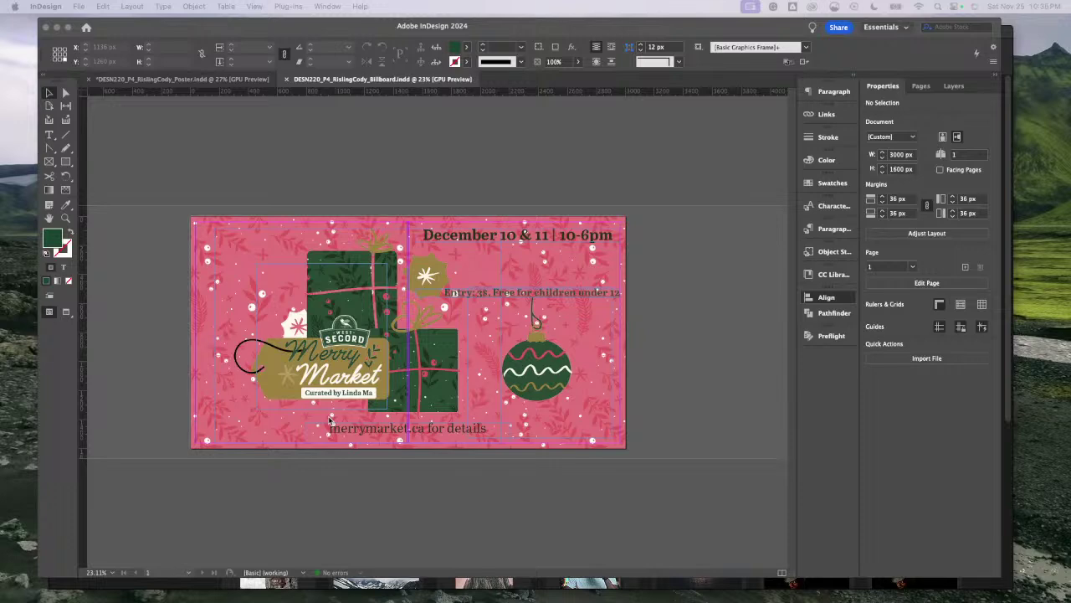
# Step: Bring the Merry Market billboard layout into full view and collapse the Align panel covering it
pyautogui.click(402, 160)
pyautogui.scroll(2, 392, 306)
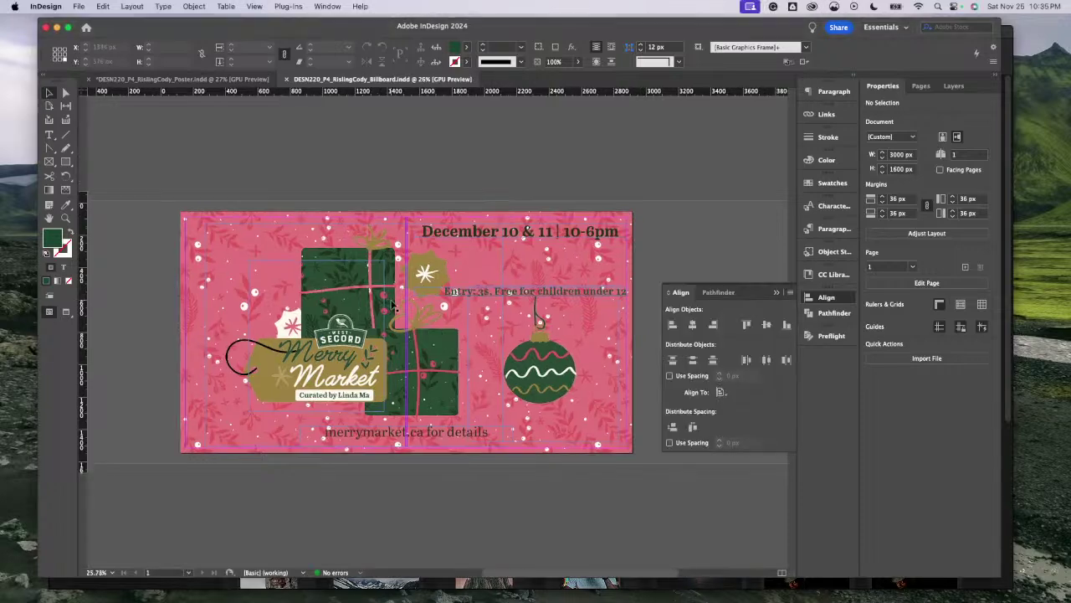
pyautogui.scroll(-2, 392, 305)
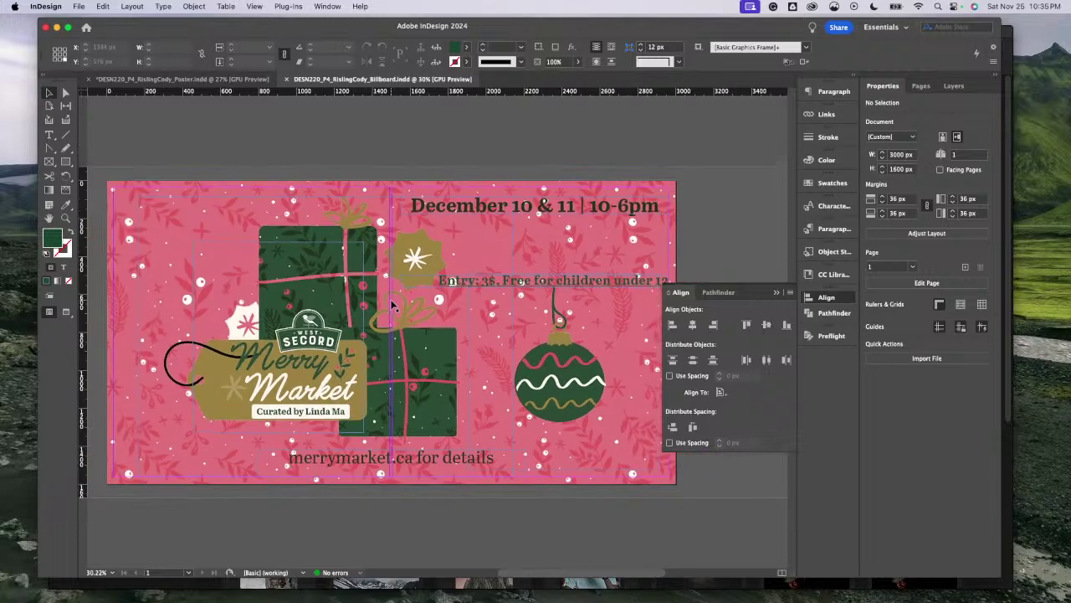
pyautogui.hscroll(-1, 393, 305)
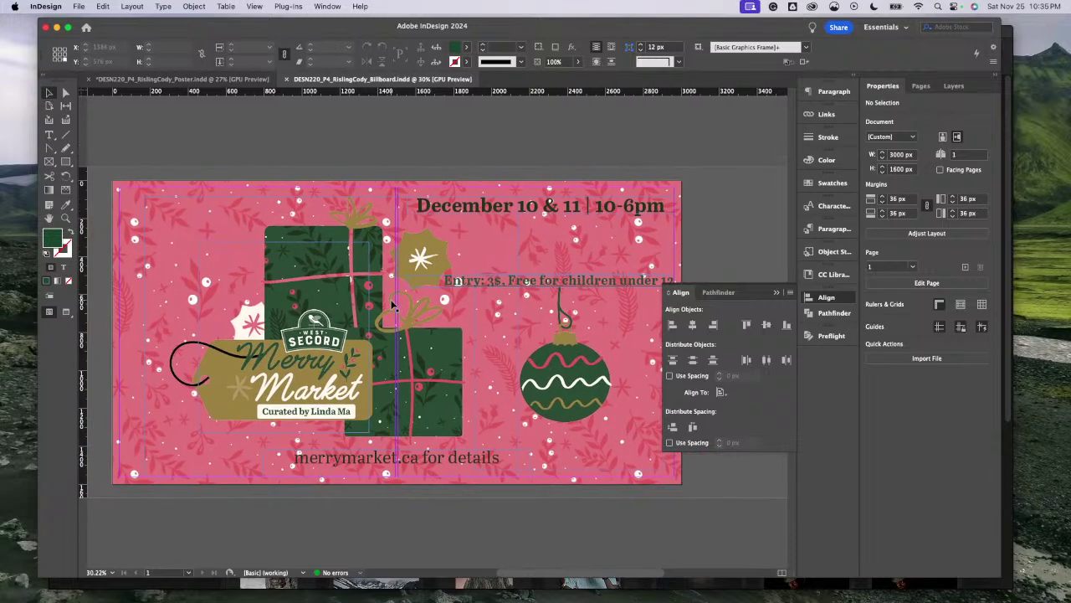
pyautogui.click(776, 293)
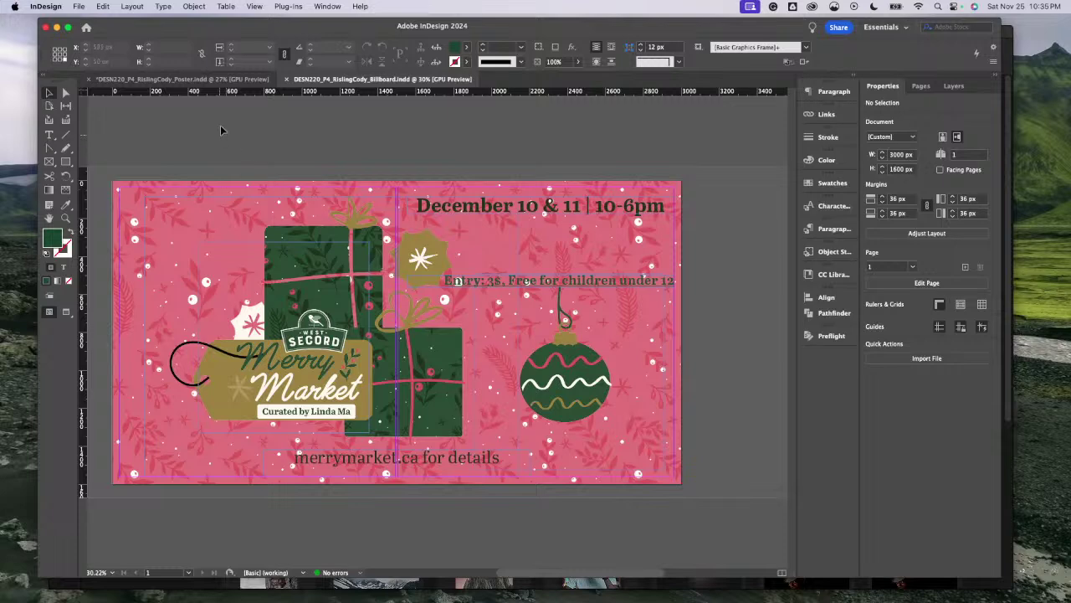
# Step: Compare the full poster layout with the billboard layout, examining their artwork and text at several viewing sizes
pyautogui.click(234, 79)
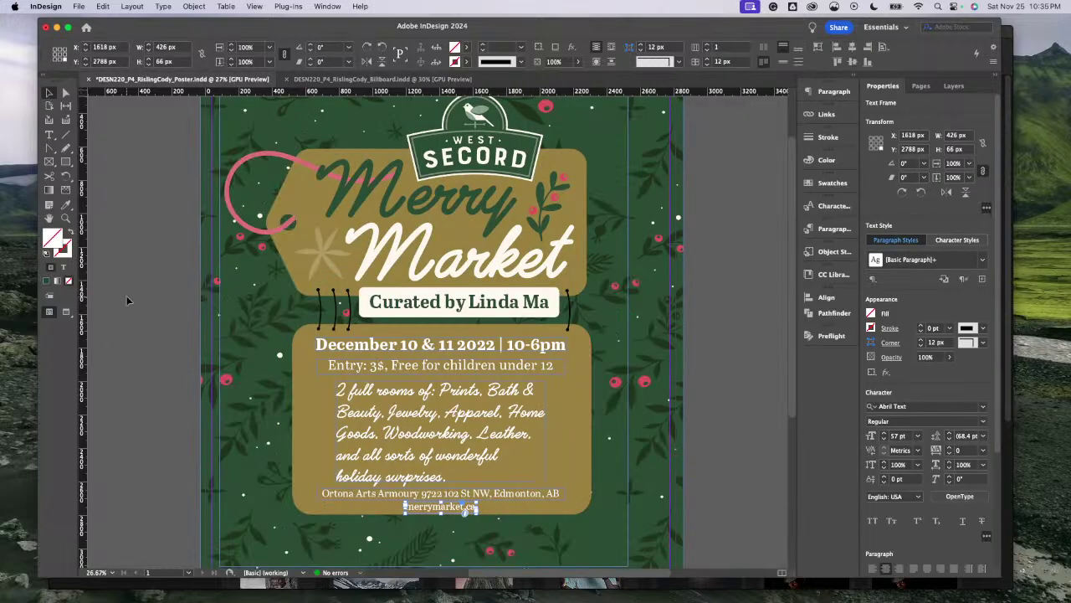
pyautogui.scroll(-3, 126, 300)
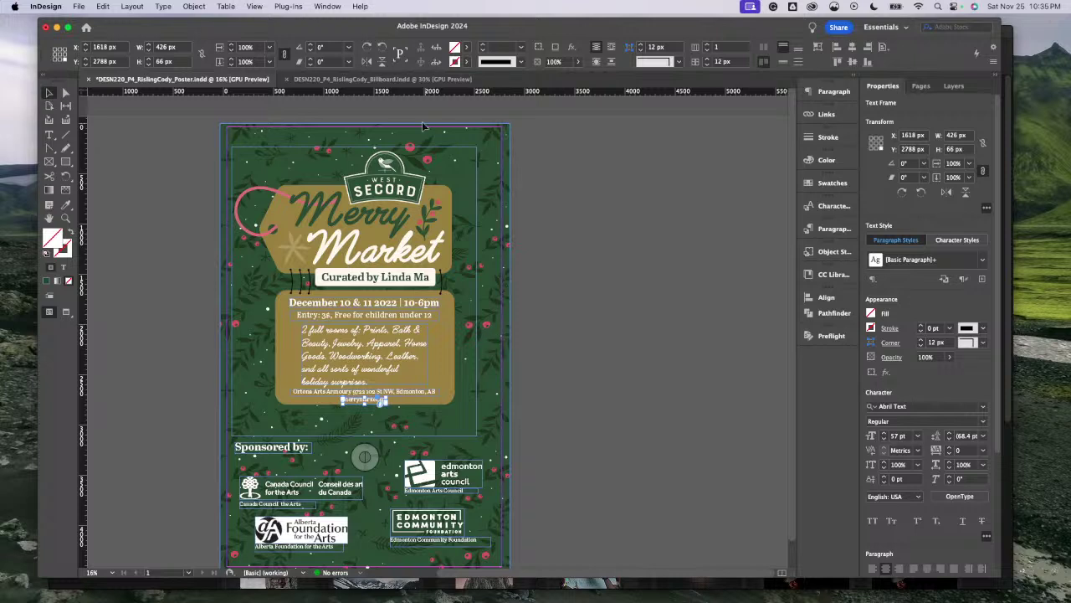
pyautogui.click(381, 78)
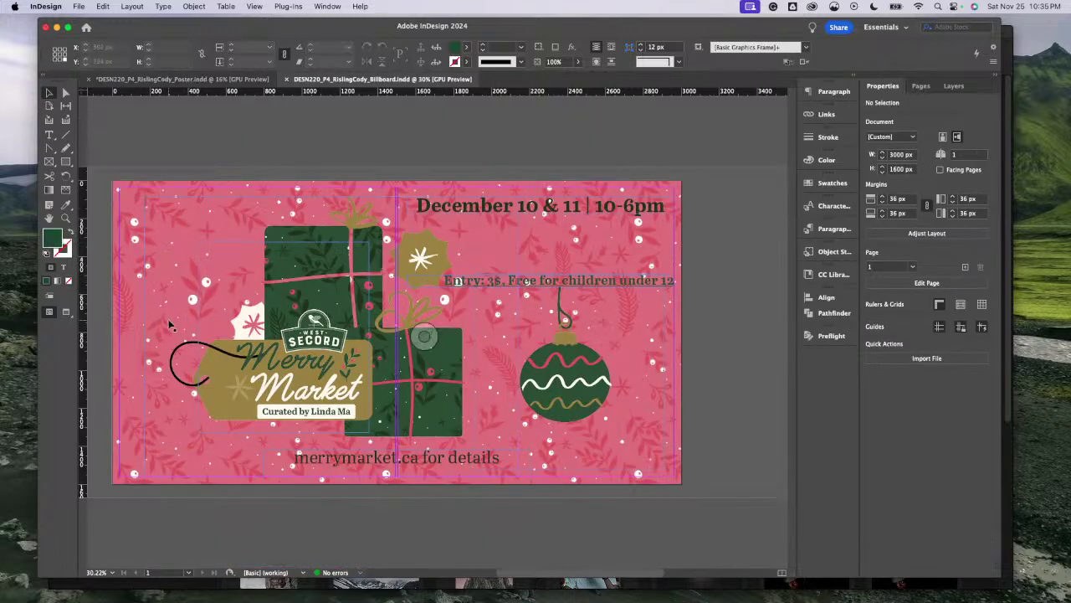
pyautogui.scroll(-3, 169, 325)
pyautogui.scroll(-1, 169, 325)
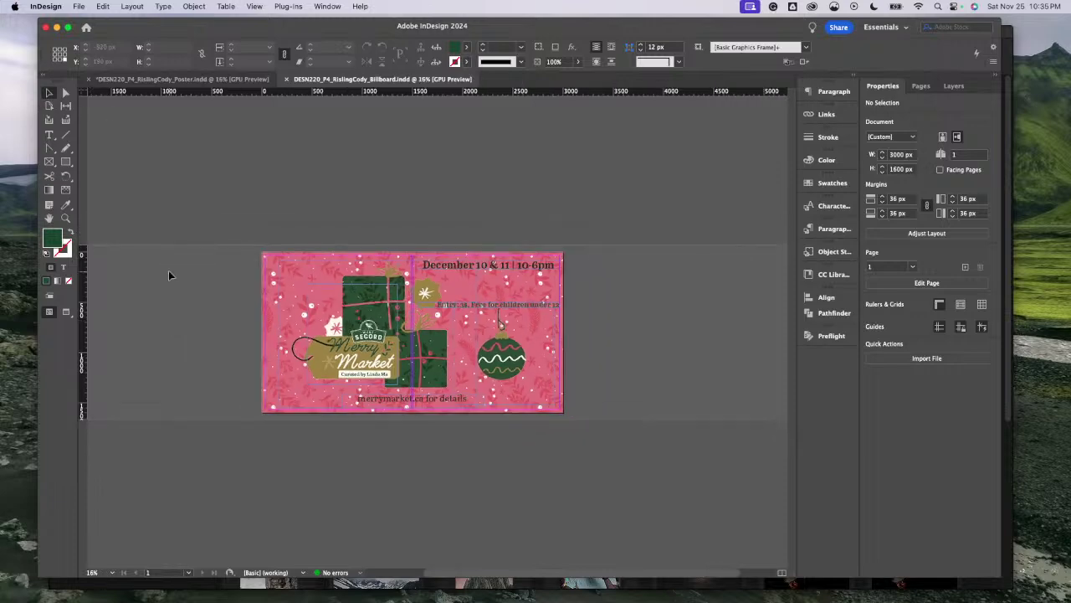
pyautogui.press('super+0')
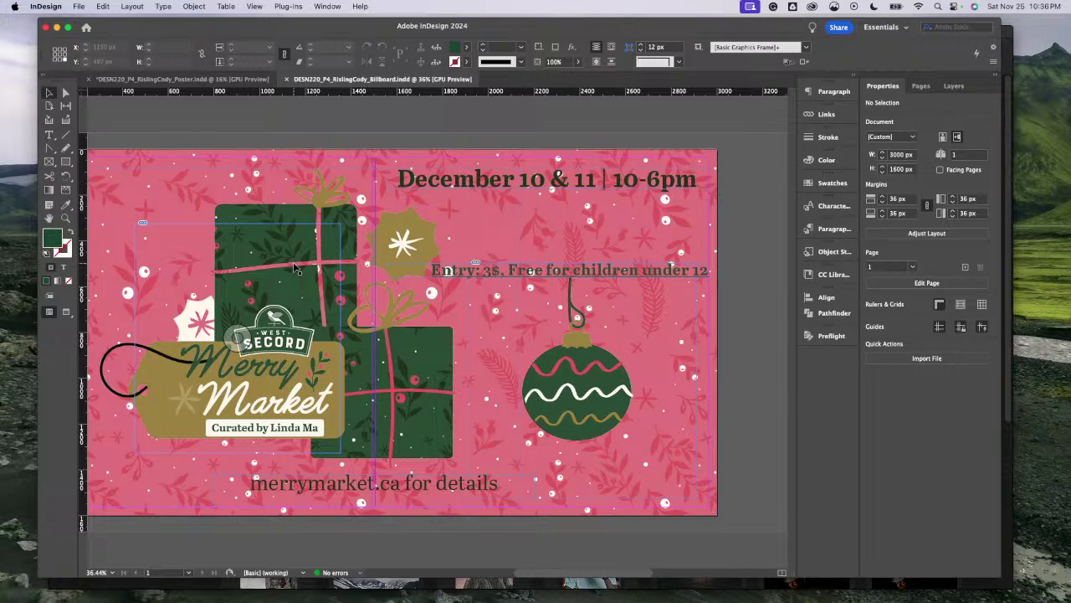
pyautogui.press('super+minus')
pyautogui.press('super+minus')
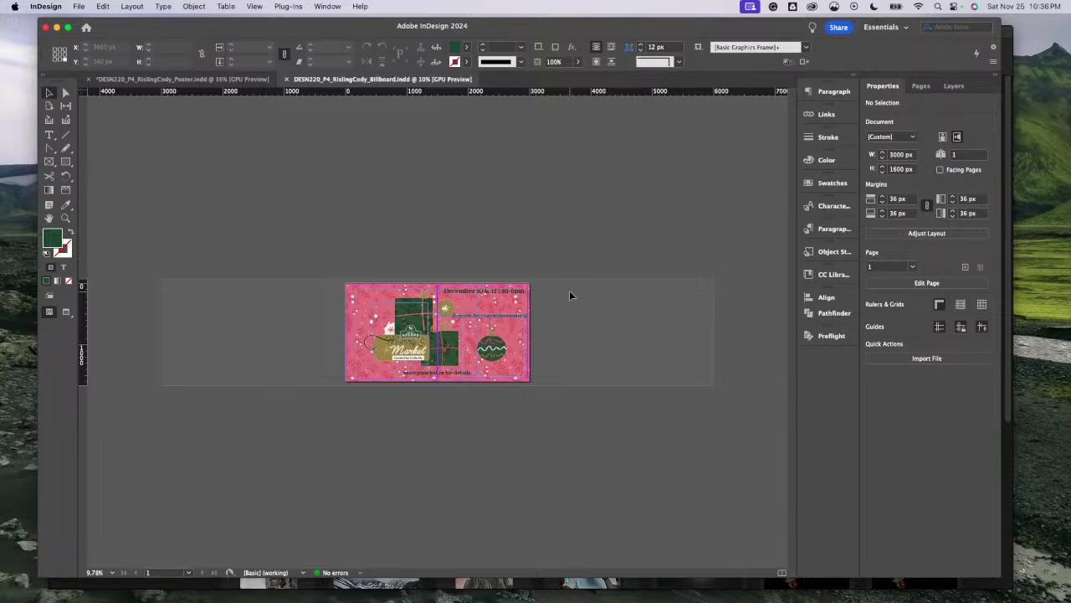
pyautogui.press('super+equal')
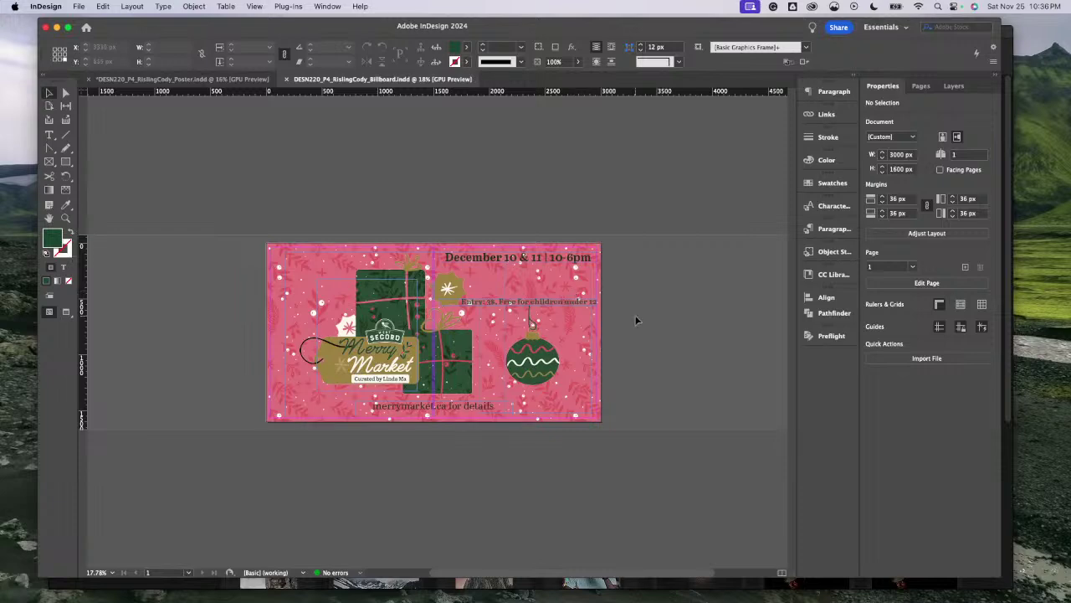
pyautogui.press('super+equal')
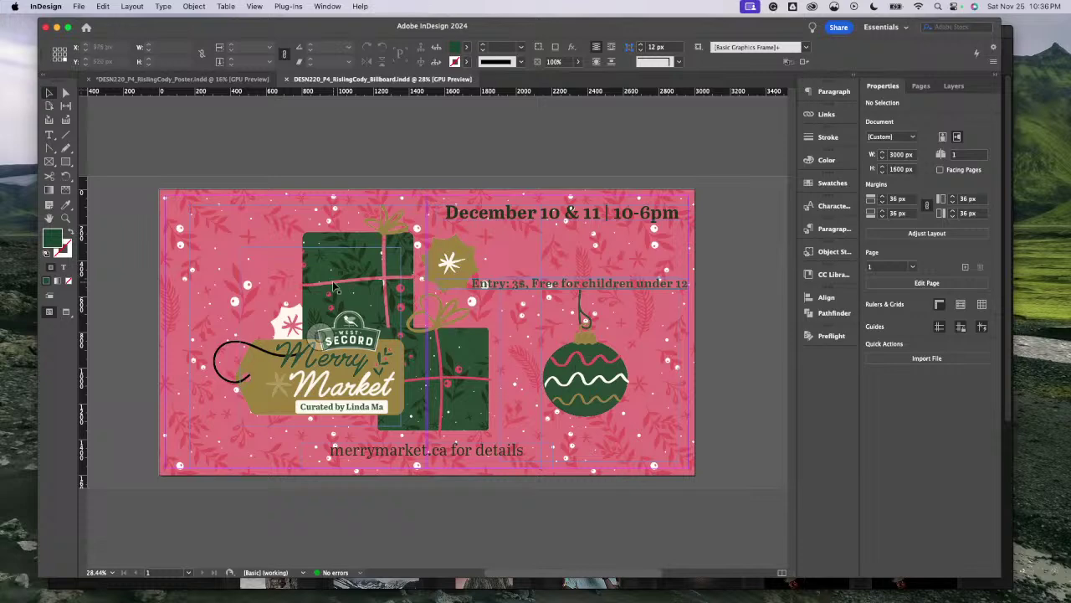
pyautogui.scroll(2, 332, 280)
pyautogui.scroll(-4, 332, 281)
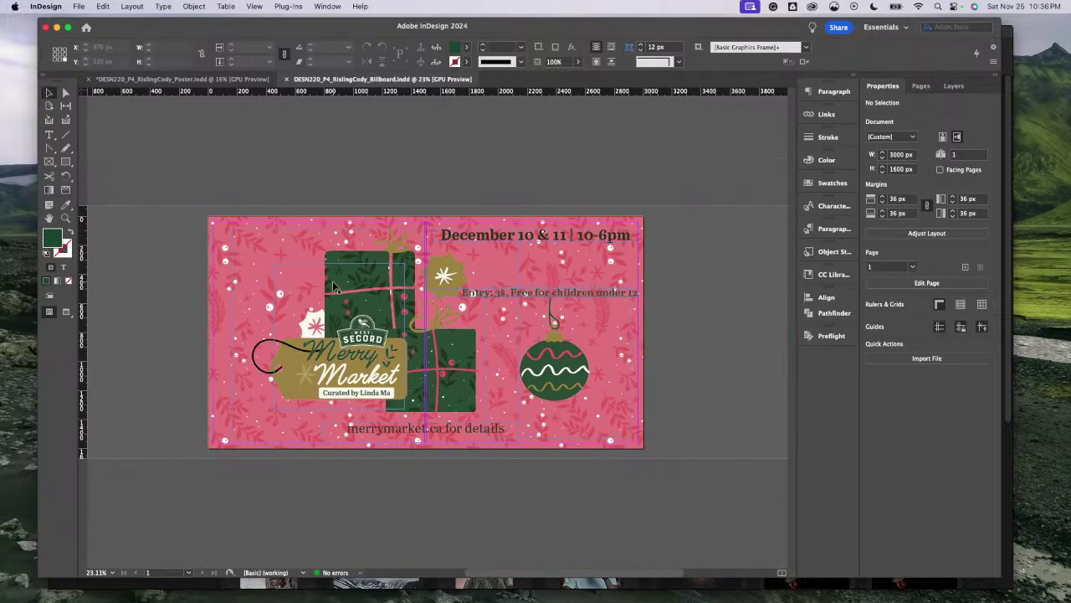
pyautogui.click(235, 81)
pyautogui.press('super+minus')
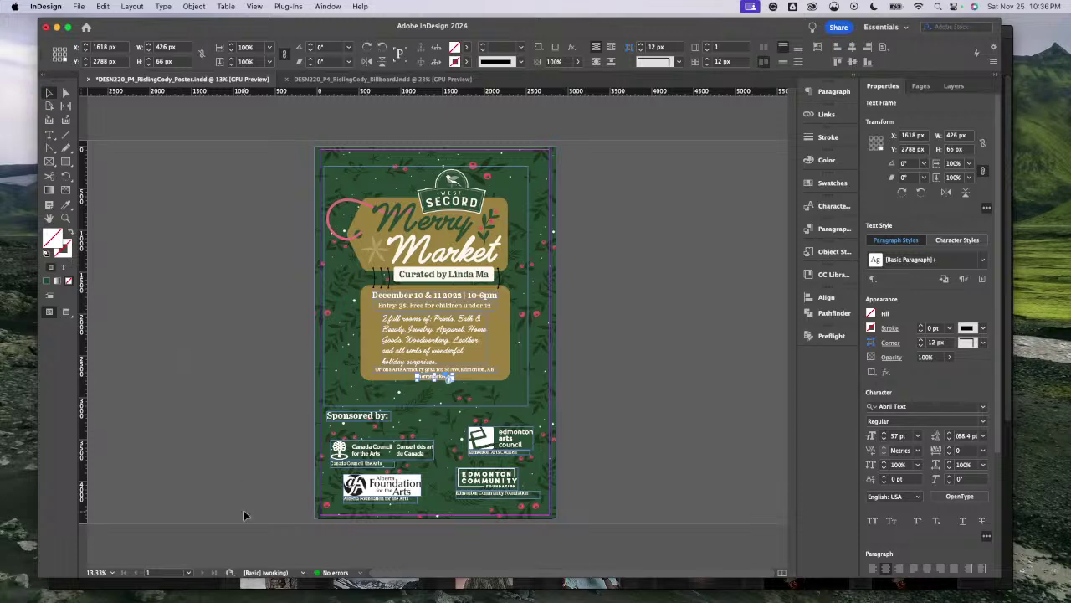
# Step: Switch to Photoshop and open the photo Unsplash_Billboard.jpg
pyautogui.click(208, 586)
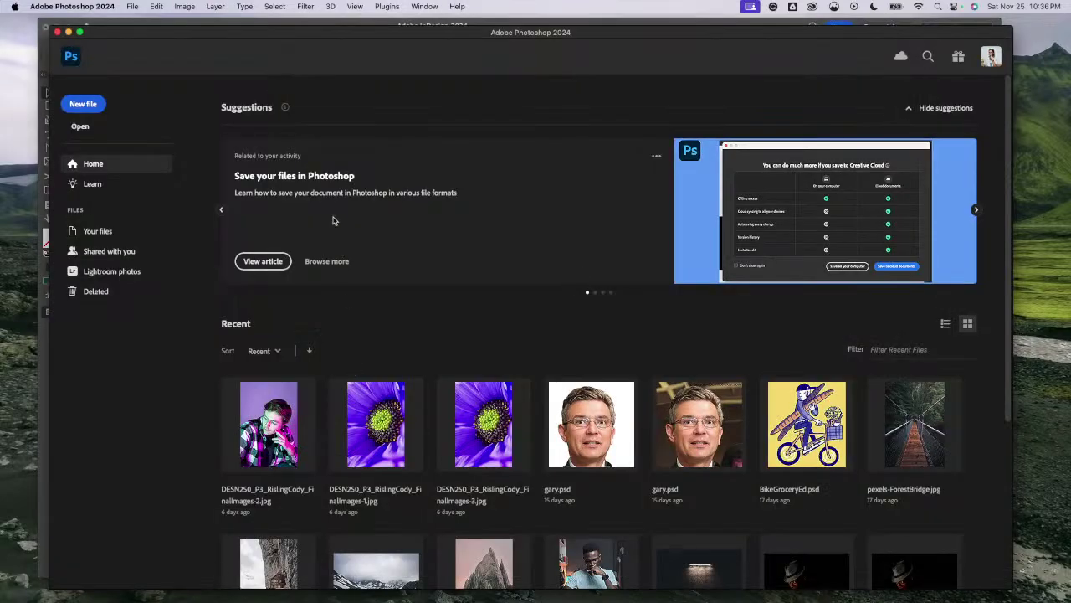
pyautogui.click(131, 7)
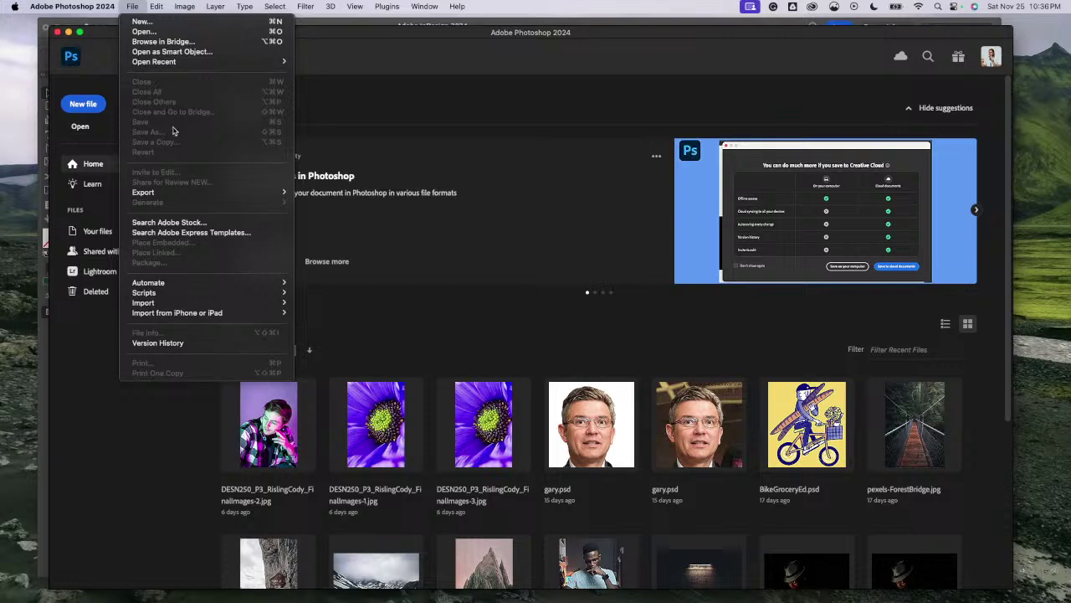
pyautogui.click(172, 31)
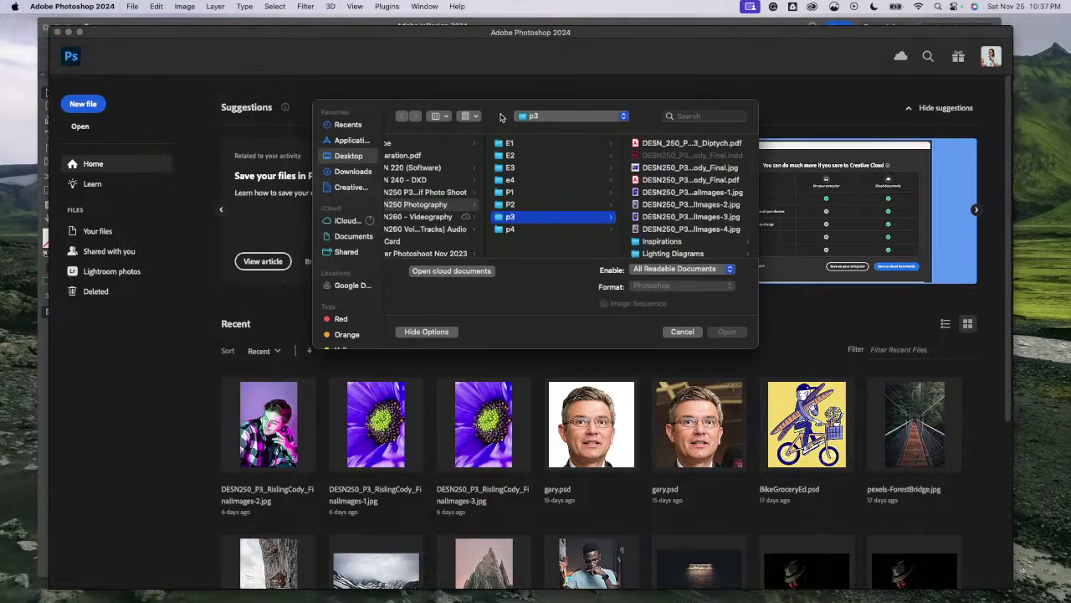
pyautogui.press('Escape')
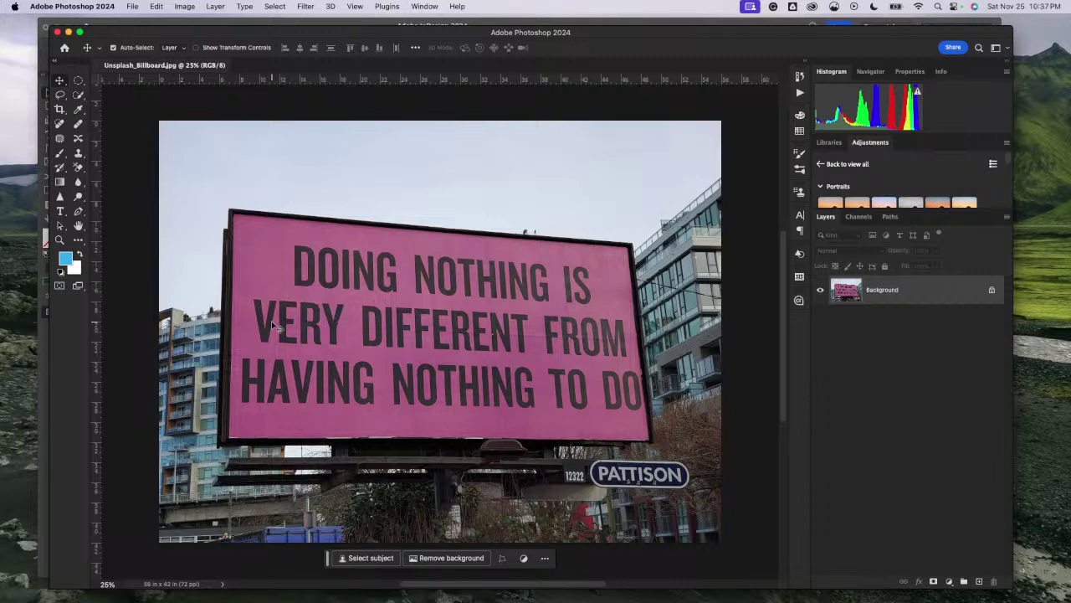
# Step: Examine the pink billboard panel in the photo up close, including its frame, lower edge and surroundings
pyautogui.scroll(3, 281, 412)
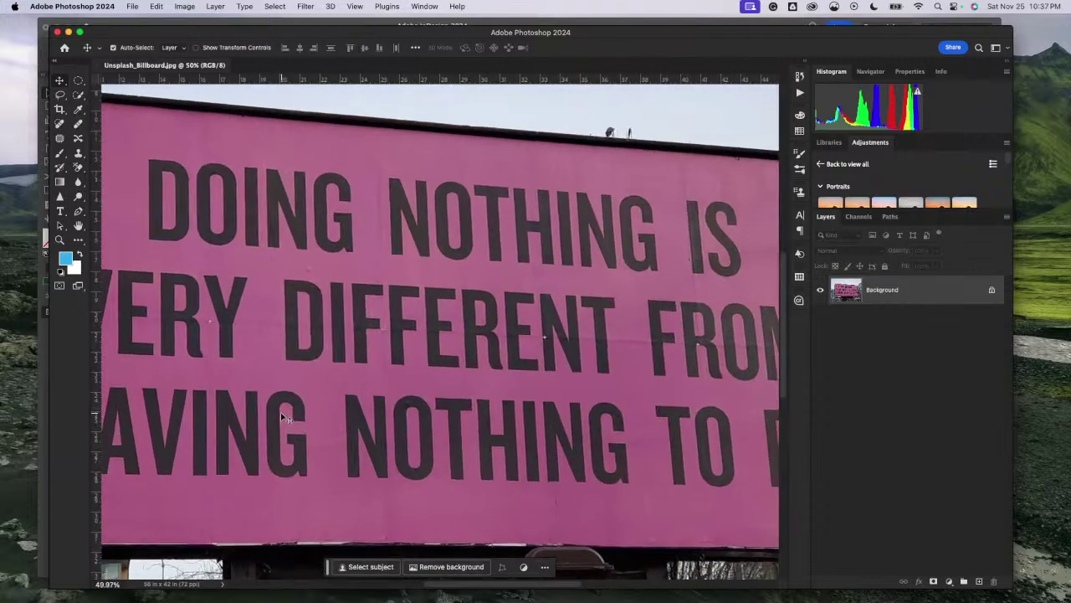
pyautogui.scroll(-5, 280, 412)
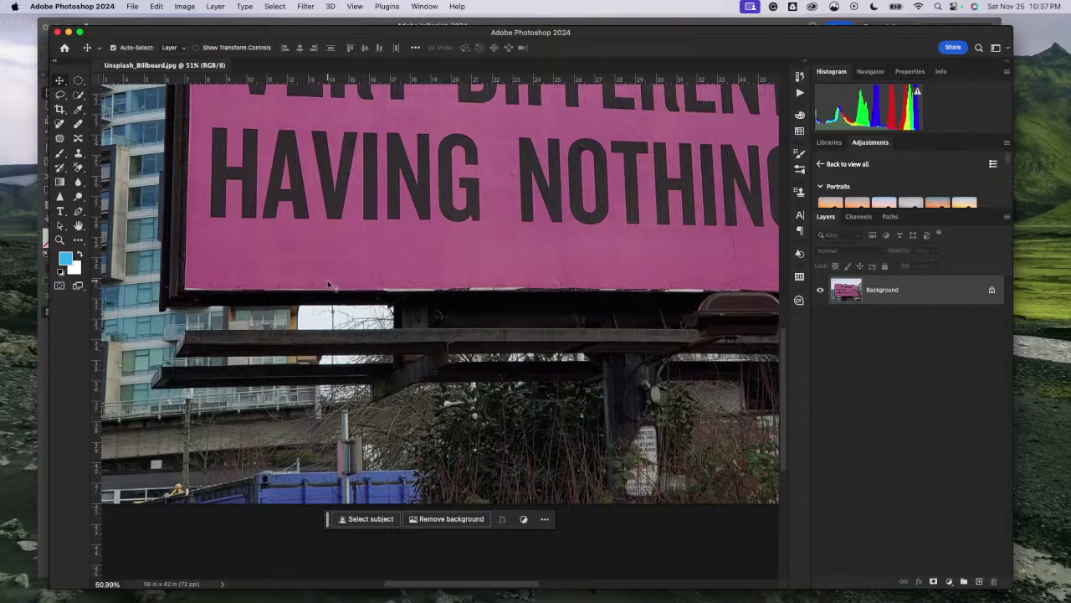
pyautogui.scroll(5, 456, 376)
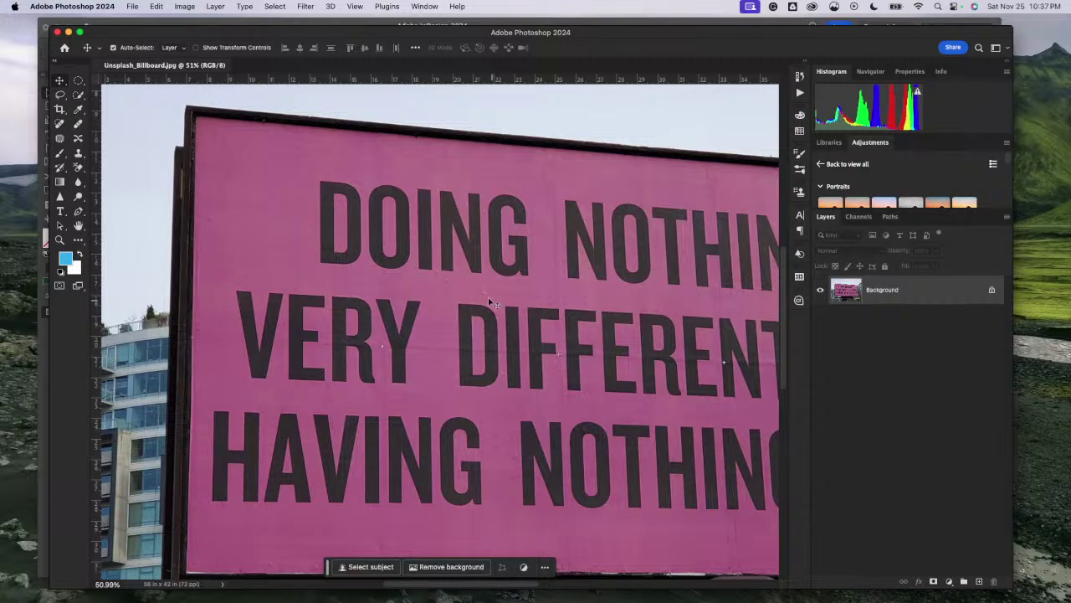
pyautogui.hscroll(3, 447, 282)
pyautogui.scroll(-5, 447, 282)
pyautogui.hscroll(4, 447, 282)
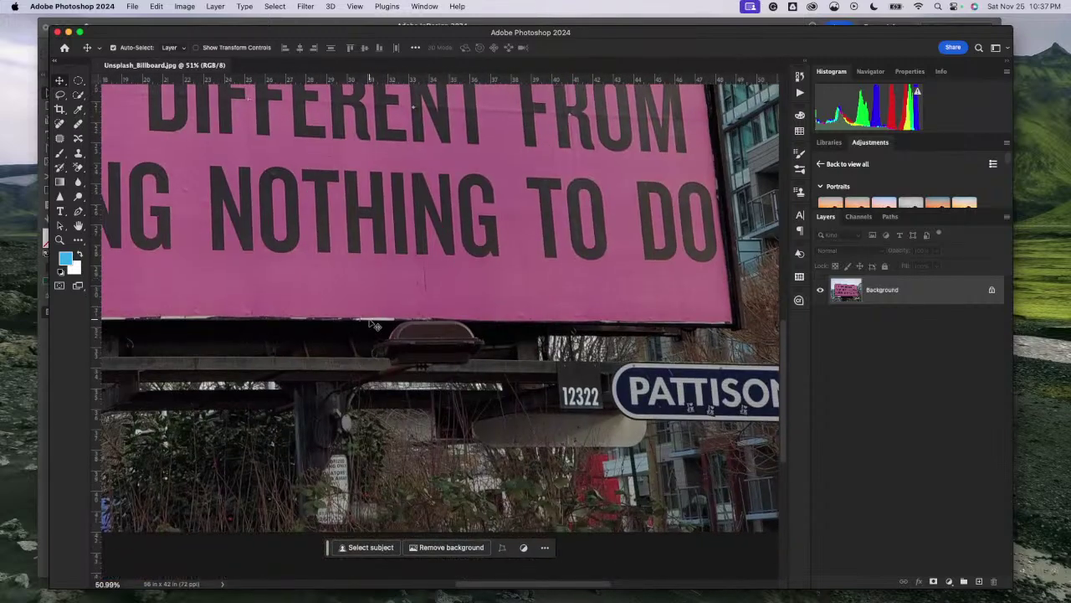
pyautogui.scroll(-3, 378, 314)
pyautogui.scroll(-4, 372, 328)
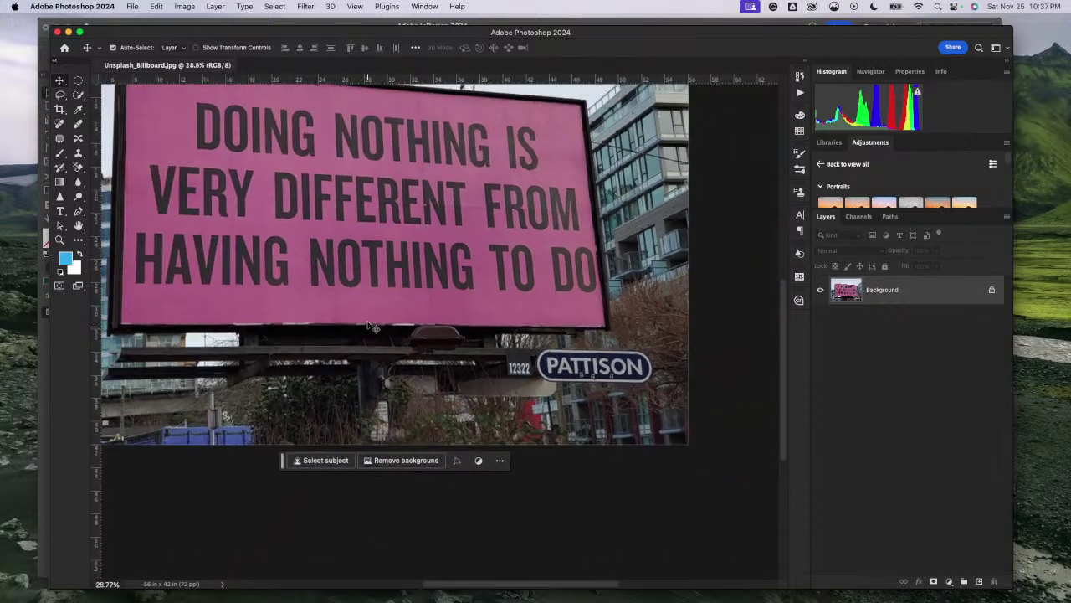
pyautogui.scroll(3, 373, 327)
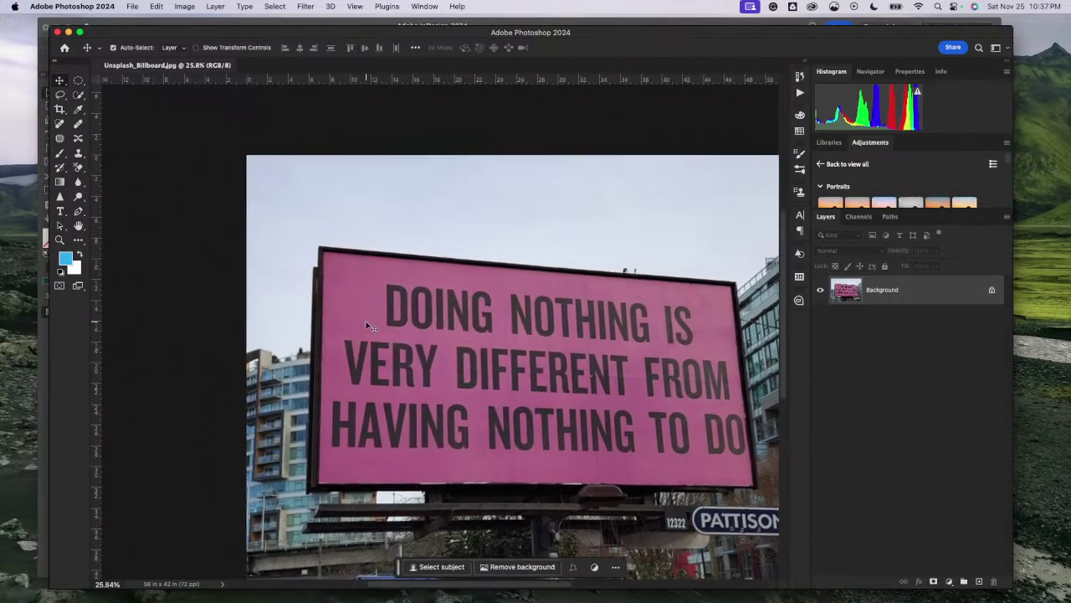
pyautogui.hscroll(2, 372, 327)
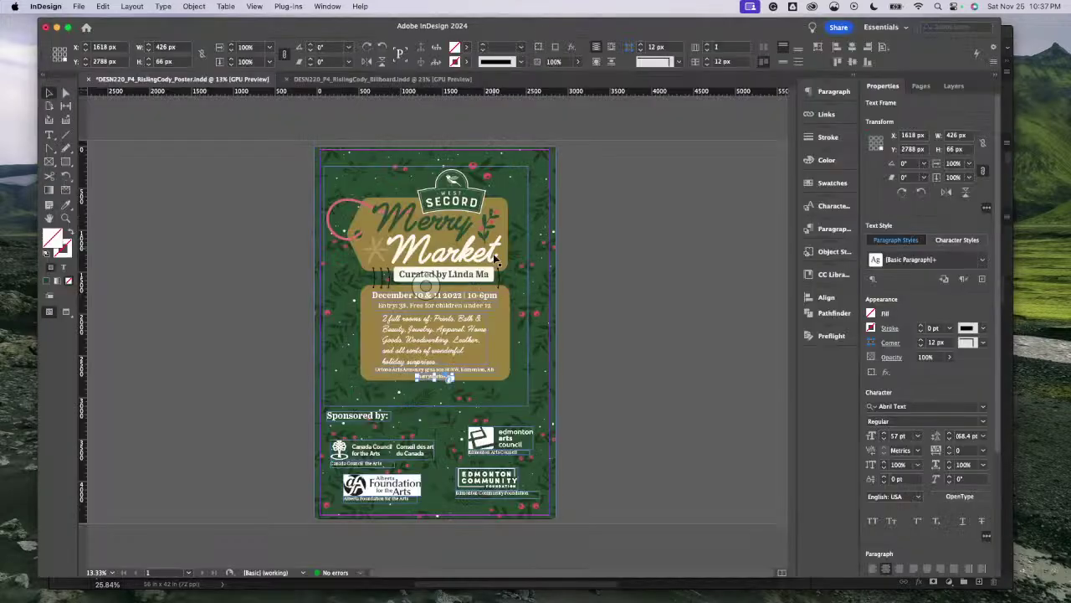
# Step: Check the billboard layout in InDesign, return to Photoshop and inspect the edges and corners of the photographed billboard
pyautogui.click(374, 79)
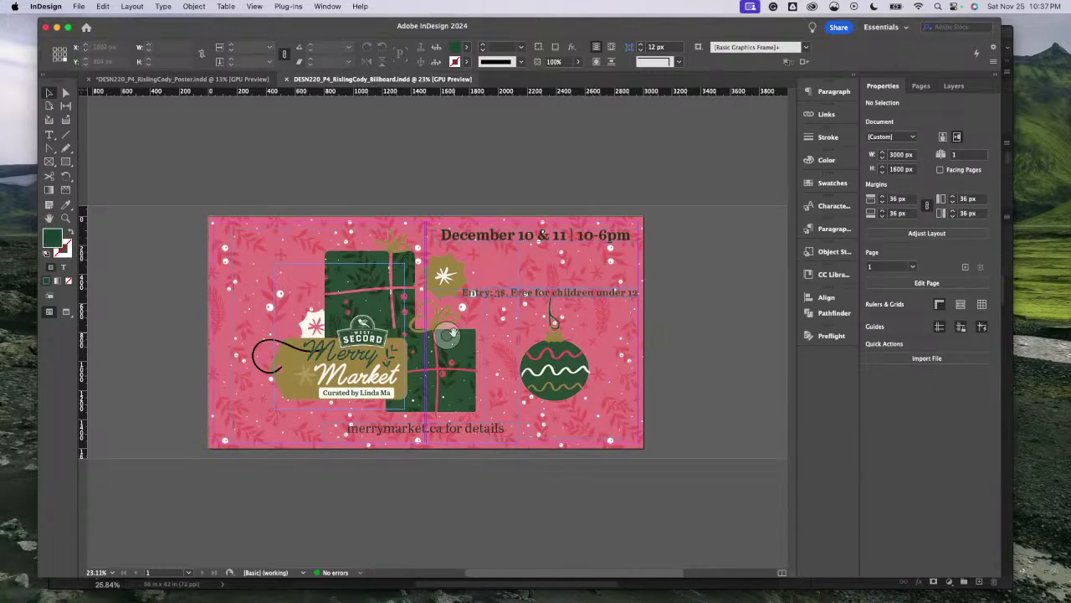
pyautogui.press('super+Tab')
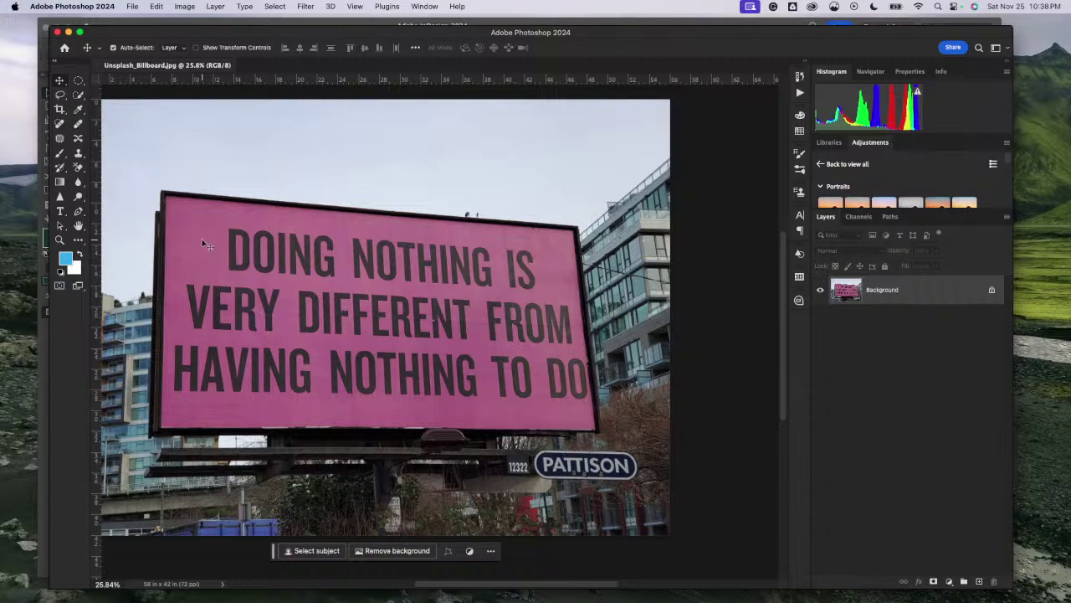
pyautogui.scroll(3, 205, 245)
pyautogui.scroll(4, 205, 244)
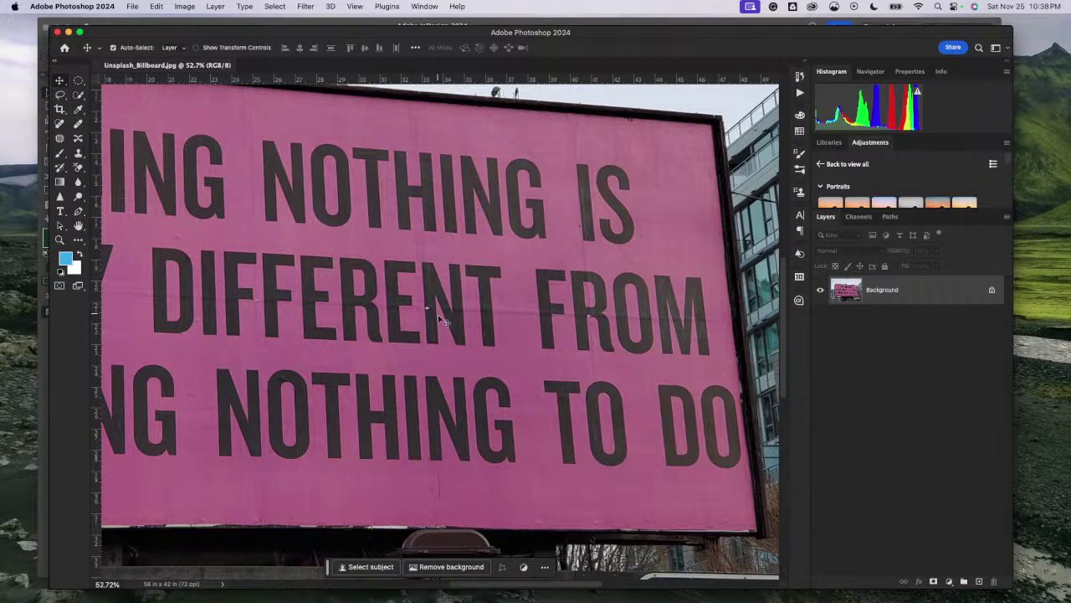
pyautogui.hscroll(3, 508, 359)
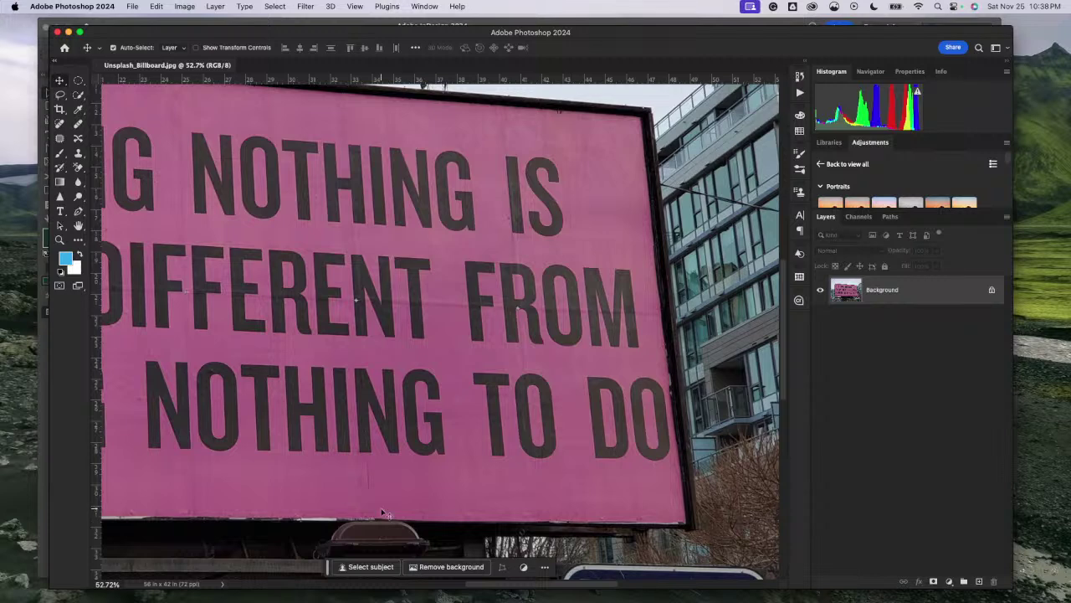
pyautogui.hscroll(-10, 385, 513)
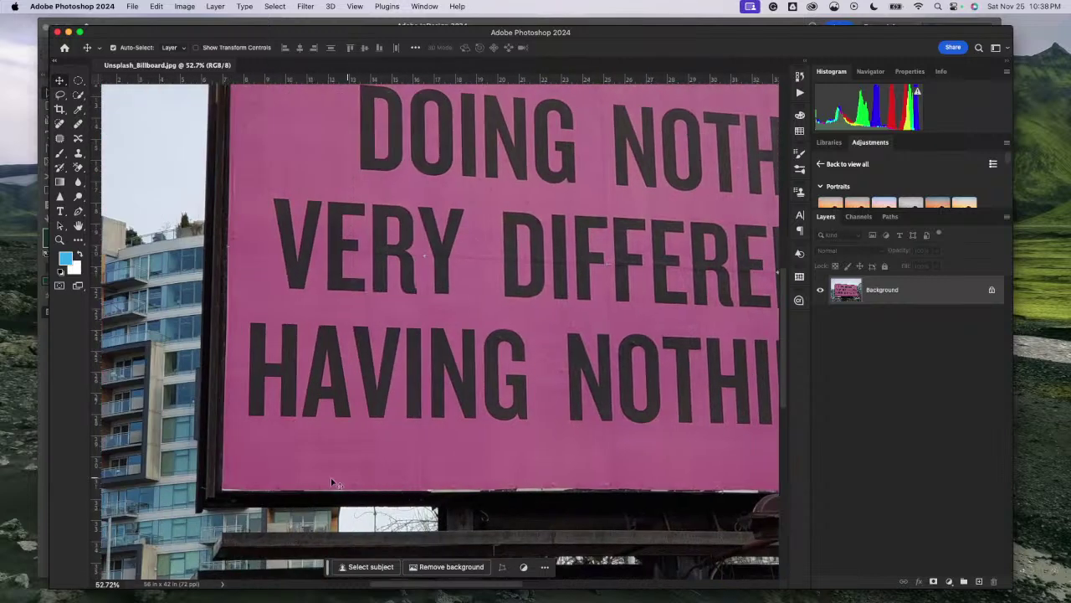
pyautogui.scroll(3, 298, 434)
pyautogui.scroll(10, 298, 436)
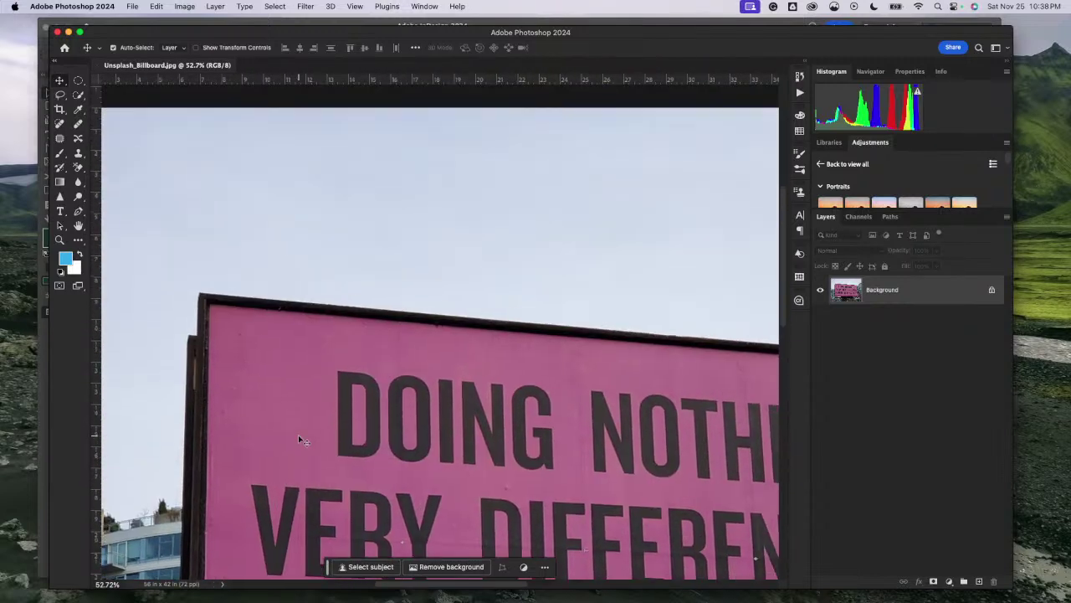
pyautogui.scroll(-10, 300, 439)
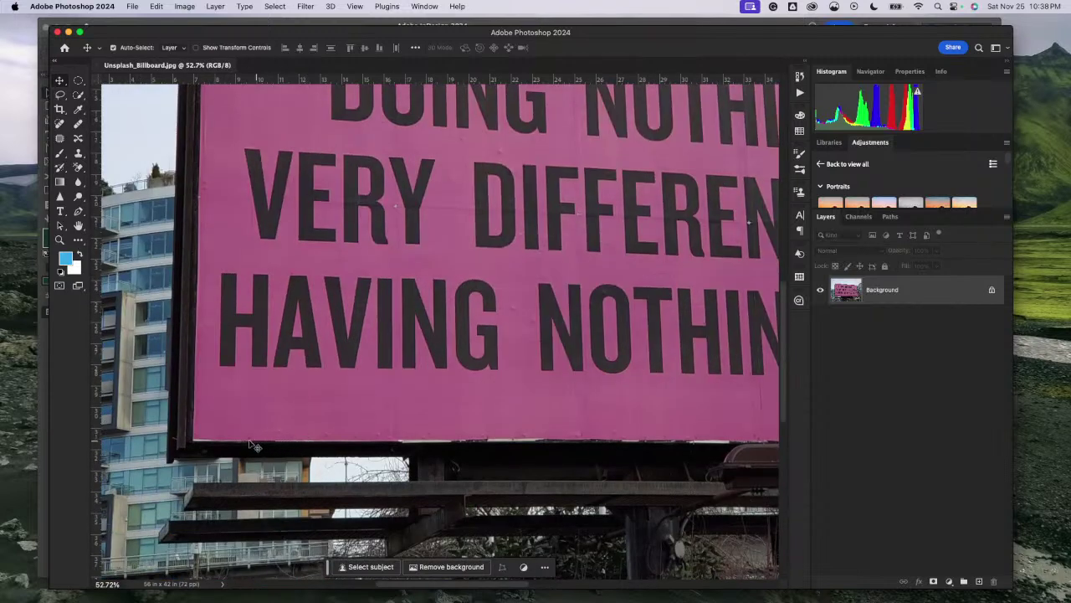
pyautogui.hscroll(15, 389, 418)
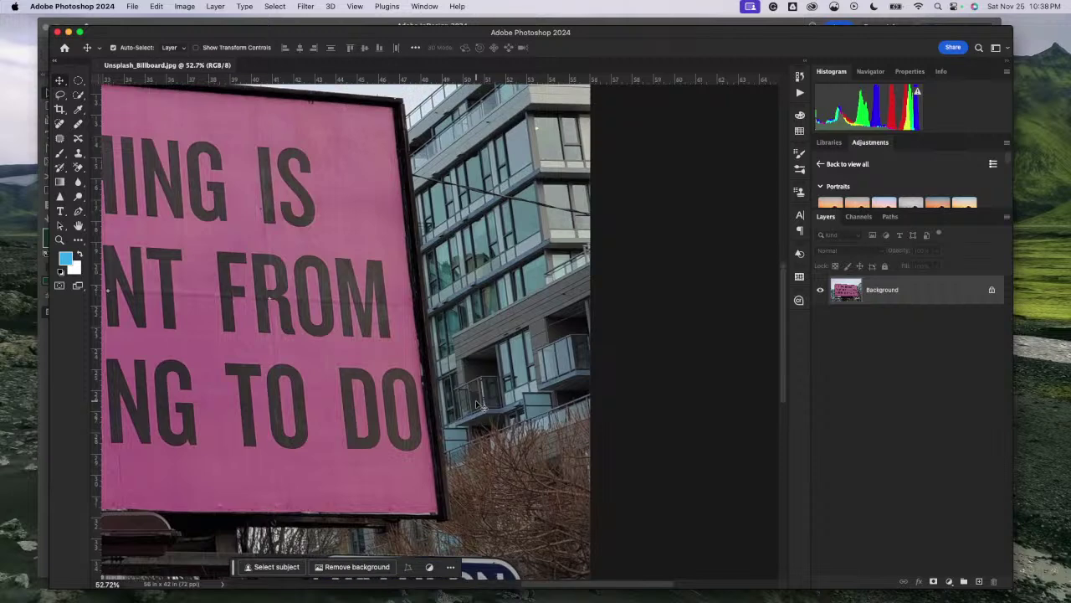
pyautogui.scroll(3, 477, 405)
pyautogui.hscroll(-2, 477, 405)
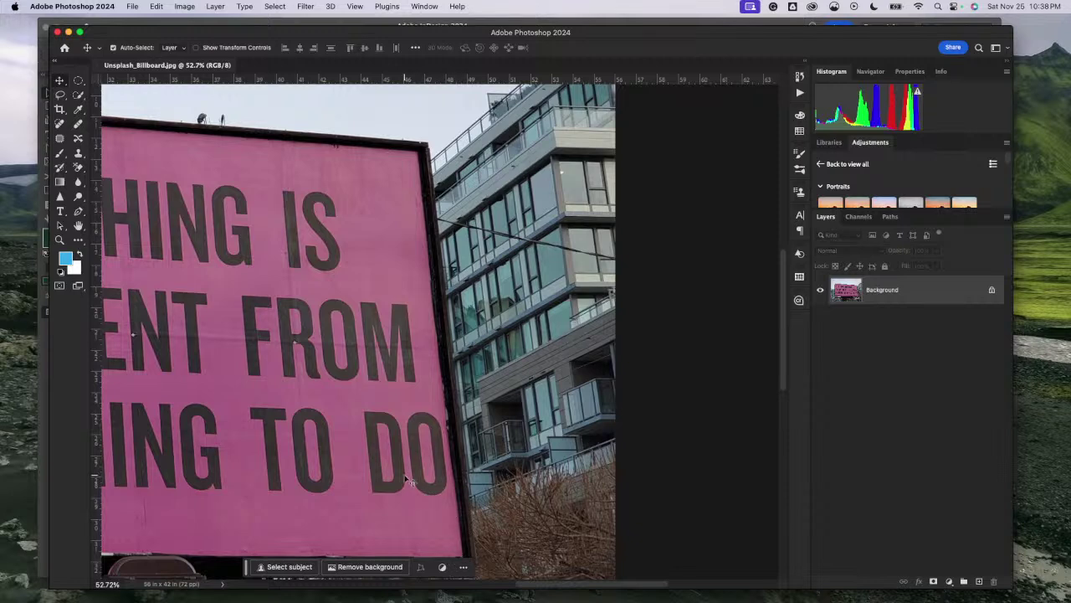
pyautogui.scroll(-6, 407, 354)
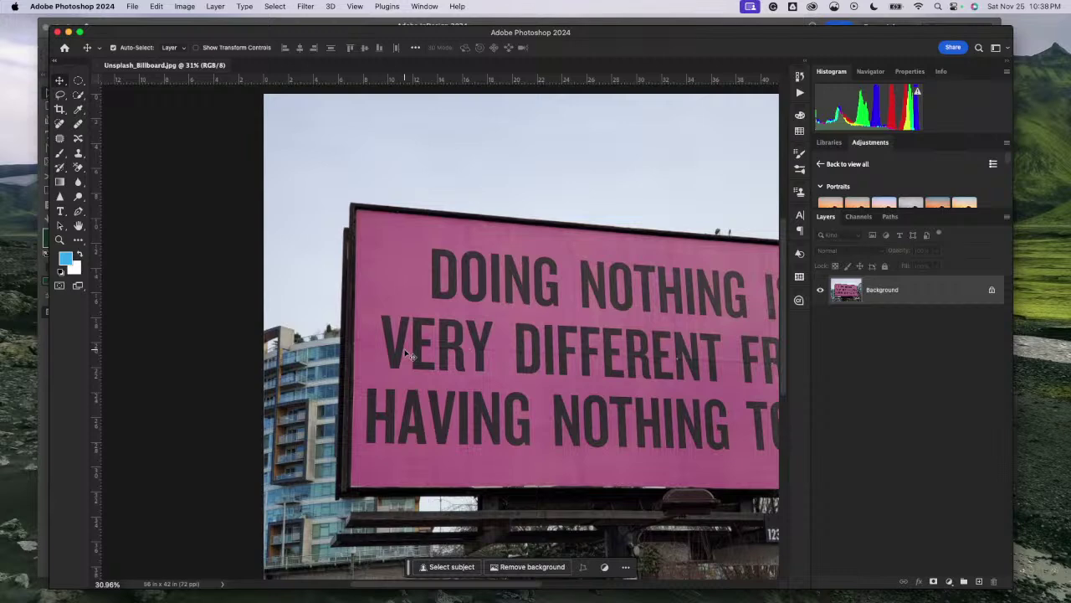
# Step: Look over the whole billboard photo, from the panel's edges to the surrounding buildings and sky
pyautogui.hscroll(6, 405, 352)
pyautogui.hscroll(-3, 405, 351)
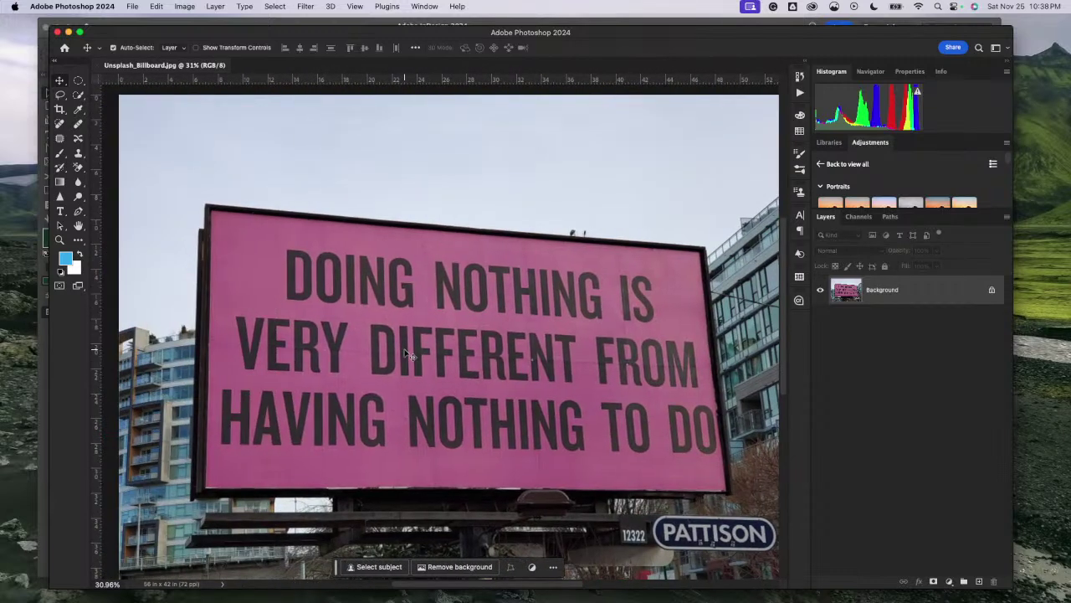
pyautogui.scroll(-4, 408, 354)
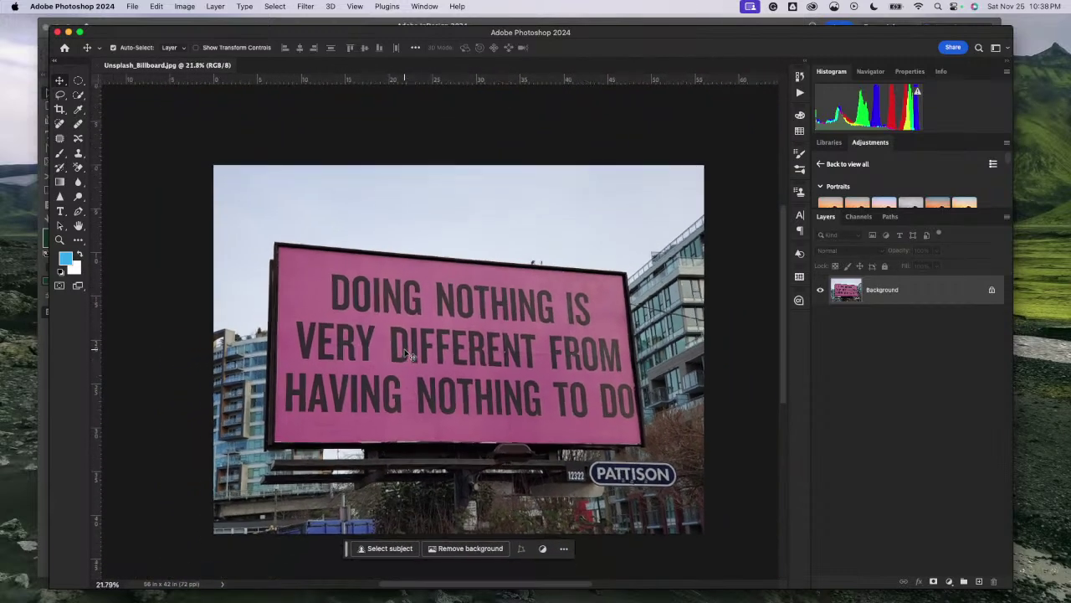
pyautogui.scroll(1, 408, 354)
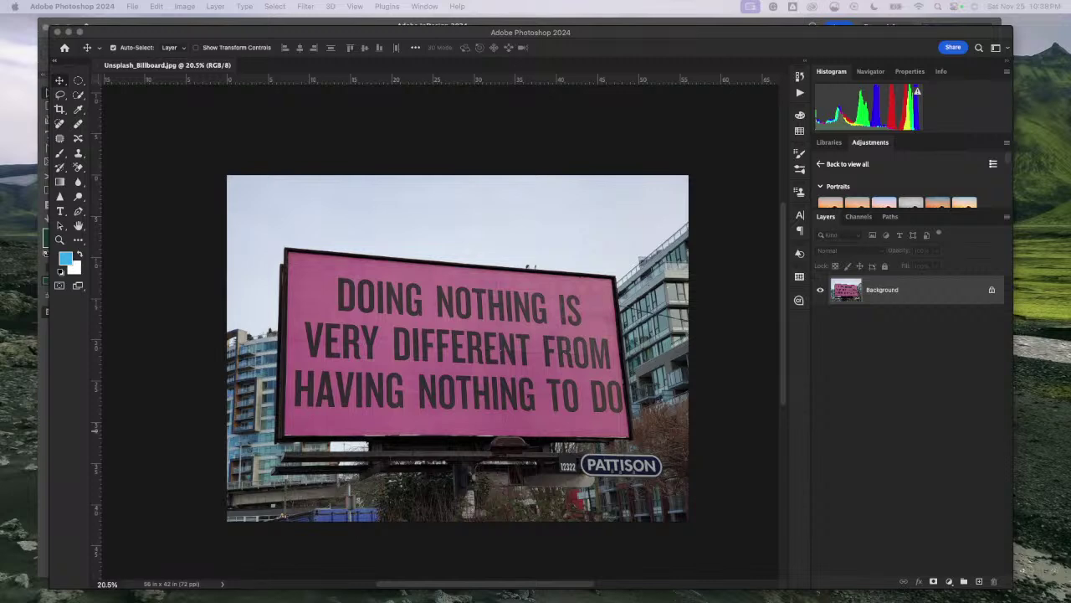
pyautogui.click(186, 268)
pyautogui.press('super+Tab')
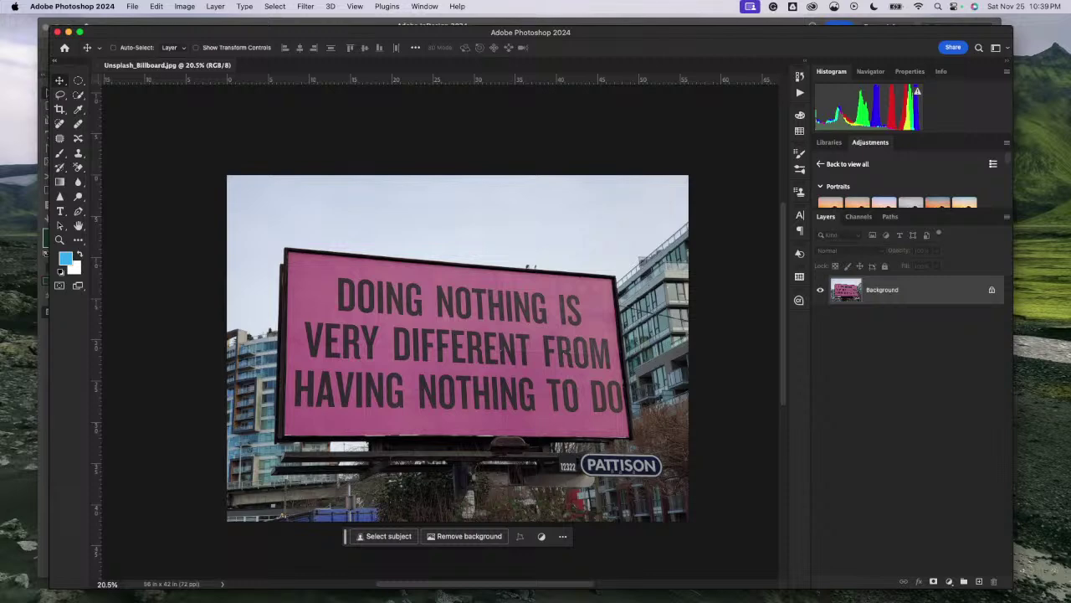
pyautogui.press('super+Tab')
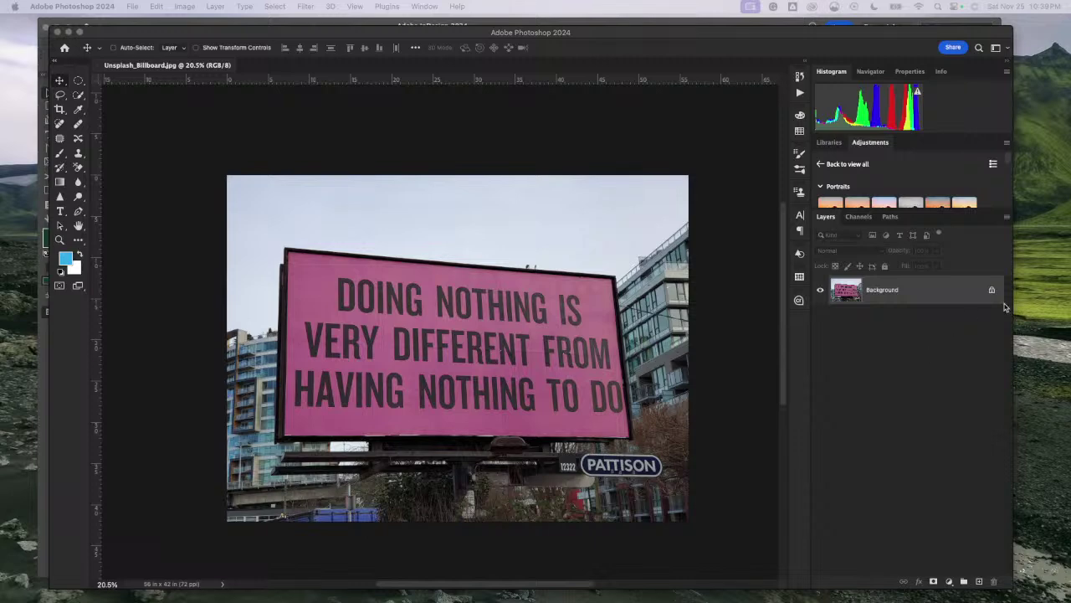
# Step: Unlock the photo's background layer and convert it to a Smart Object
pyautogui.click(991, 291)
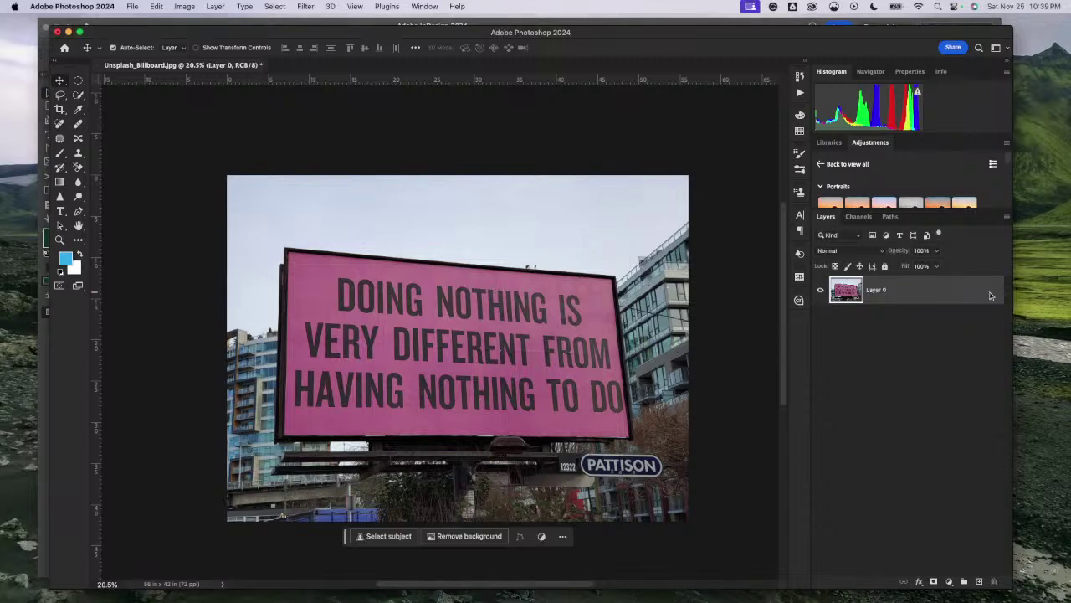
pyautogui.press('h')
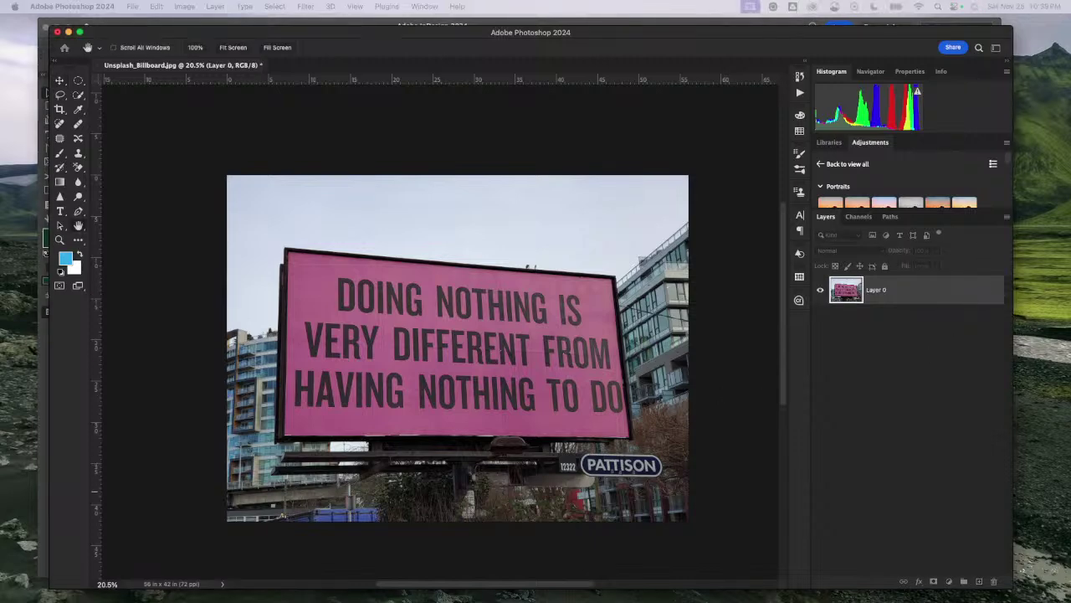
pyautogui.moveTo(262, 210); pyautogui.dragTo(513, 215)
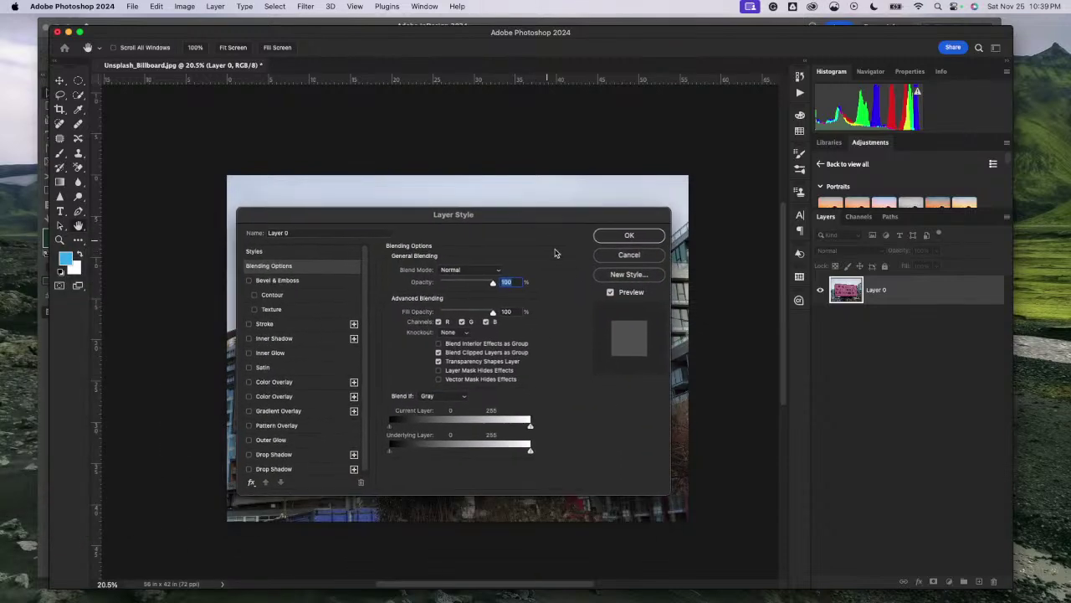
pyautogui.click(641, 254)
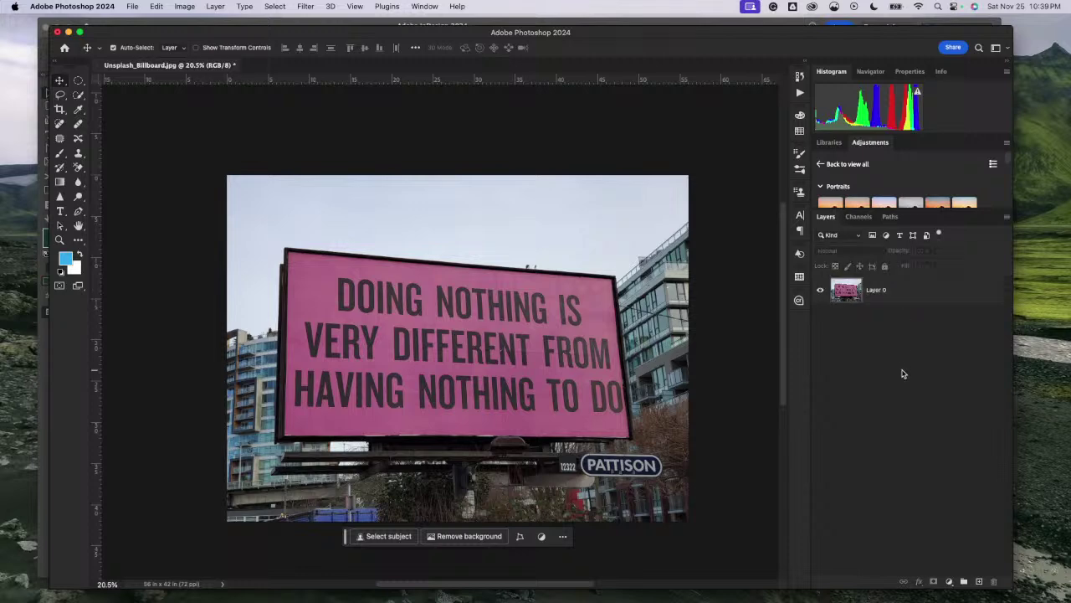
pyautogui.rightClick(899, 289)
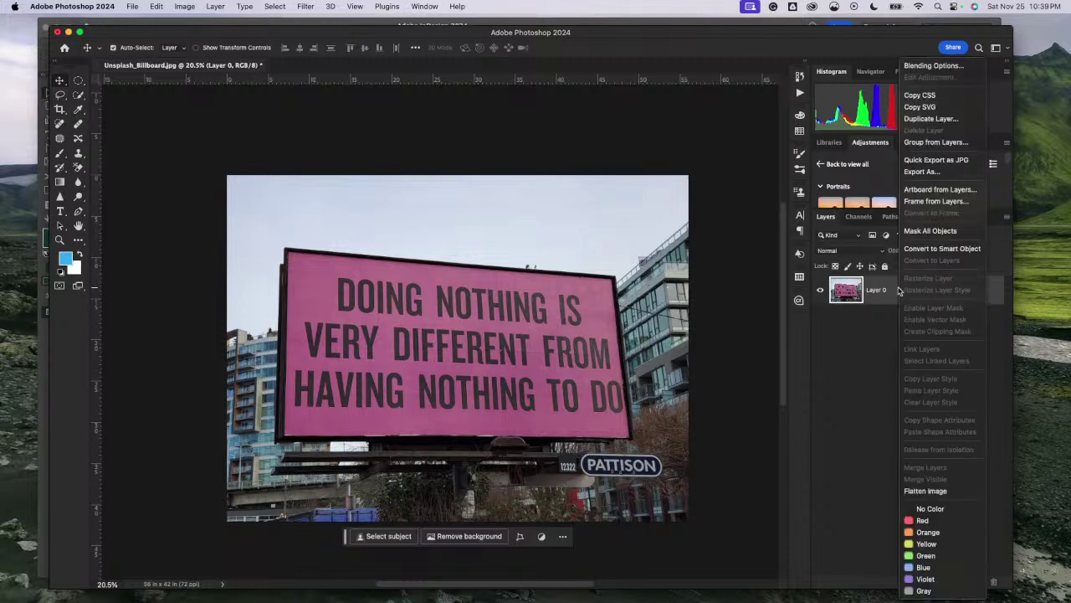
pyautogui.click(942, 249)
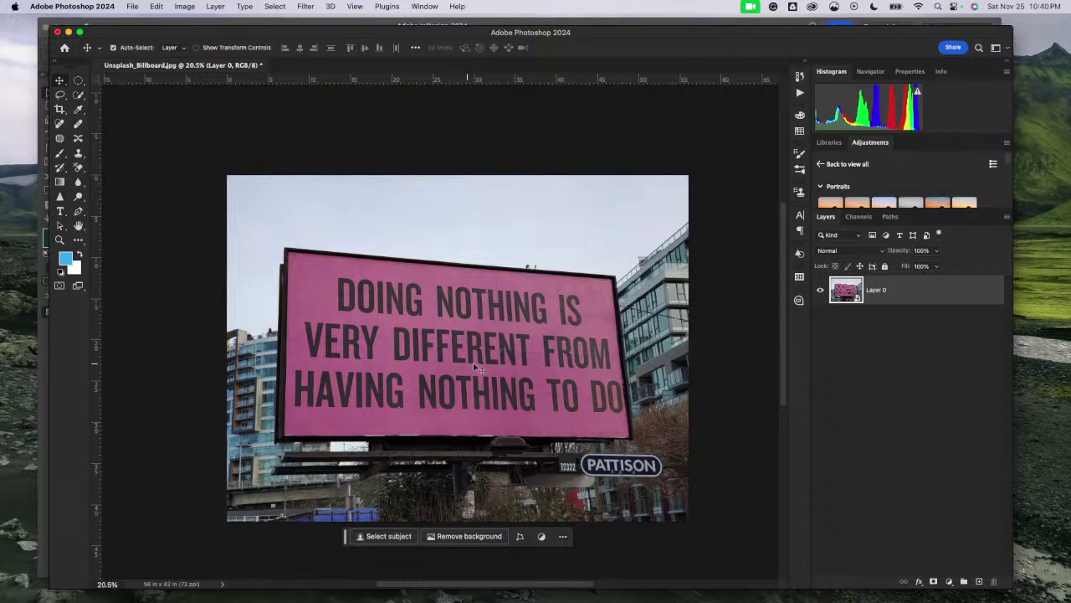
# Step: Open the contents of the billboard photo's Smart Object for editing
pyautogui.doubleClick(919, 294)
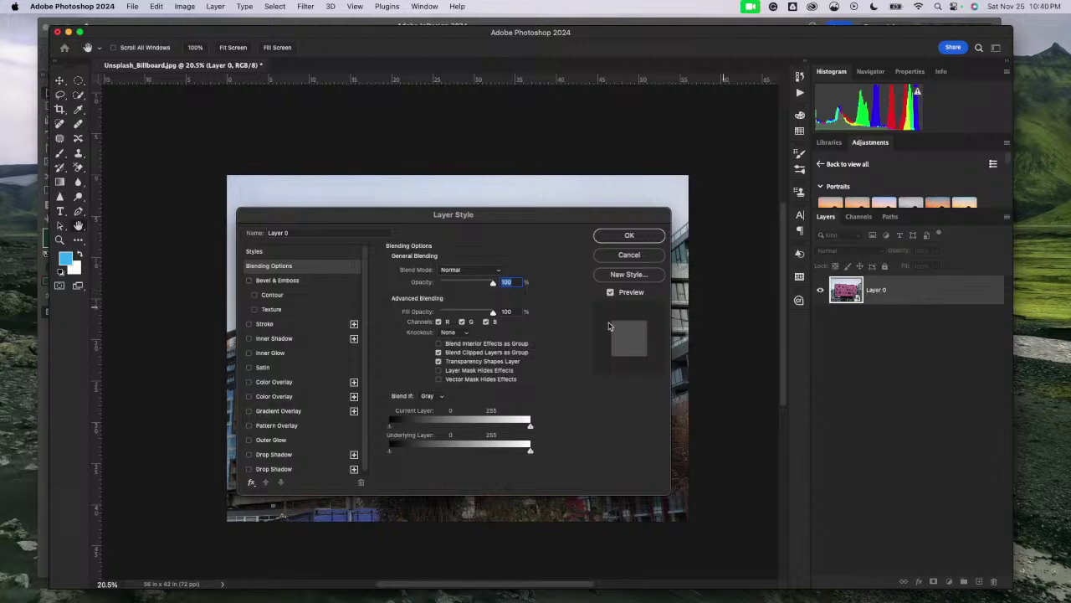
pyautogui.click(662, 256)
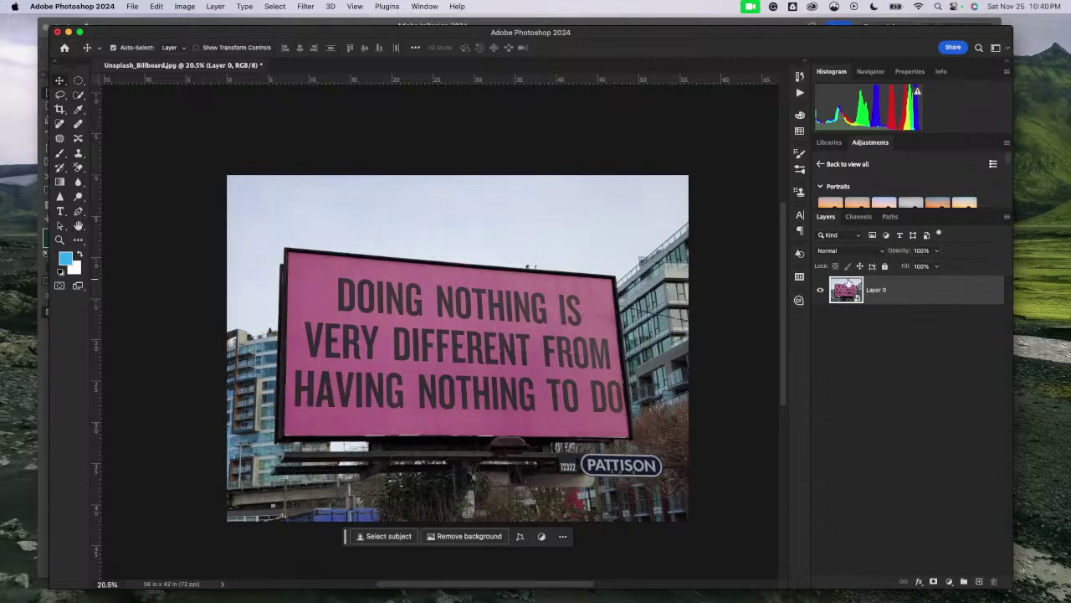
pyautogui.doubleClick(847, 288)
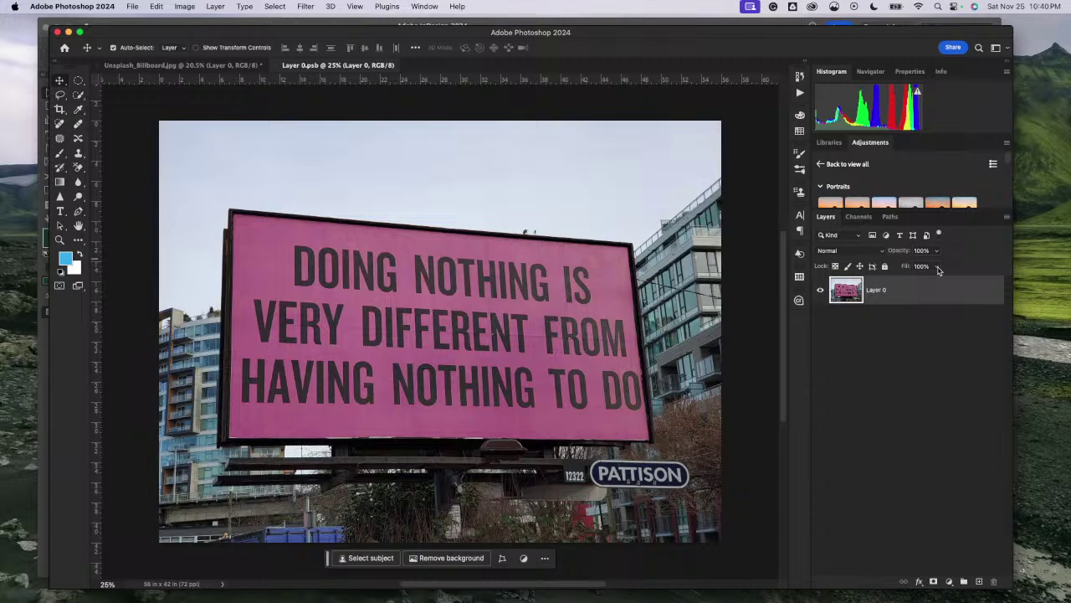
# Step: Survey the adjustment presets, properties, navigator preview, histogram and layer commands available for the photo inside the Smart Object
pyautogui.scroll(-3, 980, 201)
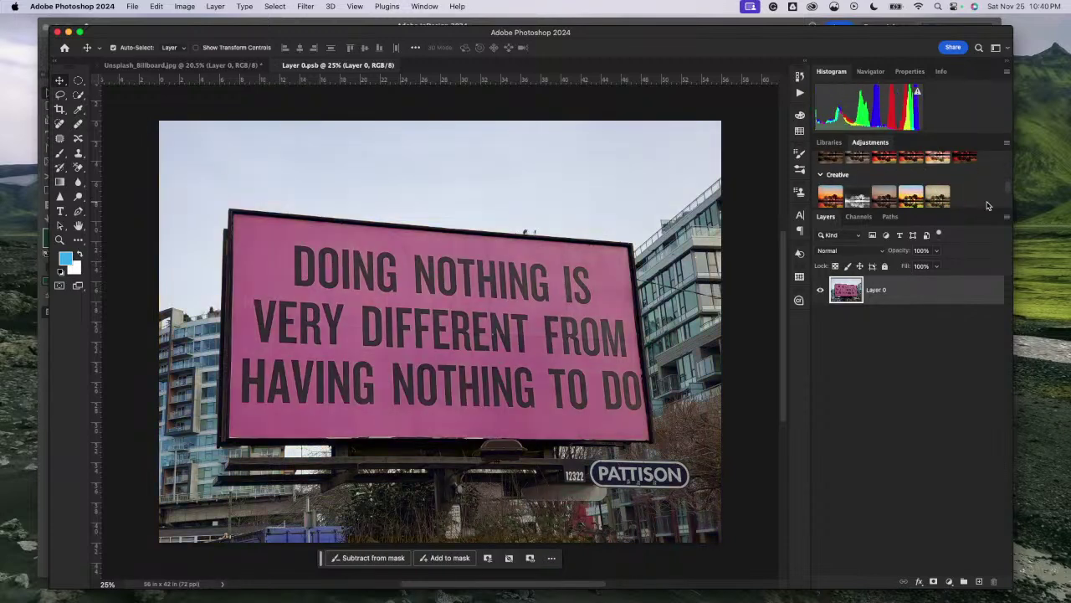
pyautogui.click(992, 191)
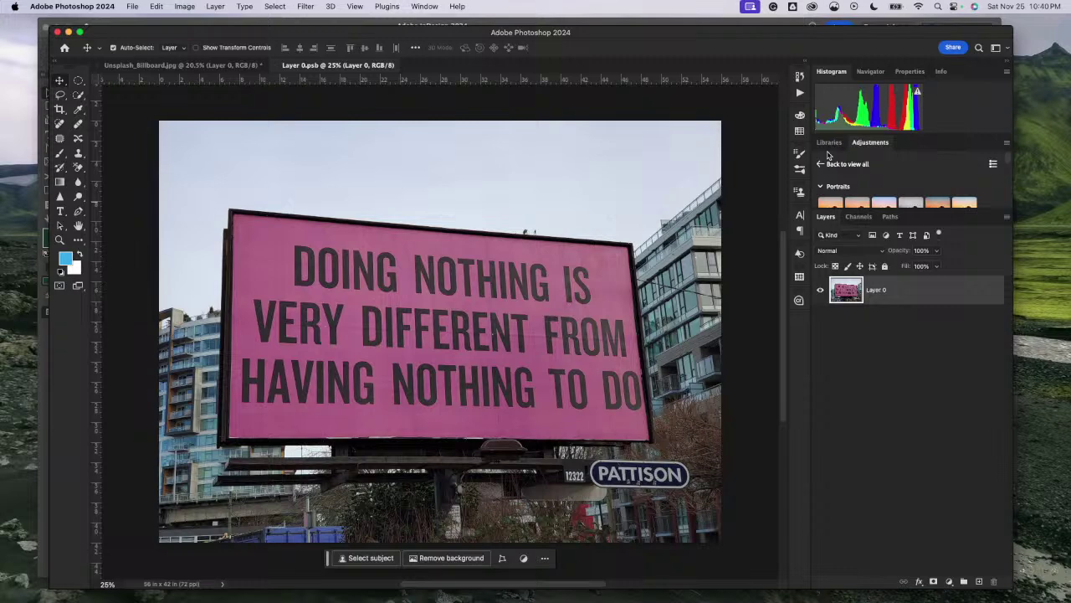
pyautogui.click(912, 72)
pyautogui.scroll(-2, 918, 90)
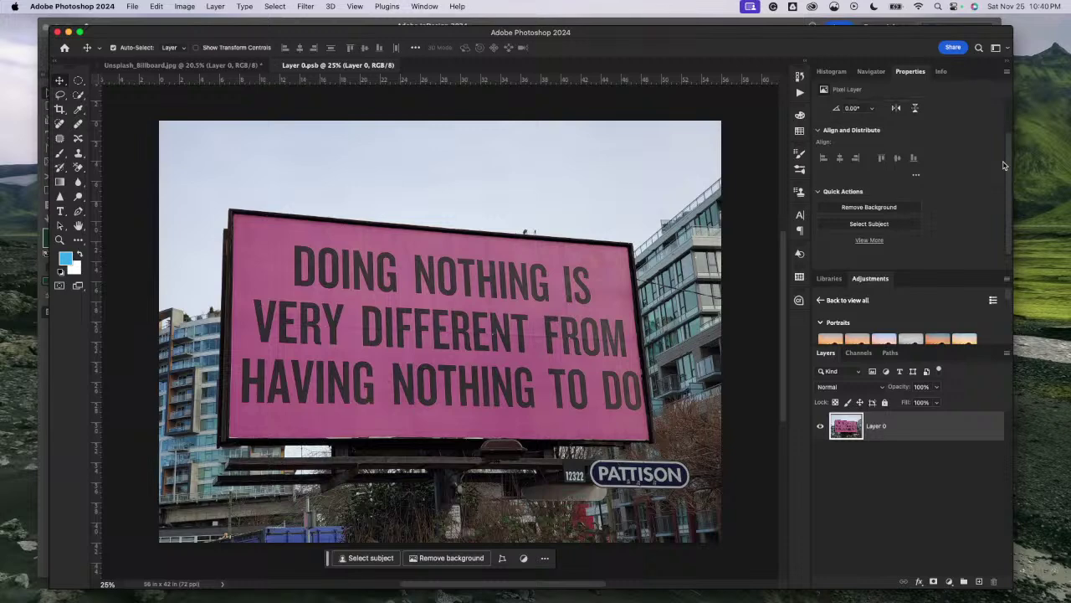
pyautogui.scroll(2, 918, 90)
pyautogui.click(872, 72)
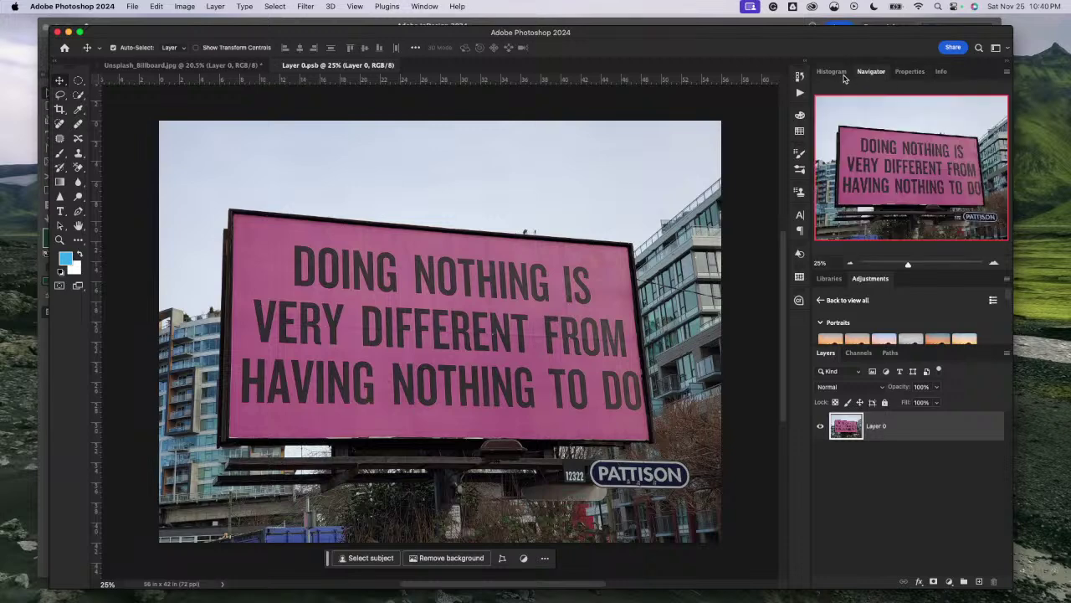
pyautogui.click(837, 72)
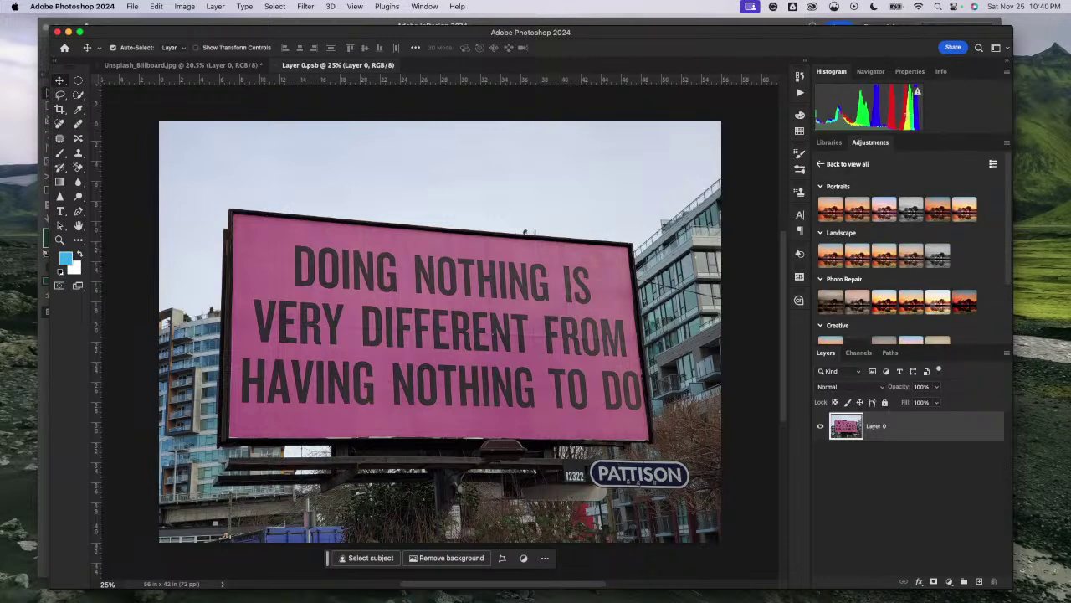
pyautogui.rightClick(908, 436)
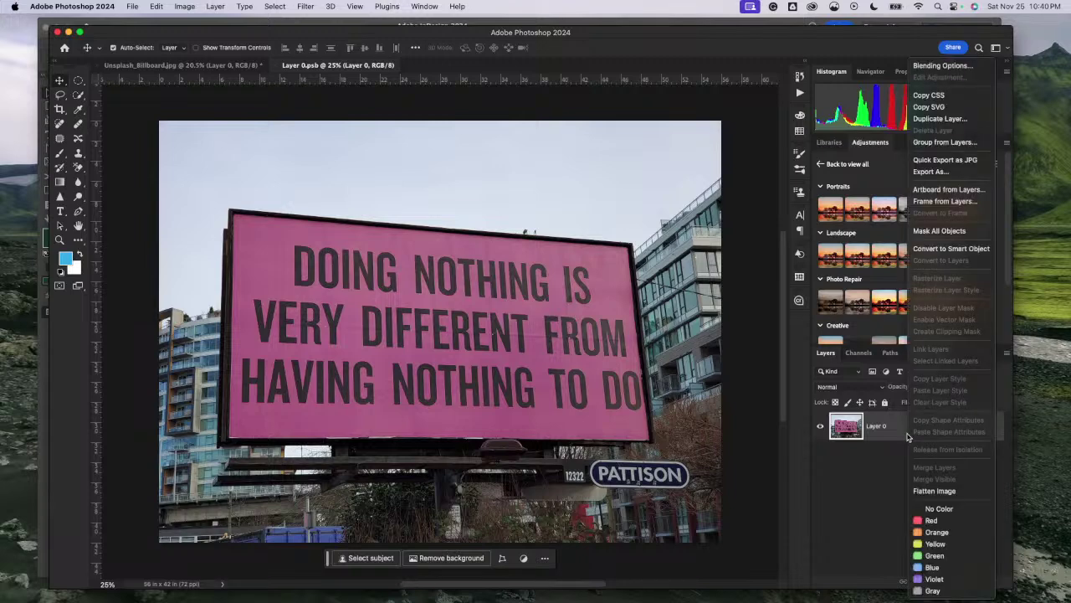
pyautogui.click(895, 452)
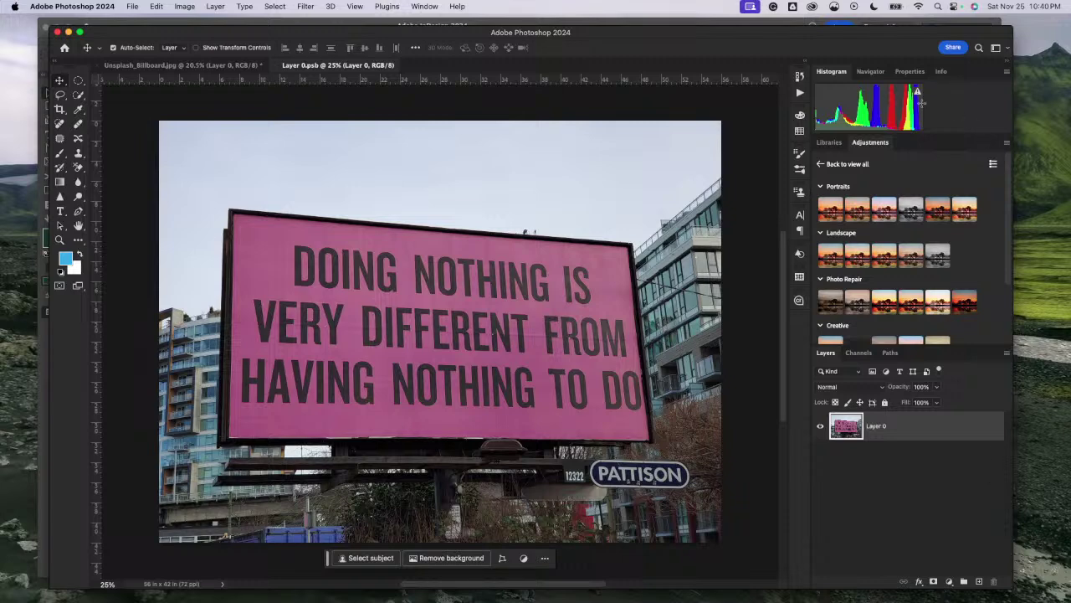
# Step: Review the photo layer's transform and alignment properties and browse the preset categories for portraits and landscapes
pyautogui.click(872, 72)
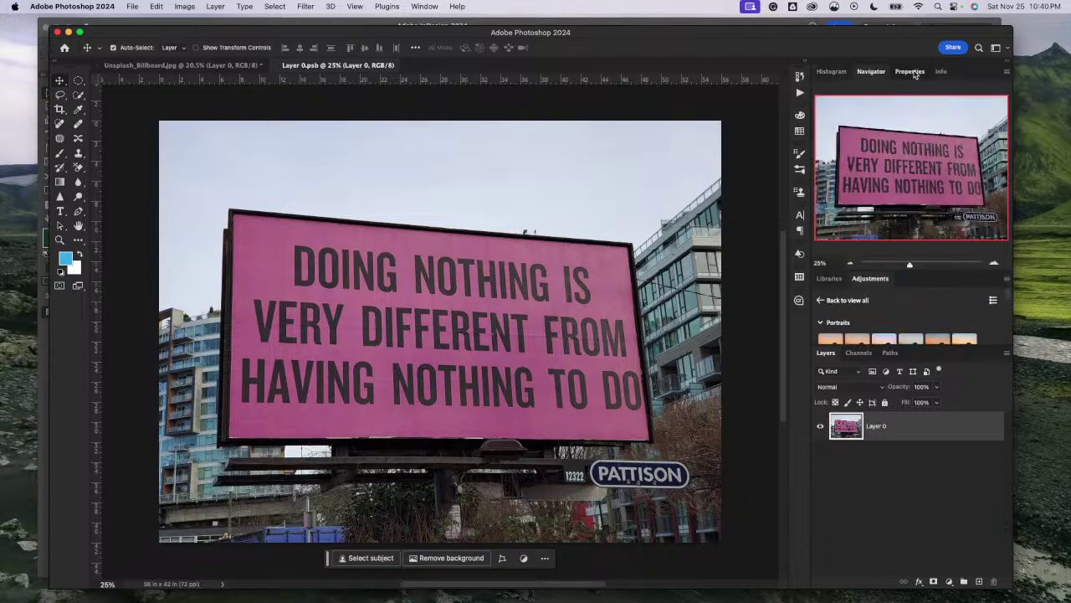
pyautogui.click(911, 72)
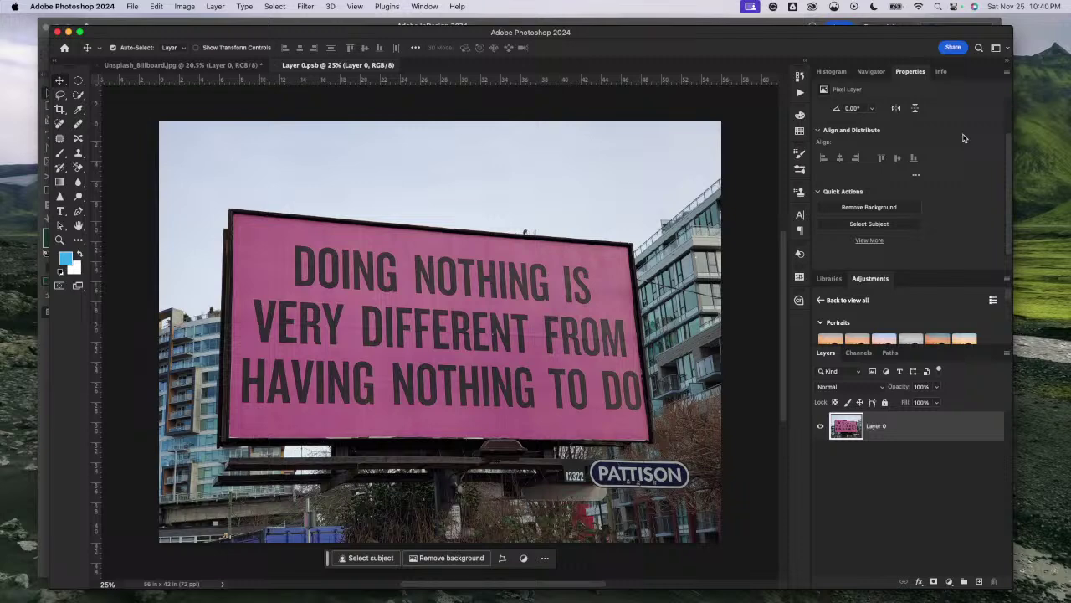
pyautogui.scroll(2, 963, 138)
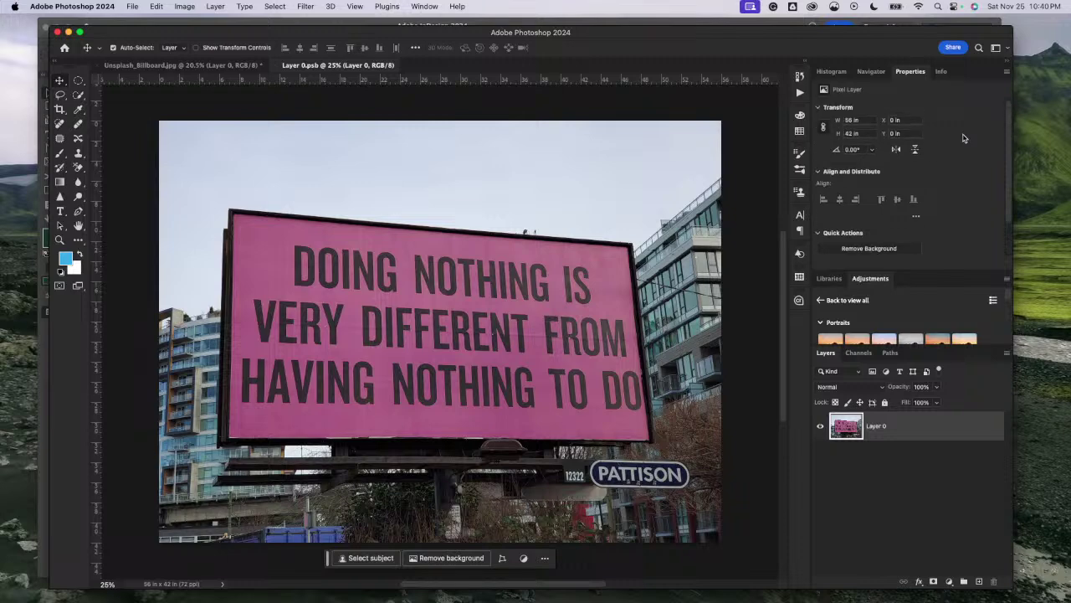
pyautogui.scroll(-2, 988, 337)
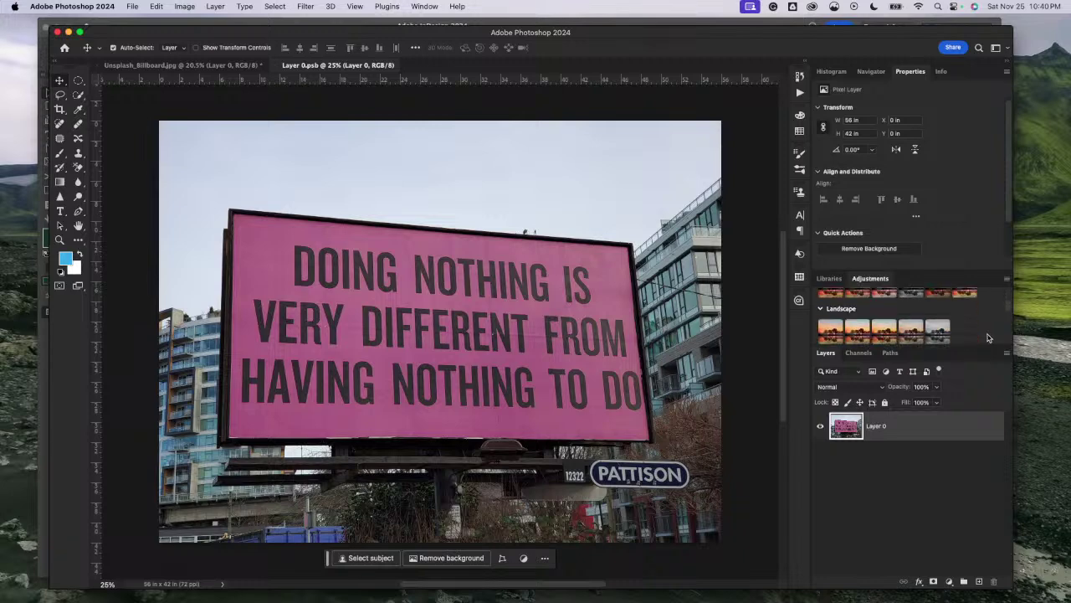
pyautogui.scroll(-2, 989, 337)
pyautogui.scroll(4, 989, 337)
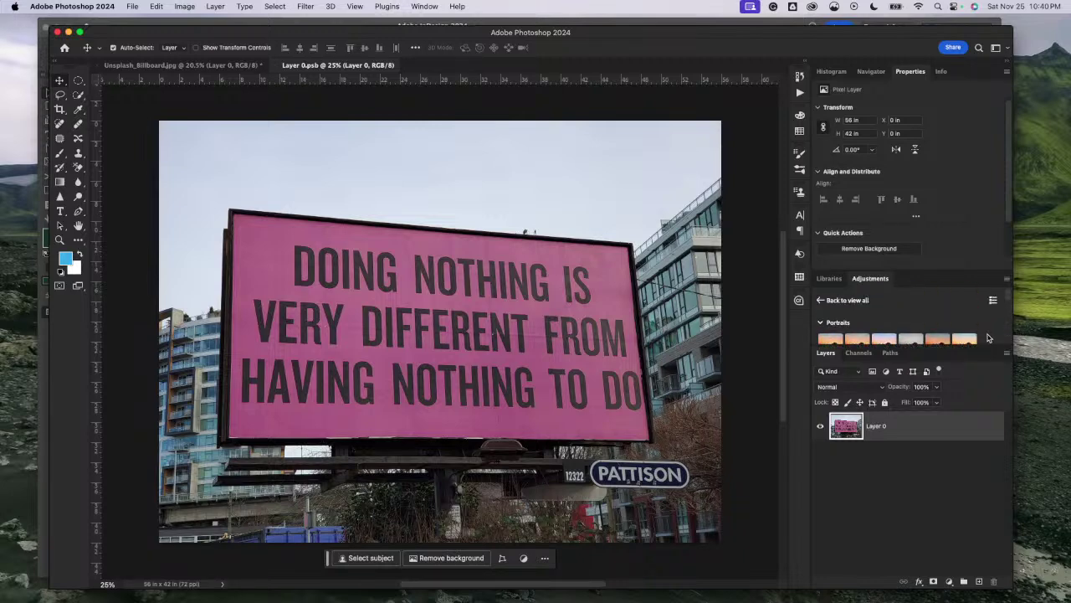
# Step: Add a Hue/Saturation adjustment layer above the photo in the Smart Object and set its hue to -3
pyautogui.click(822, 300)
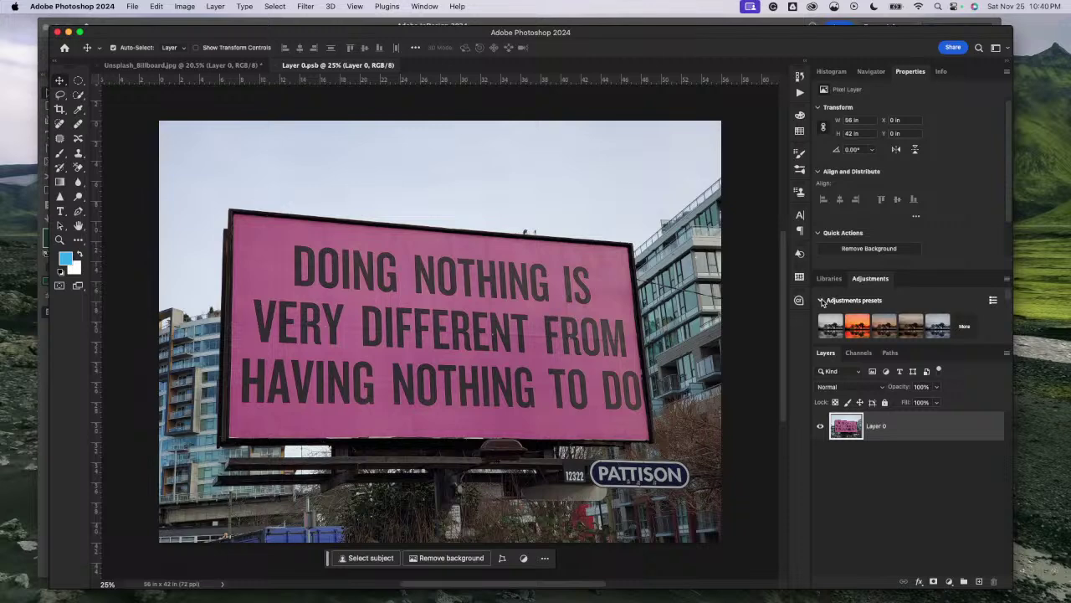
pyautogui.scroll(-3, 998, 323)
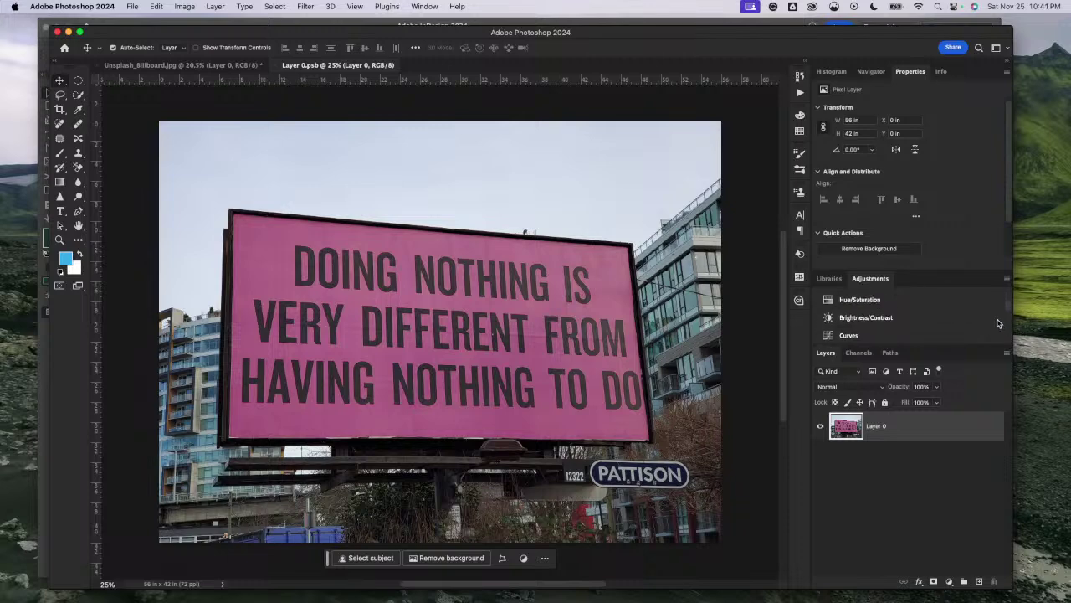
pyautogui.scroll(3, 999, 323)
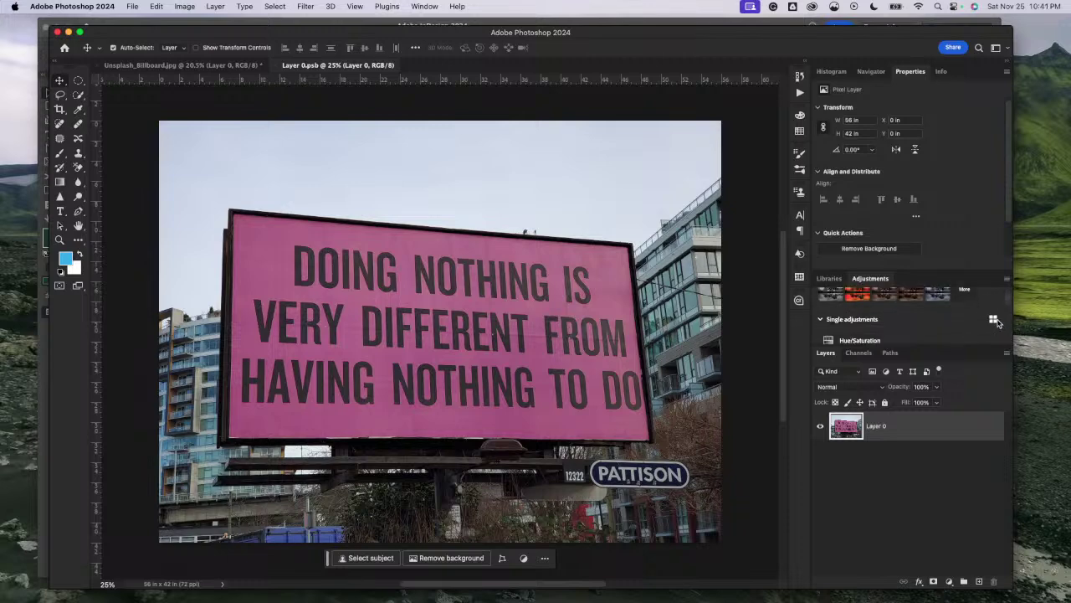
pyautogui.scroll(-3, 882, 331)
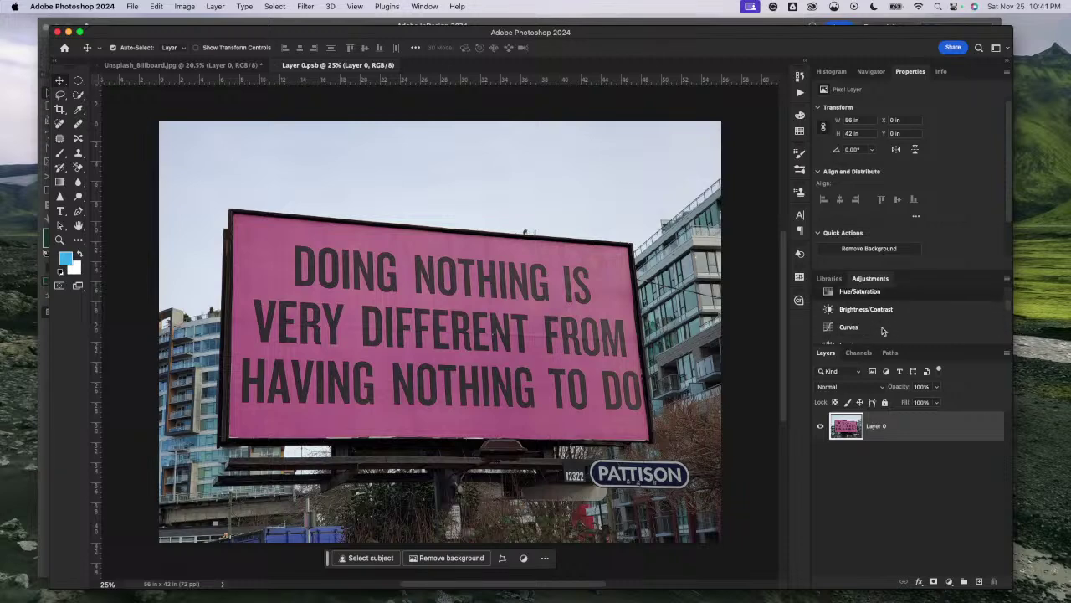
pyautogui.scroll(3, 882, 330)
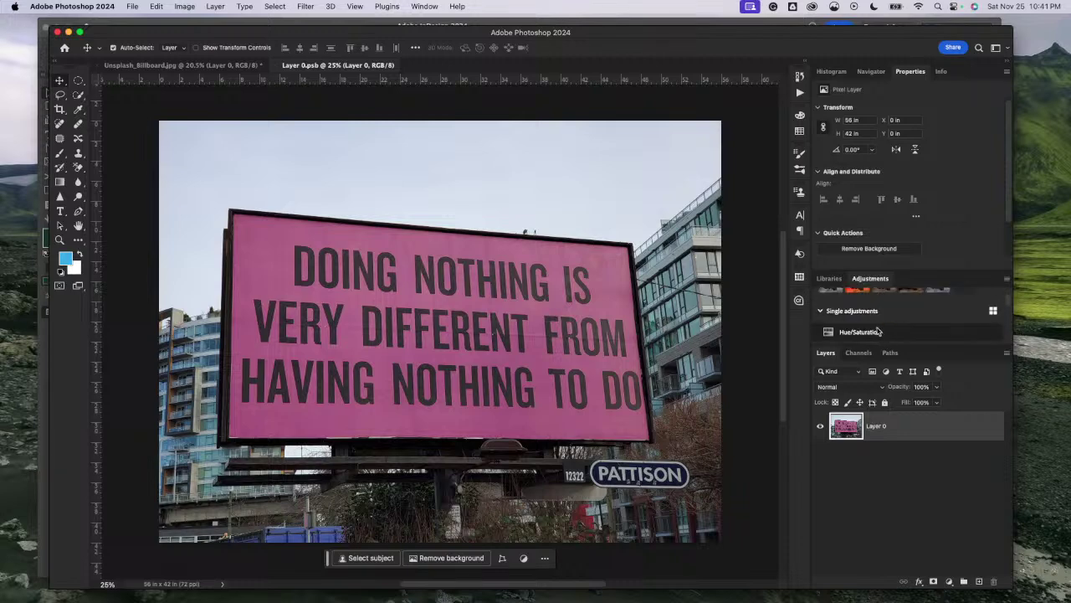
pyautogui.click(859, 331)
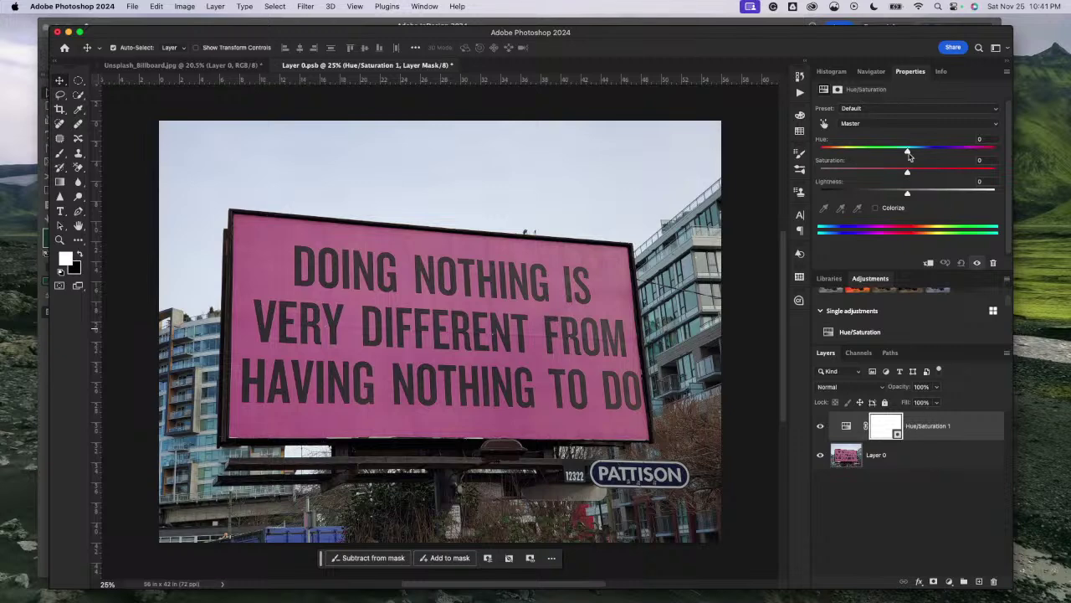
pyautogui.moveTo(908, 152); pyautogui.dragTo(907, 190)
# Step: Delete the Hue/Saturation adjustment layer above the photo inside the Smart Object
pyautogui.rightClick(961, 433)
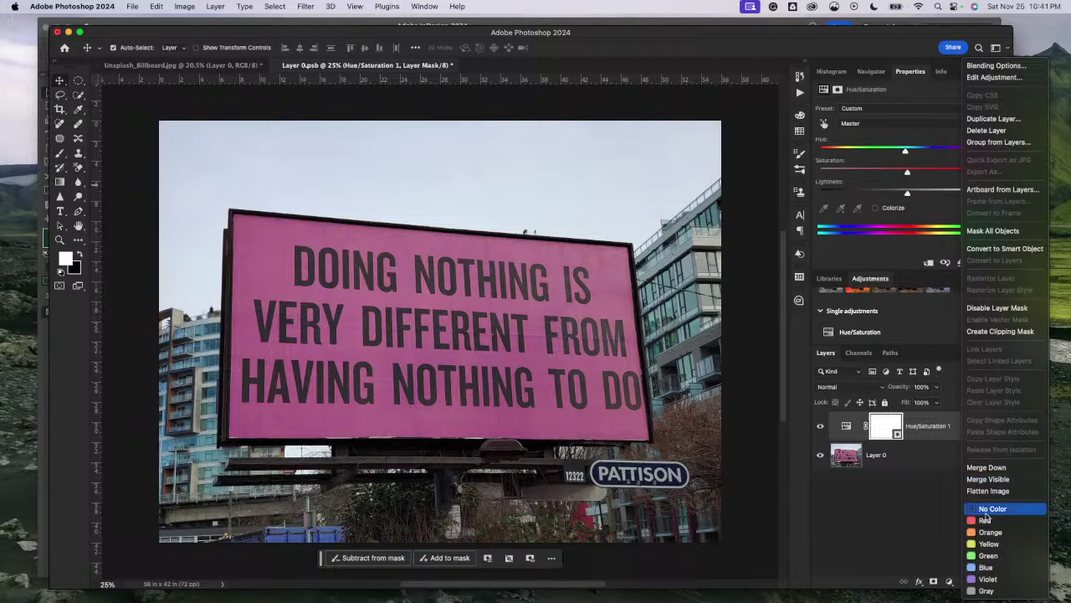
pyautogui.click(950, 428)
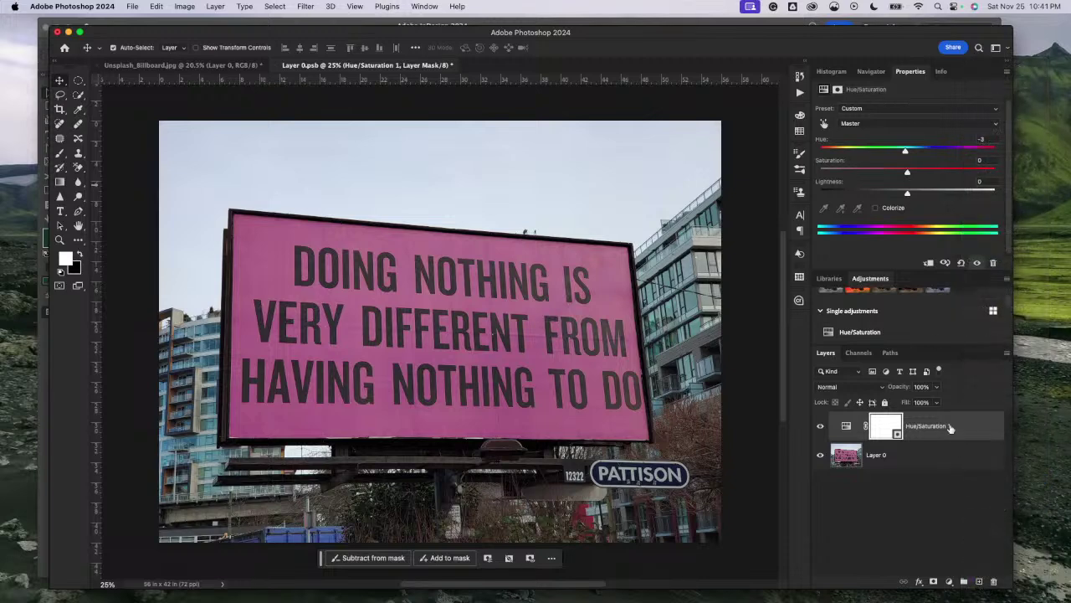
pyautogui.doubleClick(952, 428)
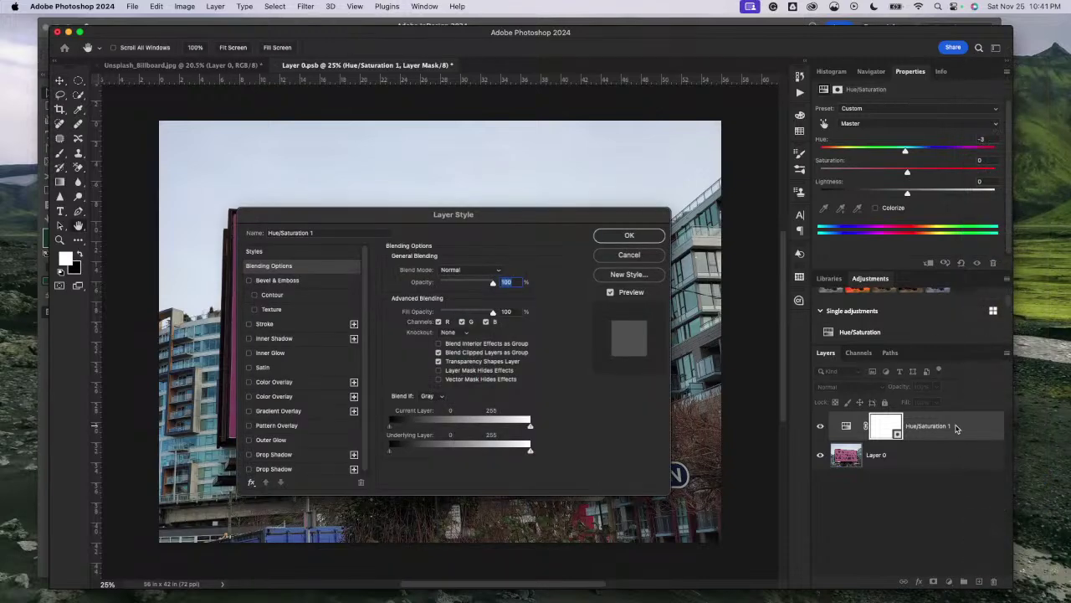
pyautogui.click(632, 255)
pyautogui.press('Delete')
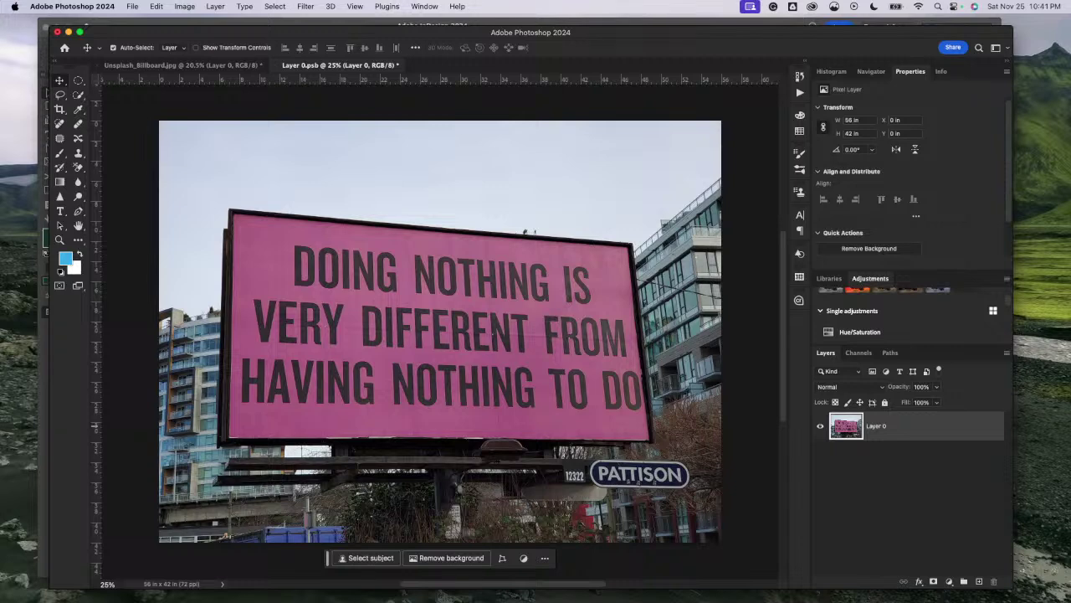
# Step: Place the 3000x1600_PixelGrid image as a linked file above the billboard photo
pyautogui.press('super+Tab')
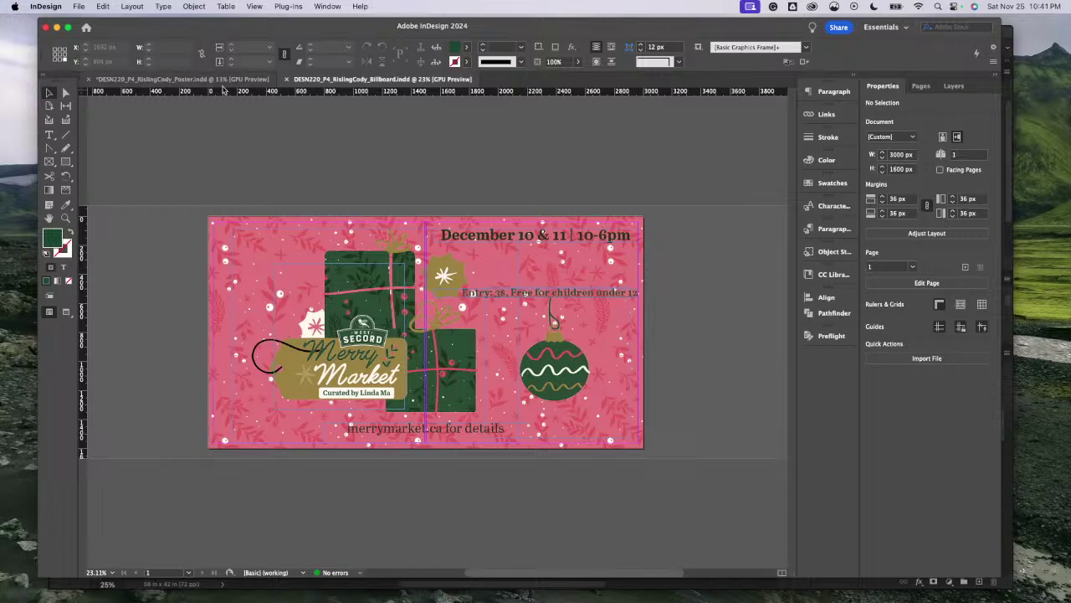
pyautogui.press('super+Tab')
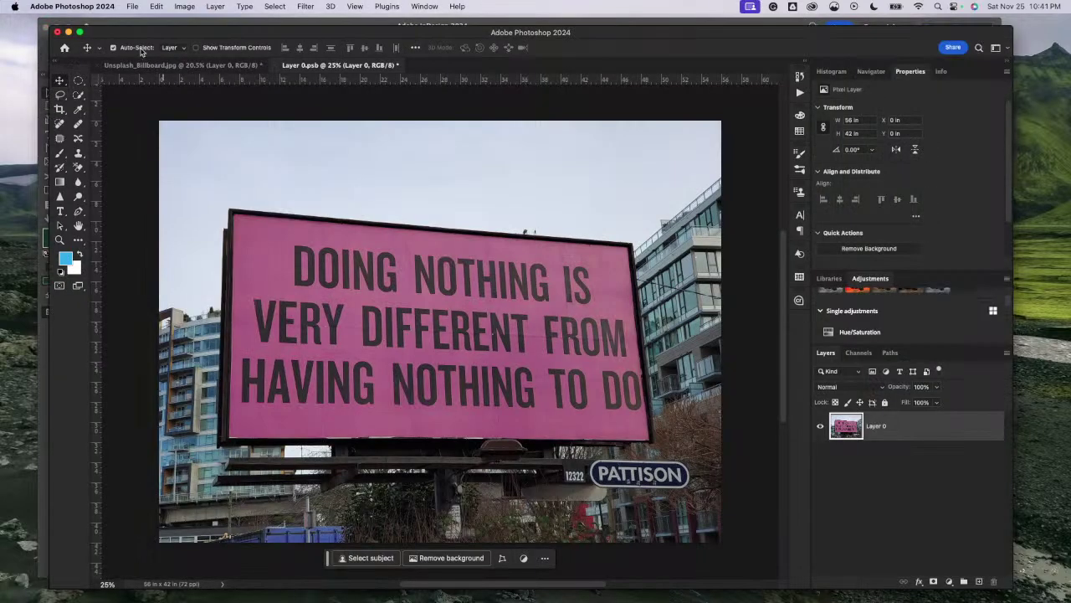
pyautogui.click(131, 7)
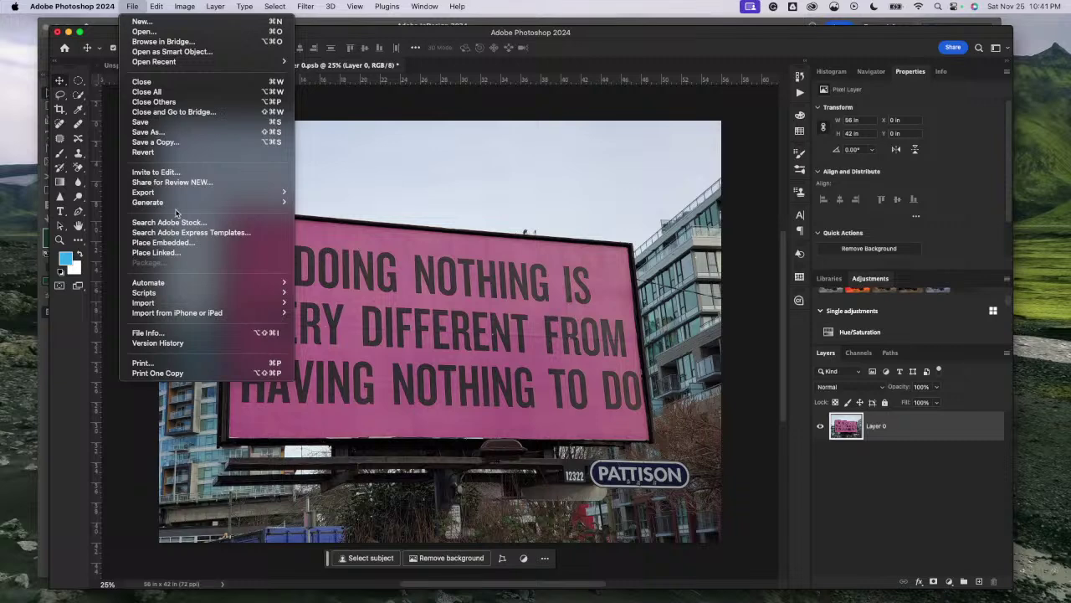
pyautogui.moveTo(176, 62)
pyautogui.click(178, 252)
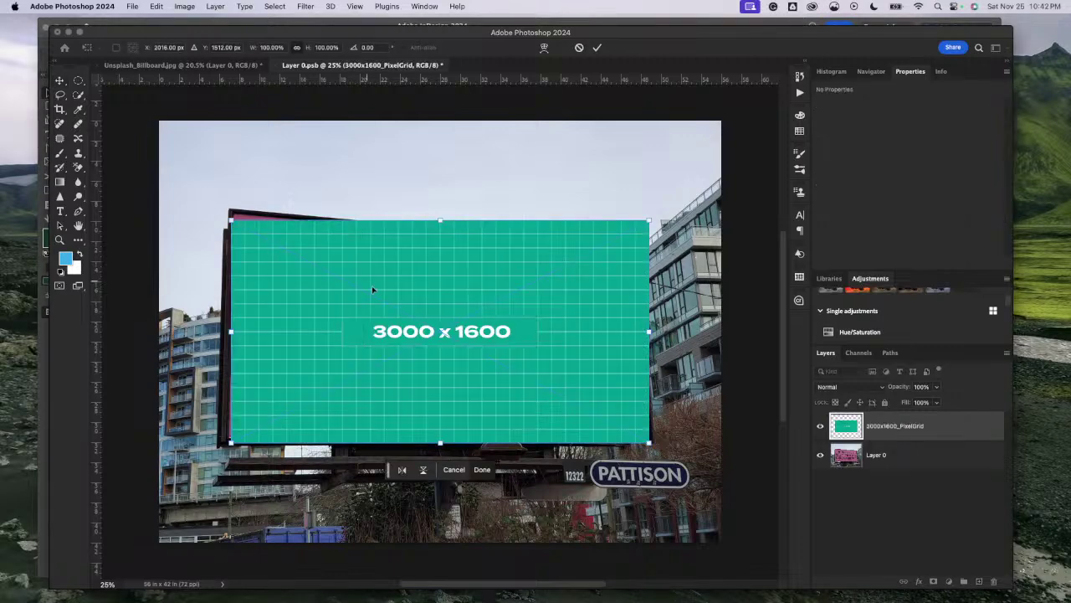
# Step: Scale the placed pixel grid proportionally to about 92.6% and move it over the lower-left part of the billboard face
pyautogui.moveTo(454, 345)
pyautogui.mouseDown()
pyautogui.moveTo(451, 421)
pyautogui.moveTo(482, 382)
pyautogui.moveTo(453, 337)
pyautogui.mouseUp()
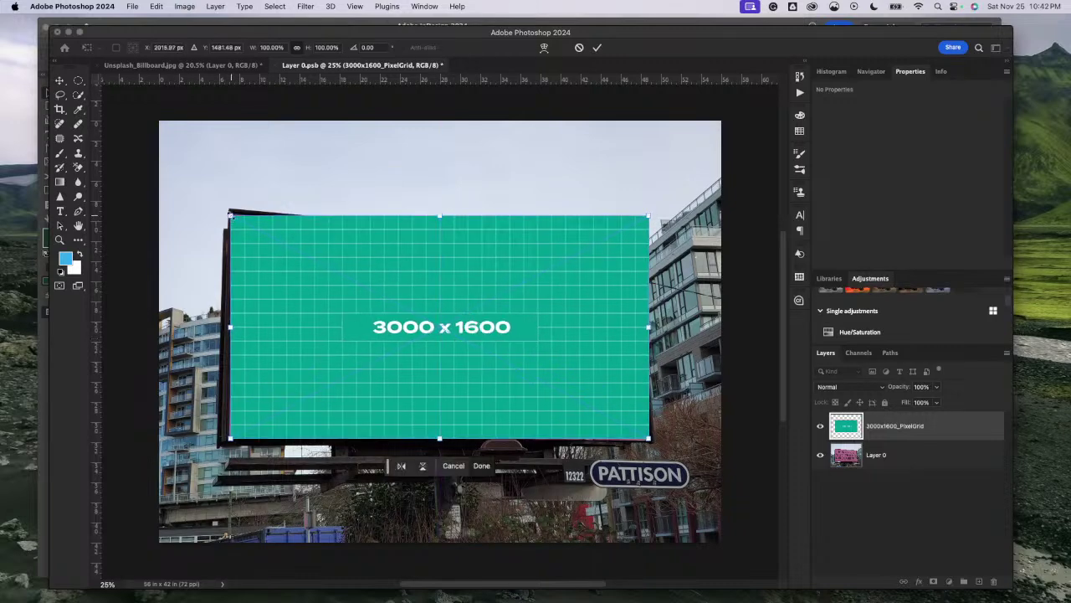
pyautogui.moveTo(230, 216); pyautogui.dragTo(230, 217)
pyautogui.moveTo(579, 322); pyautogui.dragTo(577, 340)
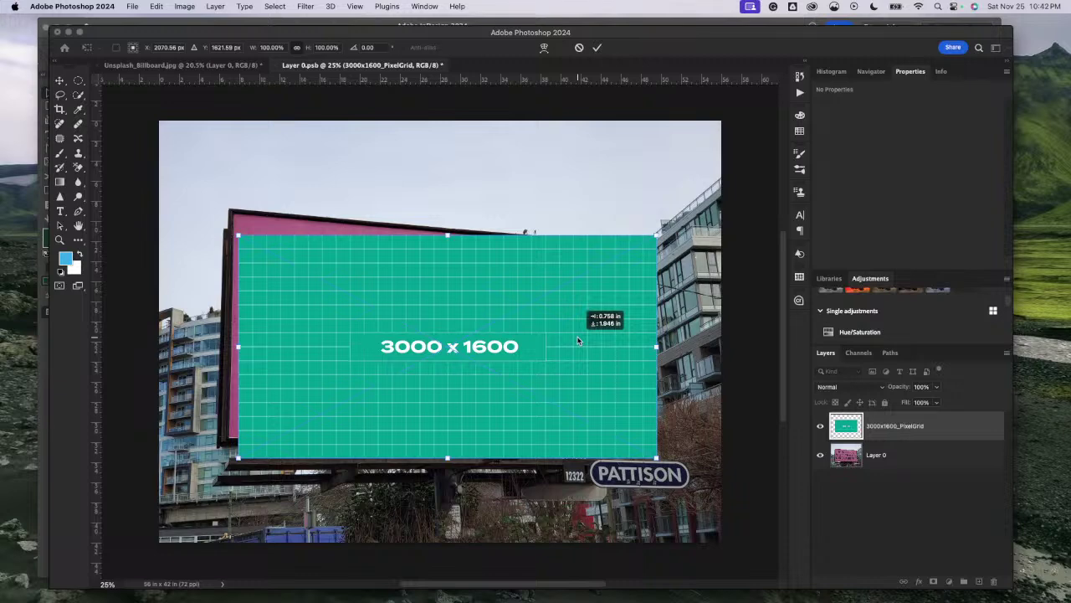
pyautogui.moveTo(576, 340); pyautogui.dragTo(571, 320)
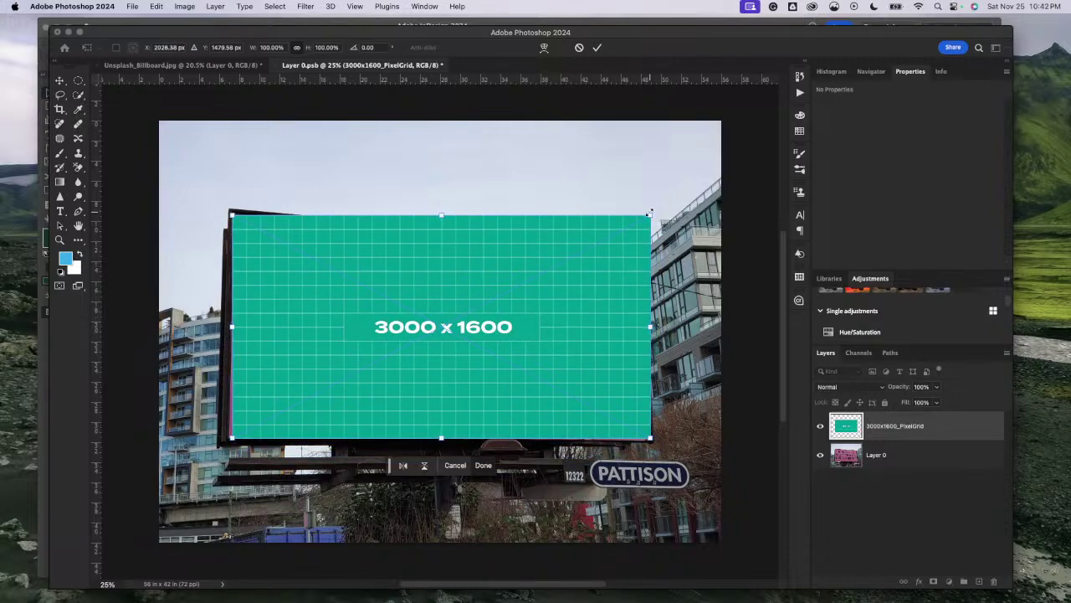
pyautogui.moveTo(650, 213); pyautogui.dragTo(627, 257)
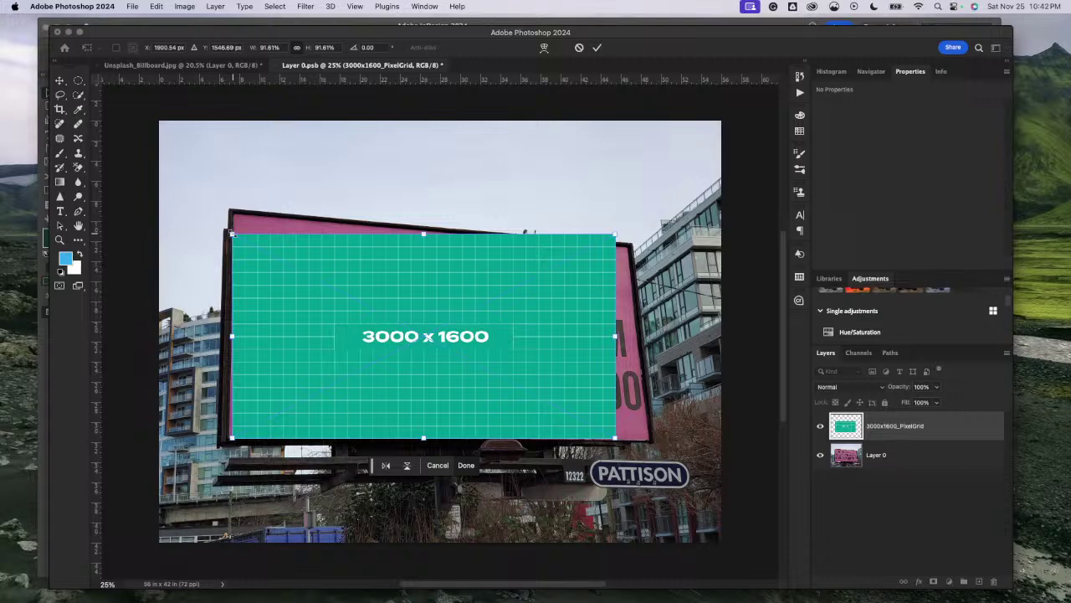
pyautogui.moveTo(231, 233); pyautogui.dragTo(234, 235)
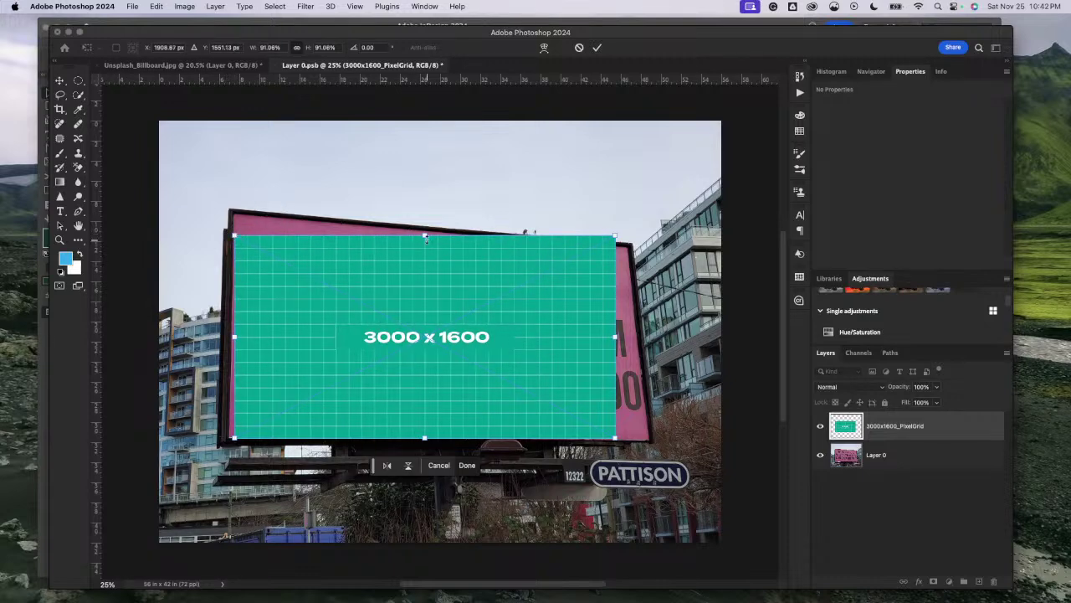
pyautogui.moveTo(425, 235)
pyautogui.mouseDown()
pyautogui.moveTo(424, 223)
pyautogui.moveTo(424, 232)
pyautogui.mouseUp()
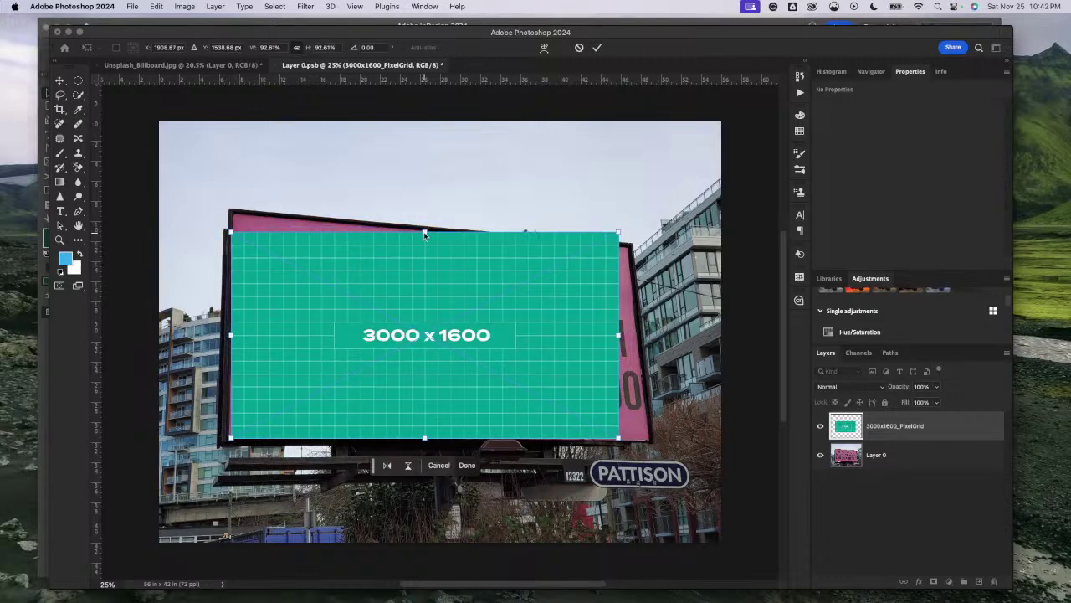
pyautogui.moveTo(576, 381); pyautogui.dragTo(557, 383)
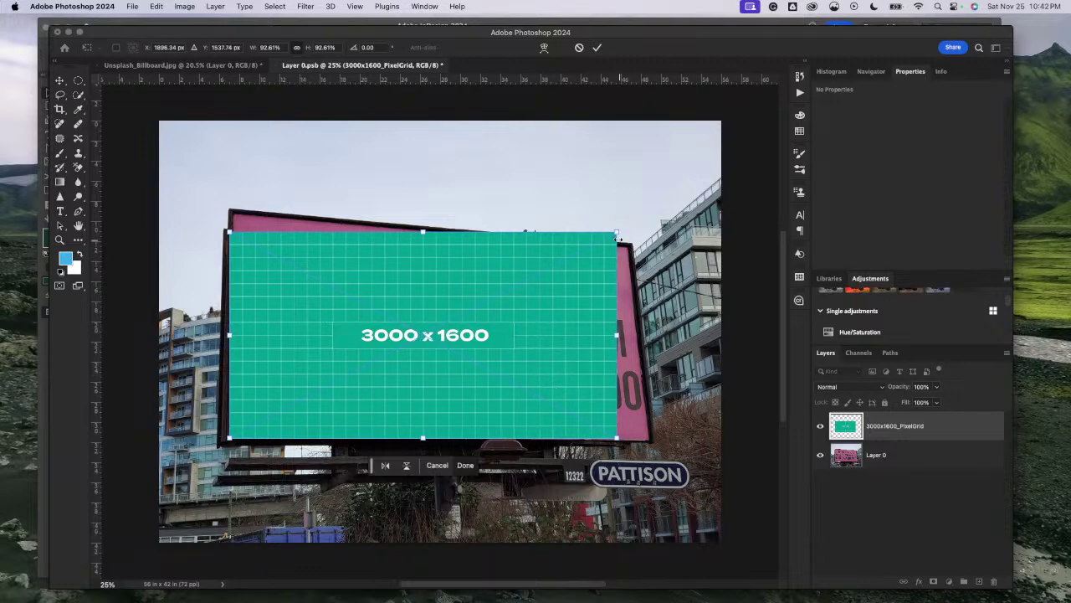
# Step: Try stretching the grid non-proportionally to about 95% width and 84.8% height to meet the billboard's right corner
pyautogui.moveTo(616, 233)
pyautogui.mouseDown()
pyautogui.moveTo(631, 225)
pyautogui.moveTo(628, 251)
pyautogui.mouseUp()
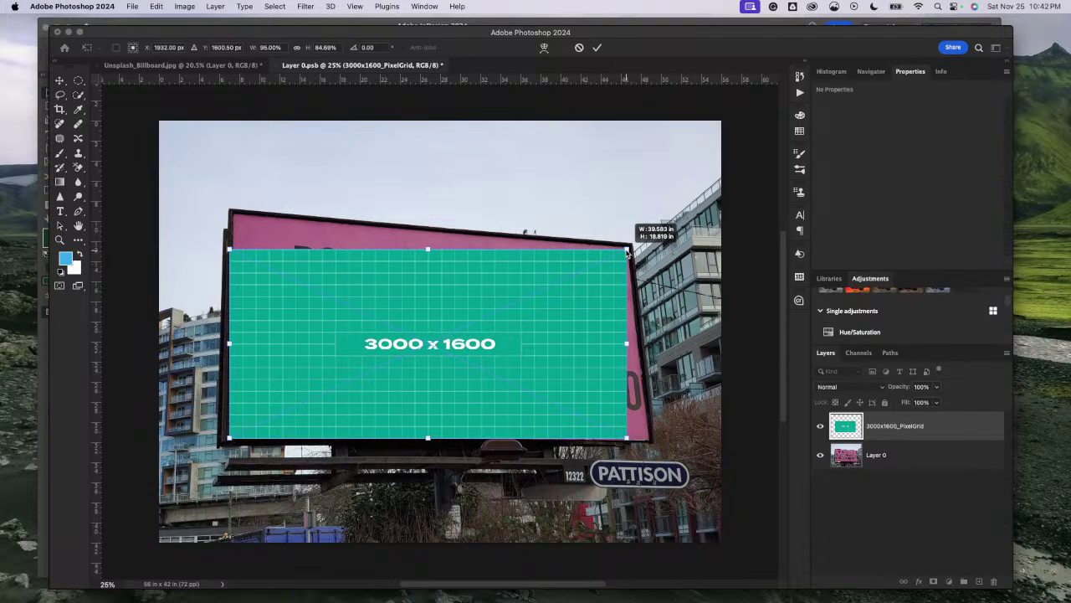
pyautogui.moveTo(628, 252); pyautogui.dragTo(628, 253)
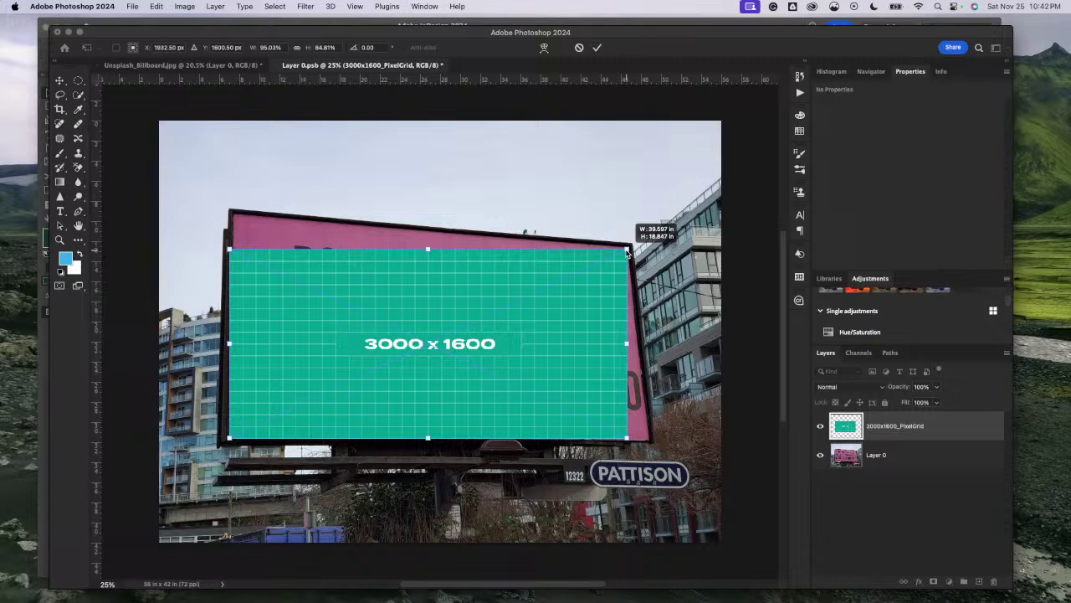
pyautogui.moveTo(627, 252); pyautogui.dragTo(626, 250)
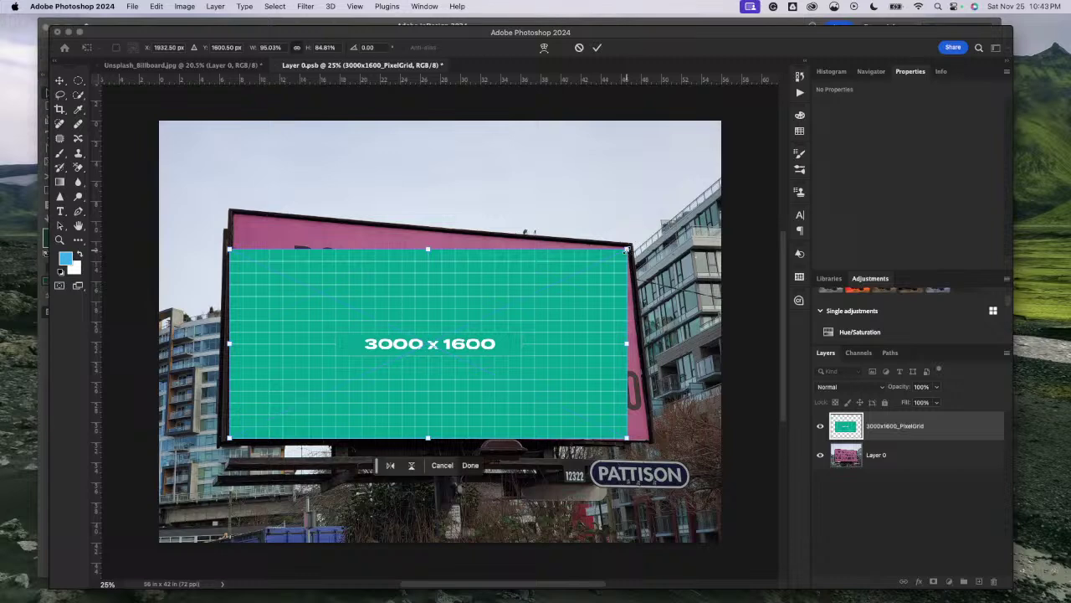
pyautogui.moveTo(626, 250); pyautogui.dragTo(616, 233)
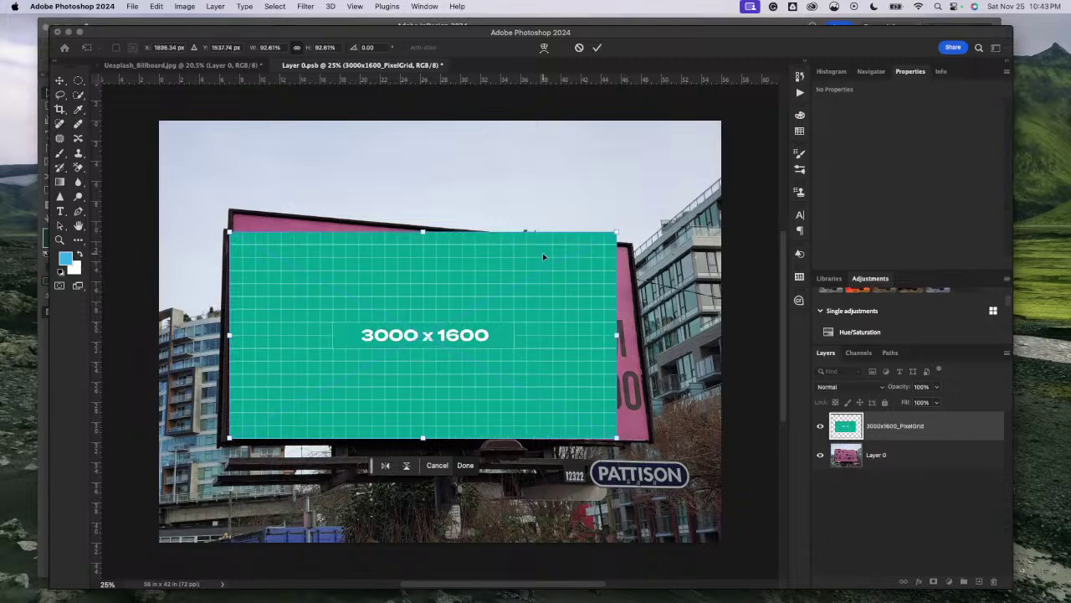
# Step: Position the grid over the billboard face, scale it proportionally to about 101%, and apply the transform
pyautogui.moveTo(497, 309); pyautogui.dragTo(495, 302)
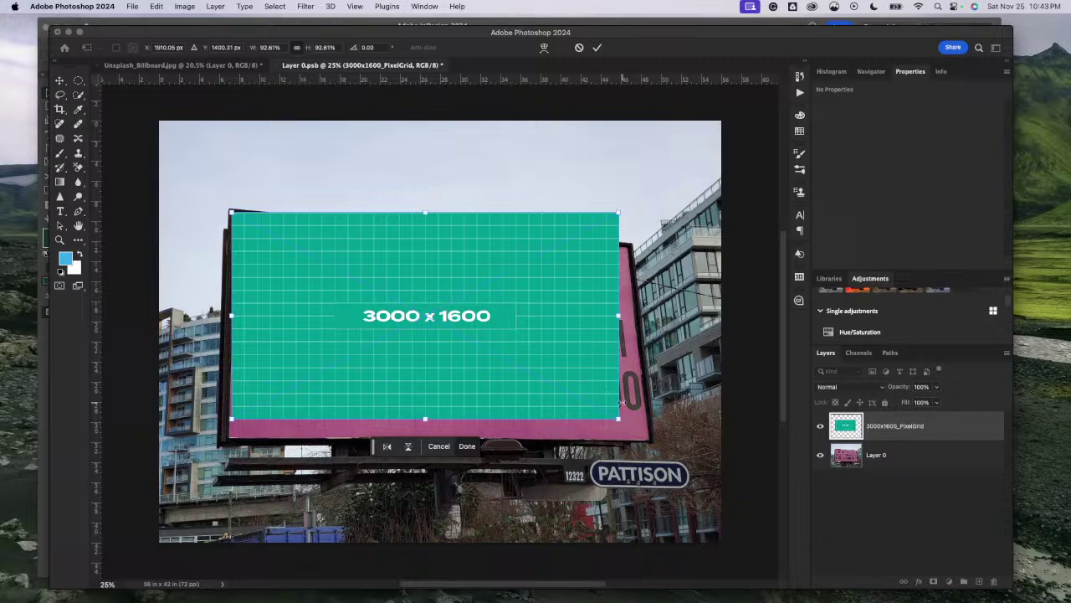
pyautogui.moveTo(618, 420); pyautogui.dragTo(650, 453)
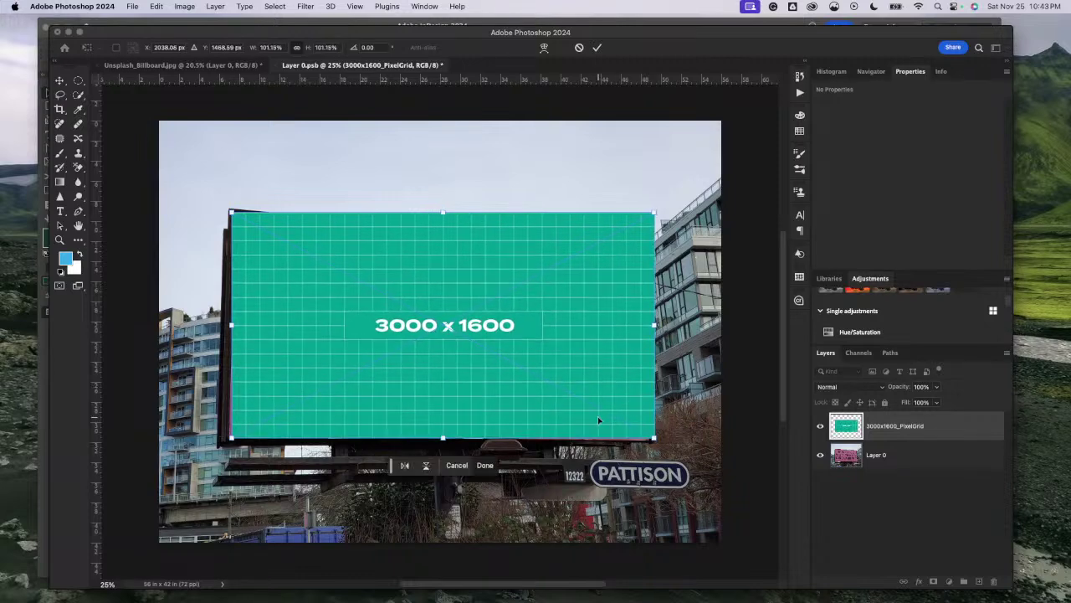
pyautogui.moveTo(598, 416); pyautogui.dragTo(600, 417)
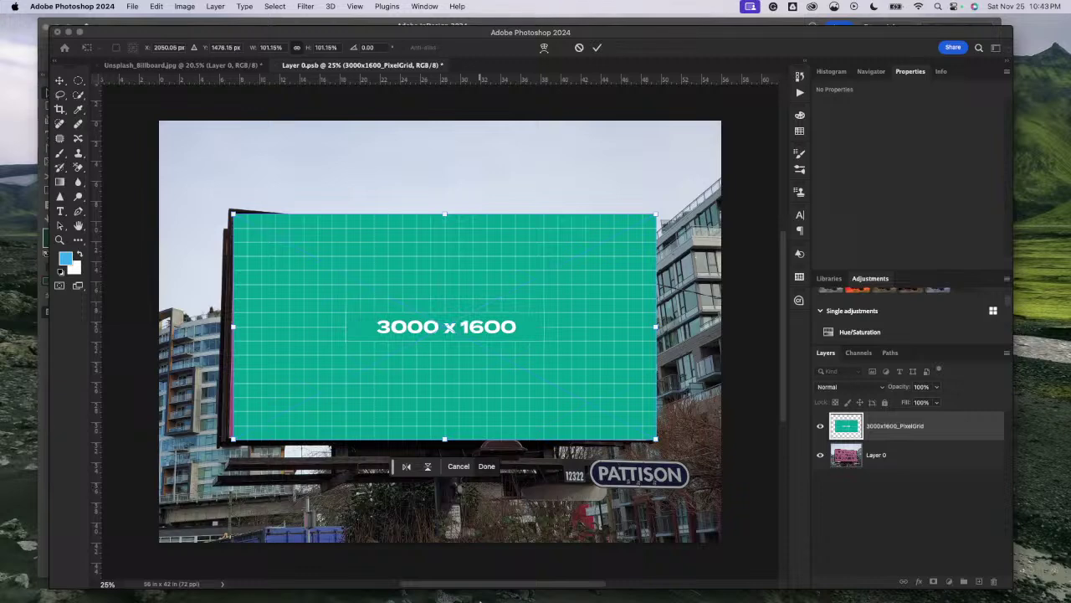
pyautogui.click(894, 516)
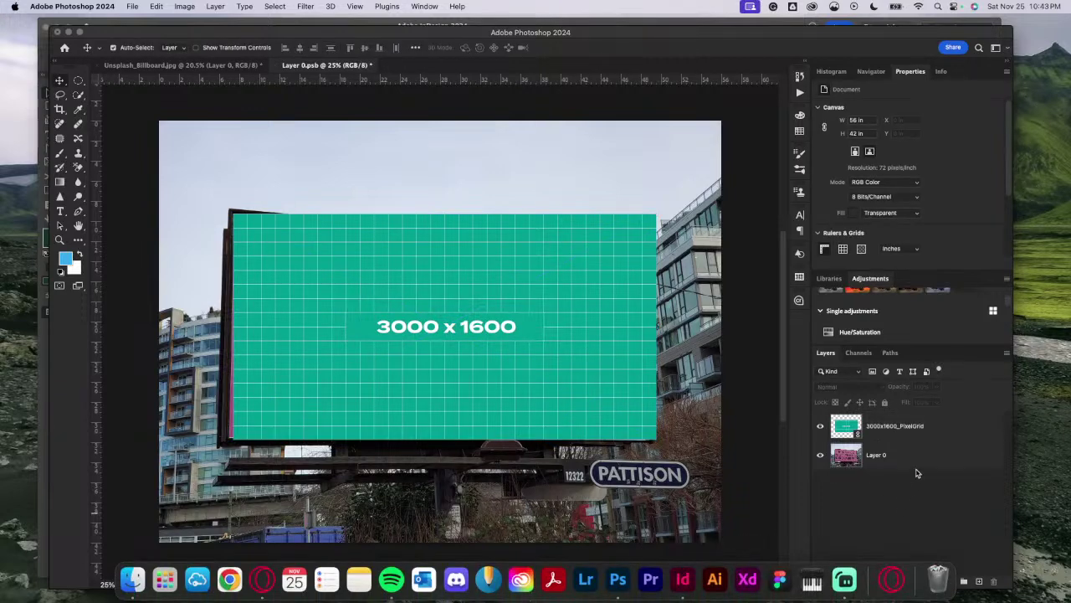
# Step: Convert the linked 3000x1600_PixelGrid layer to an embedded Smart Object
pyautogui.rightClick(933, 429)
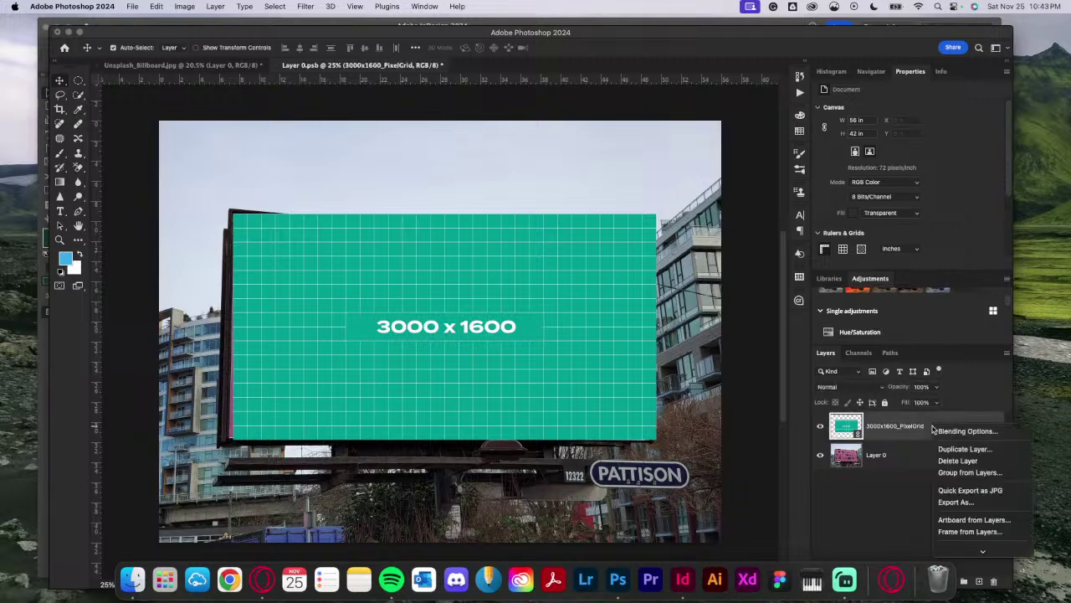
pyautogui.scroll(-3, 954, 485)
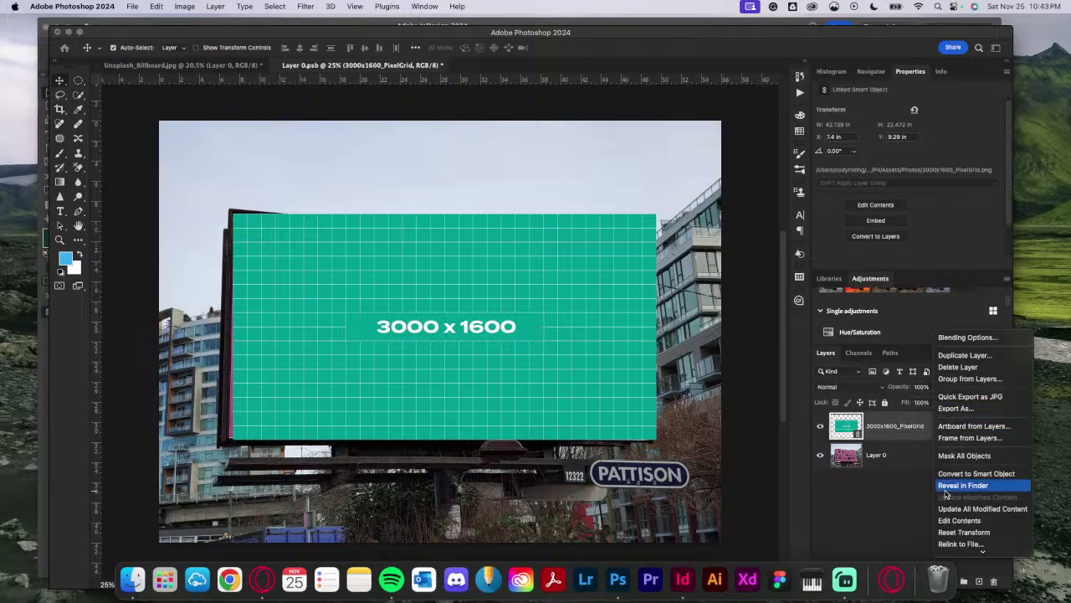
pyautogui.click(977, 452)
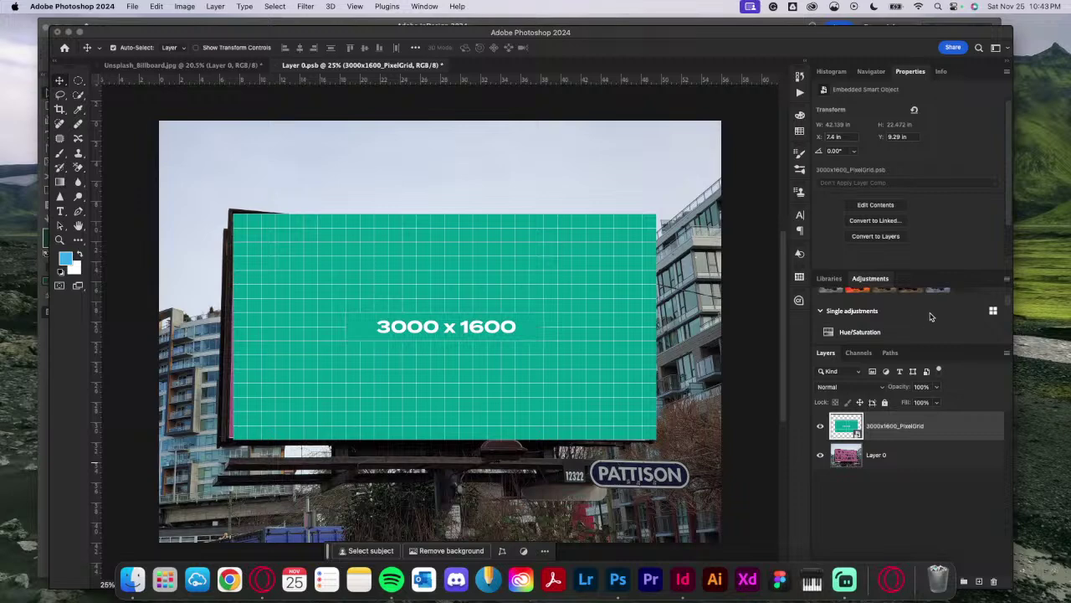
pyautogui.scroll(-4, 934, 317)
pyautogui.scroll(5, 934, 316)
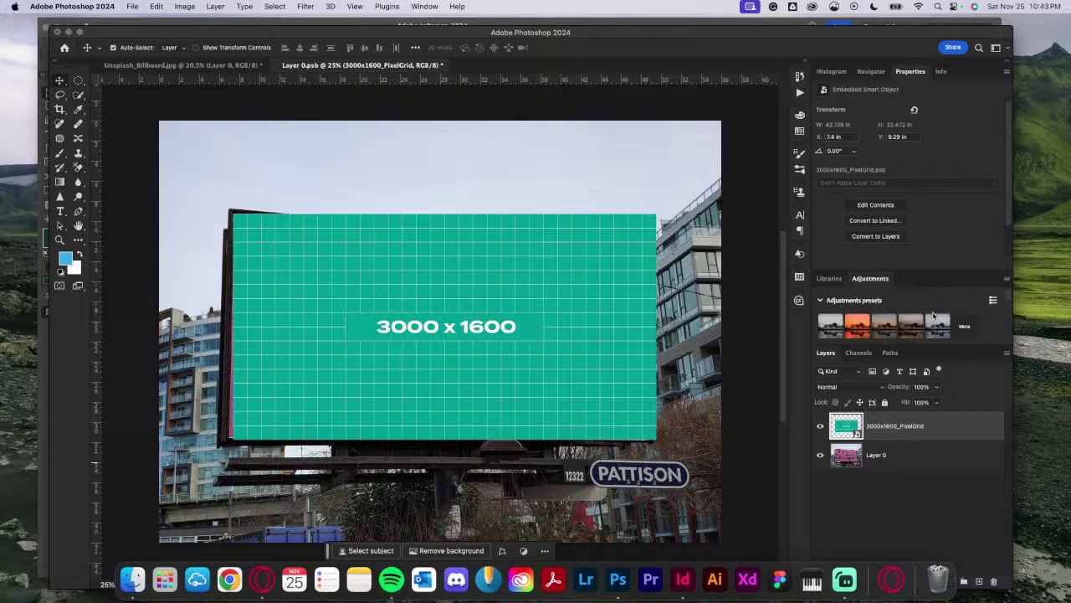
pyautogui.click(870, 71)
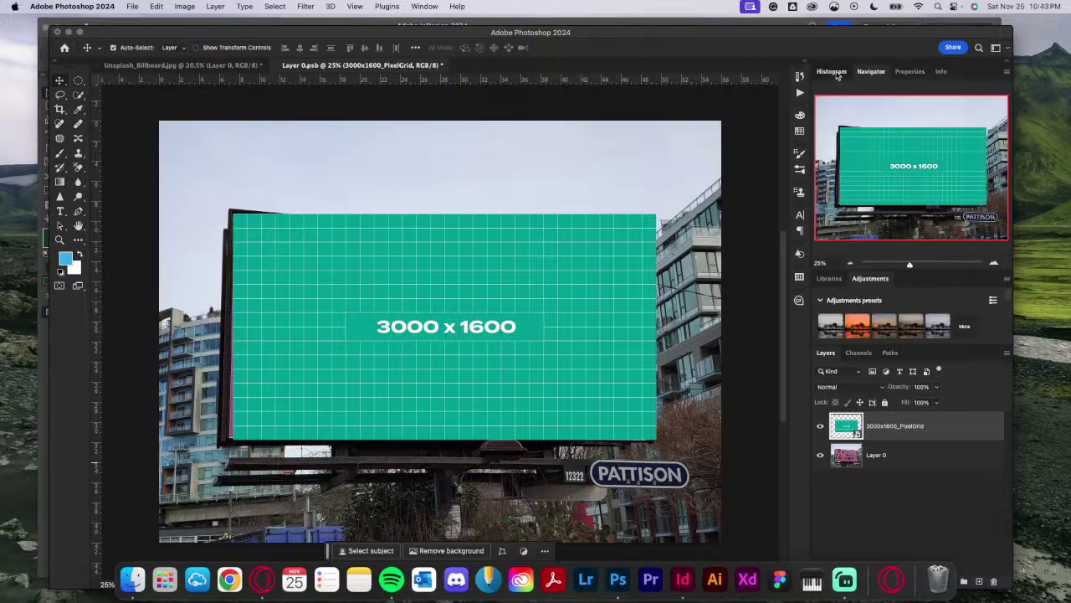
pyautogui.click(832, 71)
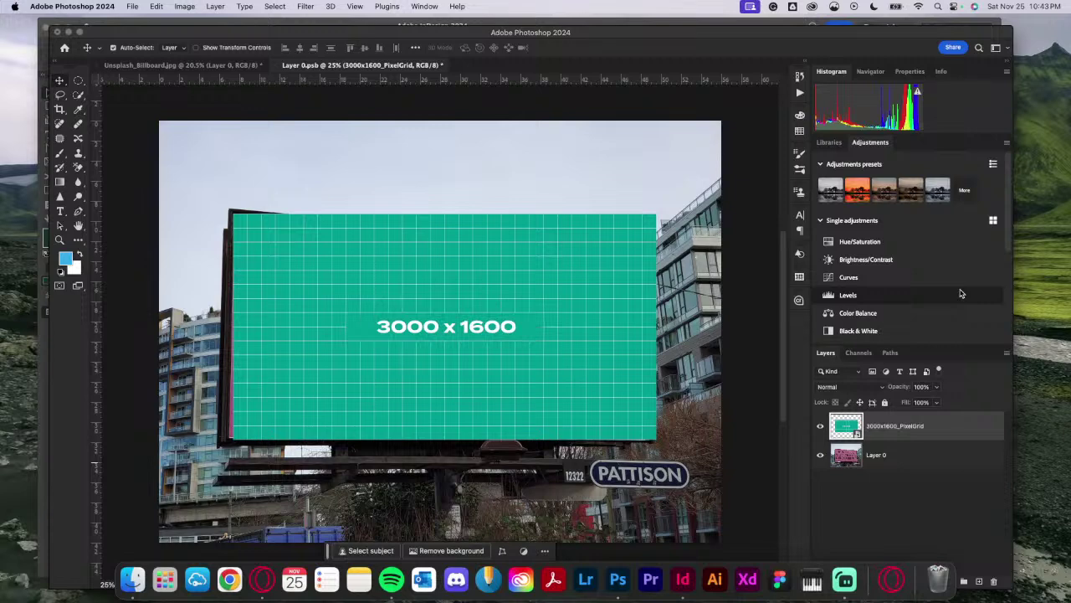
pyautogui.scroll(-4, 961, 293)
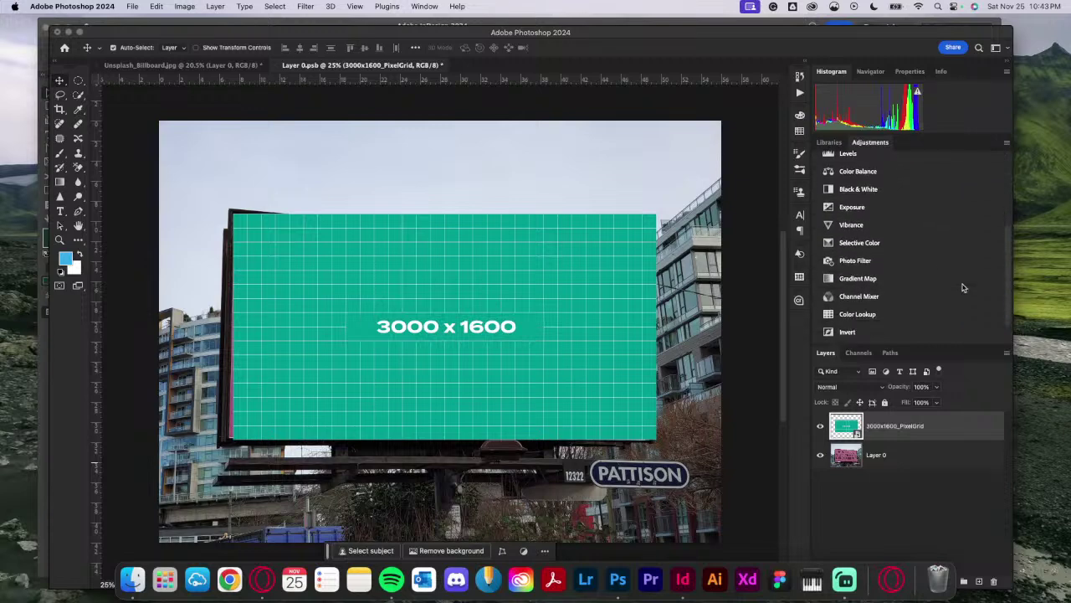
pyautogui.scroll(5, 963, 288)
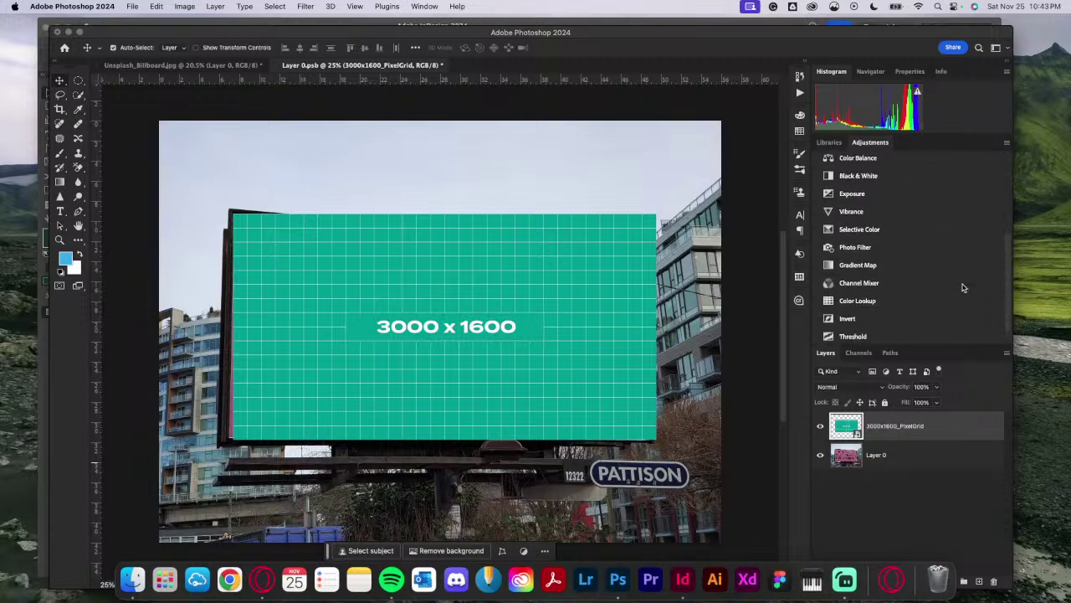
# Step: Set the 3000x1600_PixelGrid layer's opacity to 80%
pyautogui.click(929, 385)
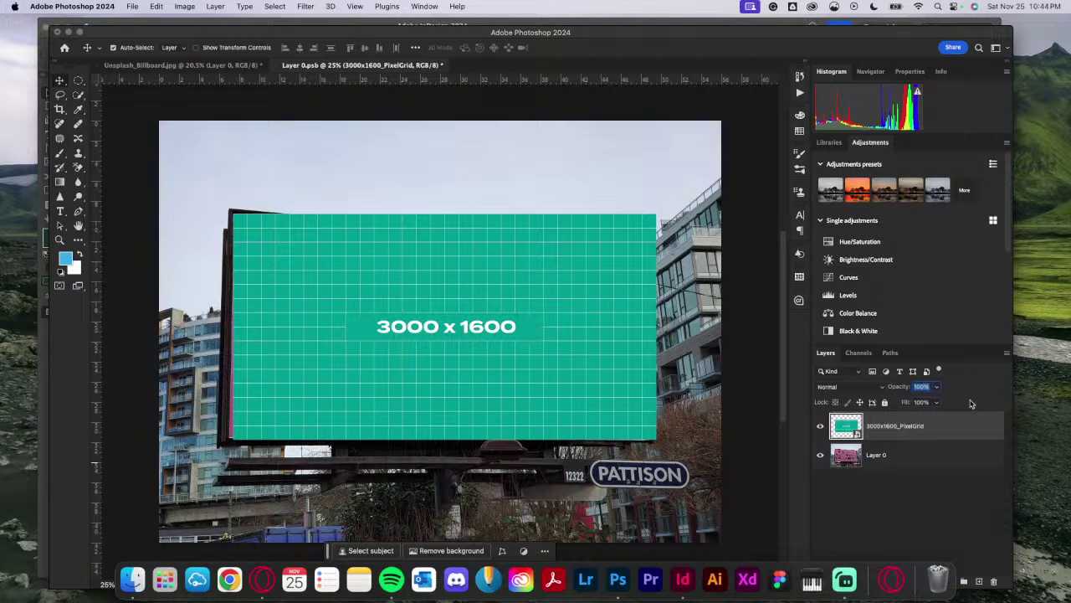
pyautogui.write('80')
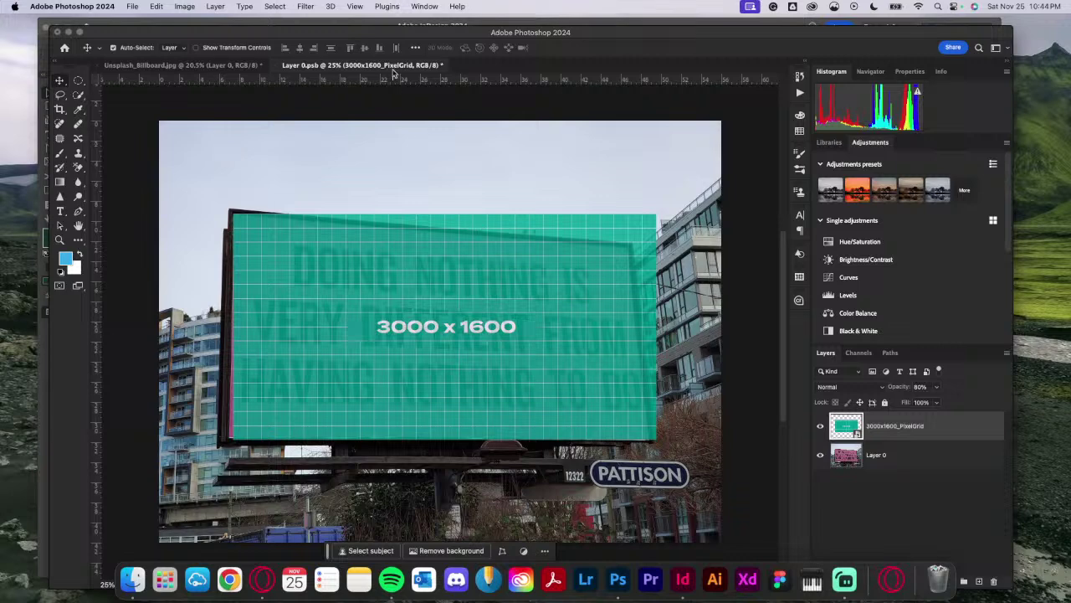
# Step: Start a Perspective transform on the 3000x1600_PixelGrid layer and align its upper-left corner with the inside corner of the billboard frame
pyautogui.click(462, 6)
pyautogui.write('tra')
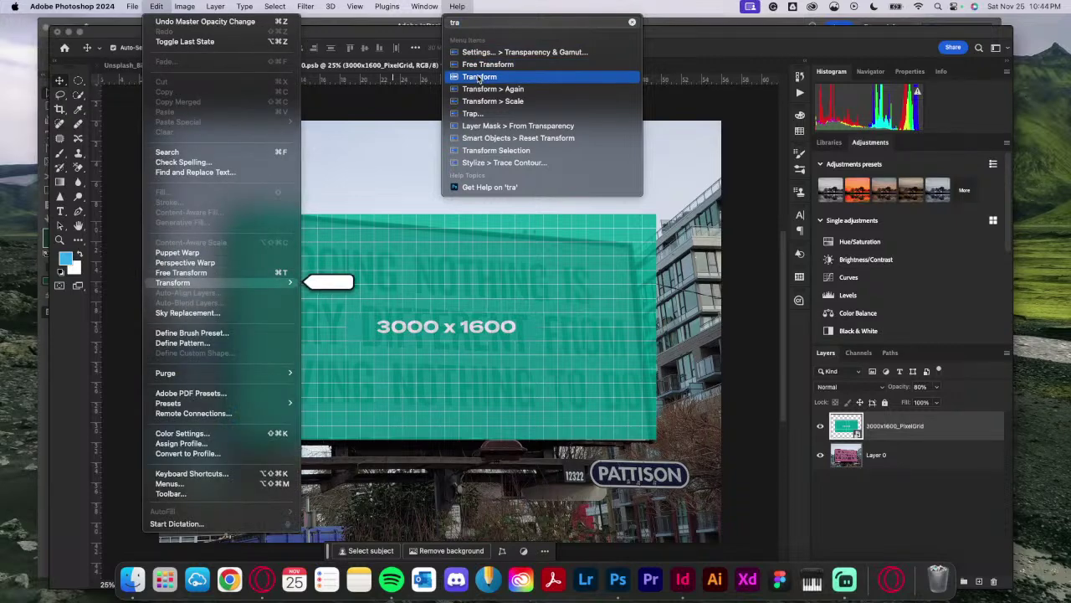
pyautogui.moveTo(173, 7)
pyautogui.moveTo(219, 284)
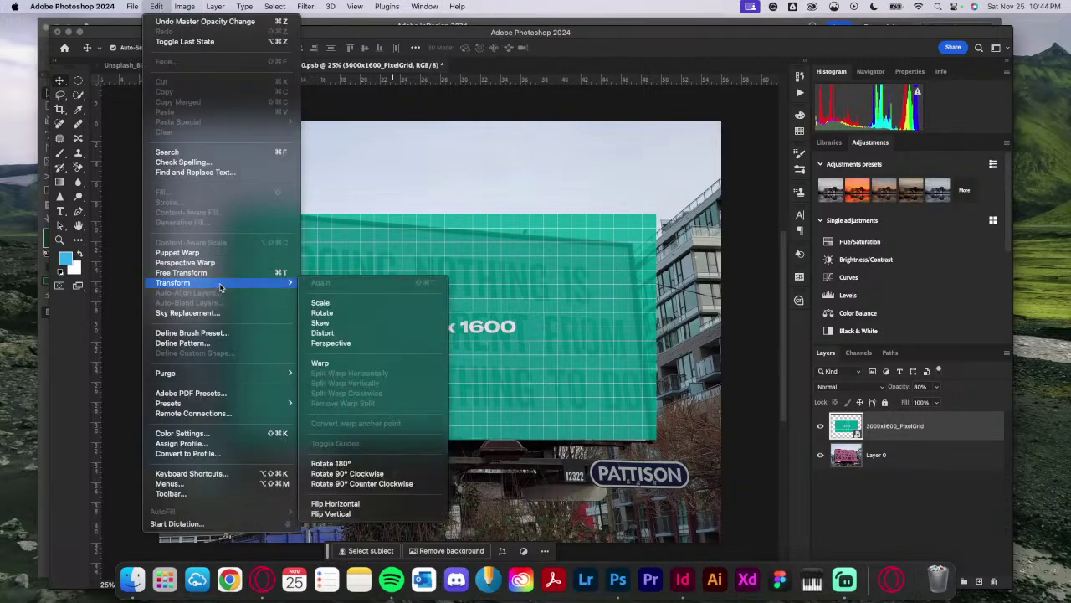
pyautogui.click(368, 341)
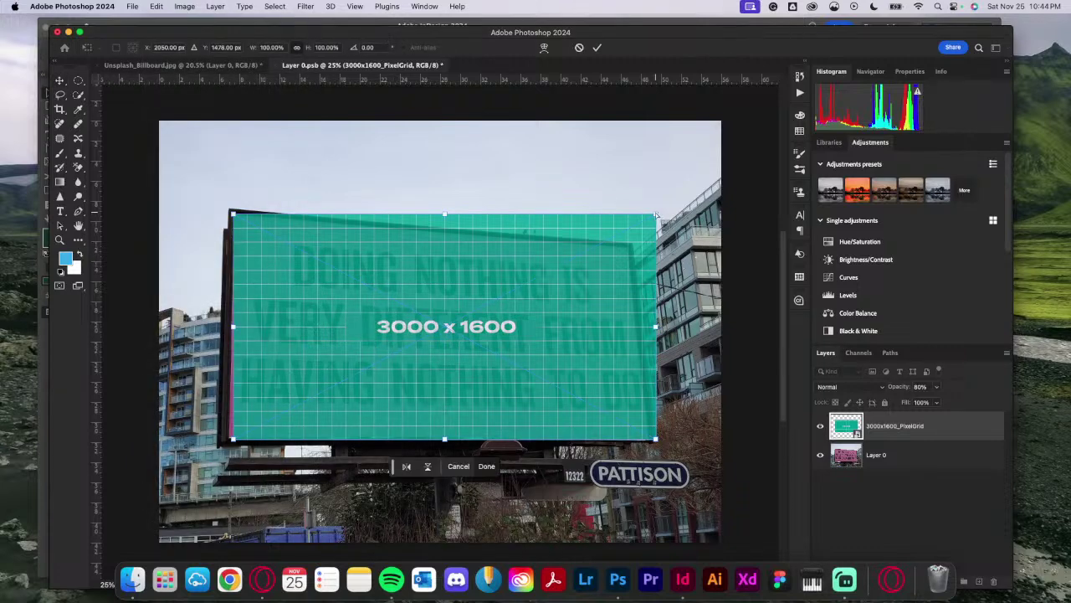
pyautogui.hscroll(-3, 240, 363)
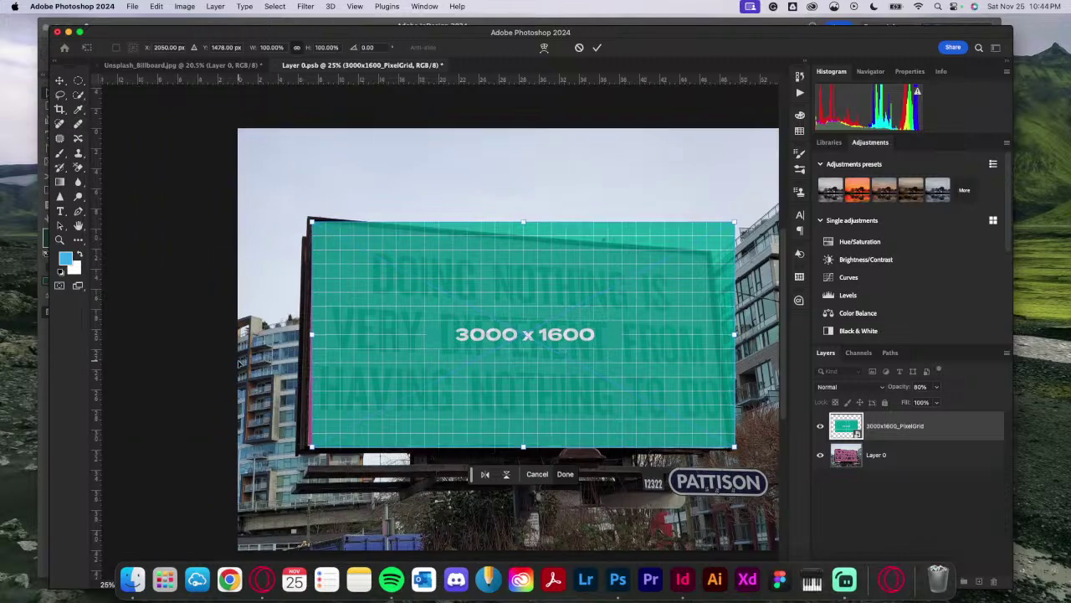
pyautogui.scroll(3, 240, 363)
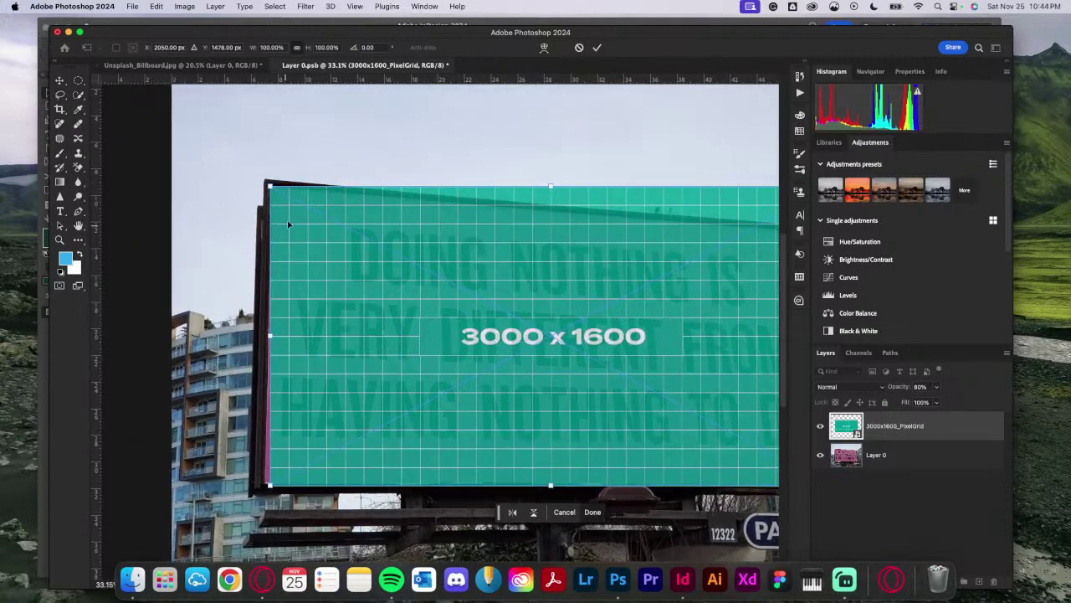
pyautogui.moveTo(269, 188)
pyautogui.mouseDown()
pyautogui.moveTo(279, 206)
pyautogui.moveTo(269, 186)
pyautogui.mouseUp()
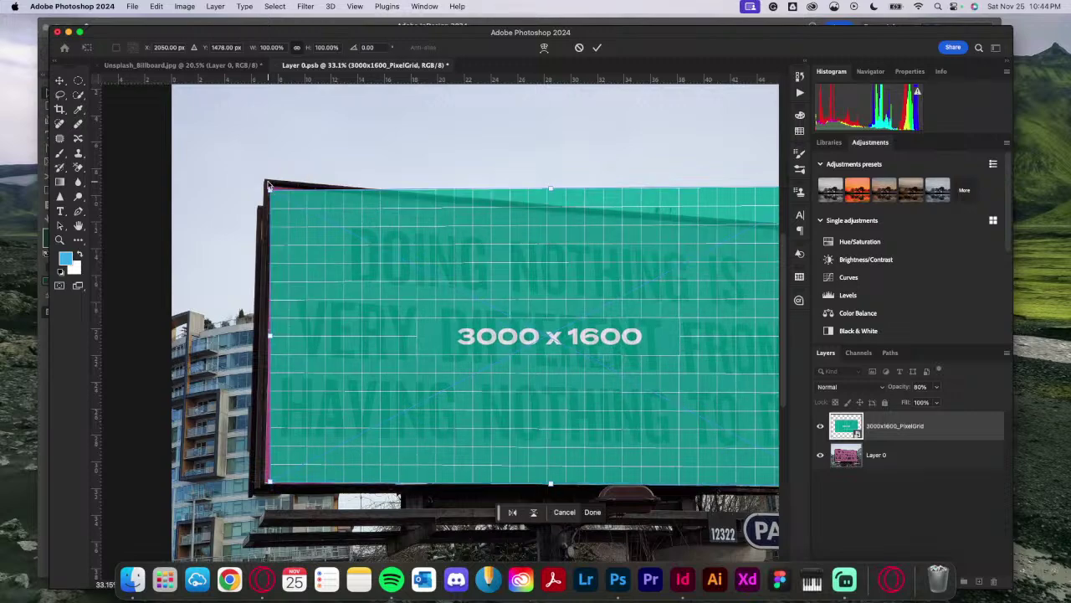
pyautogui.scroll(5, 259, 193)
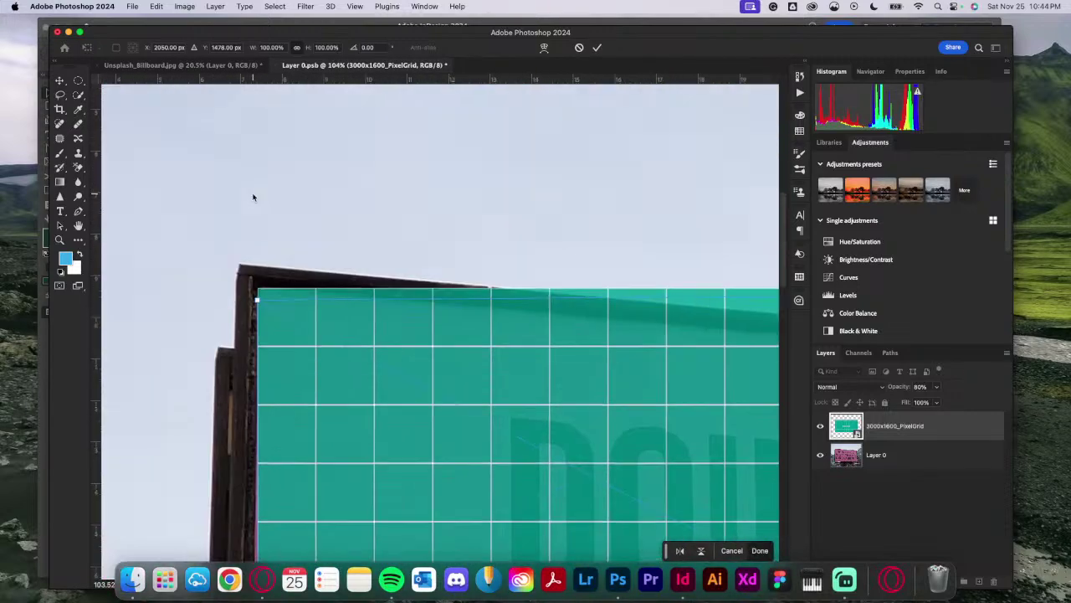
pyautogui.scroll(5, 254, 197)
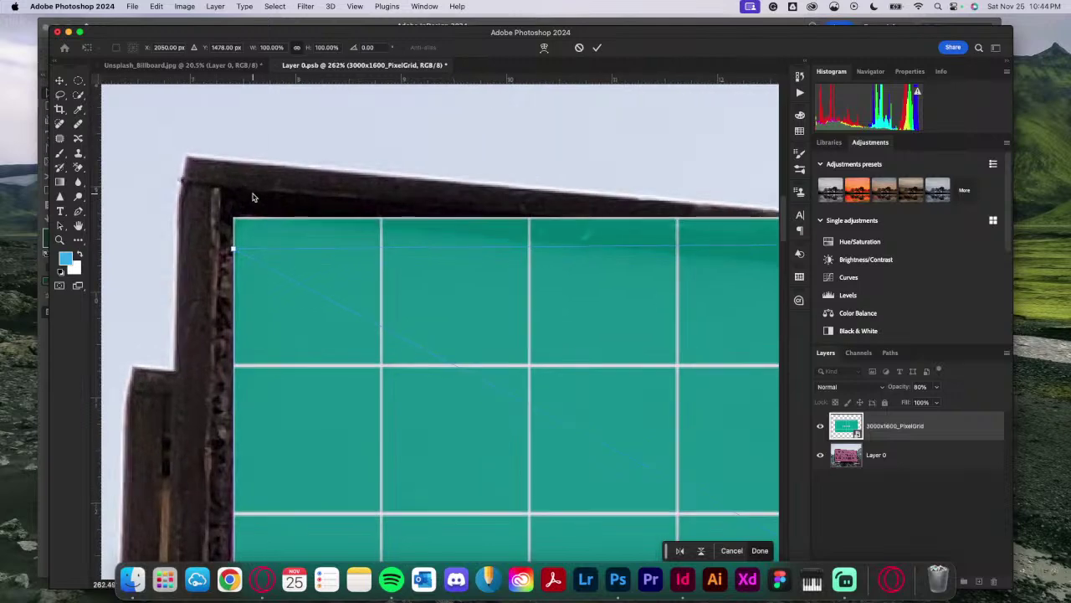
pyautogui.moveTo(235, 252); pyautogui.dragTo(257, 218)
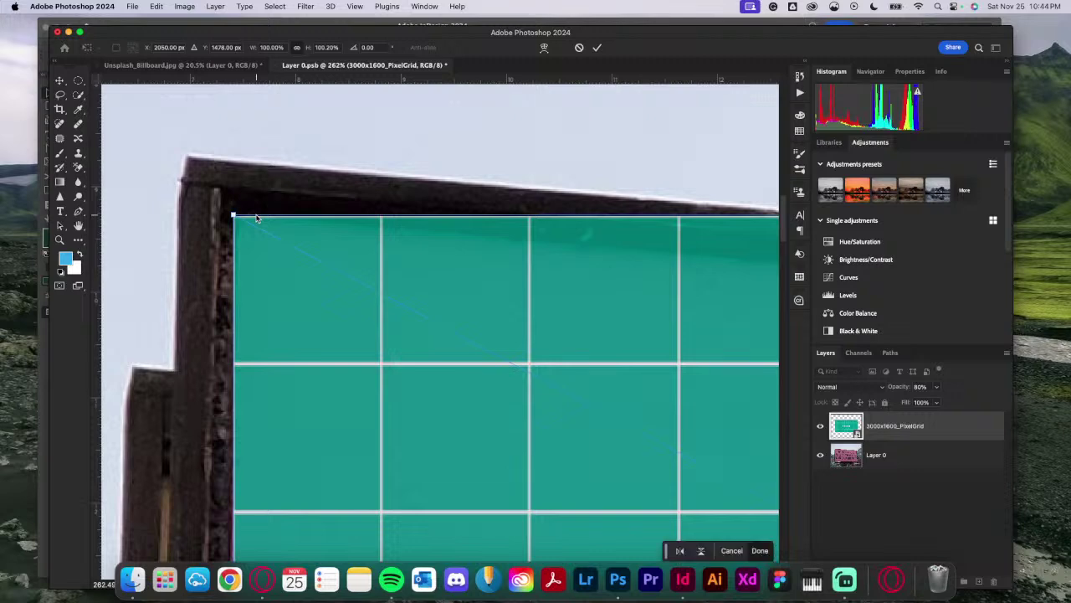
# Step: Pull the grid's lower-left corner outward to the lower-left corner of the billboard face
pyautogui.scroll(-6, 282, 352)
pyautogui.hscroll(-2, 281, 351)
pyautogui.scroll(-10, 281, 352)
pyautogui.hscroll(-2, 281, 352)
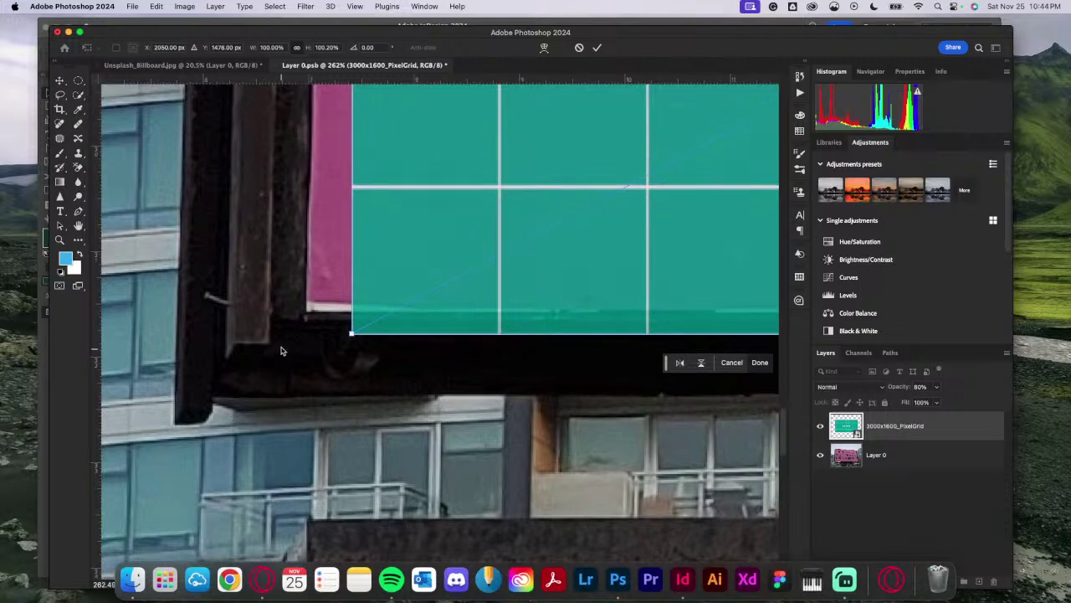
pyautogui.moveTo(353, 335); pyautogui.dragTo(306, 312)
# Step: Bring the grid's lower-right corner inward to the billboard frame's lower-right corner
pyautogui.hscroll(10, 485, 307)
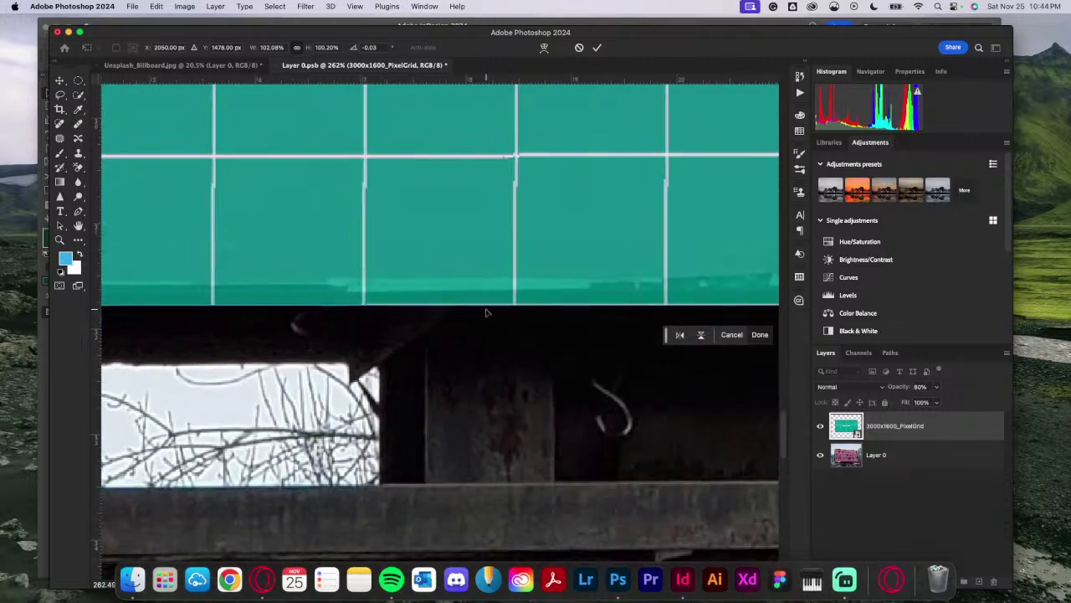
pyautogui.hscroll(10, 485, 312)
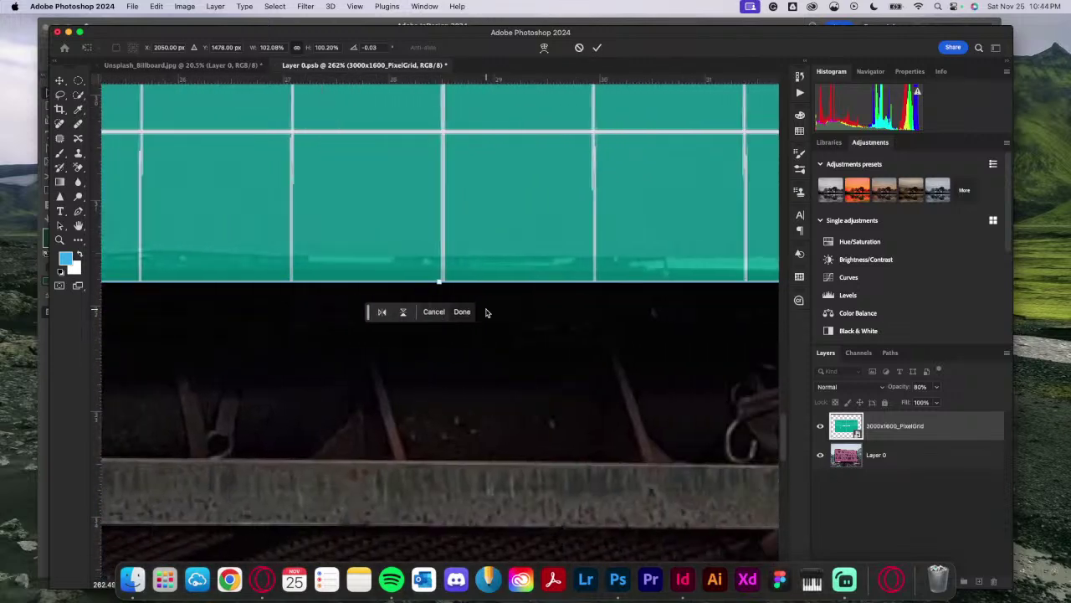
pyautogui.hscroll(10, 485, 312)
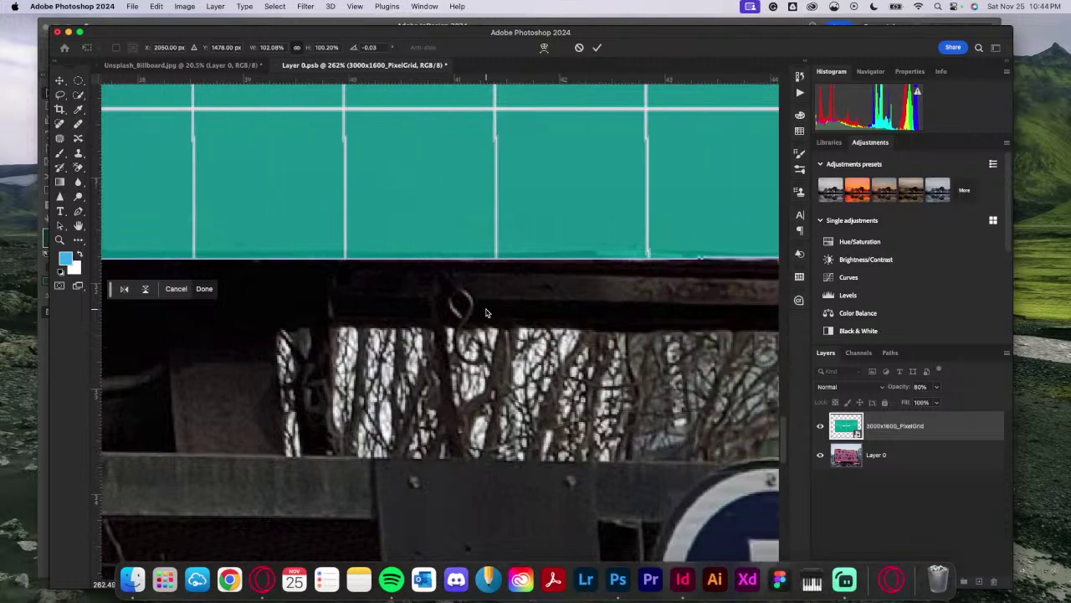
pyautogui.scroll(8, 485, 313)
pyautogui.hscroll(5, 485, 312)
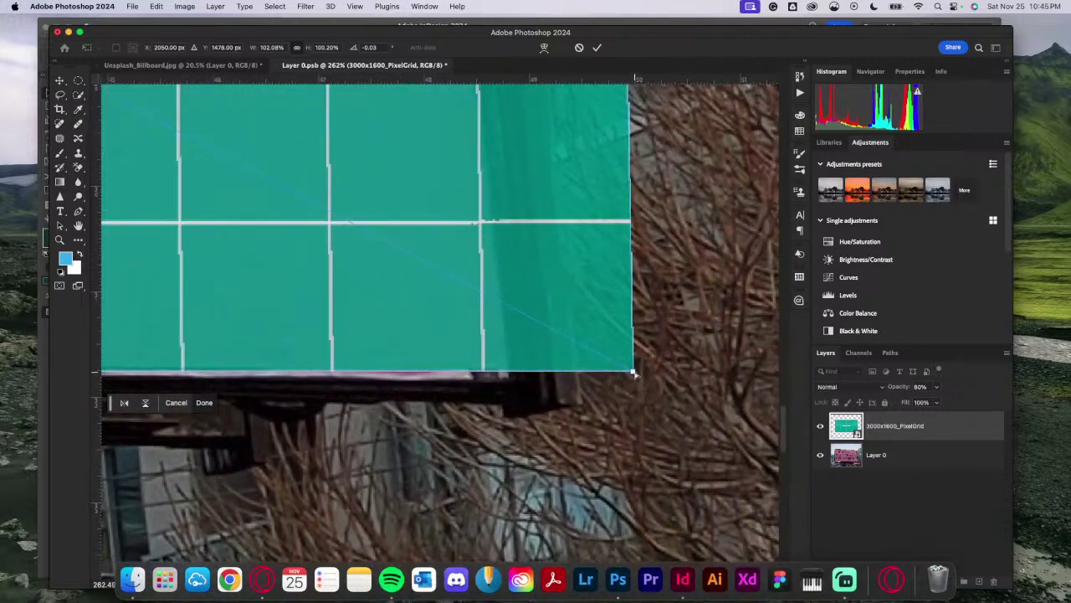
pyautogui.moveTo(634, 374); pyautogui.dragTo(505, 383)
# Step: Move the grid's upper-right corner down and inward toward the billboard's upper-right corner, tapering its perspective
pyautogui.scroll(5, 550, 268)
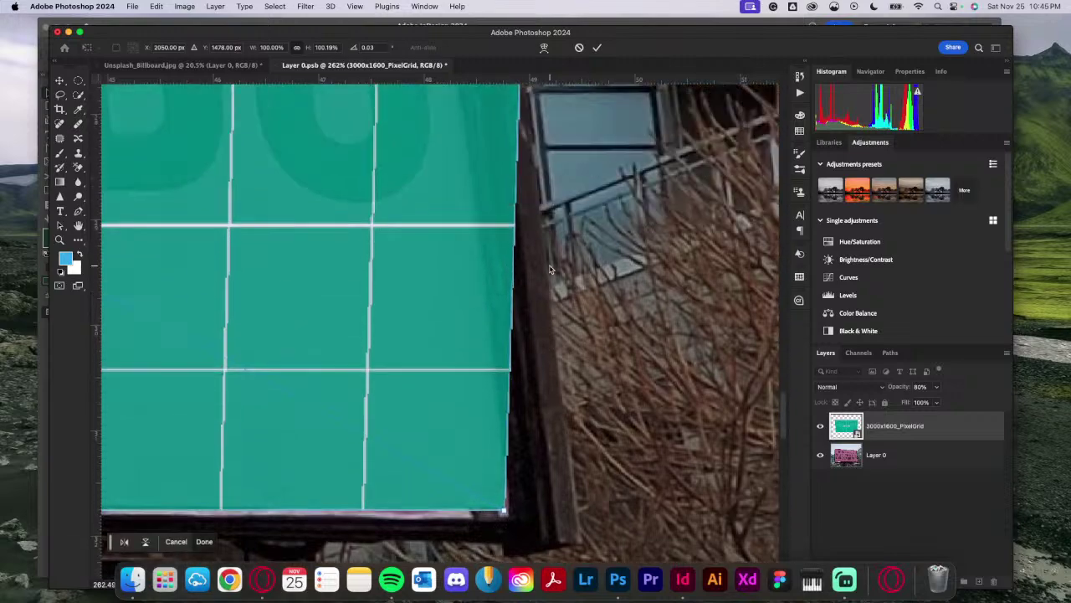
pyautogui.scroll(10, 549, 268)
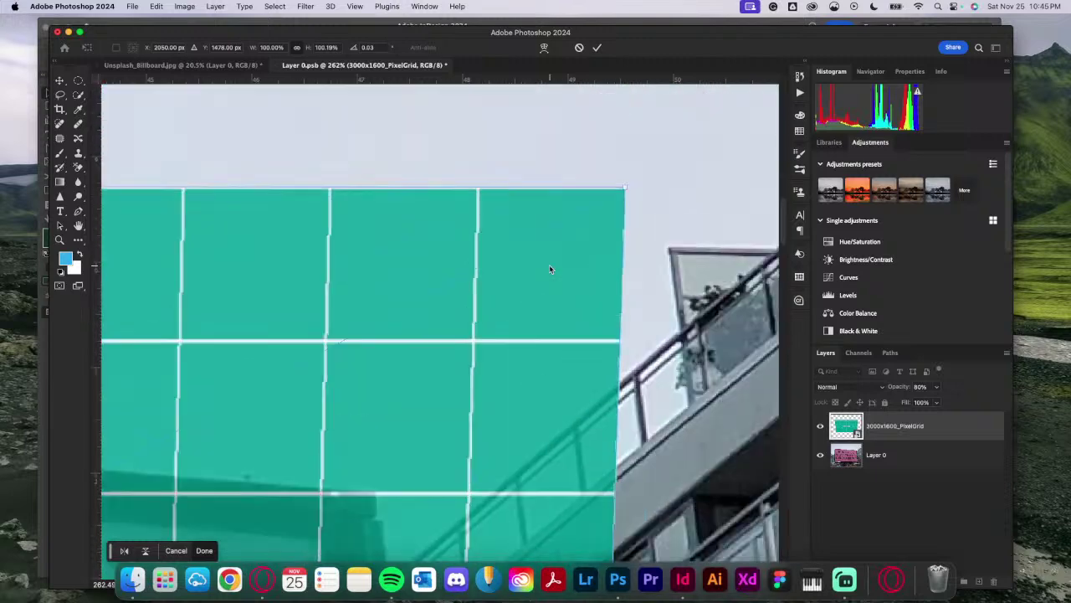
pyautogui.scroll(-2, 549, 269)
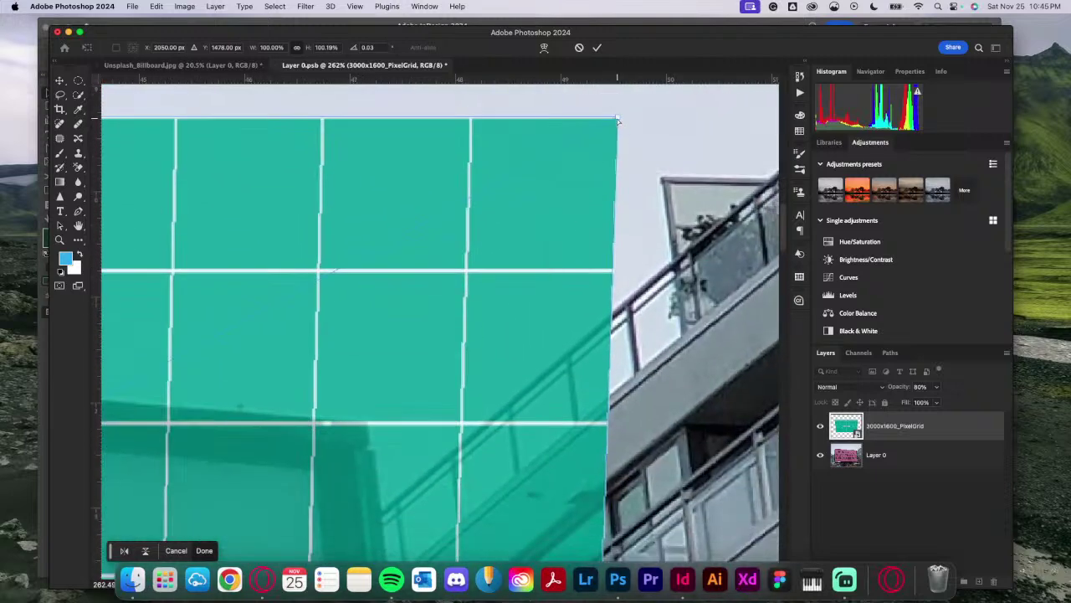
pyautogui.moveTo(611, 122); pyautogui.dragTo(447, 284)
pyautogui.scroll(-5, 447, 285)
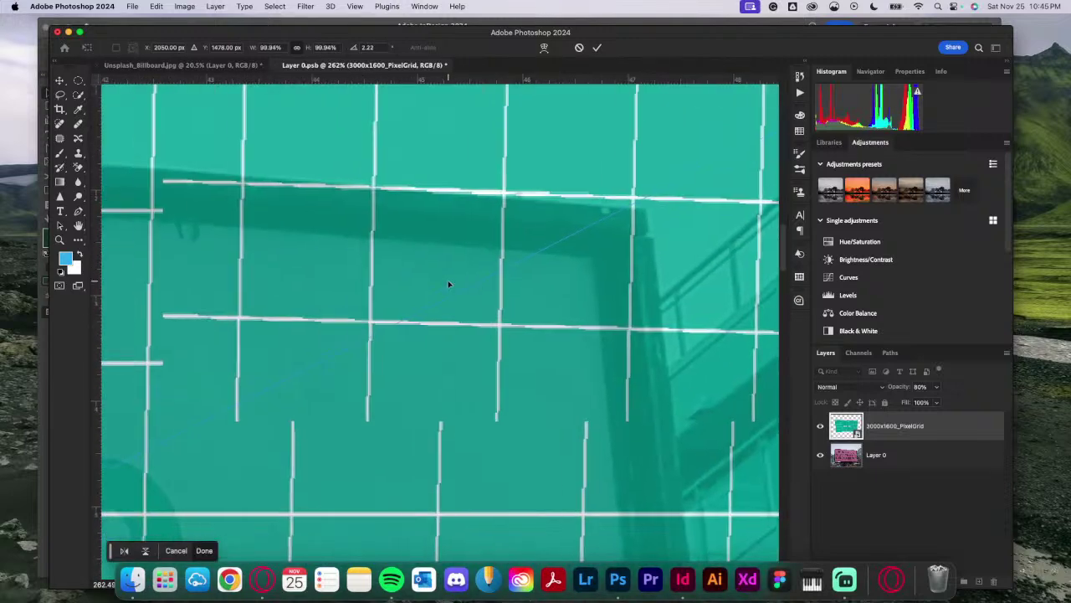
pyautogui.scroll(-2, 448, 284)
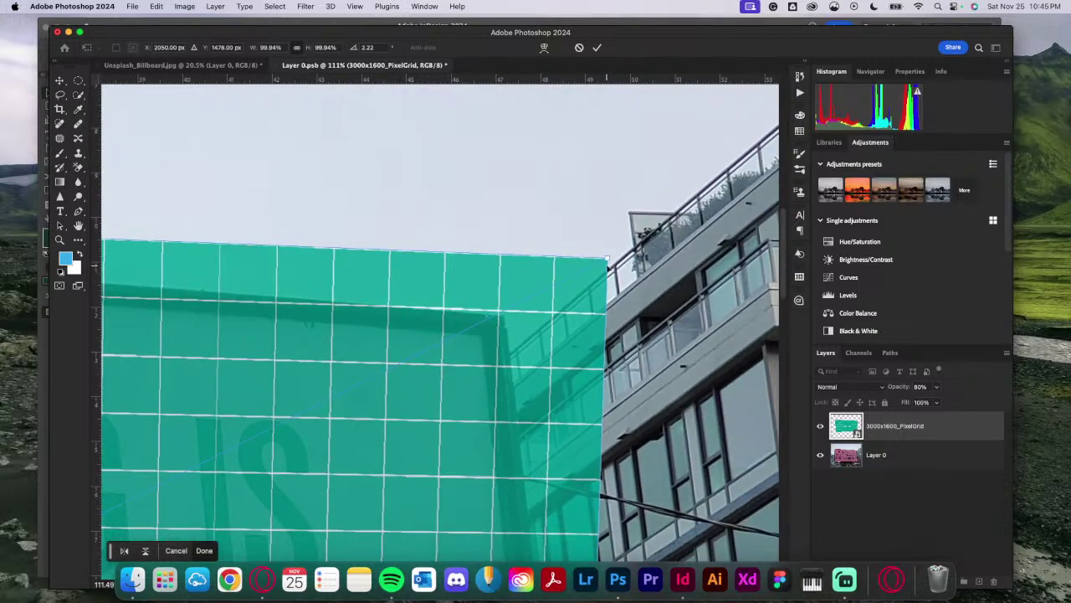
pyautogui.moveTo(607, 261); pyautogui.dragTo(466, 364)
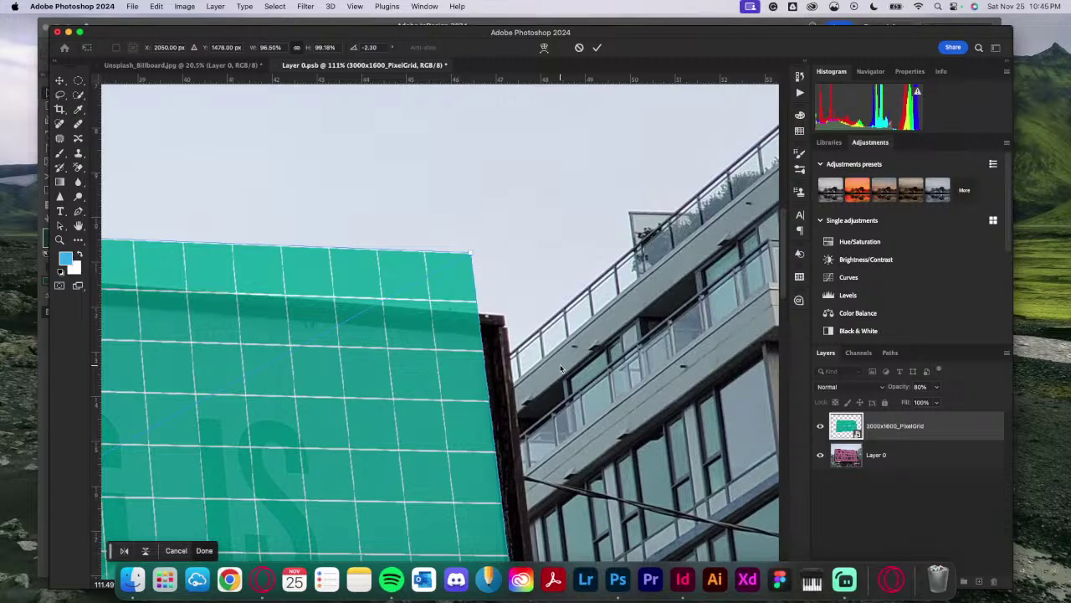
# Step: Refine the perspective from the grid's upper-left corner and shift the grid left so its edge meets the billboard's left side
pyautogui.scroll(-10, 560, 368)
pyautogui.hscroll(-2, 560, 368)
pyautogui.scroll(-5, 559, 368)
pyautogui.hscroll(-1, 560, 369)
pyautogui.scroll(-10, 560, 368)
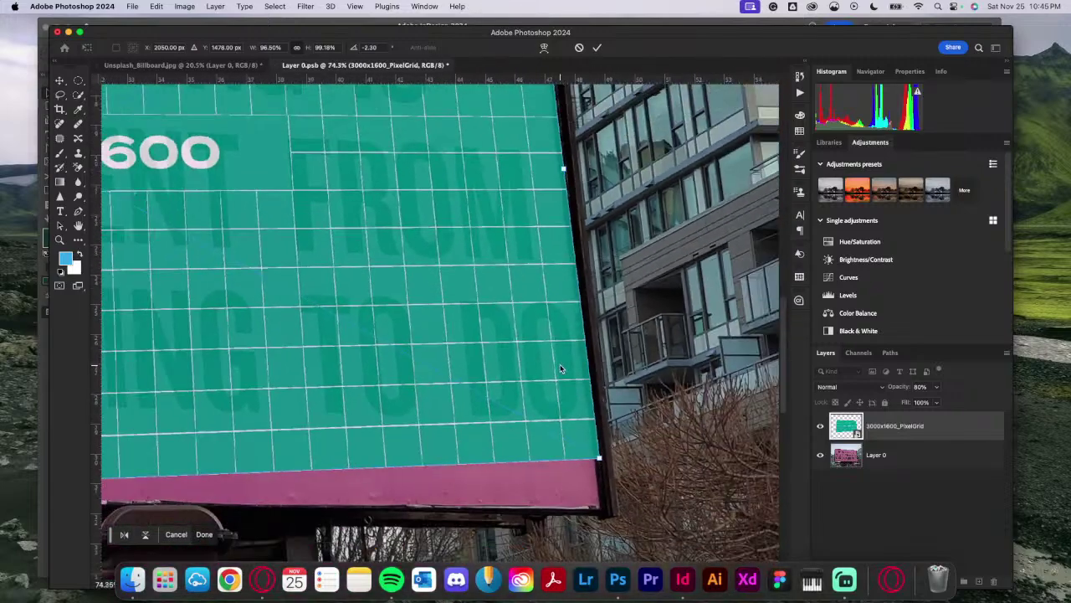
pyautogui.scroll(-5, 561, 368)
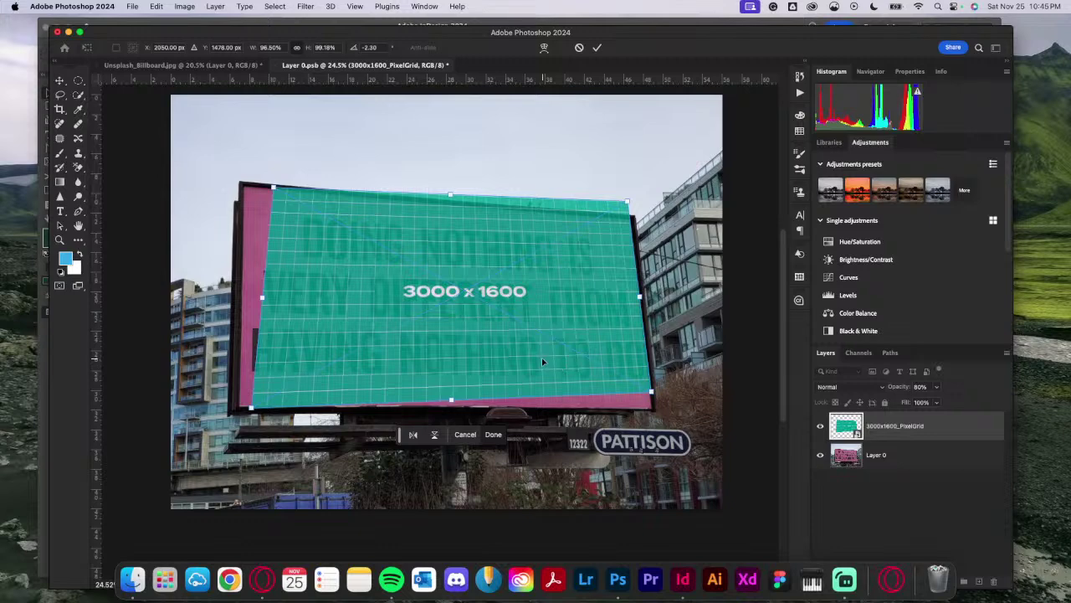
pyautogui.moveTo(274, 189)
pyautogui.mouseDown()
pyautogui.moveTo(247, 193)
pyautogui.moveTo(264, 188)
pyautogui.mouseUp()
pyautogui.moveTo(318, 266); pyautogui.dragTo(300, 269)
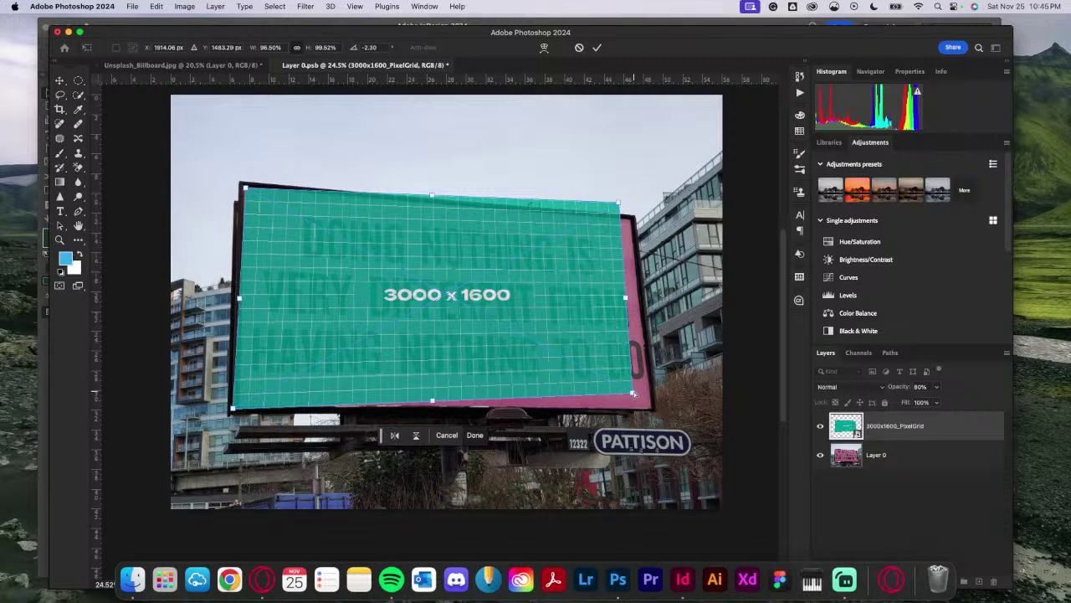
# Step: Adjust the perspective of the grid's right-hand corners toward the billboard's sloping top edge and nudge the grid into position
pyautogui.moveTo(634, 395)
pyautogui.mouseDown()
pyautogui.moveTo(652, 408)
pyautogui.moveTo(644, 405)
pyautogui.mouseUp()
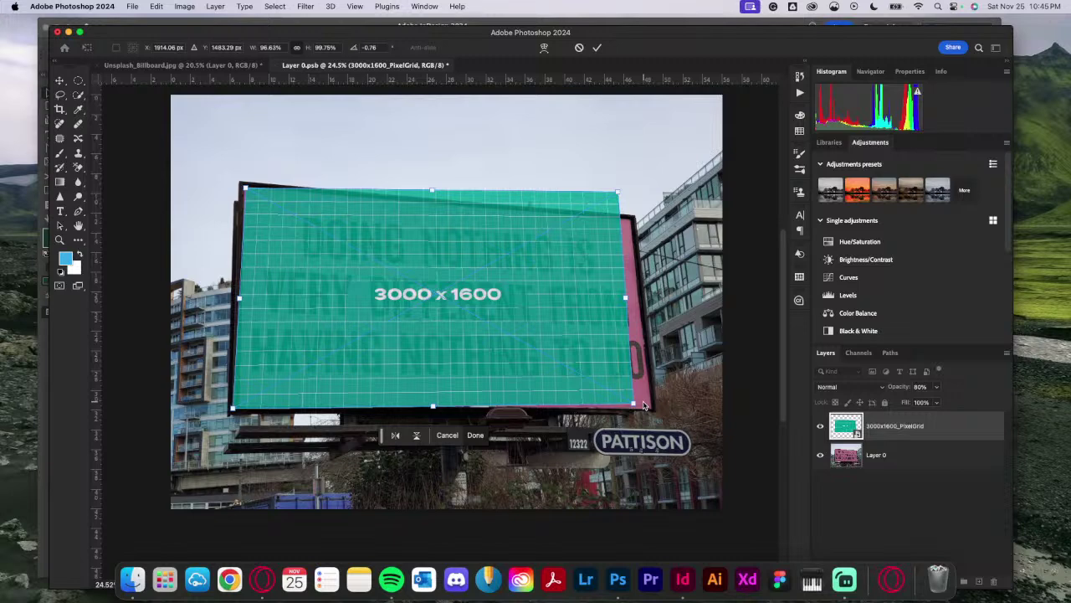
pyautogui.moveTo(564, 383)
pyautogui.mouseDown()
pyautogui.moveTo(574, 386)
pyautogui.moveTo(559, 384)
pyautogui.mouseUp()
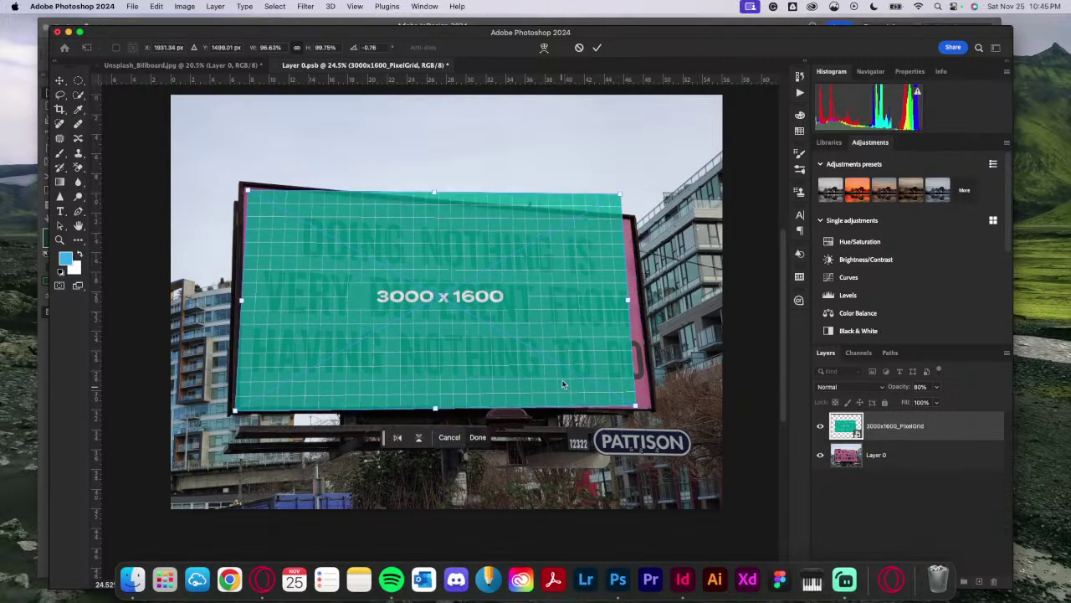
pyautogui.moveTo(620, 196); pyautogui.dragTo(630, 210)
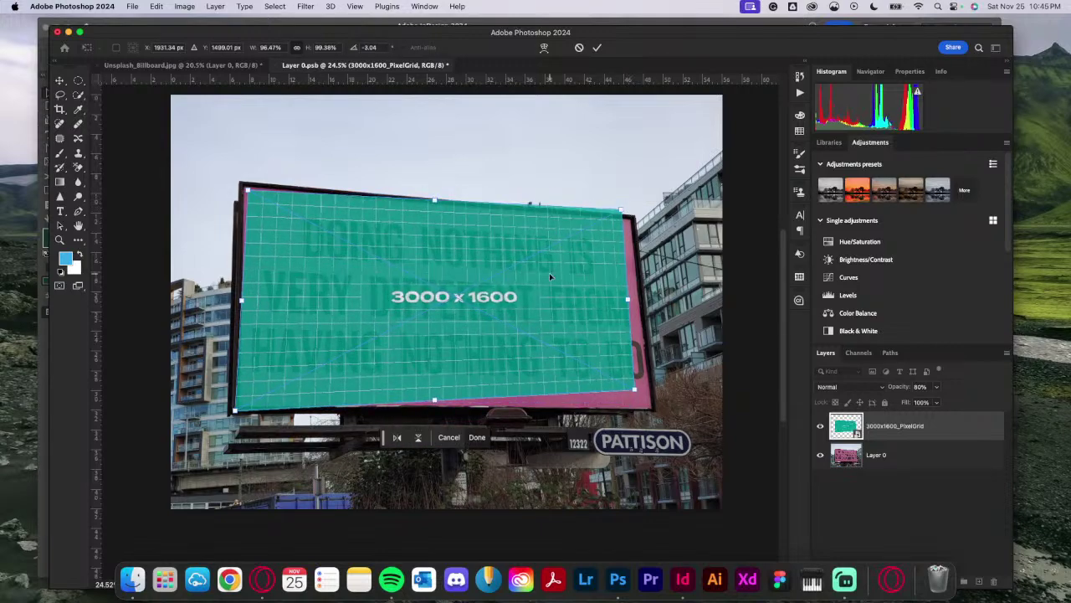
pyautogui.moveTo(550, 282)
pyautogui.mouseDown()
pyautogui.moveTo(586, 428)
pyautogui.moveTo(552, 285)
pyautogui.mouseUp()
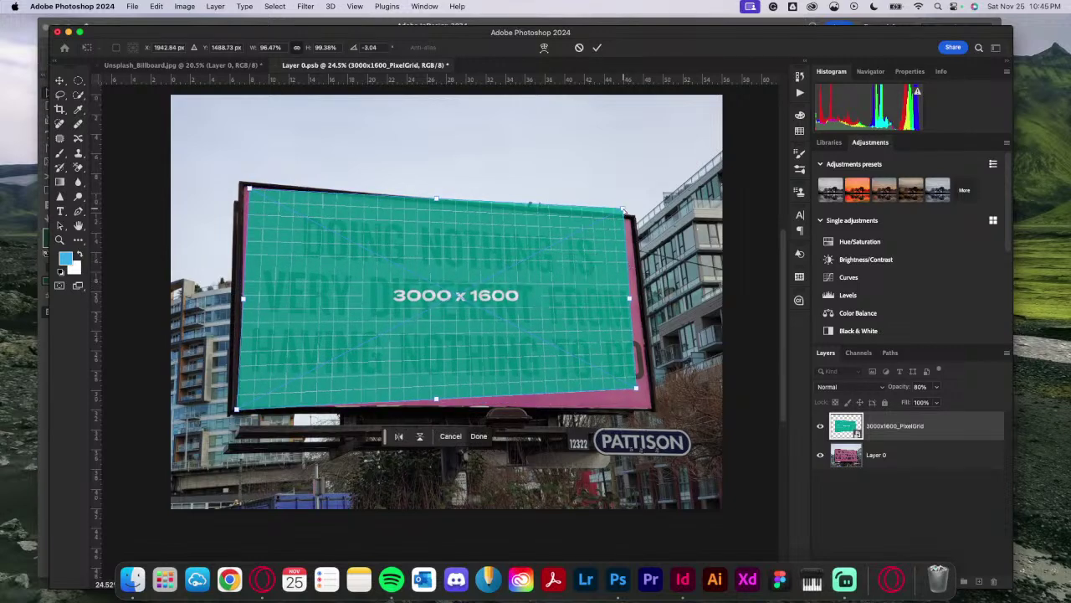
pyautogui.moveTo(623, 209); pyautogui.dragTo(624, 212)
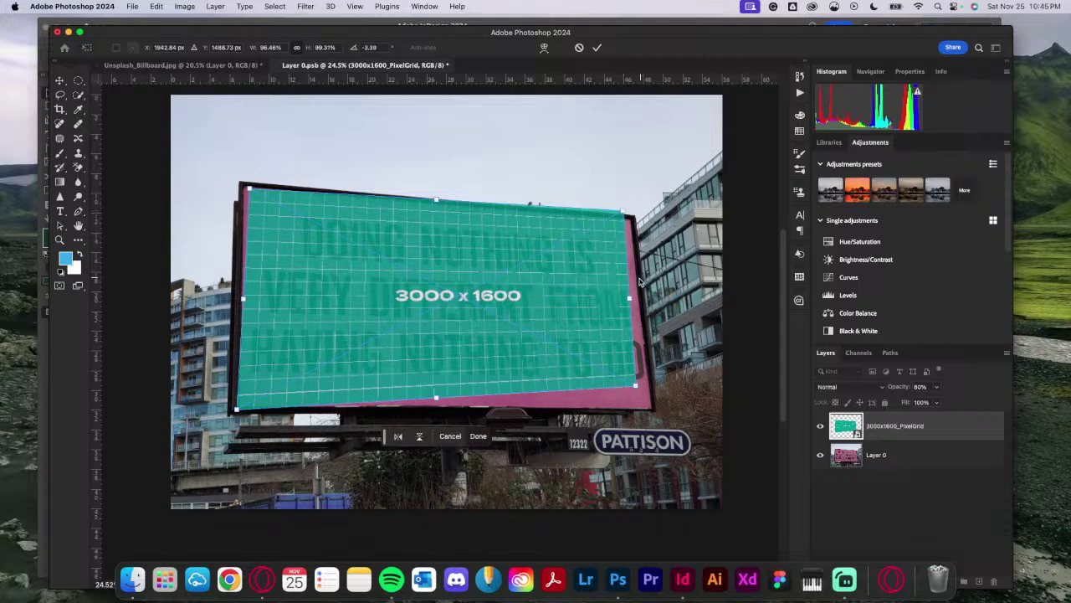
# Step: Slide the grid's right side downward to follow the billboard's slope, and check its fit along the frame
pyautogui.moveTo(632, 303)
pyautogui.mouseDown()
pyautogui.moveTo(619, 300)
pyautogui.moveTo(630, 316)
pyautogui.mouseUp()
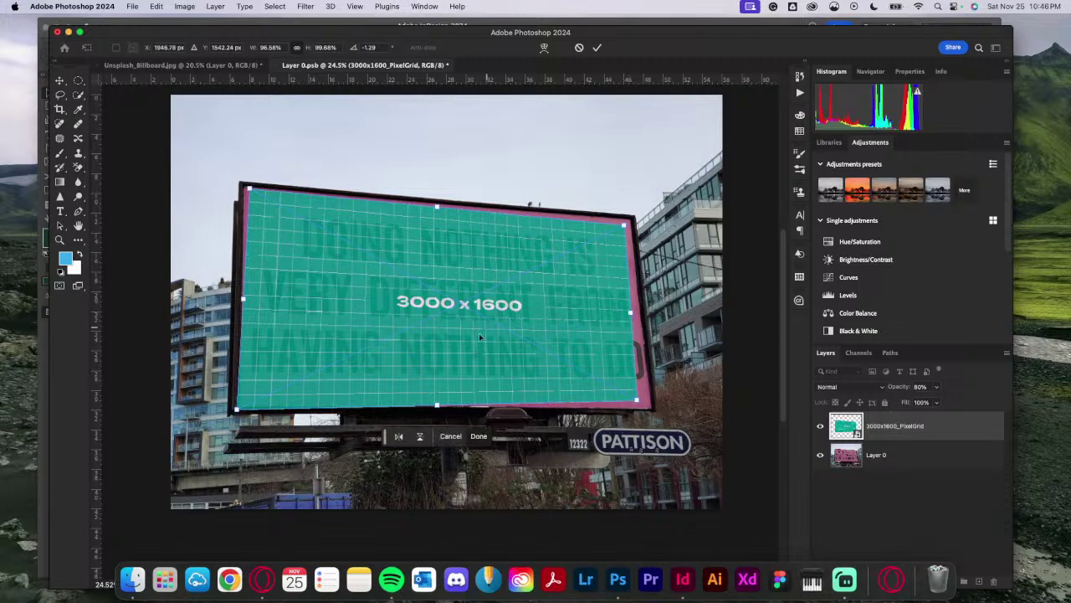
pyautogui.scroll(5, 467, 348)
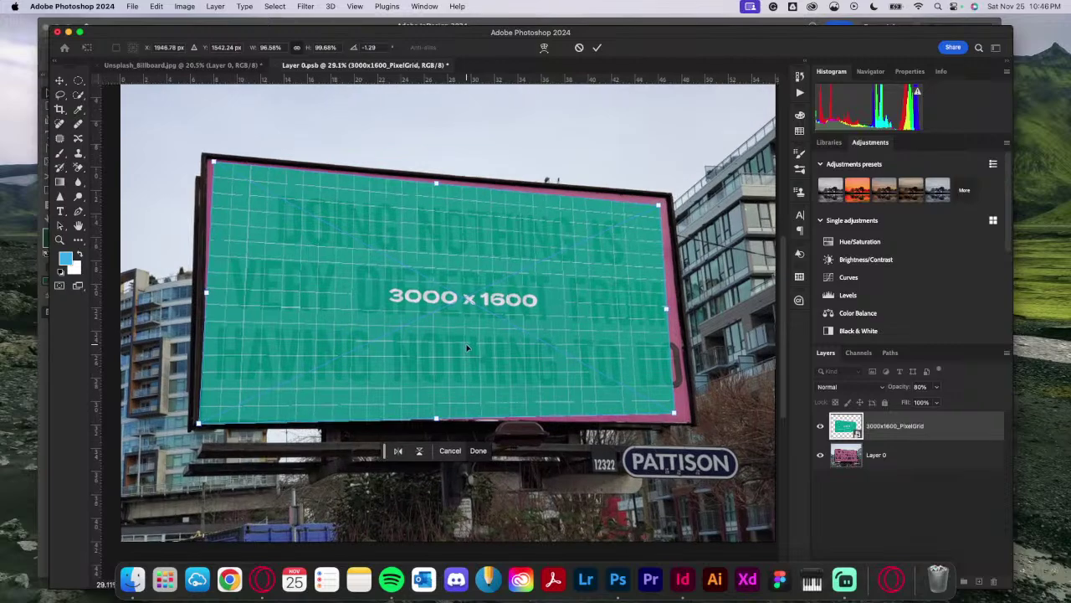
pyautogui.scroll(-3, 467, 348)
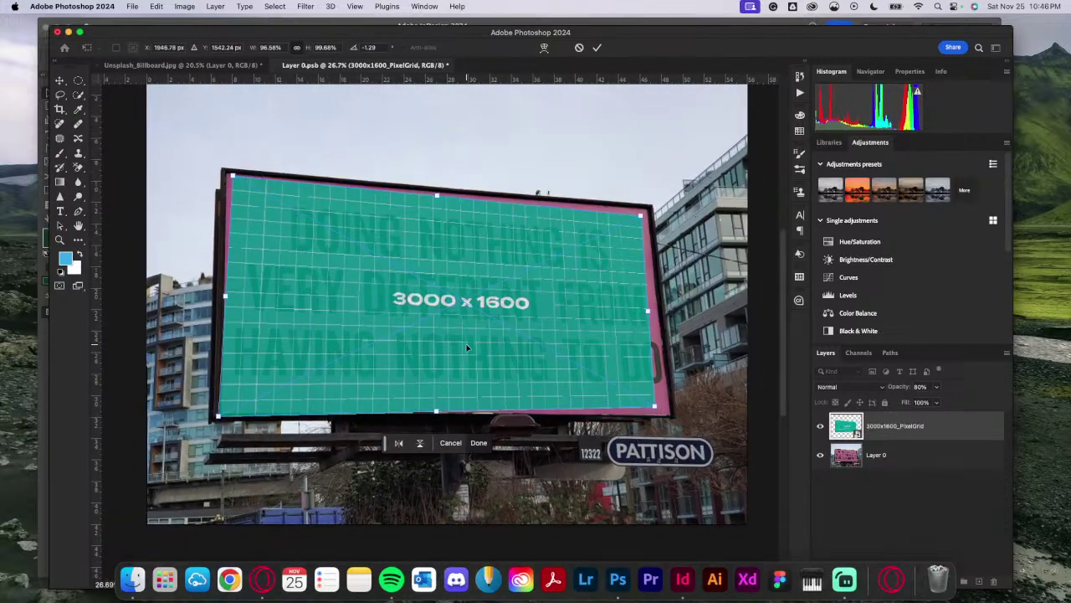
pyautogui.scroll(3, 546, 328)
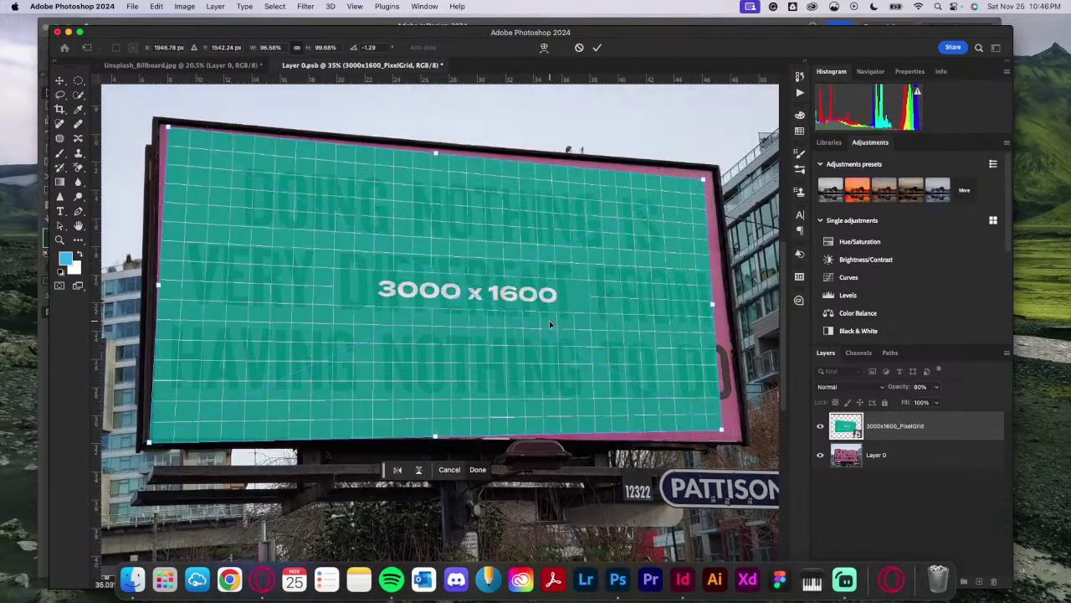
pyautogui.scroll(3, 550, 324)
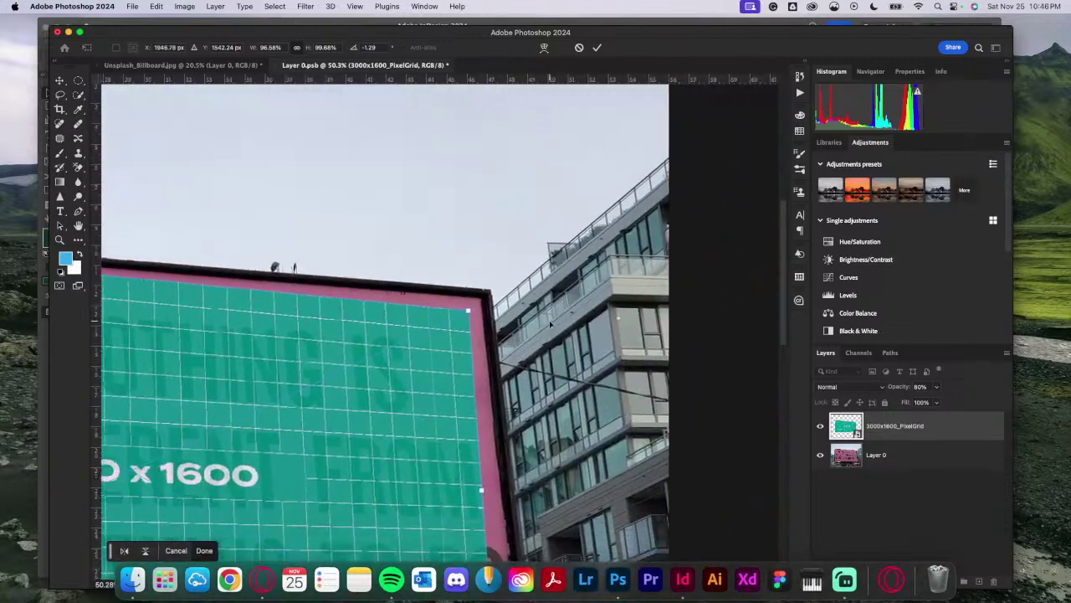
pyautogui.hscroll(-5, 549, 324)
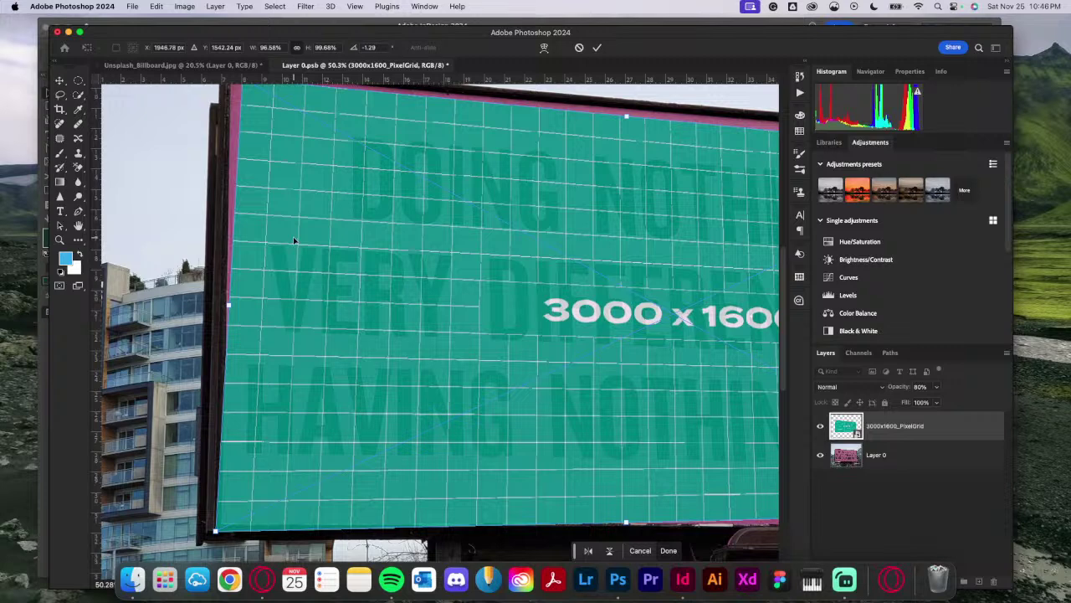
pyautogui.scroll(4, 293, 241)
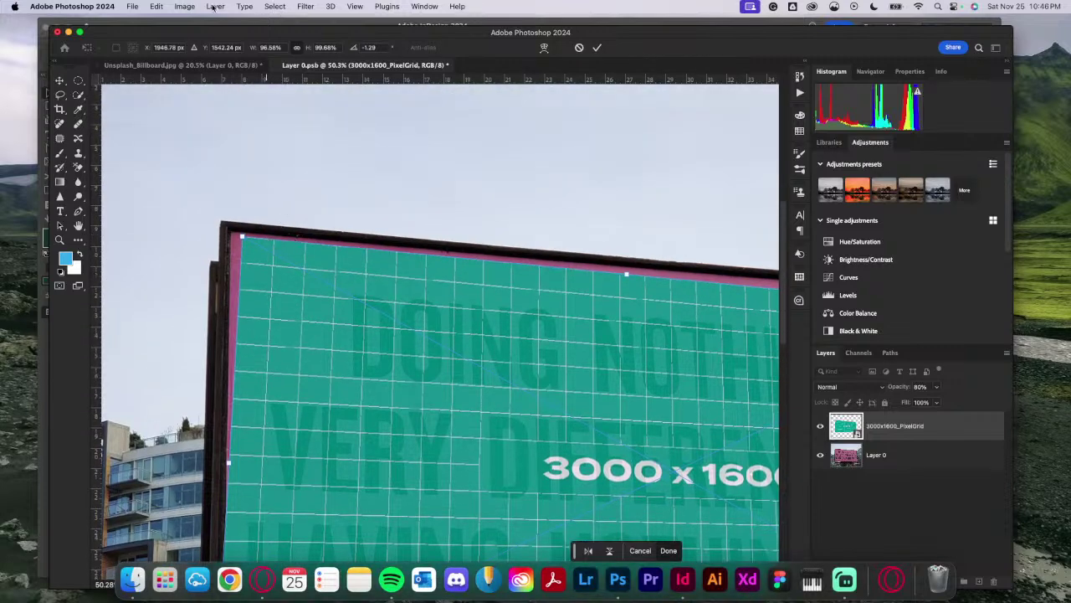
# Step: Skew the grid's upper-left corner into the billboard's upper-left corner and raise its upper-right corner to the frame's top edge
pyautogui.click(156, 7)
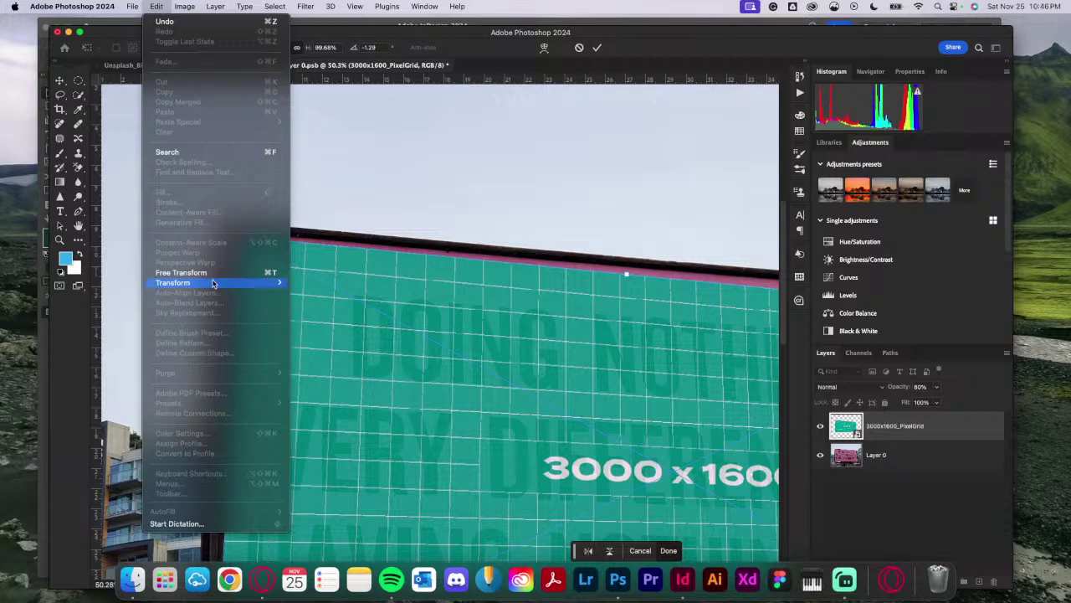
pyautogui.moveTo(217, 282)
pyautogui.click(335, 325)
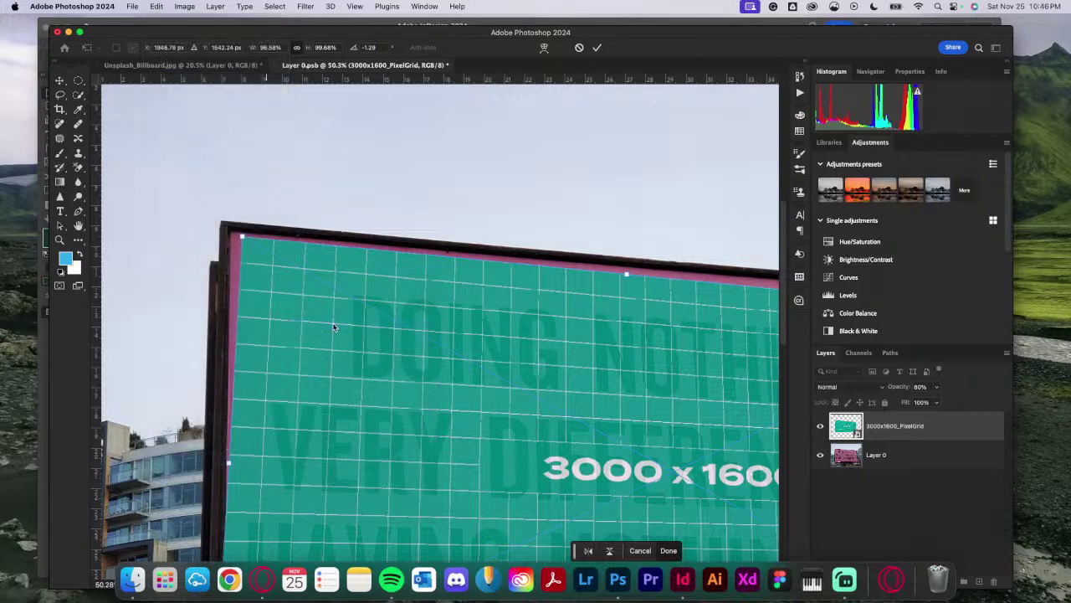
pyautogui.moveTo(241, 237); pyautogui.dragTo(233, 235)
pyautogui.hscroll(3, 495, 369)
pyautogui.hscroll(10, 496, 368)
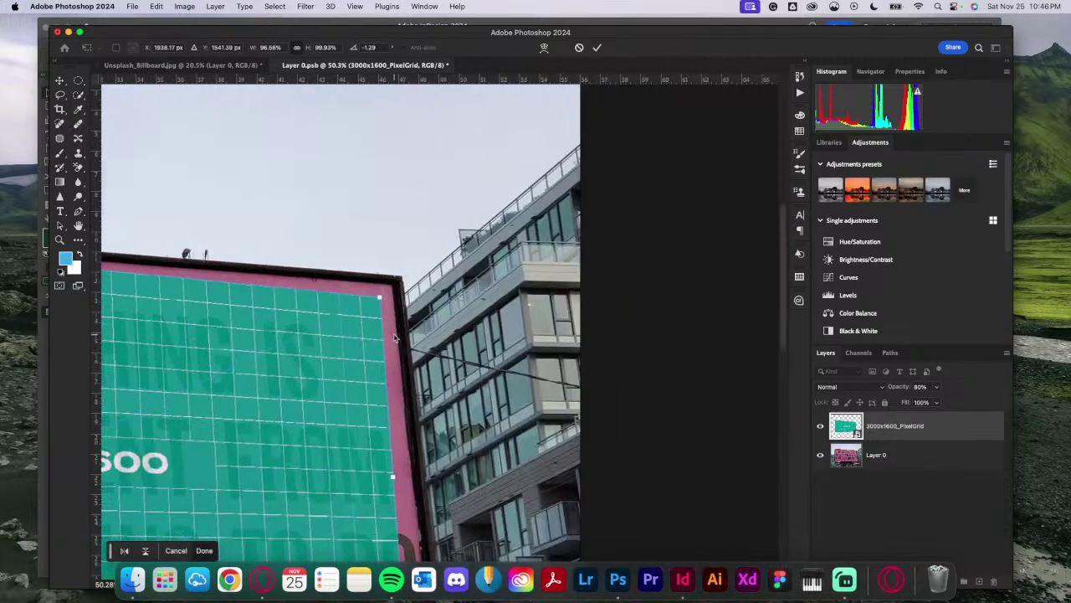
pyautogui.moveTo(377, 300); pyautogui.dragTo(381, 289)
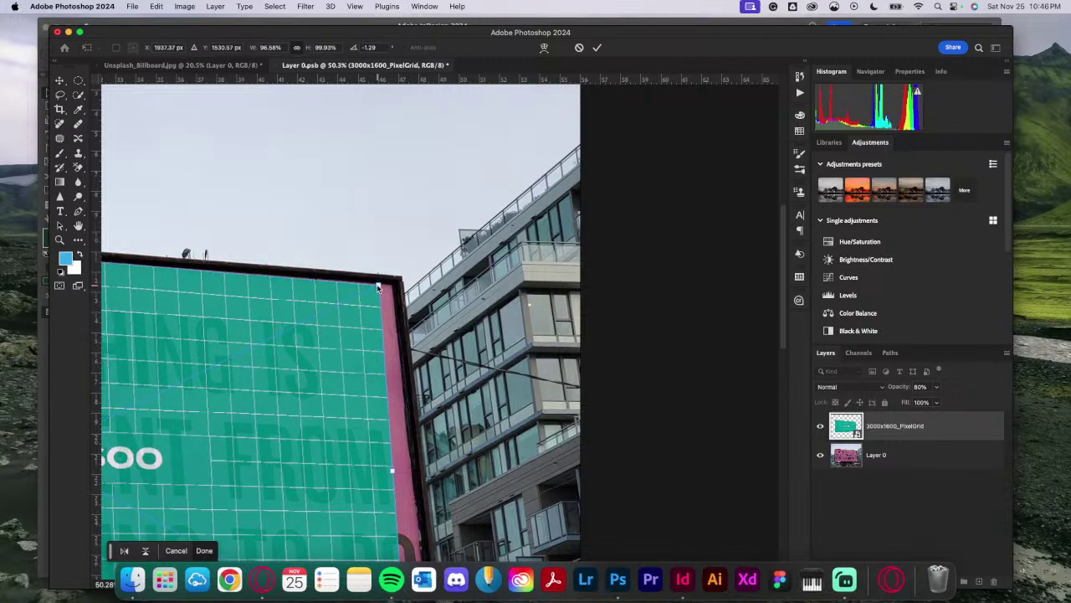
# Step: Skew the grid's lower-right corner down to the billboard's bottom edge and slightly adjust the slant of its right side
pyautogui.scroll(-5, 376, 353)
pyautogui.scroll(-2, 376, 352)
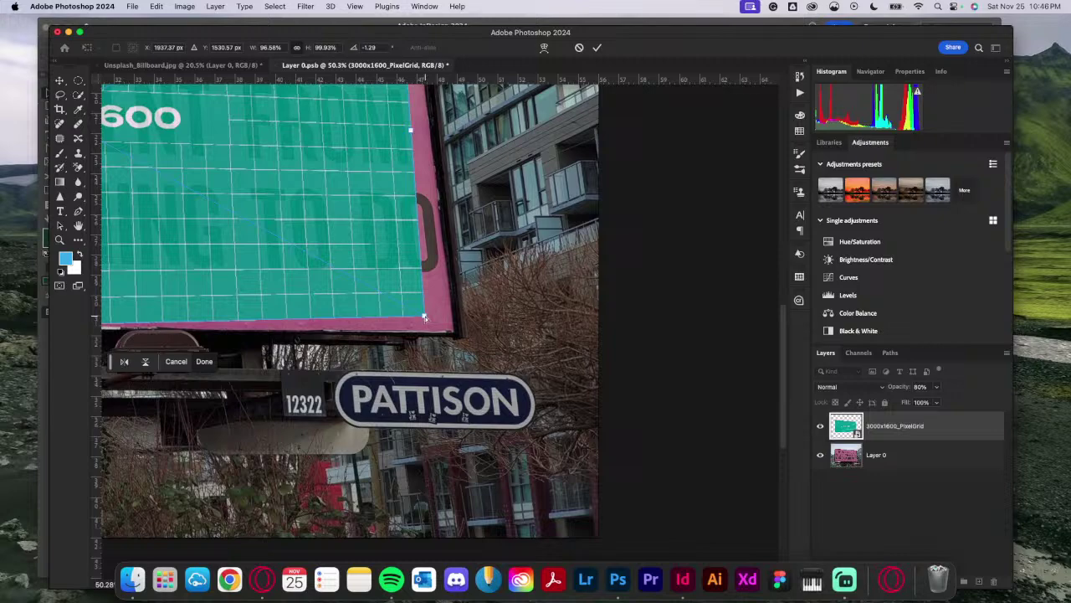
pyautogui.moveTo(424, 318); pyautogui.dragTo(435, 335)
pyautogui.scroll(-5, 425, 322)
pyautogui.hscroll(-5, 489, 320)
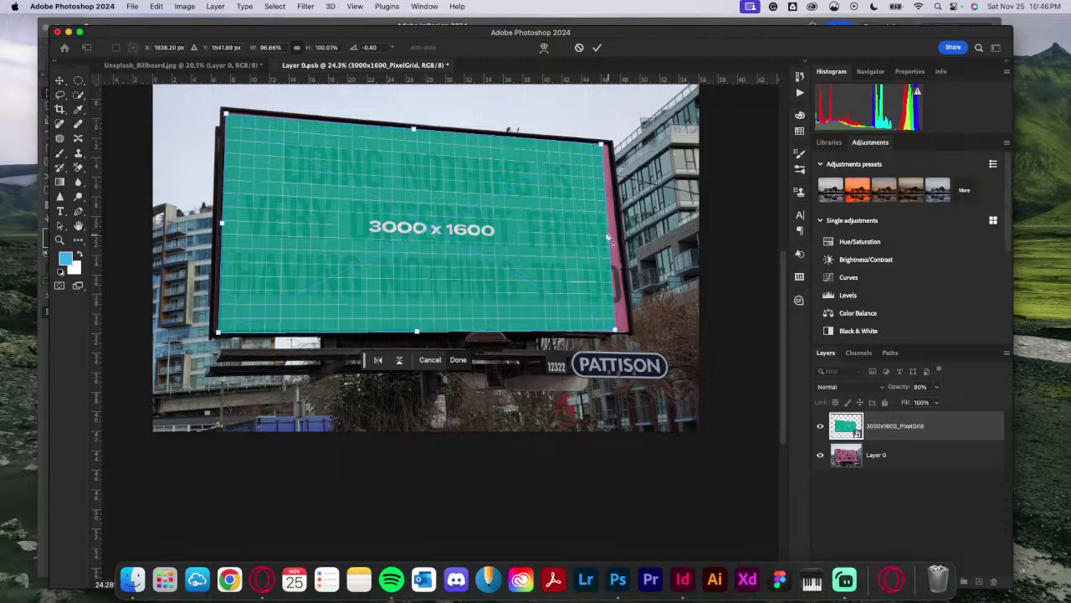
pyautogui.moveTo(610, 241); pyautogui.dragTo(613, 240)
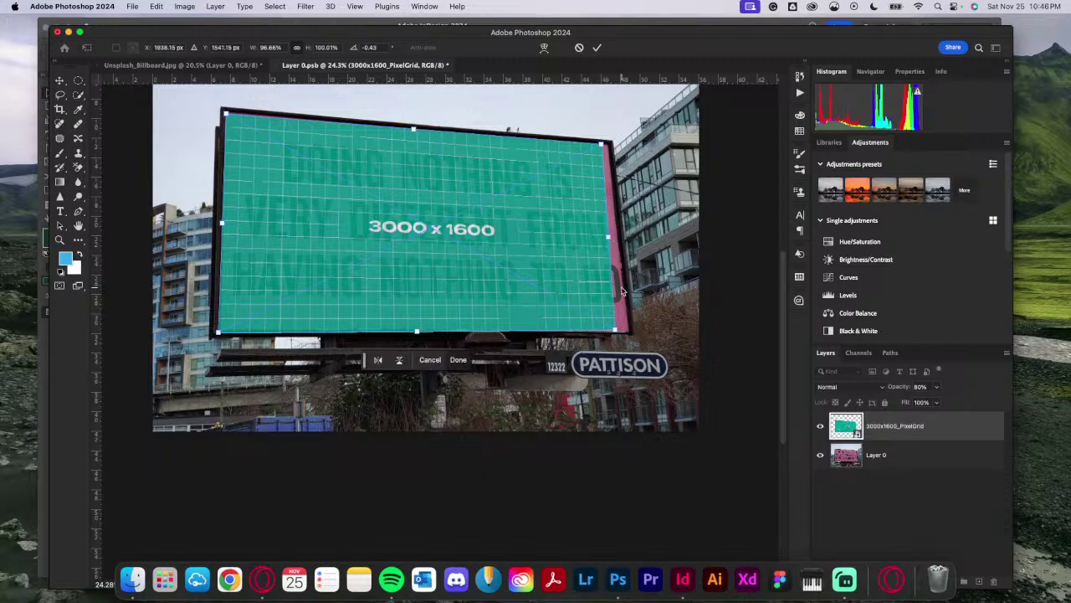
# Step: Fine-tune the grid's lower-right corner downward so its bottom edge follows the billboard frame
pyautogui.scroll(4, 621, 290)
pyautogui.hscroll(3, 672, 362)
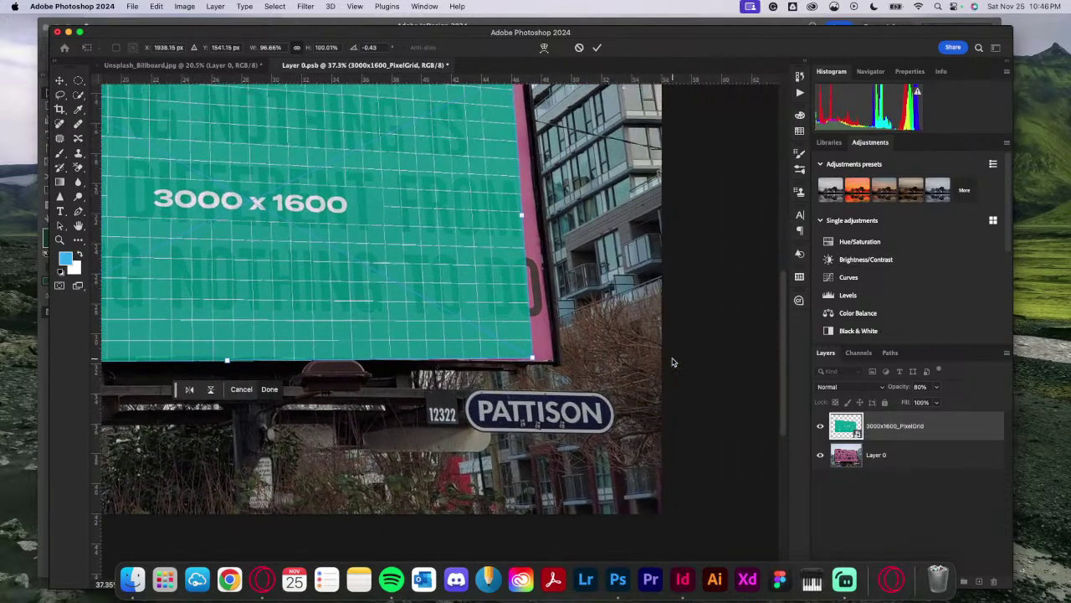
pyautogui.hscroll(3, 672, 361)
pyautogui.scroll(3, 373, 393)
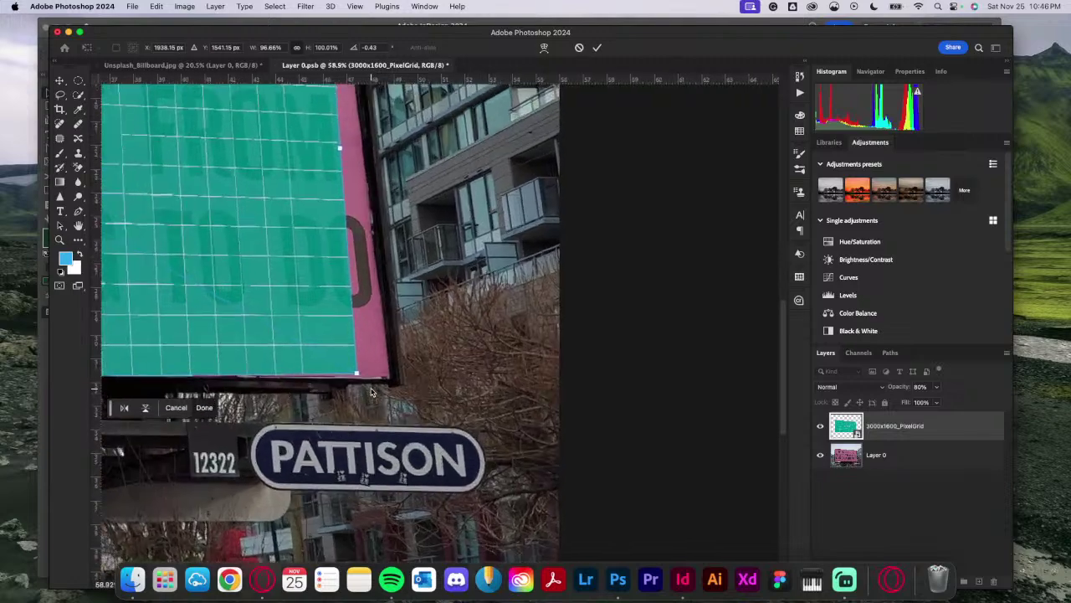
pyautogui.scroll(3, 372, 391)
pyautogui.moveTo(297, 403); pyautogui.dragTo(300, 411)
pyautogui.scroll(-3, 360, 381)
# Step: Inspect the grid's upper-right corner closely and nudge it into line with the billboard's top edge
pyautogui.scroll(5, 458, 246)
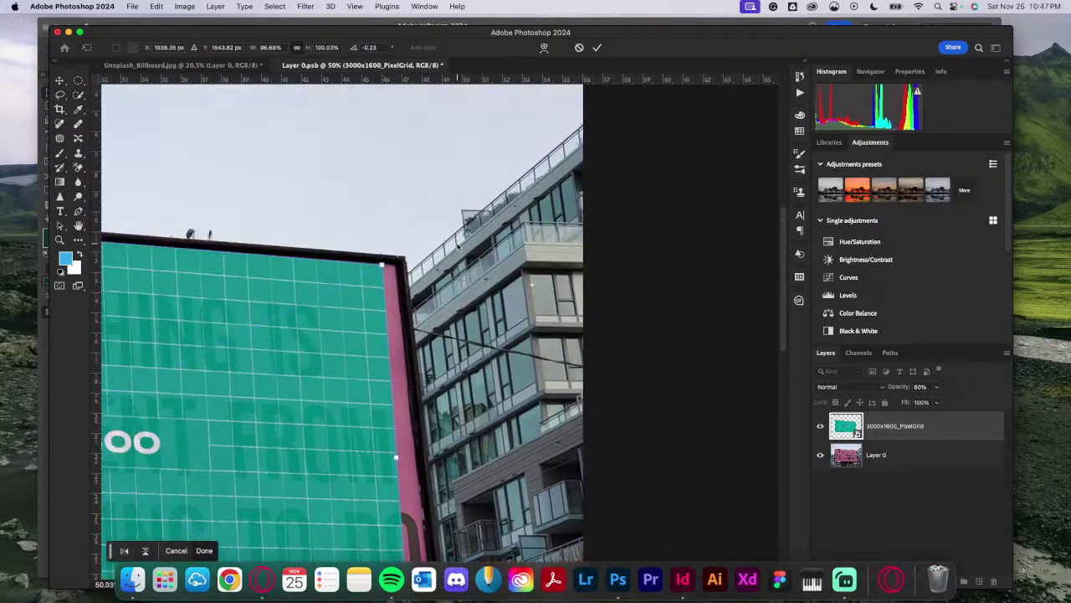
pyautogui.scroll(5, 459, 246)
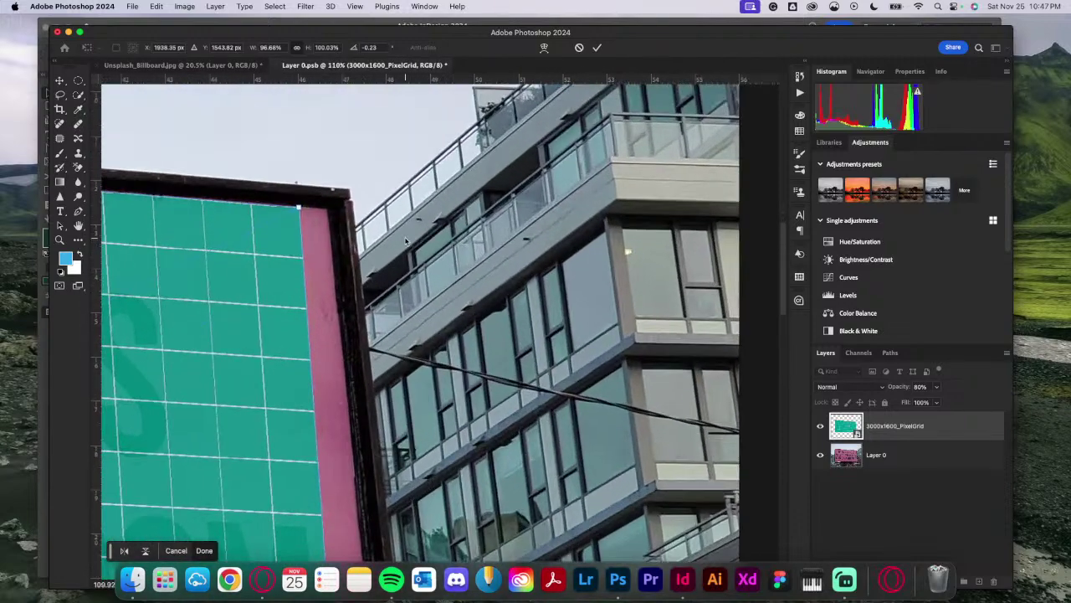
pyautogui.scroll(-5, 405, 241)
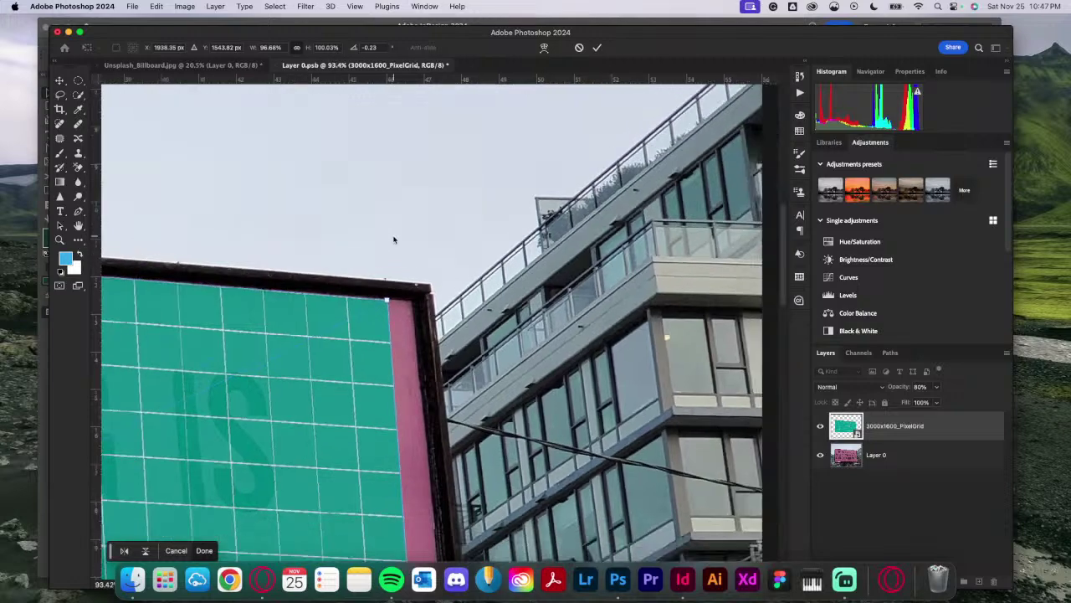
pyautogui.scroll(-3, 400, 248)
pyautogui.scroll(1, 448, 386)
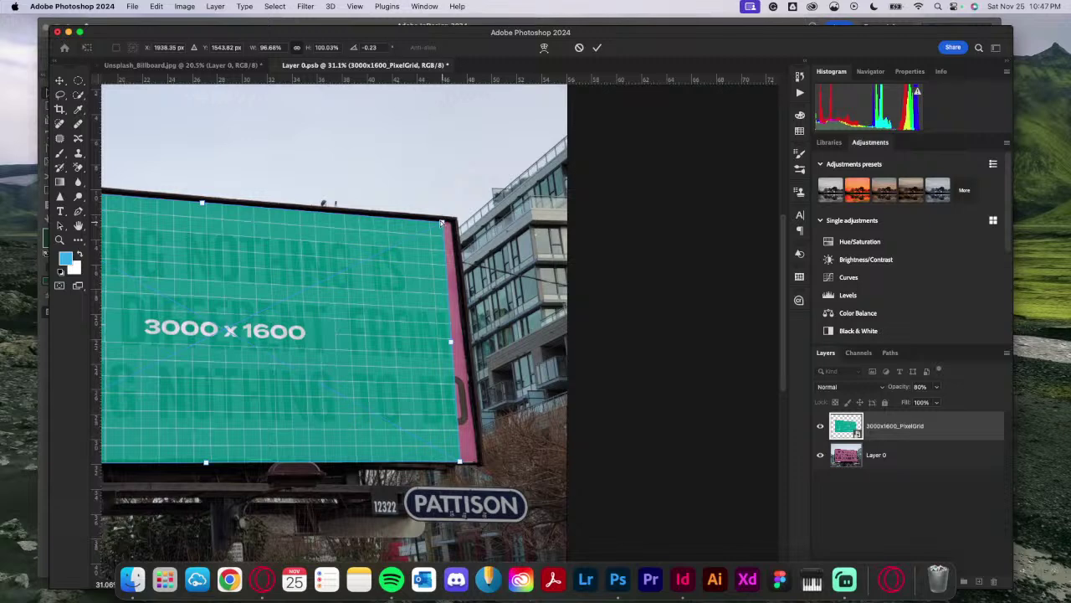
pyautogui.moveTo(441, 223); pyautogui.dragTo(441, 224)
pyautogui.scroll(6, 472, 235)
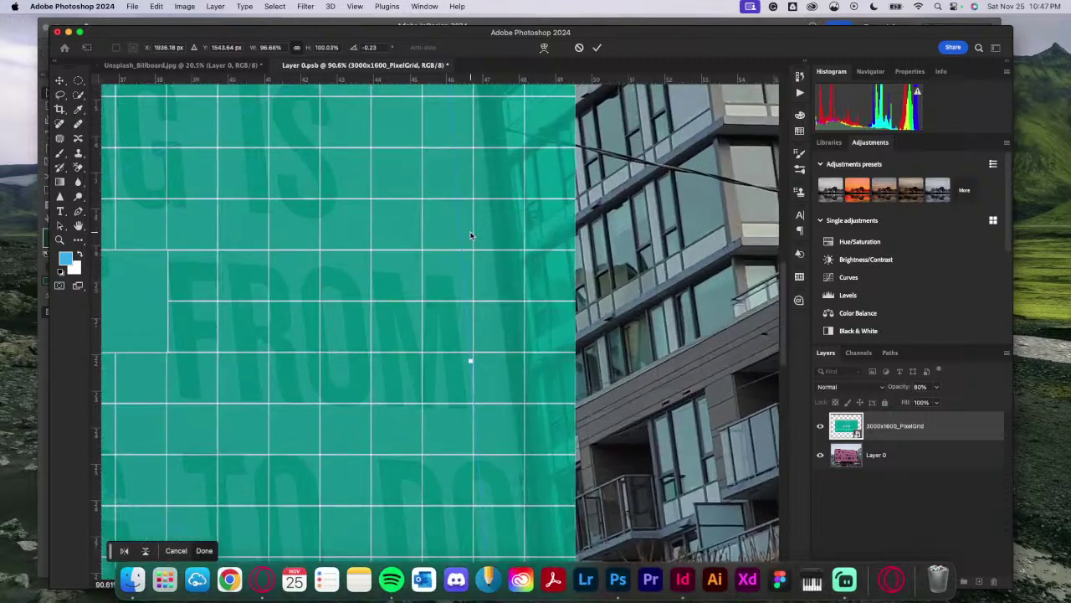
pyautogui.scroll(1, 471, 236)
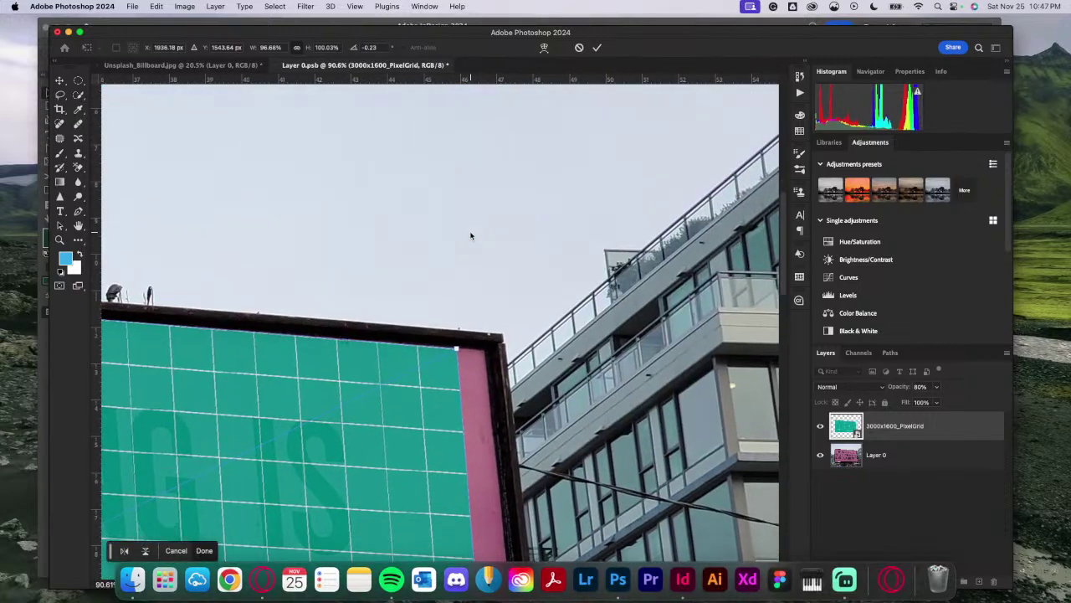
pyautogui.scroll(-8, 470, 235)
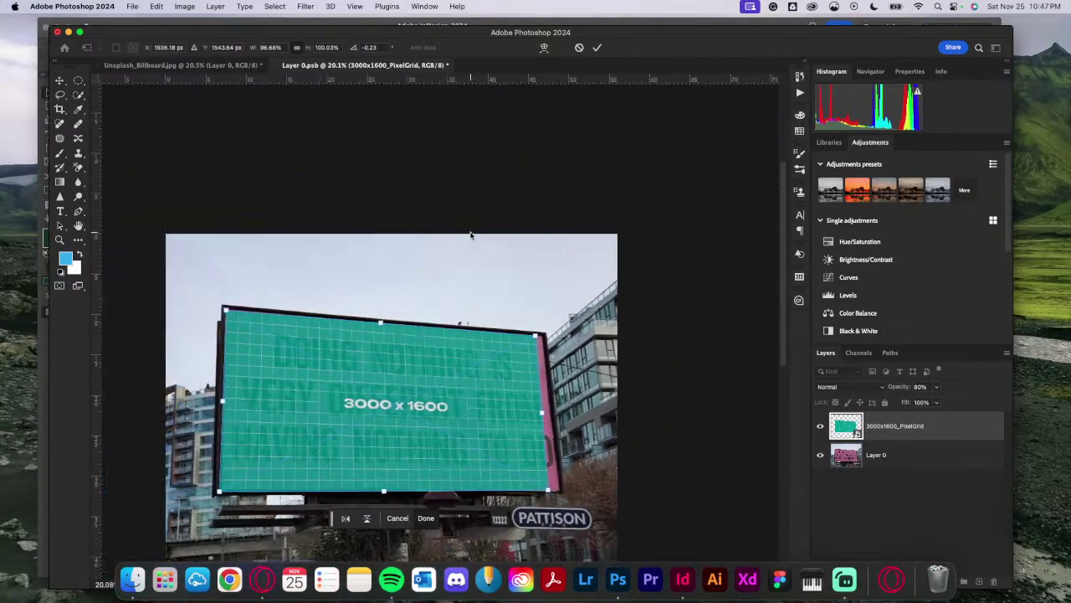
pyautogui.hscroll(-2, 470, 235)
pyautogui.scroll(-3, 471, 235)
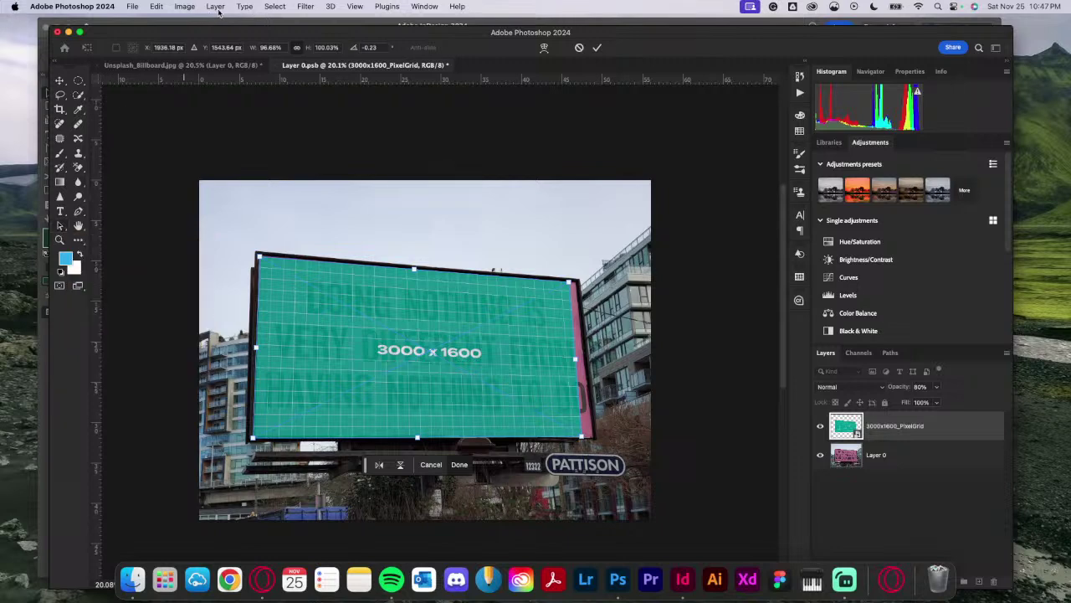
# Step: Keep the transform in Skew mode and commit the fitted shape of the 3000x1600_PixelGrid layer
pyautogui.click(157, 7)
pyautogui.moveTo(251, 282)
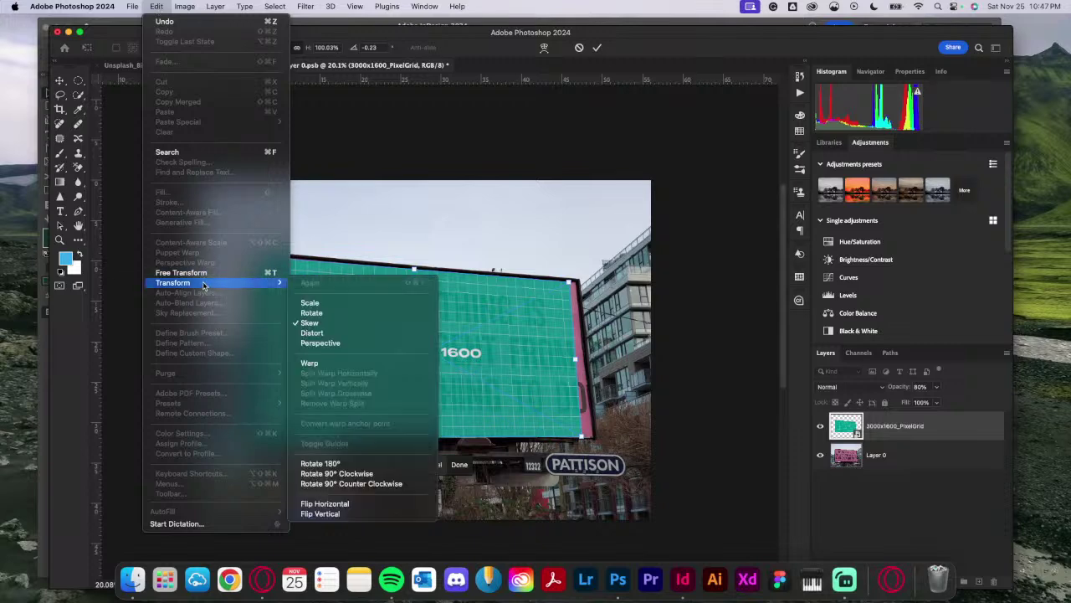
pyautogui.click(351, 324)
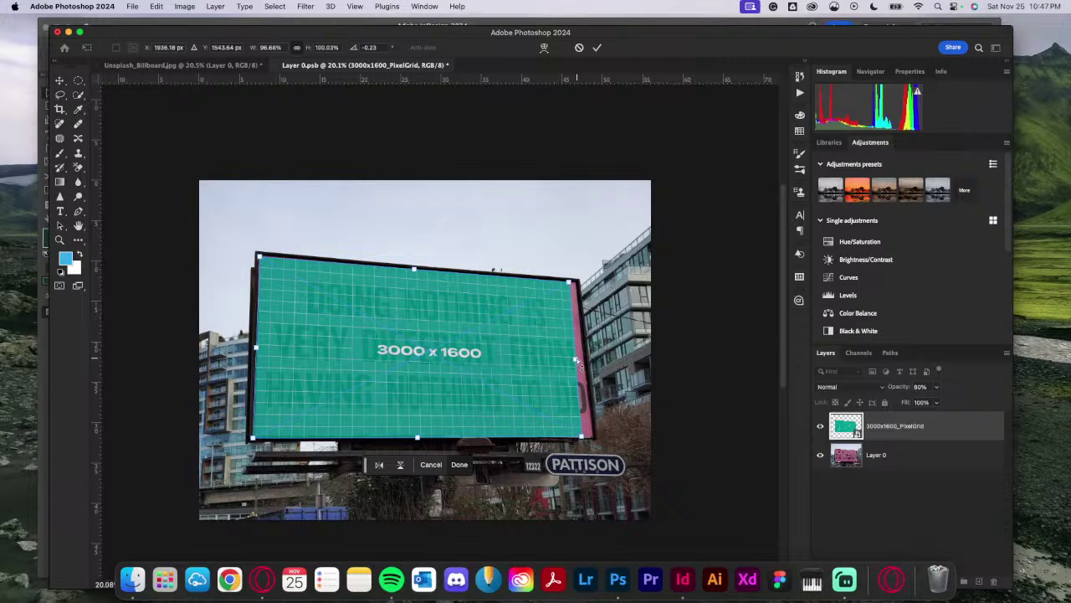
pyautogui.click(596, 48)
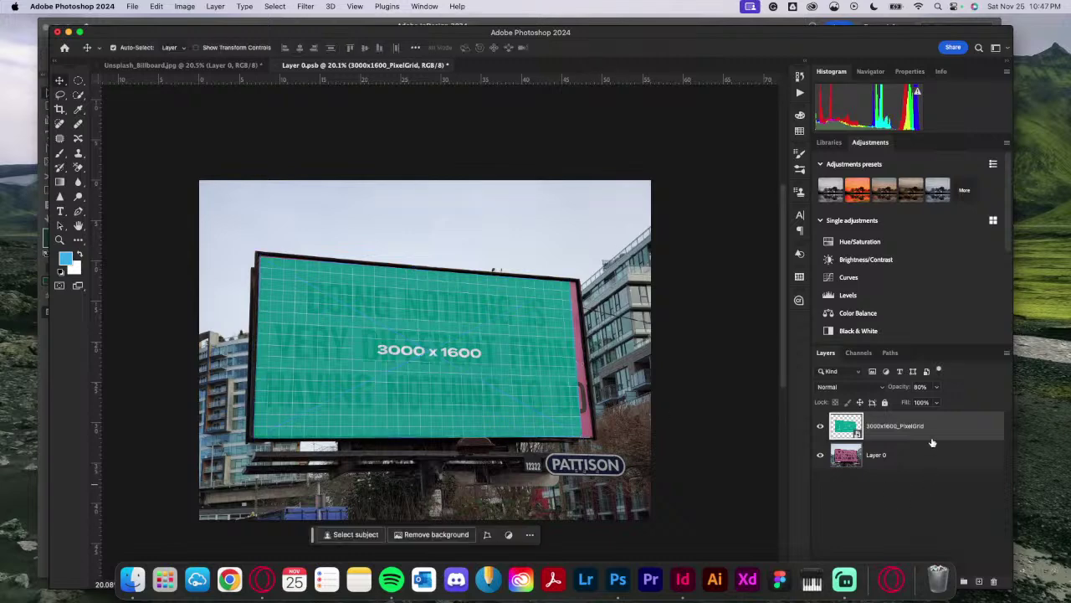
# Step: Reopen the transform on the grid layer and stretch its right side outward to cover the strip along the billboard's right edge
pyautogui.scroll(2, 569, 348)
pyautogui.scroll(1, 569, 348)
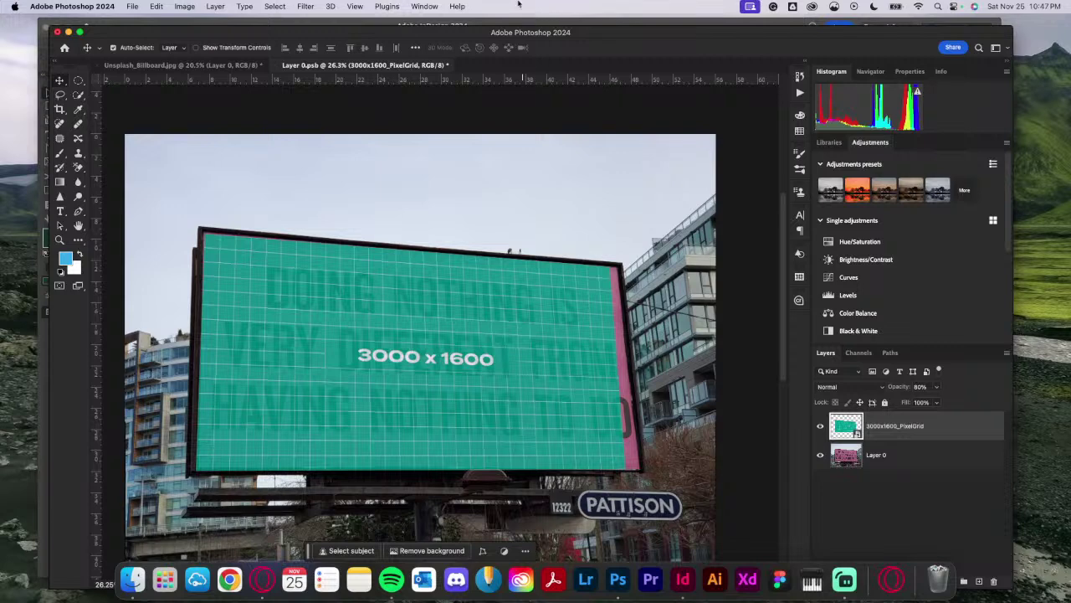
pyautogui.click(158, 6)
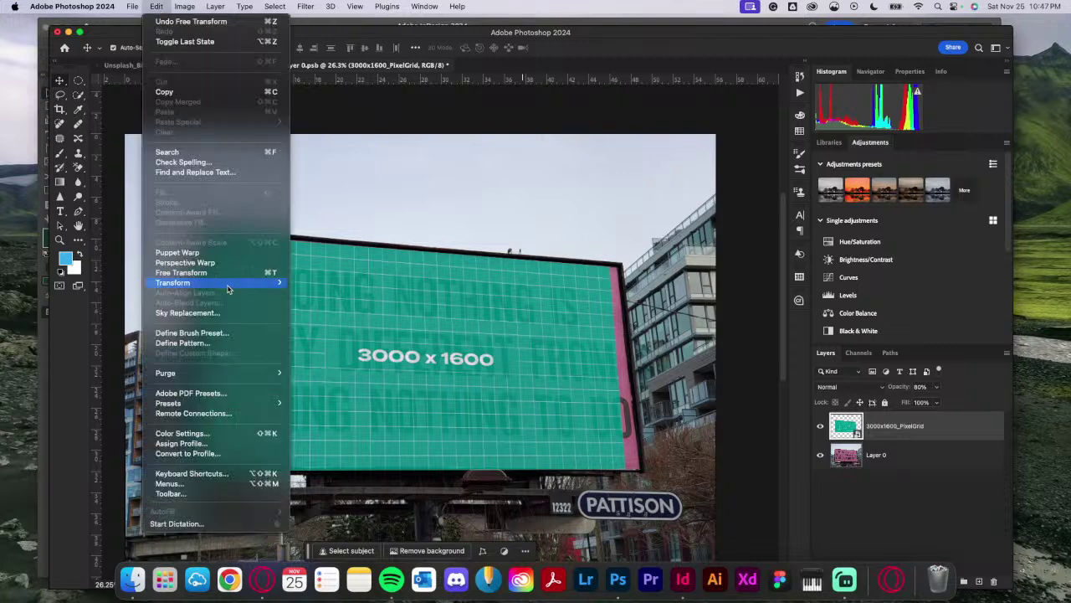
pyautogui.moveTo(228, 283)
pyautogui.click(342, 326)
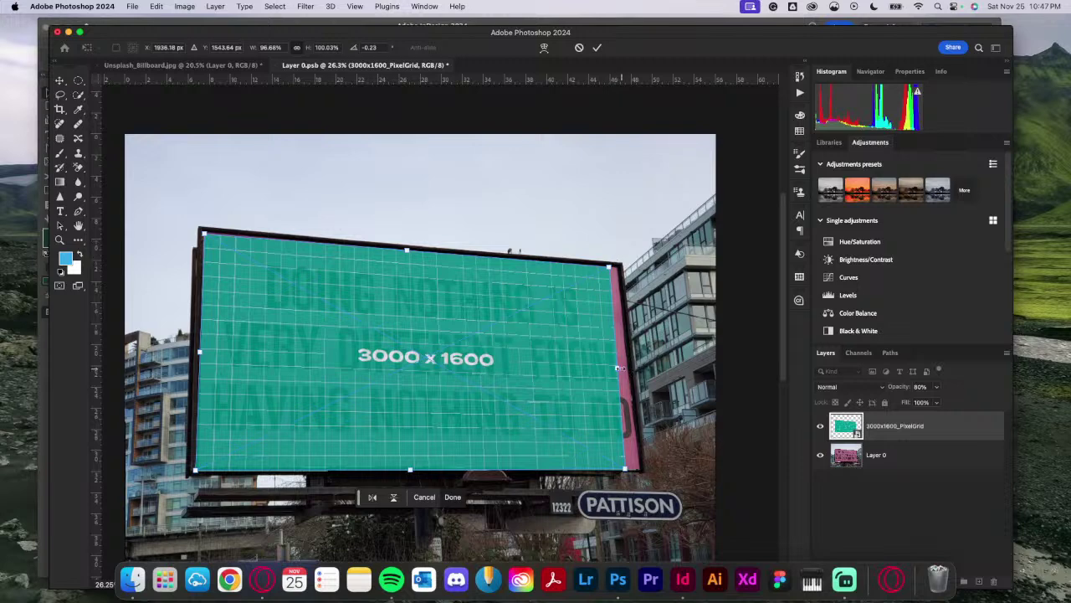
pyautogui.moveTo(617, 366); pyautogui.dragTo(633, 369)
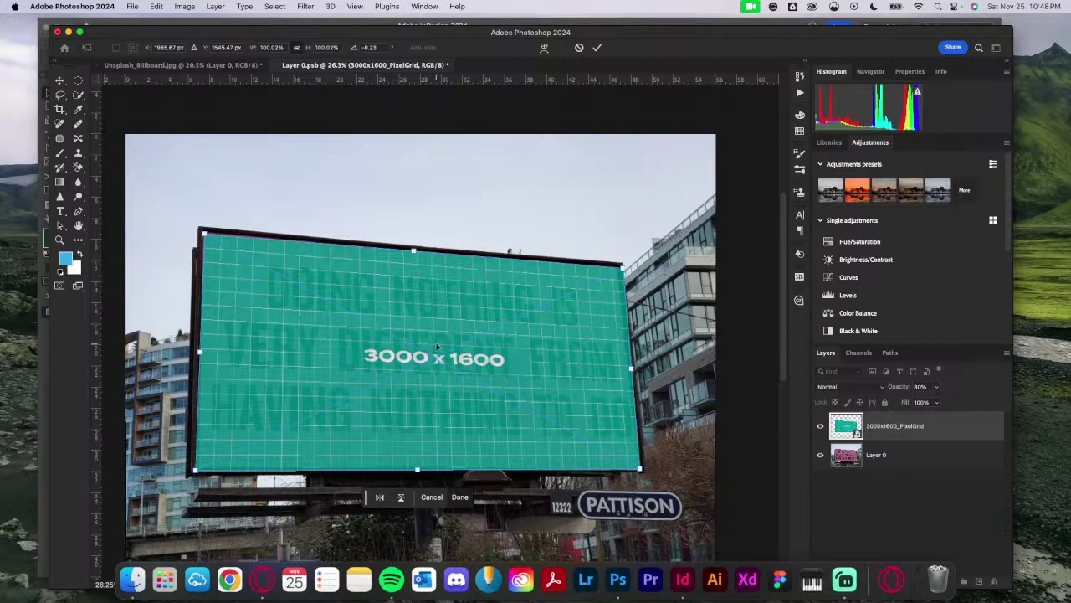
# Step: Apply Perspective to the grid, adjusting its right-hand corners to the billboard frame and slightly narrowing its top edge
pyautogui.click(167, 6)
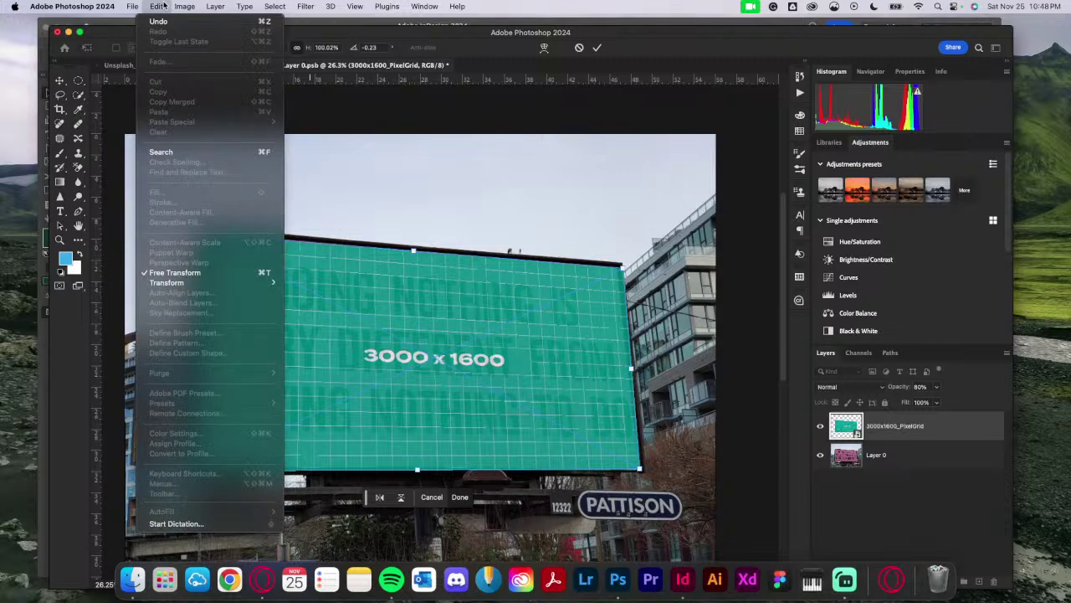
pyautogui.moveTo(215, 284)
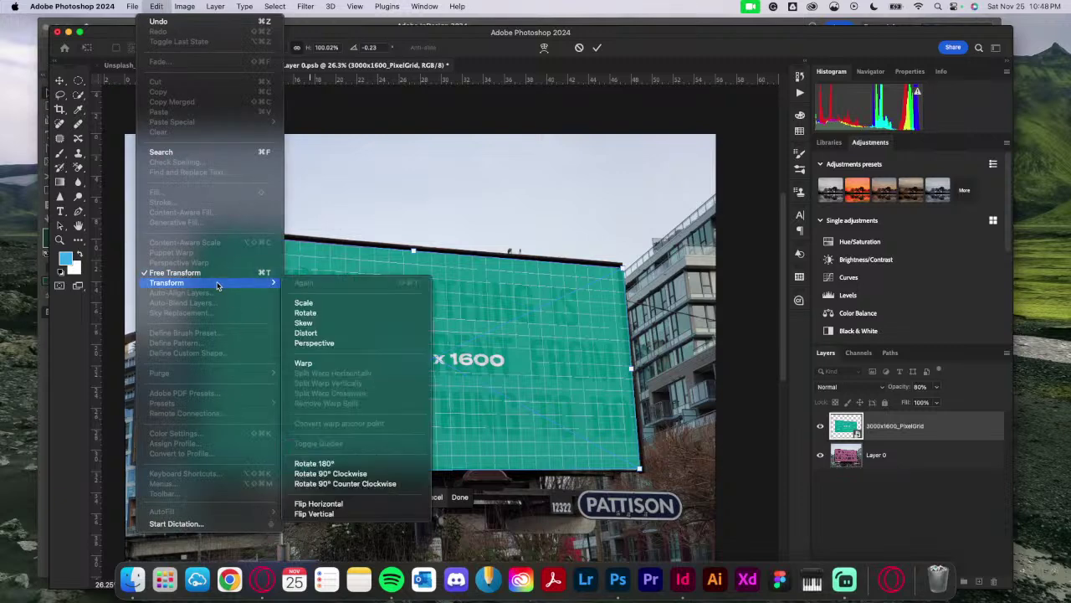
pyautogui.click(333, 344)
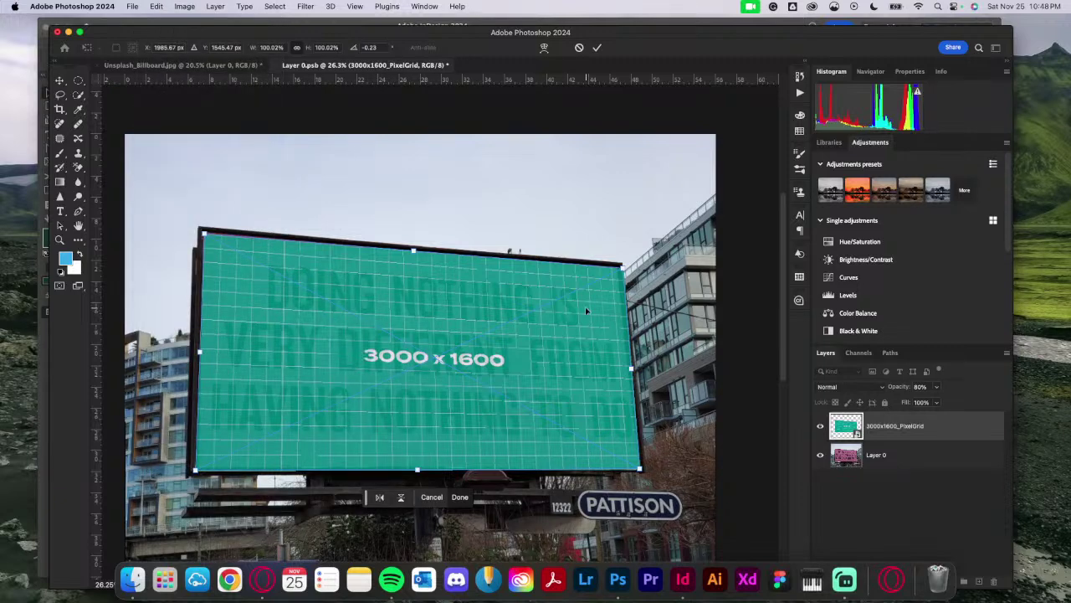
pyautogui.moveTo(622, 266); pyautogui.dragTo(622, 268)
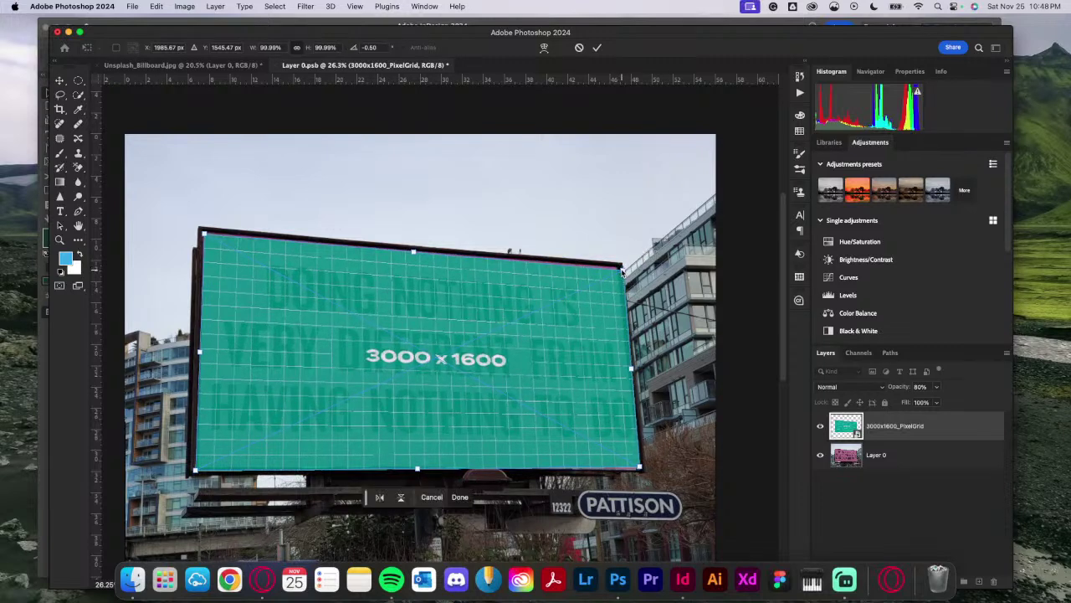
pyautogui.moveTo(630, 368); pyautogui.dragTo(621, 373)
pyautogui.moveTo(639, 470); pyautogui.dragTo(641, 473)
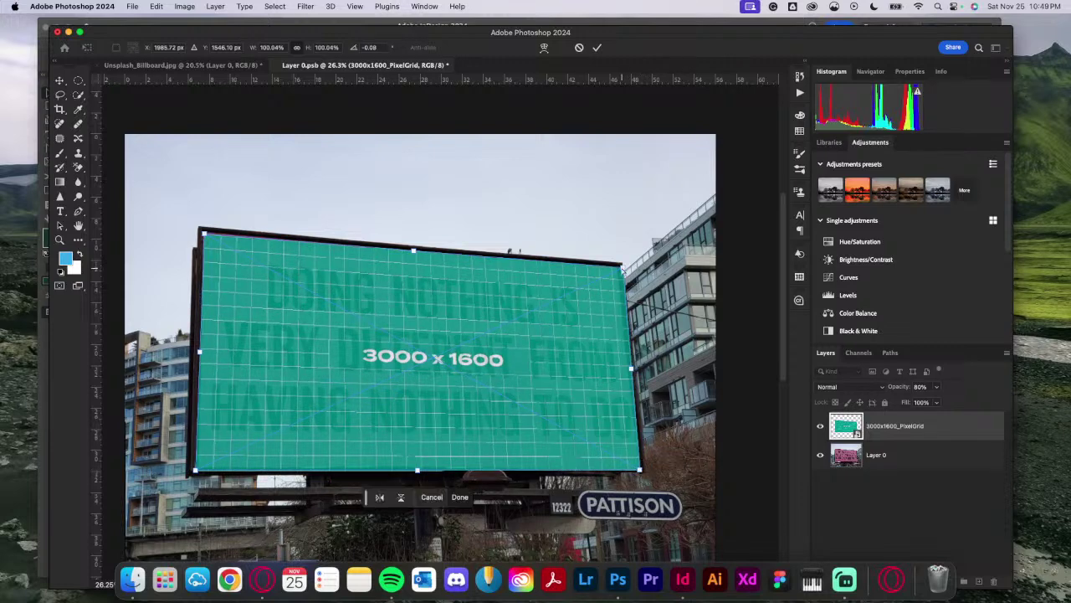
pyautogui.moveTo(623, 269); pyautogui.dragTo(616, 269)
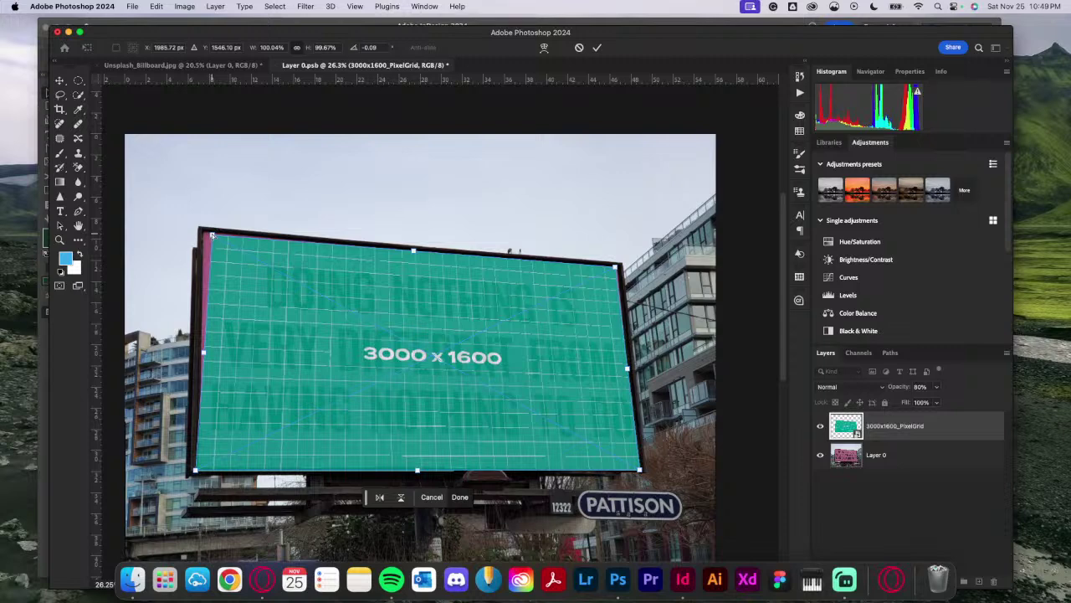
pyautogui.moveTo(212, 236); pyautogui.dragTo(210, 235)
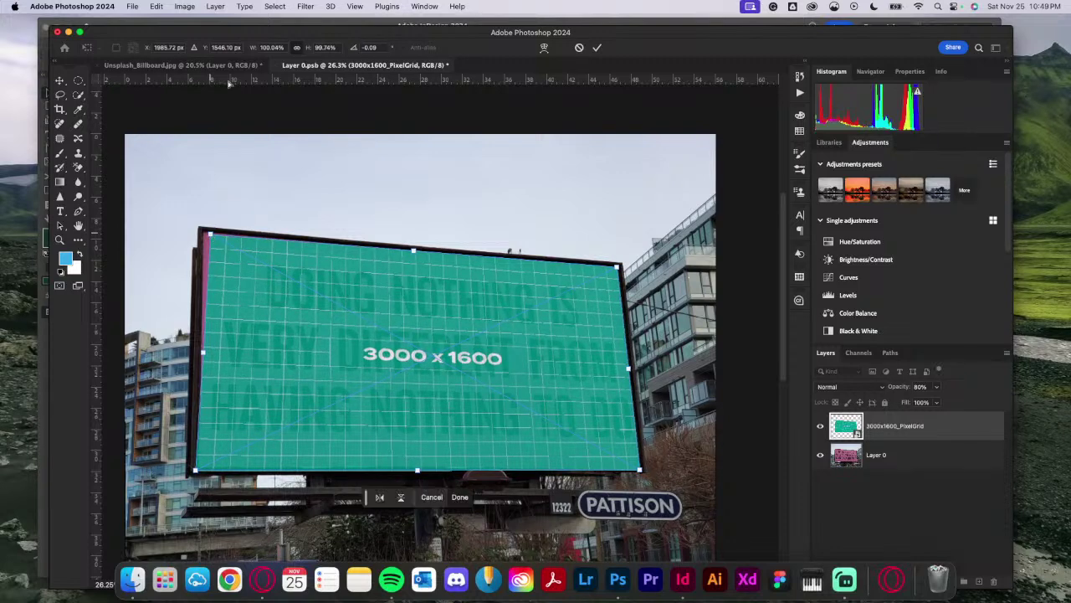
# Step: Distort the grid's upper-left corner outward to meet the billboard's upper-left corner, and check the fit up close
pyautogui.click(158, 7)
pyautogui.moveTo(268, 283)
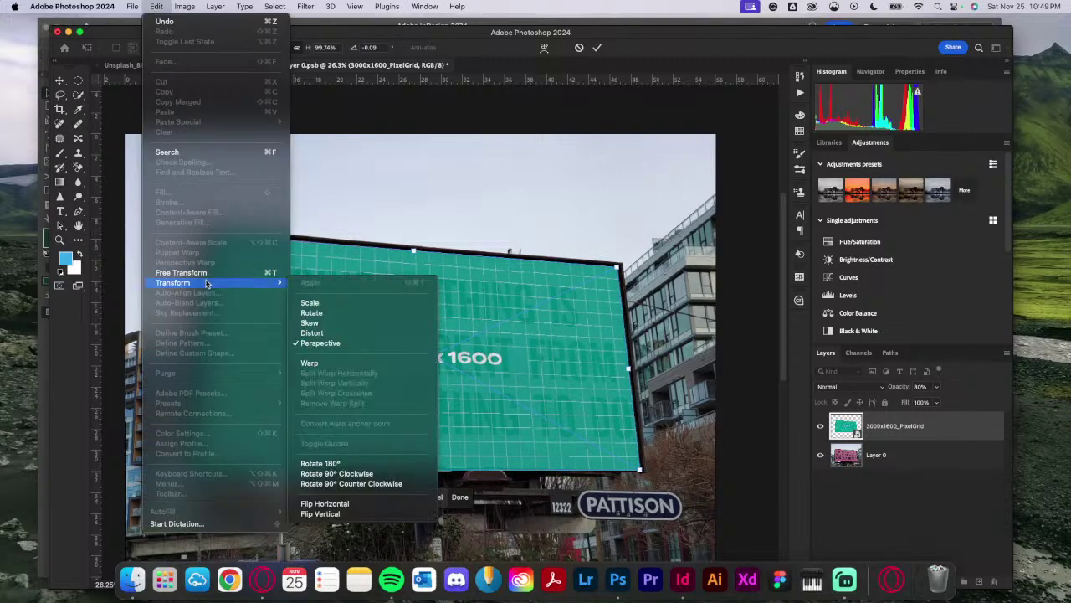
pyautogui.click(323, 334)
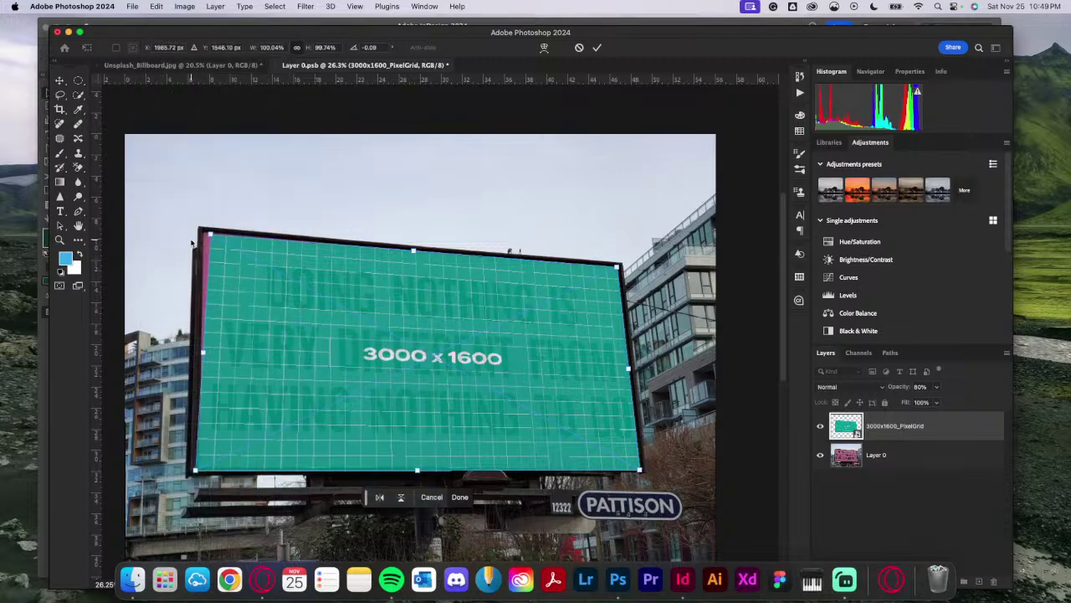
pyautogui.moveTo(210, 237); pyautogui.dragTo(205, 233)
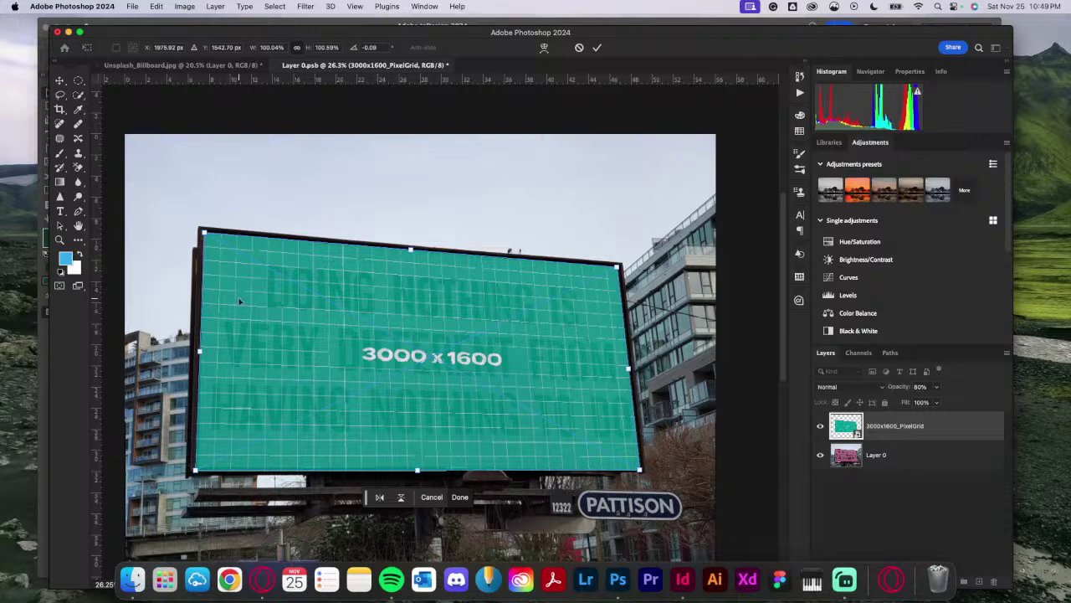
pyautogui.scroll(3, 203, 220)
pyautogui.hscroll(-5, 217, 144)
pyautogui.scroll(2, 217, 144)
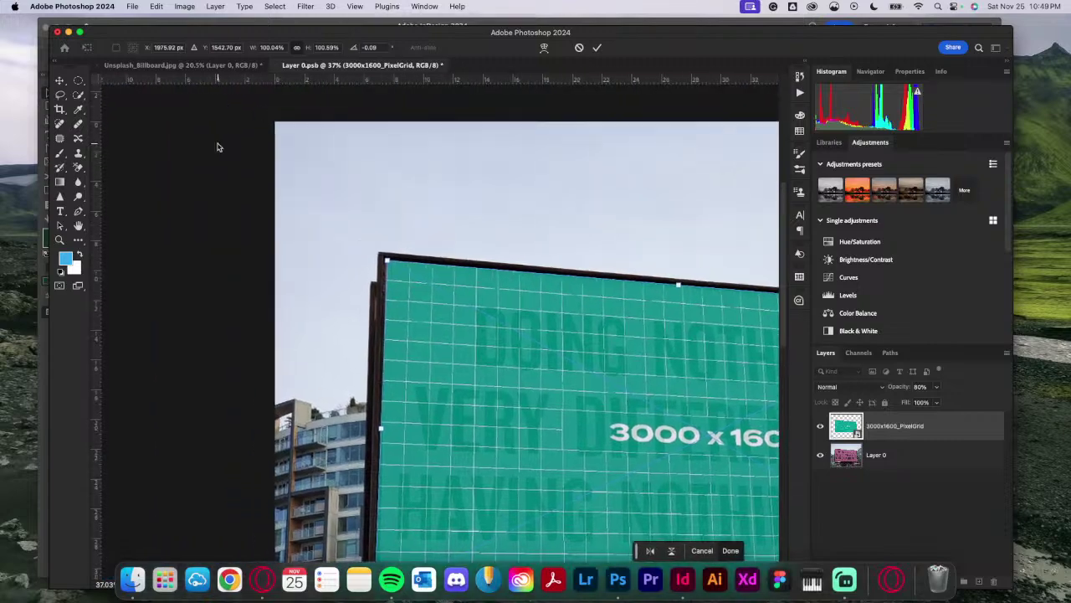
# Step: Move the grid's upper-left corner outward to meet the inner corner of the billboard frame, covering the uncovered strip there
pyautogui.scroll(6, 294, 290)
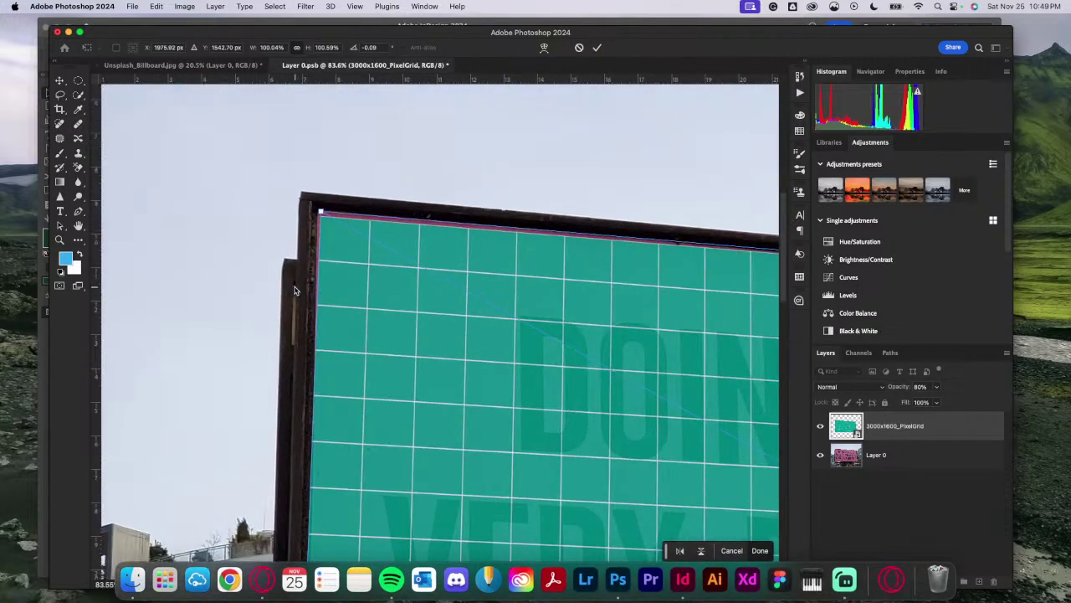
pyautogui.scroll(5, 209, 195)
pyautogui.scroll(4, 211, 192)
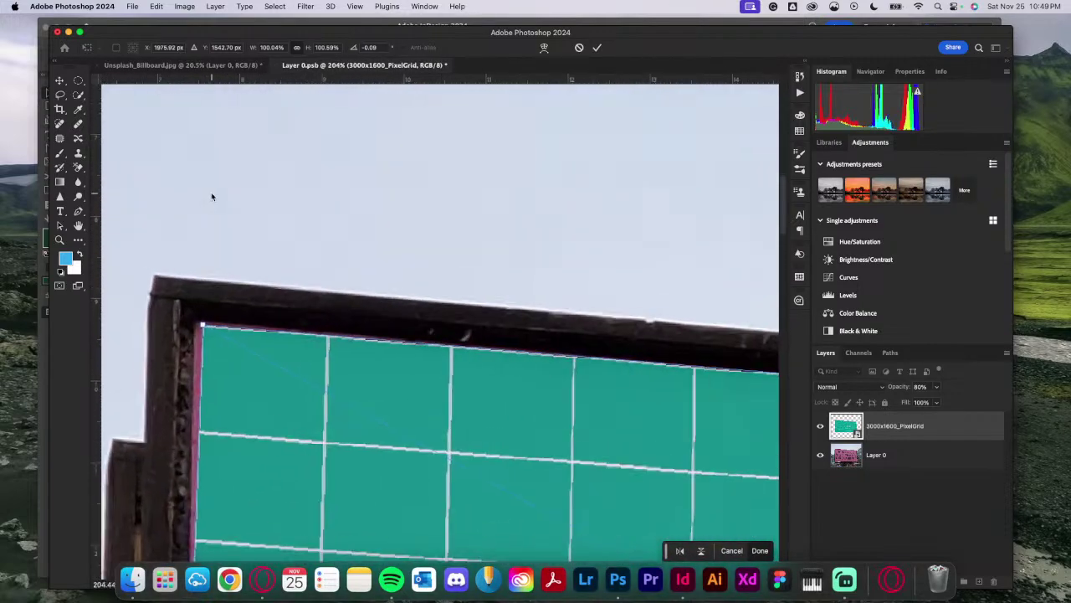
pyautogui.scroll(8, 243, 257)
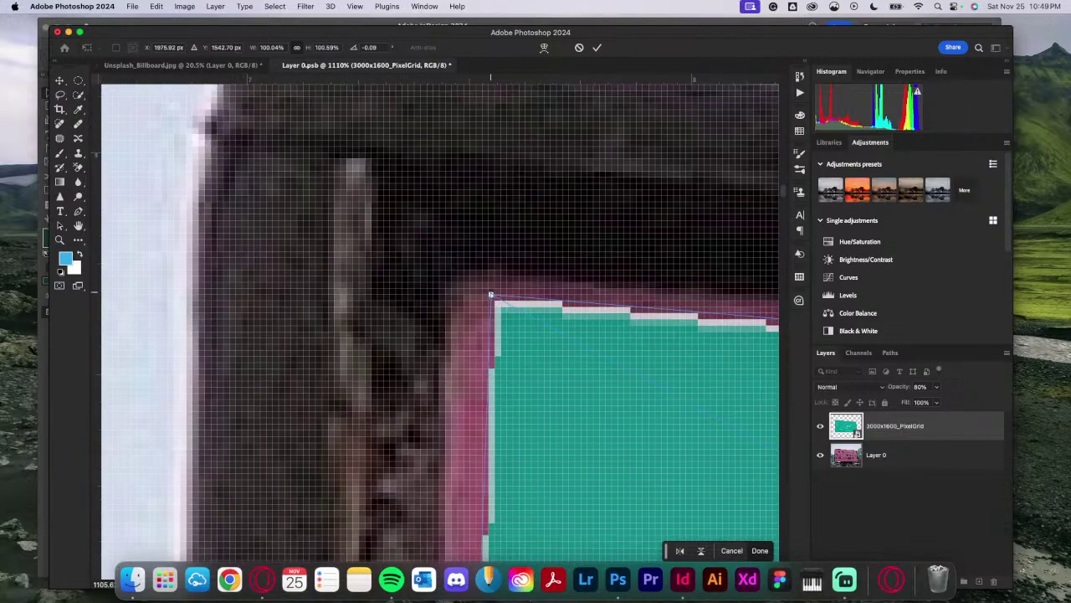
pyautogui.moveTo(491, 296); pyautogui.dragTo(448, 289)
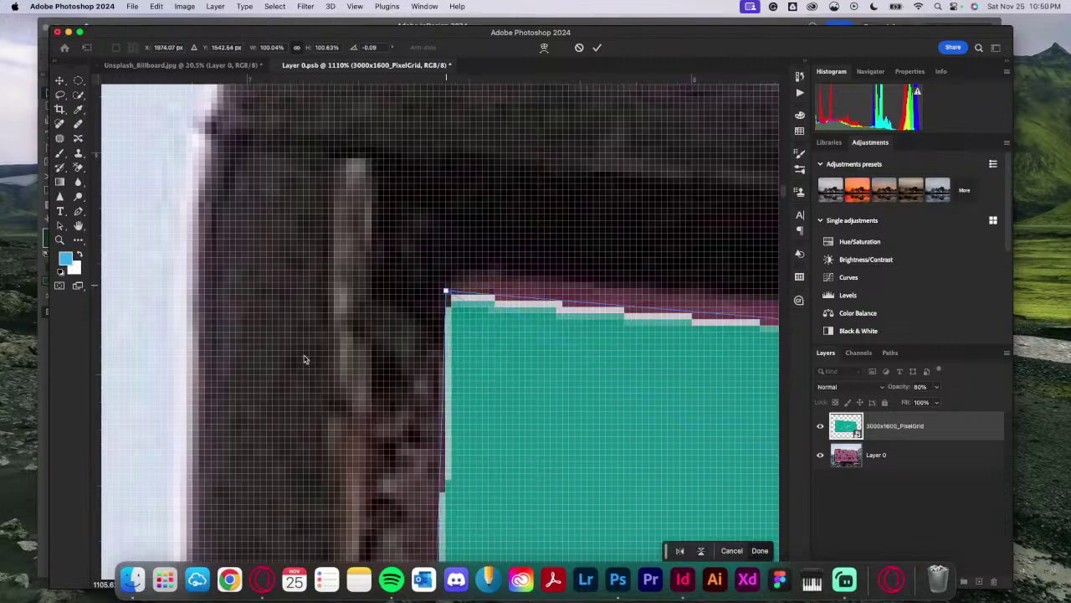
pyautogui.press('super+minus')
pyautogui.scroll(-10, 305, 359)
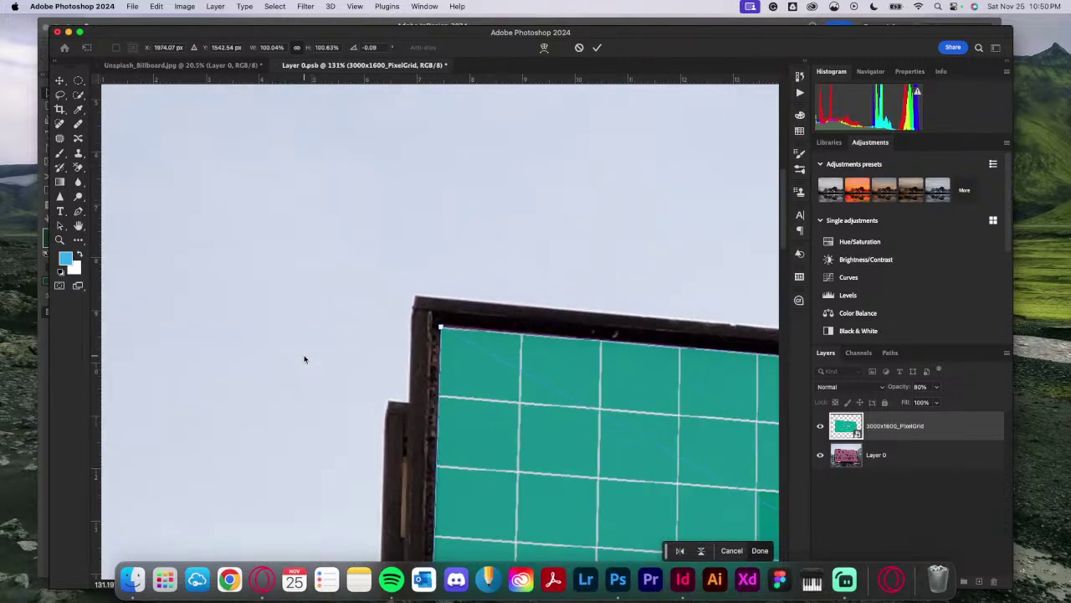
pyautogui.scroll(-6, 304, 359)
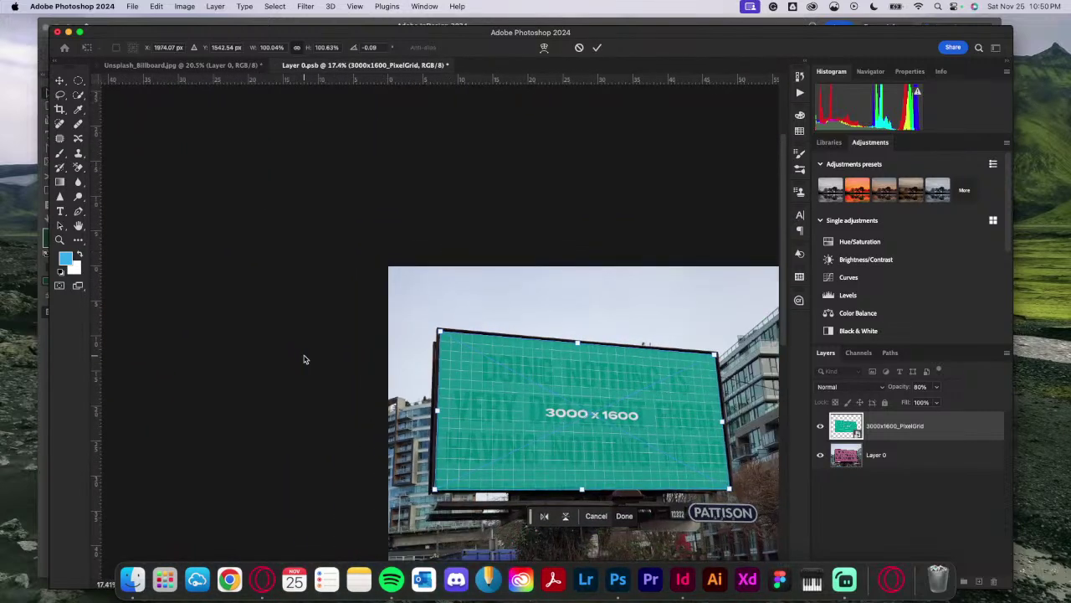
# Step: Shift the grid's lower-left corner slightly inward along the bottom edge, toward the inner edge of the billboard frame
pyautogui.hscroll(2, 571, 319)
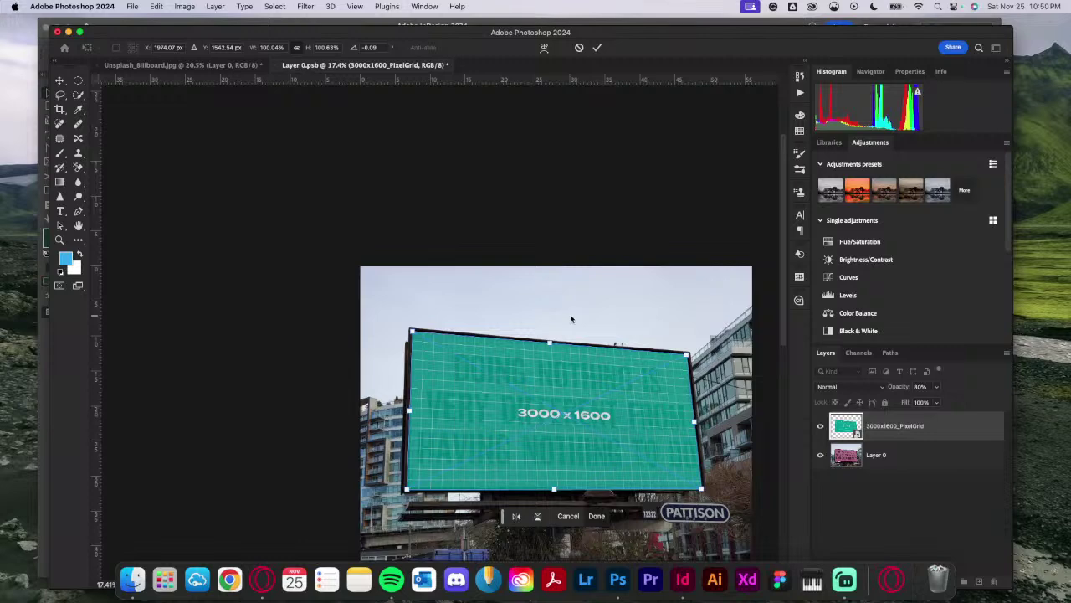
pyautogui.scroll(5, 572, 319)
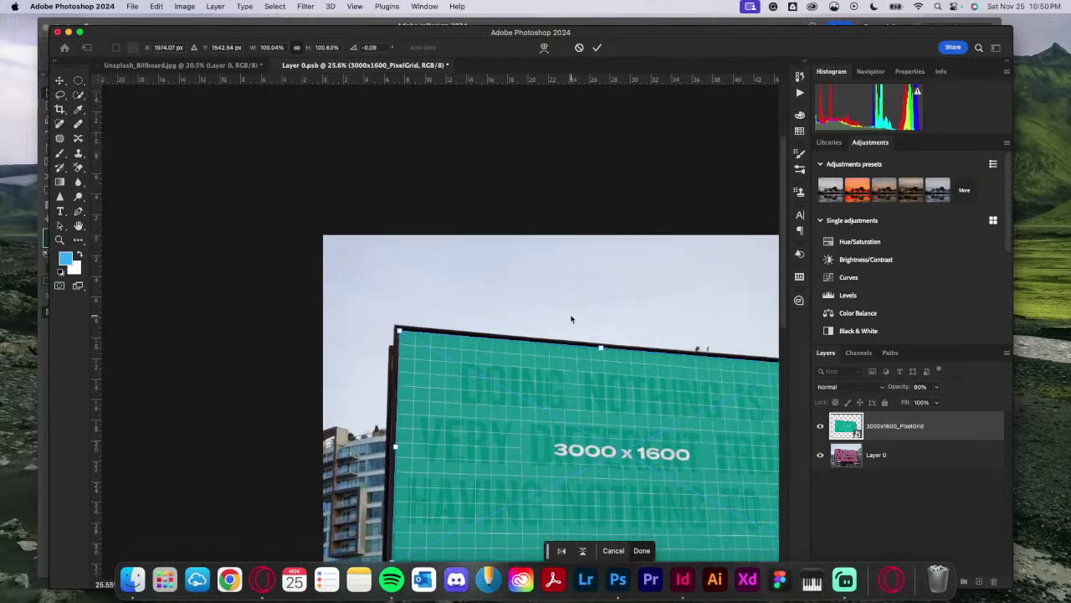
pyautogui.scroll(-5, 500, 427)
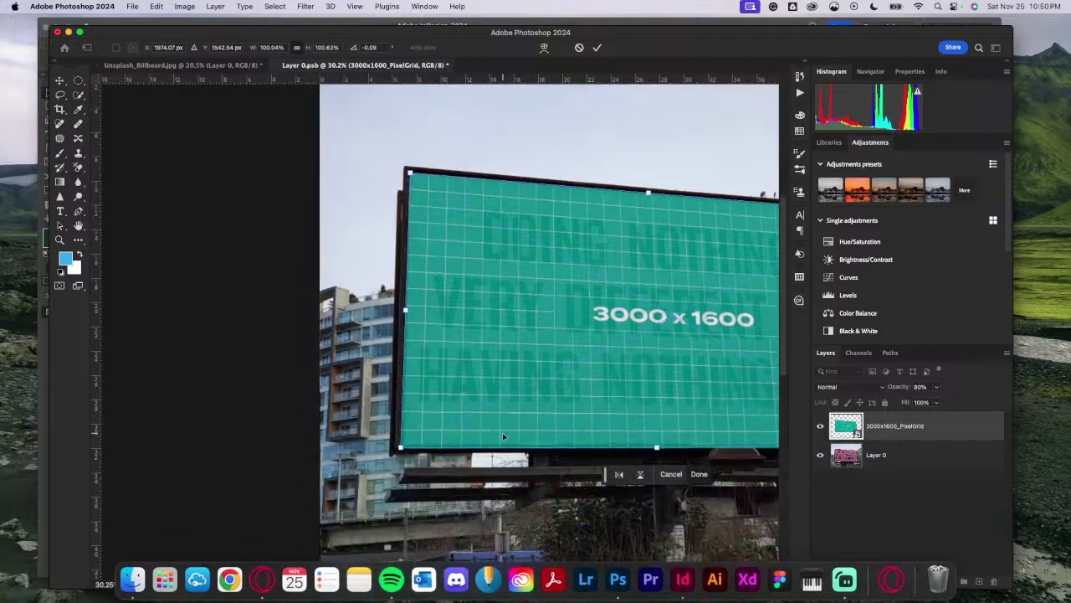
pyautogui.scroll(10, 431, 323)
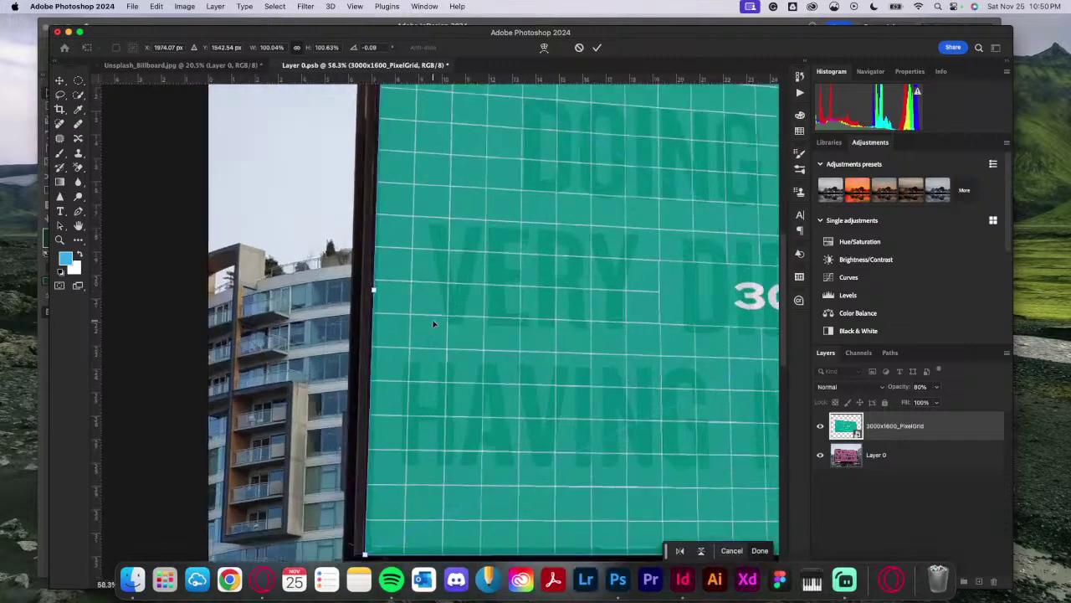
pyautogui.scroll(4, 313, 266)
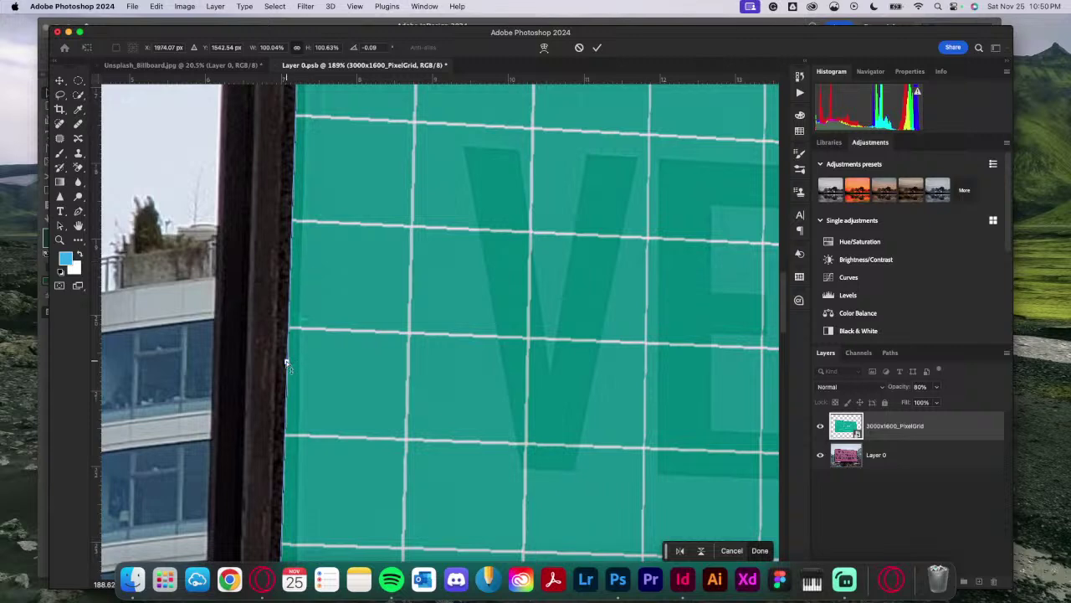
pyautogui.scroll(5, 344, 241)
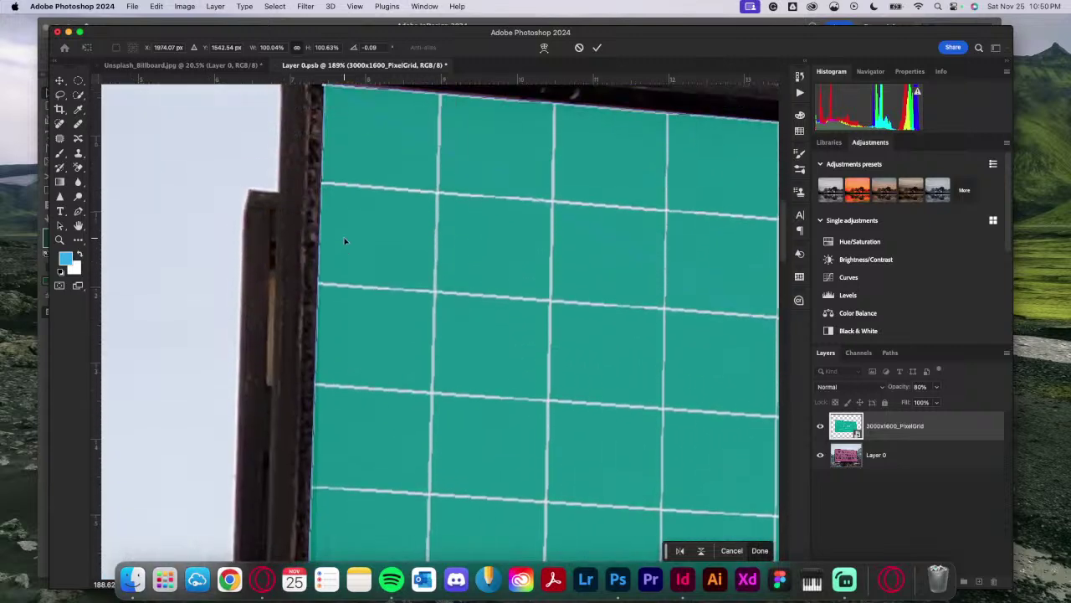
pyautogui.scroll(-8, 344, 241)
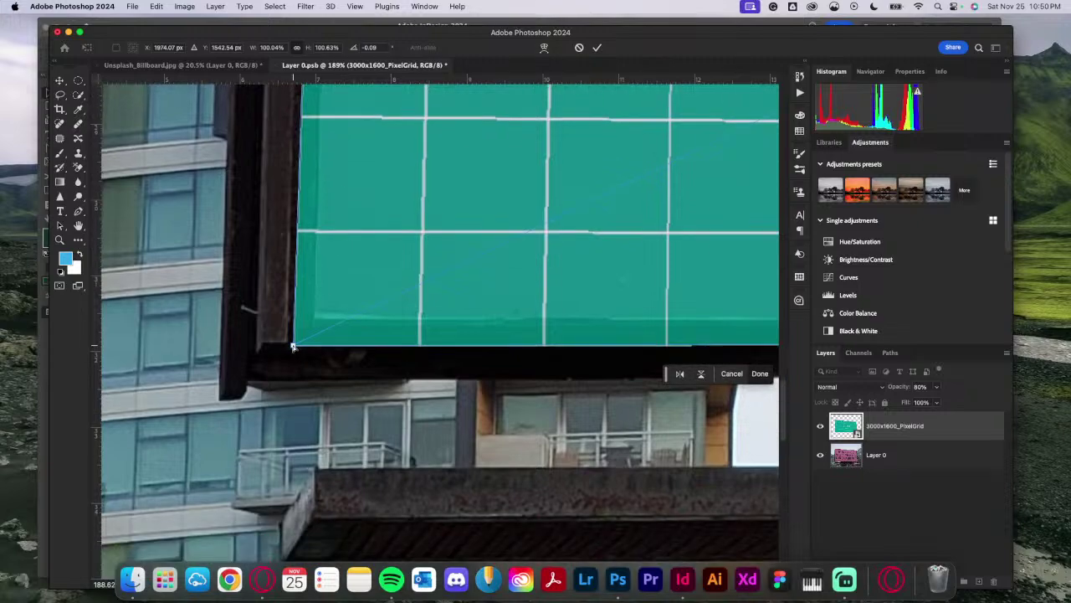
pyautogui.moveTo(292, 344); pyautogui.dragTo(303, 344)
pyautogui.scroll(-5, 303, 344)
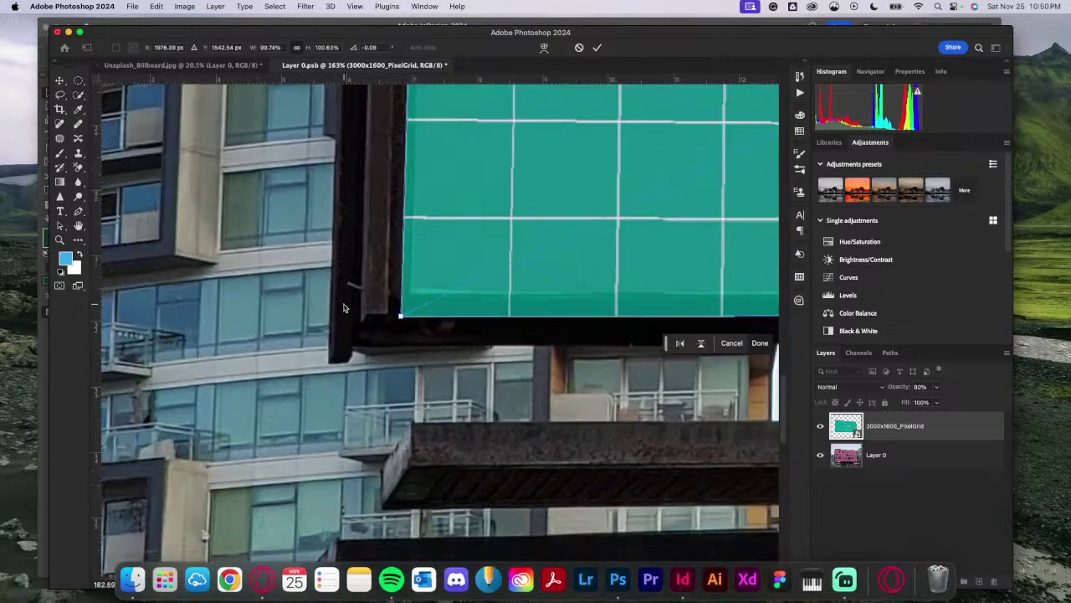
pyautogui.scroll(-10, 430, 243)
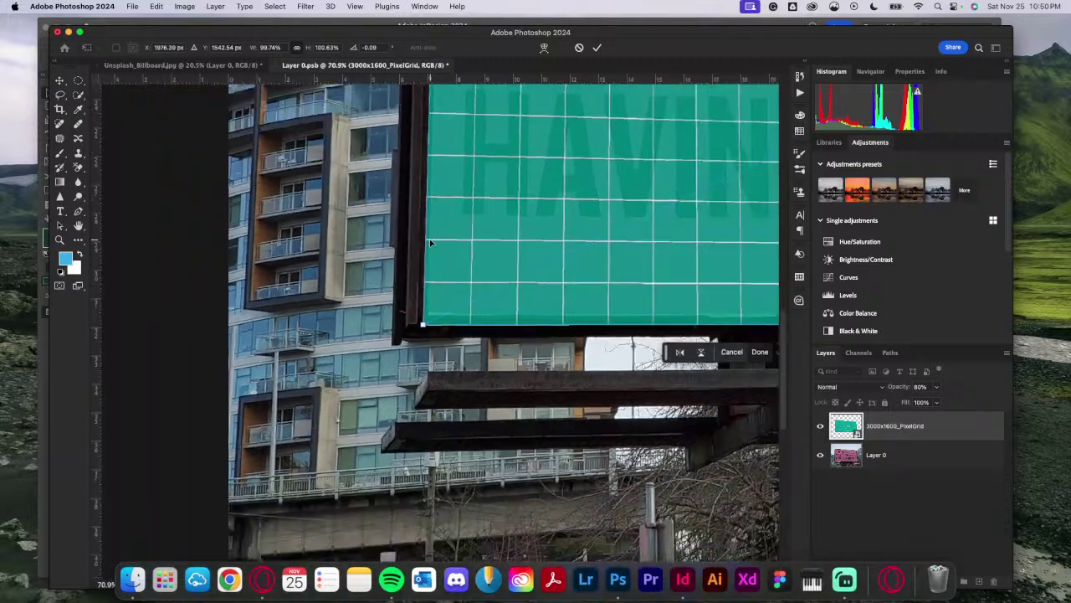
pyautogui.scroll(-2, 429, 242)
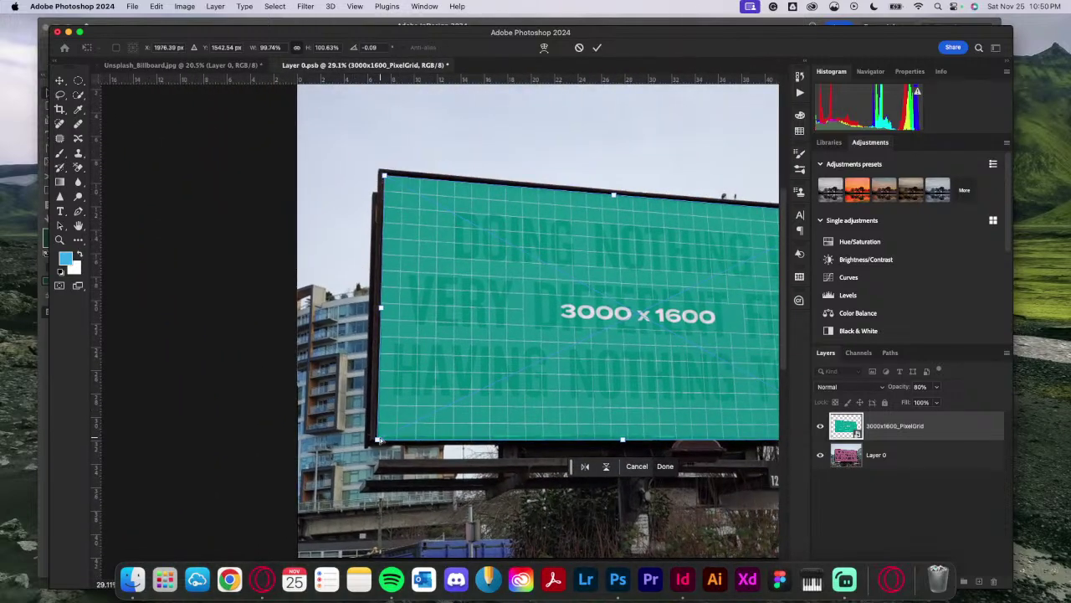
# Step: Raise the grid's bottom edge slightly and refine its lower-left corner inward against the frame's inner edge
pyautogui.moveTo(378, 439); pyautogui.dragTo(383, 440)
pyautogui.scroll(3, 407, 440)
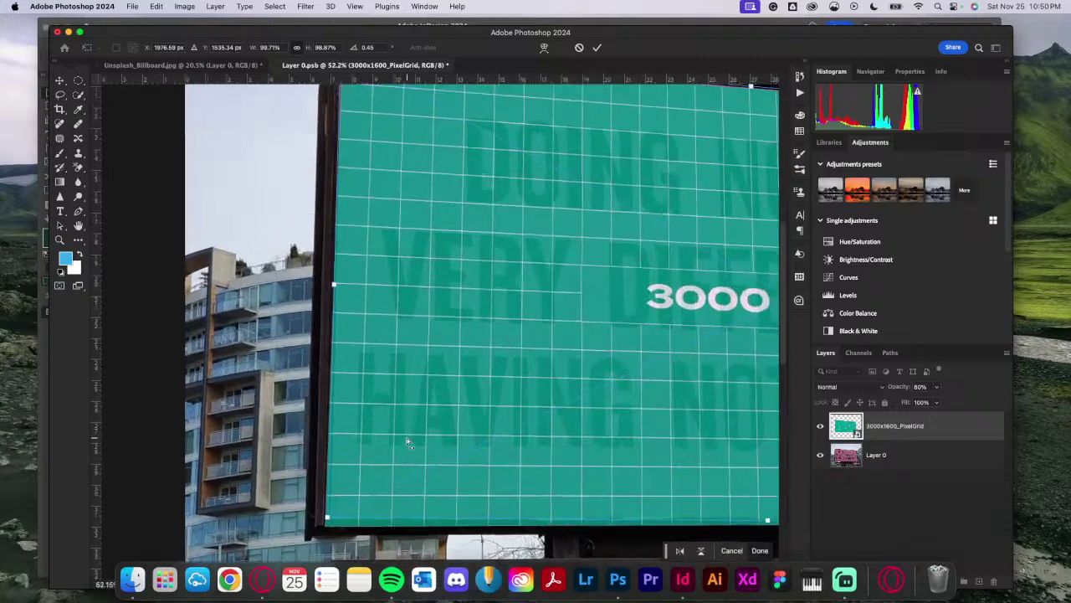
pyautogui.scroll(5, 313, 473)
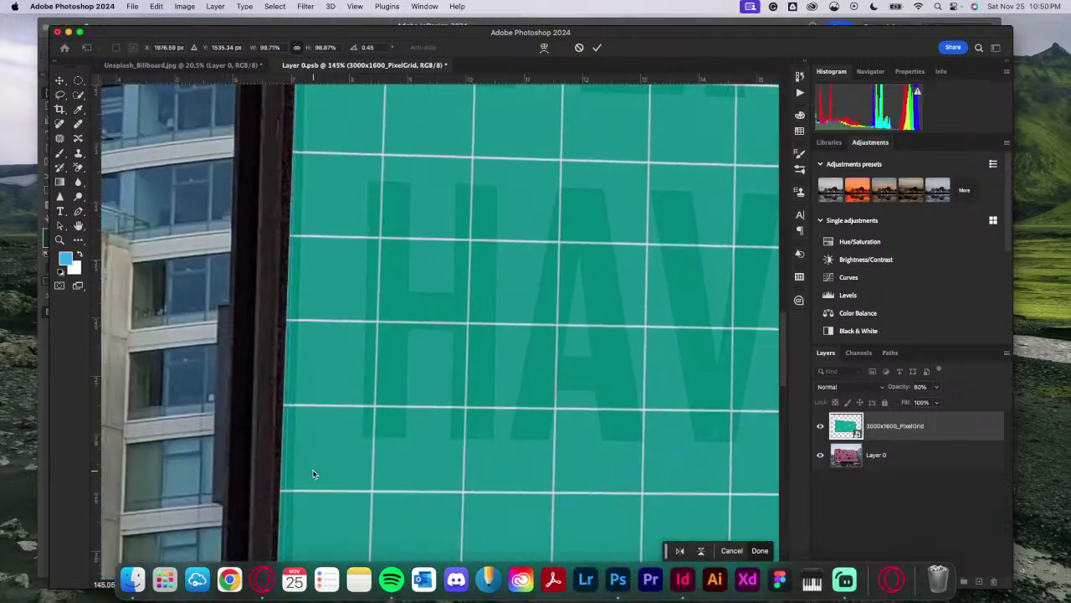
pyautogui.scroll(4, 313, 474)
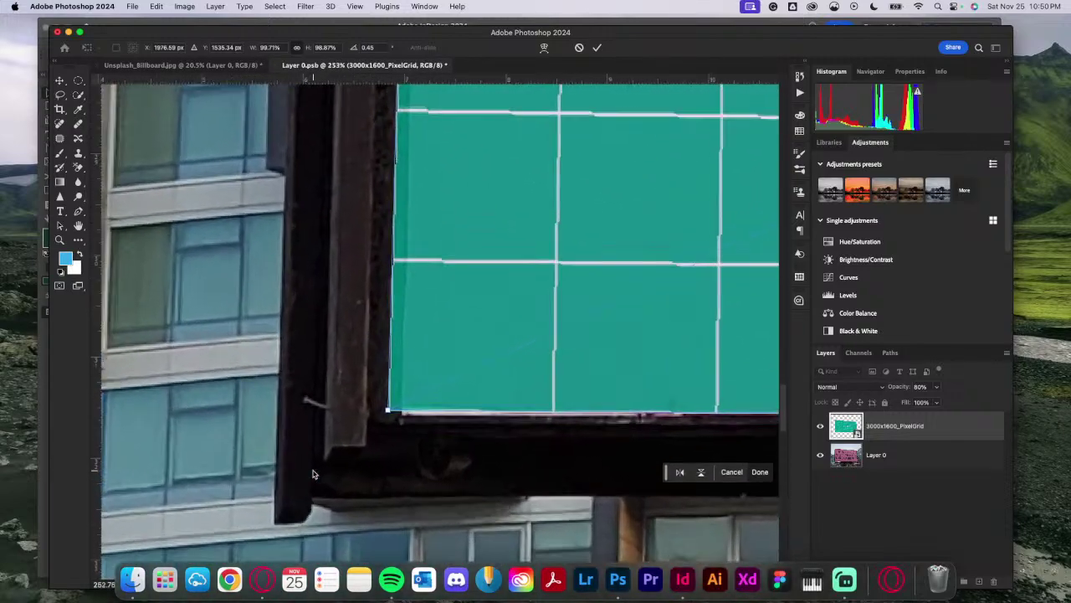
pyautogui.scroll(1, 313, 473)
pyautogui.moveTo(381, 426)
pyautogui.mouseDown()
pyautogui.moveTo(397, 430)
pyautogui.moveTo(397, 448)
pyautogui.moveTo(403, 429)
pyautogui.moveTo(396, 435)
pyautogui.mouseUp()
pyautogui.scroll(-10, 423, 464)
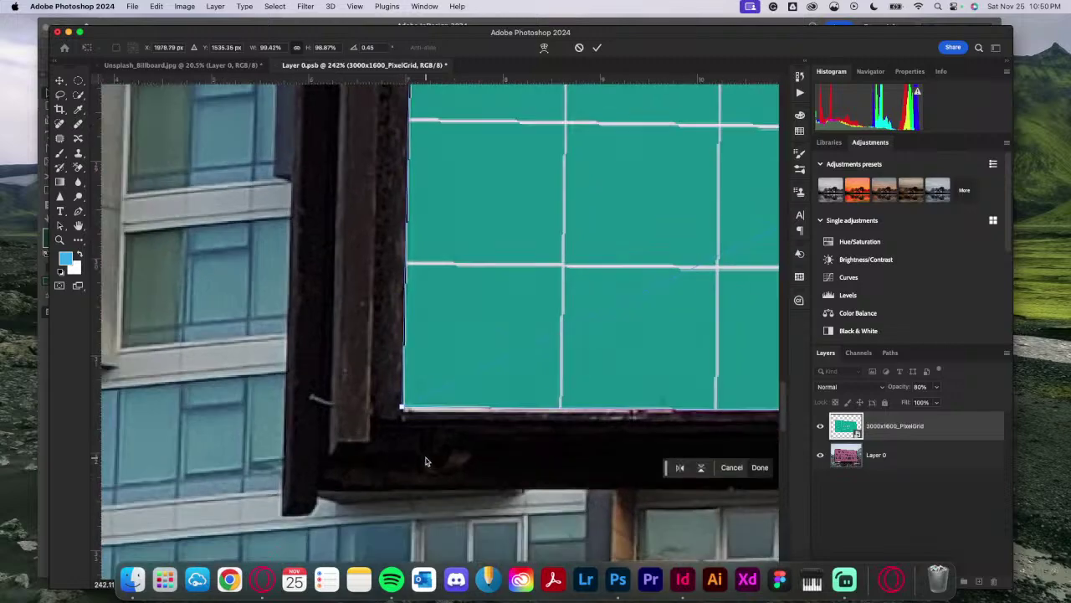
pyautogui.hscroll(15, 425, 458)
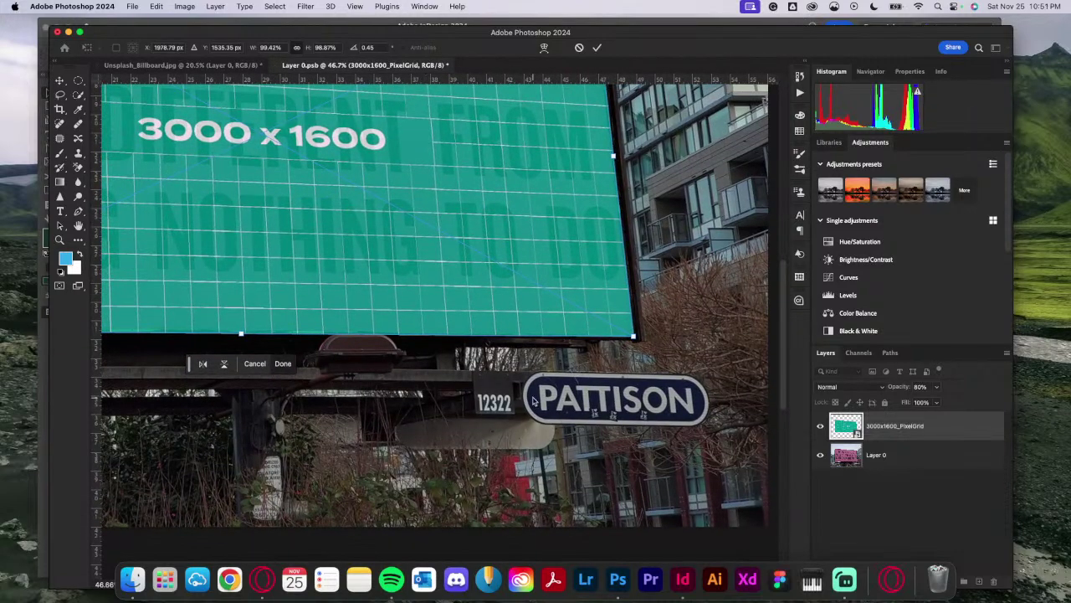
pyautogui.hscroll(-8, 534, 400)
pyautogui.scroll(5, 534, 400)
pyautogui.scroll(5, 533, 401)
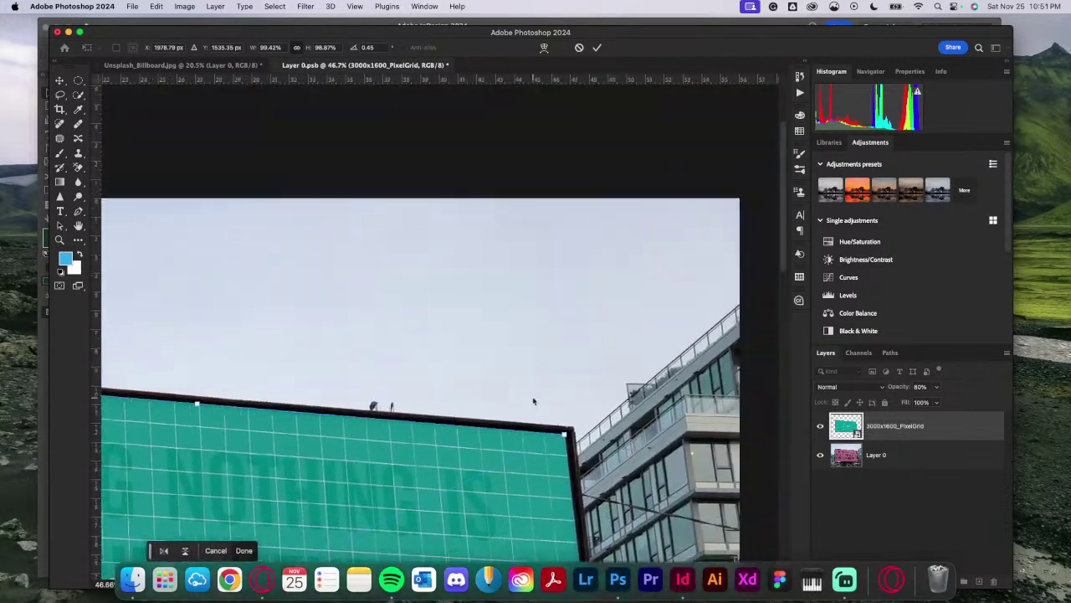
pyautogui.scroll(6, 533, 401)
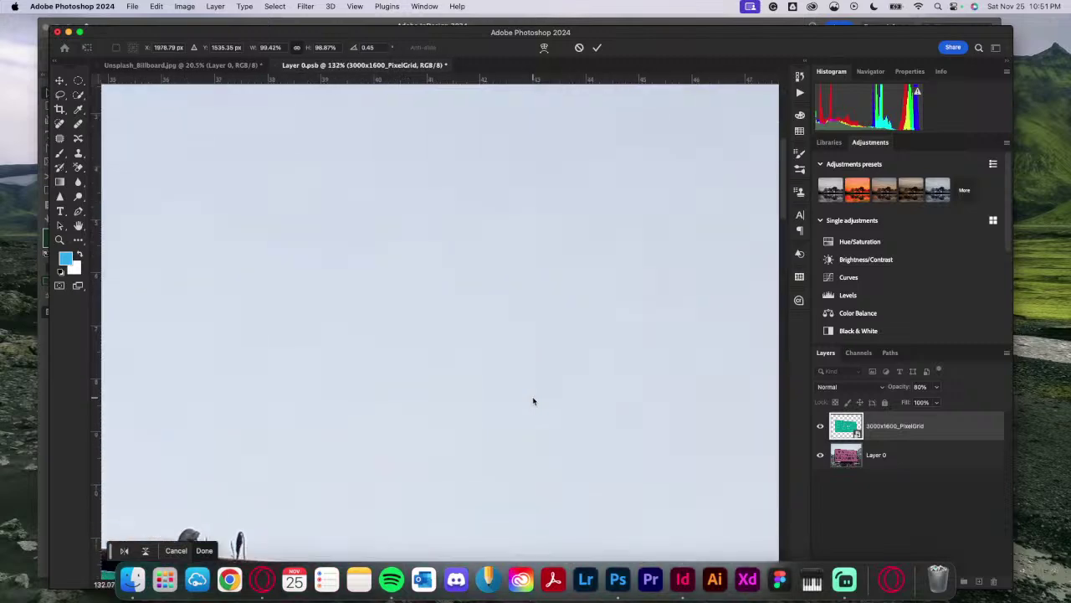
pyautogui.press('super+Tab')
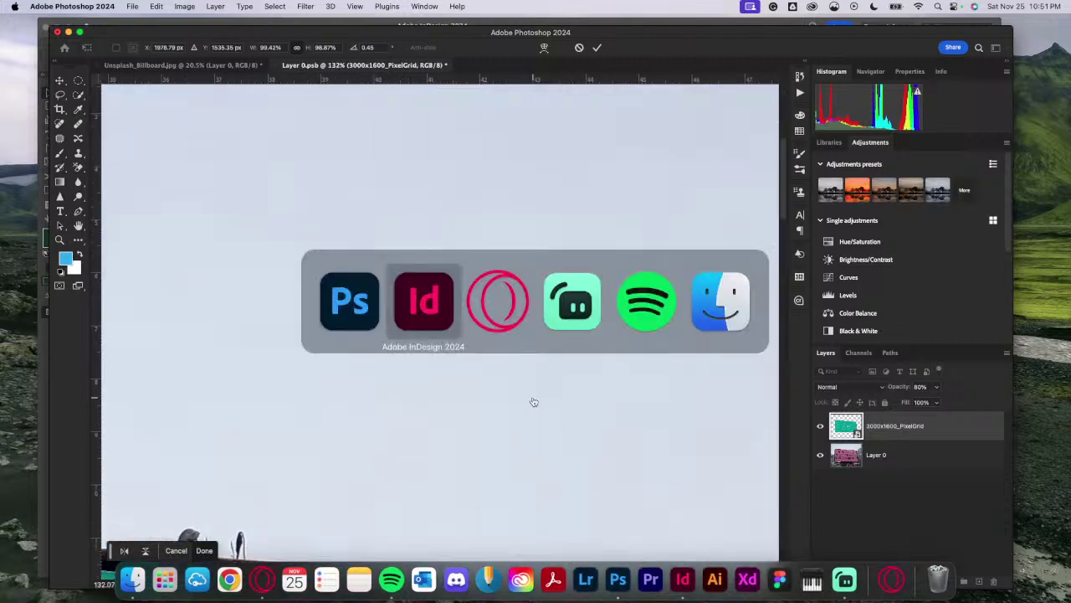
pyautogui.press('super+Tab')
pyautogui.press('super+Tab')
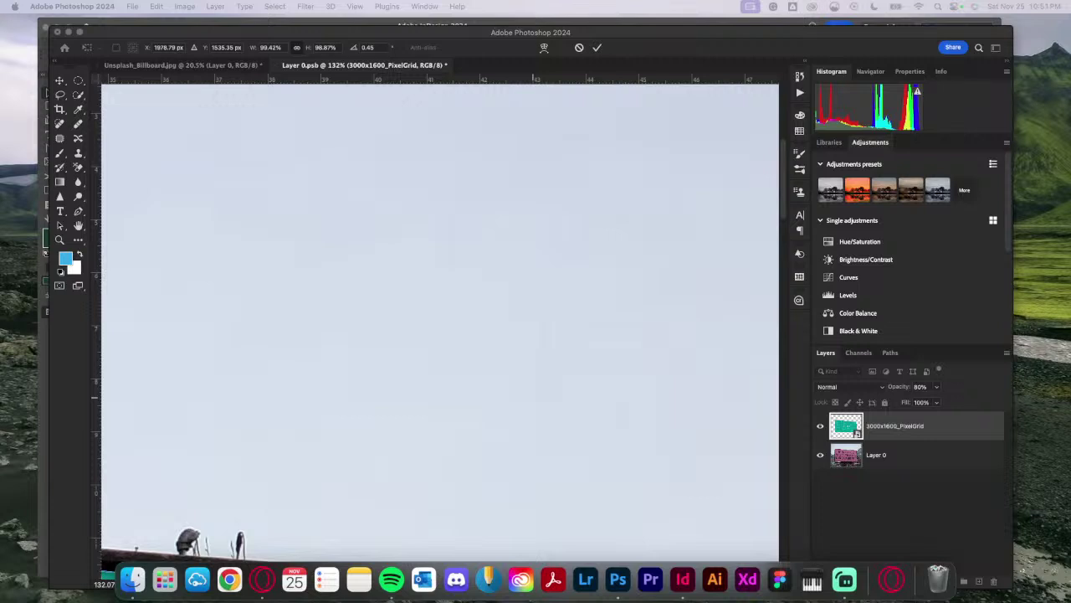
pyautogui.press('super+Tab')
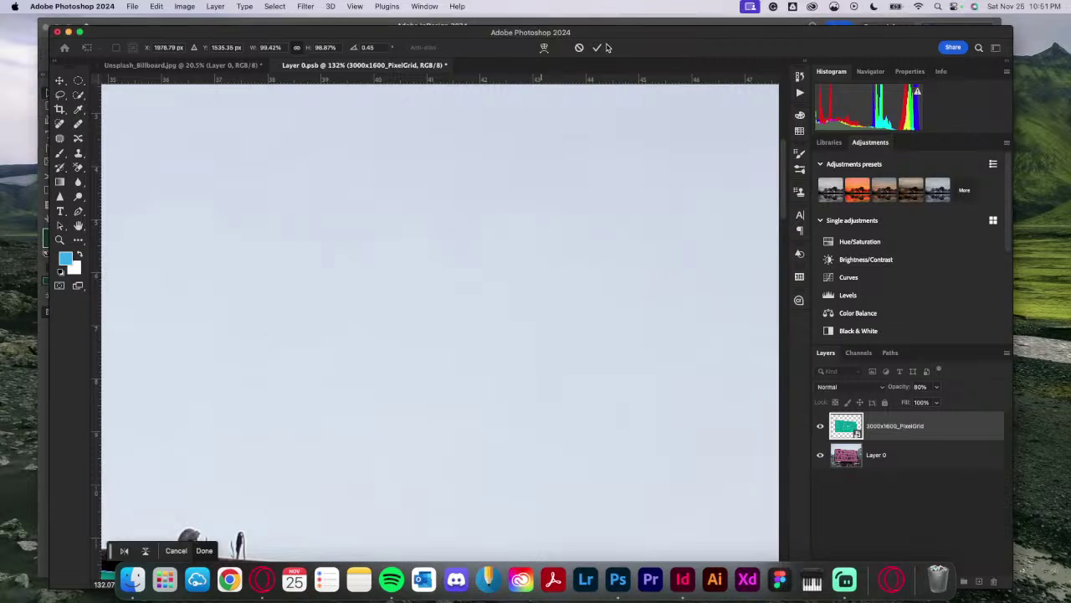
pyautogui.moveTo(615, 37); pyautogui.dragTo(608, 32)
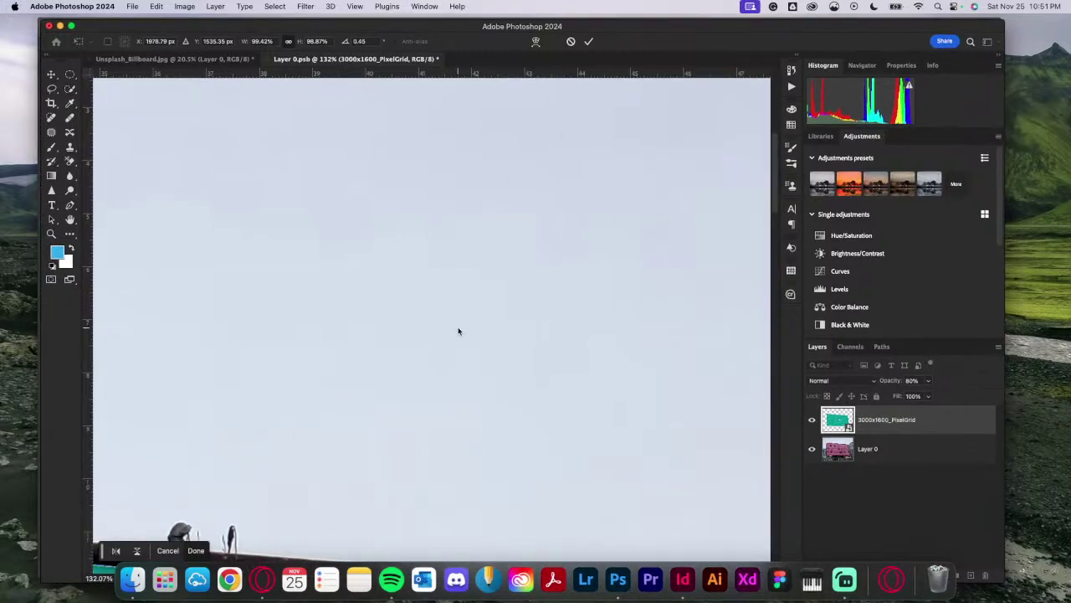
# Step: Nudge the grid's upper-right corner slightly inward to sit on the inner corner of the billboard frame
pyautogui.scroll(-5, 459, 330)
pyautogui.scroll(-4, 564, 427)
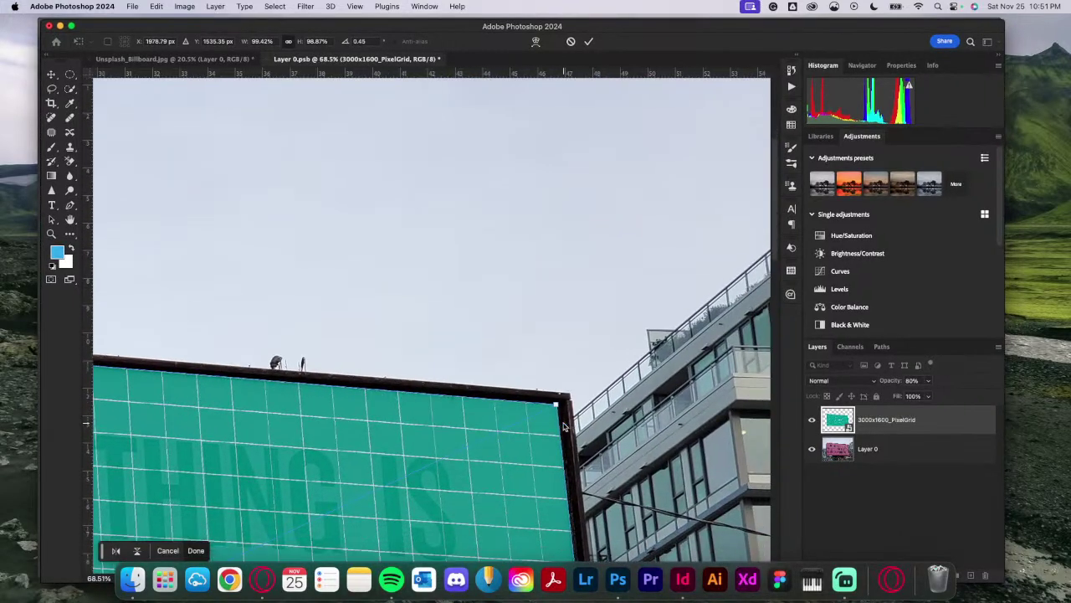
pyautogui.scroll(5, 564, 425)
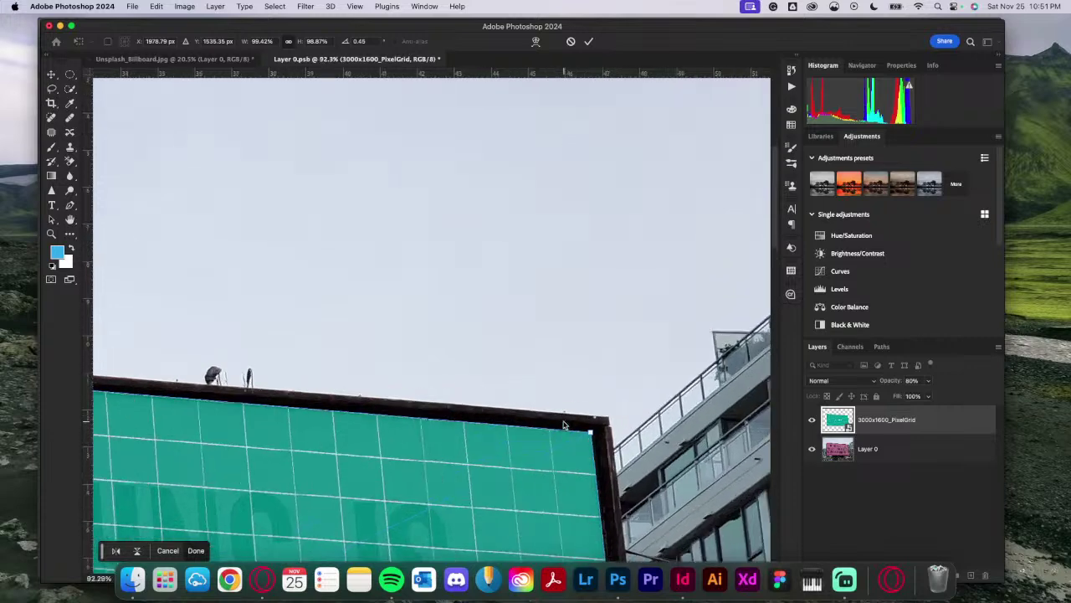
pyautogui.scroll(-3, 563, 425)
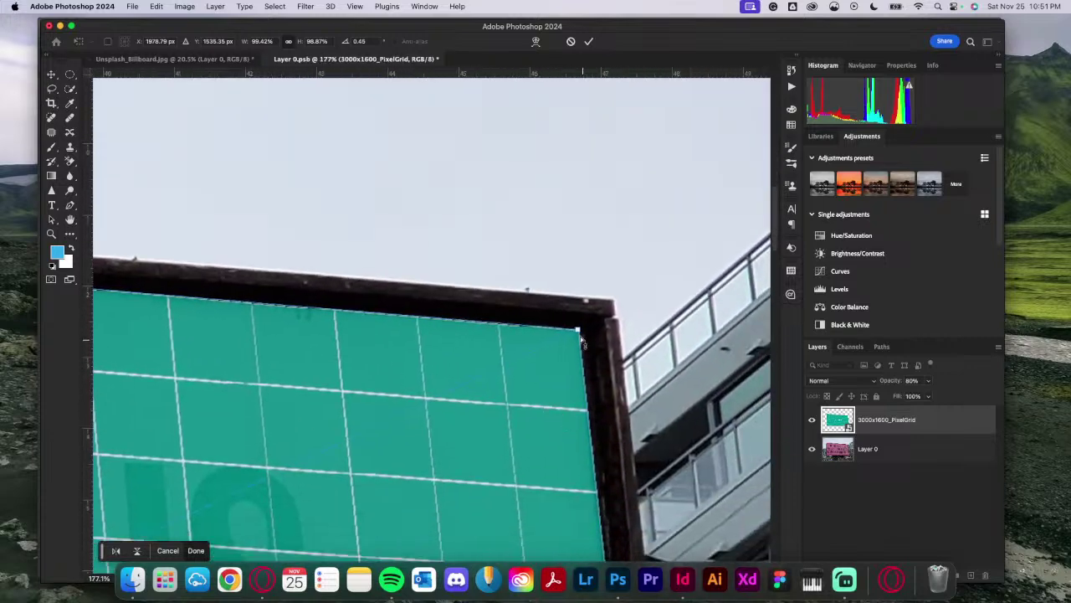
pyautogui.moveTo(578, 331); pyautogui.dragTo(575, 333)
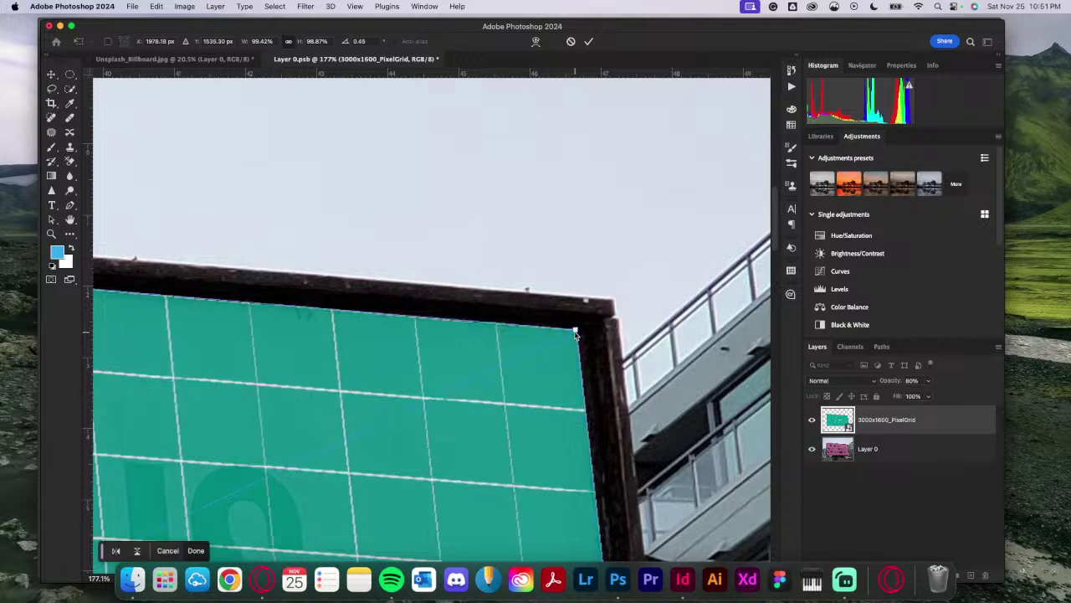
# Step: Switch the active transform to Distort and nudge the grid's upper-left corner onto the inner corner of the billboard frame
pyautogui.hscroll(-10, 685, 356)
pyautogui.scroll(-3, 685, 356)
pyautogui.hscroll(5, 684, 355)
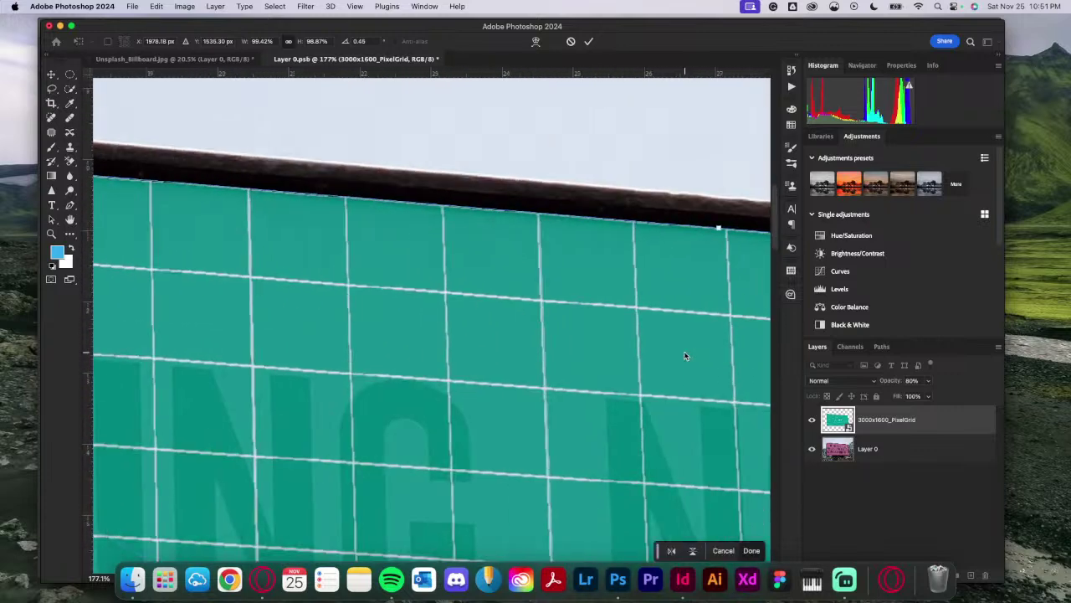
pyautogui.scroll(-2, 685, 356)
pyautogui.hscroll(-15, 685, 355)
pyautogui.scroll(3, 684, 356)
pyautogui.hscroll(3, 685, 356)
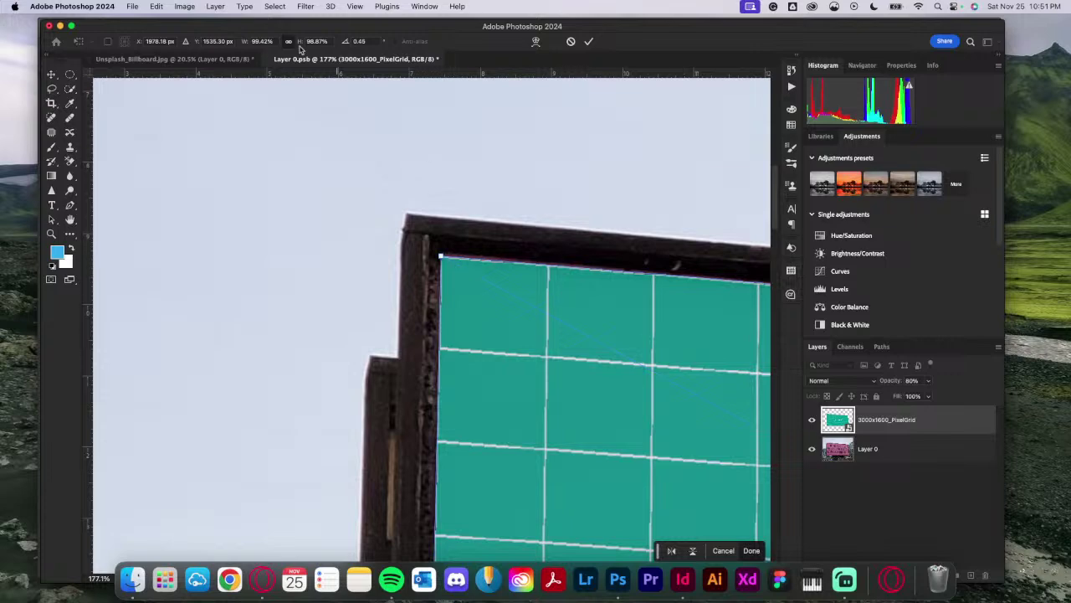
pyautogui.click(156, 7)
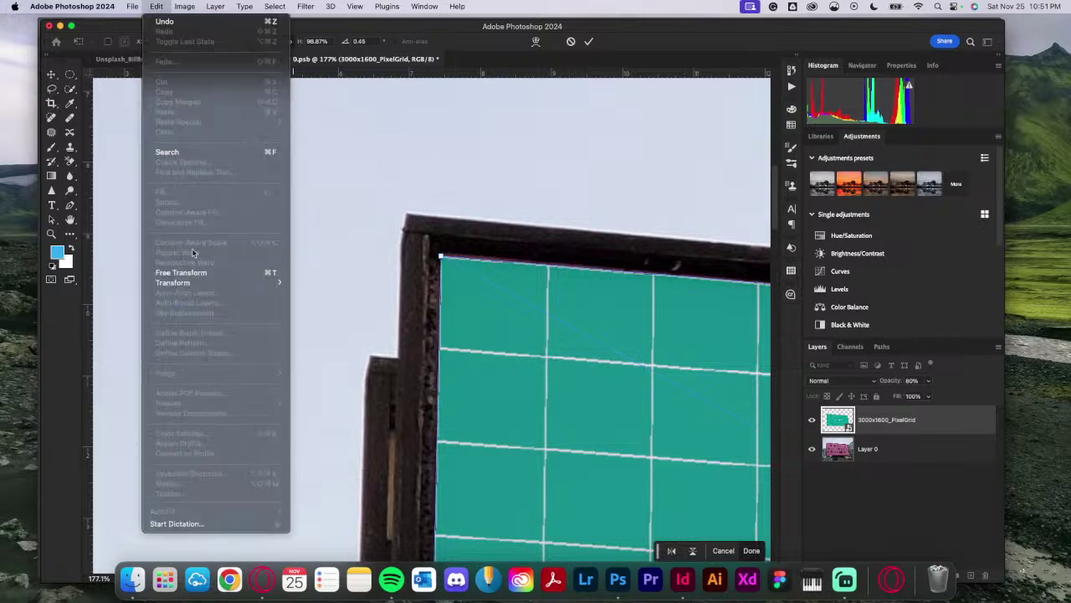
pyautogui.moveTo(193, 283)
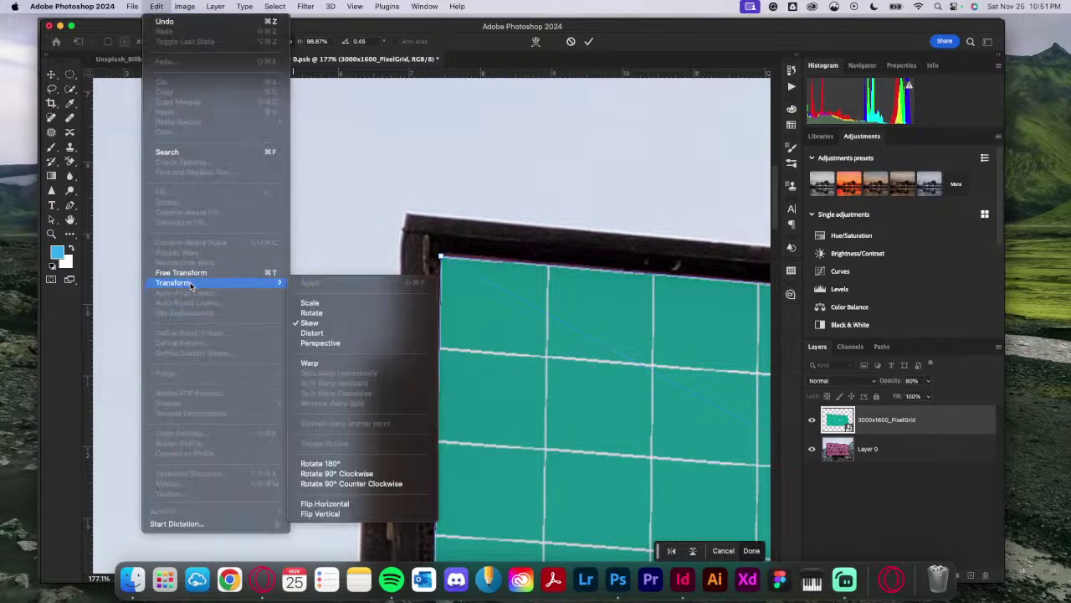
pyautogui.click(344, 334)
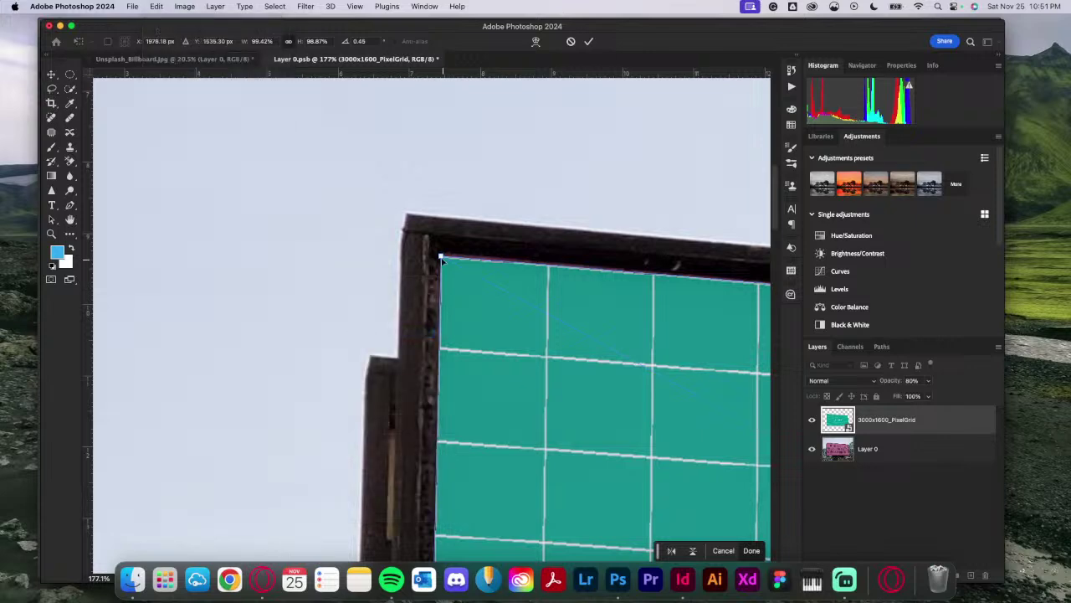
pyautogui.moveTo(440, 256); pyautogui.dragTo(441, 257)
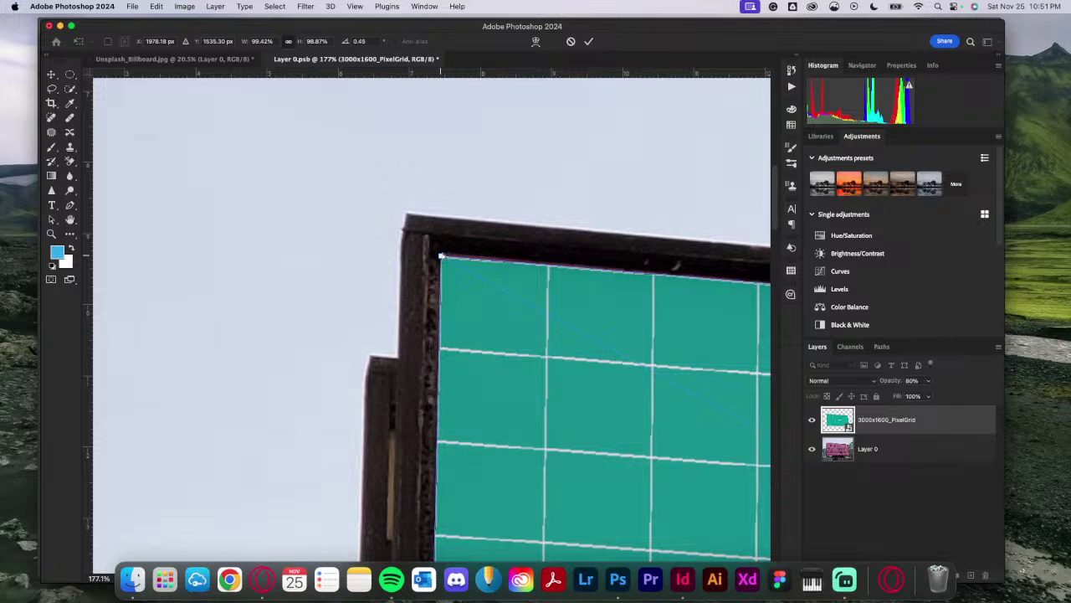
pyautogui.moveTo(441, 255); pyautogui.dragTo(442, 256)
# Step: Move the grid's lower-left corner slightly down to cover the light strip above the frame's bottom edge
pyautogui.scroll(-10, 473, 339)
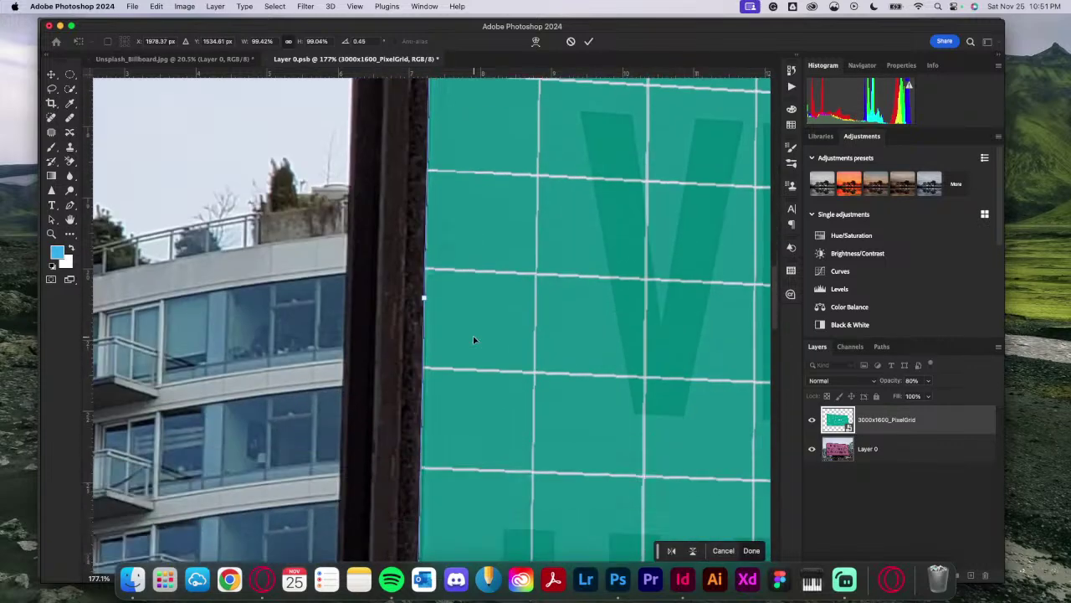
pyautogui.scroll(-10, 473, 336)
pyautogui.scroll(3, 473, 336)
pyautogui.scroll(3, 473, 335)
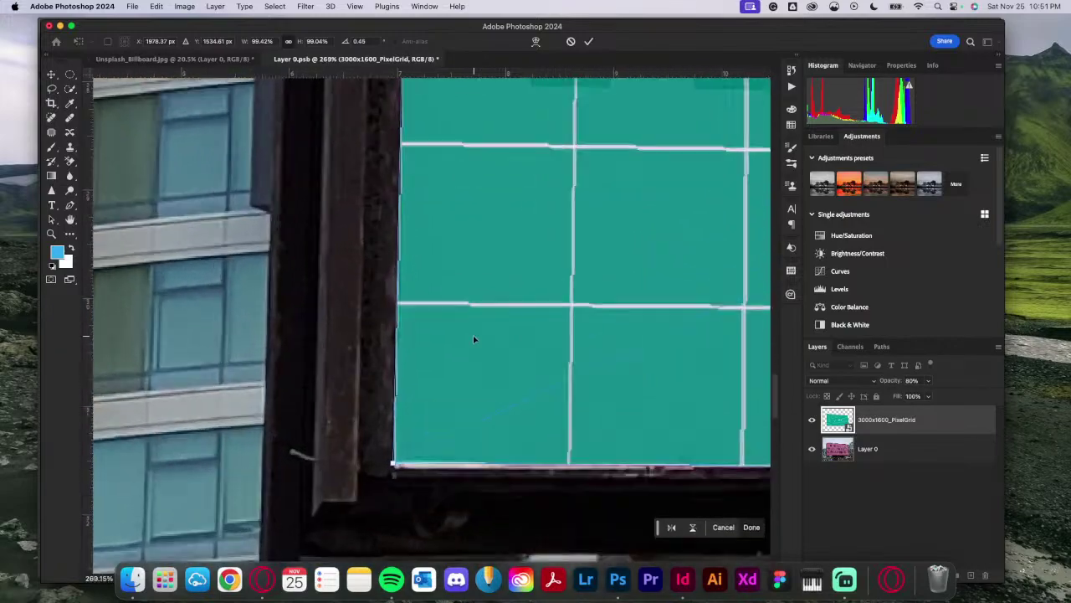
pyautogui.scroll(8, 473, 339)
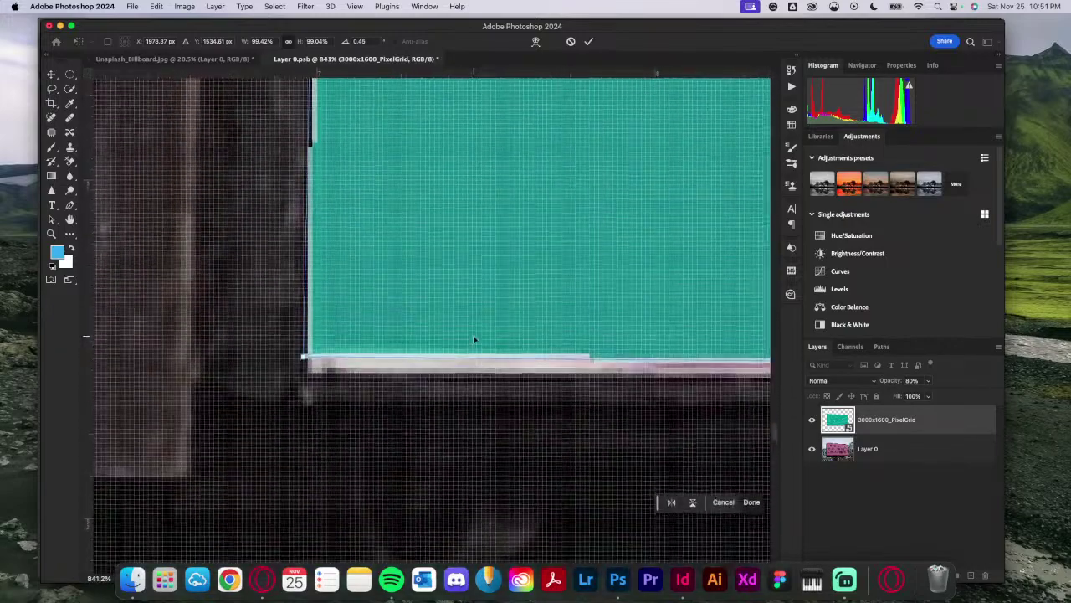
pyautogui.hscroll(1, 473, 339)
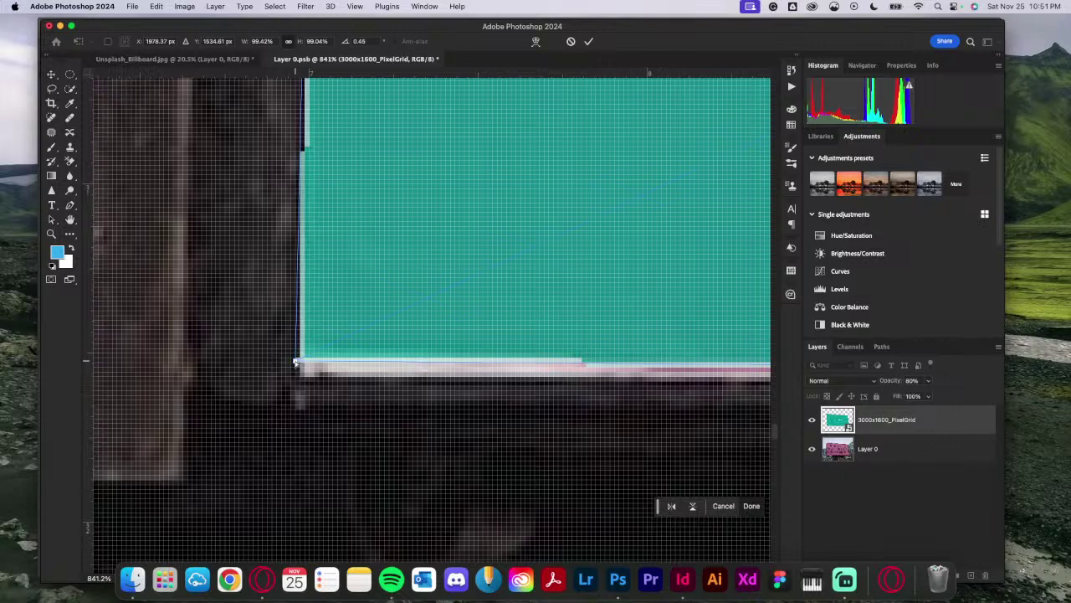
pyautogui.moveTo(295, 361); pyautogui.dragTo(297, 376)
# Step: Nudge the grid's lower-right corner slightly inward to sit on the inner corner of the billboard frame
pyautogui.scroll(-10, 334, 424)
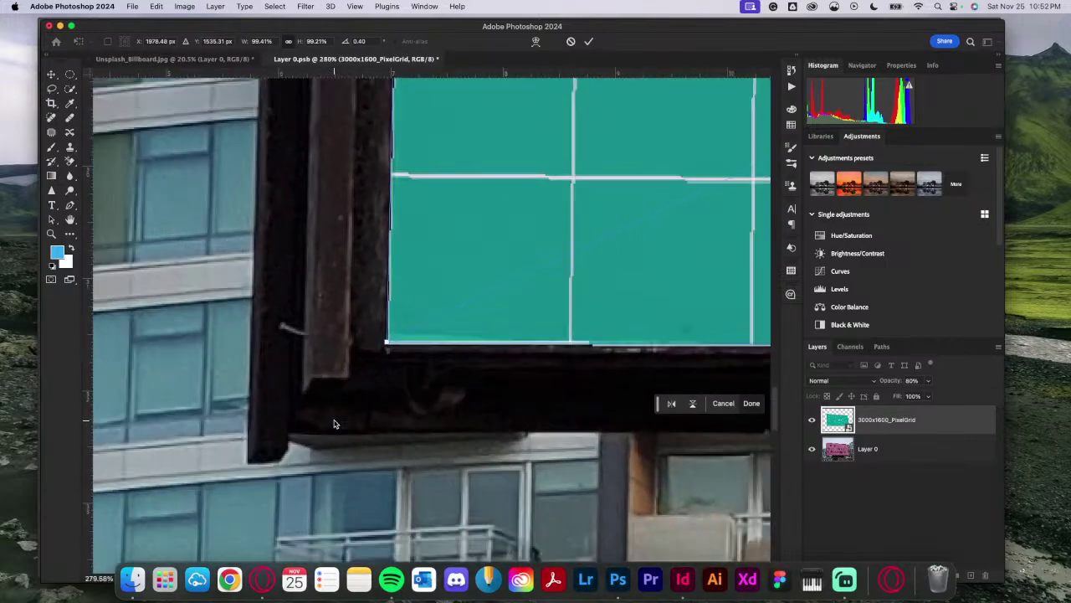
pyautogui.scroll(-5, 334, 424)
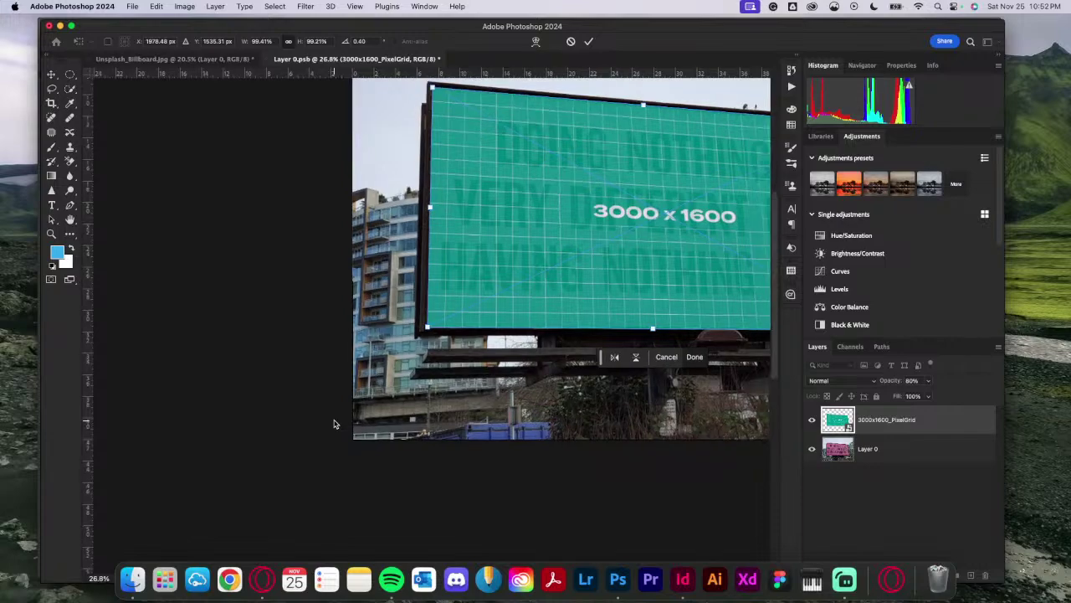
pyautogui.hscroll(10, 552, 449)
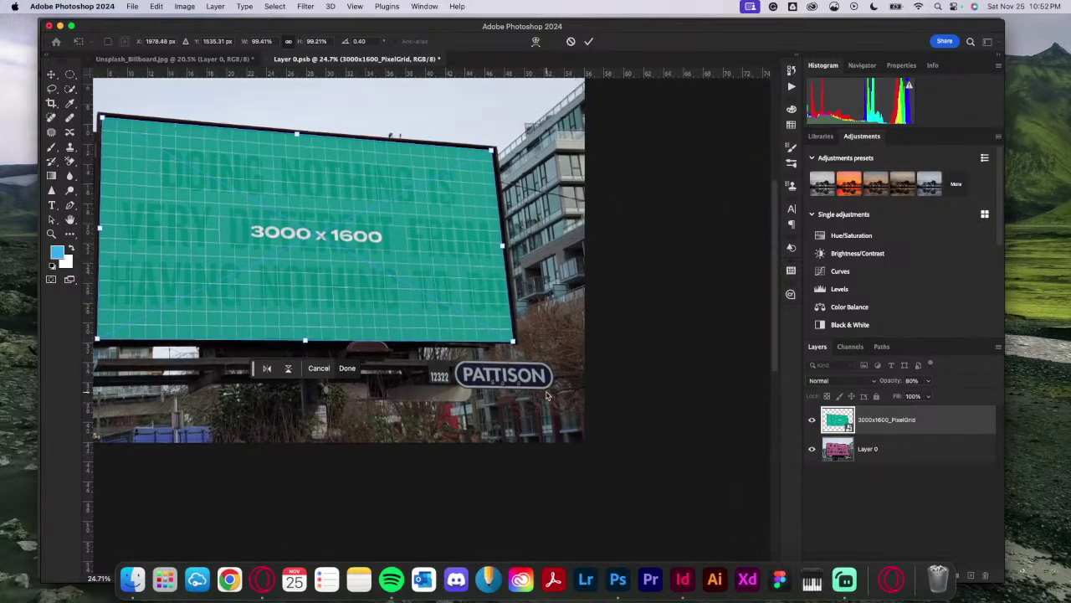
pyautogui.scroll(5, 546, 395)
pyautogui.scroll(5, 649, 464)
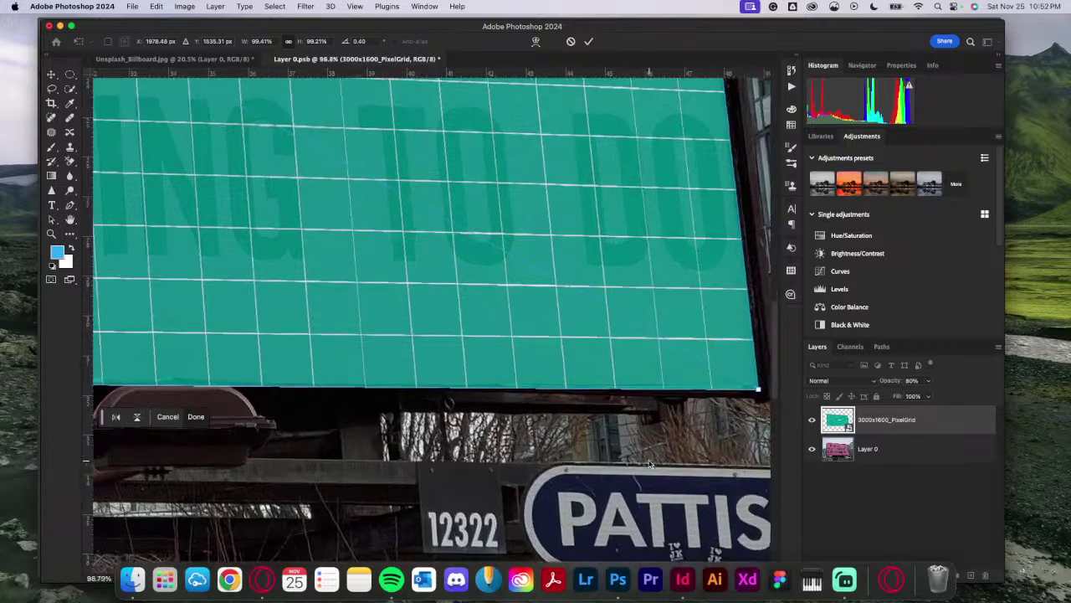
pyautogui.scroll(5, 649, 464)
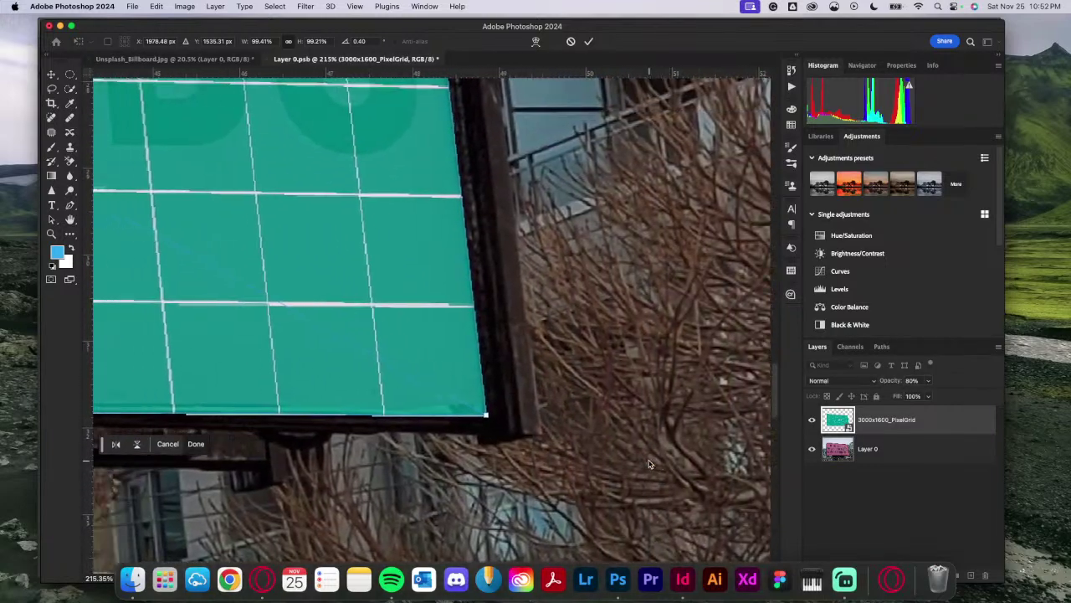
pyautogui.hscroll(5, 650, 463)
pyautogui.scroll(-1, 650, 464)
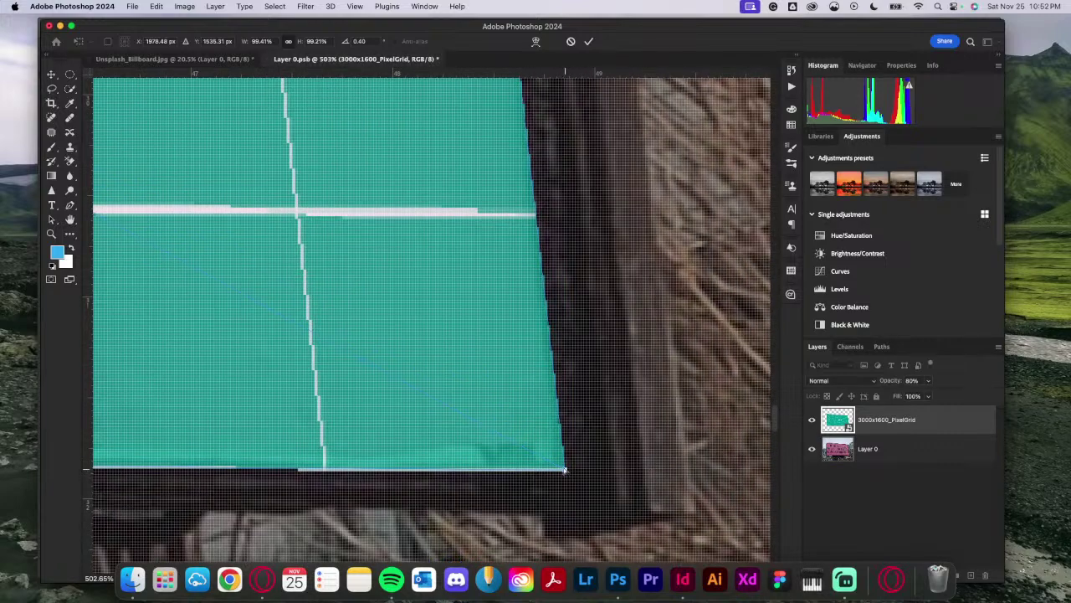
pyautogui.moveTo(565, 470)
pyautogui.mouseDown()
pyautogui.moveTo(561, 457)
pyautogui.moveTo(561, 469)
pyautogui.mouseUp()
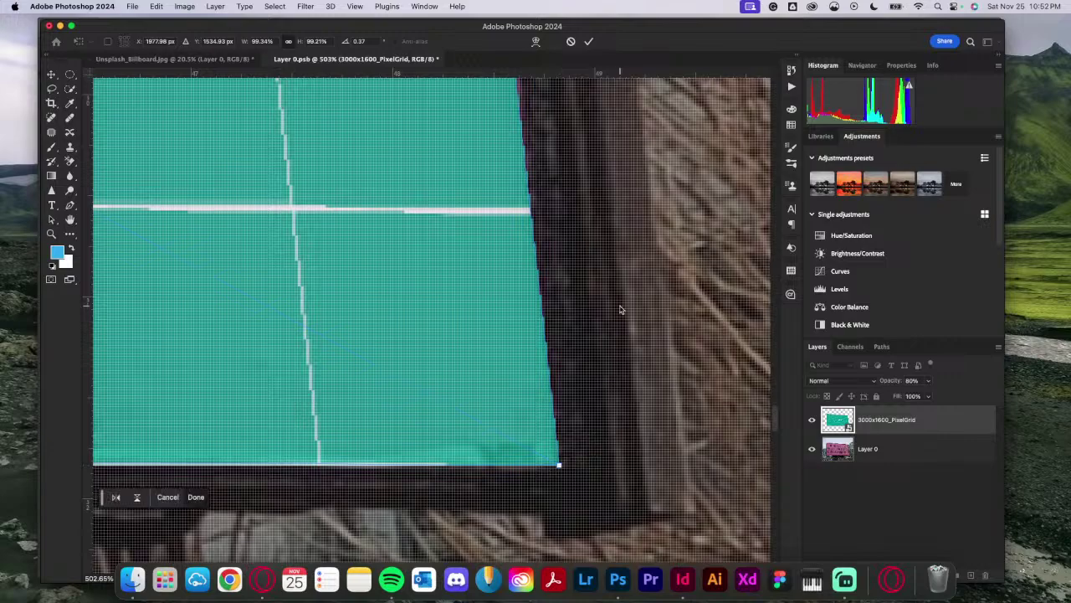
# Step: Shift the grid's upper-right corner slightly outward and down to meet the inner corner of the billboard frame
pyautogui.scroll(6, 620, 310)
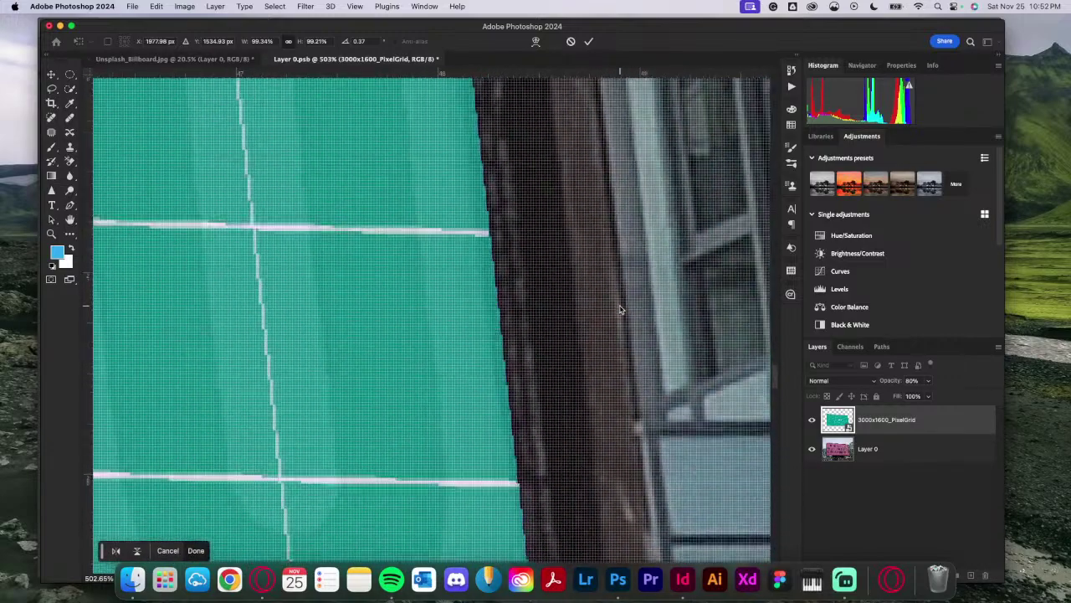
pyautogui.hscroll(-3, 620, 310)
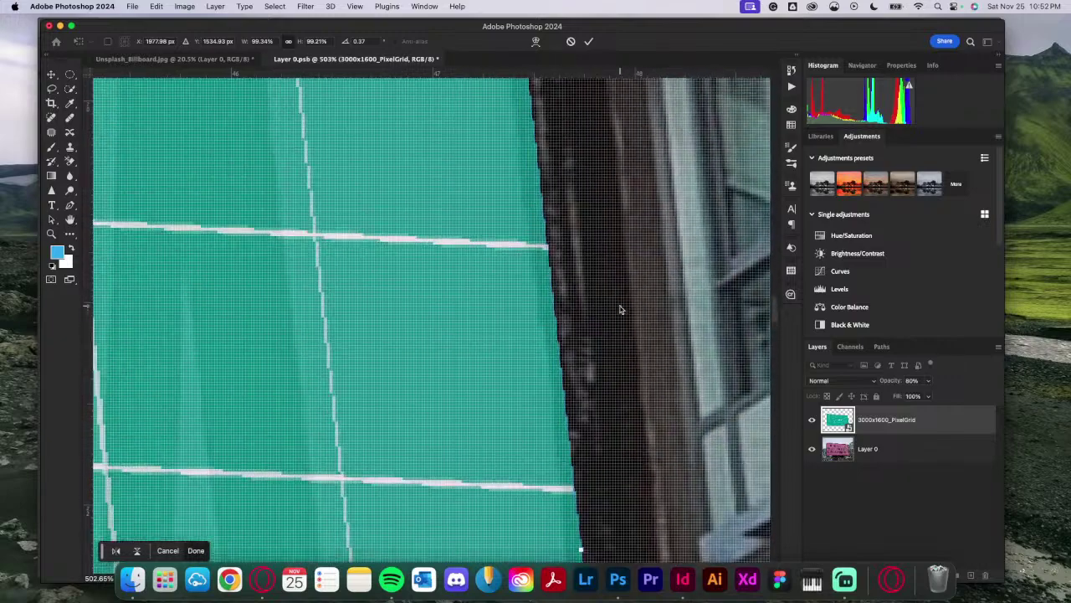
pyautogui.hscroll(-3, 620, 310)
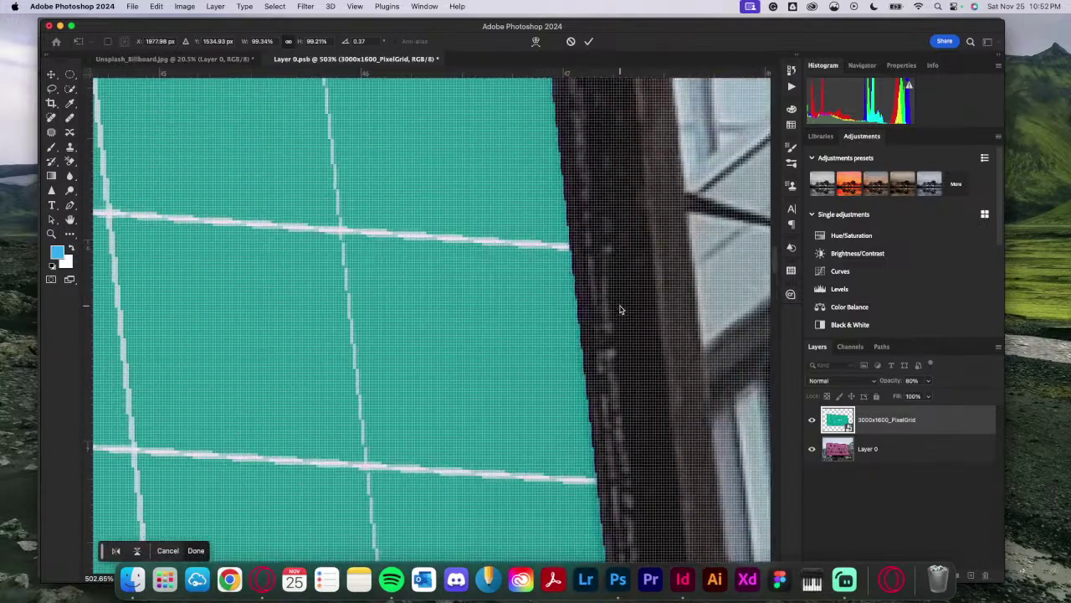
pyautogui.scroll(5, 620, 310)
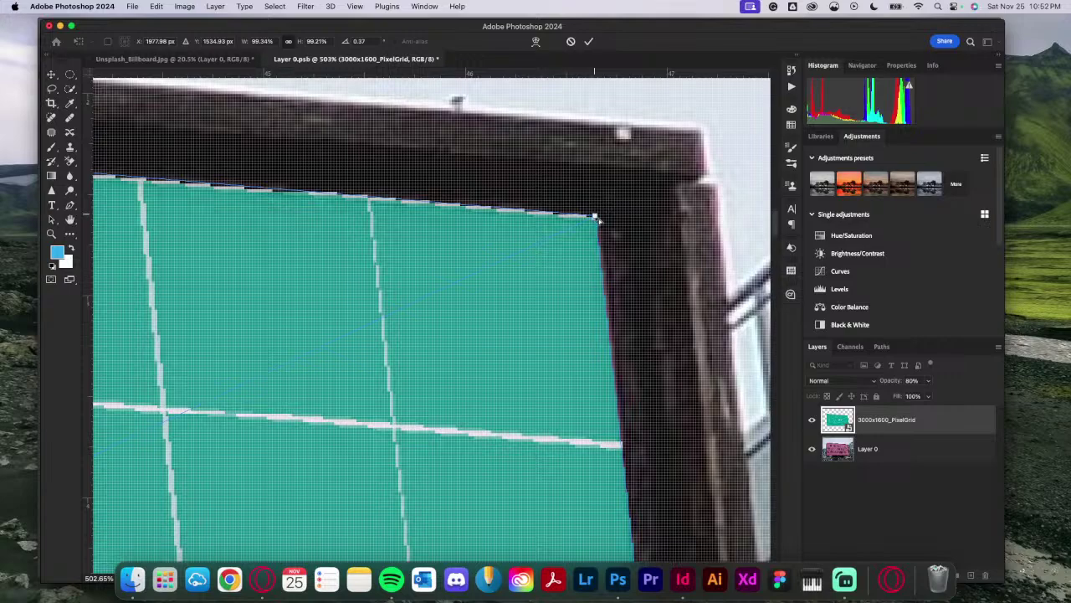
pyautogui.moveTo(595, 217); pyautogui.dragTo(599, 223)
# Step: Try to pull the middle of the grid's right edge slightly inward, away from the billboard frame
pyautogui.scroll(-3, 645, 358)
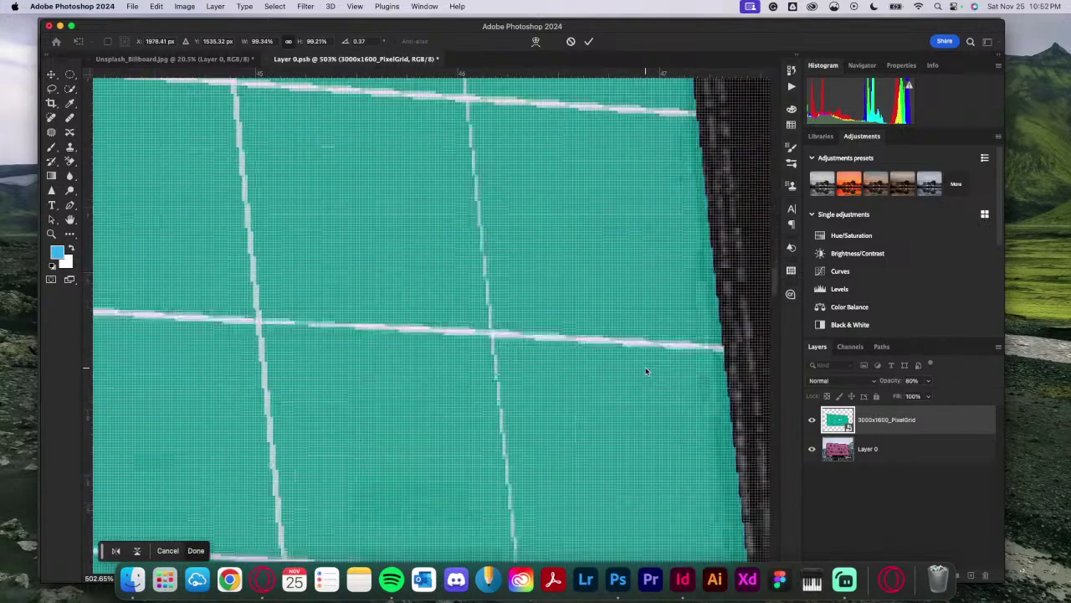
pyautogui.hscroll(5, 644, 360)
pyautogui.scroll(3, 647, 371)
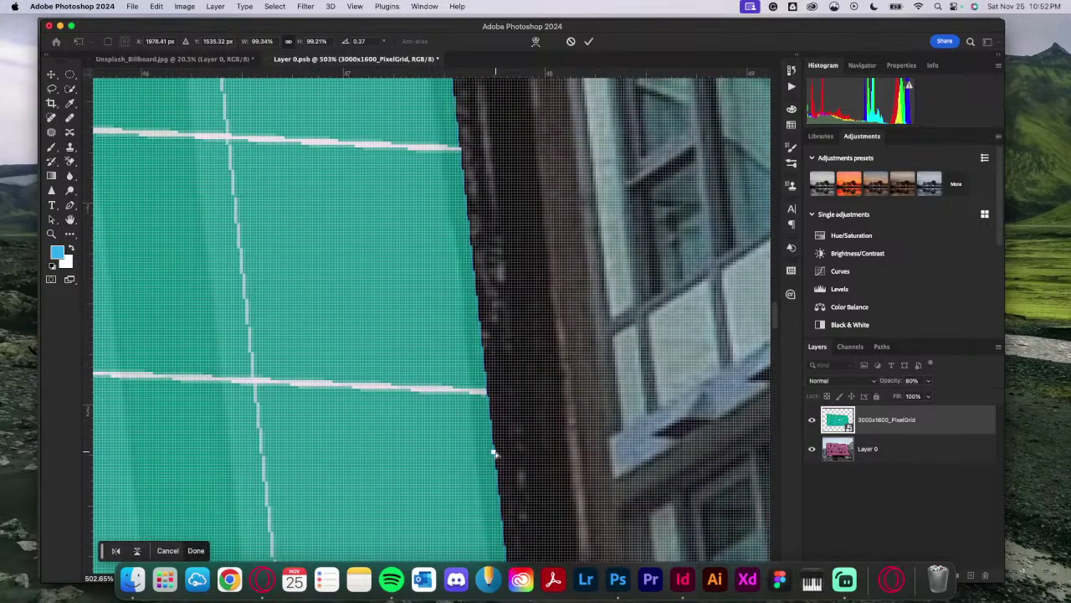
pyautogui.moveTo(492, 453); pyautogui.dragTo(482, 456)
# Step: Move the grid's right edge back outward to cover the uncovered strip along the frame's inner edge
pyautogui.scroll(5, 498, 364)
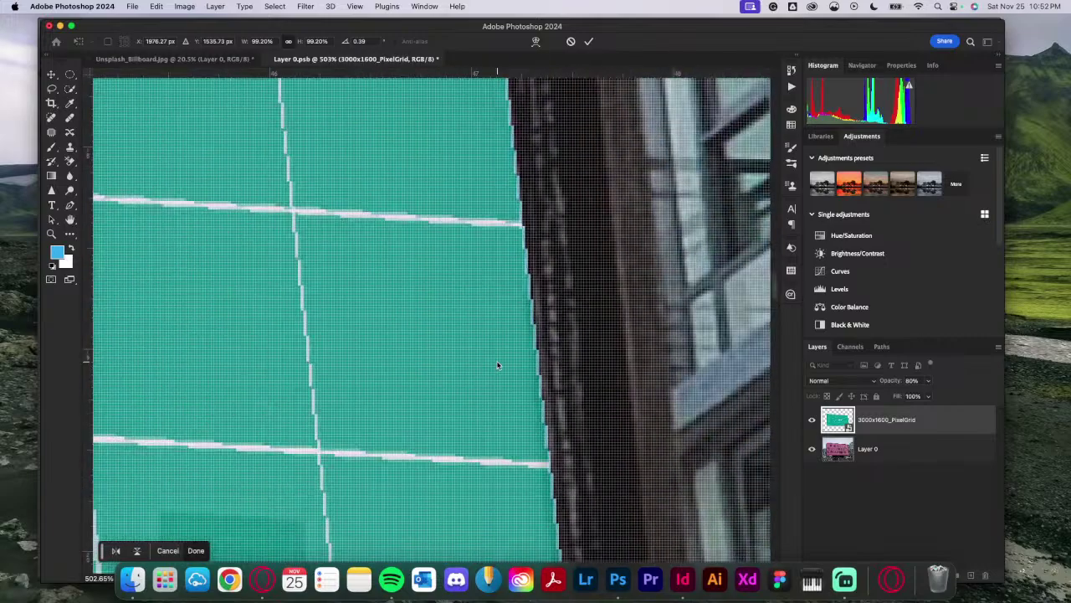
pyautogui.scroll(4, 497, 364)
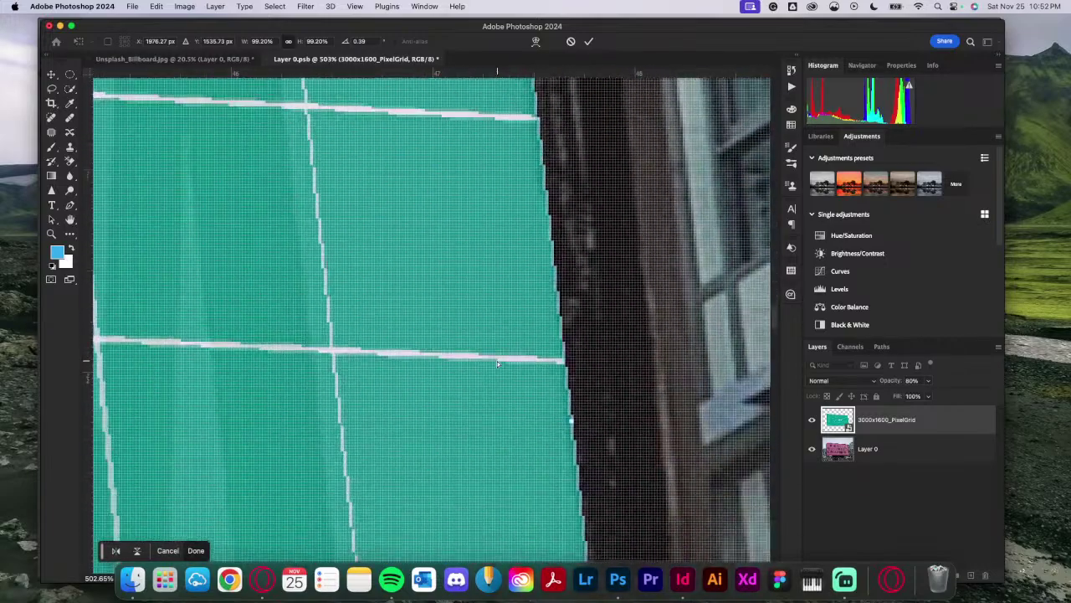
pyautogui.scroll(-12, 497, 364)
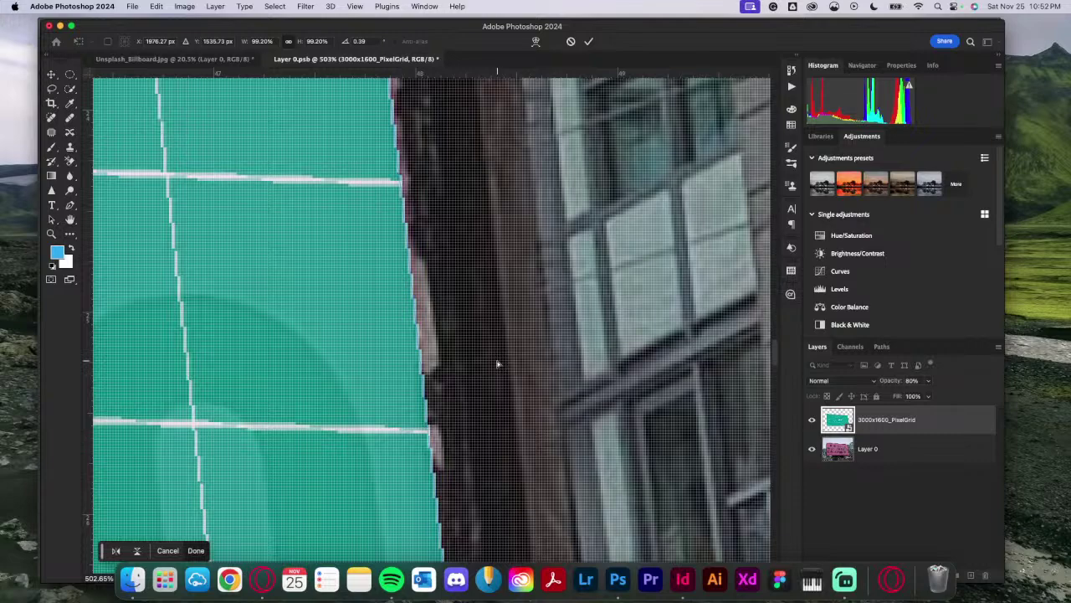
pyautogui.scroll(-5, 497, 364)
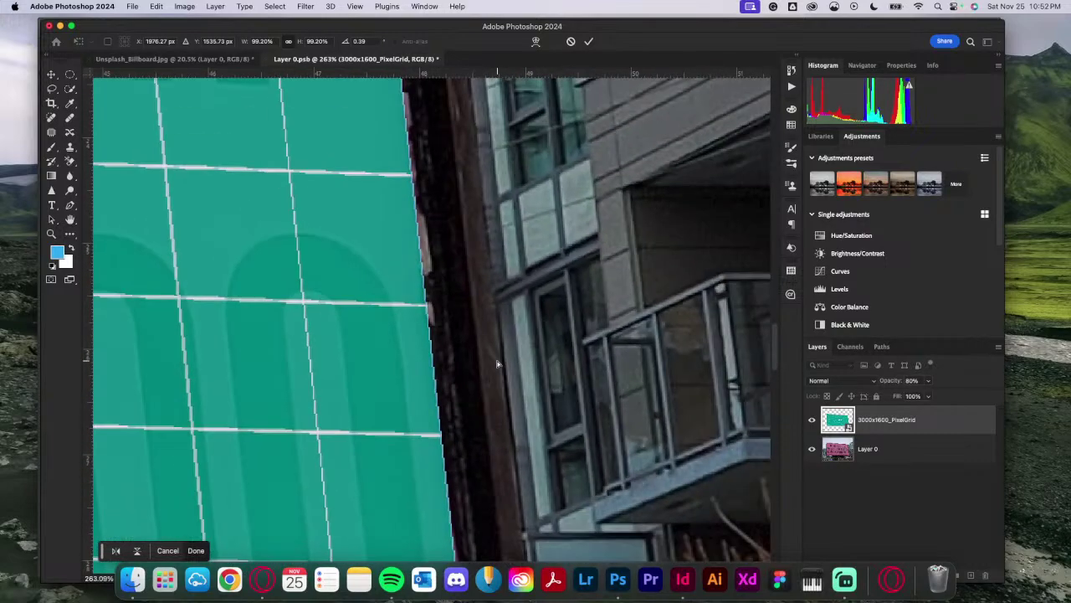
pyautogui.scroll(3, 497, 364)
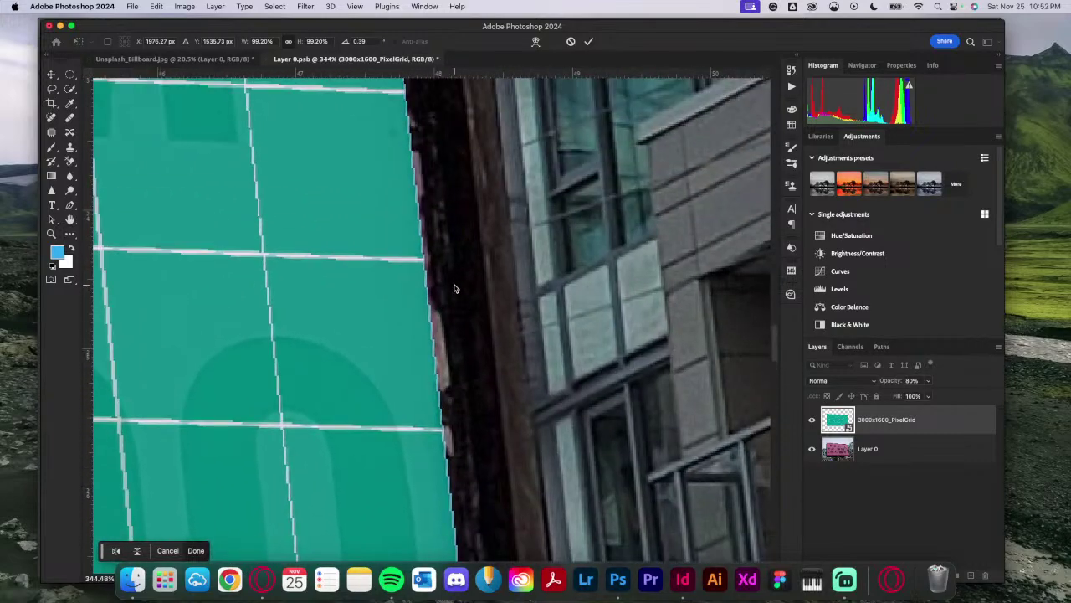
pyautogui.scroll(-18, 448, 366)
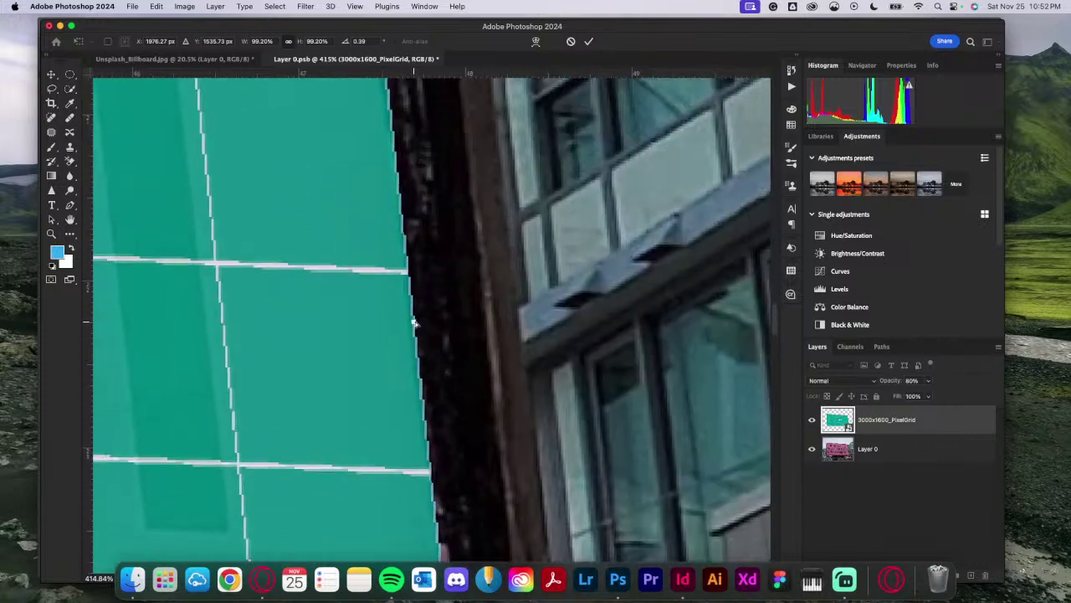
pyautogui.moveTo(414, 323); pyautogui.dragTo(424, 326)
# Step: Hide and reshow the 3000x1600_PixelGrid layer, and examine how its right edge fits the billboard photo underneath
pyautogui.scroll(-5, 424, 326)
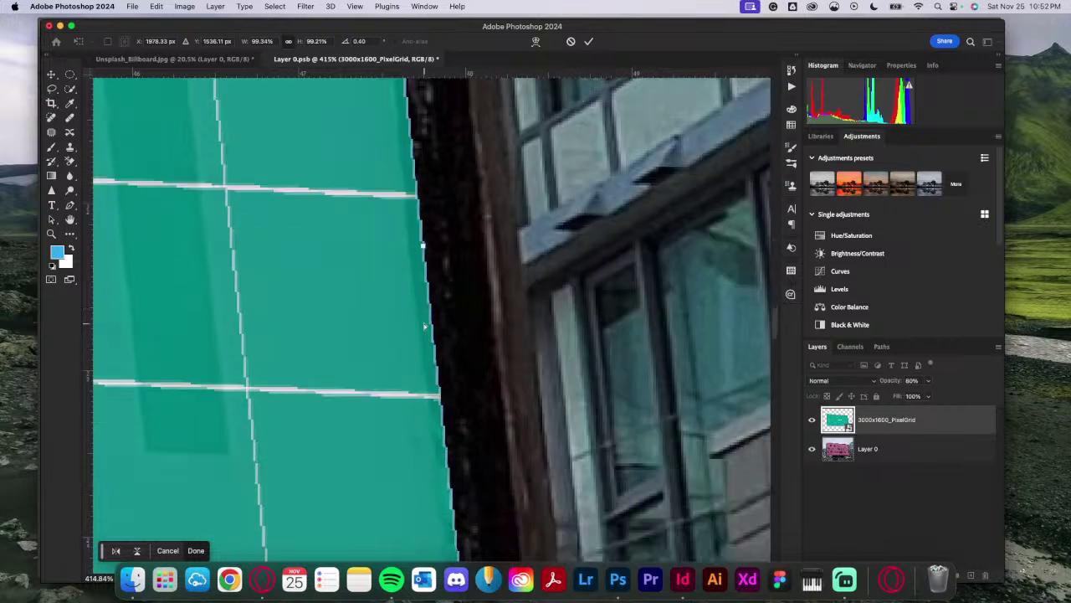
pyautogui.scroll(3, 424, 327)
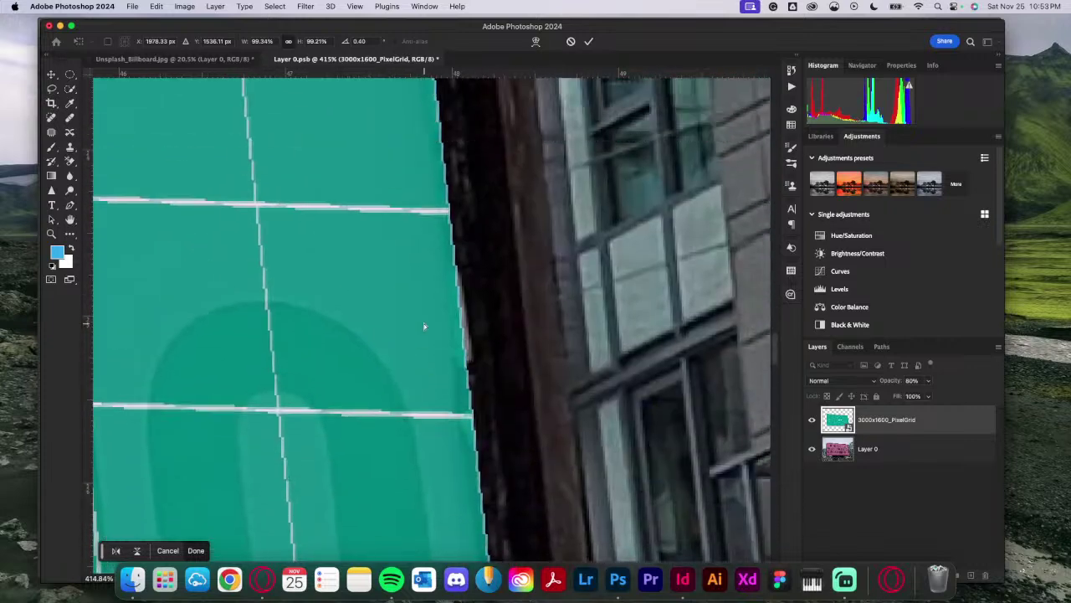
pyautogui.click(811, 420)
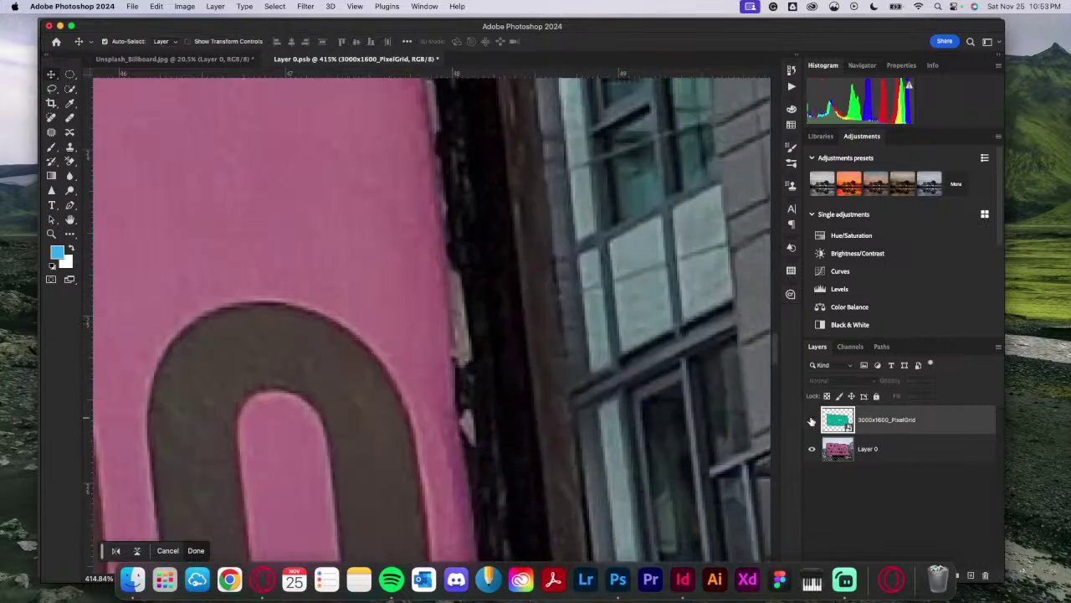
pyautogui.click(811, 421)
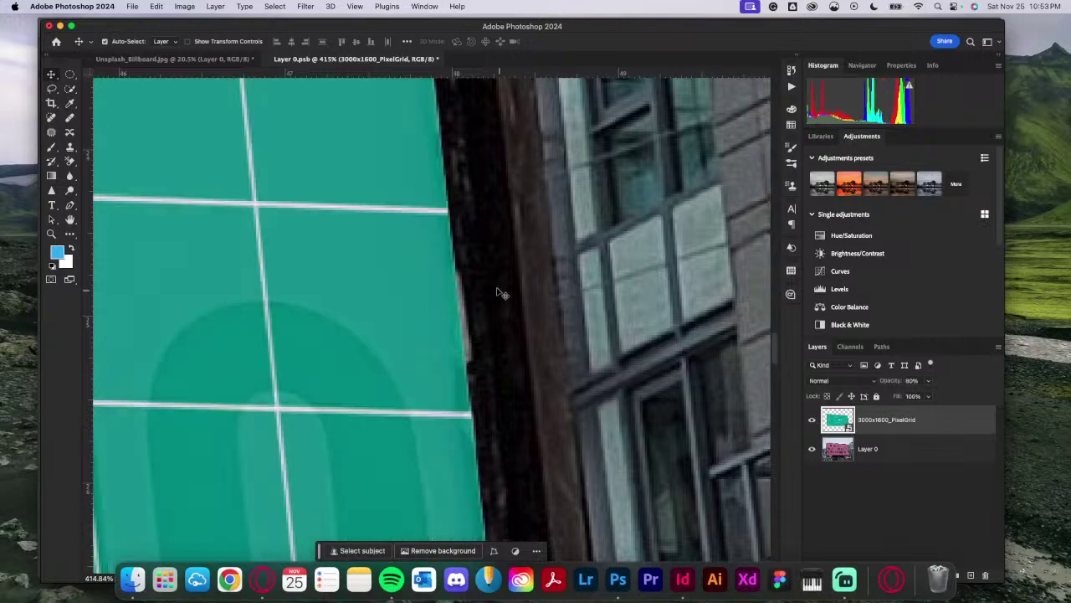
pyautogui.scroll(2, 501, 292)
pyautogui.scroll(-2, 501, 292)
pyautogui.scroll(-2, 502, 292)
pyautogui.scroll(2, 502, 292)
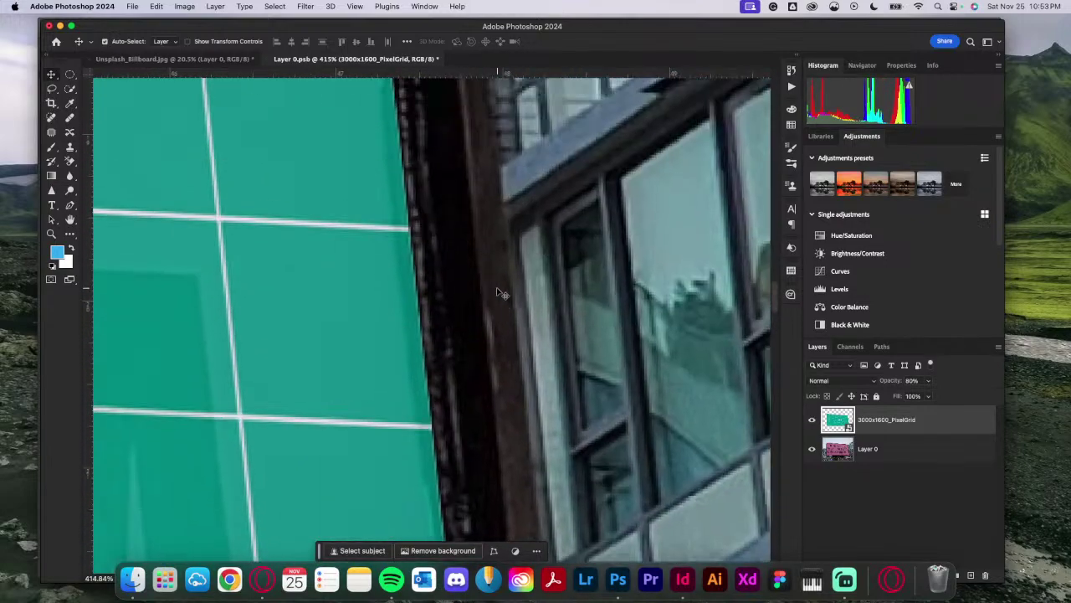
pyautogui.scroll(-4, 502, 292)
pyautogui.hscroll(-2, 501, 292)
pyautogui.scroll(-5, 501, 292)
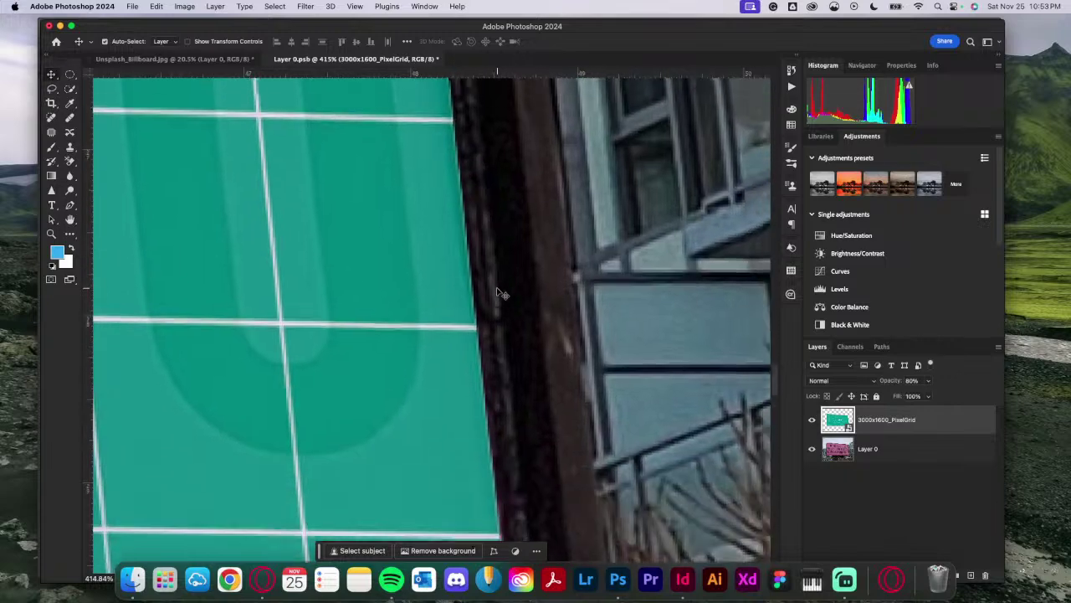
# Step: Distort the 3000x1600_PixelGrid layer by pulling the middle of its right edge slightly inward from the billboard frame
pyautogui.click(157, 7)
pyautogui.moveTo(212, 285)
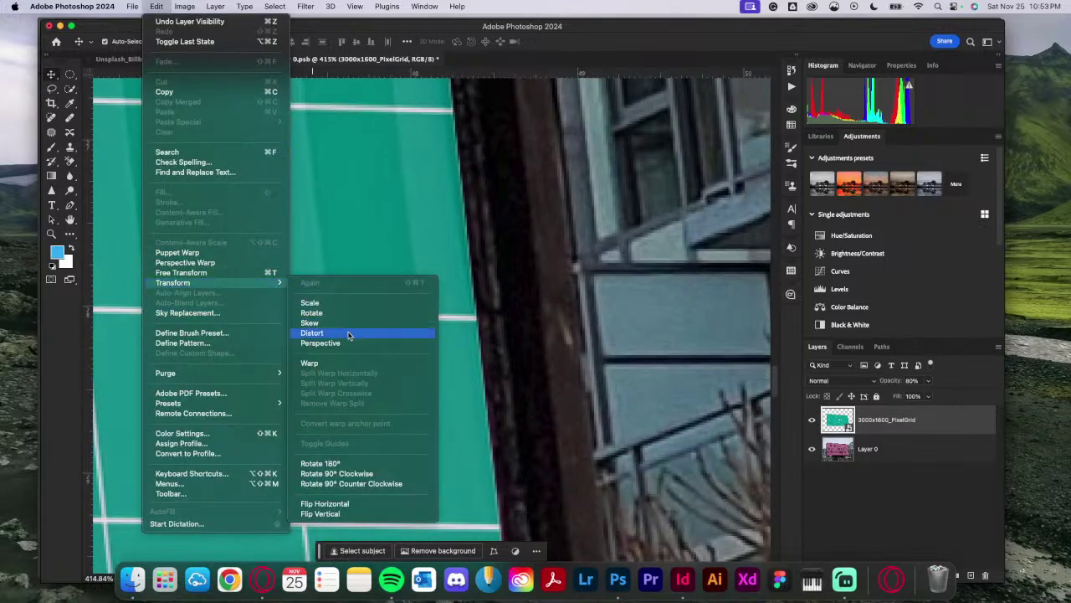
pyautogui.click(343, 333)
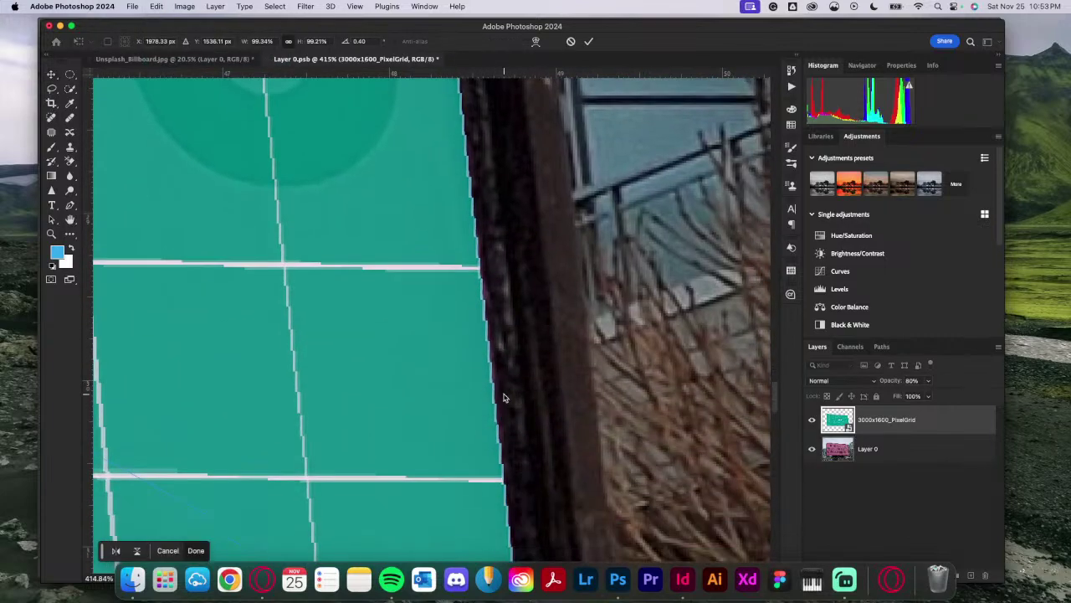
pyautogui.scroll(-5, 503, 397)
pyautogui.scroll(3, 503, 398)
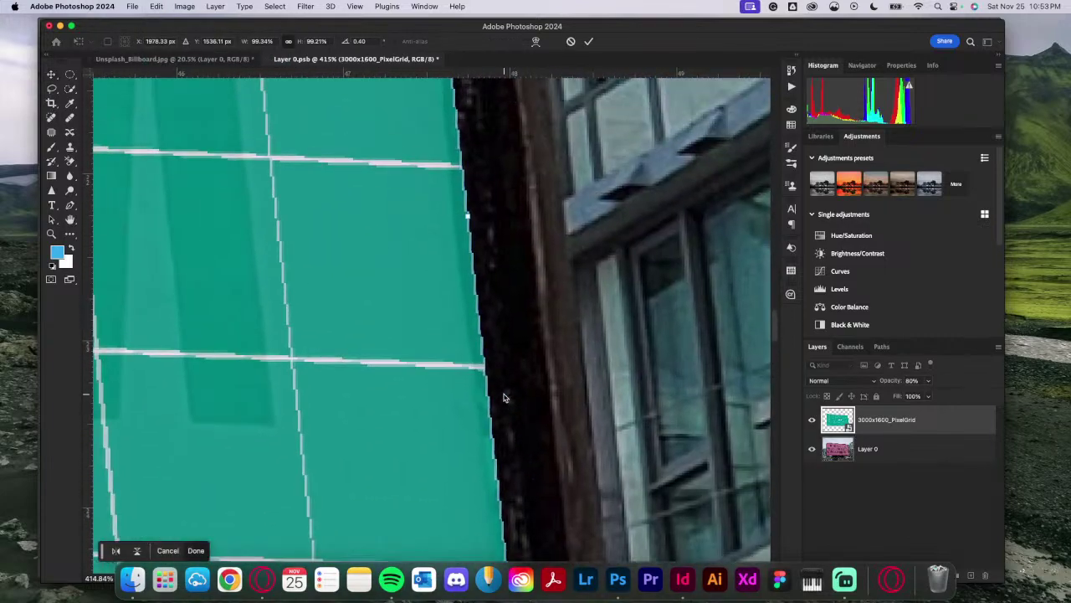
pyautogui.scroll(-2, 503, 397)
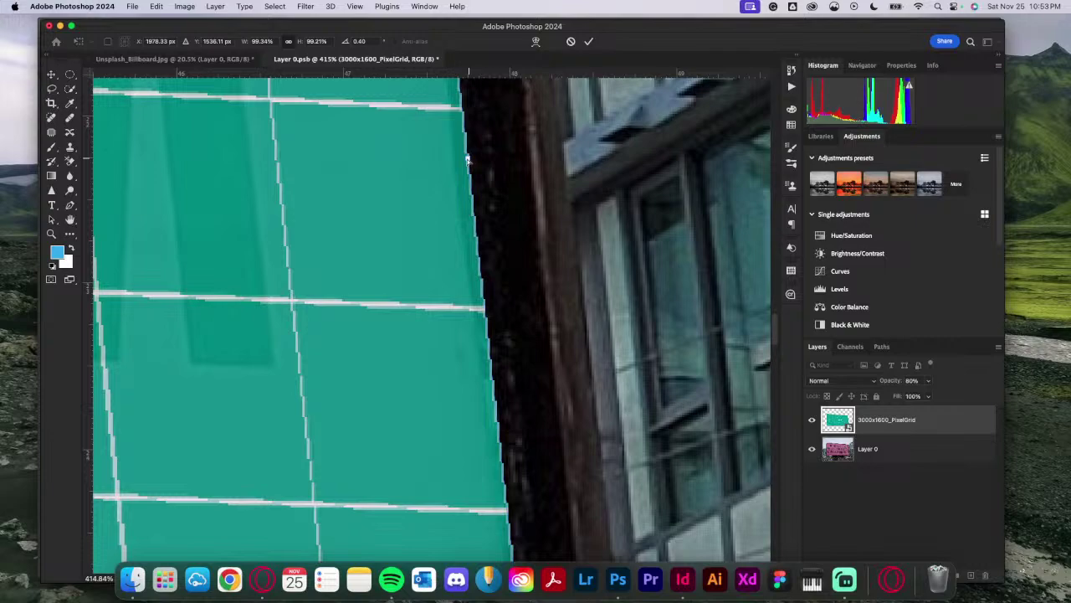
pyautogui.moveTo(469, 159); pyautogui.dragTo(476, 189)
pyautogui.scroll(-15, 537, 321)
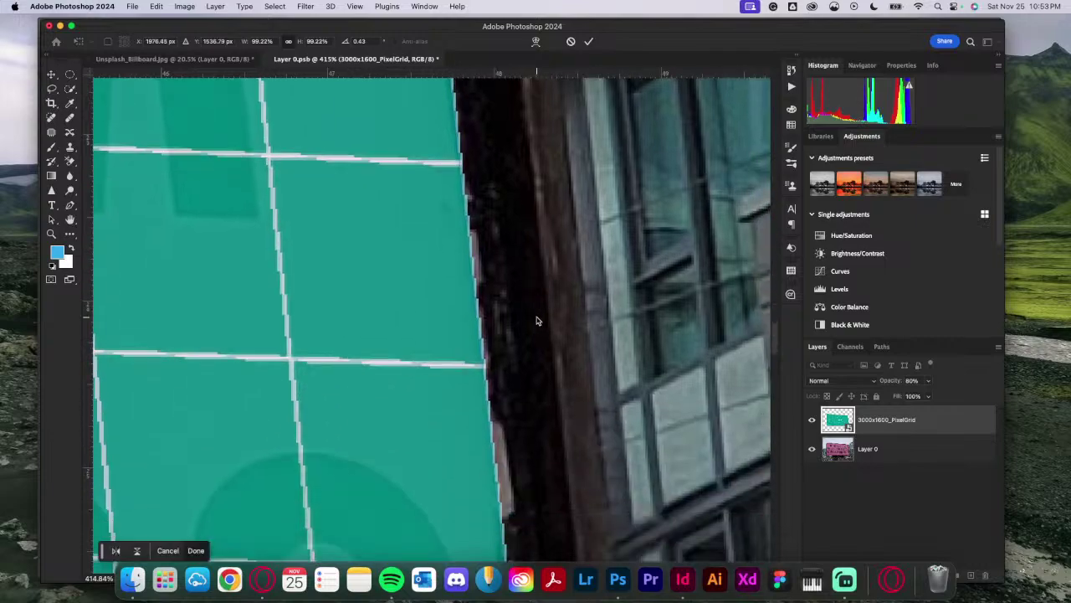
pyautogui.scroll(-8, 537, 321)
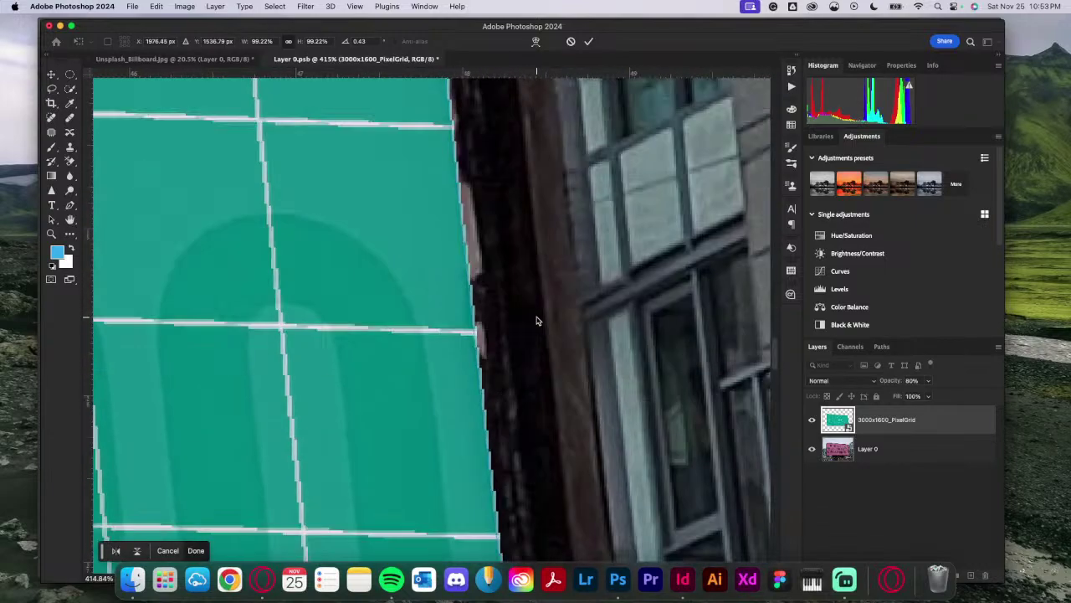
pyautogui.scroll(5, 537, 321)
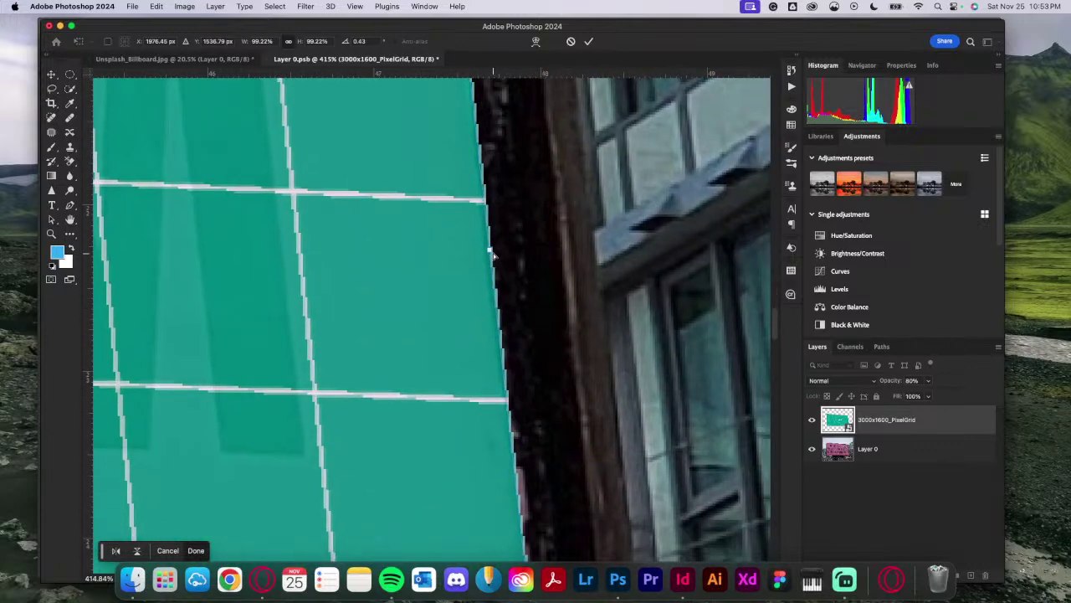
pyautogui.moveTo(489, 251); pyautogui.dragTo(487, 248)
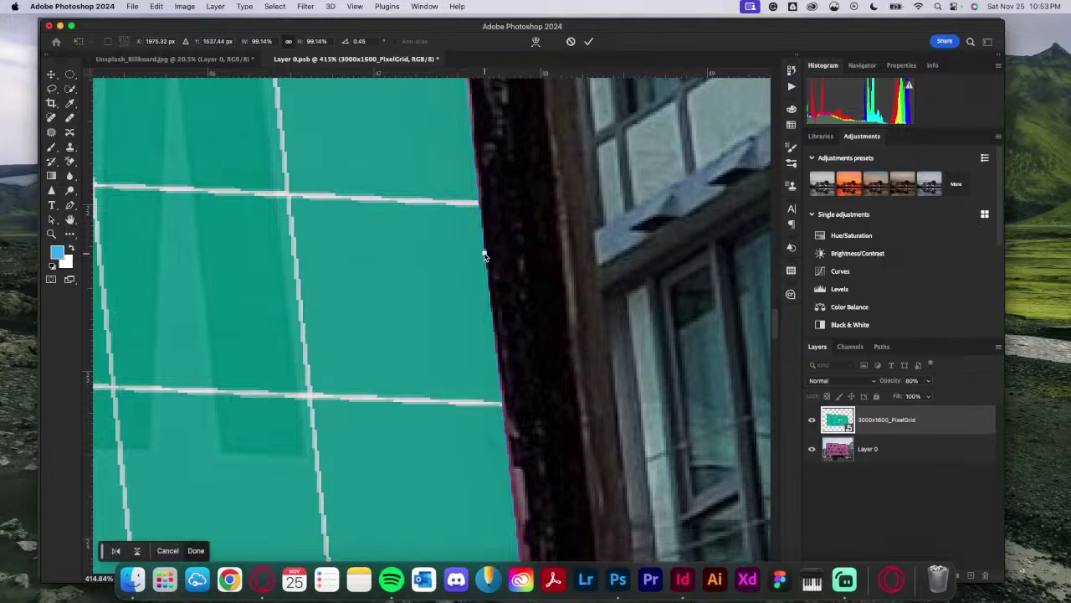
# Step: Shift the grid's lower-right corner slightly outward and up to meet the inner corner of the billboard frame
pyautogui.scroll(5, 570, 477)
pyautogui.scroll(-10, 570, 477)
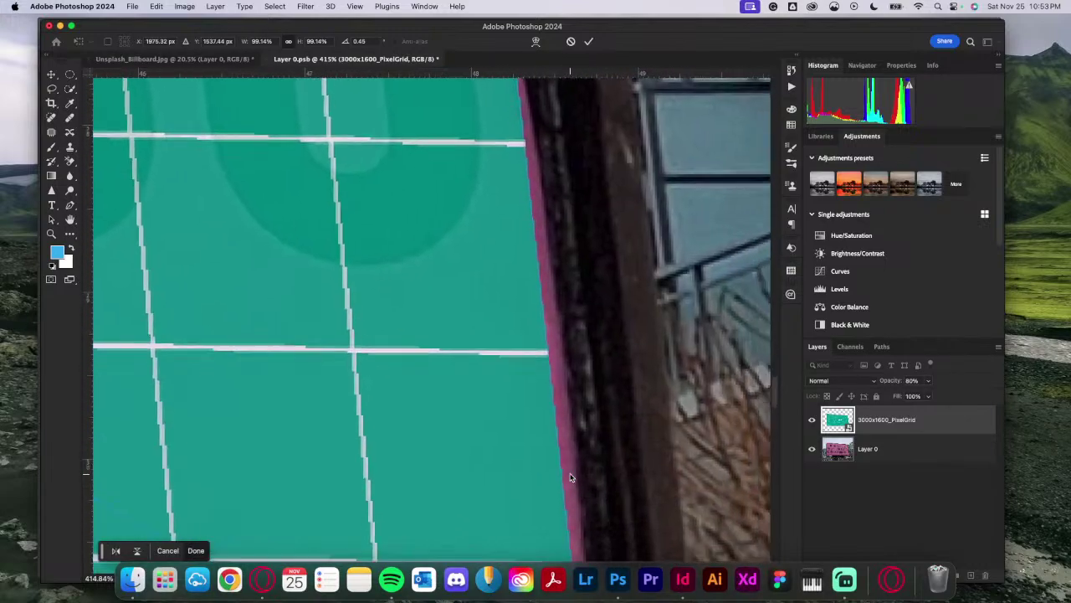
pyautogui.scroll(-10, 570, 477)
pyautogui.scroll(4, 548, 429)
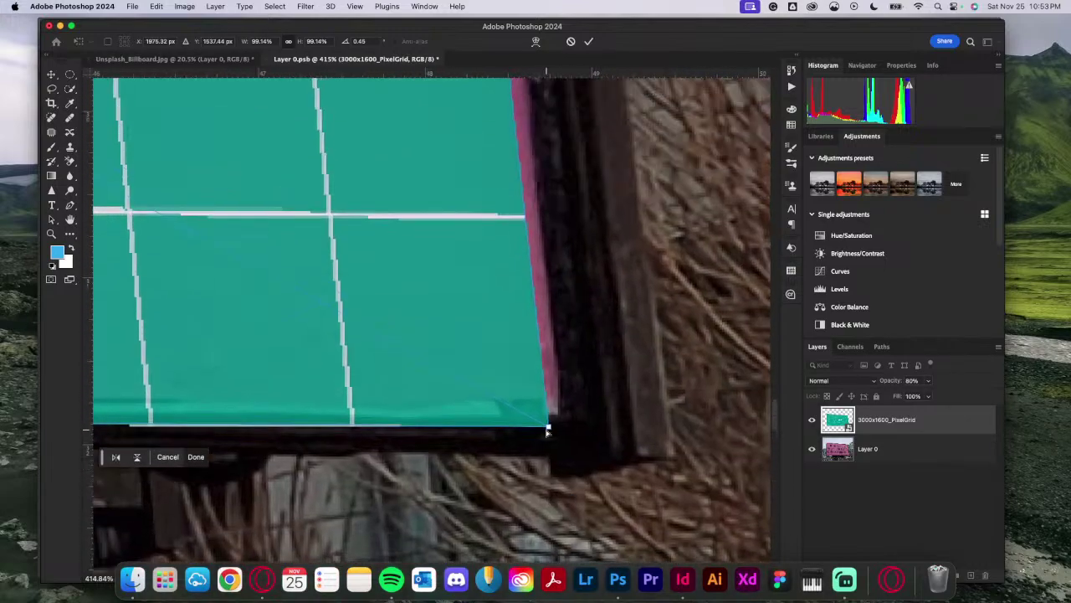
pyautogui.moveTo(548, 428)
pyautogui.mouseDown()
pyautogui.moveTo(566, 411)
pyautogui.moveTo(557, 415)
pyautogui.mouseUp()
# Step: Move the grid's upper-right corner slightly outward and up to cover the uncovered strips along the frame
pyautogui.scroll(5, 567, 339)
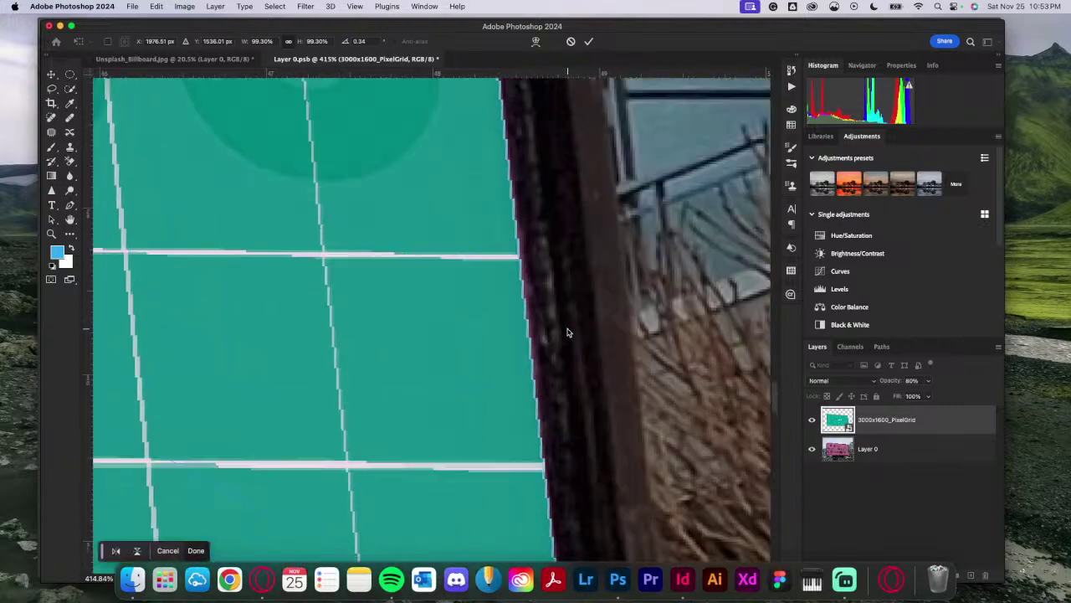
pyautogui.scroll(5, 566, 332)
pyautogui.hscroll(3, 567, 333)
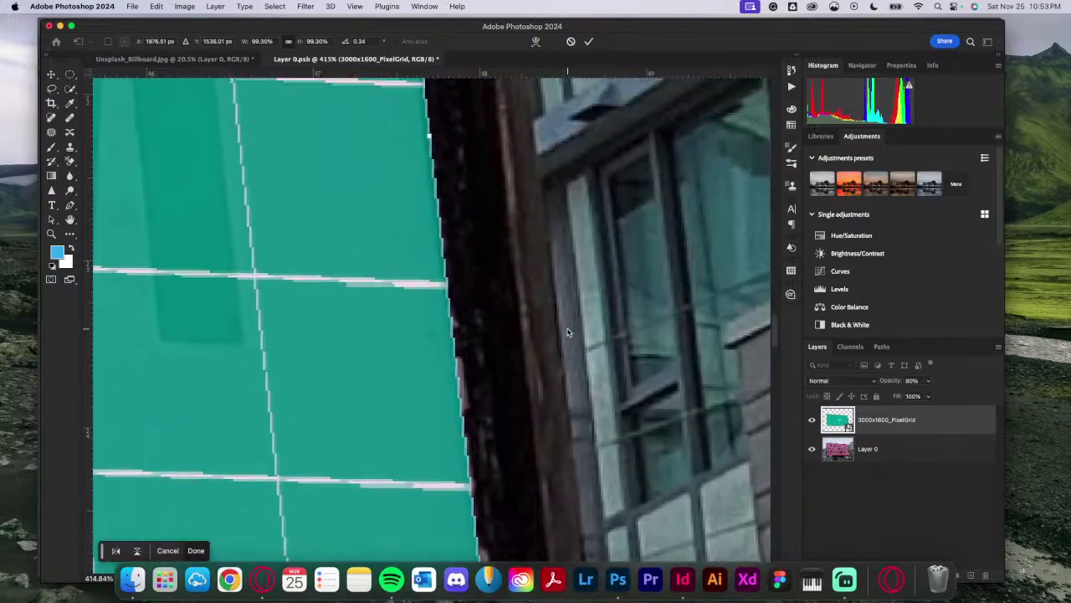
pyautogui.hscroll(-3, 567, 332)
pyautogui.scroll(8, 566, 332)
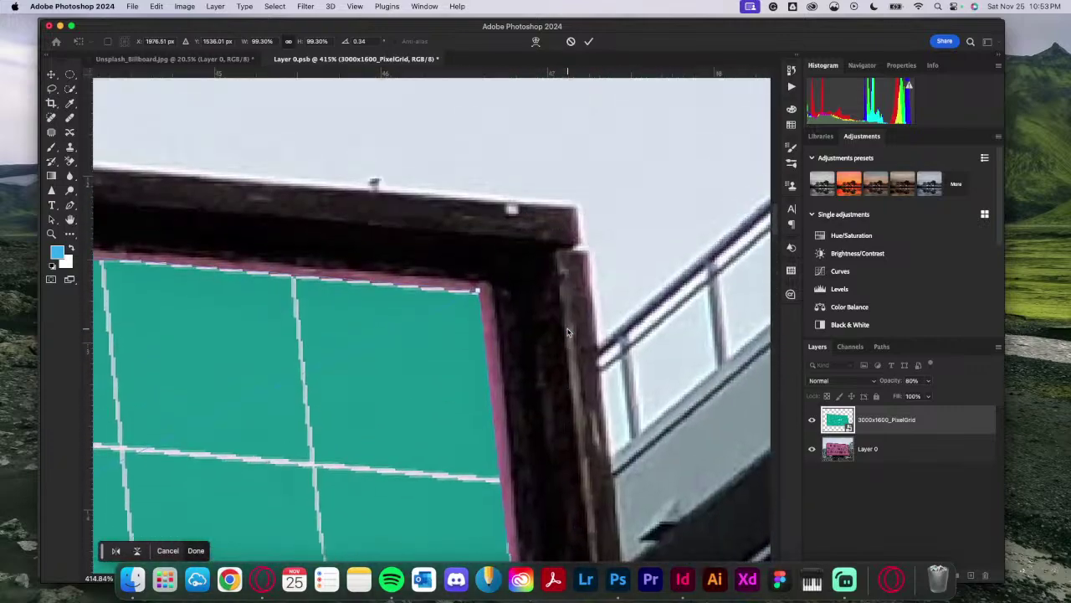
pyautogui.moveTo(479, 320); pyautogui.dragTo(490, 315)
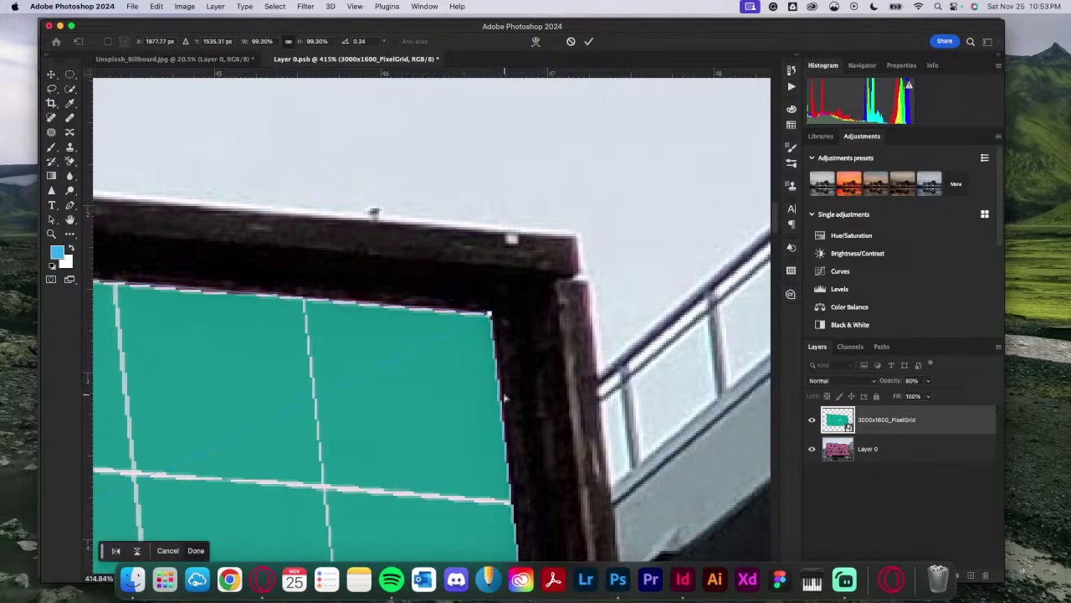
# Step: Check the grid's right and left edges against the billboard frame, and apply the distortion with the 3000x1600_PixelGrid layer visible
pyautogui.scroll(-15, 505, 399)
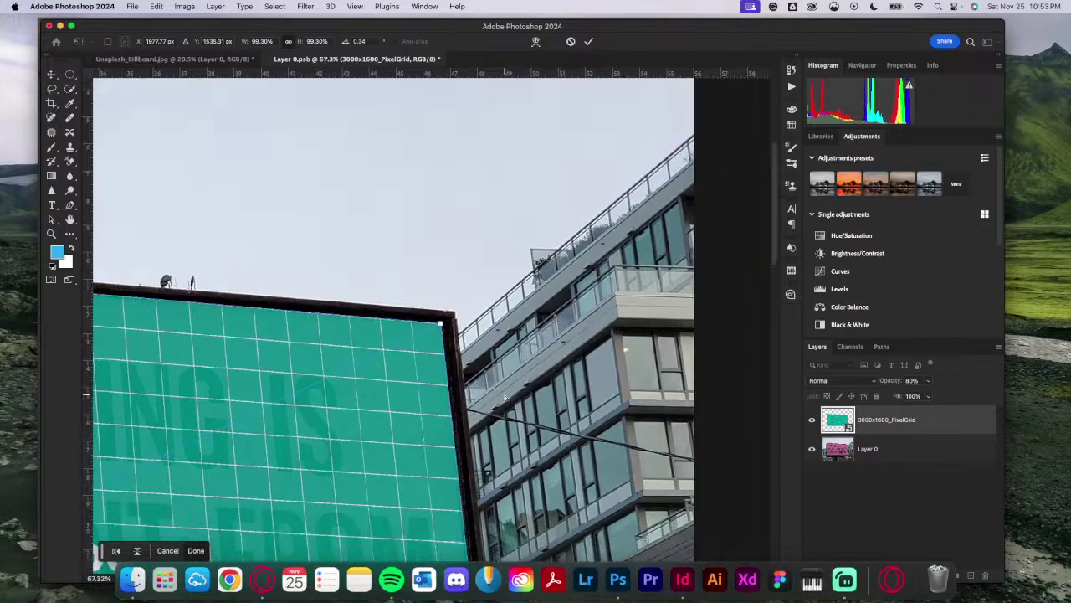
pyautogui.scroll(-3, 504, 398)
pyautogui.scroll(-6, 510, 393)
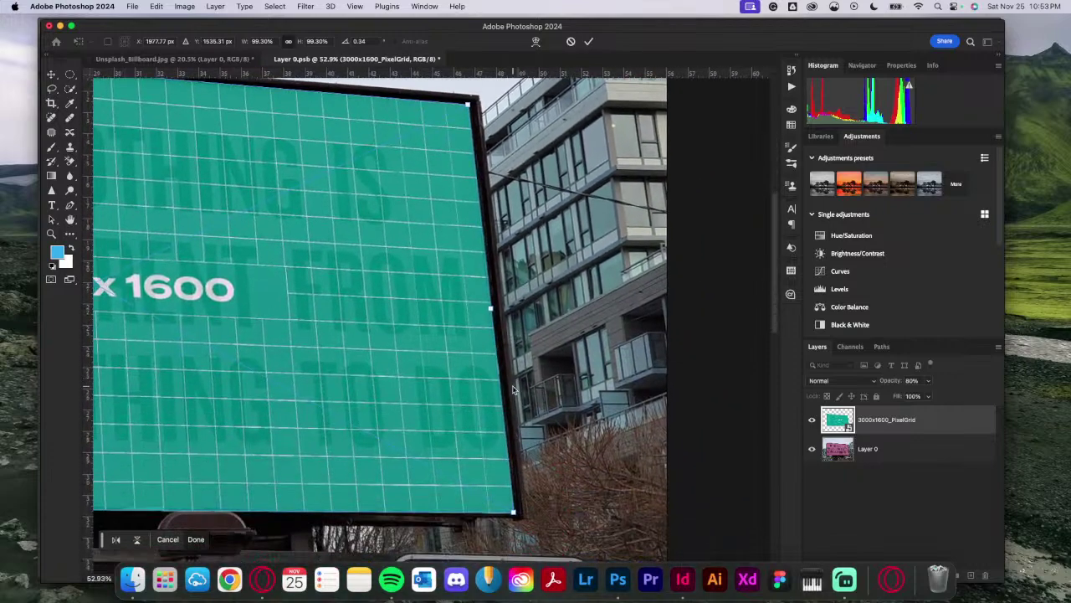
pyautogui.hscroll(-10, 513, 389)
pyautogui.hscroll(-2, 513, 390)
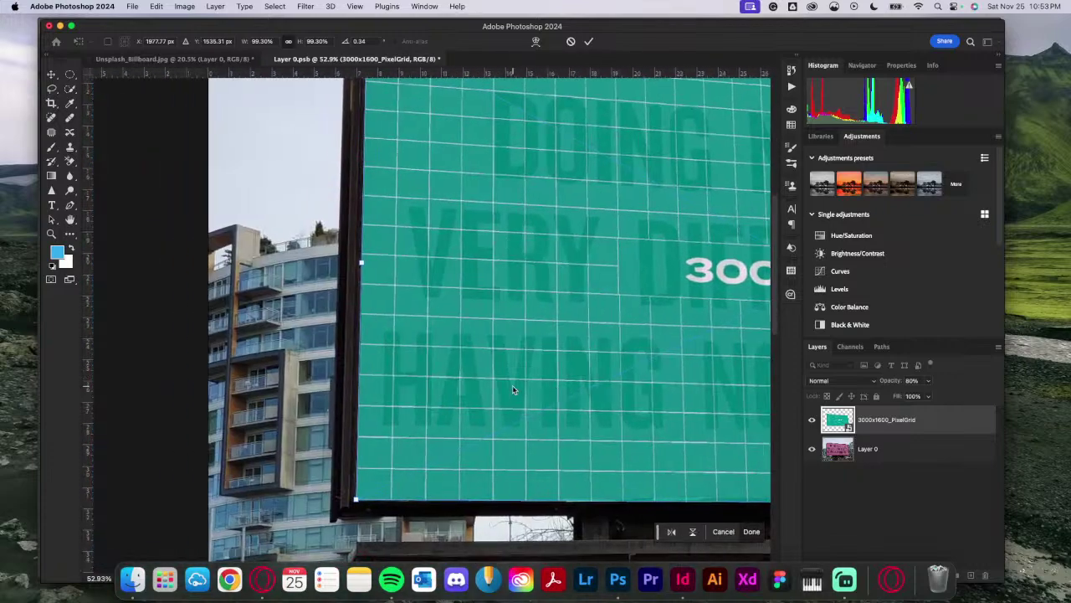
pyautogui.hscroll(5, 513, 389)
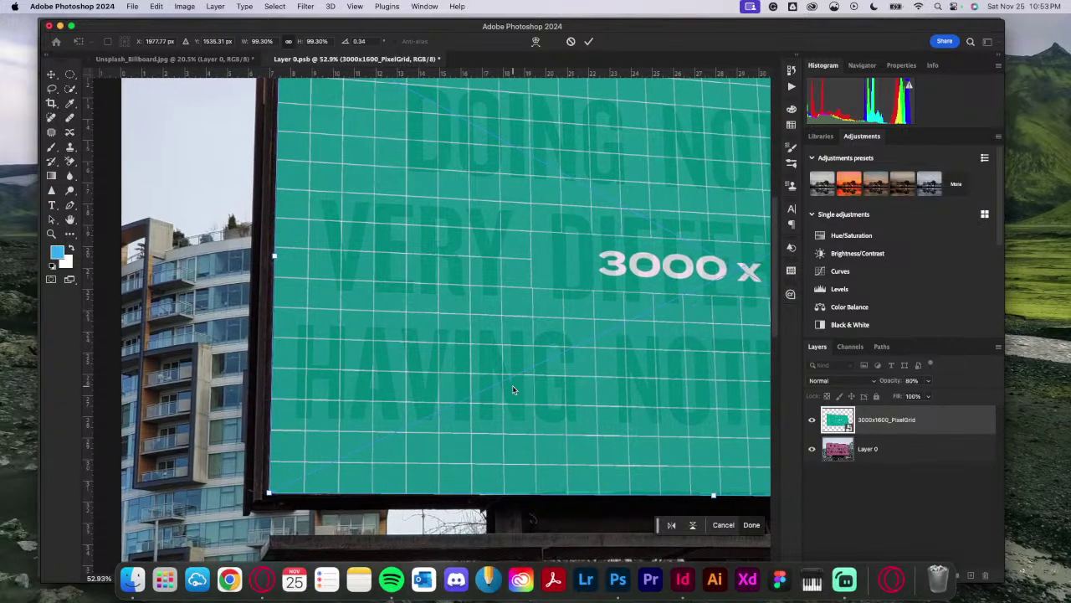
pyautogui.hscroll(-10, 513, 389)
pyautogui.scroll(5, 513, 389)
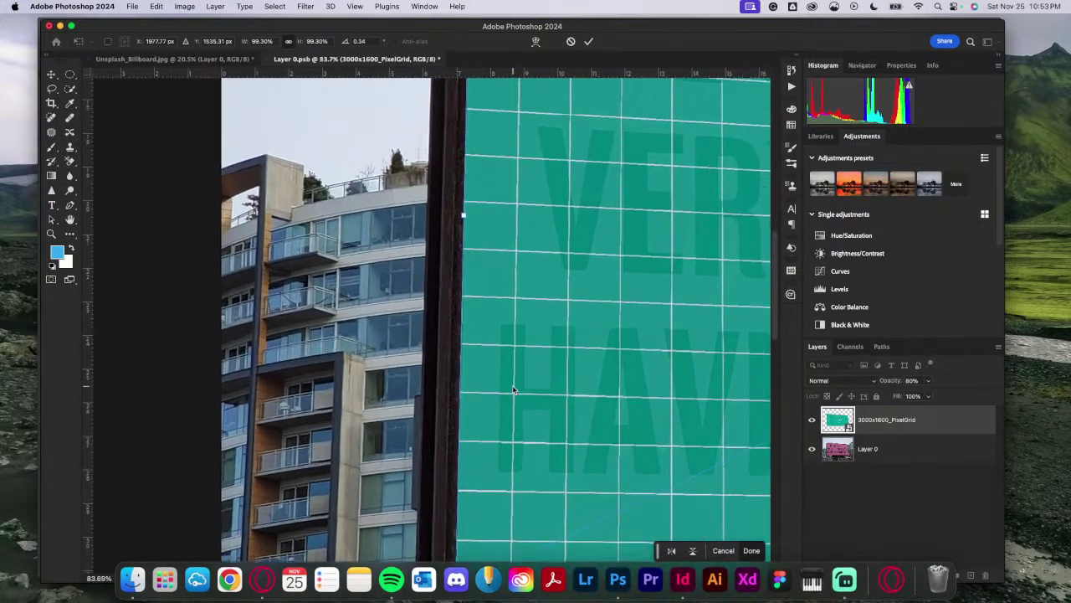
pyautogui.scroll(4, 513, 389)
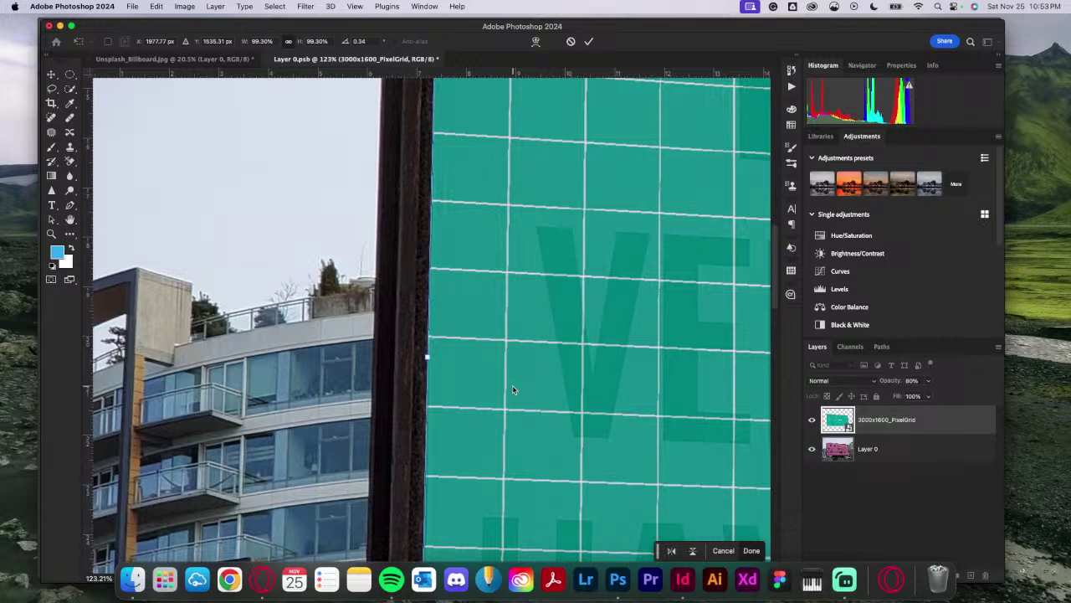
pyautogui.scroll(2, 513, 389)
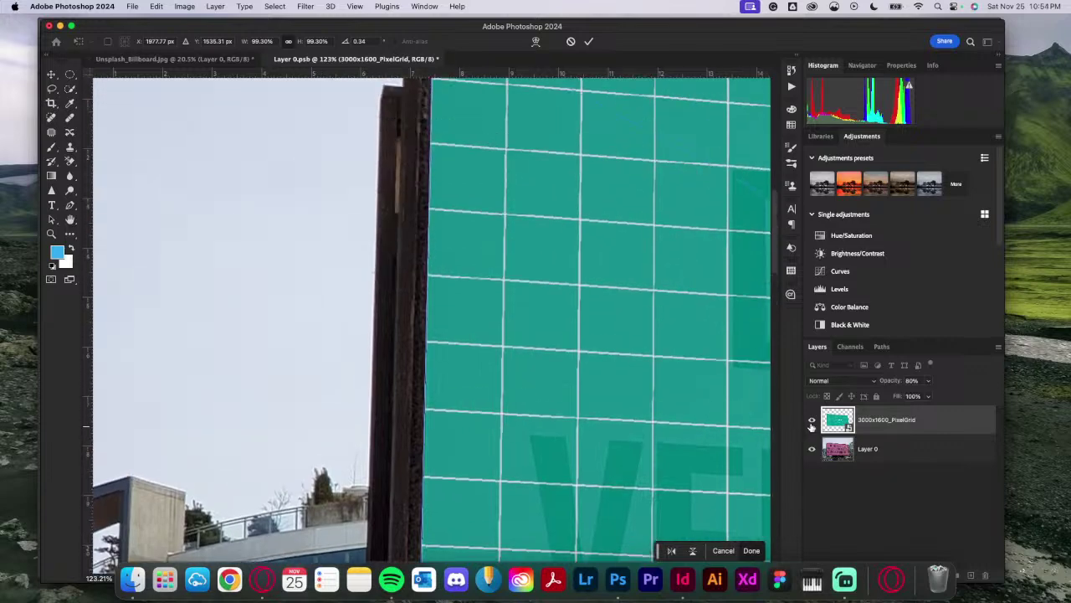
pyautogui.click(811, 420)
pyautogui.click(812, 420)
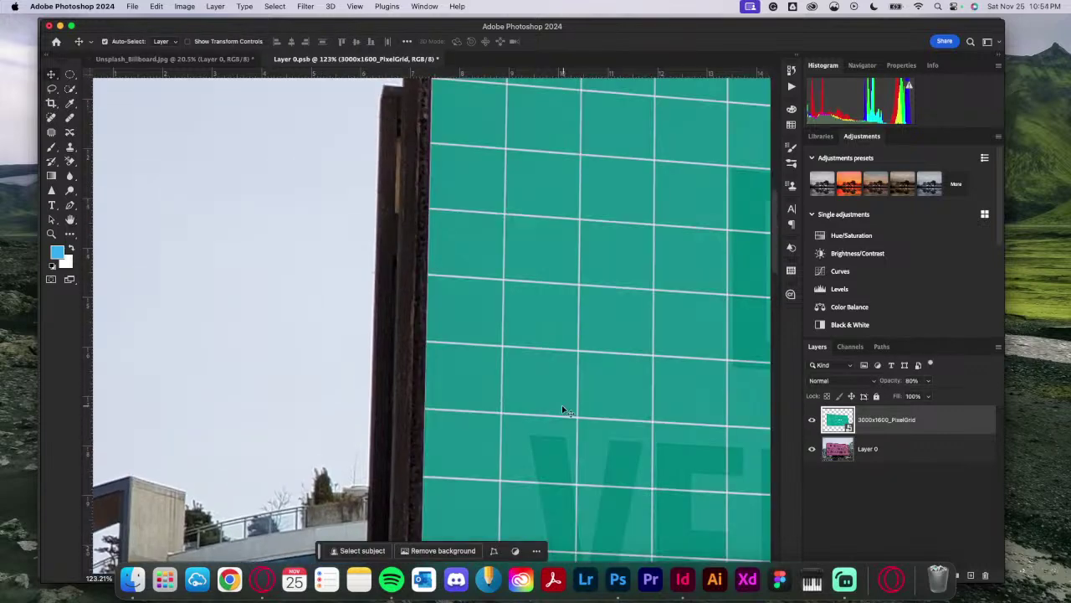
# Step: Examine how the 3000x1600 grid follows the billboard's perspective along the top edge and across the whole face
pyautogui.scroll(5, 563, 410)
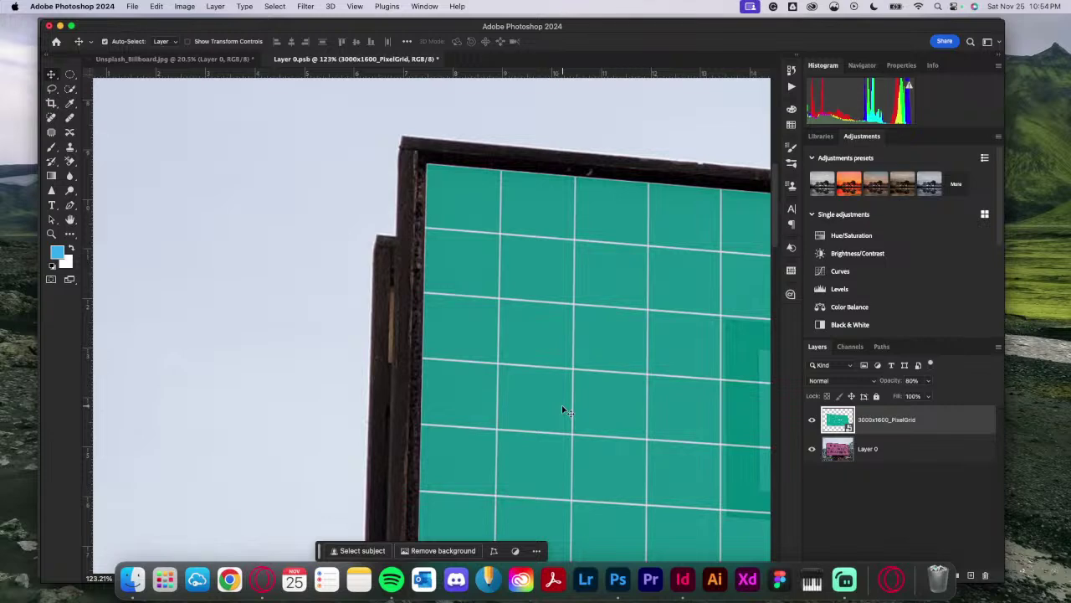
pyautogui.hscroll(10, 563, 410)
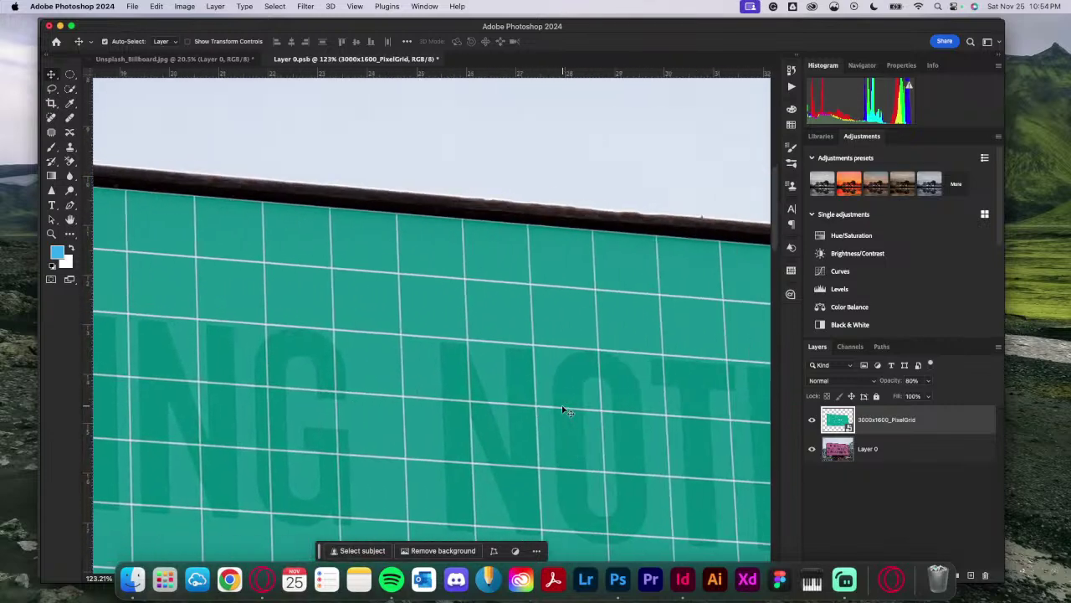
pyautogui.scroll(-6, 564, 410)
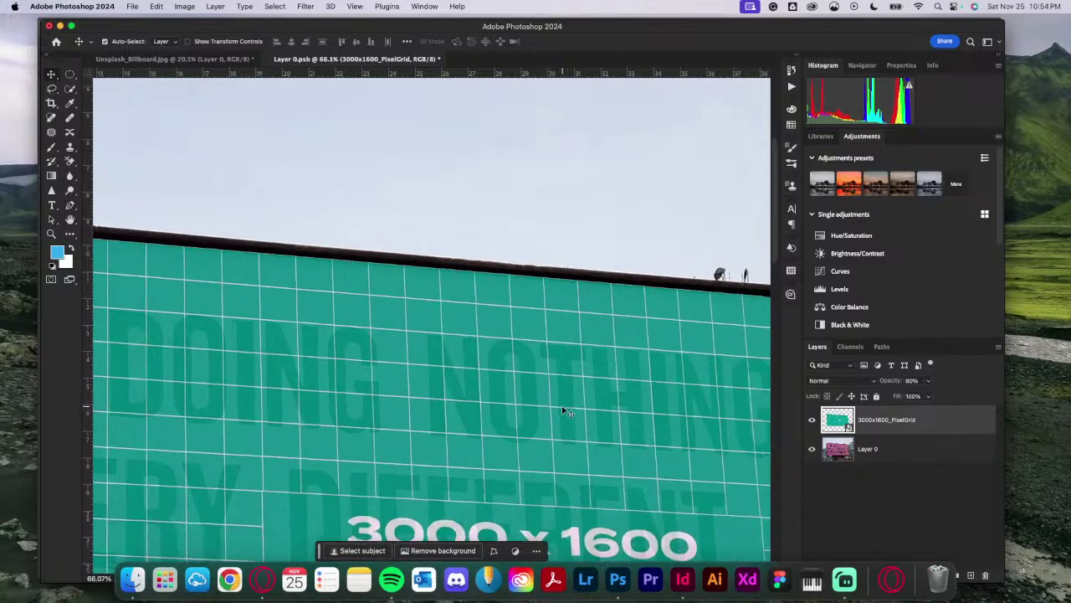
pyautogui.scroll(-8, 563, 410)
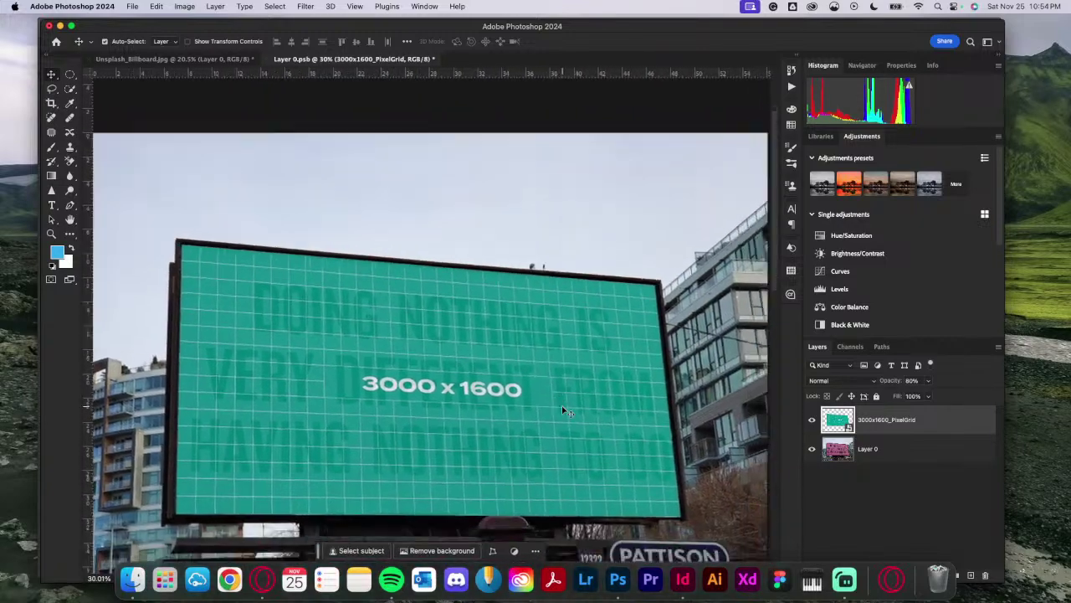
pyautogui.scroll(-3, 563, 409)
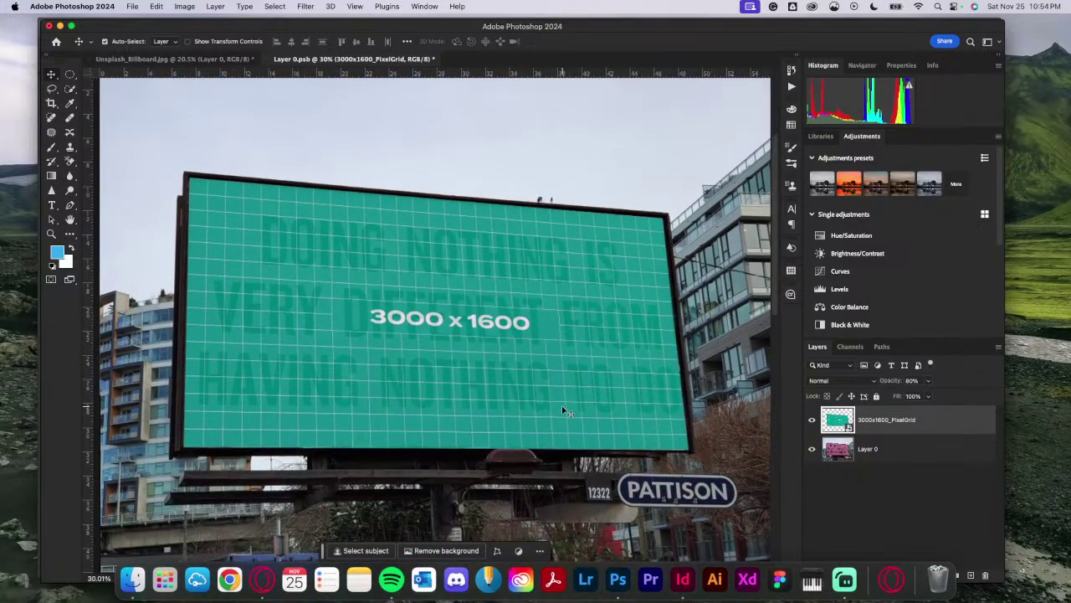
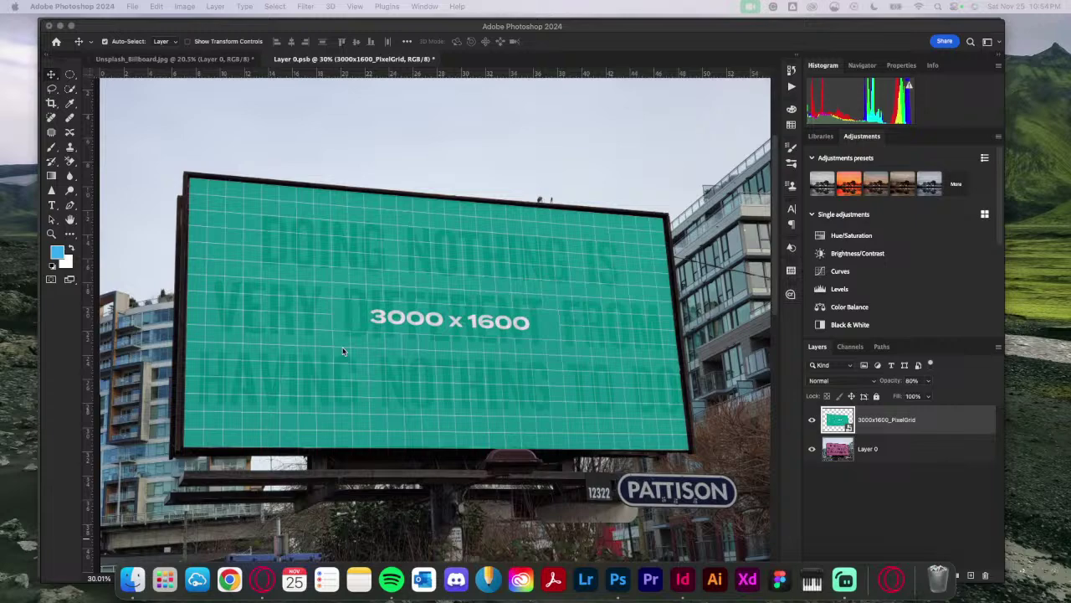
pyautogui.click(495, 26)
pyautogui.scroll(2, 370, 318)
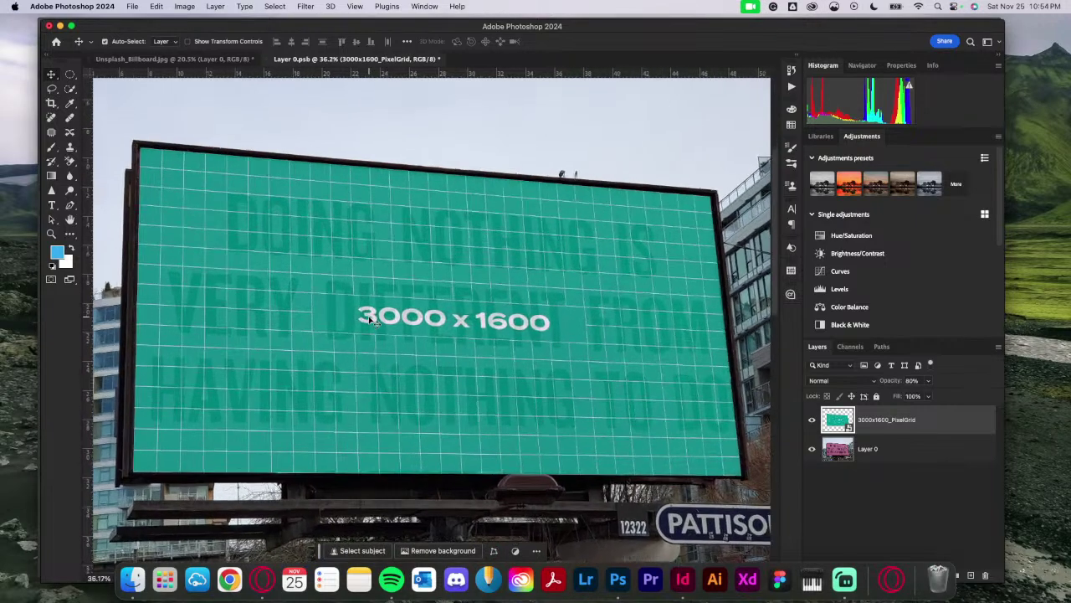
pyautogui.scroll(2, 369, 316)
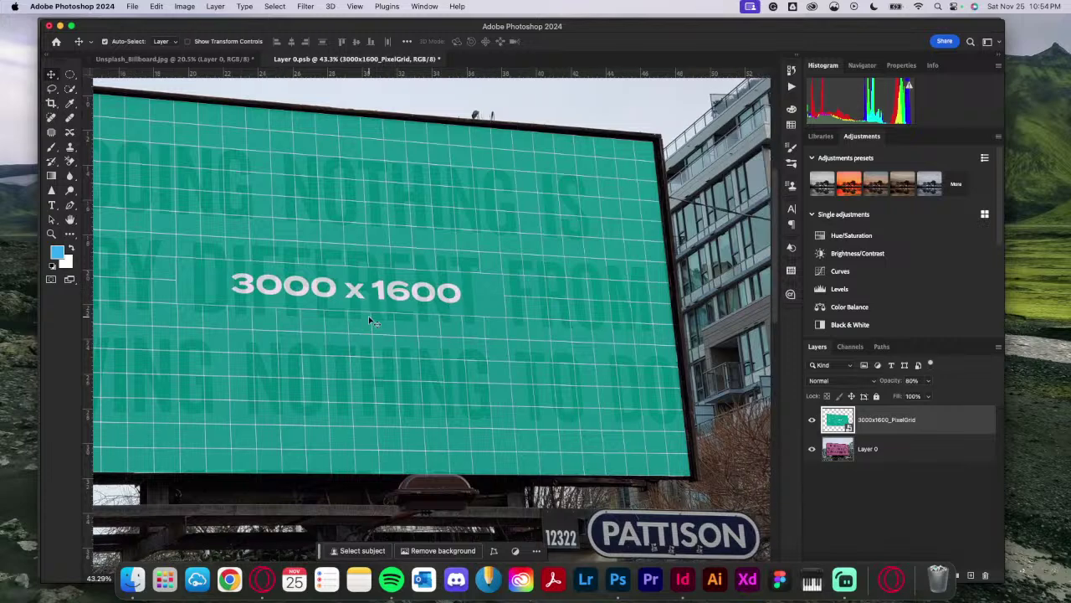
pyautogui.hscroll(-5, 369, 315)
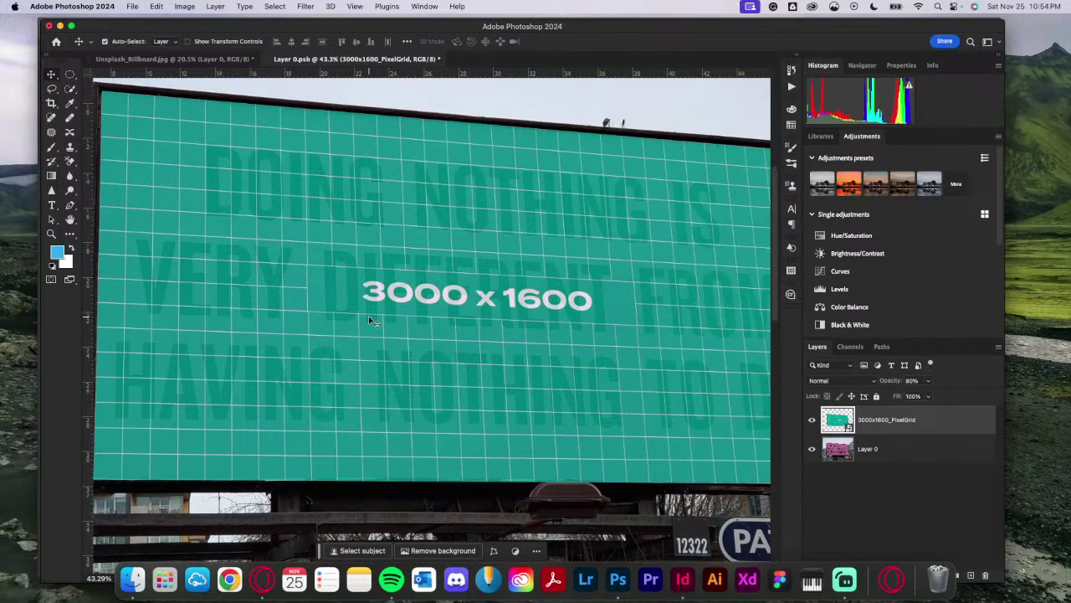
pyautogui.hscroll(-2, 369, 317)
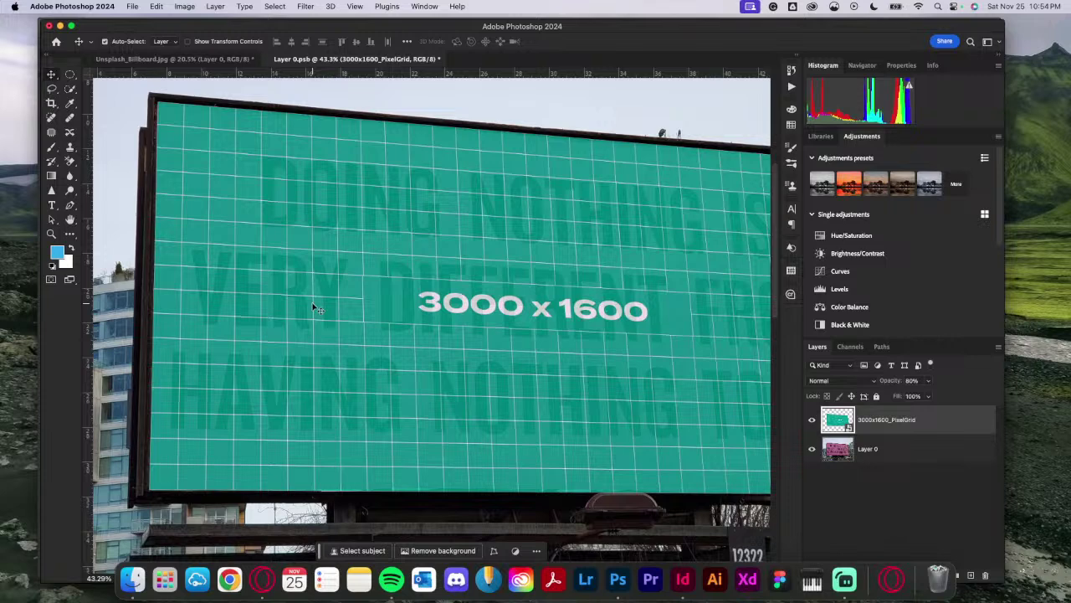
pyautogui.hscroll(2, 310, 385)
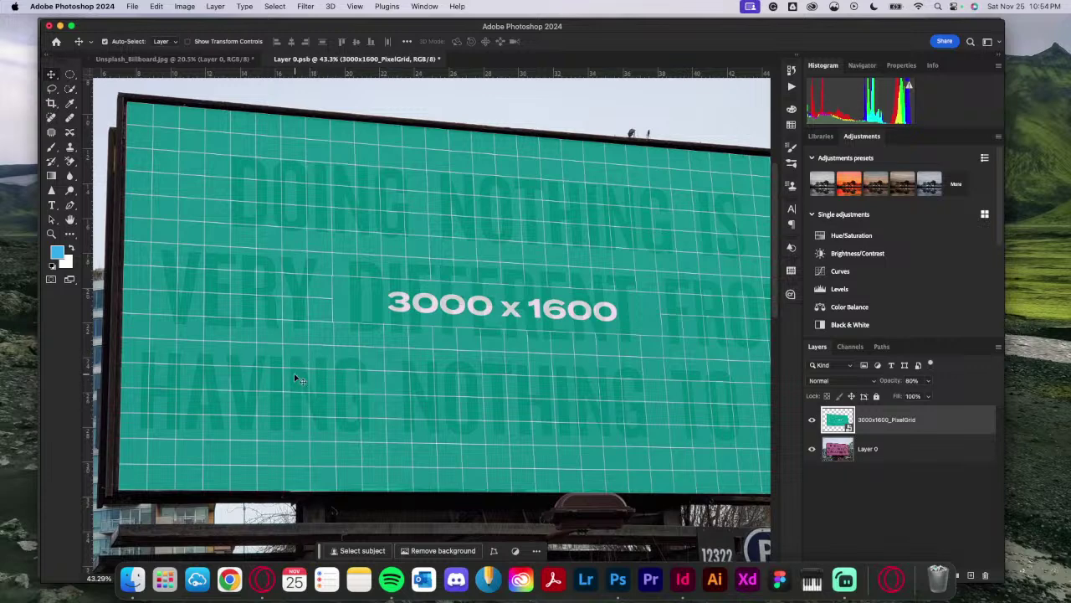
pyautogui.hscroll(5, 297, 379)
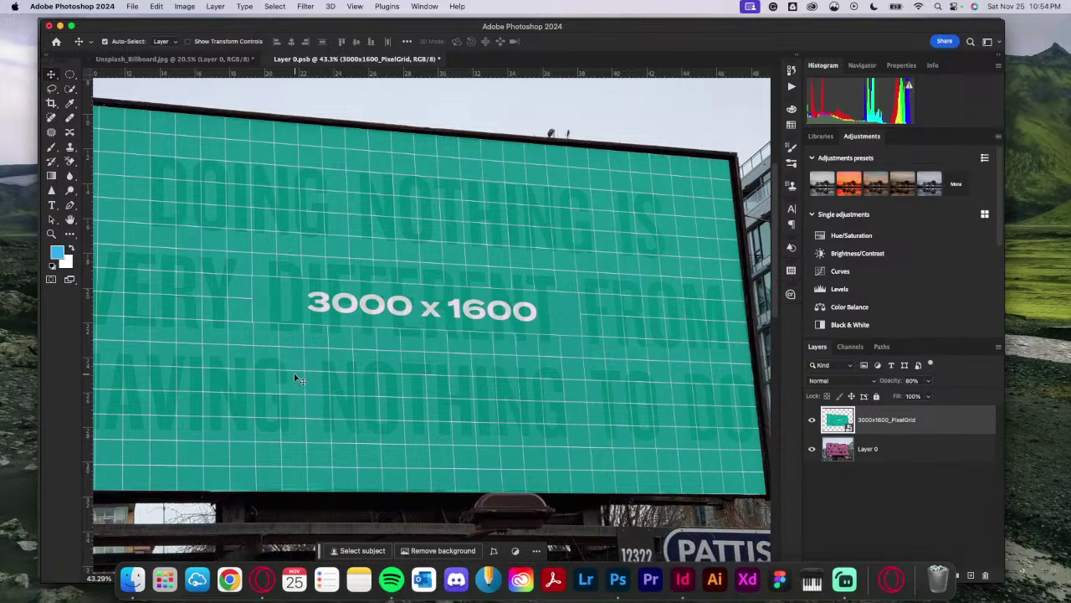
pyautogui.hscroll(5, 299, 379)
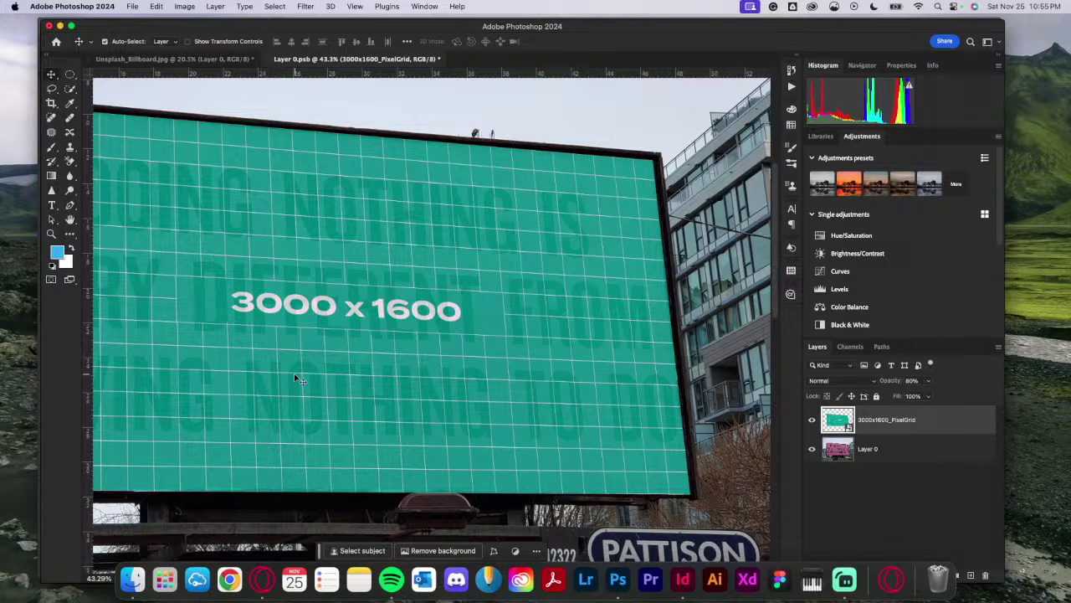
# Step: Compare how the grid follows the billboard's perspective on its left and right sides and along its lower edge
pyautogui.hscroll(3, 299, 379)
pyautogui.scroll(-1, 299, 379)
pyautogui.hscroll(3, 297, 378)
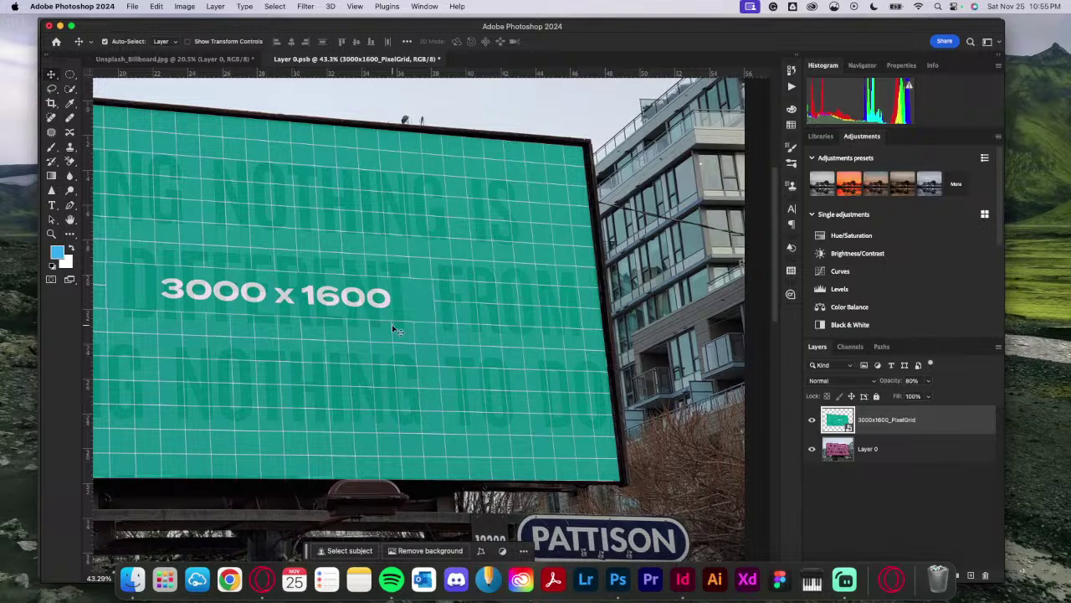
pyautogui.hscroll(-3, 391, 324)
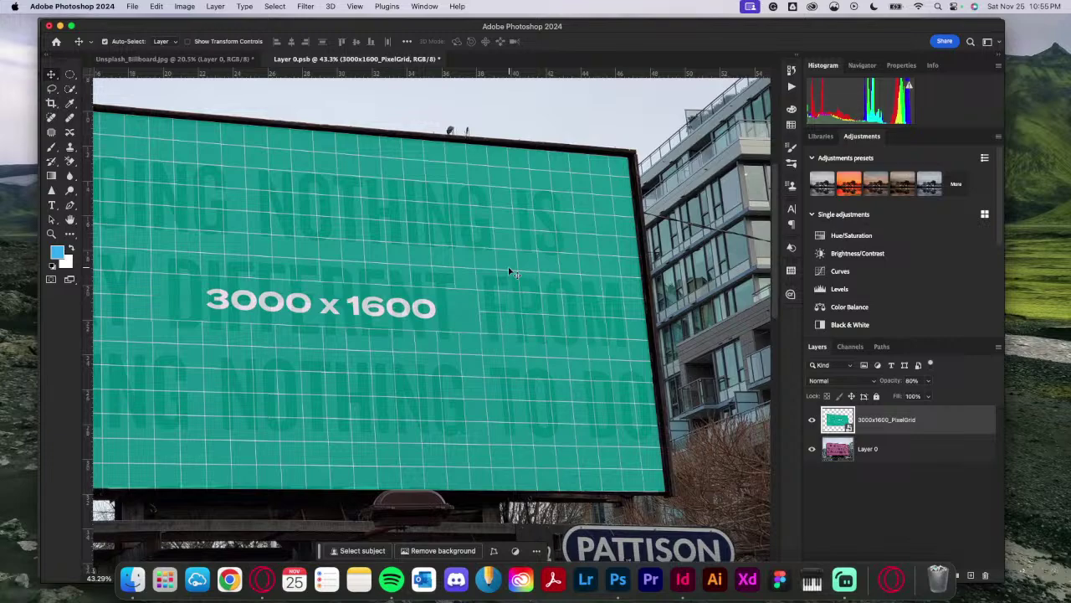
pyautogui.hscroll(-8, 509, 272)
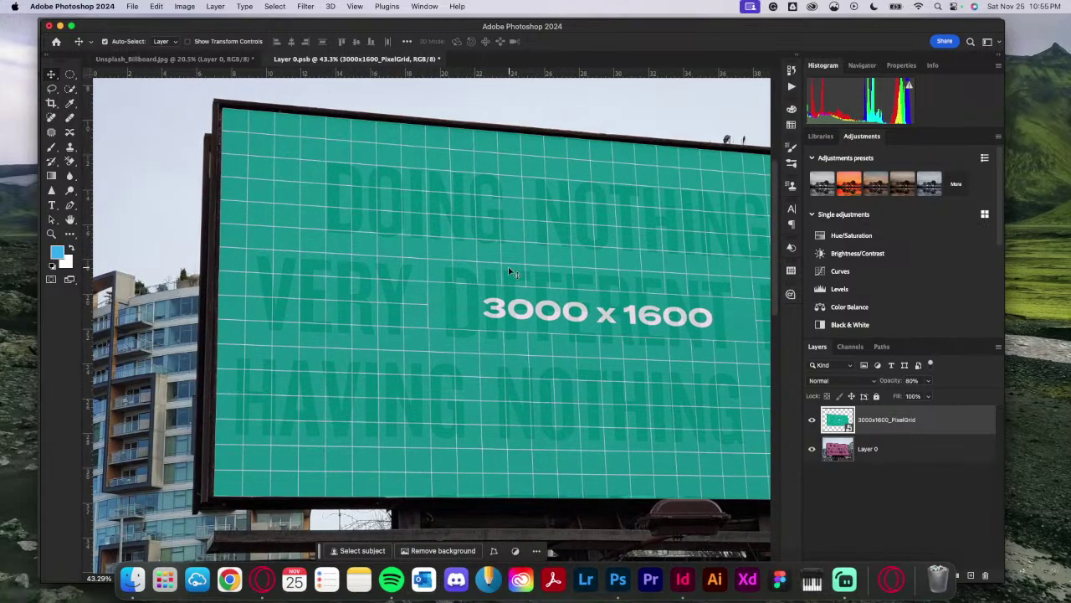
pyautogui.hscroll(3, 509, 272)
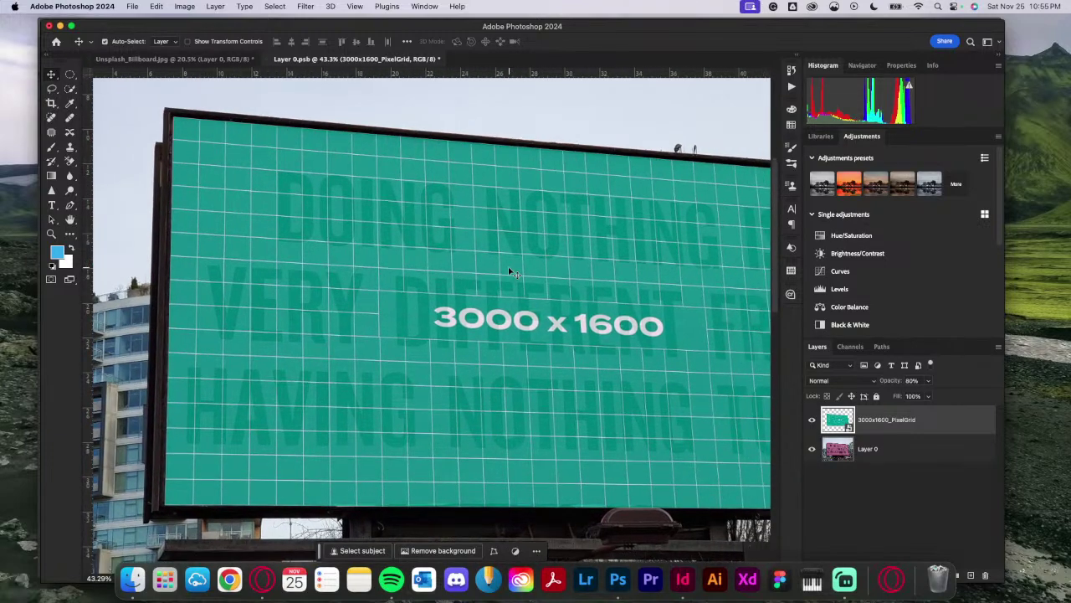
pyautogui.scroll(-2, 510, 272)
pyautogui.hscroll(5, 500, 276)
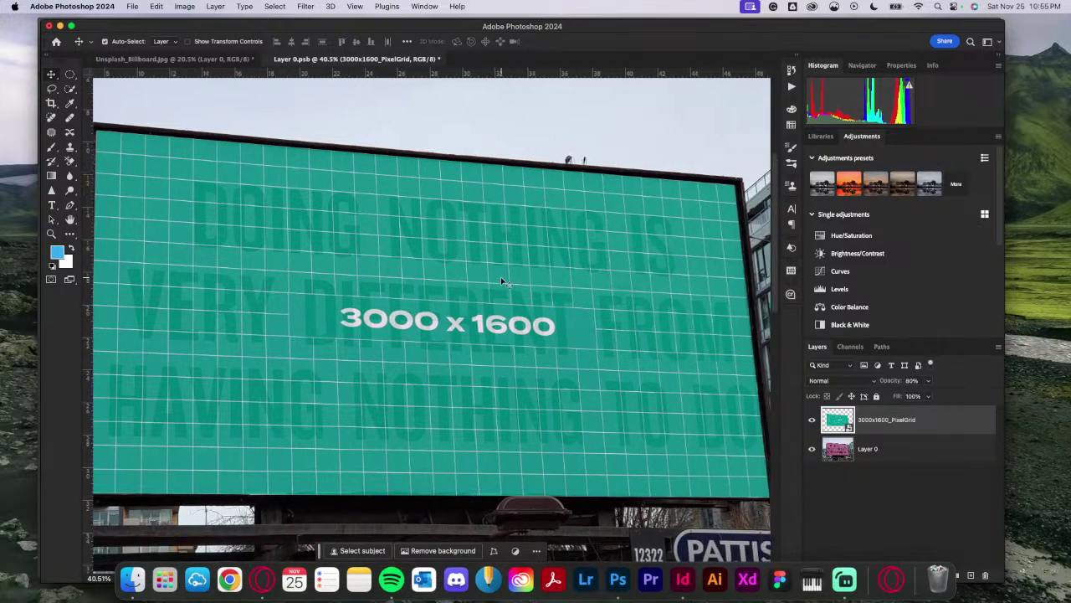
pyautogui.hscroll(3, 502, 282)
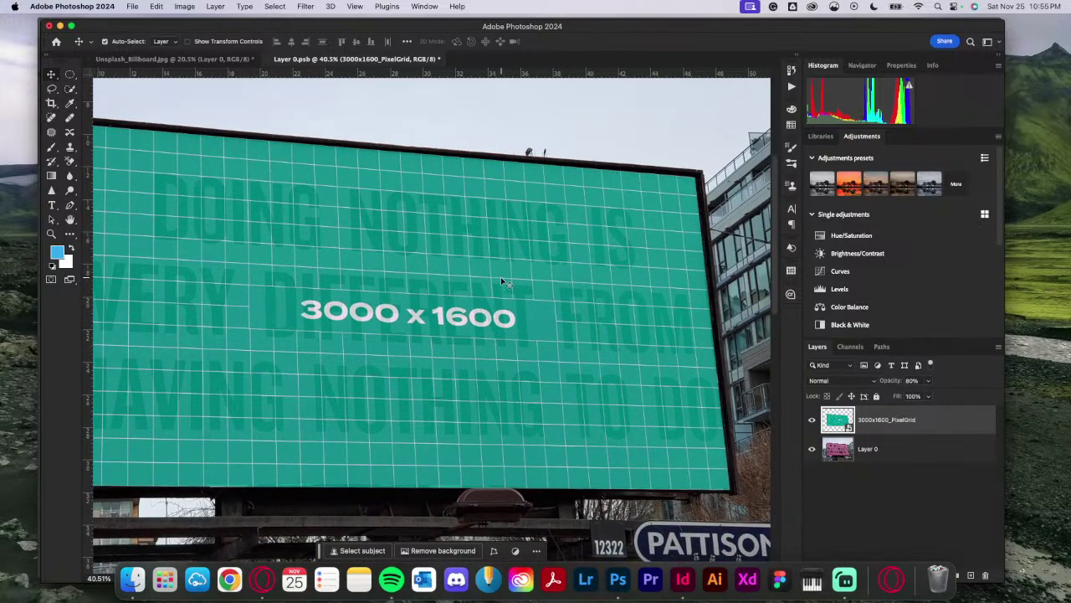
pyautogui.scroll(-5, 502, 282)
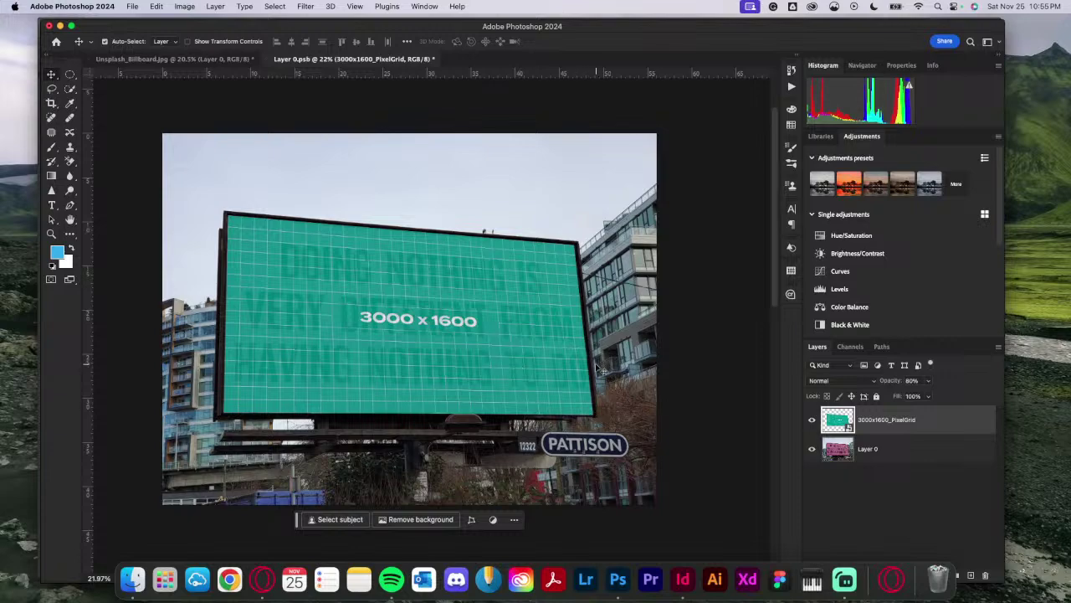
# Step: Distort the 3000x1600_PixelGrid layer by nudging its lower-right corner slightly outward and down toward the frame's inner corner
pyautogui.scroll(4, 608, 435)
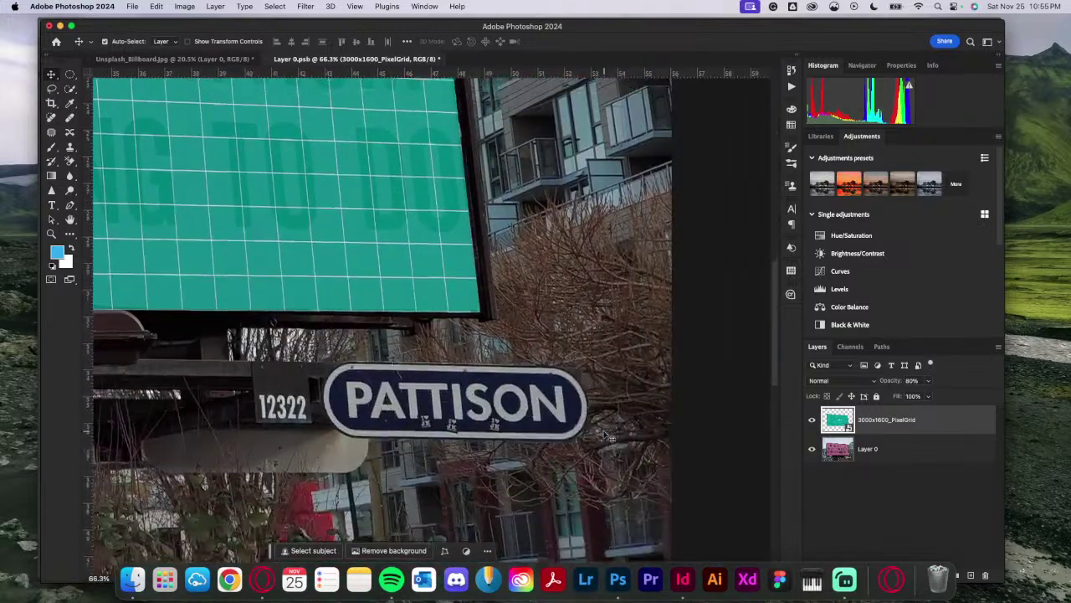
pyautogui.scroll(5, 609, 434)
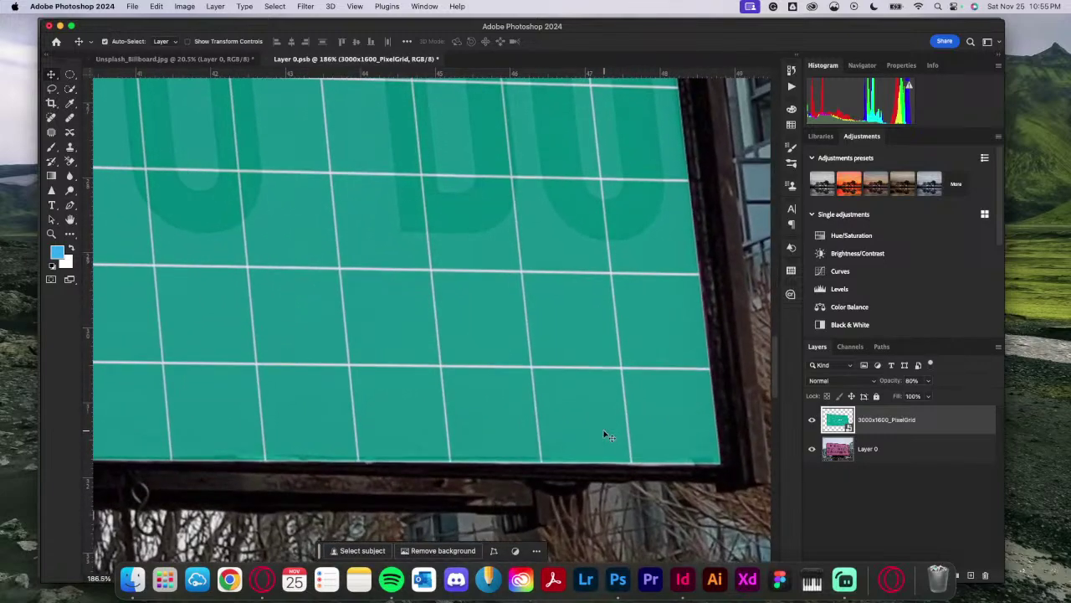
pyautogui.scroll(5, 694, 491)
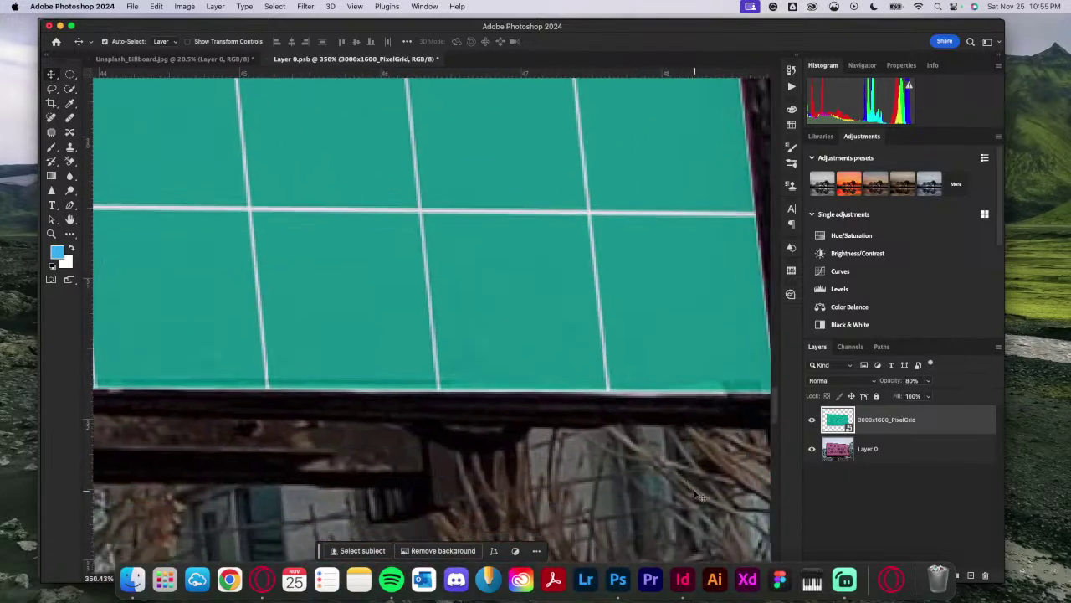
pyautogui.scroll(1, 693, 490)
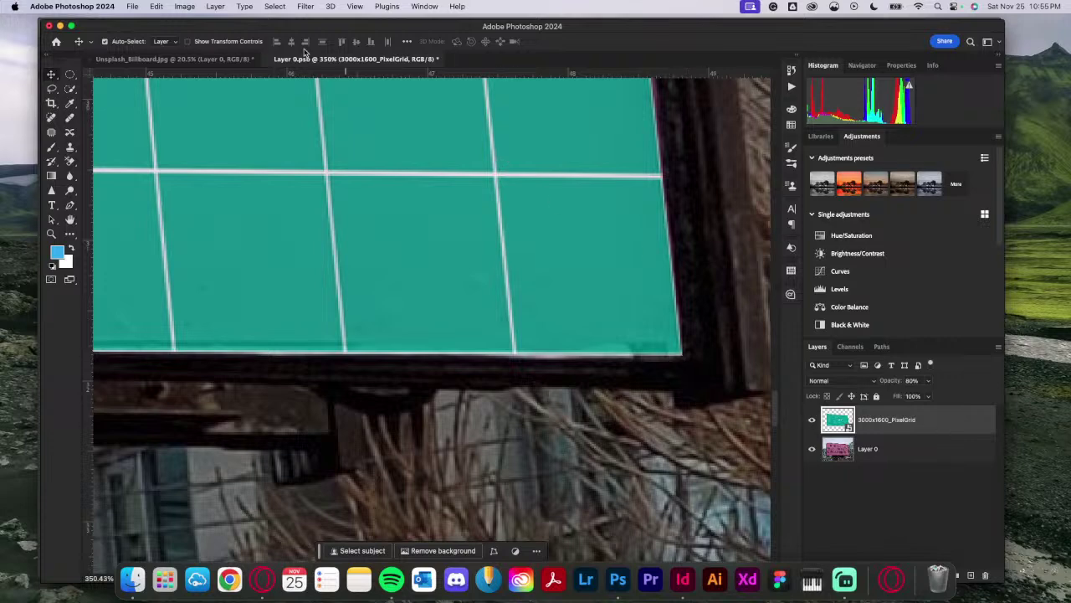
pyautogui.click(154, 6)
pyautogui.moveTo(222, 285)
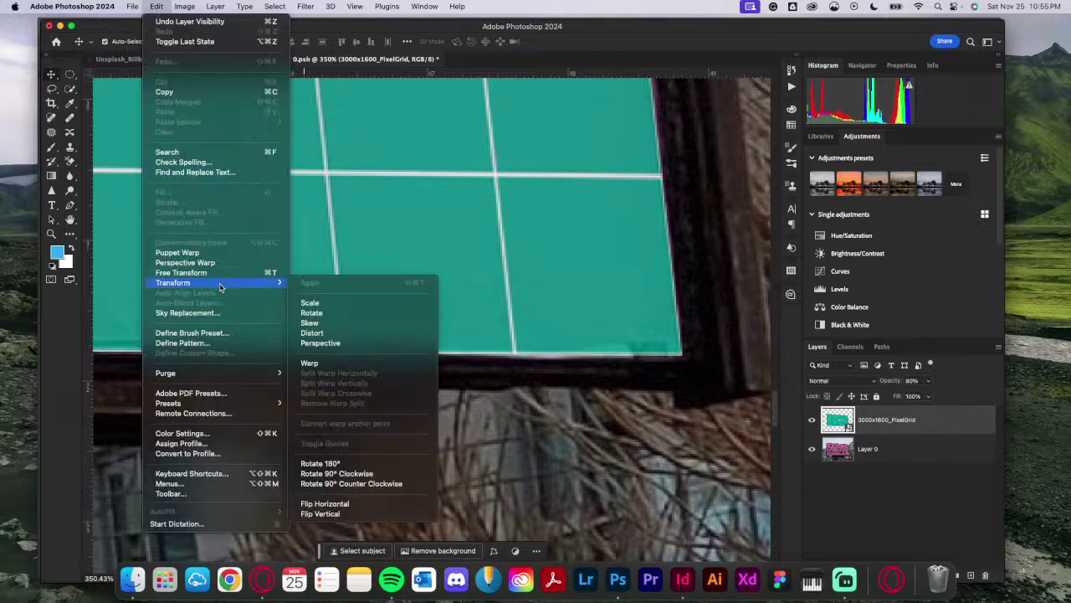
pyautogui.click(344, 334)
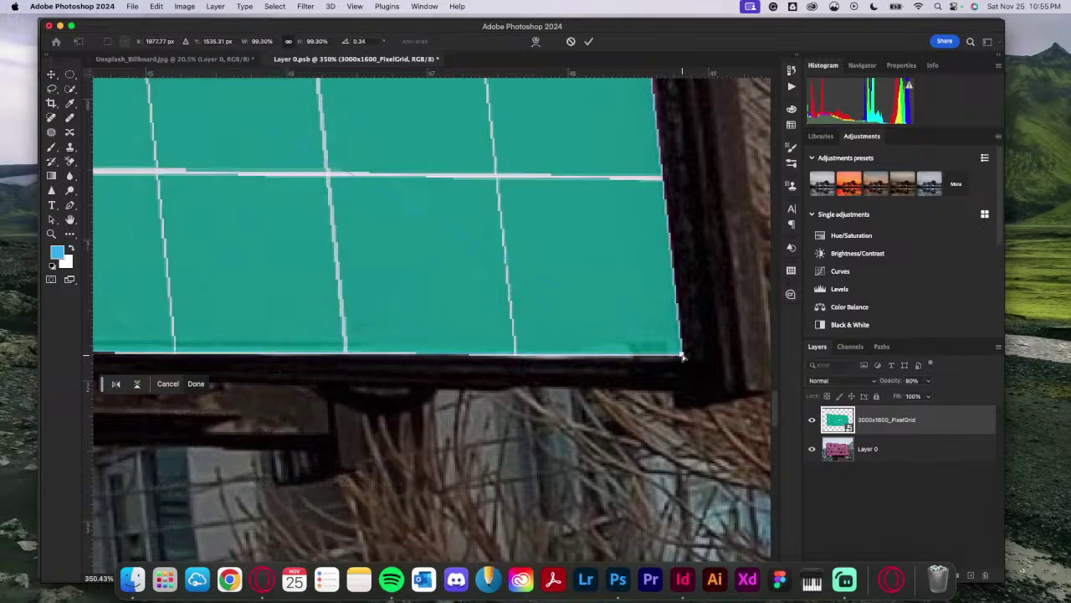
pyautogui.moveTo(682, 357); pyautogui.dragTo(683, 358)
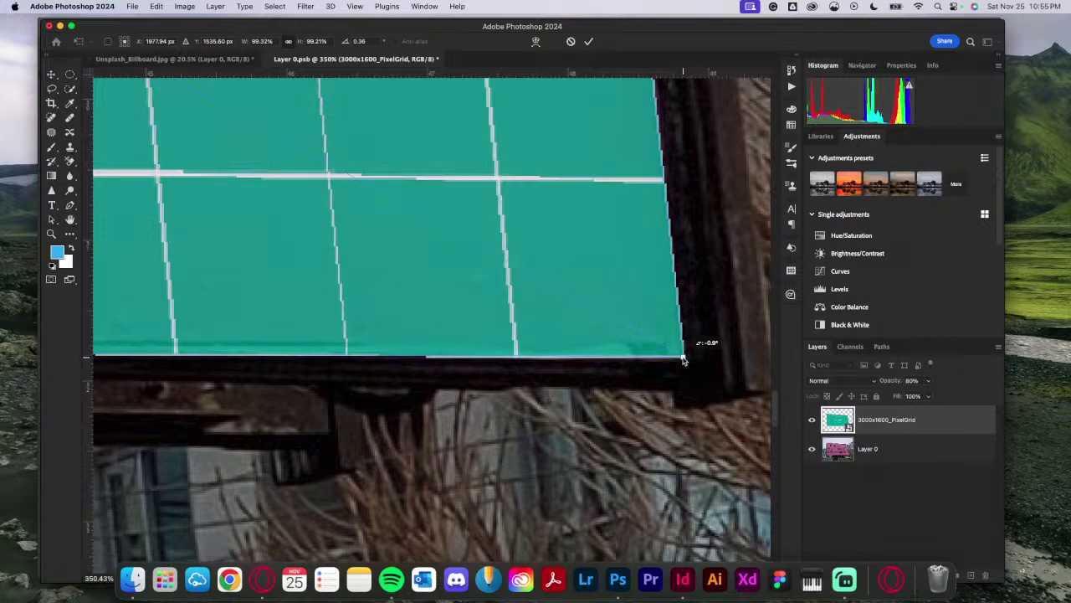
# Step: Inspect the grid's fit along the billboard's right edge and upper-right corner, and across the whole billboard
pyautogui.scroll(-10, 625, 427)
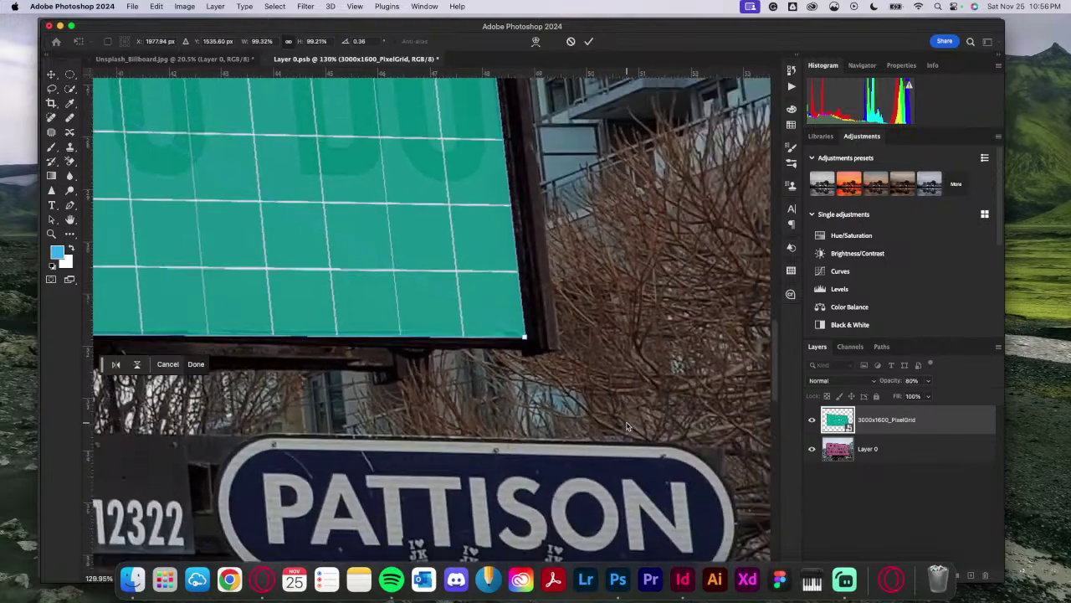
pyautogui.scroll(-3, 625, 427)
pyautogui.scroll(-5, 625, 421)
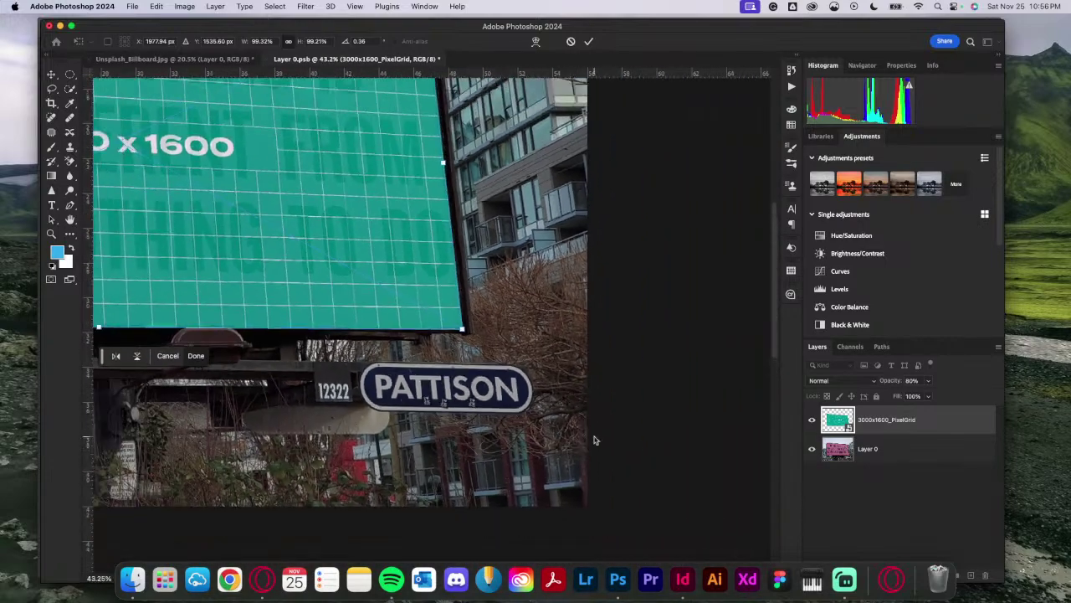
pyautogui.scroll(3, 518, 434)
pyautogui.hscroll(-3, 518, 433)
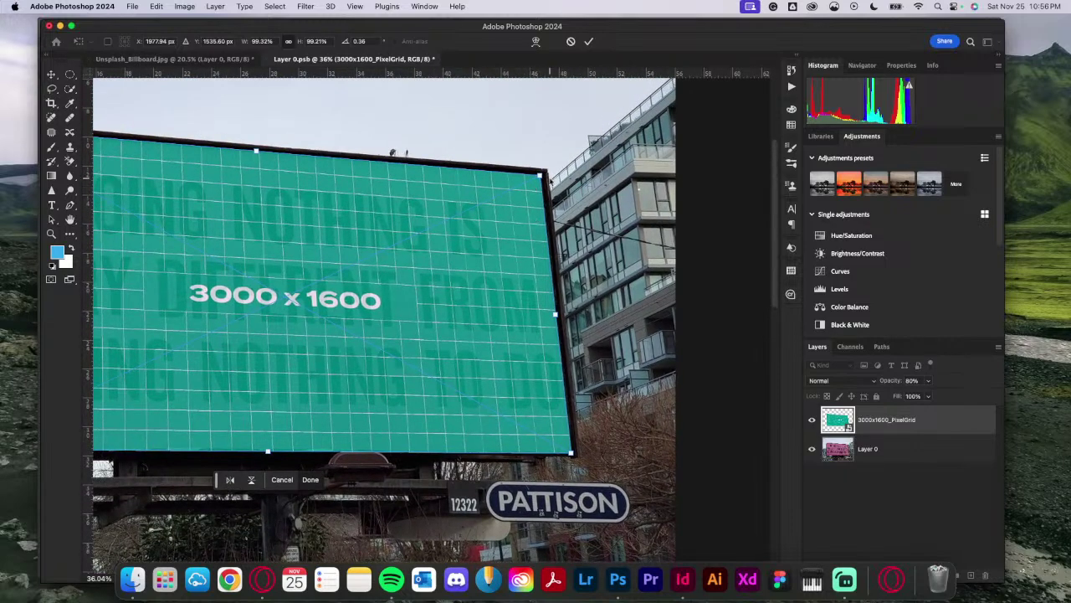
pyautogui.scroll(5, 531, 195)
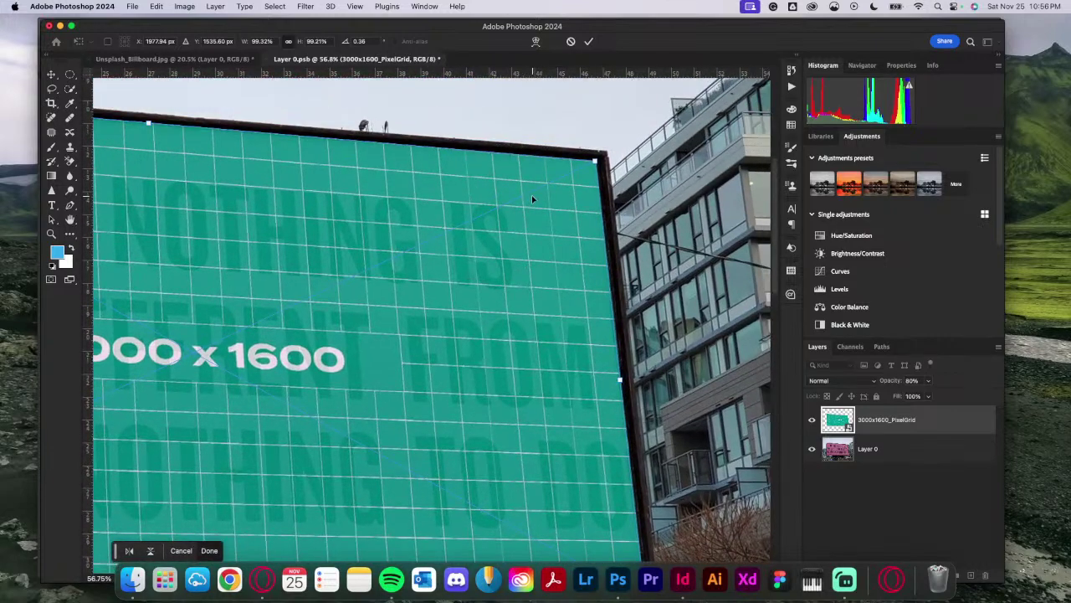
pyautogui.scroll(-1, 534, 198)
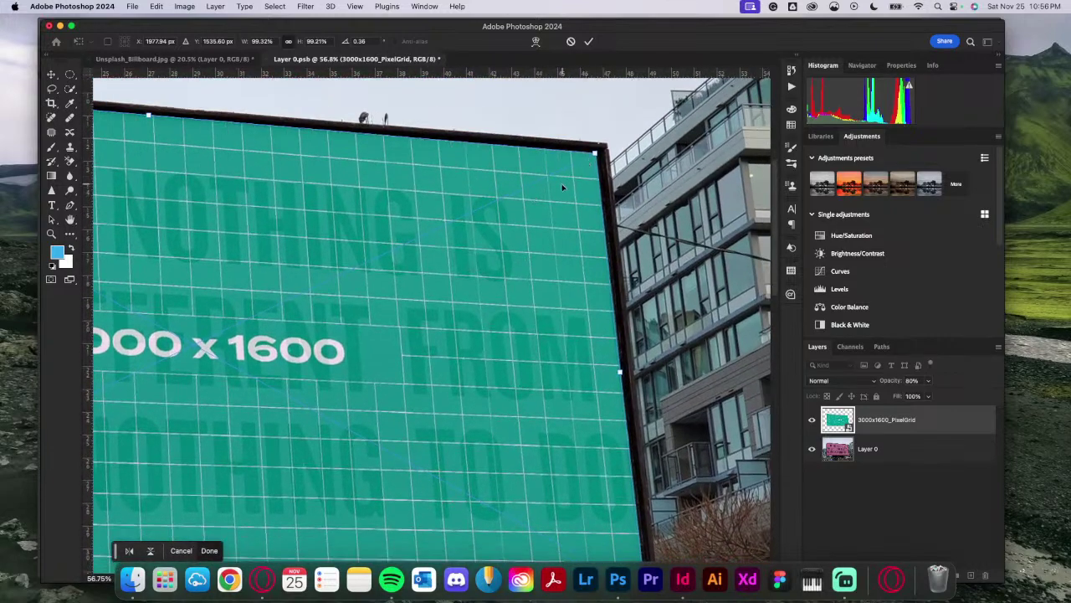
pyautogui.scroll(-5, 637, 286)
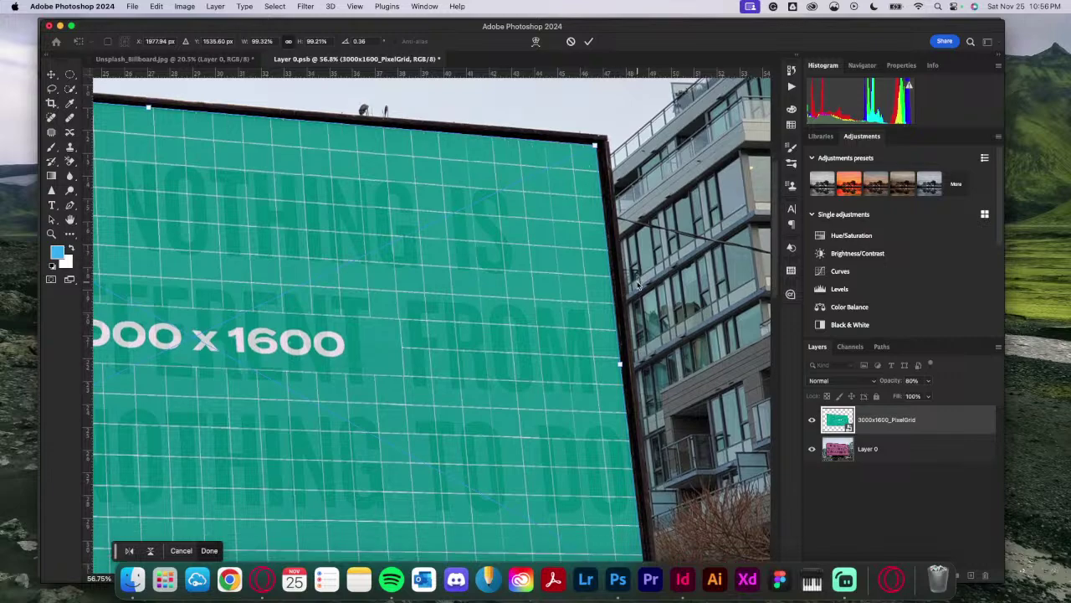
pyautogui.scroll(7, 637, 286)
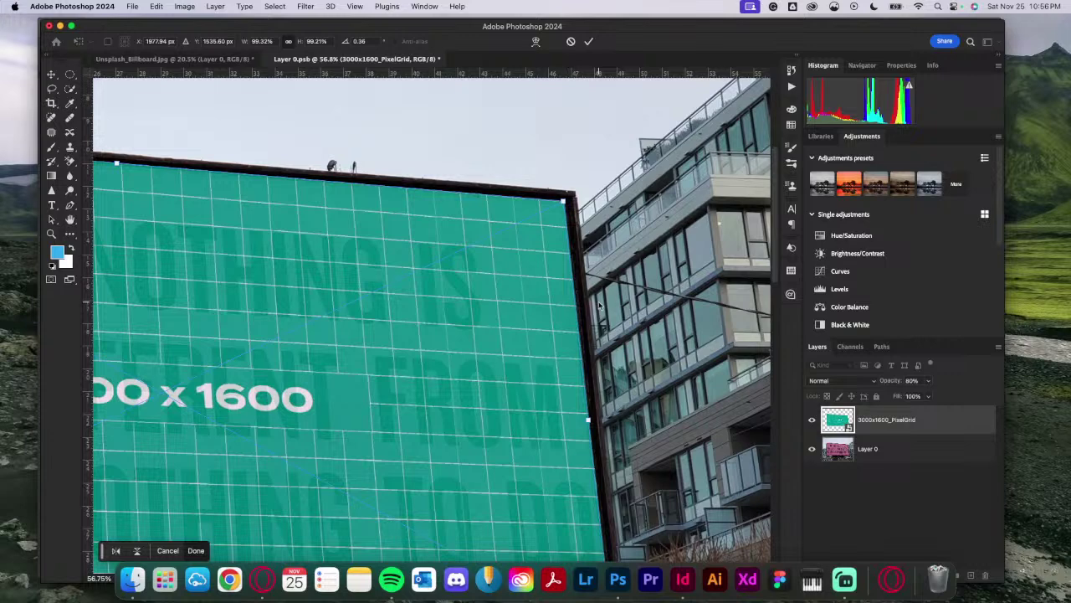
pyautogui.hscroll(-5, 598, 305)
pyautogui.scroll(-3, 598, 306)
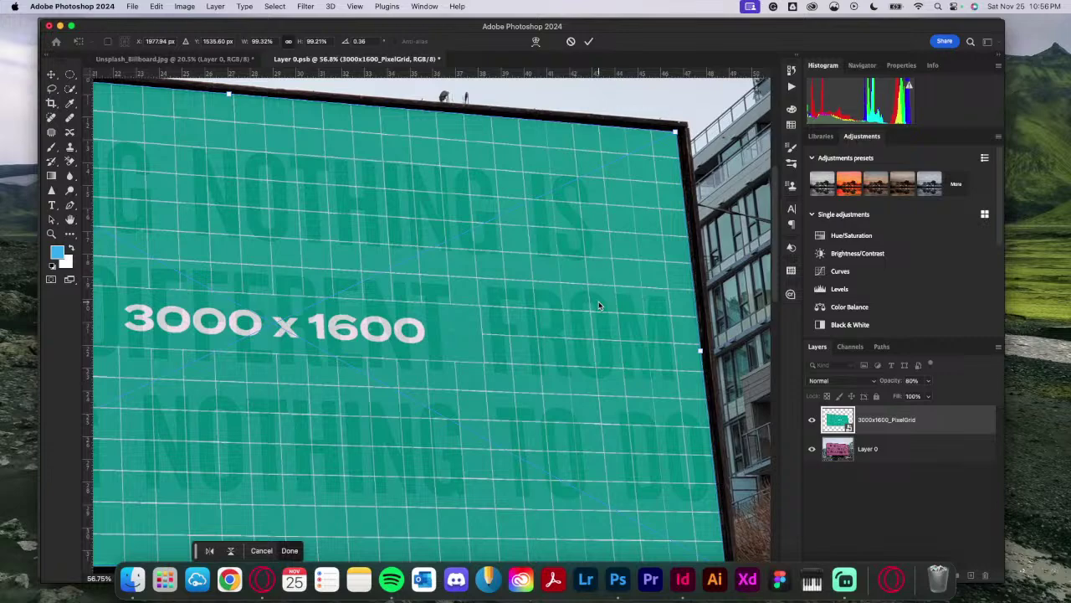
pyautogui.scroll(-3, 599, 306)
pyautogui.scroll(-5, 599, 305)
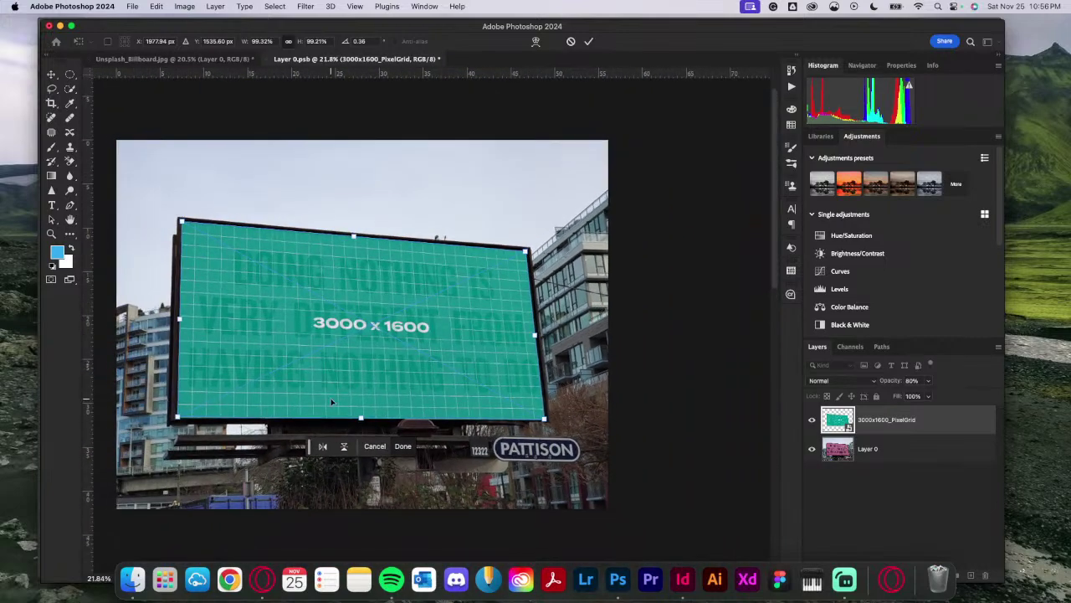
pyautogui.hscroll(-5, 331, 403)
pyautogui.press('super+Tab')
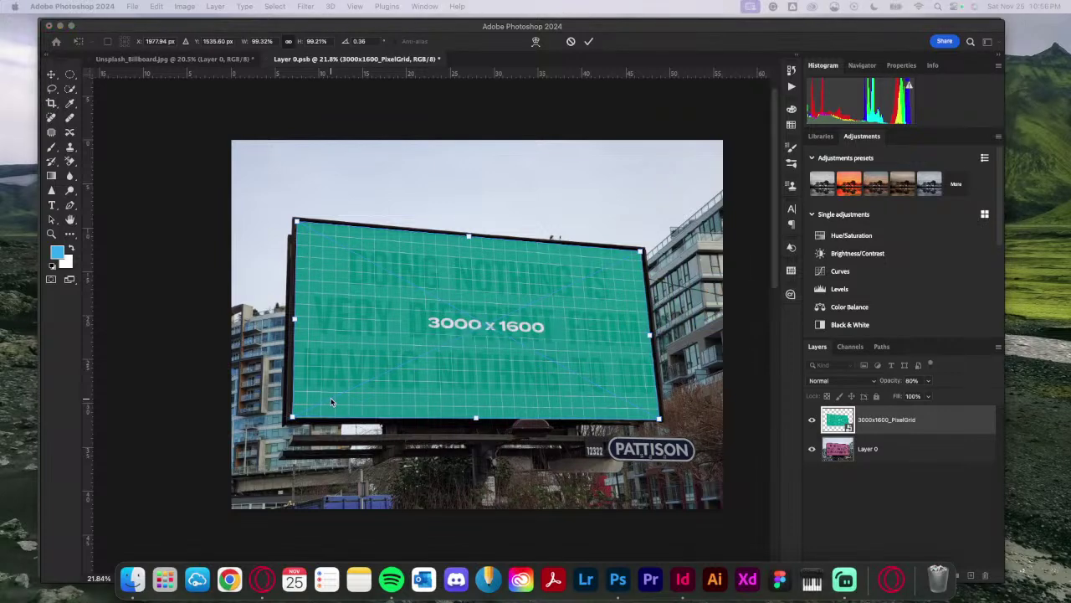
pyautogui.press('super+Tab')
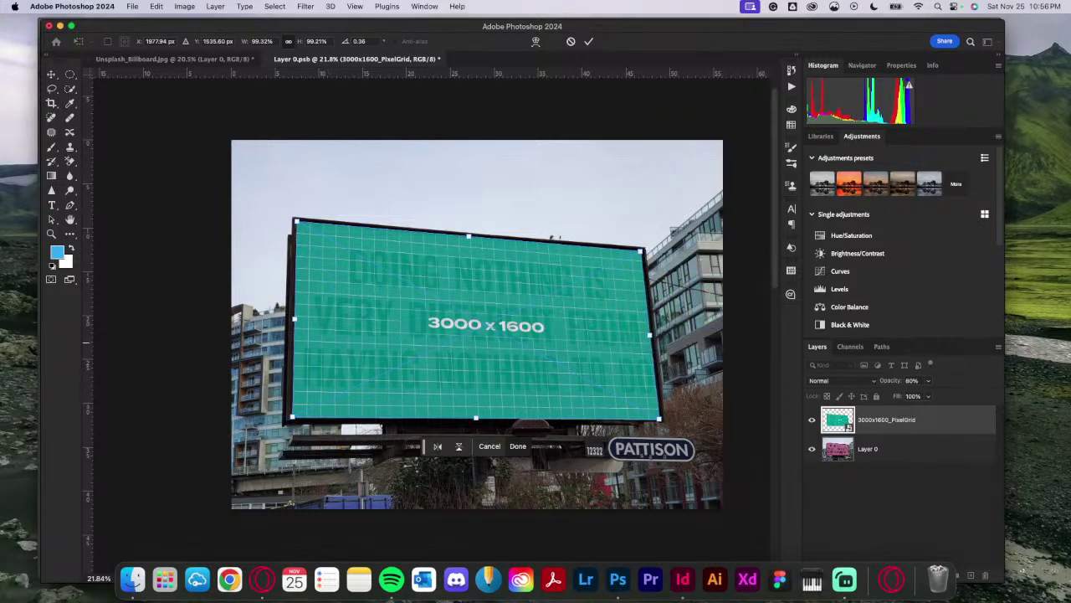
pyautogui.press('super+Tab')
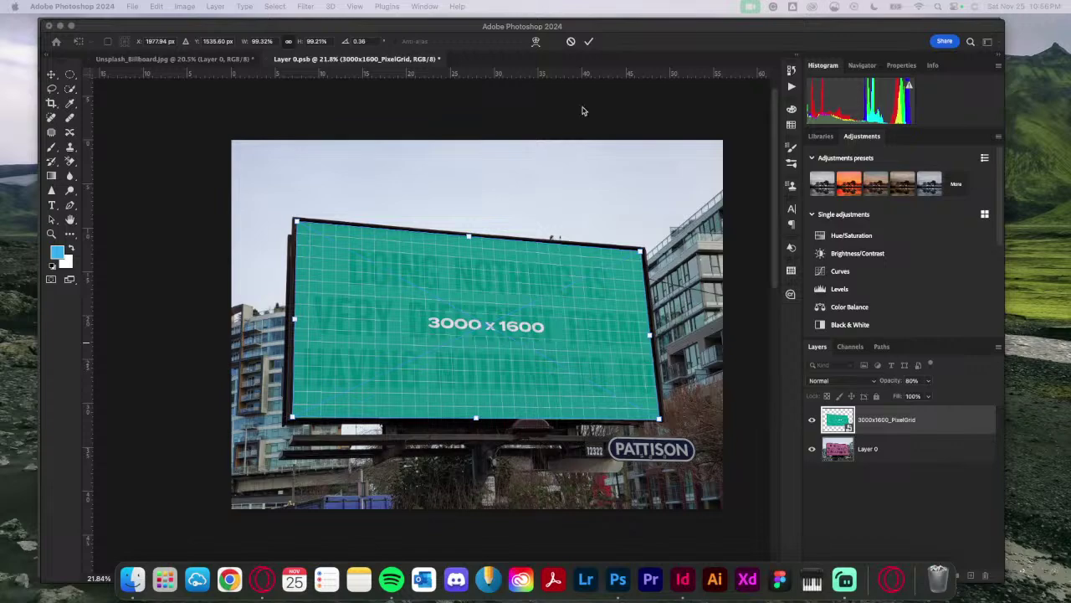
pyautogui.click(630, 29)
# Step: Apply the distortion after checking the lower edge near the lamp, and add a new empty layer above the 3000x1600_PixelGrid layer
pyautogui.scroll(5, 590, 316)
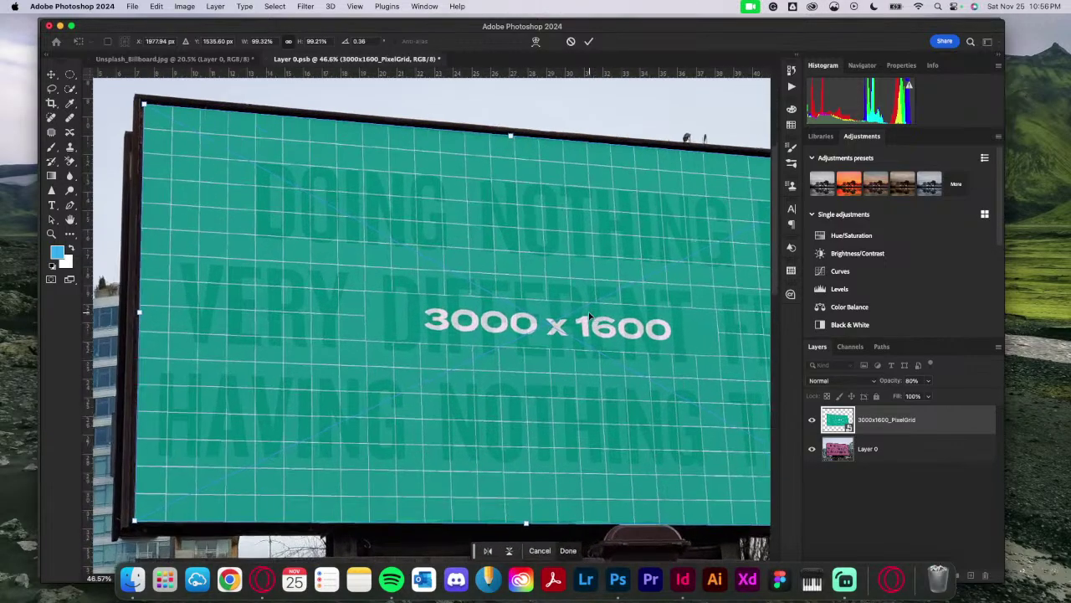
pyautogui.scroll(-5, 590, 317)
pyautogui.hscroll(2, 590, 316)
pyautogui.scroll(5, 590, 316)
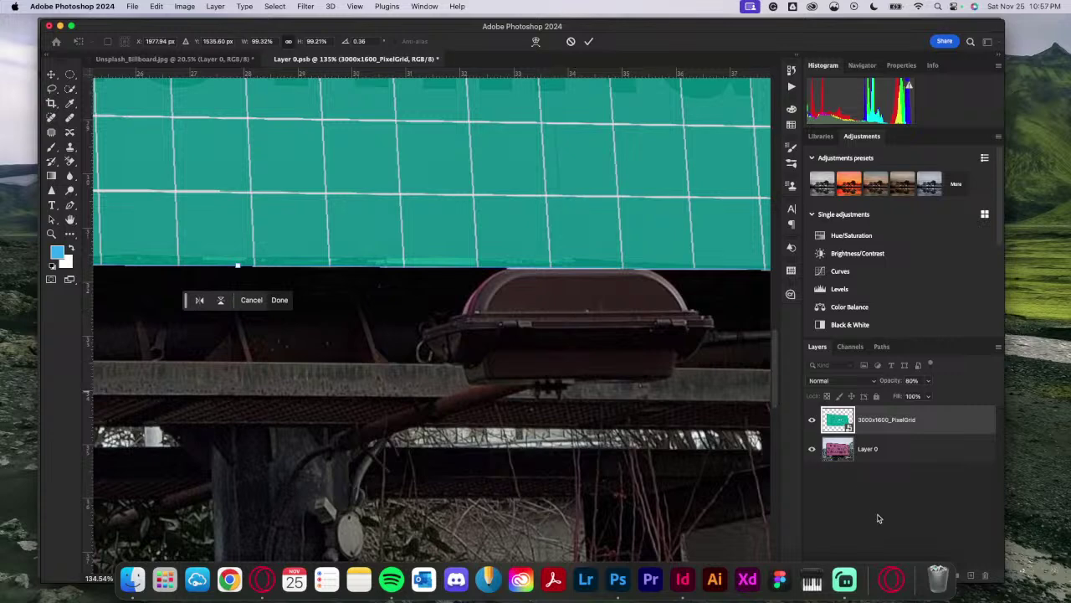
pyautogui.click(940, 526)
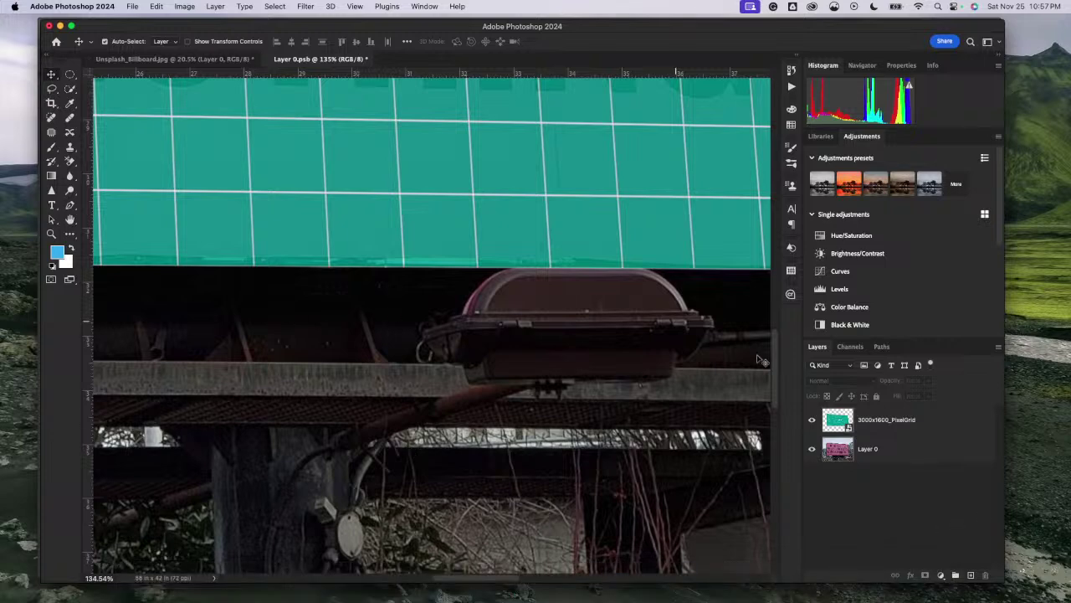
pyautogui.click(971, 576)
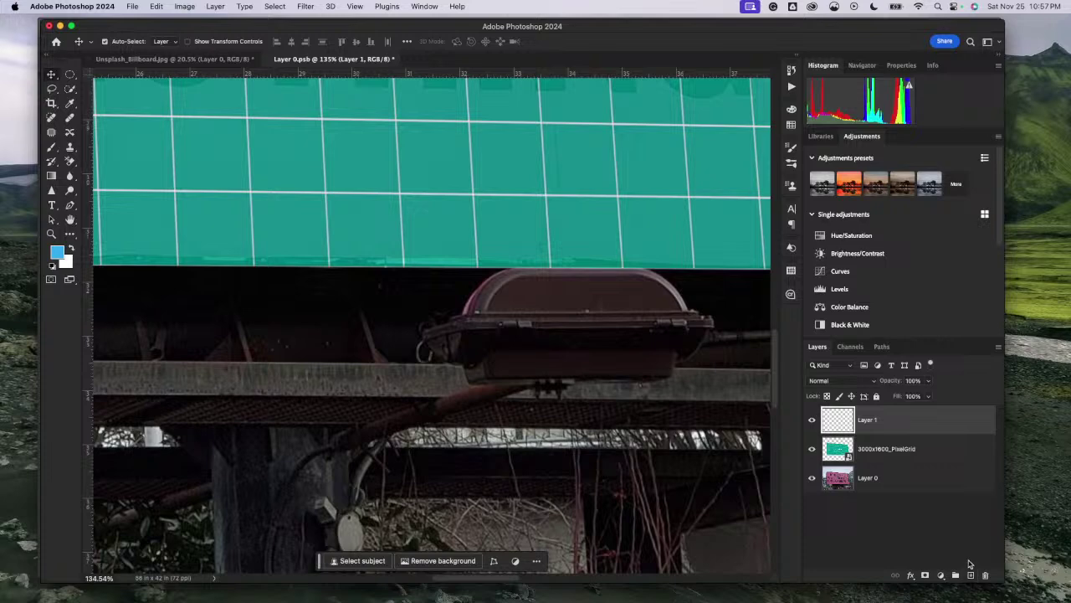
pyautogui.rightClick(873, 418)
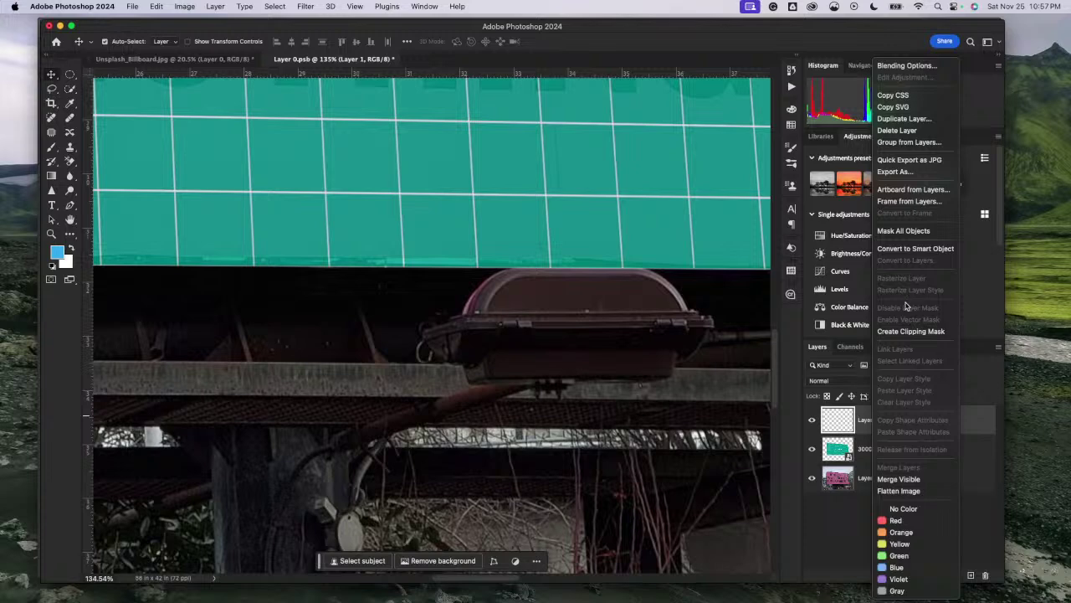
pyautogui.click(862, 508)
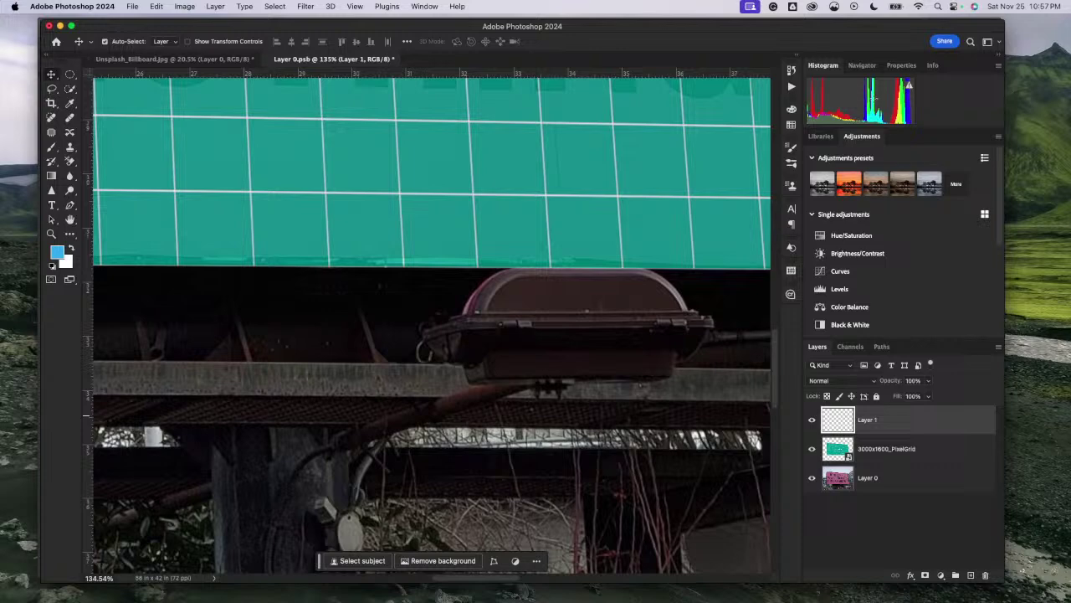
pyautogui.click(863, 65)
pyautogui.scroll(5, 898, 301)
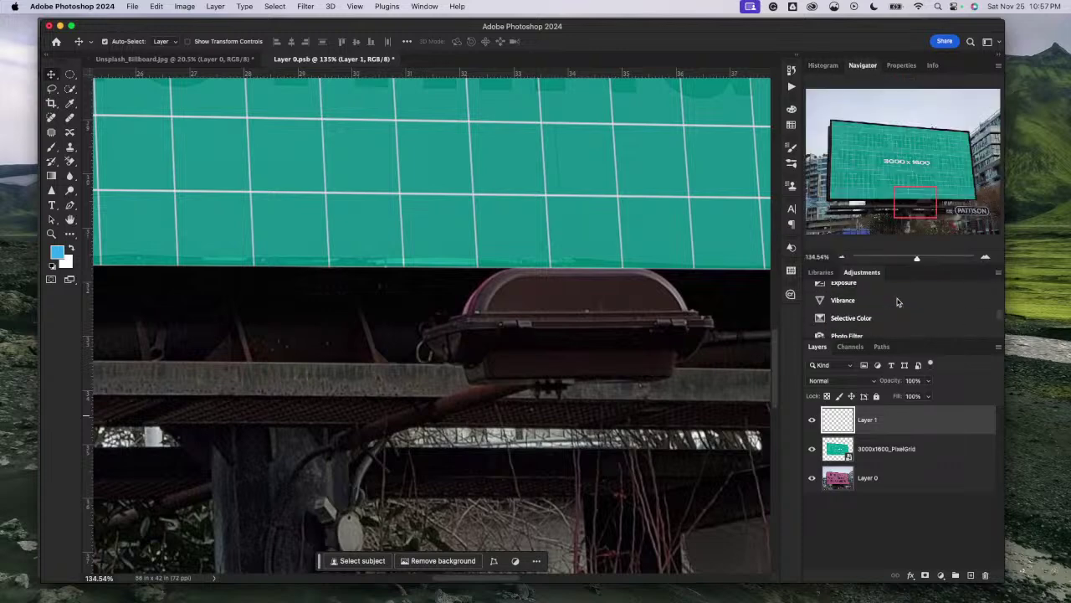
pyautogui.click(821, 272)
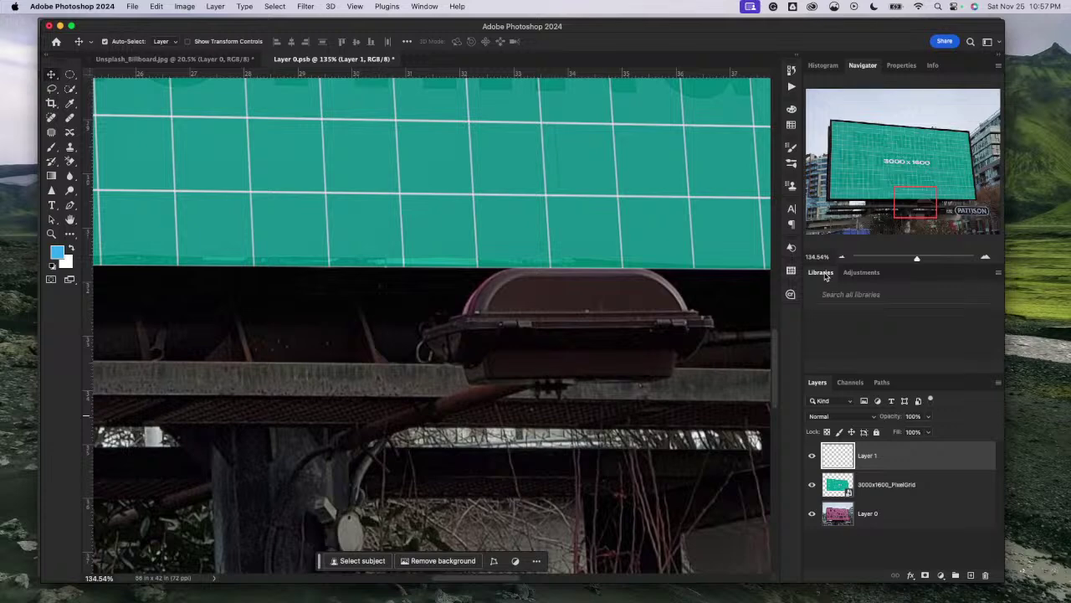
pyautogui.click(901, 65)
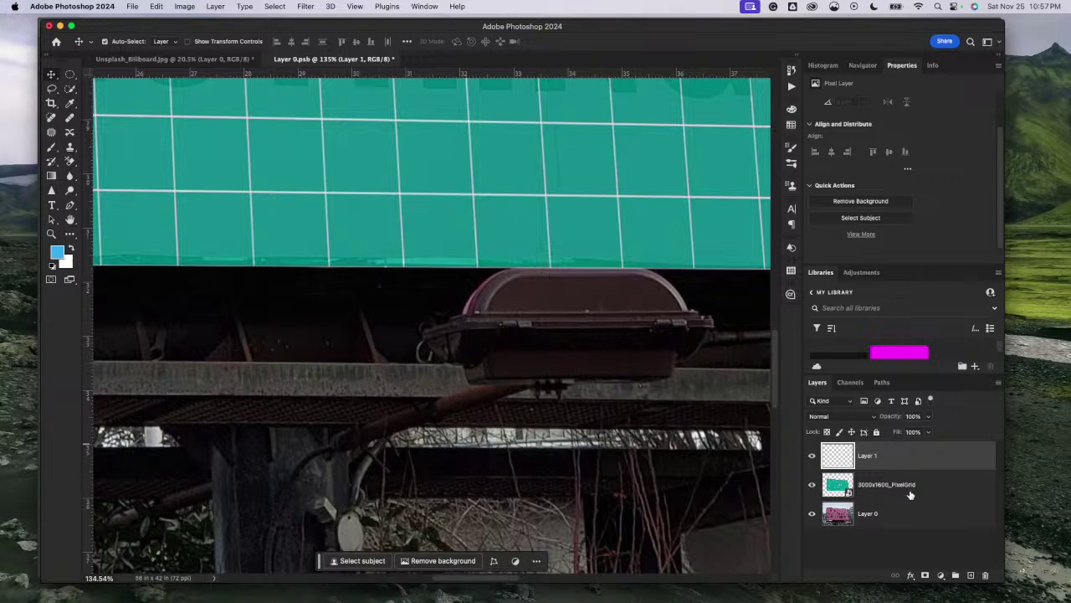
# Step: Clip the 3000x1600_PixelGrid layer to Layer 0 with a clipping mask and make the empty Layer 1 active
pyautogui.rightClick(904, 483)
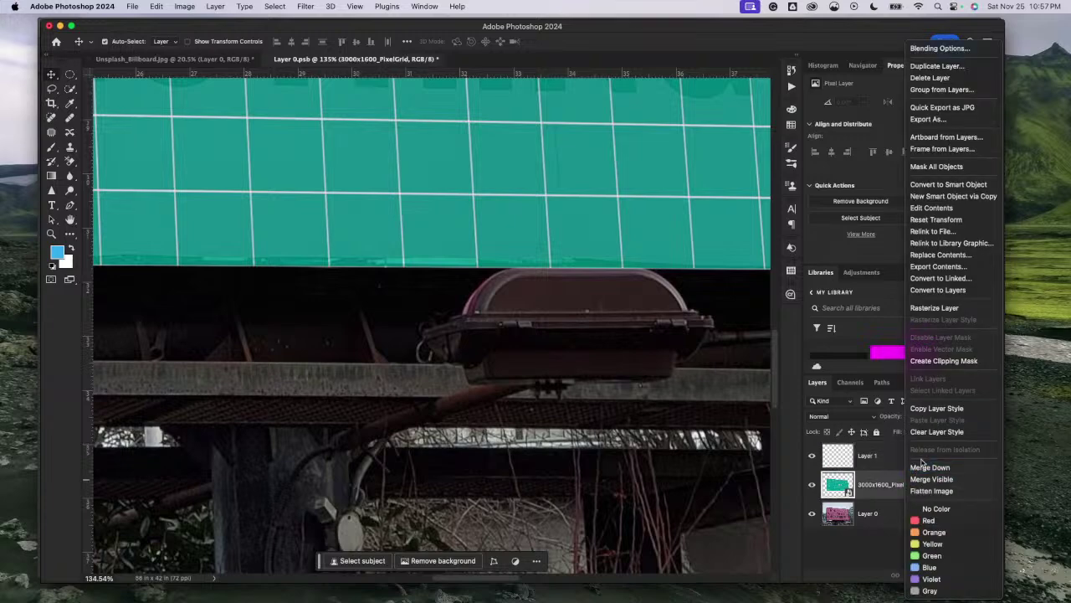
pyautogui.click(966, 365)
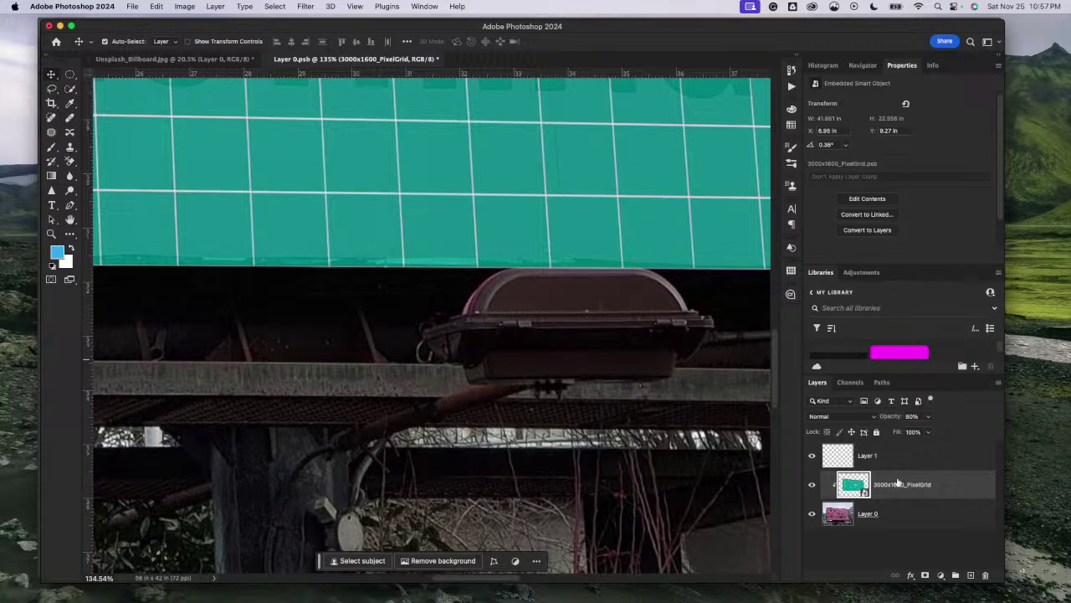
pyautogui.click(880, 460)
# Step: Examine the grid's lower edge where it meets the lamp, and the grid's fit across the whole billboard
pyautogui.scroll(3, 701, 449)
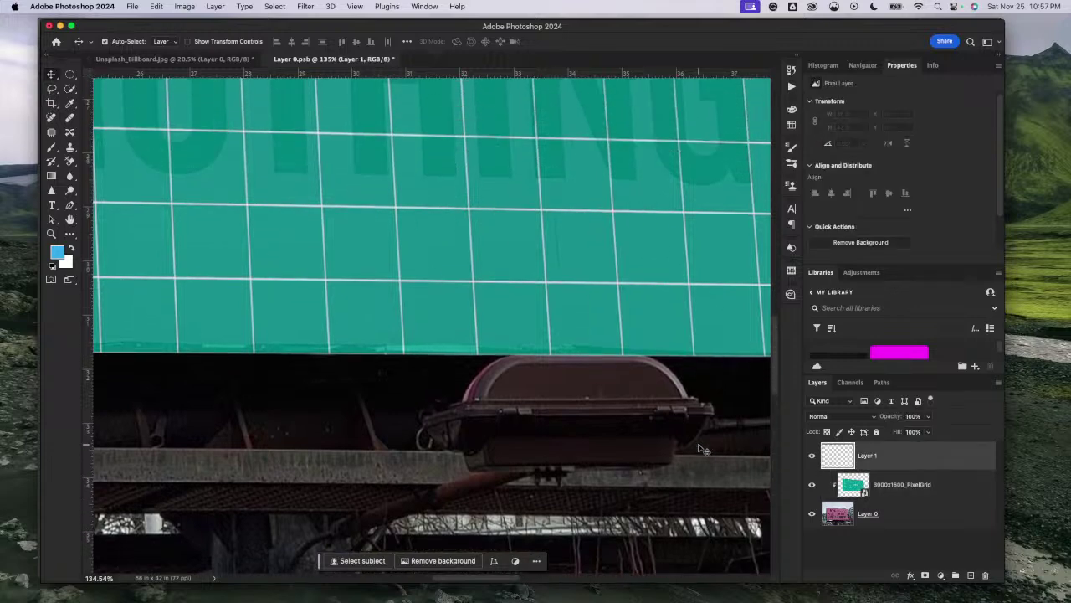
pyautogui.hscroll(2, 701, 450)
pyautogui.scroll(2, 538, 399)
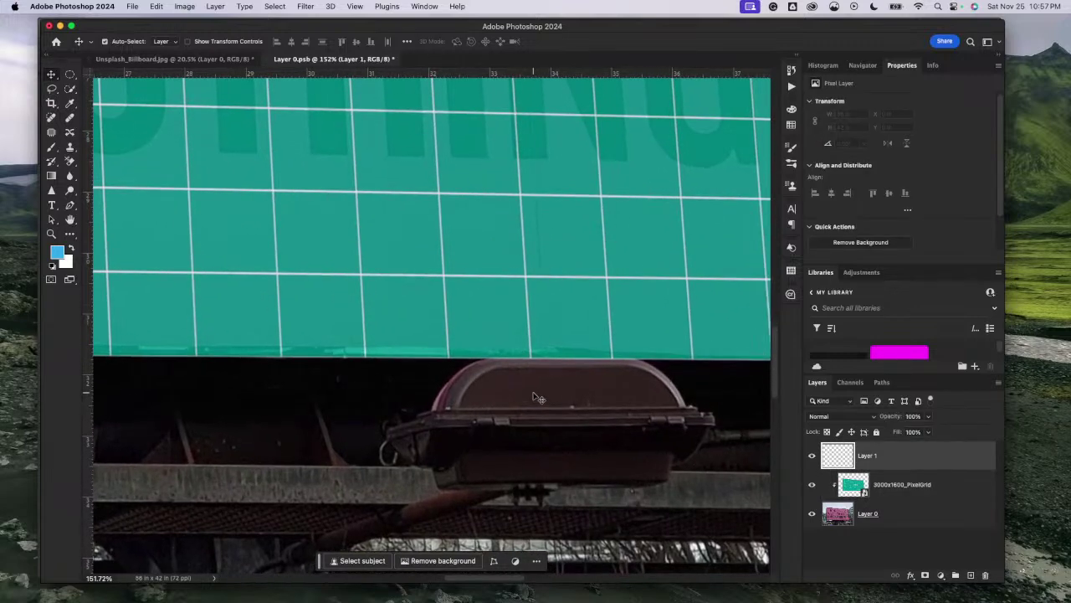
pyautogui.scroll(4, 538, 398)
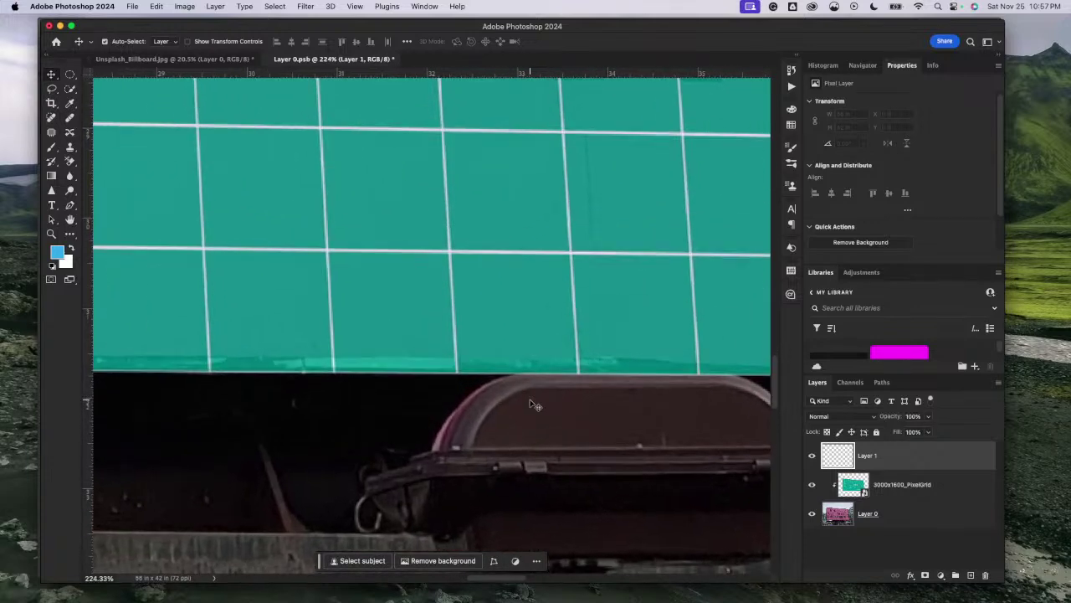
pyautogui.hscroll(3, 532, 404)
pyautogui.scroll(4, 535, 405)
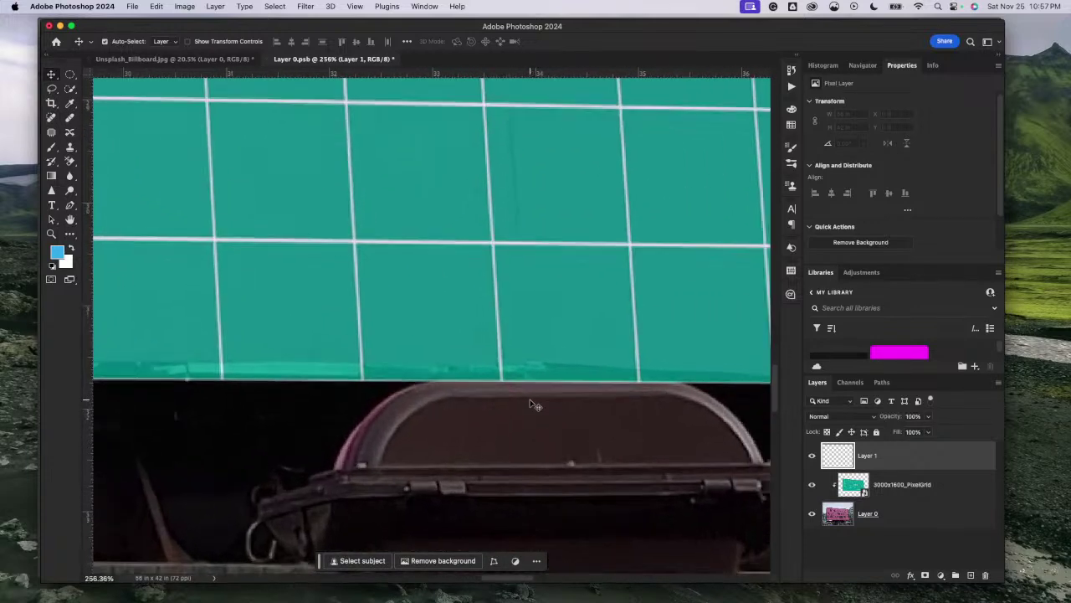
pyautogui.scroll(-3, 545, 485)
pyautogui.hscroll(2, 545, 486)
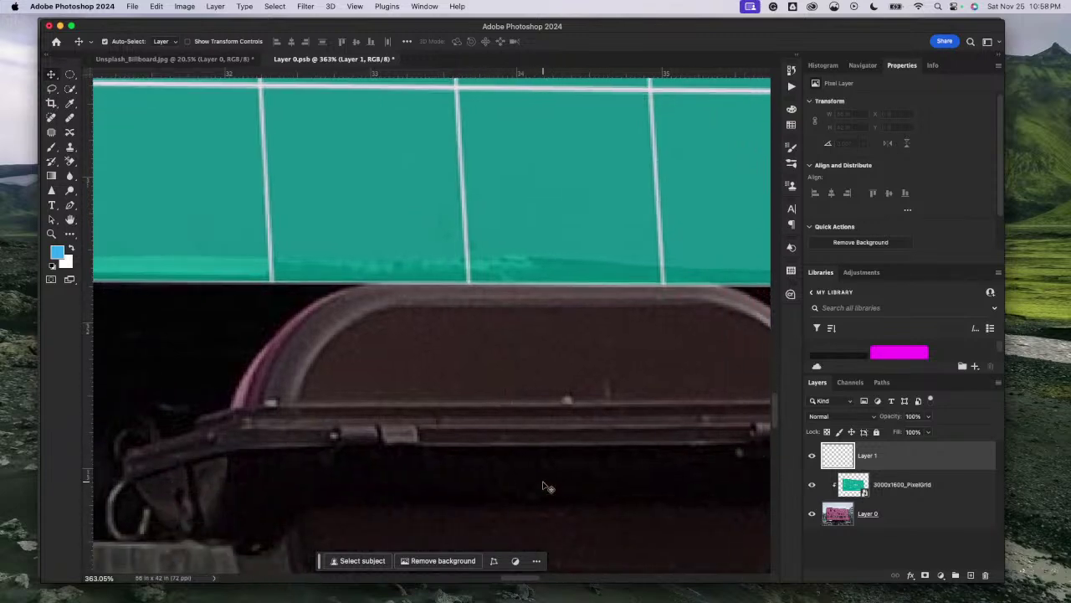
pyautogui.scroll(-2, 544, 484)
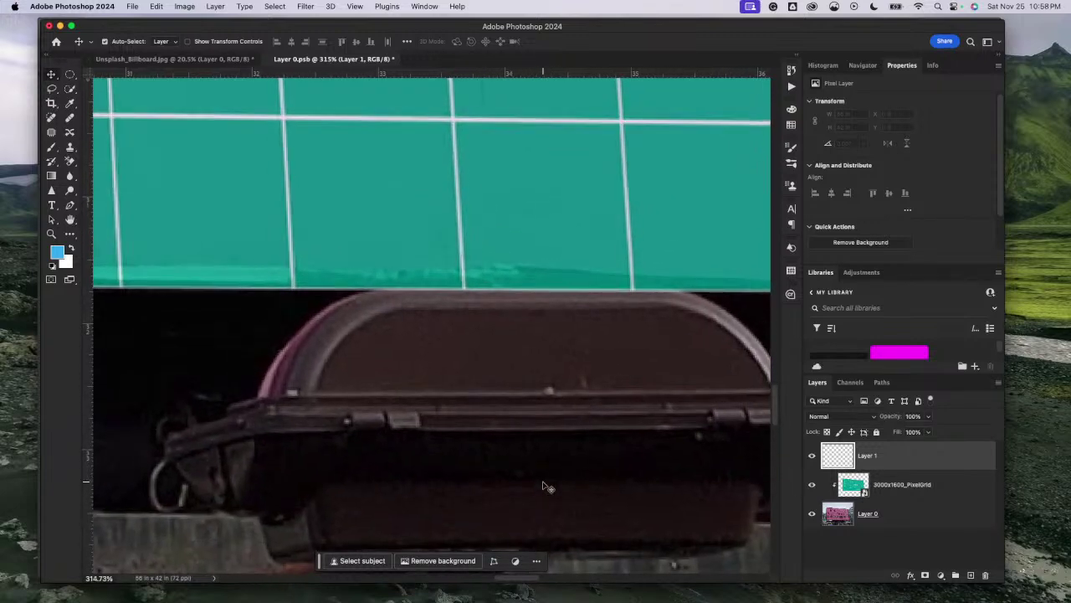
pyautogui.scroll(-10, 543, 485)
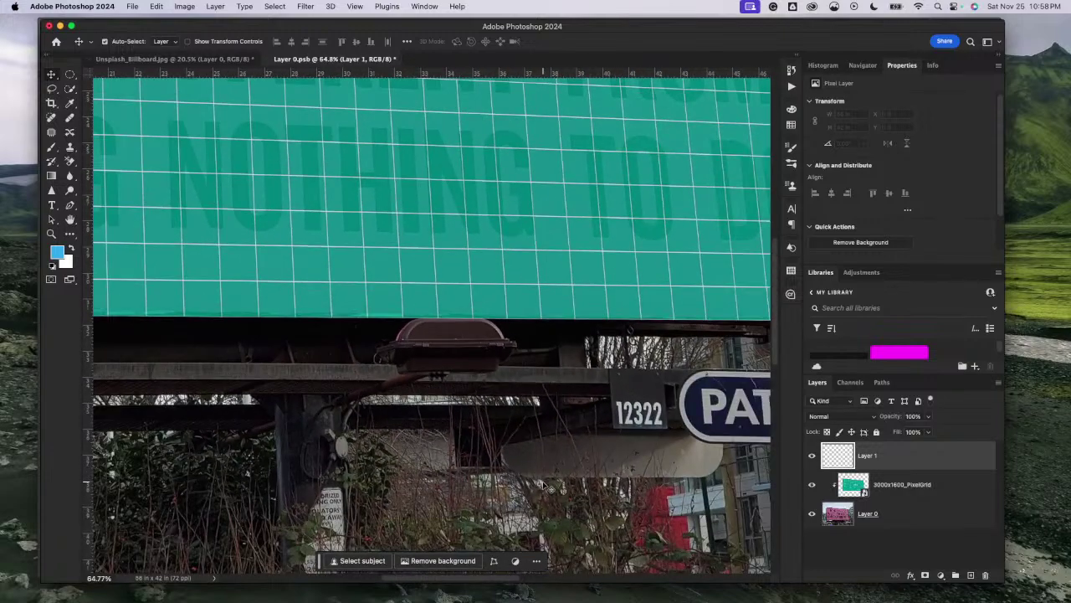
pyautogui.scroll(-2, 544, 486)
pyautogui.scroll(-2, 544, 485)
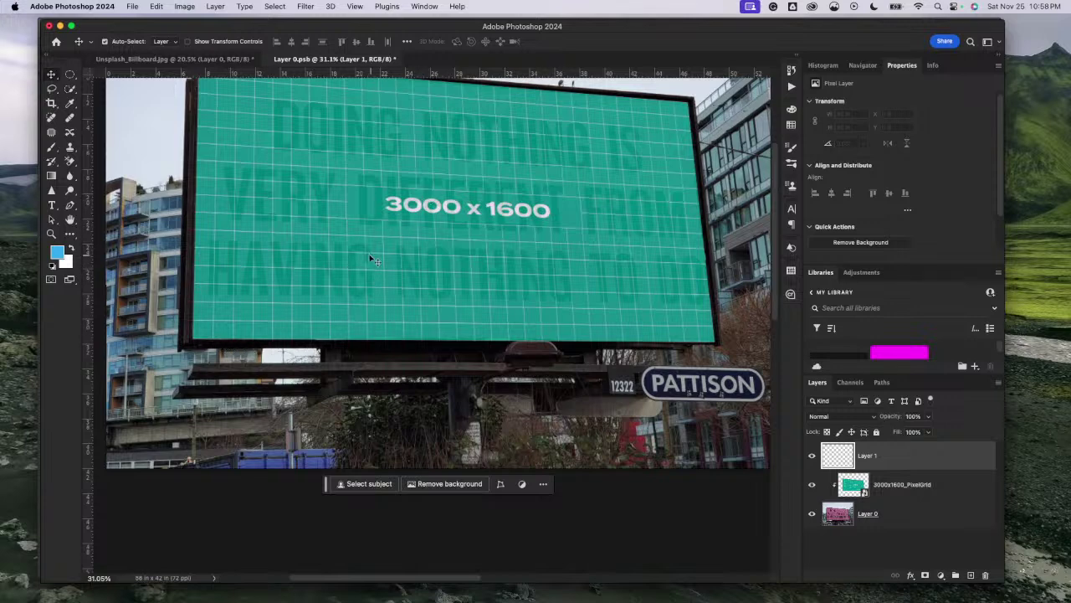
# Step: Hide the 3000x1600_PixelGrid layer to inspect the original billboard's lower edge from the left side to the lamp, and show it again
pyautogui.click(811, 484)
pyautogui.scroll(8, 331, 347)
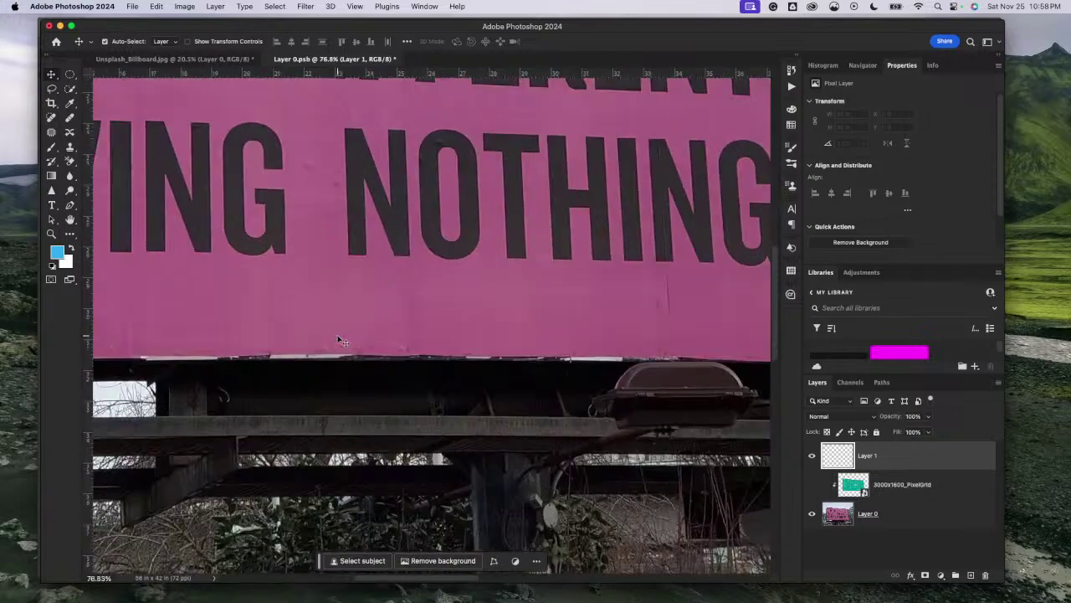
pyautogui.hscroll(-10, 289, 394)
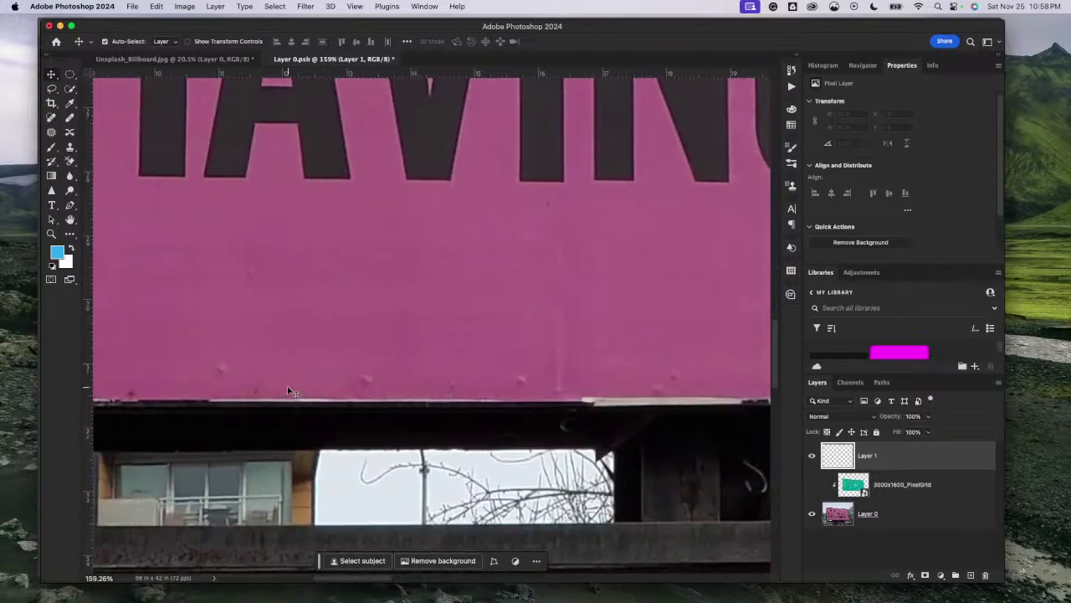
pyautogui.hscroll(10, 287, 386)
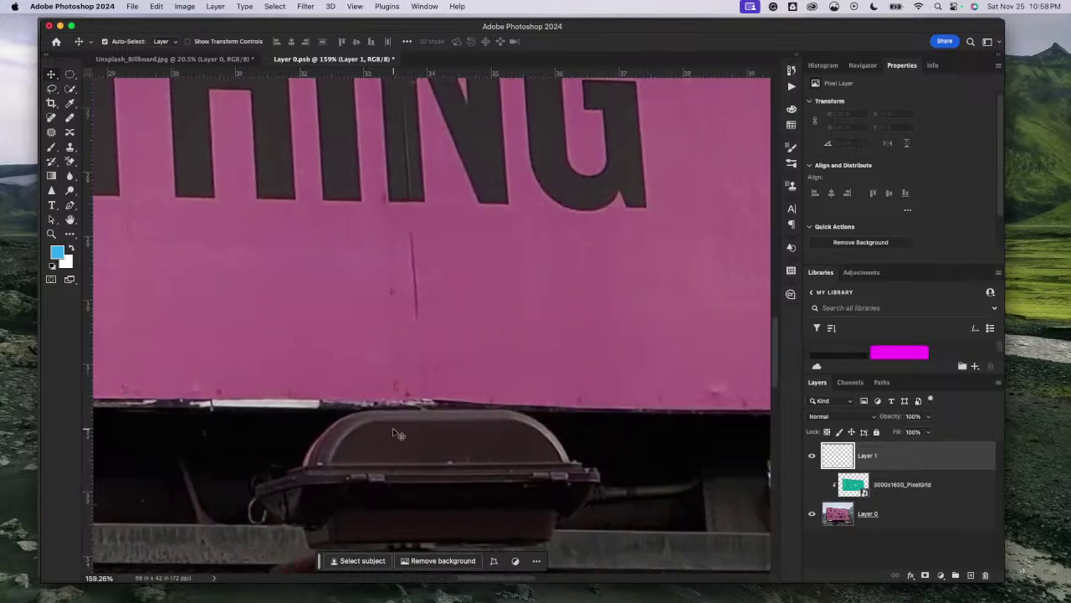
pyautogui.scroll(-5, 393, 428)
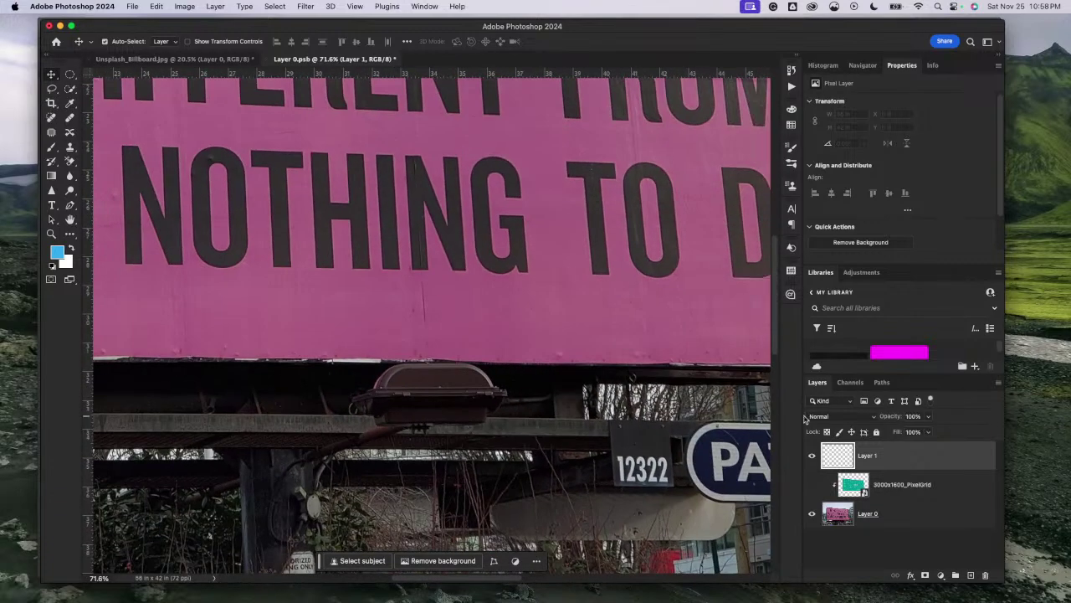
pyautogui.click(811, 483)
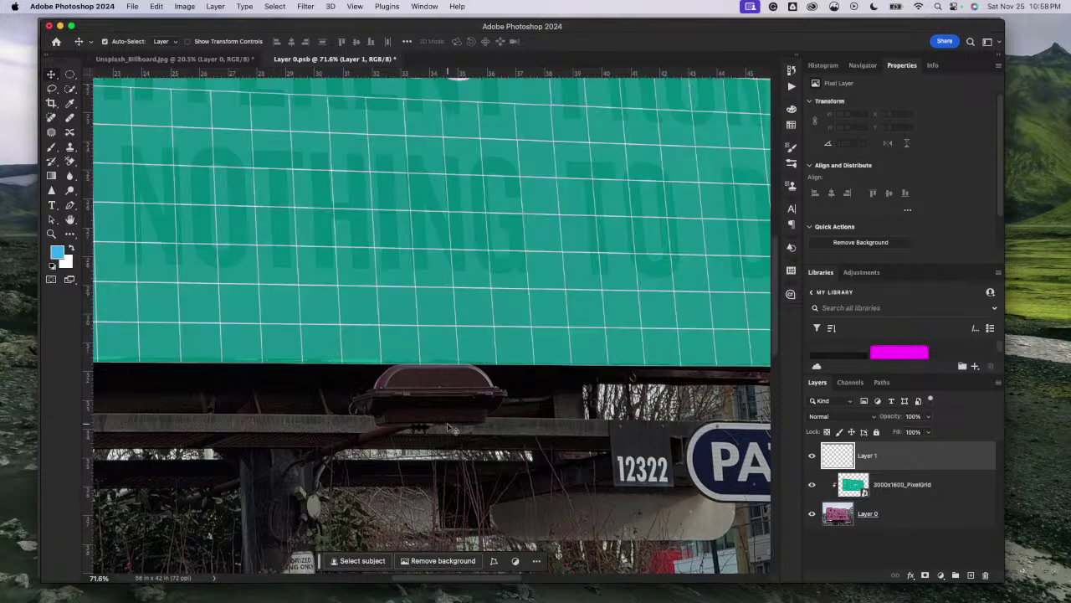
# Step: Start a Distort transform on the 3000x1600_PixelGrid layer and nudge the middle of its lower edge slightly upward
pyautogui.click(937, 484)
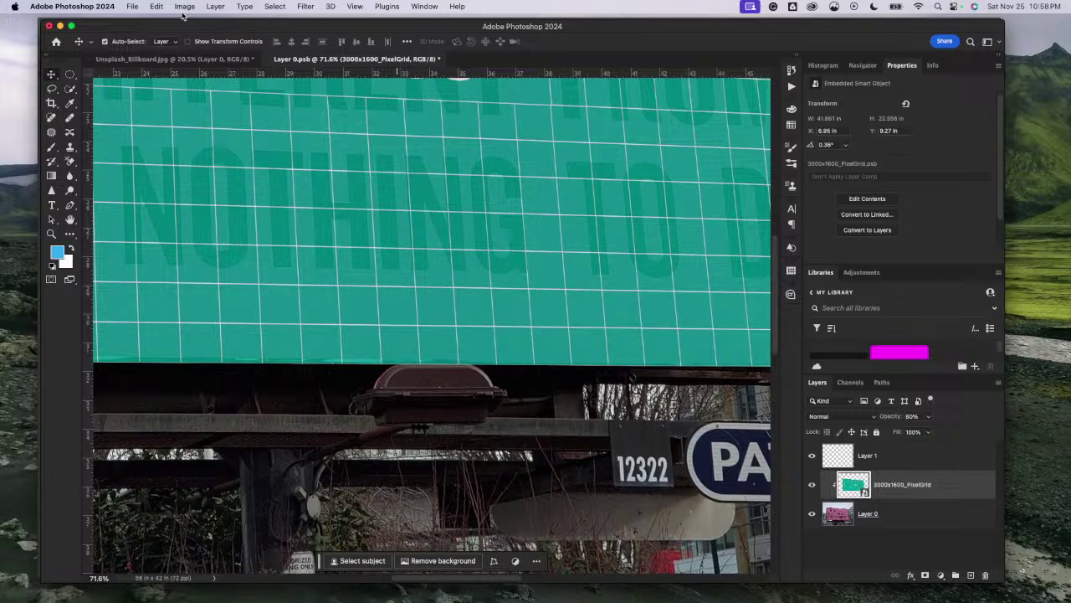
pyautogui.click(184, 6)
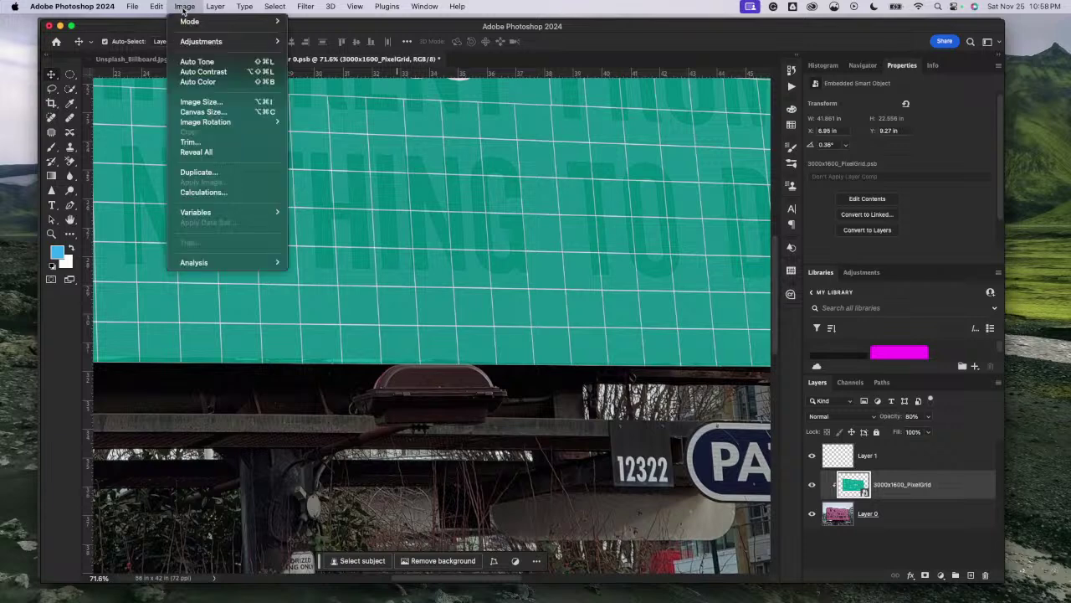
pyautogui.moveTo(157, 7)
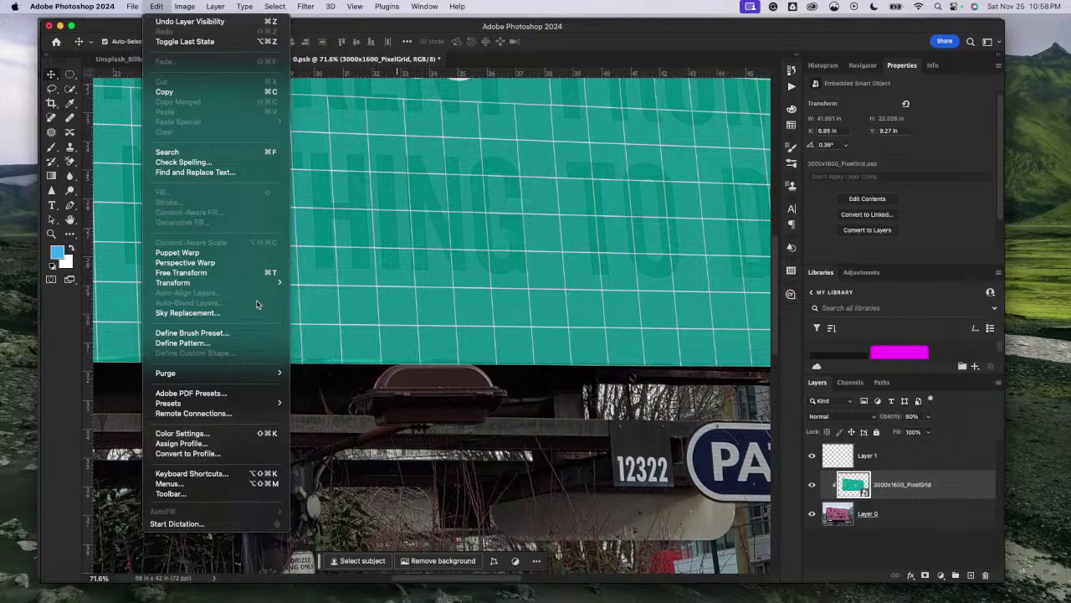
pyautogui.moveTo(256, 282)
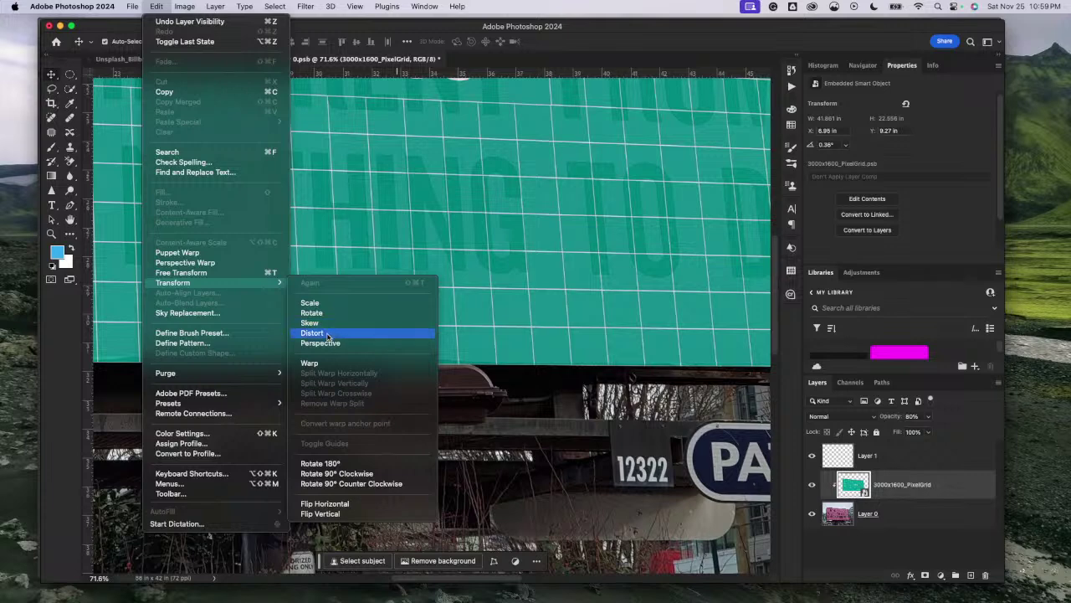
pyautogui.click(332, 332)
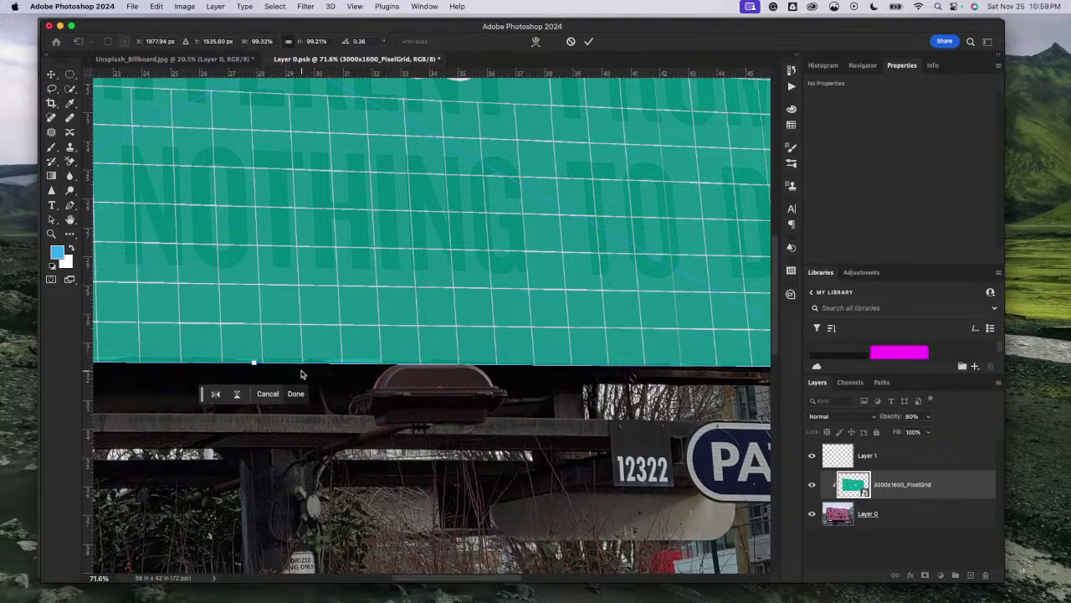
pyautogui.scroll(5, 259, 434)
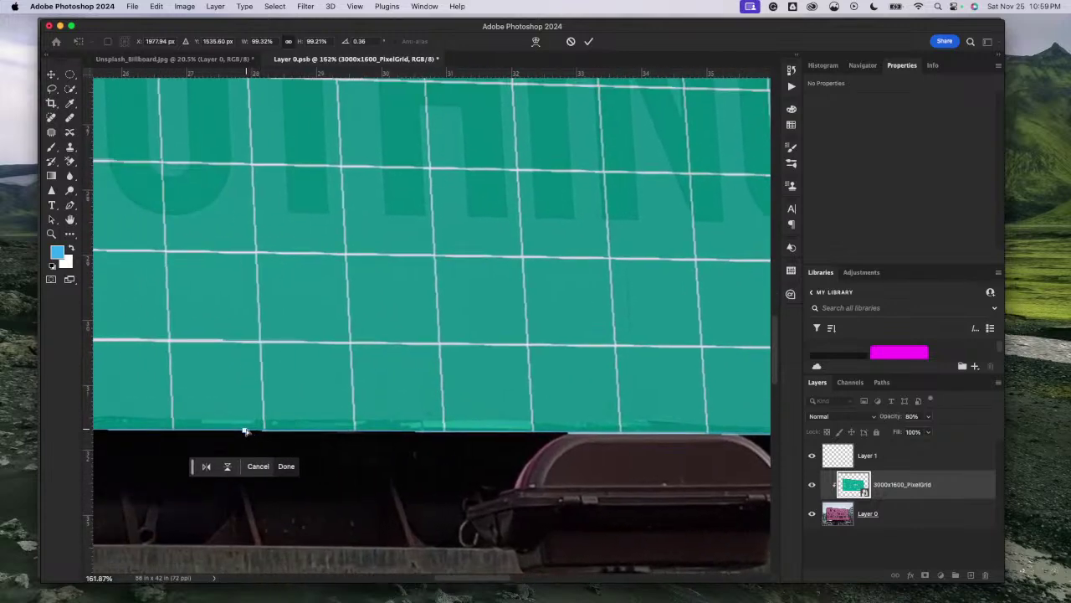
pyautogui.moveTo(243, 431); pyautogui.dragTo(246, 430)
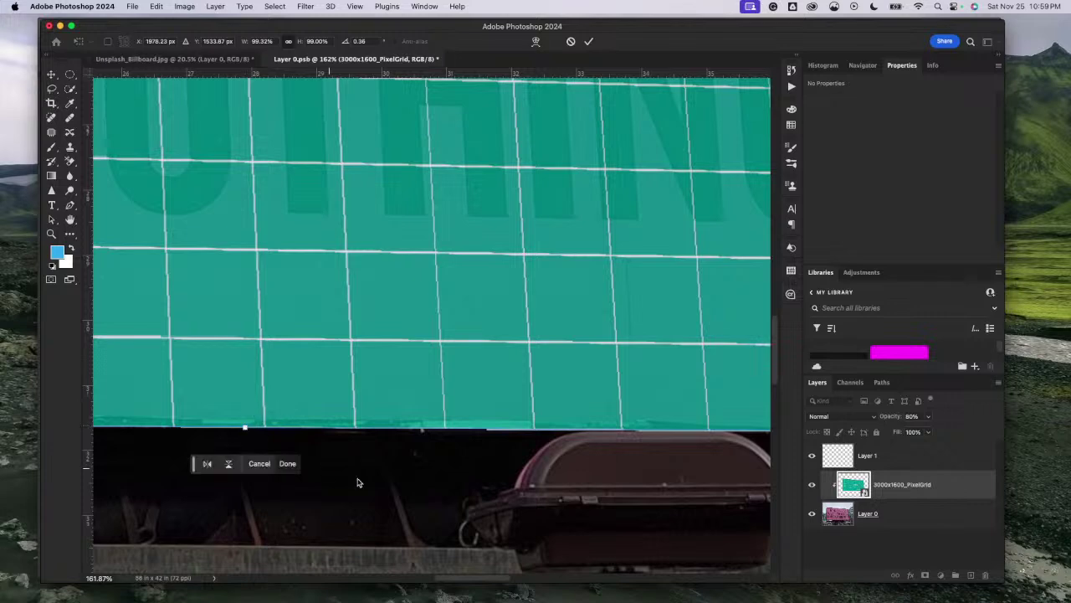
# Step: Check the grid along the billboard's lower edge and nudge its lower-right corner slightly down toward the frame
pyautogui.hscroll(-10, 379, 481)
pyautogui.hscroll(-3, 382, 486)
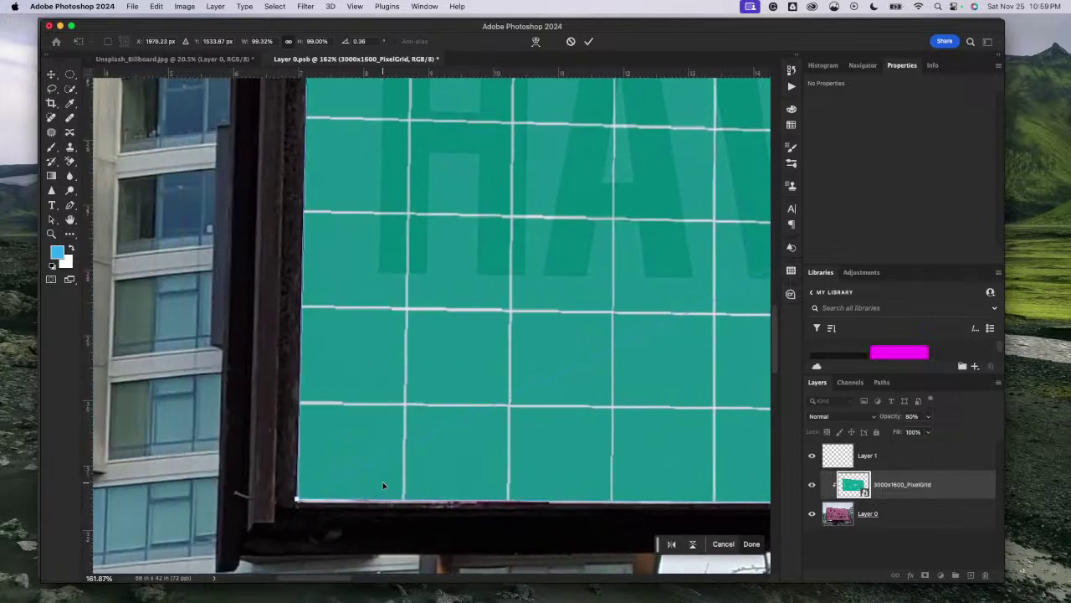
pyautogui.hscroll(15, 382, 485)
pyautogui.scroll(-5, 383, 486)
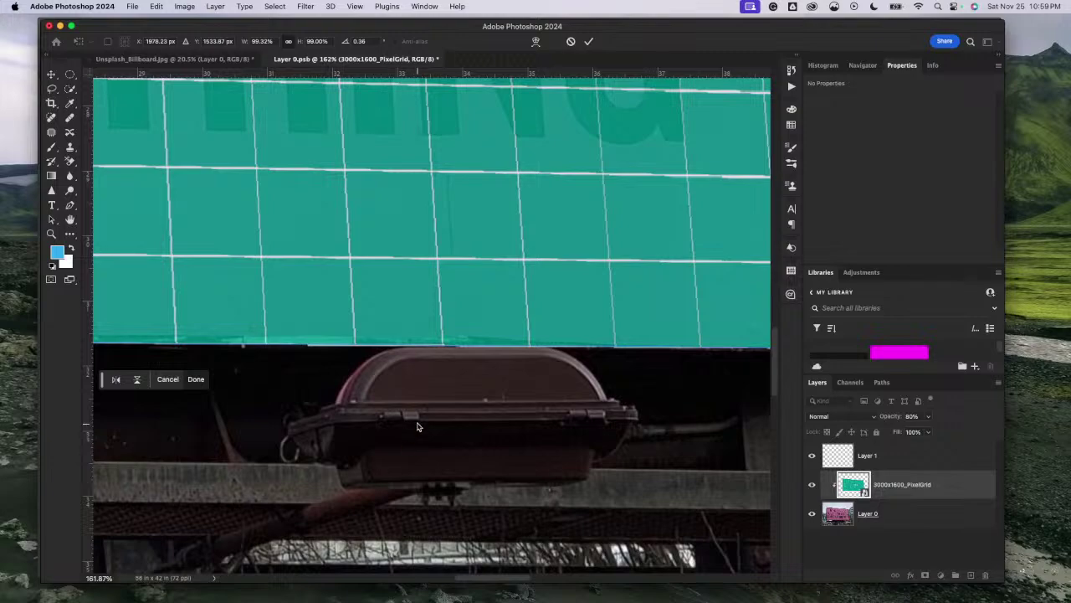
pyautogui.hscroll(3, 528, 371)
pyautogui.scroll(1, 528, 371)
pyautogui.hscroll(10, 529, 369)
pyautogui.scroll(2, 528, 369)
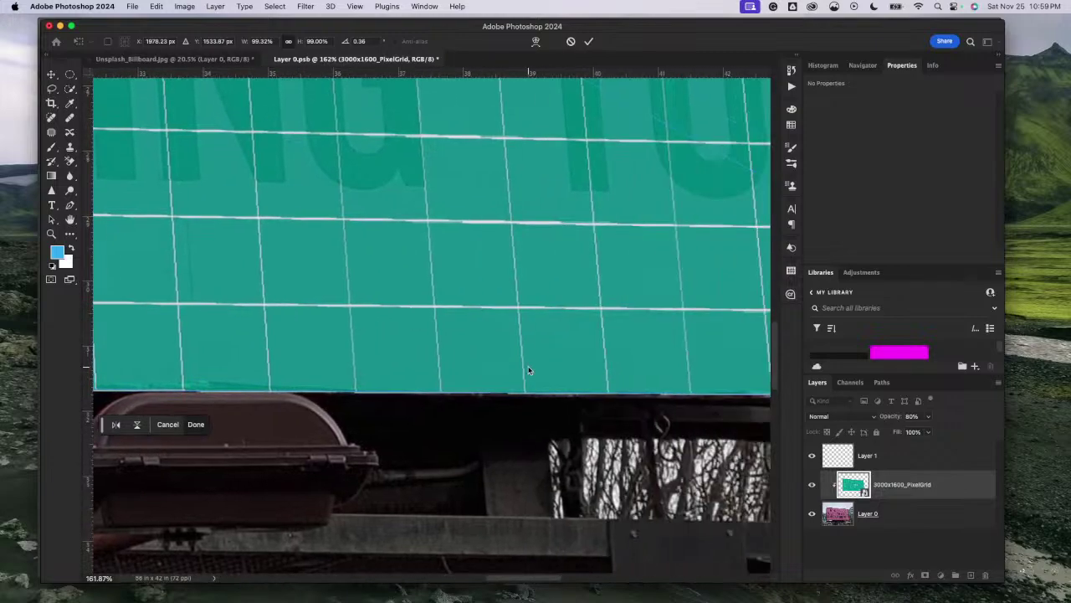
pyautogui.scroll(5, 489, 391)
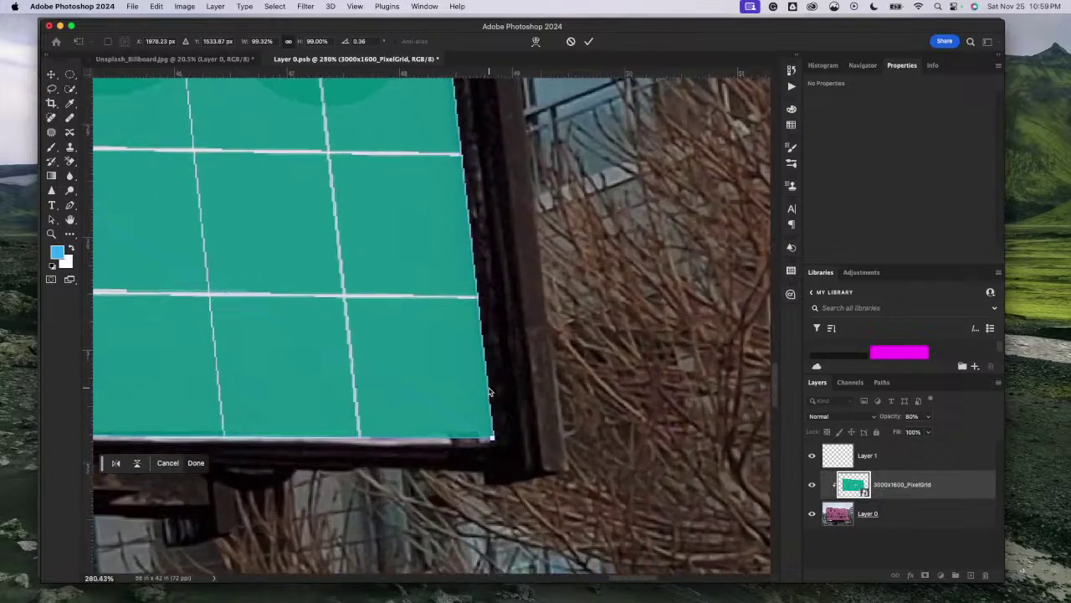
pyautogui.scroll(-2, 525, 433)
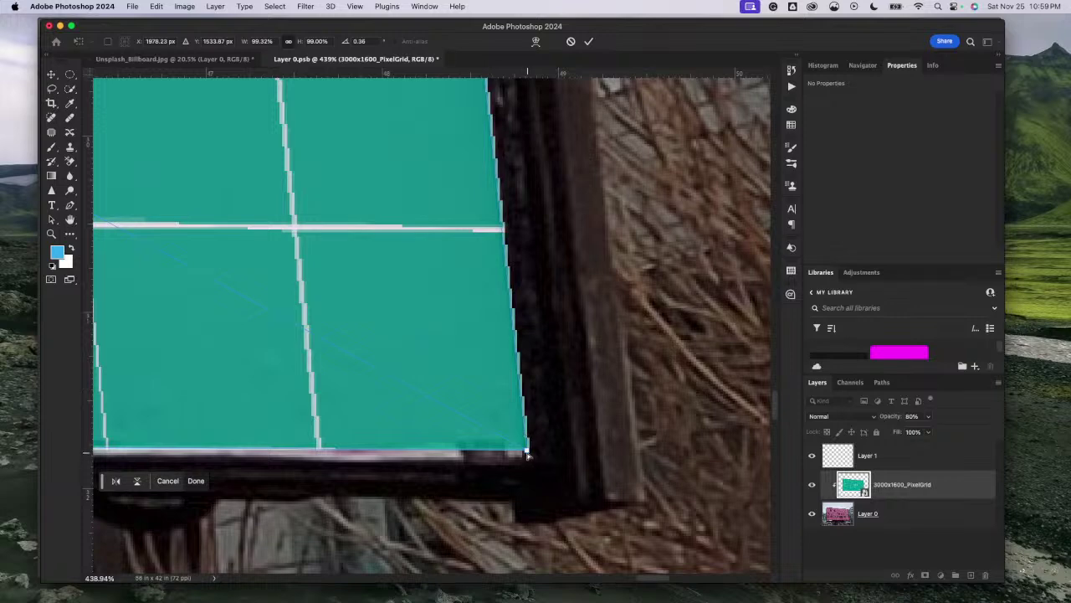
pyautogui.moveTo(526, 453); pyautogui.dragTo(527, 459)
# Step: Follow the lower edge back across the billboard and nudge the grid's lower-left corner slightly down to the frame
pyautogui.hscroll(-10, 460, 500)
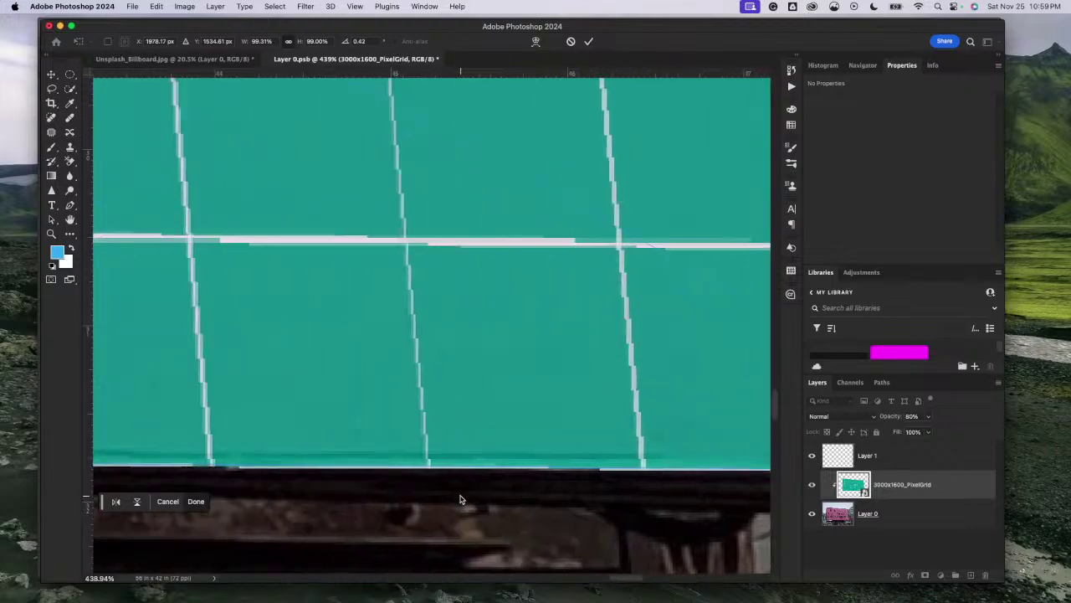
pyautogui.scroll(-1, 460, 499)
pyautogui.scroll(-5, 459, 500)
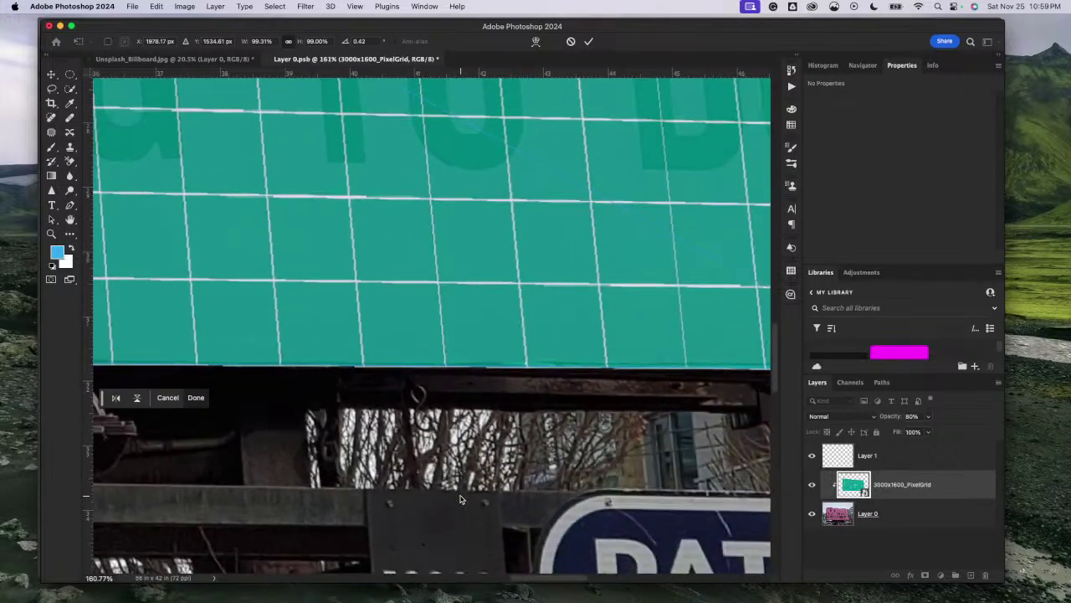
pyautogui.hscroll(-15, 459, 499)
pyautogui.scroll(5, 459, 500)
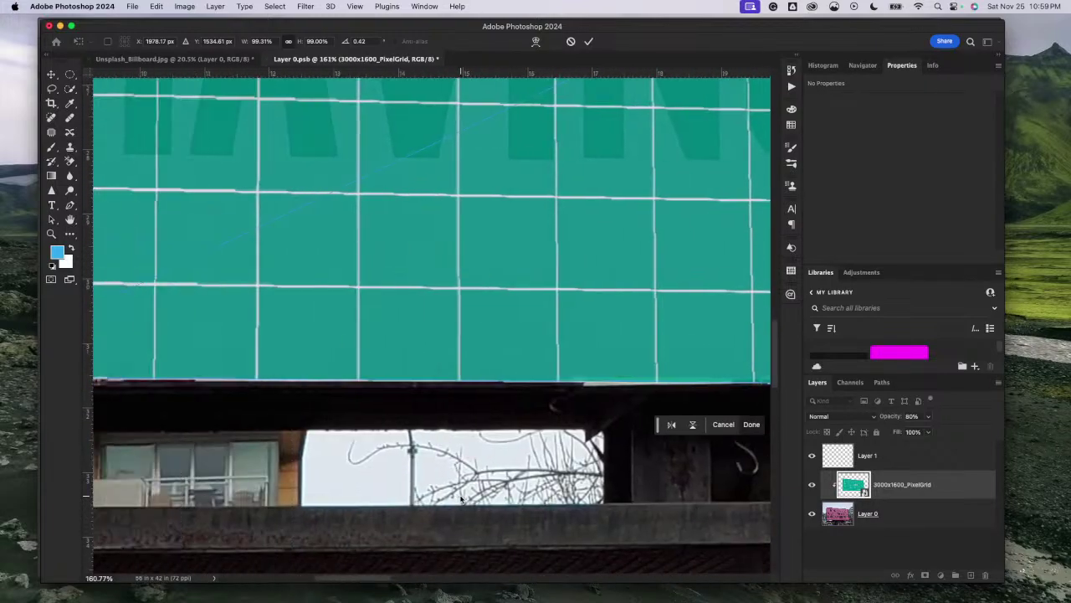
pyautogui.hscroll(-3, 460, 500)
pyautogui.scroll(3, 460, 499)
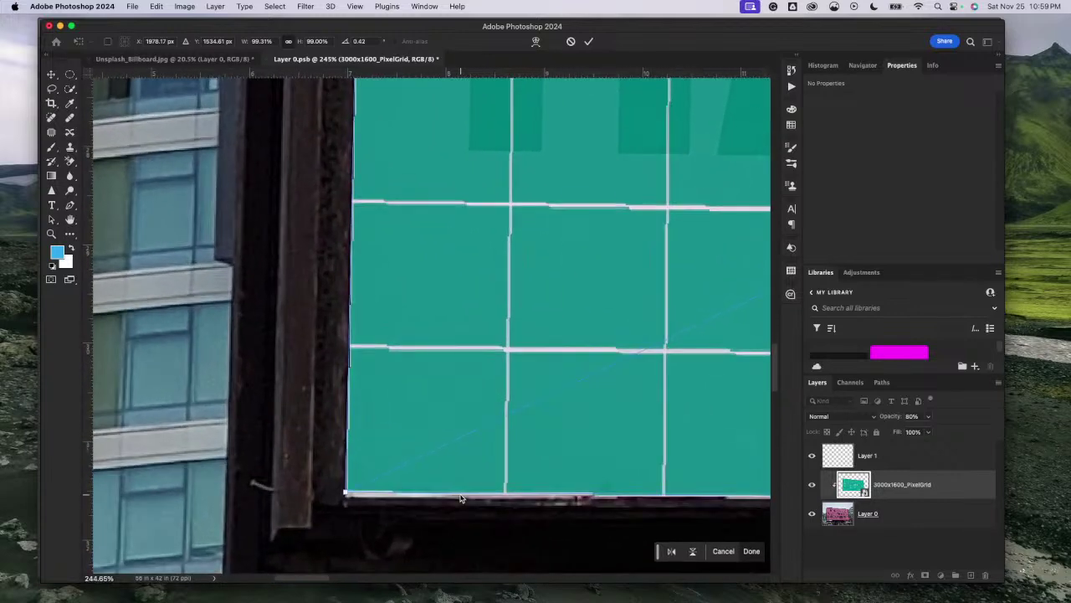
pyautogui.moveTo(355, 476); pyautogui.dragTo(354, 475)
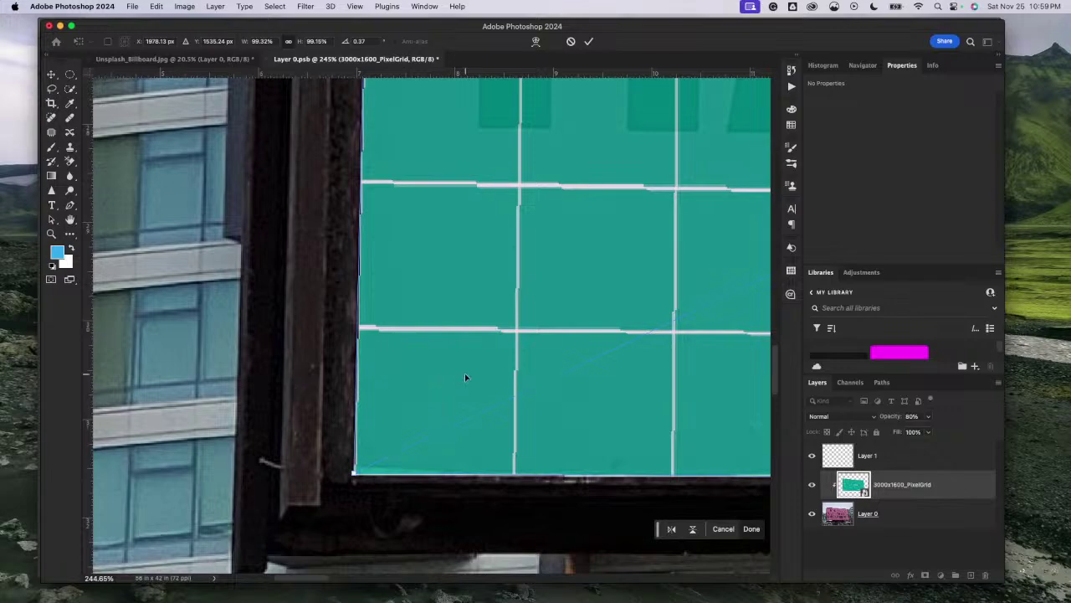
# Step: Set the 3000x1600_PixelGrid layer's opacity to 100% after viewing its fit on the whole billboard
pyautogui.scroll(-10, 459, 473)
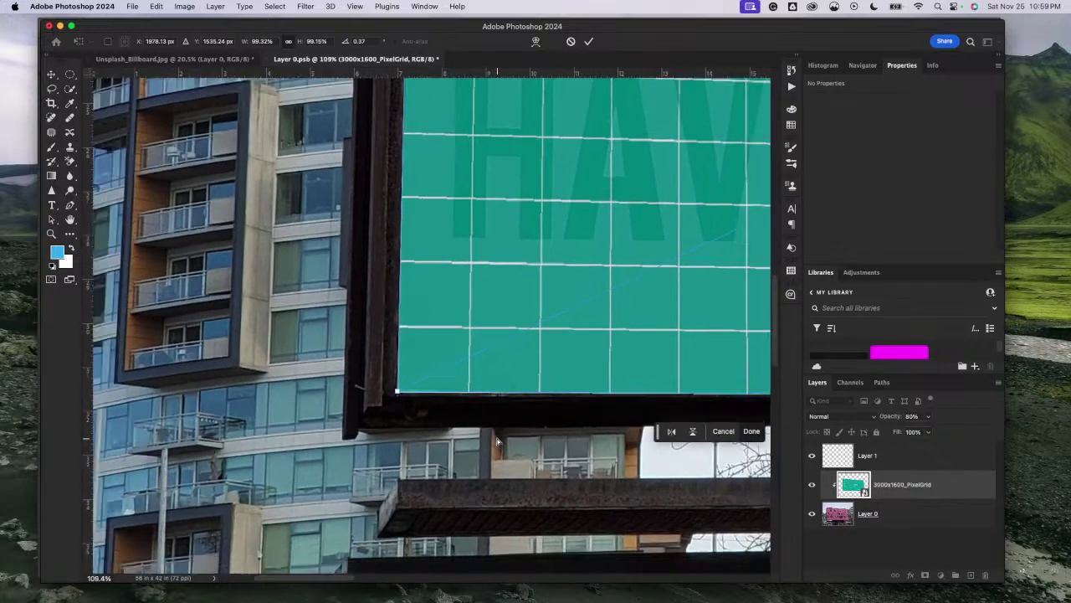
pyautogui.scroll(-6, 497, 441)
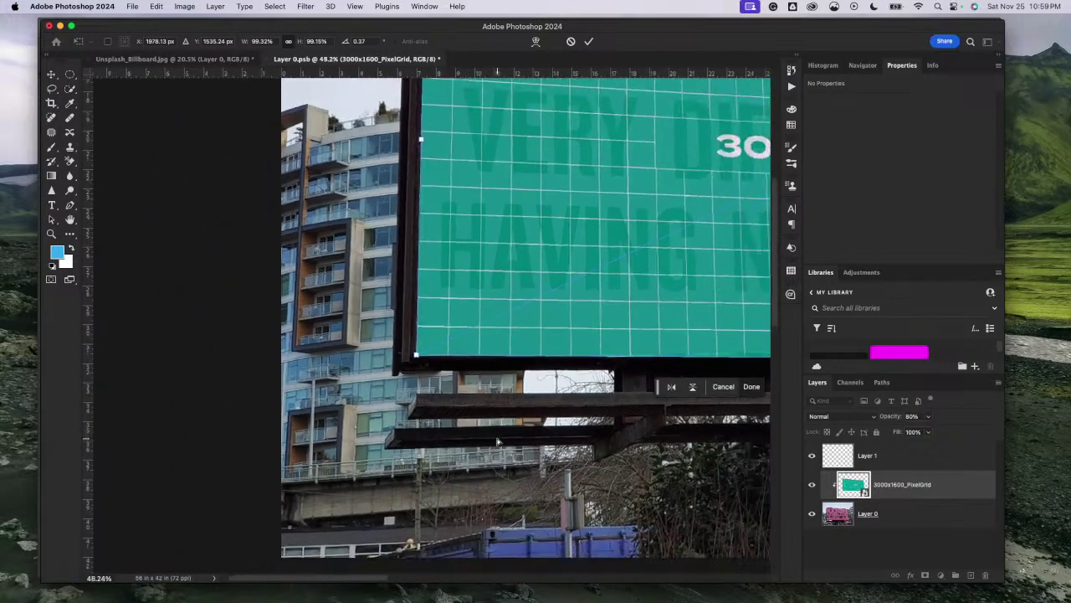
pyautogui.scroll(-4, 497, 441)
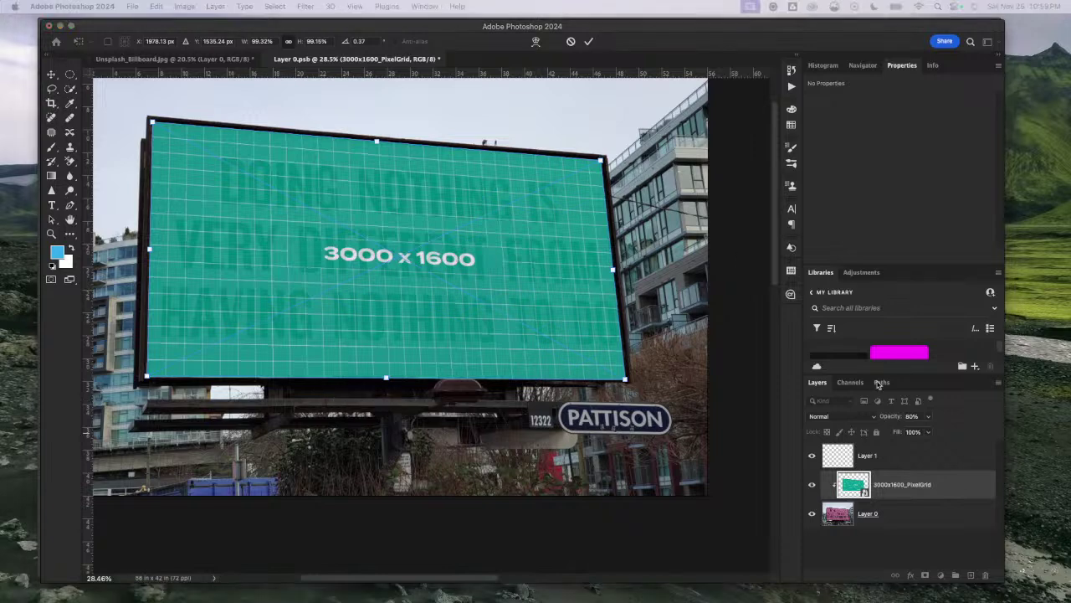
pyautogui.click(912, 417)
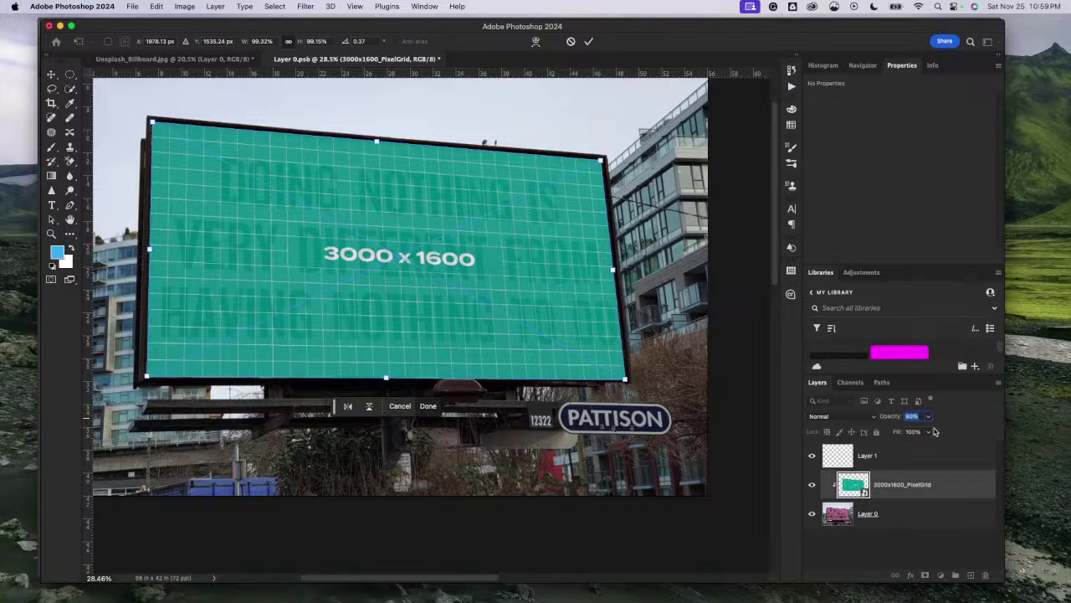
pyautogui.write('000')
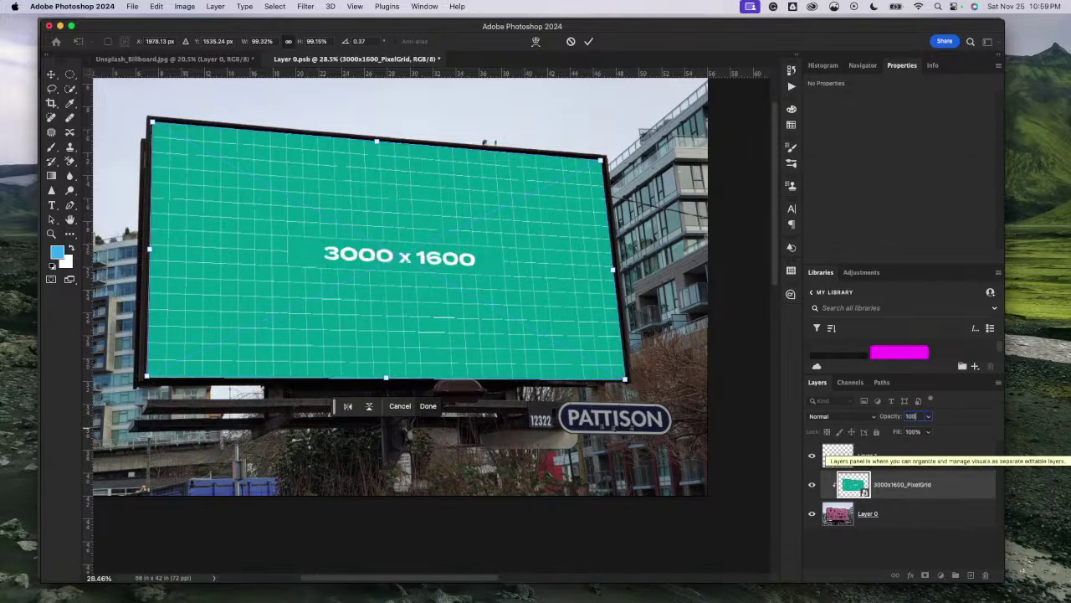
pyautogui.press('Return')
pyautogui.scroll(5, 331, 272)
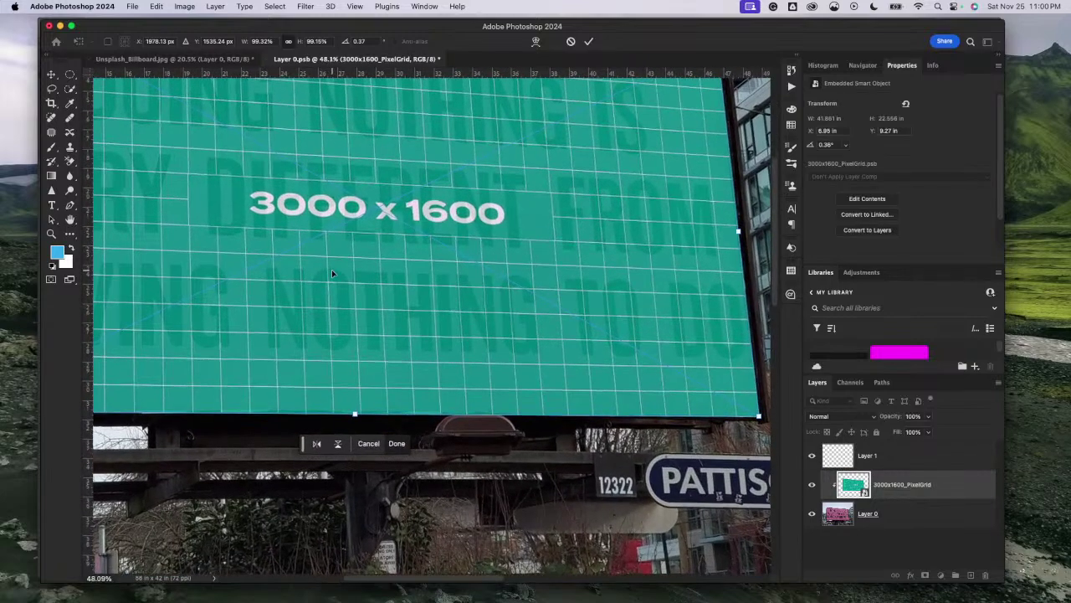
# Step: Examine how well the distorted green grid fits the billboard's edges, corners and perspective
pyautogui.scroll(3, 331, 273)
pyautogui.hscroll(-3, 331, 273)
pyautogui.hscroll(-3, 331, 269)
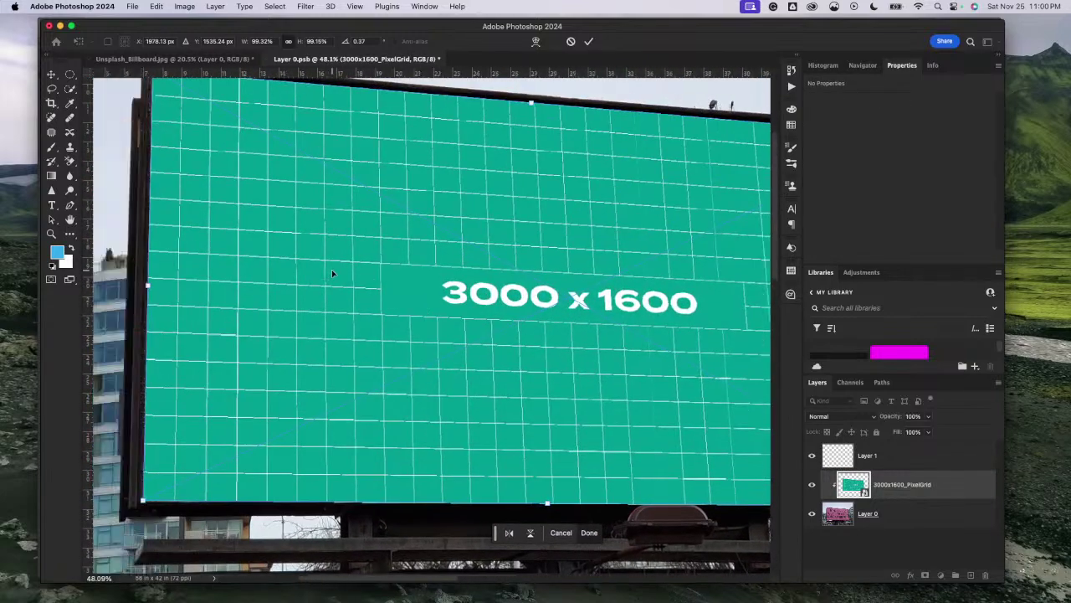
pyautogui.hscroll(2, 332, 270)
pyautogui.hscroll(7, 332, 270)
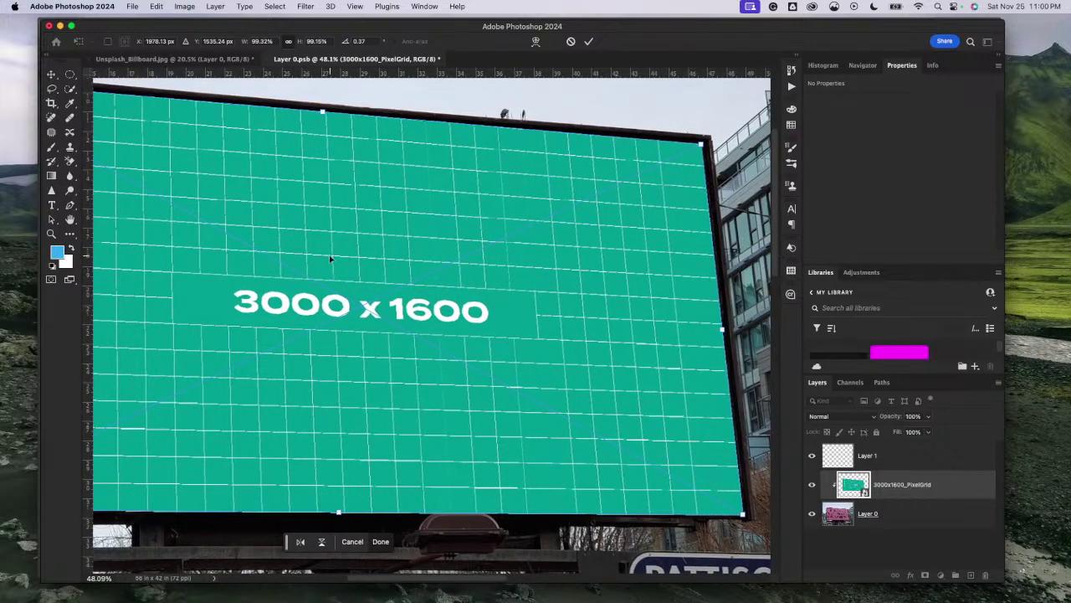
pyautogui.scroll(5, 329, 256)
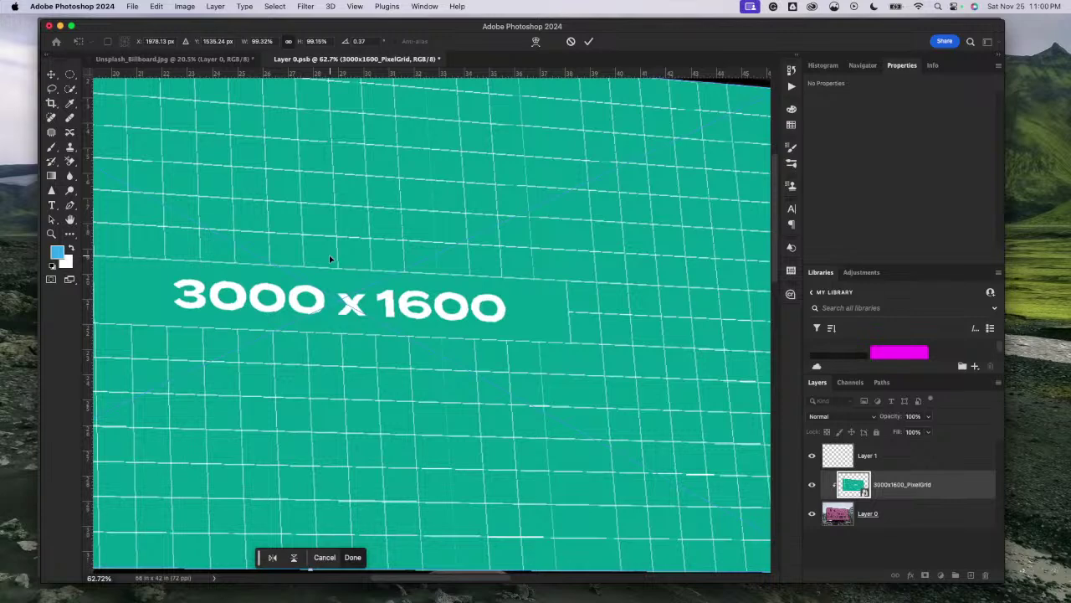
pyautogui.hscroll(-4, 329, 254)
pyautogui.scroll(4, 329, 254)
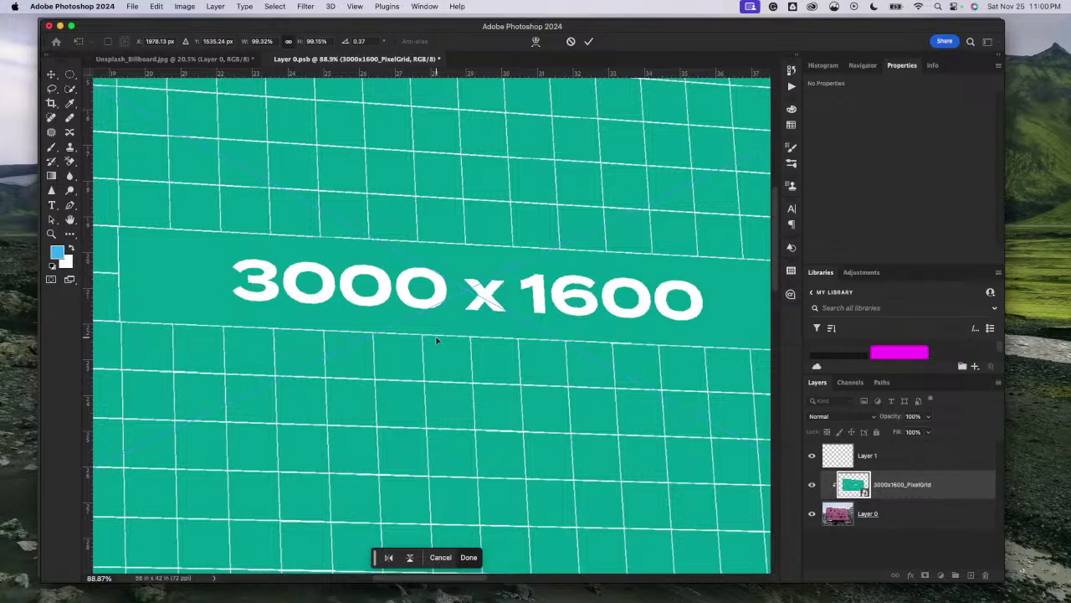
pyautogui.scroll(-10, 436, 339)
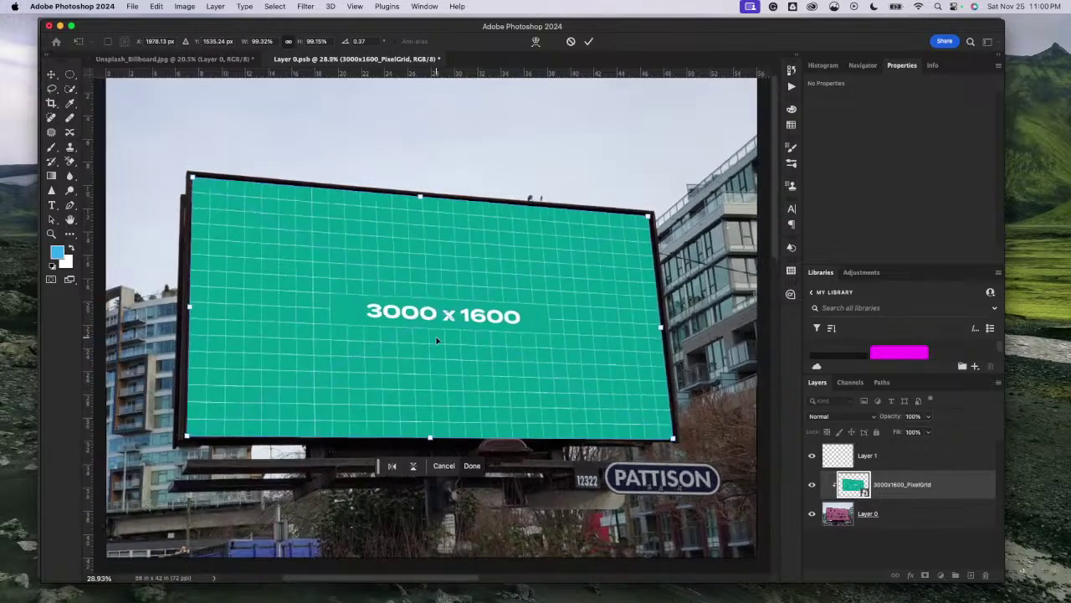
pyautogui.scroll(1, 436, 340)
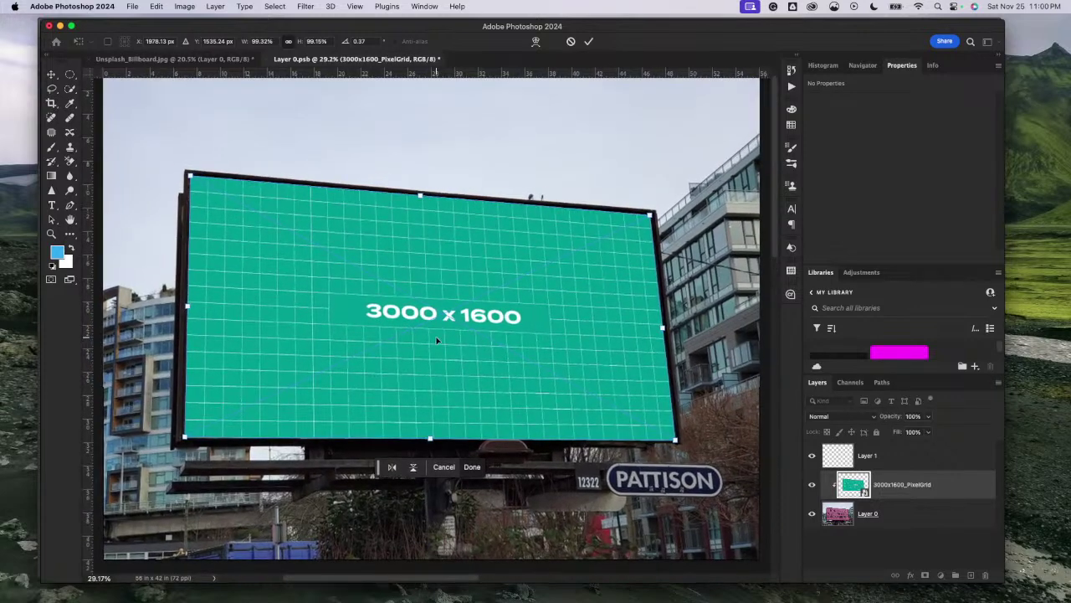
# Step: Apply the grid's transformation and delete the empty Layer 1
pyautogui.click(895, 458)
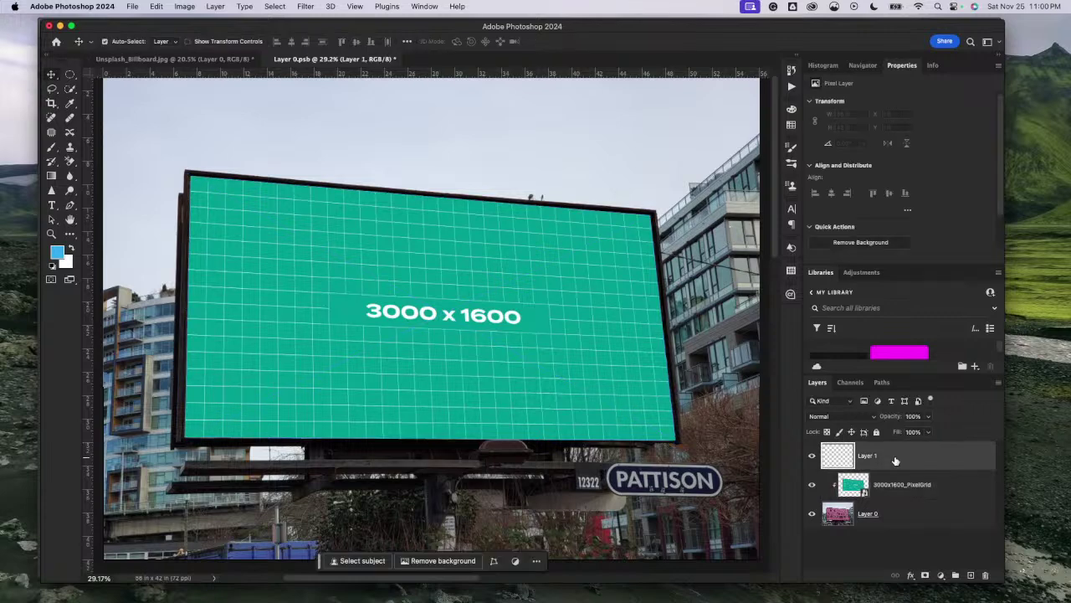
pyautogui.press('Delete')
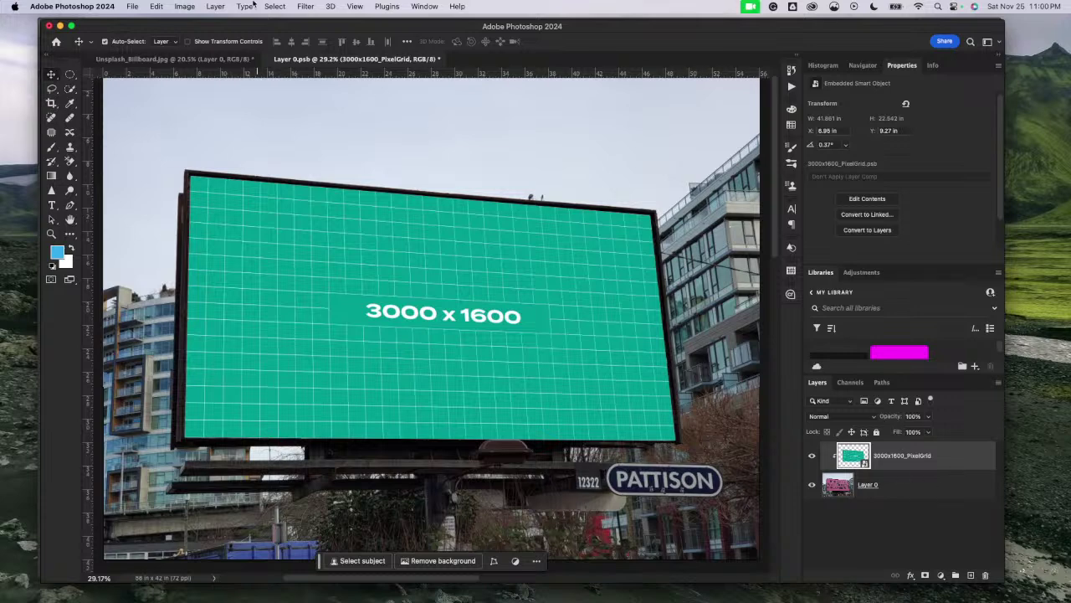
pyautogui.click(183, 7)
pyautogui.moveTo(158, 8)
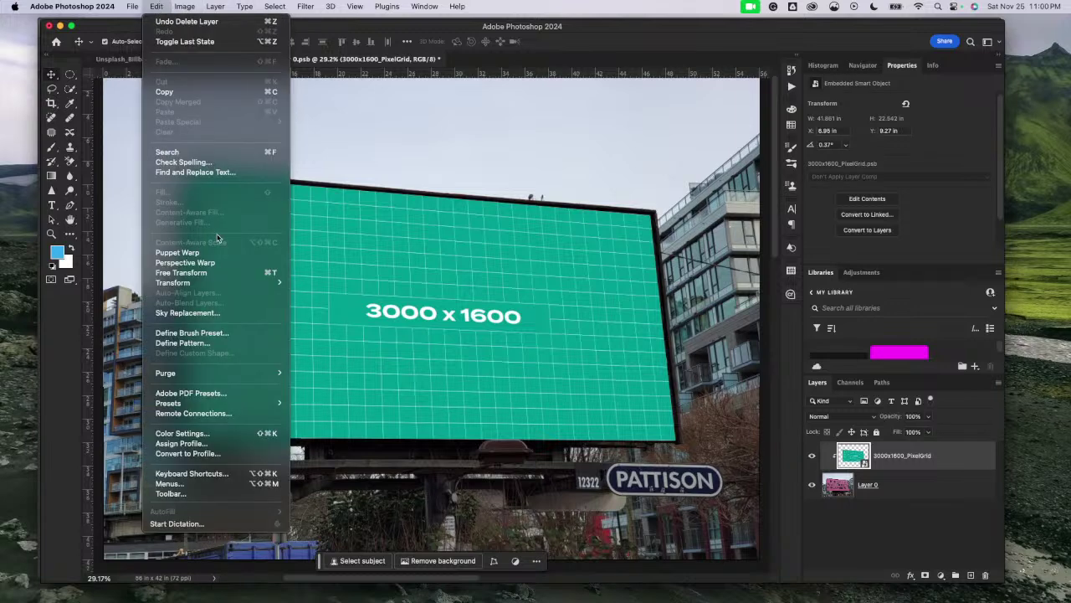
pyautogui.moveTo(199, 284)
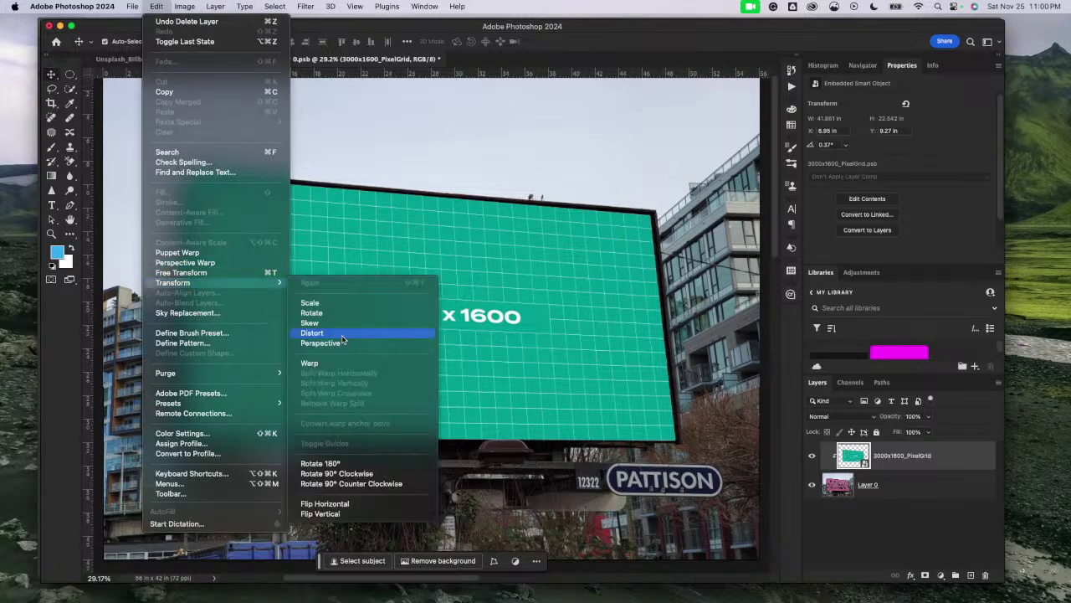
pyautogui.click(330, 365)
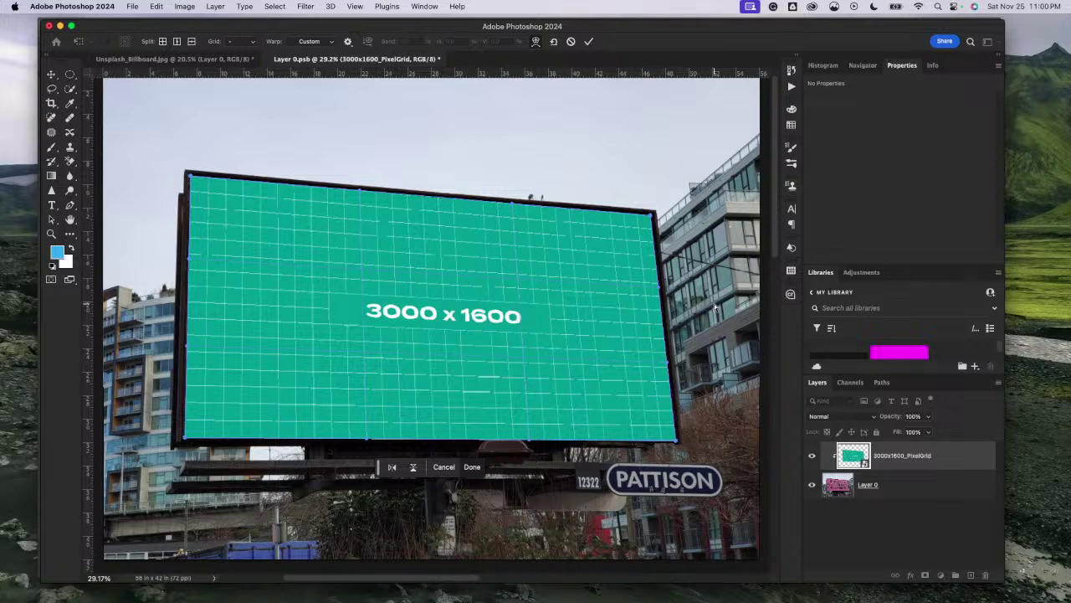
pyautogui.click(156, 7)
pyautogui.click(156, 7)
pyautogui.click(159, 7)
pyautogui.click(406, 49)
pyautogui.scroll(5, 705, 381)
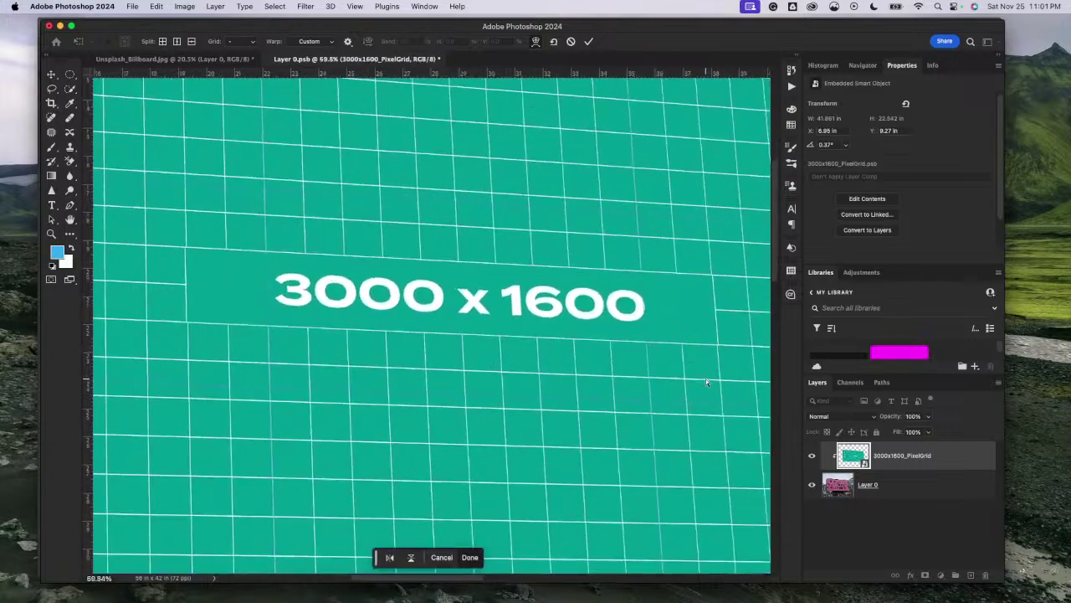
pyautogui.scroll(-3, 706, 381)
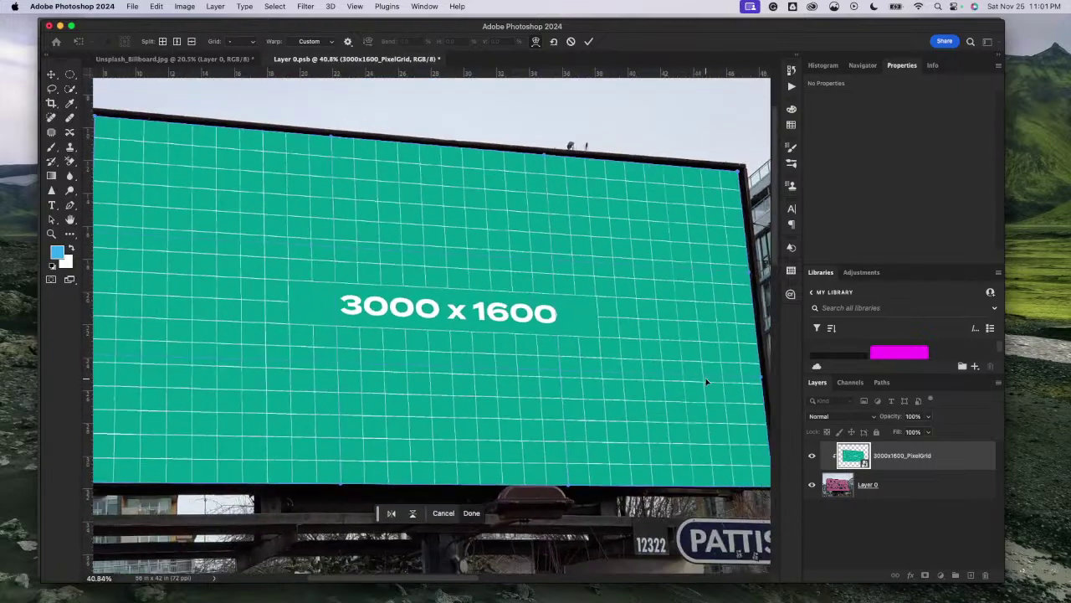
pyautogui.scroll(3, 457, 297)
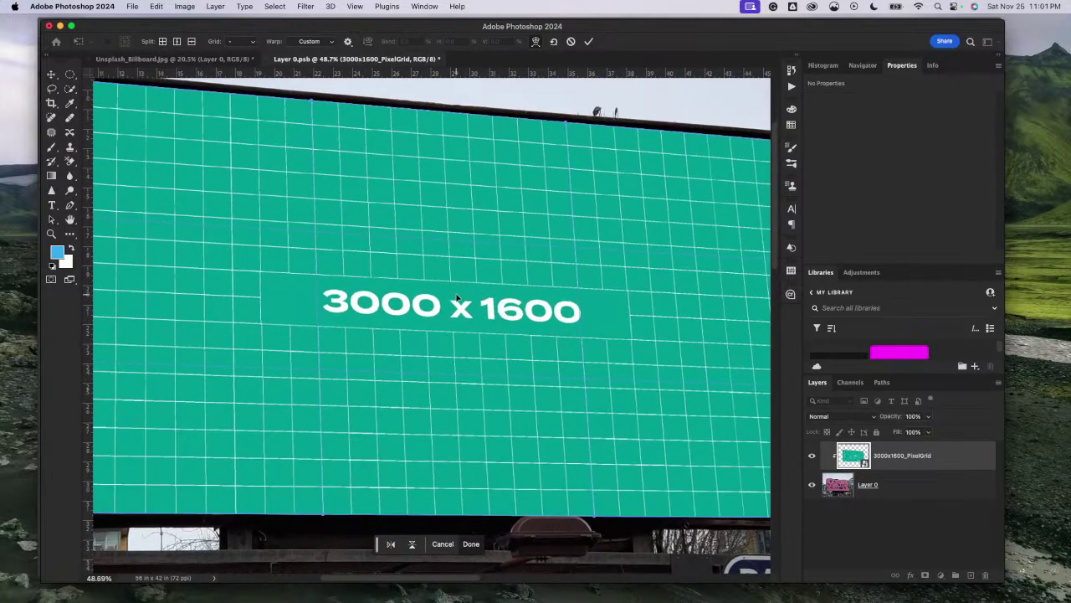
pyautogui.scroll(1, 457, 297)
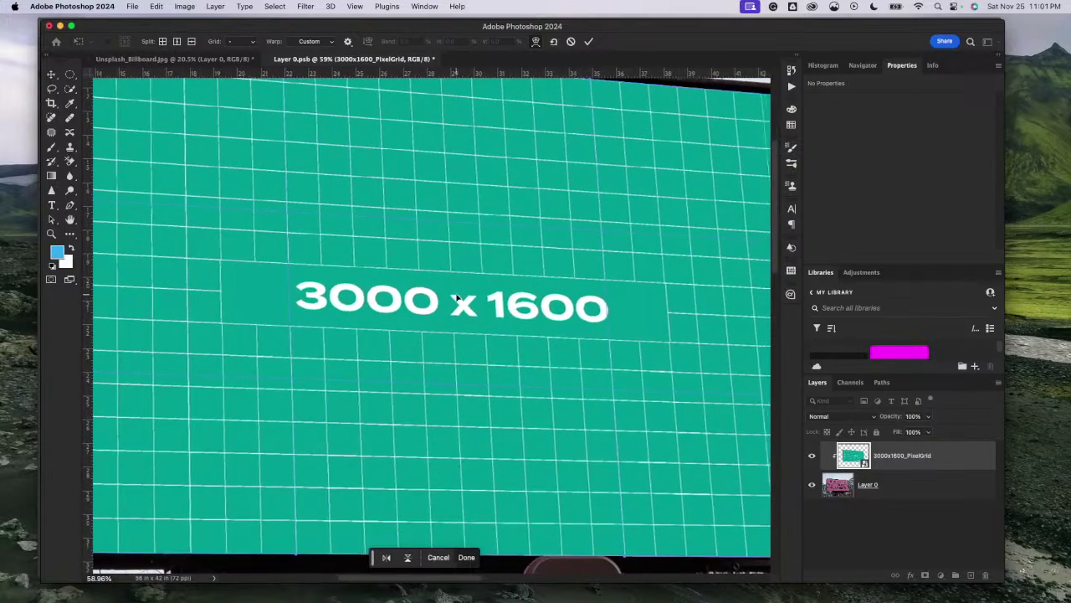
pyautogui.hscroll(5, 457, 298)
pyautogui.scroll(-3, 457, 298)
pyautogui.scroll(-1, 457, 297)
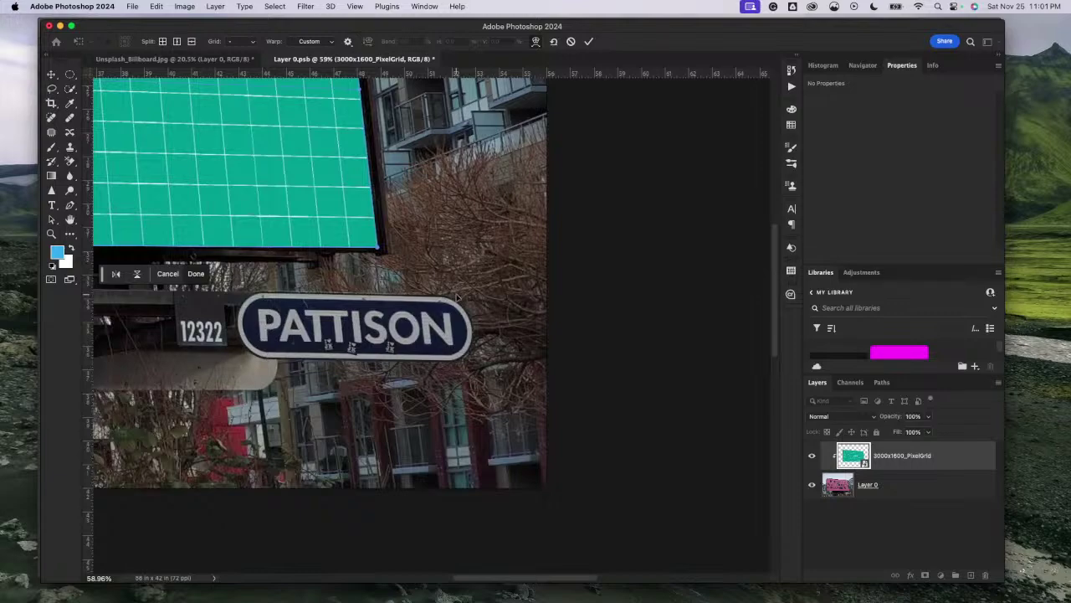
pyautogui.scroll(6, 457, 297)
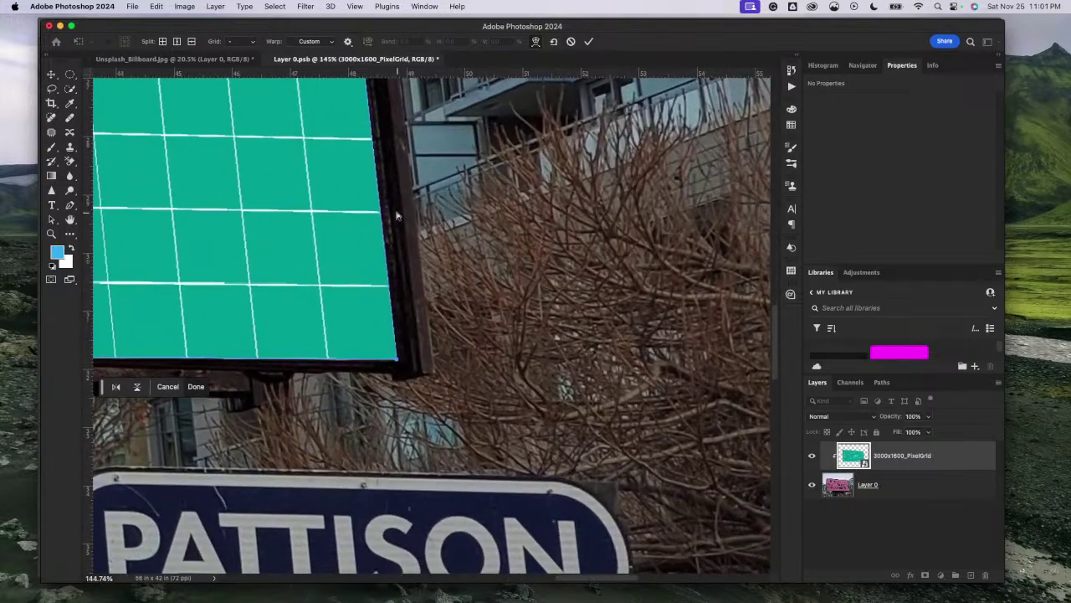
pyautogui.click(974, 445)
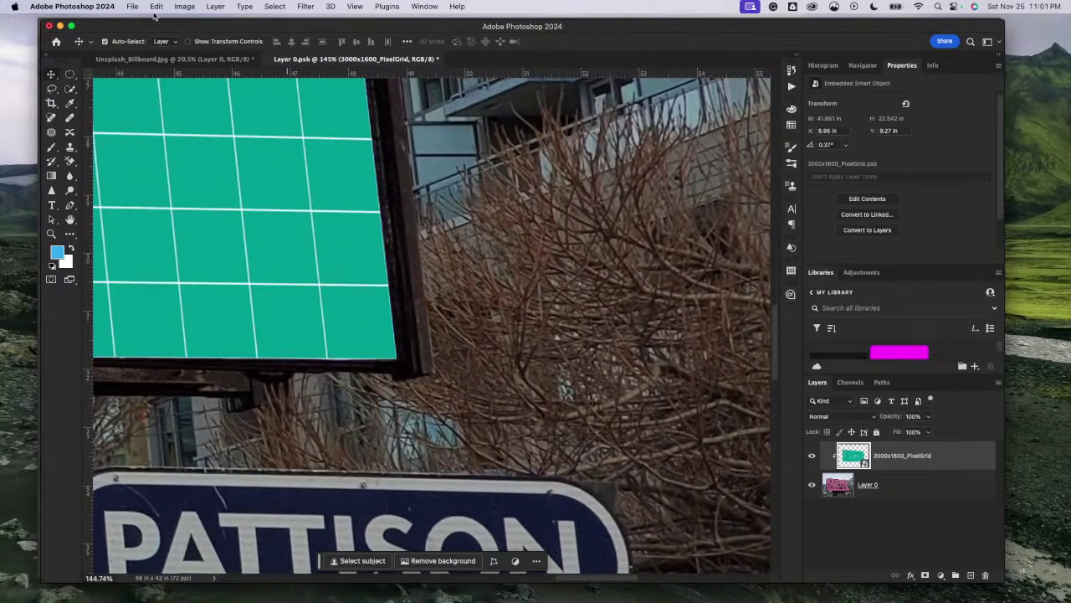
# Step: Start a Warp transform on the 3000x1600_PixelGrid layer and nudge its lower-right corner onto the billboard frame's inner corner
pyautogui.click(156, 6)
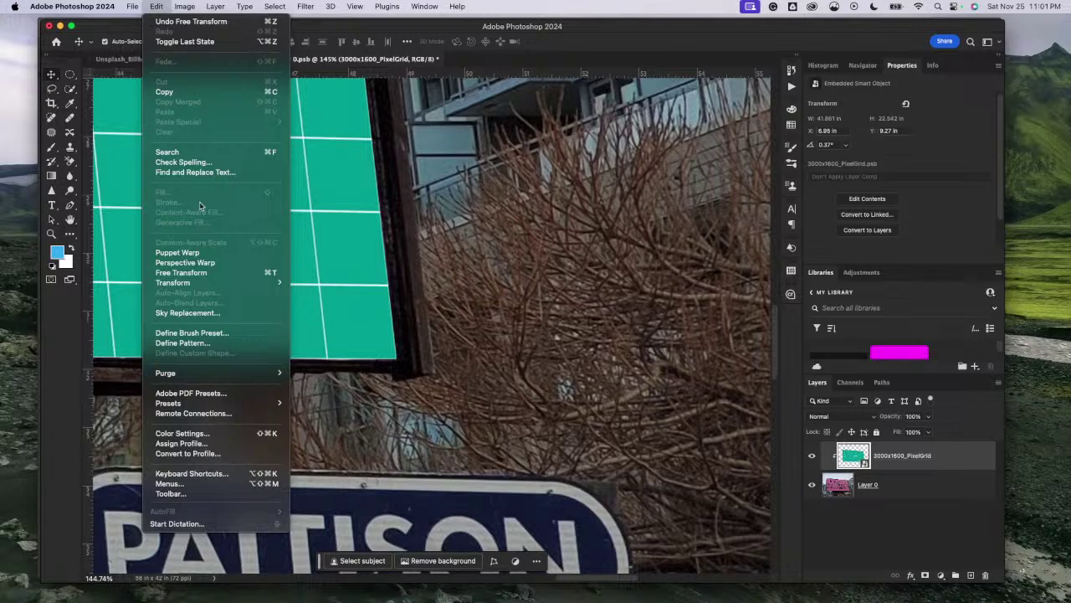
pyautogui.moveTo(201, 283)
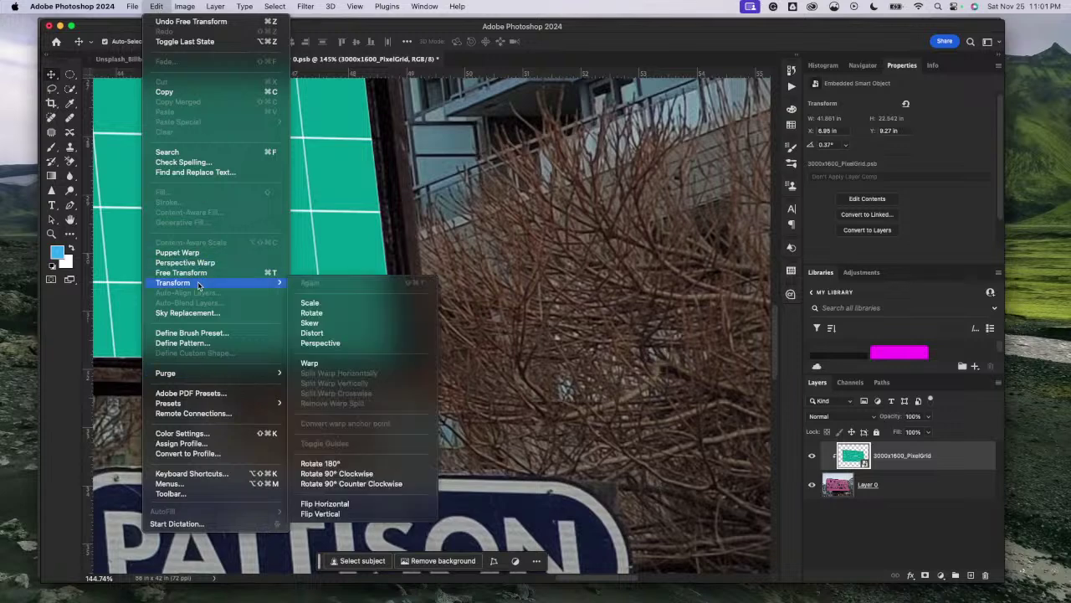
pyautogui.click(311, 363)
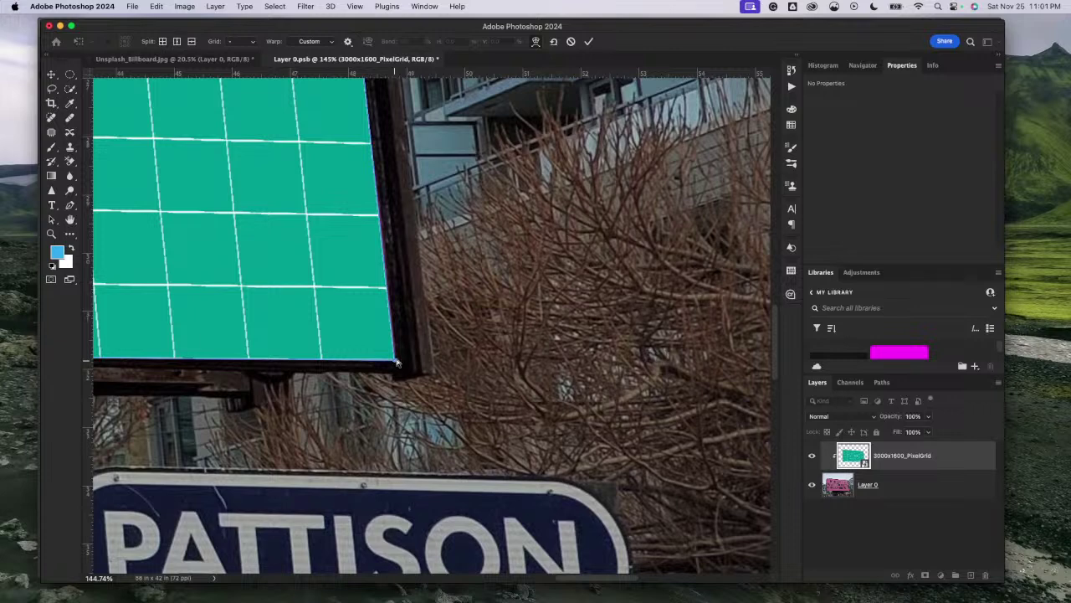
pyautogui.moveTo(397, 362); pyautogui.dragTo(397, 363)
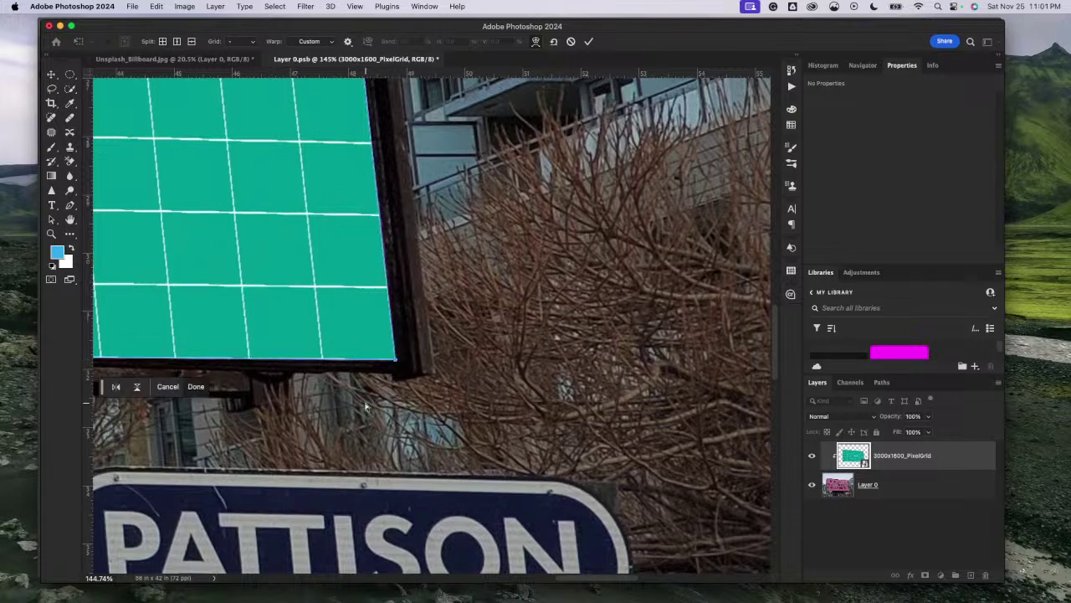
# Step: Adjust the right-hand warp point on the grid's lower edge to follow the billboard frame
pyautogui.hscroll(-15, 369, 408)
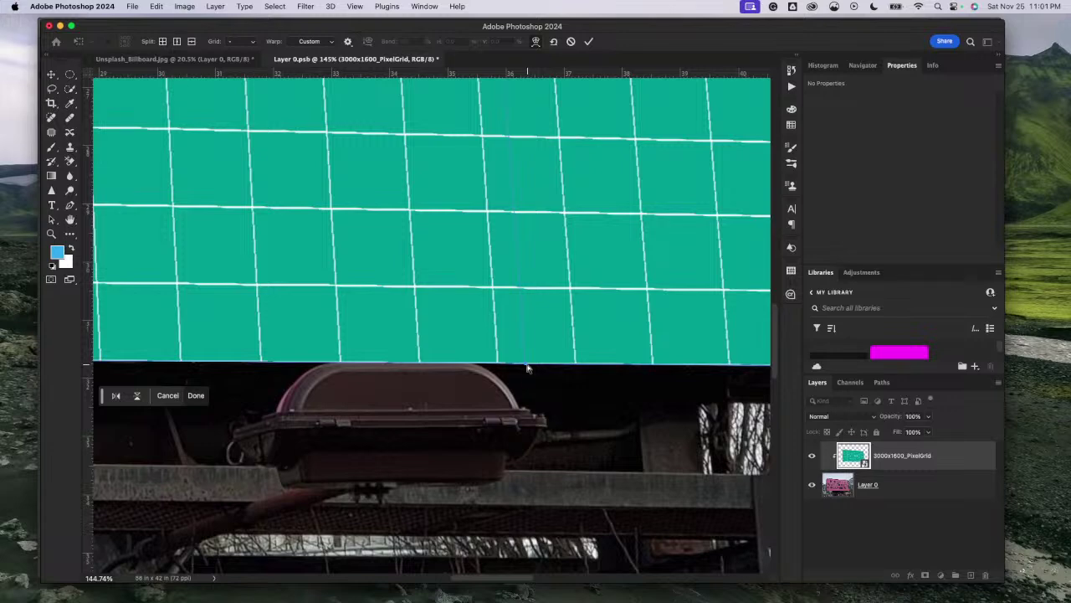
pyautogui.moveTo(528, 368); pyautogui.dragTo(524, 360)
pyautogui.scroll(3, 456, 410)
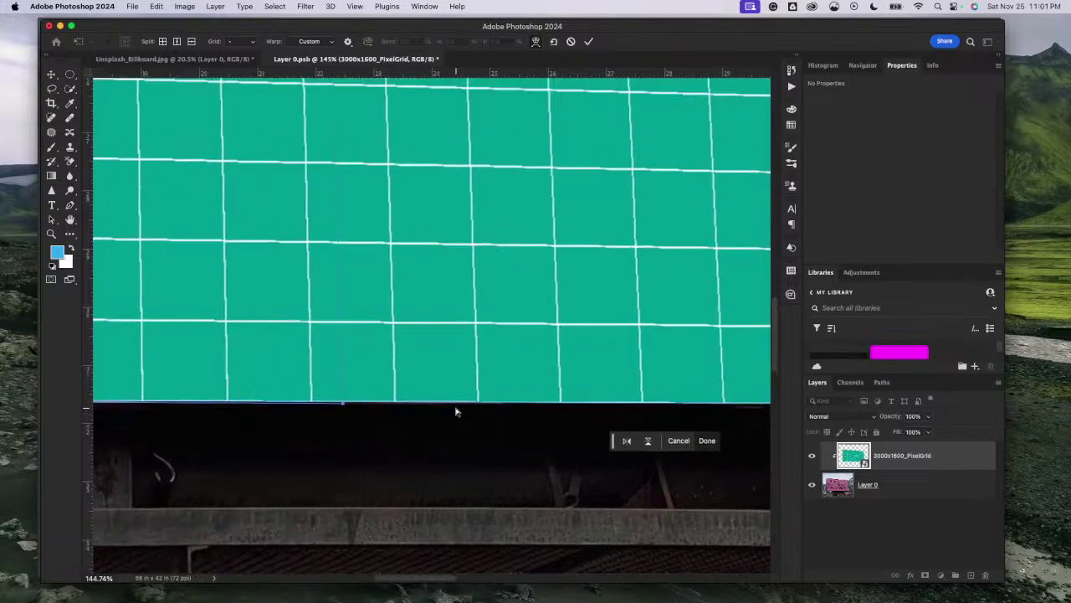
pyautogui.hscroll(-15, 456, 410)
pyautogui.scroll(-2, 456, 410)
pyautogui.hscroll(15, 456, 410)
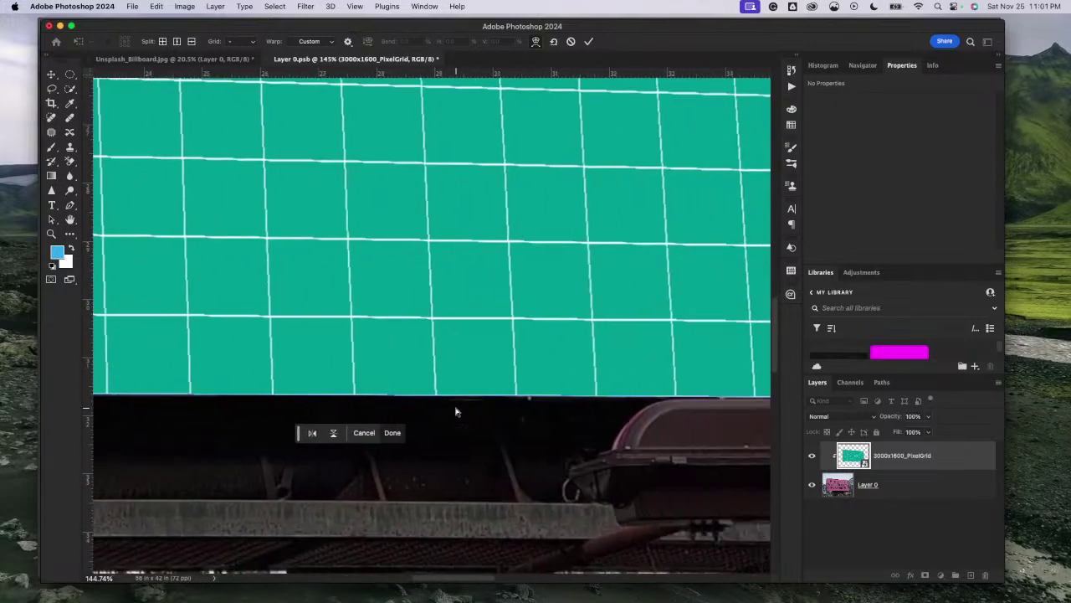
# Step: Refine the lower-right warp corner at pixel level so the grid covers the gap against the frame
pyautogui.scroll(5, 456, 410)
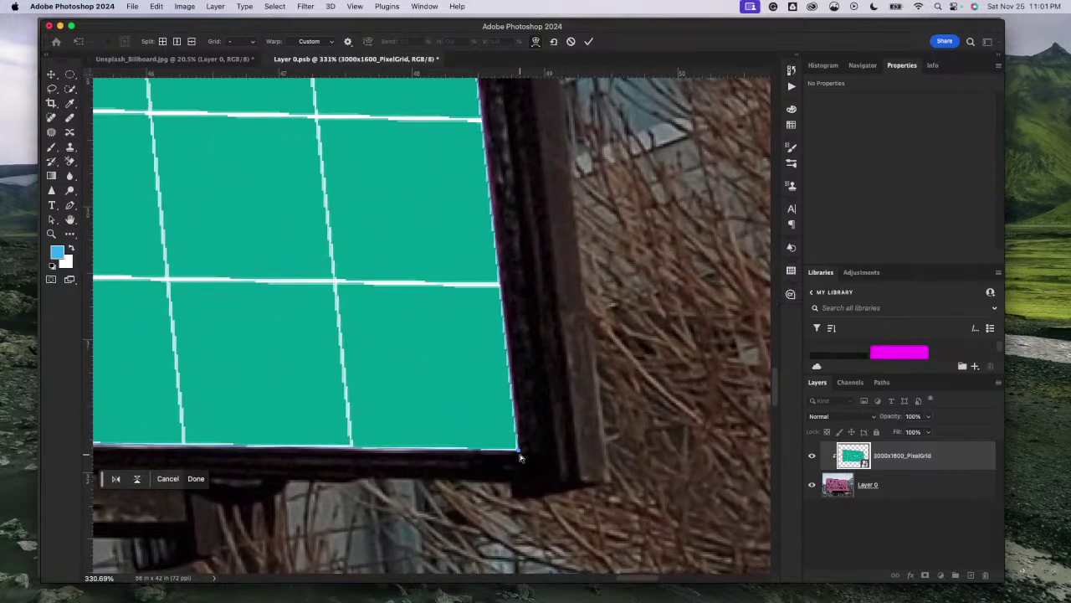
pyautogui.moveTo(517, 451); pyautogui.dragTo(518, 451)
pyautogui.scroll(-2, 490, 481)
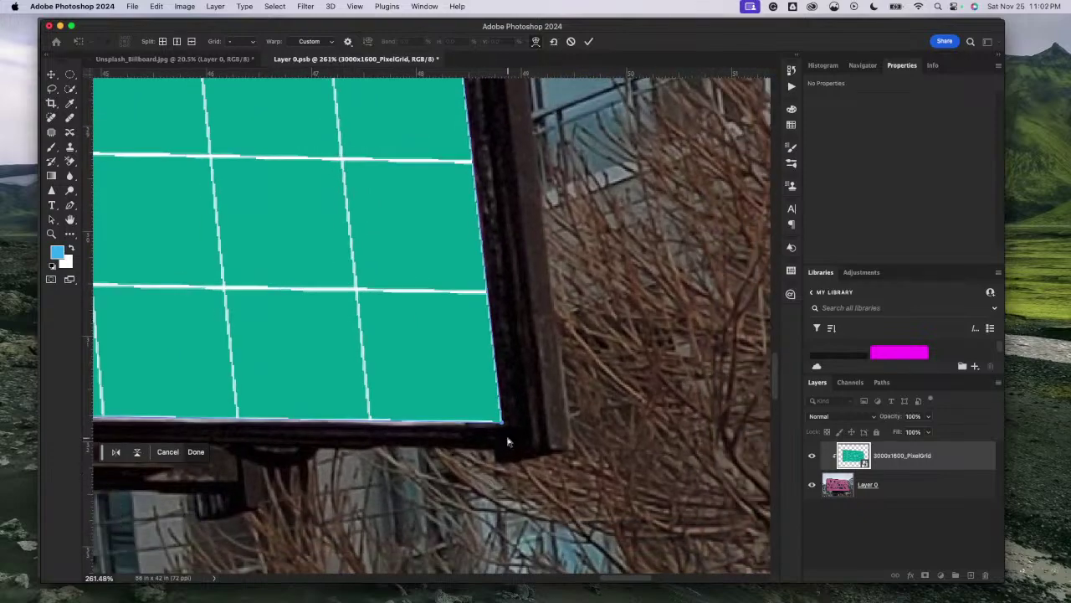
pyautogui.scroll(3, 506, 452)
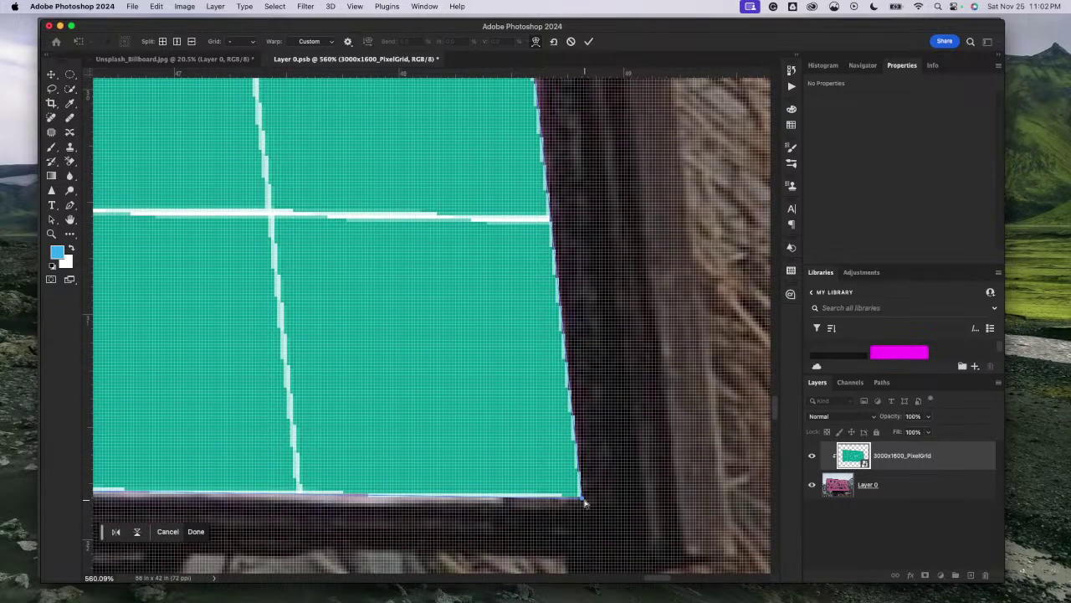
pyautogui.moveTo(584, 502); pyautogui.dragTo(583, 504)
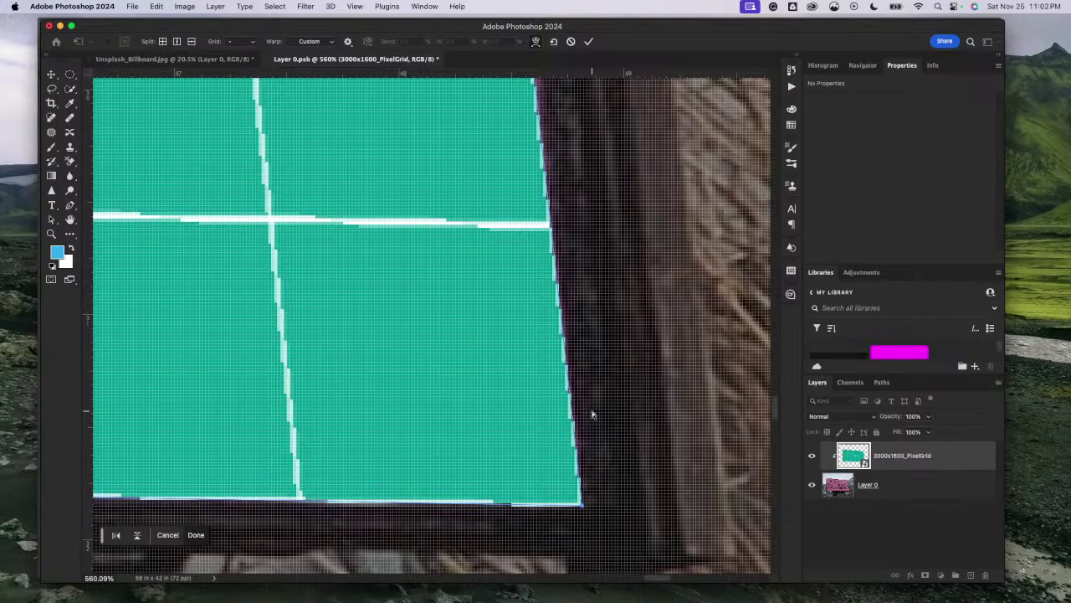
# Step: Check the warped grid's lower corners and overall fit within the billboard frame
pyautogui.scroll(-5, 592, 414)
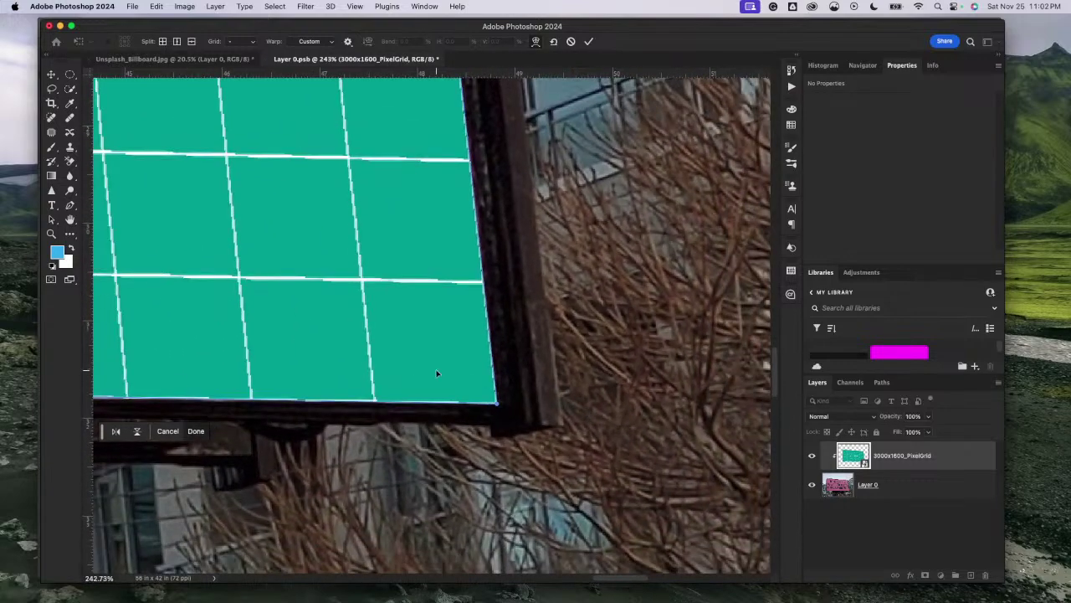
pyautogui.scroll(-4, 471, 400)
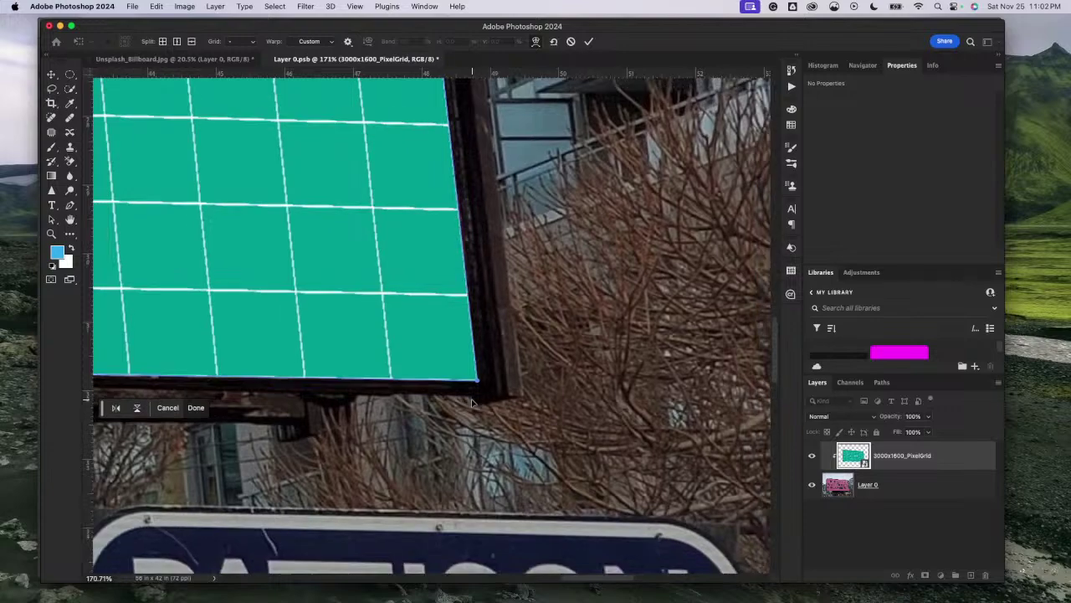
pyautogui.scroll(-4, 471, 404)
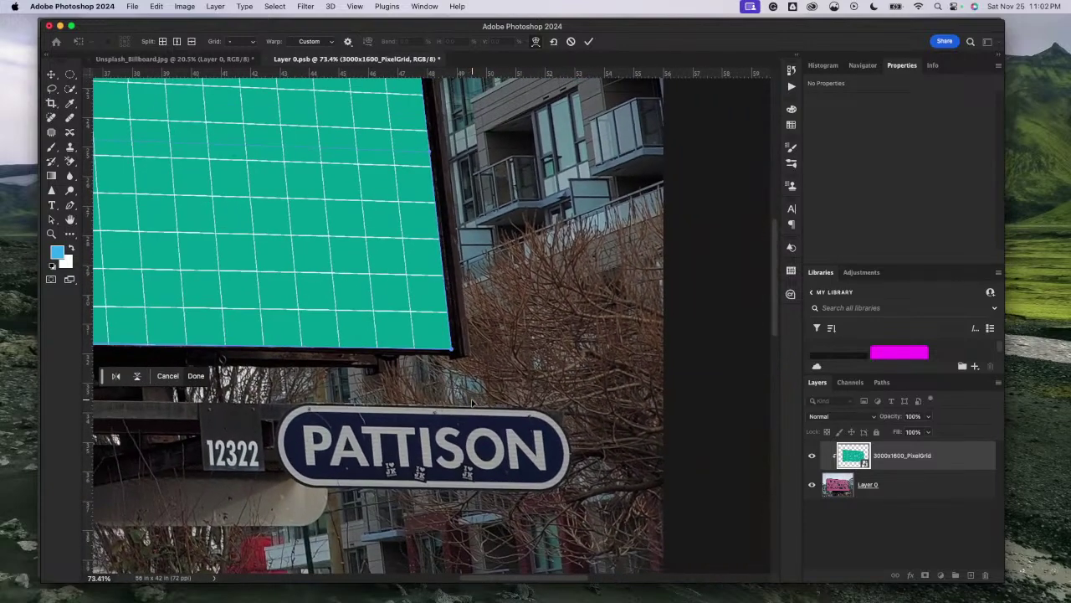
pyautogui.hscroll(-10, 471, 404)
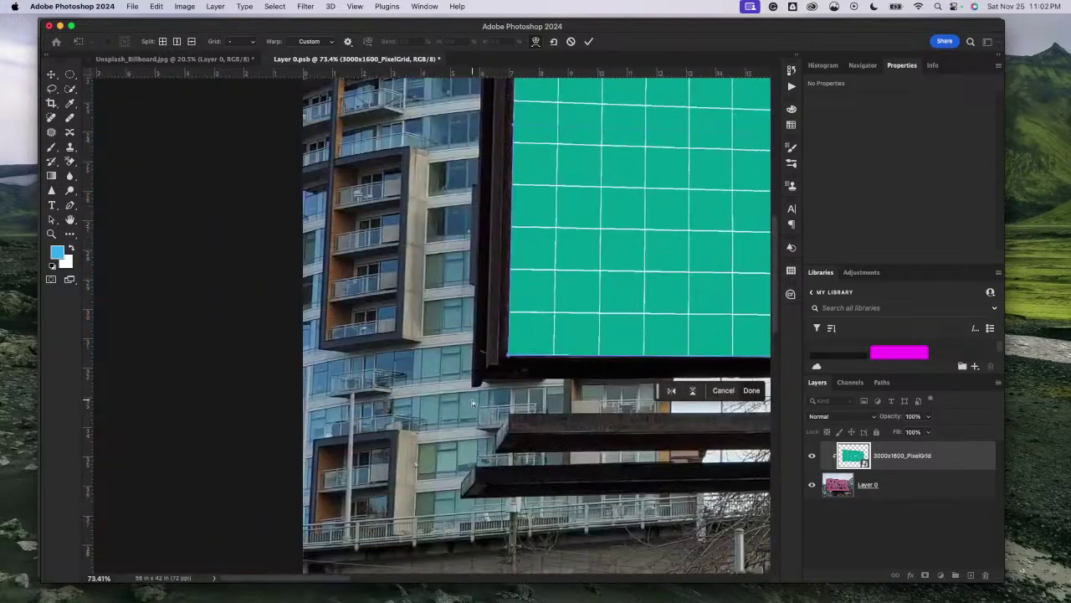
pyautogui.scroll(-4, 471, 403)
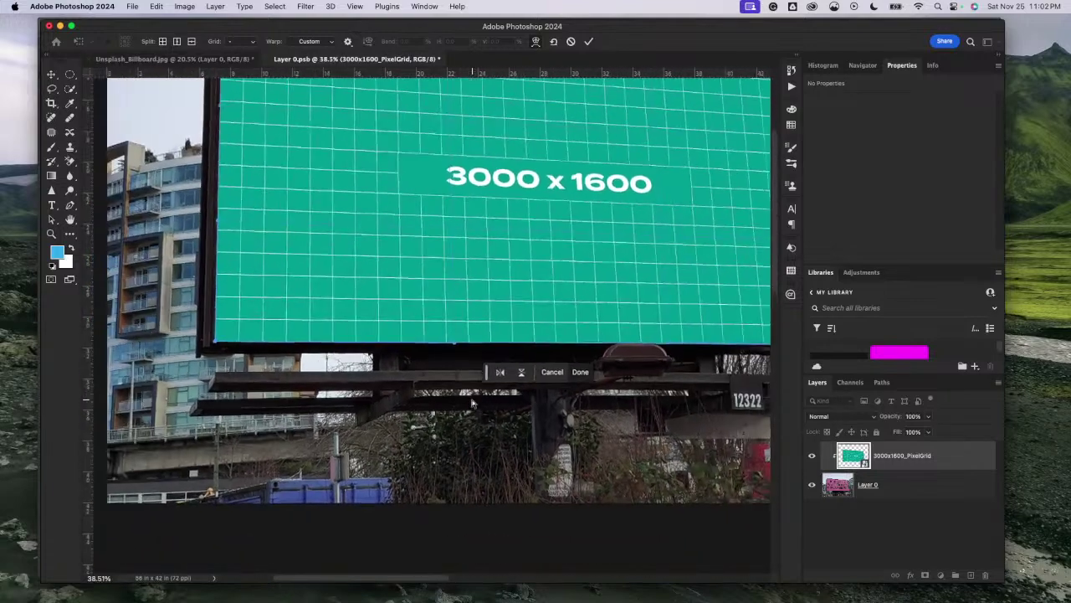
pyautogui.scroll(-2, 472, 403)
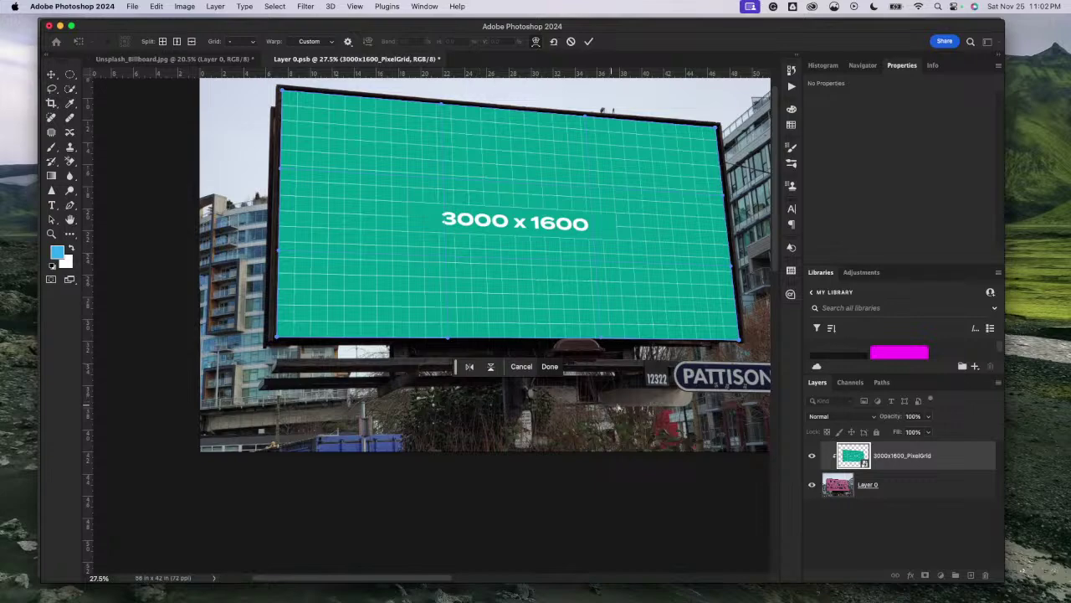
# Step: Inspect the lower edge of the warped grid up close where it meets the billboard frame
pyautogui.hscroll(5, 623, 408)
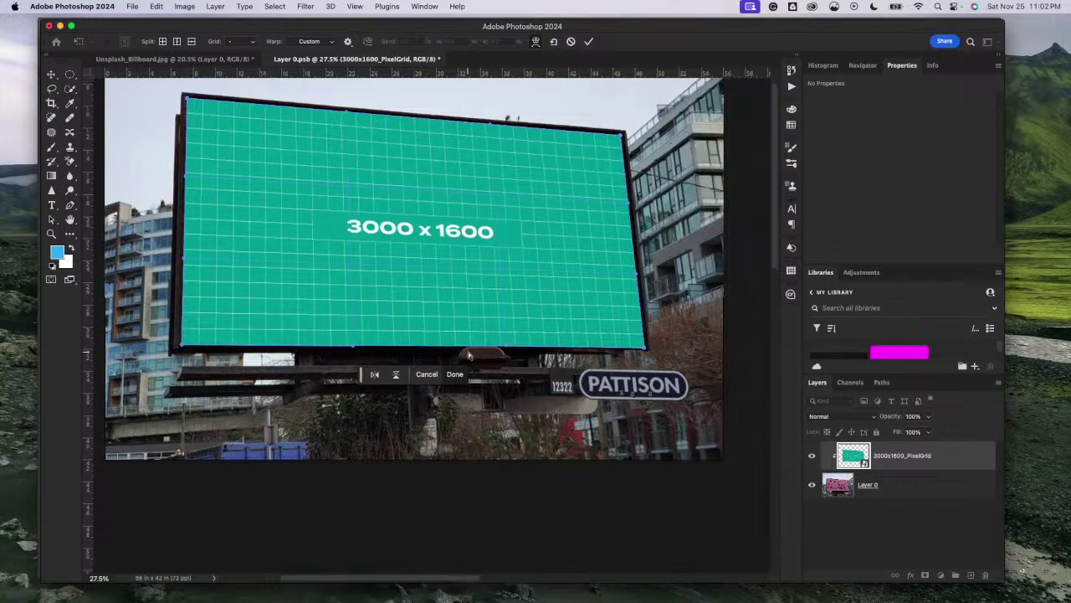
pyautogui.scroll(-1, 468, 355)
pyautogui.scroll(5, 468, 355)
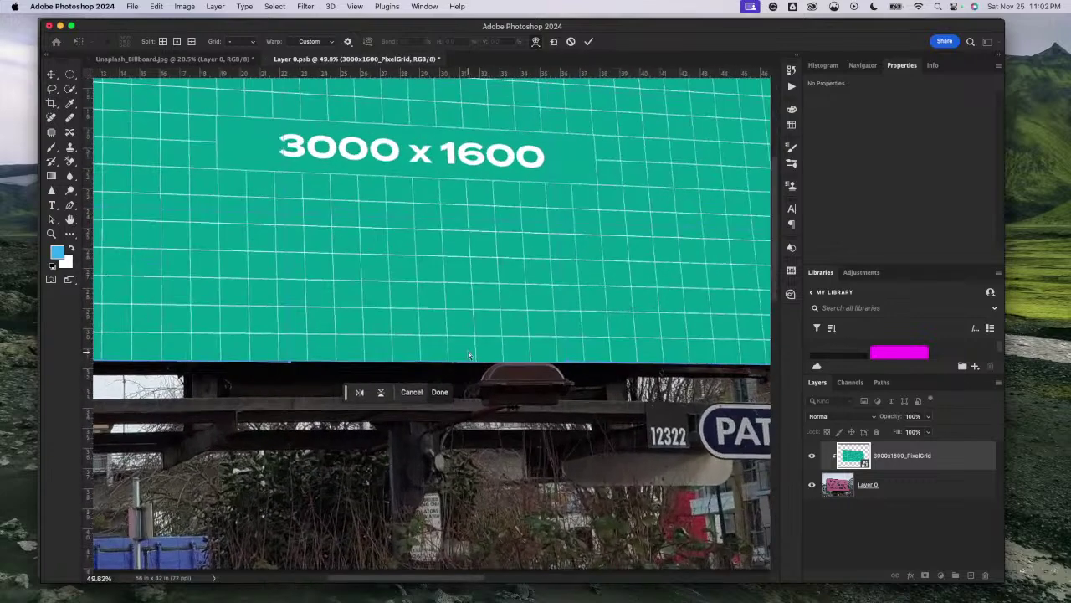
pyautogui.scroll(3, 468, 355)
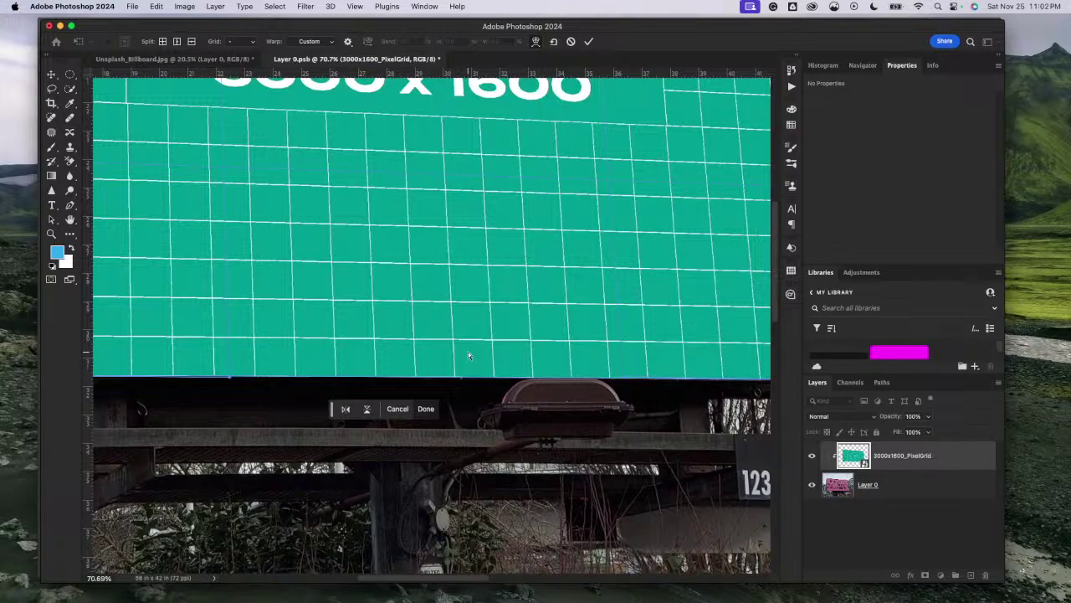
pyautogui.scroll(-1, 468, 355)
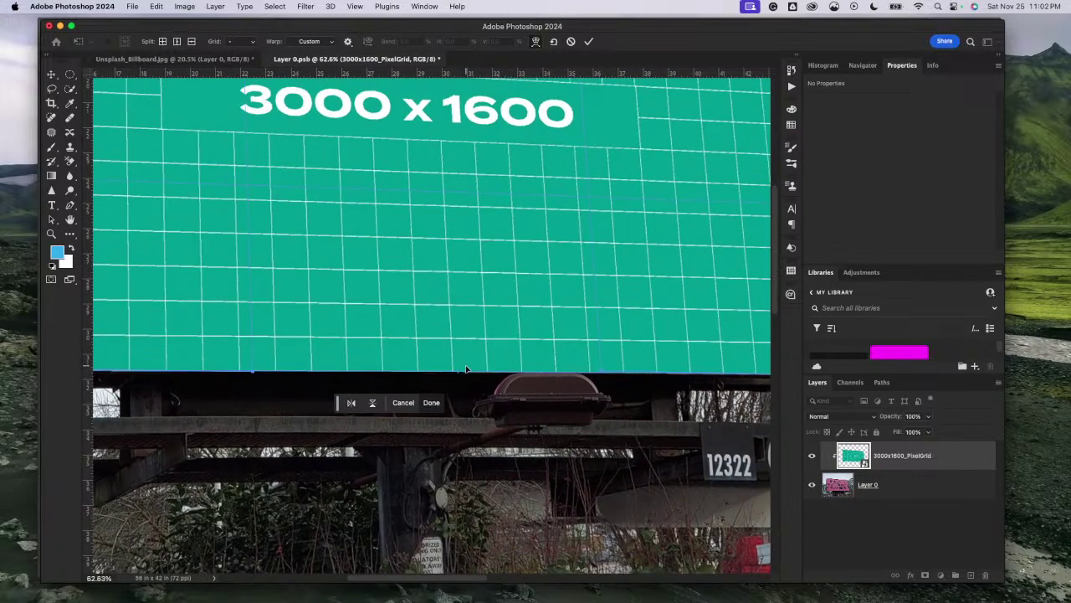
pyautogui.scroll(-3, 466, 368)
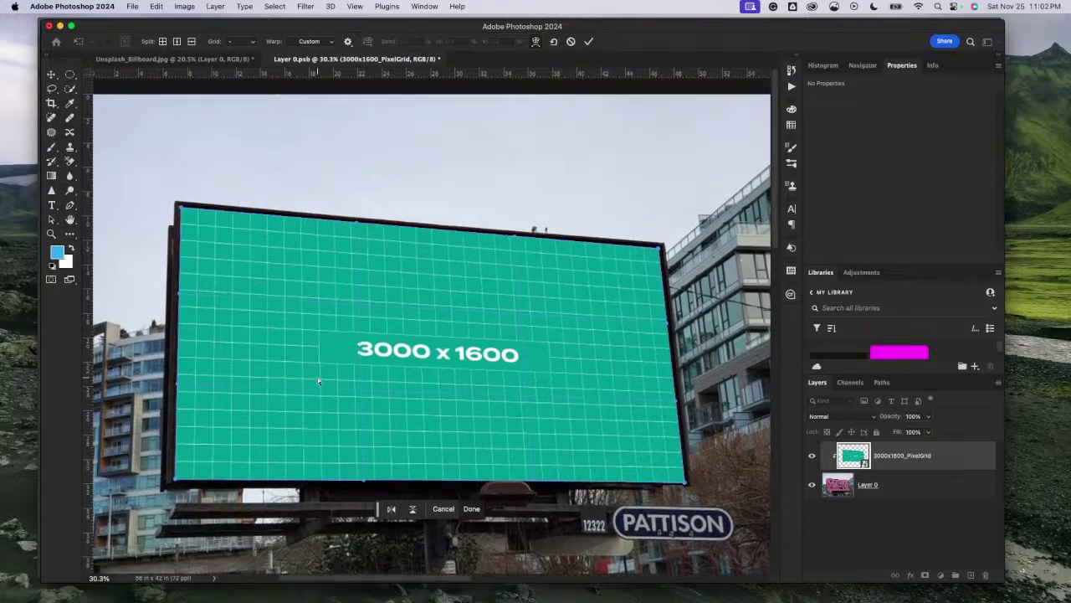
# Step: Inspect the warped grid's upper edge, upper-right corner and right side against the billboard frame
pyautogui.scroll(5, 317, 378)
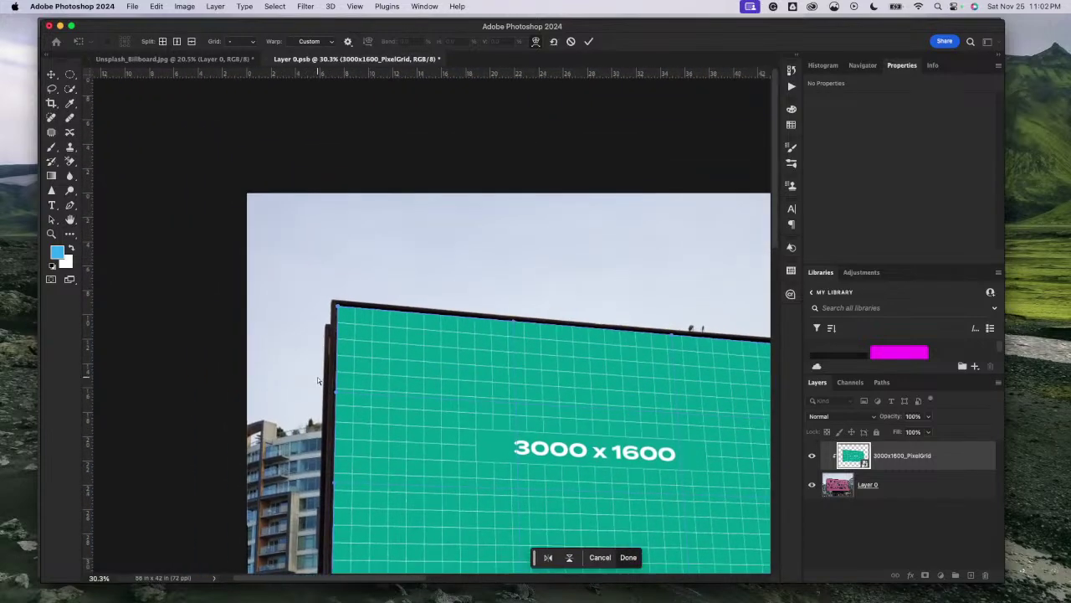
pyautogui.scroll(1, 317, 376)
pyautogui.hscroll(3, 318, 376)
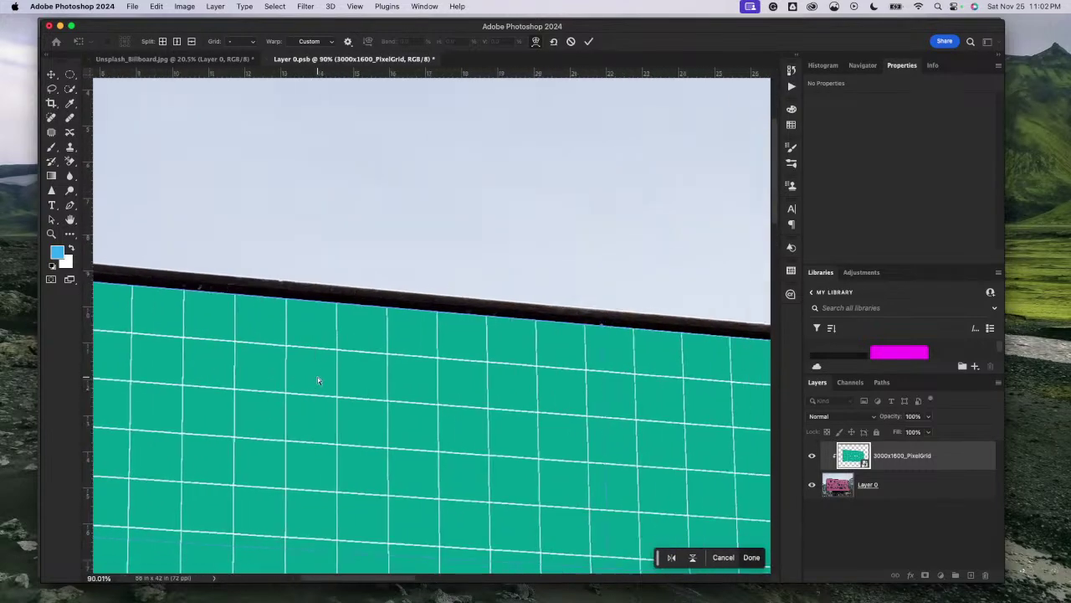
pyautogui.hscroll(5, 317, 377)
pyautogui.scroll(-2, 317, 377)
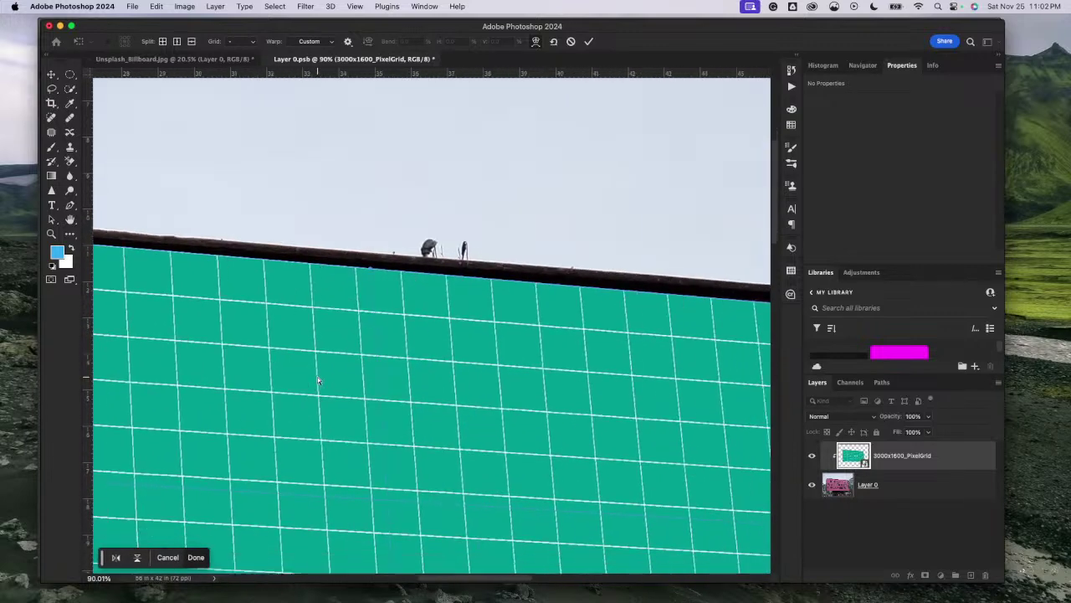
pyautogui.hscroll(6, 317, 376)
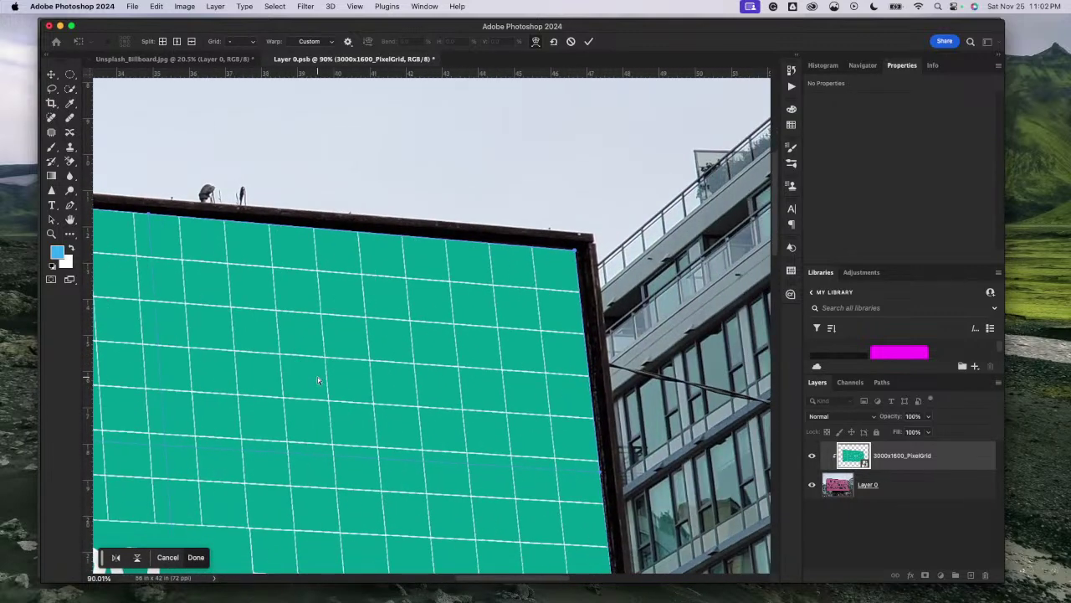
pyautogui.scroll(2, 317, 376)
pyautogui.hscroll(1, 317, 376)
pyautogui.scroll(5, 317, 377)
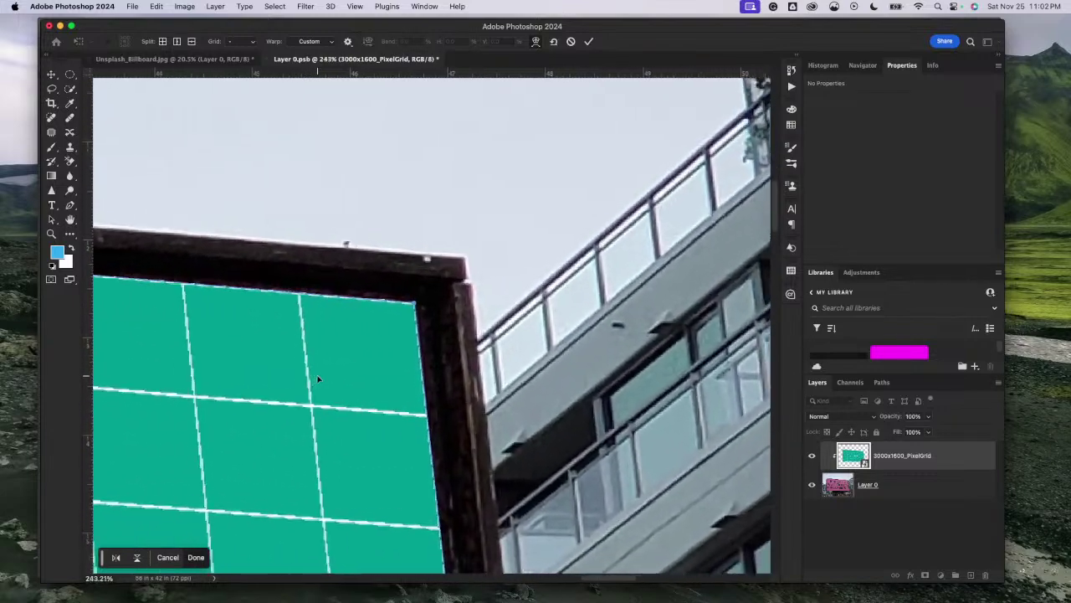
pyautogui.scroll(4, 317, 379)
pyautogui.scroll(-8, 317, 379)
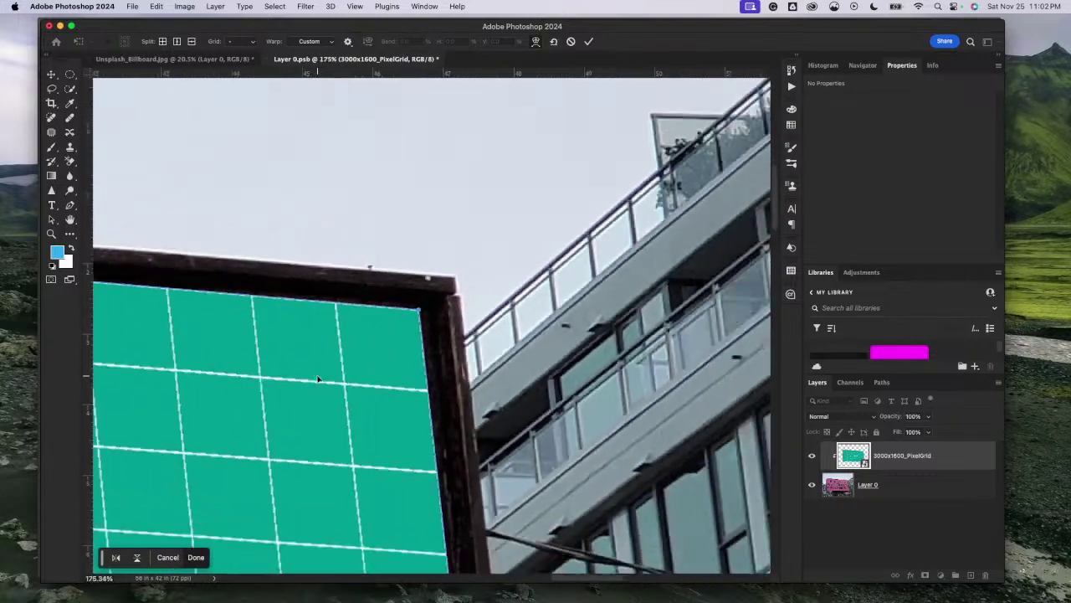
pyautogui.scroll(-2, 316, 378)
pyautogui.scroll(-5, 316, 377)
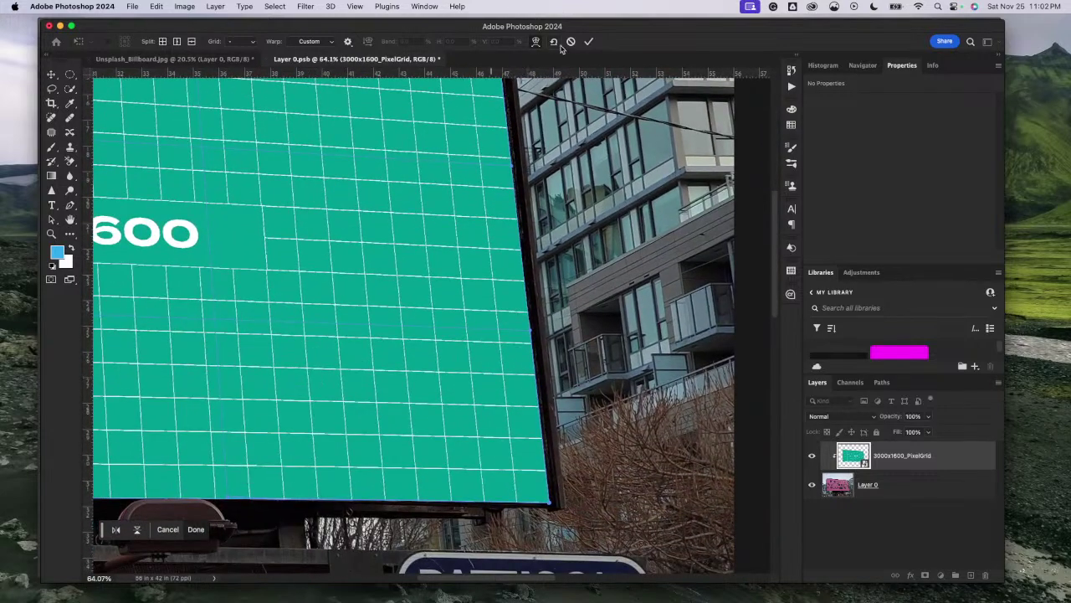
# Step: Shift the Photoshop window aside, glance at the billboard artwork in InDesign, and return to Photoshop
pyautogui.moveTo(450, 26); pyautogui.dragTo(448, 44)
pyautogui.click(448, 26)
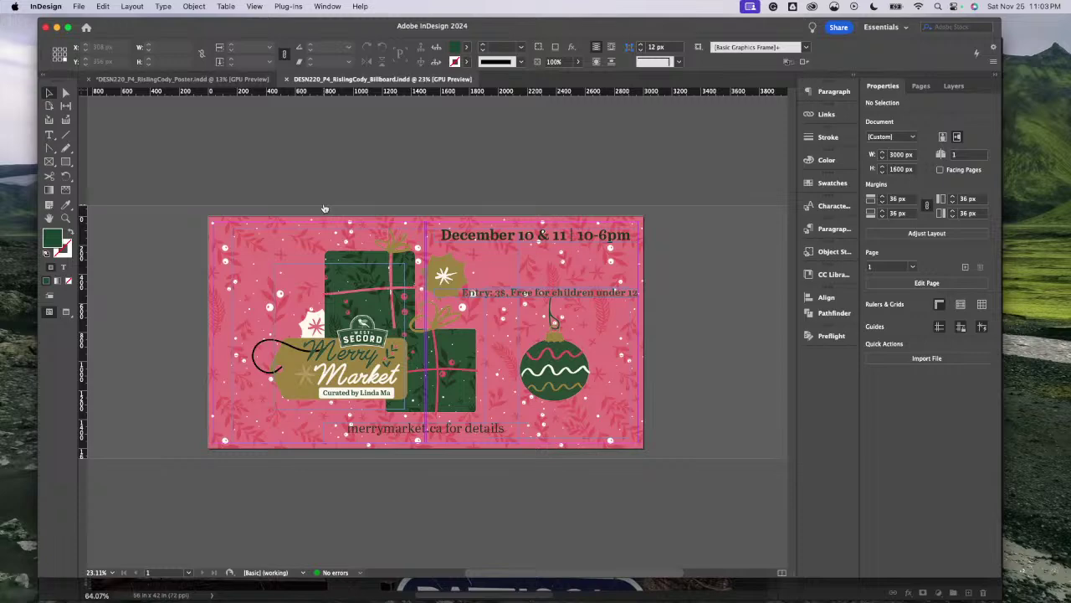
pyautogui.press('super+Tab')
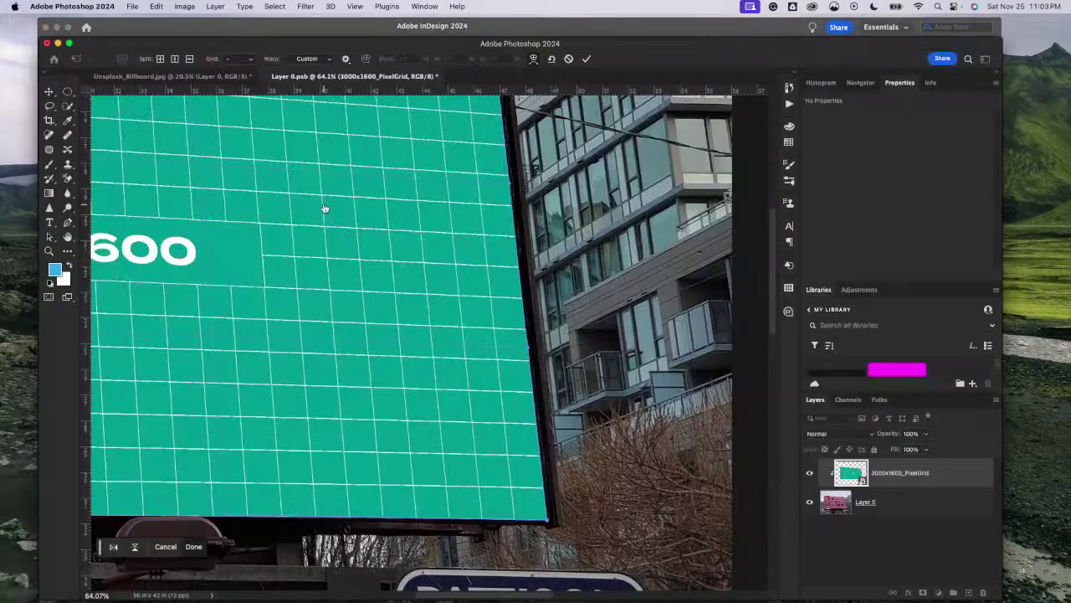
# Step: Commit the warp on the 3000x1600_PixelGrid layer and check the whole grid's fit within the billboard frame
pyautogui.click(809, 474)
pyautogui.click(810, 474)
pyautogui.hscroll(-2, 475, 436)
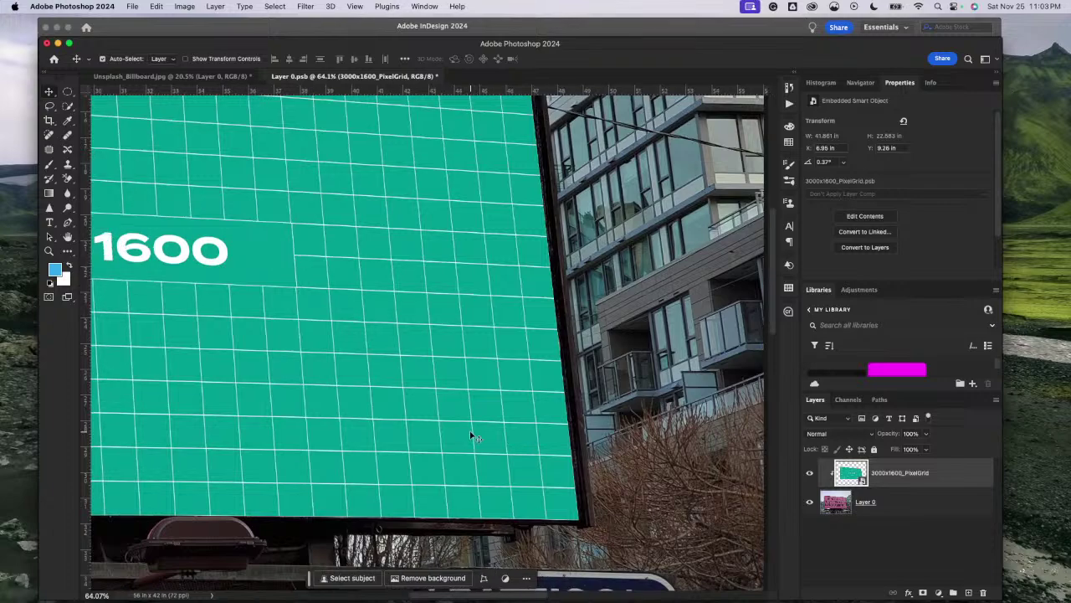
pyautogui.hscroll(-10, 475, 436)
pyautogui.scroll(4, 475, 436)
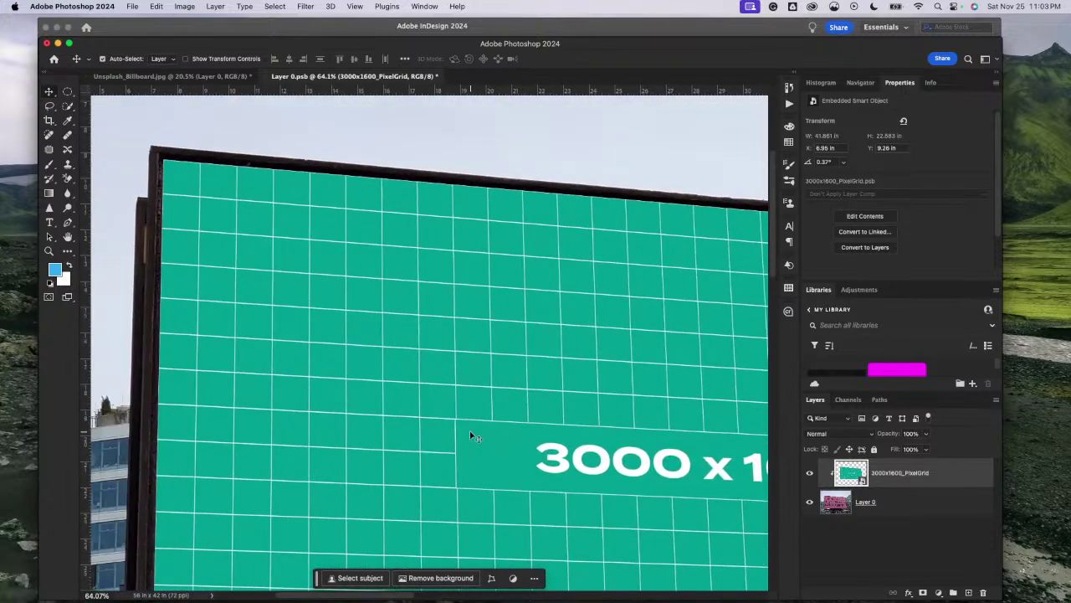
pyautogui.scroll(-5, 472, 435)
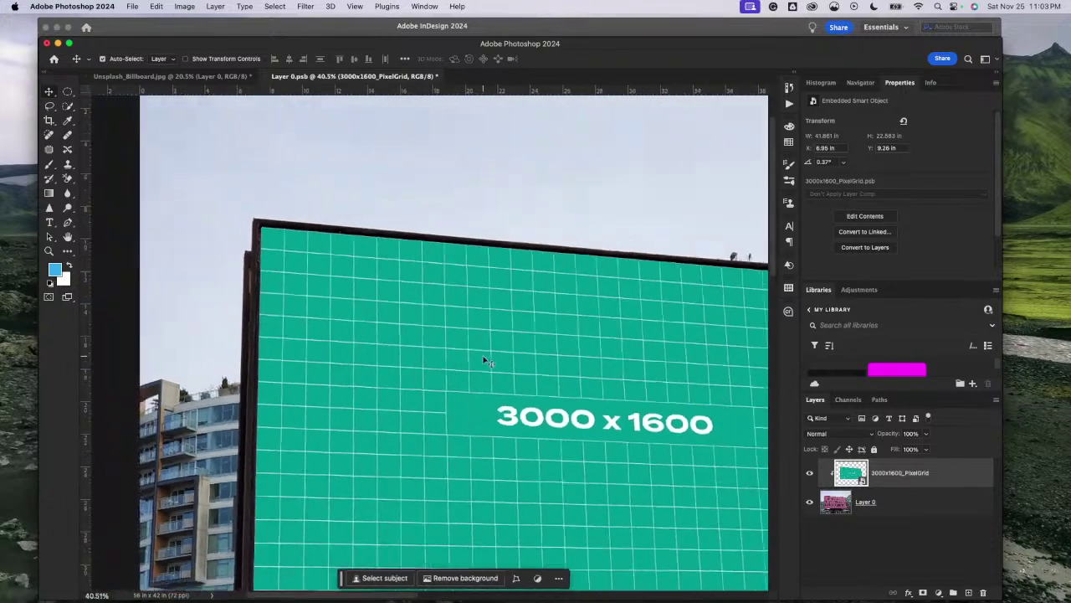
pyautogui.scroll(-2, 486, 362)
pyautogui.hscroll(5, 485, 362)
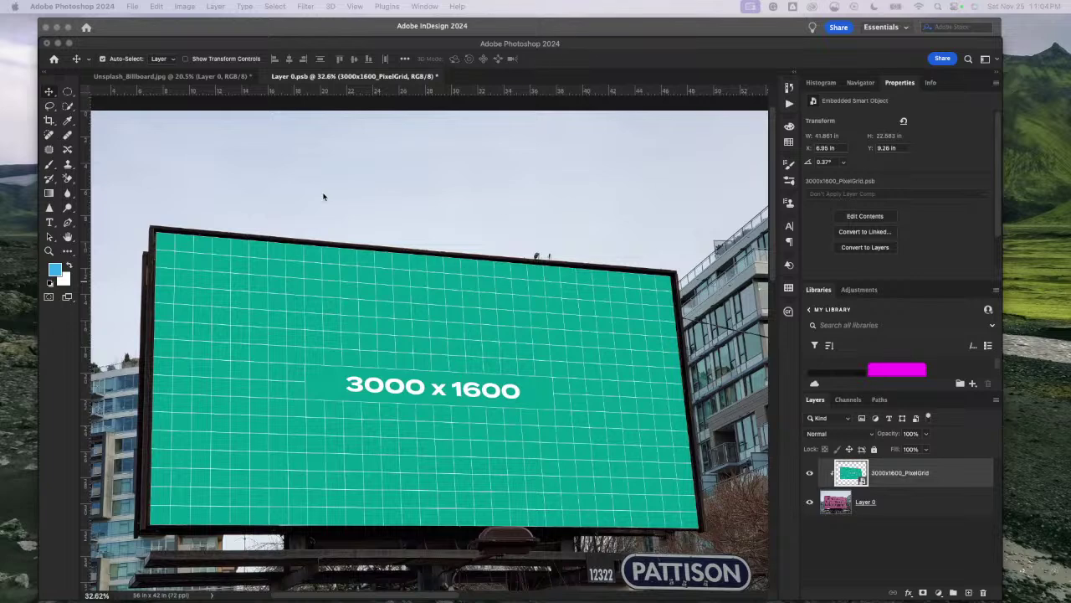
# Step: Switch to InDesign to view the Merry Market billboard layout, and return to the Photoshop mockup
pyautogui.click(285, 33)
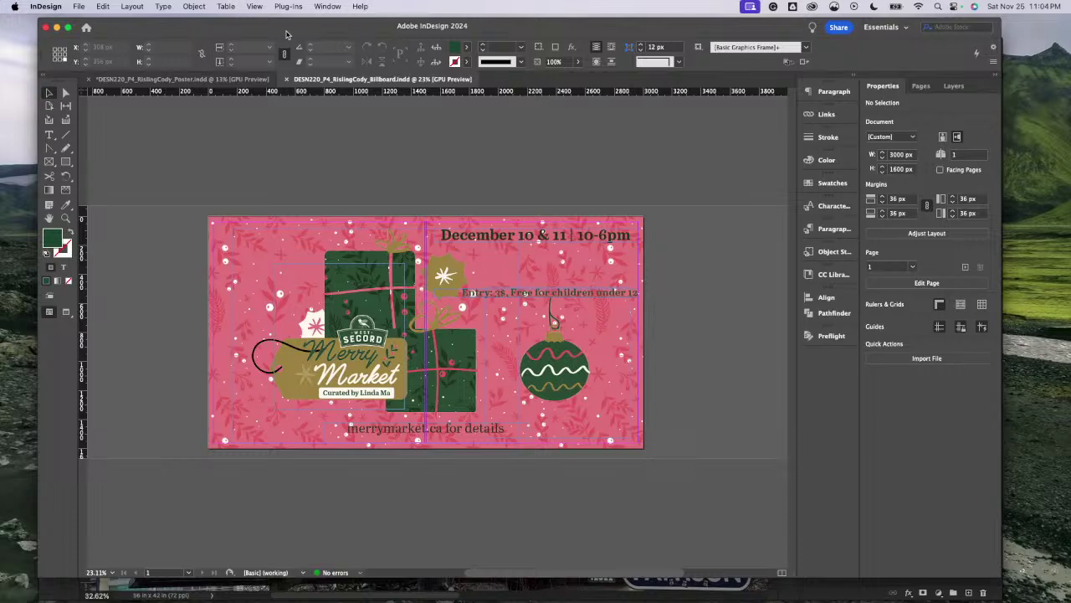
pyautogui.press('super+Tab')
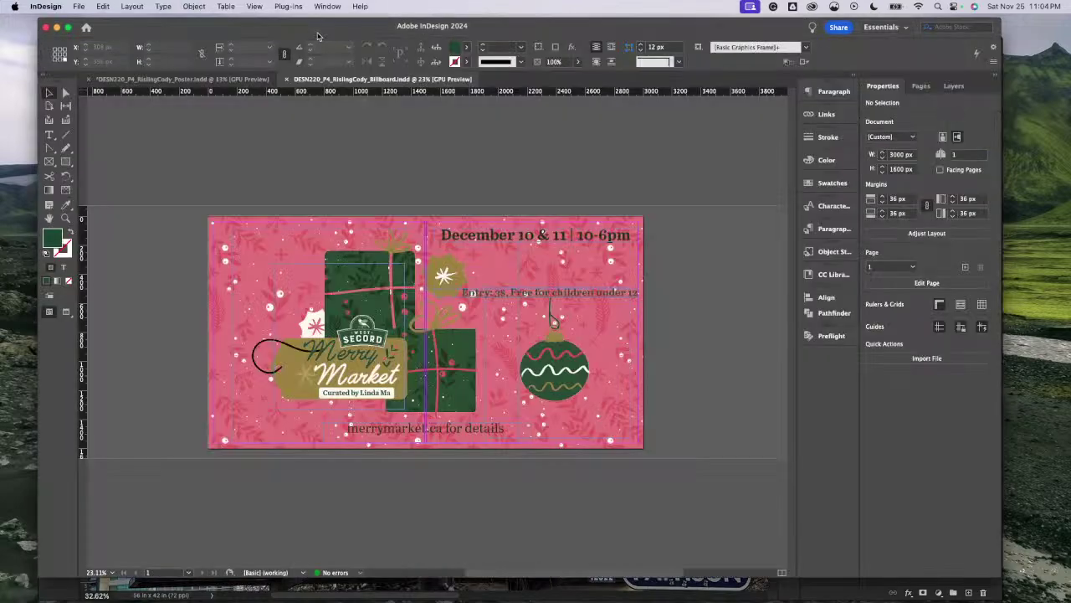
pyautogui.click(308, 25)
pyautogui.press('super+Tab')
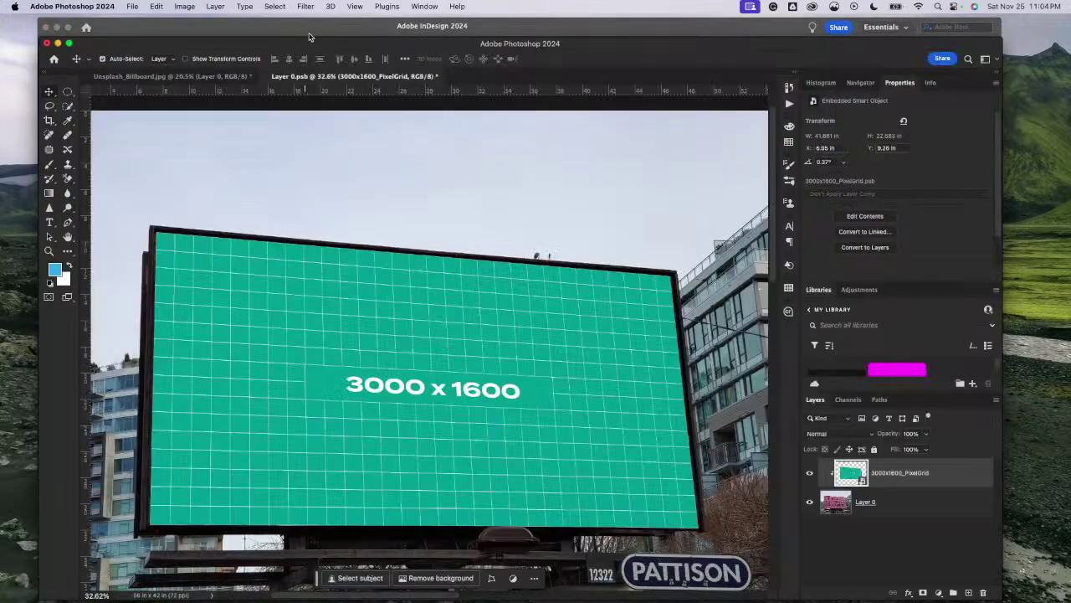
# Step: Apply a Gaussian Blur smart filter with a radius of 0.6 pixels to the 3000x1600_PixelGrid layer
pyautogui.click(305, 6)
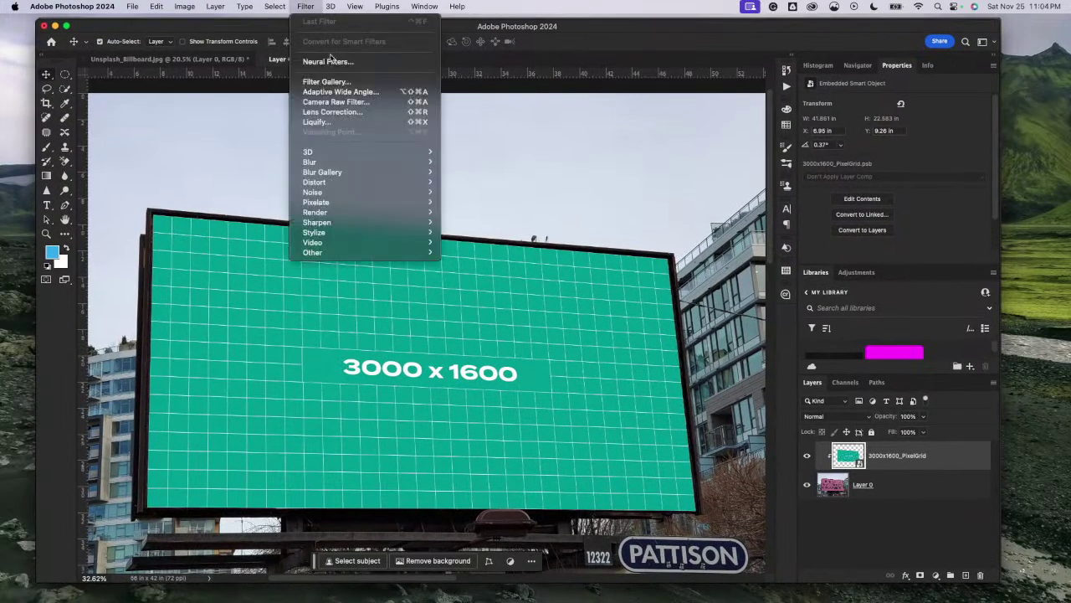
pyautogui.moveTo(331, 164)
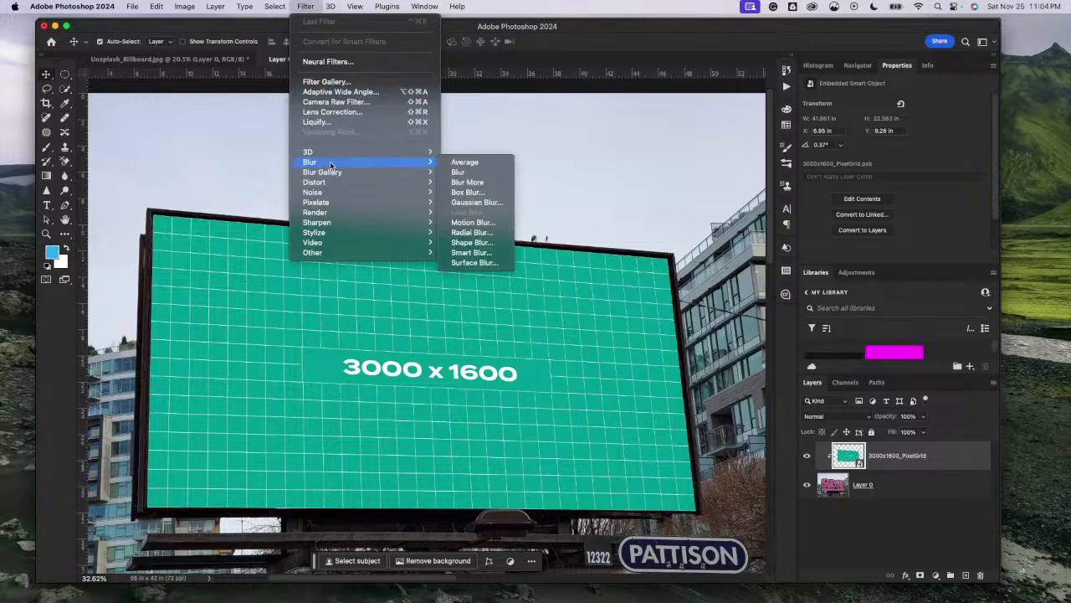
pyautogui.click(474, 201)
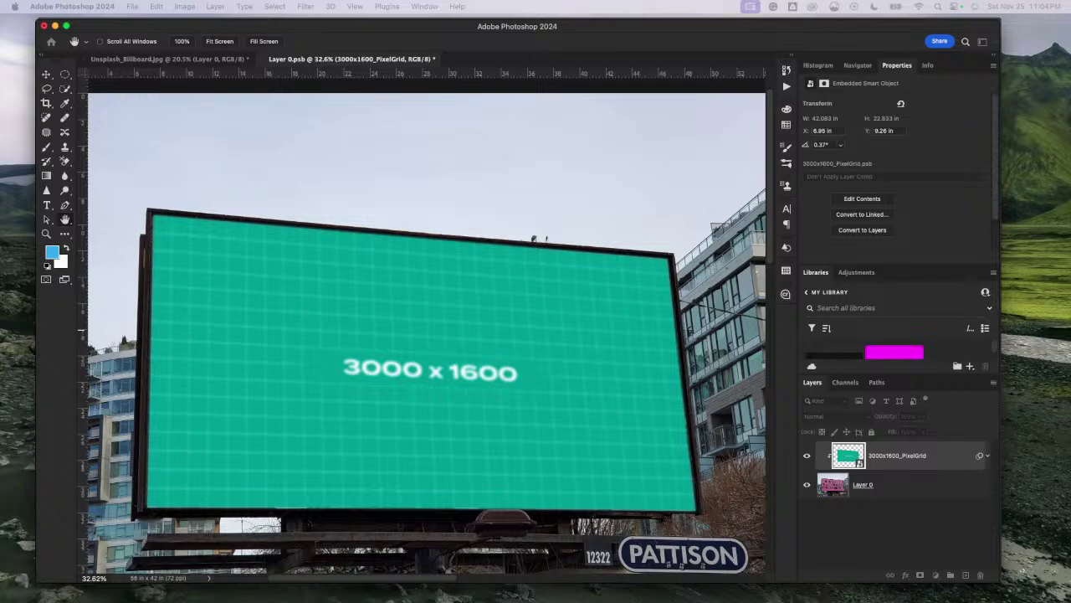
pyautogui.press('super+z')
pyautogui.press('Return')
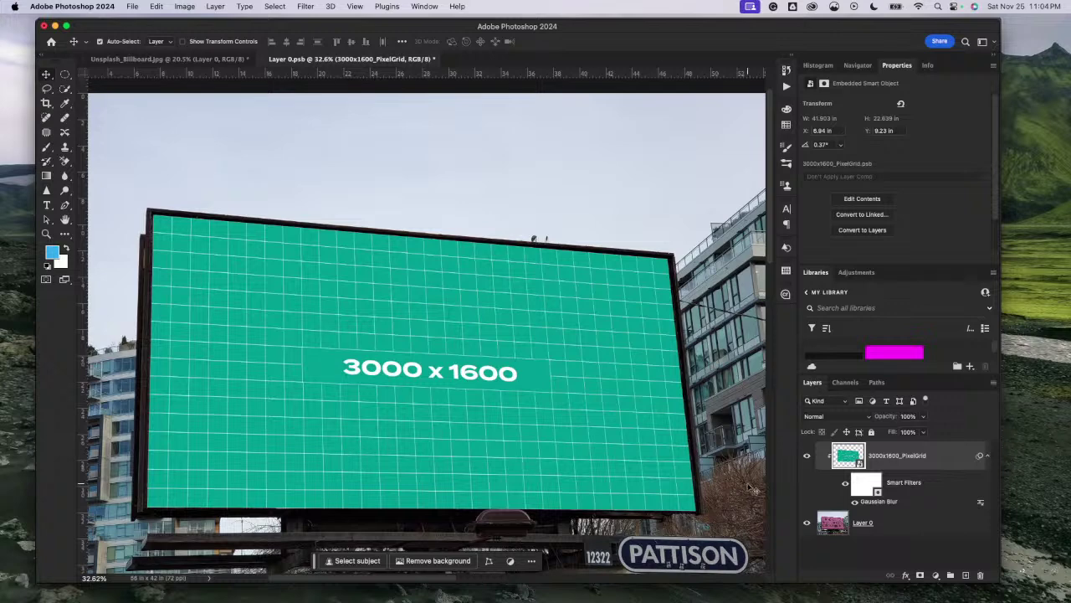
pyautogui.doubleClick(909, 503)
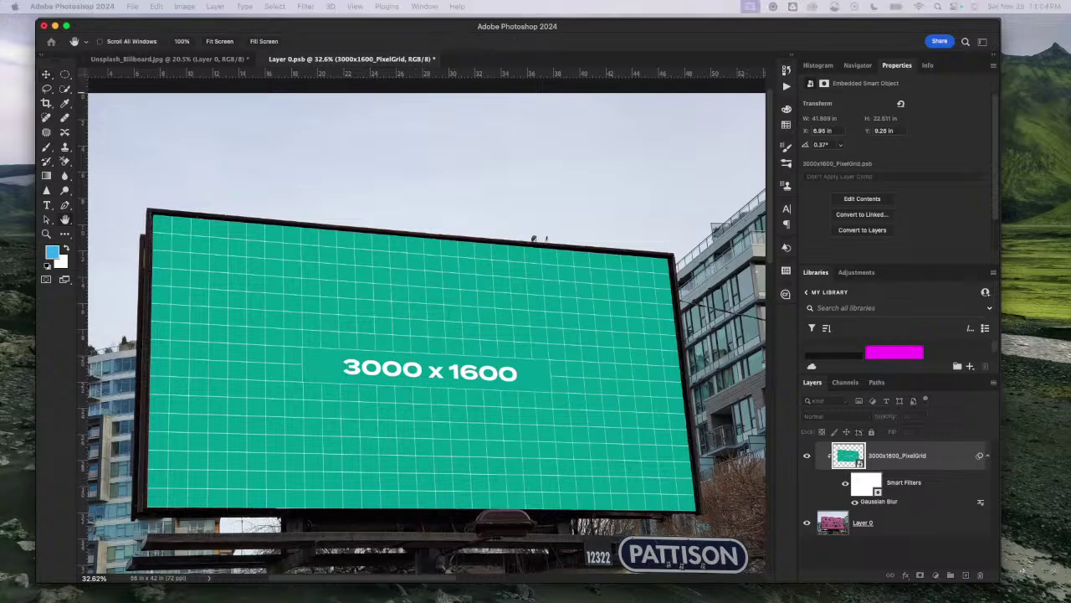
pyautogui.moveTo(459, 78); pyautogui.dragTo(684, 95)
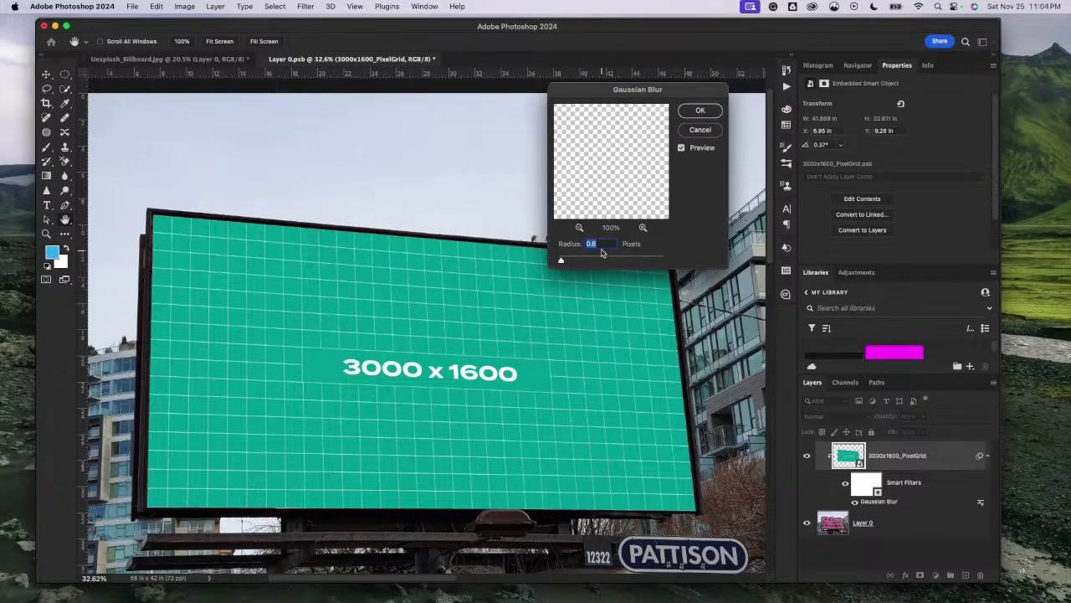
pyautogui.scroll(-4, 603, 243)
pyautogui.click(701, 112)
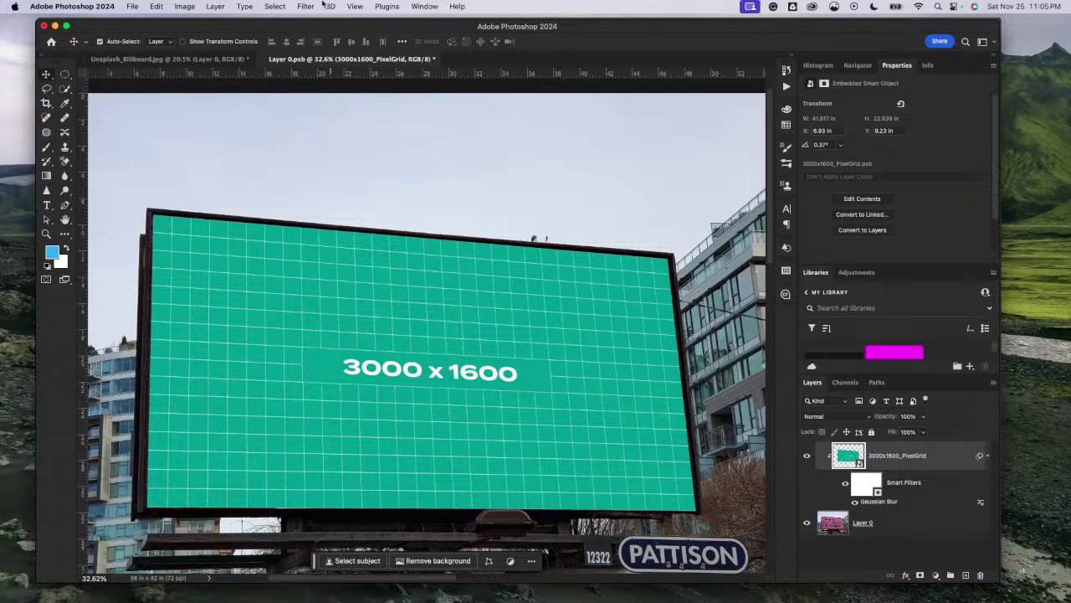
# Step: Apply an Add Noise smart filter to the grid layer with an amount of 4% and Gaussian distribution
pyautogui.click(307, 7)
pyautogui.moveTo(347, 193)
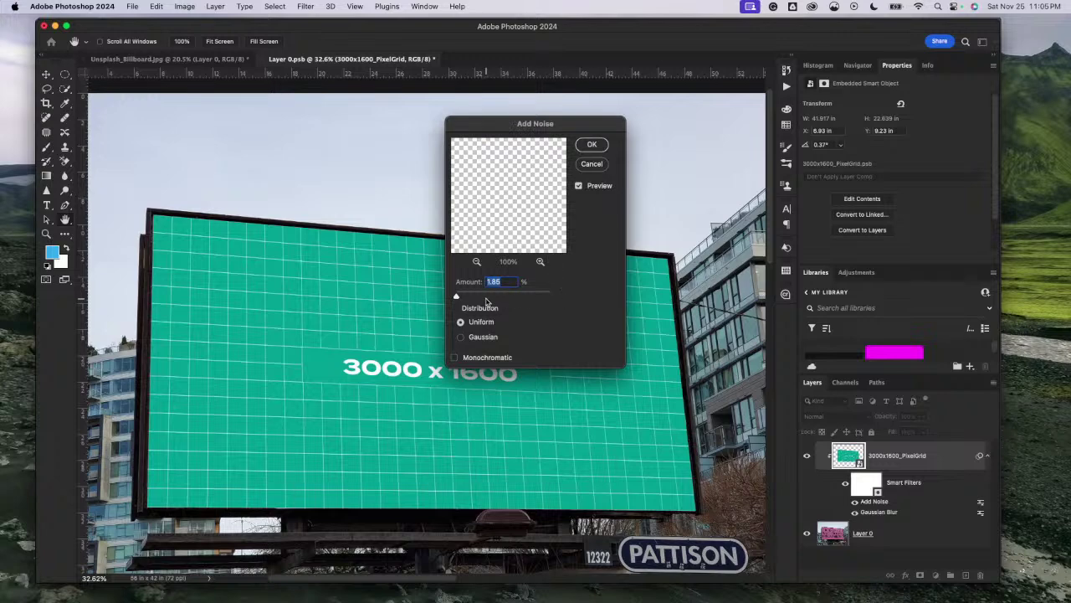
pyautogui.write('4')
pyautogui.click(460, 336)
pyautogui.click(596, 145)
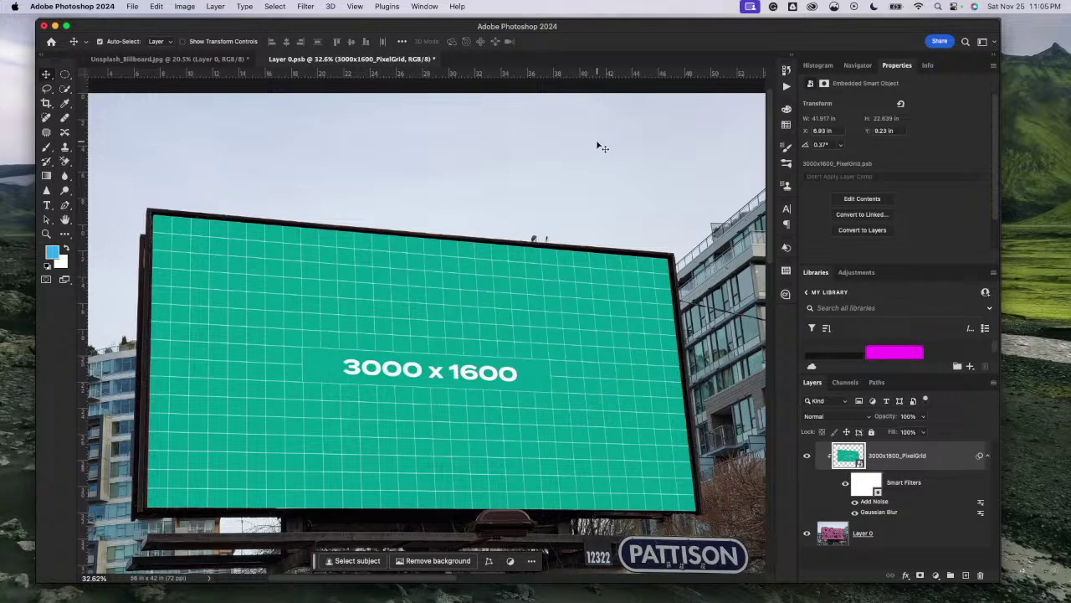
# Step: Examine how the blurred, noisy grid blends with the photo, both overall and close to the billboard's right edge
pyautogui.hscroll(-3, 562, 205)
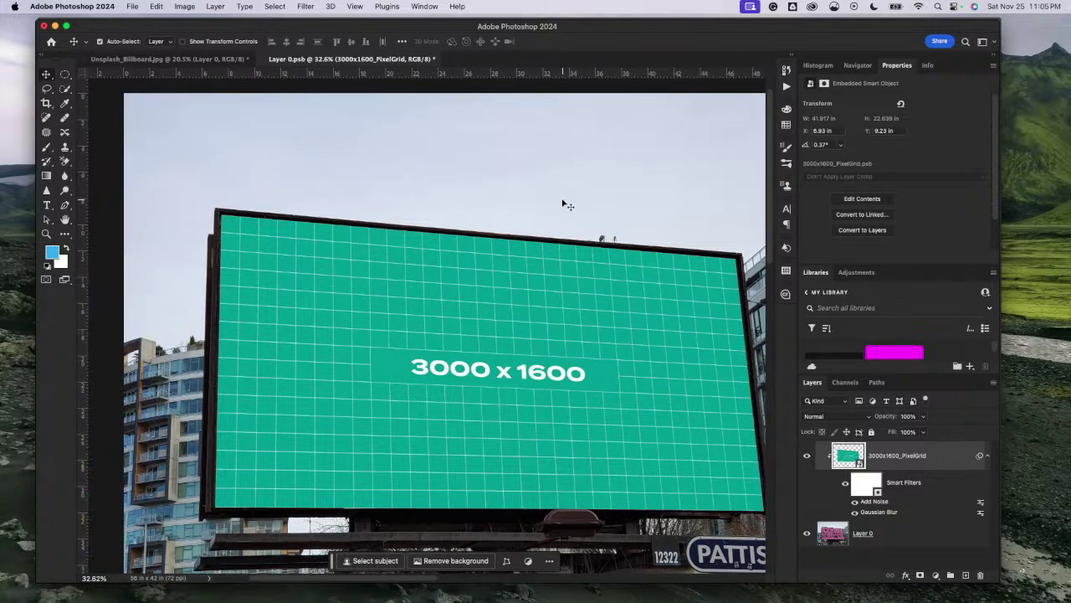
pyautogui.hscroll(2, 563, 205)
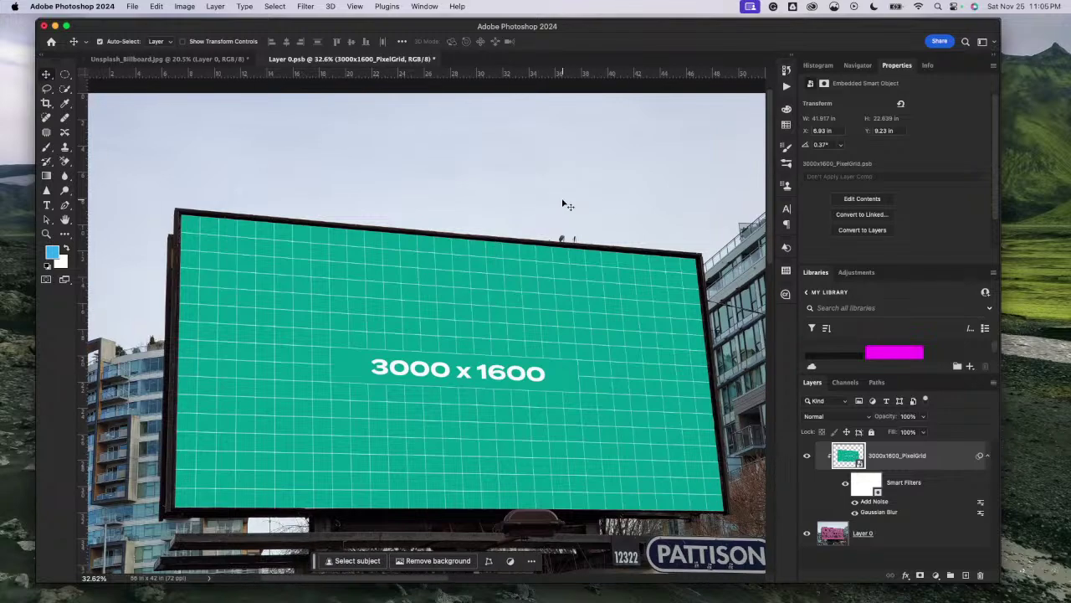
pyautogui.scroll(-3, 562, 205)
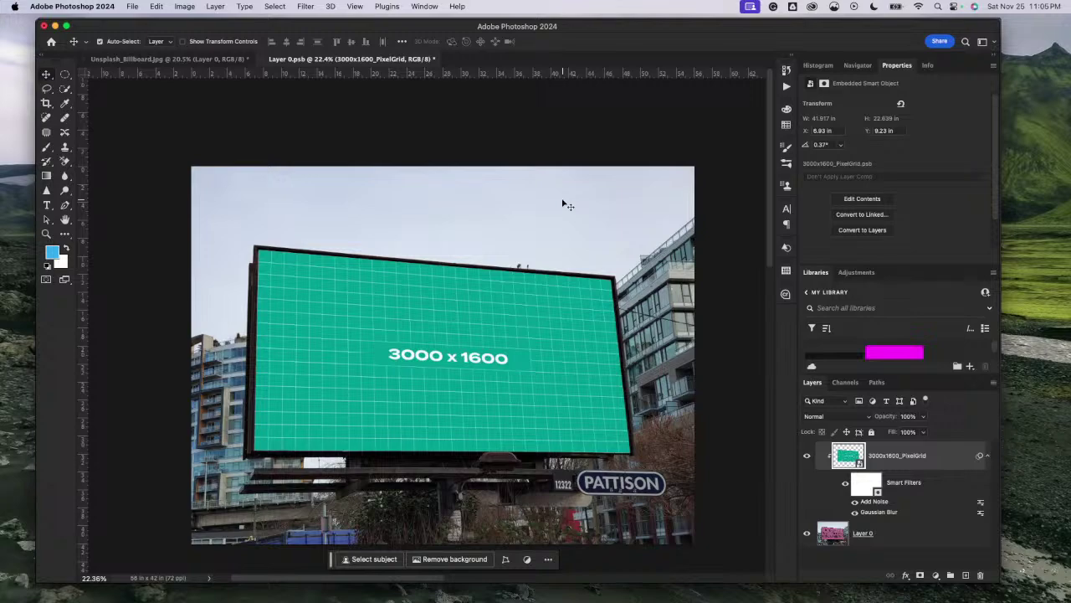
pyautogui.scroll(5, 643, 483)
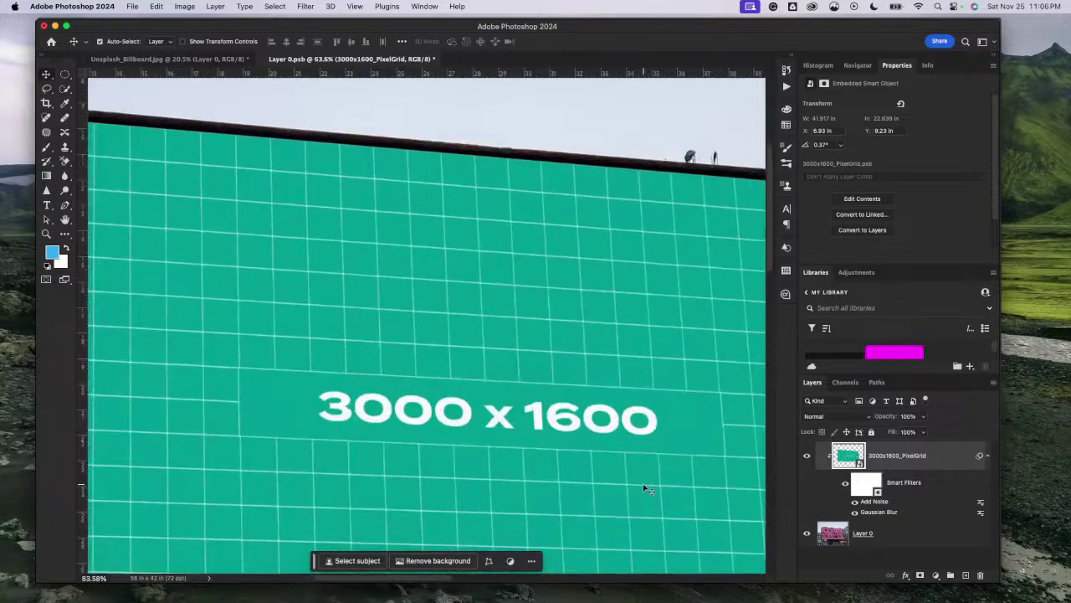
pyautogui.hscroll(5, 643, 483)
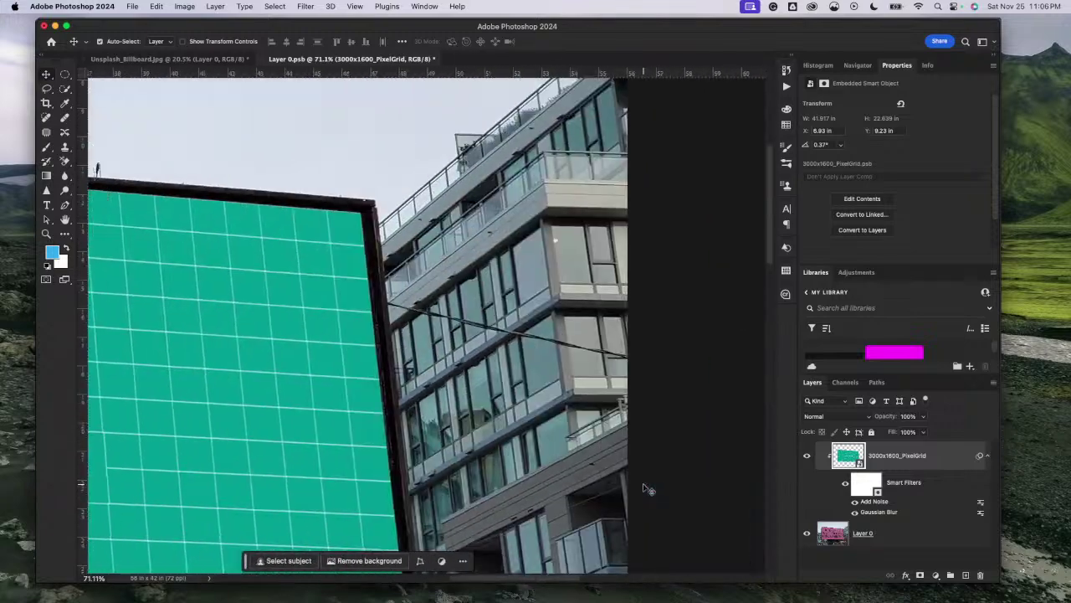
# Step: Set the amount of the Add Noise smart filter on the 3000x1600_PixelGrid layer to 10%
pyautogui.scroll(3, 643, 482)
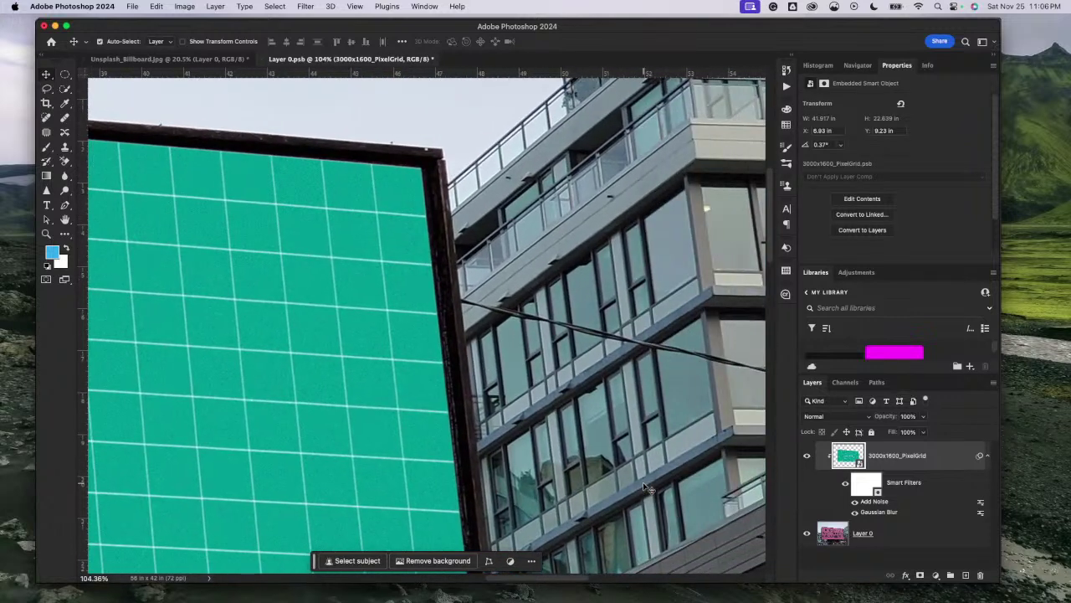
pyautogui.doubleClick(892, 502)
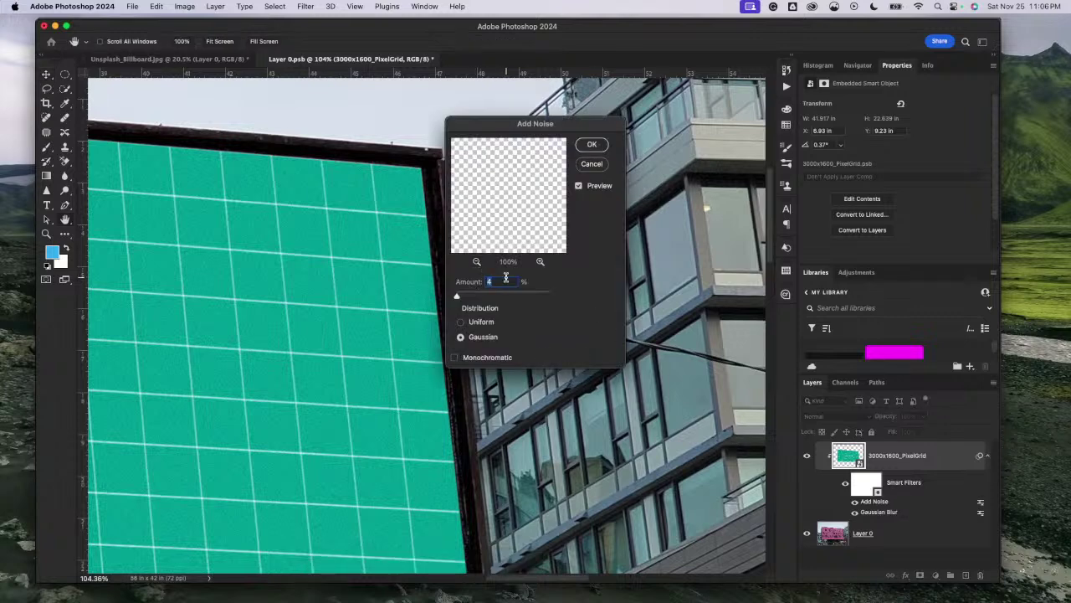
pyautogui.write('10')
pyautogui.press('Return')
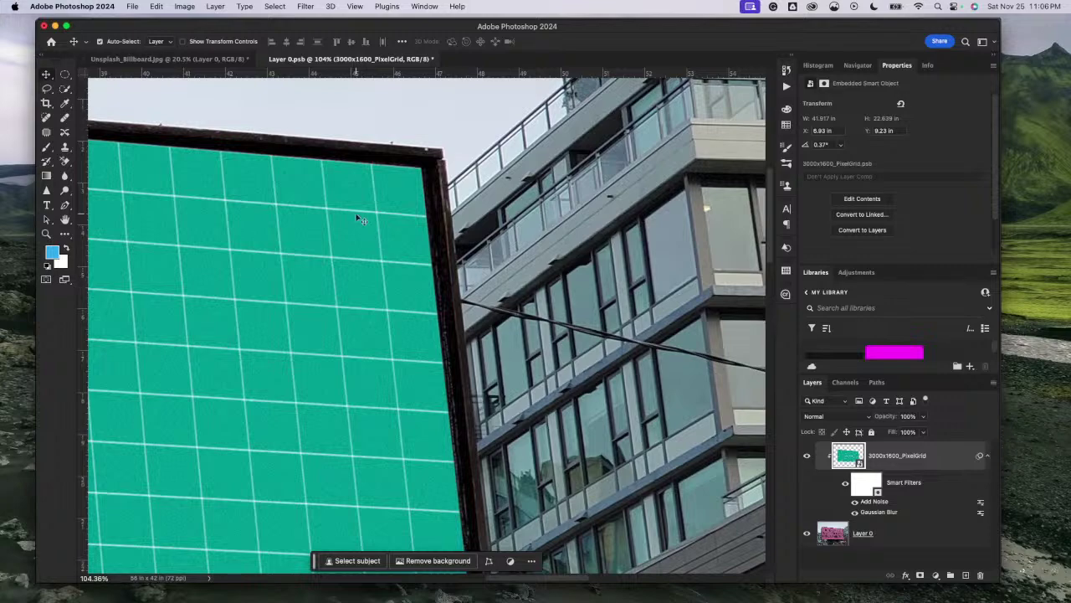
# Step: Examine the noise on the grid against the photo, along the billboard's right edge, at its lower corner and overall
pyautogui.scroll(-5, 541, 365)
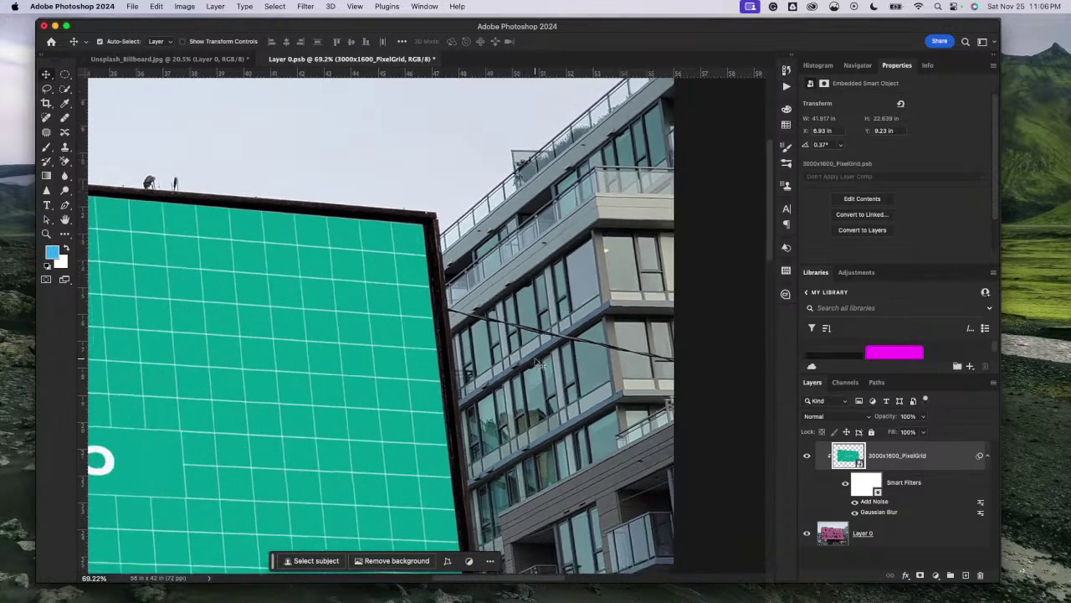
pyautogui.scroll(-2, 542, 365)
pyautogui.scroll(4, 542, 365)
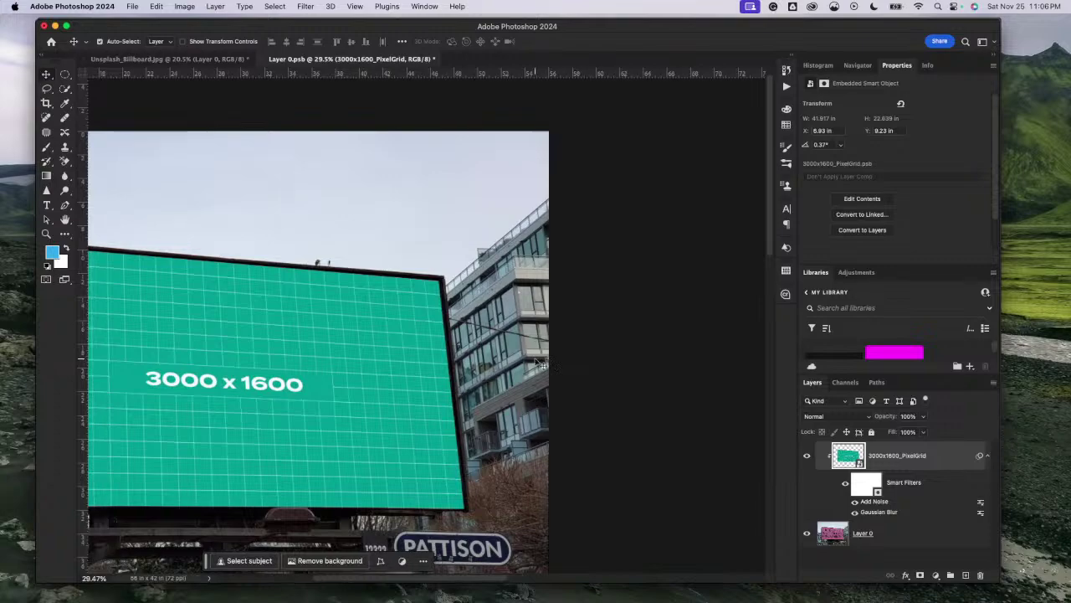
pyautogui.scroll(5, 538, 361)
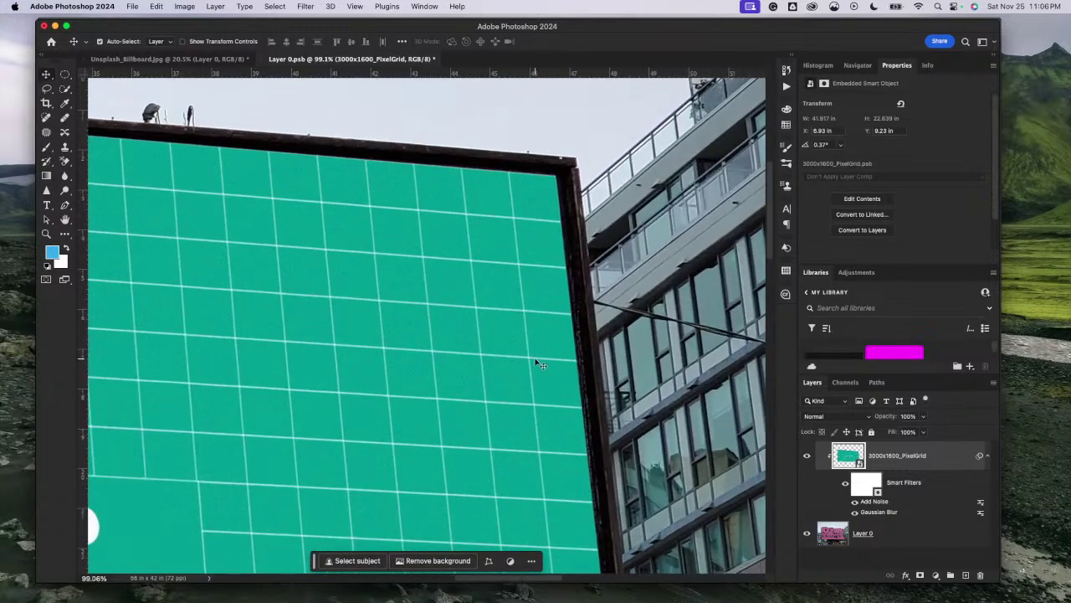
pyautogui.scroll(4, 538, 343)
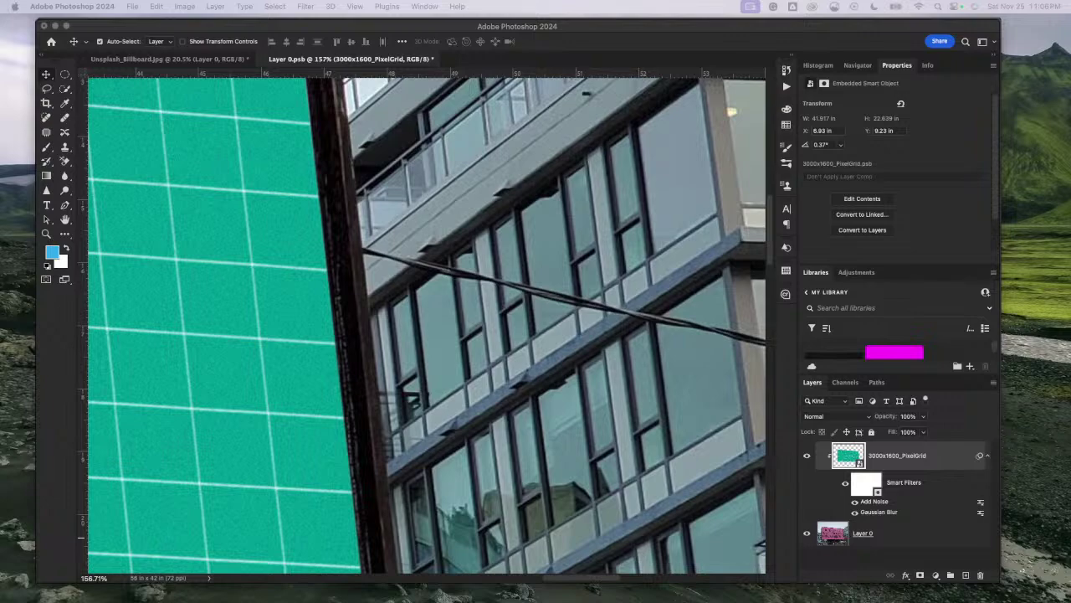
pyautogui.click(612, 28)
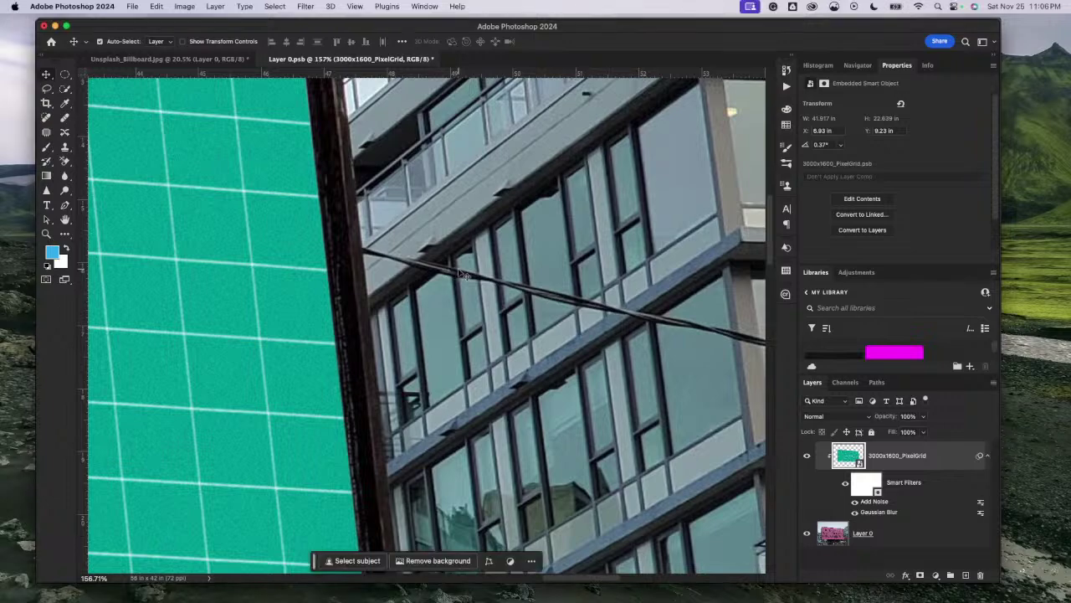
pyautogui.hscroll(-5, 492, 412)
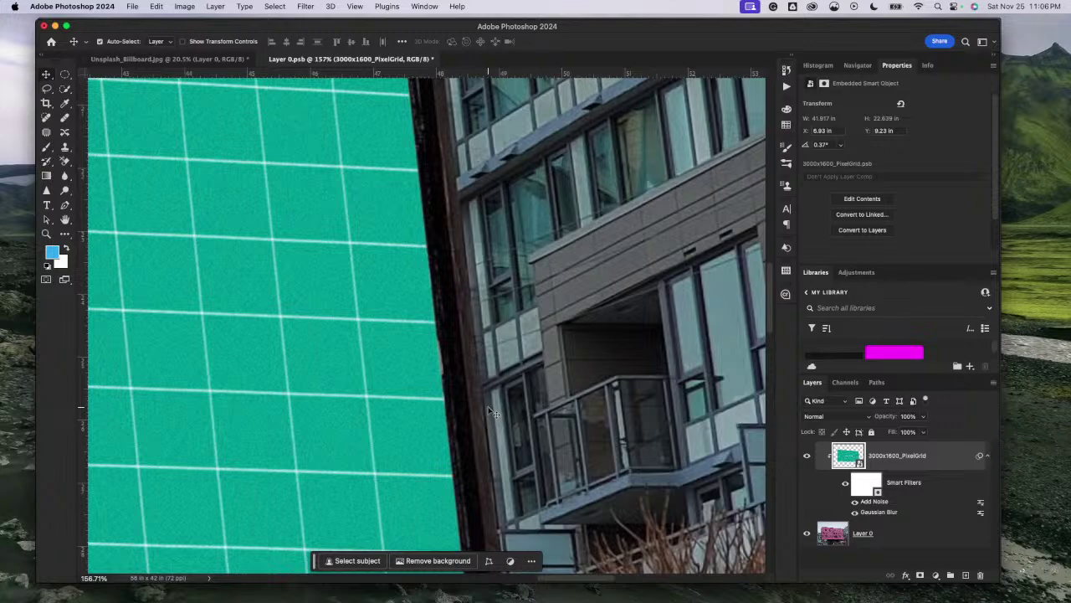
pyautogui.scroll(-5, 492, 413)
pyautogui.scroll(-3, 492, 413)
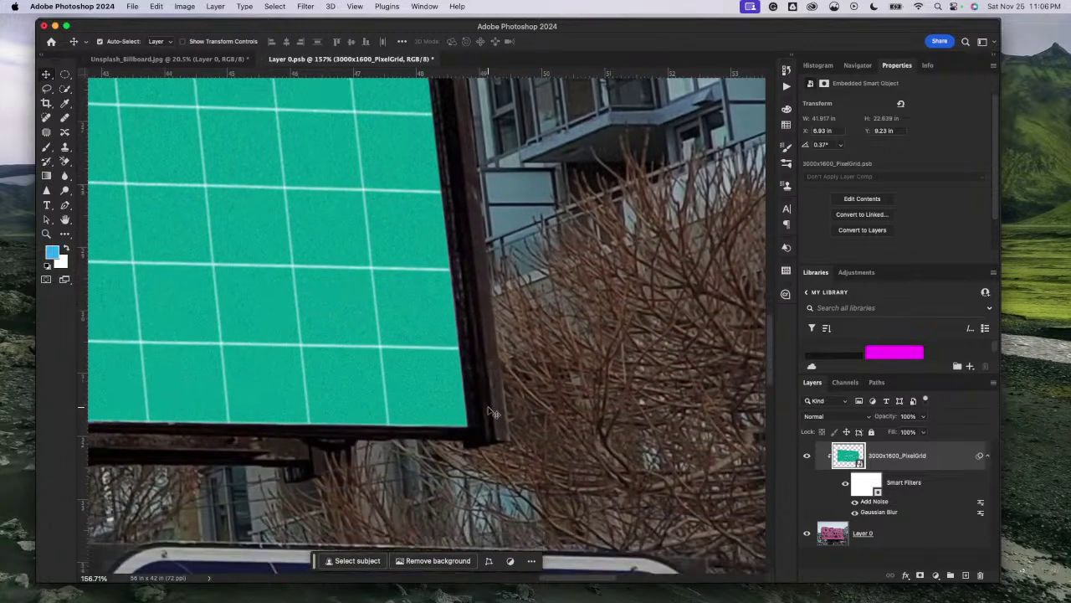
pyautogui.scroll(-3, 492, 412)
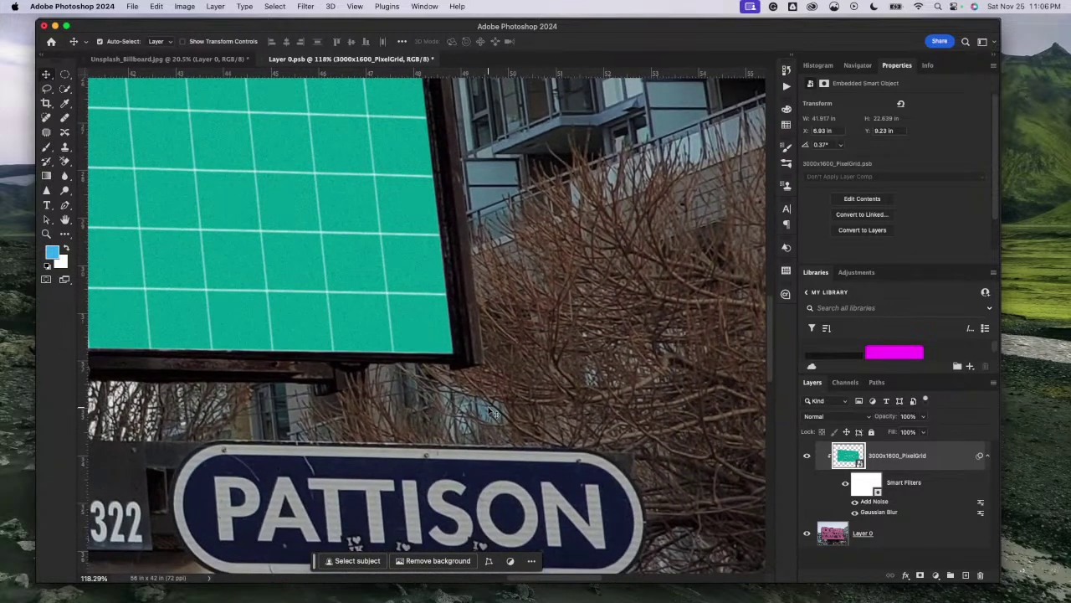
pyautogui.scroll(-2, 505, 400)
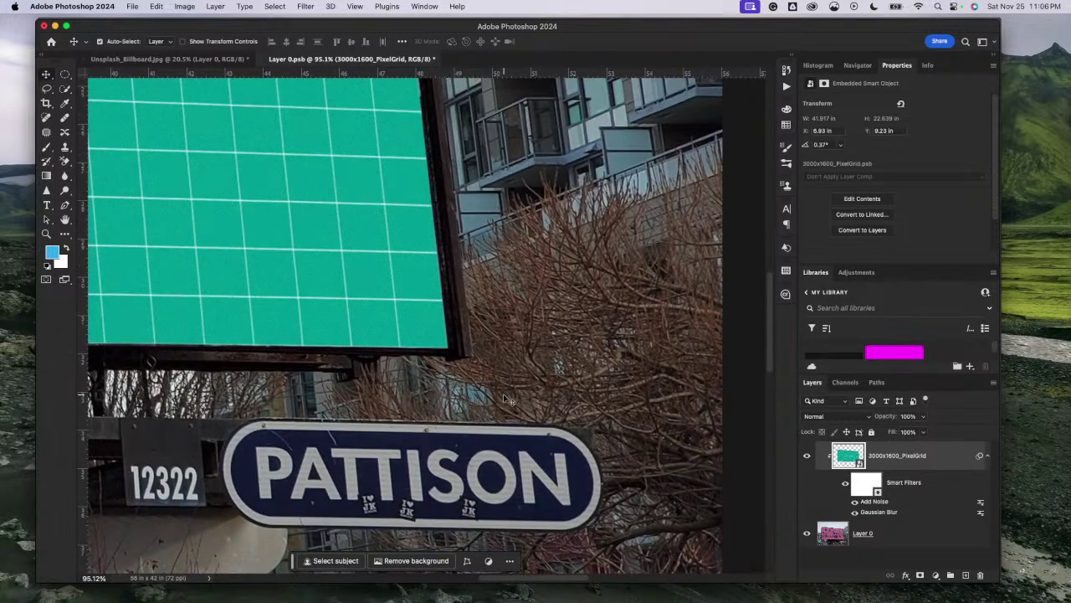
pyautogui.scroll(-8, 505, 400)
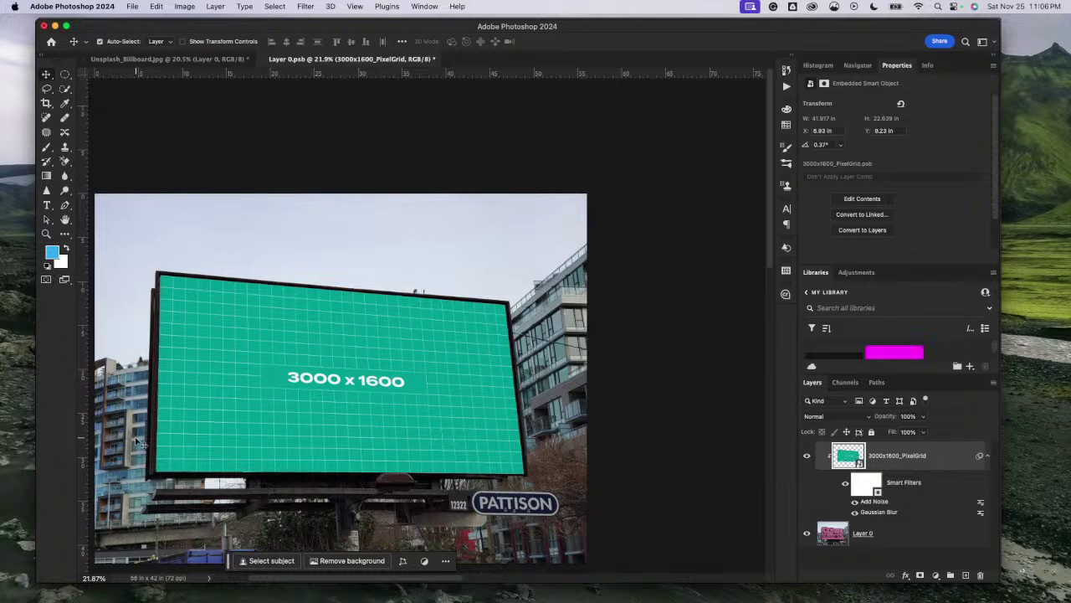
# Step: Switch to InDesign to review the Merry Market billboard layout, and return to the Photoshop mockup
pyautogui.press('super')
pyautogui.press('super+Tab')
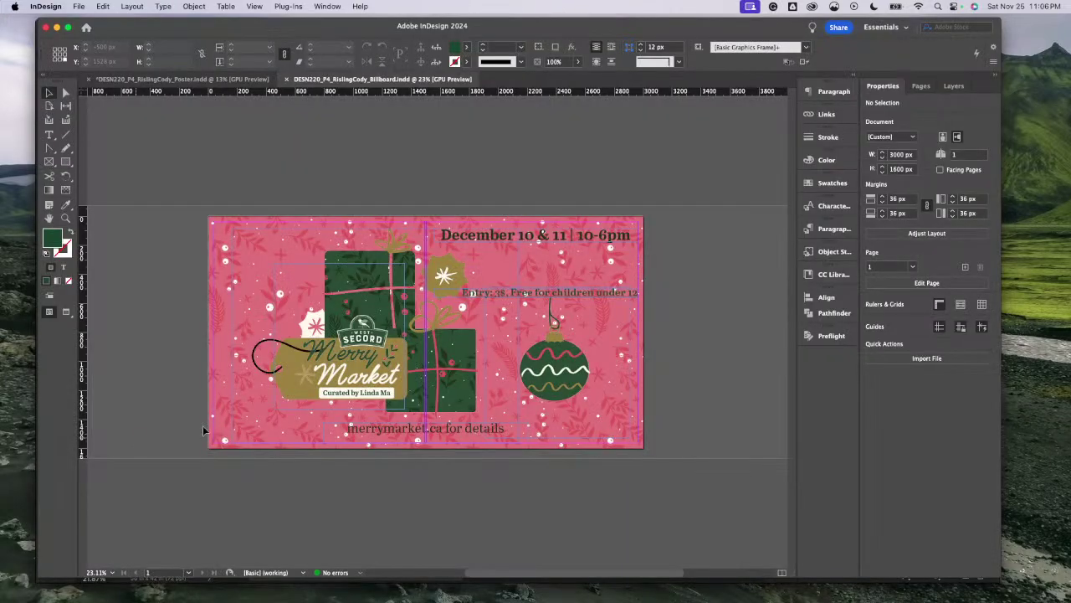
pyautogui.press('super+Tab')
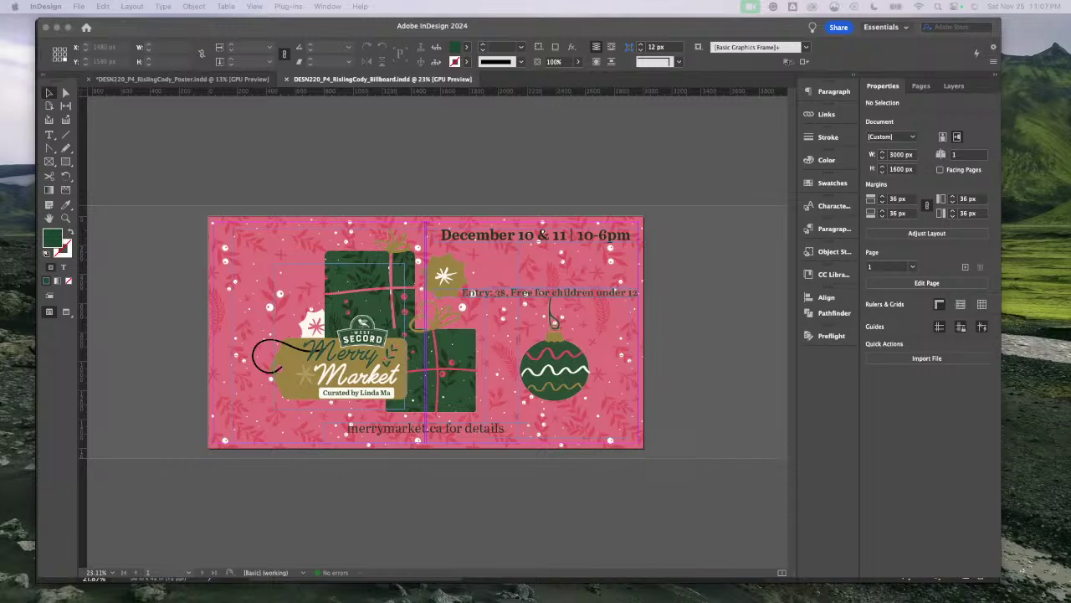
pyautogui.click(255, 31)
pyautogui.press('super+Tab')
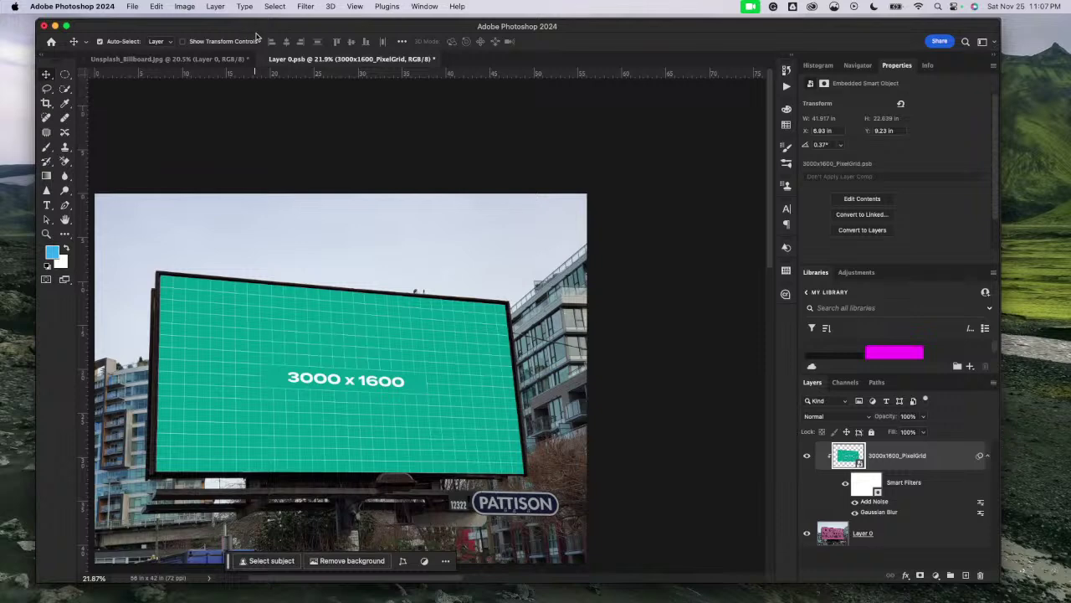
# Step: View the Unsplash_Billboard.jpg document, and return to the Layer 0.psb document with the grid
pyautogui.hscroll(-5, 707, 207)
pyautogui.scroll(-2, 707, 207)
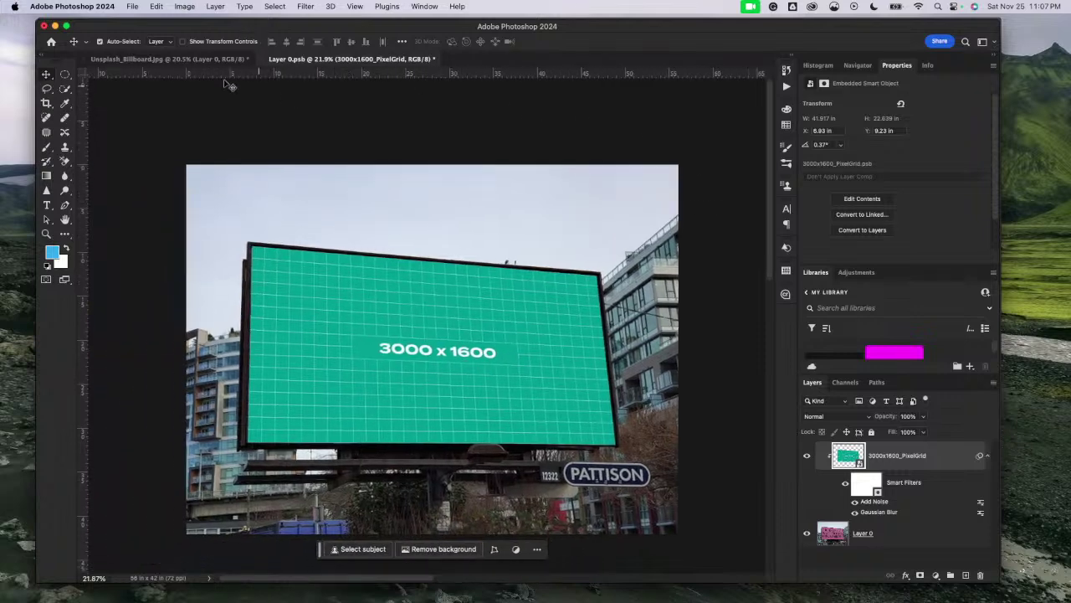
pyautogui.click(184, 61)
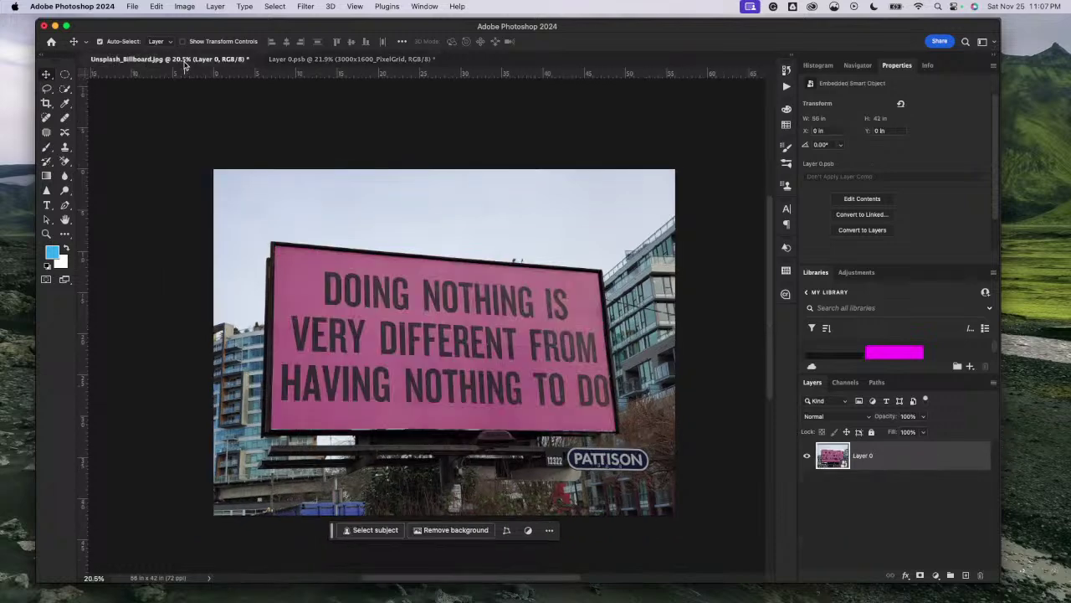
pyautogui.click(352, 62)
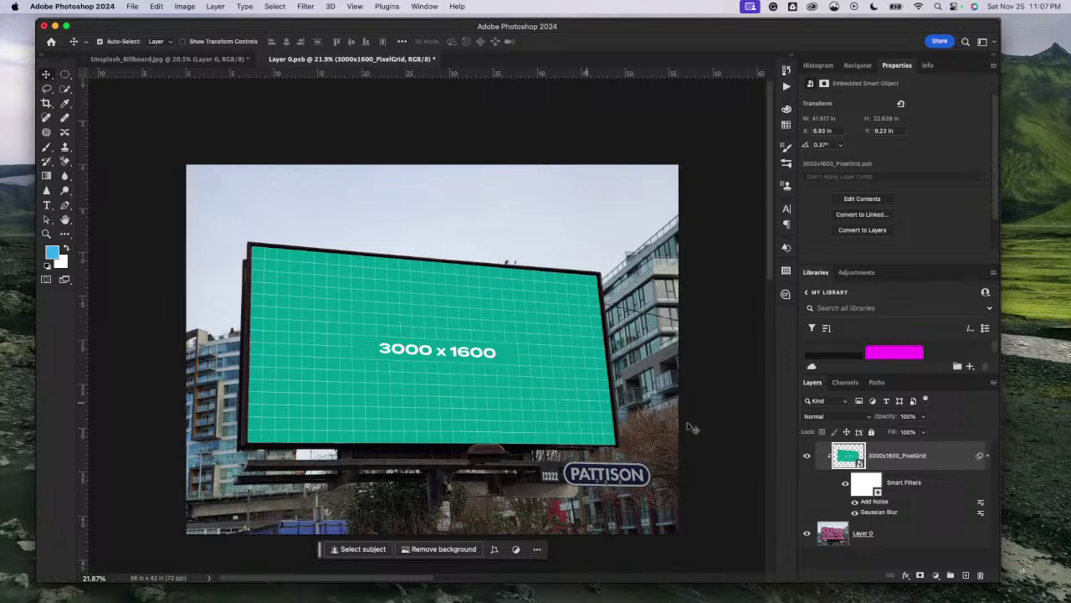
# Step: Open the contents of the 3000x1600_PixelGrid smart object for editing
pyautogui.doubleClick(951, 462)
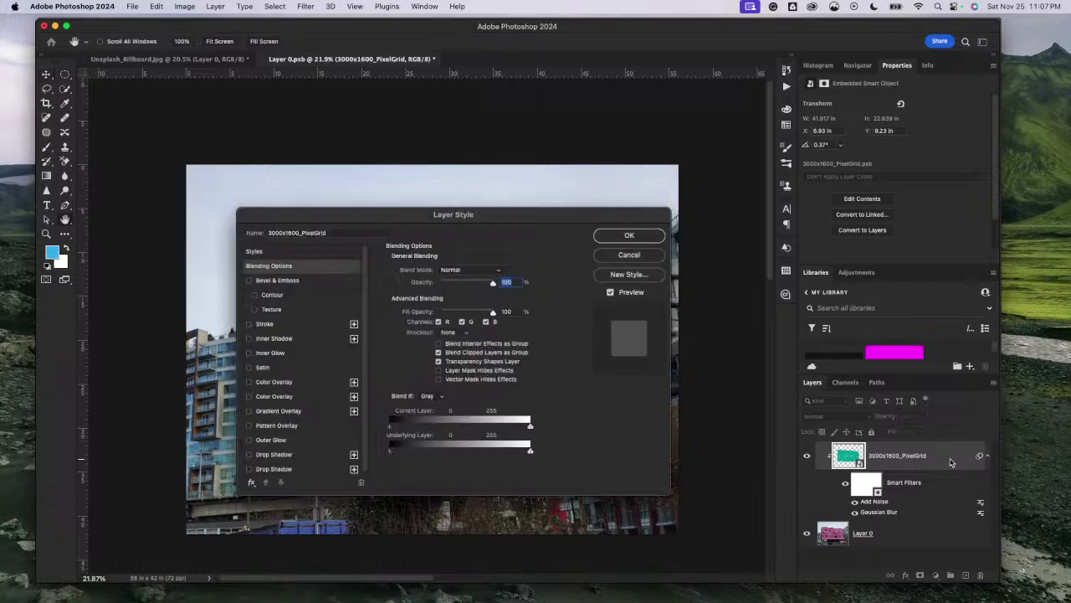
pyautogui.click(650, 259)
pyautogui.doubleClick(849, 457)
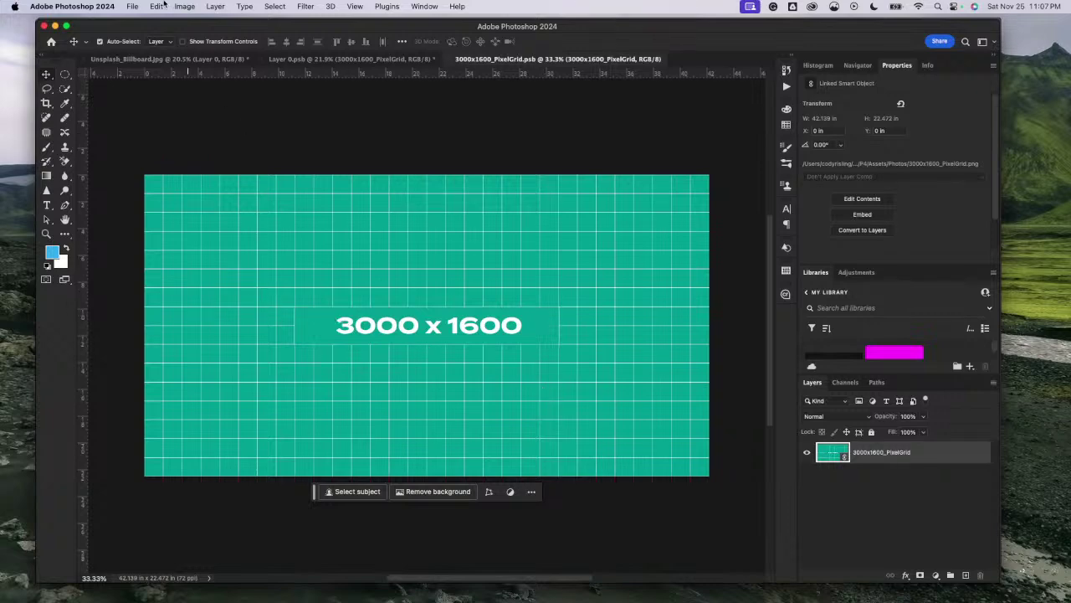
pyautogui.click(133, 7)
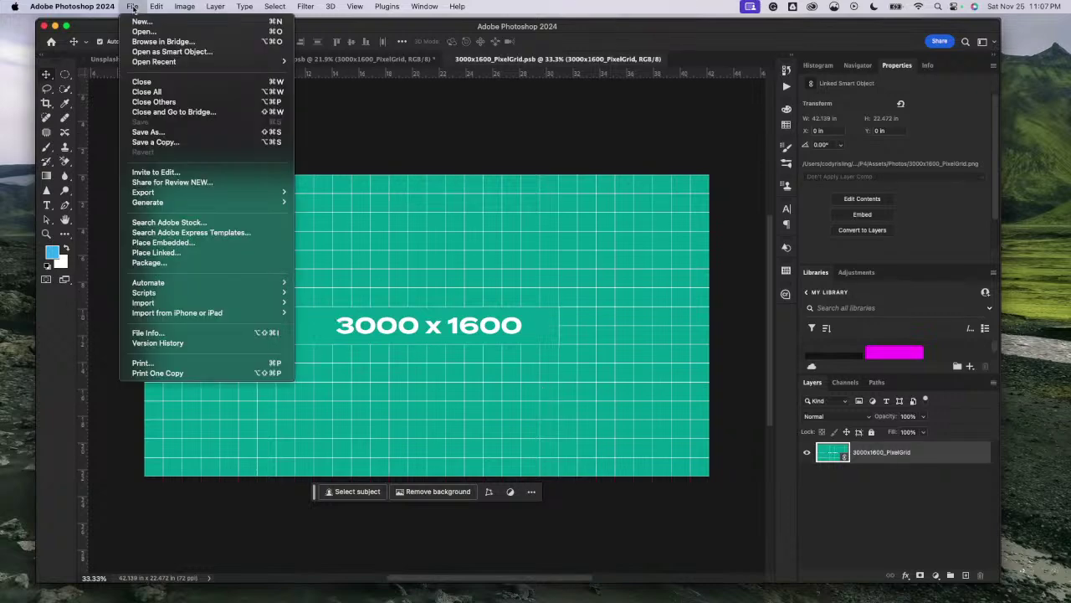
pyautogui.click(189, 261)
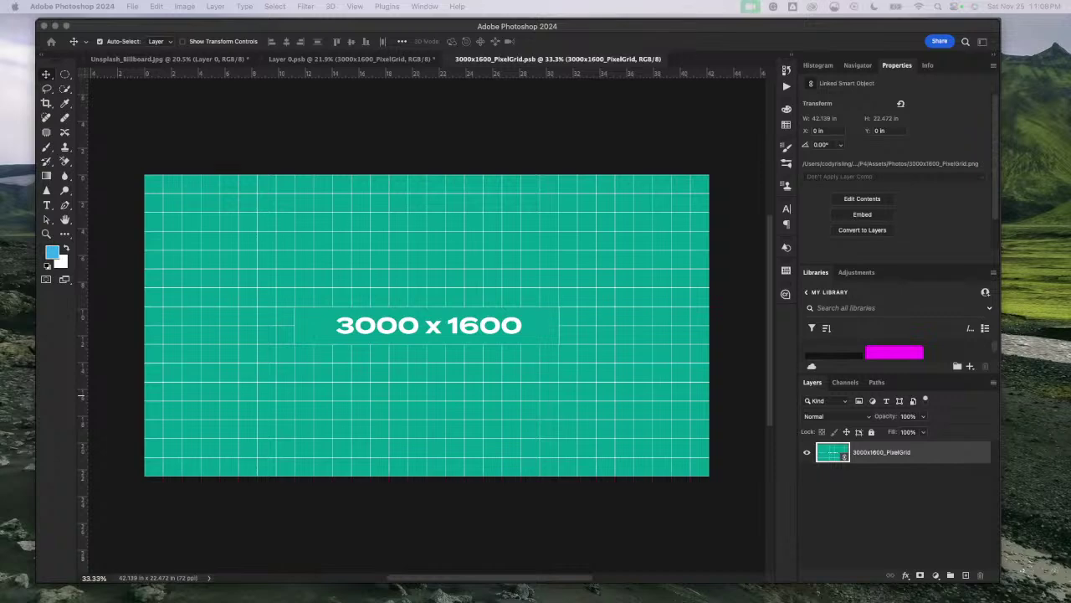
pyautogui.click(457, 31)
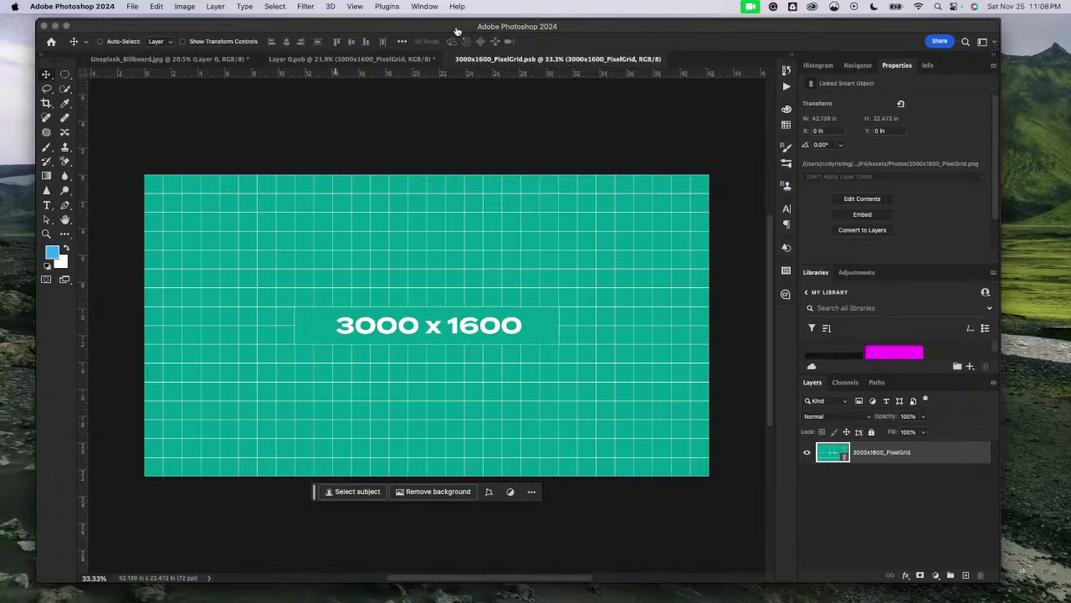
# Step: Switch to InDesign and start exporting the billboard layout in PNG format to the Designs folder, using the document name
pyautogui.press('super+Tab')
pyautogui.click(77, 7)
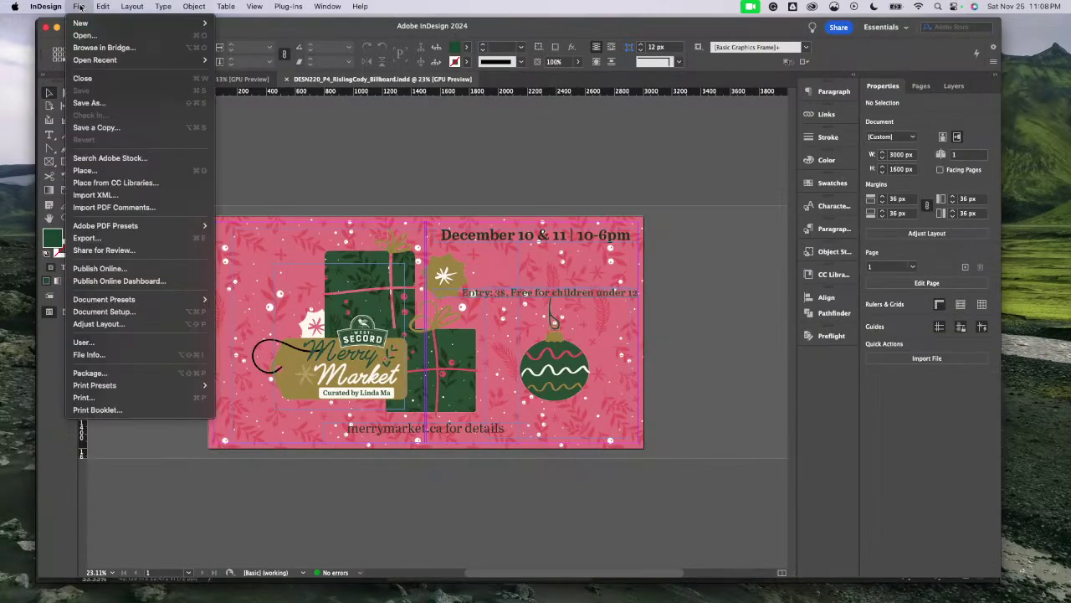
pyautogui.click(135, 239)
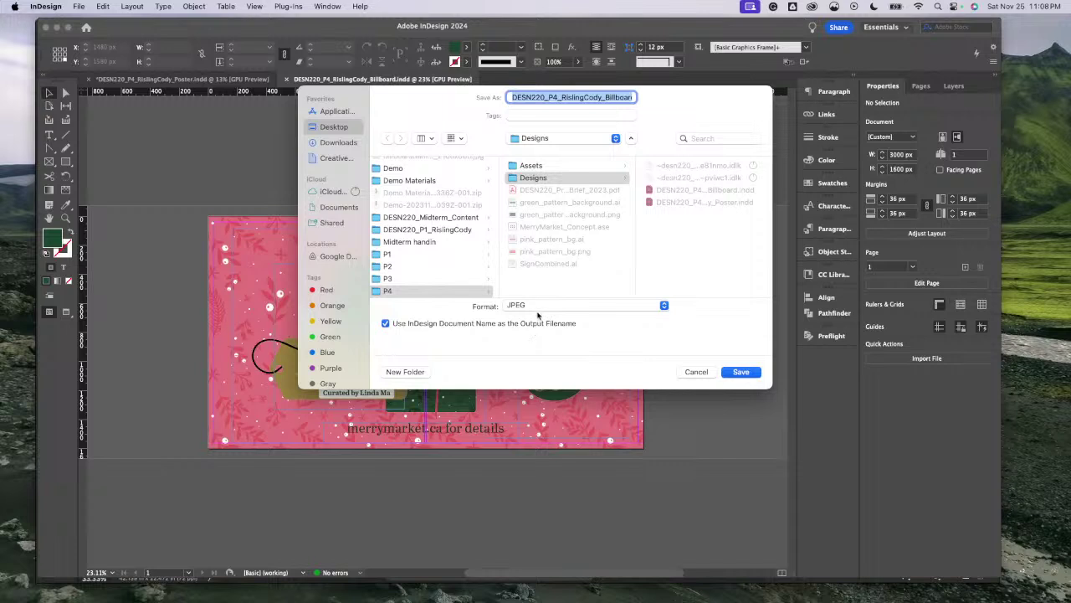
pyautogui.click(539, 306)
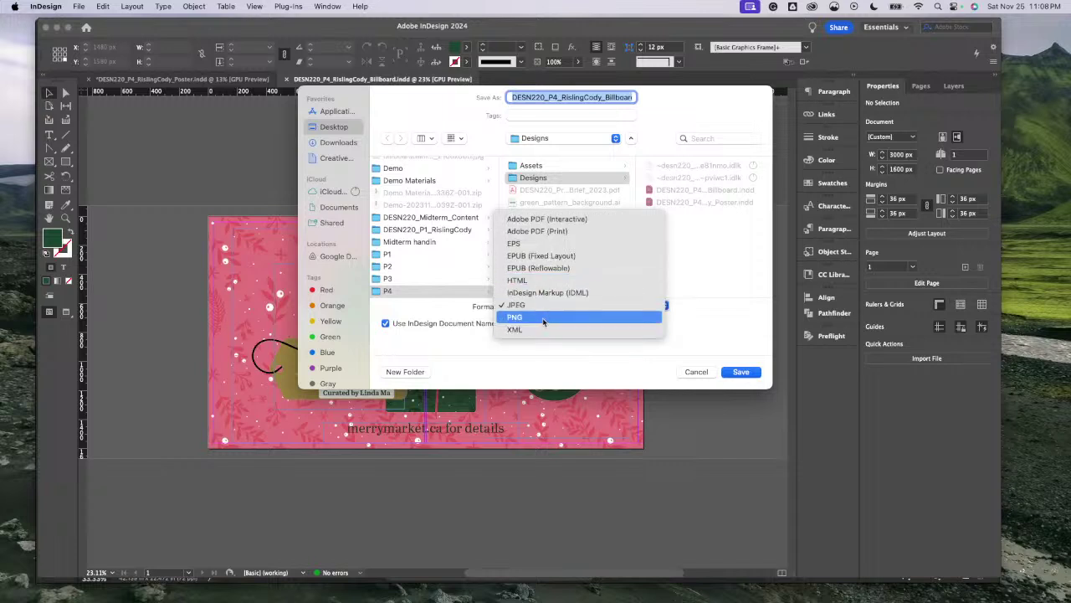
pyautogui.click(543, 318)
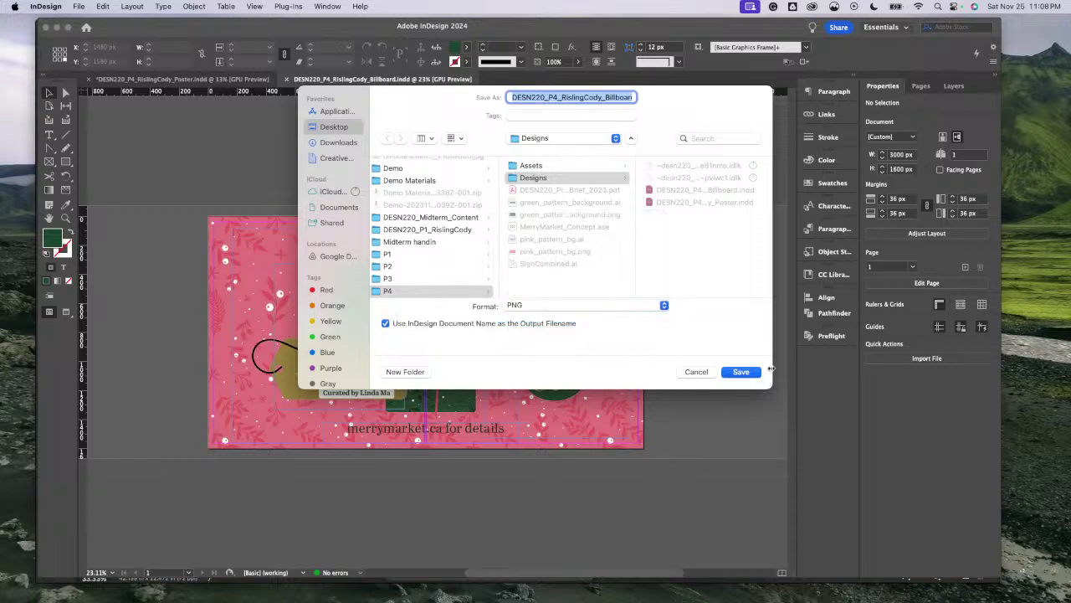
pyautogui.click(740, 373)
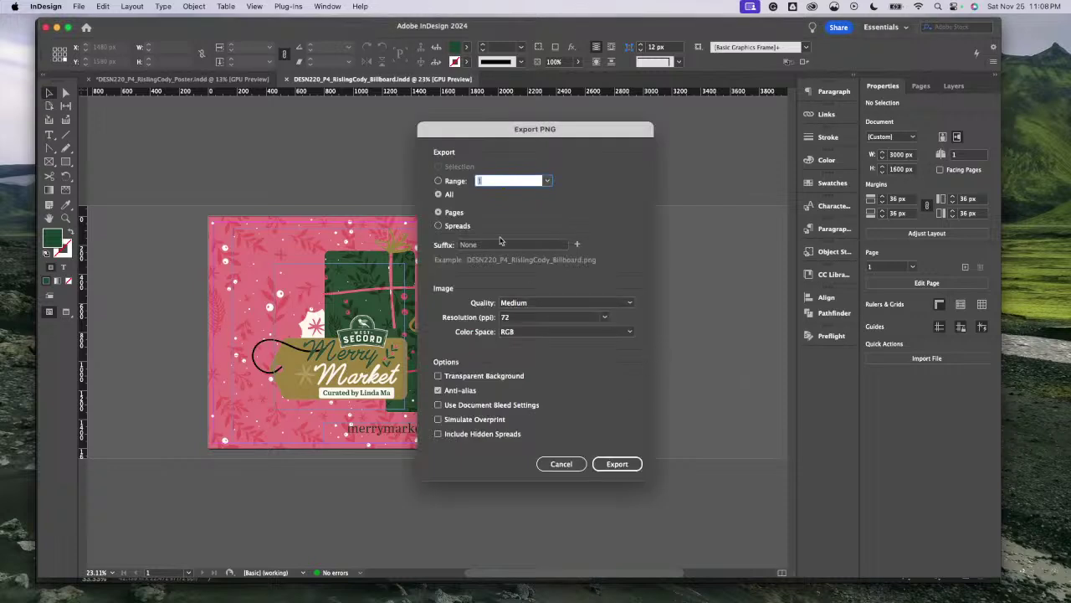
# Step: Export the billboard PNG at 300 ppi with a transparent background
pyautogui.click(603, 317)
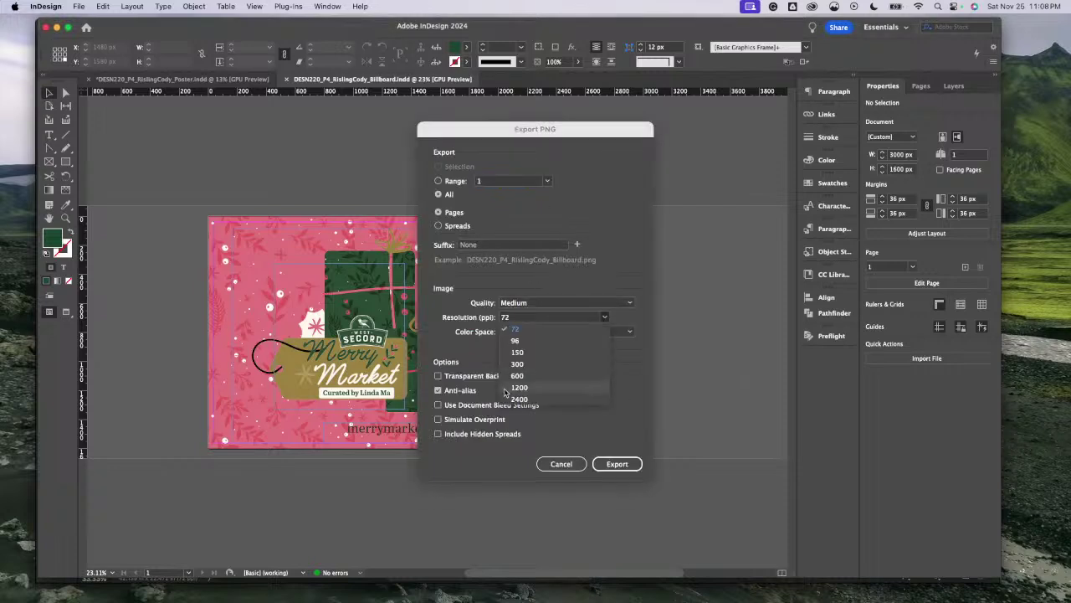
pyautogui.click(517, 363)
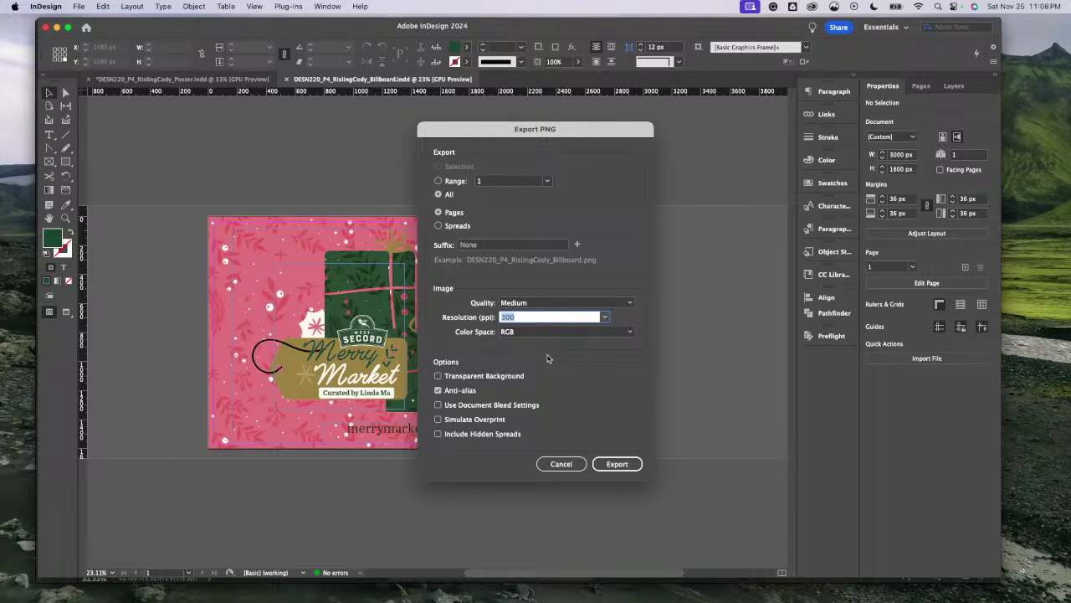
pyautogui.click(439, 376)
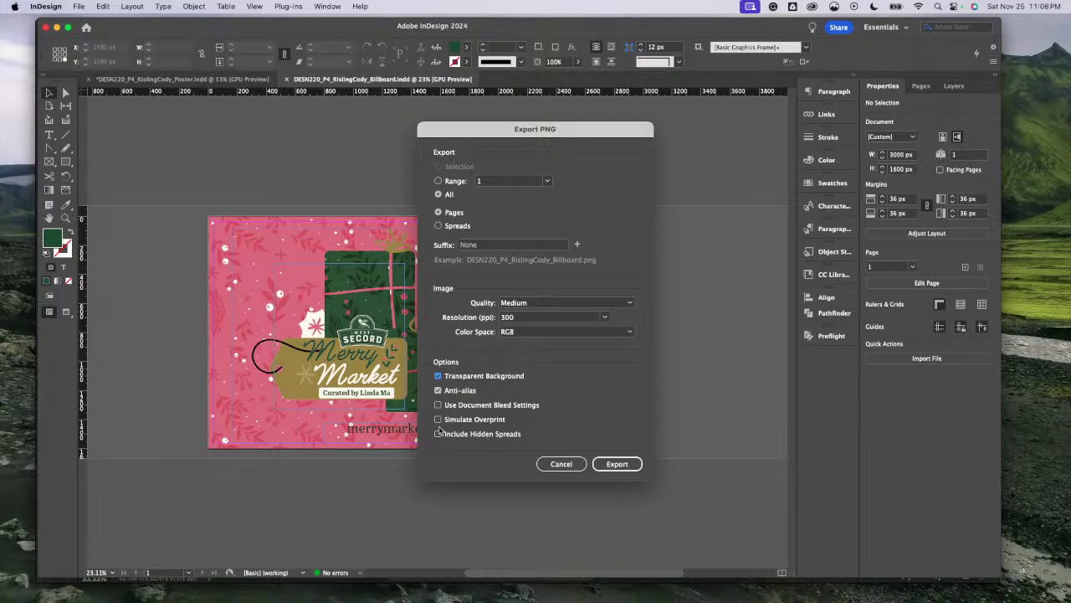
pyautogui.click(633, 463)
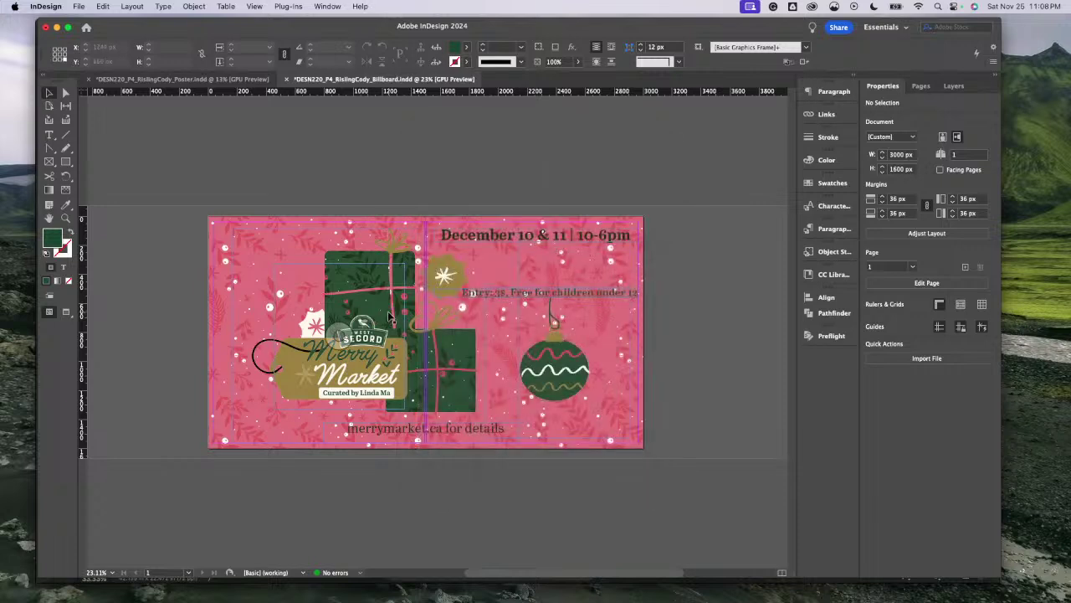
# Step: Switch to Photoshop and place the exported billboard PNG as a linked file in the 3000x1600_PixelGrid.psb document
pyautogui.press('super+Tab')
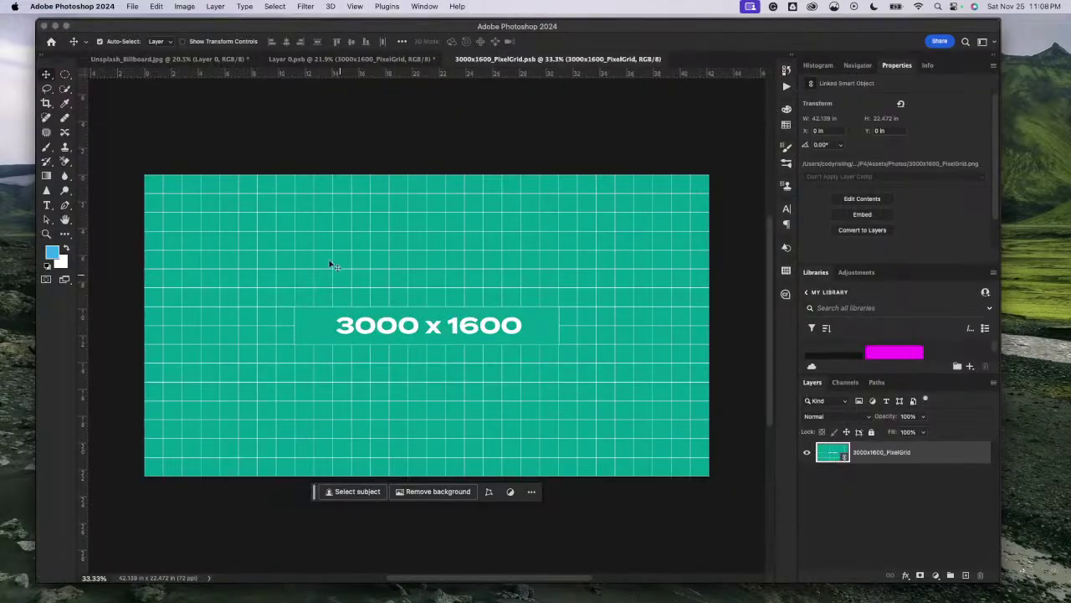
pyautogui.click(132, 7)
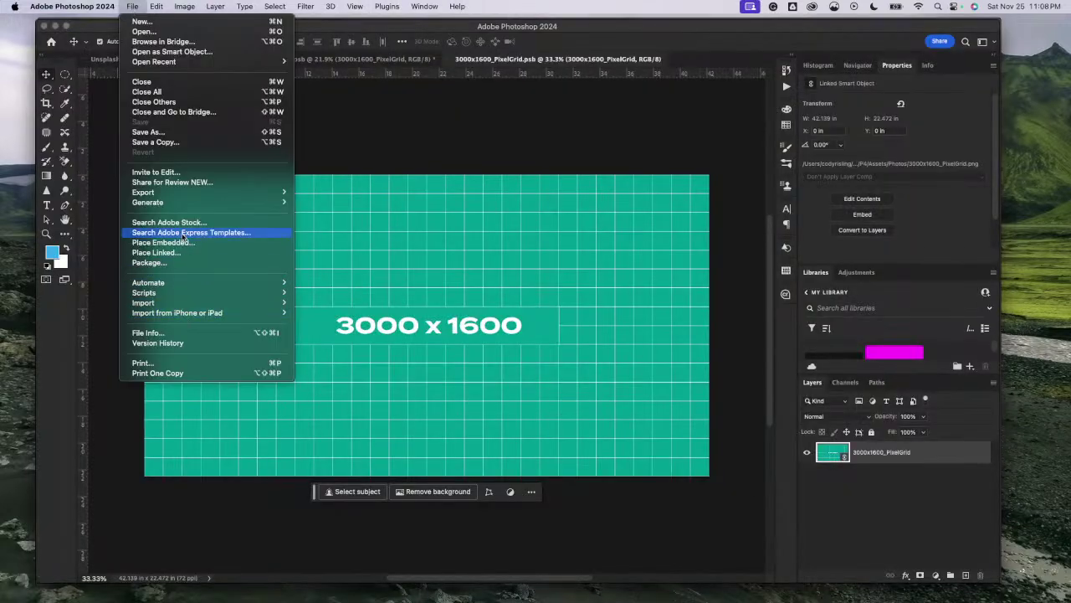
pyautogui.click(155, 252)
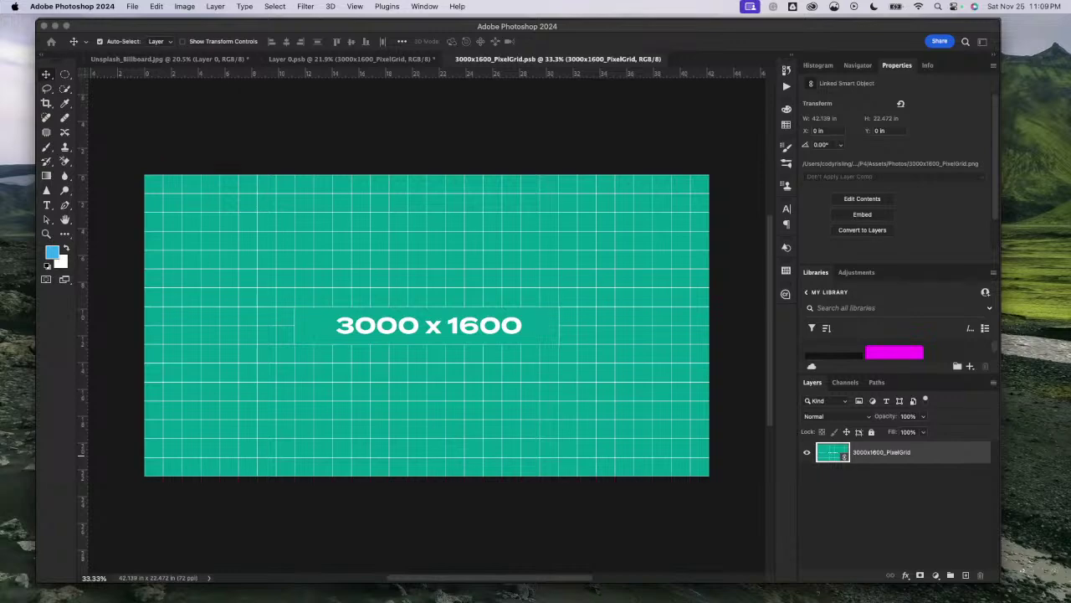
pyautogui.moveTo(143, 307); pyautogui.dragTo(310, 366)
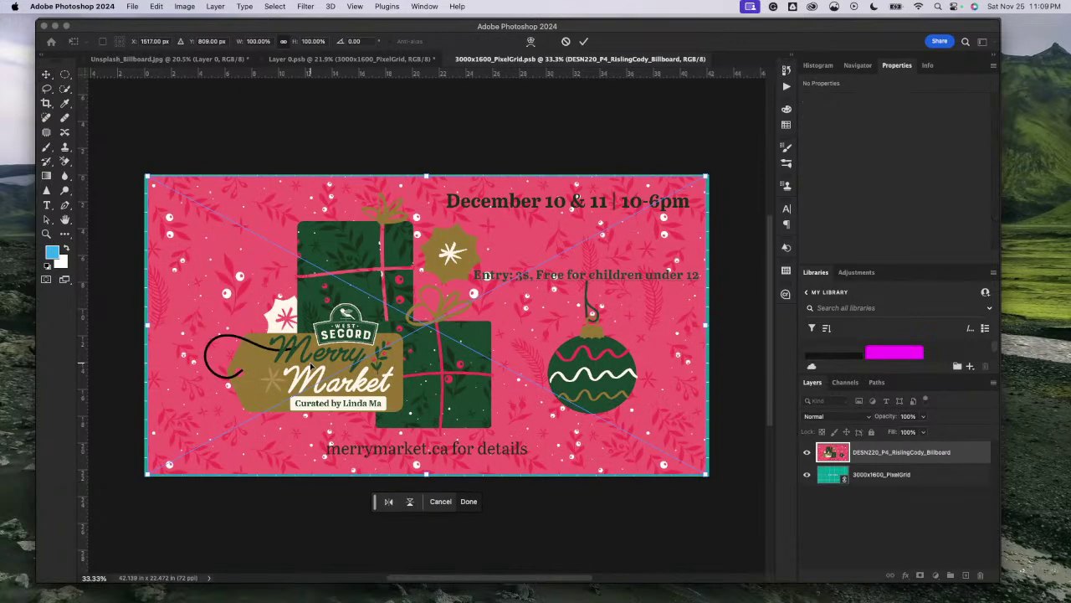
# Step: Stretch the placed artwork's upper-left and lower-left corners out to the canvas corners so the green grid is covered there
pyautogui.hscroll(-5, 235, 372)
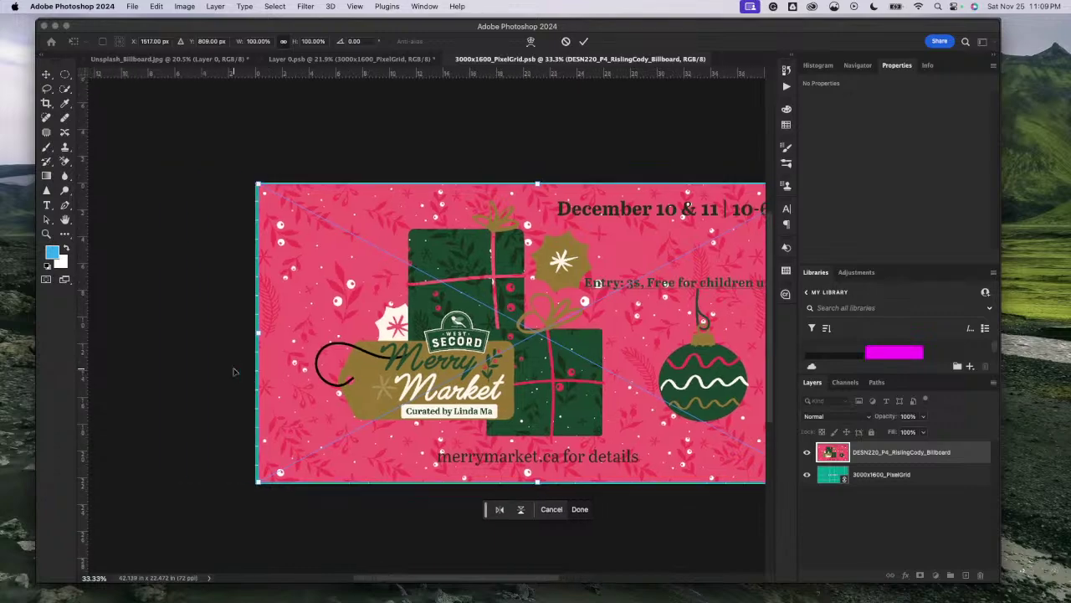
pyautogui.scroll(5, 235, 372)
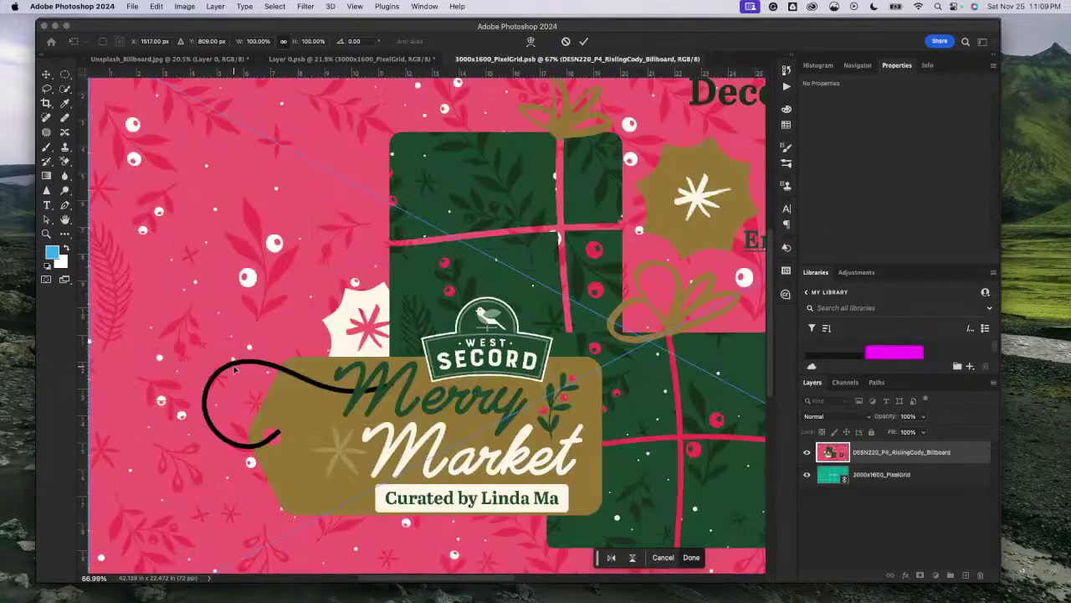
pyautogui.scroll(3, 236, 372)
pyautogui.hscroll(-2, 235, 371)
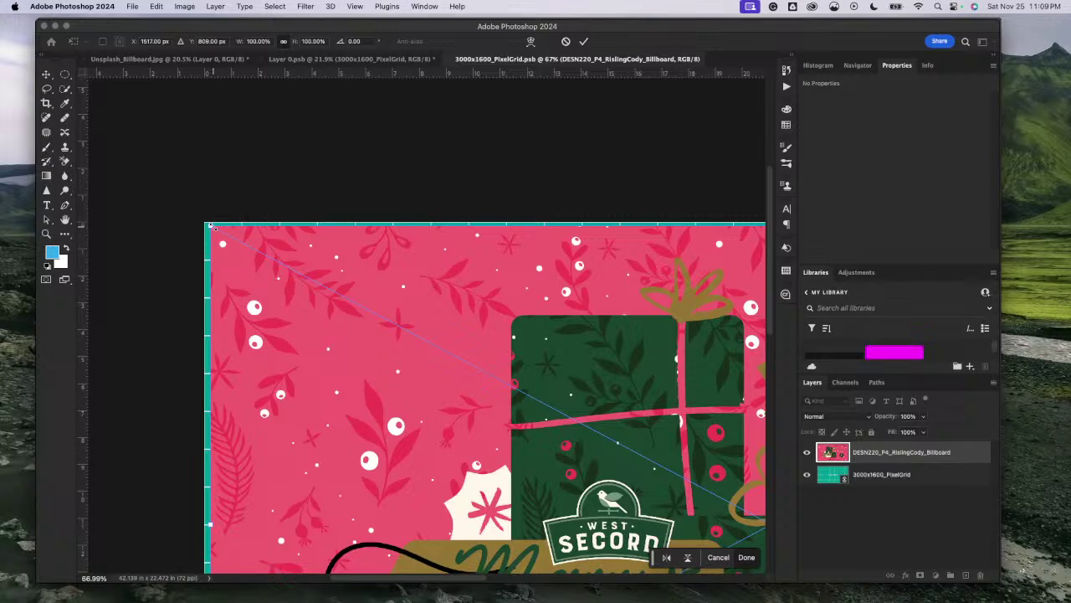
pyautogui.moveTo(209, 226); pyautogui.dragTo(202, 223)
pyautogui.scroll(-10, 238, 328)
pyautogui.scroll(4, 237, 328)
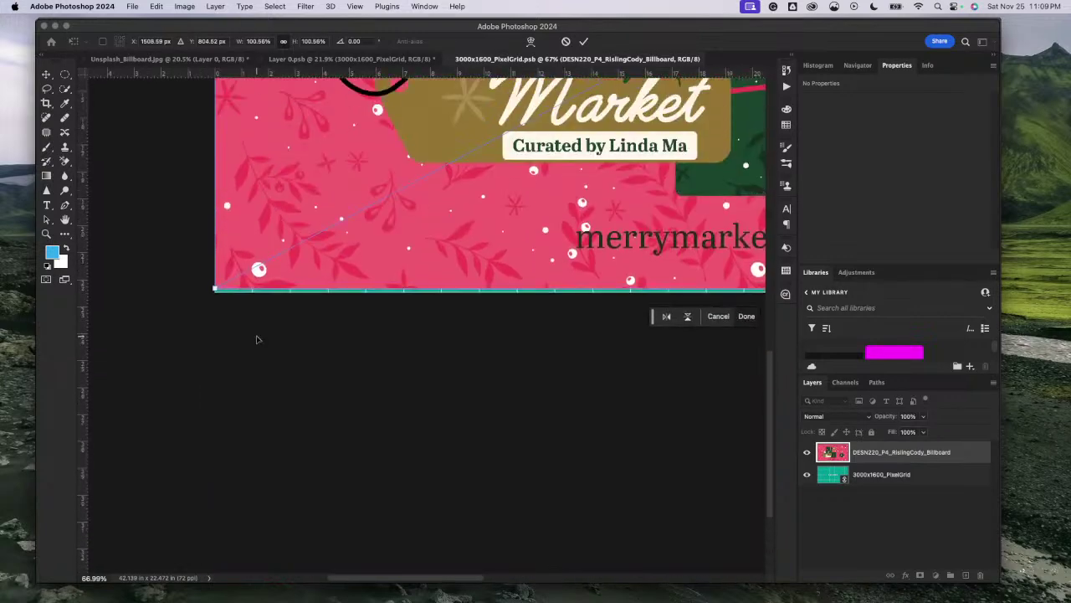
pyautogui.moveTo(210, 290); pyautogui.dragTo(215, 293)
# Step: Stretch the placed artwork's lower-right and upper-right corners to the canvas corners and commit the transform
pyautogui.hscroll(10, 411, 371)
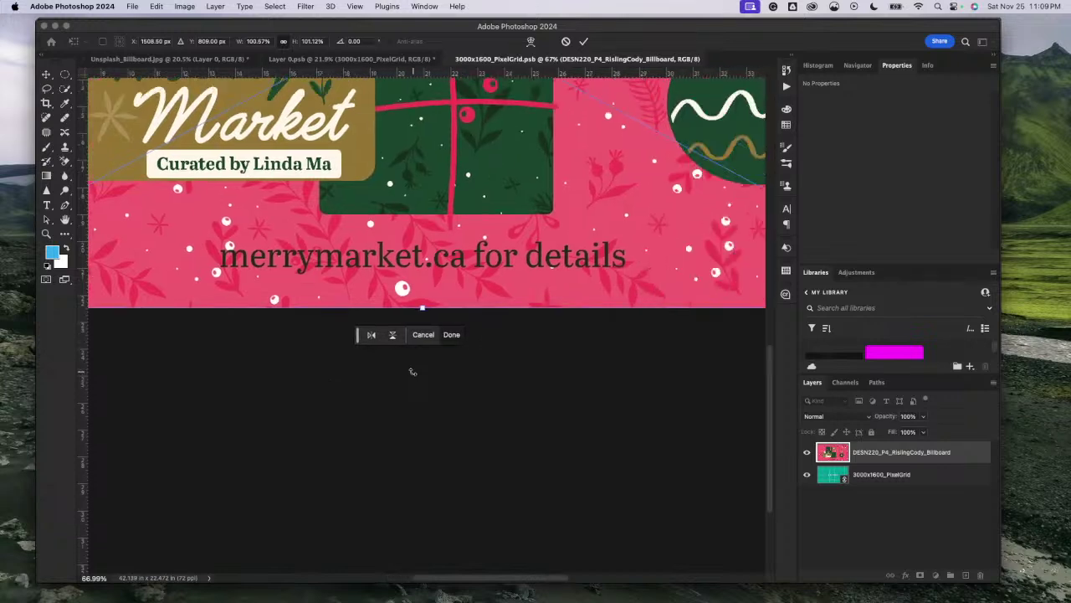
pyautogui.hscroll(5, 411, 371)
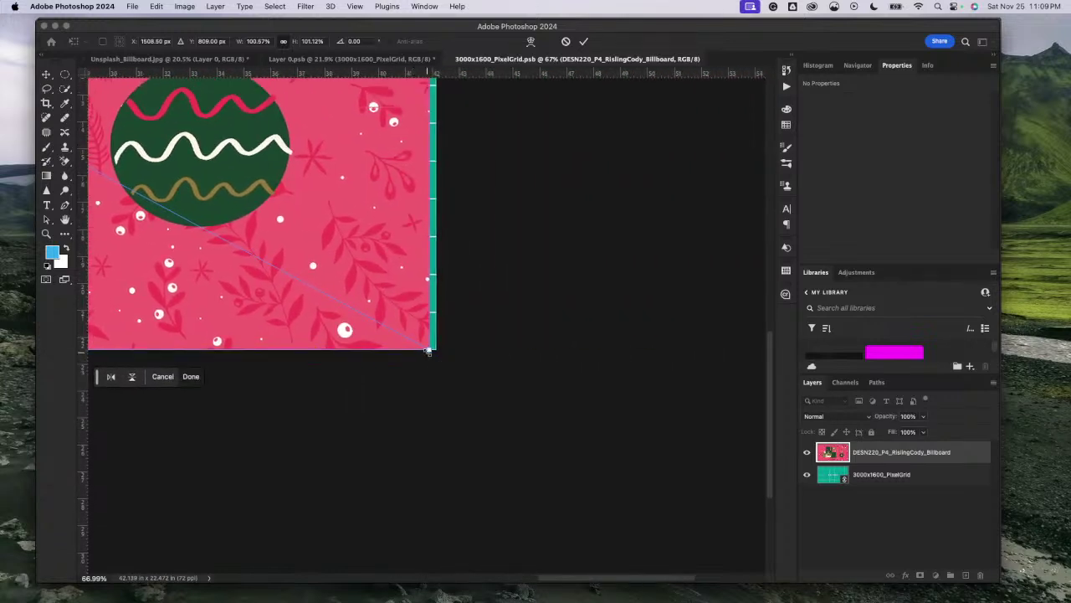
pyautogui.moveTo(428, 351); pyautogui.dragTo(435, 355)
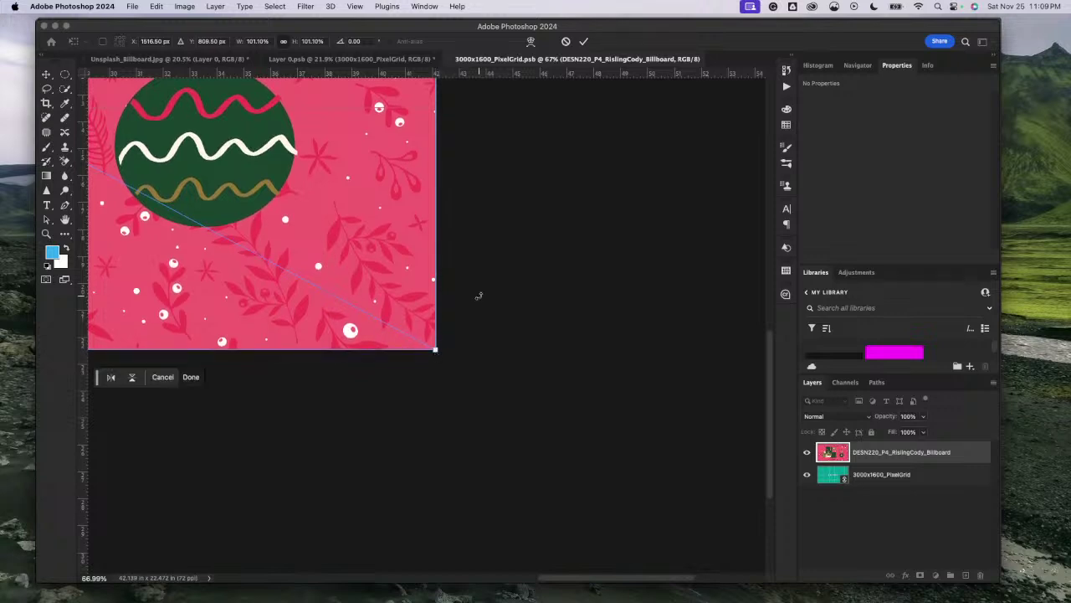
pyautogui.scroll(10, 478, 296)
pyautogui.scroll(6, 441, 299)
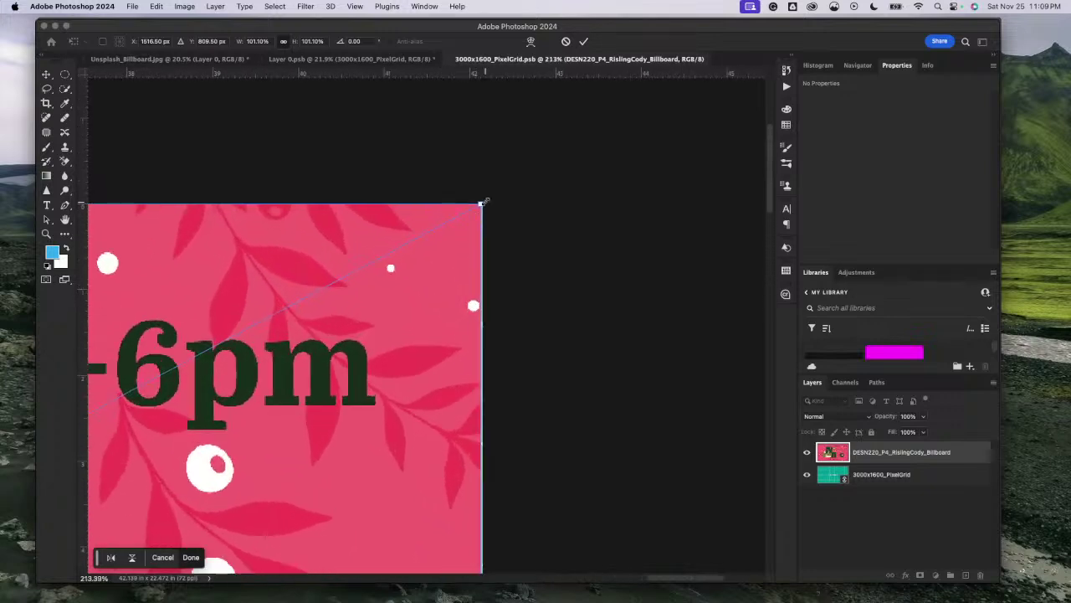
pyautogui.moveTo(481, 205); pyautogui.dragTo(482, 207)
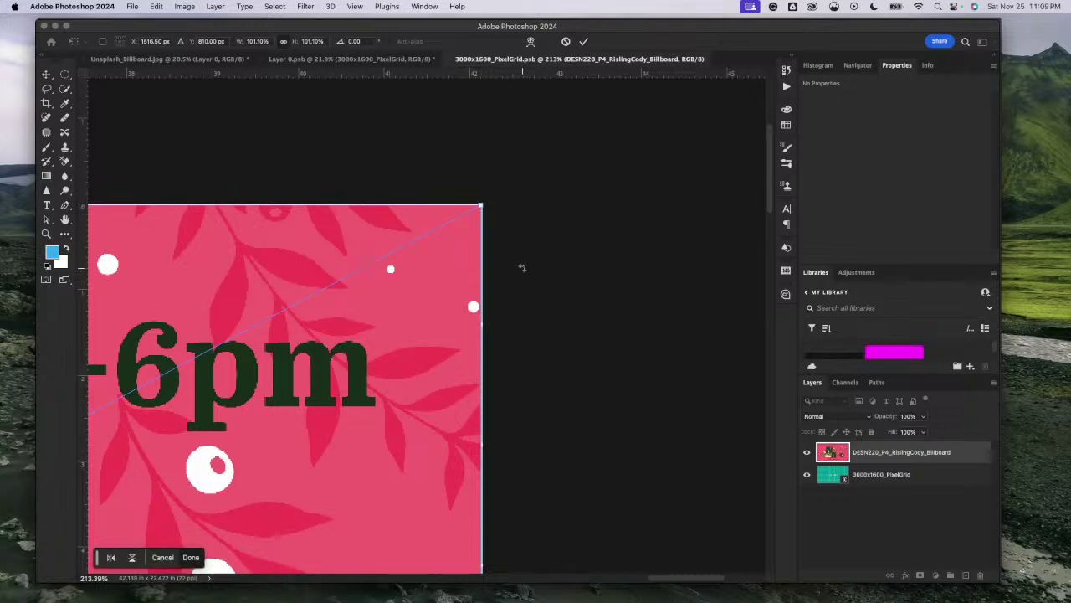
pyautogui.scroll(-6, 521, 267)
pyautogui.scroll(-5, 521, 268)
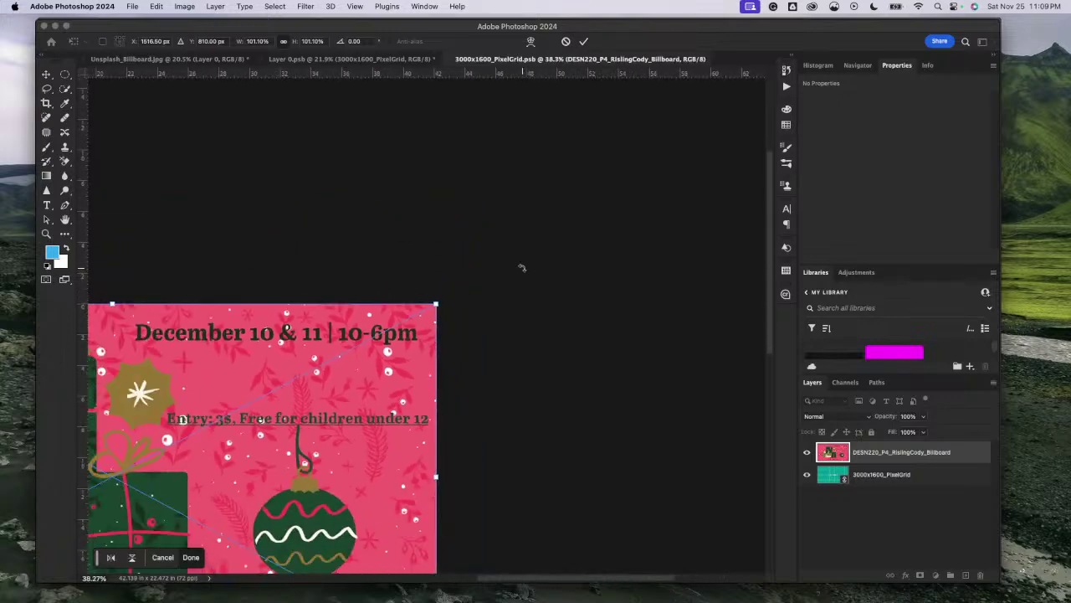
pyautogui.hscroll(2, 521, 266)
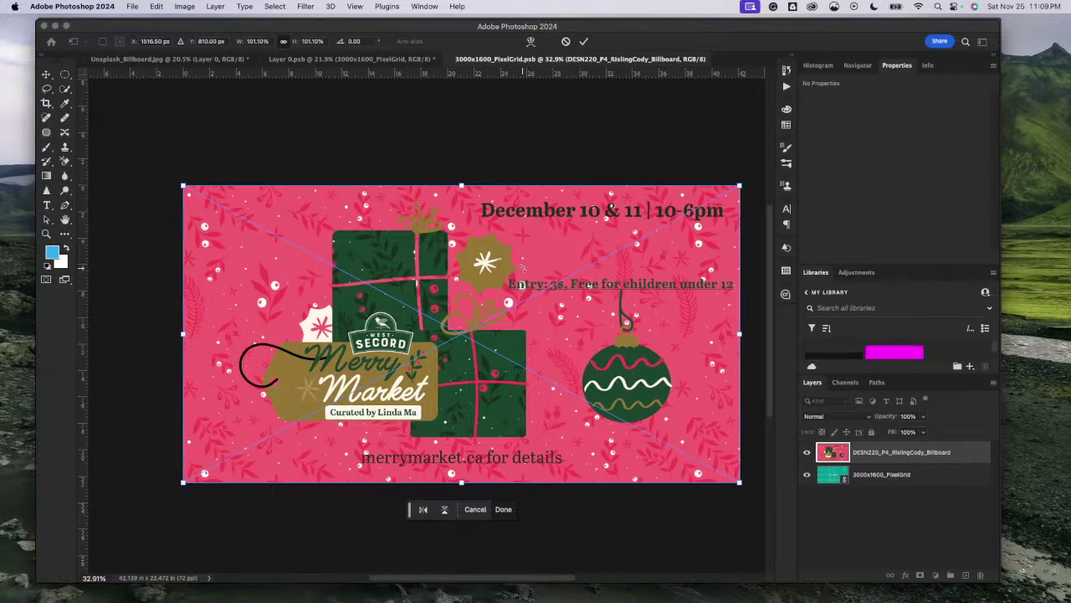
pyautogui.scroll(-3, 522, 268)
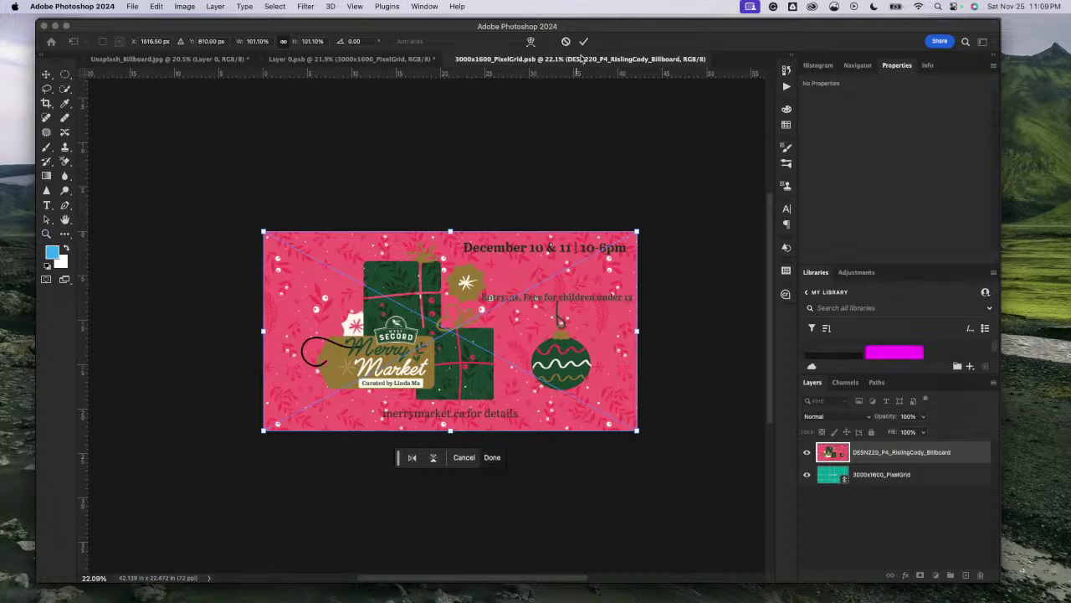
pyautogui.click(584, 42)
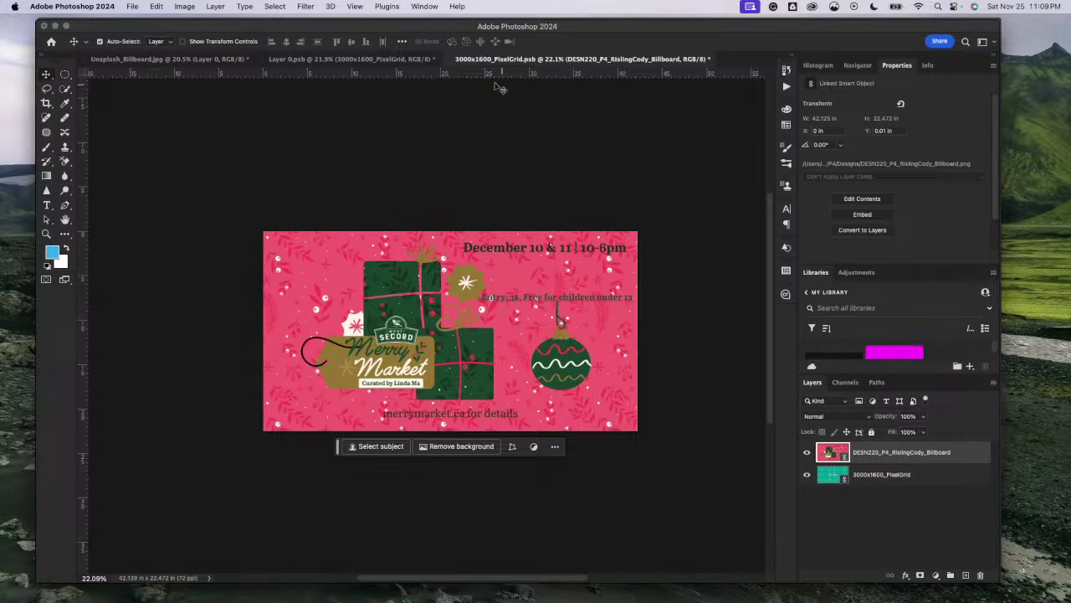
# Step: Save the edited 3000x1600_PixelGrid.psb contents, and save the Layer 0.psb document with the updated billboard
pyautogui.click(410, 60)
pyautogui.click(533, 60)
pyautogui.moveTo(494, 598)
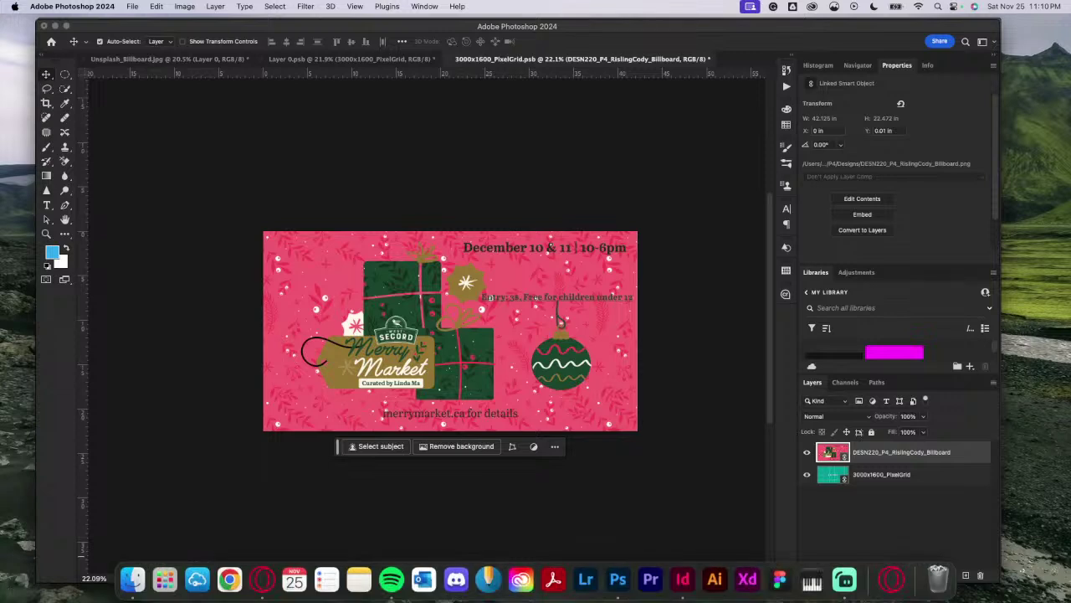
pyautogui.click(507, 500)
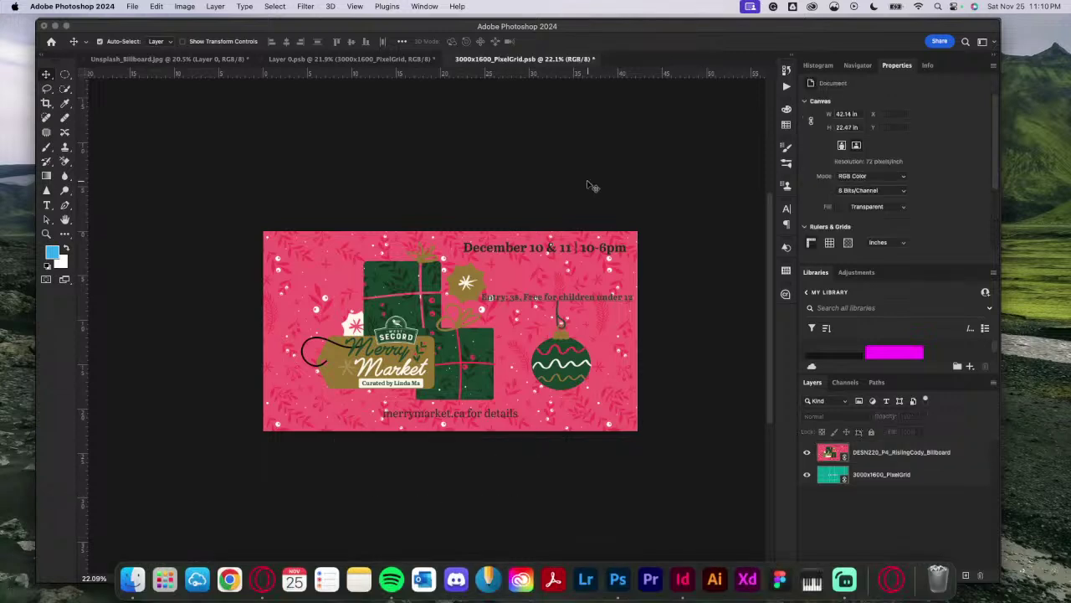
pyautogui.press('super+s')
pyautogui.click(411, 60)
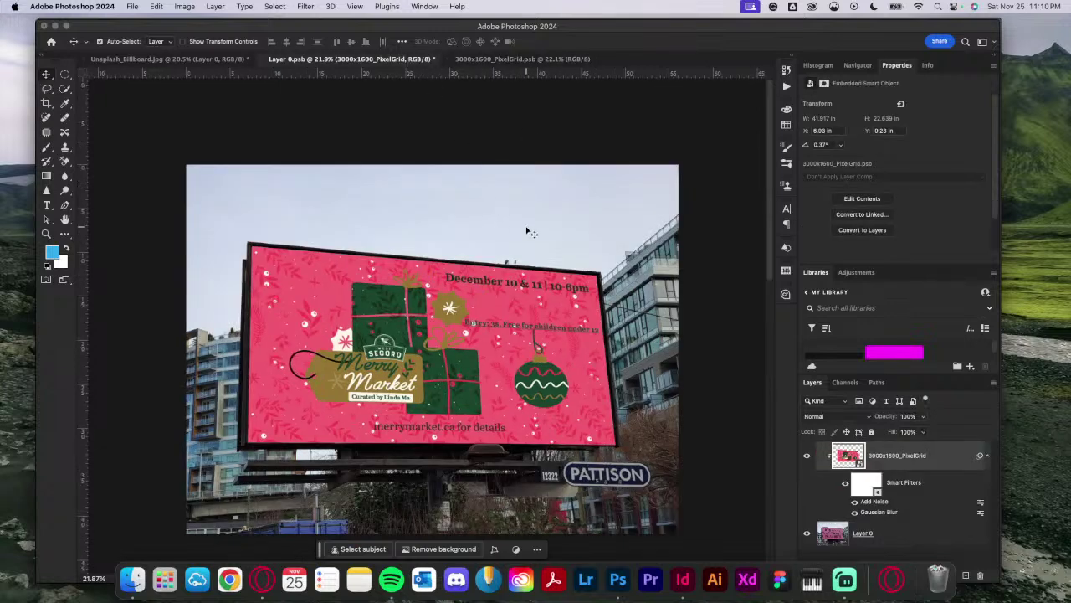
pyautogui.press('super+s')
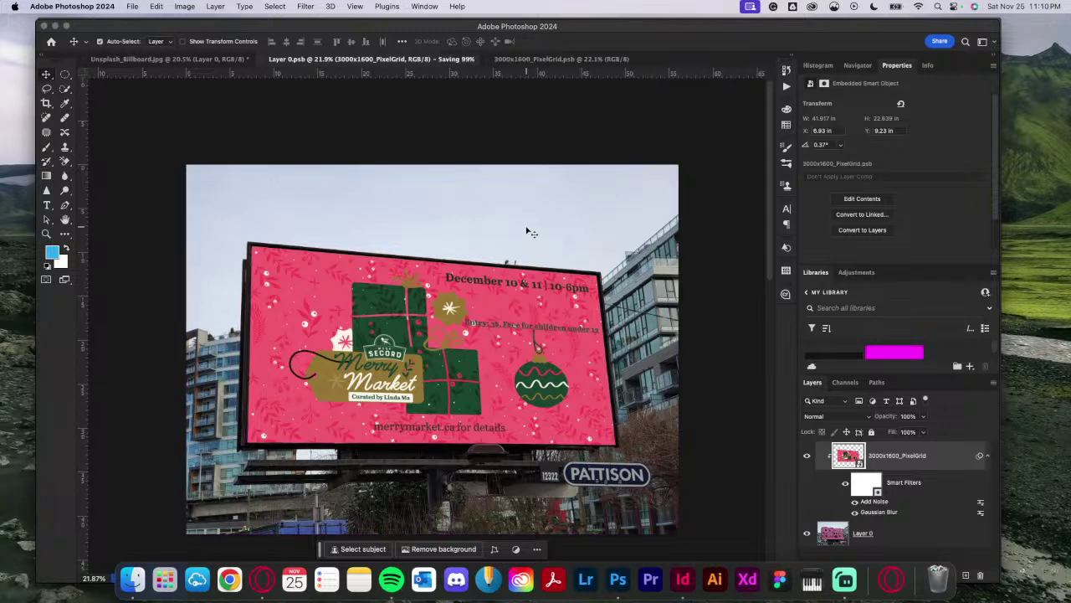
# Step: View Unsplash_Billboard.jpg and examine up close how the artwork's edges and corners fit inside the billboard frame
pyautogui.click(159, 57)
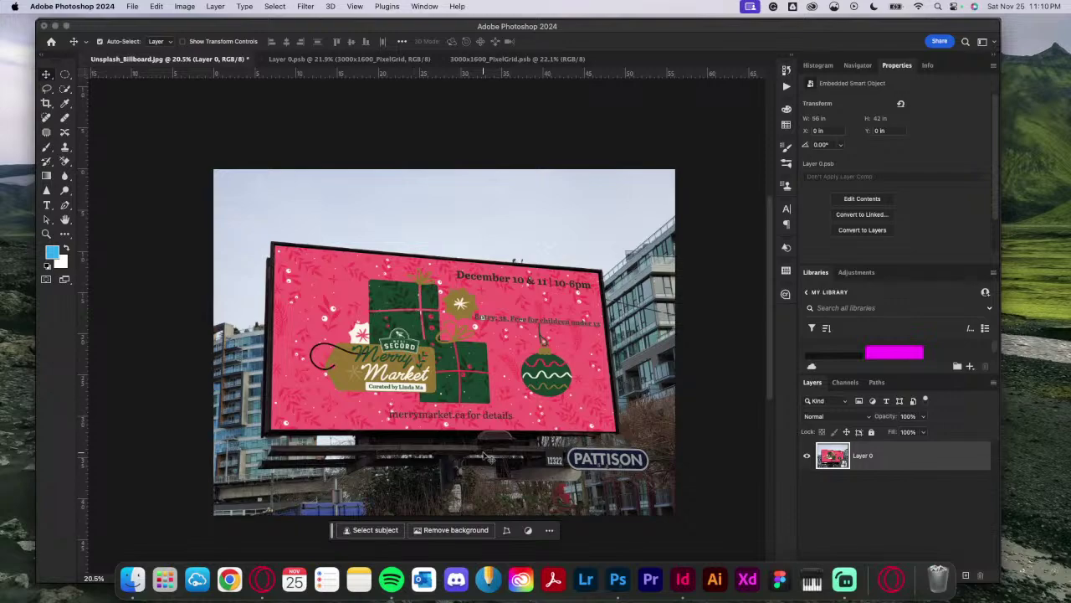
pyautogui.scroll(2, 489, 457)
pyautogui.scroll(5, 489, 456)
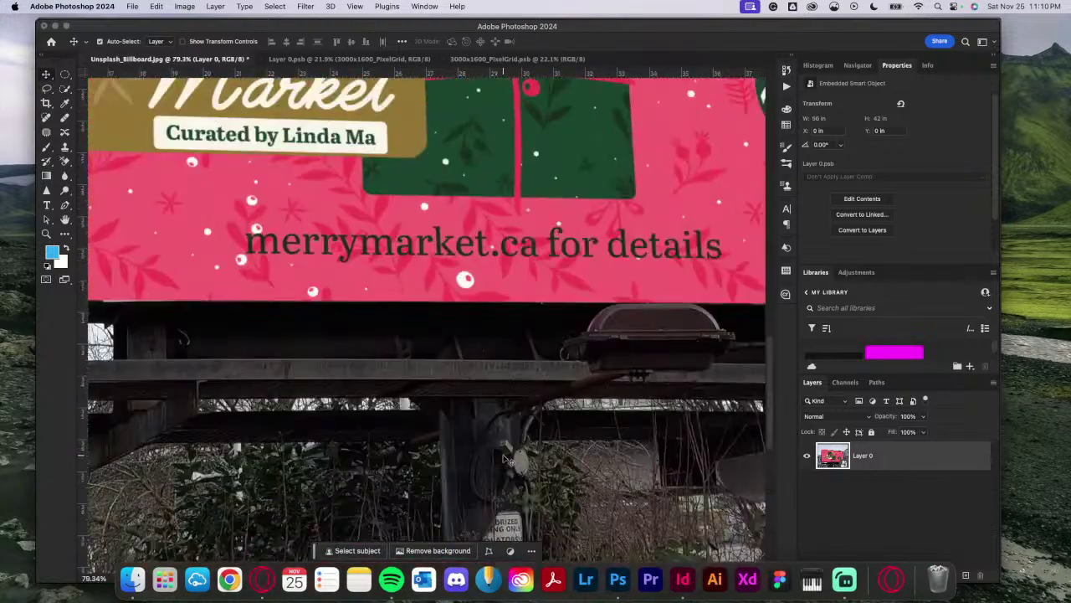
pyautogui.scroll(3, 505, 460)
pyautogui.hscroll(2, 505, 461)
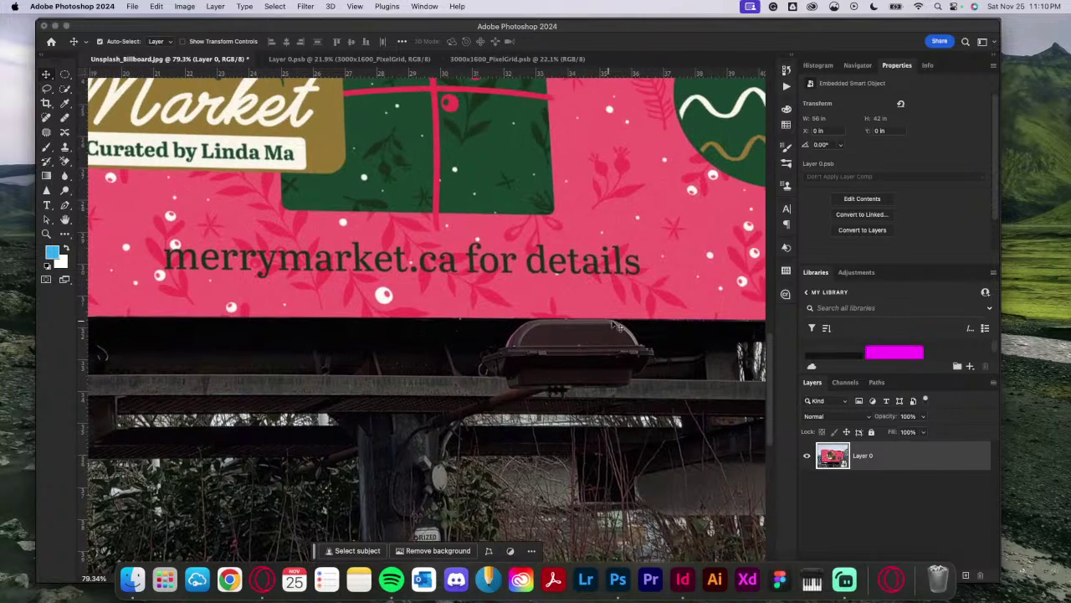
pyautogui.hscroll(3, 536, 373)
pyautogui.hscroll(5, 532, 372)
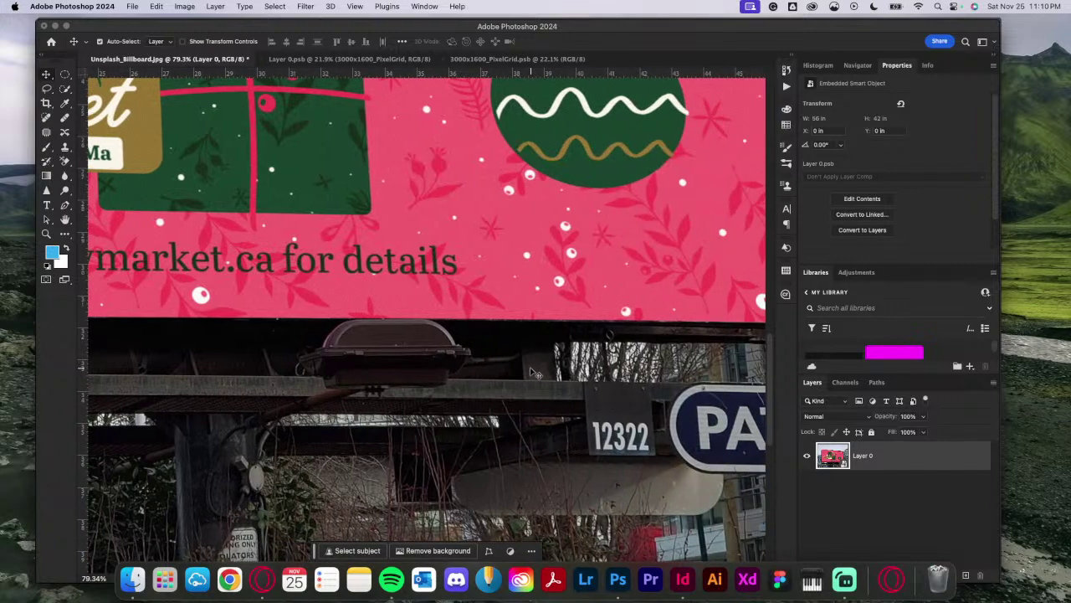
pyautogui.scroll(2, 533, 372)
pyautogui.scroll(5, 529, 371)
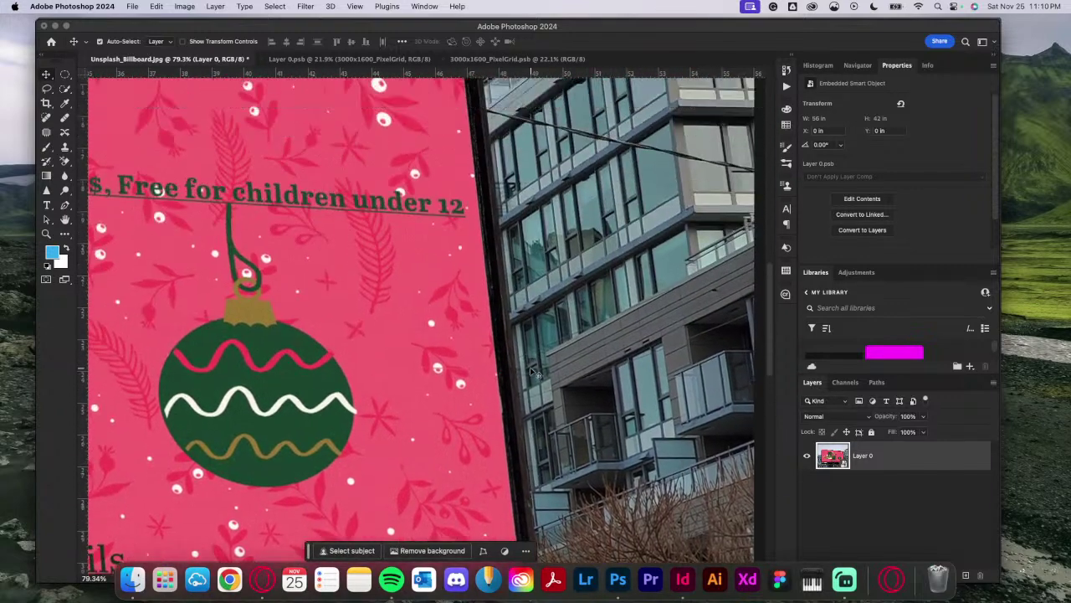
pyautogui.scroll(1, 532, 372)
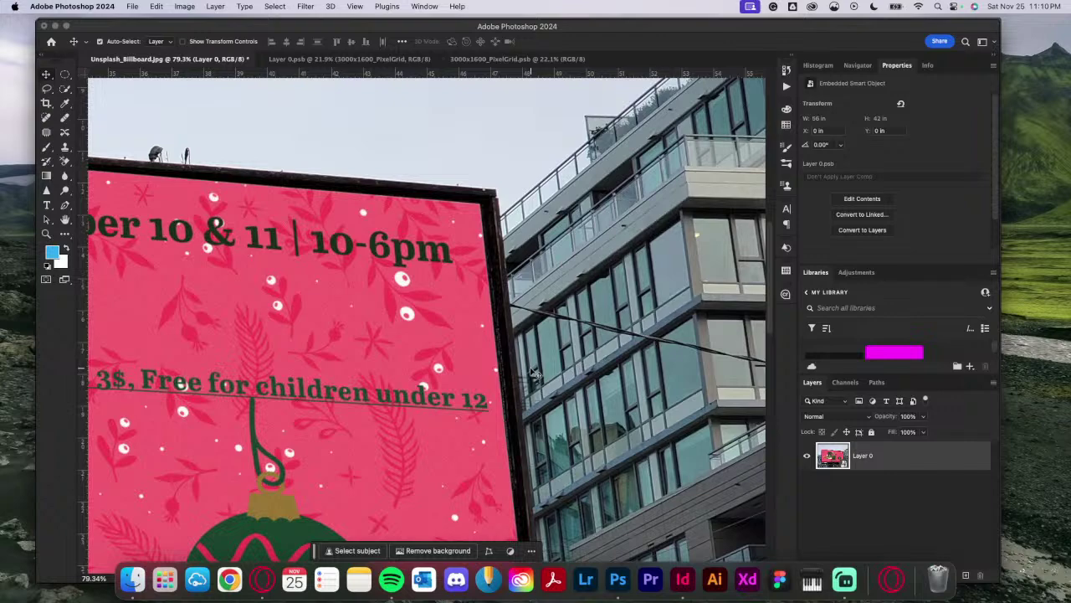
pyautogui.hscroll(-15, 533, 373)
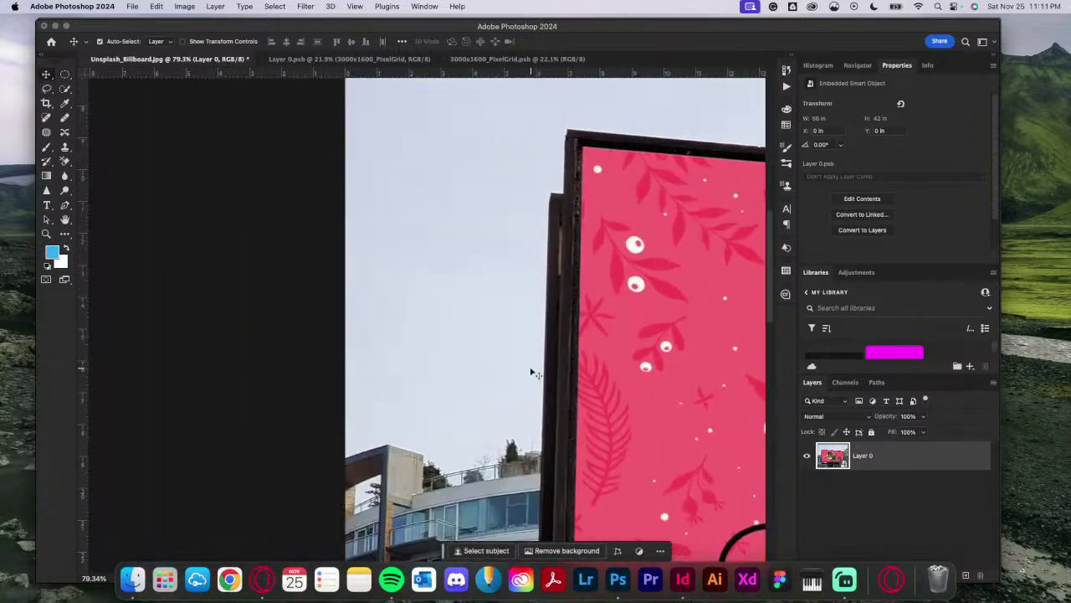
pyautogui.hscroll(5, 533, 374)
pyautogui.scroll(1, 533, 373)
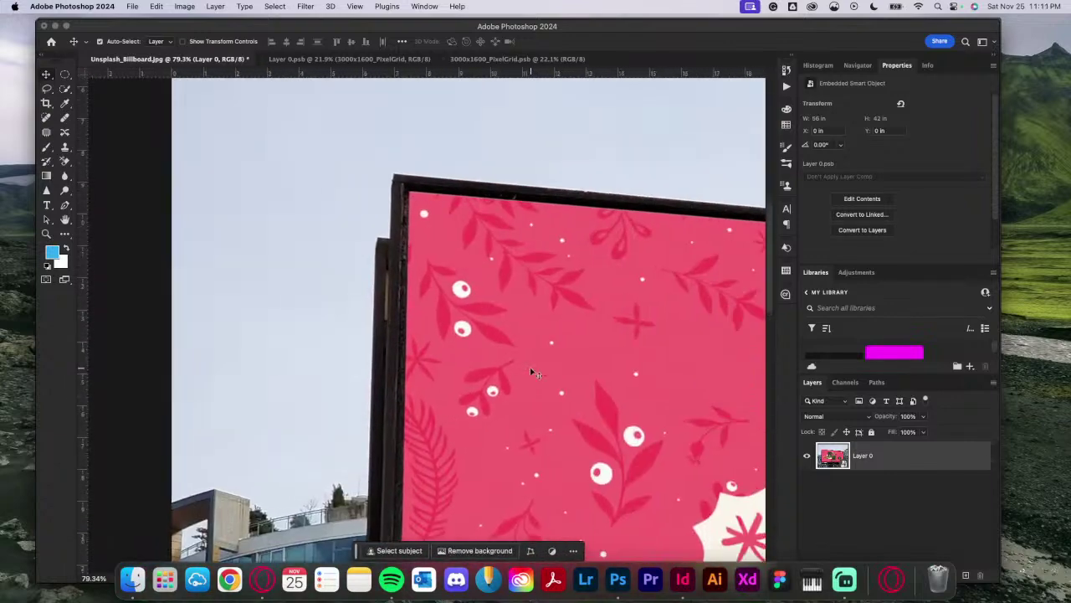
pyautogui.scroll(-10, 533, 373)
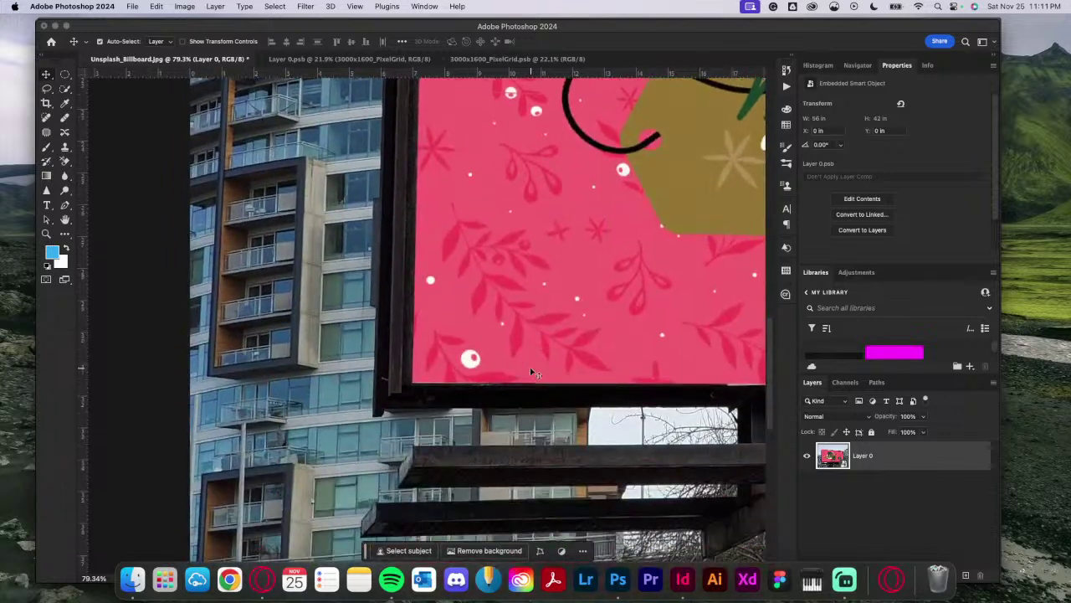
pyautogui.hscroll(20, 531, 372)
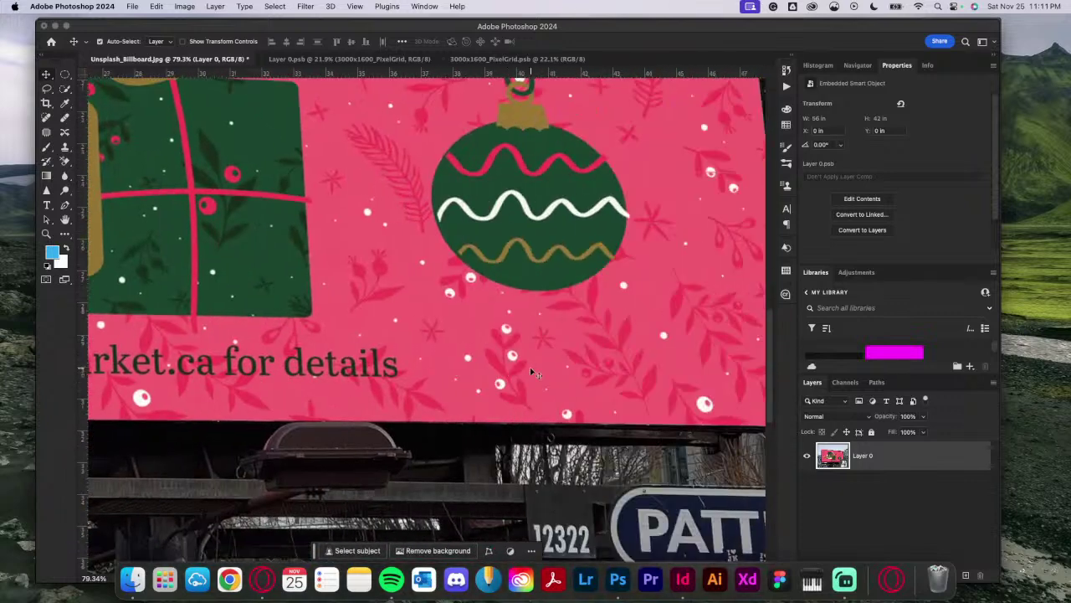
pyautogui.scroll(1, 530, 373)
pyautogui.hscroll(2, 530, 372)
pyautogui.scroll(1, 530, 372)
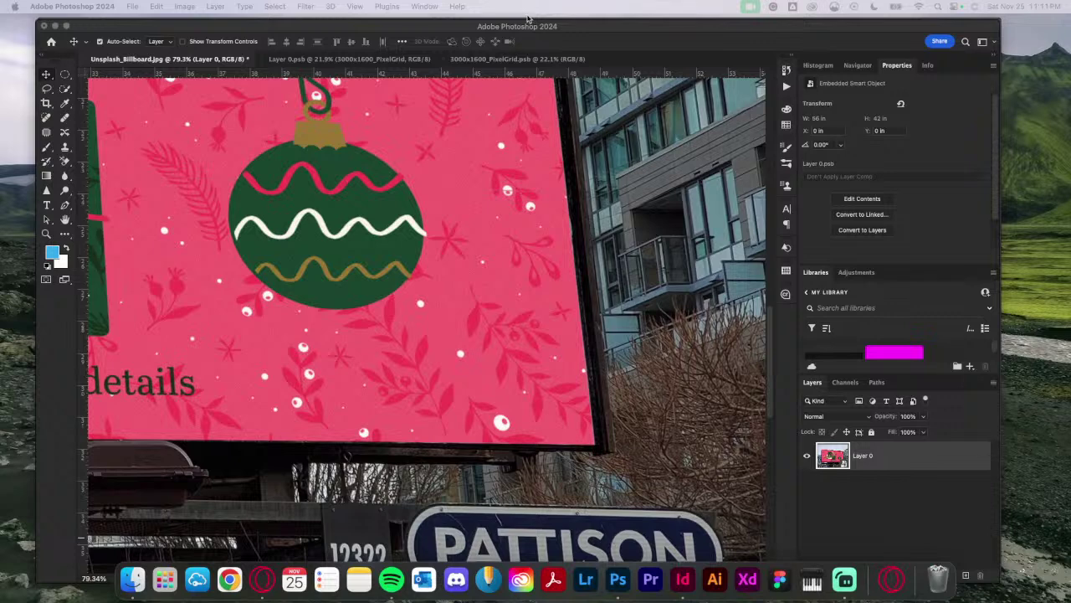
# Step: Close the Layer 0.psb and 3000x1600_PixelGrid.psb documents, leaving only Unsplash_Billboard.jpg open
pyautogui.click(324, 65)
pyautogui.click(277, 59)
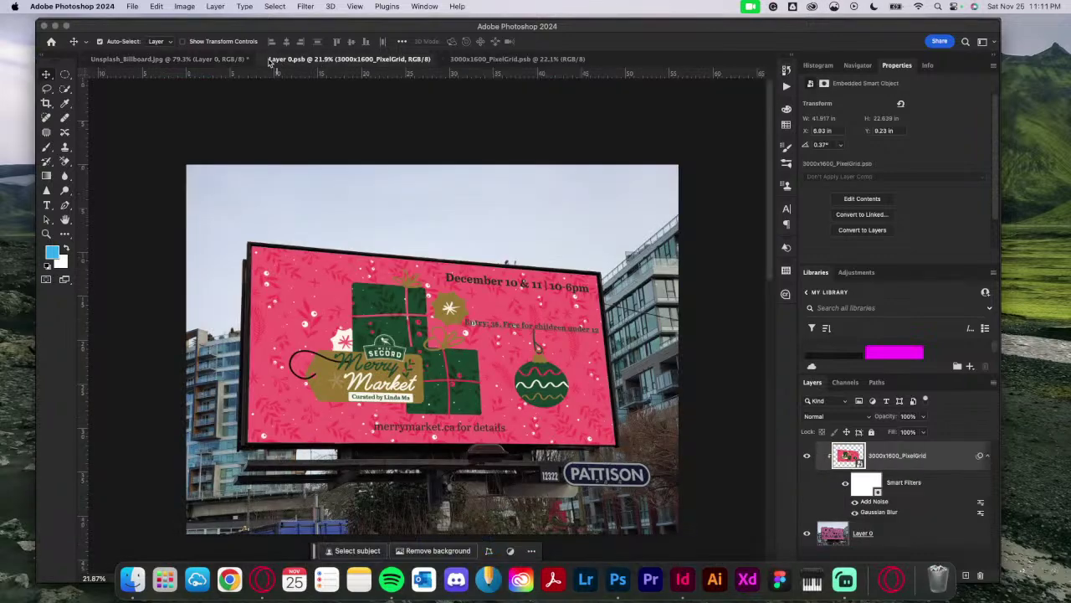
pyautogui.click(262, 59)
pyautogui.click(280, 61)
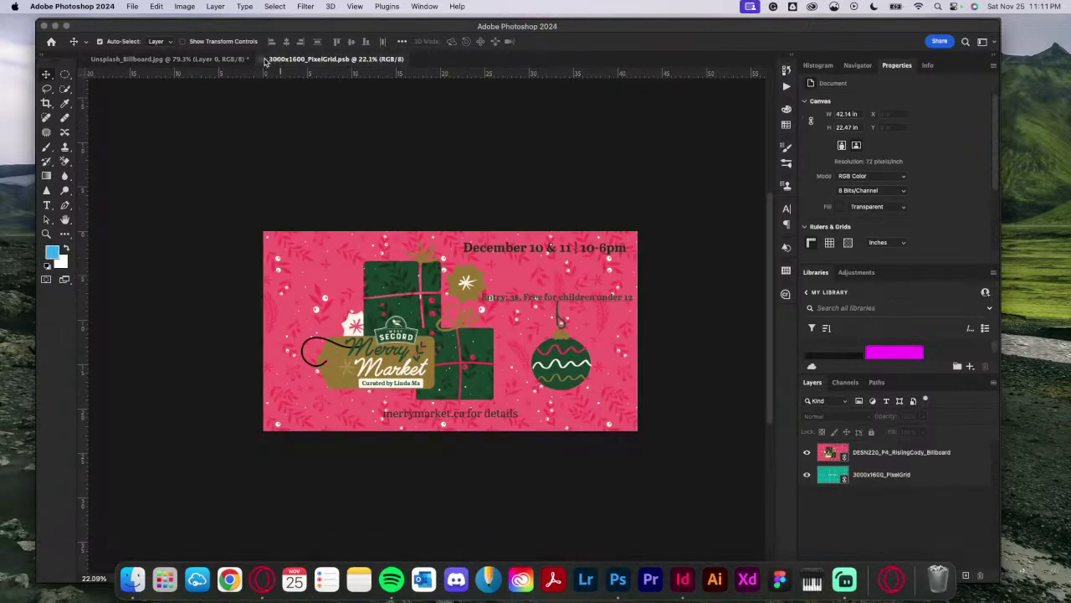
pyautogui.click(265, 60)
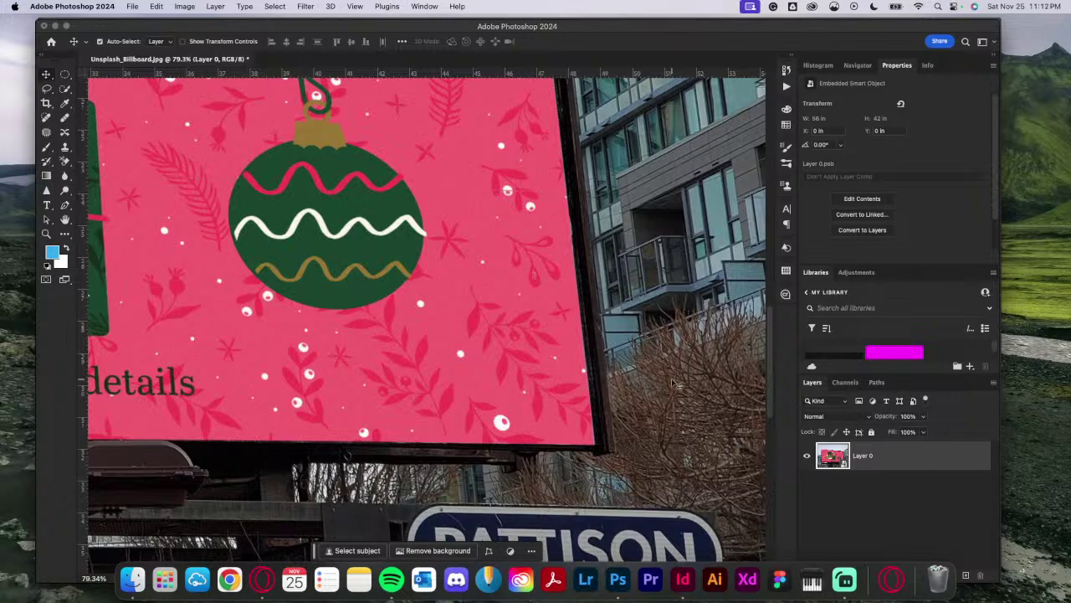
pyautogui.scroll(-5, 676, 383)
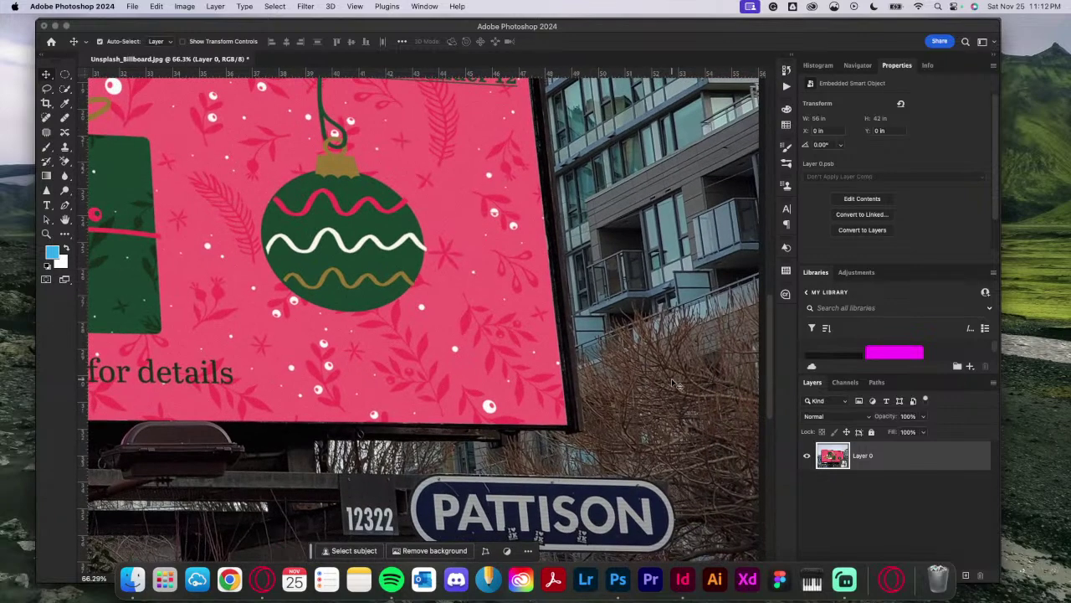
pyautogui.scroll(-2, 676, 383)
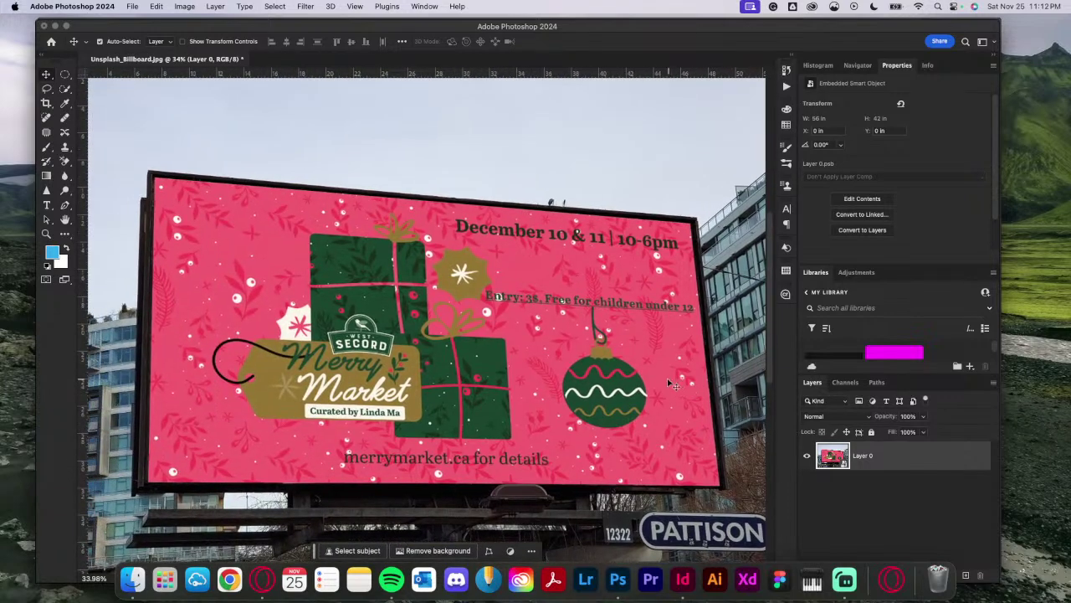
pyautogui.rightClick(881, 465)
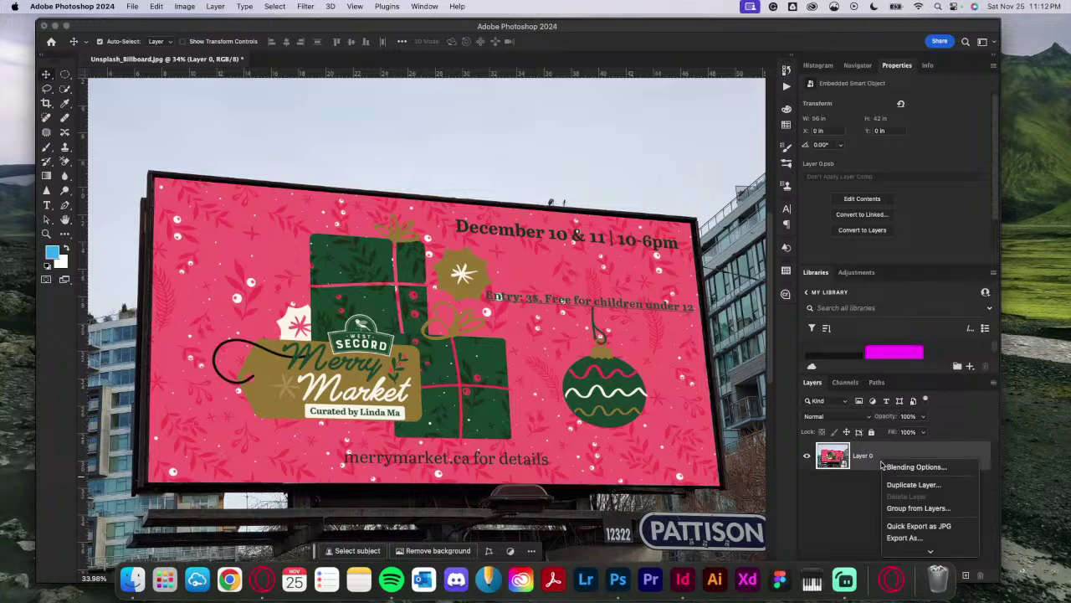
pyautogui.scroll(-3, 918, 498)
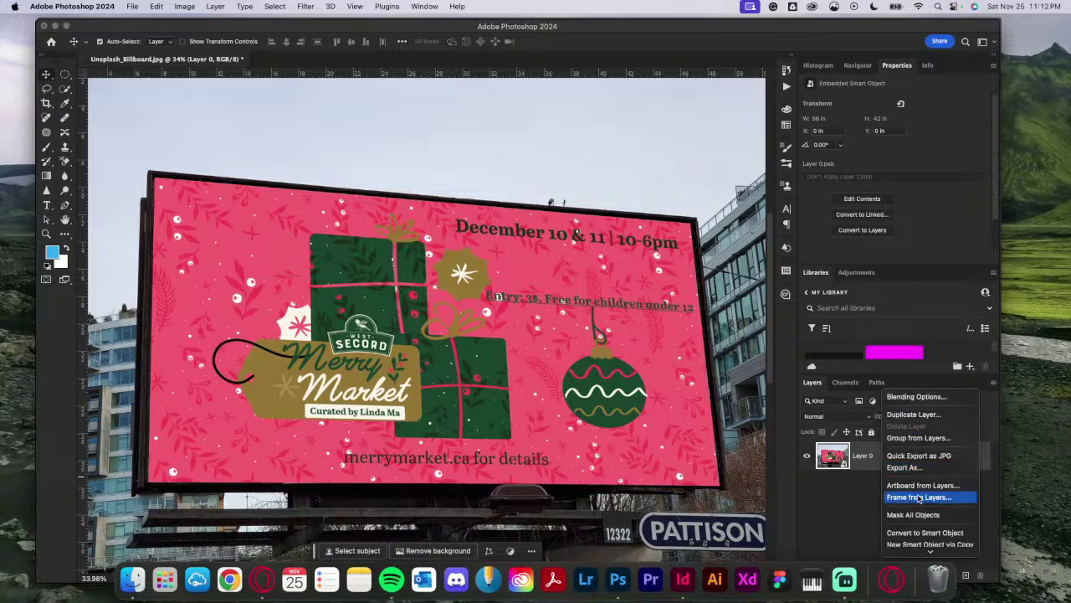
pyautogui.click(854, 507)
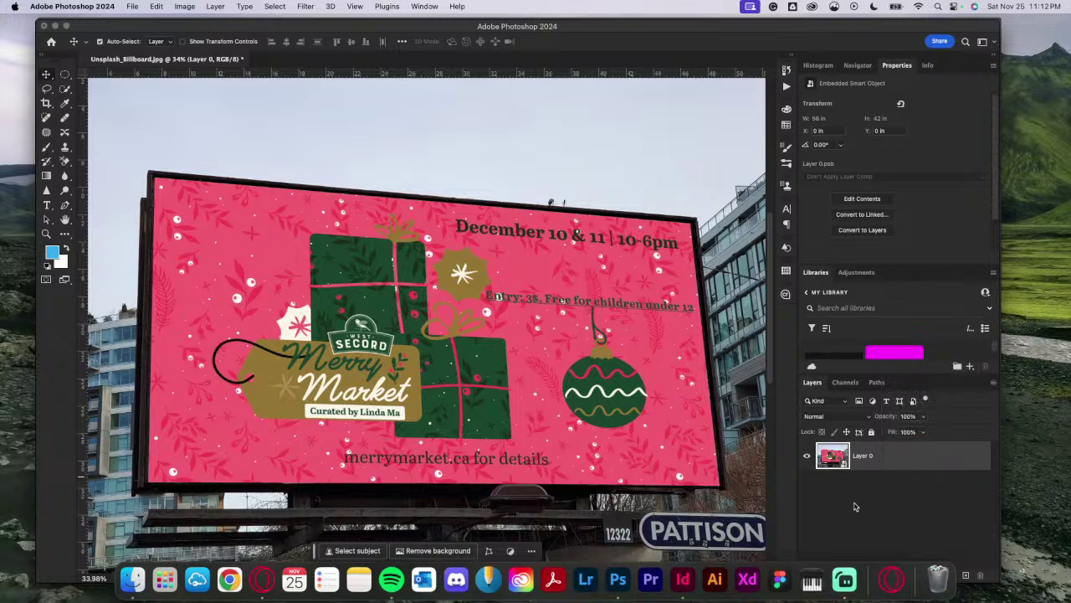
# Step: Undo the smart object update to compare against the original billboard, and redo it to restore the Merry Market artwork
pyautogui.press('super+z')
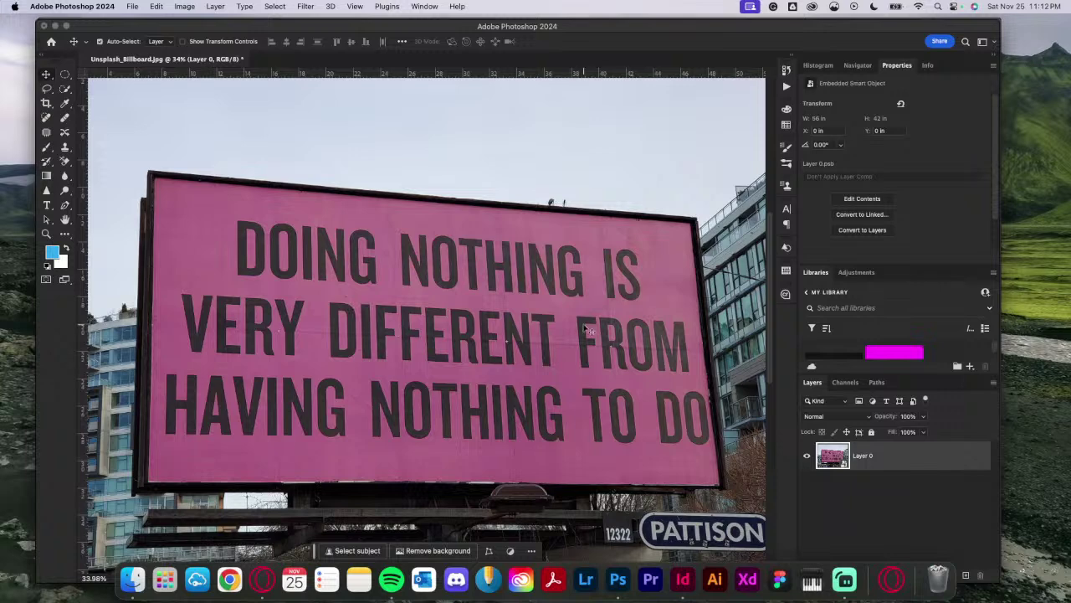
pyautogui.click(157, 7)
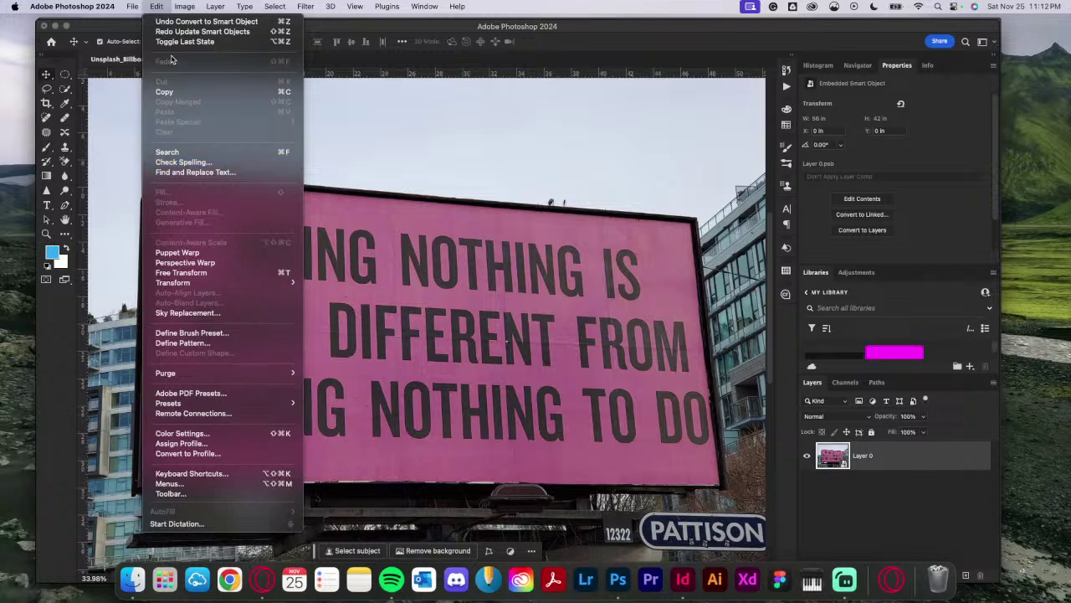
pyautogui.click(183, 32)
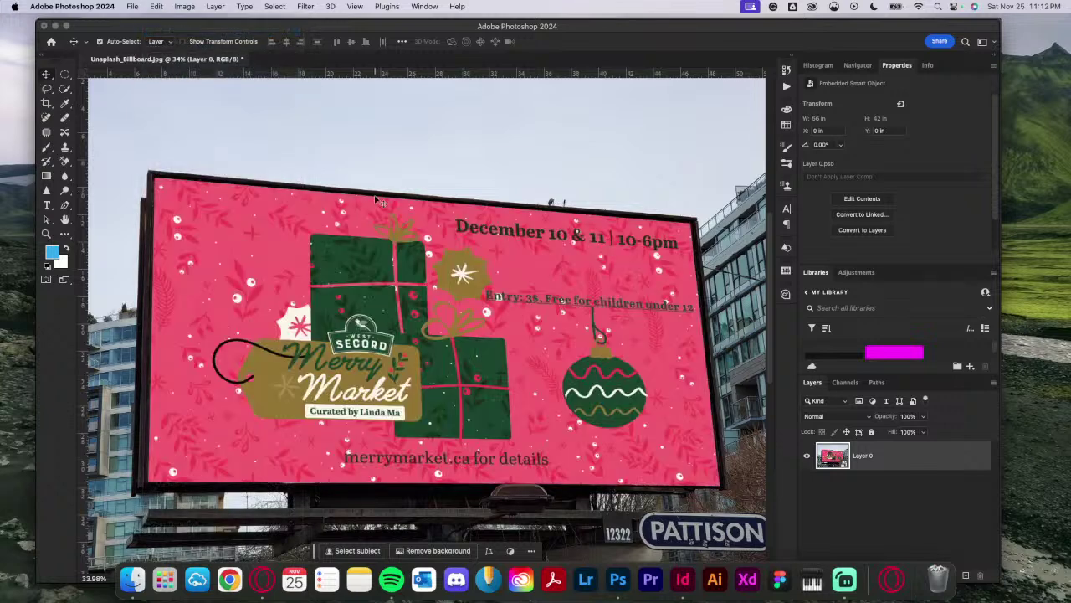
pyautogui.click(855, 383)
pyautogui.click(870, 383)
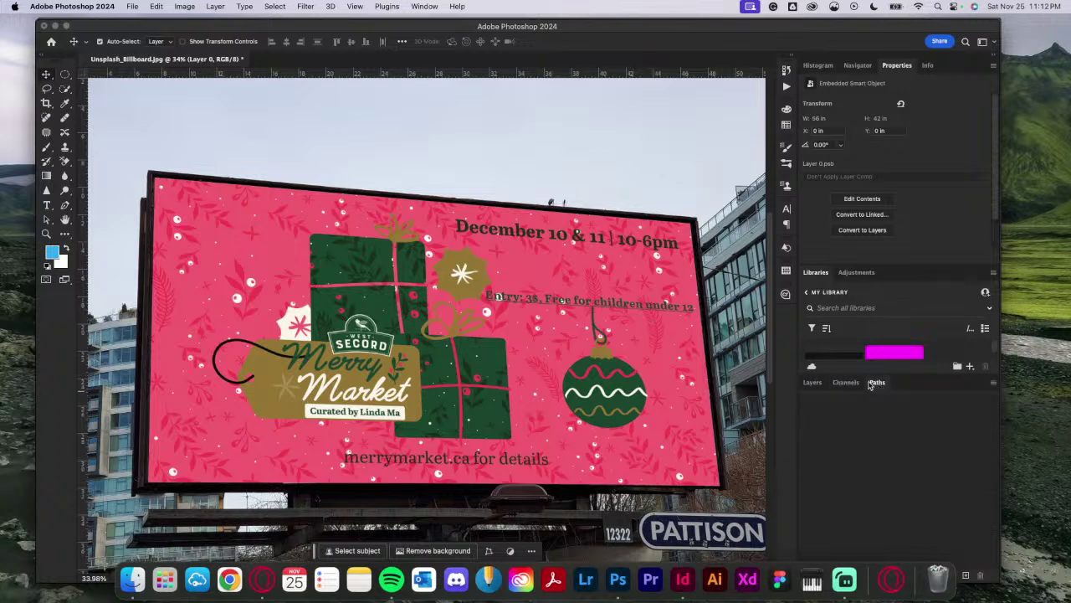
pyautogui.click(812, 382)
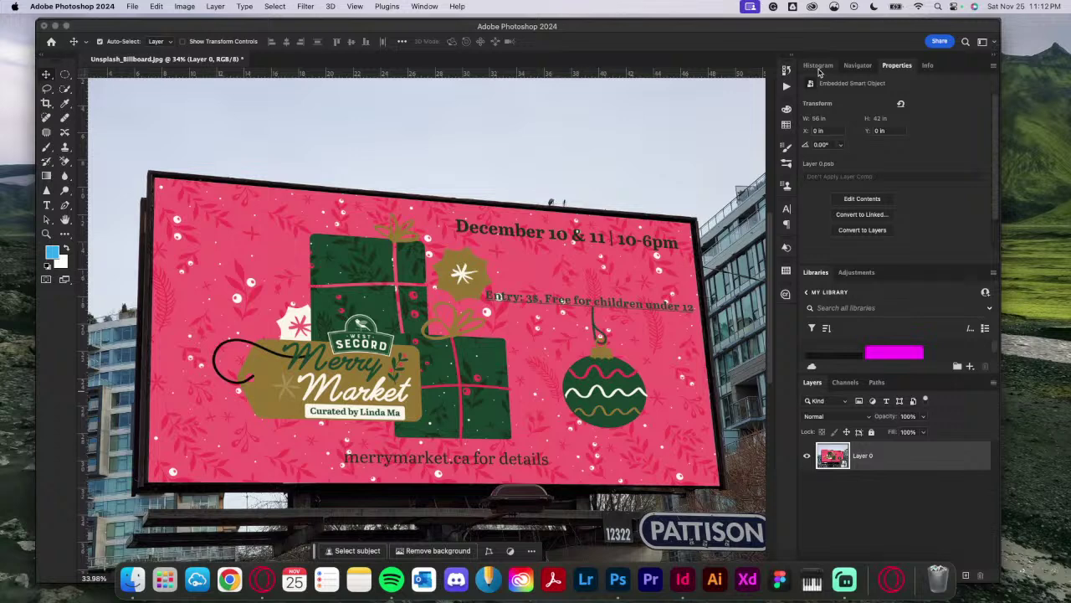
pyautogui.click(131, 8)
pyautogui.moveTo(187, 62)
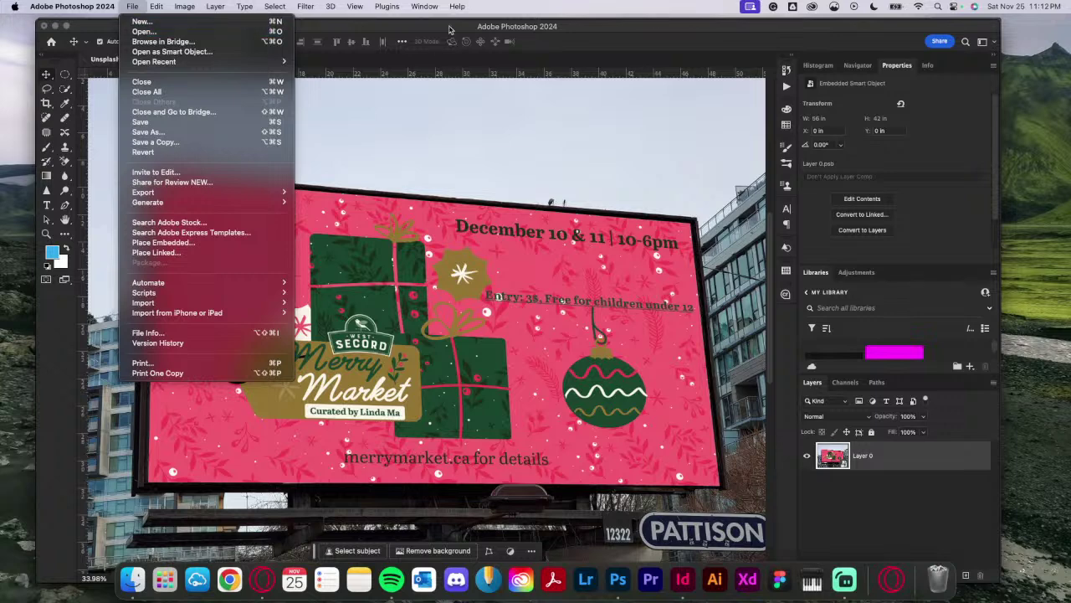
pyautogui.press('super+Tab')
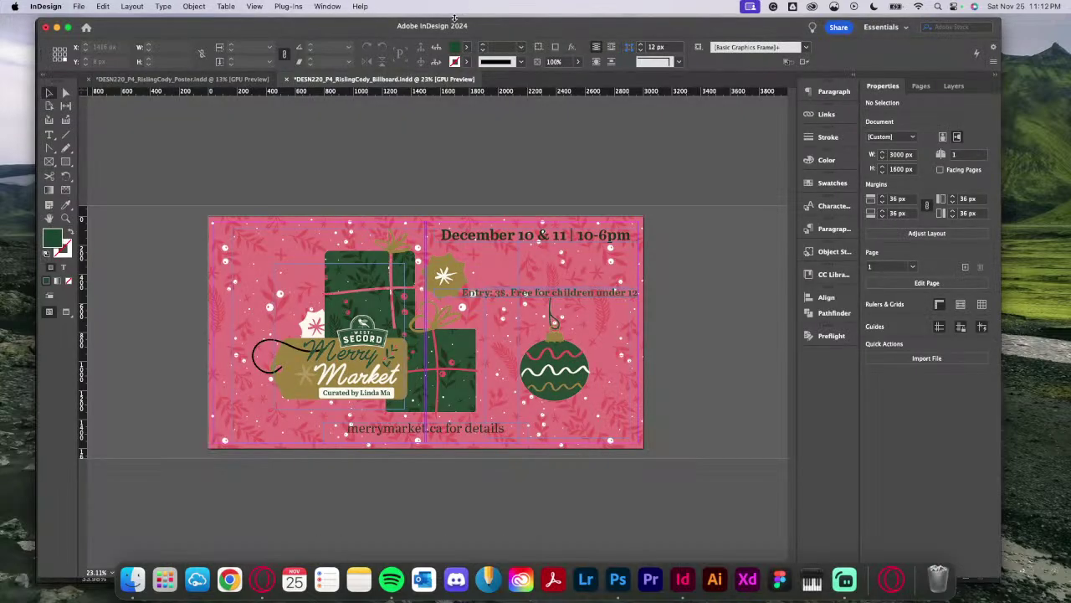
pyautogui.press('super+Tab')
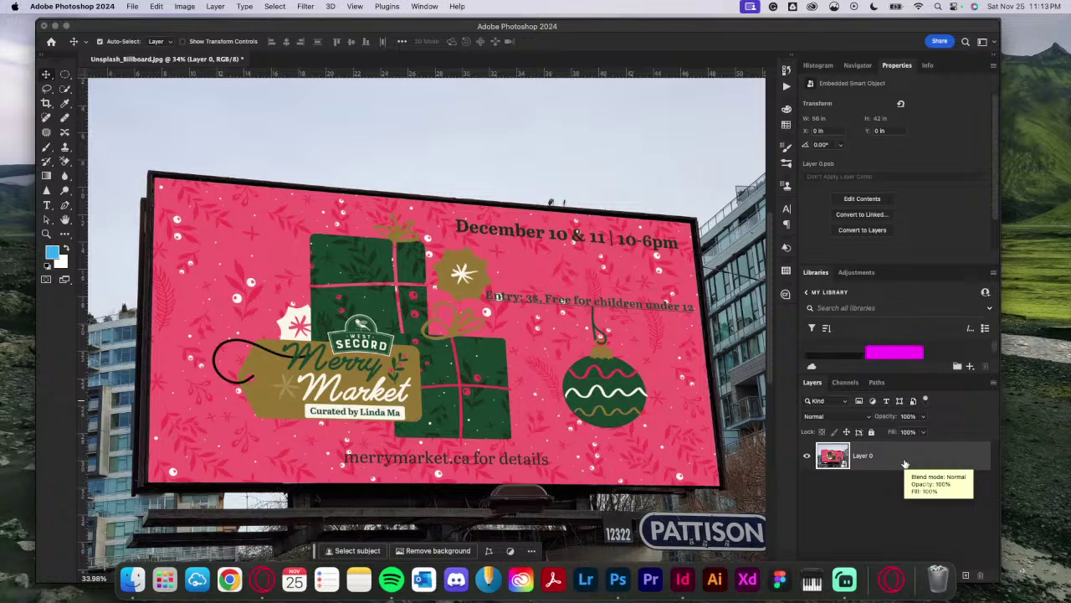
pyautogui.scroll(-2, 927, 229)
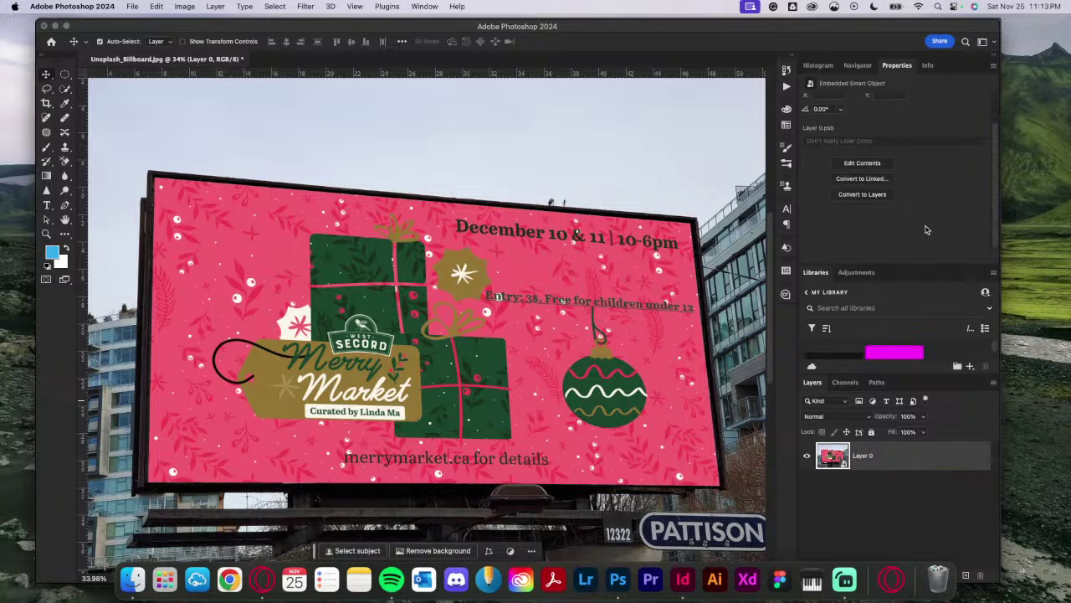
pyautogui.scroll(2, 927, 230)
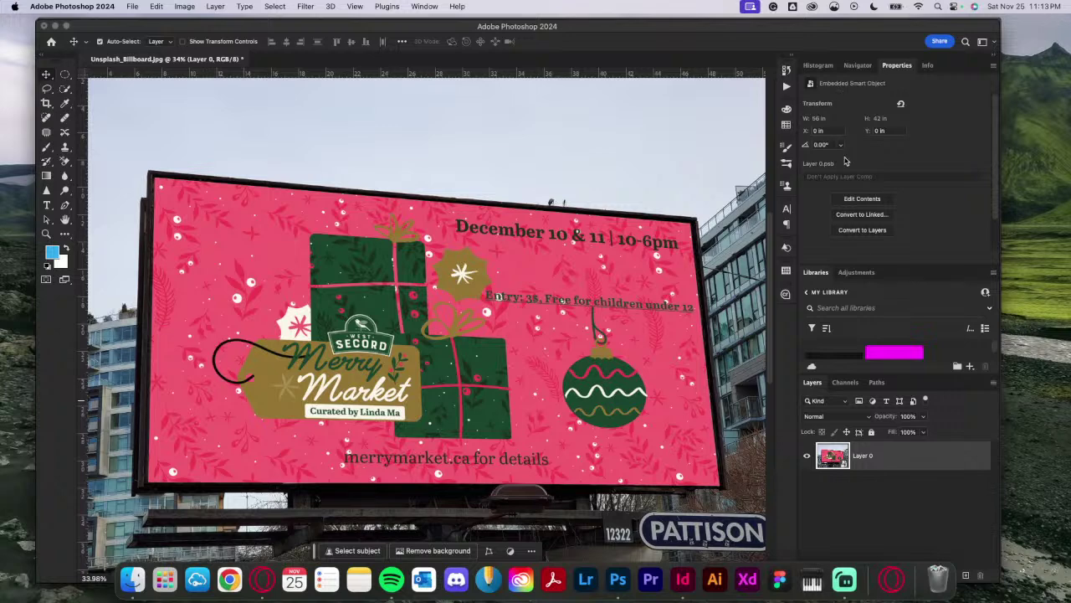
pyautogui.scroll(-3, 871, 304)
pyautogui.scroll(3, 872, 305)
pyautogui.scroll(-3, 872, 305)
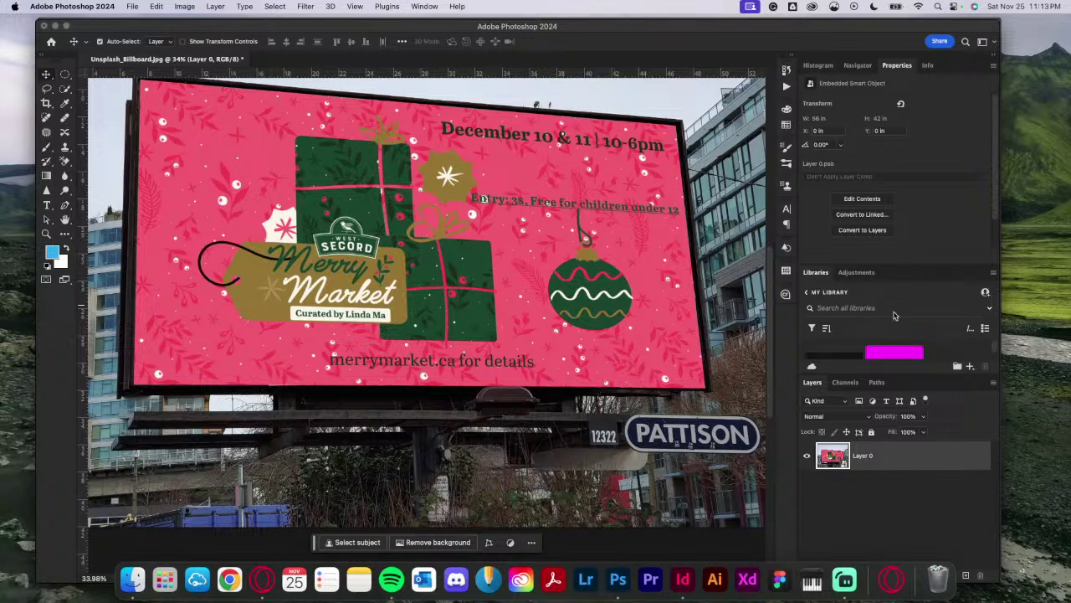
pyautogui.rightClick(869, 456)
pyautogui.scroll(-5, 902, 504)
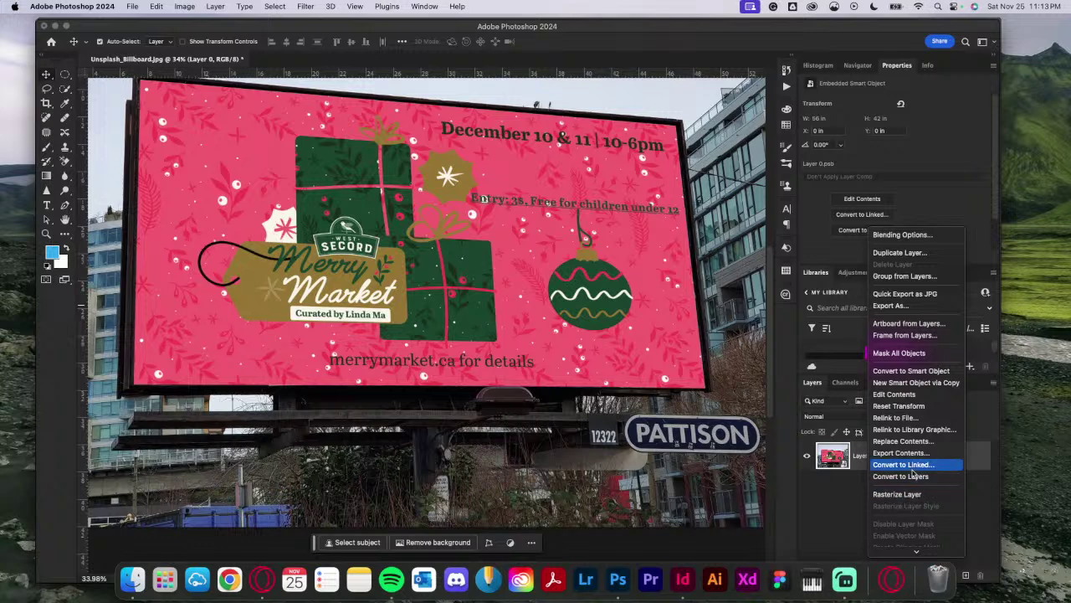
pyautogui.click(904, 405)
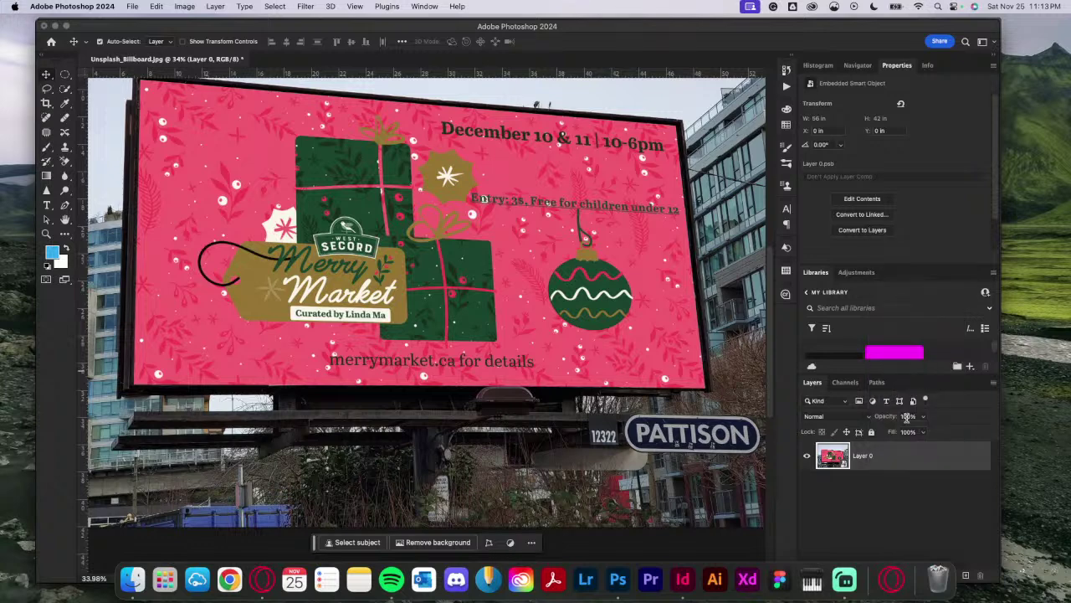
pyautogui.rightClick(885, 458)
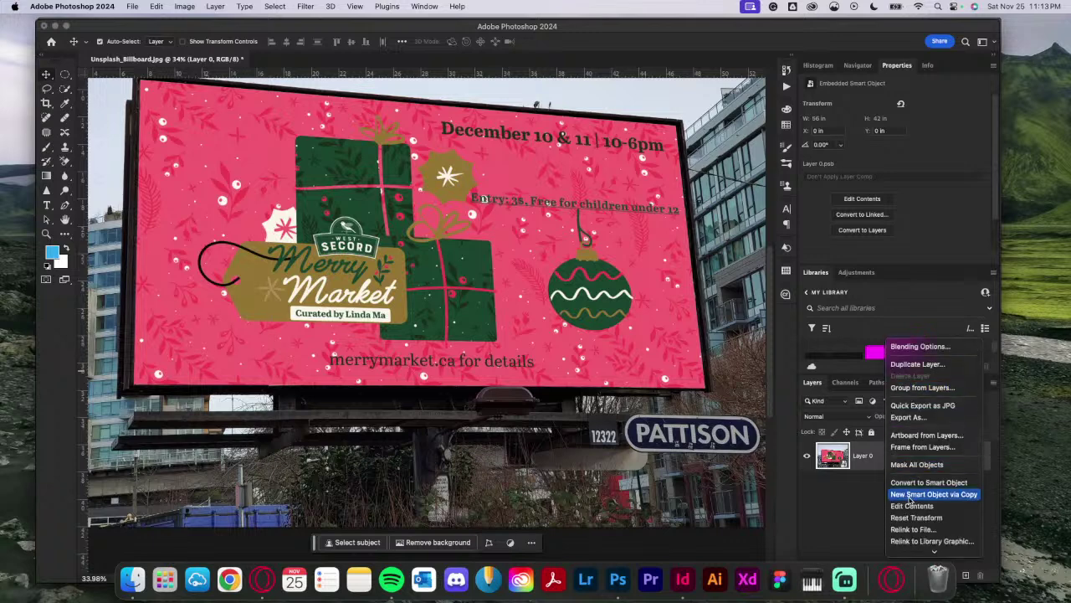
pyautogui.click(856, 503)
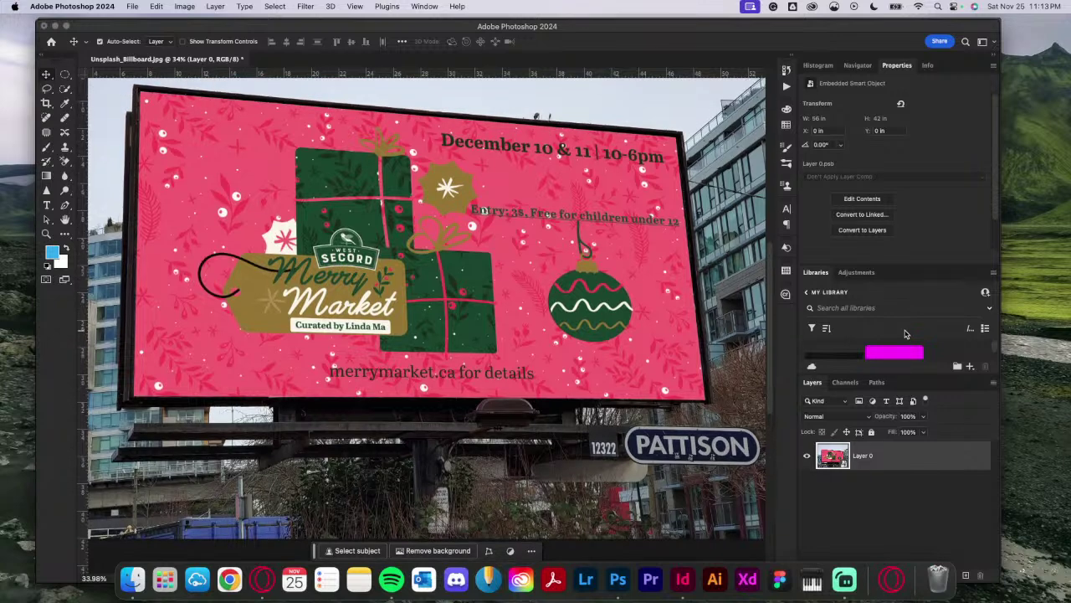
# Step: Open the contents of Layer 0's embedded smart object, and undo any accidental move of its layer
pyautogui.scroll(-2, 853, 128)
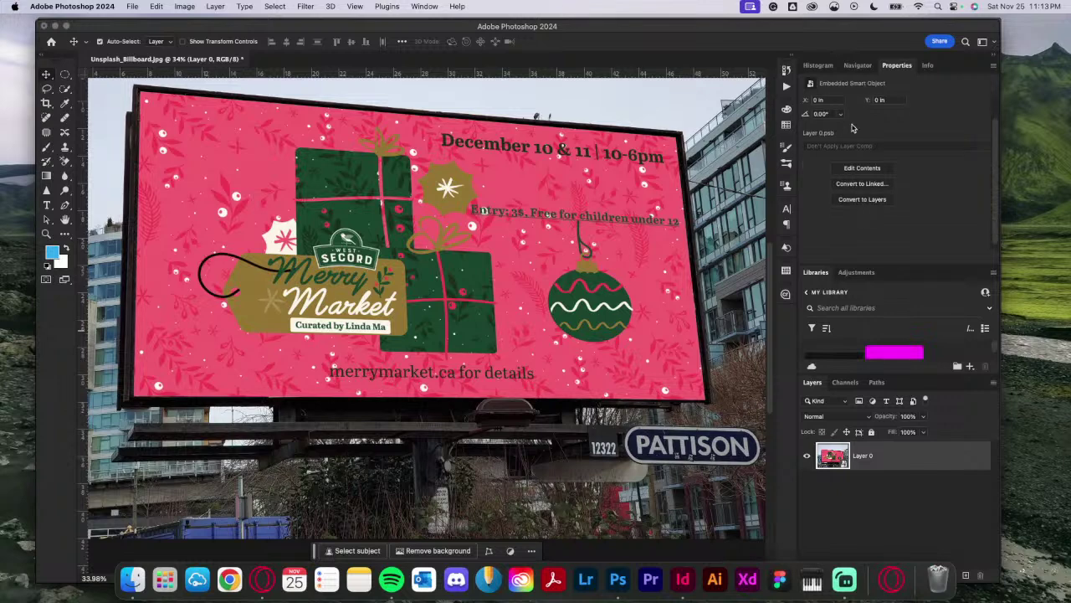
pyautogui.click(852, 169)
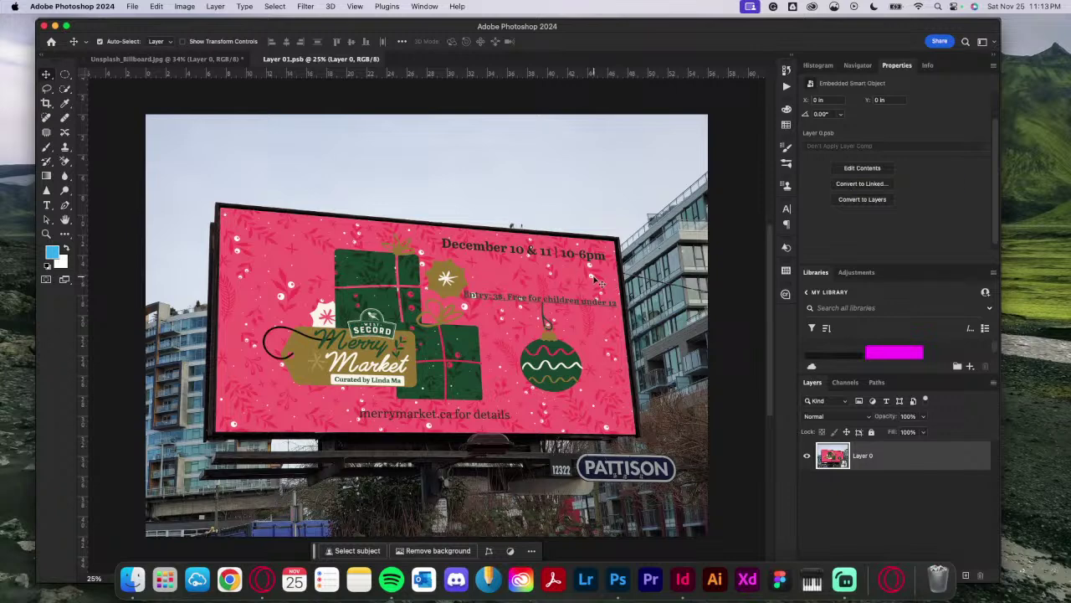
pyautogui.moveTo(502, 358); pyautogui.dragTo(521, 331)
pyautogui.press('super+z')
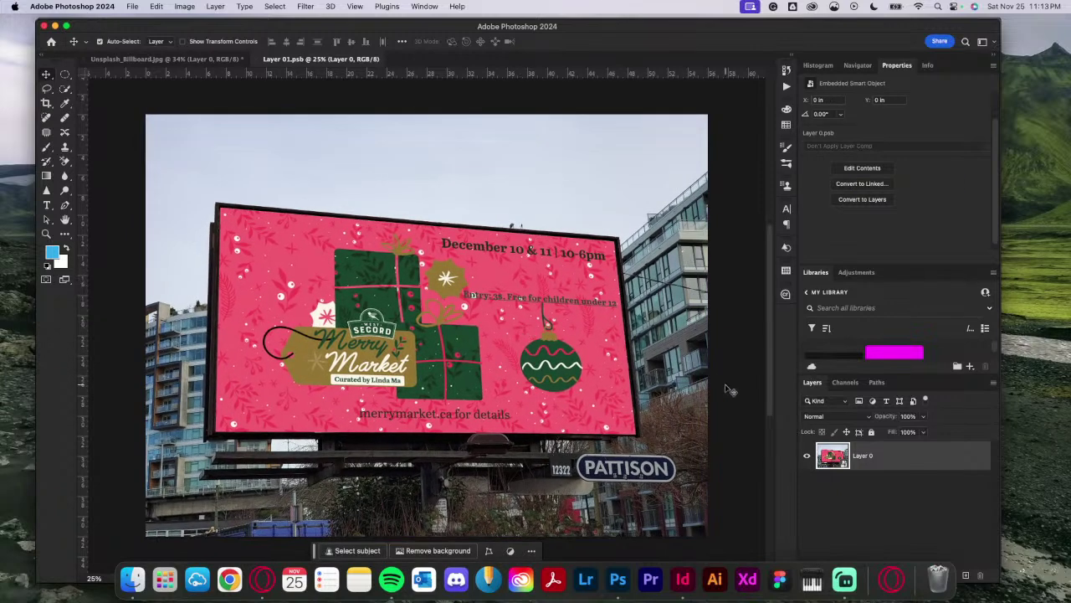
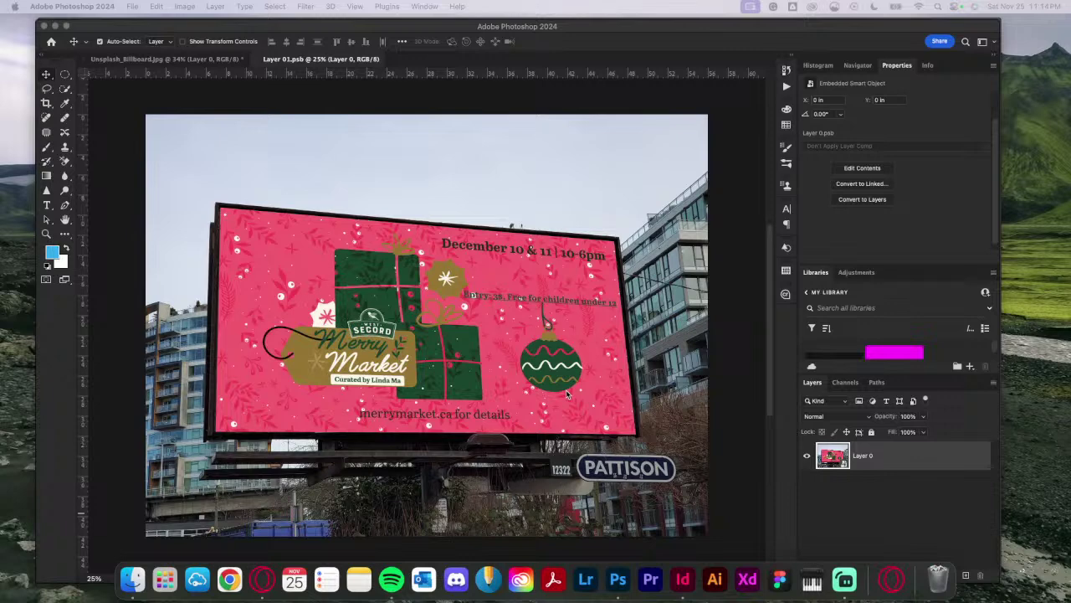
pyautogui.click(874, 453)
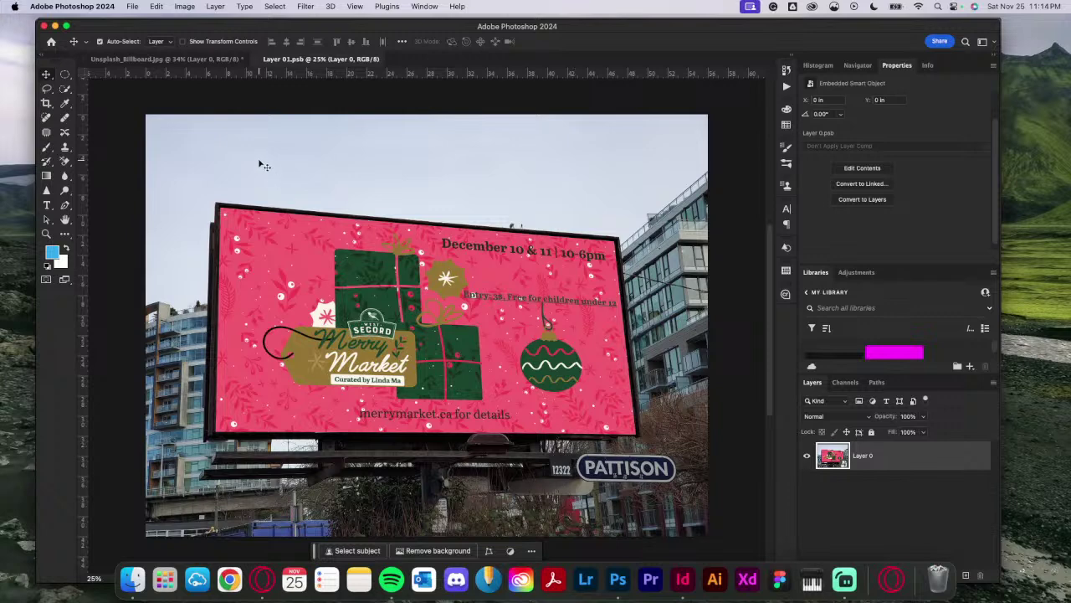
pyautogui.click(192, 61)
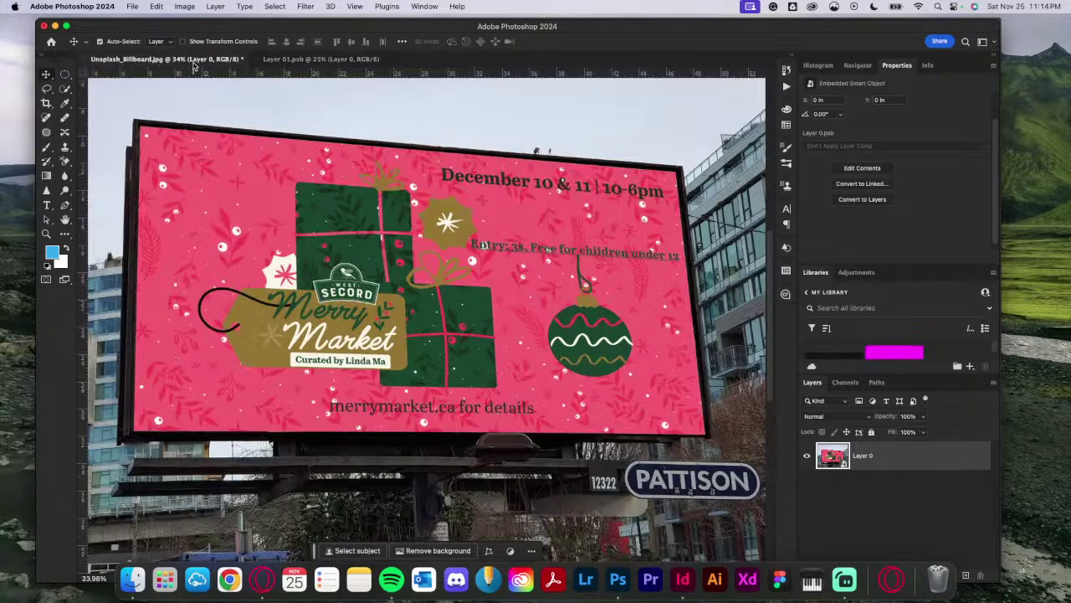
pyautogui.press('super+minus')
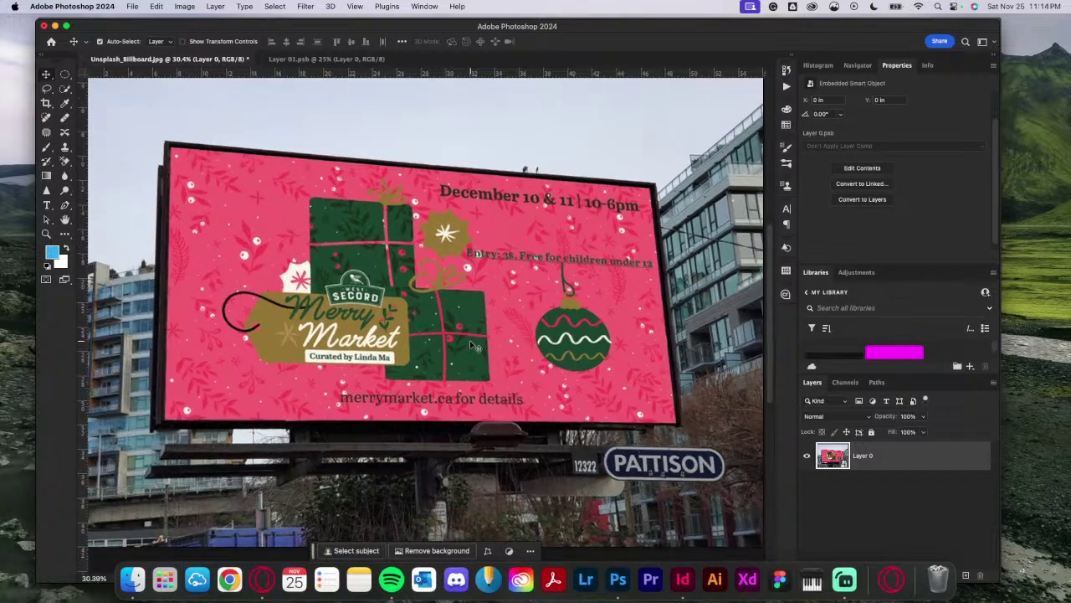
pyautogui.doubleClick(908, 462)
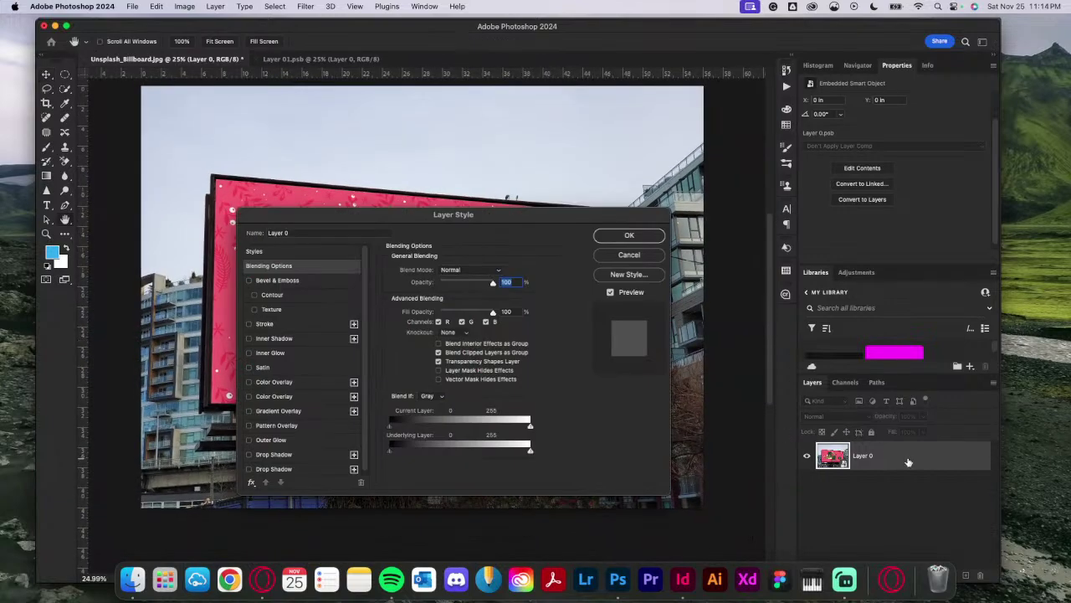
pyautogui.click(631, 257)
pyautogui.click(133, 7)
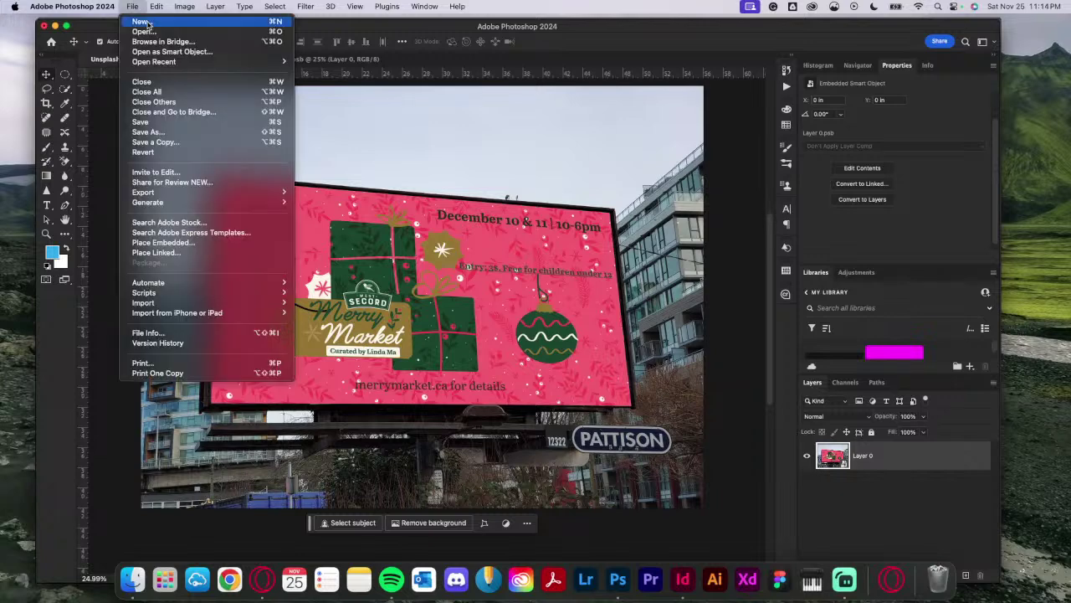
pyautogui.click(144, 32)
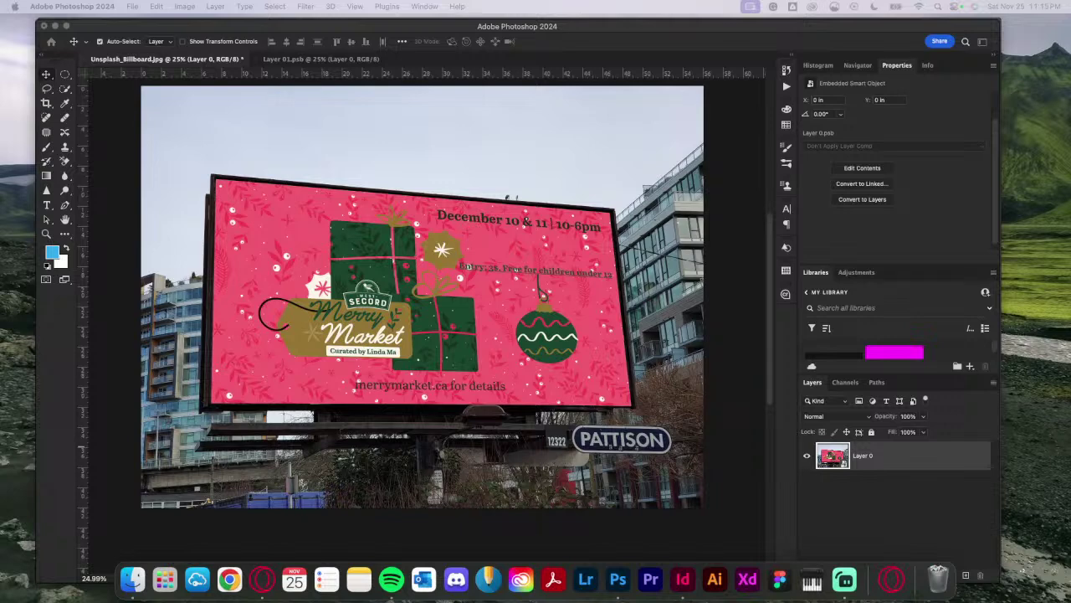
# Step: Close the Layer 01.psb document, leaving Unsplash_Billboard.jpg open
pyautogui.click(310, 60)
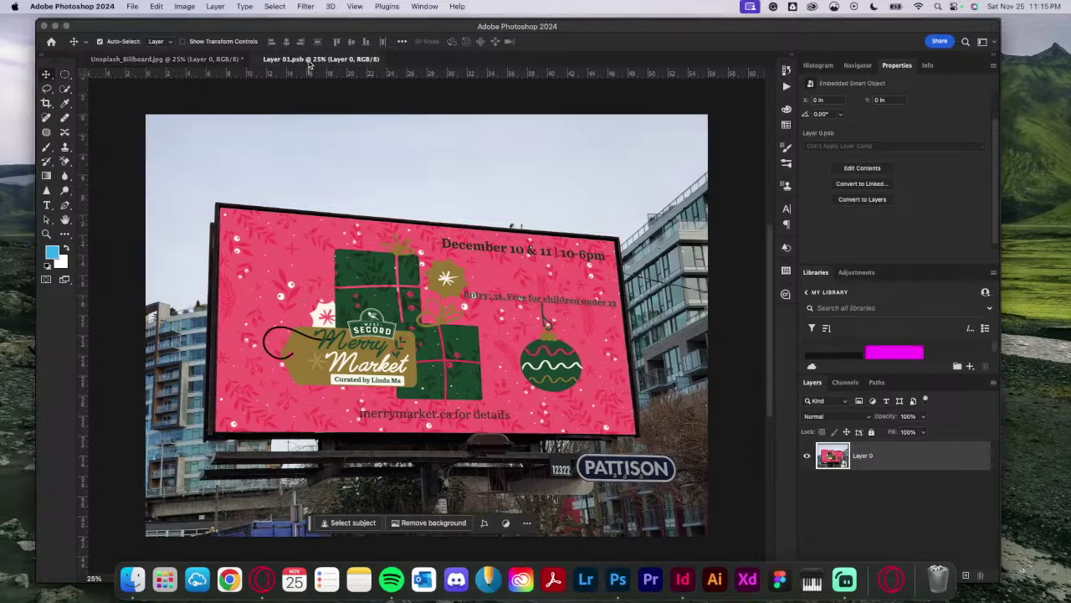
pyautogui.click(256, 60)
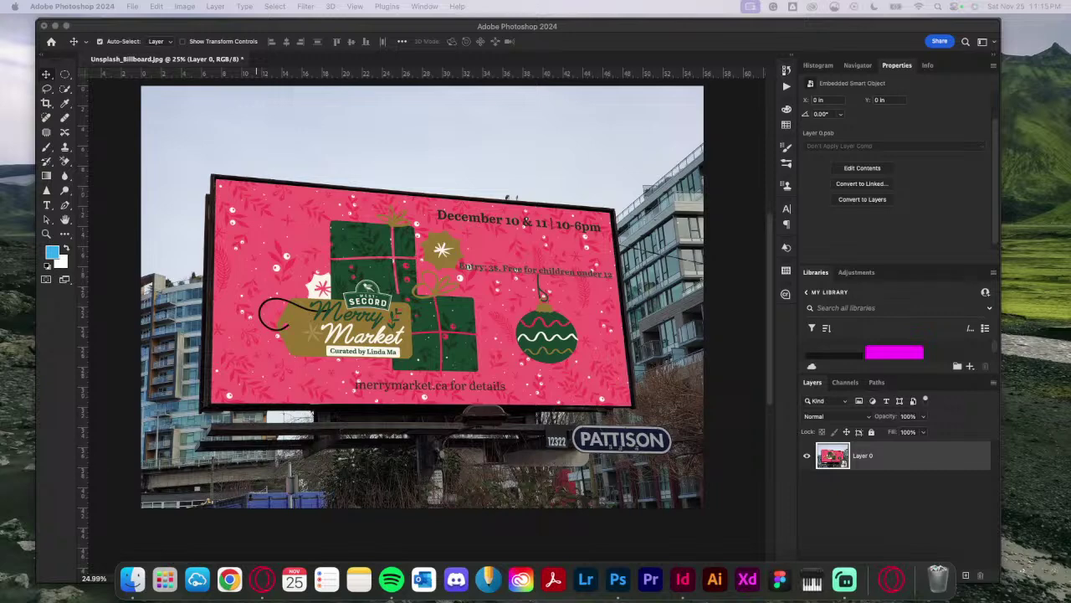
pyautogui.press('super+Tab')
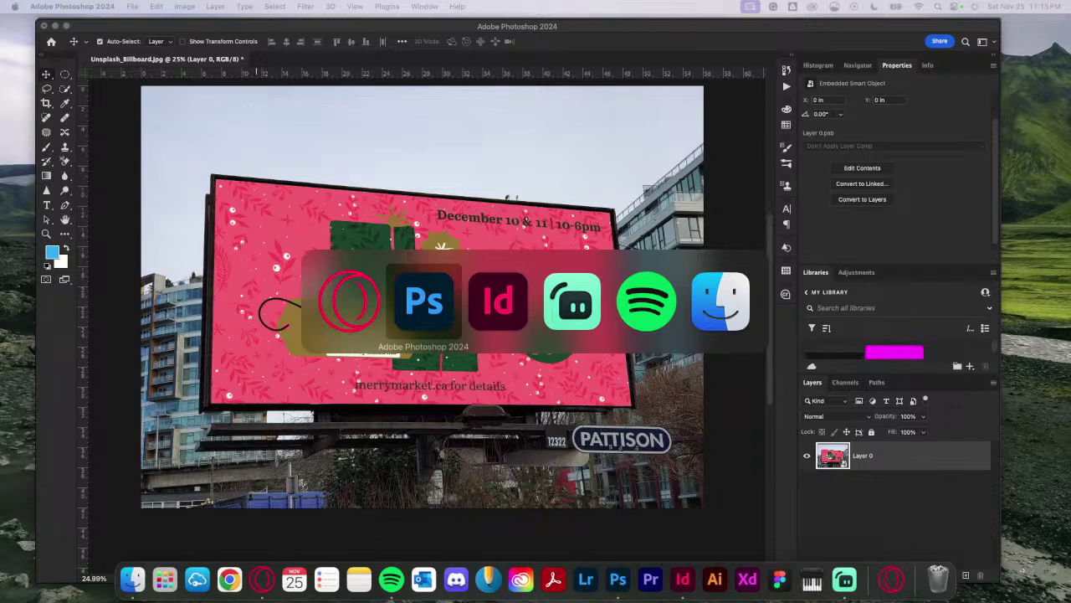
pyautogui.press('Tab')
pyautogui.press('Tab')
pyautogui.press('Tab')
pyautogui.press('Tab')
pyautogui.press('Tab')
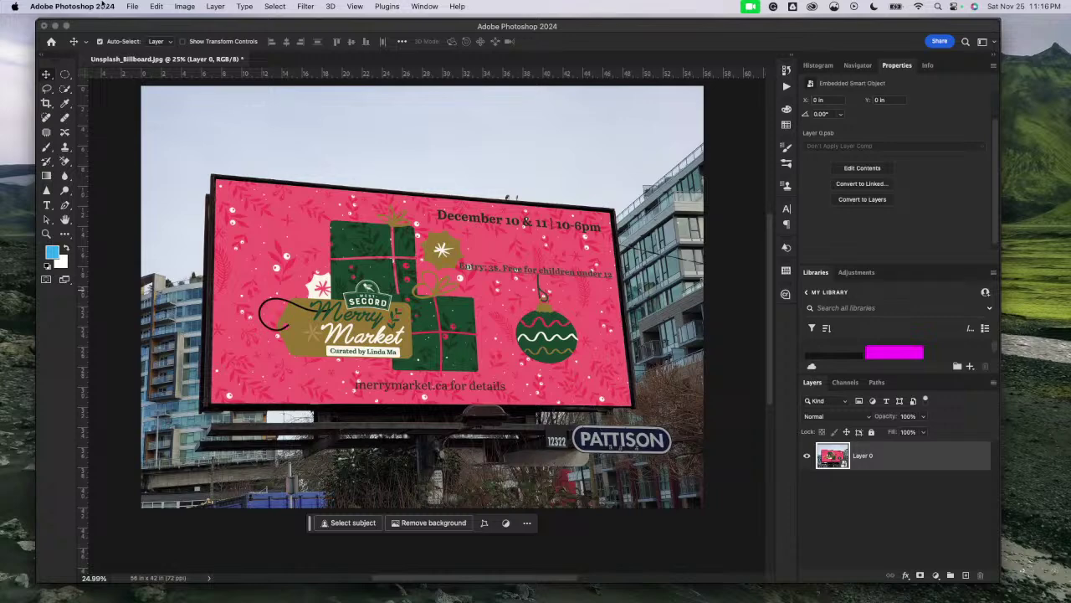
# Step: Save the billboard mockup in Photoshop format as Unsplash_BillboardPS.psd in the Designs folder
pyautogui.click(136, 7)
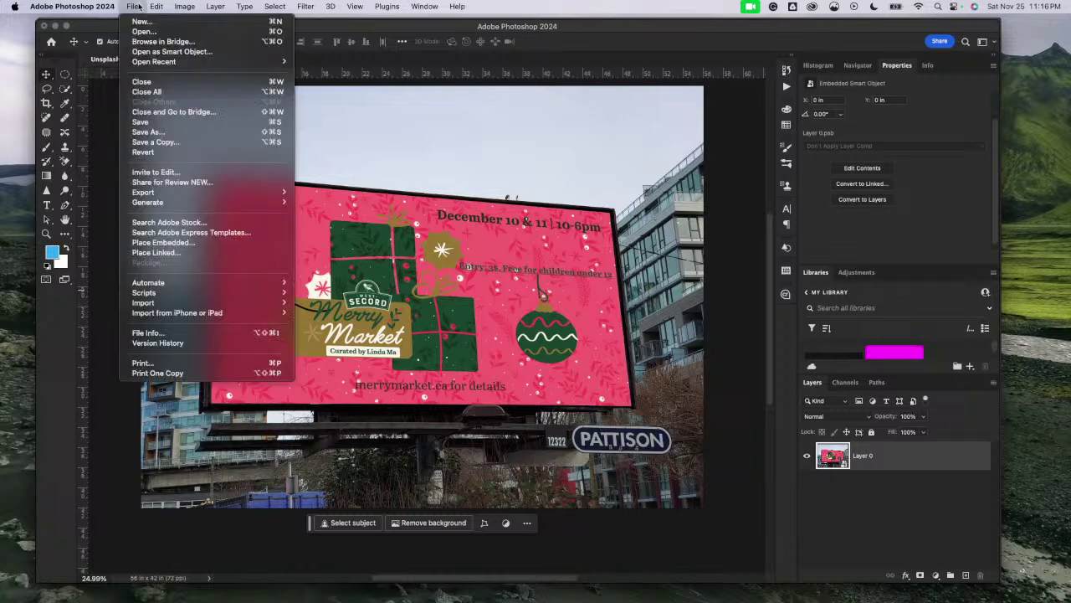
pyautogui.click(148, 131)
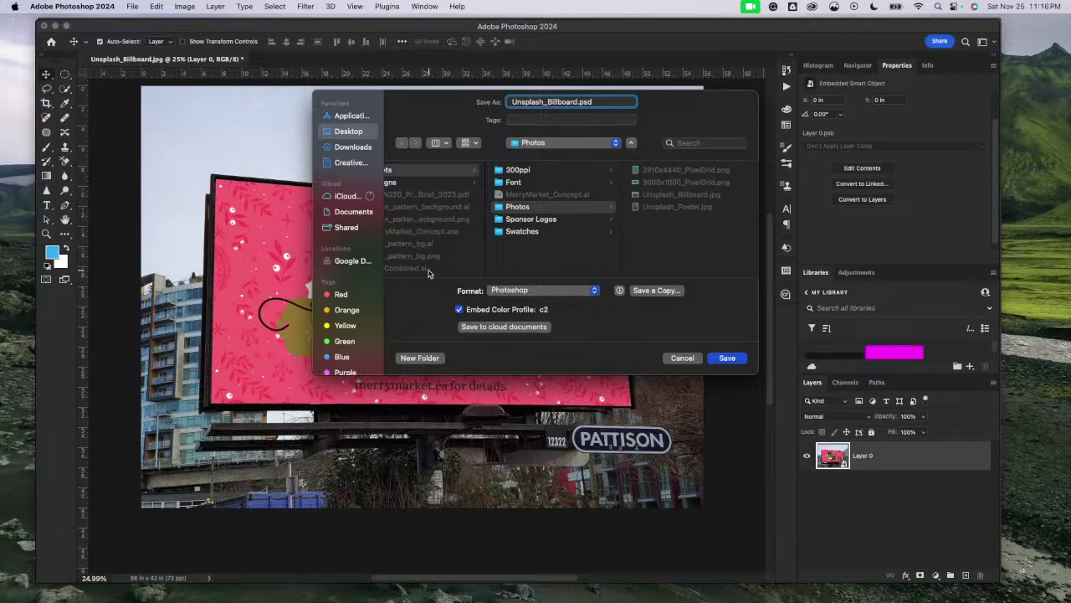
pyautogui.write('PS')
pyautogui.click(418, 181)
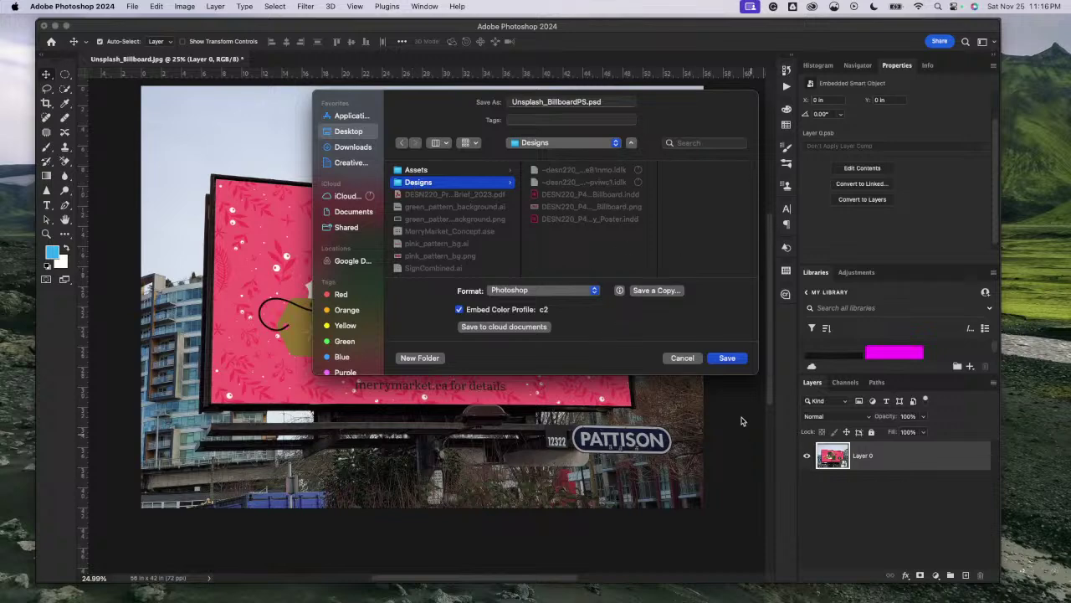
pyautogui.click(728, 361)
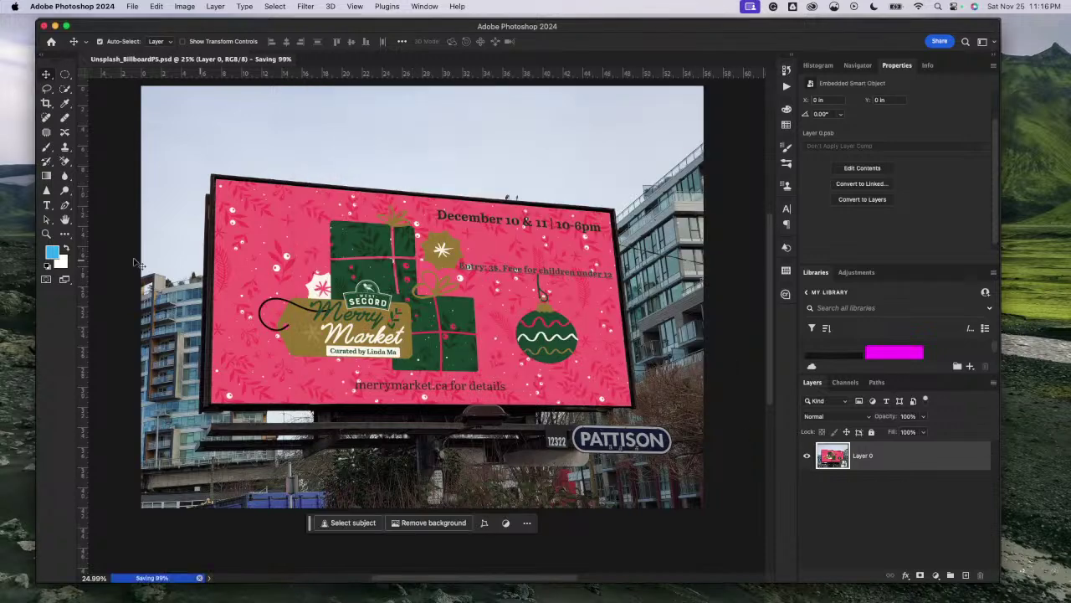
# Step: Reopen the original Unsplash_Billboard.jpg and turn its Background into a regular layer
pyautogui.press('super+Tab')
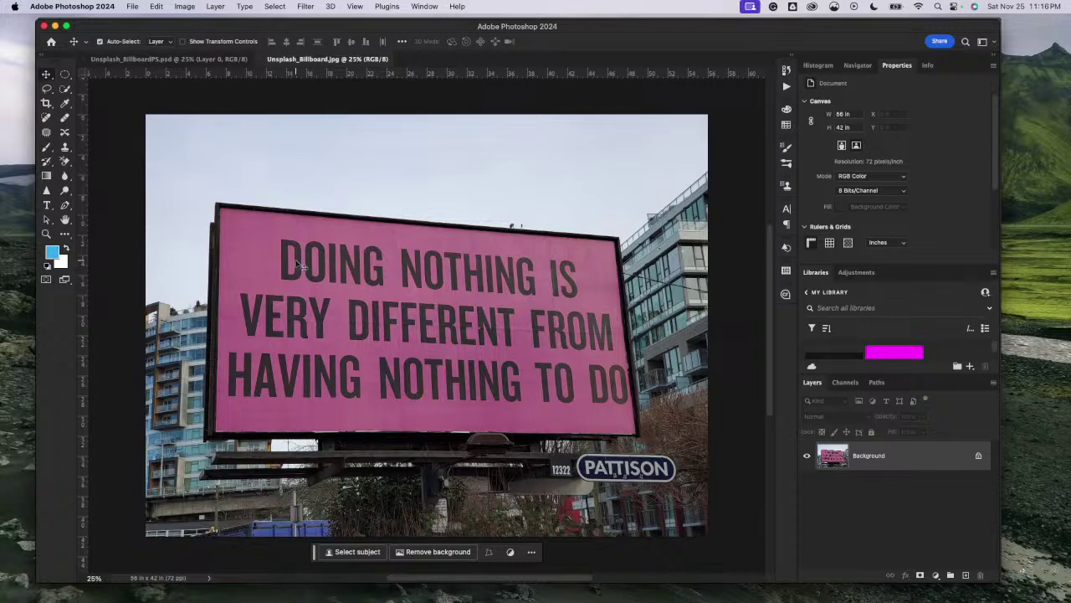
pyautogui.rightClick(931, 453)
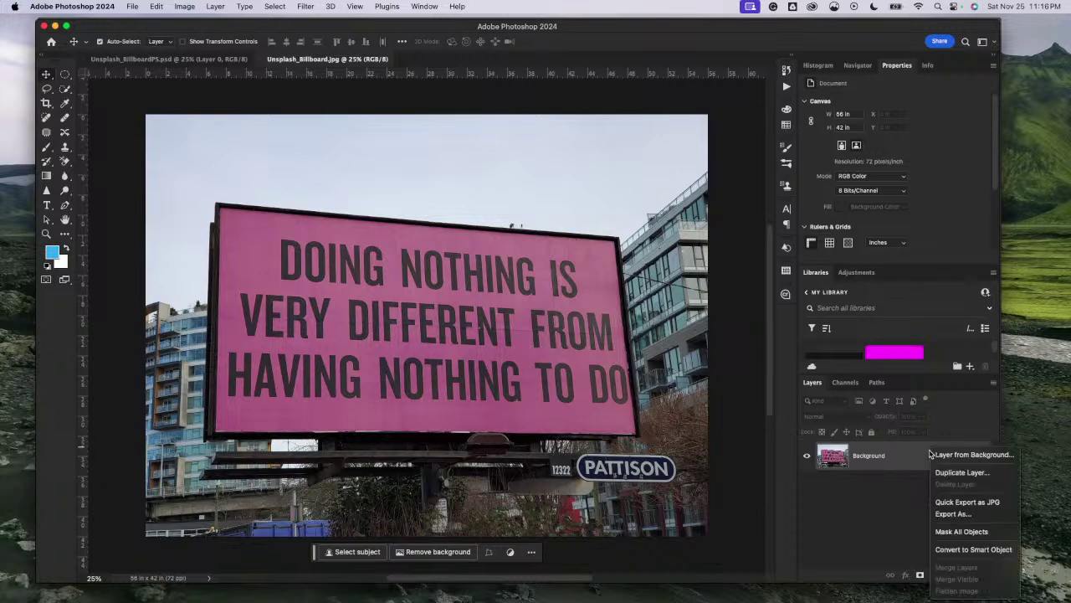
pyautogui.click(908, 485)
pyautogui.click(985, 455)
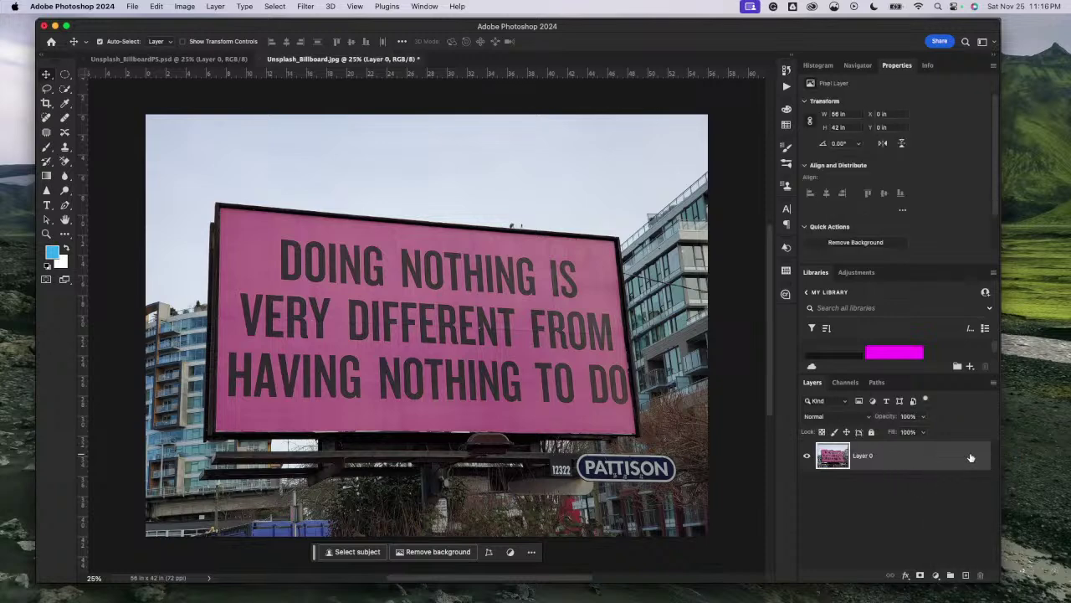
# Step: Convert the billboard photo's Layer 0 to a smart object
pyautogui.rightClick(941, 455)
pyautogui.click(892, 494)
pyautogui.rightClick(890, 465)
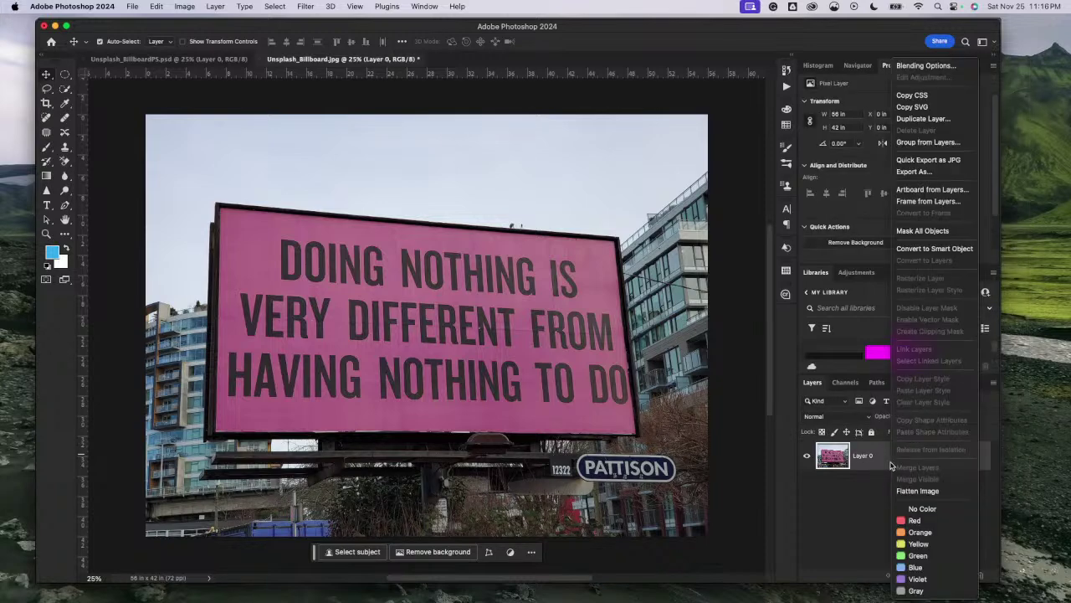
pyautogui.click(935, 249)
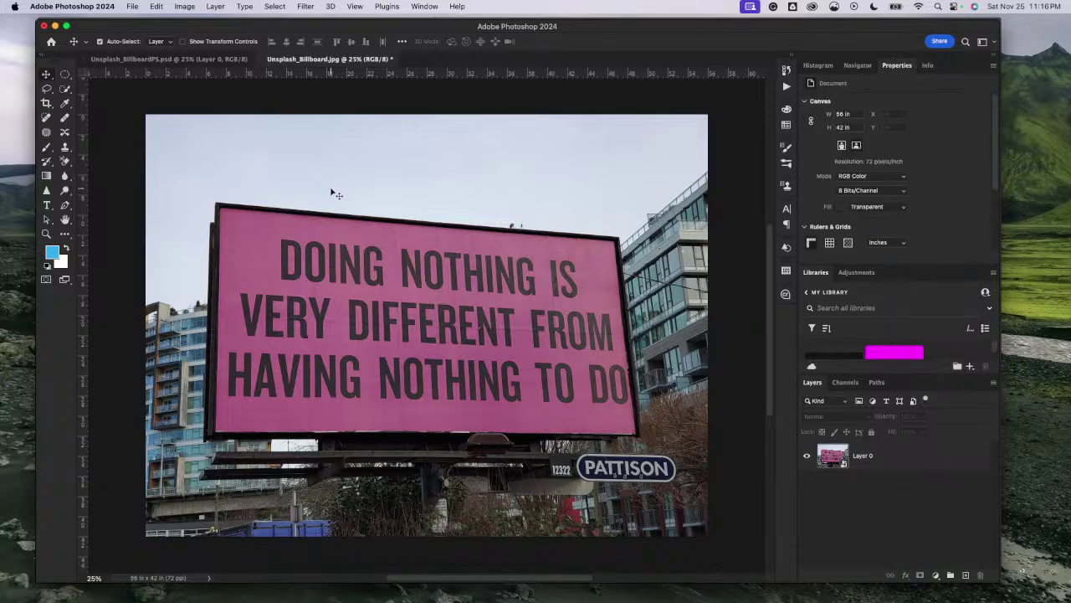
# Step: Place the 3000x1600_PixelGrid image as linked, scaled to about 93% and positioned over the billboard face
pyautogui.click(132, 6)
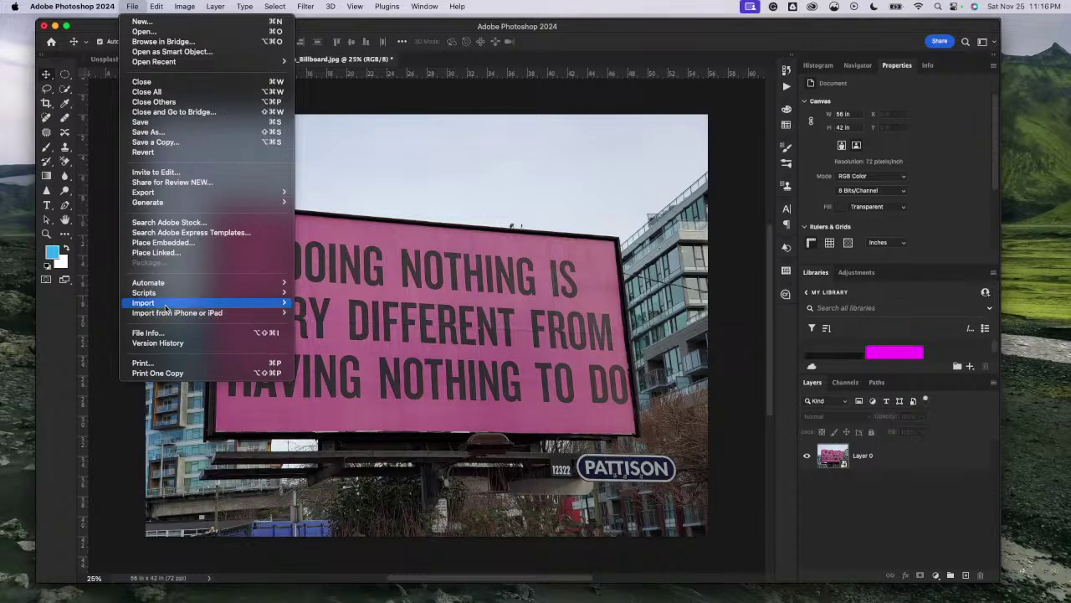
pyautogui.click(181, 253)
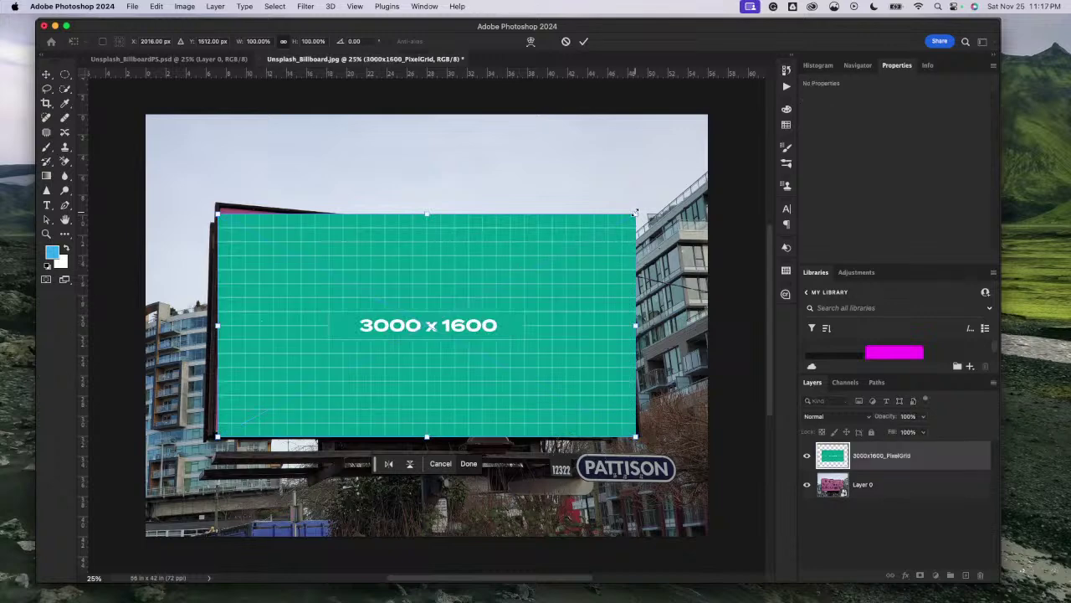
pyautogui.moveTo(635, 212); pyautogui.dragTo(603, 257)
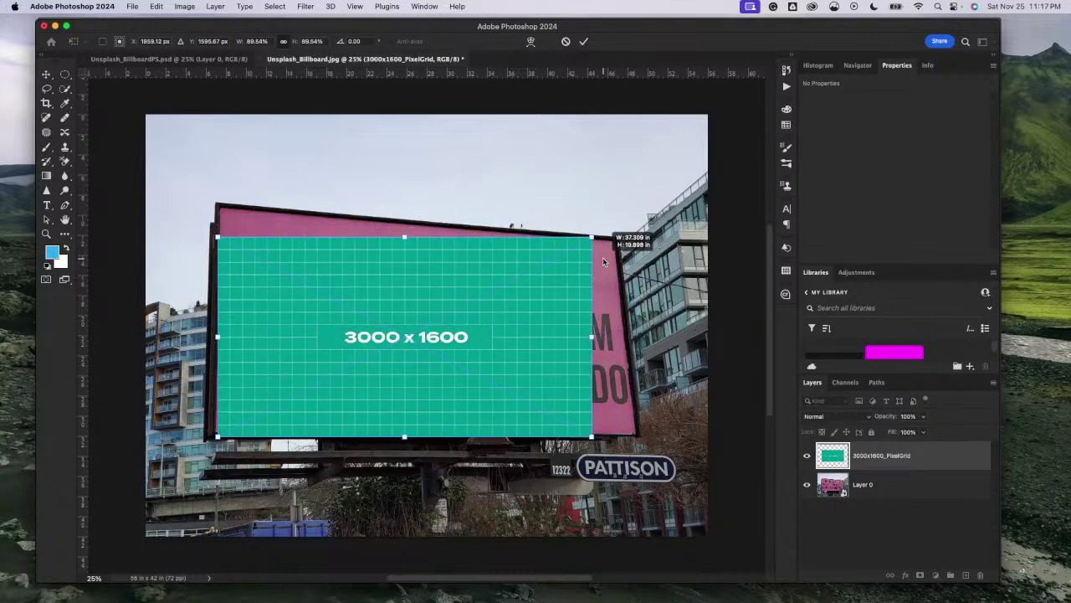
pyautogui.moveTo(469, 312)
pyautogui.mouseDown()
pyautogui.moveTo(455, 299)
pyautogui.moveTo(461, 323)
pyautogui.mouseUp()
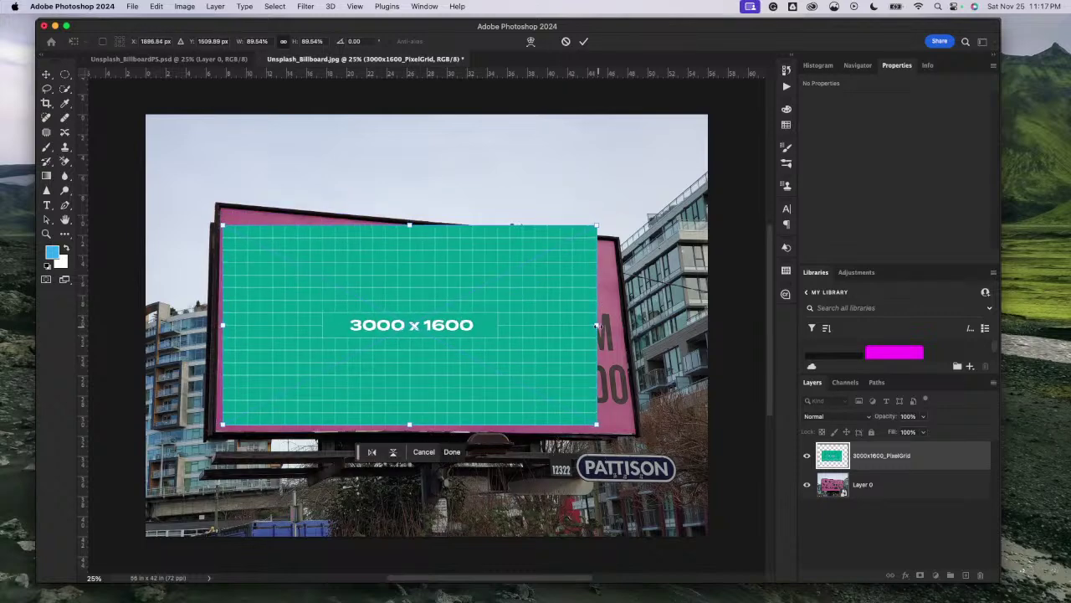
pyautogui.moveTo(596, 325); pyautogui.dragTo(614, 338)
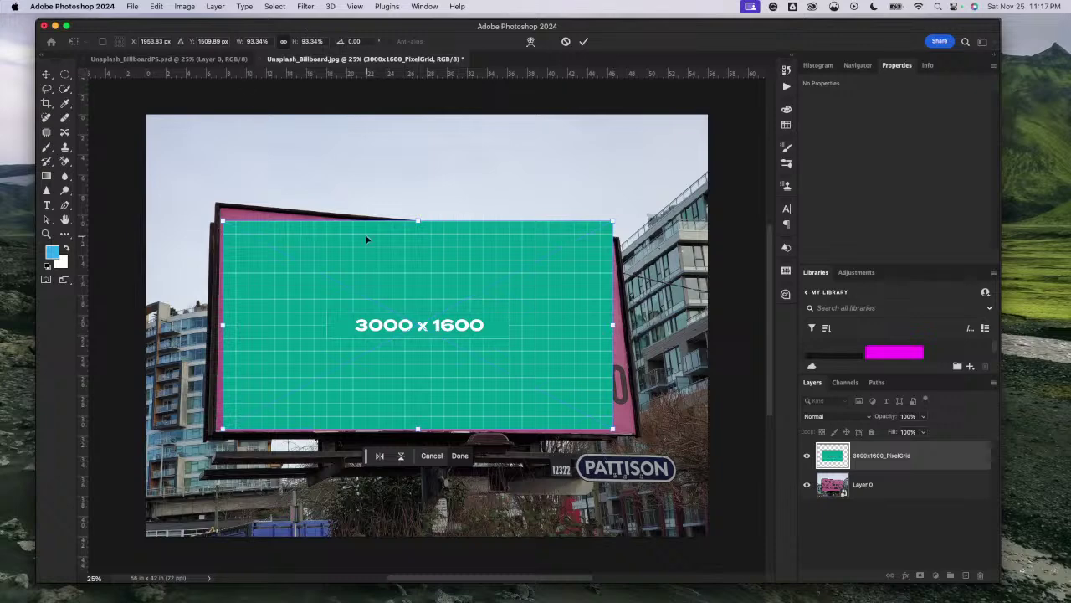
# Step: Convert the placed 3000x1600_PixelGrid layer to an embedded smart object
pyautogui.rightClick(898, 455)
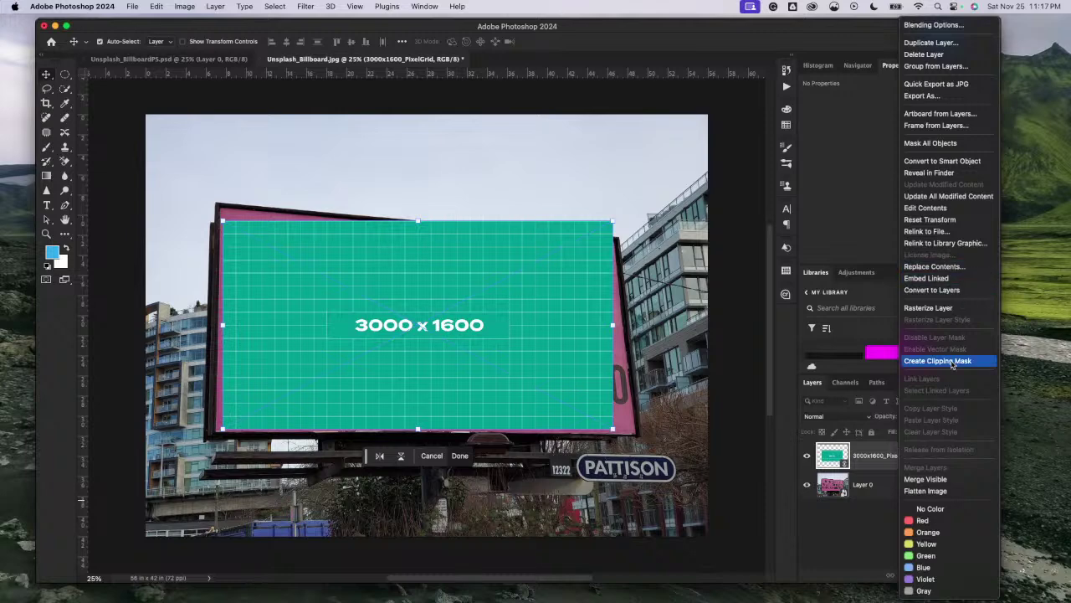
pyautogui.click(942, 161)
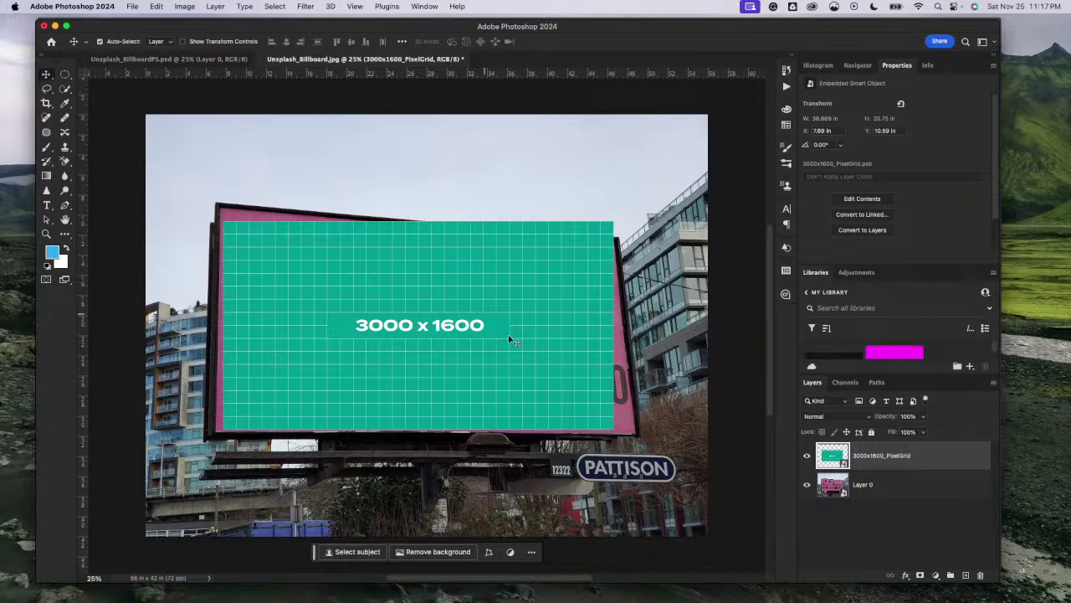
pyautogui.click(132, 6)
pyautogui.moveTo(156, 6)
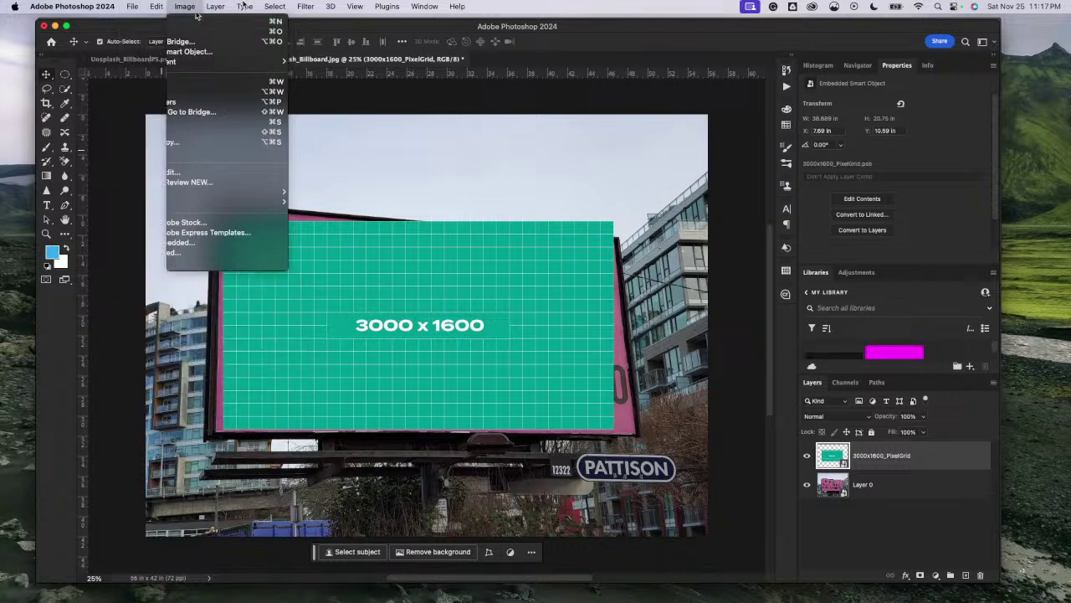
pyautogui.click(176, 72)
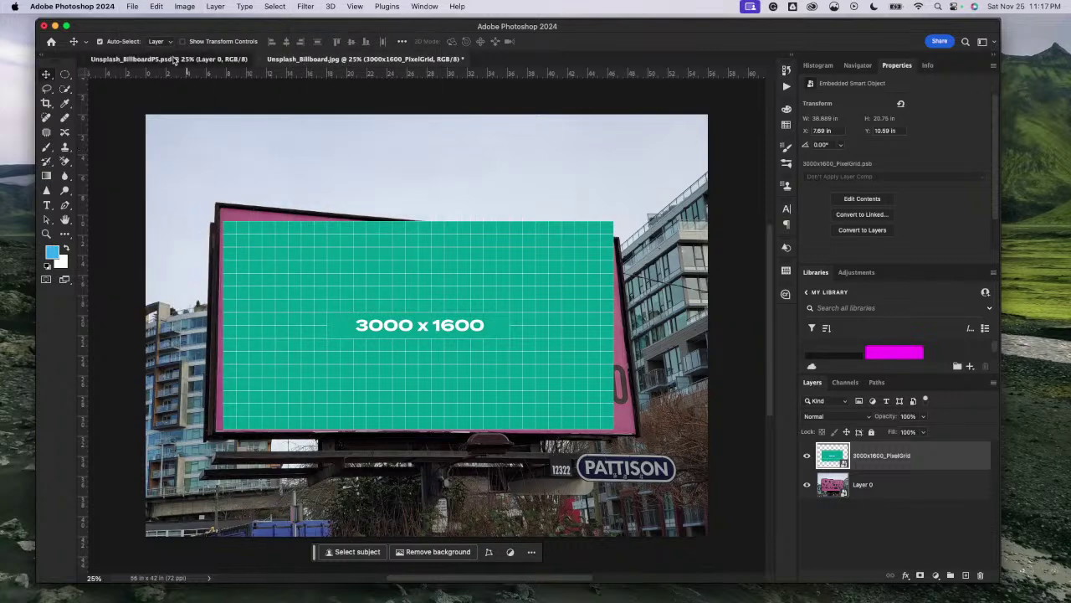
# Step: Shift the mockup layer in Unsplash_BillboardPS.psd and move it roughly back to see how it moves, and return to Unsplash_Billboard.jpg
pyautogui.click(172, 59)
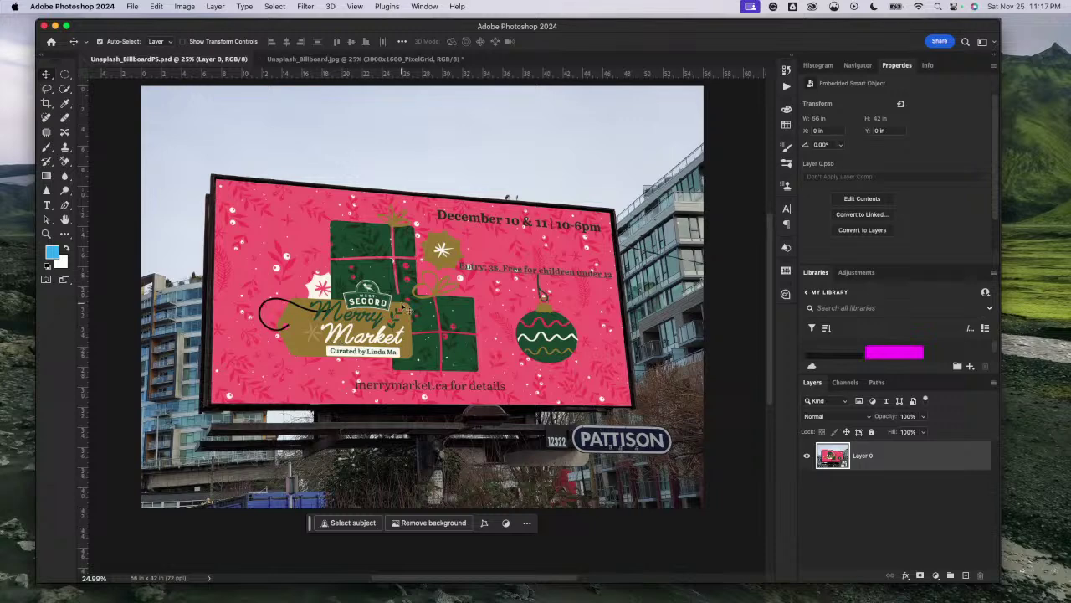
pyautogui.moveTo(399, 325)
pyautogui.mouseDown()
pyautogui.moveTo(457, 269)
pyautogui.moveTo(388, 360)
pyautogui.moveTo(446, 328)
pyautogui.moveTo(381, 356)
pyautogui.moveTo(414, 340)
pyautogui.moveTo(388, 339)
pyautogui.mouseUp()
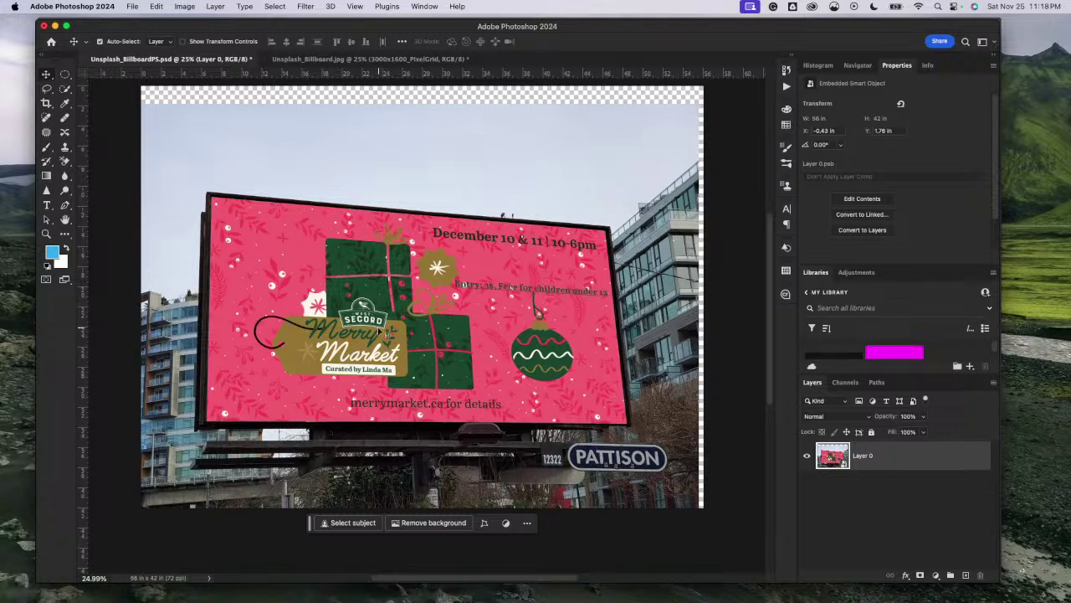
pyautogui.moveTo(379, 332)
pyautogui.mouseDown()
pyautogui.moveTo(388, 316)
pyautogui.moveTo(376, 305)
pyautogui.moveTo(383, 313)
pyautogui.mouseUp()
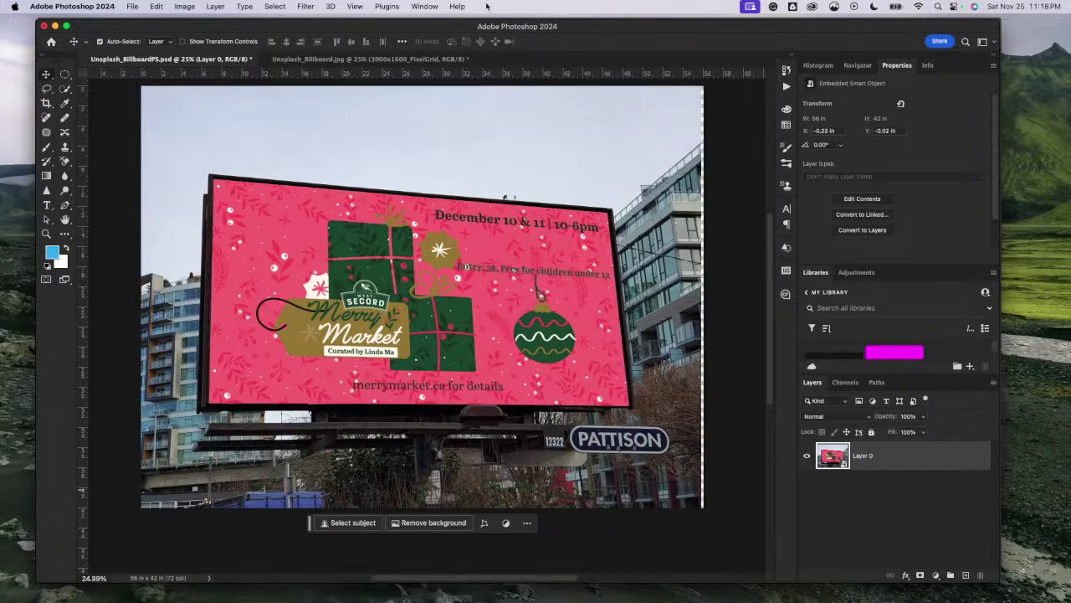
pyautogui.click(313, 60)
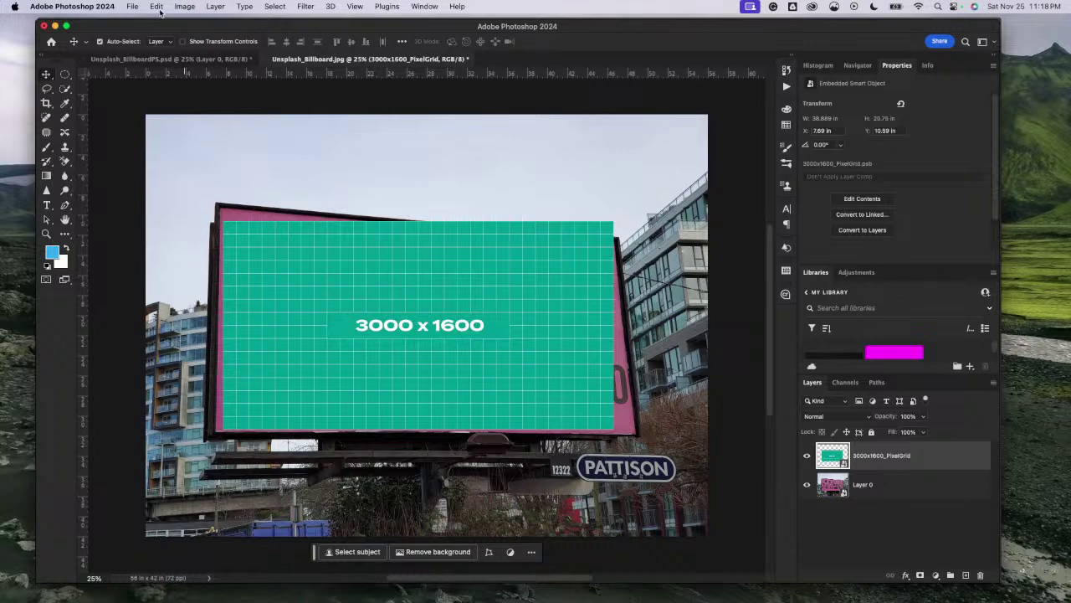
# Step: Distort the 3000x1600_PixelGrid layer so its four corners match the corners of the billboard's face
pyautogui.click(215, 7)
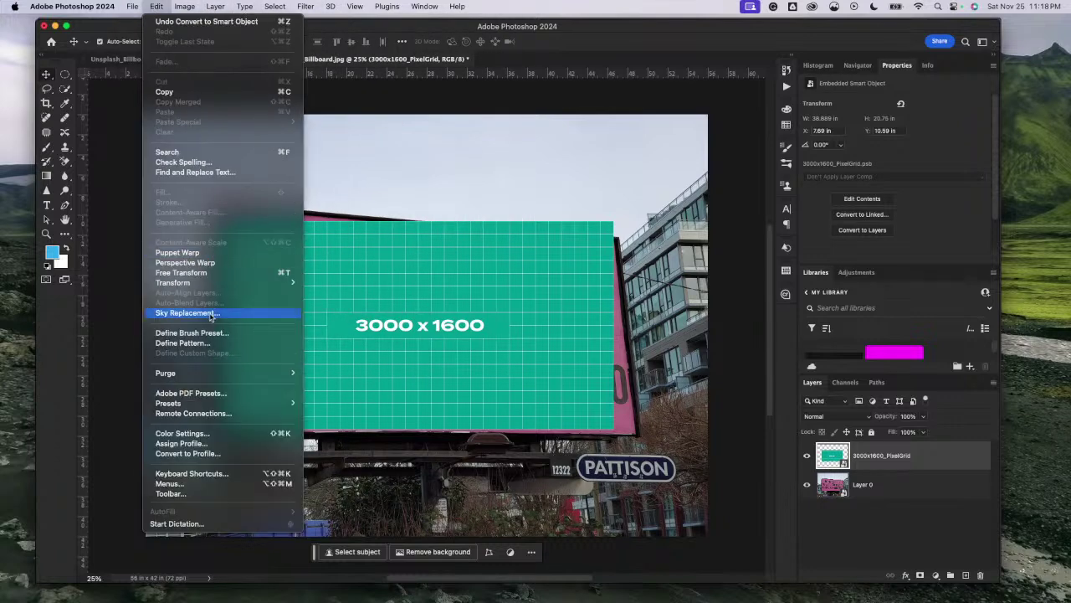
pyautogui.moveTo(213, 284)
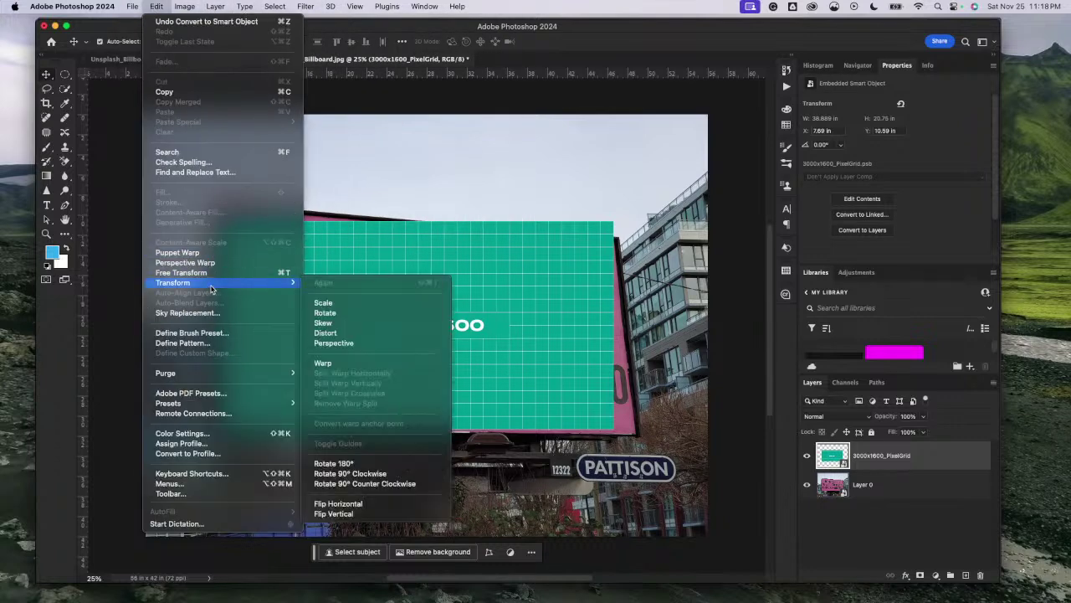
pyautogui.click(351, 337)
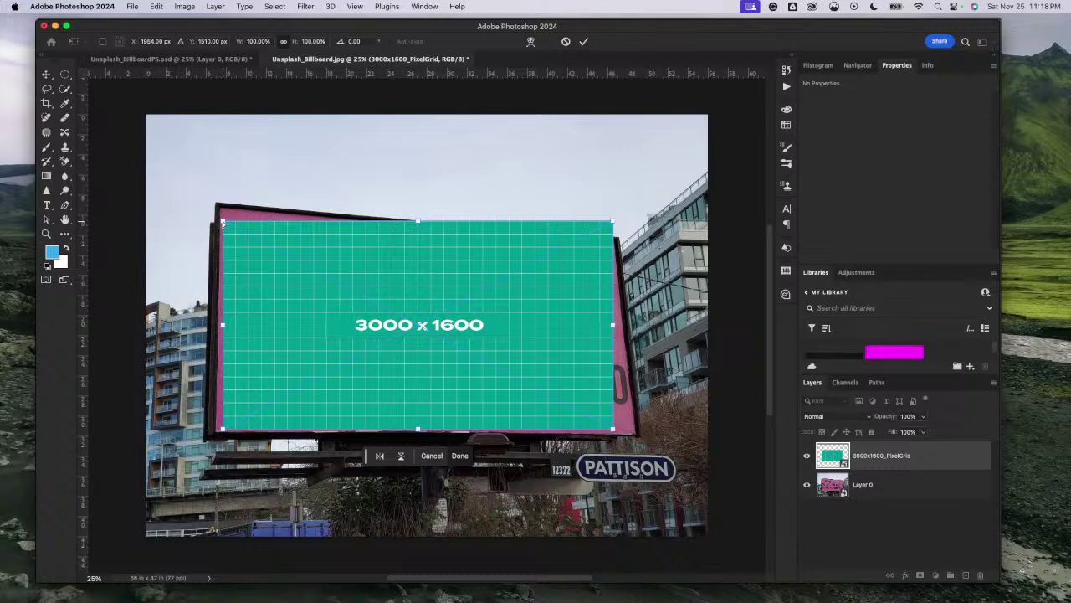
pyautogui.moveTo(222, 222); pyautogui.dragTo(225, 211)
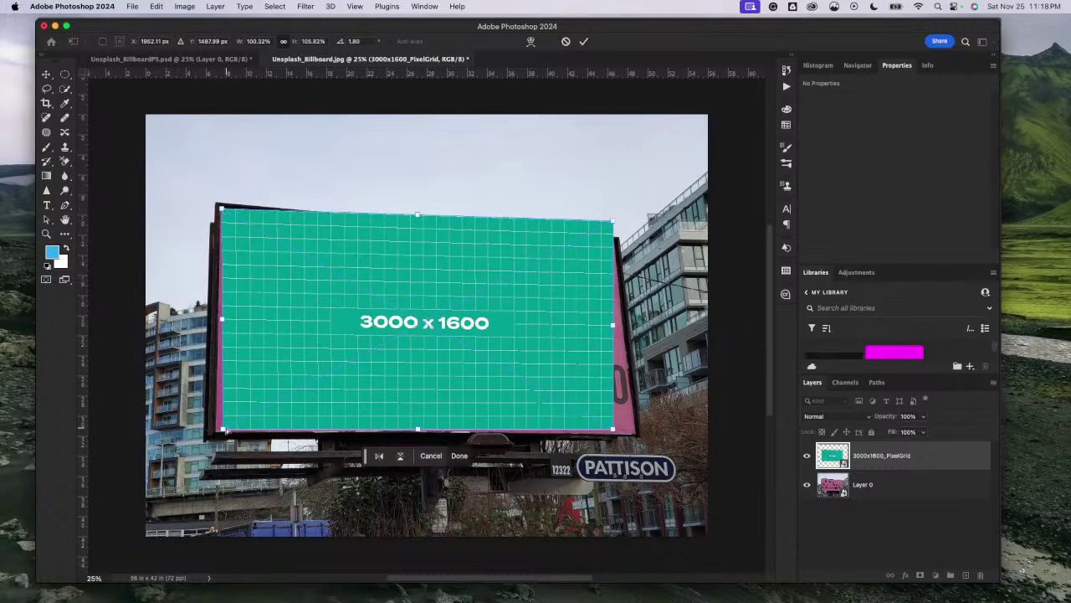
pyautogui.moveTo(222, 431); pyautogui.dragTo(216, 432)
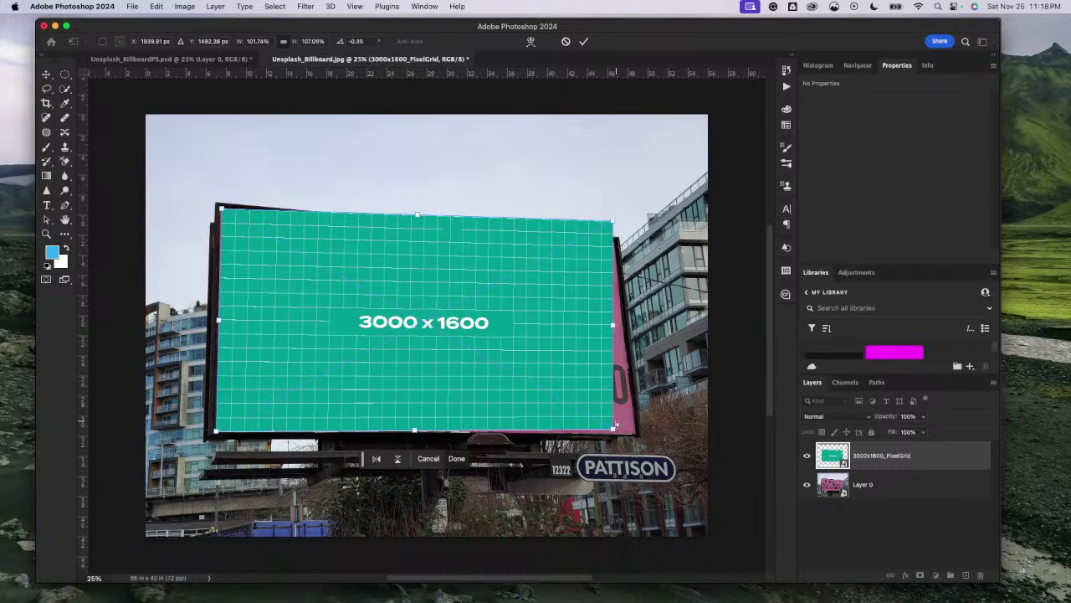
pyautogui.moveTo(614, 431); pyautogui.dragTo(618, 431)
pyautogui.moveTo(615, 223); pyautogui.dragTo(614, 240)
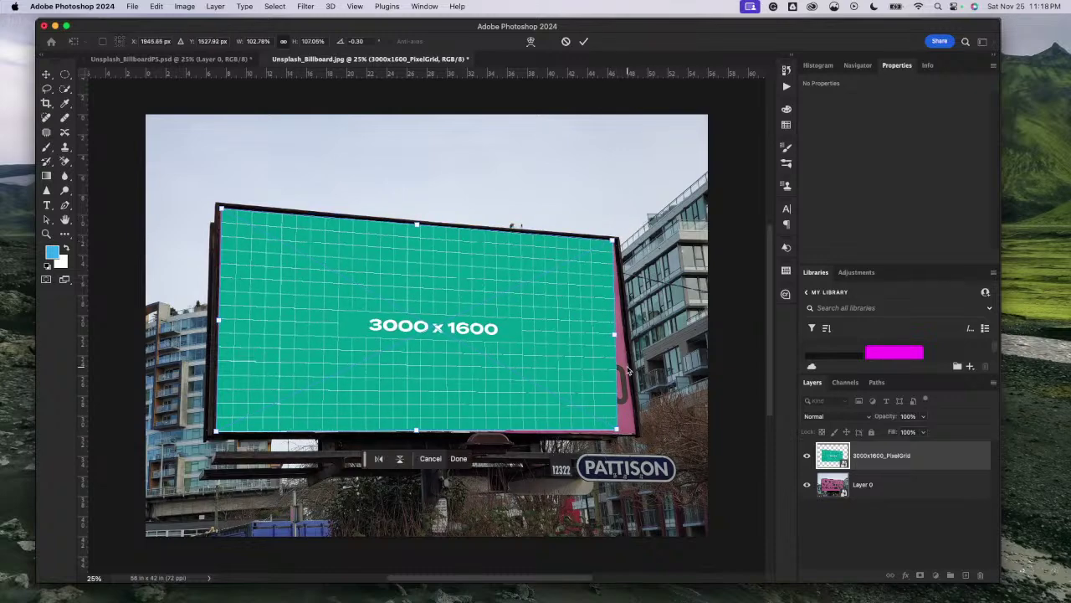
pyautogui.moveTo(616, 429); pyautogui.dragTo(633, 433)
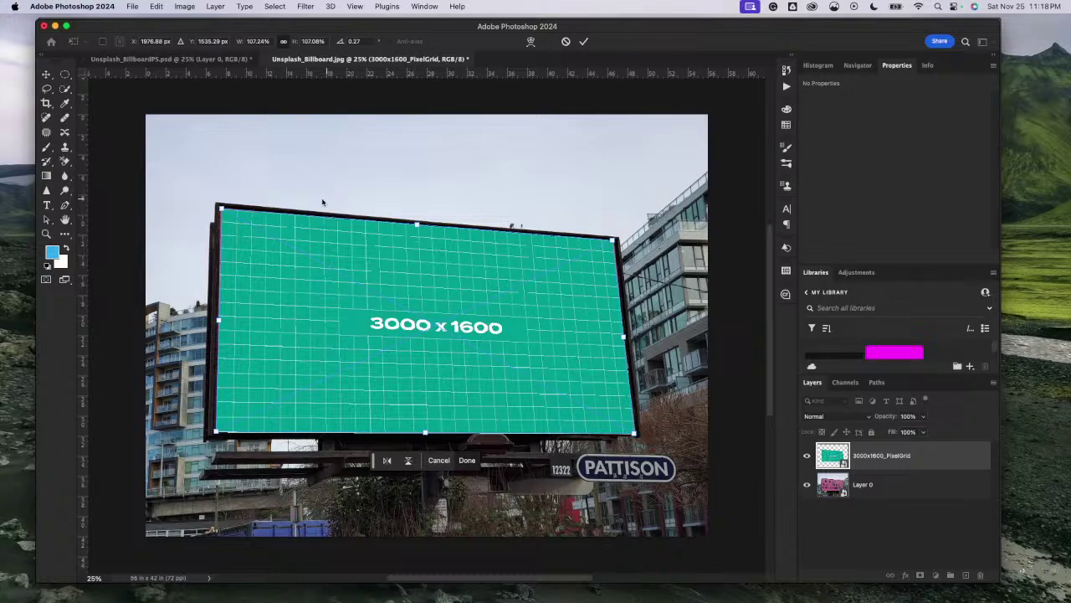
# Step: Fine-tune the pixel grid's upper-left corner so it meets the inner edge of the billboard frame
pyautogui.scroll(5, 231, 138)
pyautogui.scroll(4, 231, 138)
pyautogui.hscroll(-5, 231, 138)
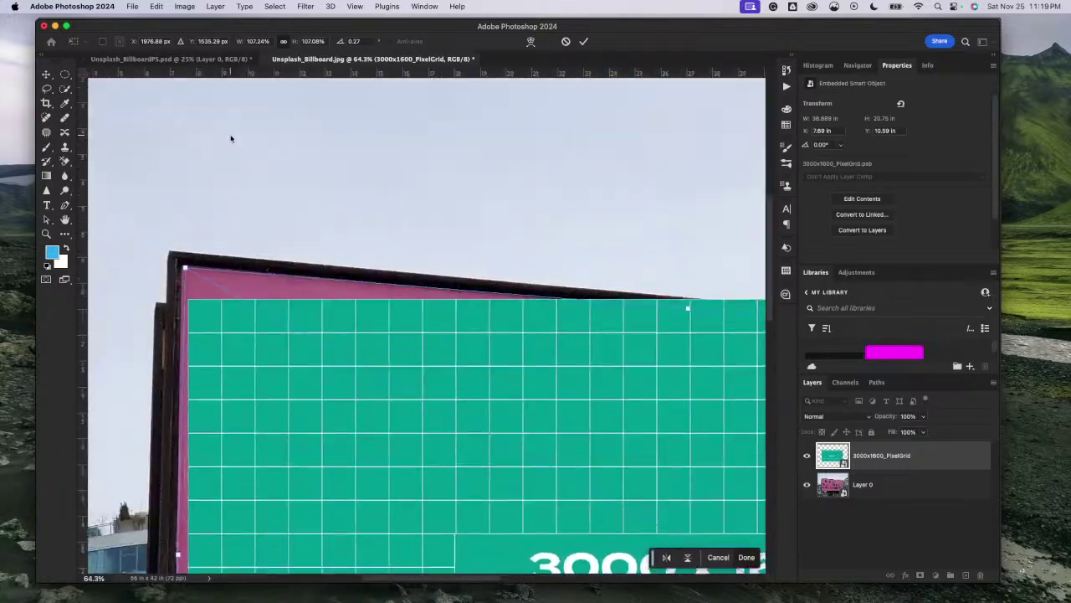
pyautogui.scroll(-2, 223, 167)
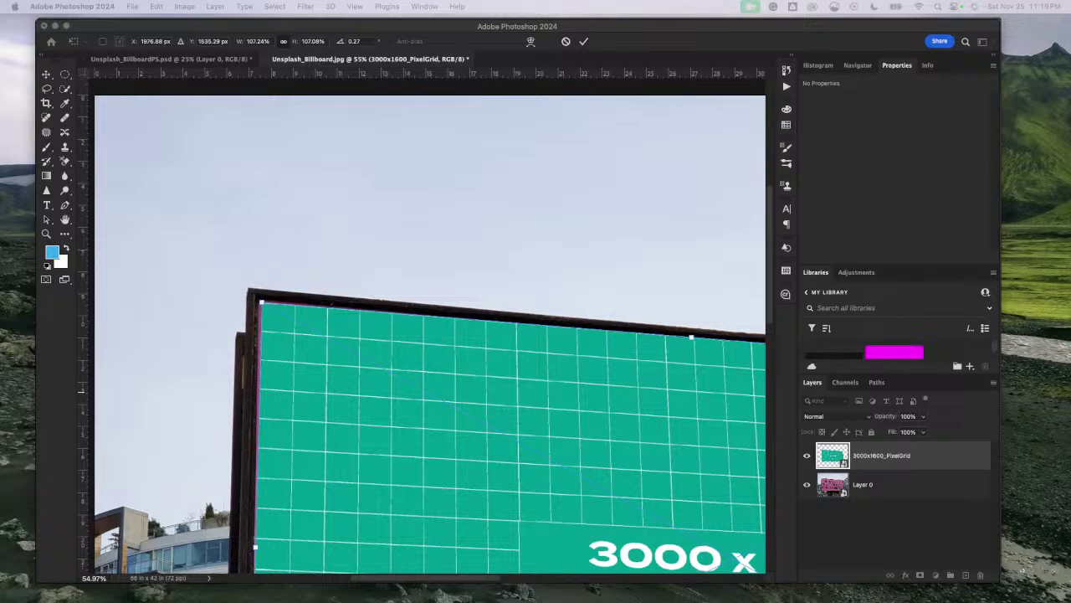
pyautogui.click(262, 303)
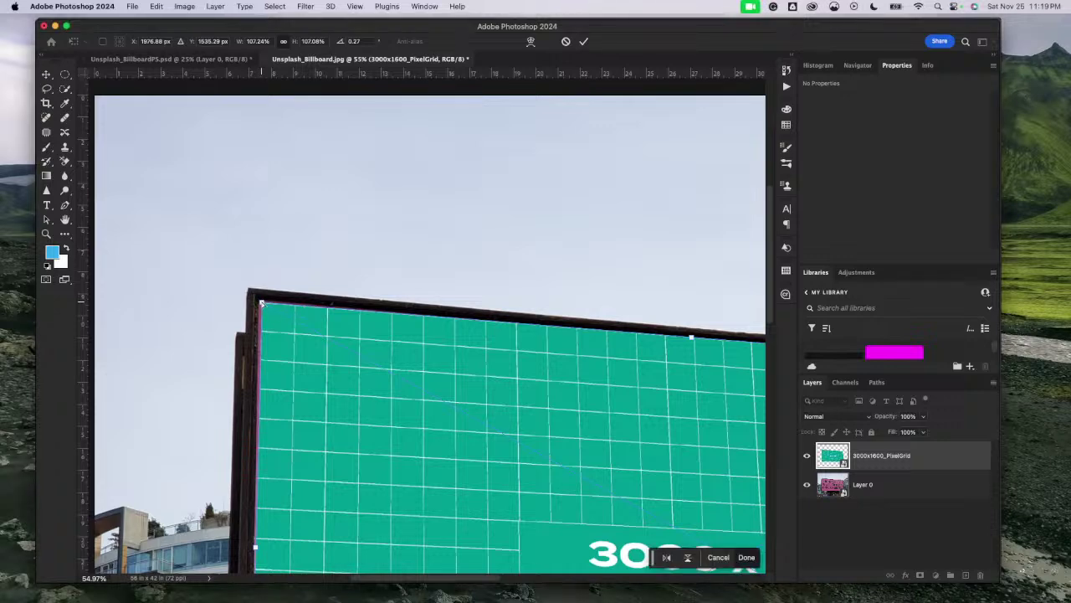
pyautogui.moveTo(262, 302); pyautogui.dragTo(261, 309)
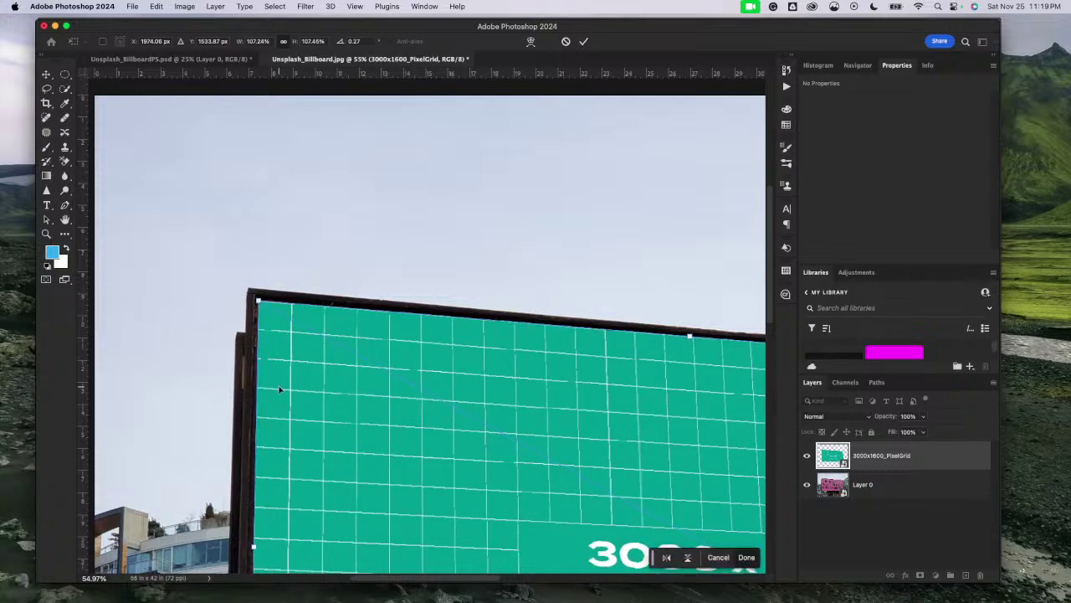
# Step: Fine-tune the pixel grid's lower-left corner so it meets the inner edge of the billboard frame
pyautogui.scroll(-5, 261, 310)
pyautogui.scroll(2, 279, 389)
pyautogui.scroll(4, 279, 389)
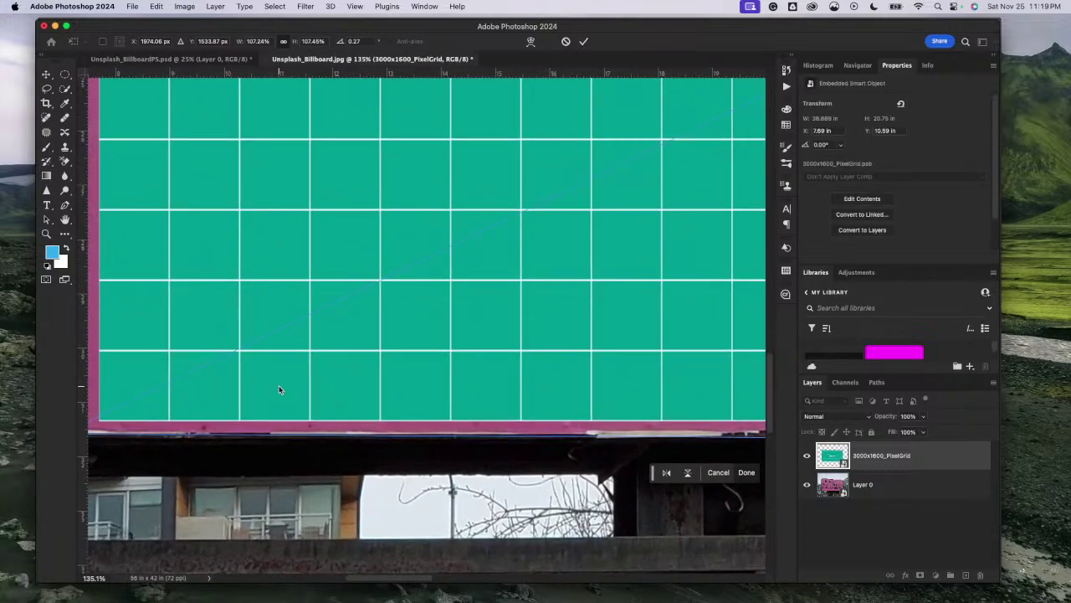
pyautogui.moveTo(214, 420); pyautogui.dragTo(214, 416)
# Step: Move the pixel grid's lower-right and upper-right corners outward to cover the magenta strip along the frame's inner edge
pyautogui.hscroll(8, 402, 392)
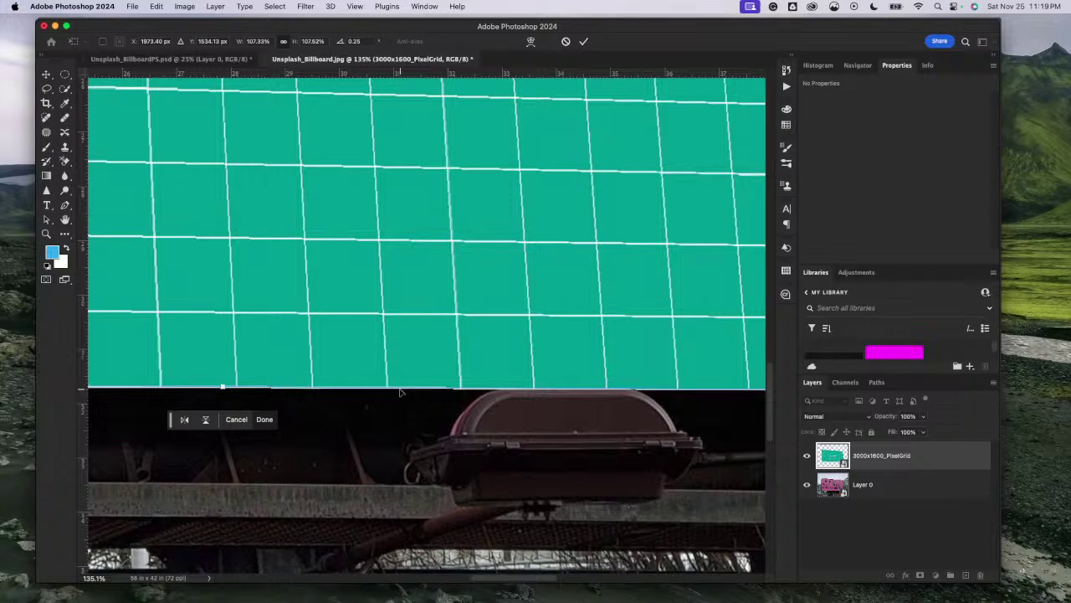
pyautogui.hscroll(10, 400, 393)
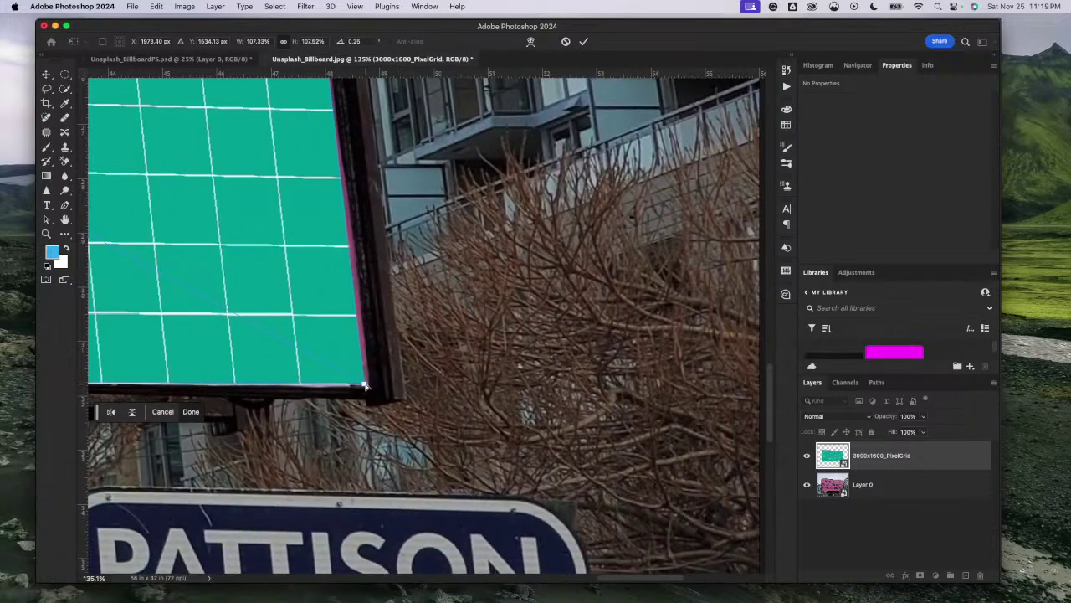
pyautogui.moveTo(365, 386)
pyautogui.mouseDown()
pyautogui.moveTo(385, 381)
pyautogui.moveTo(368, 388)
pyautogui.mouseUp()
pyautogui.scroll(5, 393, 256)
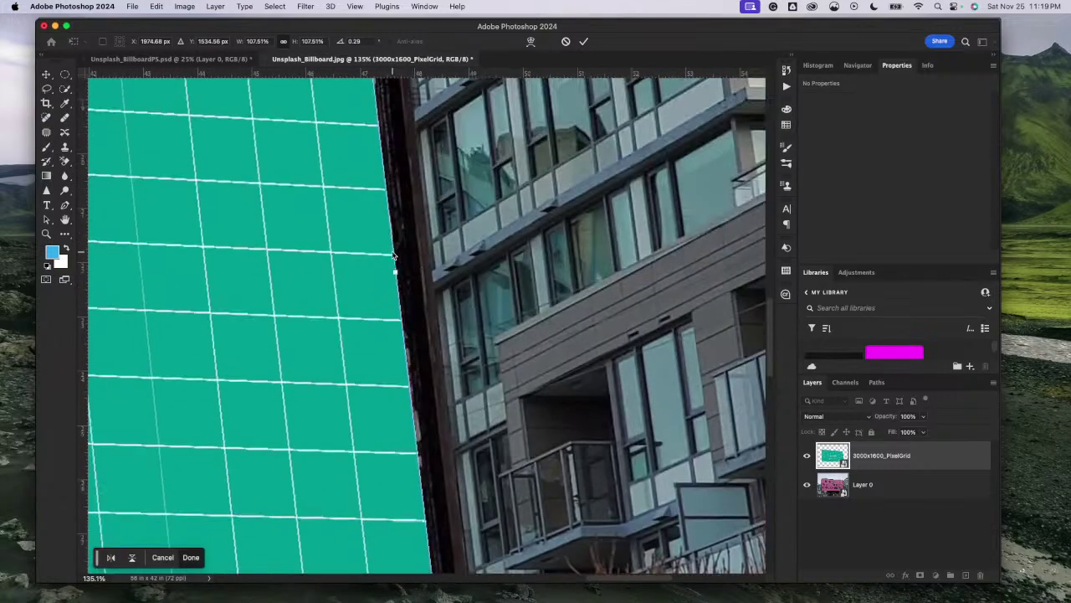
pyautogui.scroll(10, 394, 255)
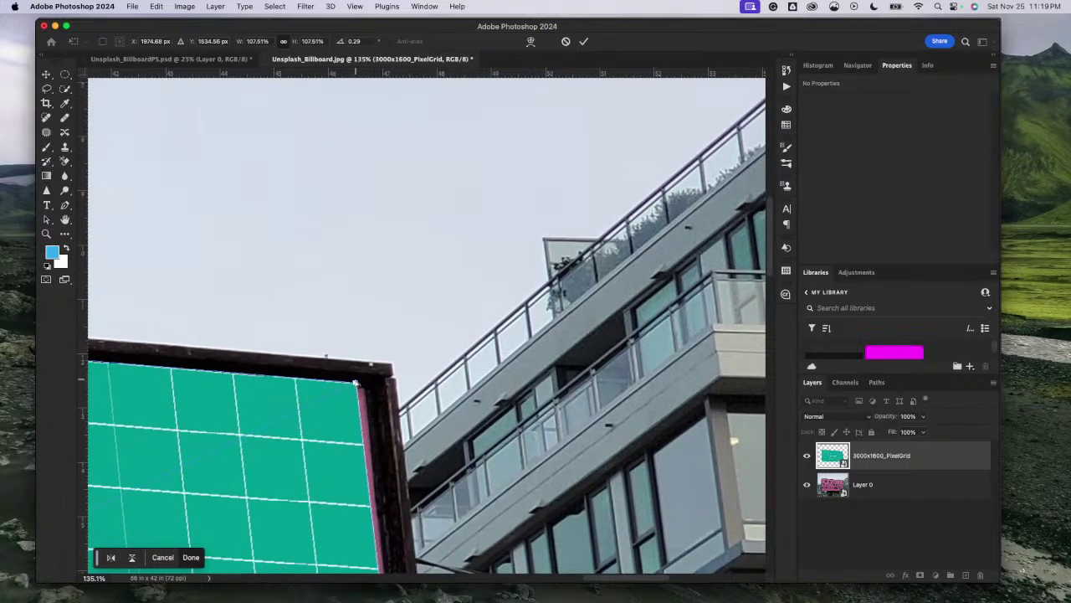
pyautogui.moveTo(355, 382); pyautogui.dragTo(365, 391)
# Step: Refine the pixel grid's lower-right corner at pixel level so it sits exactly in the frame's inner corner
pyautogui.scroll(-2, 389, 399)
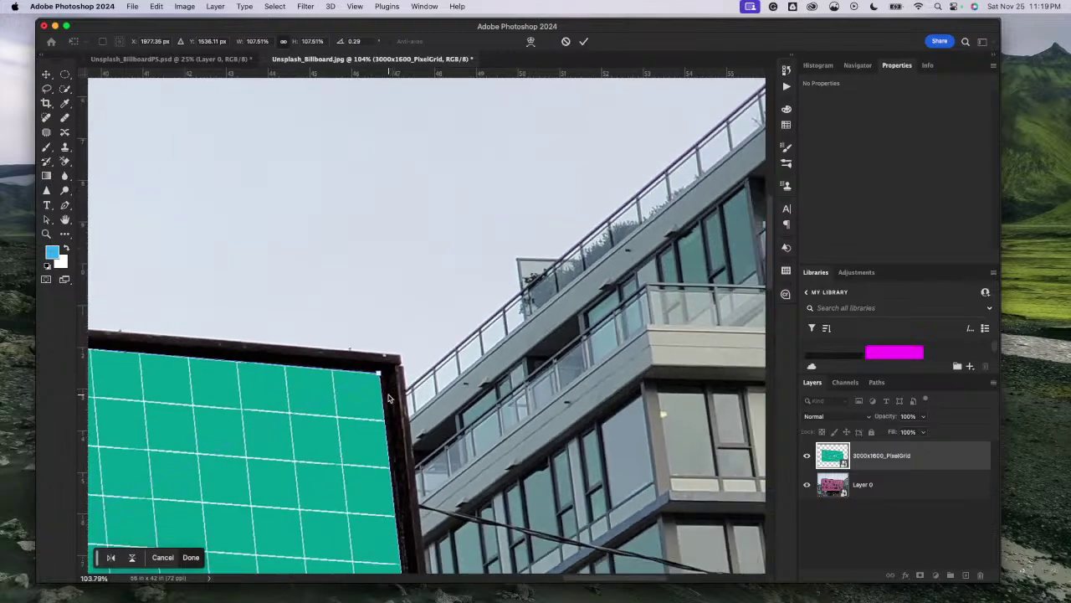
pyautogui.scroll(-2, 388, 399)
pyautogui.scroll(-10, 435, 385)
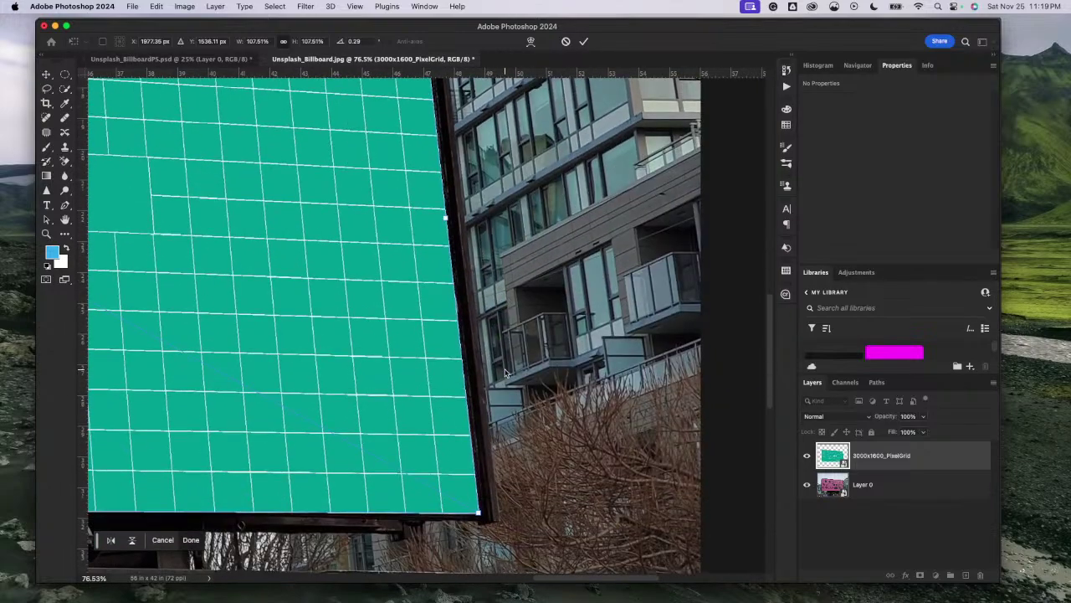
pyautogui.scroll(2, 505, 372)
pyautogui.scroll(2, 482, 458)
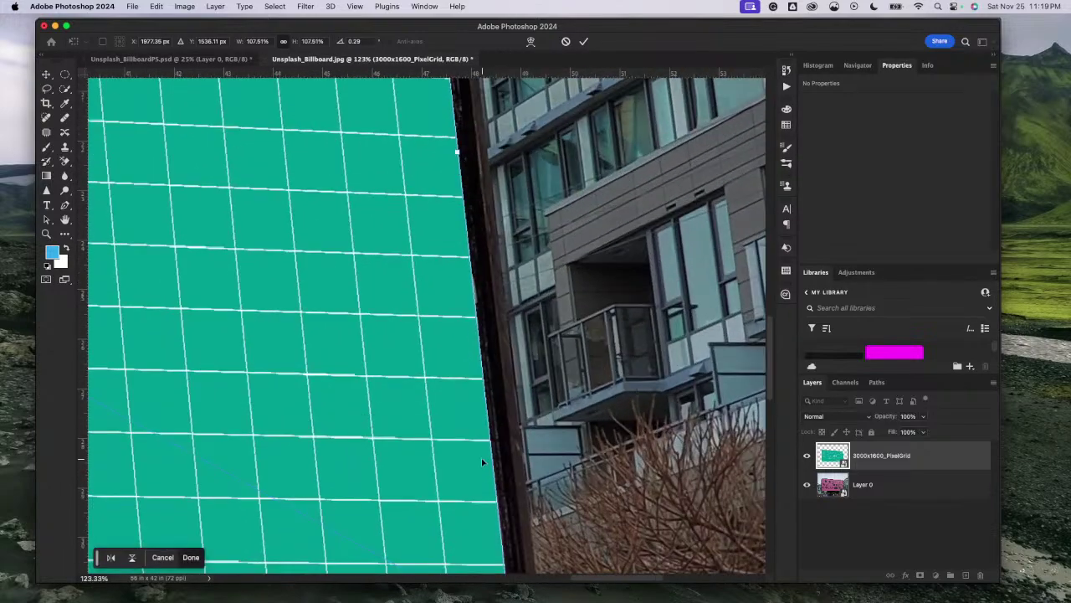
pyautogui.scroll(-1, 482, 458)
pyautogui.scroll(6, 481, 461)
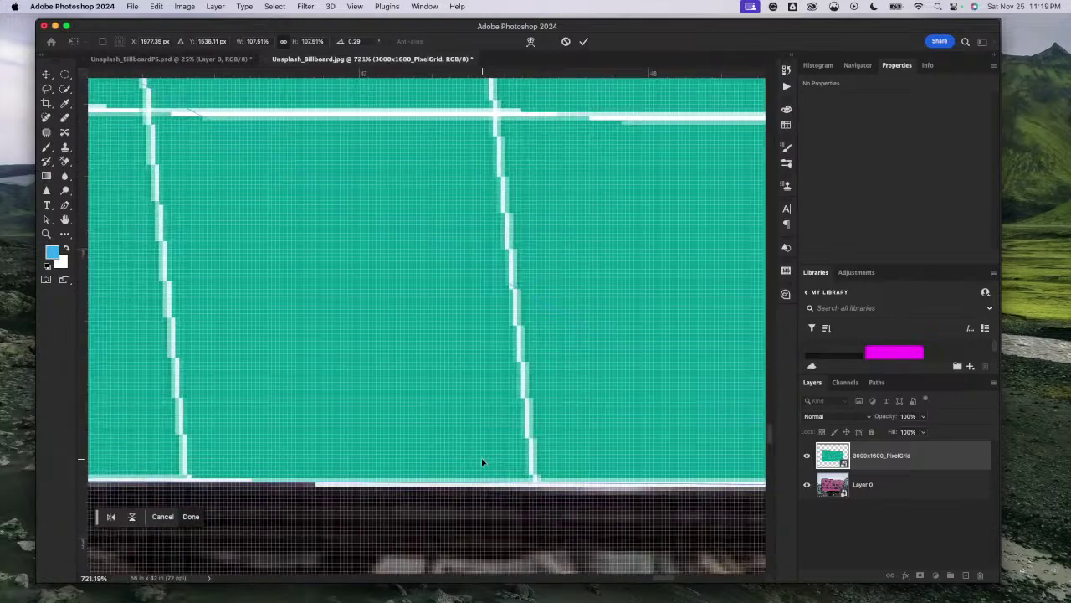
pyautogui.hscroll(3, 481, 461)
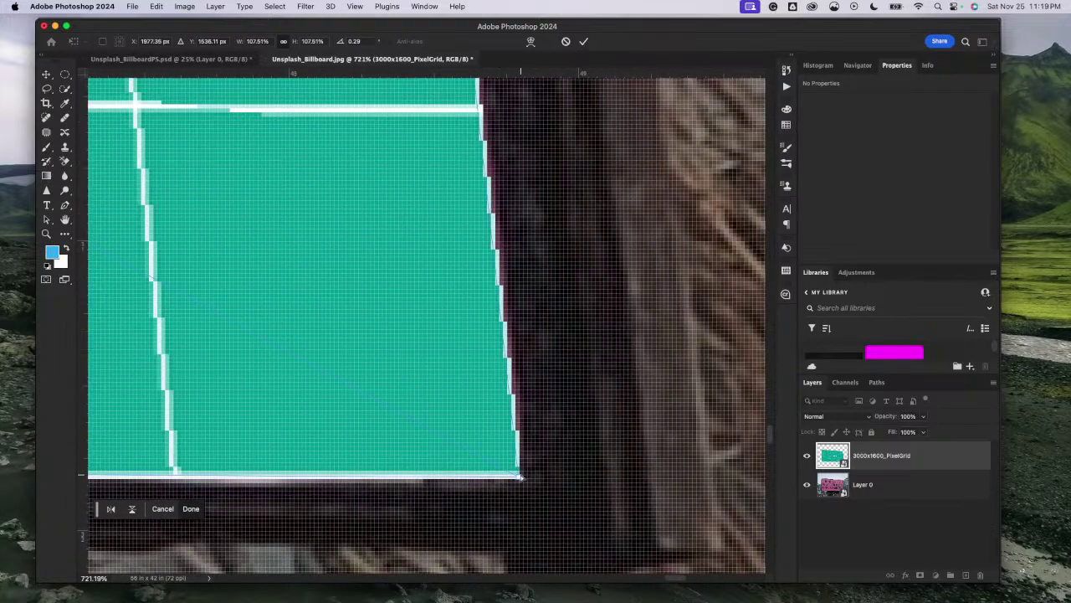
pyautogui.moveTo(522, 478); pyautogui.dragTo(529, 480)
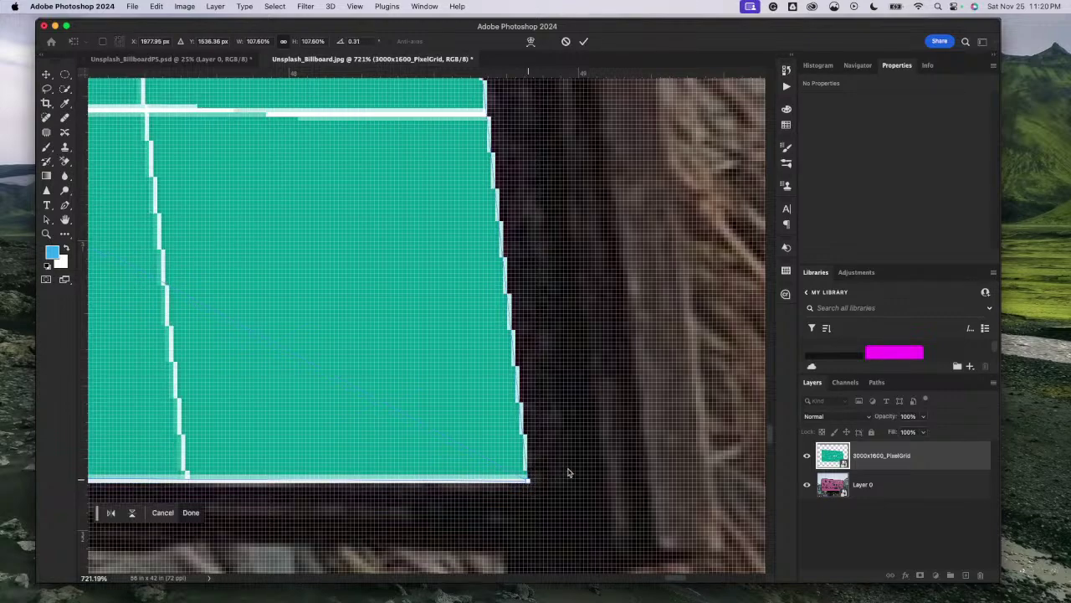
# Step: Nudge the pixel grid's lower-left corner slightly down into the inner corner of the billboard frame
pyautogui.scroll(-10, 710, 382)
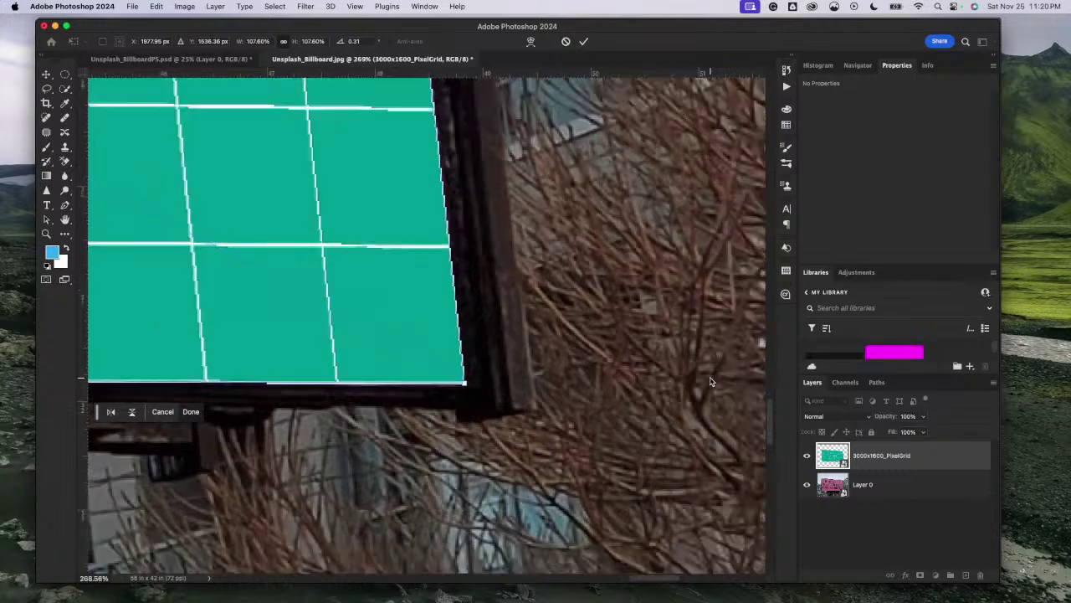
pyautogui.scroll(-5, 709, 382)
pyautogui.scroll(5, 710, 382)
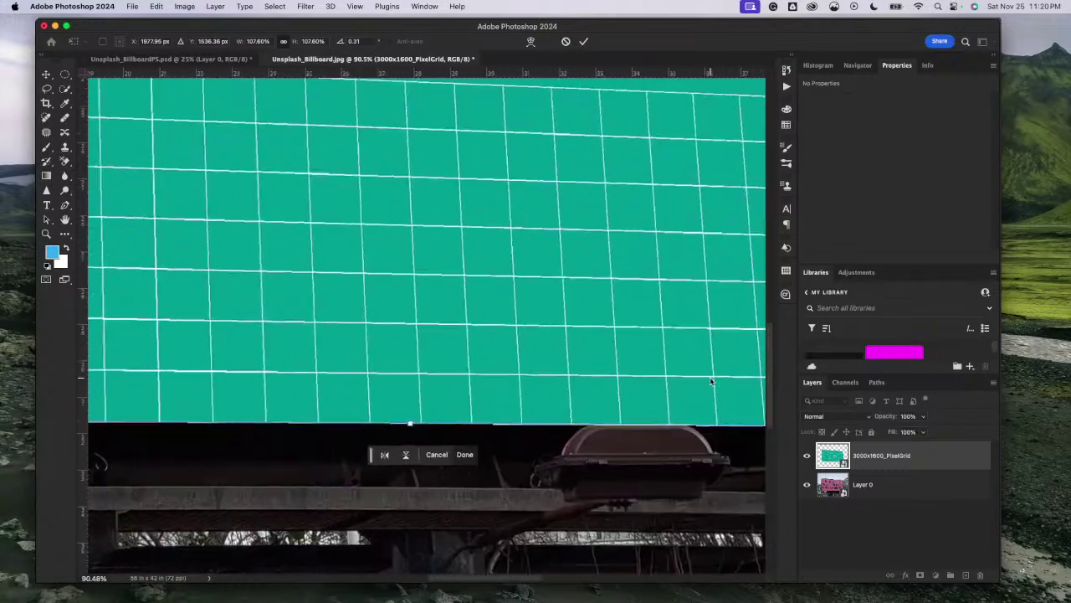
pyautogui.hscroll(-5, 710, 382)
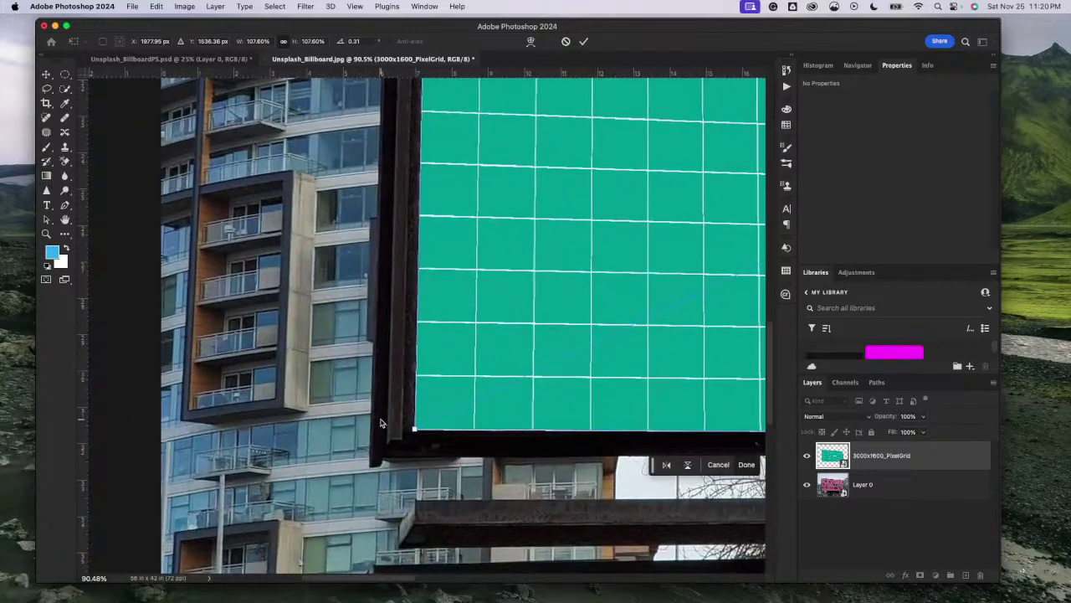
pyautogui.scroll(8, 380, 422)
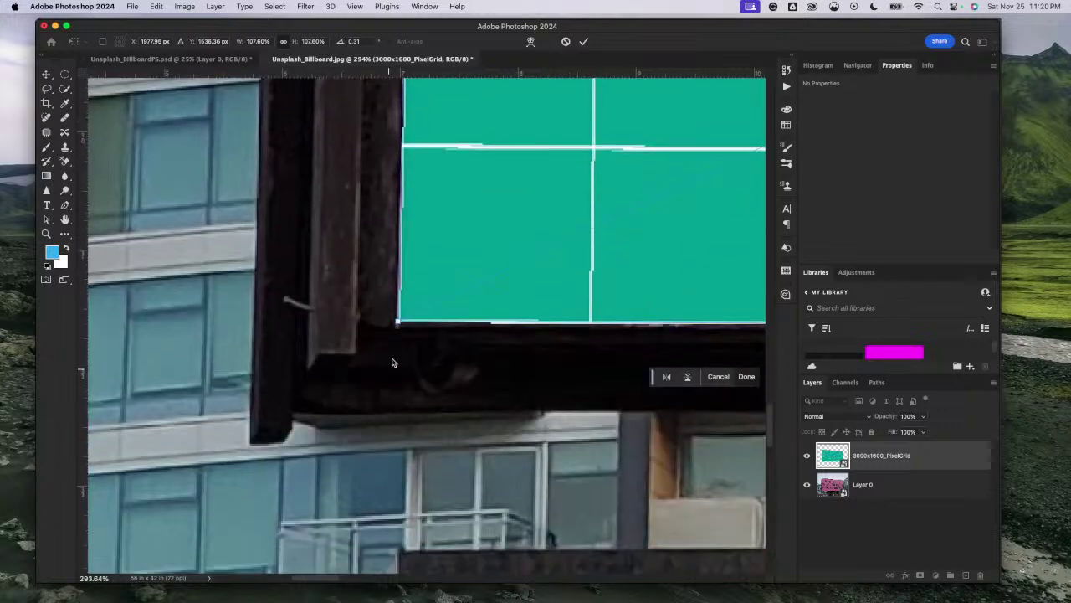
pyautogui.moveTo(398, 323); pyautogui.dragTo(397, 326)
# Step: Raise the pixel grid's upper-left corner slightly to close the gap below the frame's top edge
pyautogui.scroll(5, 373, 293)
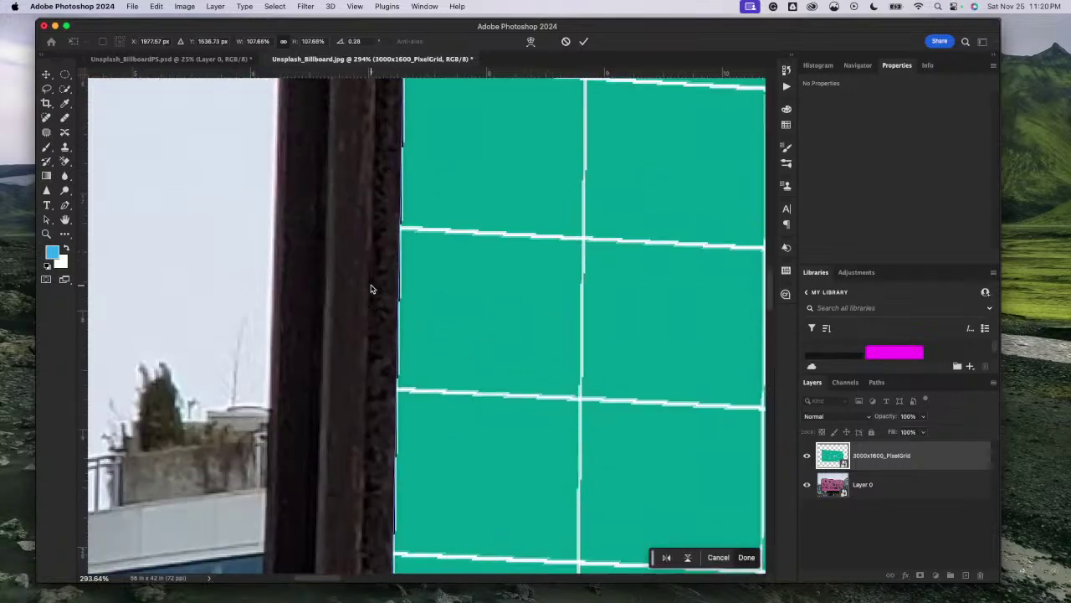
pyautogui.scroll(5, 371, 288)
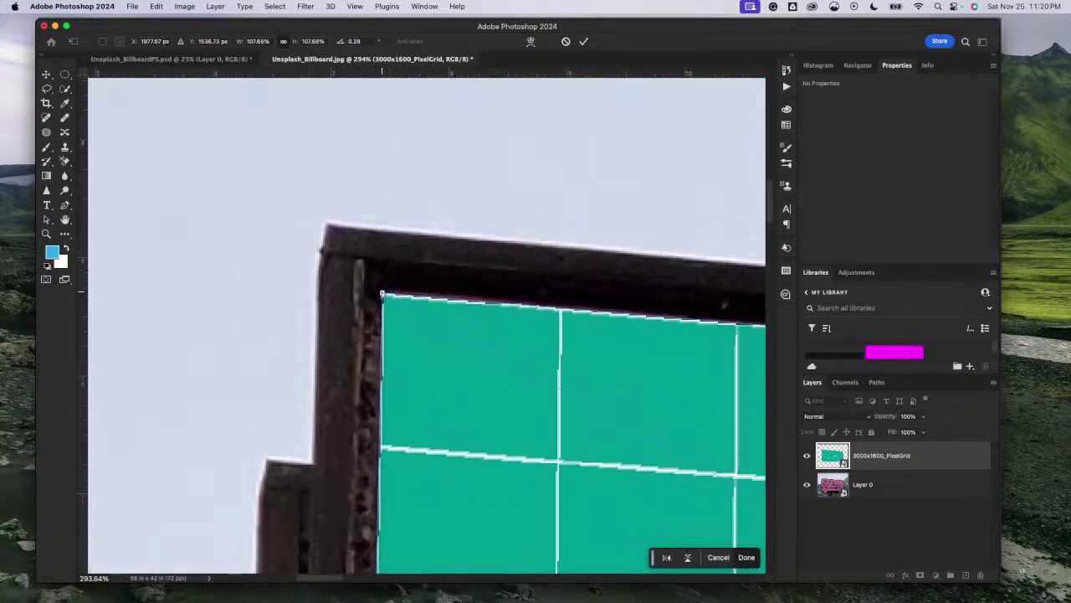
pyautogui.moveTo(382, 295); pyautogui.dragTo(381, 288)
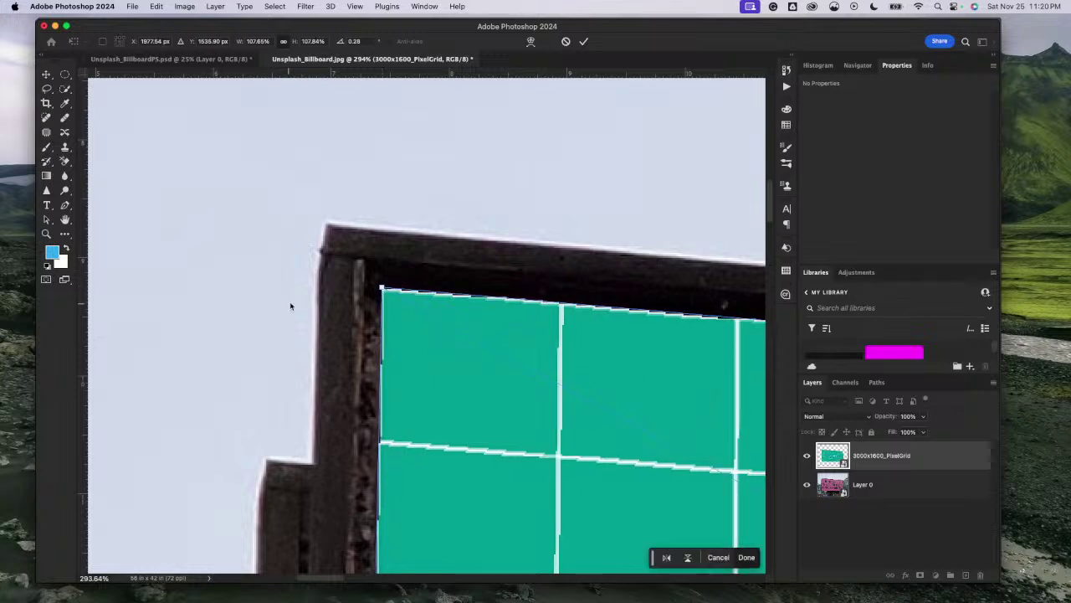
# Step: Examine the left, top and right edges of the distorted pixel grid for gaps against the billboard frame
pyautogui.scroll(-10, 290, 301)
pyautogui.scroll(-10, 290, 305)
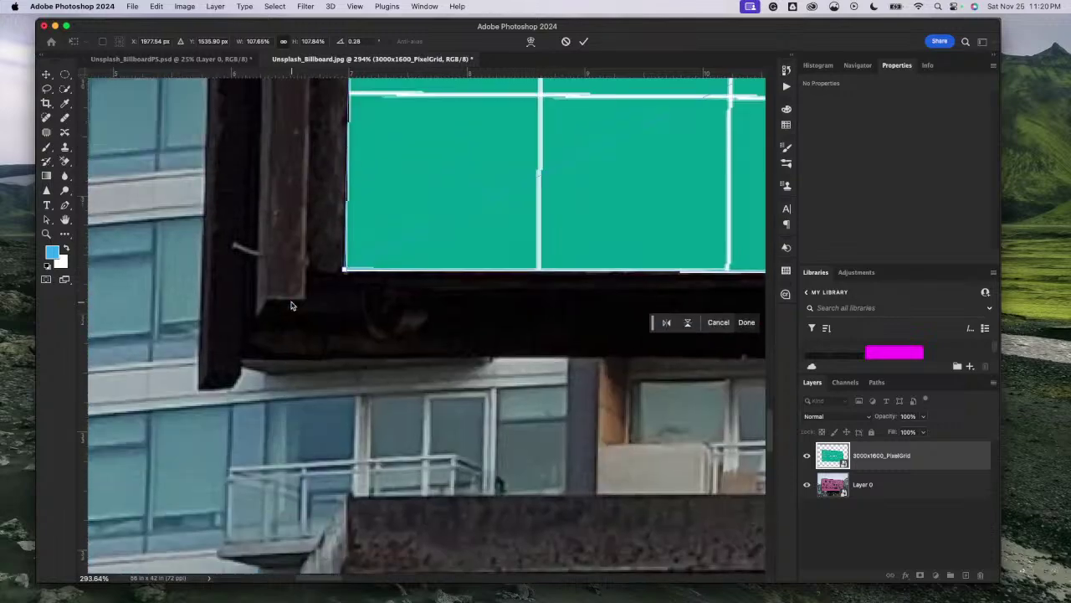
pyautogui.scroll(10, 291, 305)
pyautogui.hscroll(15, 291, 305)
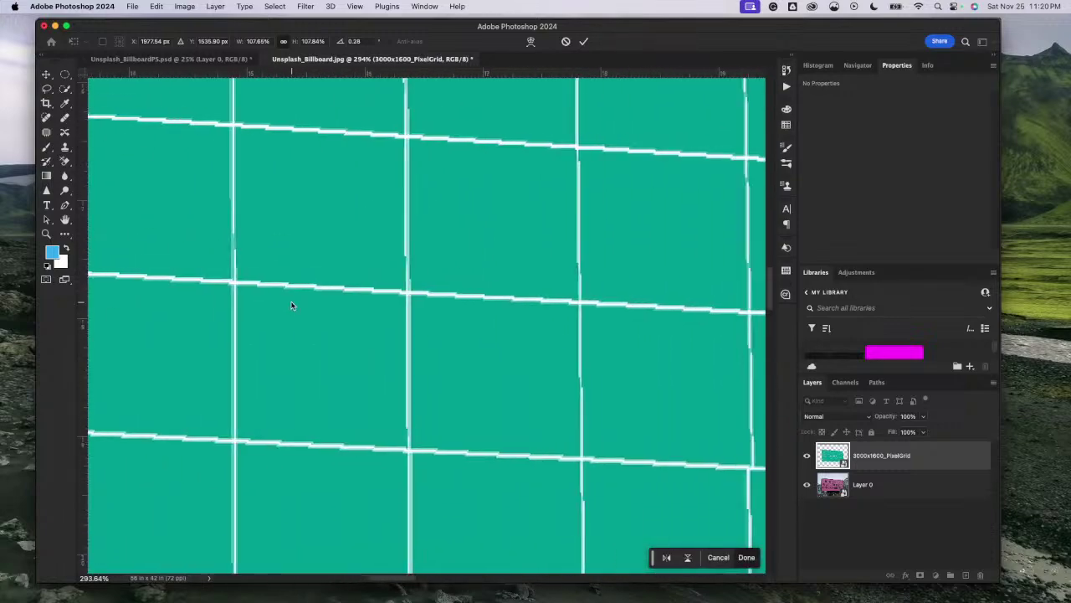
pyautogui.scroll(10, 292, 306)
pyautogui.hscroll(15, 291, 306)
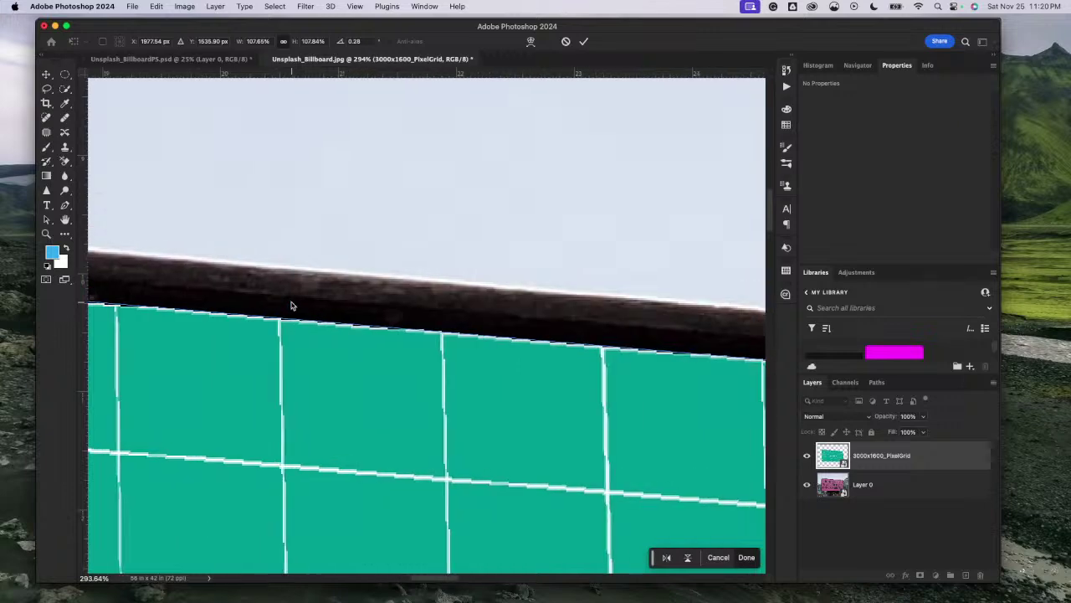
pyautogui.hscroll(15, 291, 305)
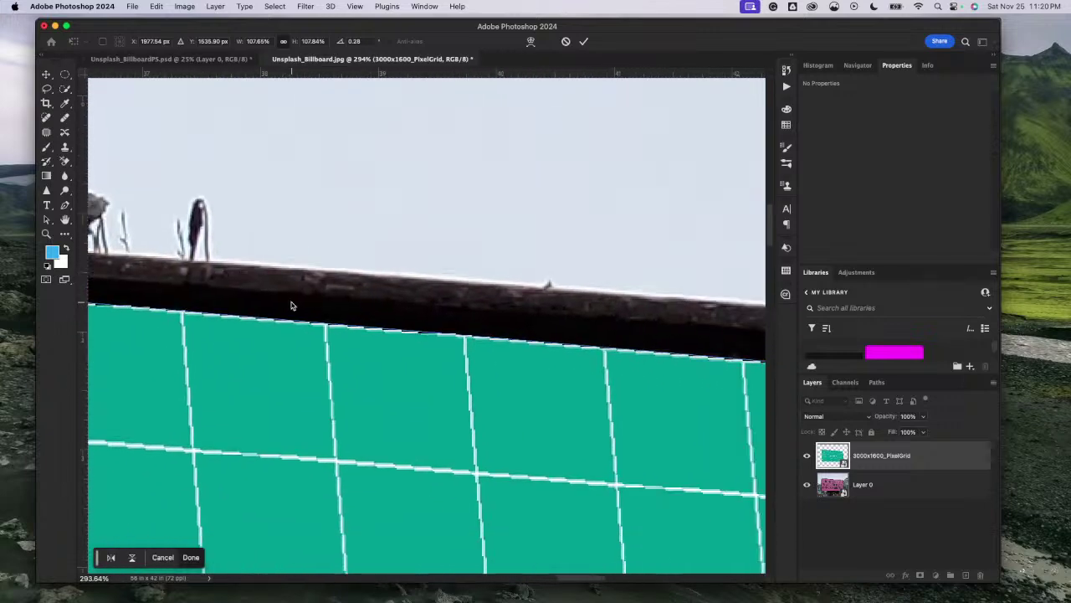
pyautogui.scroll(-8, 291, 306)
pyautogui.hscroll(10, 291, 305)
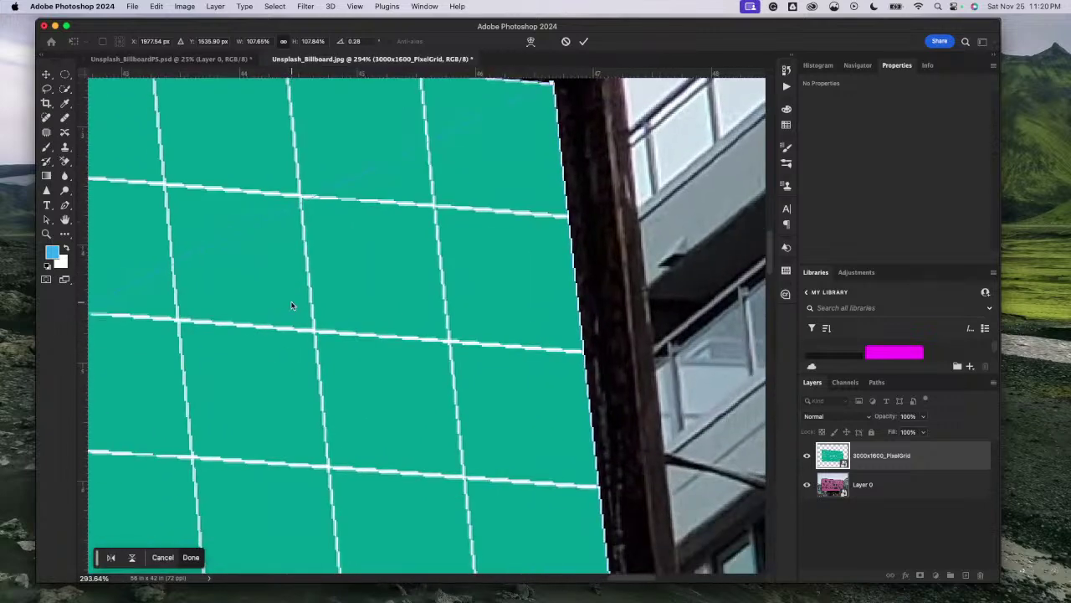
pyautogui.scroll(-10, 292, 305)
pyautogui.scroll(5, 291, 305)
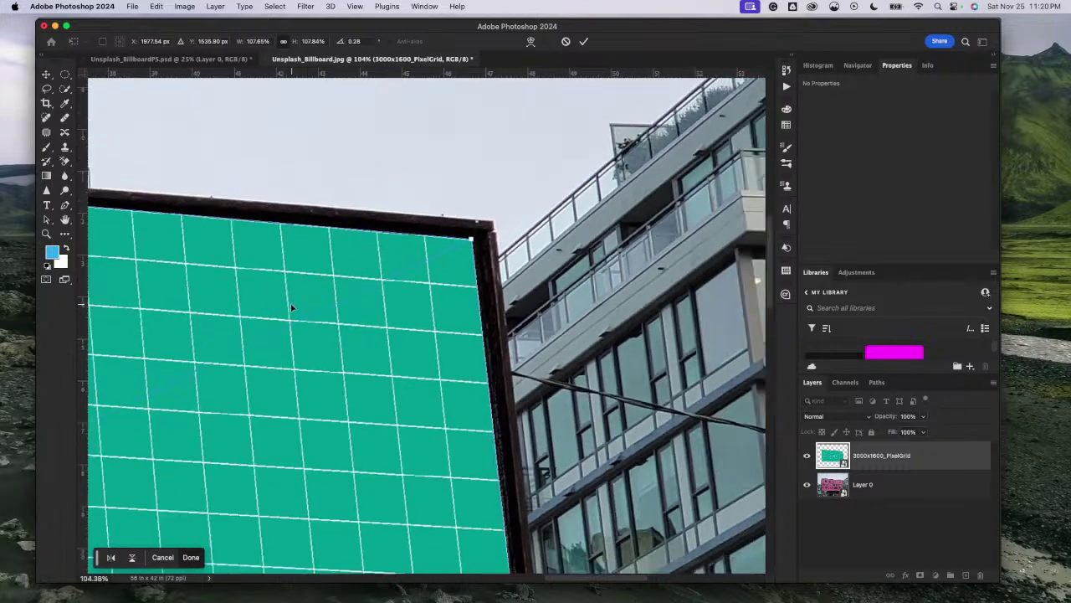
# Step: Switch the transform to Perspective and slightly adjust the pixel grid's lower-right and upper-right corners
pyautogui.scroll(-10, 292, 308)
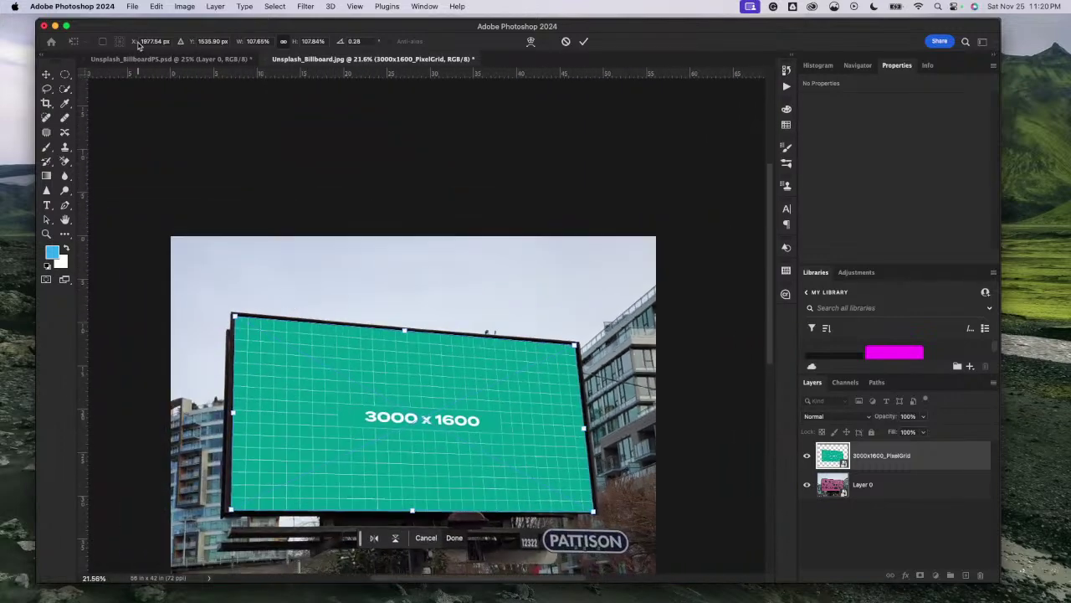
pyautogui.click(155, 6)
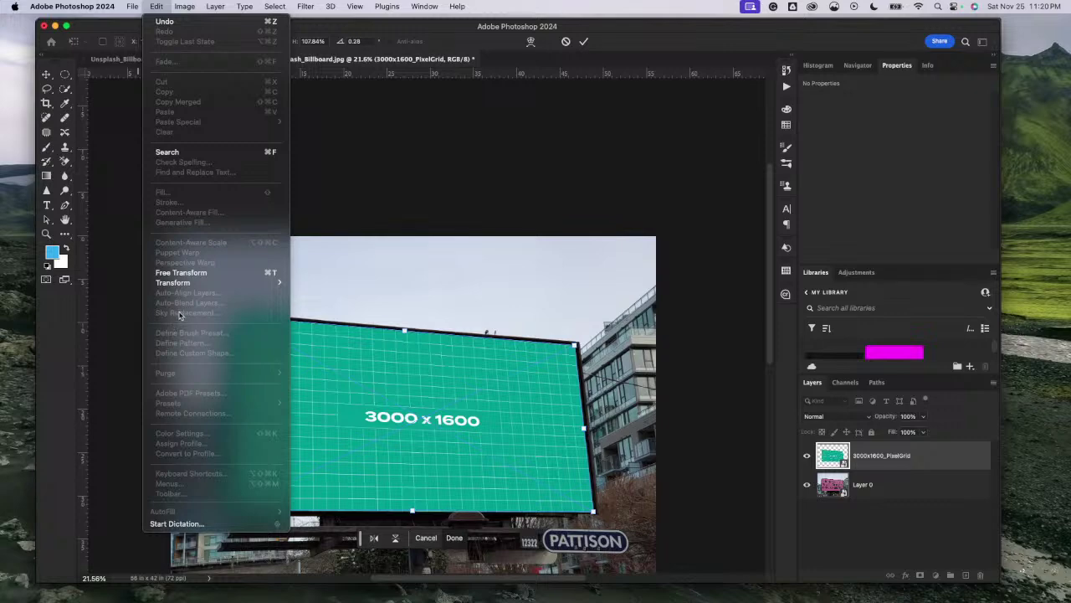
pyautogui.moveTo(184, 283)
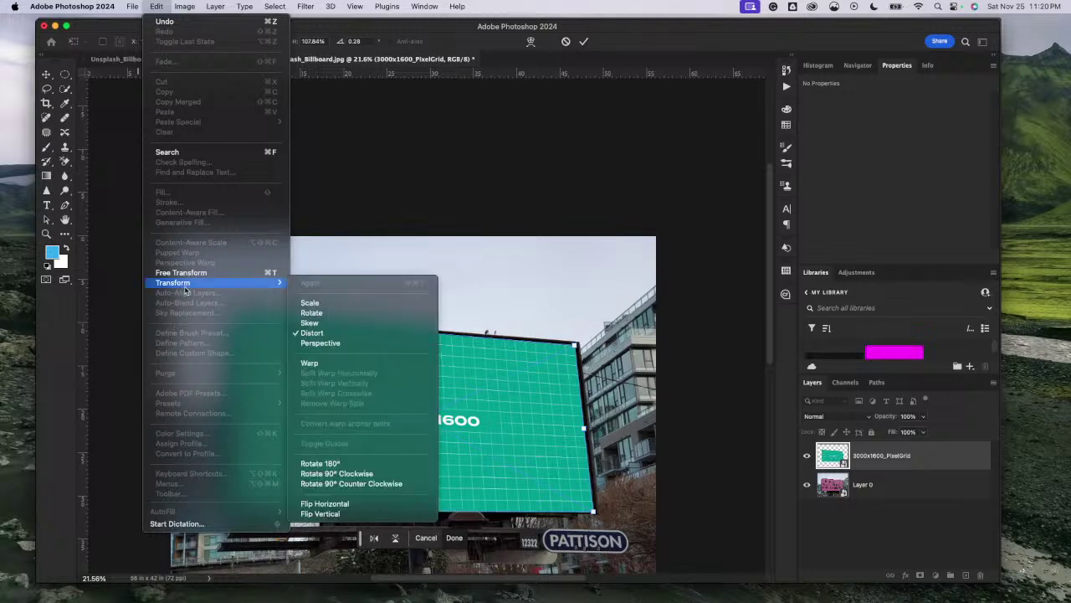
pyautogui.click(341, 343)
pyautogui.scroll(2, 613, 364)
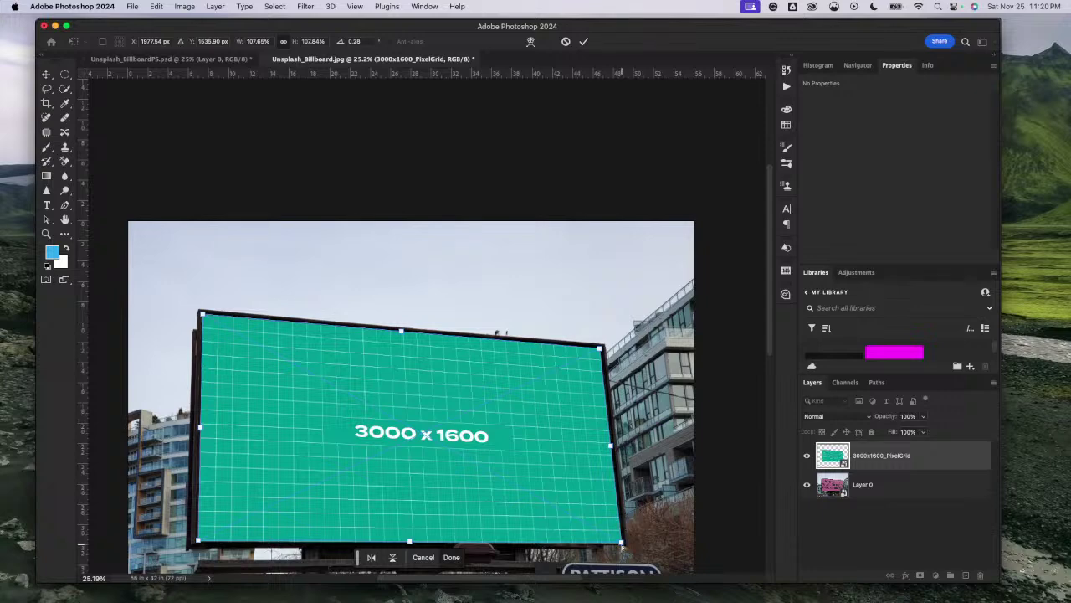
pyautogui.moveTo(621, 543); pyautogui.dragTo(621, 548)
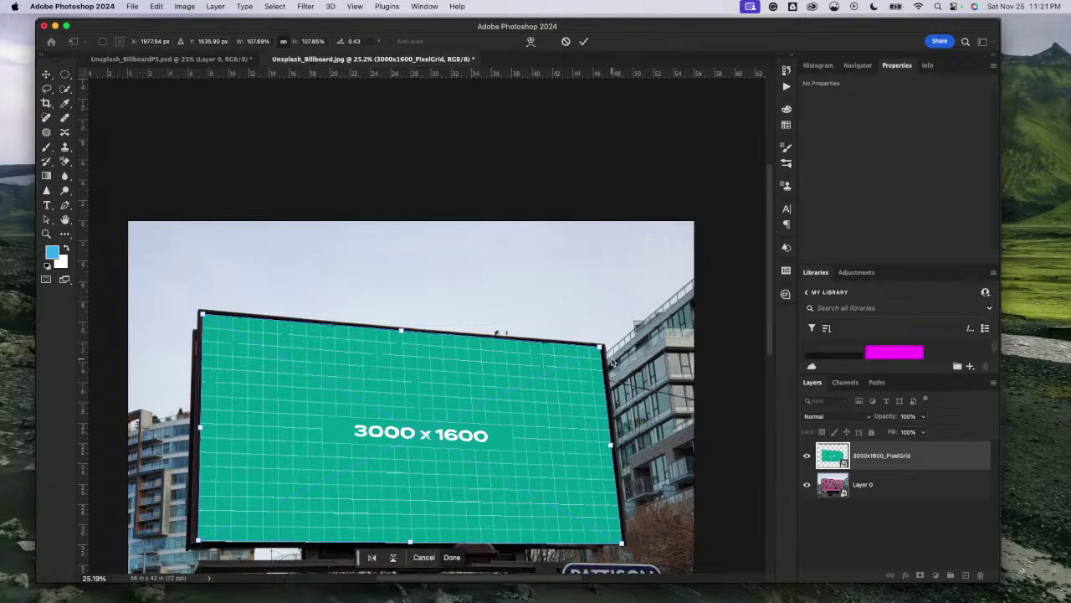
pyautogui.moveTo(599, 347); pyautogui.dragTo(601, 352)
# Step: Switch the transform to Warp and nudge the pixel grid's lower-right corner slightly down into the billboard frame's inner corner
pyautogui.scroll(-5, 643, 431)
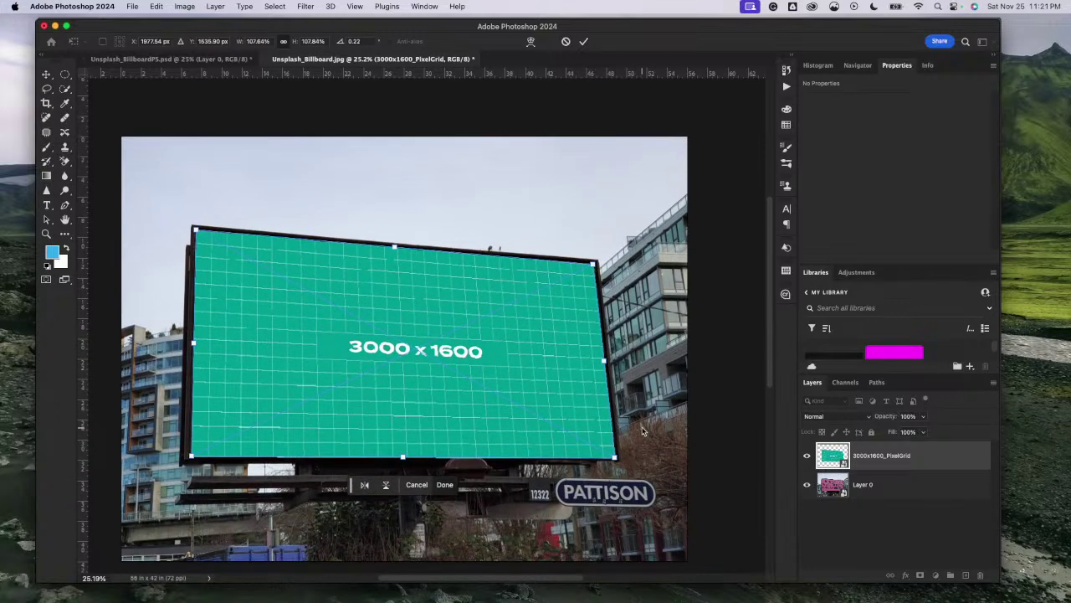
pyautogui.scroll(5, 643, 431)
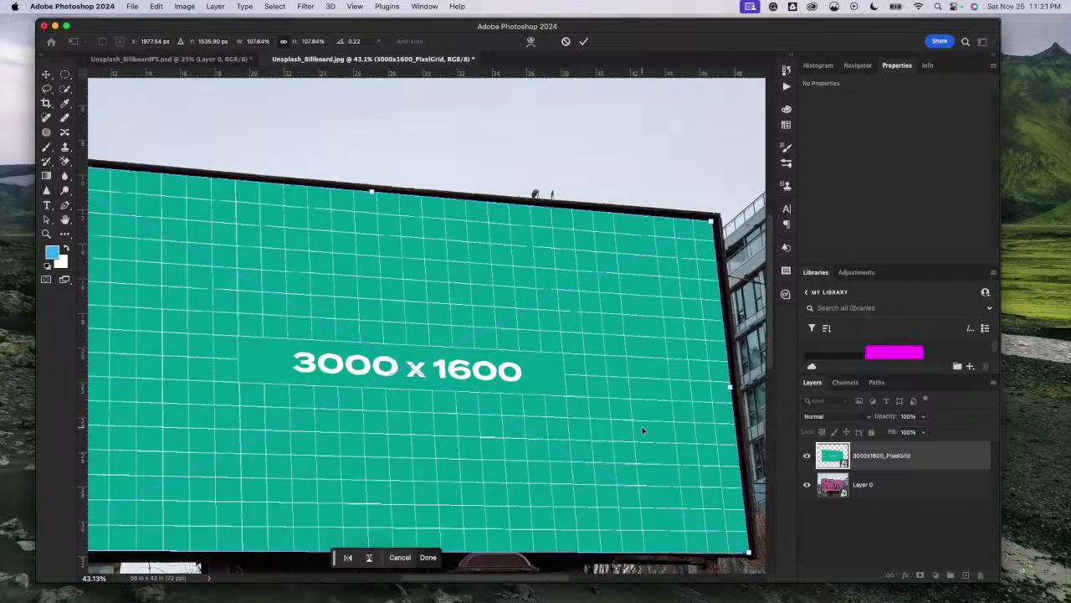
pyautogui.click(132, 6)
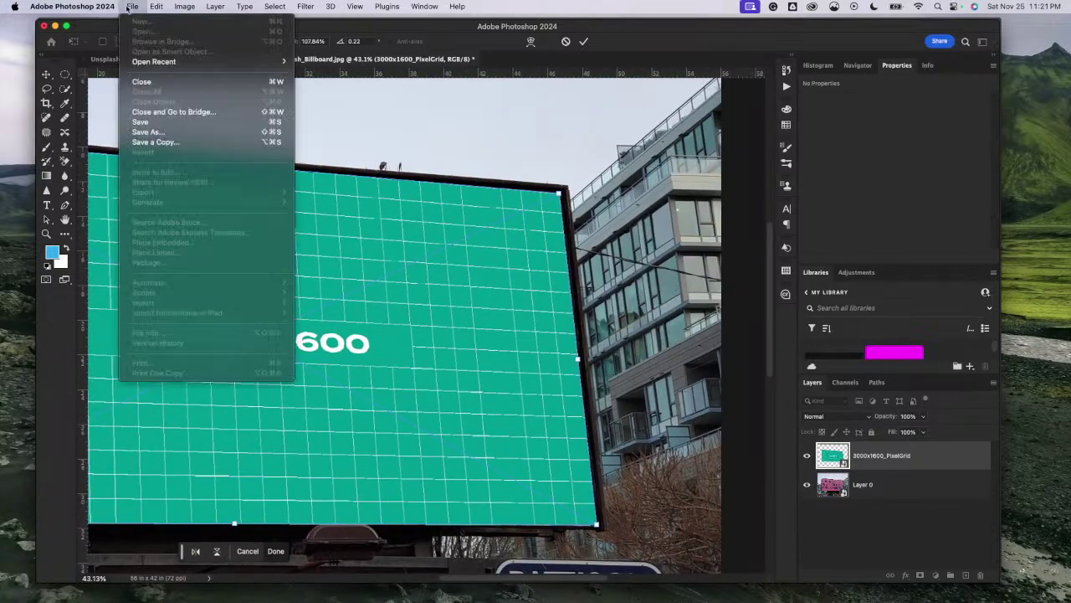
pyautogui.moveTo(156, 5)
pyautogui.moveTo(182, 287)
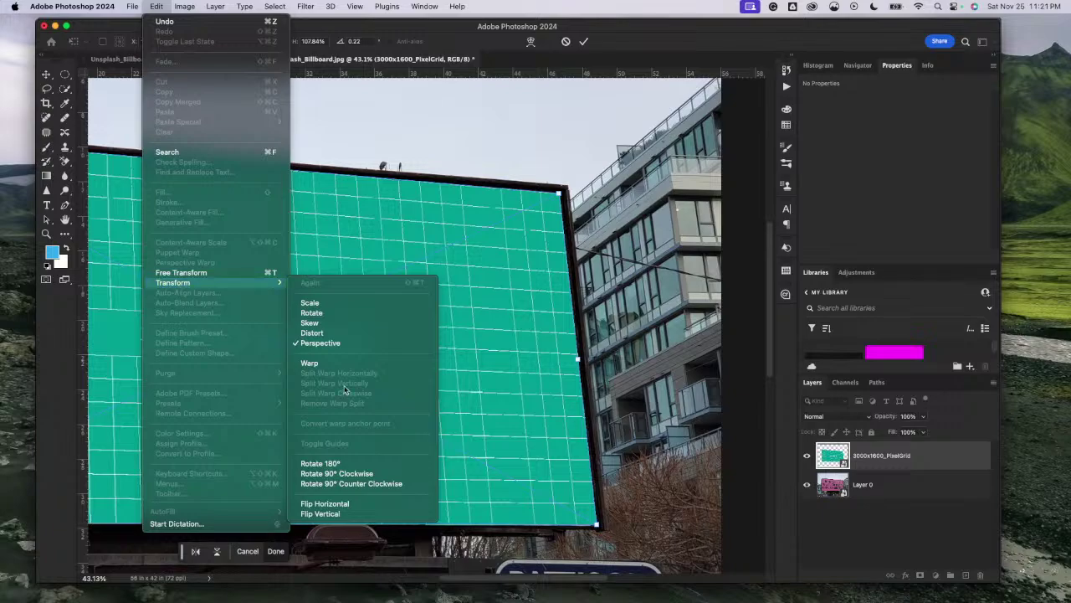
pyautogui.click(327, 368)
pyautogui.scroll(5, 603, 449)
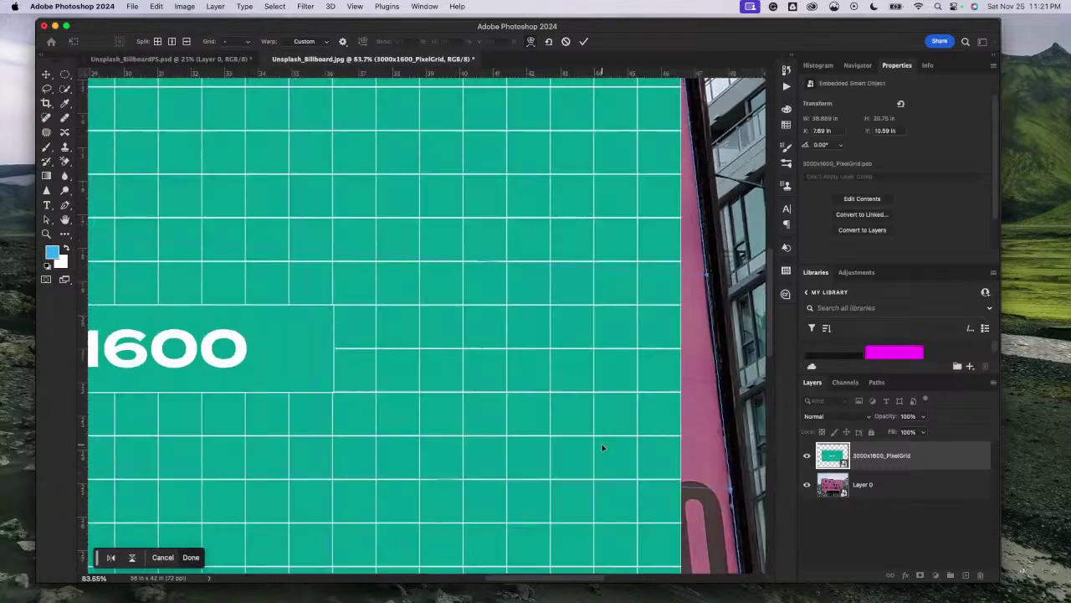
pyautogui.scroll(-4, 601, 419)
pyautogui.scroll(6, 598, 416)
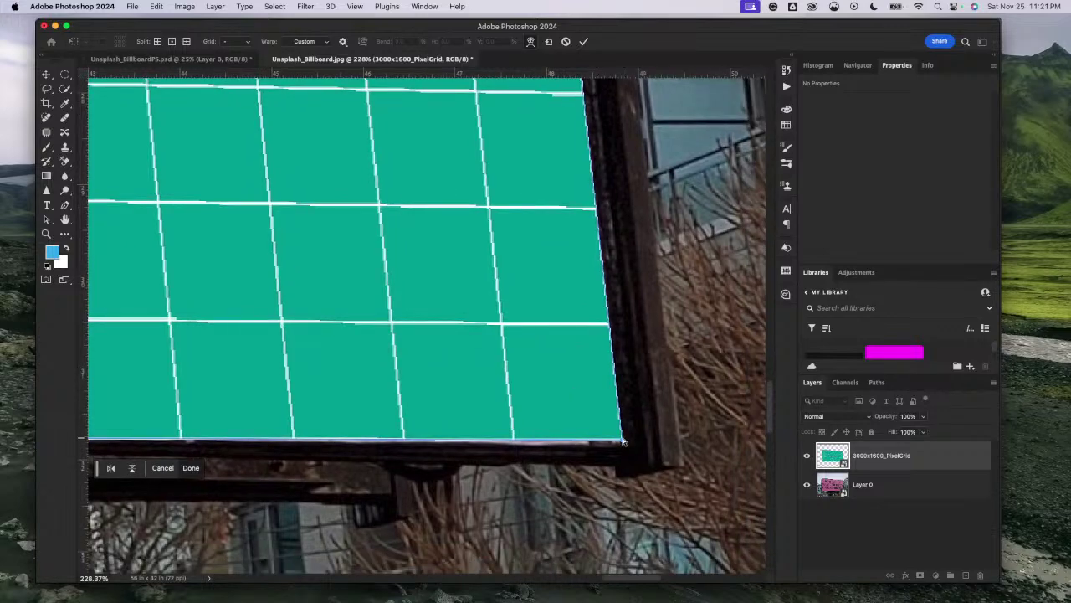
pyautogui.moveTo(622, 442); pyautogui.dragTo(623, 448)
# Step: Examine the bottom edge of the warped pixel grid for gaps against the billboard frame
pyautogui.hscroll(-10, 366, 467)
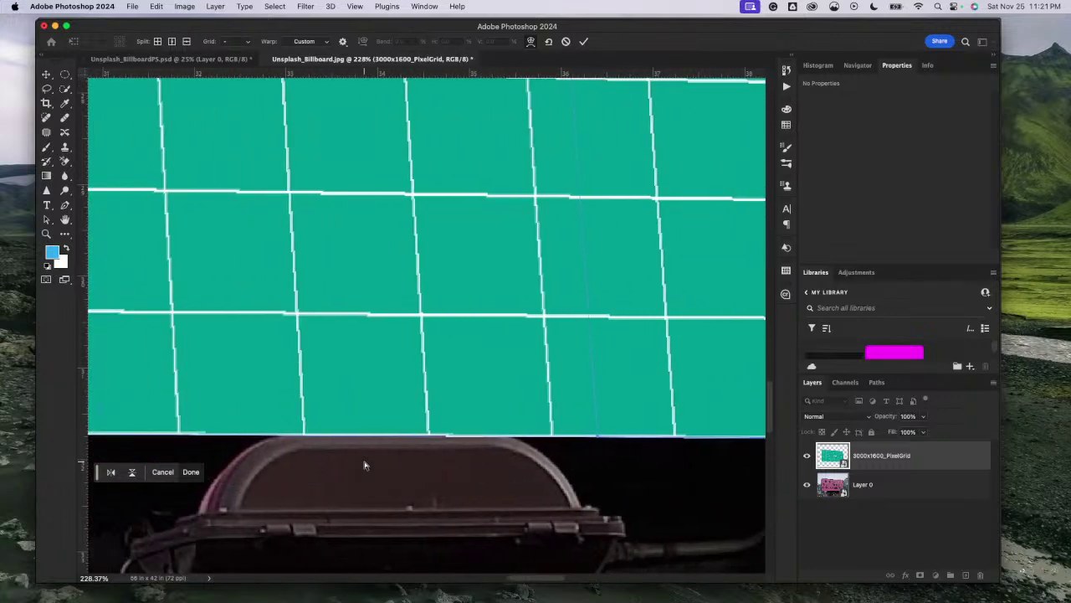
pyautogui.hscroll(1, 366, 466)
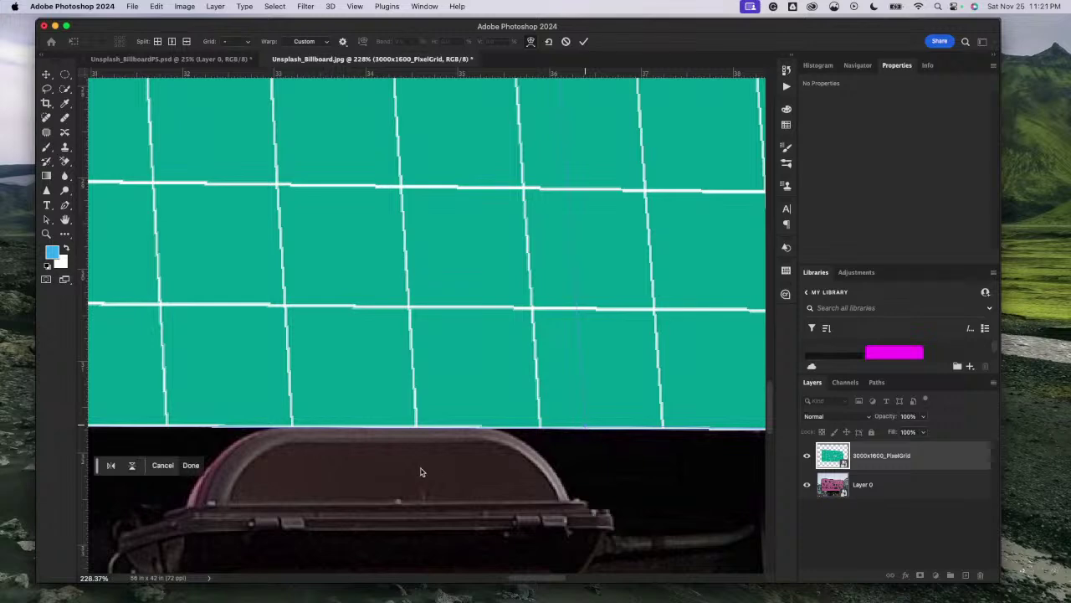
pyautogui.hscroll(-5, 421, 472)
pyautogui.hscroll(5, 421, 472)
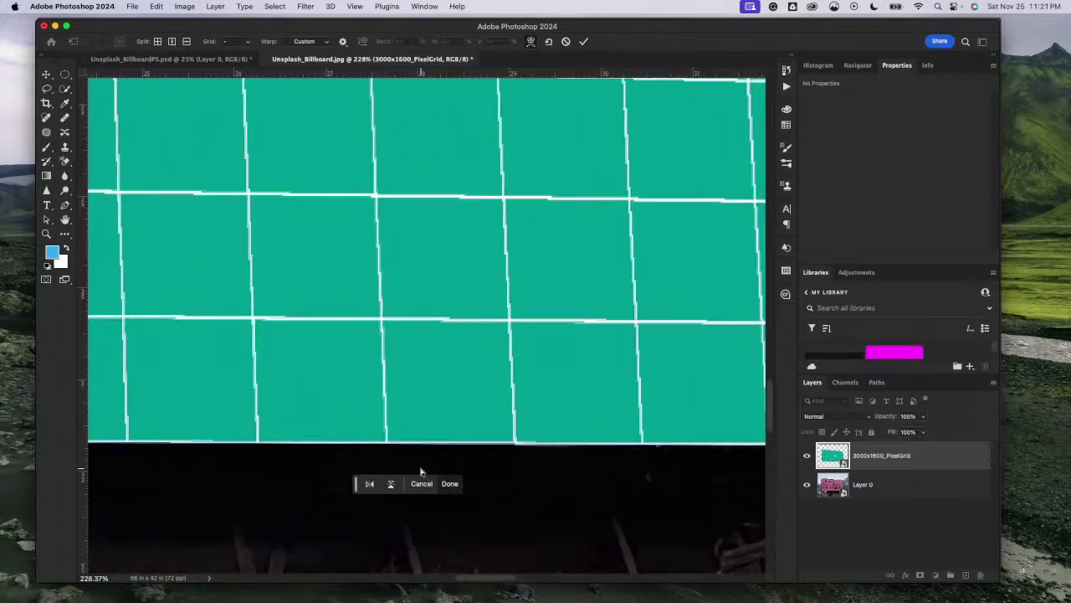
pyautogui.hscroll(3, 421, 472)
pyautogui.scroll(5, 421, 472)
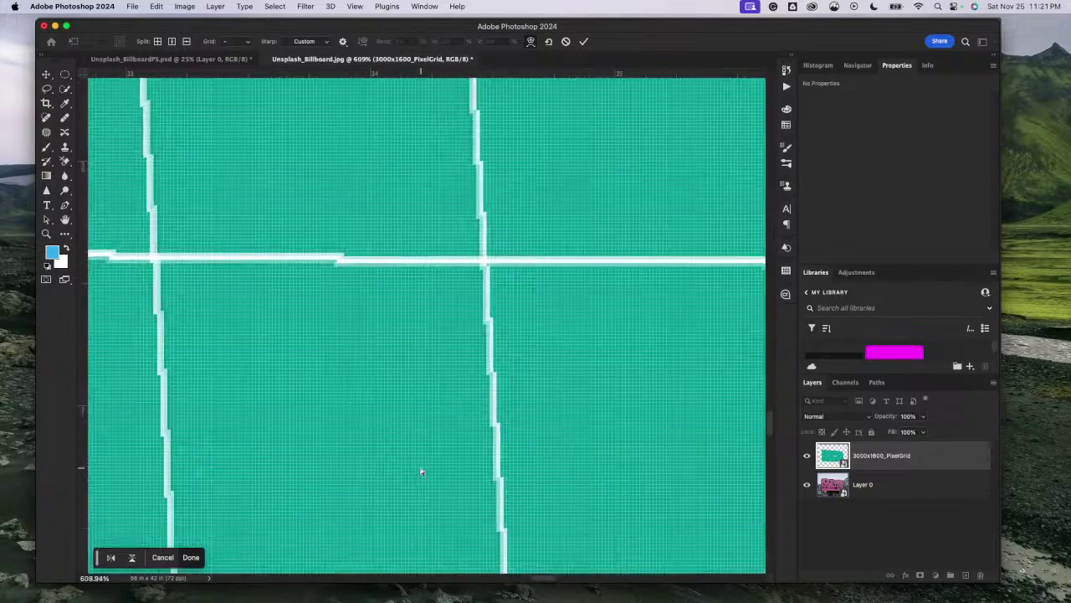
pyautogui.hscroll(10, 421, 472)
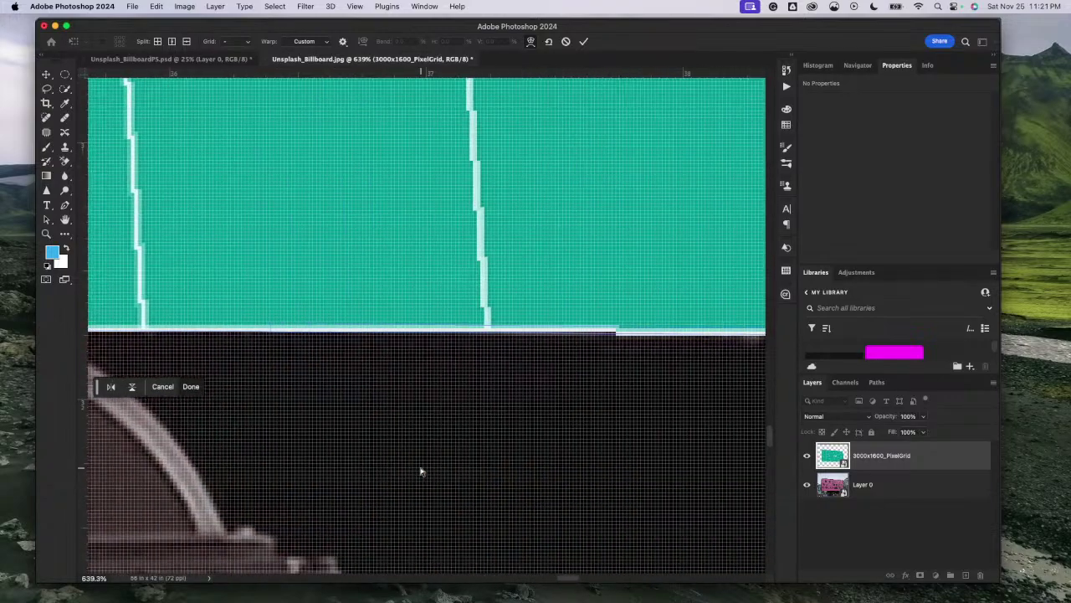
pyautogui.scroll(-4, 421, 472)
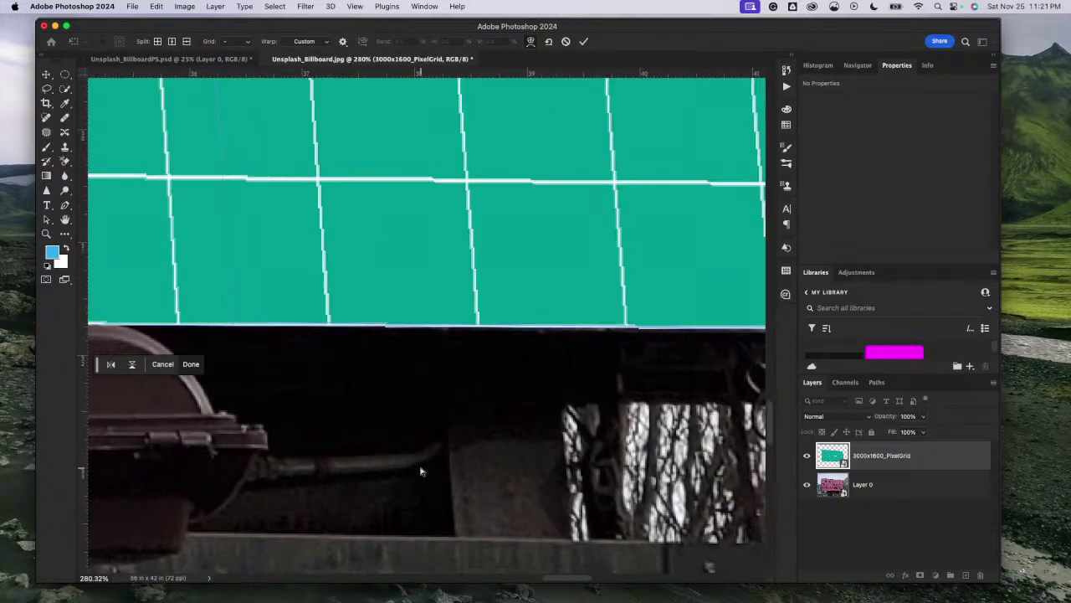
# Step: Nudge the pixel grid's bottom edge slightly upward above the lamp housing under the billboard
pyautogui.scroll(-1, 421, 472)
pyautogui.hscroll(-5, 368, 442)
pyautogui.scroll(1, 368, 441)
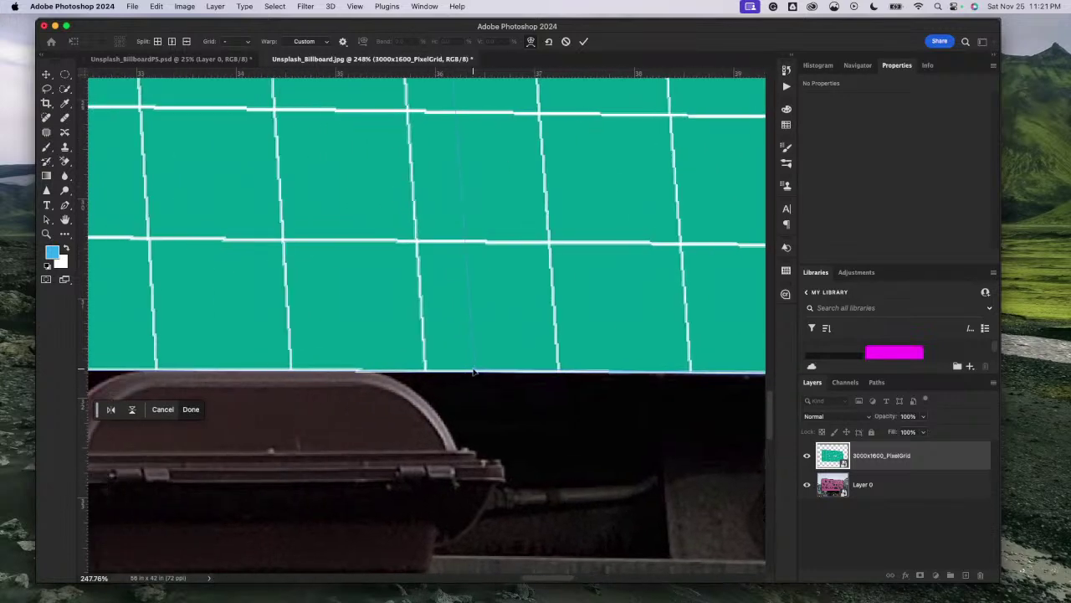
pyautogui.moveTo(474, 371); pyautogui.dragTo(474, 371)
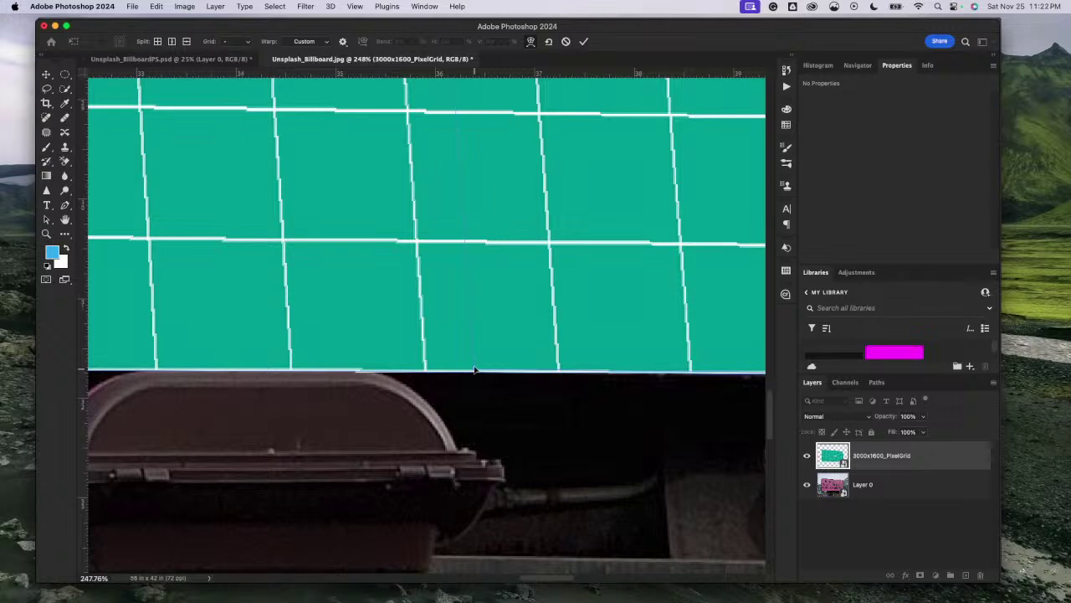
pyautogui.moveTo(474, 371); pyautogui.dragTo(474, 367)
# Step: Nudge the pixel grid's lower-left corner slightly up and outward against the inner corner of the billboard frame
pyautogui.hscroll(-5, 376, 407)
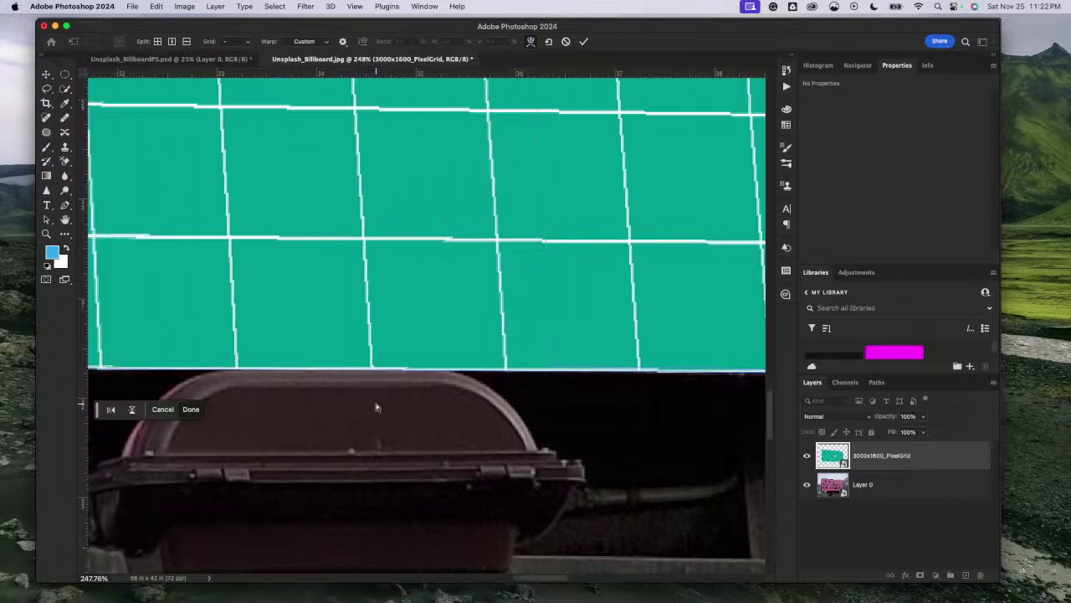
pyautogui.scroll(5, 376, 408)
pyautogui.hscroll(-10, 376, 407)
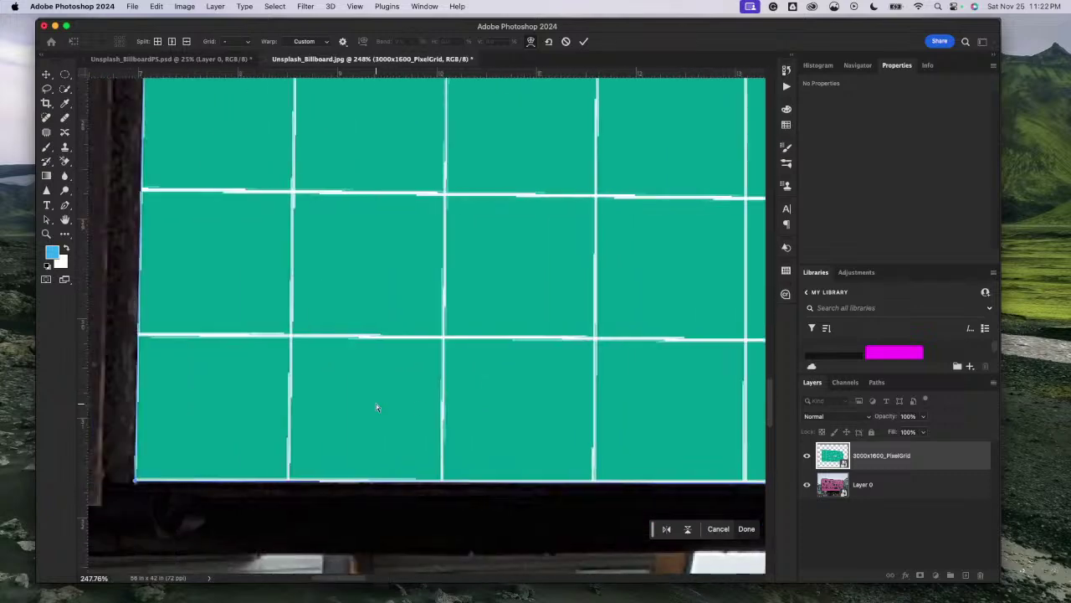
pyautogui.hscroll(5, 375, 403)
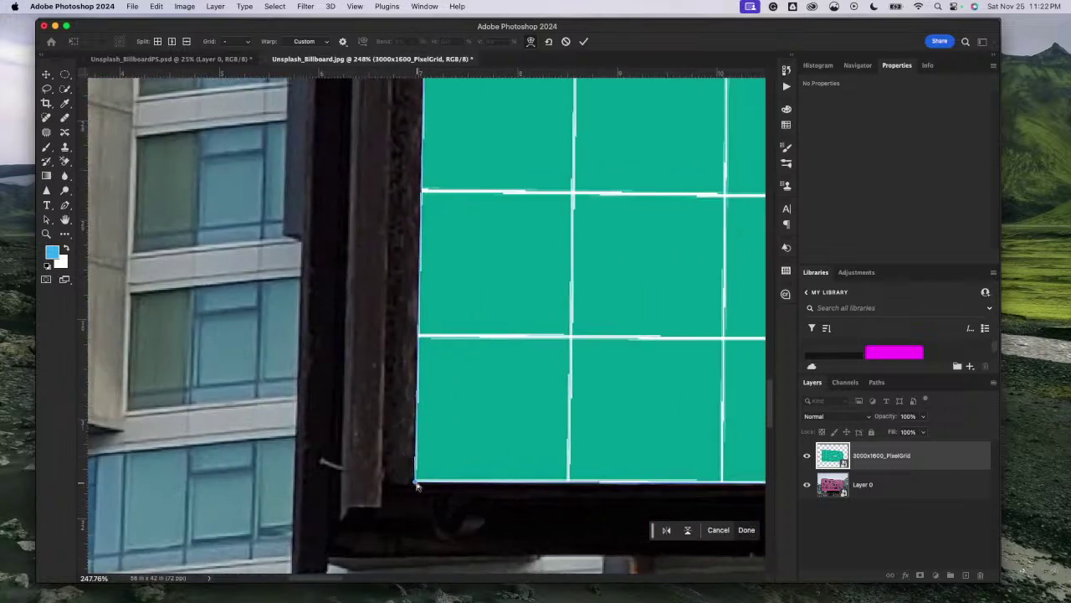
pyautogui.moveTo(417, 483); pyautogui.dragTo(413, 480)
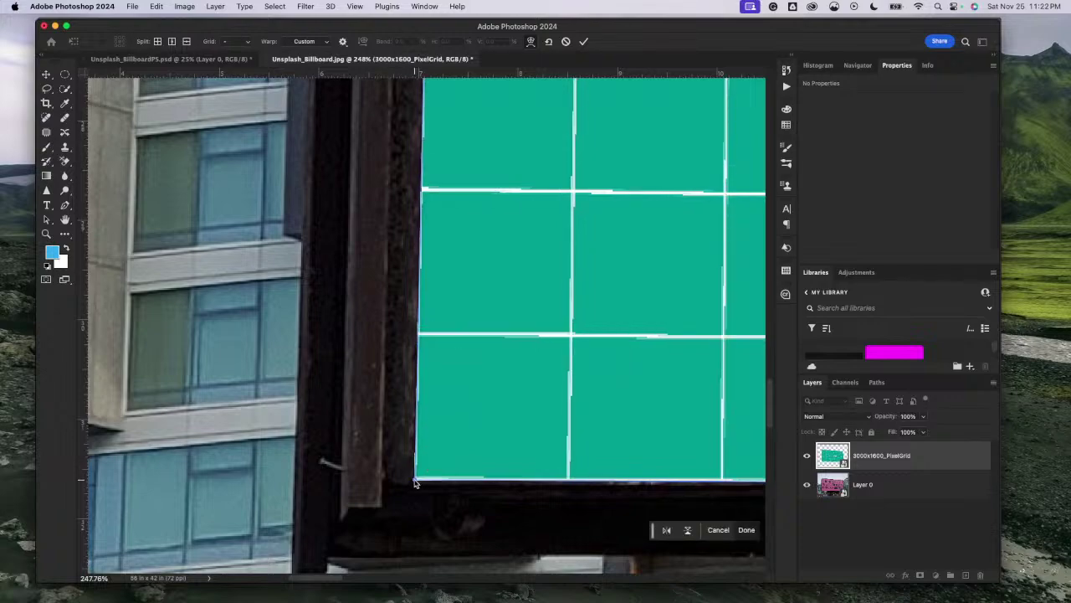
# Step: Examine the upper-left corner and top edge of the warped pixel grid for gaps against the billboard frame
pyautogui.scroll(-3, 461, 329)
pyautogui.scroll(10, 461, 328)
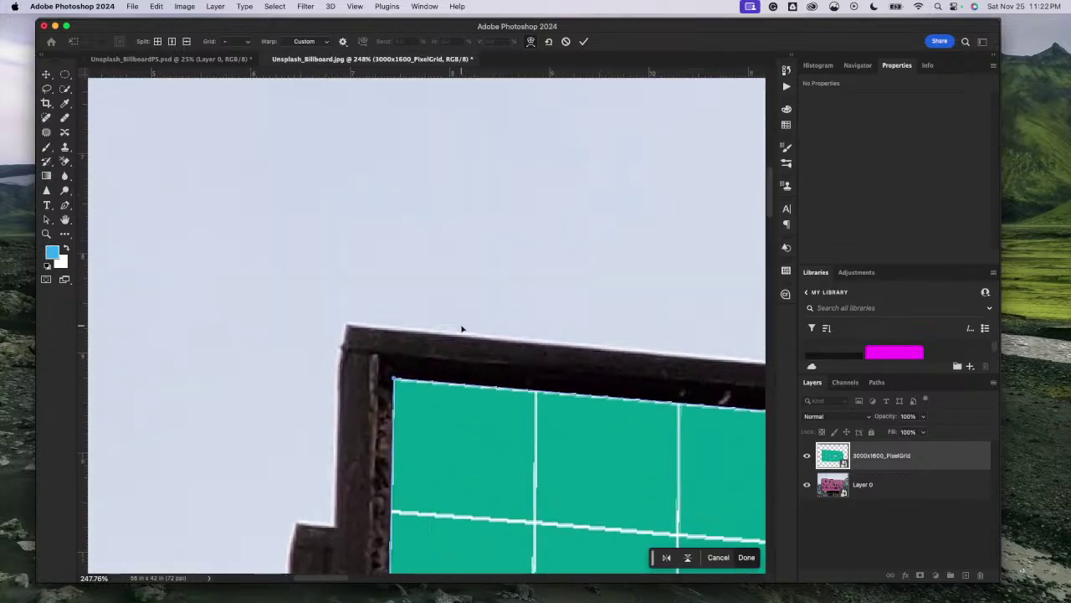
pyautogui.scroll(3, 461, 328)
pyautogui.scroll(-3, 407, 456)
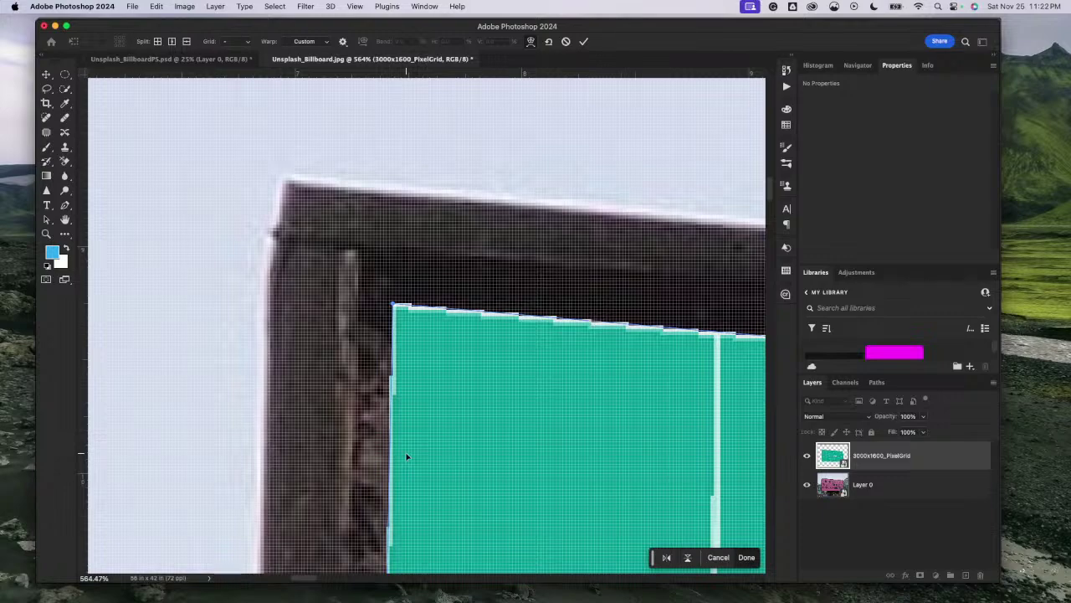
pyautogui.scroll(-5, 407, 456)
pyautogui.hscroll(20, 407, 456)
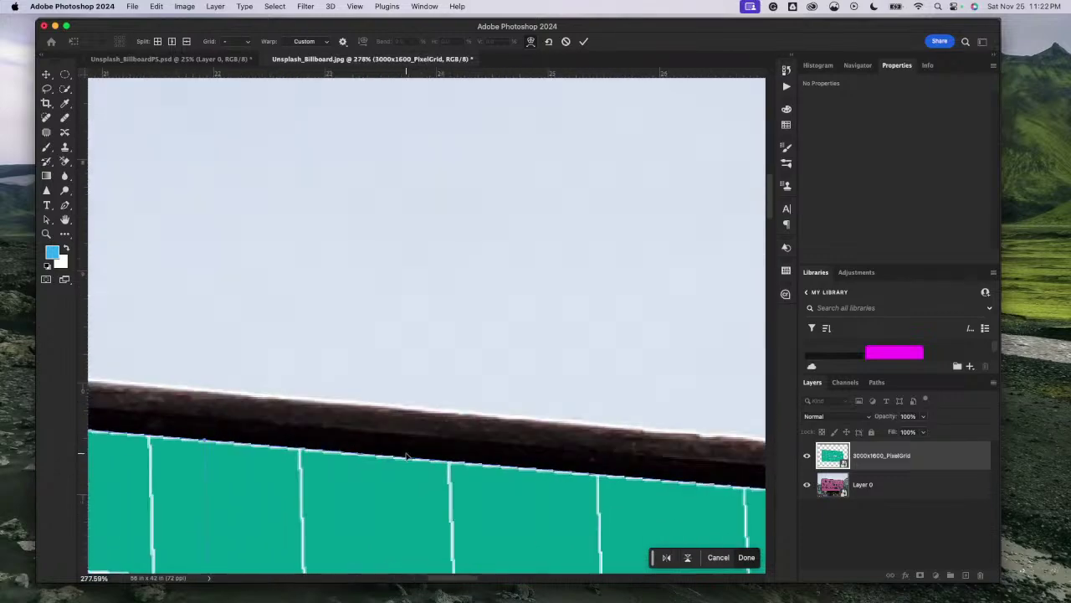
pyautogui.scroll(-5, 407, 457)
pyautogui.hscroll(20, 407, 456)
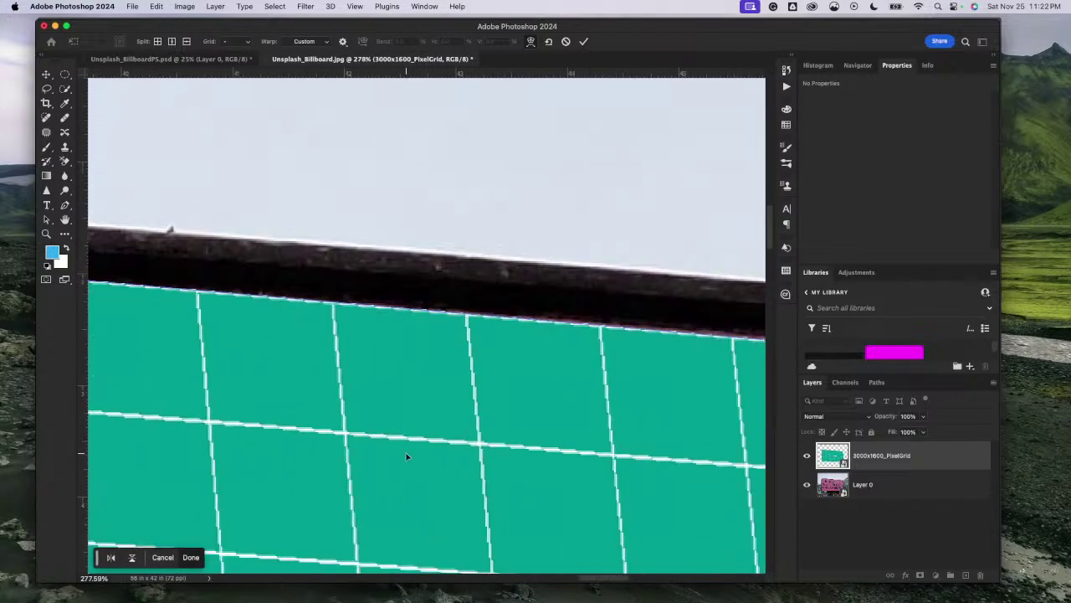
# Step: Nudge the pixel grid's upper-right corner slightly up and outward into the frame's inner corner
pyautogui.hscroll(10, 407, 456)
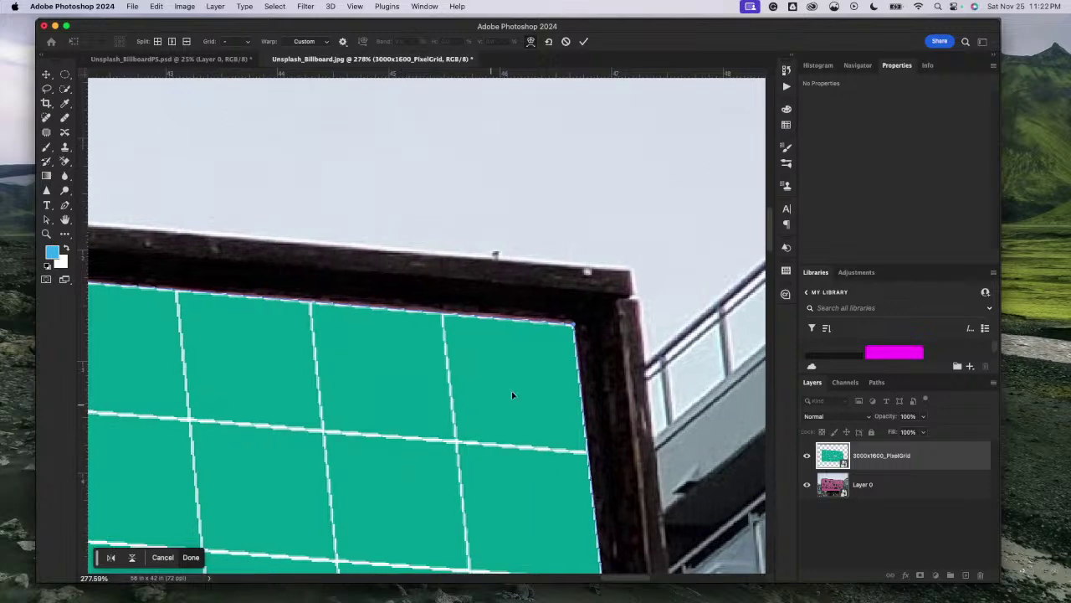
pyautogui.scroll(4, 569, 350)
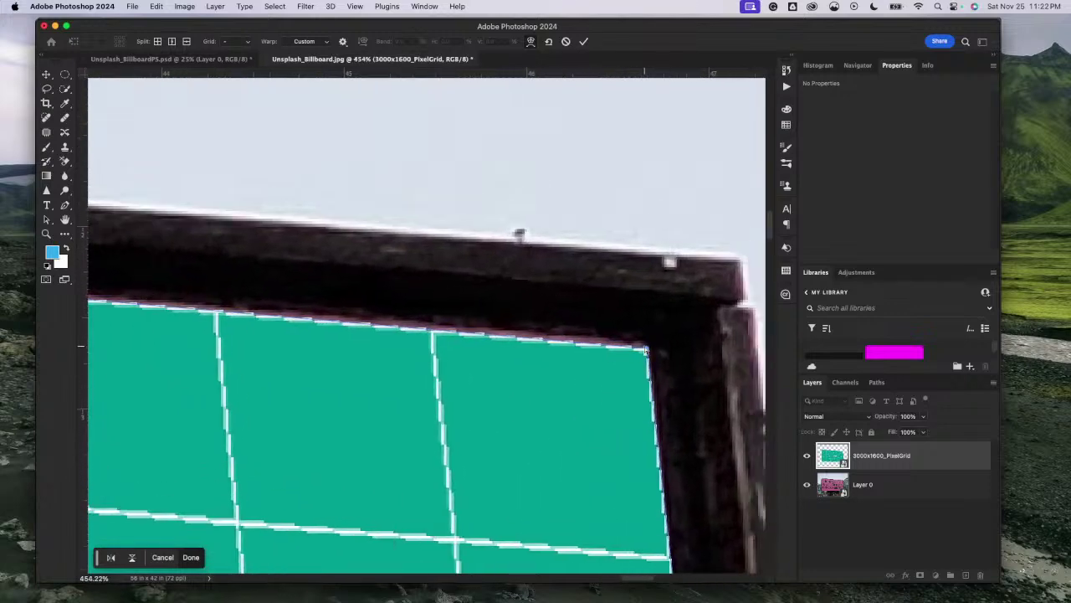
pyautogui.moveTo(646, 348); pyautogui.dragTo(650, 344)
# Step: Check the pixel grid's right edge along the frame and nudge its lower-right corner slightly upward
pyautogui.scroll(-5, 715, 429)
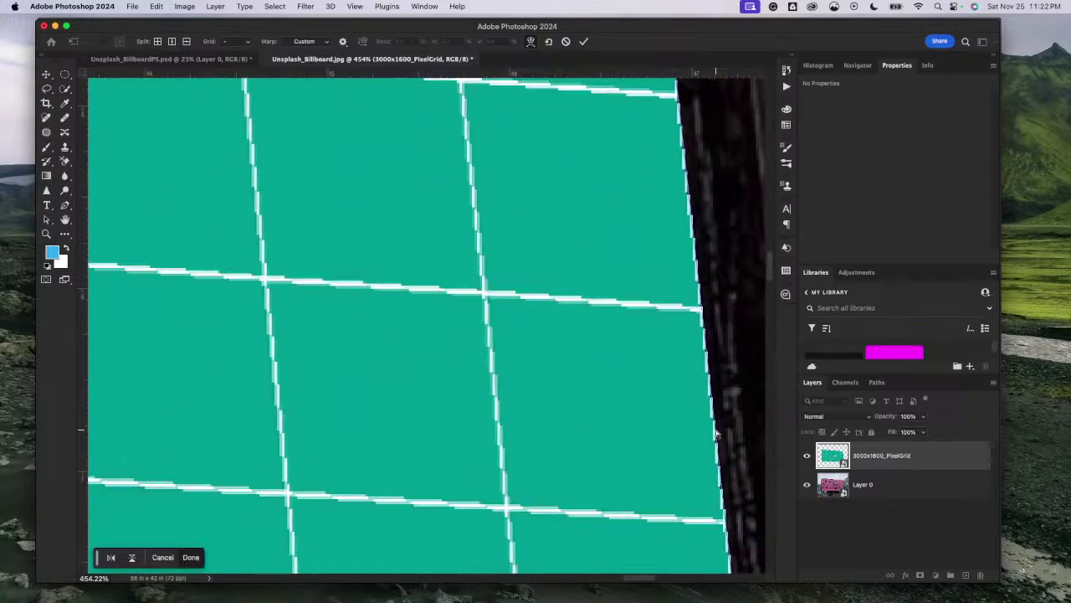
pyautogui.hscroll(3, 716, 429)
pyautogui.scroll(-10, 716, 434)
pyautogui.hscroll(2, 716, 434)
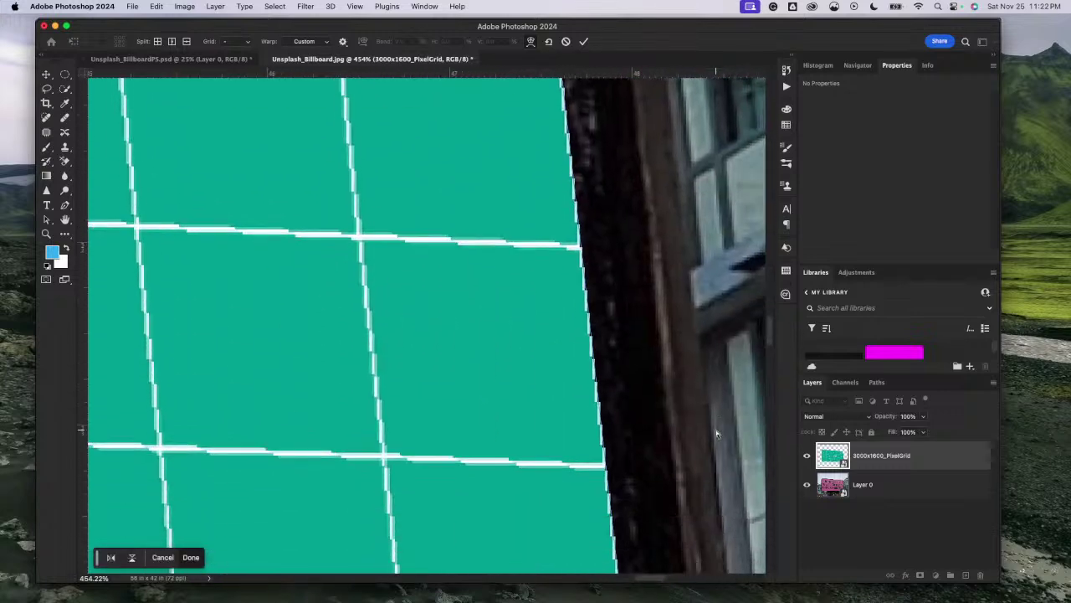
pyautogui.scroll(-10, 715, 433)
pyautogui.hscroll(2, 716, 434)
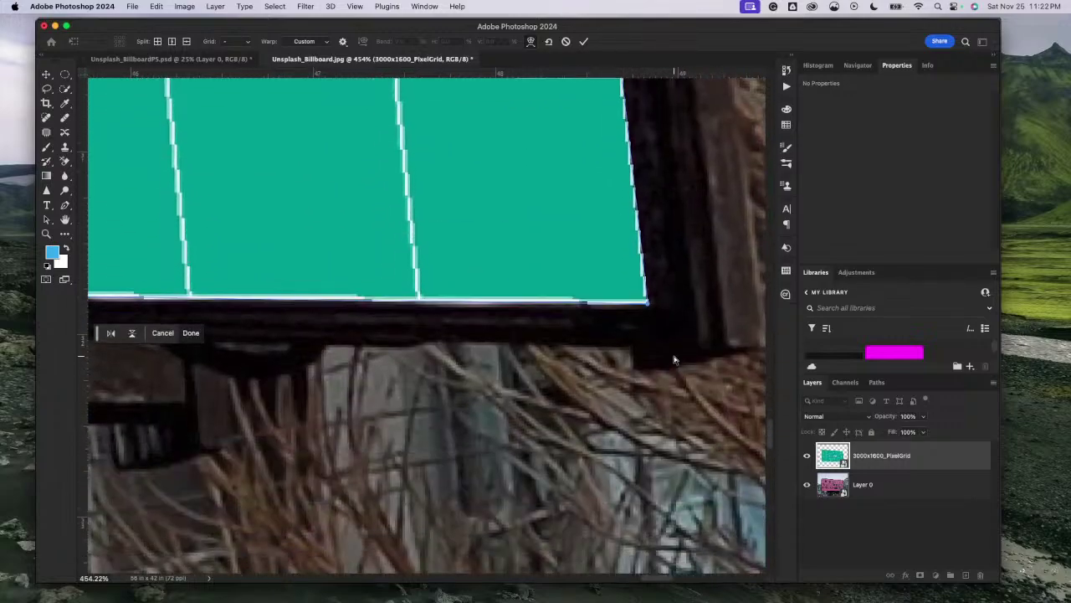
pyautogui.scroll(5, 674, 359)
pyautogui.scroll(2, 674, 360)
pyautogui.hscroll(3, 675, 360)
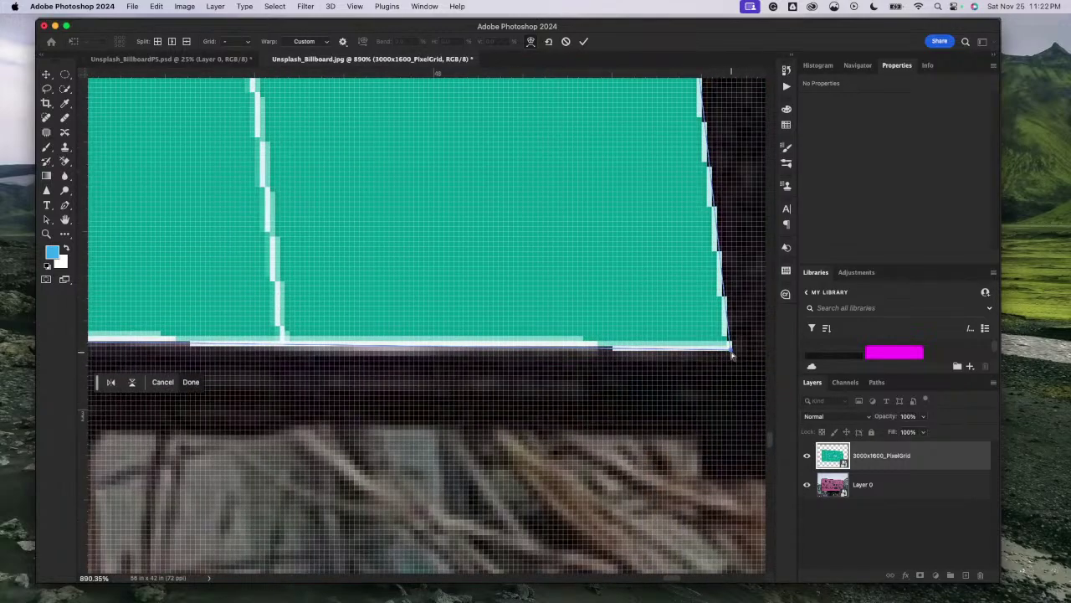
pyautogui.moveTo(732, 353); pyautogui.dragTo(731, 352)
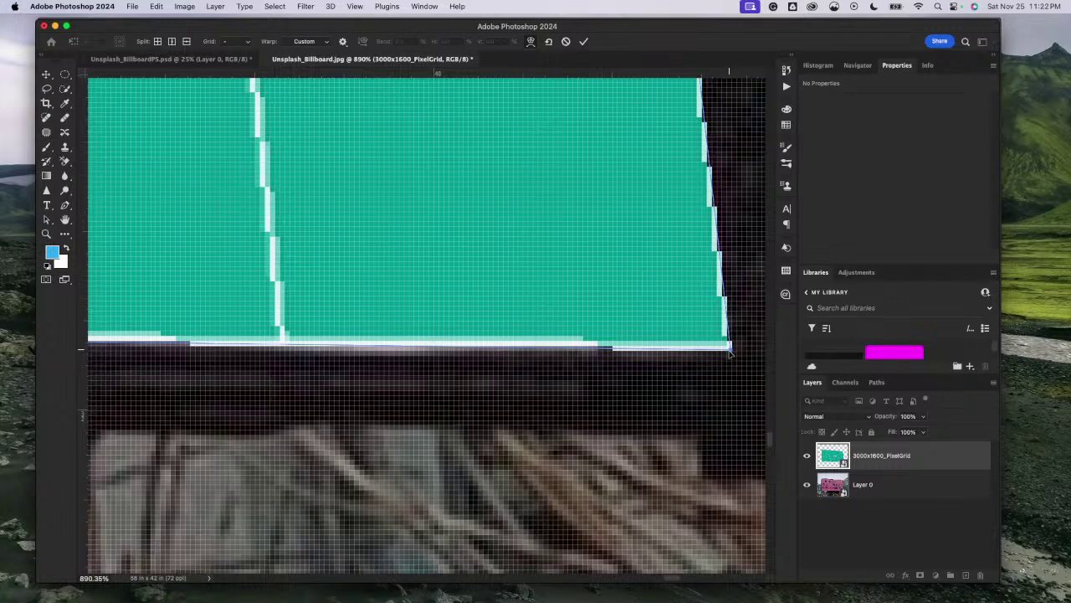
pyautogui.moveTo(731, 356); pyautogui.dragTo(731, 351)
# Step: Switch the transform to Perspective and pull the pixel grid's lower-right corner slightly upward, shortening its right edge from both ends
pyautogui.scroll(-10, 640, 429)
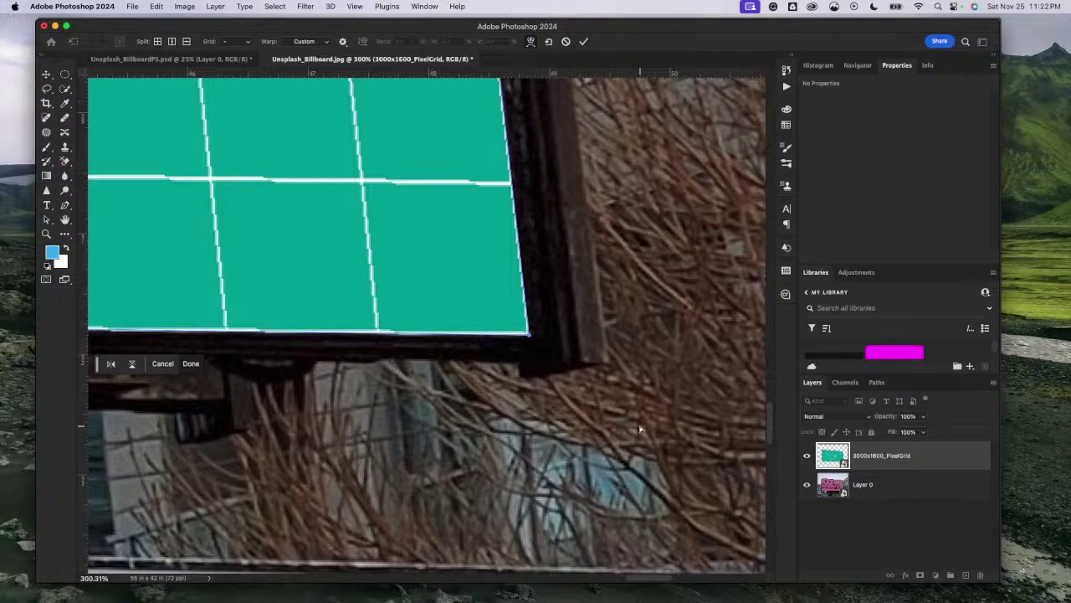
pyautogui.scroll(-8, 640, 430)
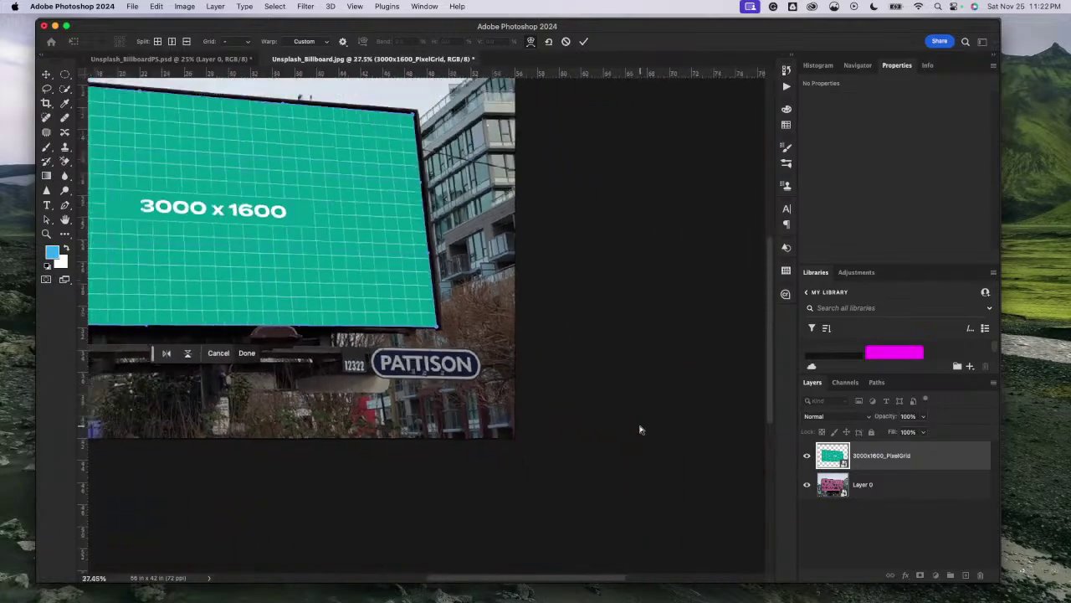
pyautogui.scroll(3, 641, 429)
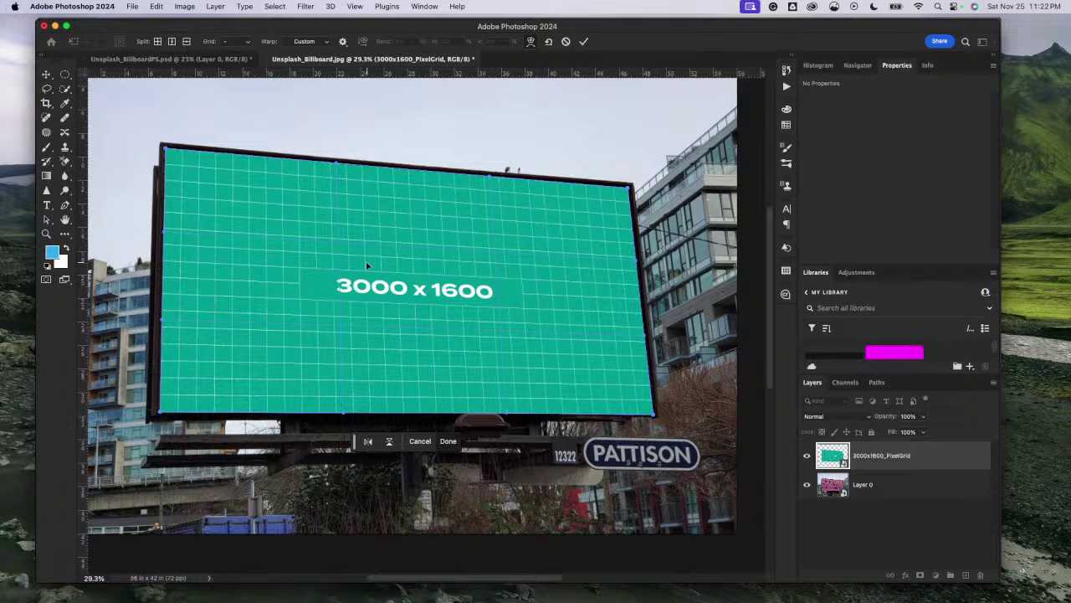
pyautogui.click(159, 8)
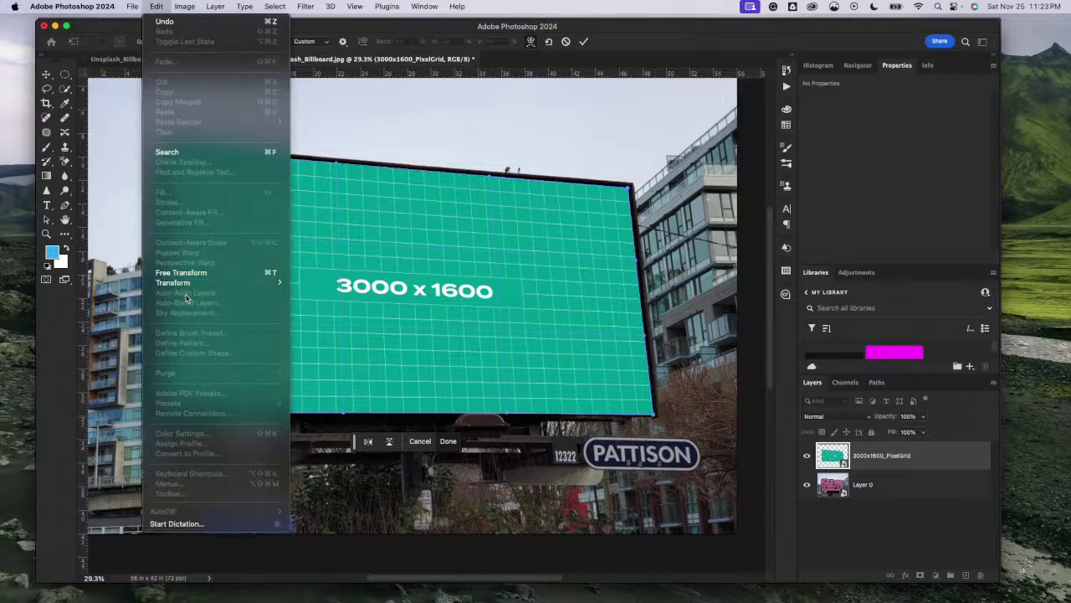
pyautogui.moveTo(191, 283)
pyautogui.click(345, 343)
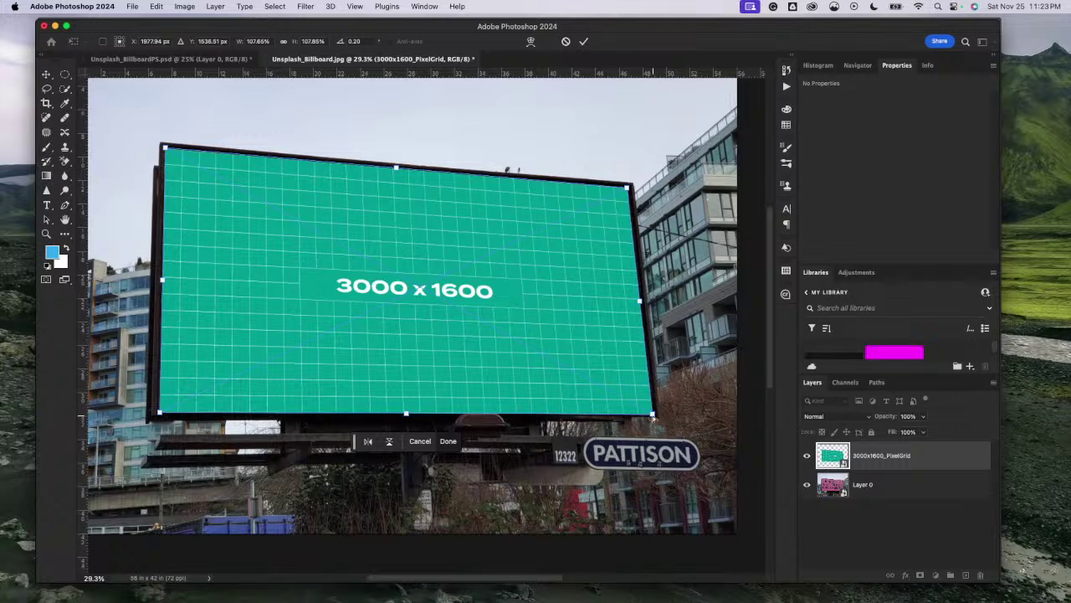
pyautogui.moveTo(654, 416)
pyautogui.mouseDown()
pyautogui.moveTo(641, 416)
pyautogui.moveTo(656, 415)
pyautogui.moveTo(651, 408)
pyautogui.mouseUp()
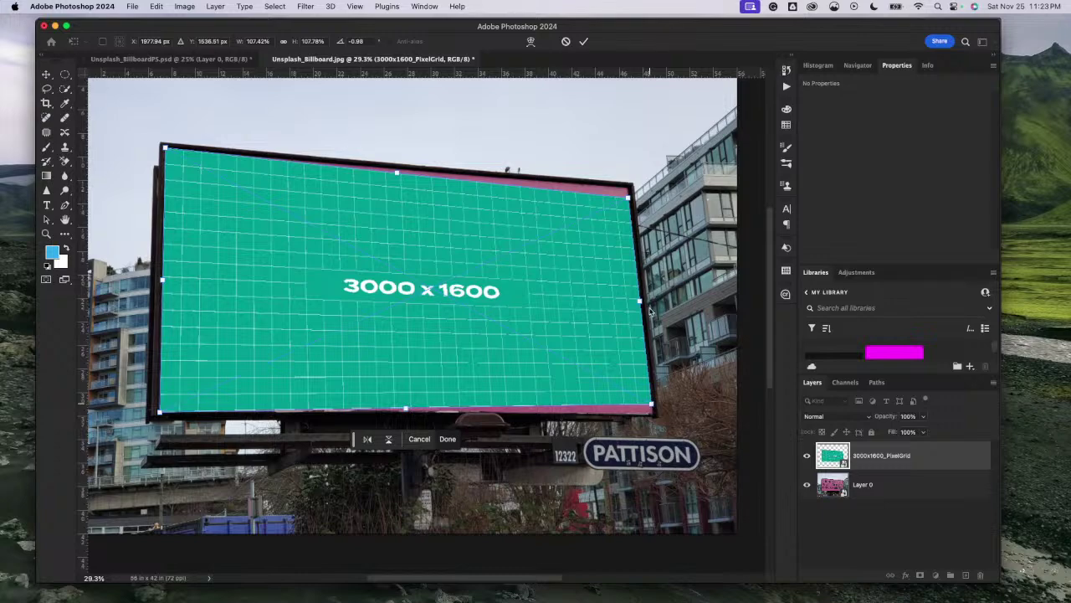
# Step: Switch the transform to Distort and pull the pixel grid's upper-right corner straight up to the billboard frame's inner corner
pyautogui.scroll(3, 653, 285)
pyautogui.click(156, 7)
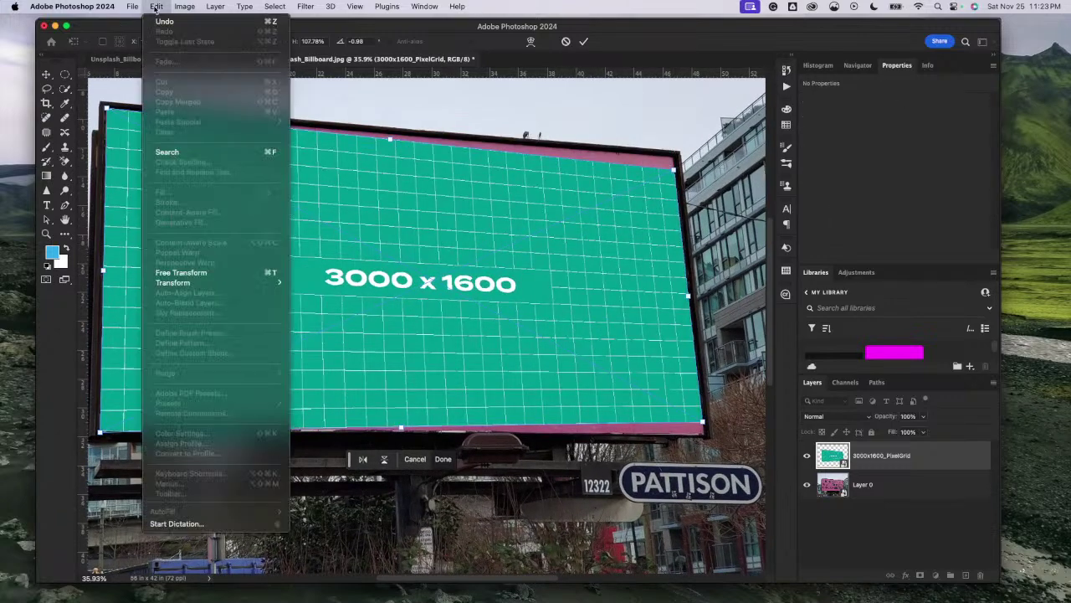
pyautogui.moveTo(192, 283)
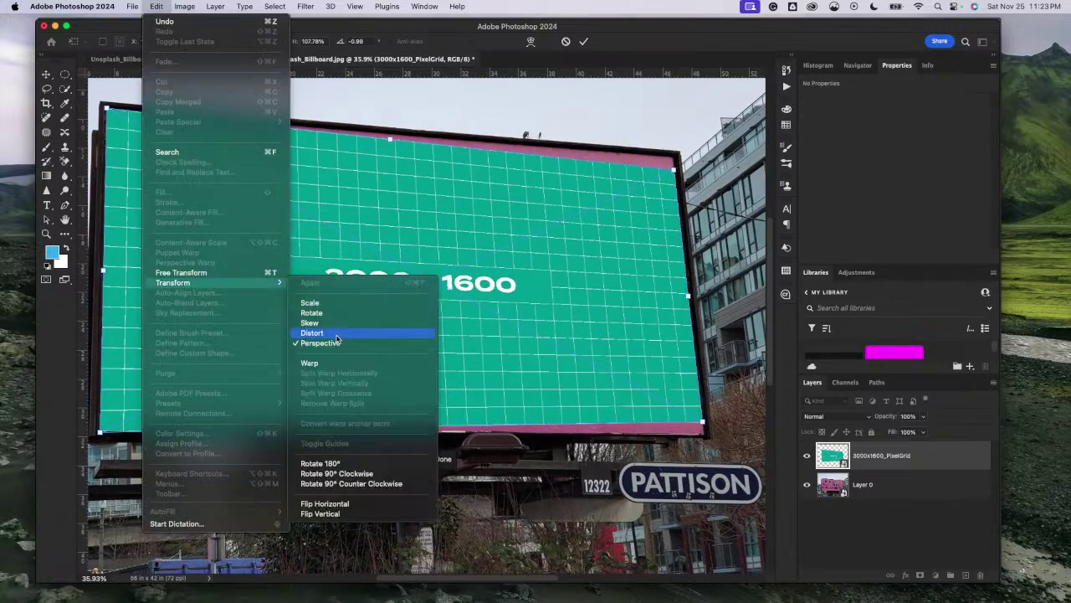
pyautogui.click(337, 334)
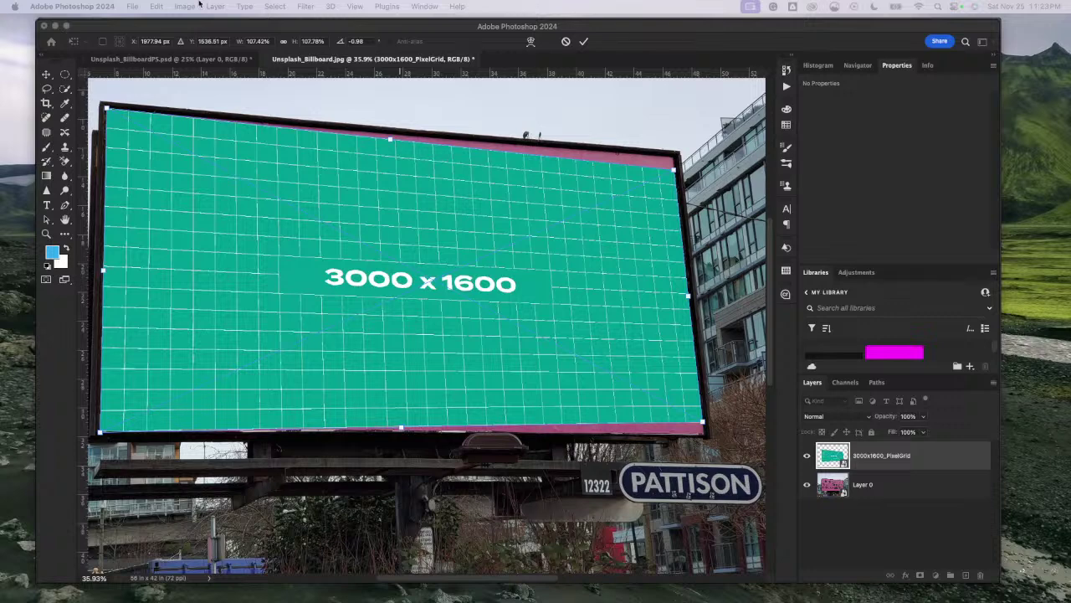
pyautogui.click(159, 8)
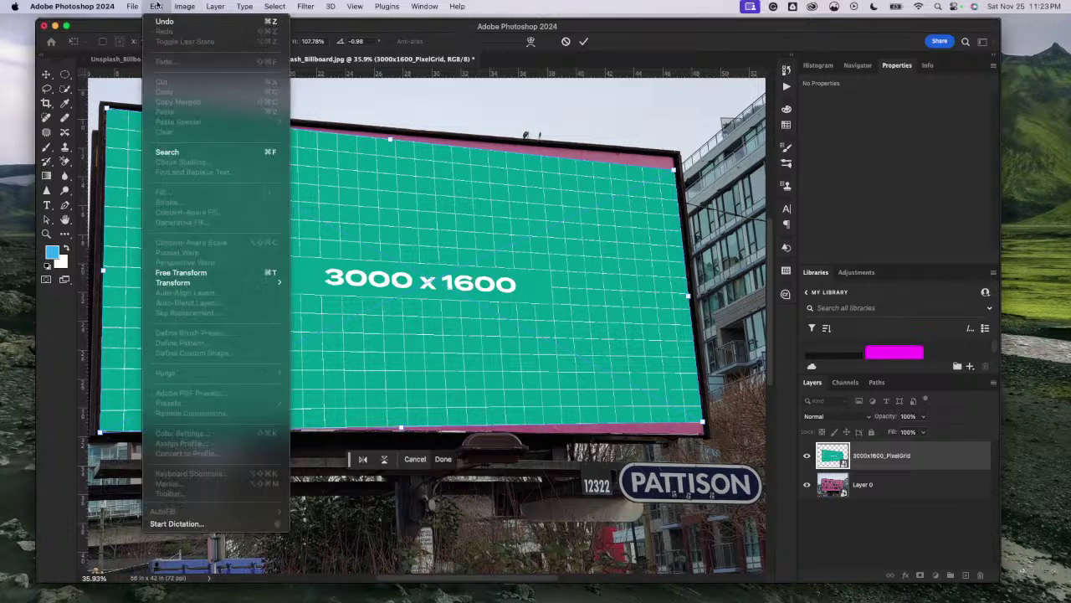
pyautogui.moveTo(243, 282)
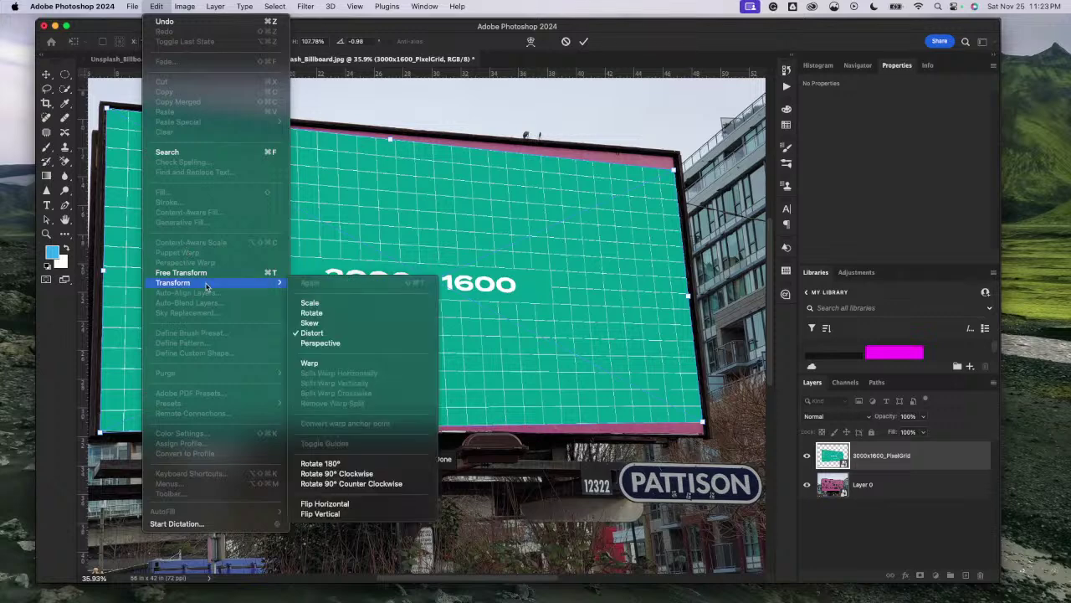
pyautogui.click(341, 333)
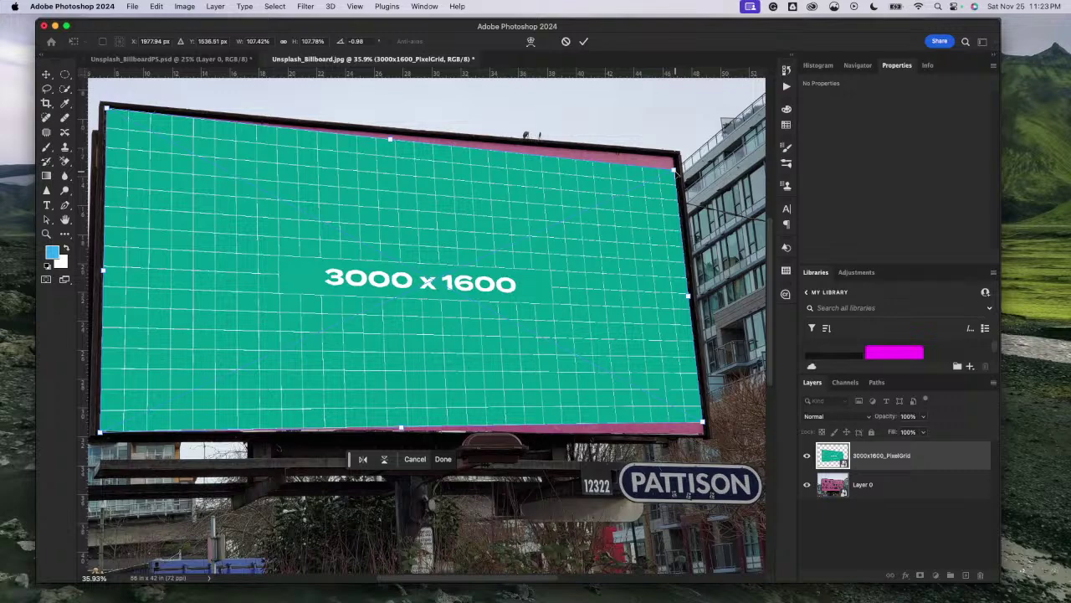
pyautogui.scroll(3, 675, 170)
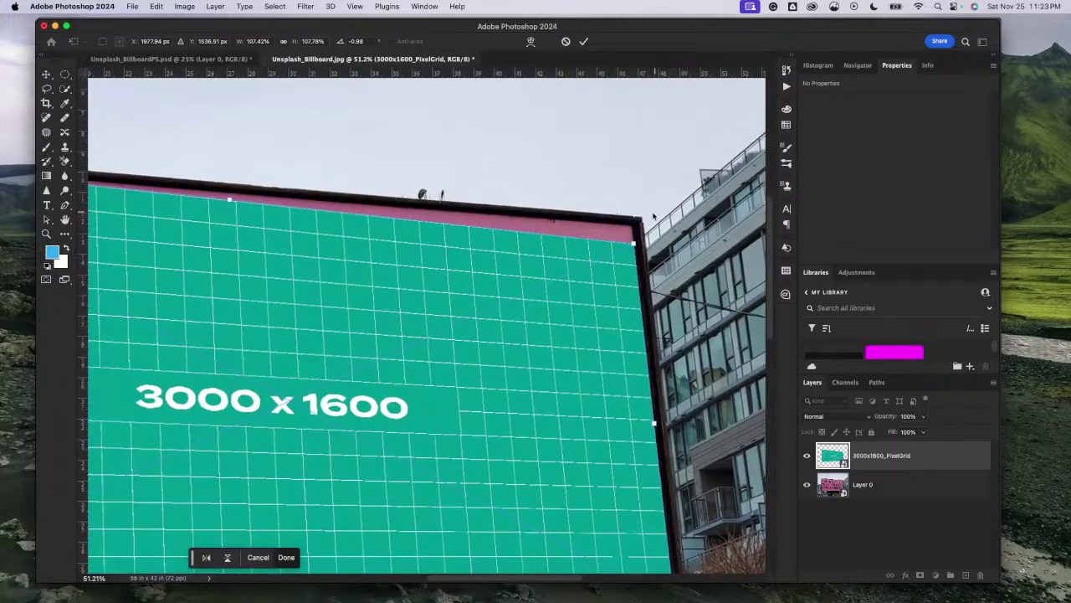
pyautogui.moveTo(633, 244); pyautogui.dragTo(633, 222)
# Step: Pull the pixel grid's lower-right corner down and slightly outward to the frame's inner corner, then review the overall fit
pyautogui.scroll(-5, 629, 402)
pyautogui.scroll(-2, 629, 401)
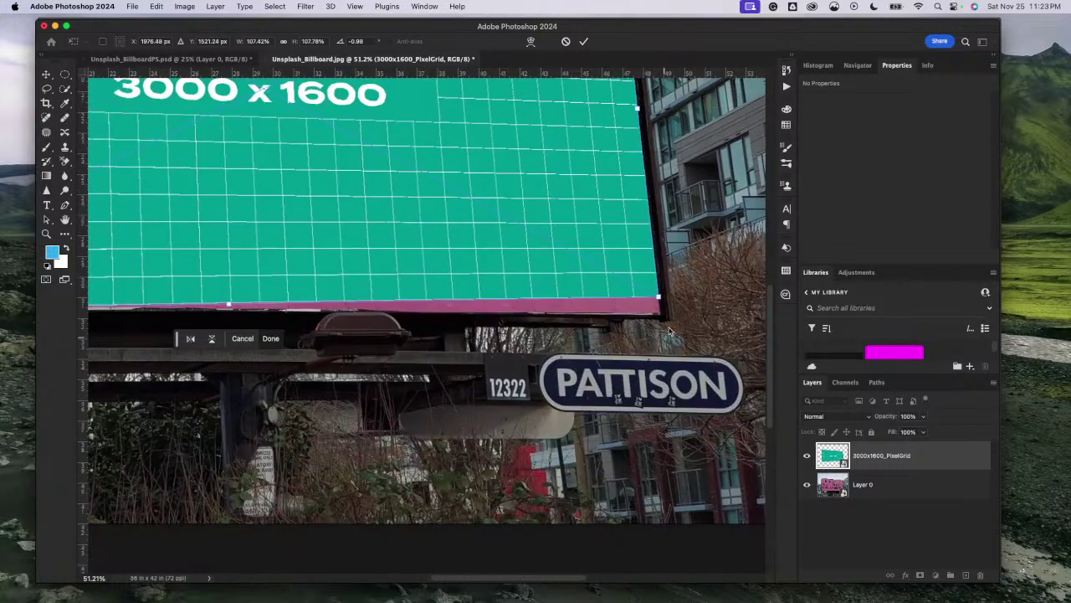
pyautogui.moveTo(660, 300); pyautogui.dragTo(664, 316)
pyautogui.scroll(8, 682, 237)
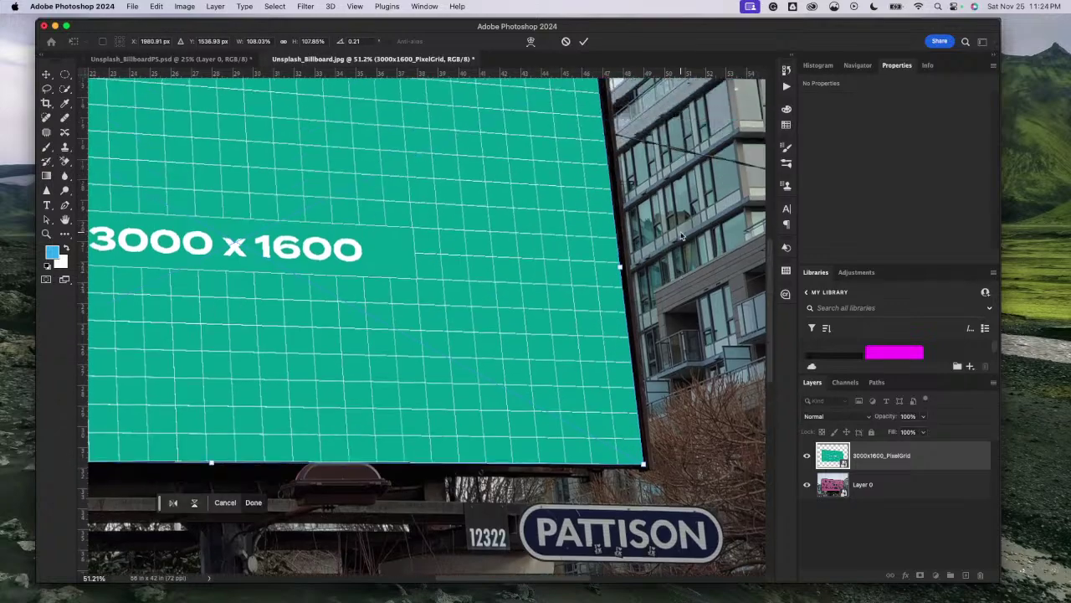
pyautogui.scroll(-7, 682, 237)
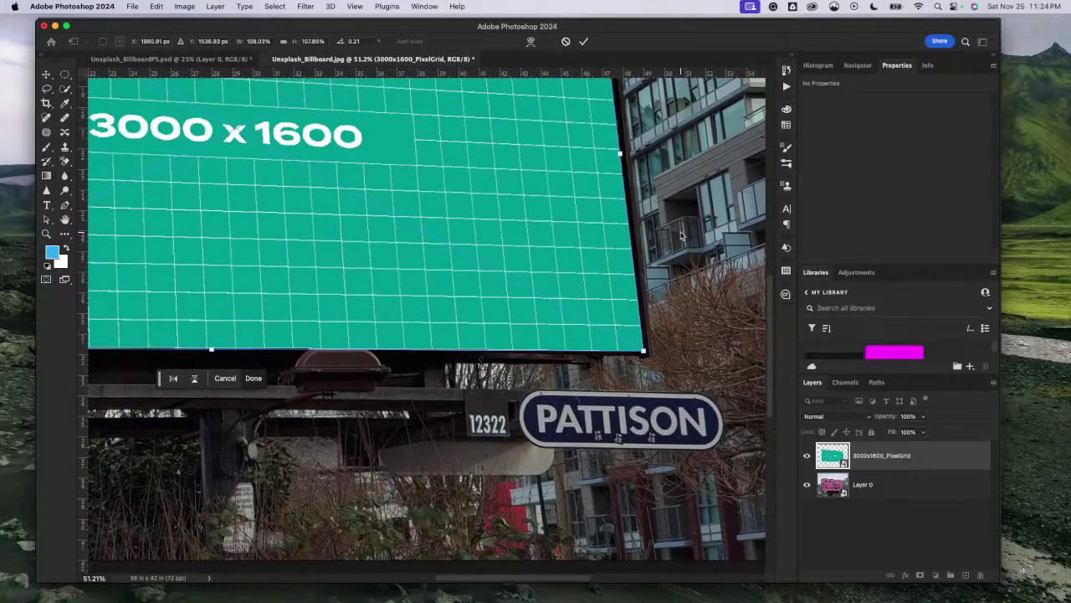
pyautogui.scroll(-6, 682, 237)
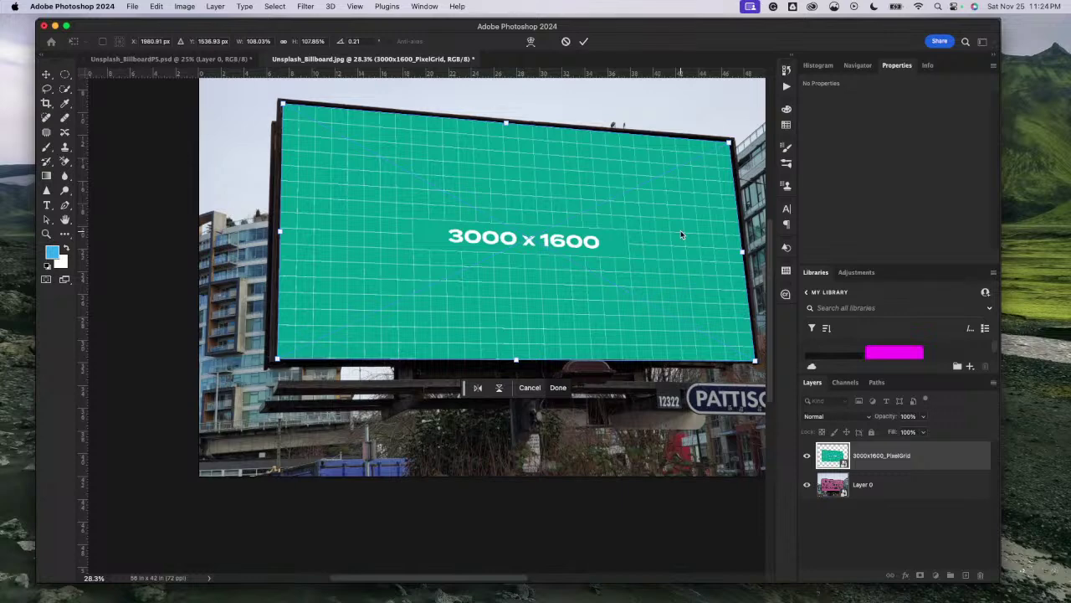
pyautogui.scroll(-3, 680, 230)
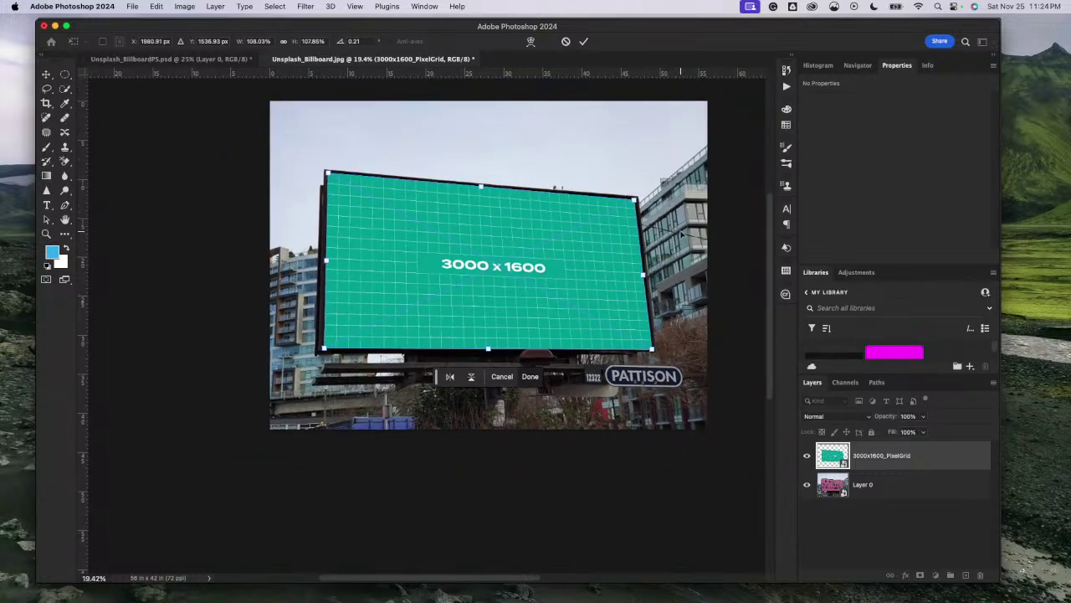
pyautogui.scroll(-1, 681, 235)
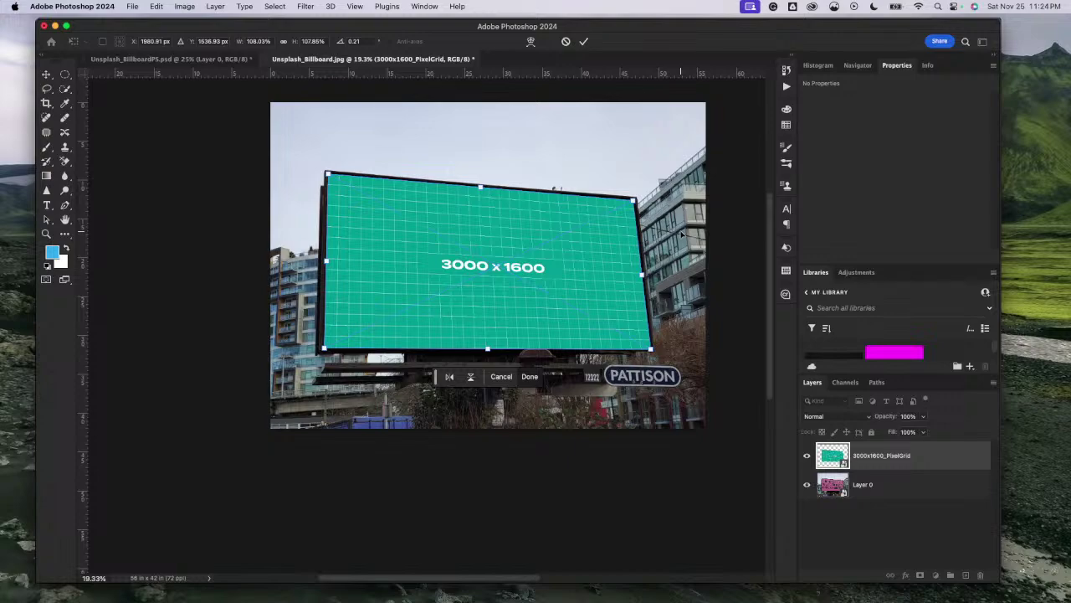
pyautogui.scroll(1, 681, 231)
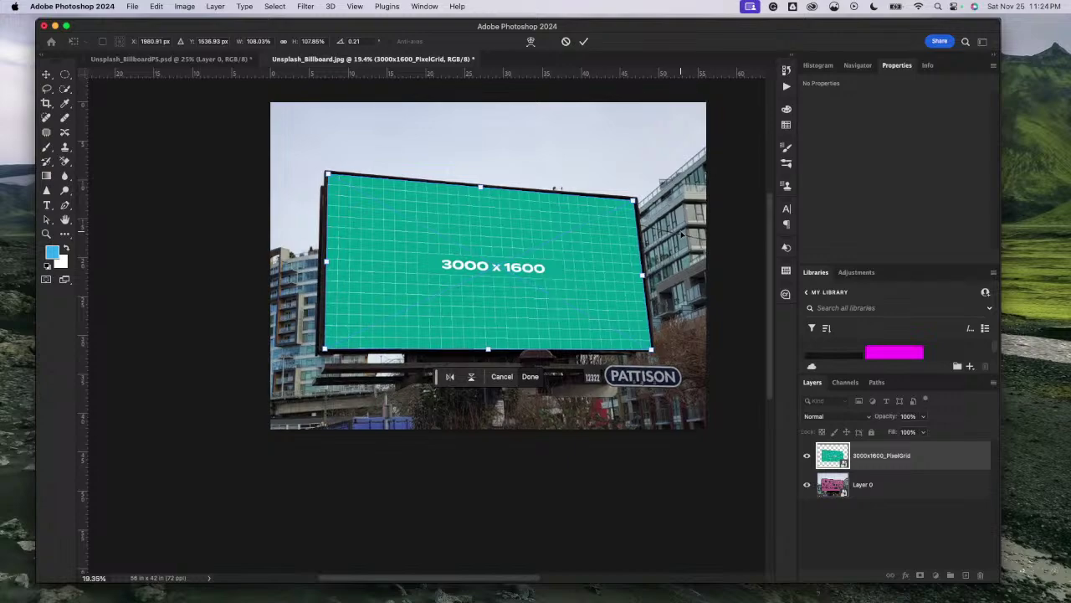
# Step: Nudge the pixel grid's lower-right corner slightly up and inward to align it with the frame's inner corner
pyautogui.scroll(6, 681, 233)
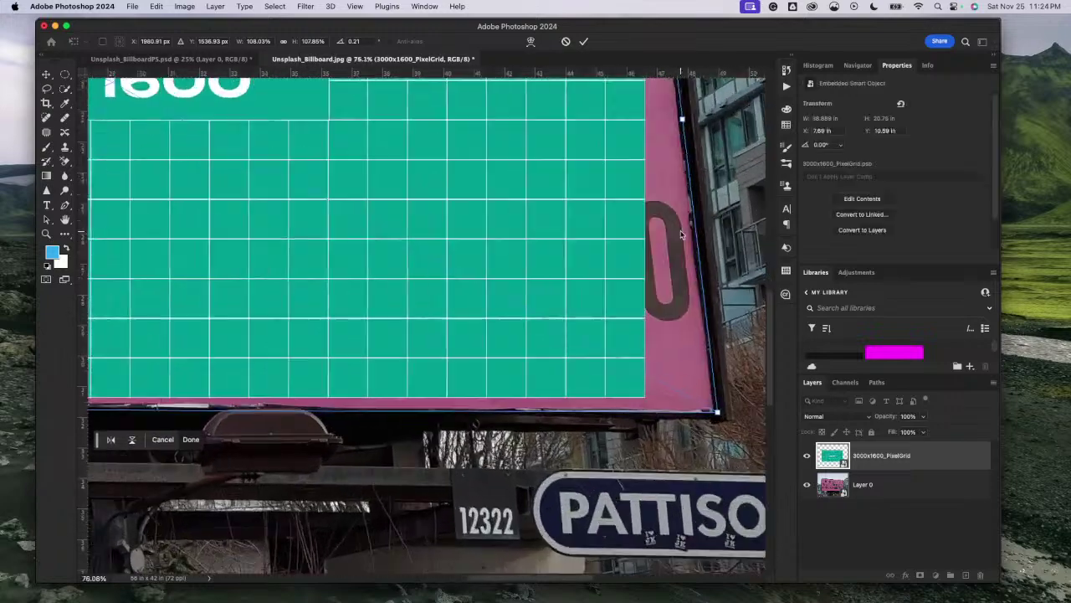
pyautogui.scroll(2, 681, 233)
pyautogui.scroll(3, 701, 366)
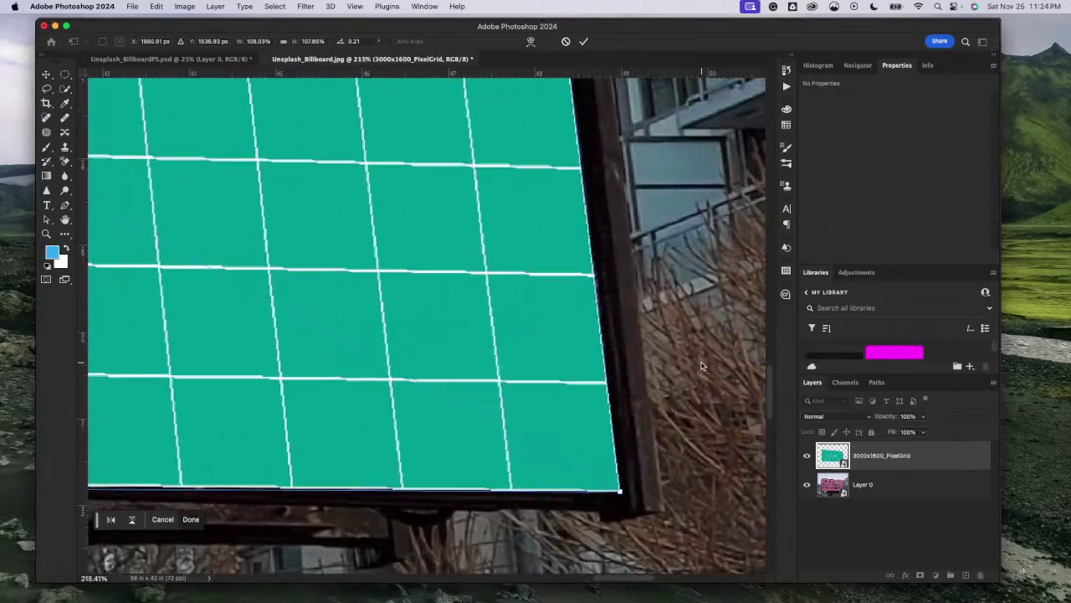
pyautogui.hscroll(3, 701, 366)
pyautogui.moveTo(536, 496); pyautogui.dragTo(533, 494)
# Step: Check the pixel grid's right edge along the frame and nudge its upper-right corner slightly up and outward
pyautogui.scroll(3, 570, 262)
pyautogui.hscroll(3, 570, 262)
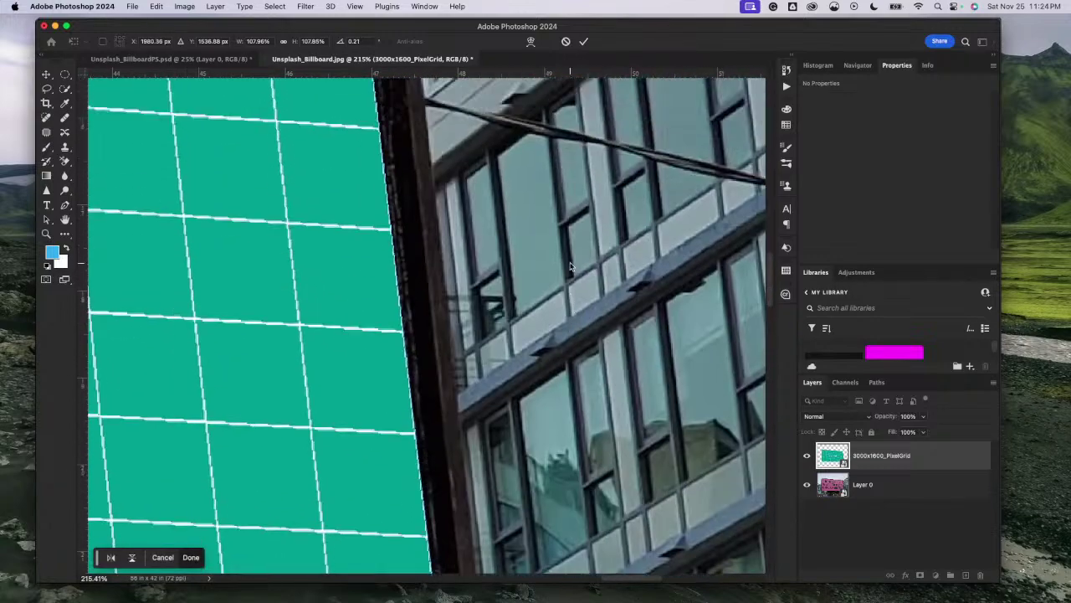
pyautogui.scroll(5, 570, 267)
pyautogui.scroll(-3, 570, 266)
pyautogui.hscroll(-2, 570, 266)
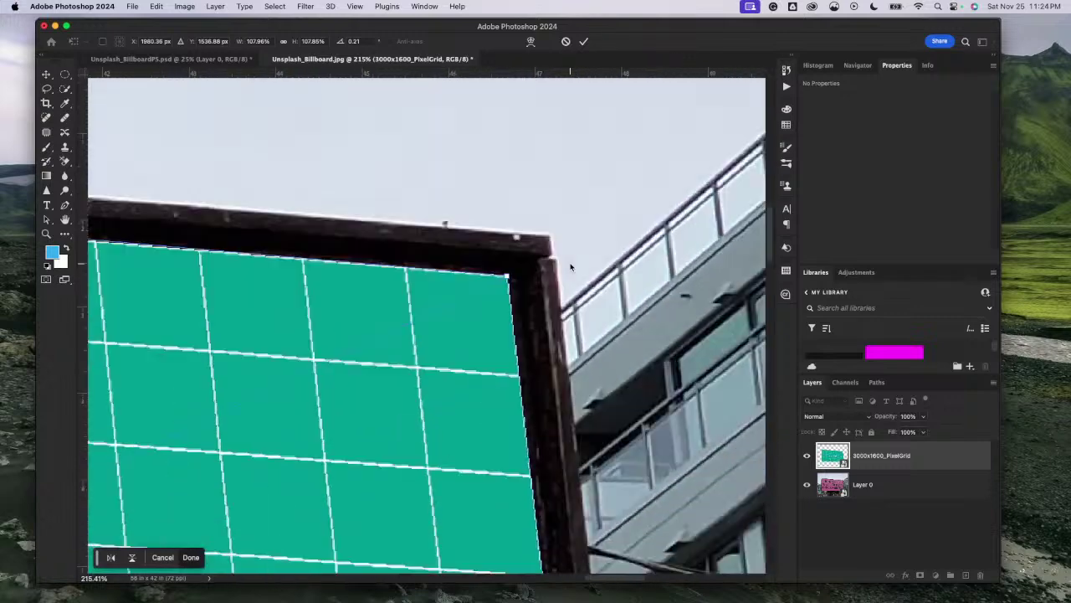
pyautogui.scroll(-3, 570, 266)
pyautogui.hscroll(-1, 570, 266)
pyautogui.moveTo(536, 182); pyautogui.dragTo(538, 180)
# Step: Follow the pixel grid's top edge to its upper-left corner and nudge that corner slightly down and inward
pyautogui.hscroll(-10, 500, 201)
pyautogui.scroll(5, 501, 201)
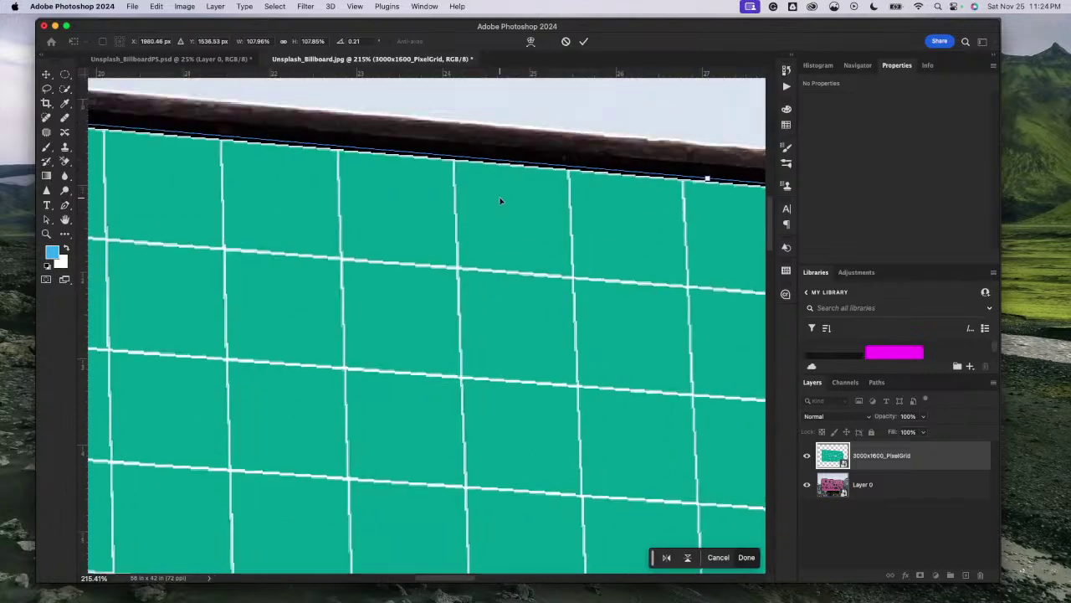
pyautogui.hscroll(-10, 501, 201)
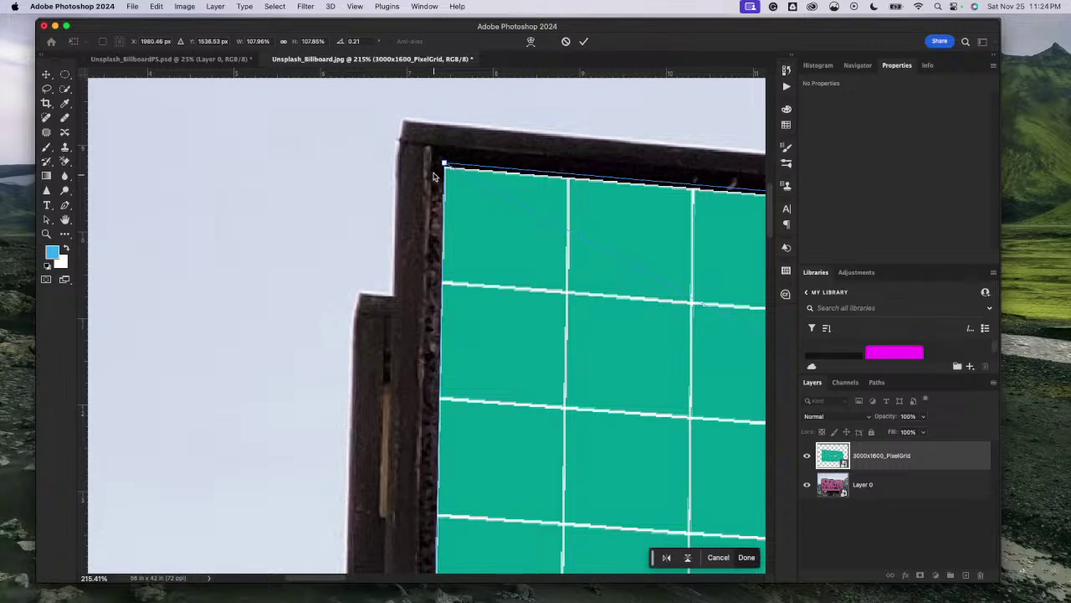
pyautogui.moveTo(444, 165); pyautogui.dragTo(446, 167)
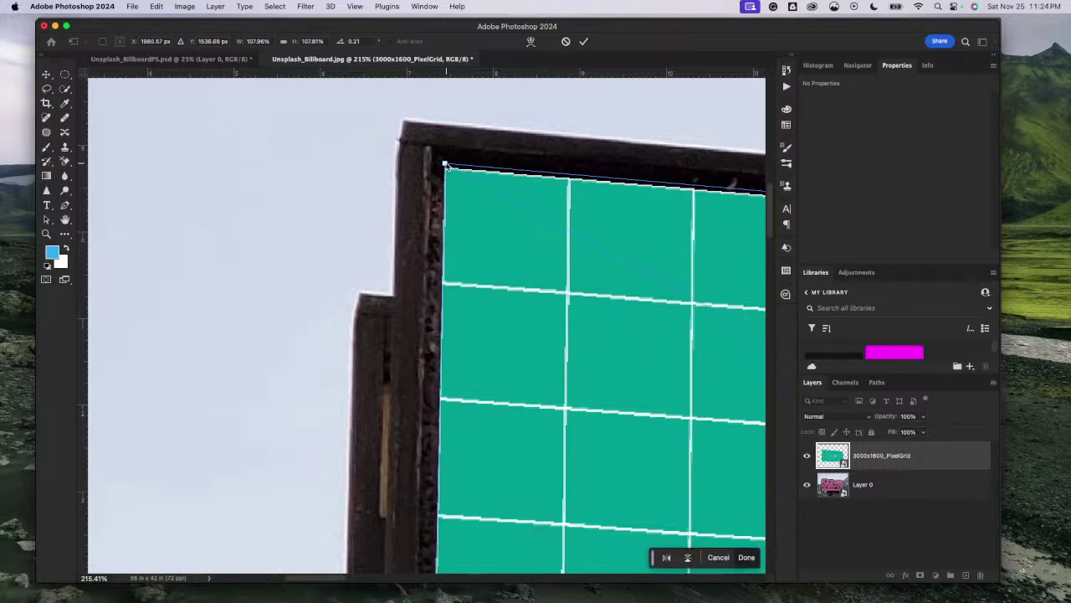
# Step: Nudge the pixel grid's lower-left corner slightly down toward the frame and review the whole billboard
pyautogui.scroll(-4, 445, 382)
pyautogui.scroll(-10, 444, 378)
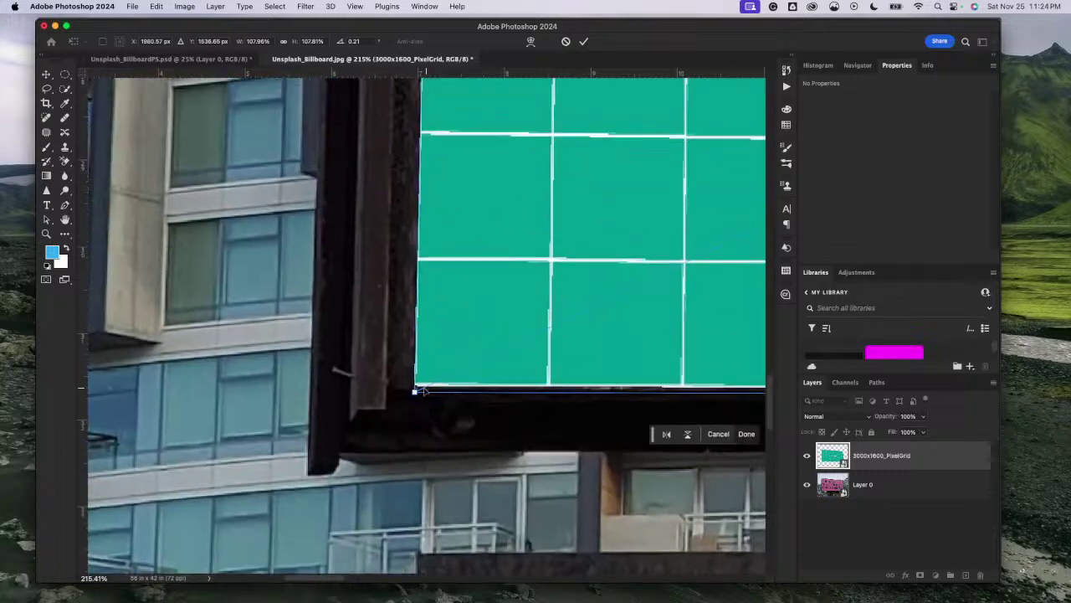
pyautogui.moveTo(414, 392); pyautogui.dragTo(414, 393)
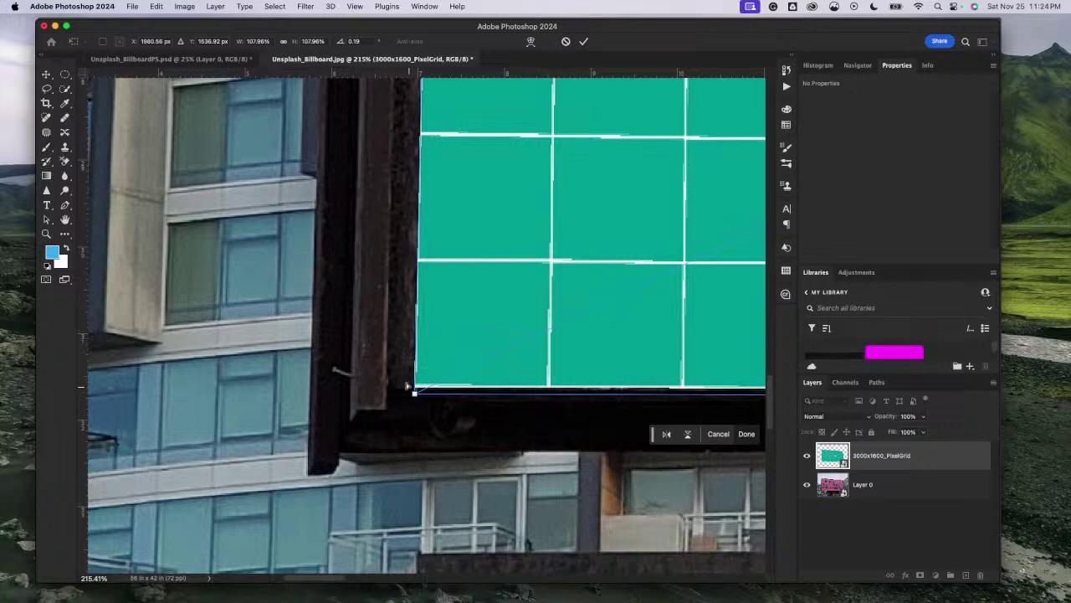
pyautogui.scroll(-5, 402, 380)
pyautogui.scroll(-8, 403, 379)
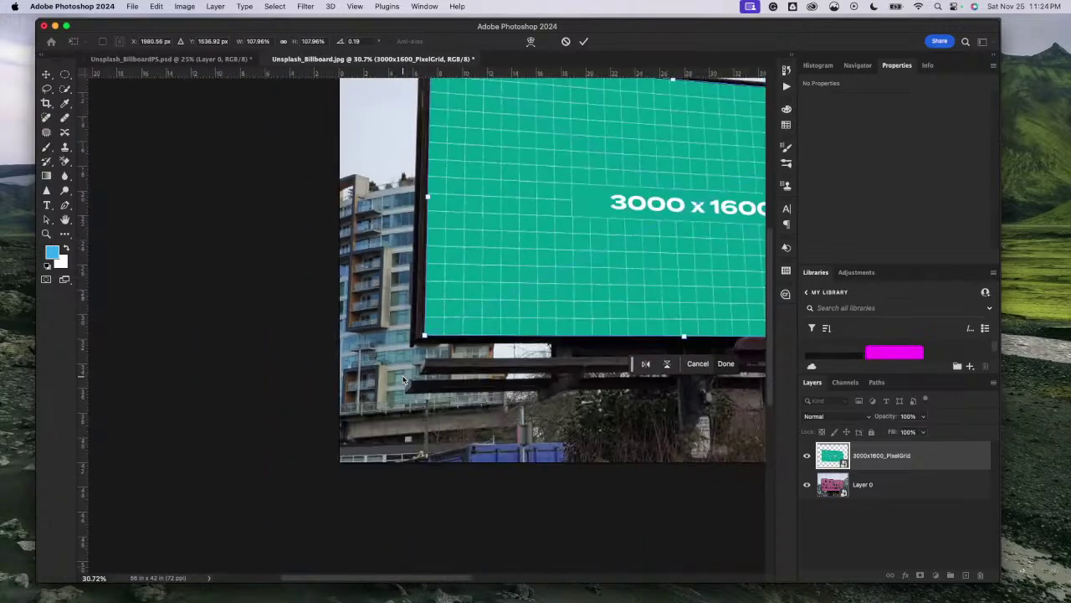
pyautogui.hscroll(3, 403, 379)
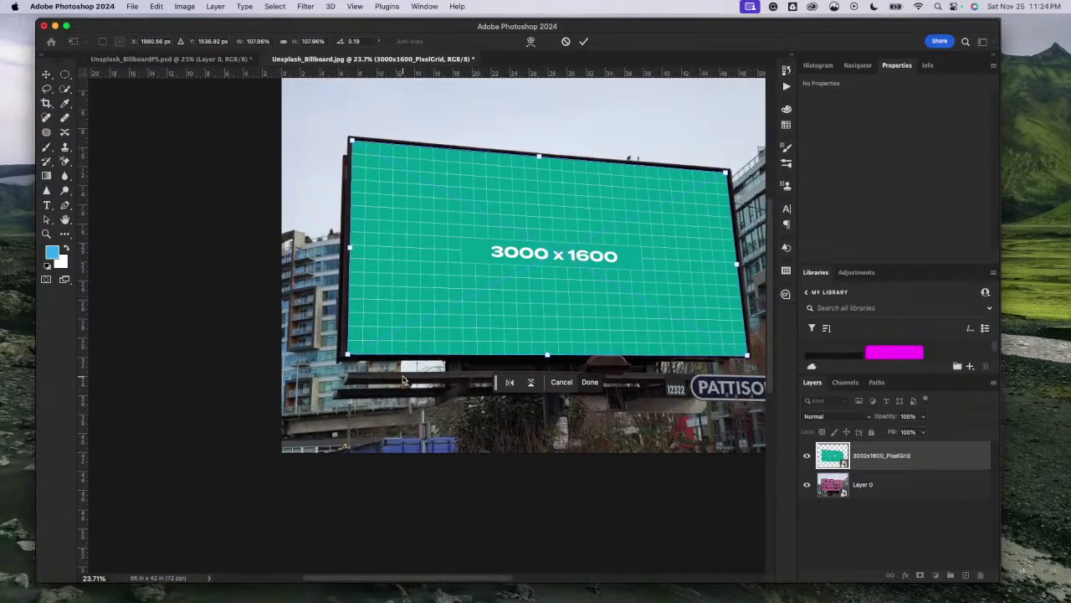
pyautogui.hscroll(2, 403, 379)
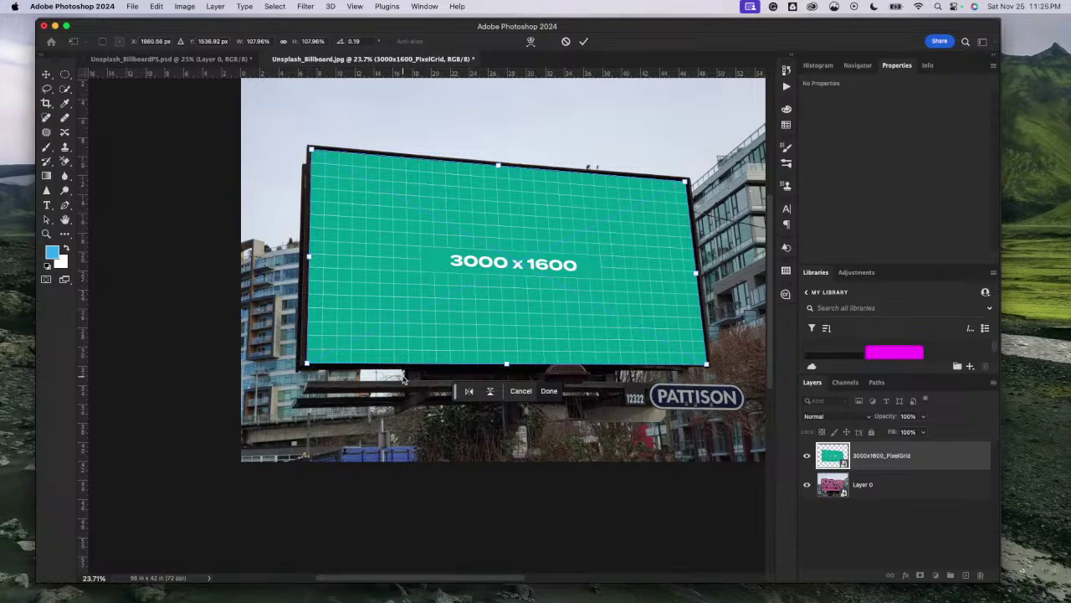
# Step: Check the pixel grid's left edge against the frame and nudge its lower-left corner slightly down and outward
pyautogui.scroll(5, 321, 374)
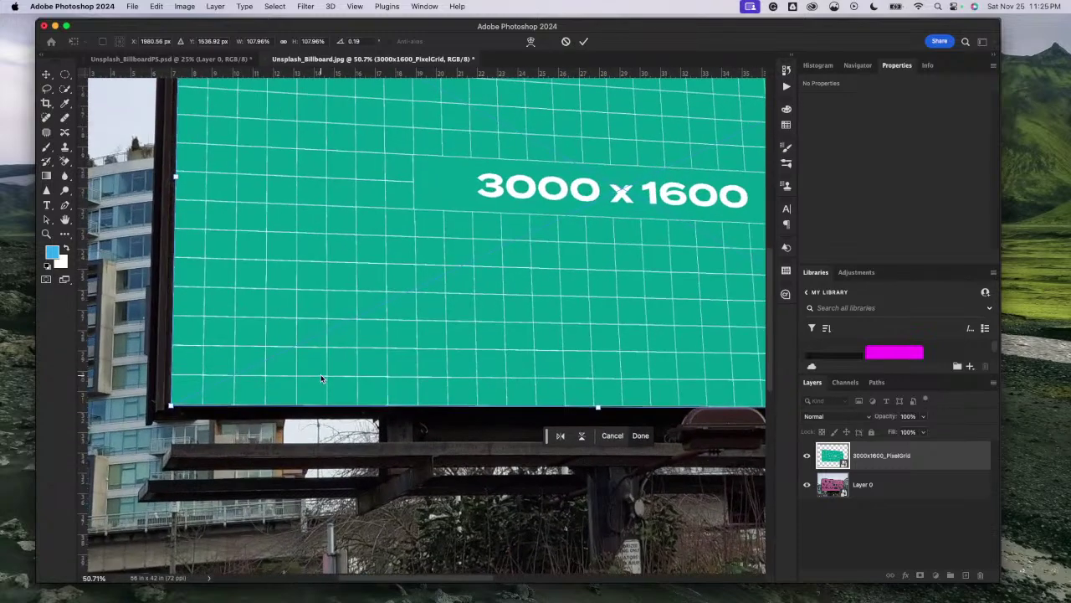
pyautogui.scroll(5, 320, 378)
pyautogui.hscroll(-3, 321, 378)
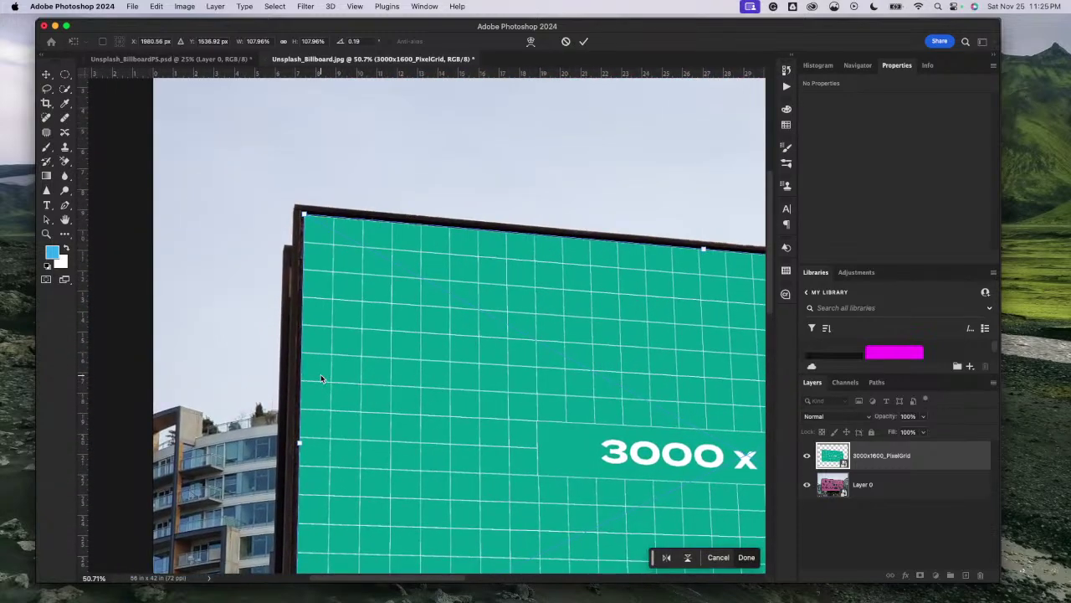
pyautogui.scroll(-5, 321, 379)
pyautogui.scroll(-3, 320, 375)
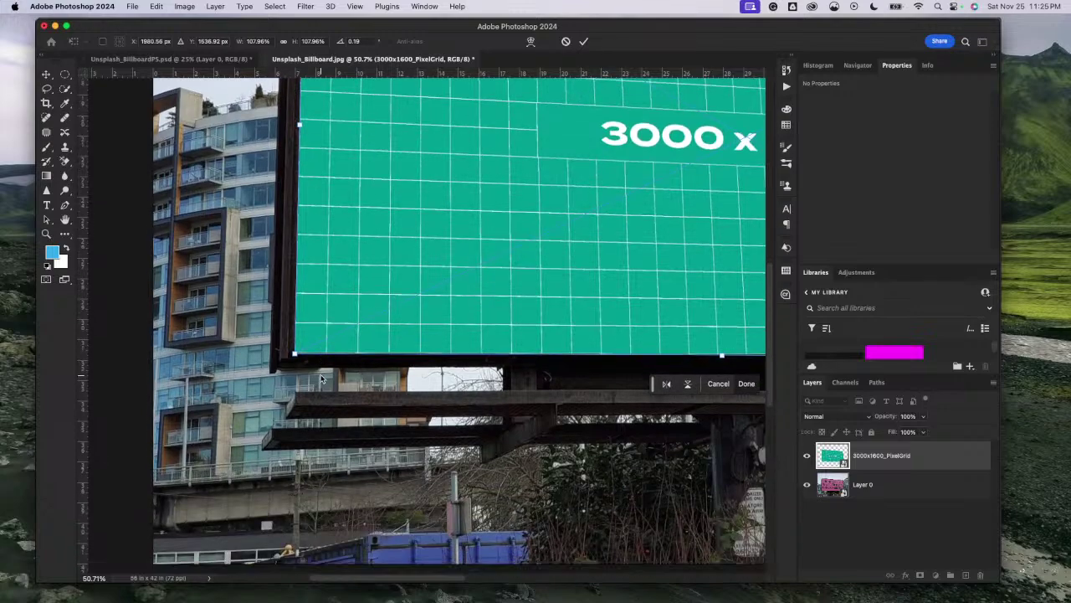
pyautogui.scroll(5, 321, 374)
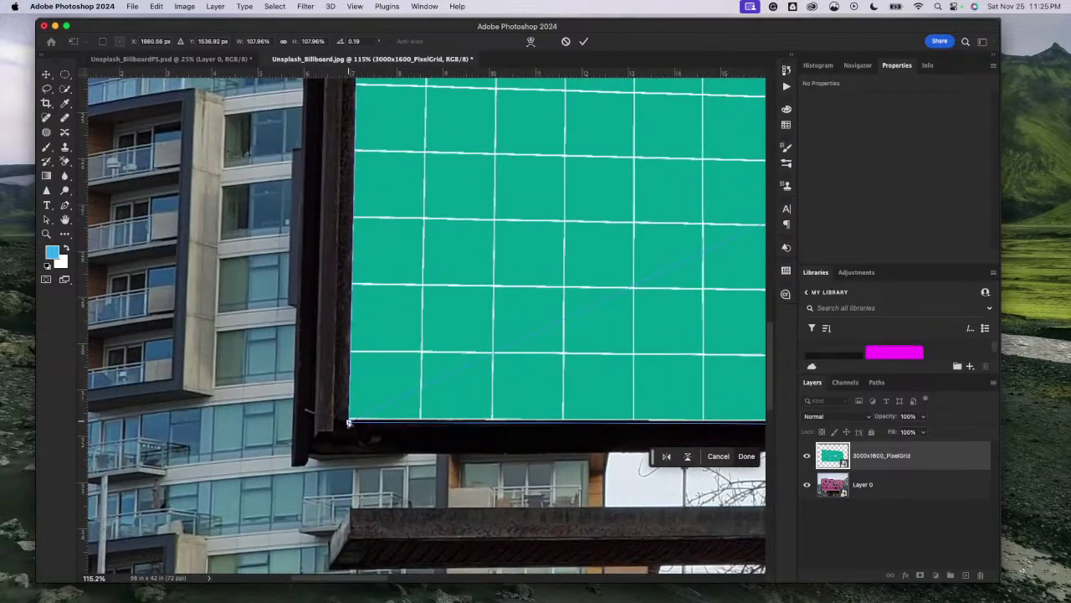
pyautogui.moveTo(348, 420); pyautogui.dragTo(346, 424)
# Step: Check the pixel grid's left and bottom edges against the billboard frame and nudge the bottom edge's middle point slightly up
pyautogui.scroll(10, 387, 320)
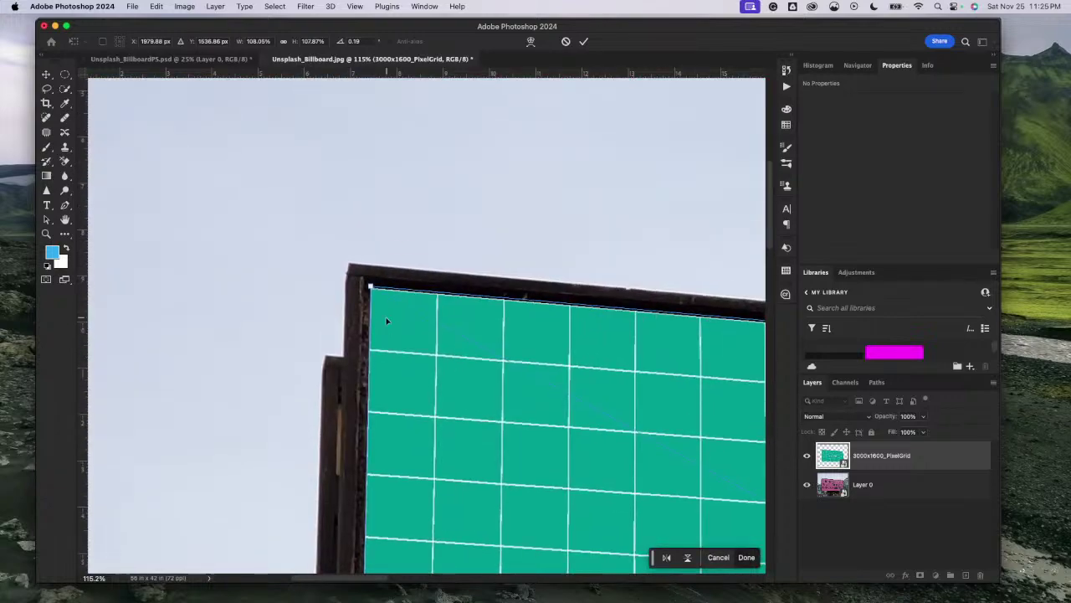
pyautogui.scroll(-10, 392, 311)
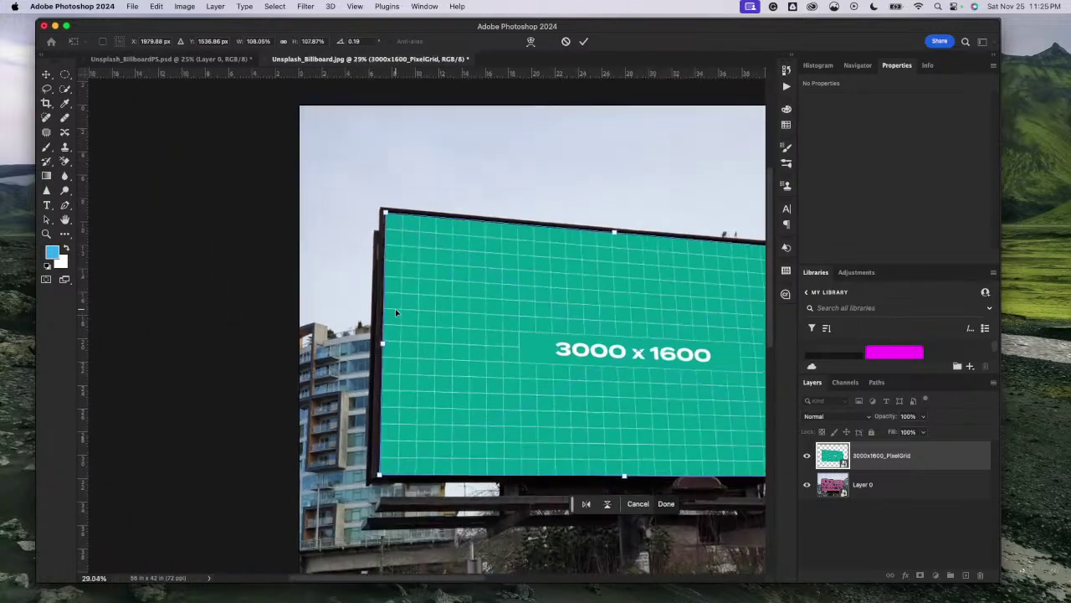
pyautogui.scroll(-3, 396, 312)
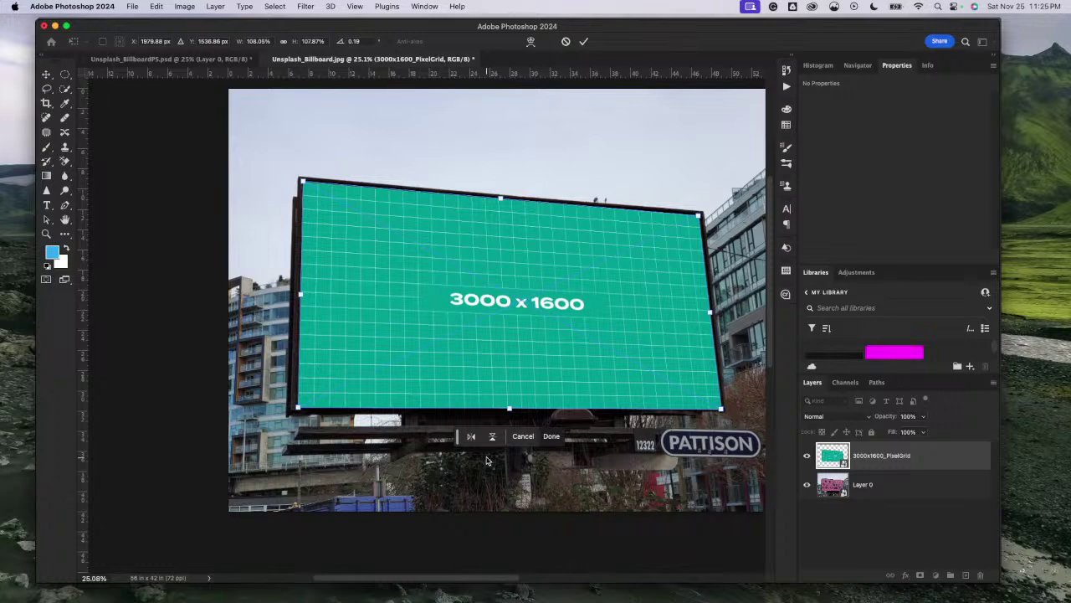
pyautogui.scroll(5, 508, 398)
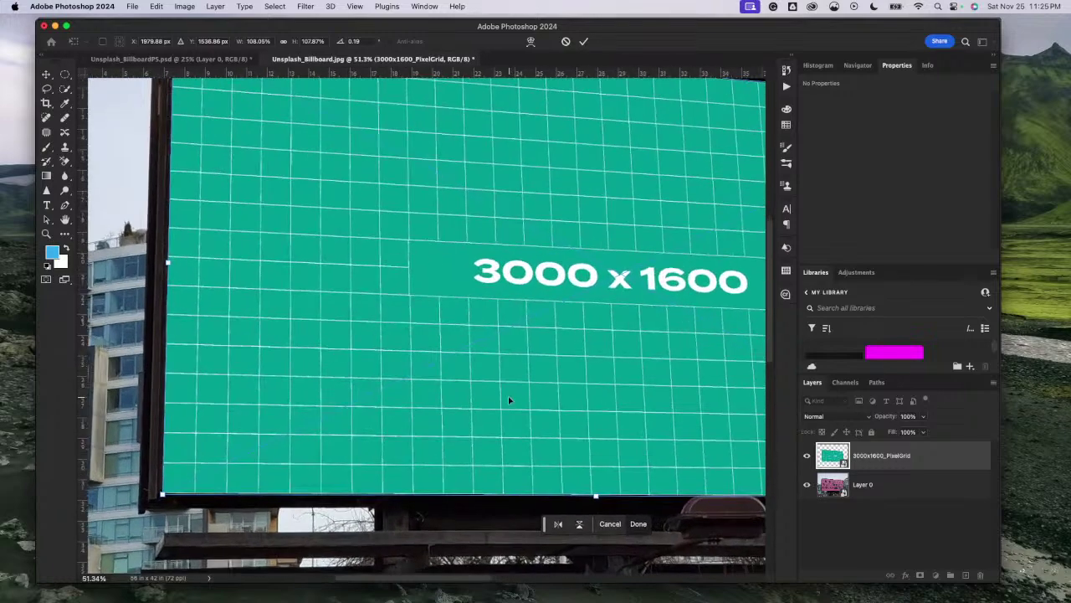
pyautogui.moveTo(566, 425); pyautogui.dragTo(439, 436)
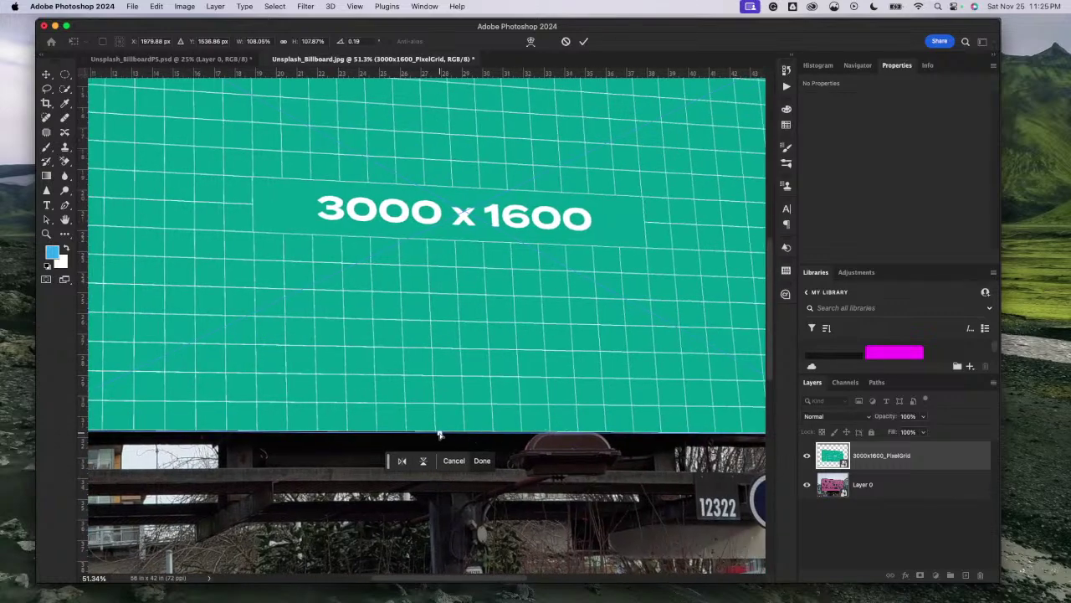
pyautogui.scroll(-2, 439, 436)
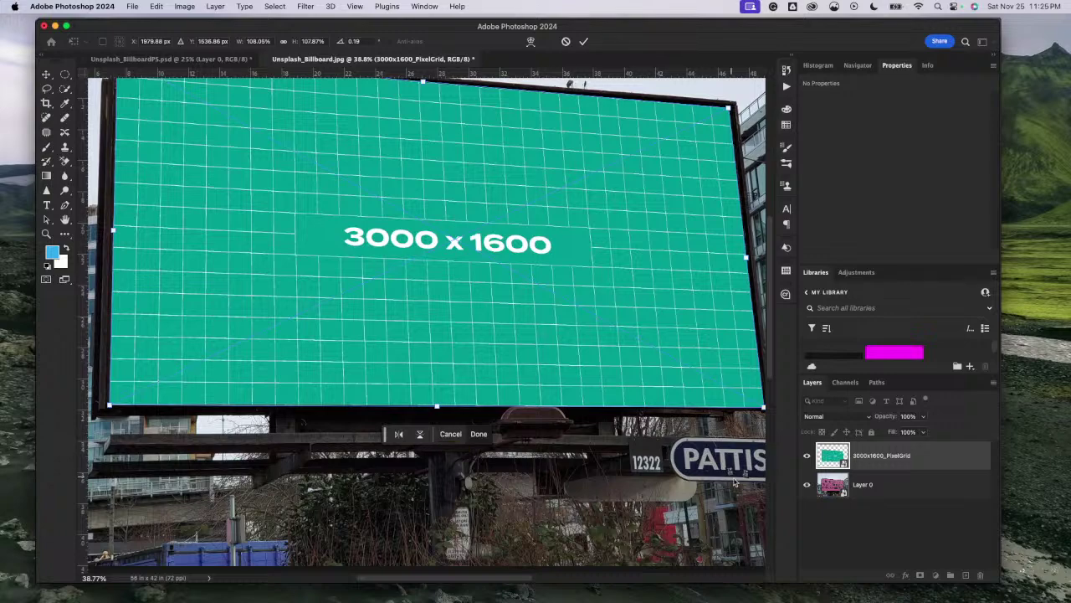
pyautogui.press('super+equal')
pyautogui.press('super+equal')
pyautogui.press('super+equal')
pyautogui.scroll(-5, 574, 435)
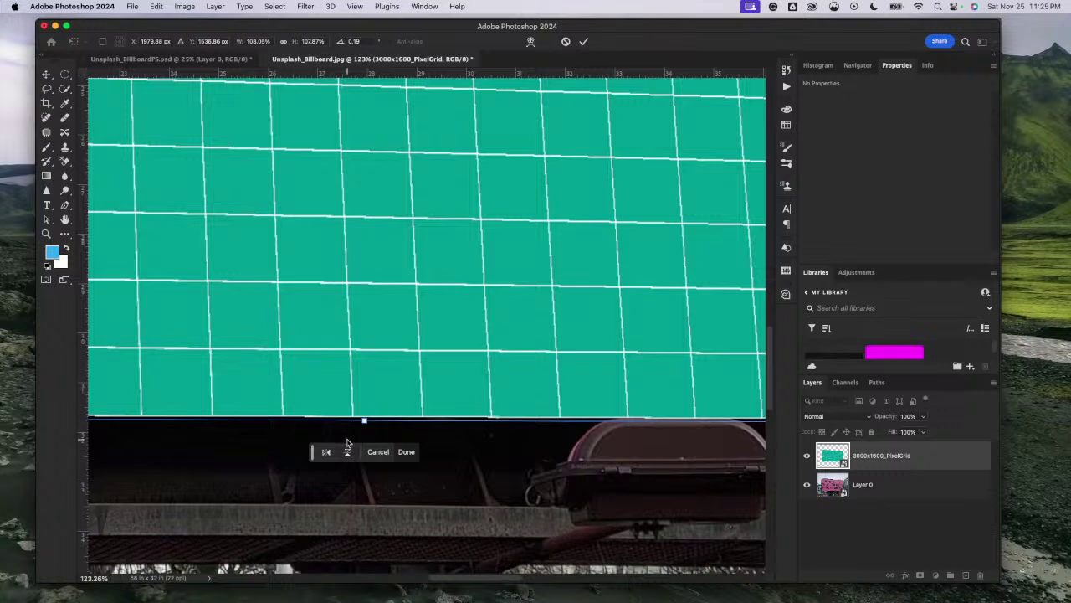
pyautogui.moveTo(365, 422); pyautogui.dragTo(366, 422)
# Step: Try nudging the pixel grid's lower-right corner slightly down, check the bottom edge, and undo that corner move
pyautogui.hscroll(10, 573, 461)
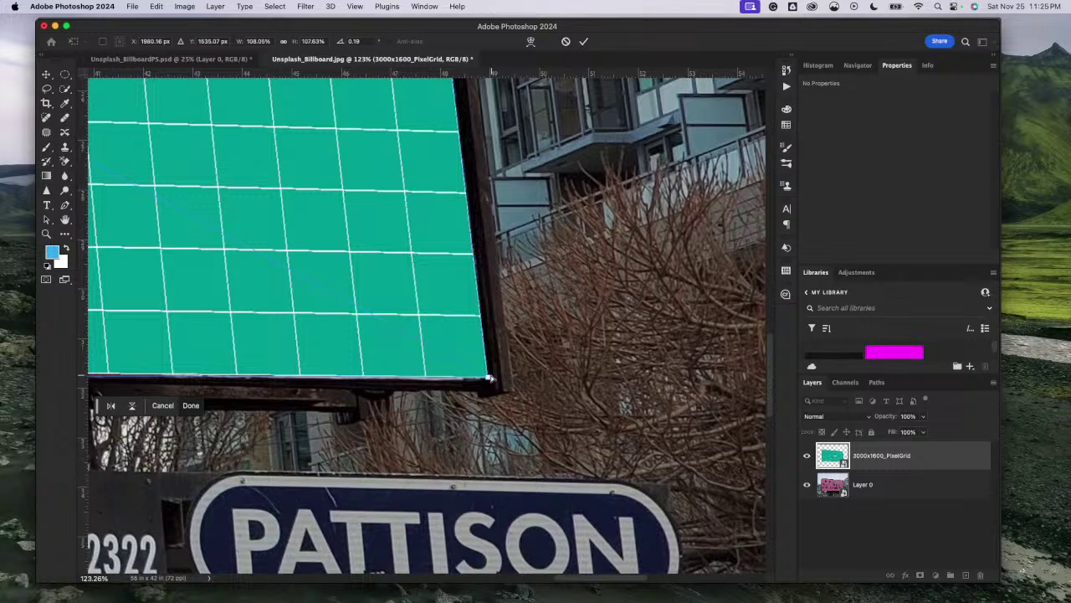
pyautogui.moveTo(490, 379); pyautogui.dragTo(489, 384)
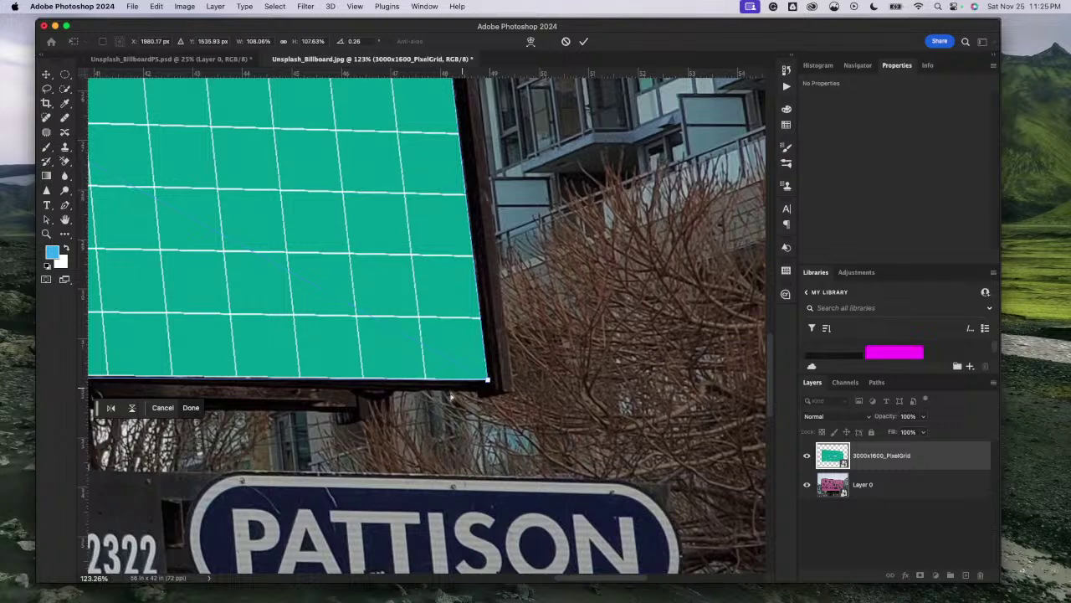
pyautogui.hscroll(-10, 374, 440)
pyautogui.hscroll(-5, 374, 439)
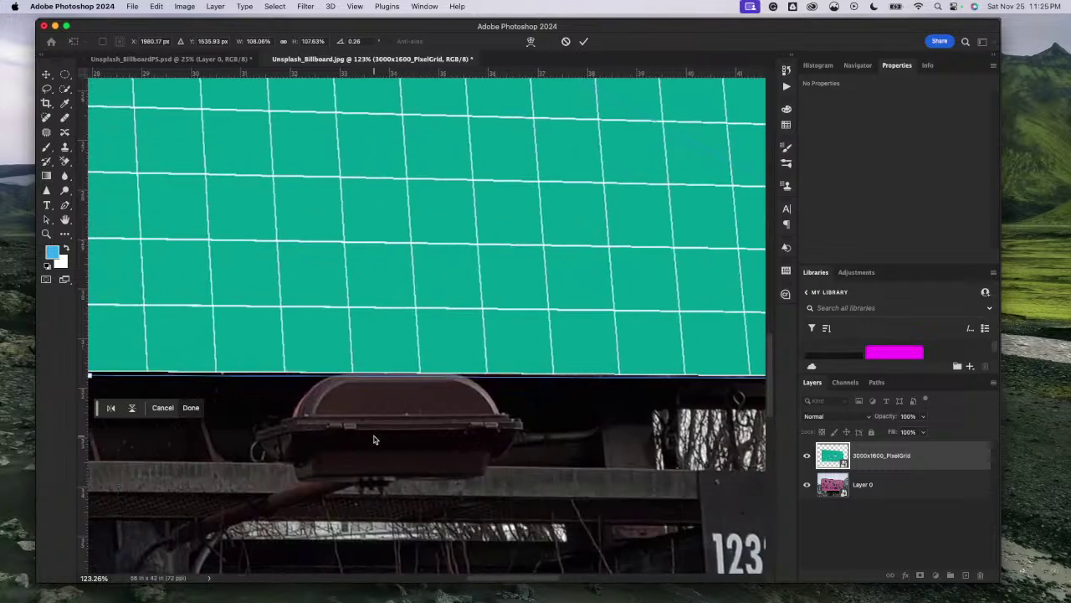
pyautogui.scroll(-5, 374, 440)
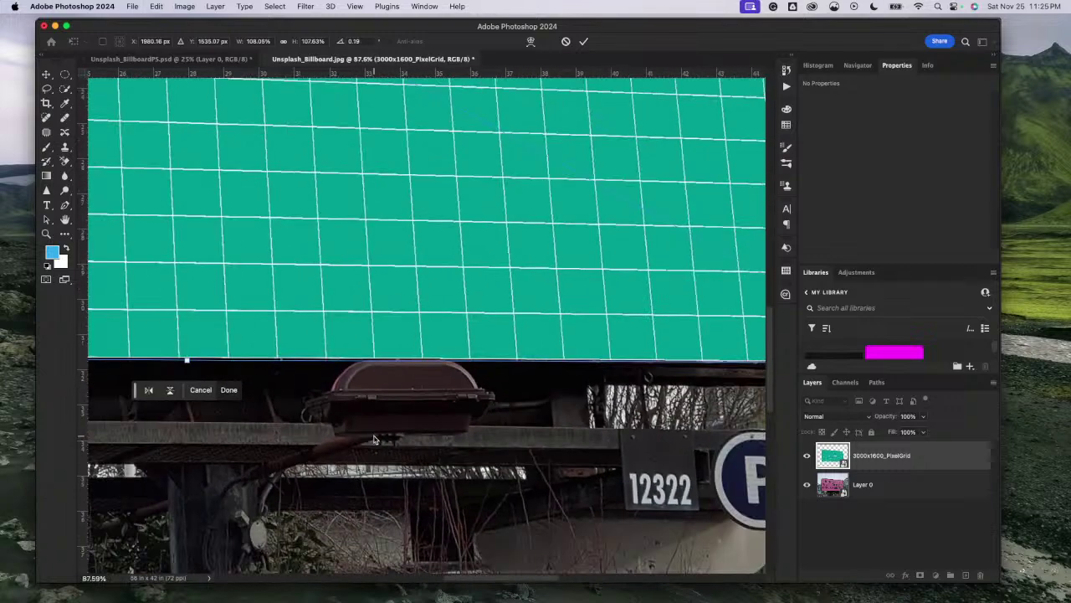
# Step: Switch the pixel grid's transform to Warp and nudge its lower-right corner slightly down toward the frame
pyautogui.click(135, 5)
pyautogui.moveTo(157, 6)
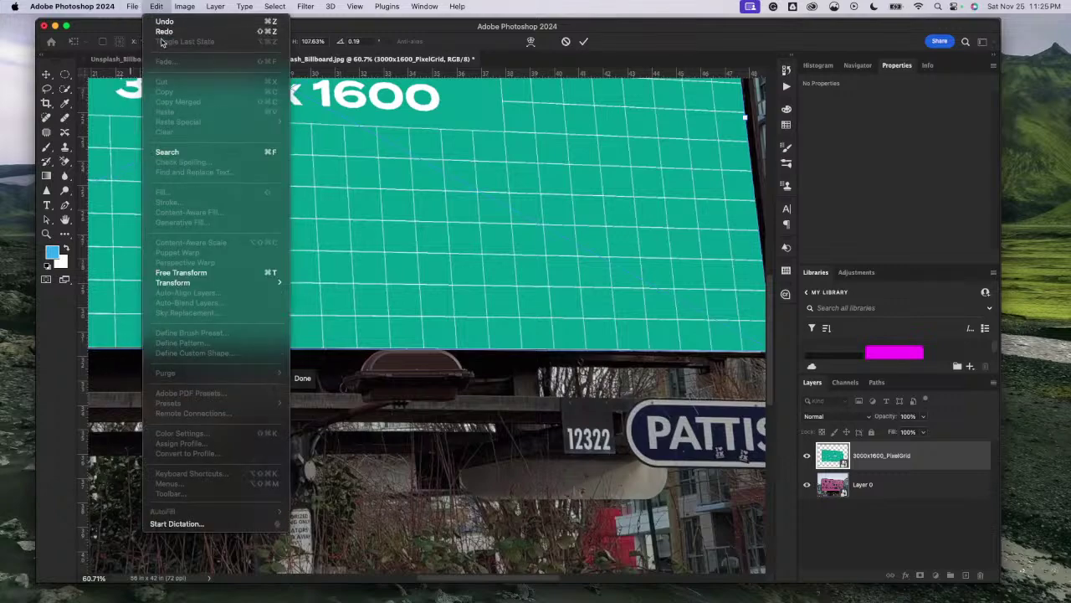
pyautogui.moveTo(230, 285)
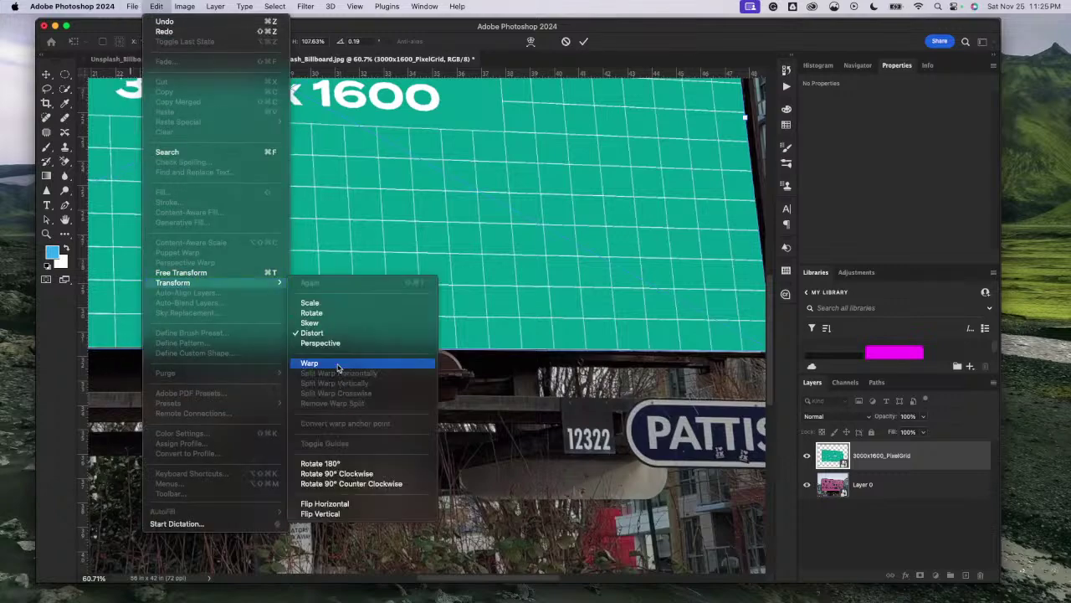
pyautogui.click(309, 362)
pyautogui.hscroll(15, 491, 384)
pyautogui.scroll(10, 491, 383)
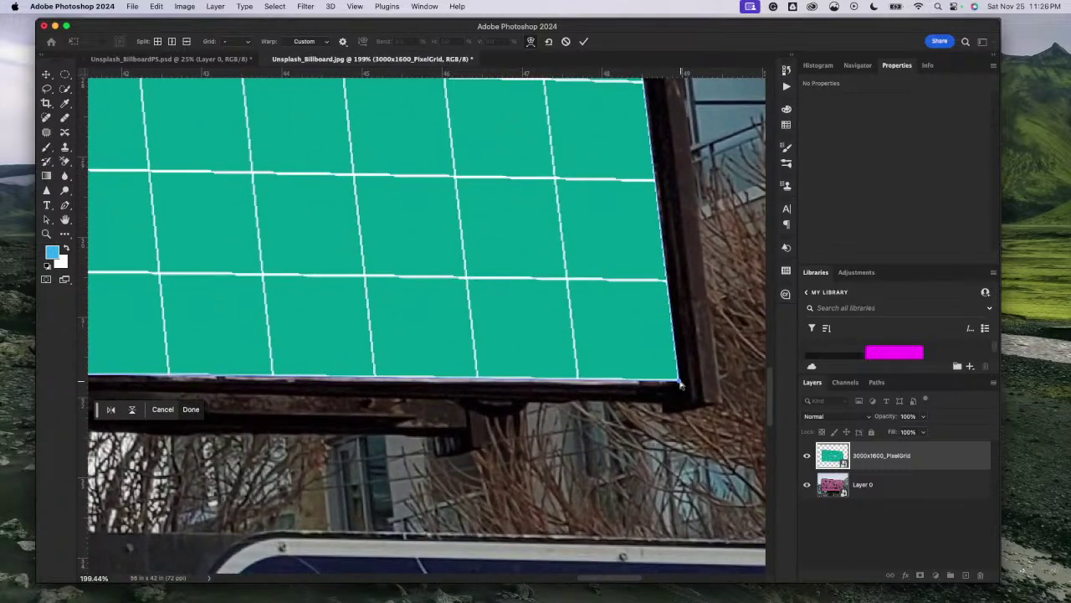
pyautogui.moveTo(679, 381); pyautogui.dragTo(678, 388)
# Step: Examine the pixel grid's bottom edge from the lower-right to the lower-left corner, as well as the whole billboard
pyautogui.hscroll(-15, 551, 471)
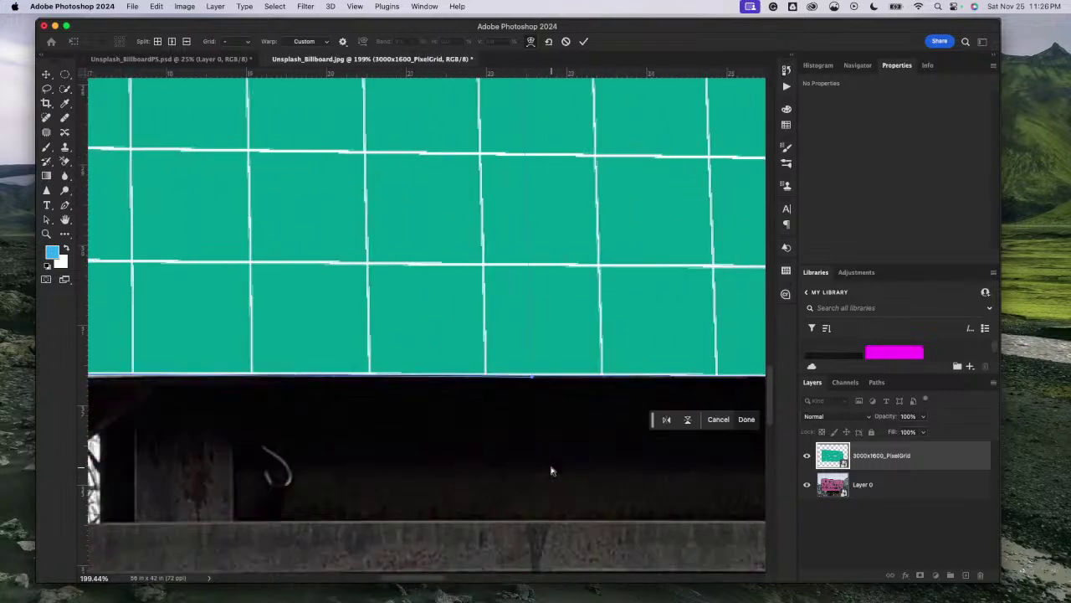
pyautogui.hscroll(-10, 550, 471)
pyautogui.hscroll(20, 488, 405)
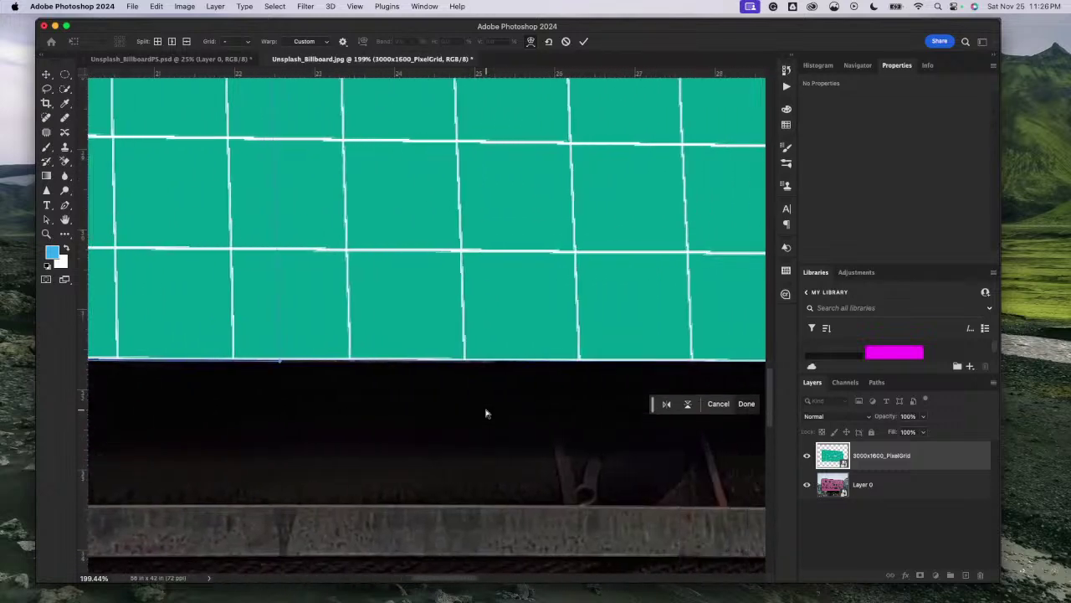
pyautogui.hscroll(-20, 485, 413)
pyautogui.scroll(1, 485, 414)
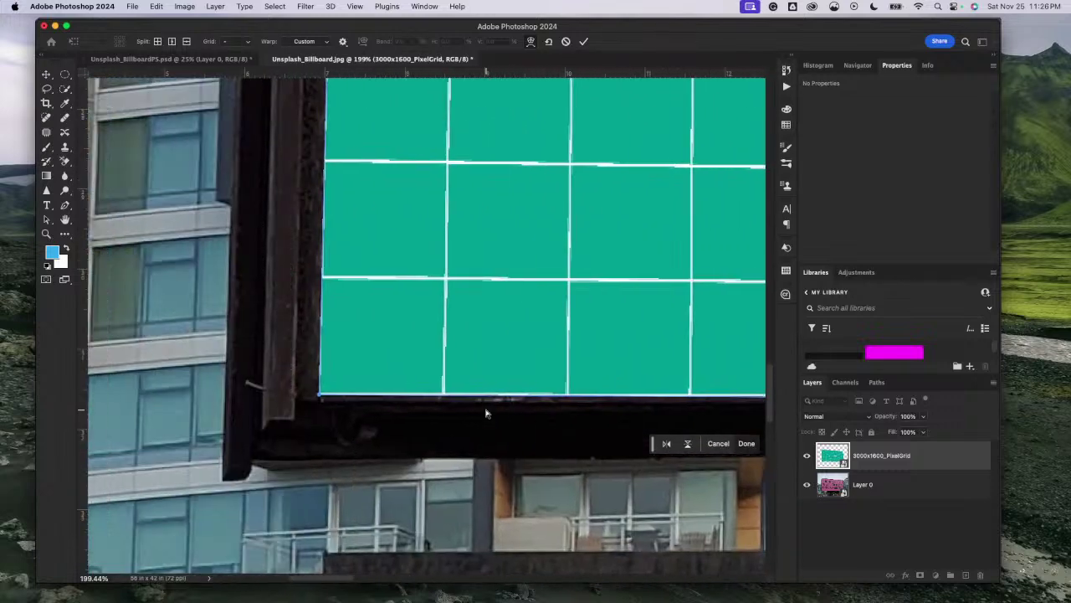
pyautogui.scroll(-10, 485, 413)
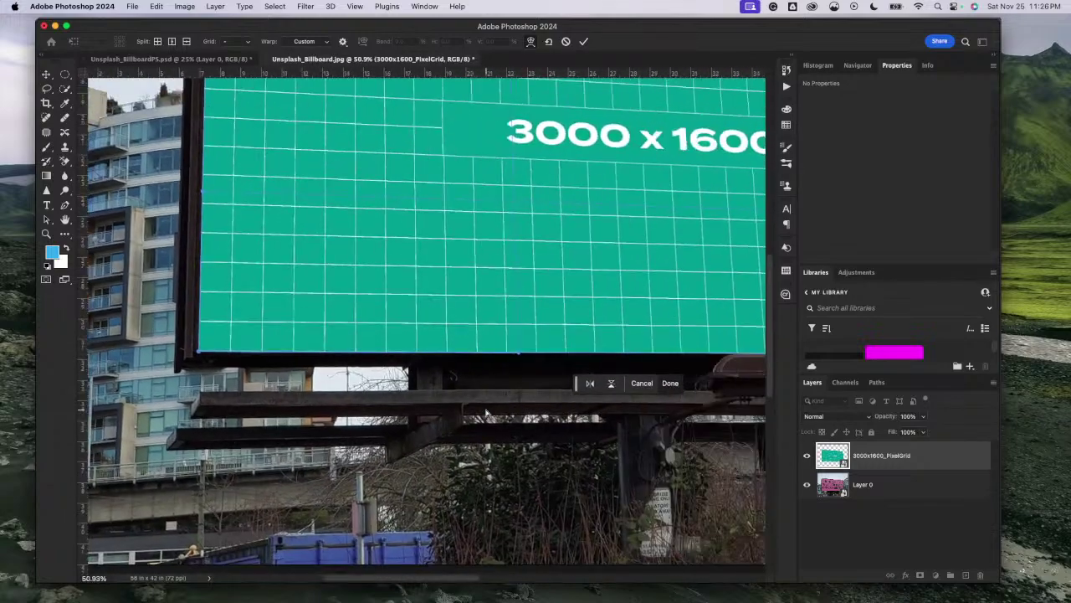
pyautogui.scroll(-5, 485, 414)
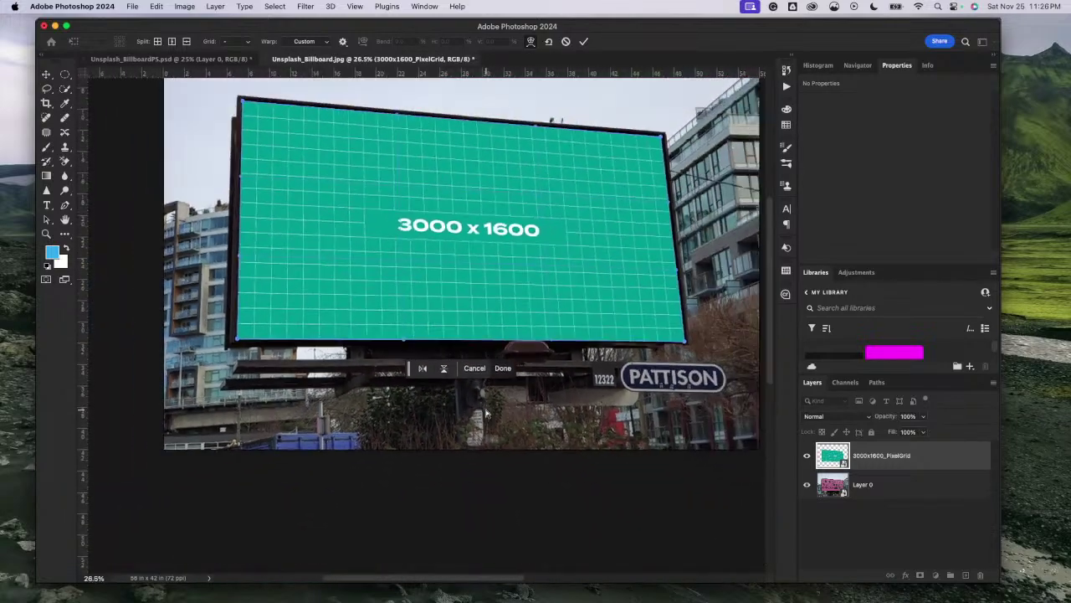
pyautogui.scroll(1, 486, 414)
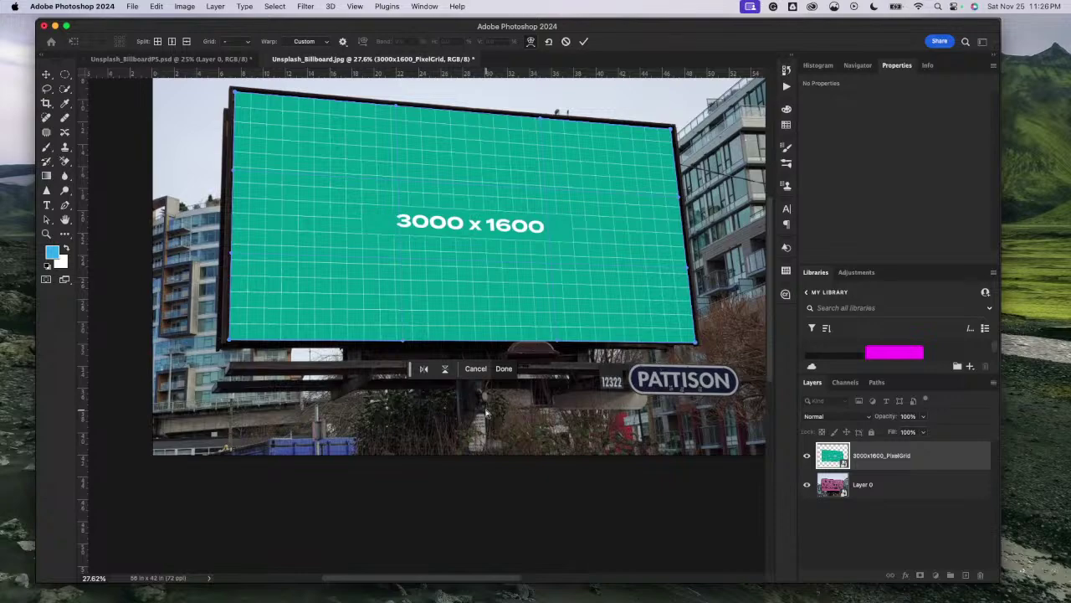
pyautogui.scroll(1, 485, 413)
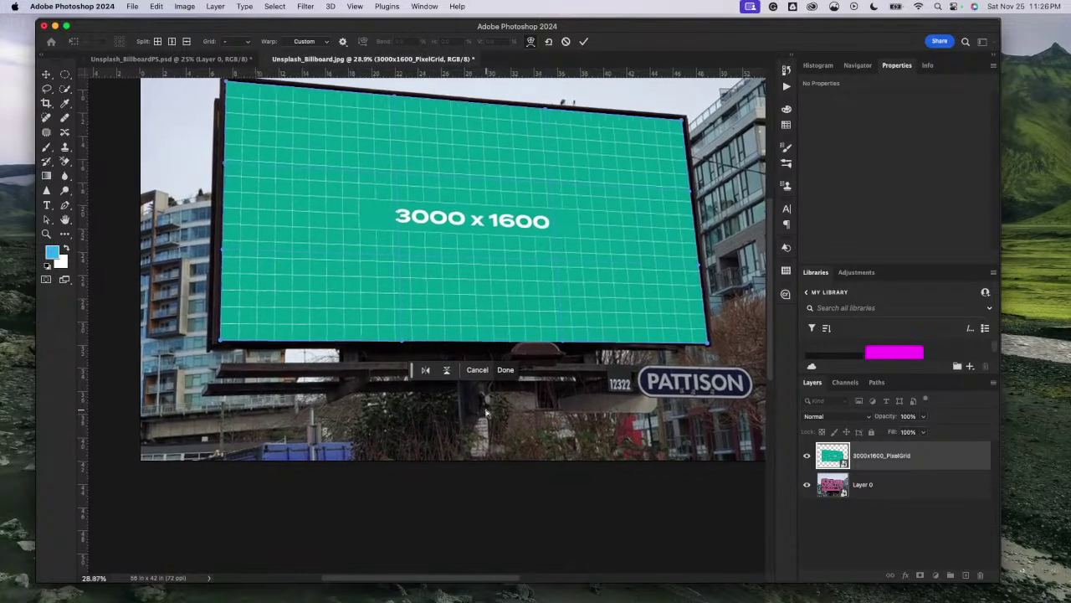
# Step: Nudge the warped pixel grid's lower-left corner slightly down and inward at the frame
pyautogui.scroll(5, 485, 413)
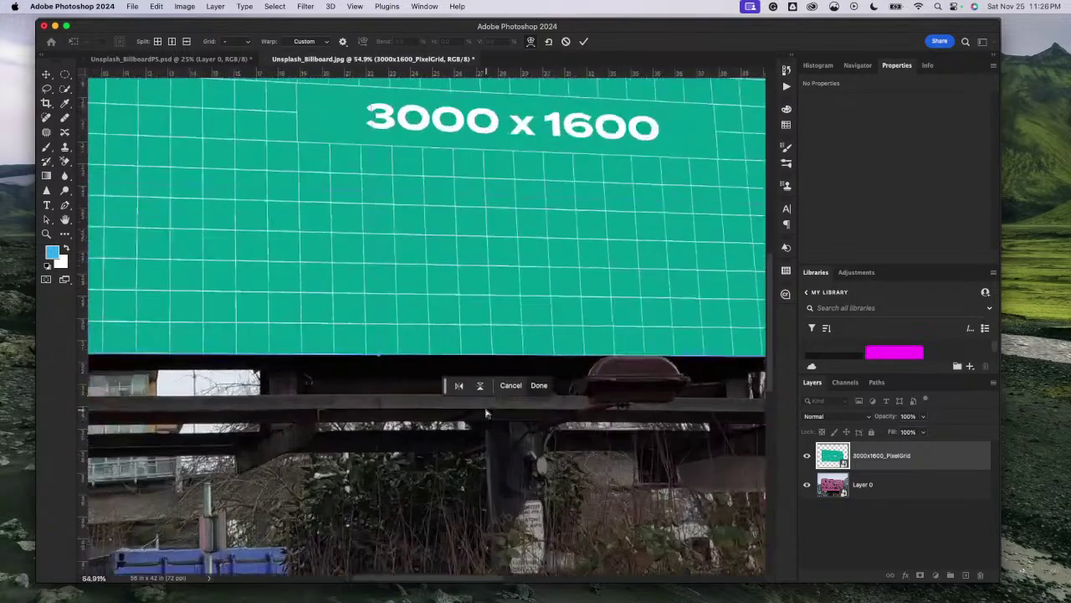
pyautogui.hscroll(-10, 486, 413)
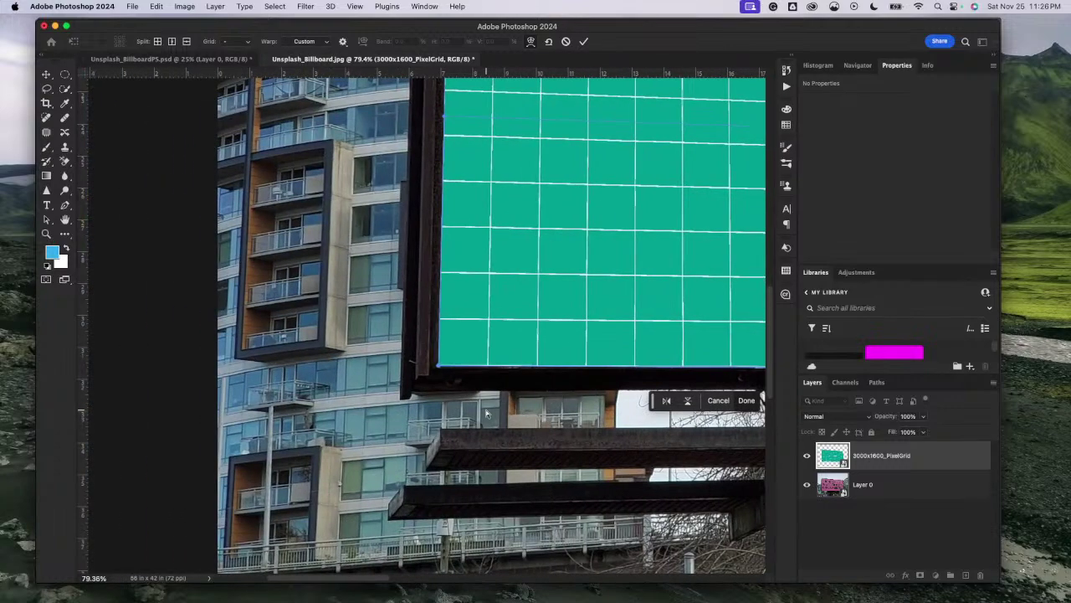
pyautogui.scroll(6, 458, 366)
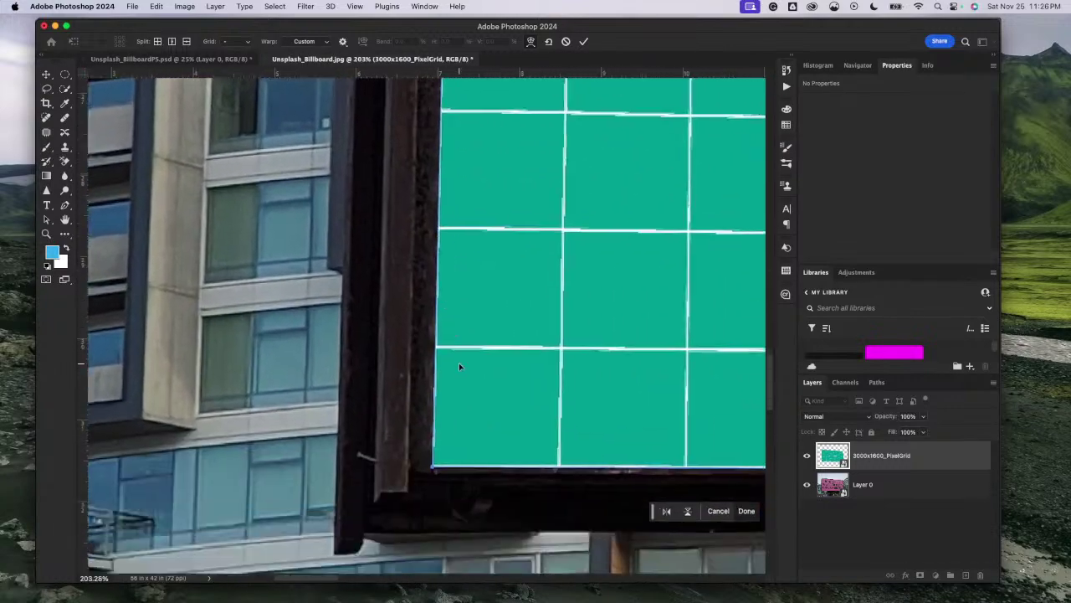
pyautogui.scroll(5, 458, 366)
pyautogui.scroll(-2, 459, 366)
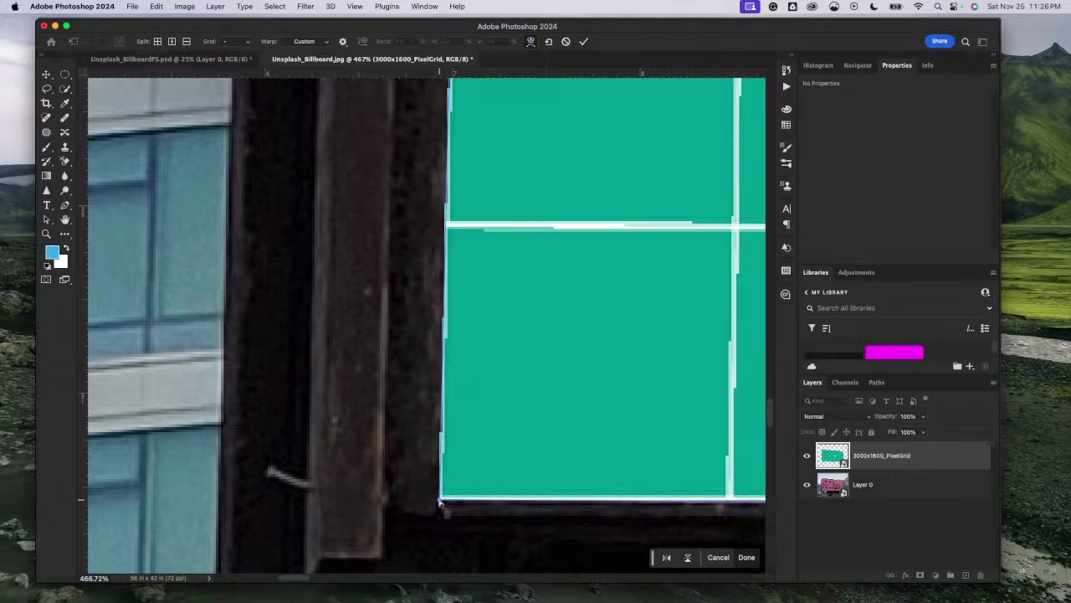
pyautogui.moveTo(442, 501); pyautogui.dragTo(446, 503)
# Step: Check the pixel grid's left edge up to its upper-left corner, review the whole billboard, and commit the warp
pyautogui.scroll(-3, 468, 370)
pyautogui.scroll(3, 468, 370)
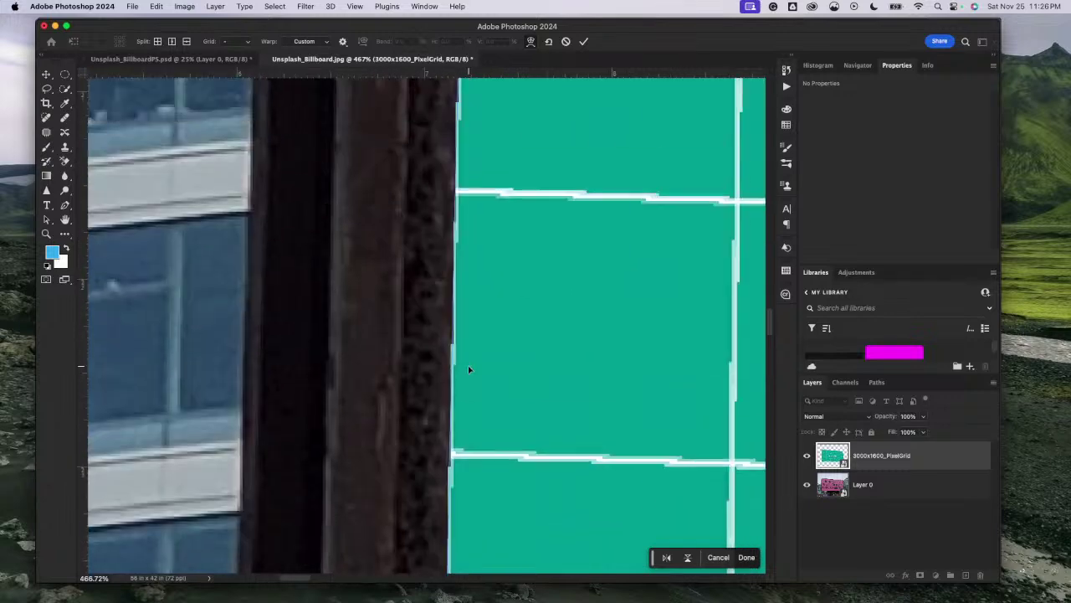
pyautogui.scroll(2, 468, 368)
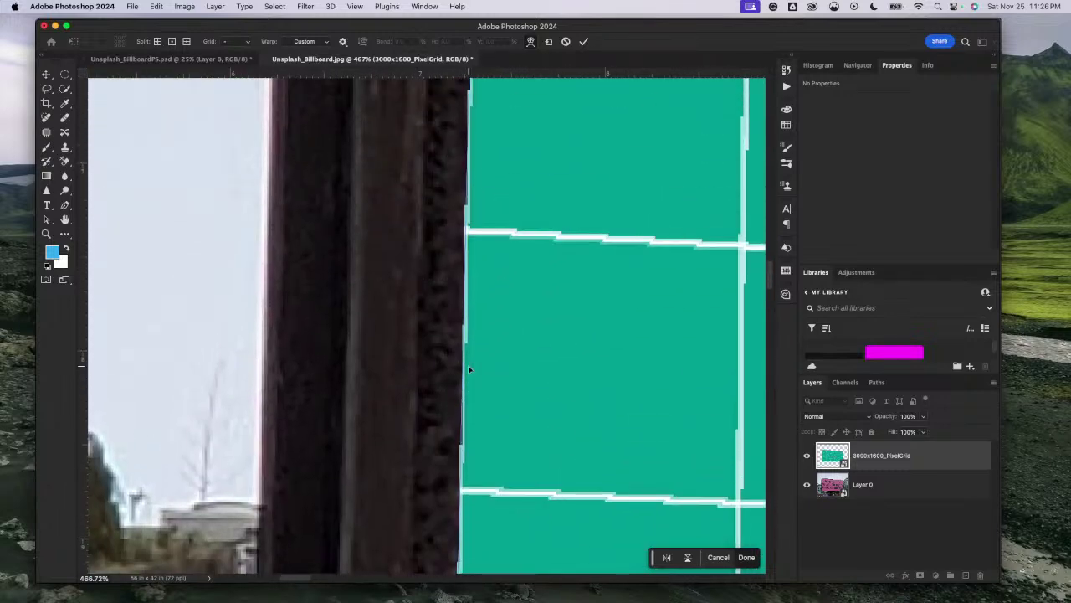
pyautogui.scroll(5, 468, 365)
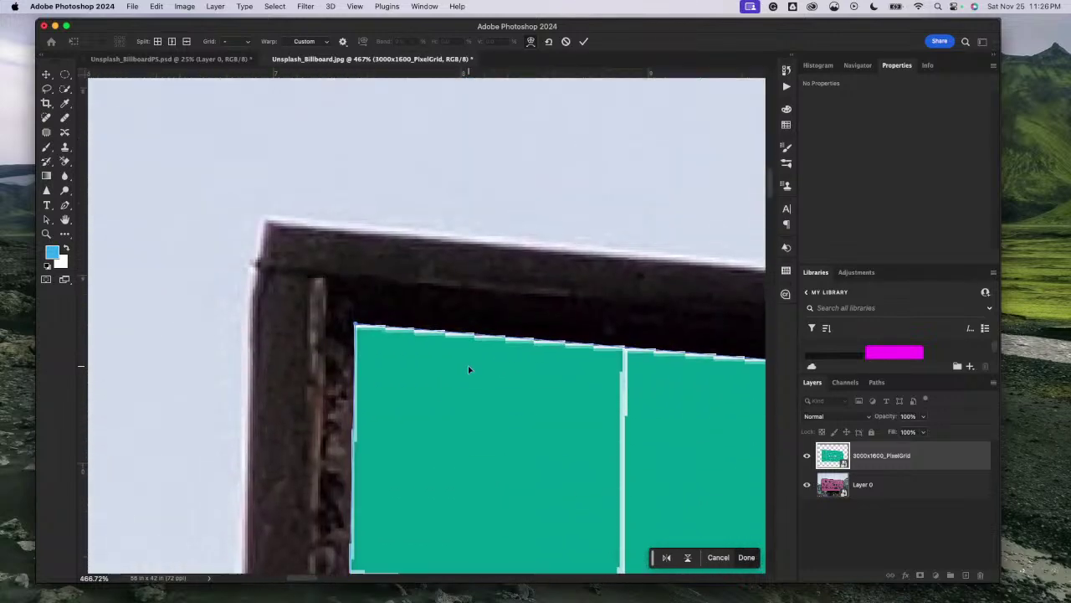
pyautogui.scroll(-2, 468, 364)
pyautogui.scroll(-10, 469, 369)
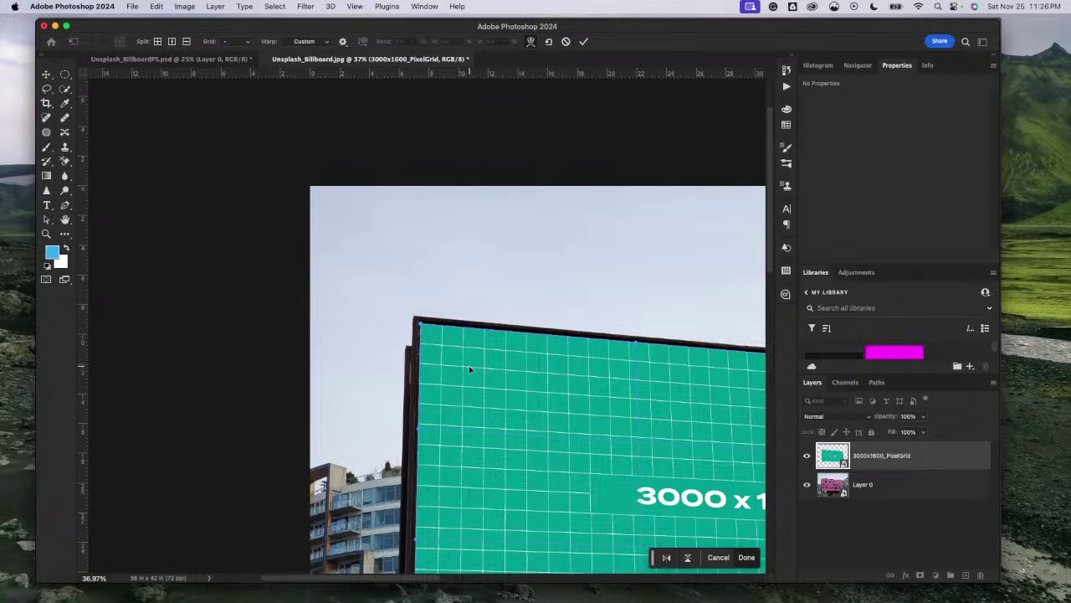
pyautogui.scroll(-3, 470, 369)
pyautogui.hscroll(5, 469, 369)
pyautogui.scroll(-2, 470, 369)
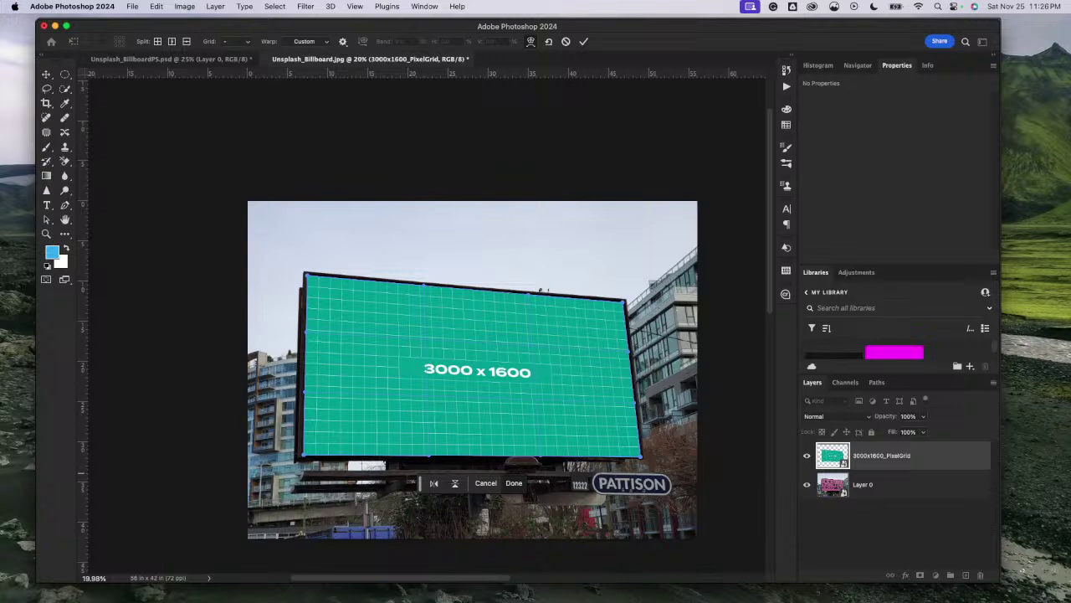
pyautogui.click(304, 7)
pyautogui.press('Return')
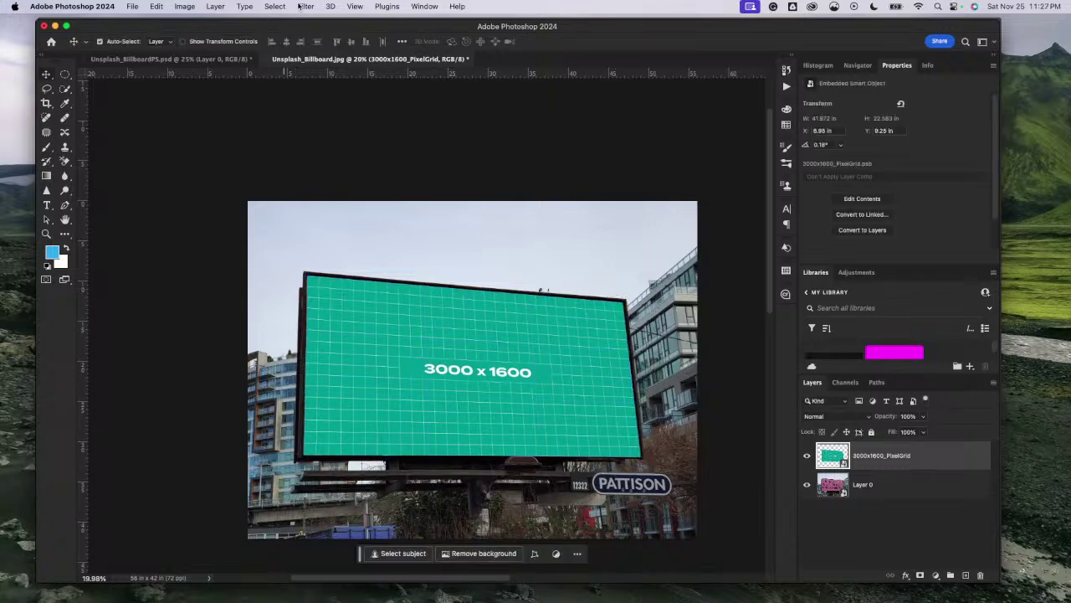
# Step: Apply a Gaussian Blur smart filter with a 0.8-pixel radius to the pixel grid smart object
pyautogui.click(303, 6)
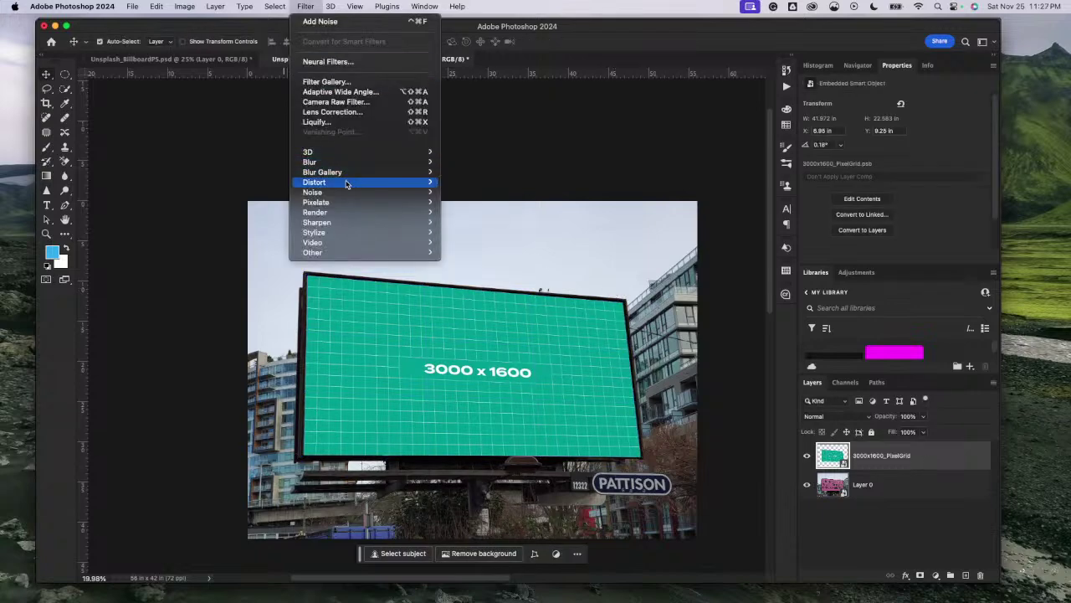
pyautogui.moveTo(348, 165)
pyautogui.click(475, 201)
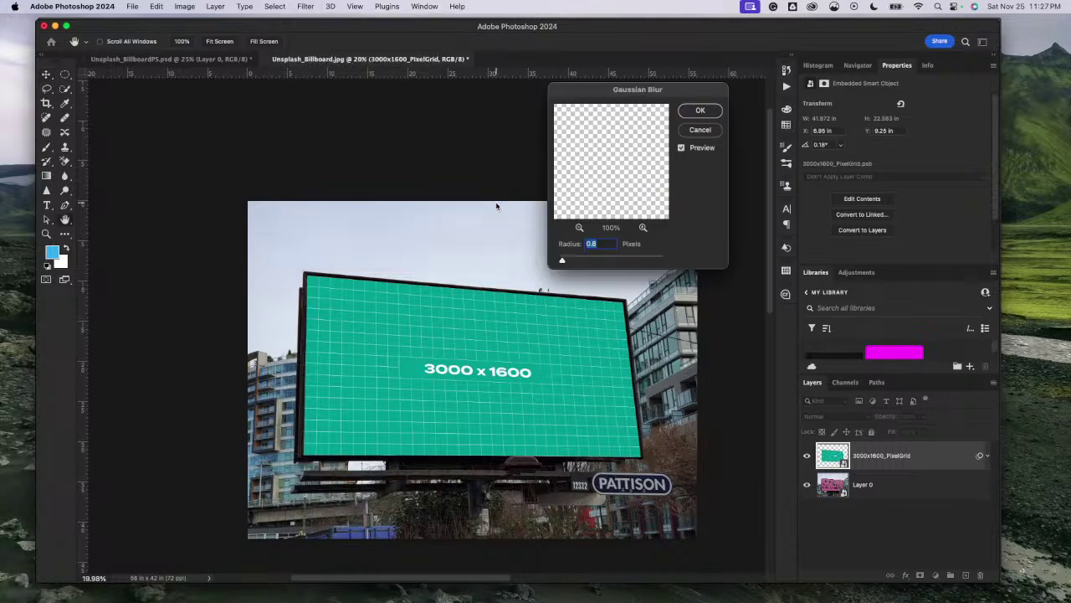
pyautogui.click(702, 111)
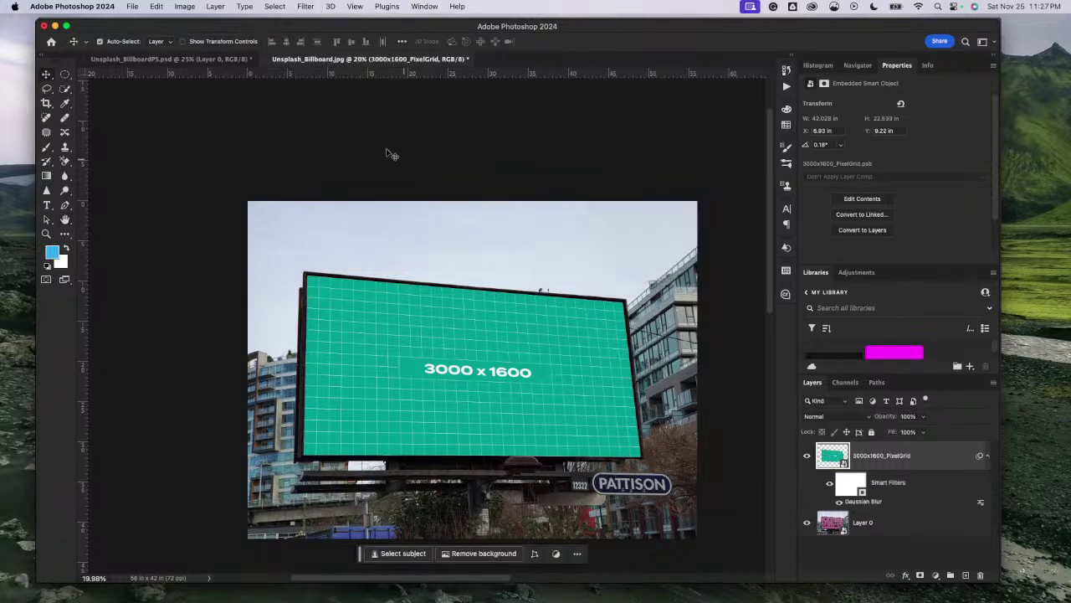
# Step: Apply an Add Noise smart filter with a 3.5% amount and Gaussian distribution to the pixel grid smart object
pyautogui.click(308, 8)
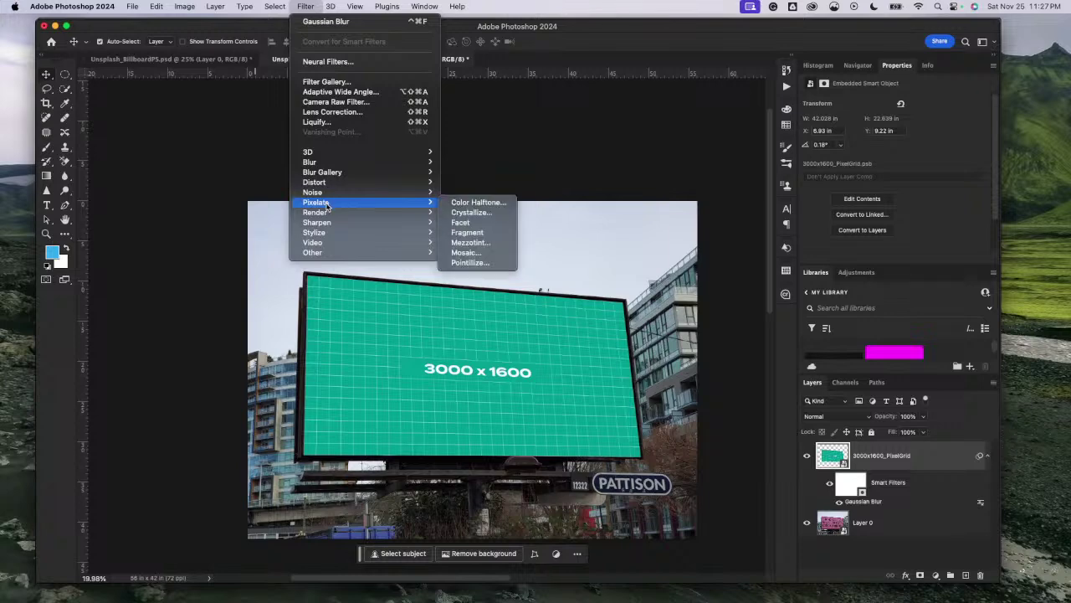
pyautogui.moveTo(331, 194)
pyautogui.click(479, 194)
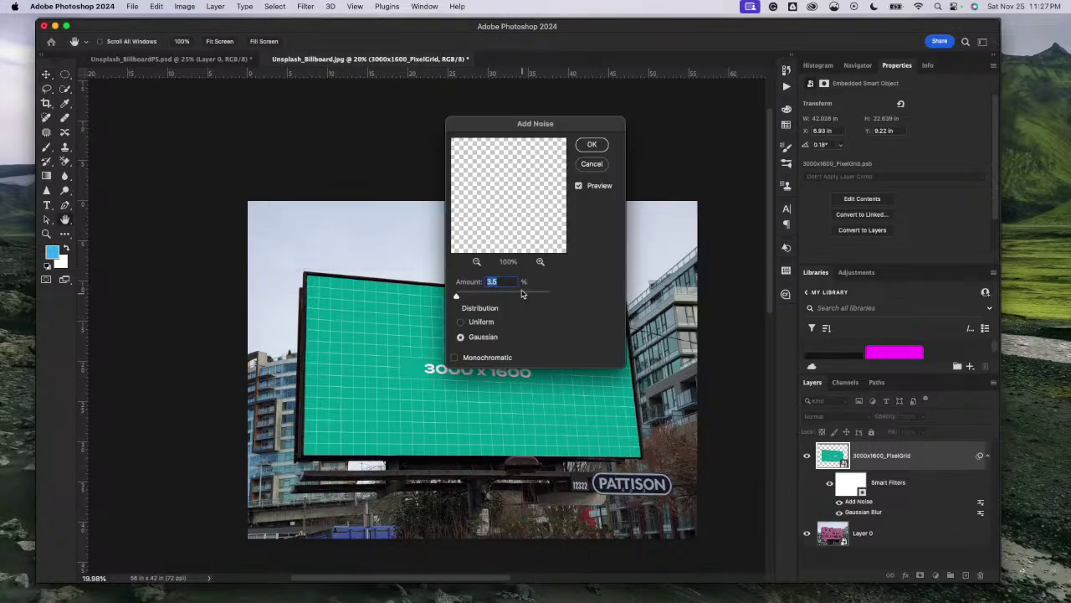
pyautogui.click(597, 148)
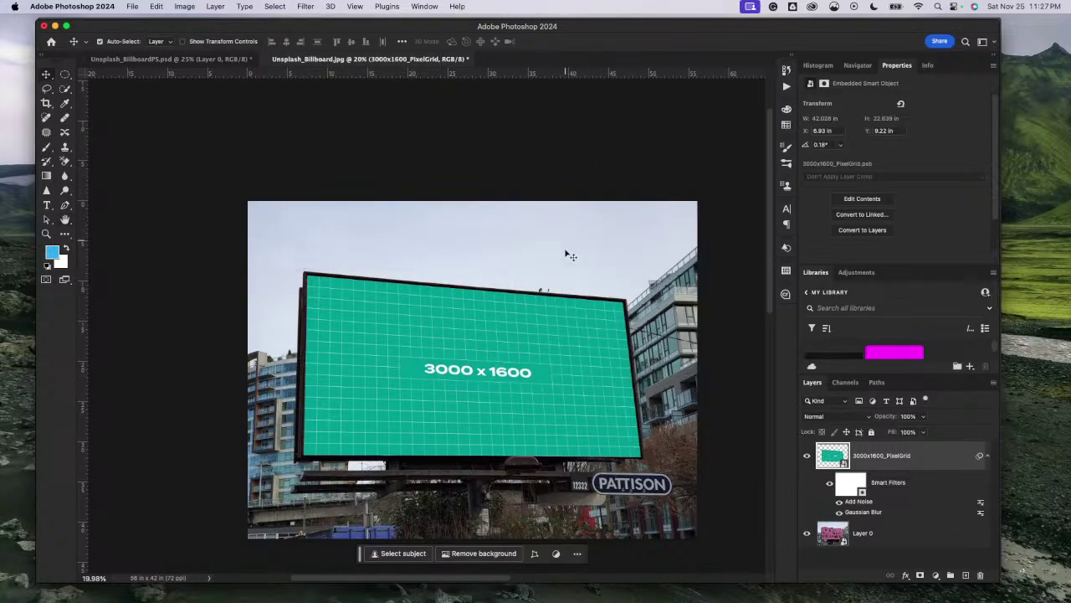
# Step: Examine the filtered pixel grid up close at the billboard's upper-right corner, then review the whole billboard
pyautogui.press('super+equal')
pyautogui.scroll(5, 618, 392)
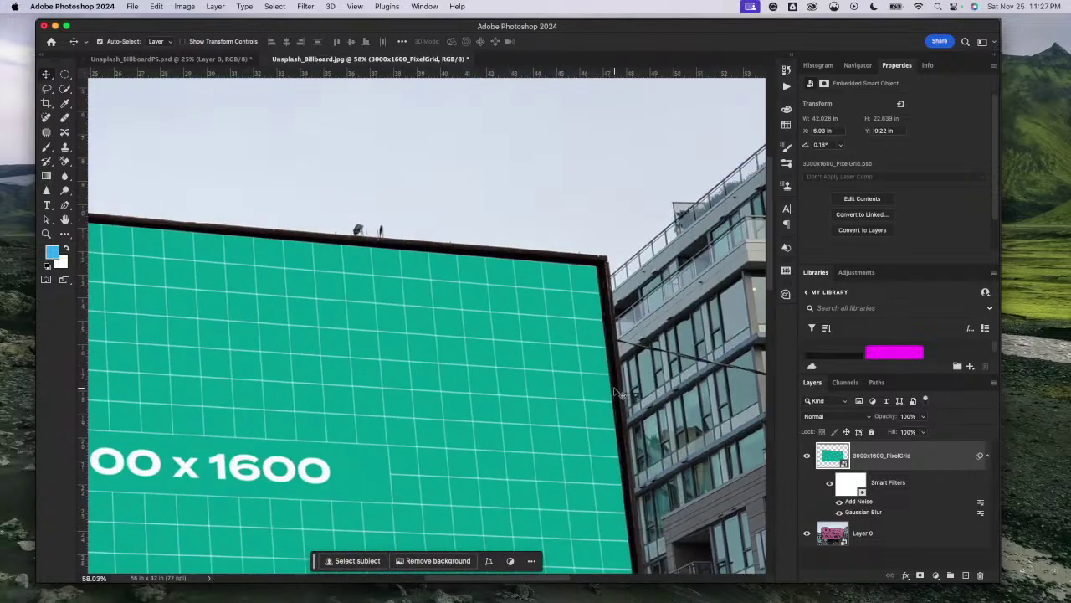
pyautogui.scroll(-5, 617, 391)
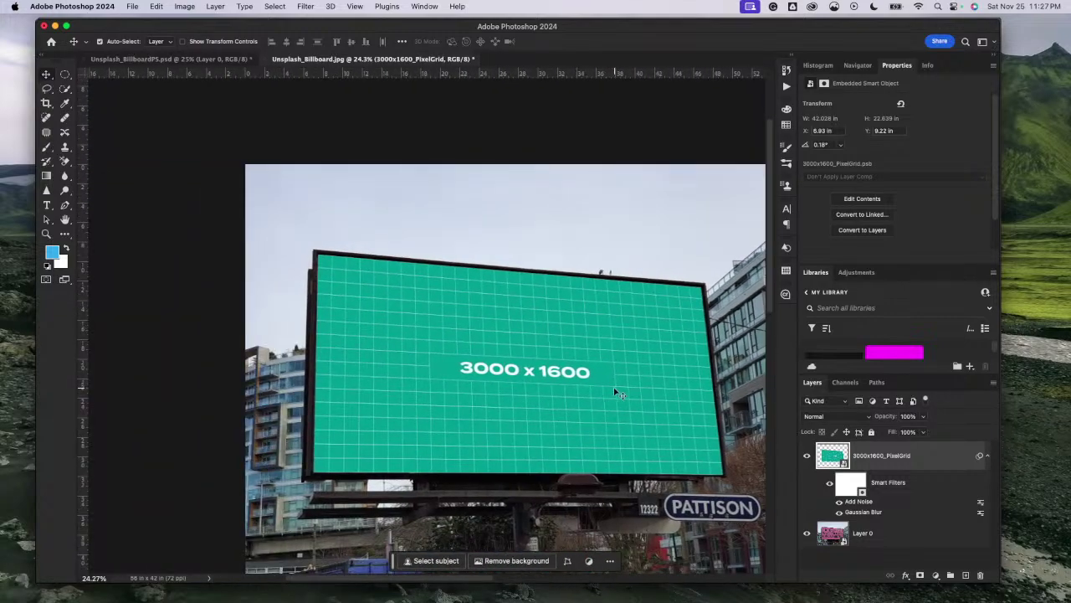
pyautogui.hscroll(3, 615, 391)
pyautogui.hscroll(-1, 615, 392)
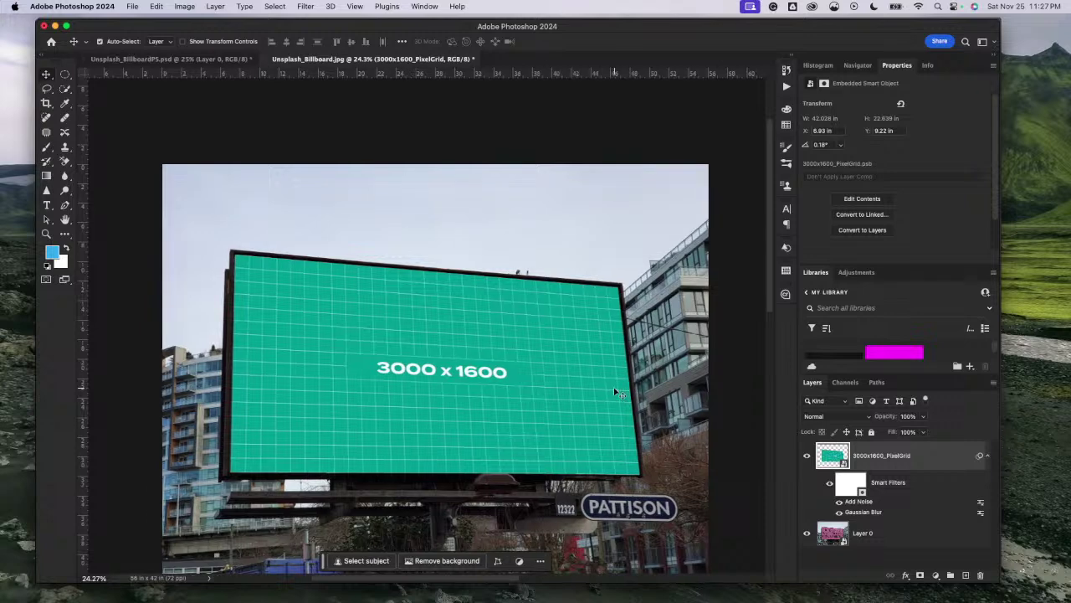
pyautogui.scroll(-2, 614, 390)
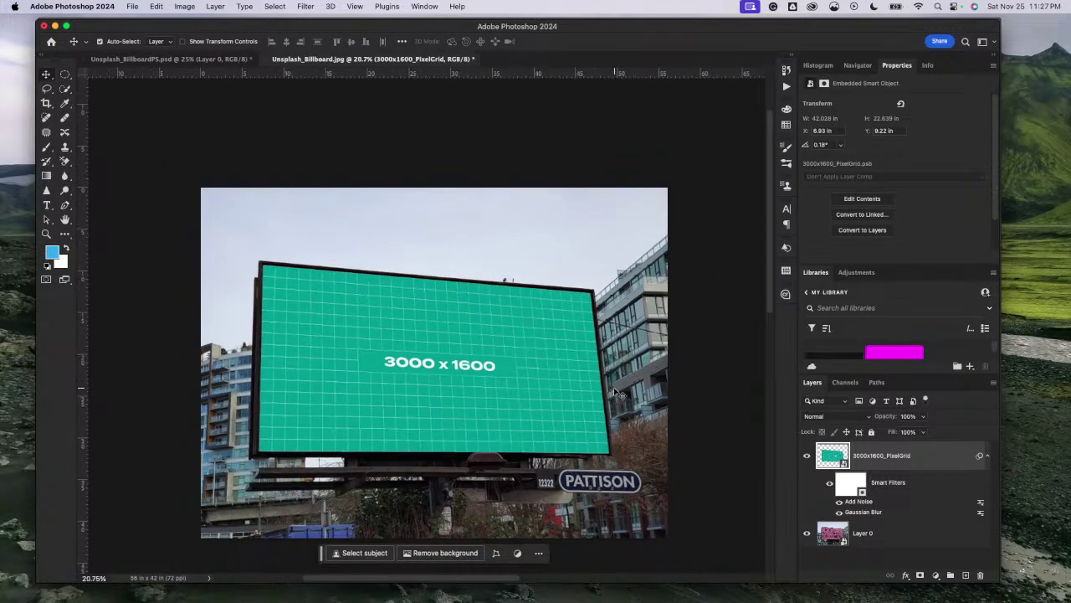
pyautogui.scroll(1, 615, 392)
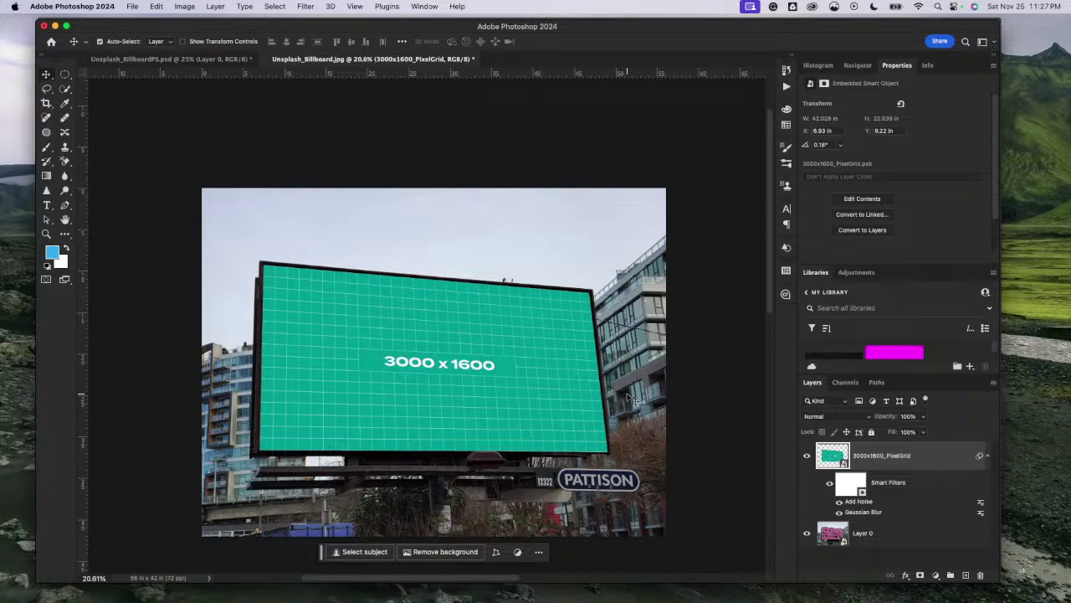
# Step: Open the pixel grid smart object's contents and start placing a linked file in it
pyautogui.doubleClick(829, 456)
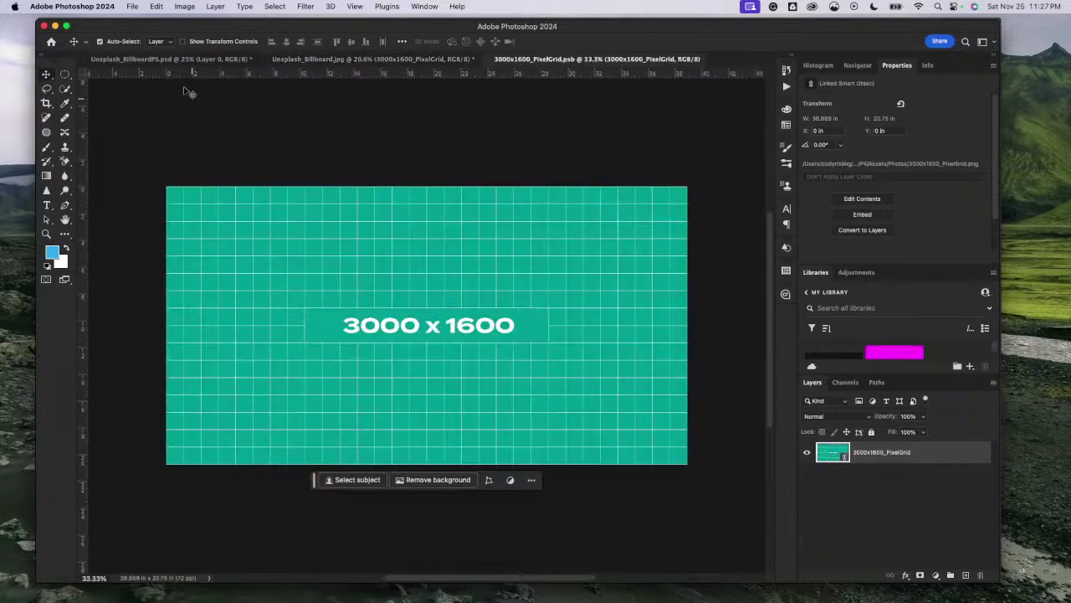
pyautogui.click(132, 6)
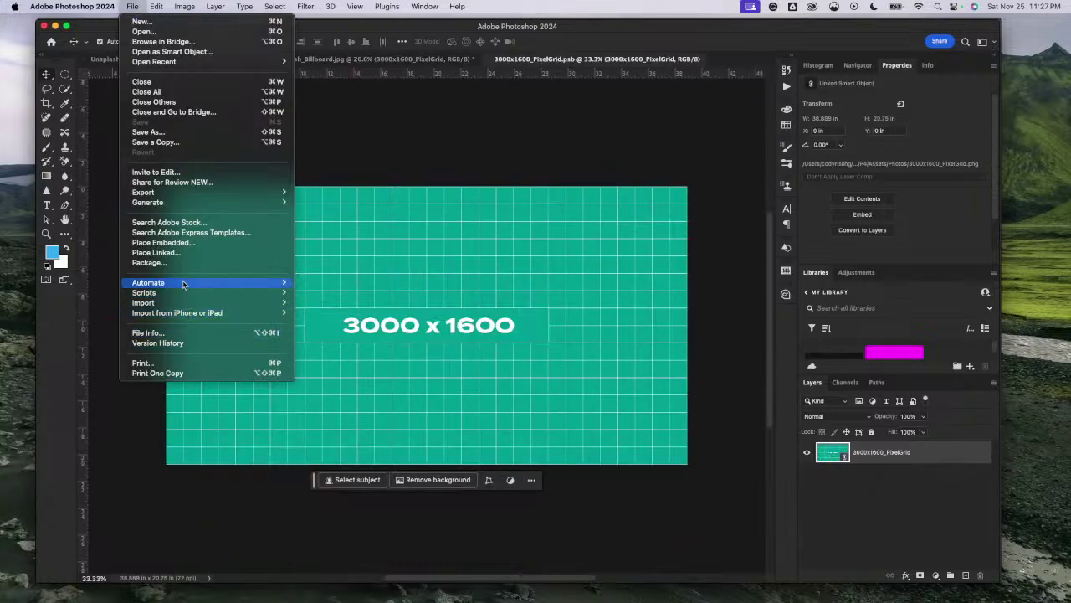
pyautogui.click(177, 256)
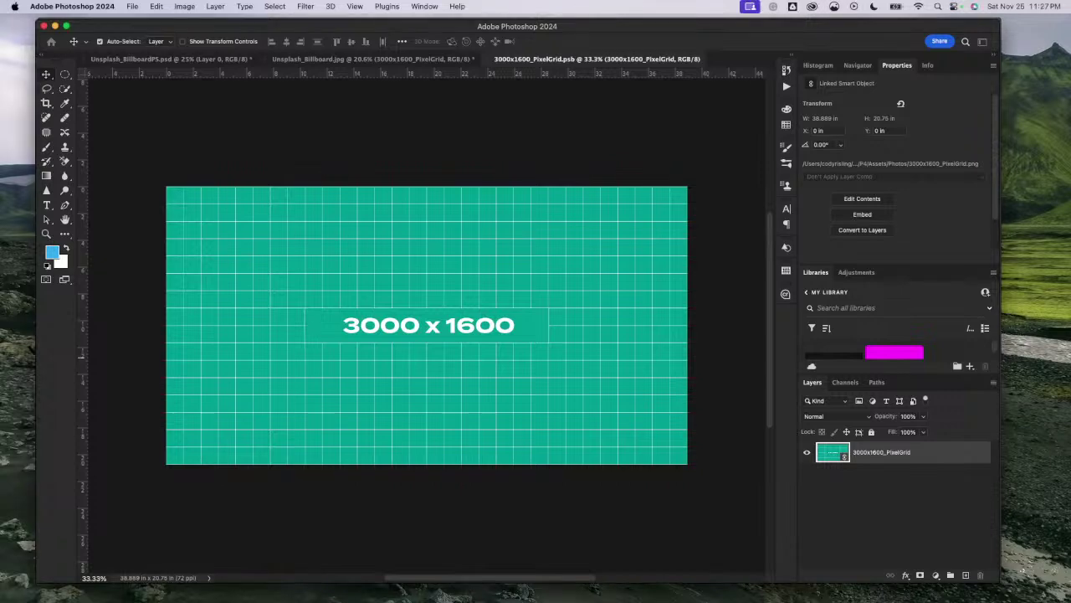
# Step: Place the Merry Market billboard design above the grid layer in 3000x1600_PixelGrid.psb, covering the full canvas
pyautogui.moveTo(66, 384); pyautogui.dragTo(252, 331)
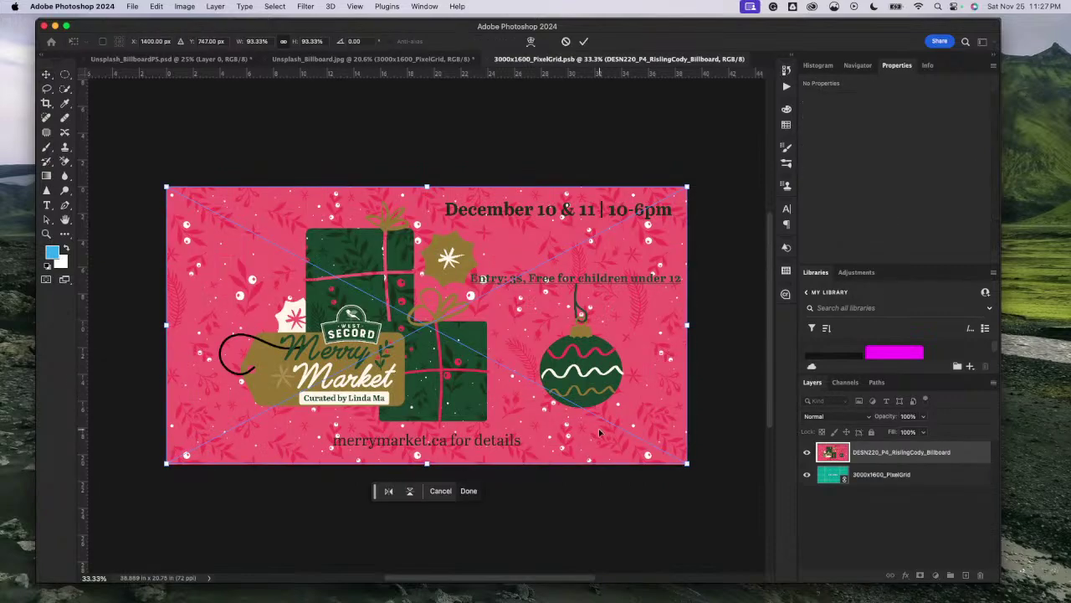
pyautogui.scroll(10, 720, 425)
pyautogui.hscroll(10, 720, 426)
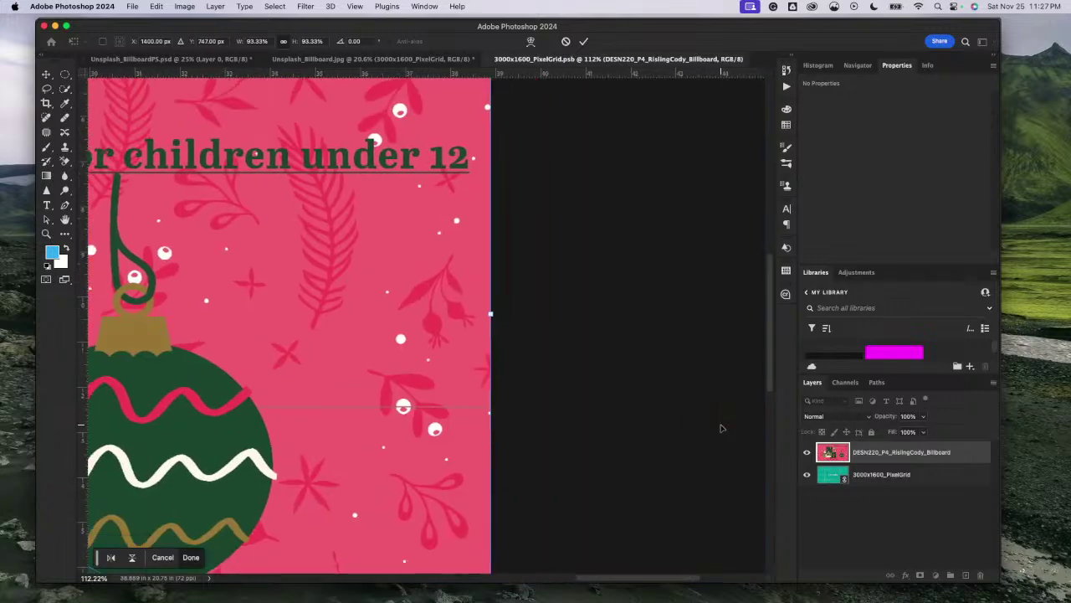
pyautogui.scroll(-3, 721, 428)
pyautogui.scroll(-3, 720, 429)
pyautogui.scroll(-10, 748, 400)
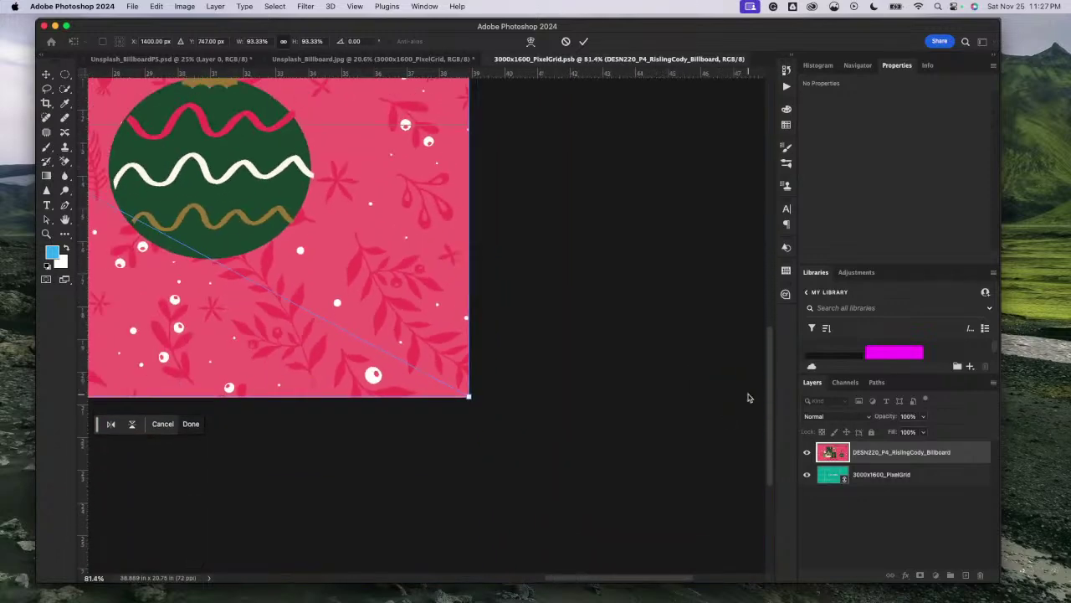
pyautogui.scroll(-5, 748, 399)
pyautogui.hscroll(-5, 543, 414)
pyautogui.scroll(3, 542, 414)
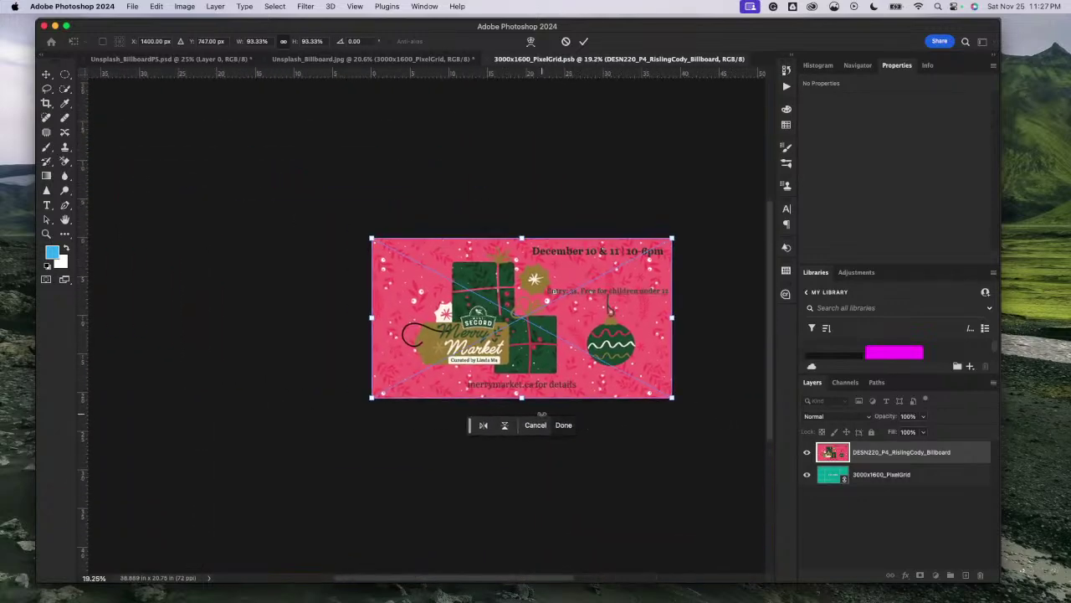
pyautogui.click(583, 41)
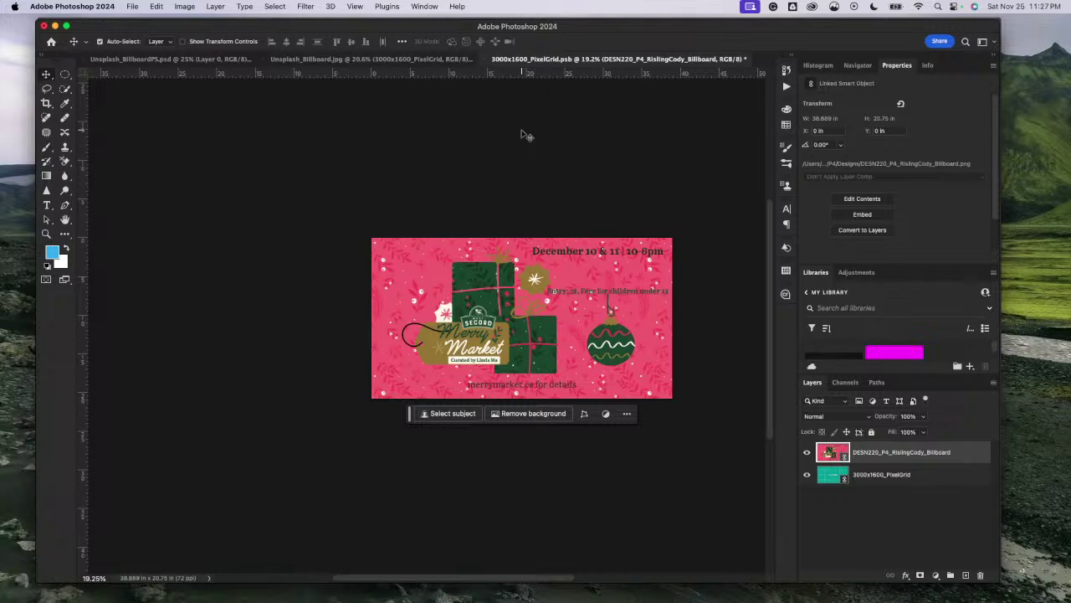
# Step: Save the smart object contents, update the Unsplash_Billboard.jpg mockup, and close 3000x1600_PixelGrid.psb
pyautogui.press('super+s')
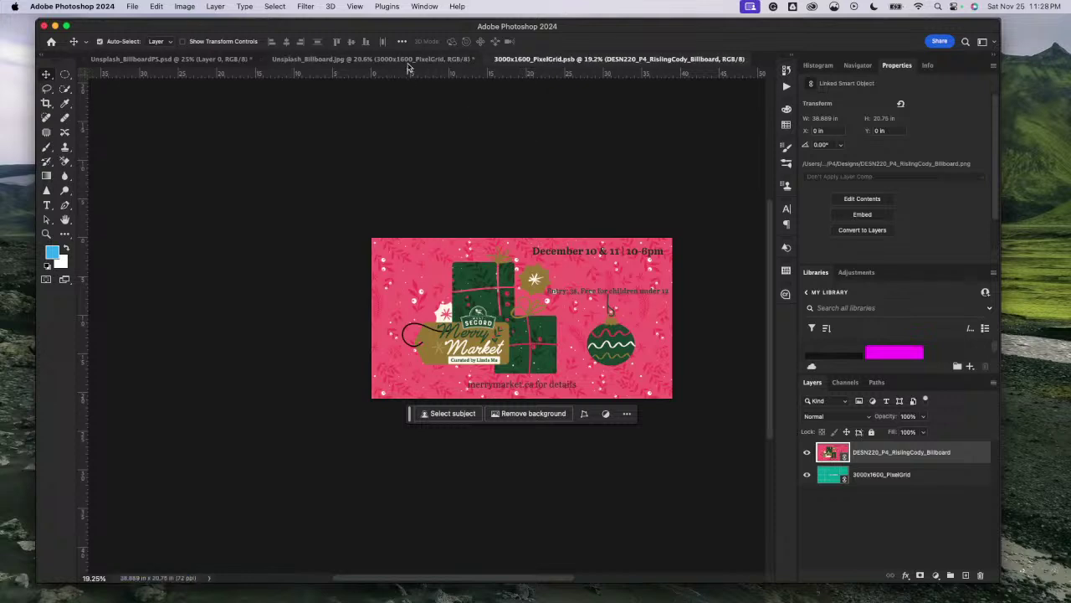
pyautogui.click(456, 59)
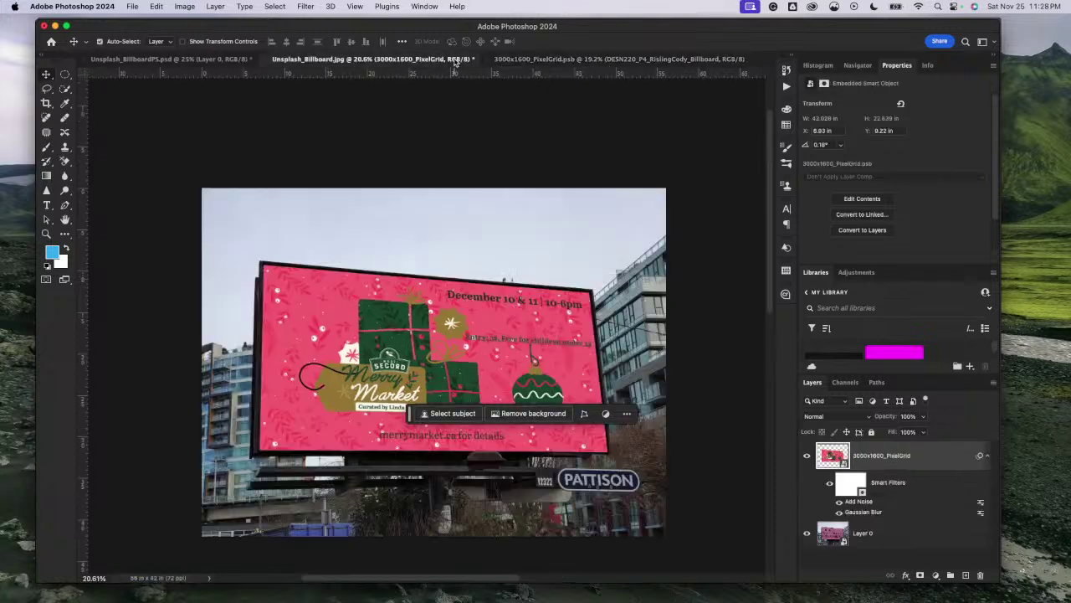
pyautogui.click(488, 61)
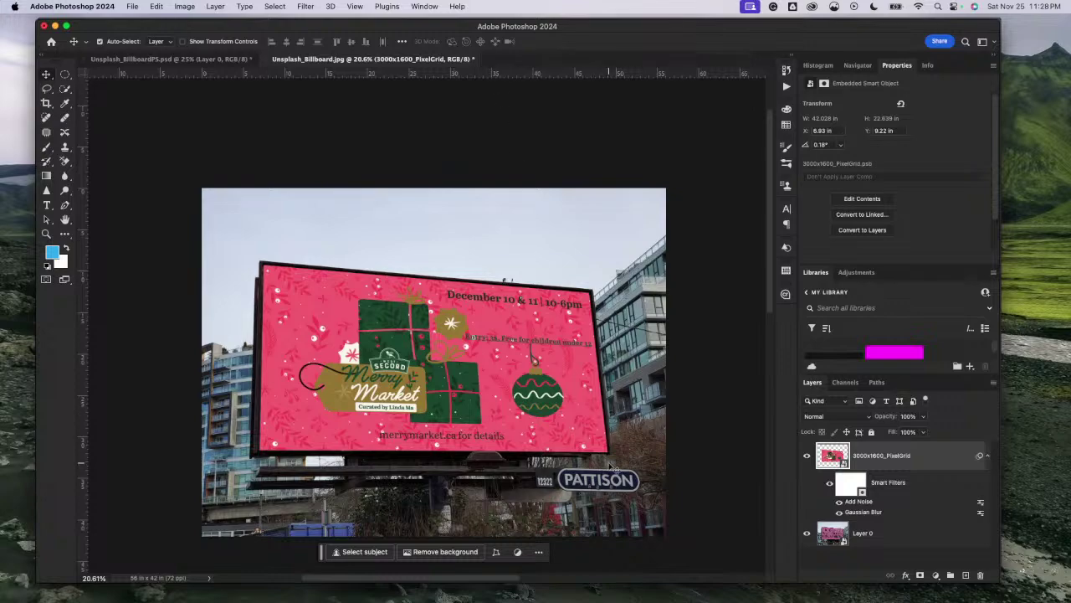
# Step: Inspect the billboard's lower corner near the PATTISON sign up close and review the whole mockup
pyautogui.scroll(5, 613, 469)
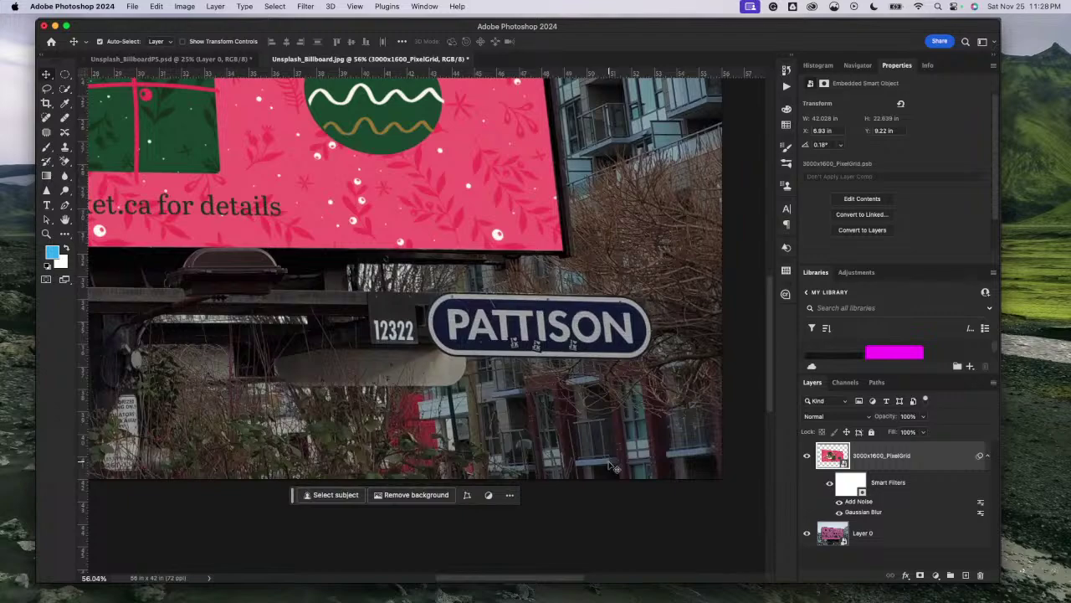
pyautogui.scroll(5, 578, 339)
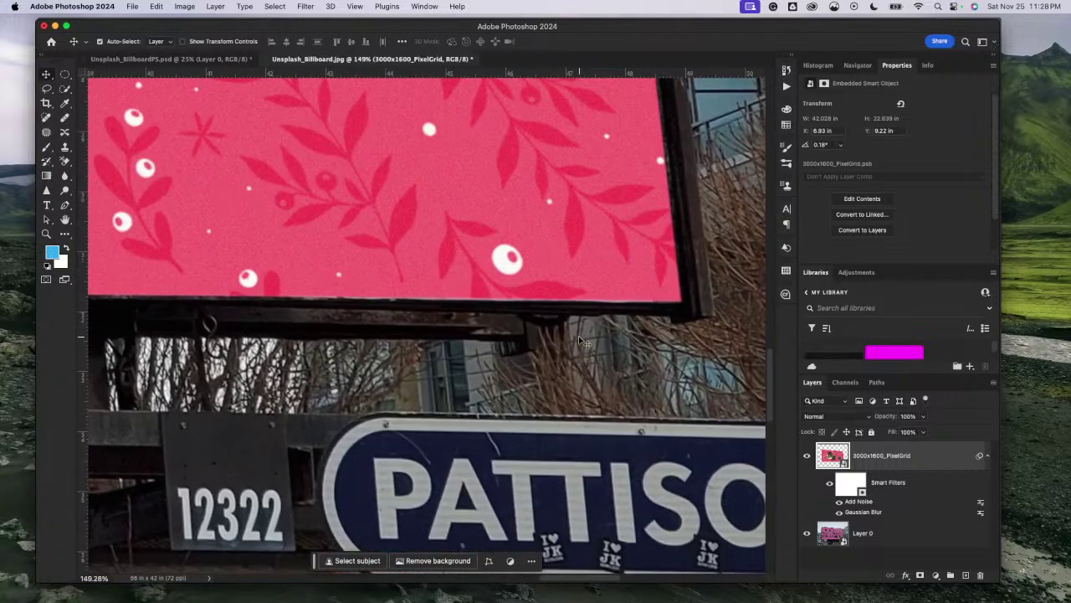
pyautogui.scroll(-6, 578, 335)
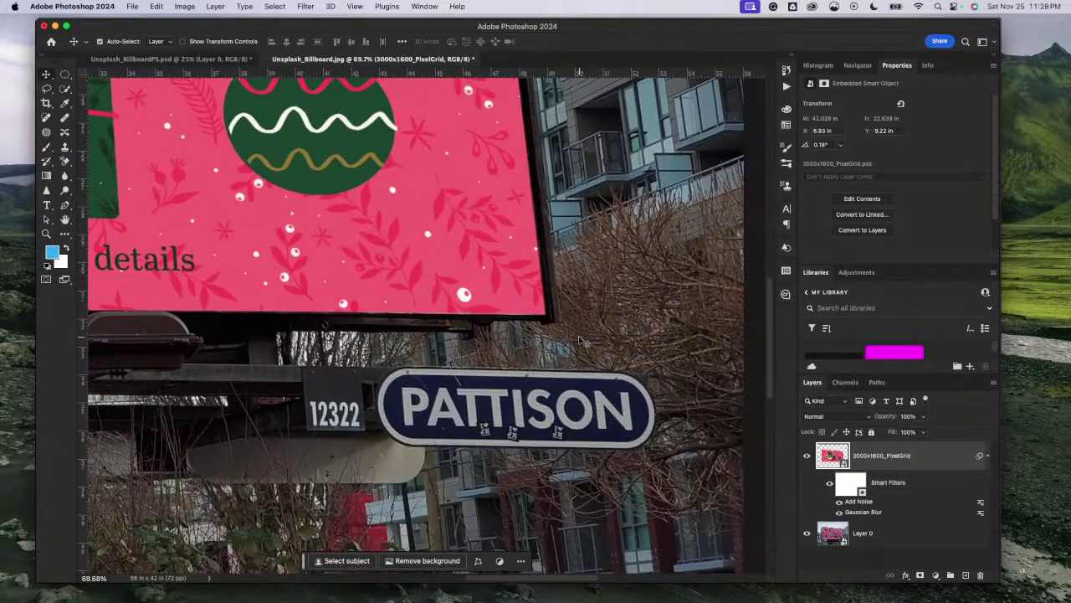
pyautogui.scroll(-3, 579, 339)
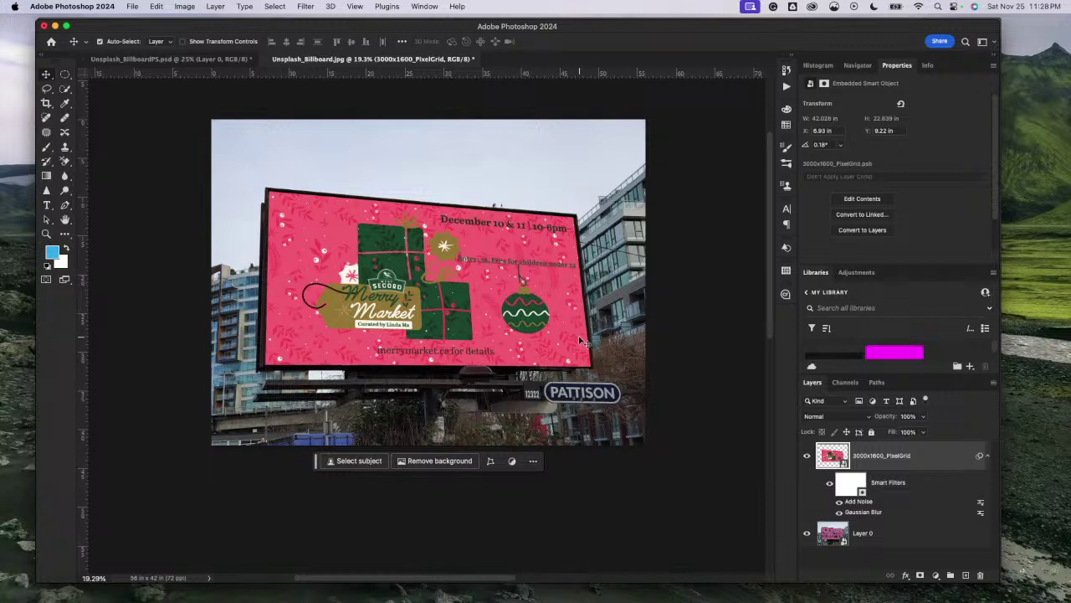
pyautogui.scroll(3, 606, 349)
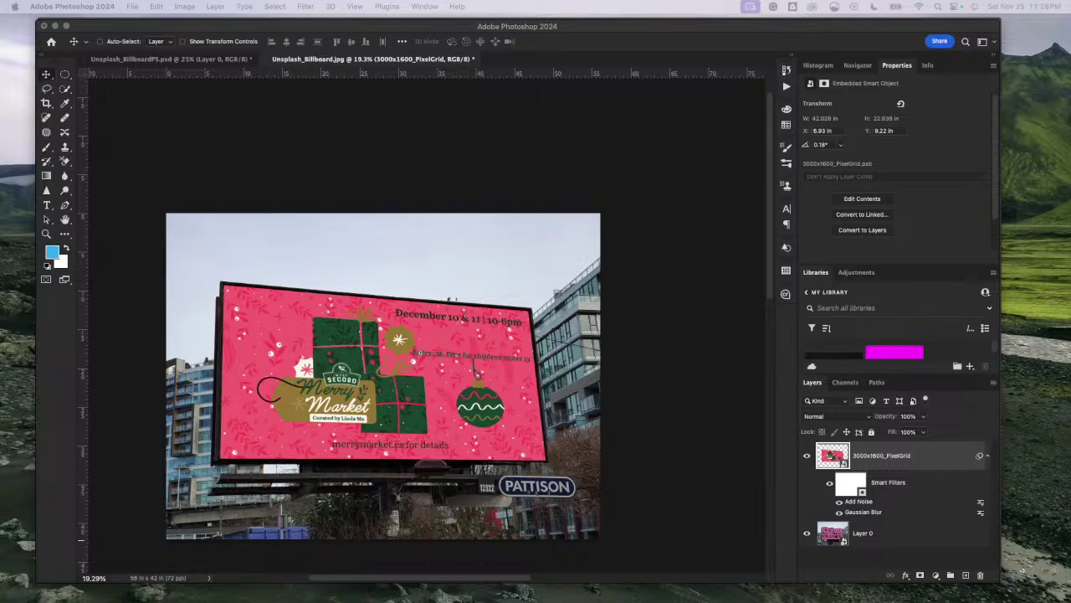
# Step: Try moving Layer 0 slightly sideways in Unsplash_BillboardPS.psd and shifting it back
pyautogui.click(190, 61)
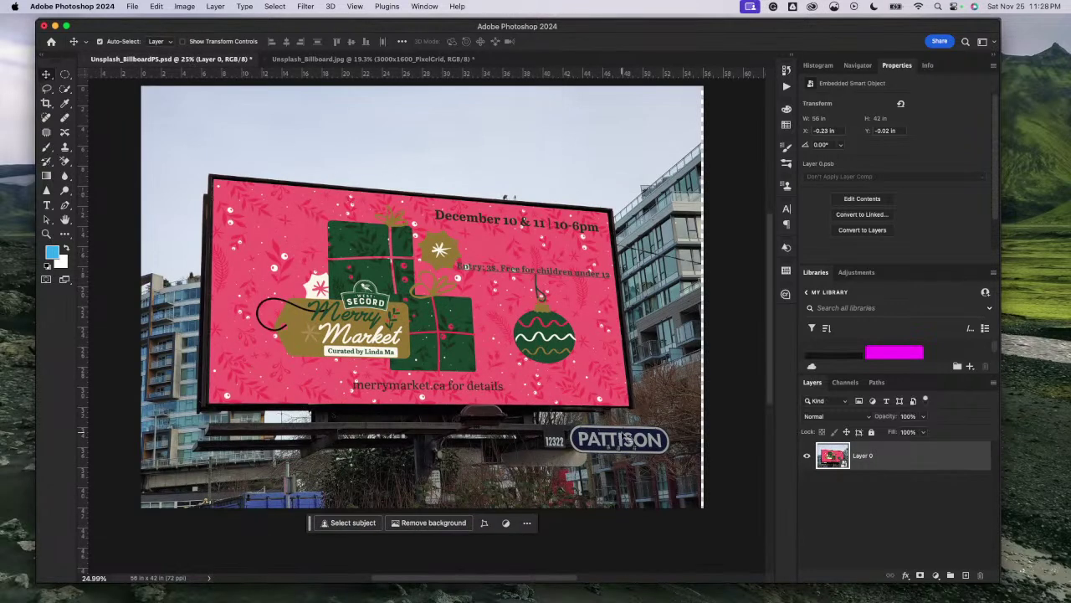
pyautogui.moveTo(502, 433); pyautogui.dragTo(508, 435)
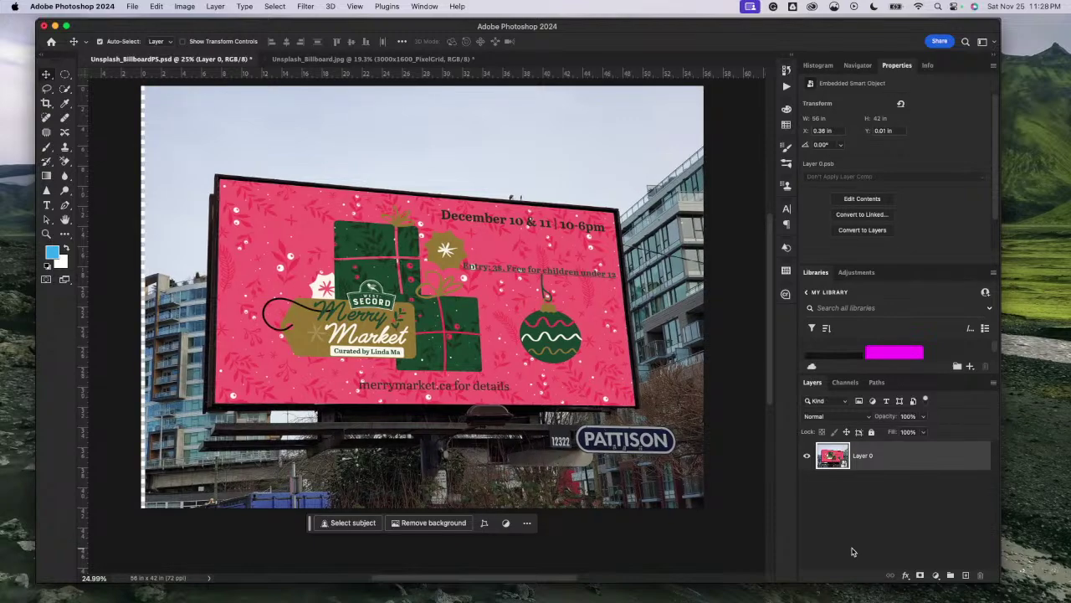
pyautogui.moveTo(435, 354)
pyautogui.mouseDown()
pyautogui.moveTo(442, 360)
pyautogui.moveTo(405, 386)
pyautogui.moveTo(435, 339)
pyautogui.moveTo(432, 348)
pyautogui.mouseUp()
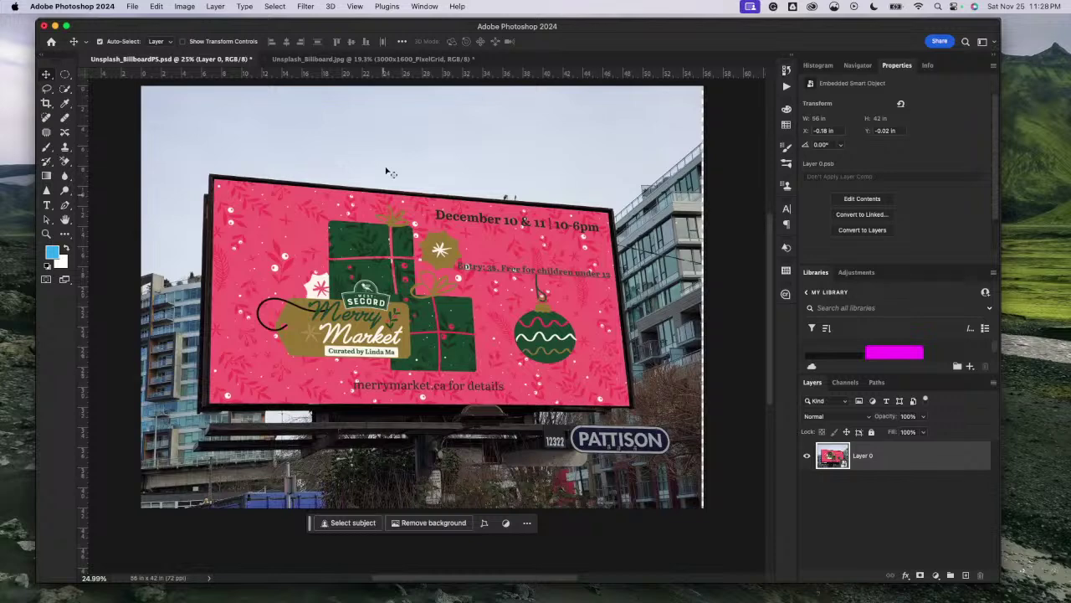
# Step: Compare the mockup in Unsplash_Billboard.jpg with the original sign by hiding and showing the 3000x1600_PixelGrid layer
pyautogui.click(396, 67)
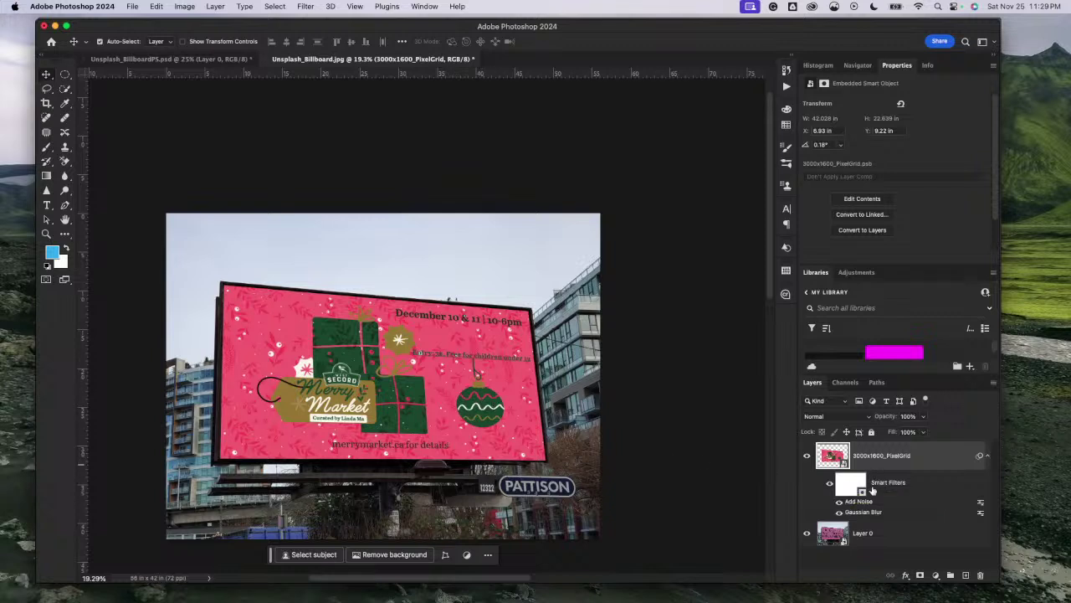
pyautogui.click(807, 456)
pyautogui.click(807, 456)
pyautogui.click(808, 456)
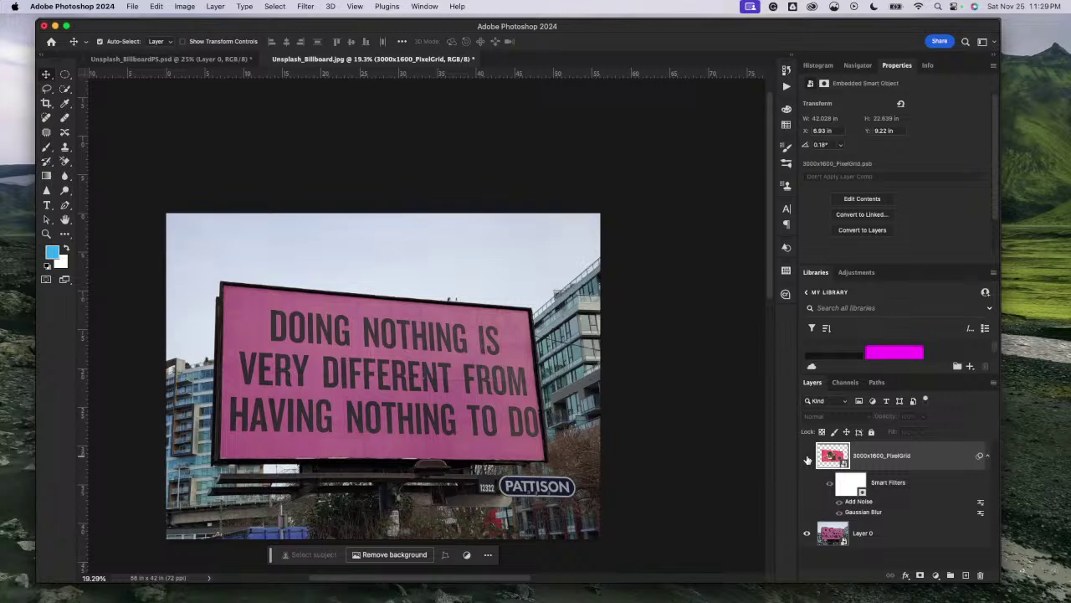
pyautogui.click(808, 456)
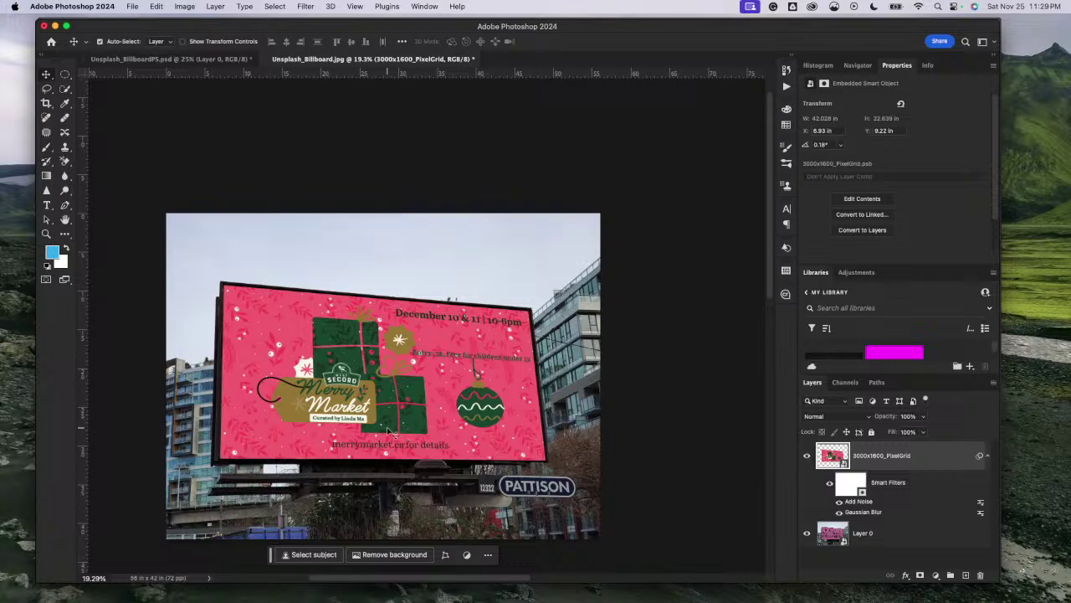
# Step: Examine the billboard artwork up close, including the logo, date and entry text, and review the full photo
pyautogui.scroll(5, 392, 434)
pyautogui.hscroll(-3, 389, 432)
pyautogui.scroll(-1, 390, 432)
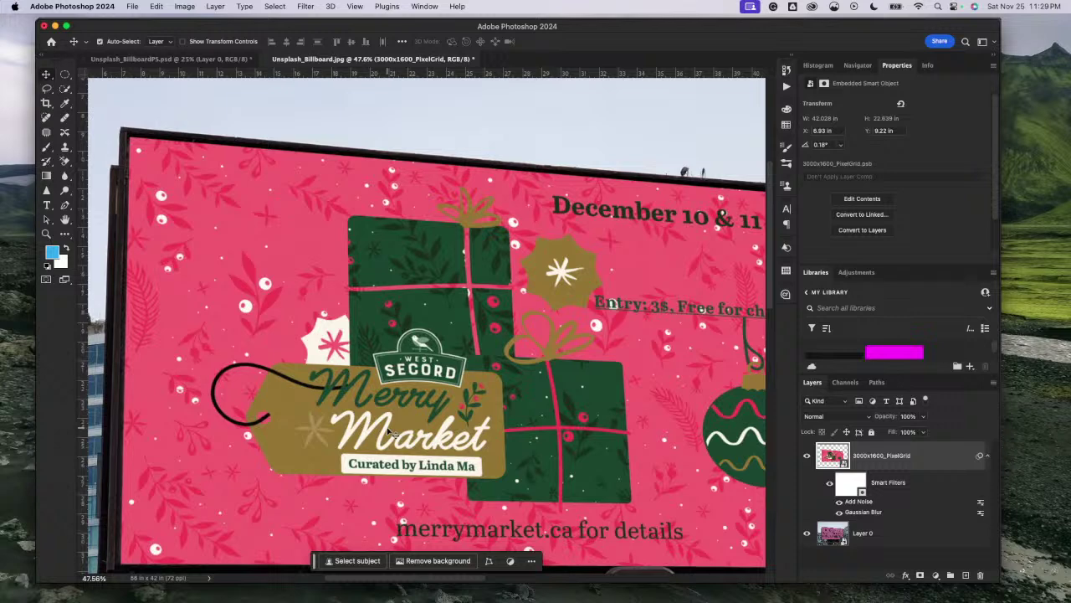
pyautogui.hscroll(3, 388, 429)
pyautogui.scroll(1, 387, 429)
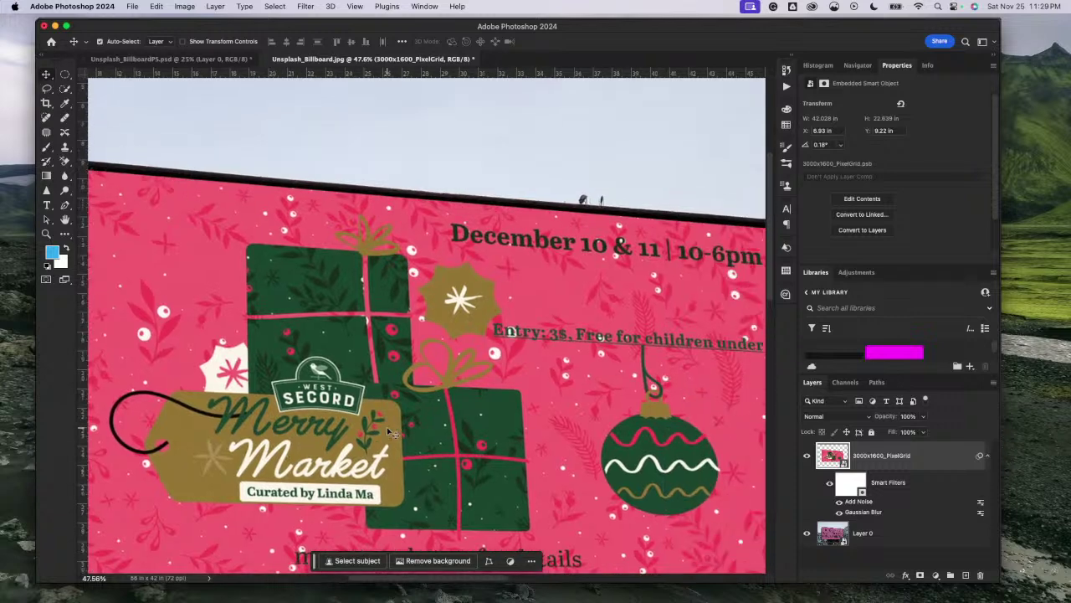
pyautogui.hscroll(2, 387, 427)
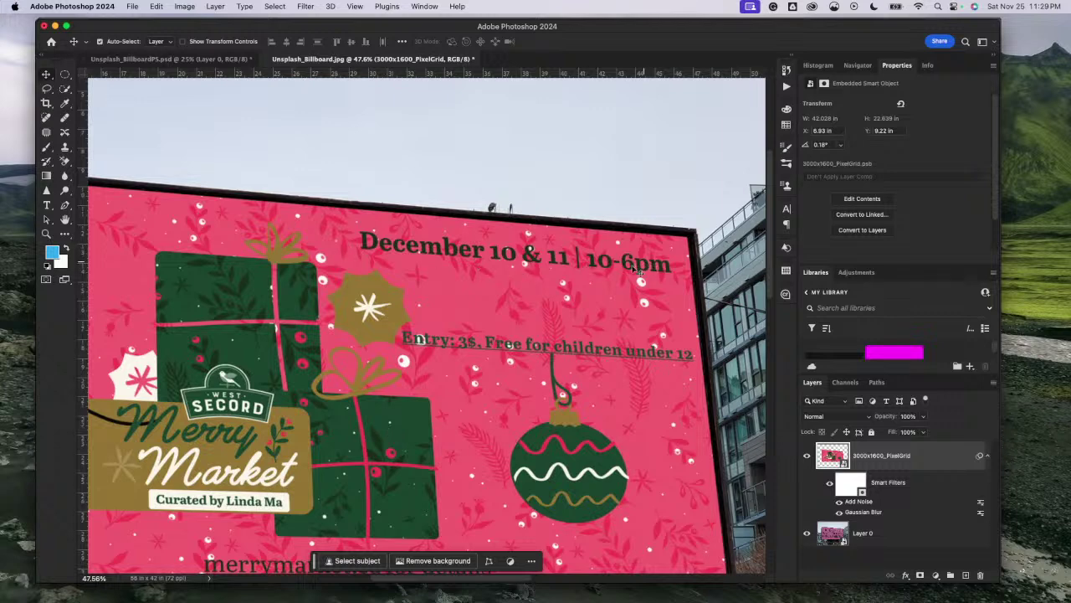
pyautogui.scroll(-3, 669, 366)
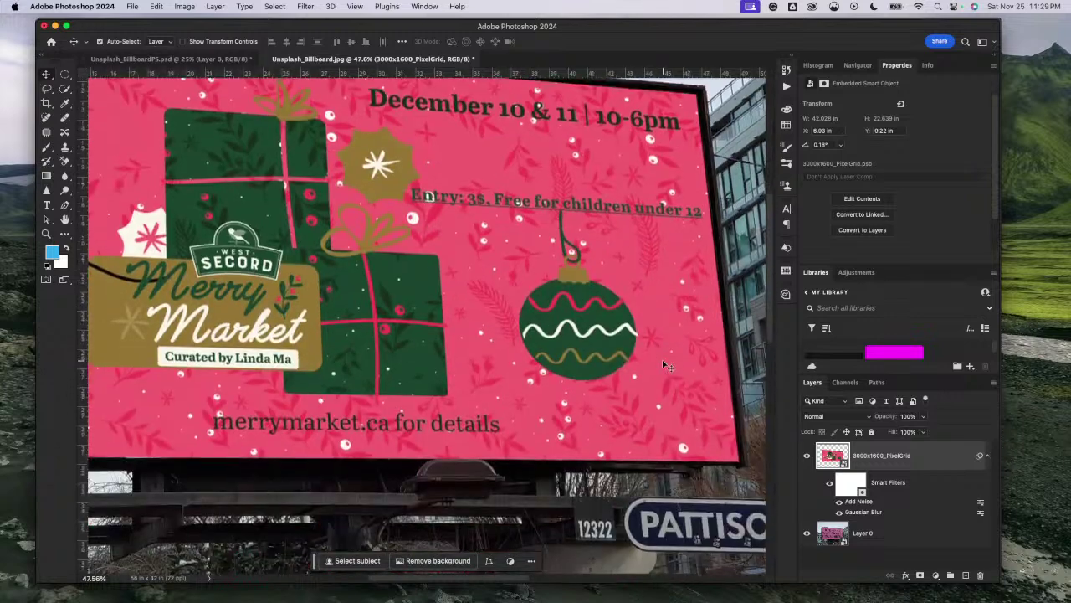
pyautogui.scroll(1, 670, 366)
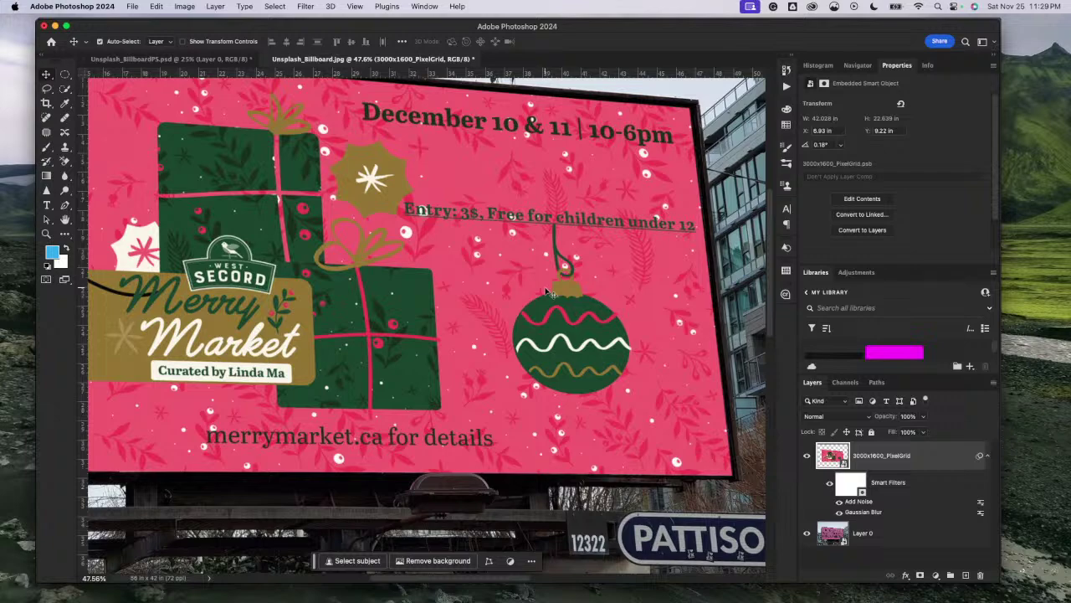
pyautogui.press('super+0')
pyautogui.scroll(-3, 549, 292)
pyautogui.scroll(3, 549, 292)
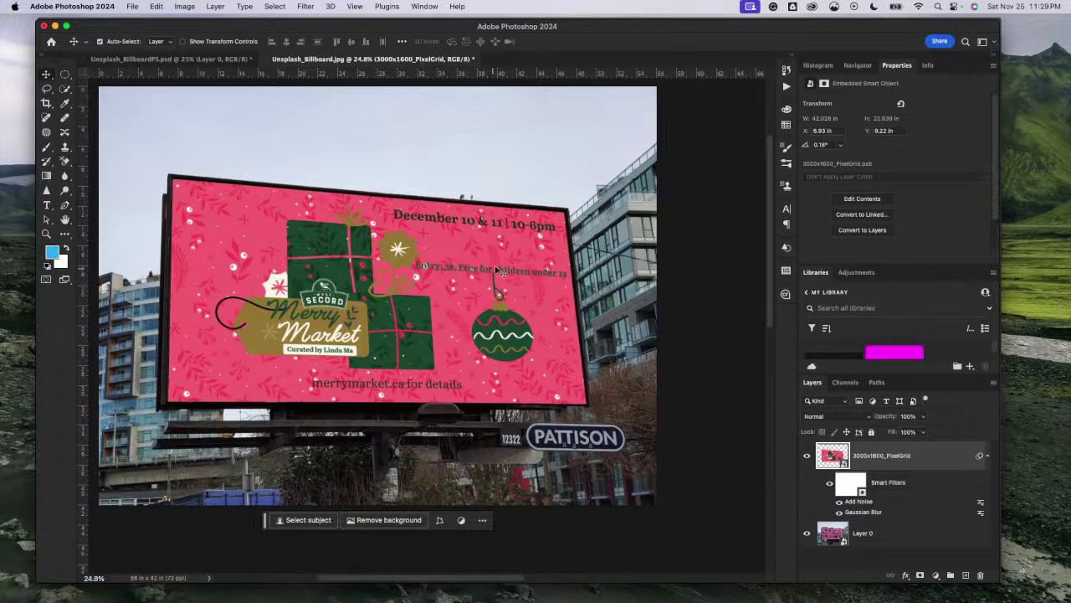
pyautogui.hscroll(-4, 470, 353)
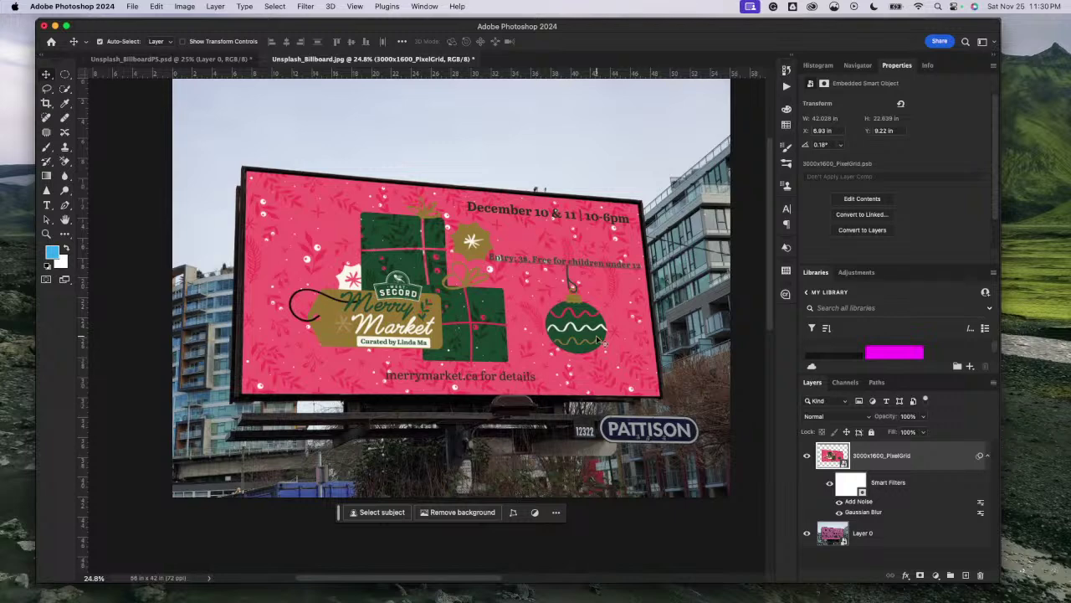
pyautogui.scroll(-3, 597, 338)
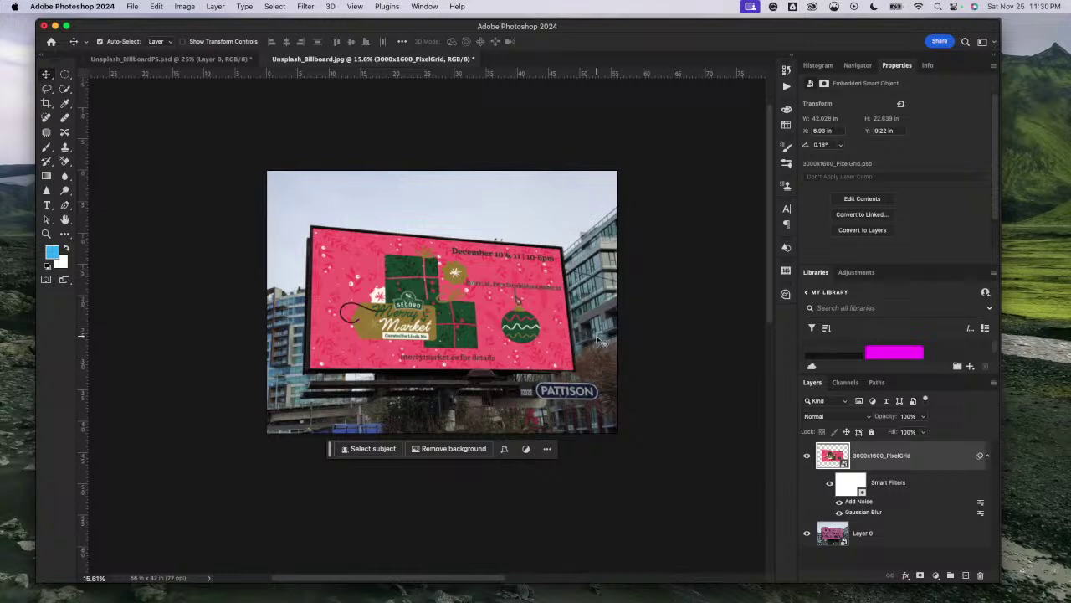
# Step: Hide and restore the 3000x1600_PixelGrid layer for another before-and-after check of the billboard, including a closer view
pyautogui.click(807, 456)
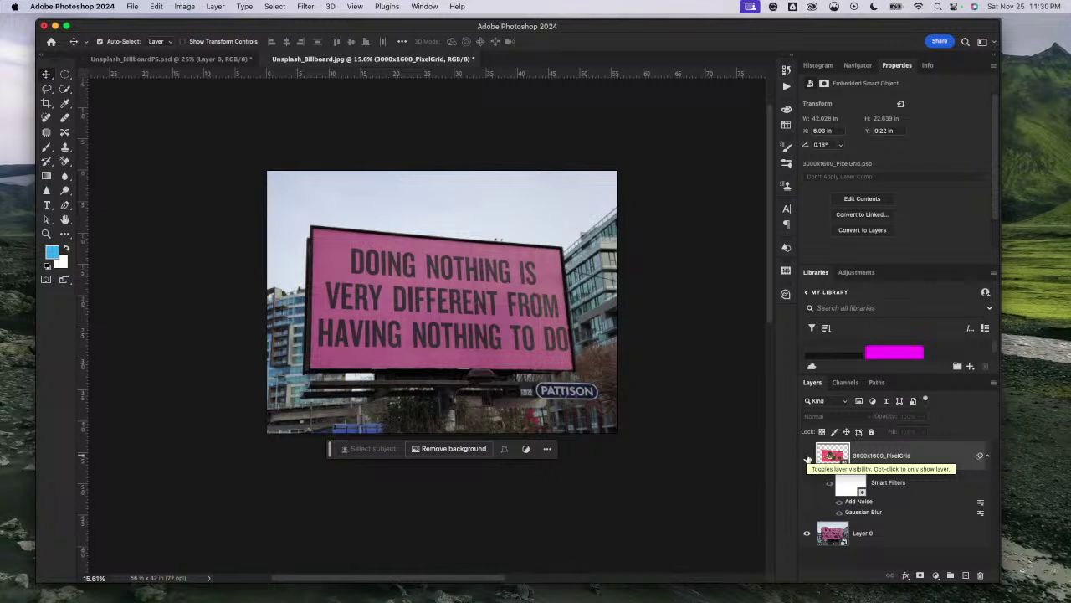
pyautogui.click(808, 456)
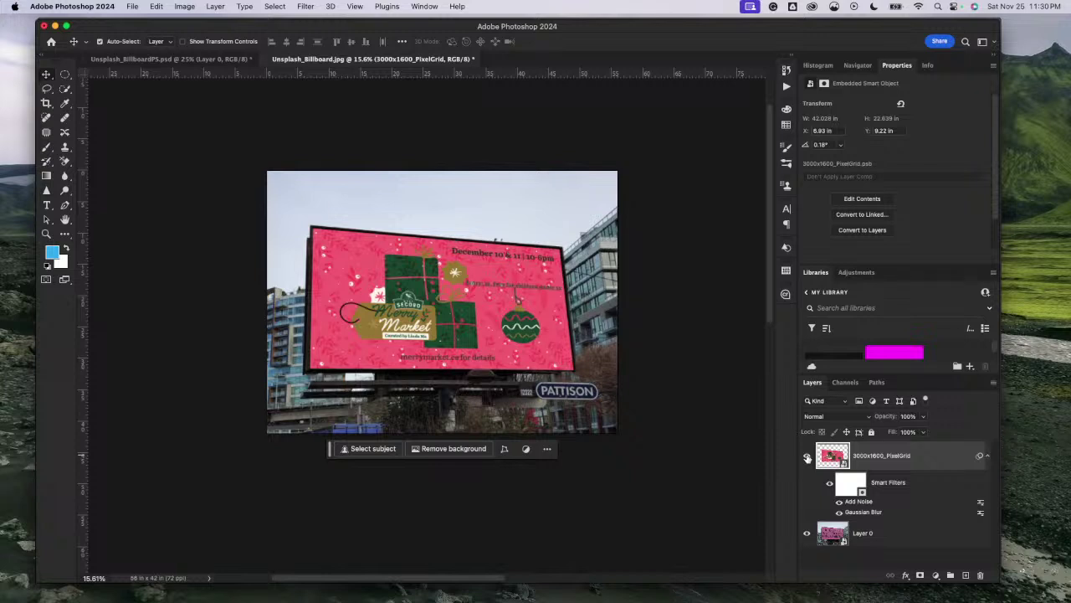
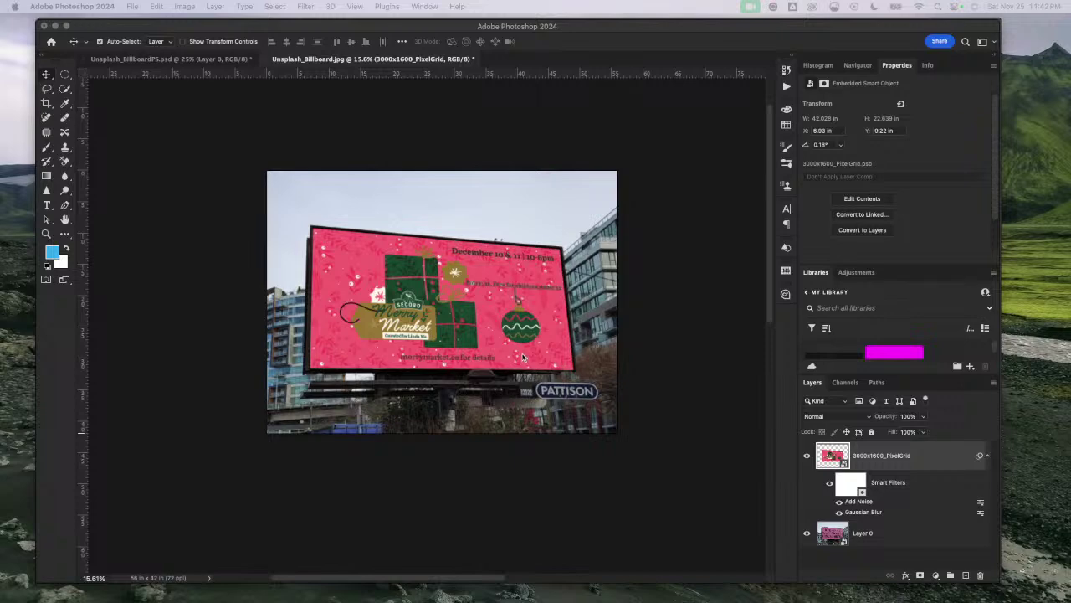
pyautogui.scroll(4, 504, 366)
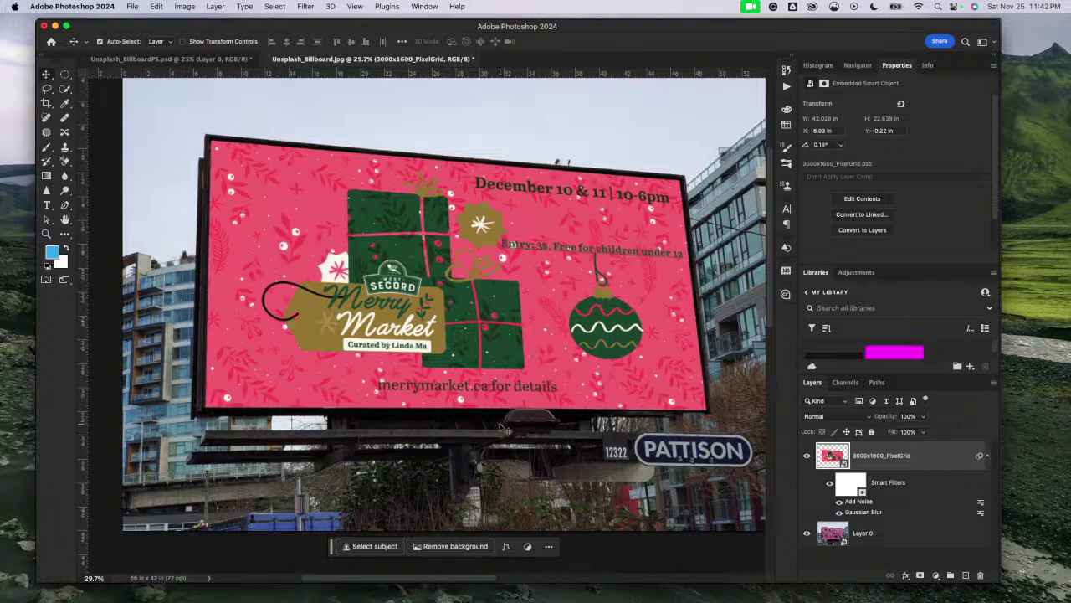
pyautogui.scroll(-3, 504, 429)
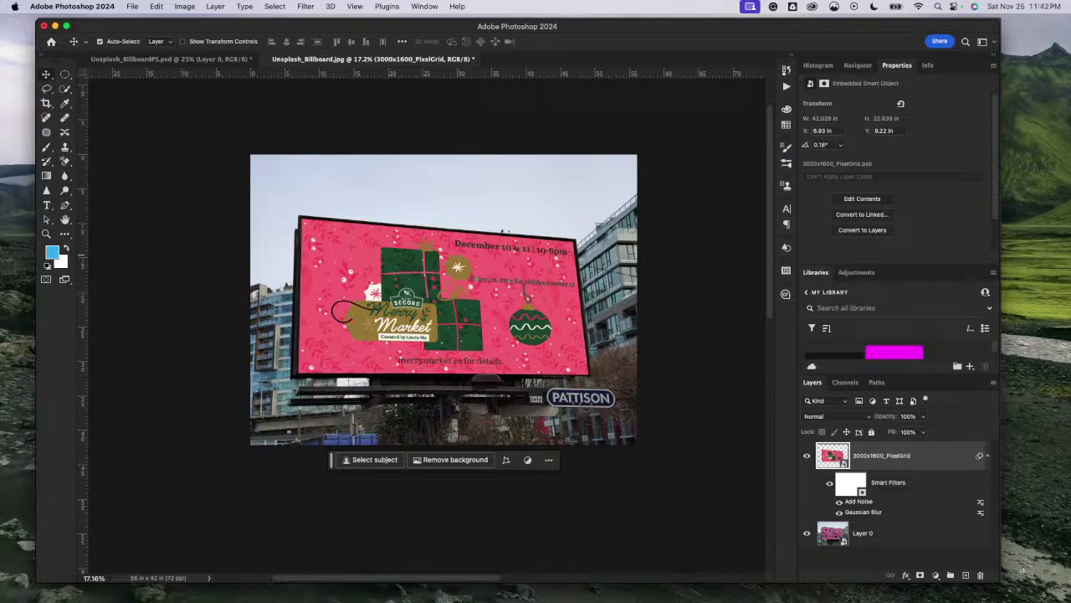
pyautogui.click(100, 41)
pyautogui.press('super+Tab')
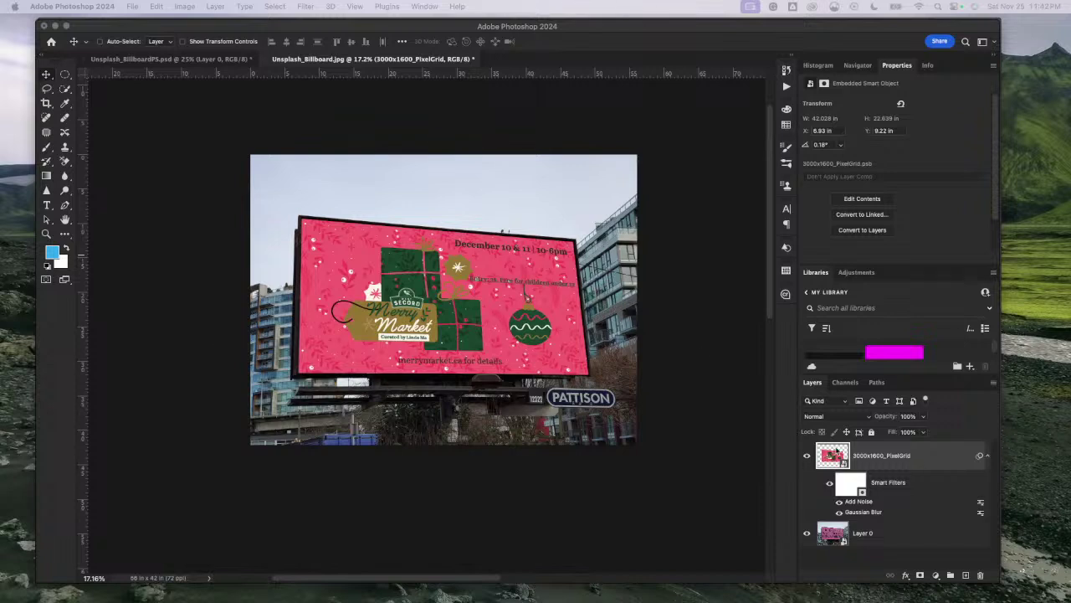
pyautogui.click(938, 467)
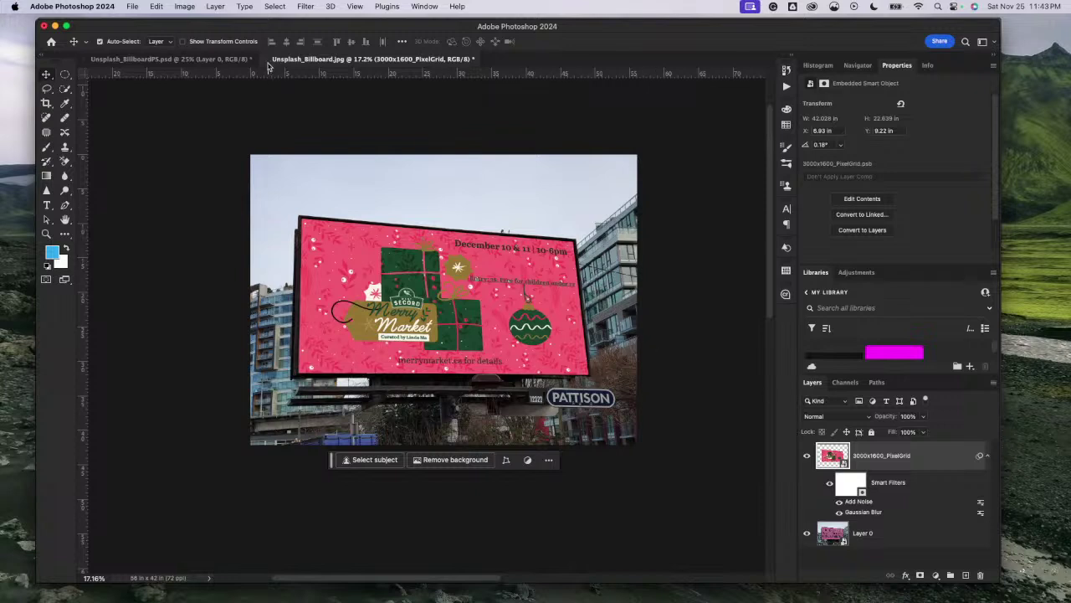
# Step: Open the Camera Raw Filter for the 3000x1600_PixelGrid smart object and shift its window to free up space beside it
pyautogui.click(303, 7)
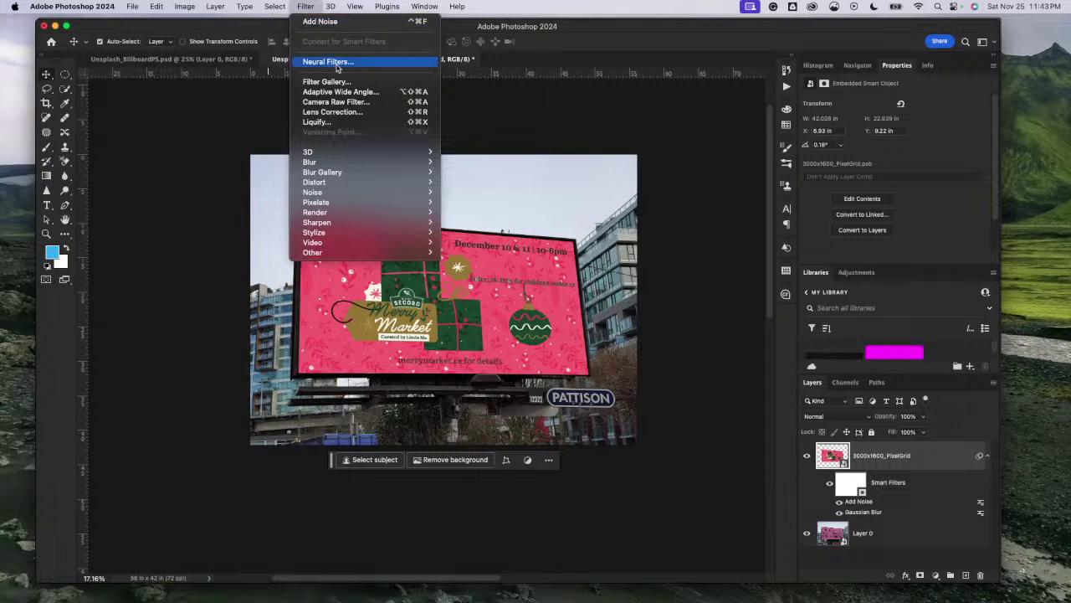
pyautogui.click(381, 103)
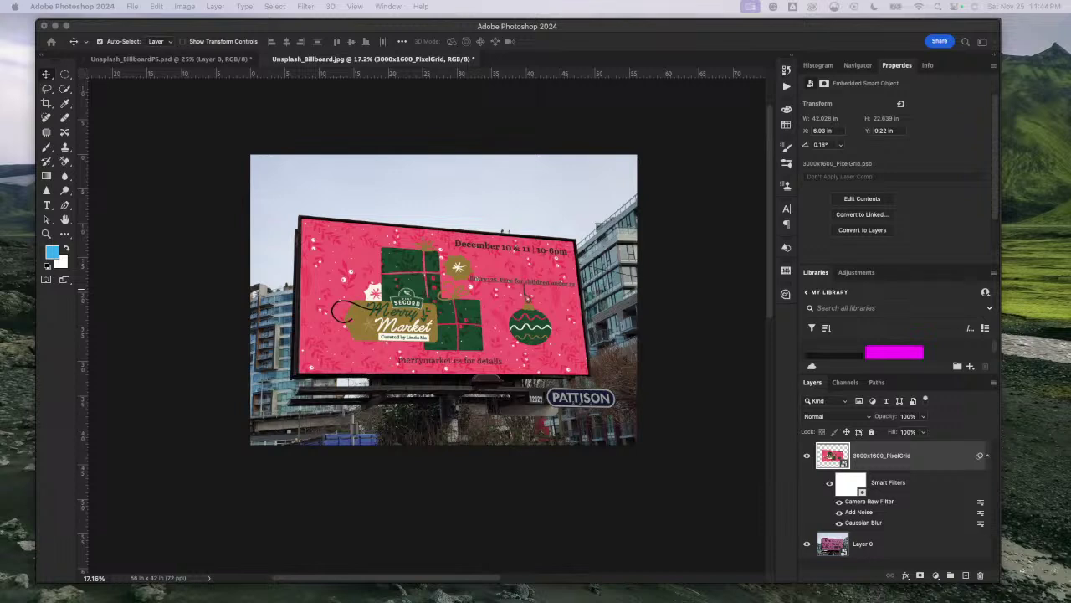
pyautogui.moveTo(0, 43); pyautogui.dragTo(476, 21)
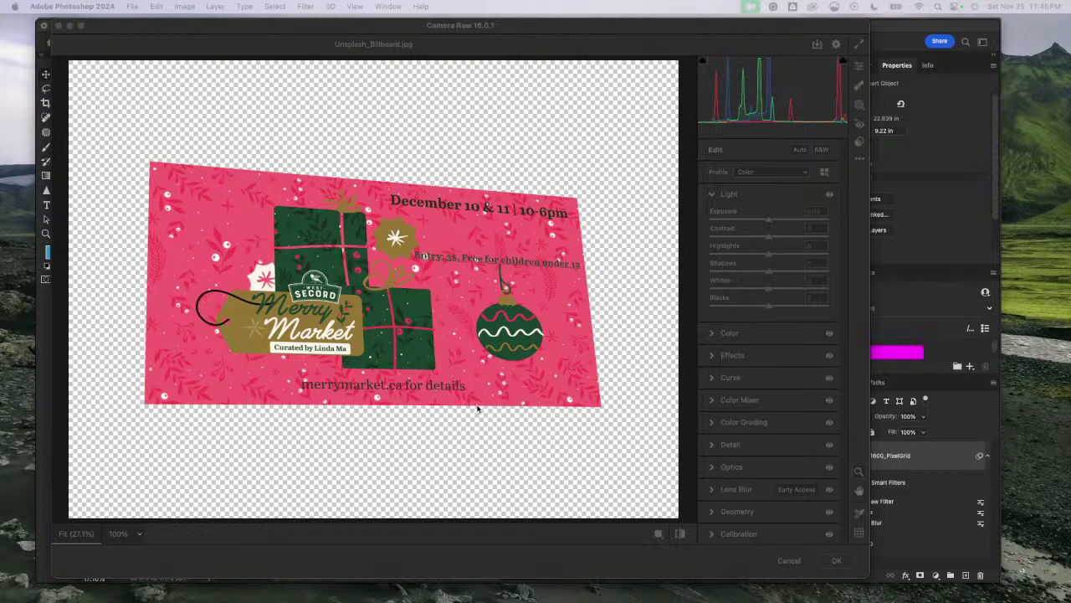
pyautogui.click(580, 25)
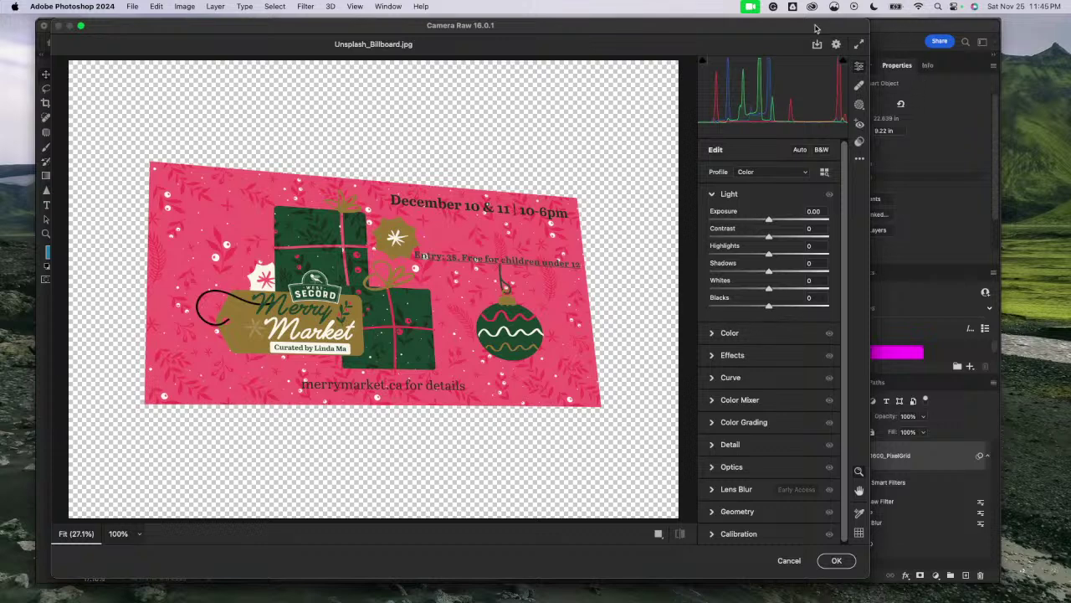
pyautogui.moveTo(817, 29); pyautogui.dragTo(595, 48)
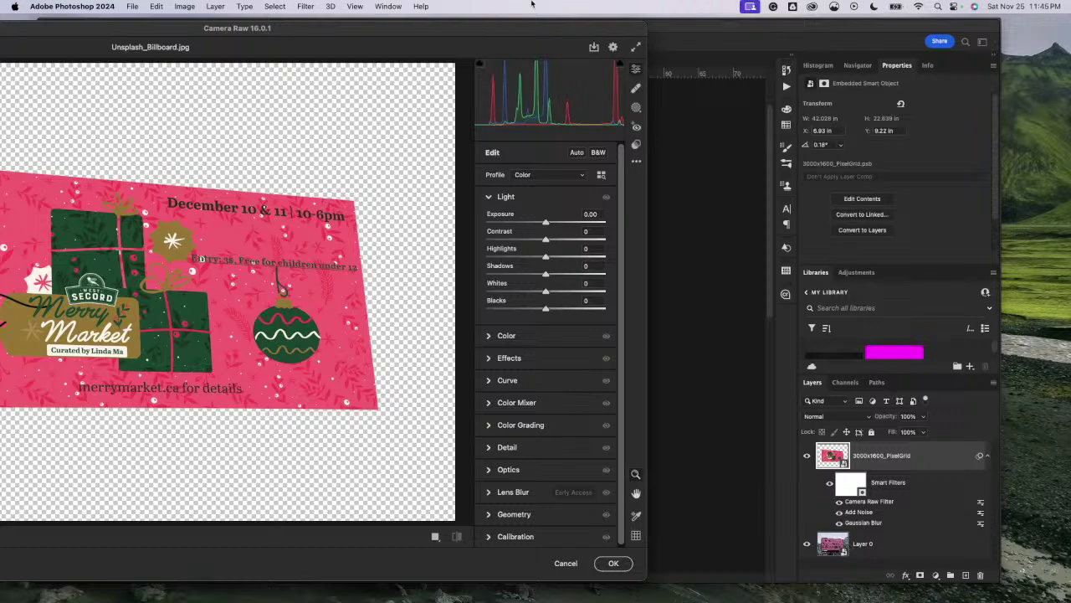
pyautogui.moveTo(520, 29); pyautogui.dragTo(904, 31)
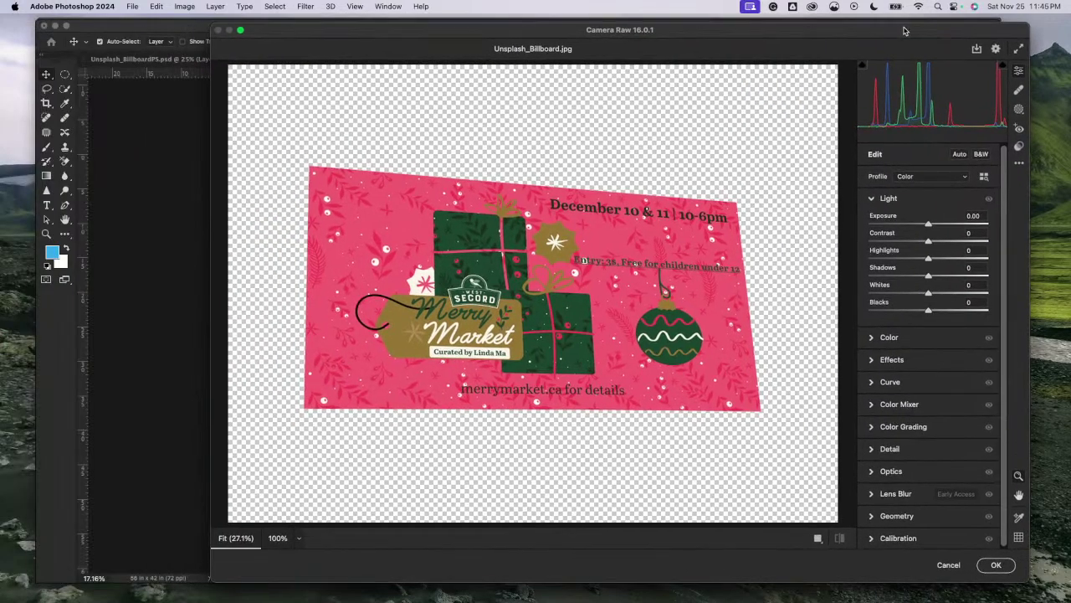
# Step: Switch to Finder and try previewing the original Unsplash_Billboard.jpg alongside the Camera Raw window
pyautogui.press('super+Tab')
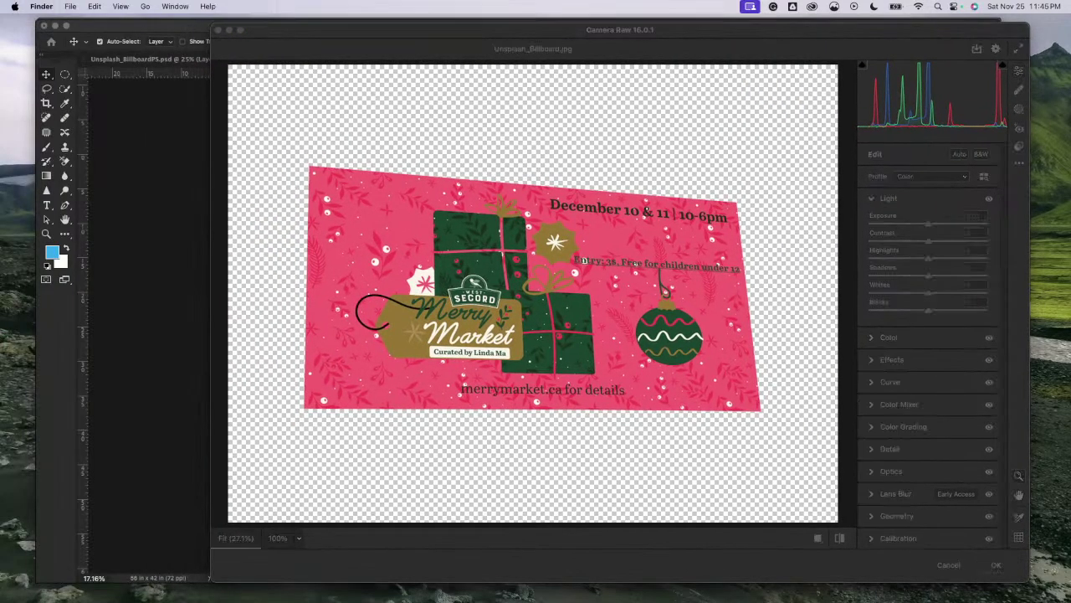
pyautogui.click(313, 261)
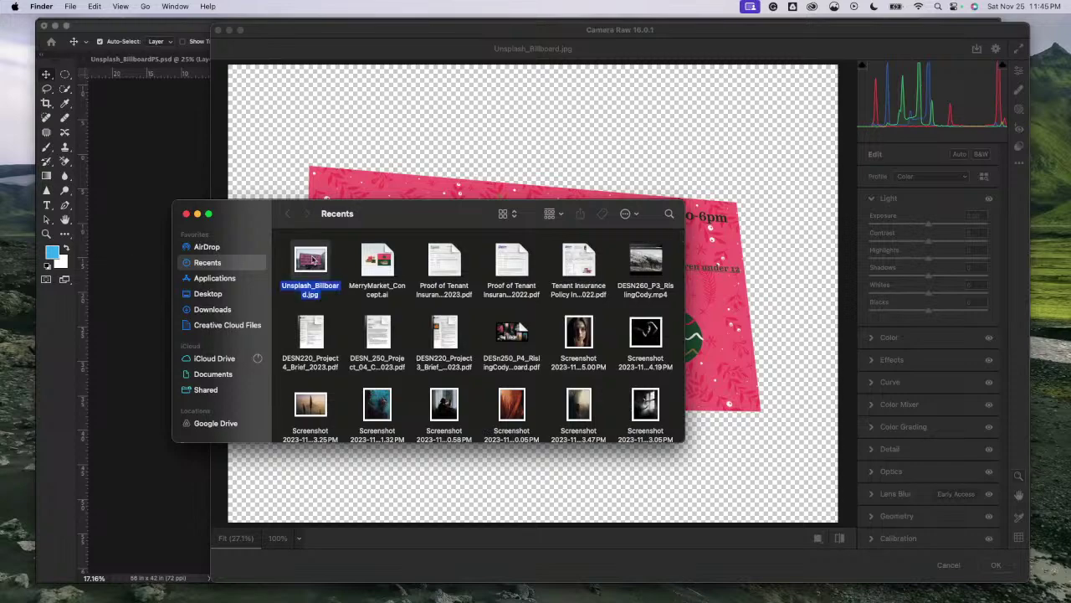
pyautogui.press('space')
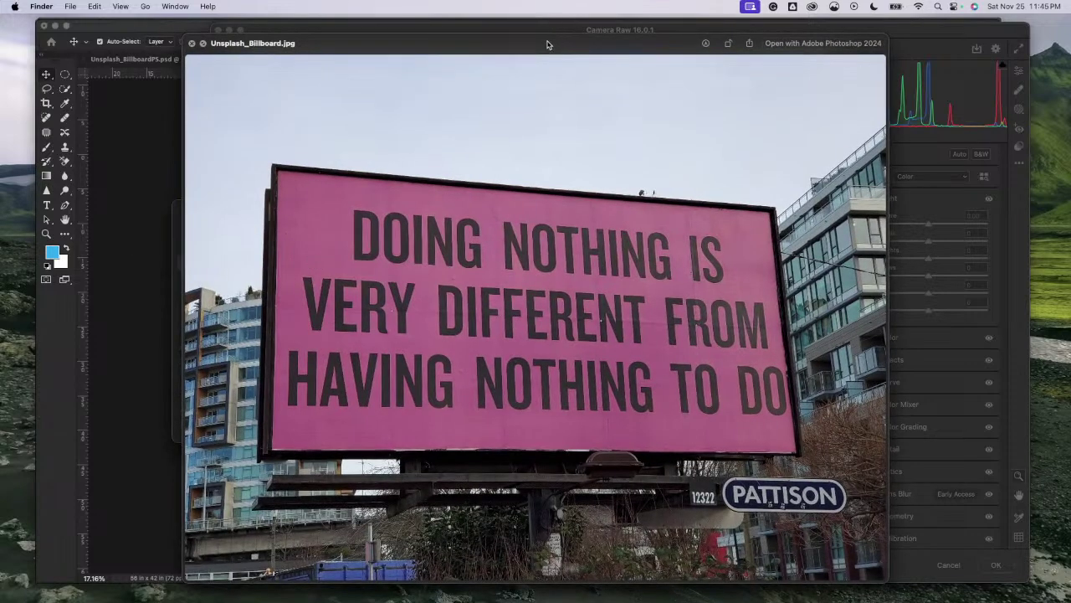
pyautogui.moveTo(548, 44); pyautogui.dragTo(208, 41)
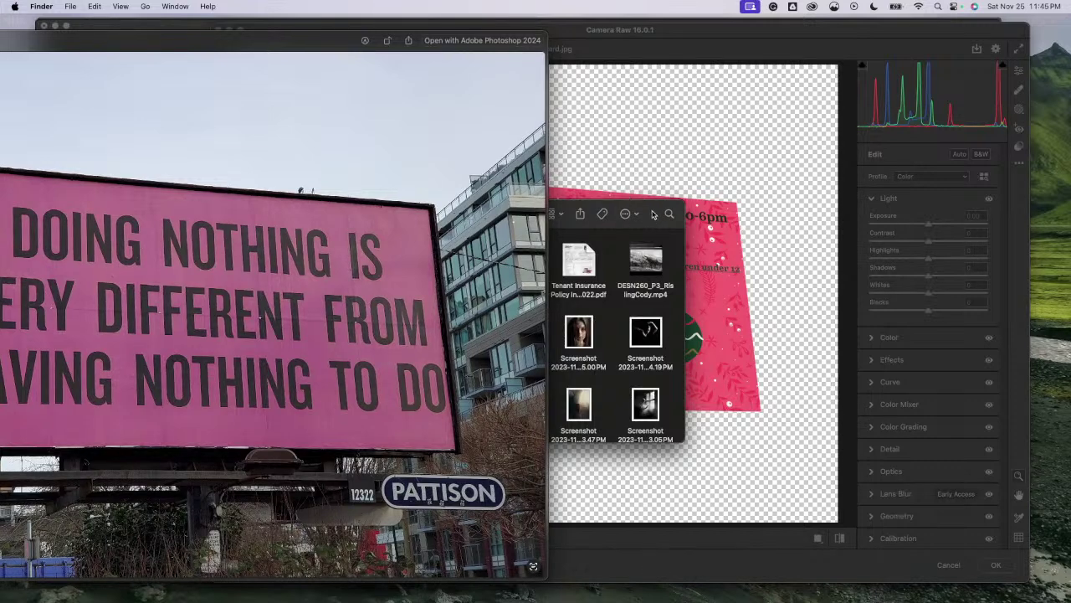
pyautogui.moveTo(653, 215); pyautogui.dragTo(974, 184)
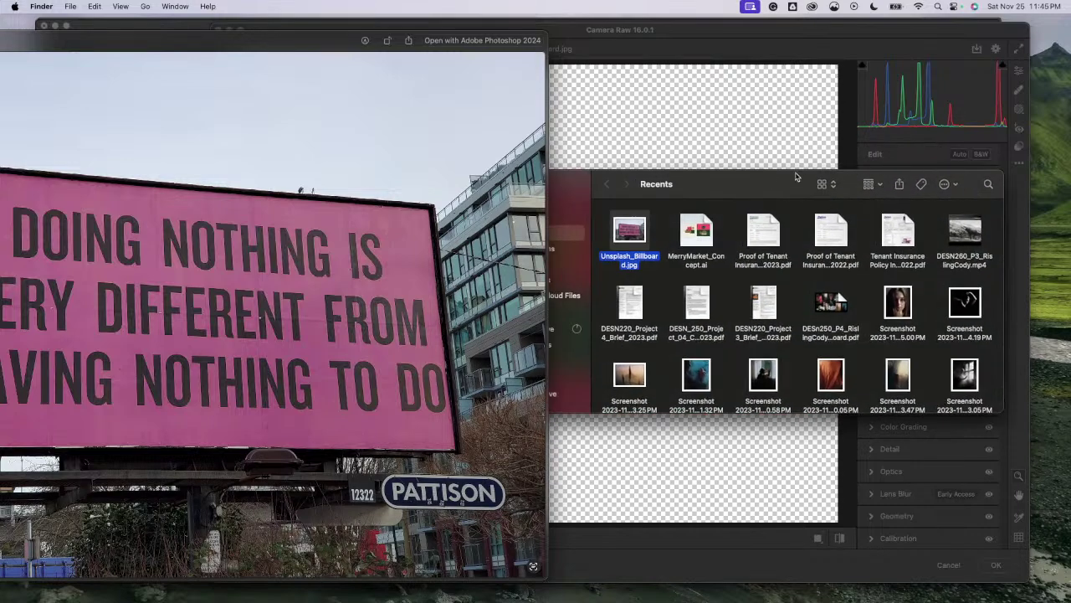
pyautogui.moveTo(769, 183); pyautogui.dragTo(904, 185)
pyautogui.click(641, 186)
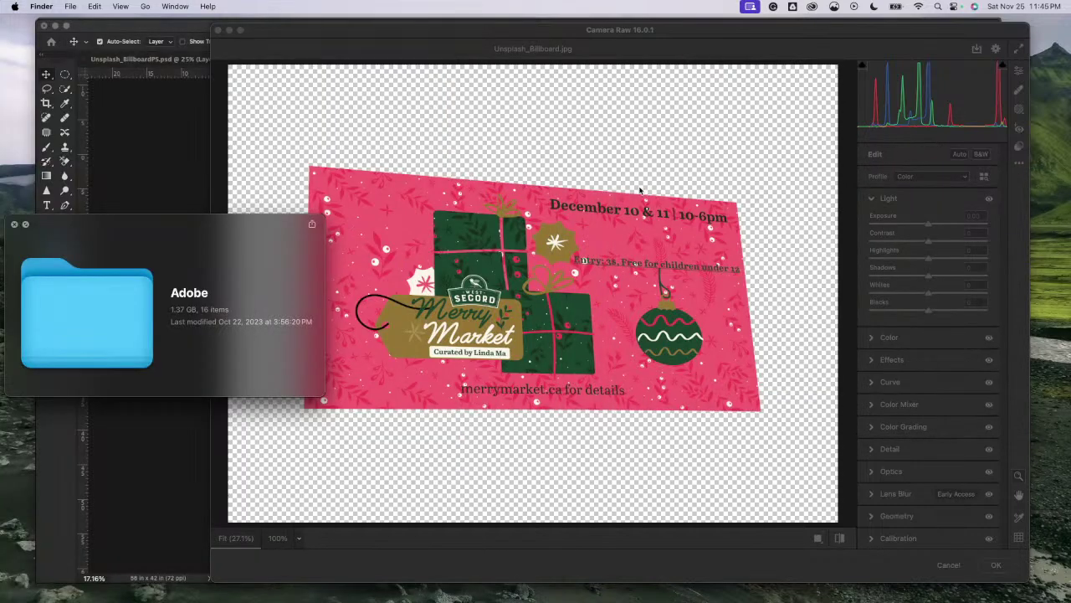
pyautogui.click(14, 225)
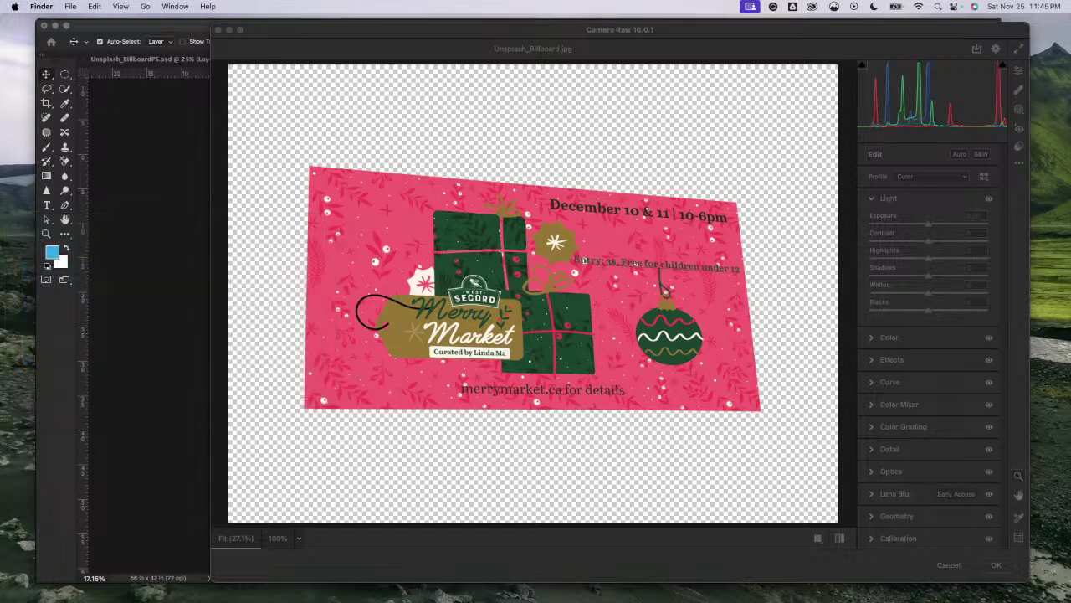
# Step: Preview Unsplash_Billboard.jpg in a small Finder preview beside the artwork as a reference, and return to Camera Raw
pyautogui.press('super+n')
pyautogui.moveTo(555, 114); pyautogui.dragTo(1, 115)
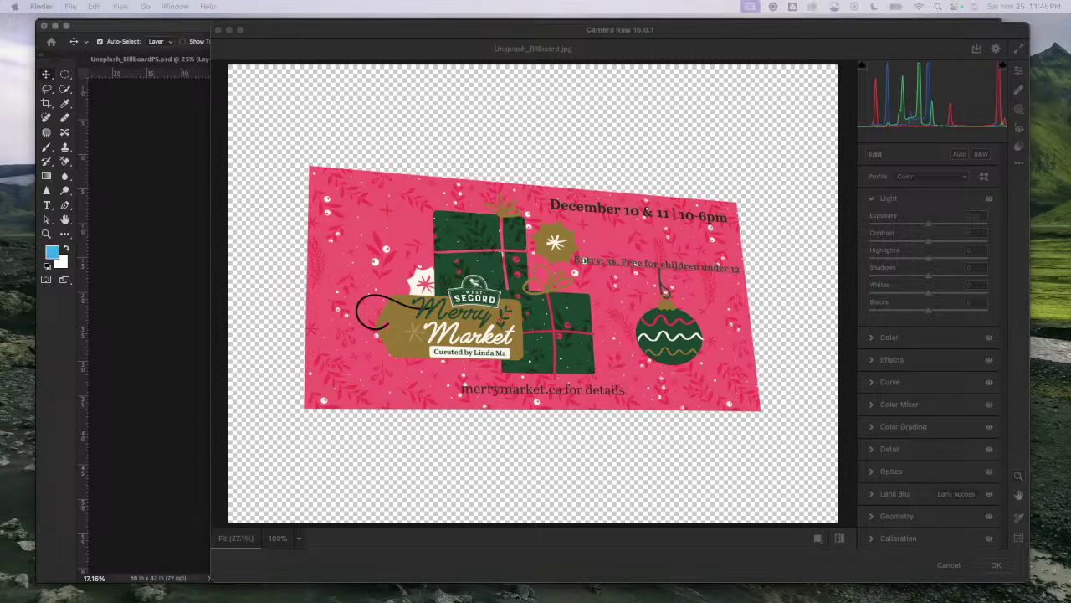
pyautogui.press('space')
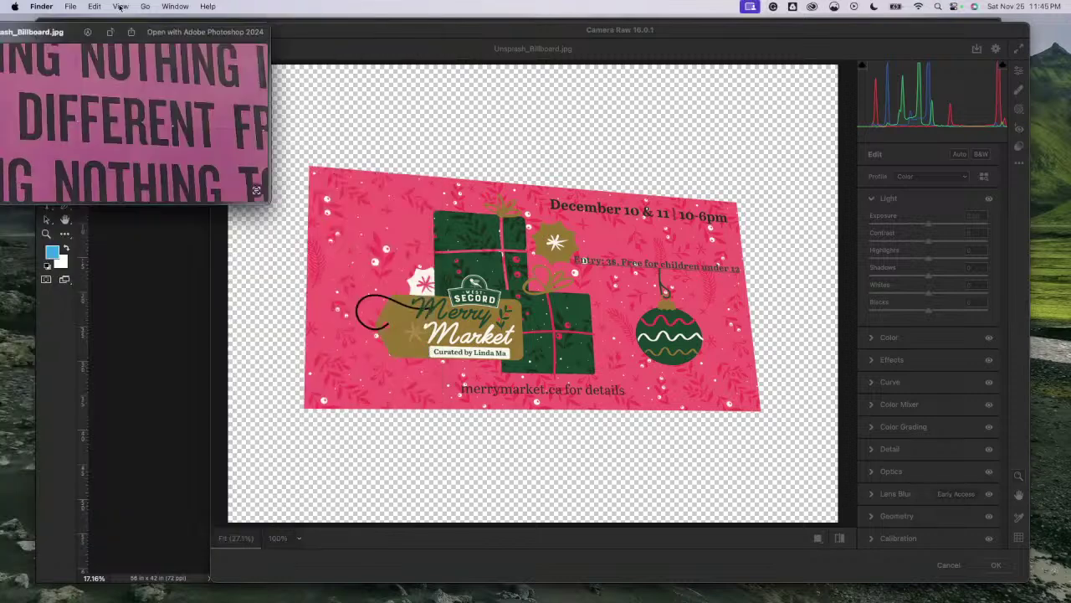
pyautogui.moveTo(54, 37); pyautogui.dragTo(29, 200)
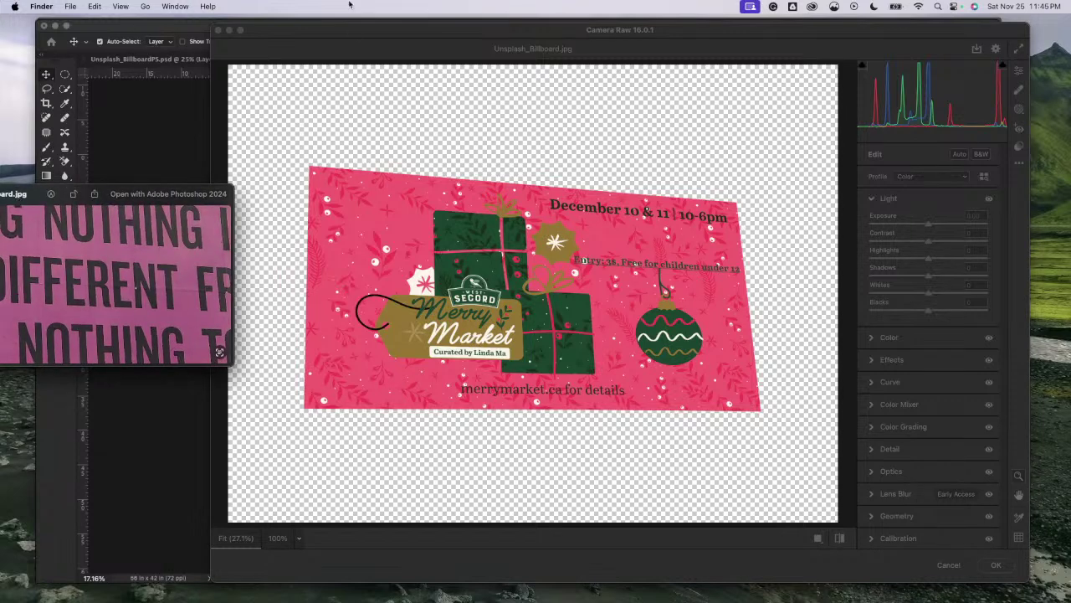
pyautogui.click(339, 36)
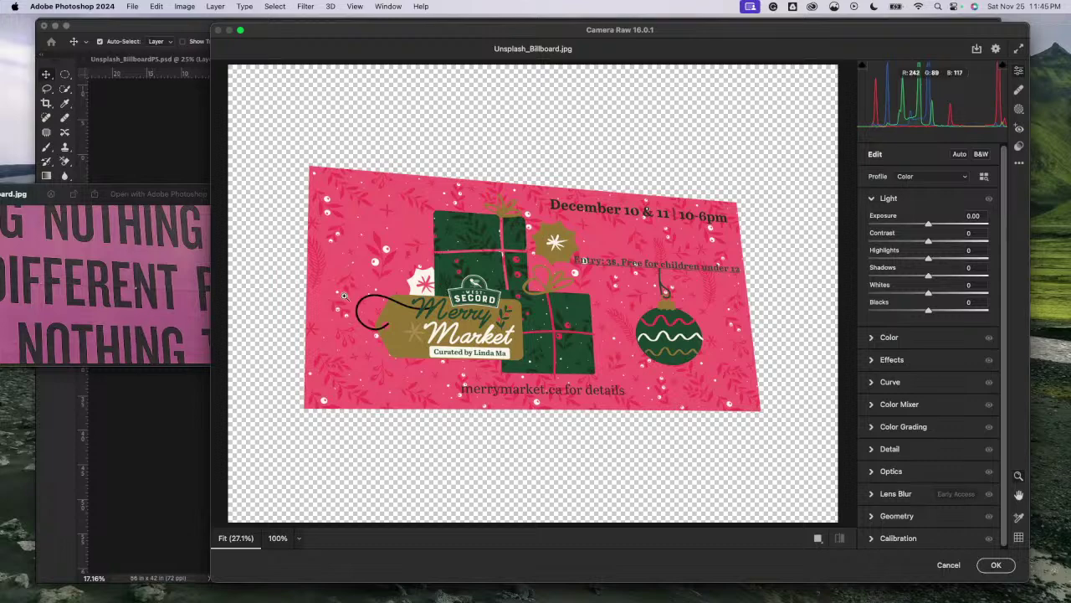
# Step: Adjust the billboard artwork's Light settings to Exposure -0.40, Contrast -14, Highlights -16 and Shadows +8
pyautogui.scroll(5, 468, 311)
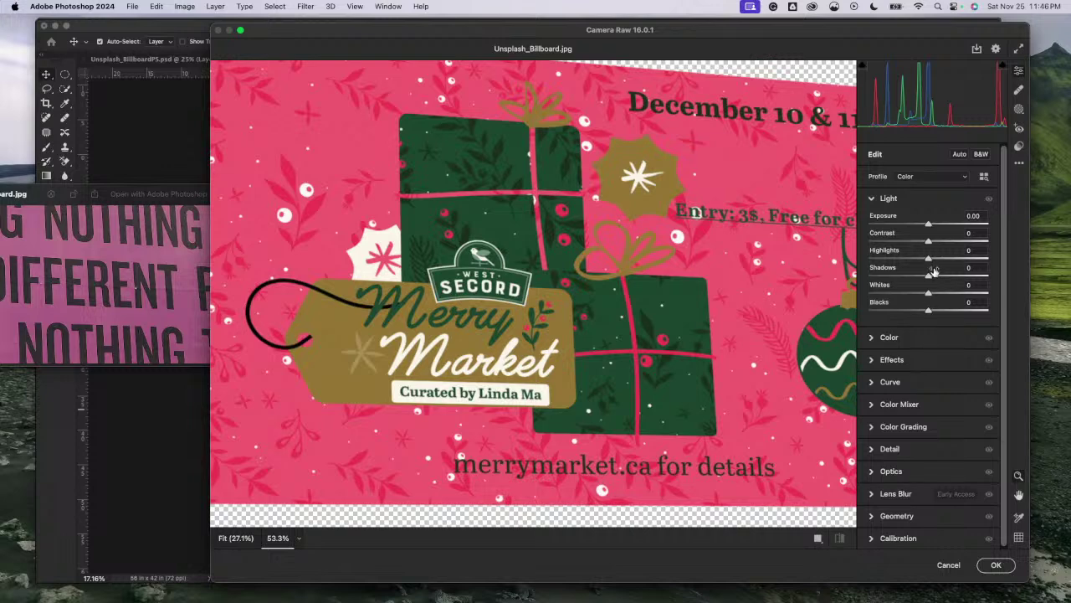
pyautogui.moveTo(818, 278); pyautogui.dragTo(759, 328)
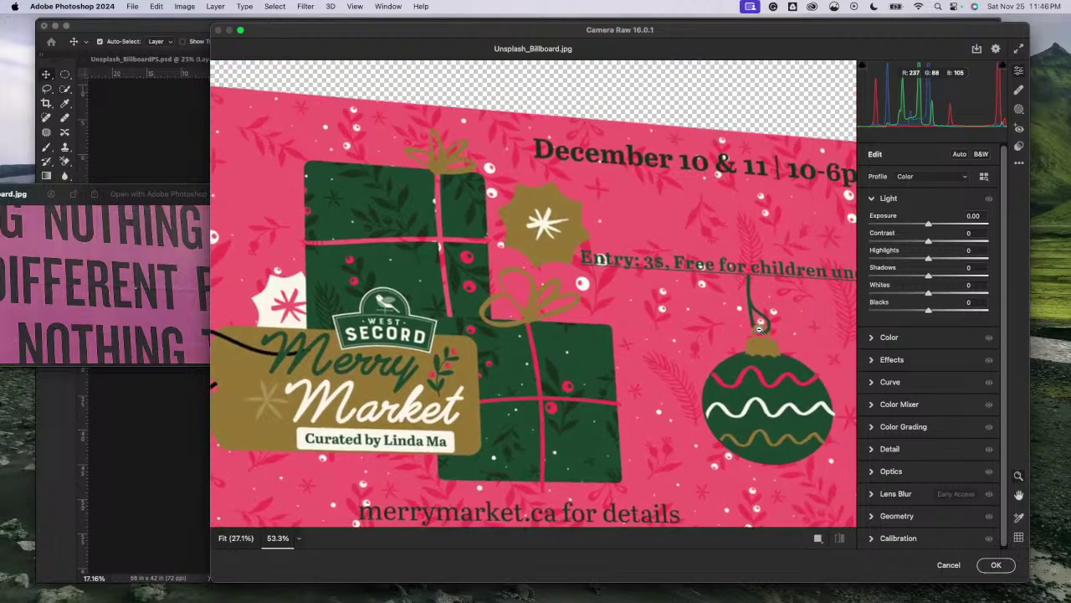
pyautogui.scroll(-5, 799, 283)
pyautogui.scroll(1, 786, 293)
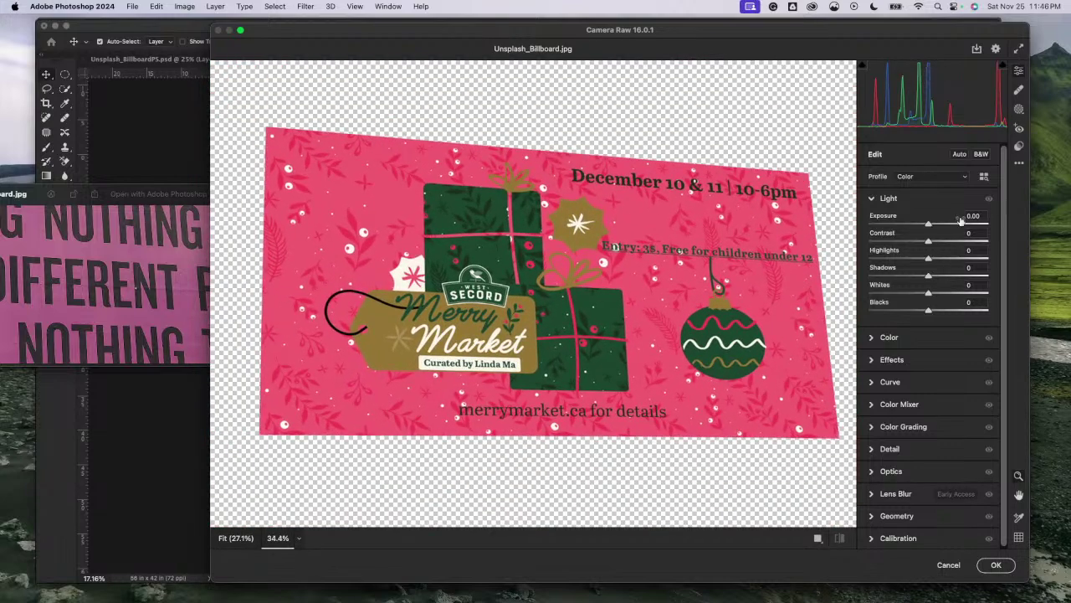
pyautogui.moveTo(928, 227); pyautogui.dragTo(924, 227)
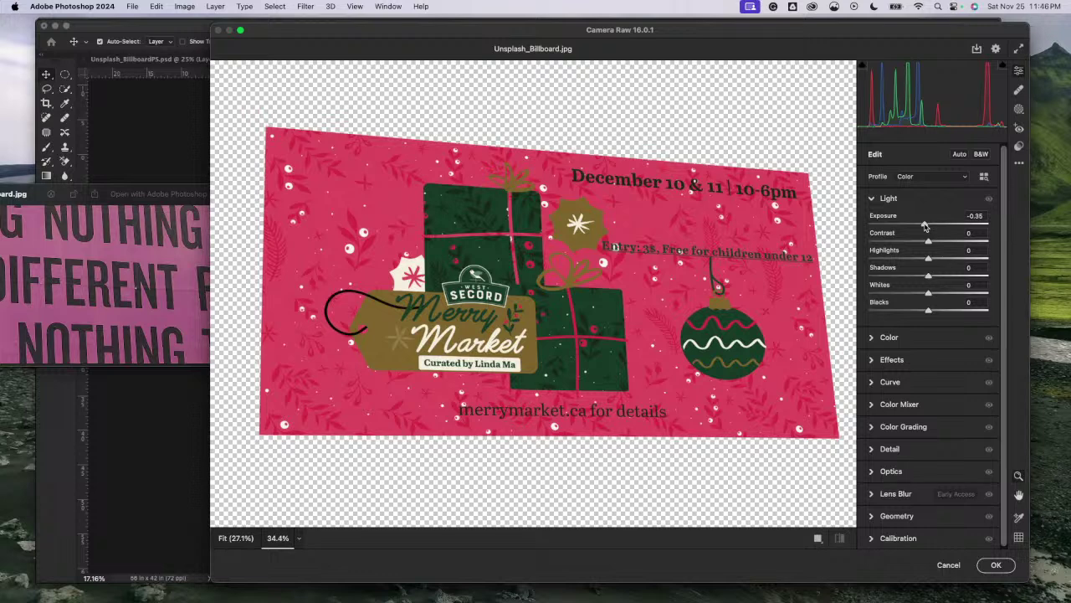
pyautogui.moveTo(925, 227); pyautogui.dragTo(924, 226)
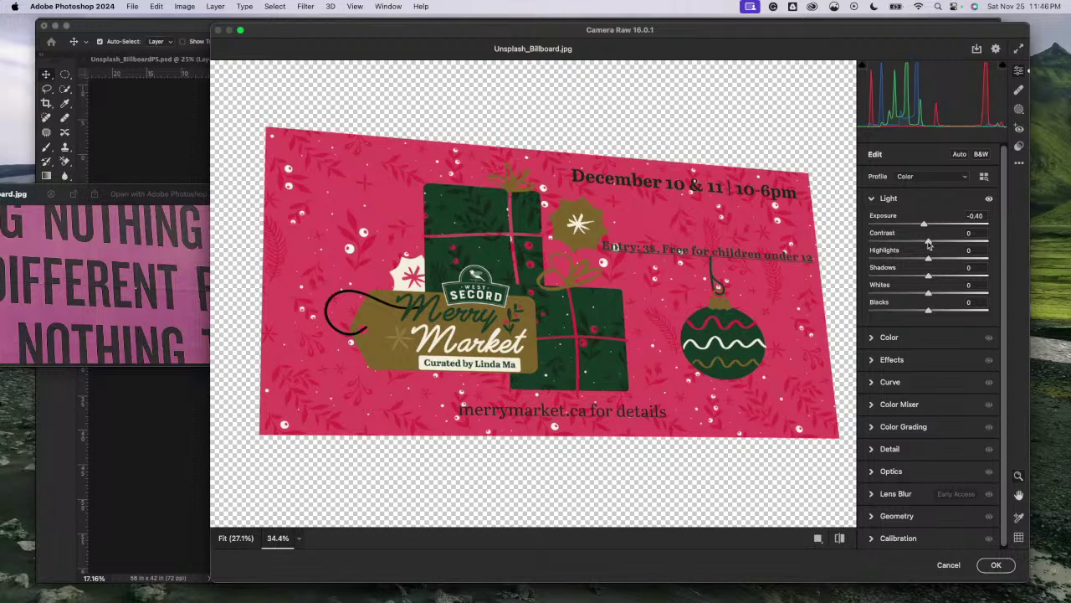
pyautogui.moveTo(928, 243); pyautogui.dragTo(919, 244)
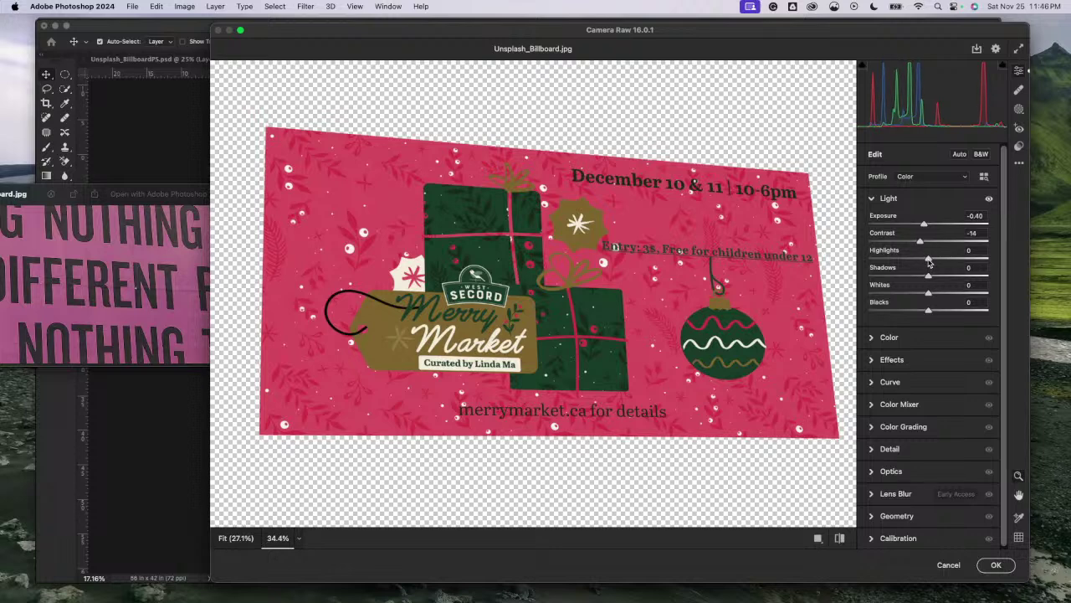
pyautogui.moveTo(929, 262)
pyautogui.mouseDown()
pyautogui.moveTo(949, 267)
pyautogui.moveTo(918, 265)
pyautogui.moveTo(935, 280)
pyautogui.mouseUp()
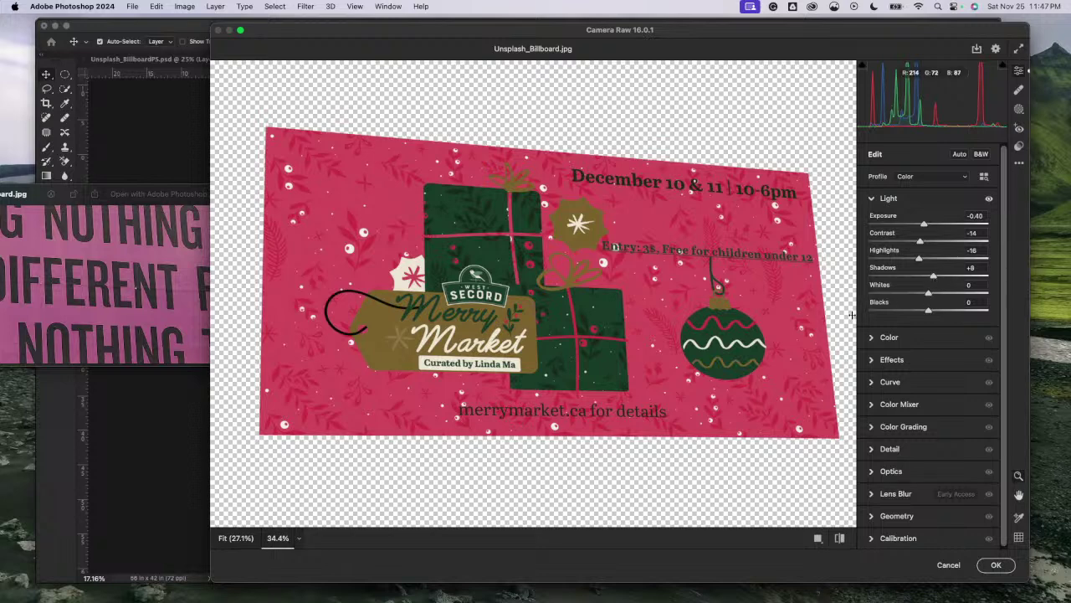
# Step: Examine the original photo's tones in the reference preview, zooming in on the white lettering of the PATTISON sign
pyautogui.click(176, 281)
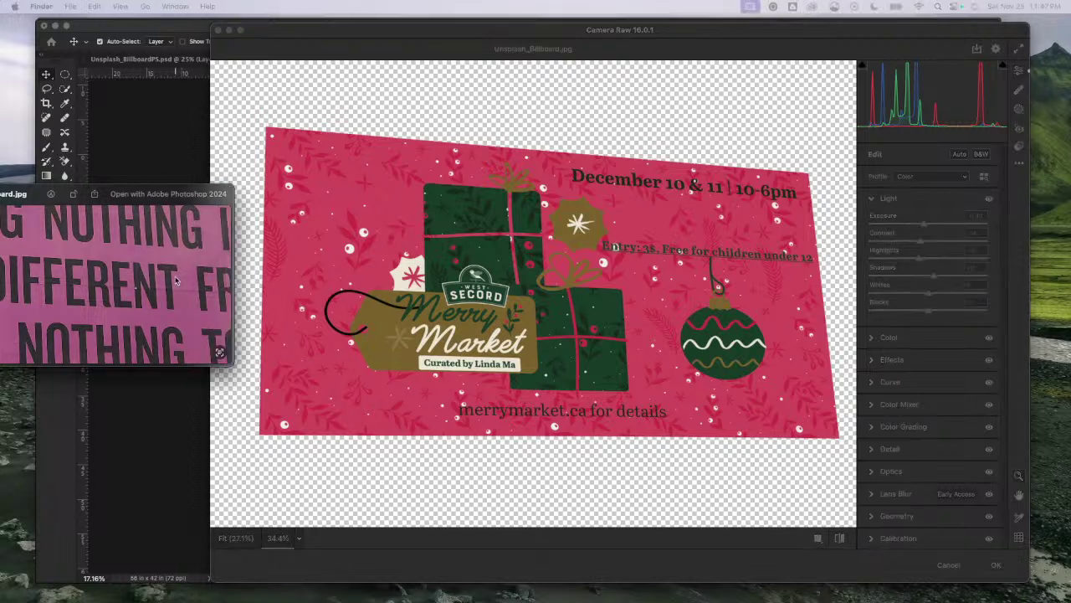
pyautogui.hscroll(-3, 175, 280)
pyautogui.scroll(-5, 166, 278)
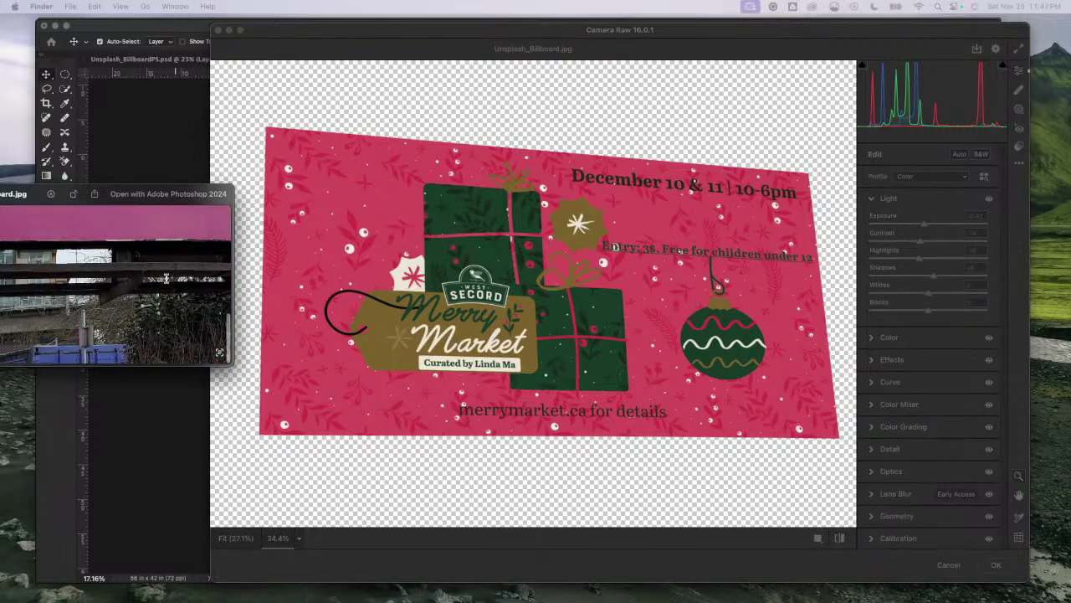
pyautogui.scroll(5, 165, 279)
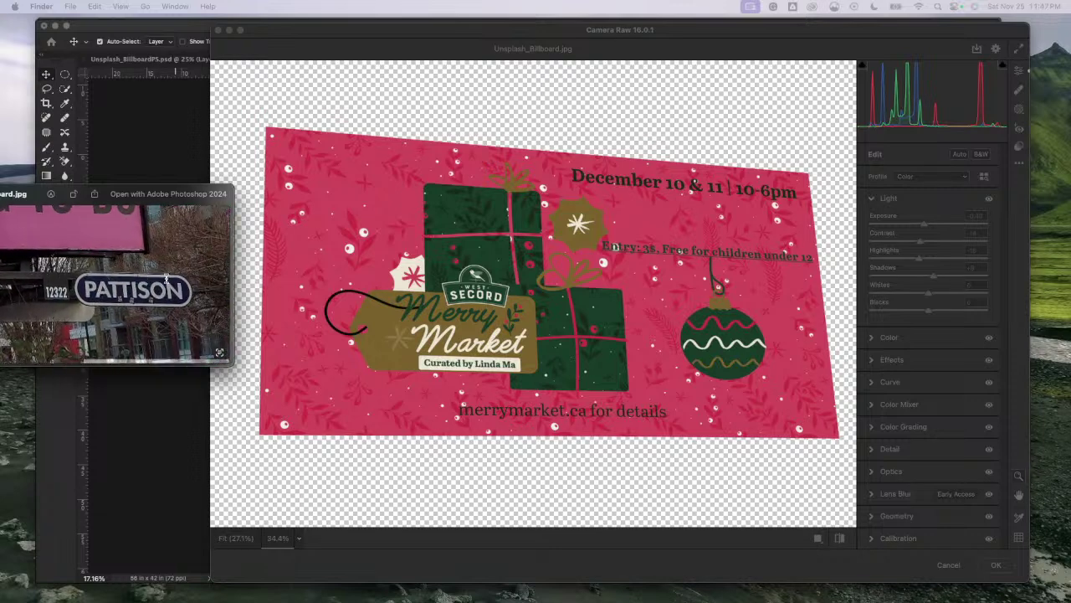
pyautogui.scroll(-2, 167, 279)
pyautogui.scroll(5, 167, 280)
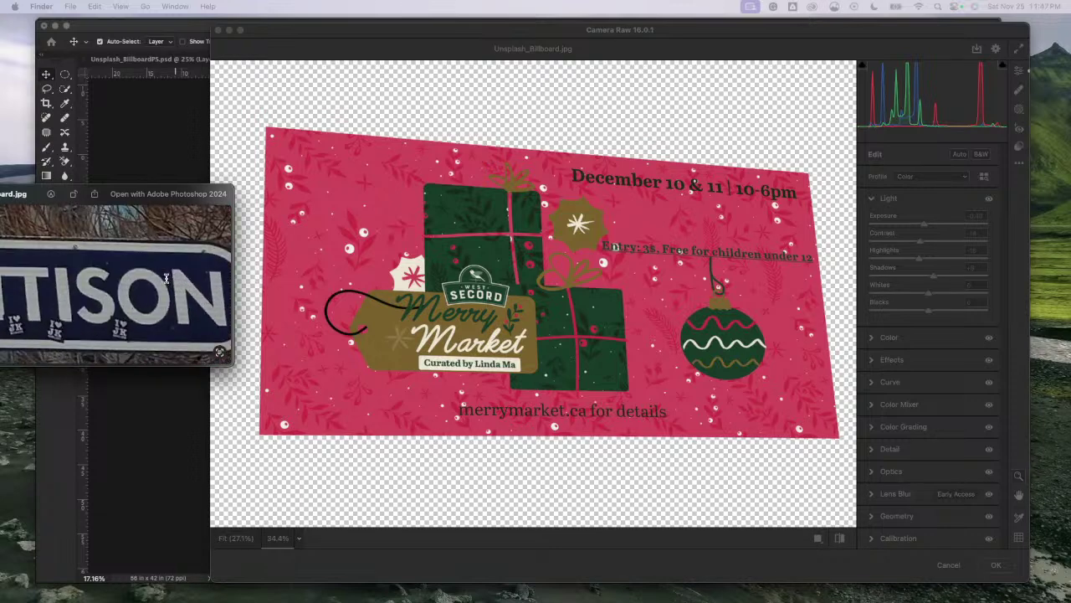
# Step: Examine the white berries, star shape and lettering in the billboard artwork up close against the reference photo's white sign lettering
pyautogui.click(321, 259)
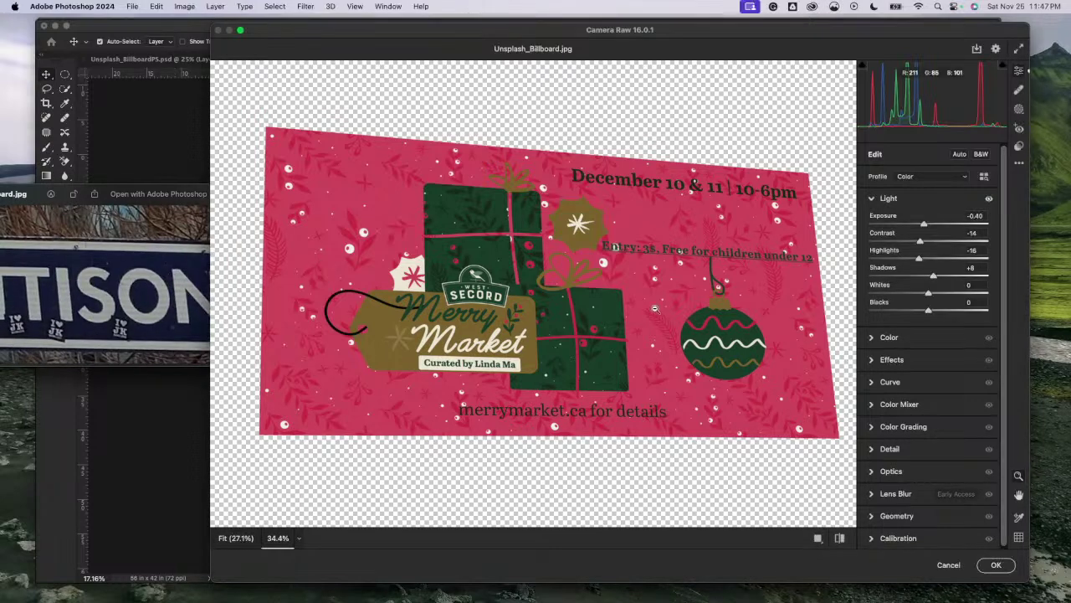
pyautogui.scroll(6, 392, 253)
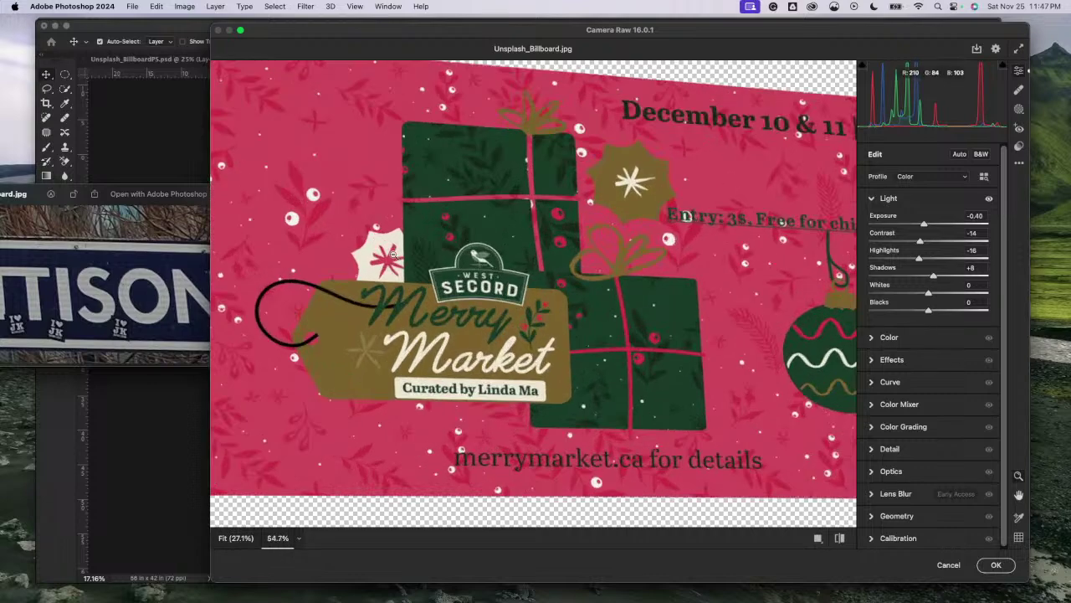
pyautogui.scroll(-4, 393, 253)
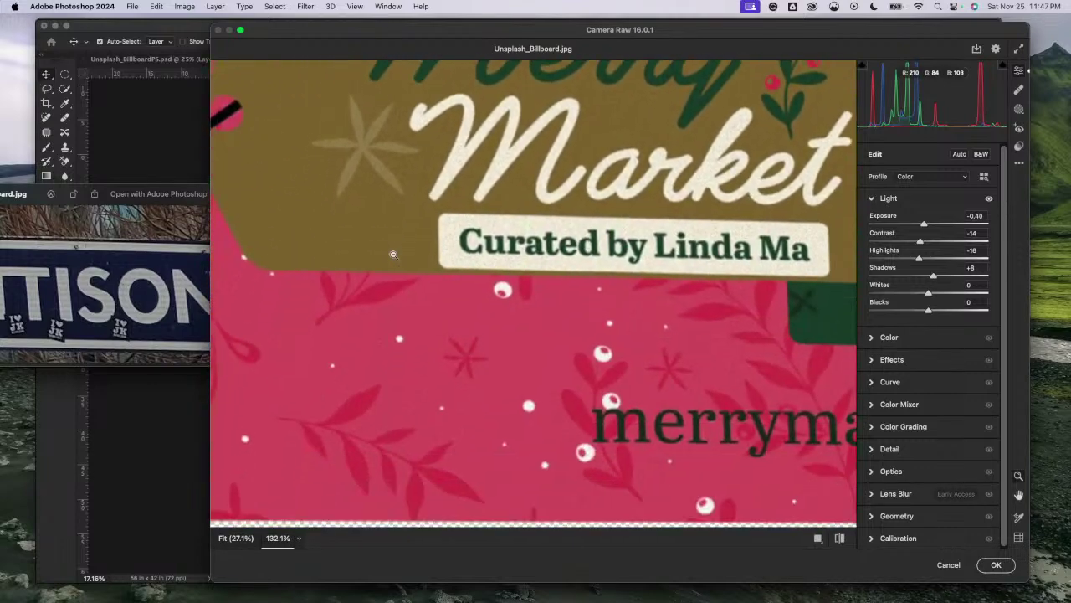
pyautogui.scroll(-3, 393, 254)
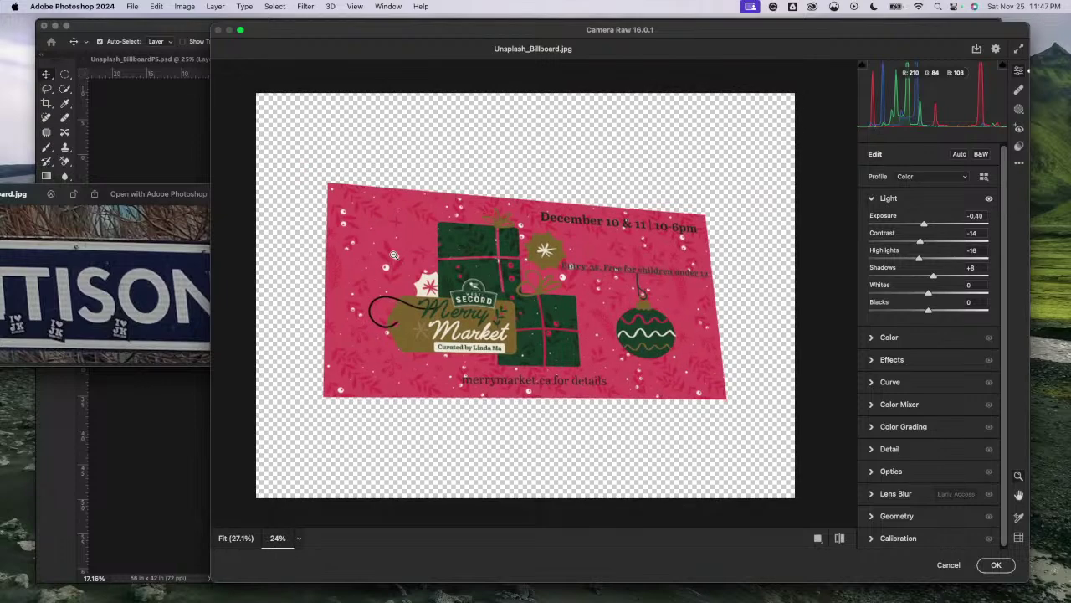
pyautogui.scroll(6, 393, 255)
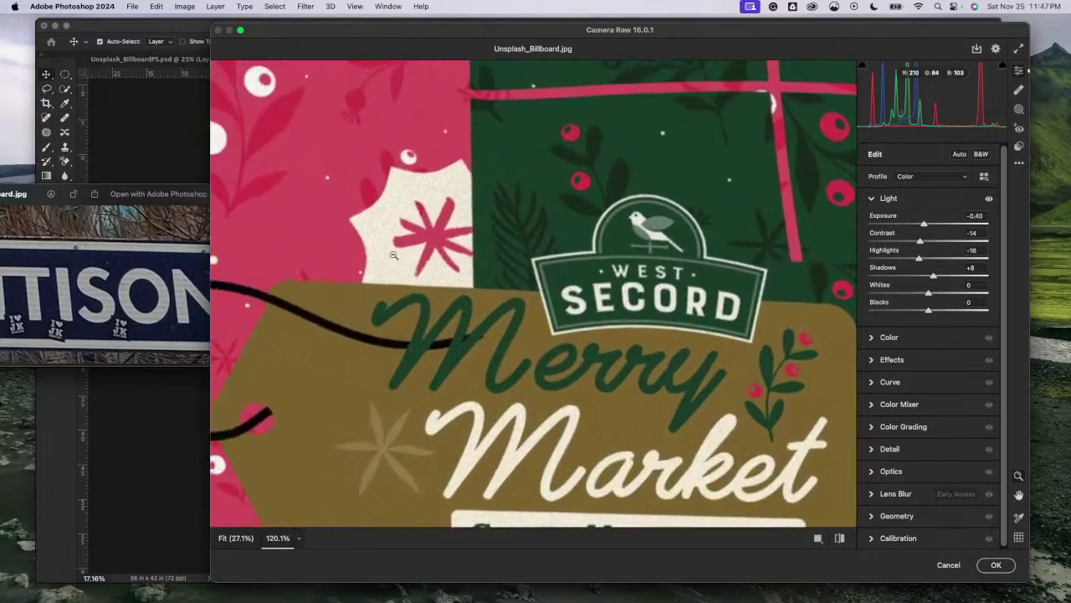
pyautogui.hscroll(-3, 393, 254)
pyautogui.scroll(5, 393, 254)
pyautogui.scroll(-5, 393, 254)
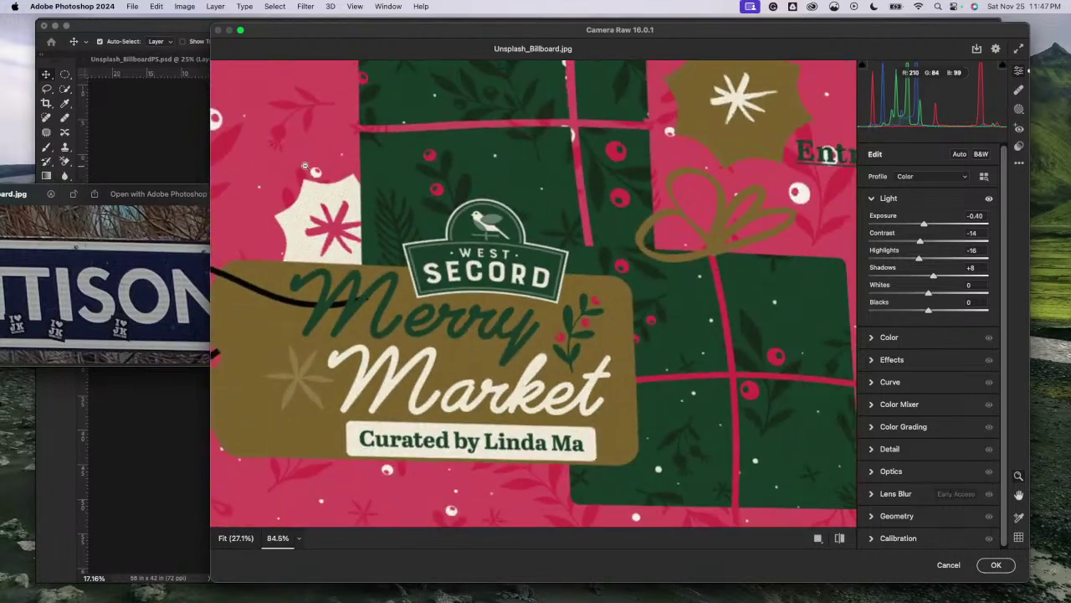
pyautogui.hscroll(-5, 305, 167)
pyautogui.scroll(2, 306, 166)
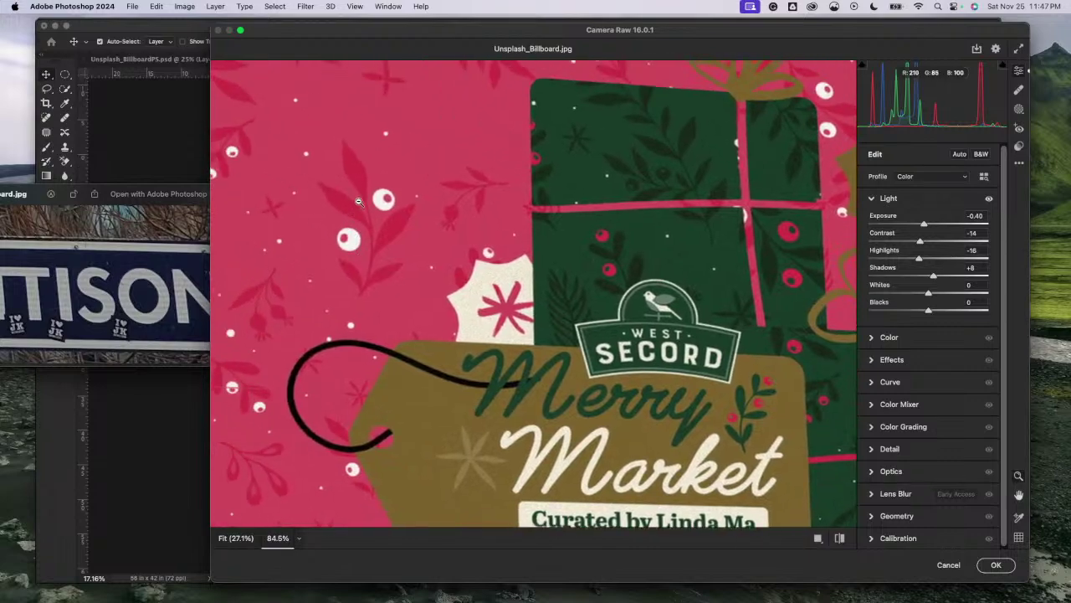
pyautogui.scroll(3, 355, 209)
pyautogui.hscroll(-3, 351, 218)
pyautogui.scroll(2, 346, 227)
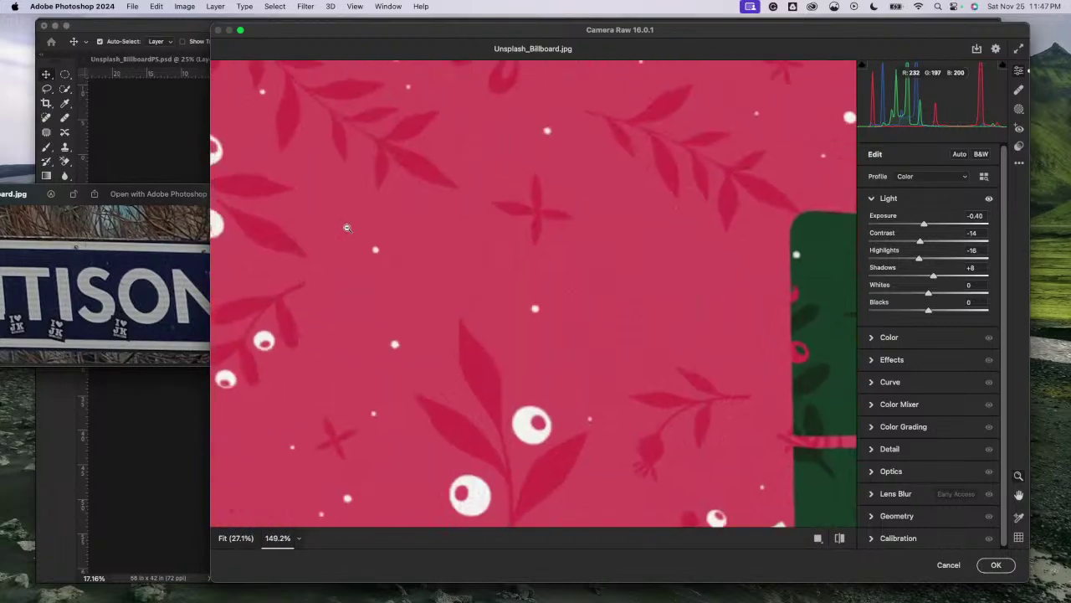
pyautogui.scroll(-5, 347, 228)
pyautogui.hscroll(5, 347, 228)
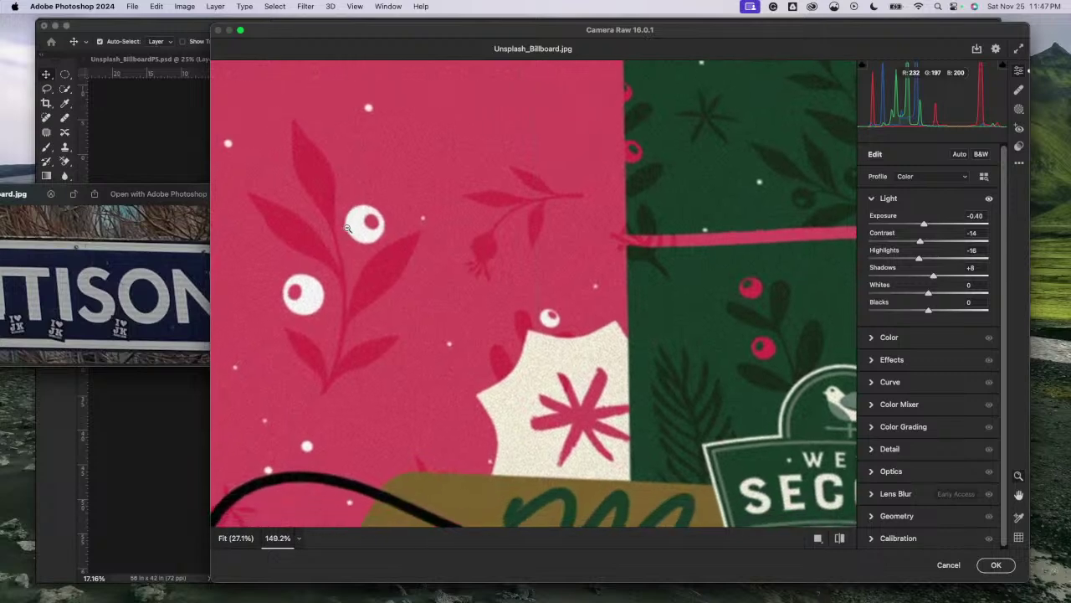
pyautogui.hscroll(3, 346, 228)
pyautogui.scroll(3, 346, 228)
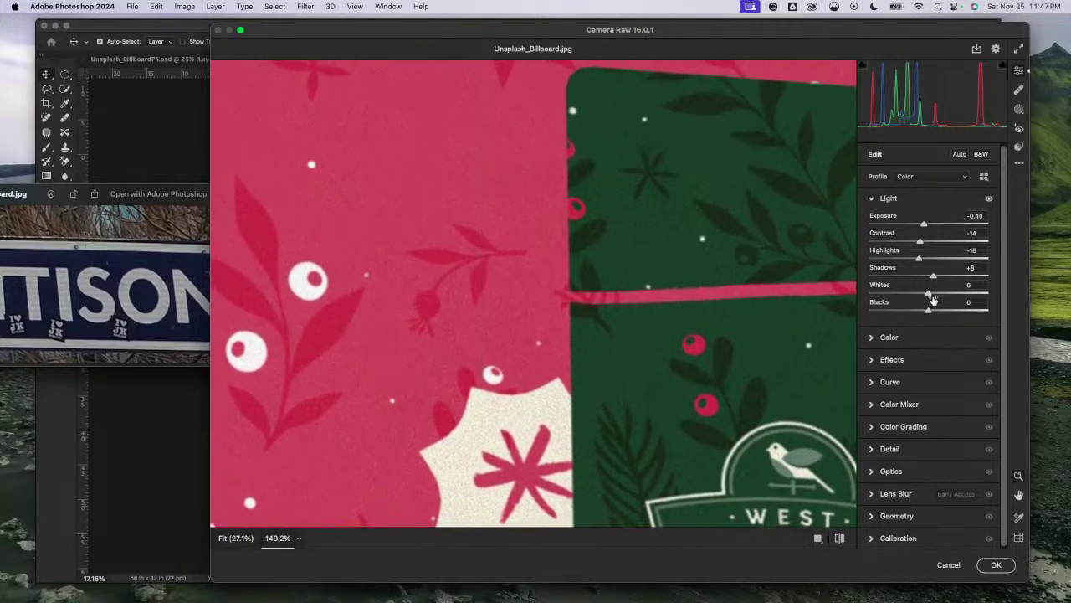
# Step: Lower the billboard artwork's Whites to -23, checking the effect across the whole design
pyautogui.moveTo(929, 296); pyautogui.dragTo(885, 308)
pyautogui.click(619, 325)
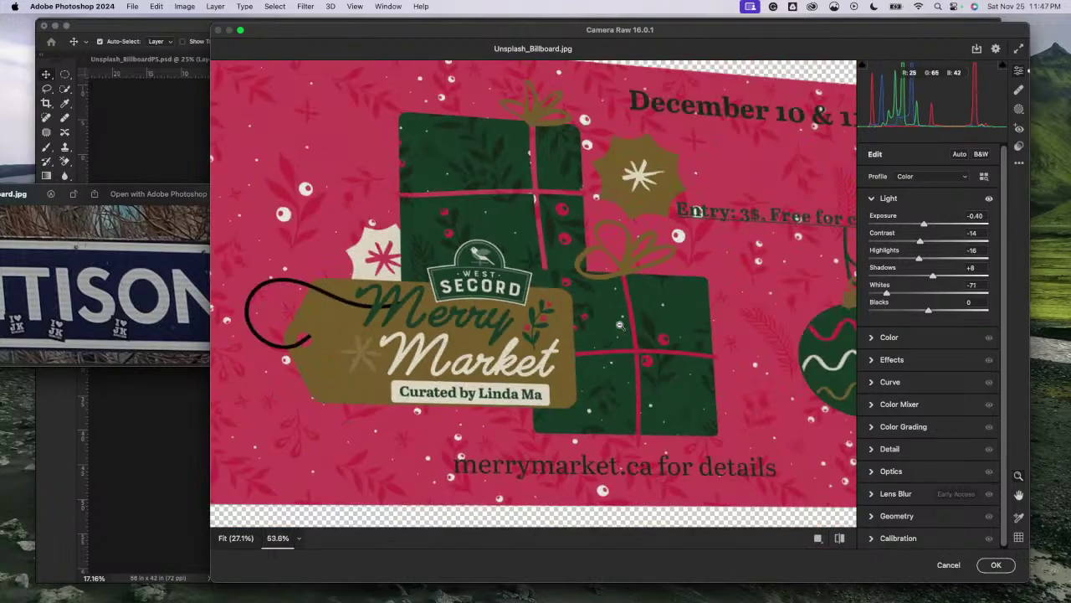
pyautogui.moveTo(620, 324); pyautogui.dragTo(634, 240)
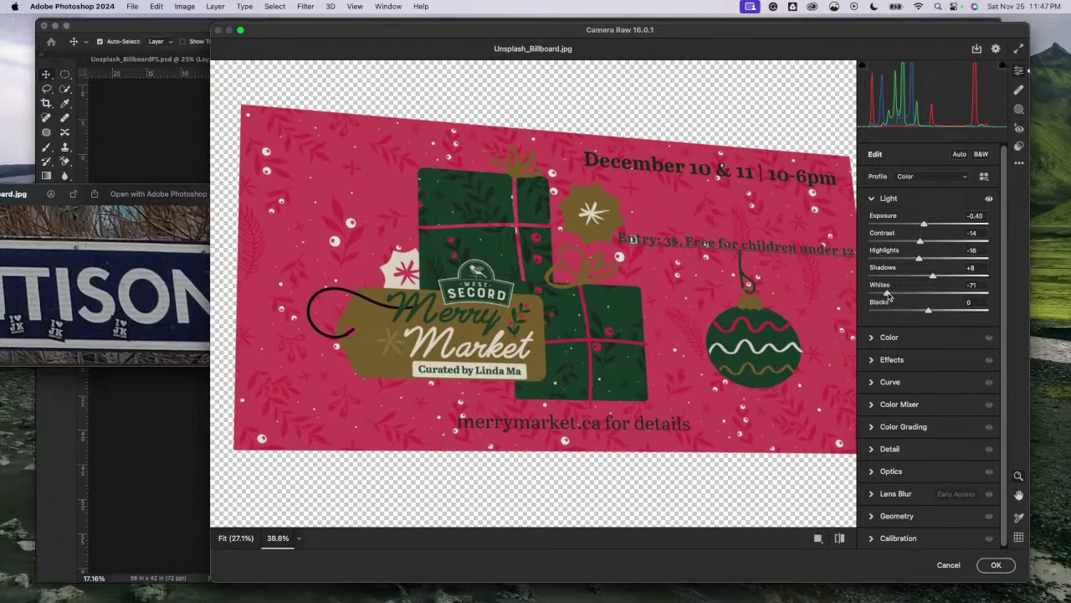
pyautogui.moveTo(887, 294)
pyautogui.mouseDown()
pyautogui.moveTo(861, 297)
pyautogui.moveTo(904, 305)
pyautogui.mouseUp()
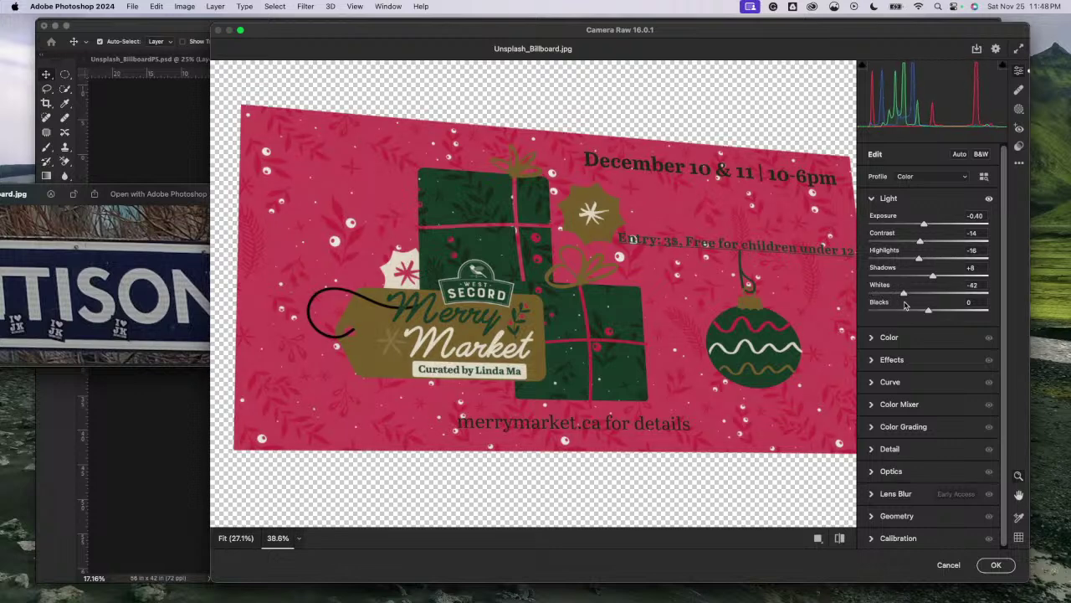
pyautogui.moveTo(904, 305)
pyautogui.mouseDown()
pyautogui.moveTo(994, 315)
pyautogui.moveTo(862, 305)
pyautogui.moveTo(916, 310)
pyautogui.mouseUp()
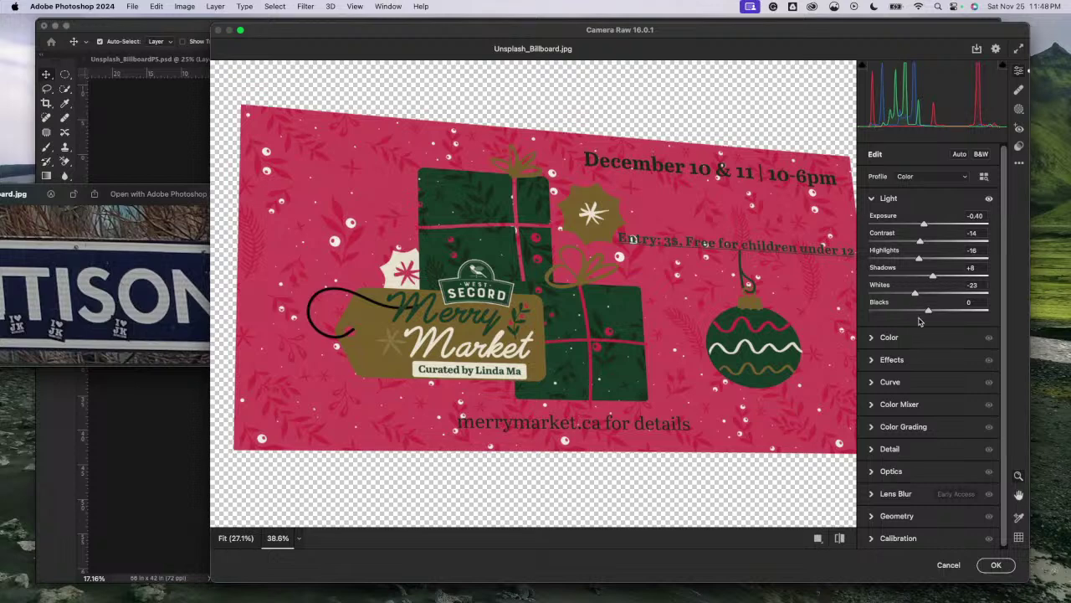
# Step: Raise the artwork's Blacks to +66, comparing with the dark lettering on the pink billboard in the reference photo
pyautogui.moveTo(929, 311); pyautogui.dragTo(954, 321)
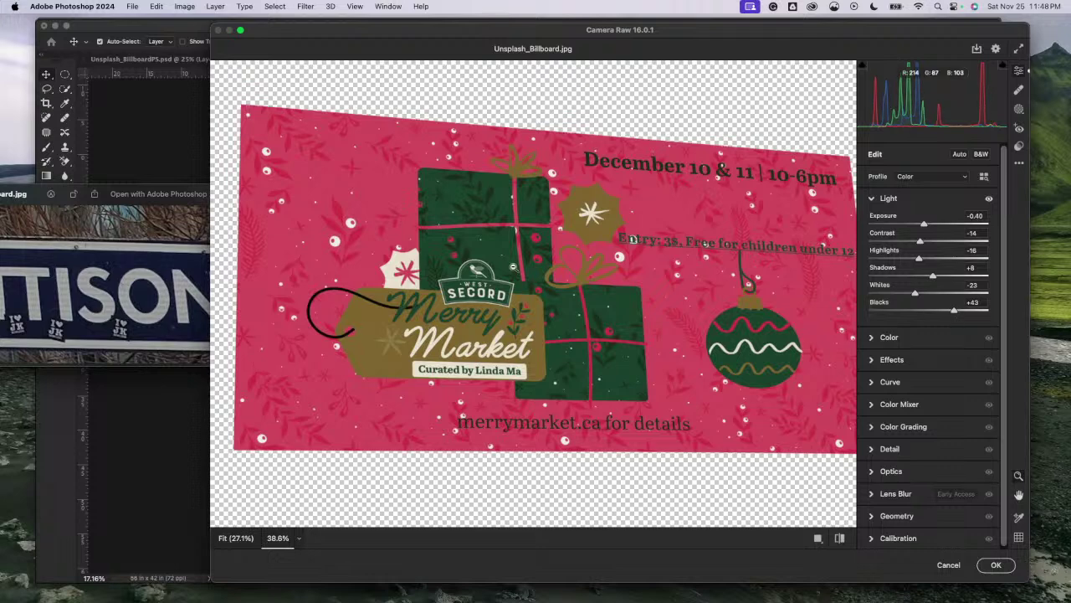
pyautogui.click(154, 249)
pyautogui.hscroll(10, 154, 249)
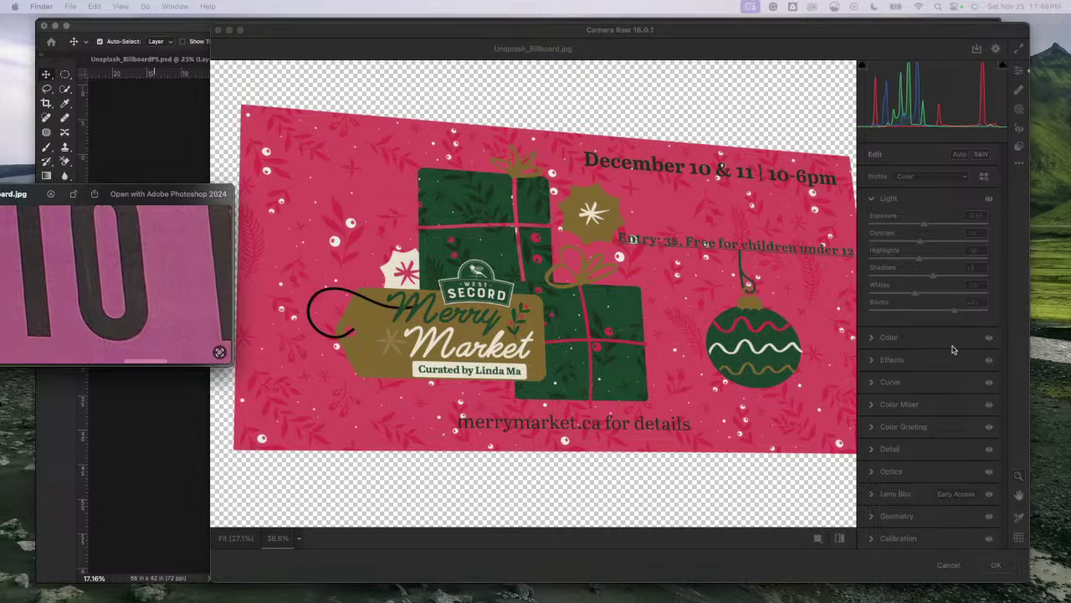
pyautogui.click(955, 312)
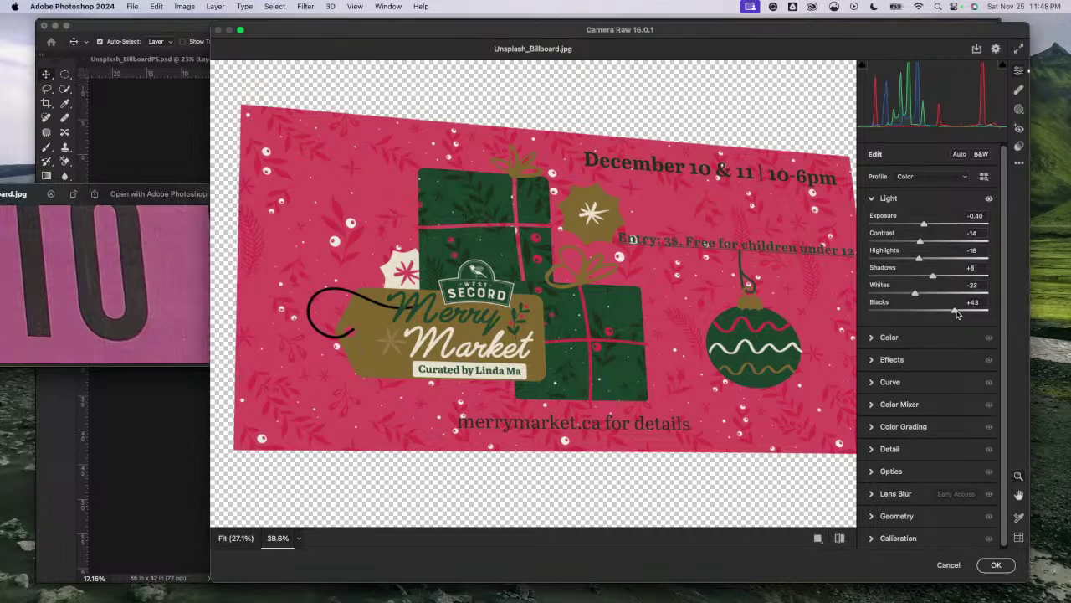
pyautogui.moveTo(957, 314); pyautogui.dragTo(970, 319)
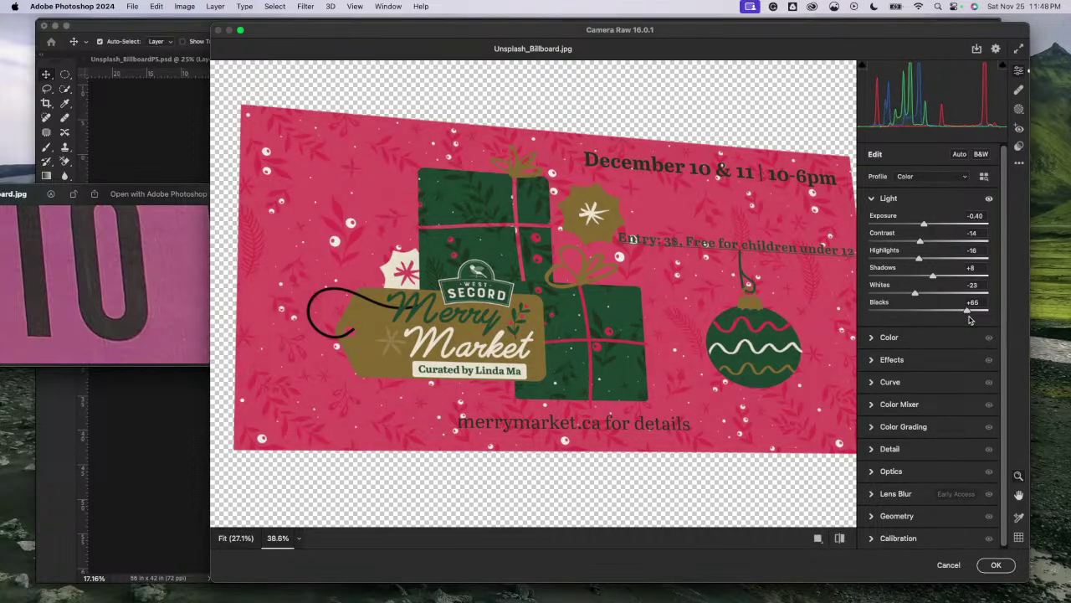
# Step: Check the reference photo's pink billboard and lettering, and cool the artwork's color Temperature to -17
pyautogui.click(872, 199)
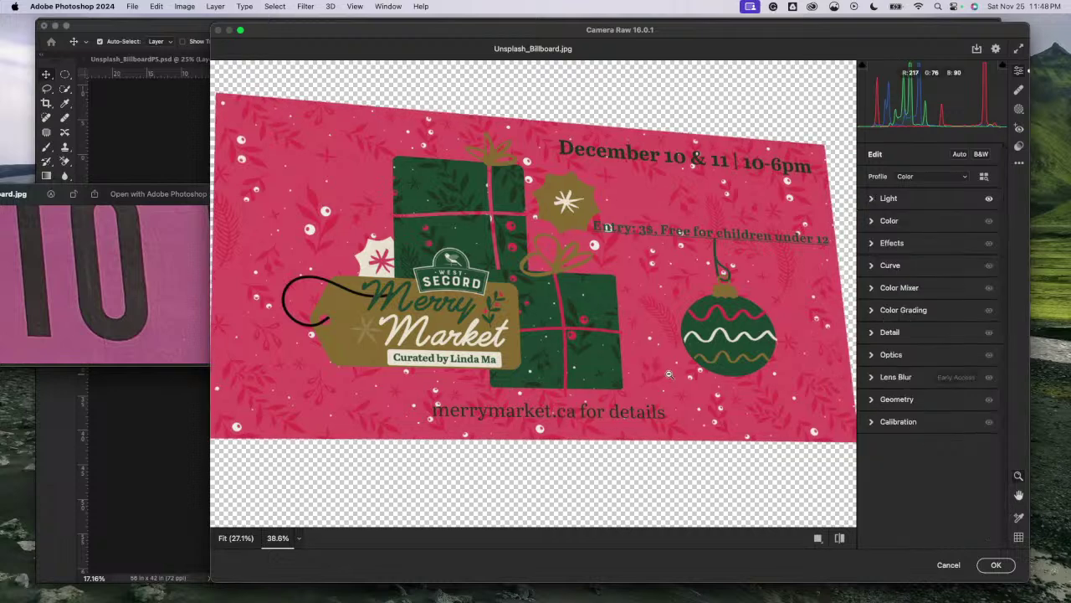
pyautogui.click(873, 223)
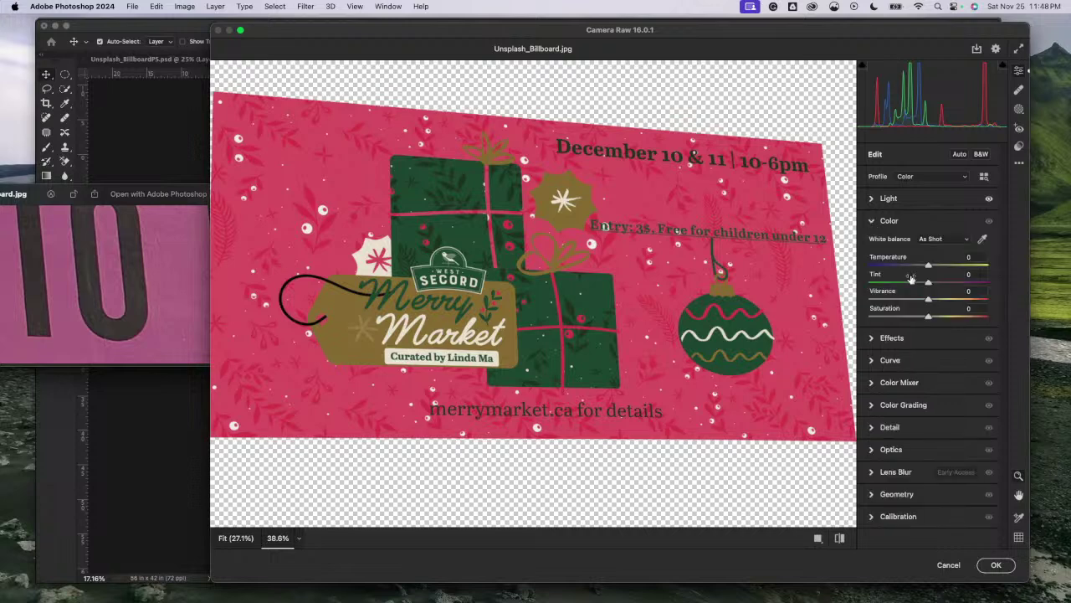
pyautogui.click(89, 261)
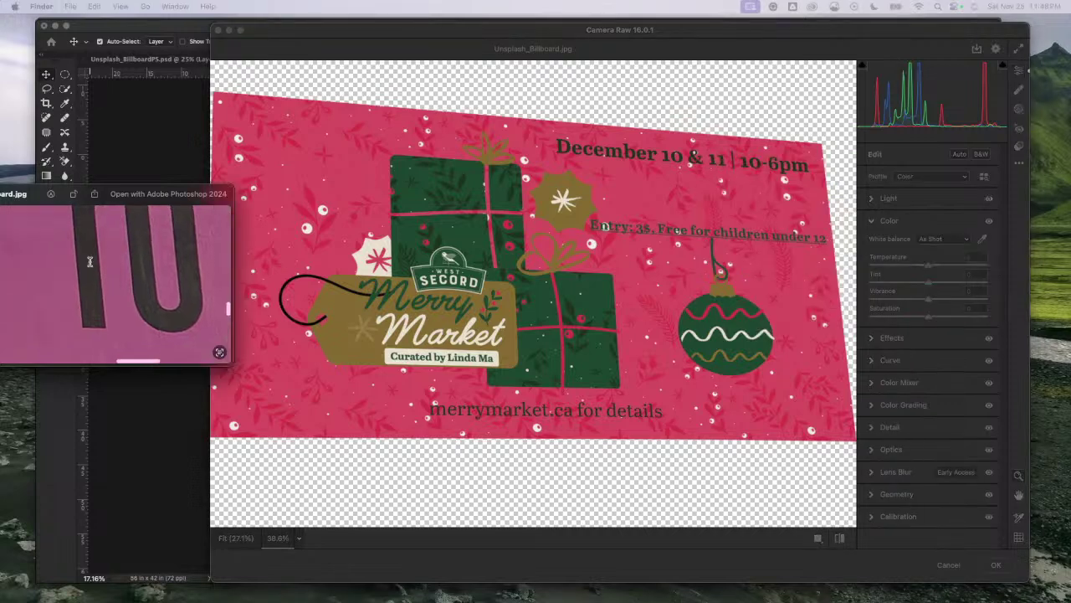
pyautogui.scroll(-10, 89, 262)
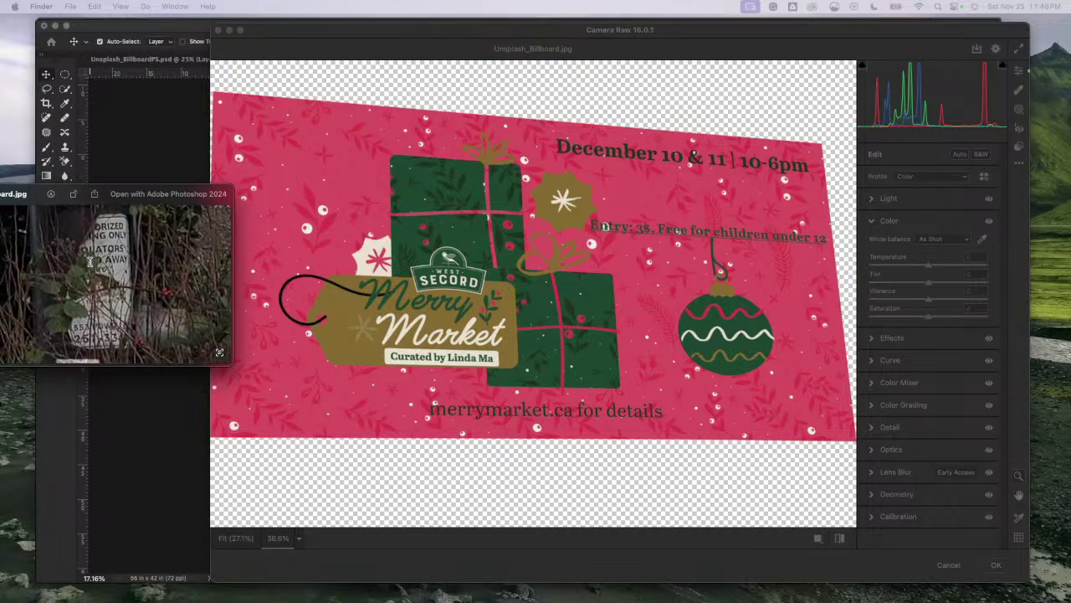
pyautogui.scroll(10, 89, 261)
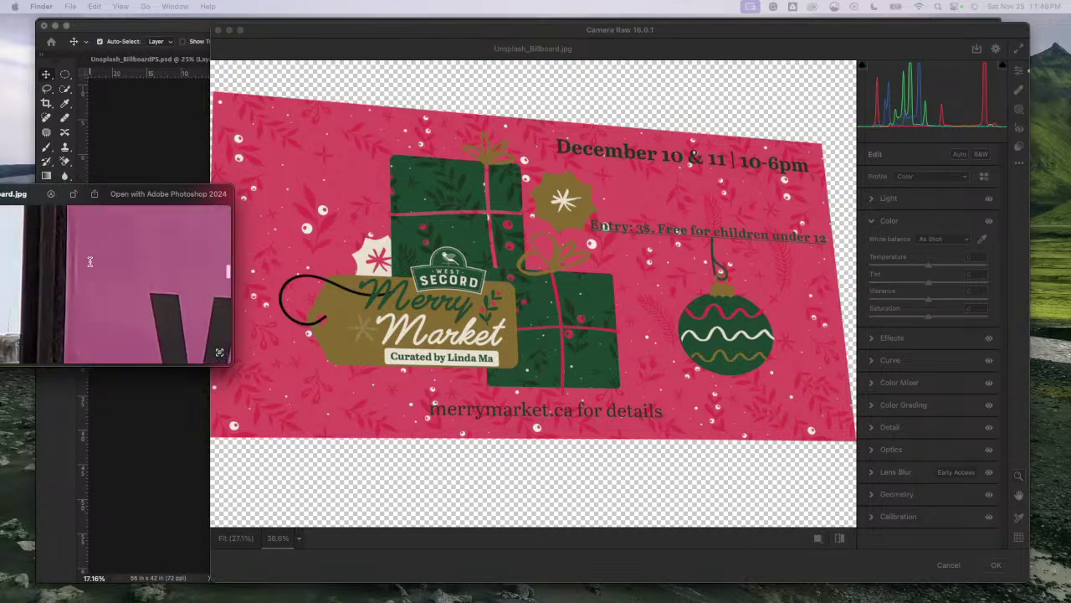
pyautogui.hscroll(-5, 89, 261)
pyautogui.scroll(-3, 89, 261)
pyautogui.scroll(3, 90, 261)
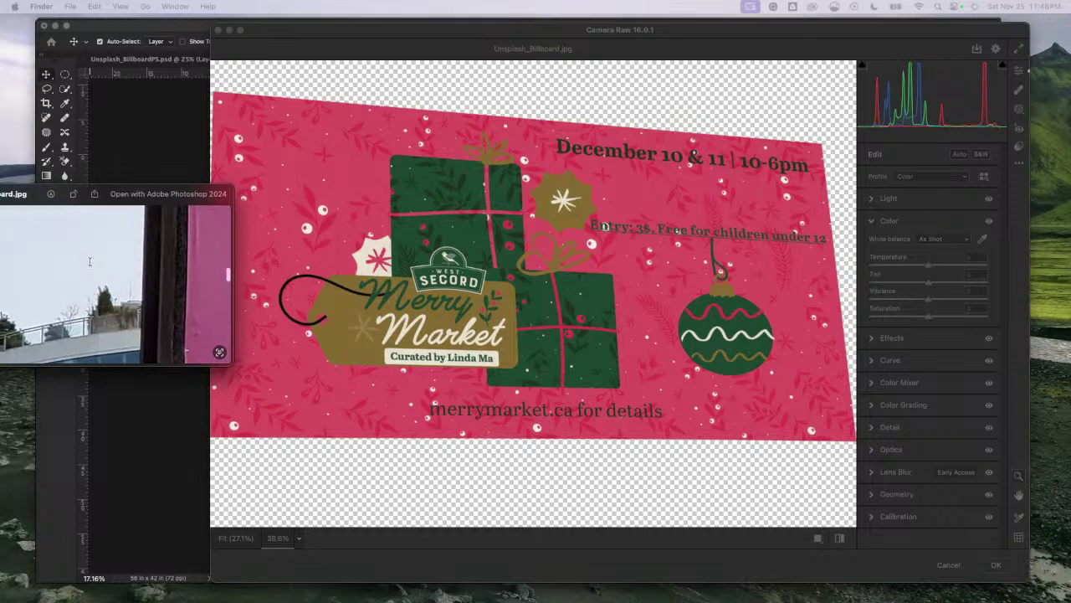
pyautogui.hscroll(10, 89, 262)
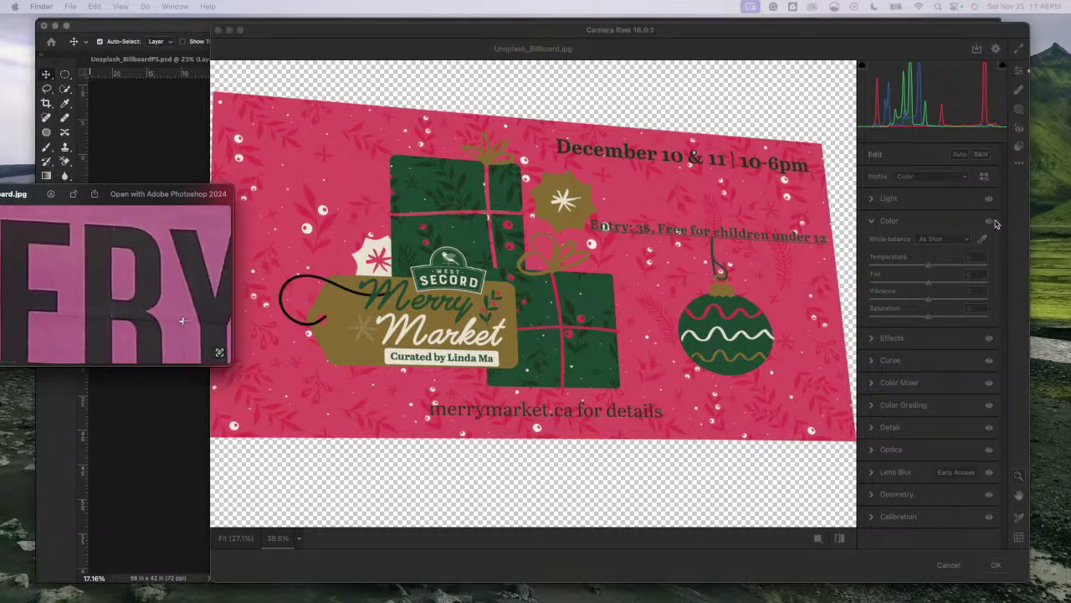
pyautogui.click(871, 32)
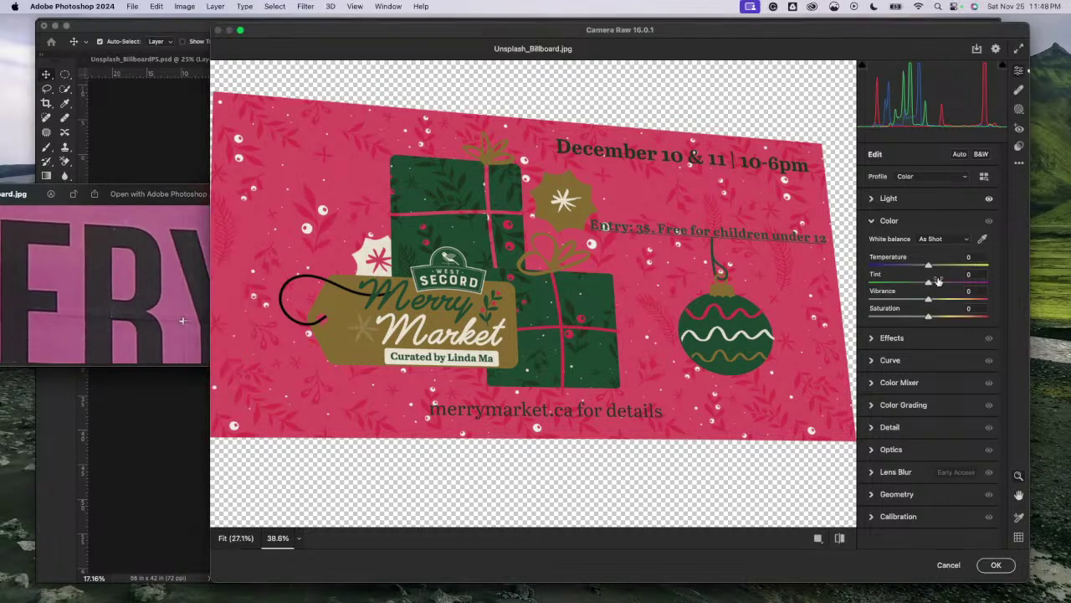
pyautogui.moveTo(928, 266); pyautogui.dragTo(919, 268)
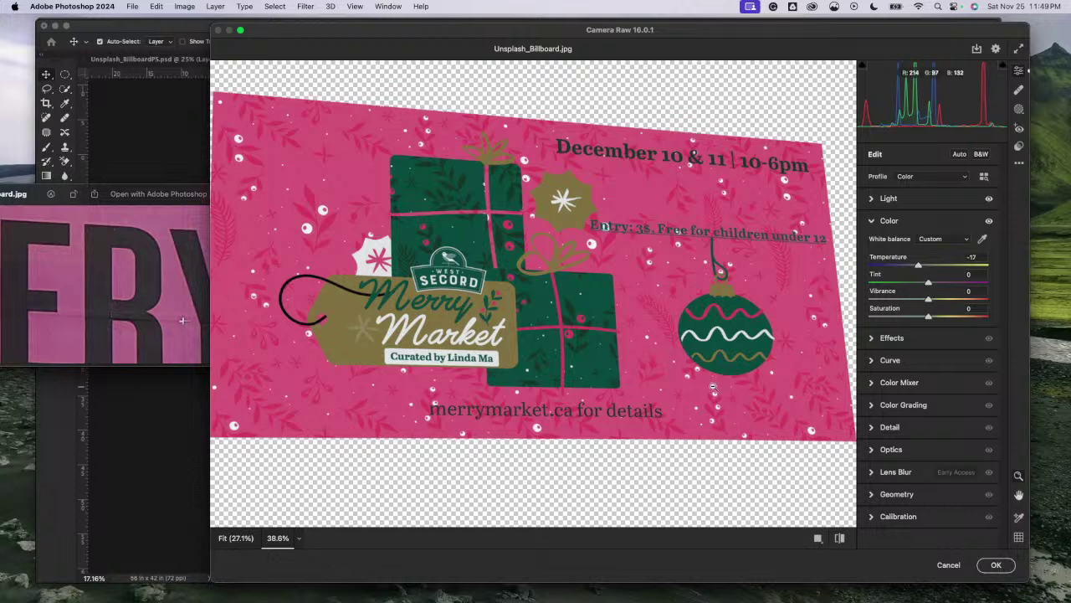
# Step: Examine the reference preview's PATTISON sign lettering and pink billboard to compare their color cast with the artwork
pyautogui.click(139, 310)
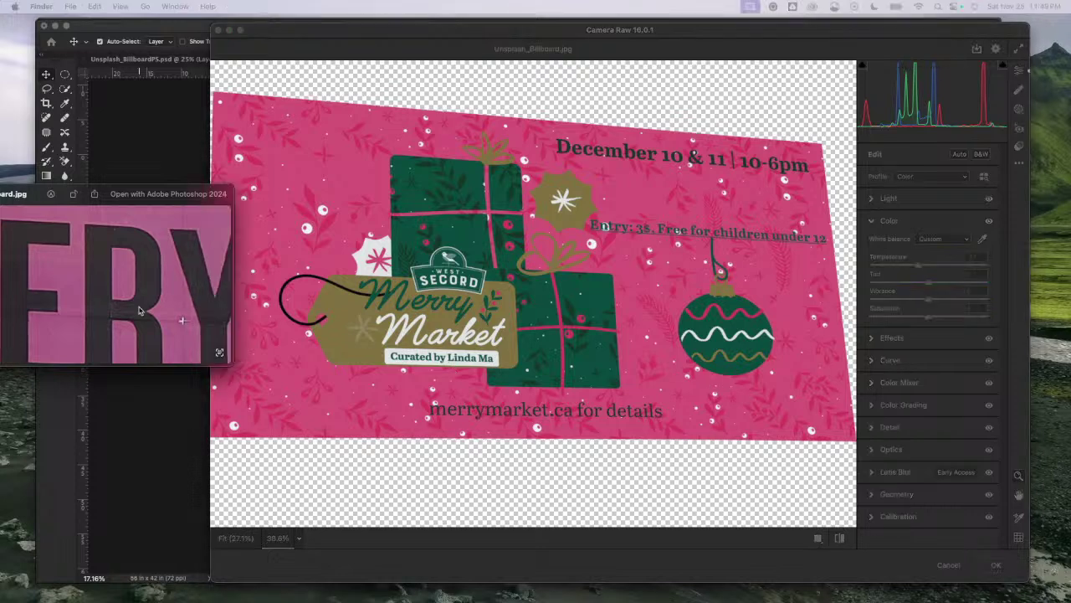
pyautogui.scroll(-5, 140, 311)
pyautogui.scroll(-5, 140, 311)
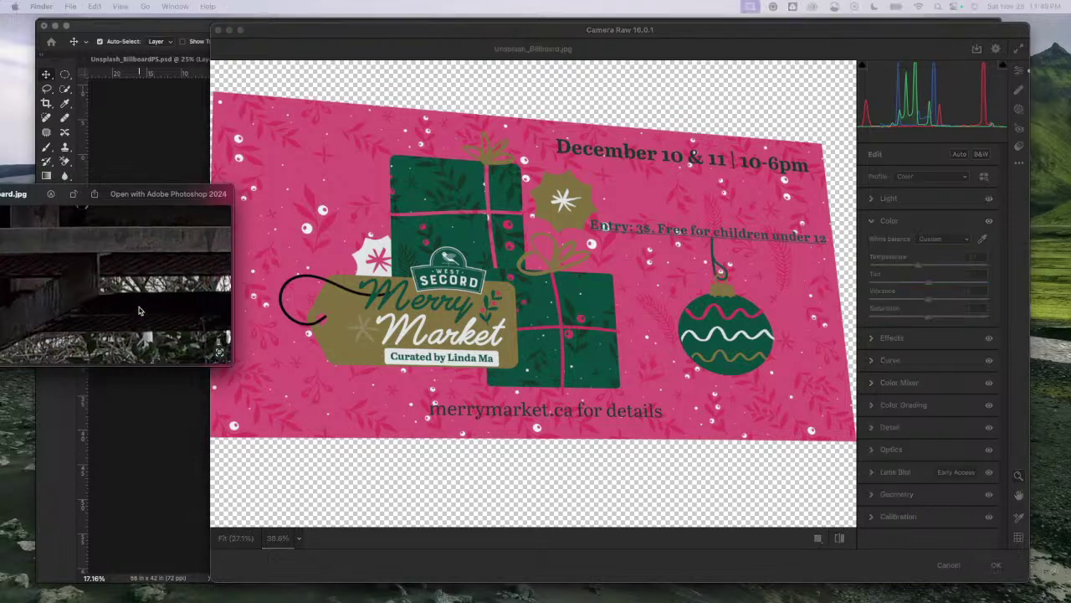
pyautogui.scroll(5, 140, 310)
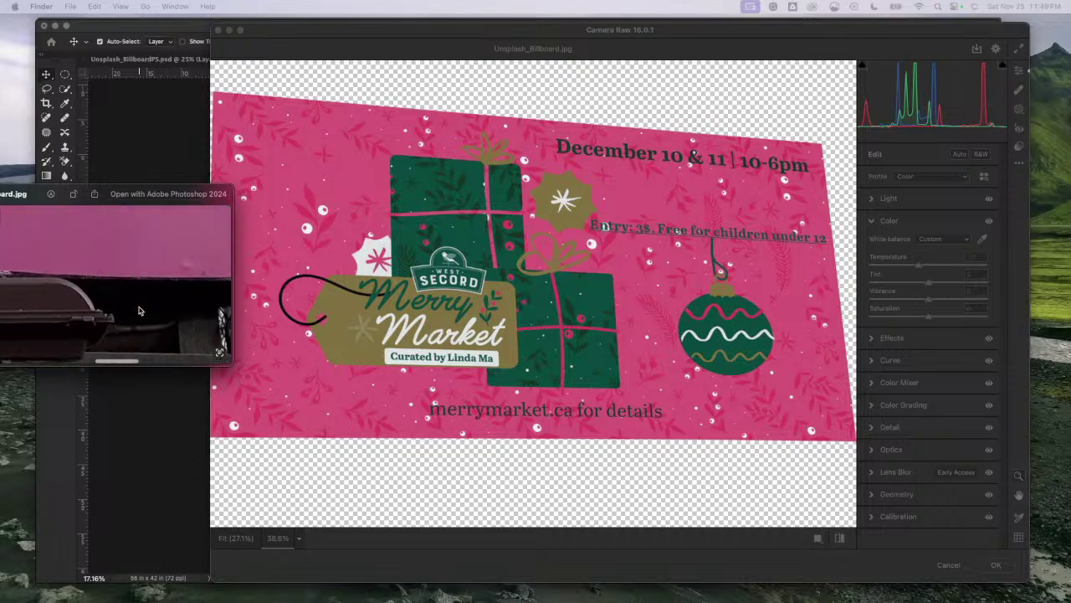
pyautogui.scroll(-3, 140, 310)
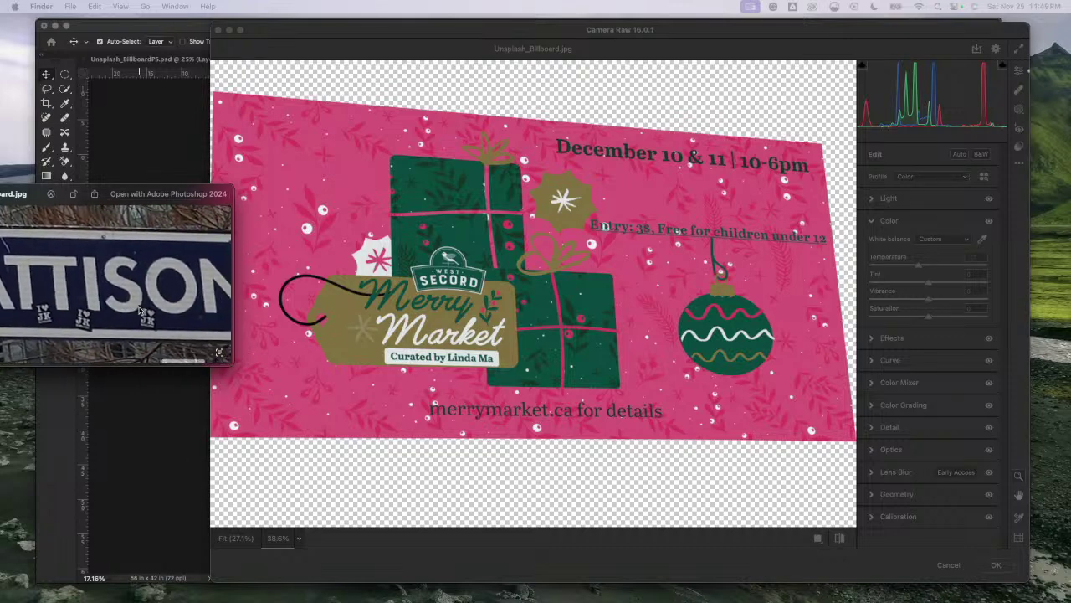
pyautogui.scroll(3, 140, 310)
pyautogui.hscroll(-3, 140, 310)
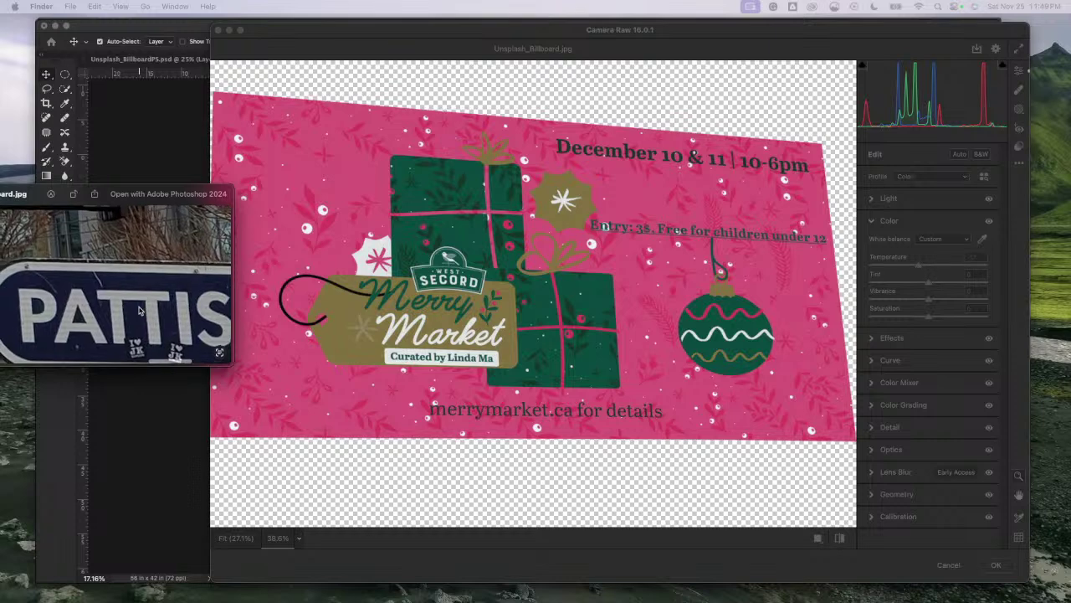
pyautogui.hscroll(4, 140, 311)
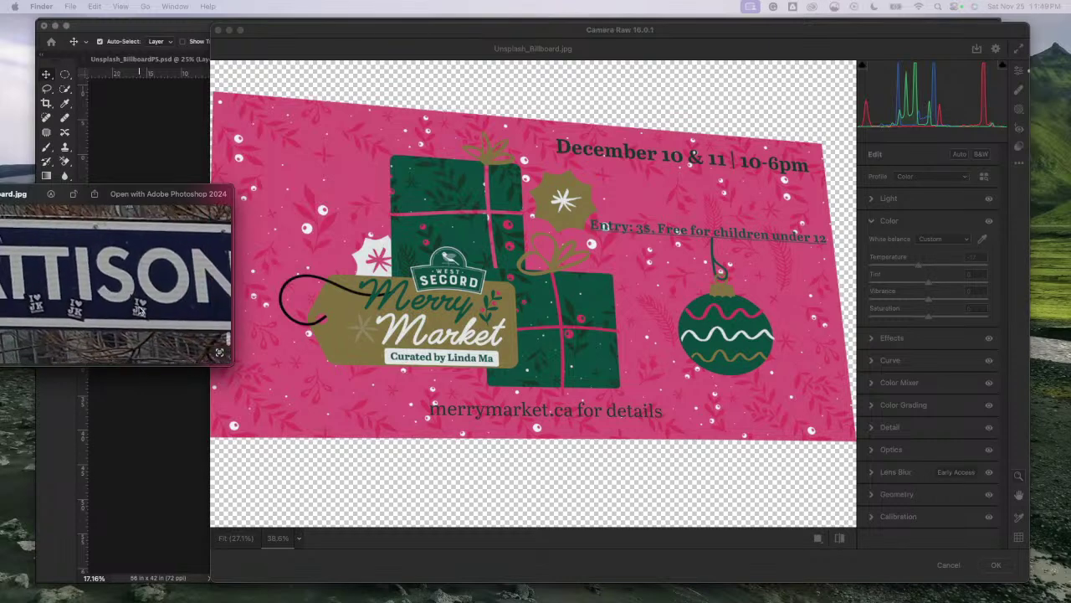
pyautogui.scroll(-2, 140, 311)
pyautogui.hscroll(-3, 140, 310)
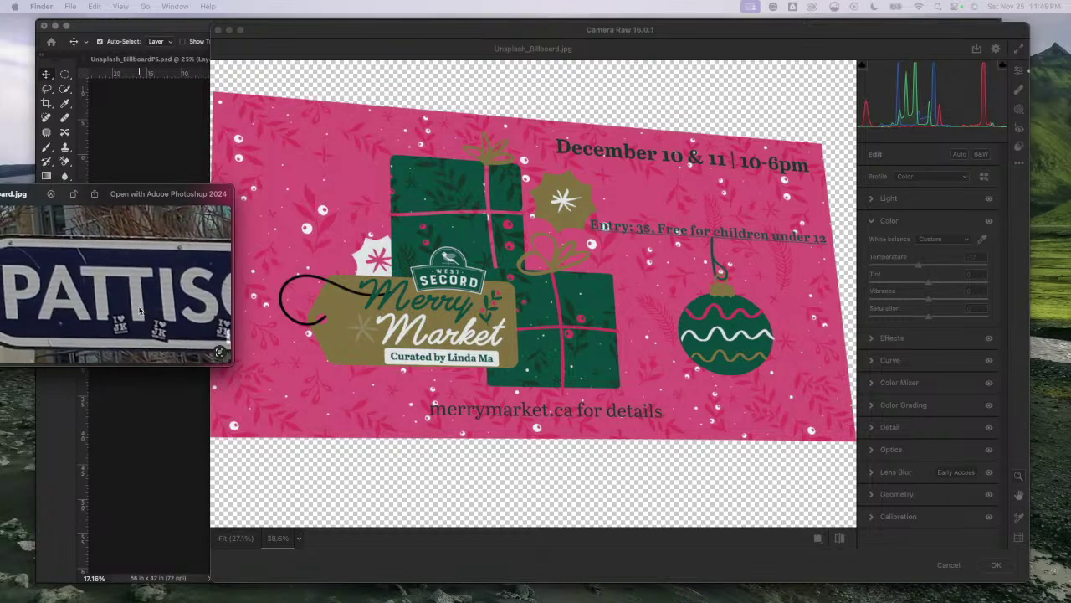
pyautogui.scroll(5, 140, 310)
pyautogui.scroll(3, 139, 311)
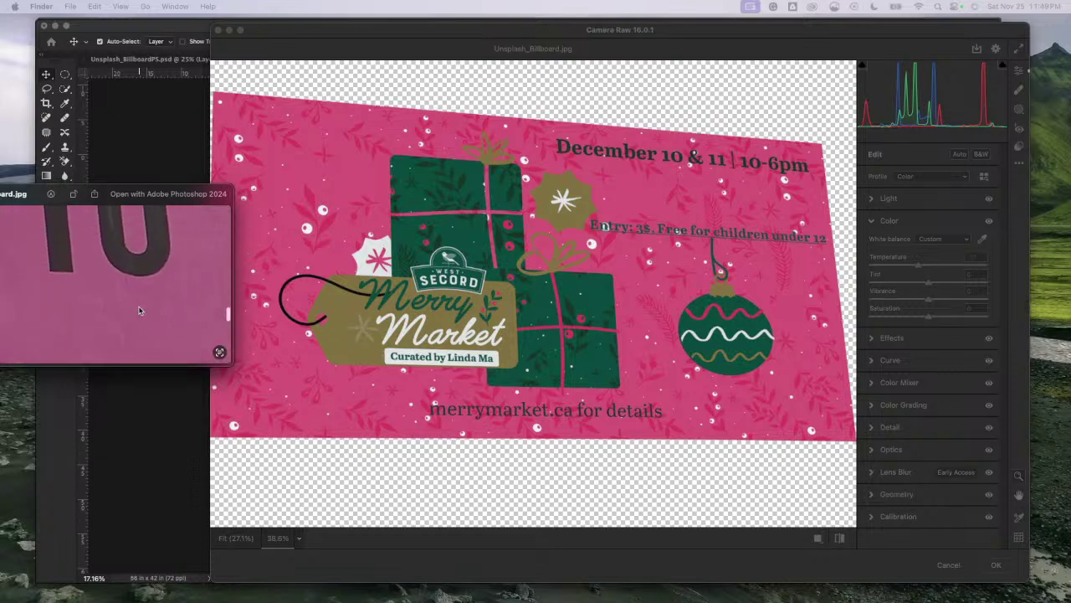
# Step: Lower the billboard artwork's Saturation to -17 and Vibrance to -9, checking the colors across the whole design
pyautogui.hscroll(2, 140, 310)
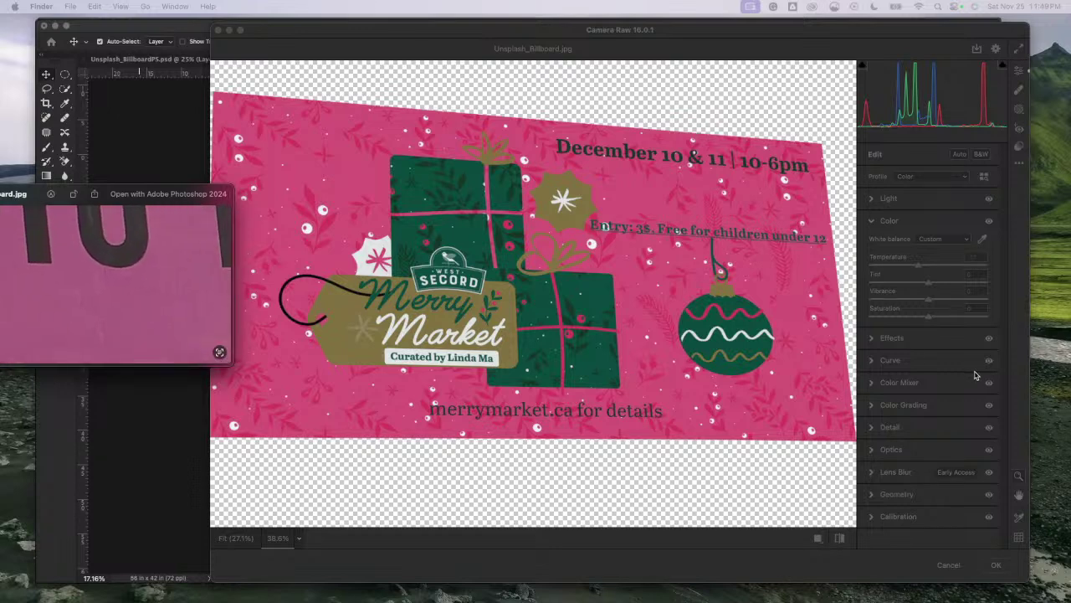
pyautogui.click(944, 338)
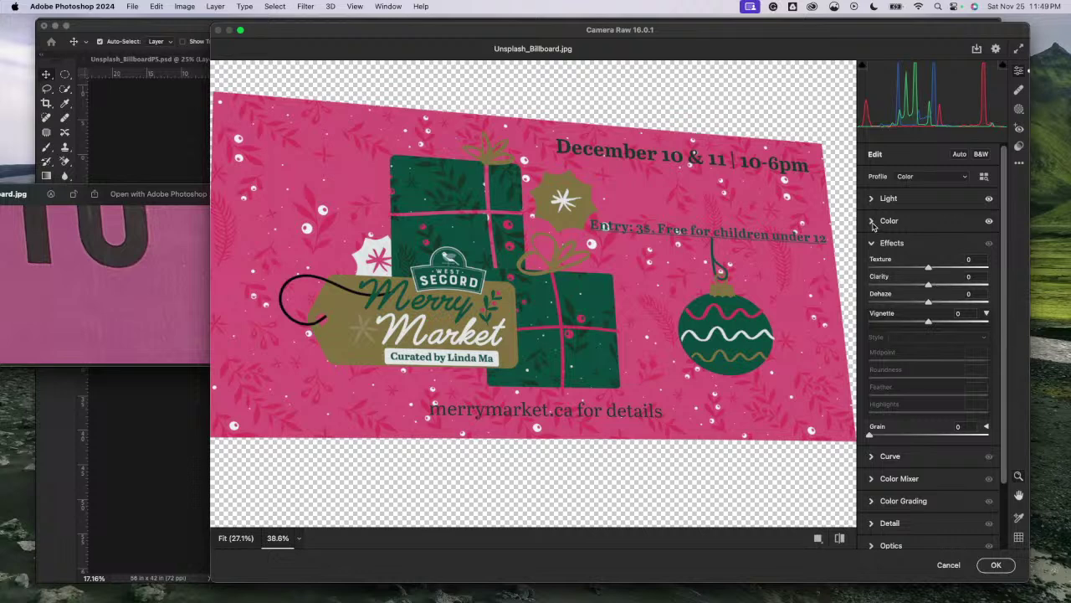
pyautogui.click(879, 223)
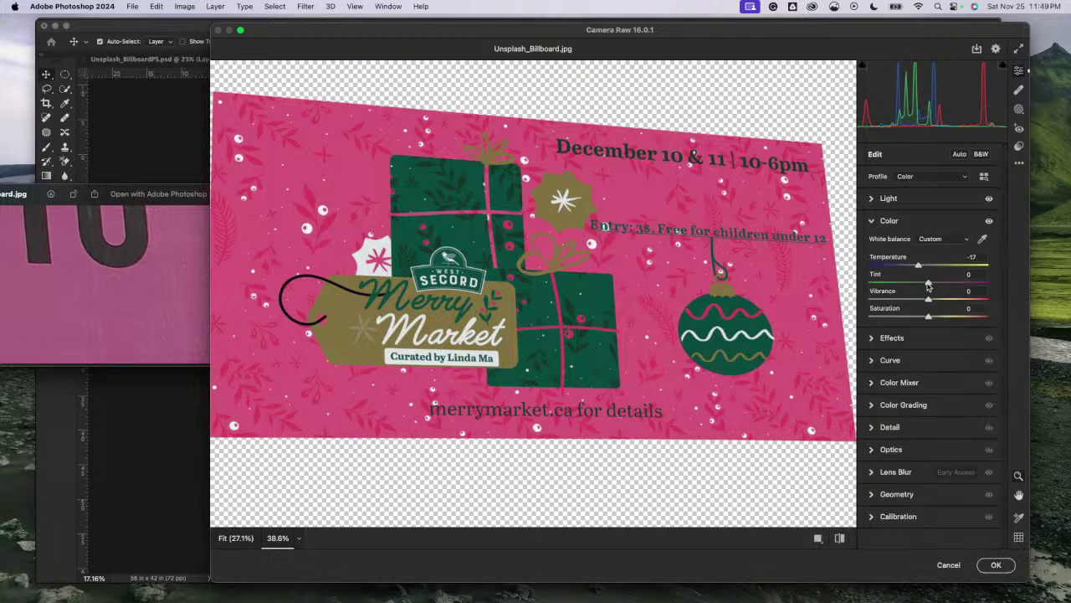
pyautogui.moveTo(928, 311)
pyautogui.mouseDown()
pyautogui.moveTo(930, 322)
pyautogui.moveTo(920, 321)
pyautogui.mouseUp()
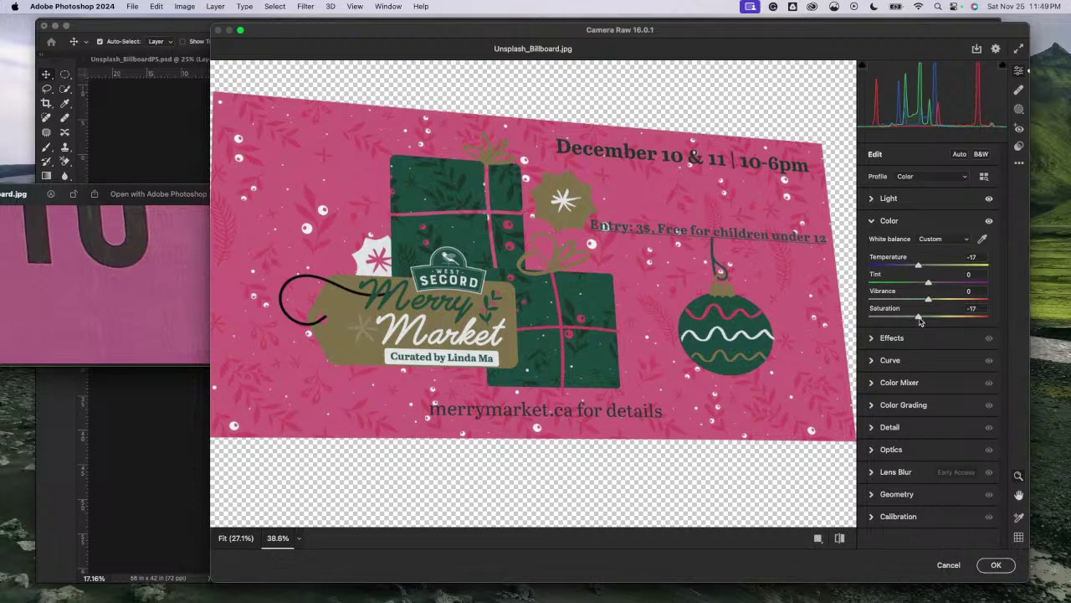
pyautogui.moveTo(927, 302); pyautogui.dragTo(924, 305)
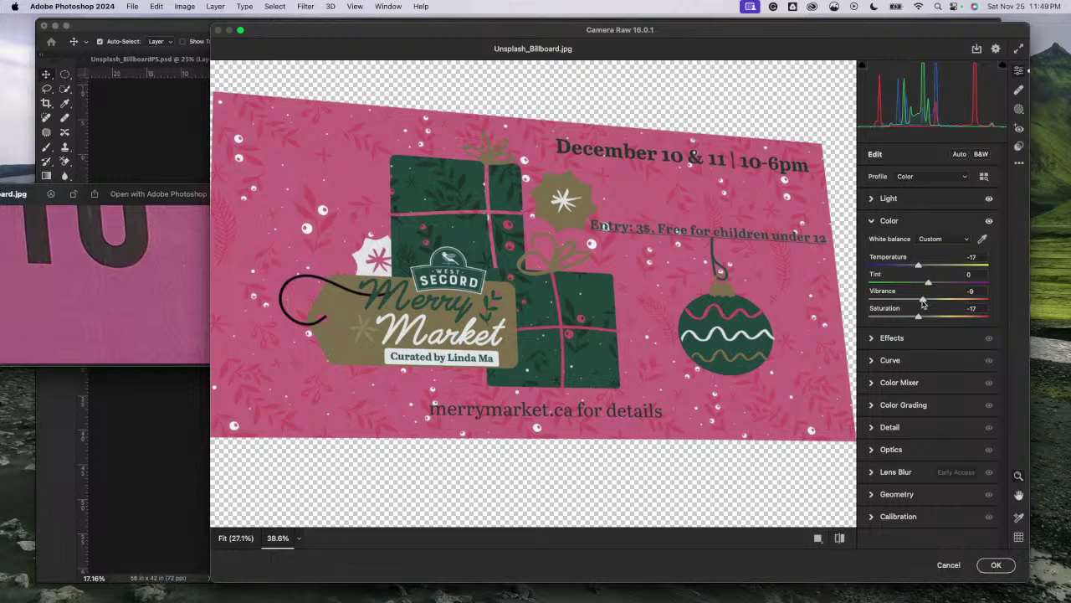
pyautogui.hscroll(2, 591, 379)
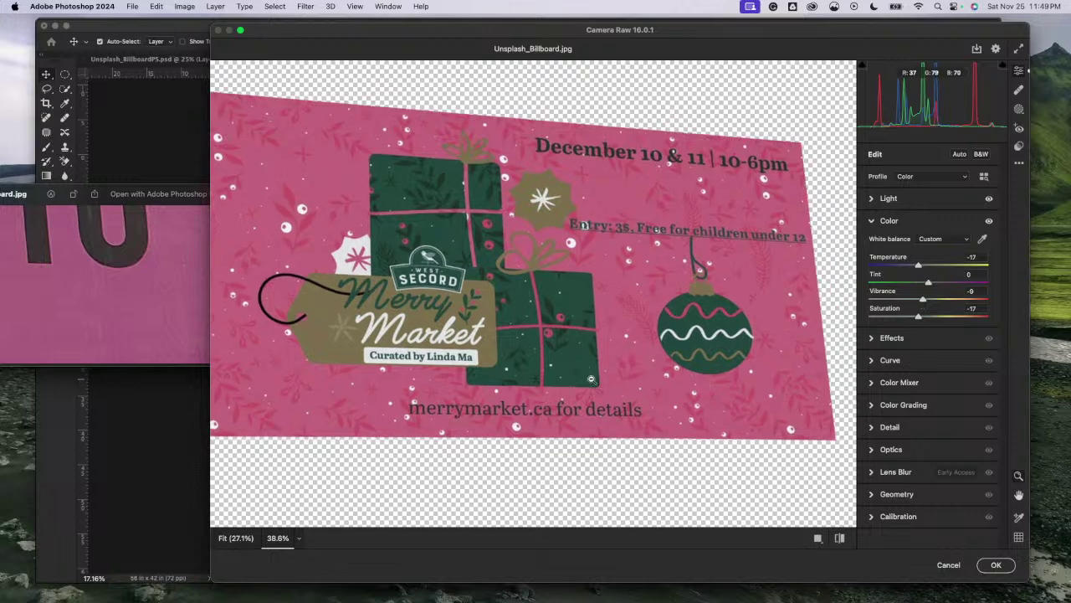
pyautogui.hscroll(-4, 591, 379)
pyautogui.scroll(2, 591, 379)
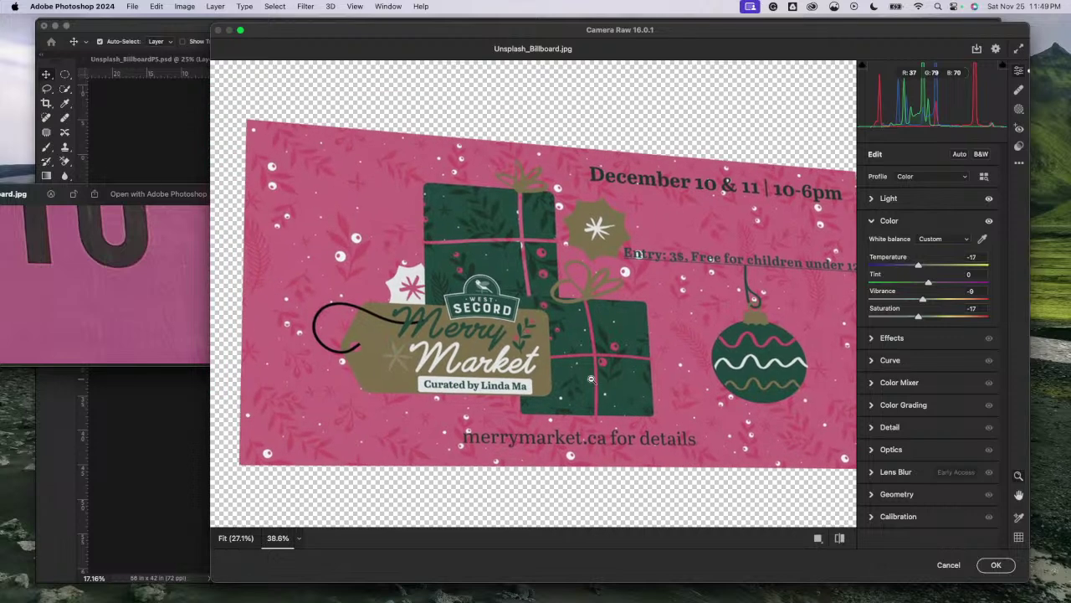
pyautogui.hscroll(1, 590, 379)
pyautogui.scroll(-1, 590, 379)
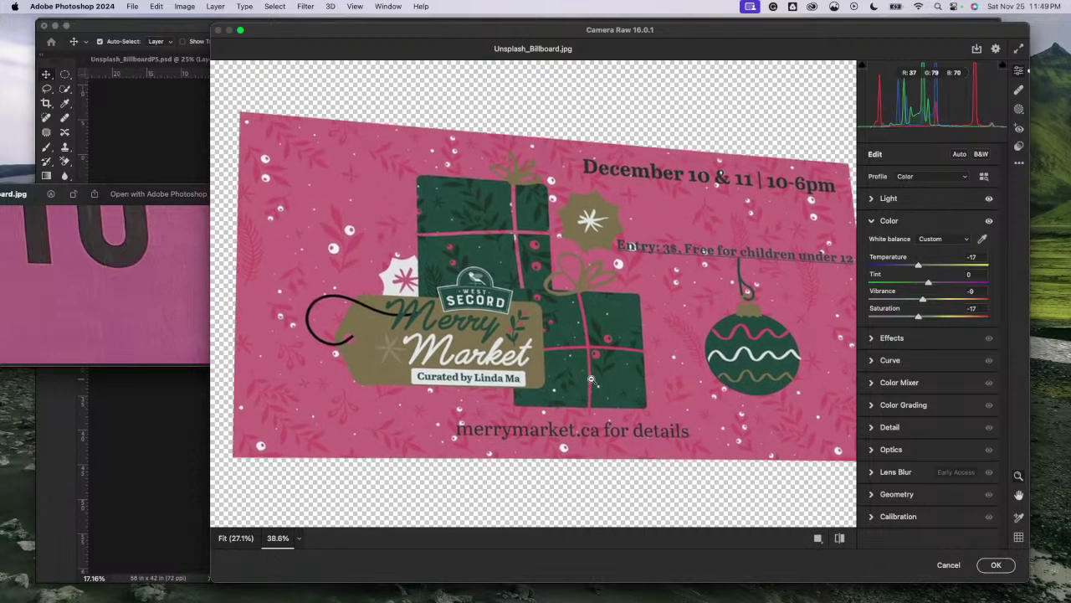
pyautogui.hscroll(1, 591, 379)
pyautogui.scroll(1, 591, 379)
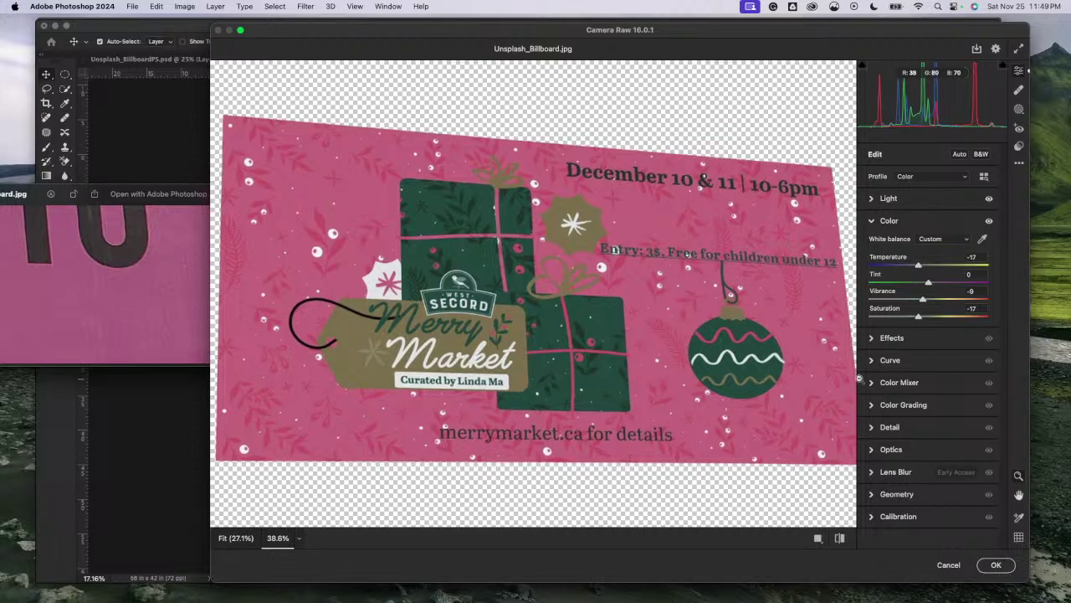
# Step: Review the available Effects, Curve, Color Grading, Detail and Optics adjustments for the artwork without changing any values
pyautogui.click(871, 221)
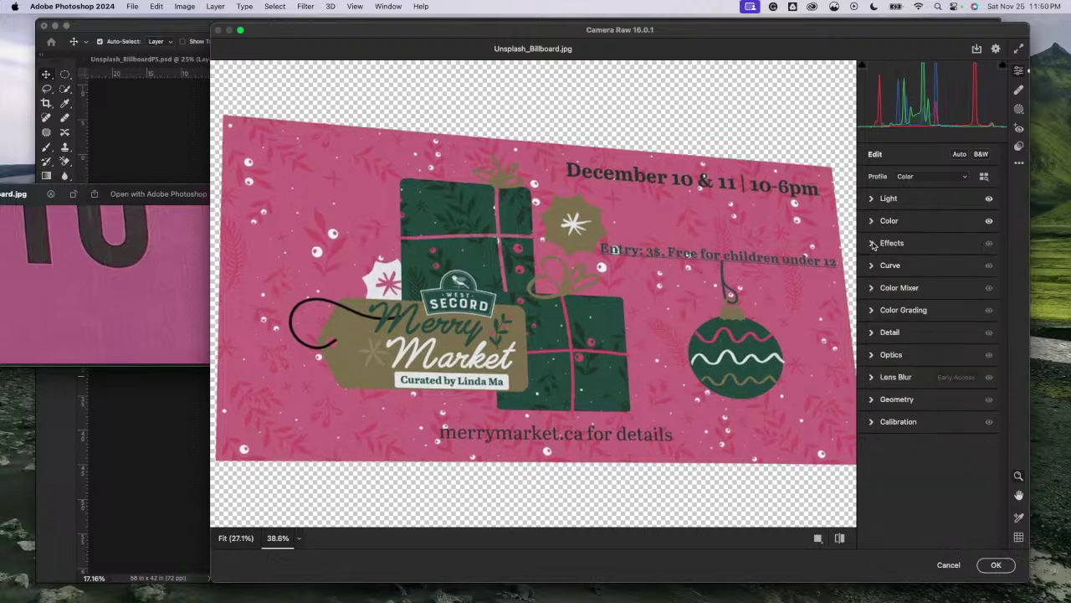
pyautogui.click(874, 243)
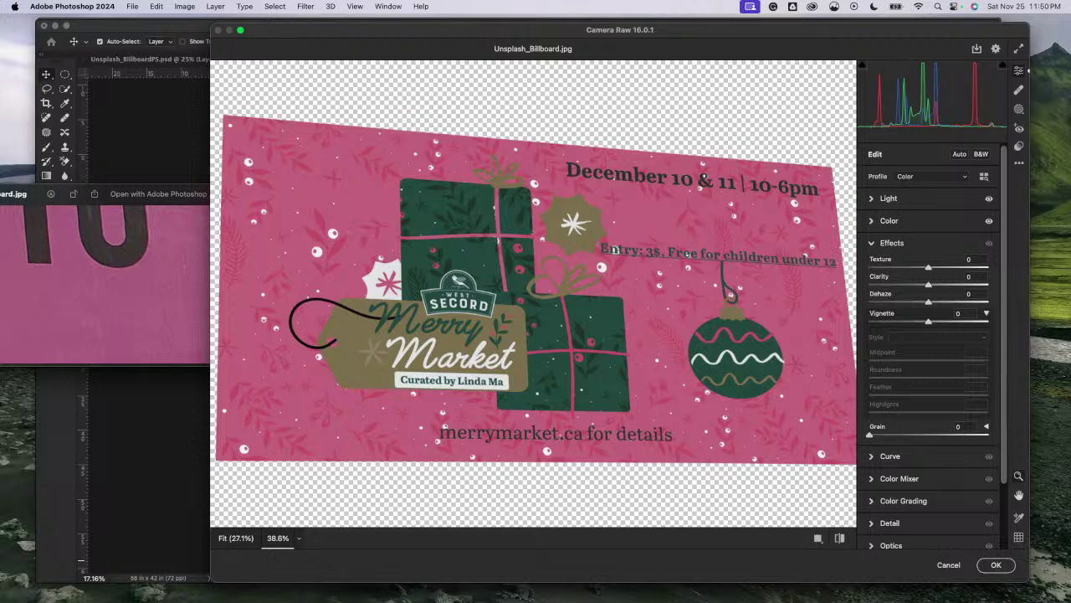
pyautogui.press('super+Tab')
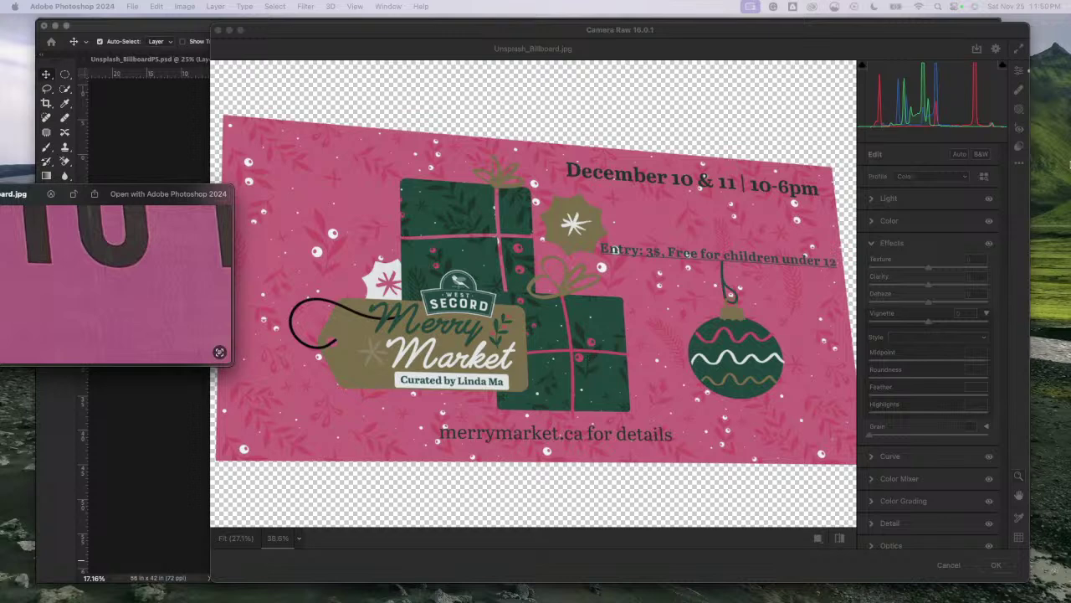
pyautogui.click(772, 34)
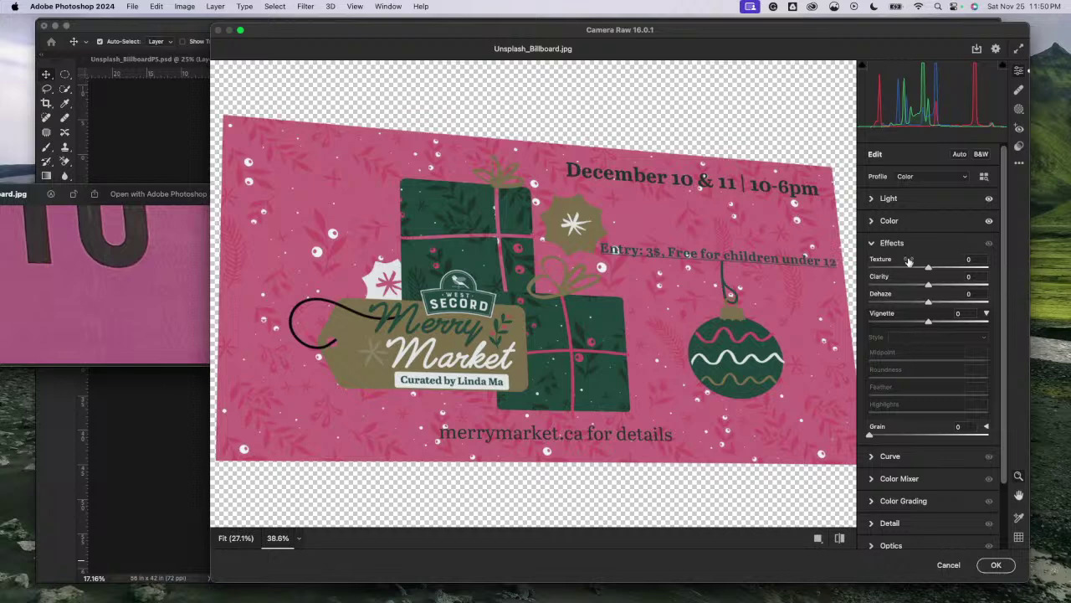
pyautogui.click(872, 244)
pyautogui.click(872, 266)
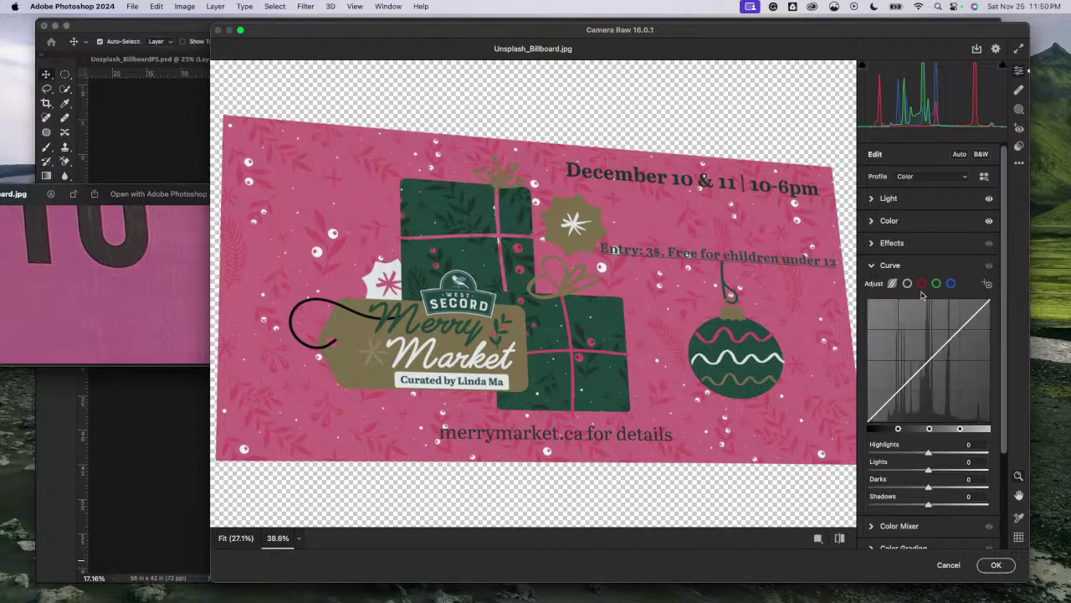
pyautogui.click(872, 266)
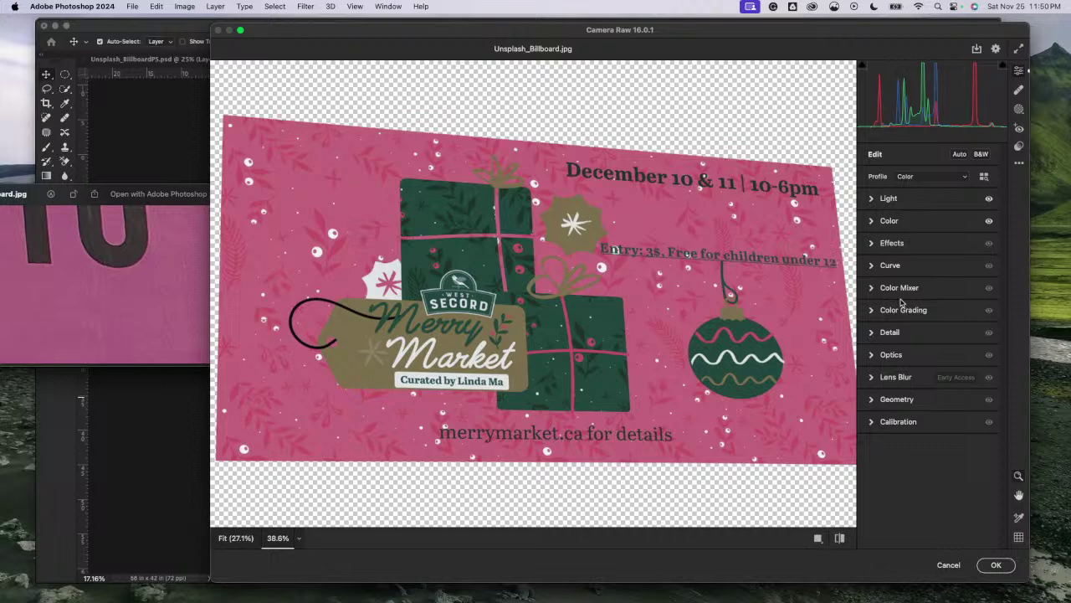
pyautogui.click(872, 311)
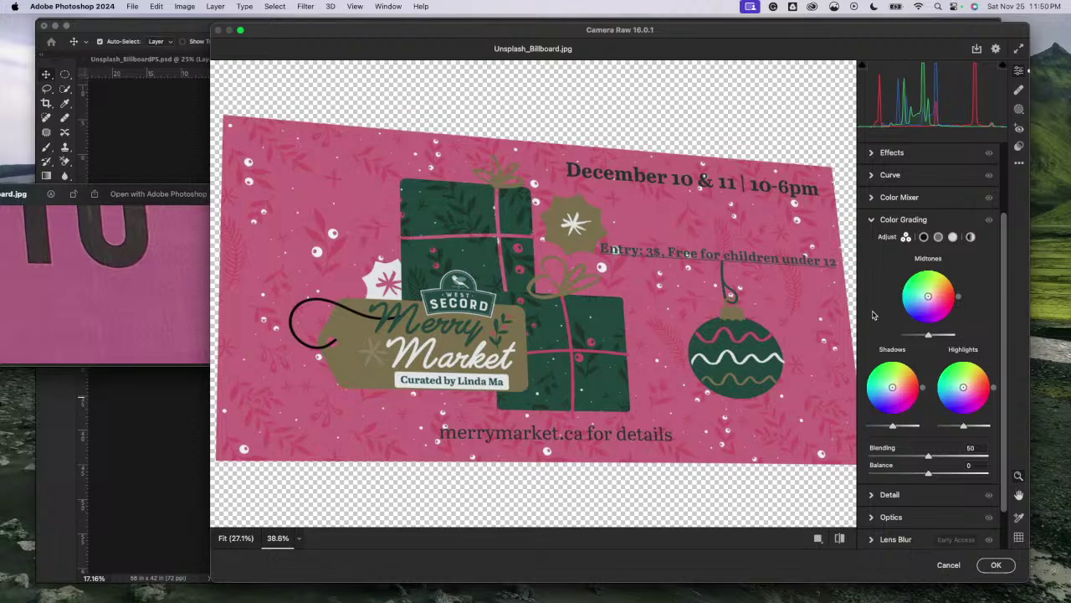
pyautogui.click(871, 221)
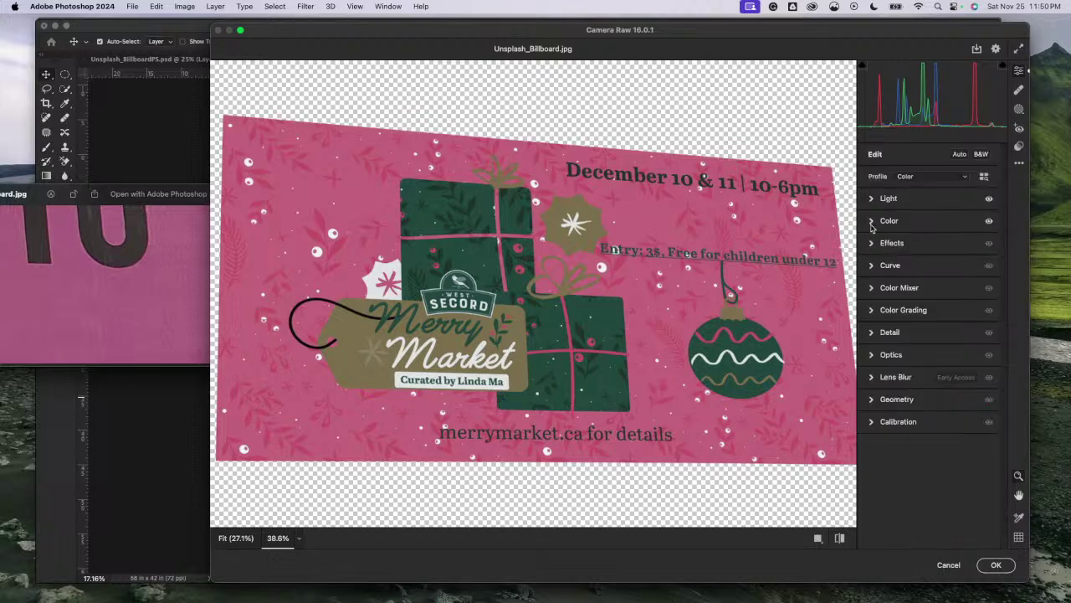
pyautogui.click(873, 333)
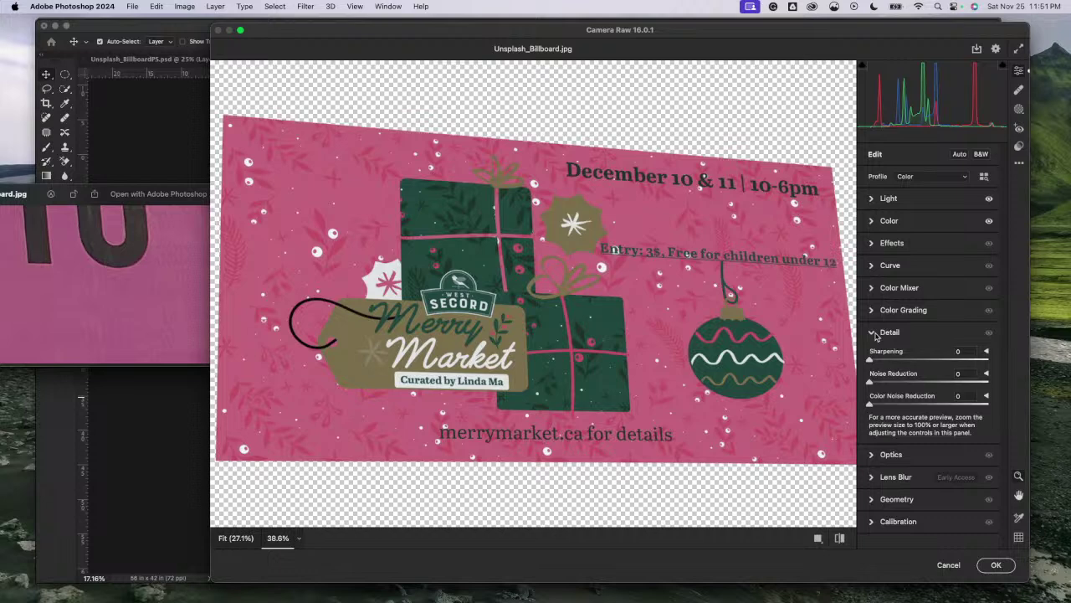
pyautogui.click(873, 334)
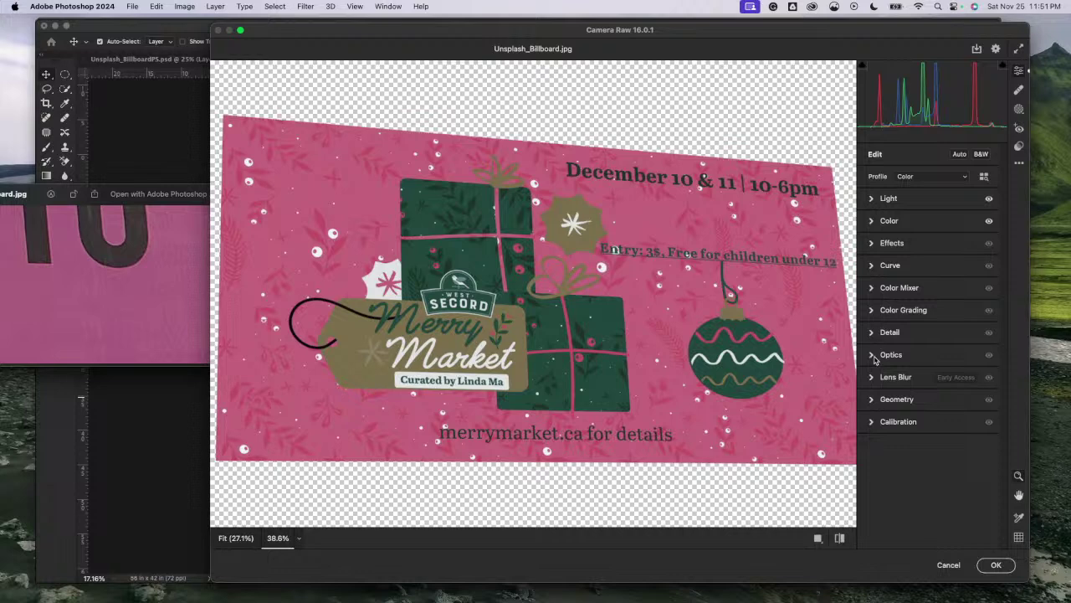
pyautogui.click(873, 356)
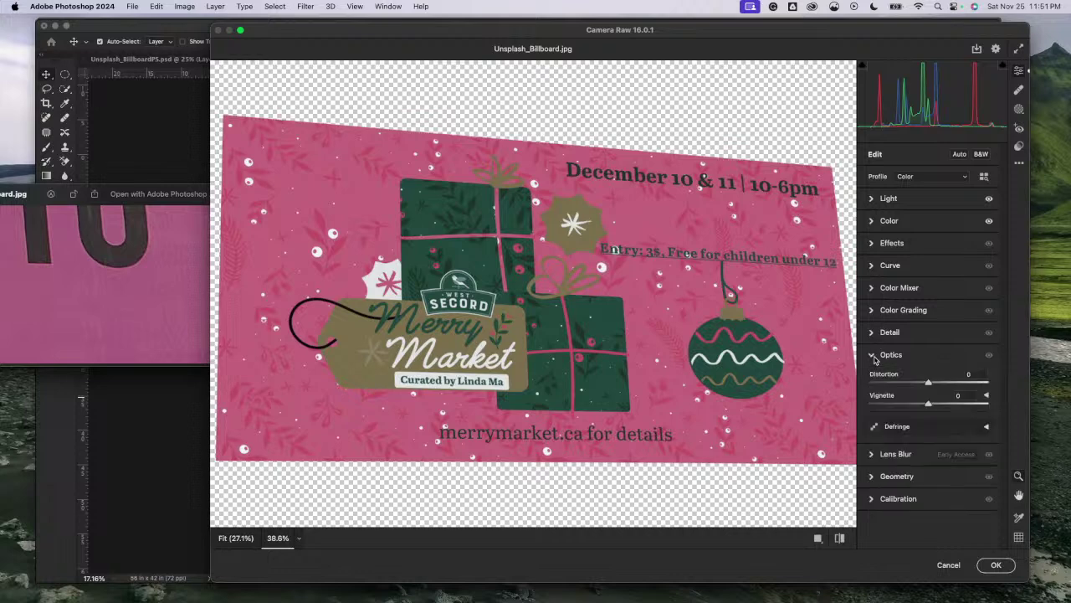
pyautogui.click(874, 357)
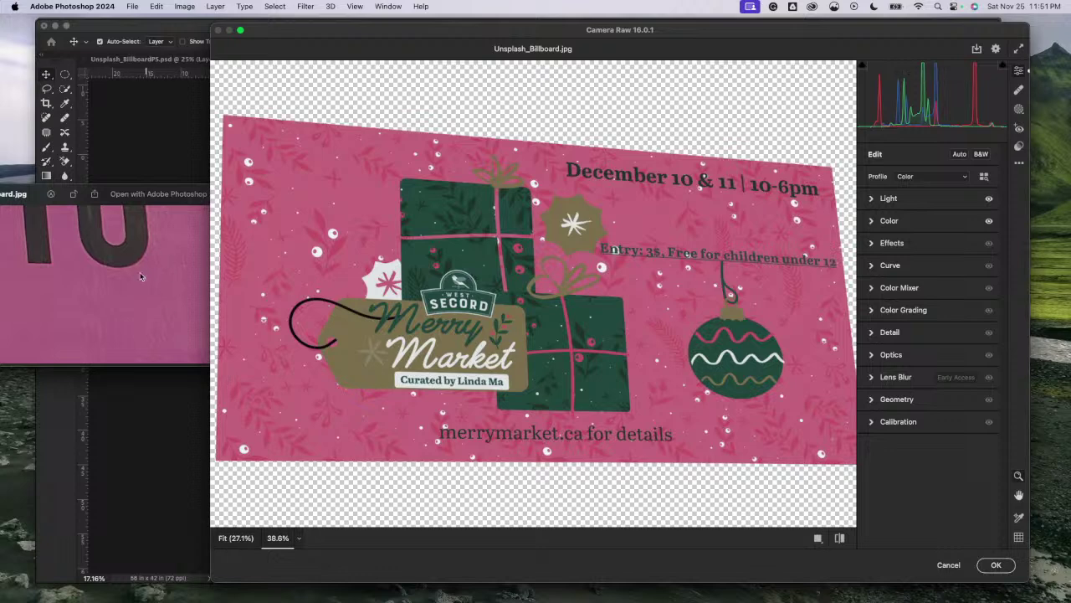
# Step: Apply the Camera Raw adjustments to the artwork and check how it sits in the full billboard photo
pyautogui.scroll(-5, 586, 387)
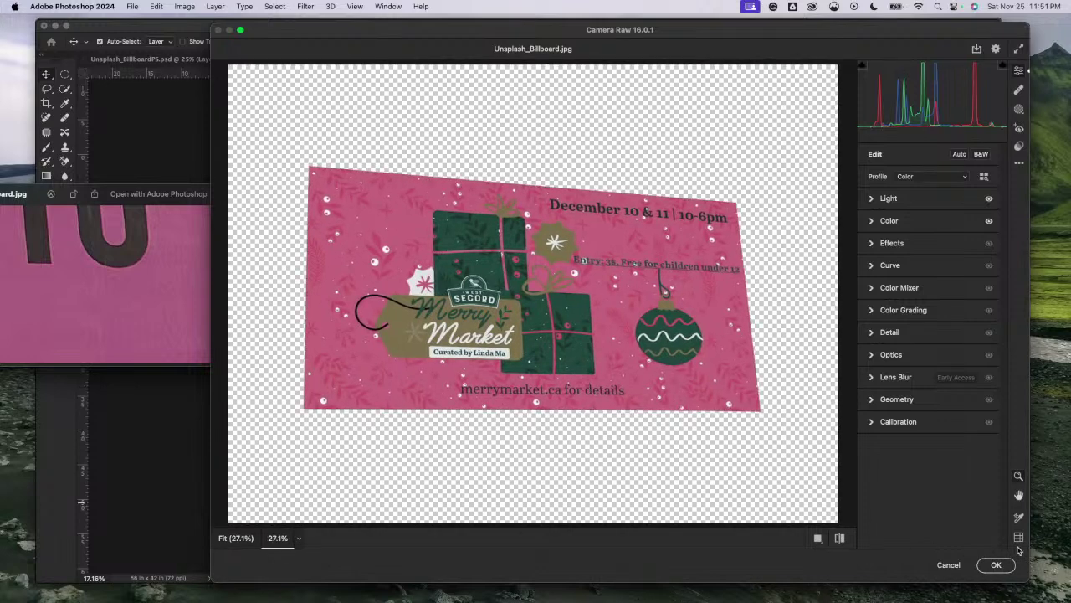
pyautogui.click(996, 564)
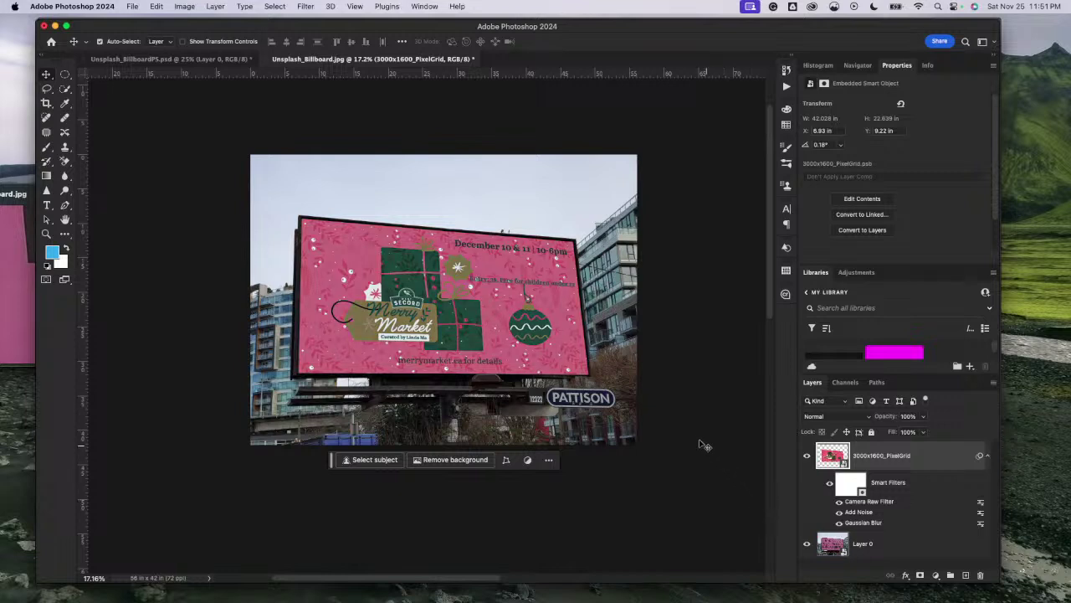
pyautogui.hscroll(-2, 596, 397)
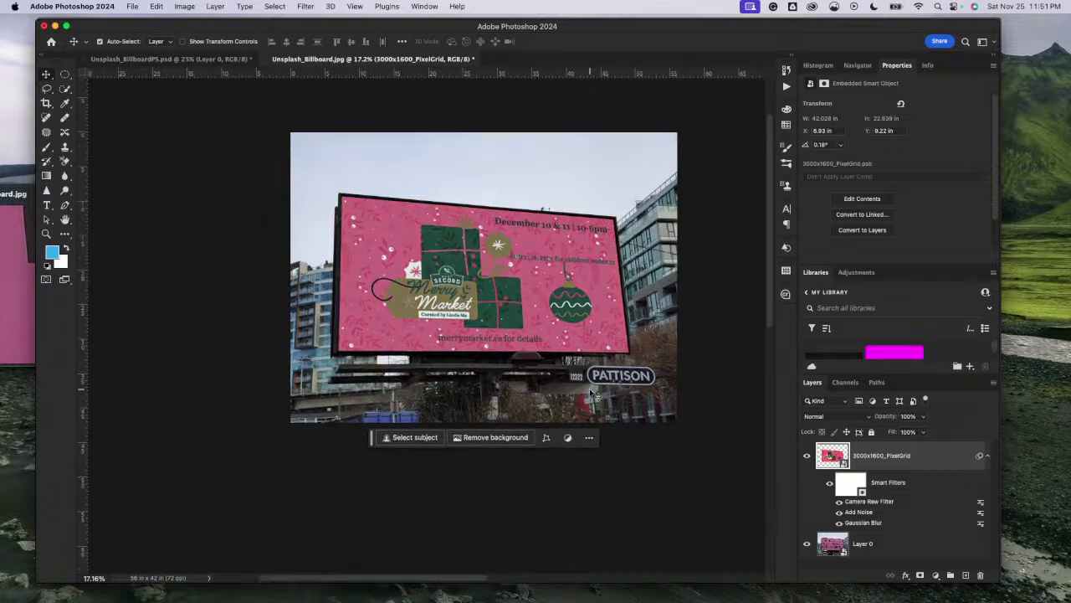
pyautogui.scroll(5, 590, 392)
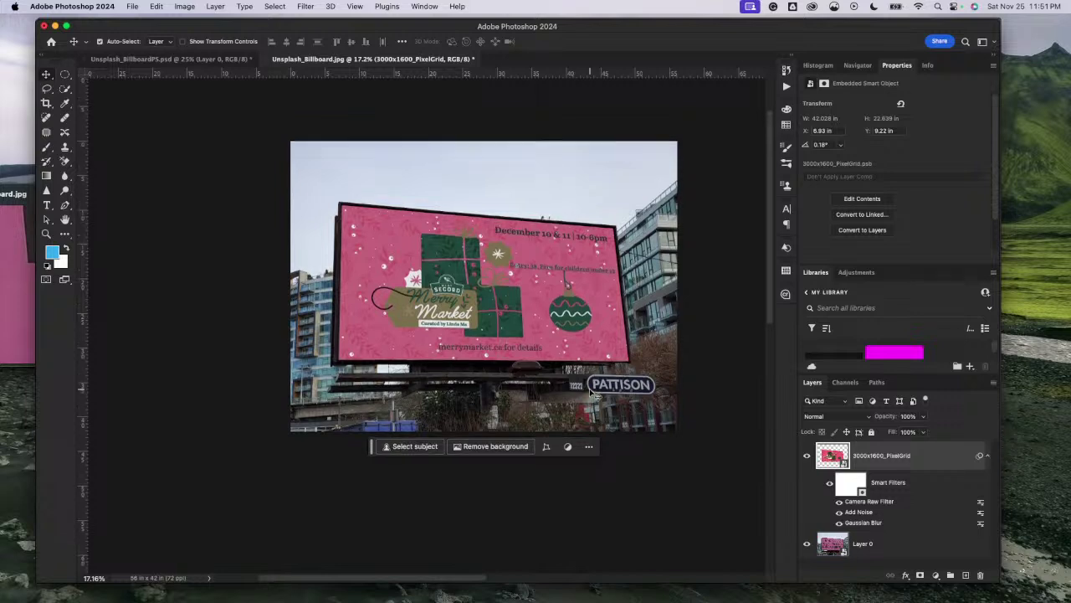
pyautogui.hscroll(-3, 590, 392)
pyautogui.scroll(-5, 590, 392)
pyautogui.hscroll(3, 590, 392)
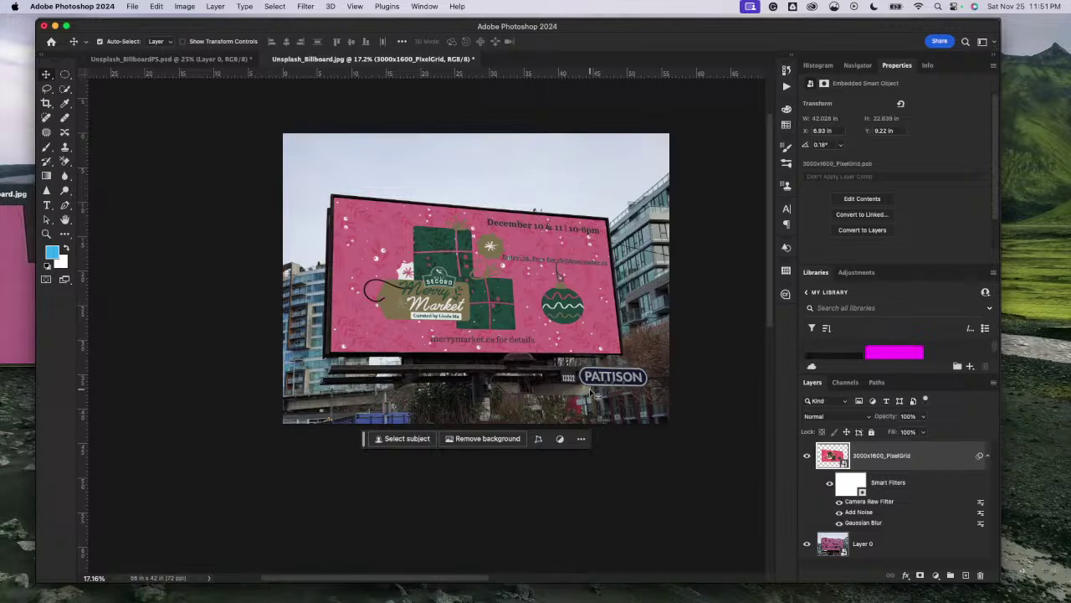
# Step: Inspect the billboard's lower-left corner up close, hiding and reshowing the 3000x1600_PixelGrid layer to compare it with the original billboard
pyautogui.scroll(5, 594, 385)
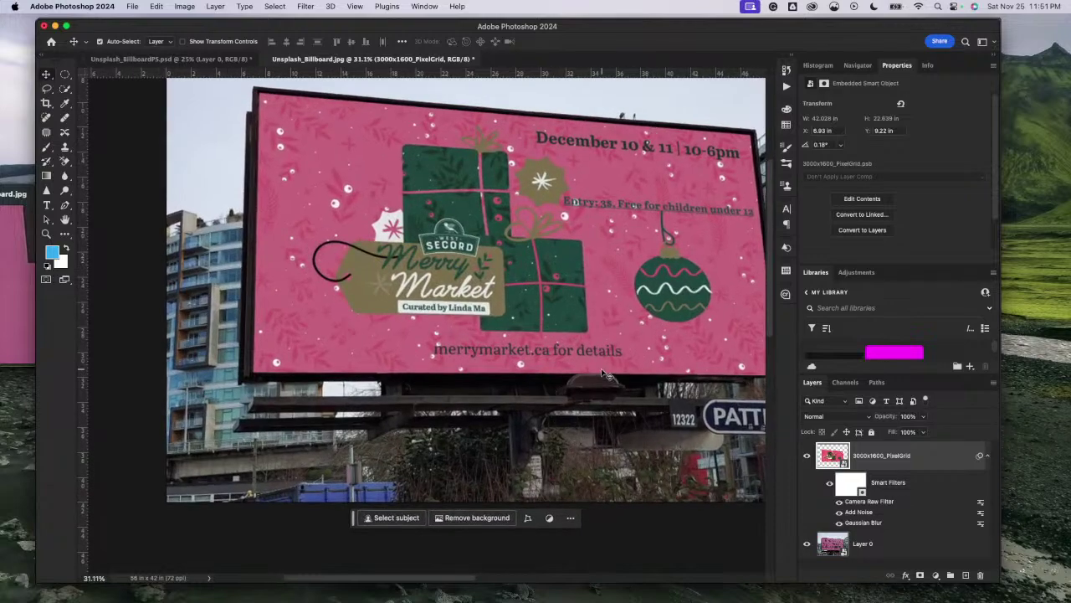
pyautogui.scroll(6, 297, 353)
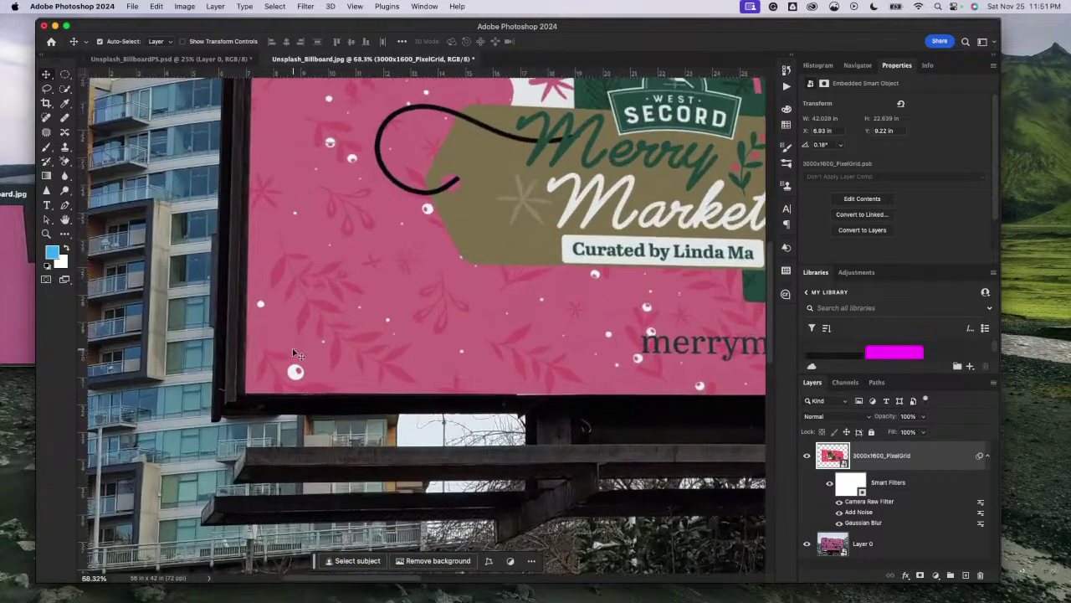
pyautogui.scroll(3, 297, 354)
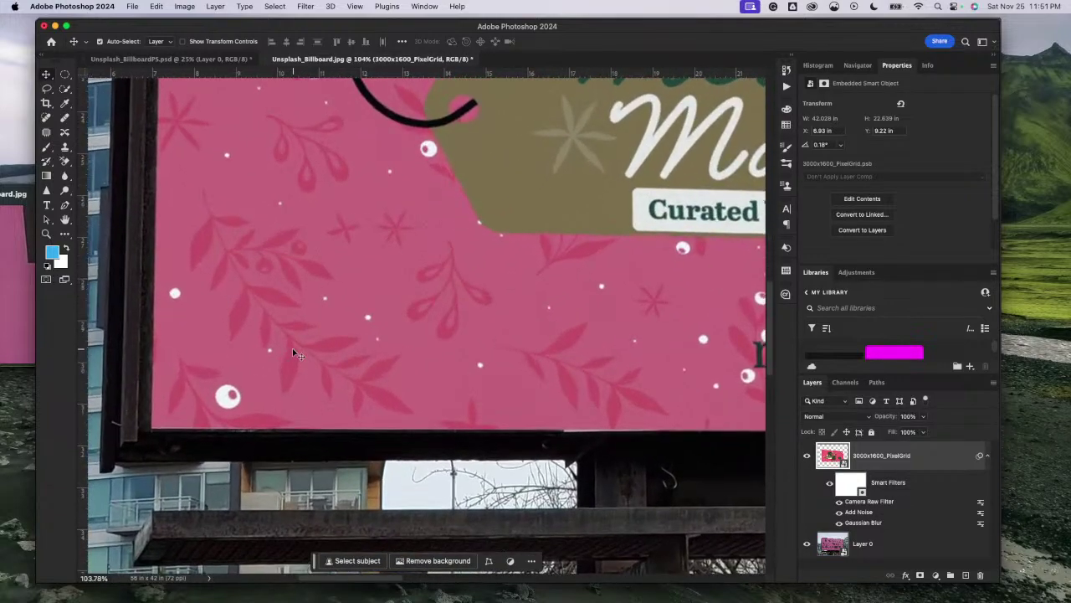
pyautogui.scroll(4, 284, 420)
pyautogui.scroll(3, 284, 420)
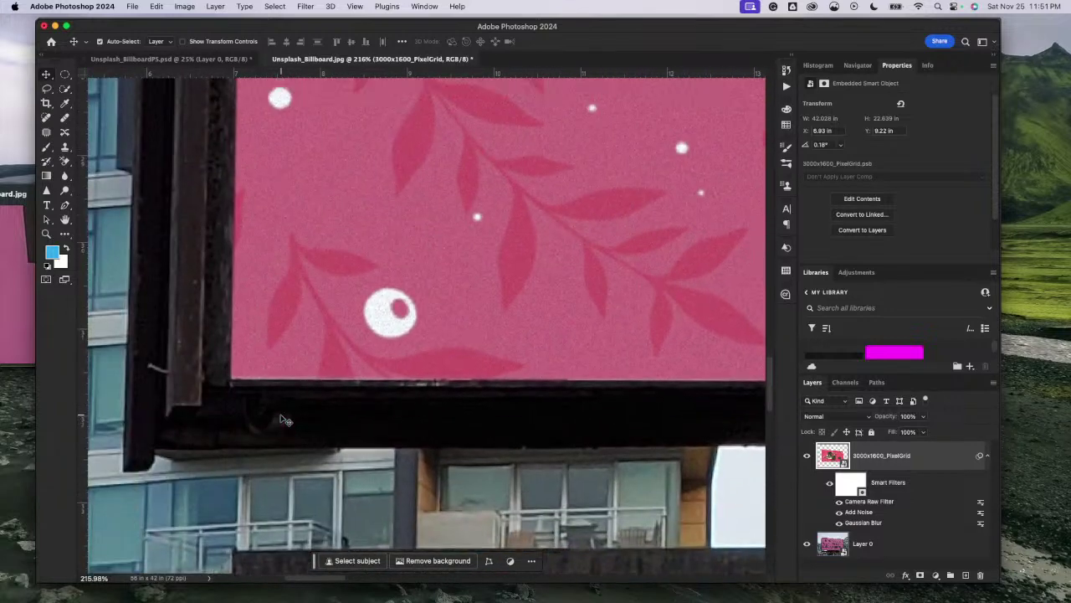
pyautogui.click(807, 456)
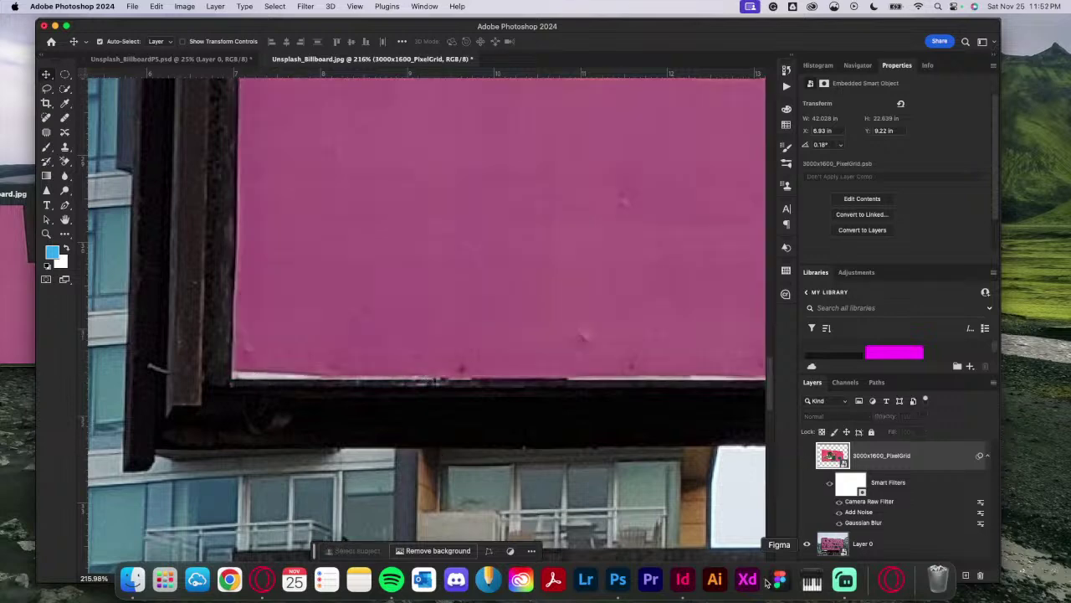
pyautogui.click(808, 457)
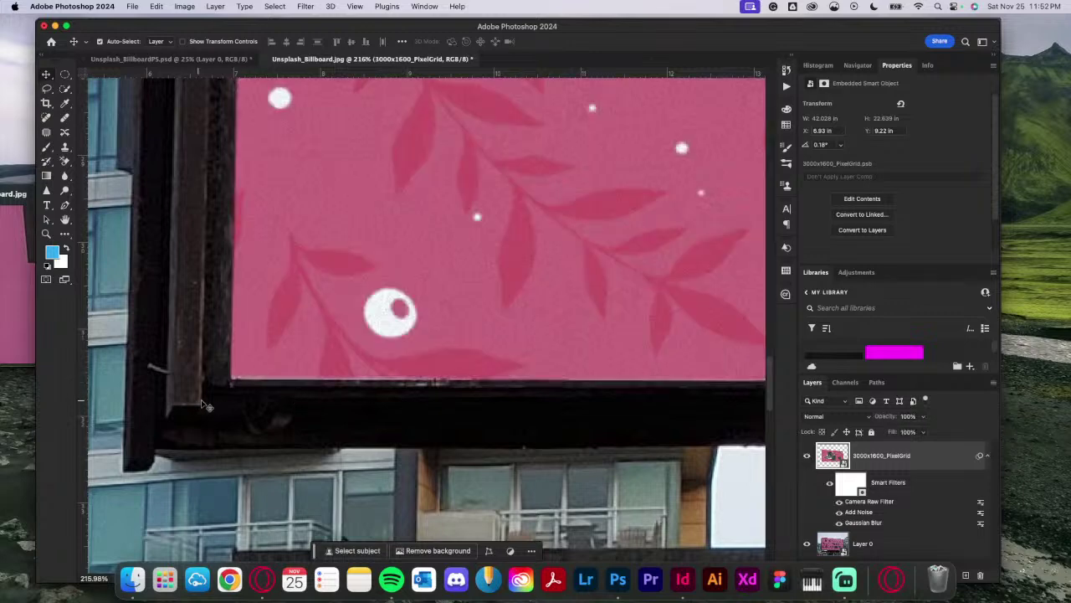
pyautogui.scroll(-1, 350, 313)
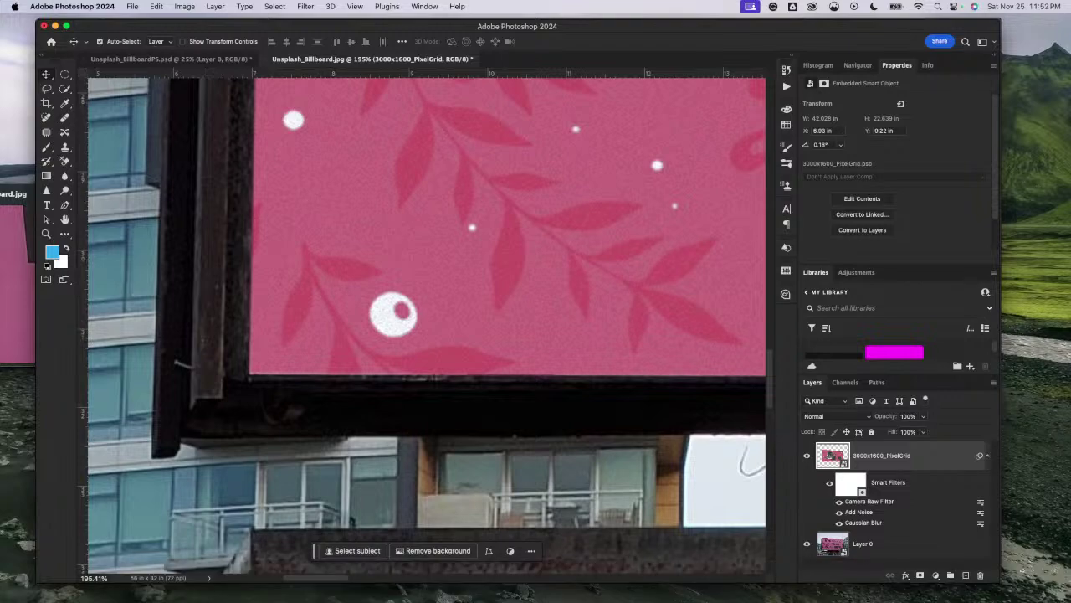
pyautogui.scroll(-3, 394, 227)
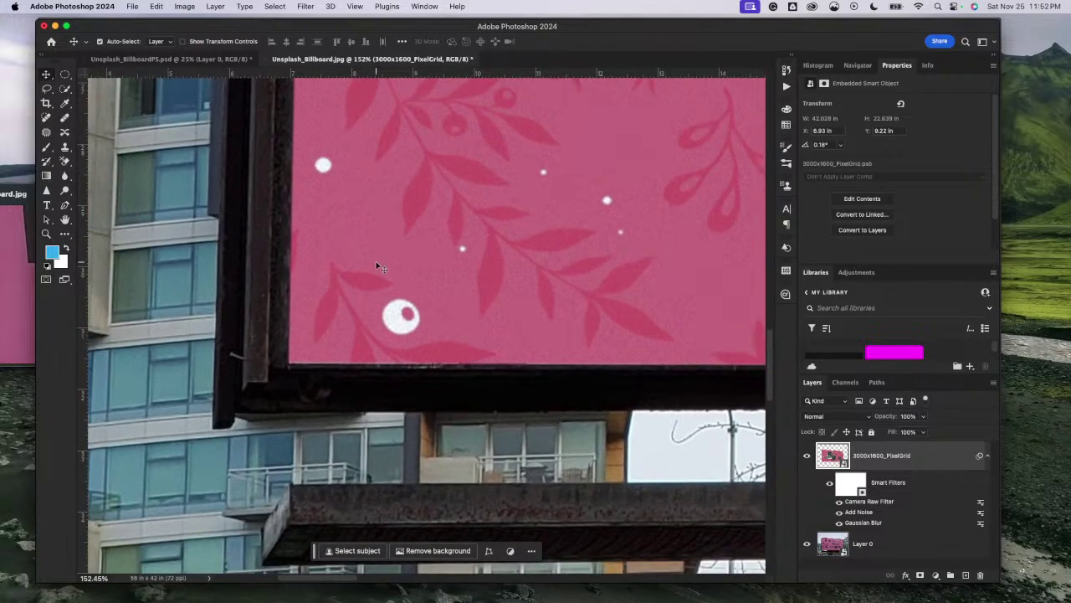
pyautogui.scroll(-4, 379, 267)
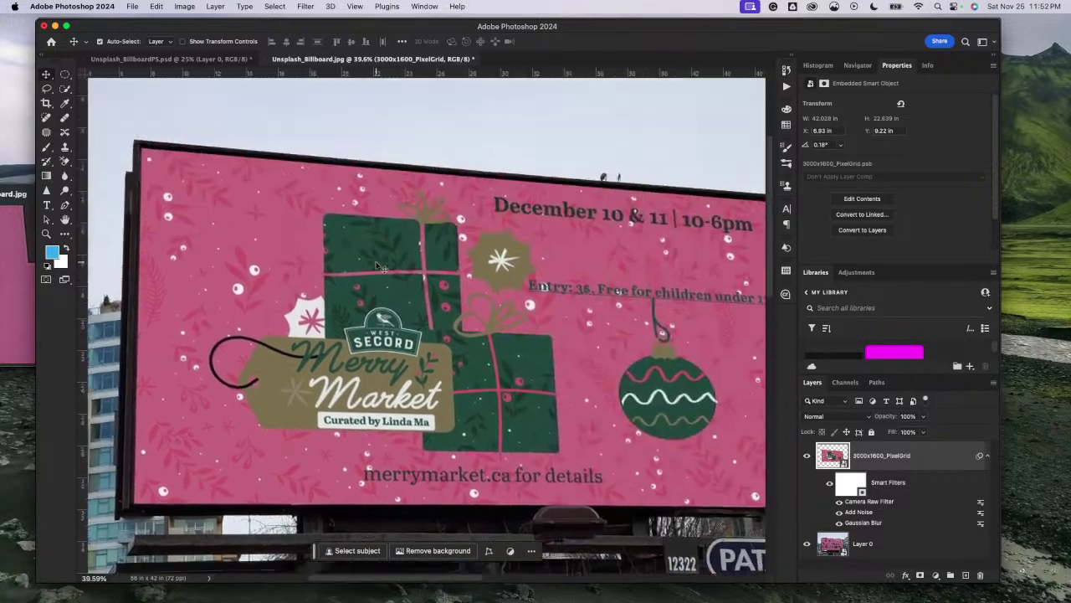
# Step: Inspect the billboard artwork's lower edge around the lamp up close and check it against the full billboard photo
pyautogui.scroll(-2, 379, 267)
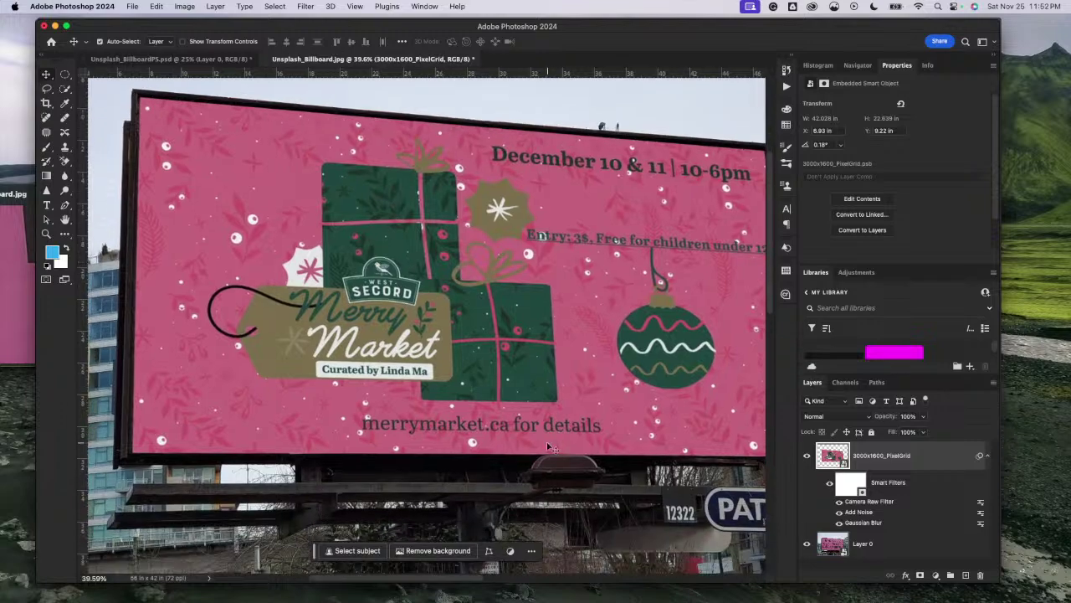
pyautogui.scroll(4, 574, 462)
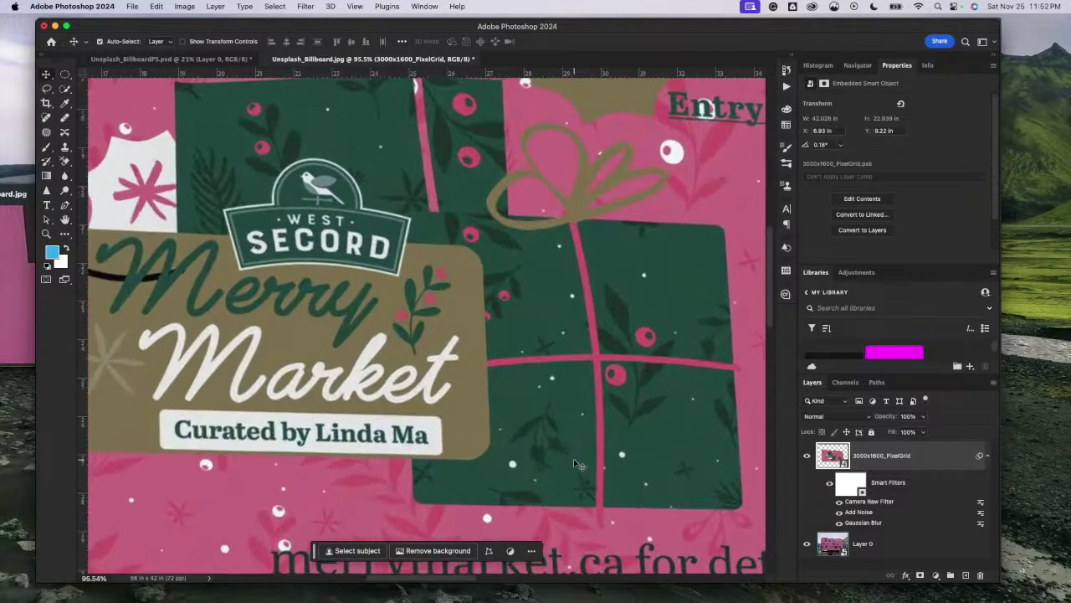
pyautogui.scroll(4, 576, 463)
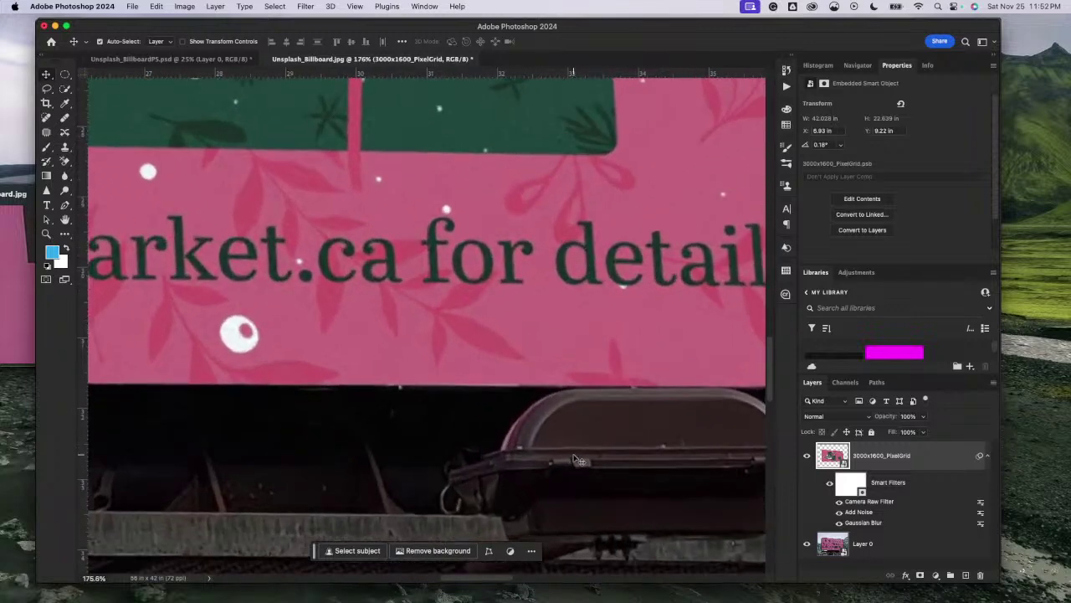
pyautogui.scroll(1, 576, 459)
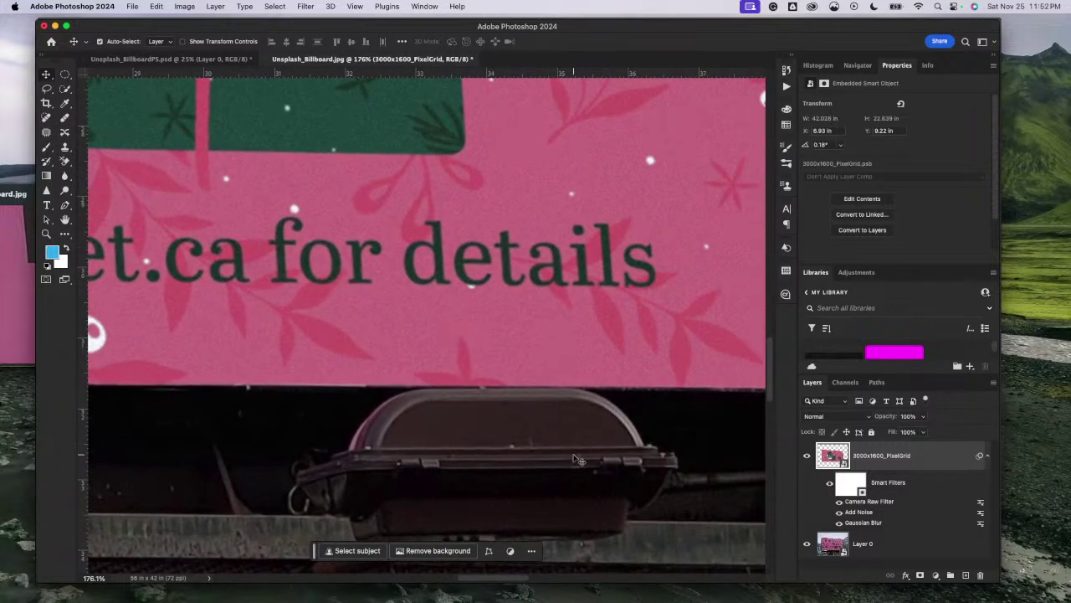
pyautogui.scroll(3, 576, 458)
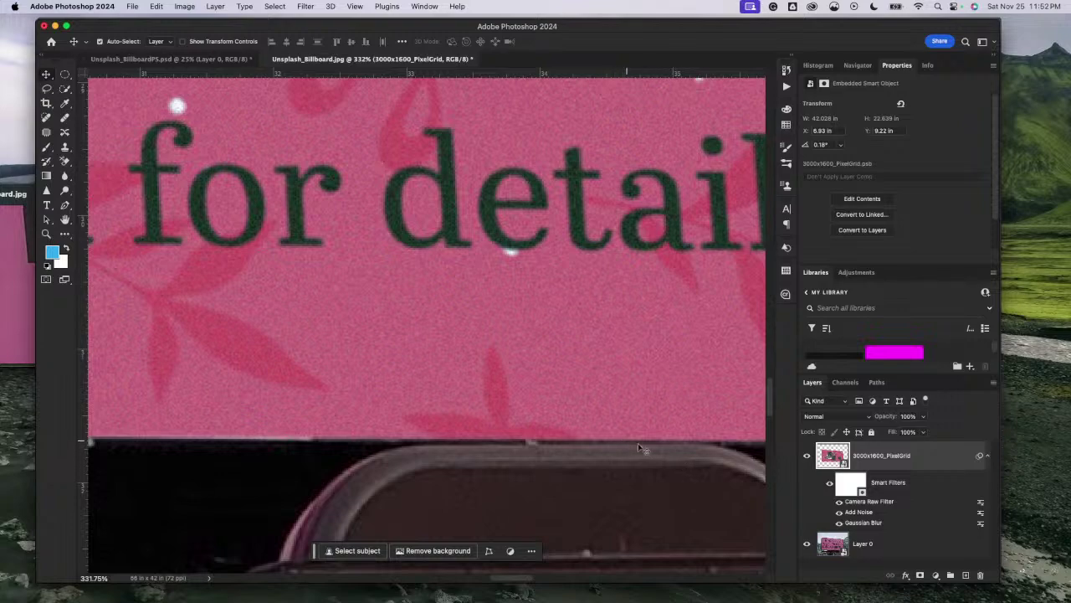
pyautogui.scroll(-9, 620, 438)
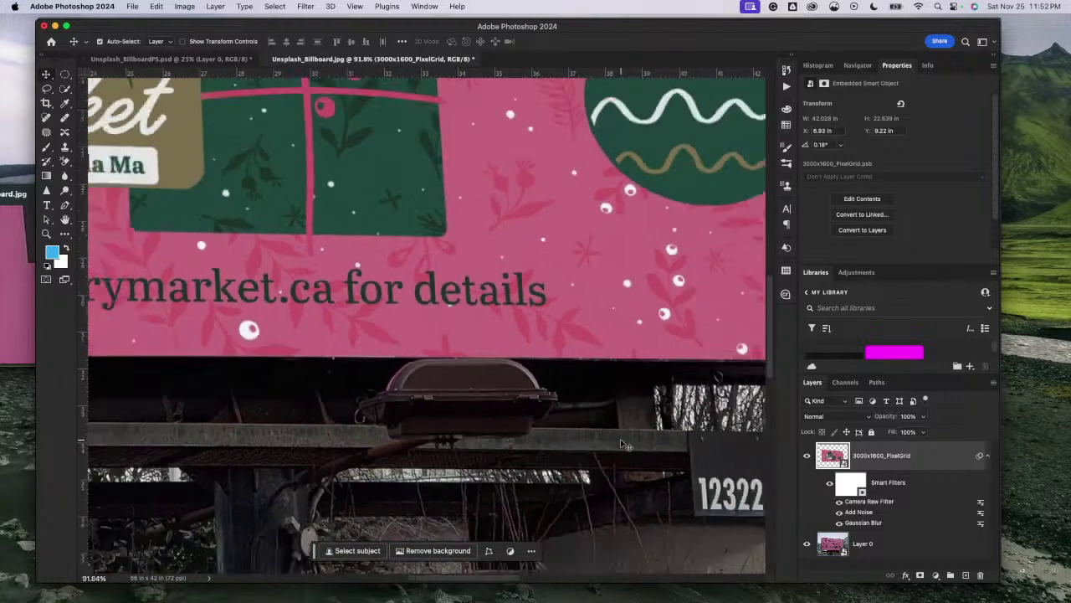
pyautogui.scroll(-4, 623, 449)
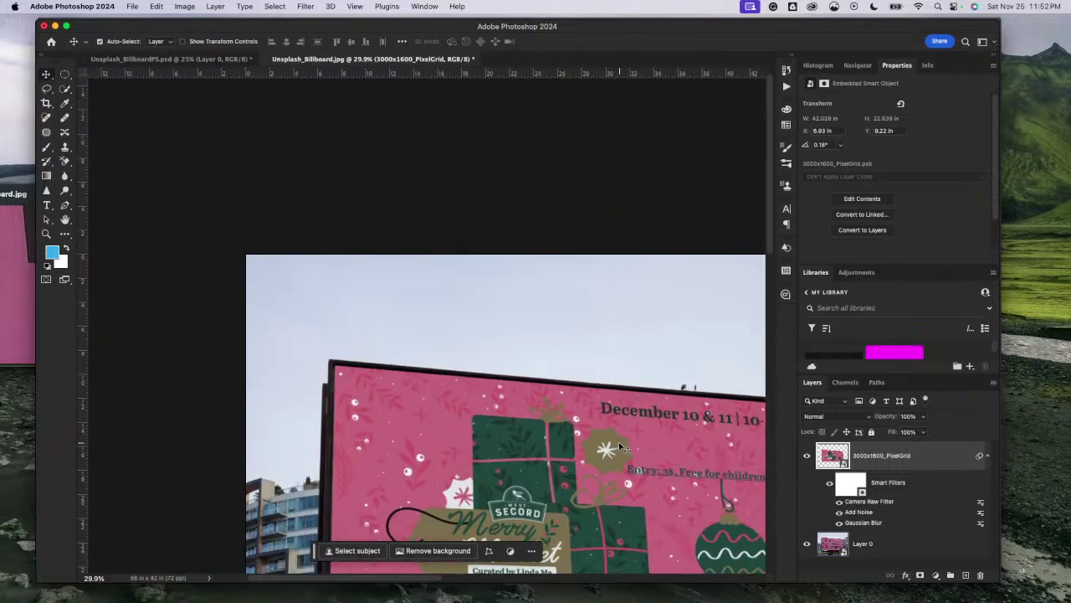
pyautogui.scroll(1, 624, 448)
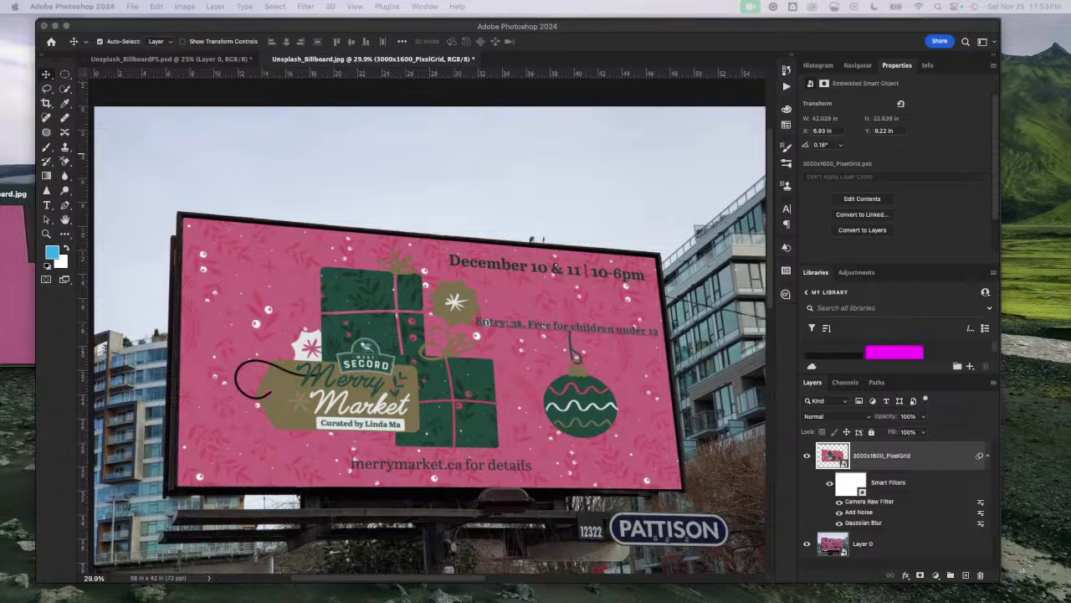
# Step: Open the 3000x1600_PixelGrid layer's style settings and test Fill Opacity at 0% before restoring it to 100%
pyautogui.click(930, 462)
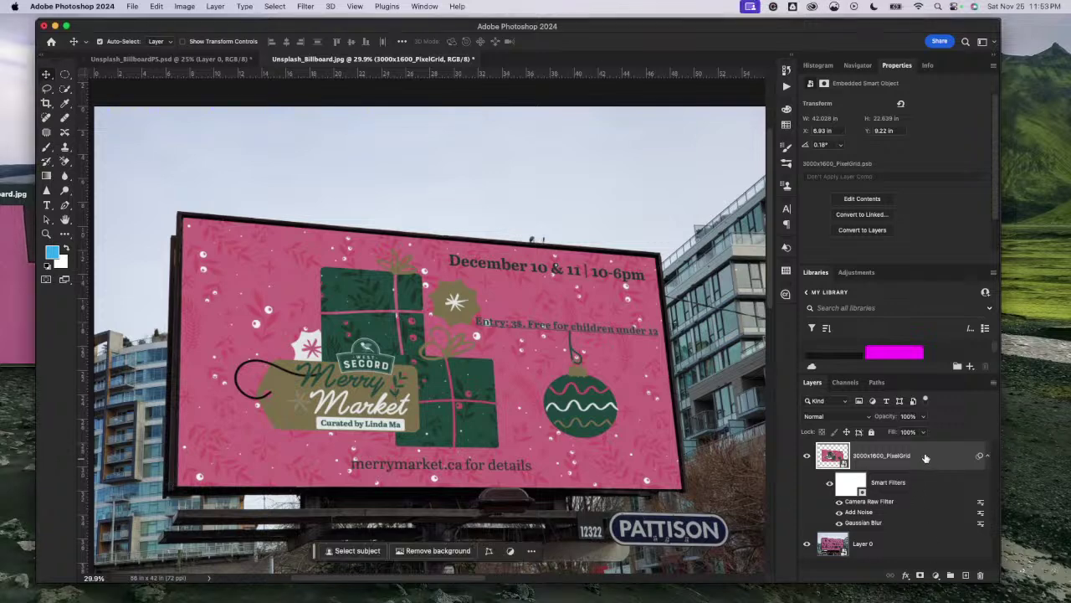
pyautogui.doubleClick(925, 458)
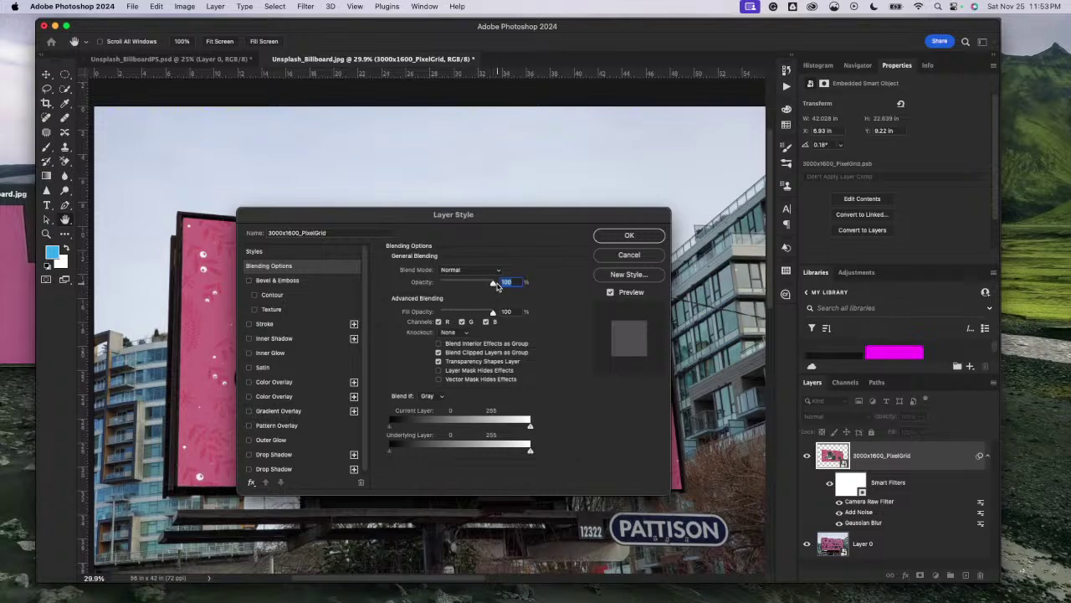
pyautogui.moveTo(492, 312); pyautogui.dragTo(392, 316)
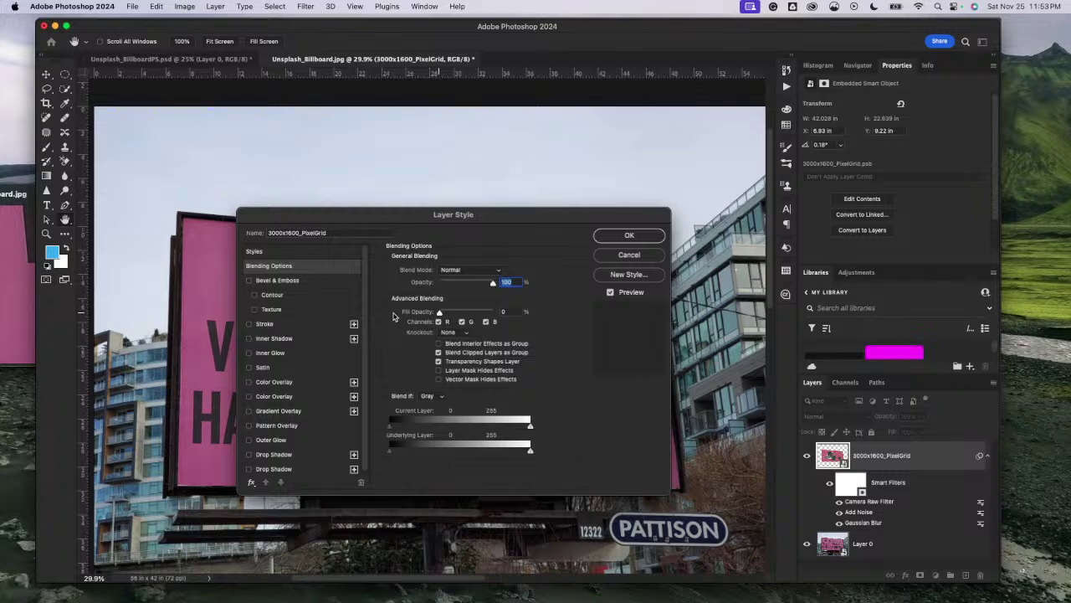
pyautogui.moveTo(410, 315); pyautogui.dragTo(550, 336)
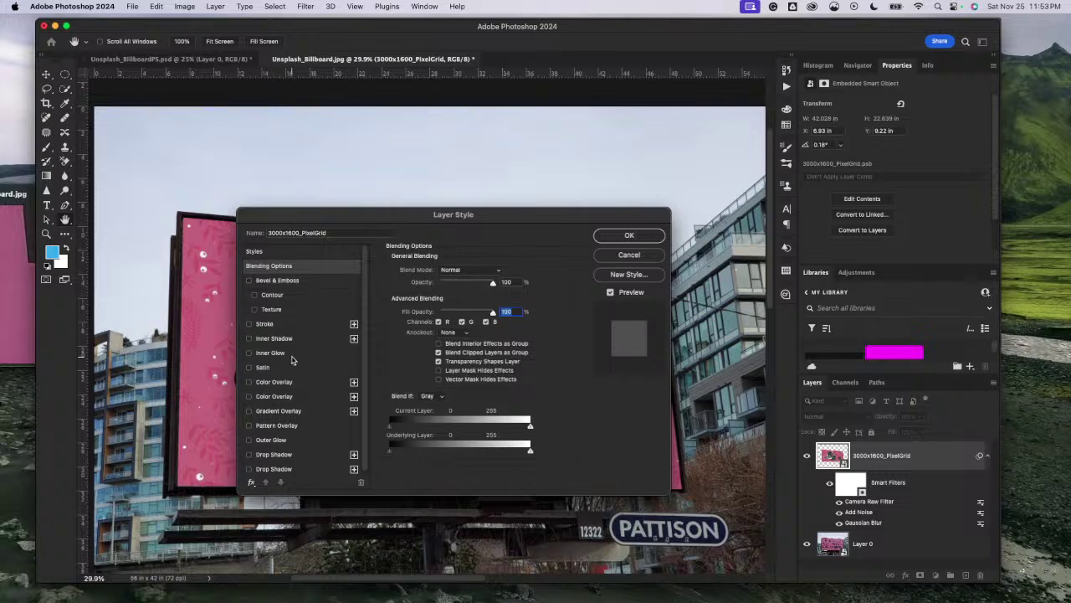
pyautogui.scroll(-1, 292, 360)
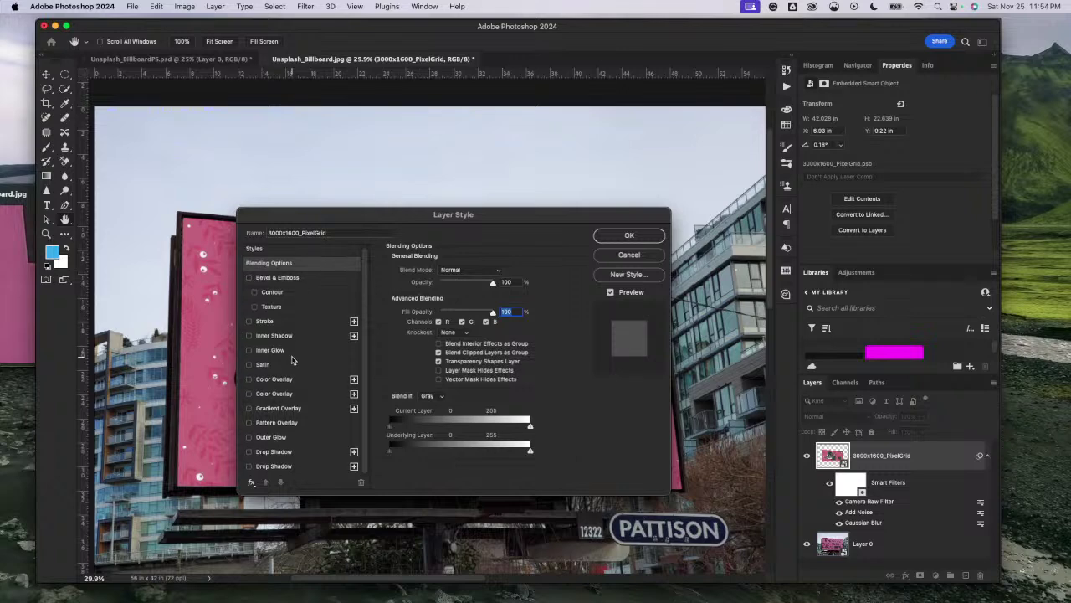
# Step: Add an Inner Glow to the artwork layer with Opacity 1% and Noise 40%
pyautogui.click(249, 351)
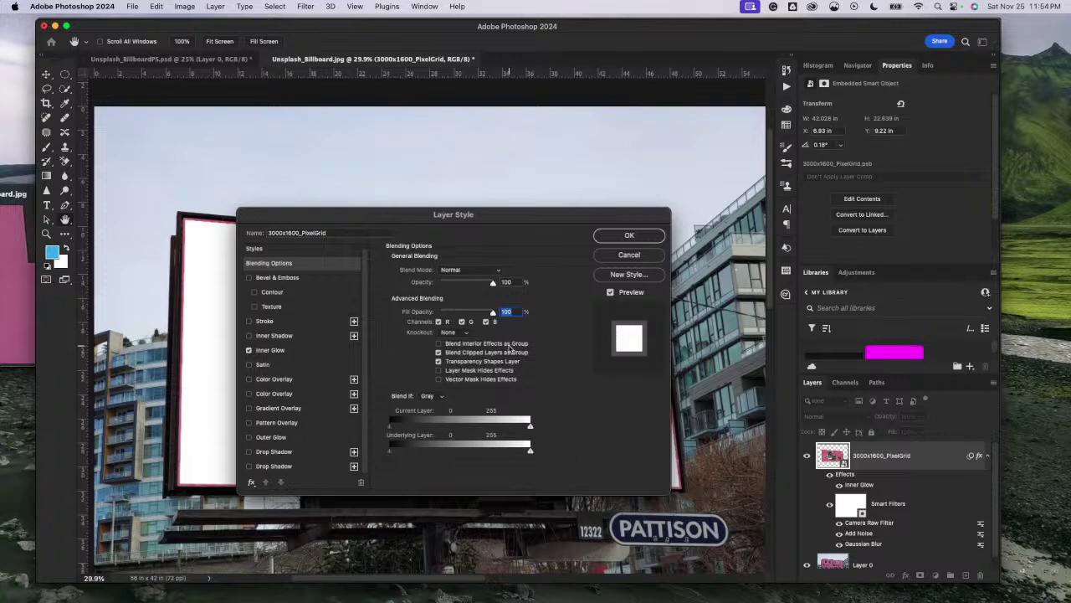
pyautogui.moveTo(490, 311); pyautogui.dragTo(462, 317)
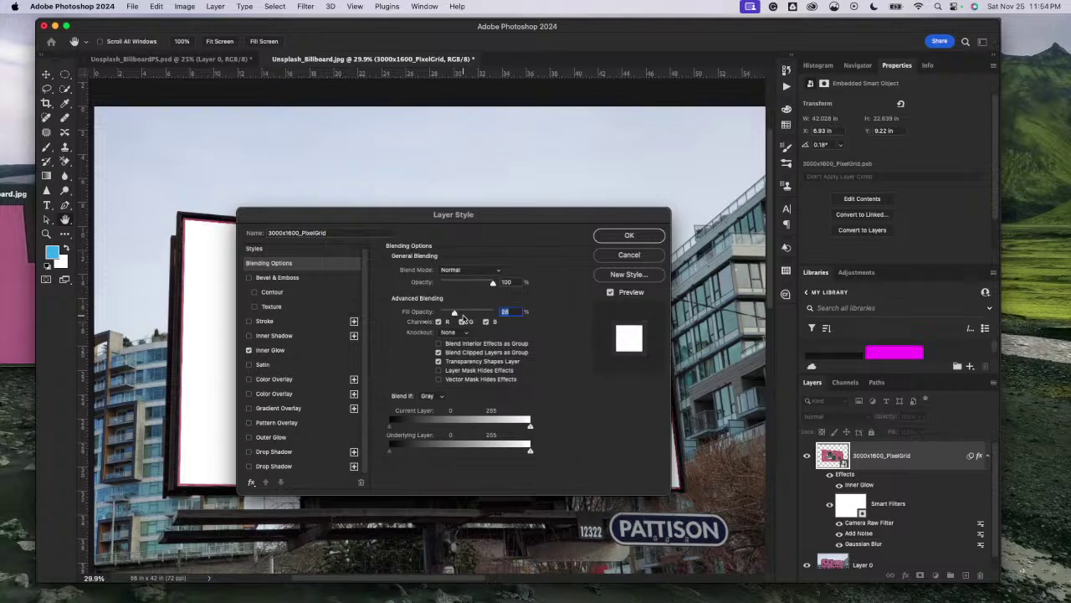
pyautogui.click(301, 350)
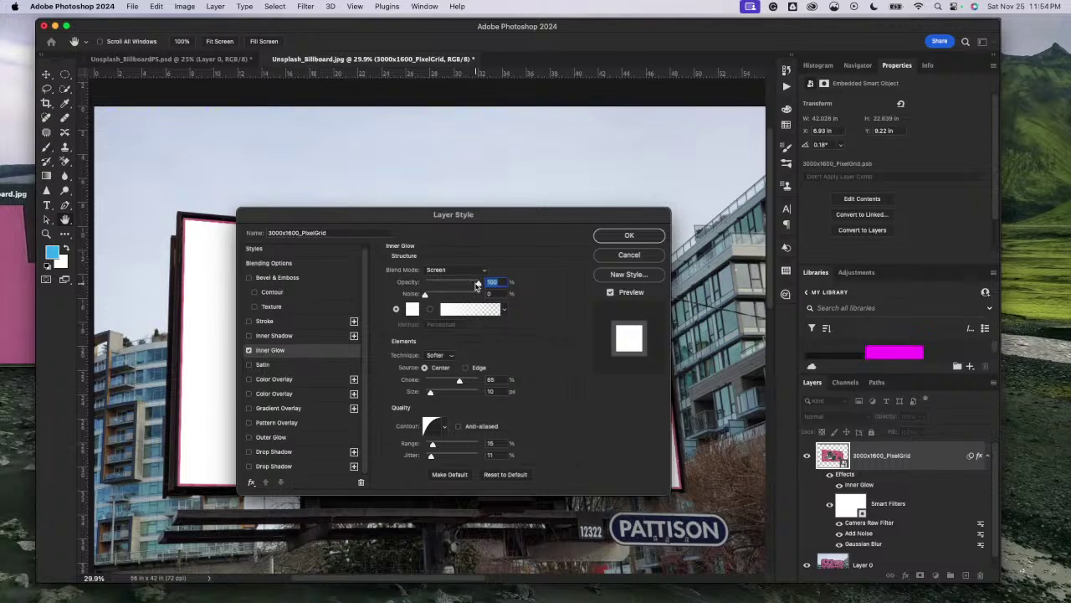
pyautogui.moveTo(481, 286); pyautogui.dragTo(445, 296)
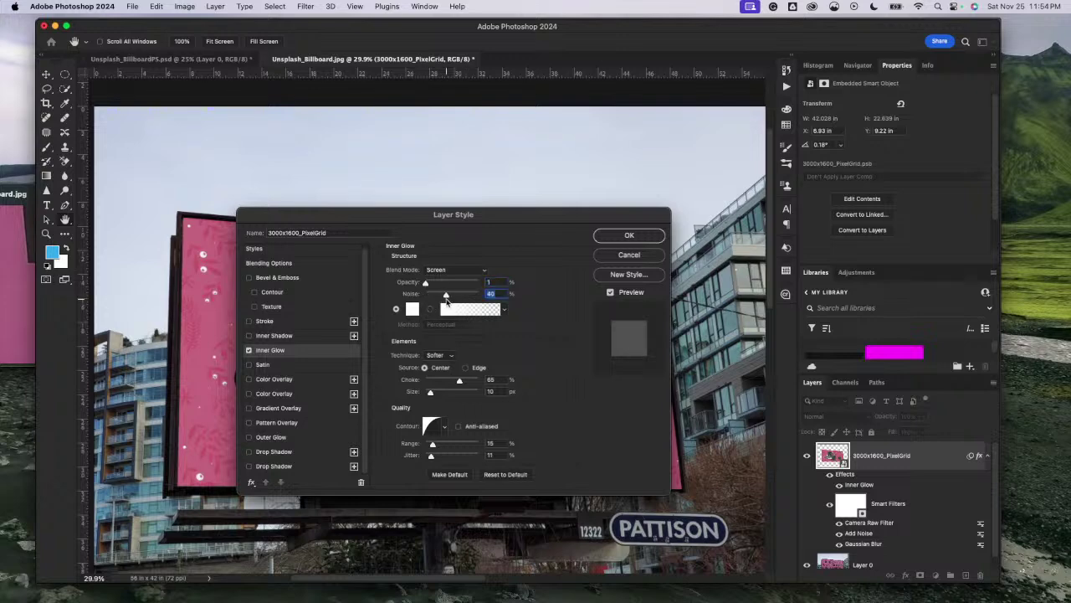
# Step: Set the Inner Glow color to black (000000)
pyautogui.click(504, 310)
pyautogui.click(505, 309)
pyautogui.click(412, 309)
pyautogui.moveTo(602, 293); pyautogui.dragTo(538, 372)
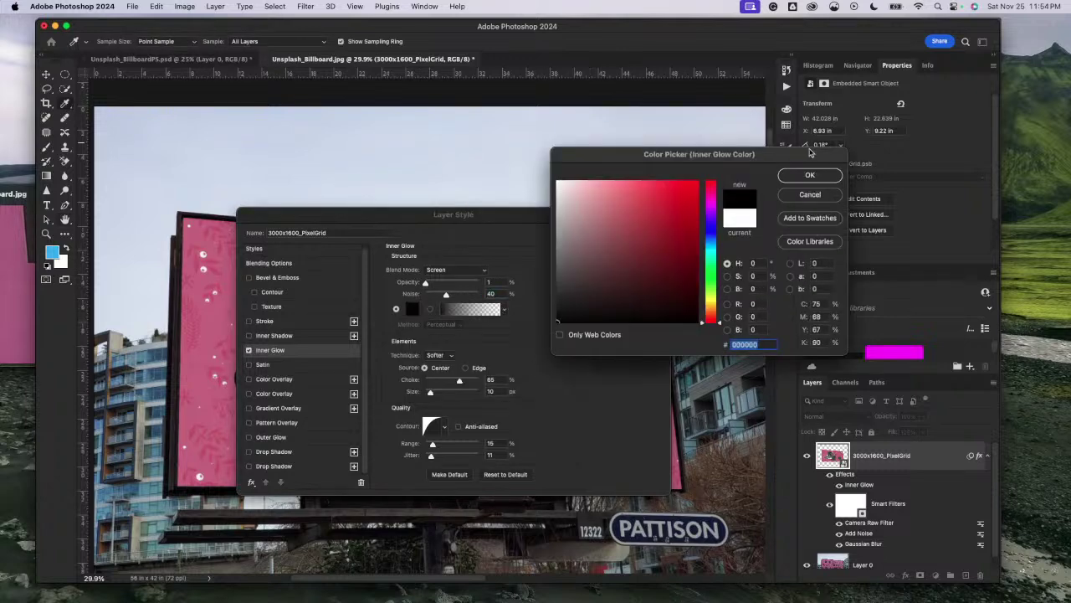
pyautogui.click(809, 175)
pyautogui.moveTo(482, 222); pyautogui.dragTo(444, 192)
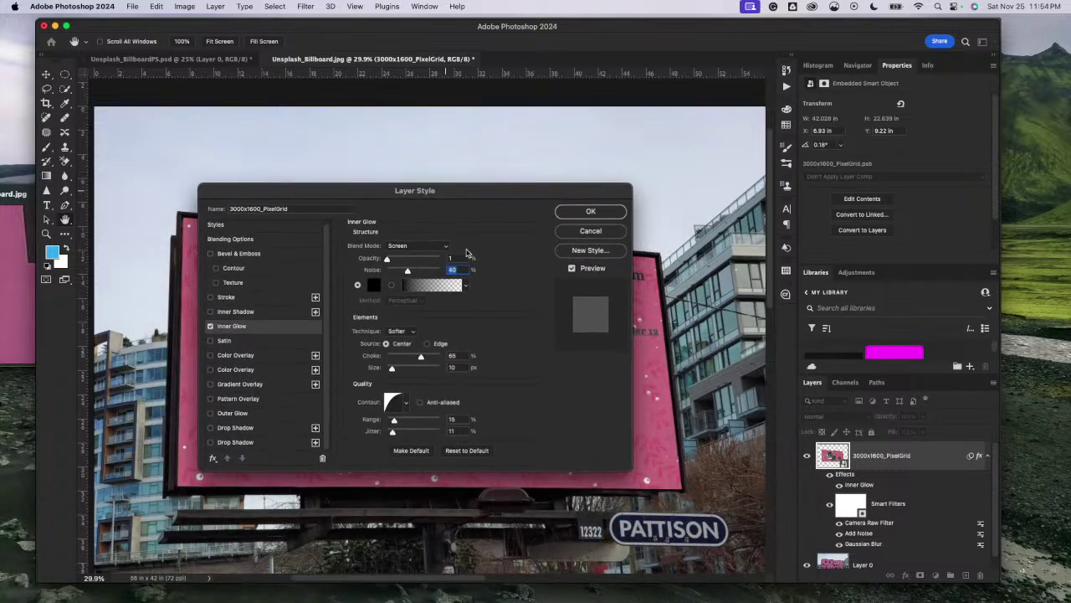
# Step: Set the Inner Glow source to Edge and raise its Opacity to 100%
pyautogui.click(428, 344)
pyautogui.moveTo(461, 197); pyautogui.dragTo(557, 197)
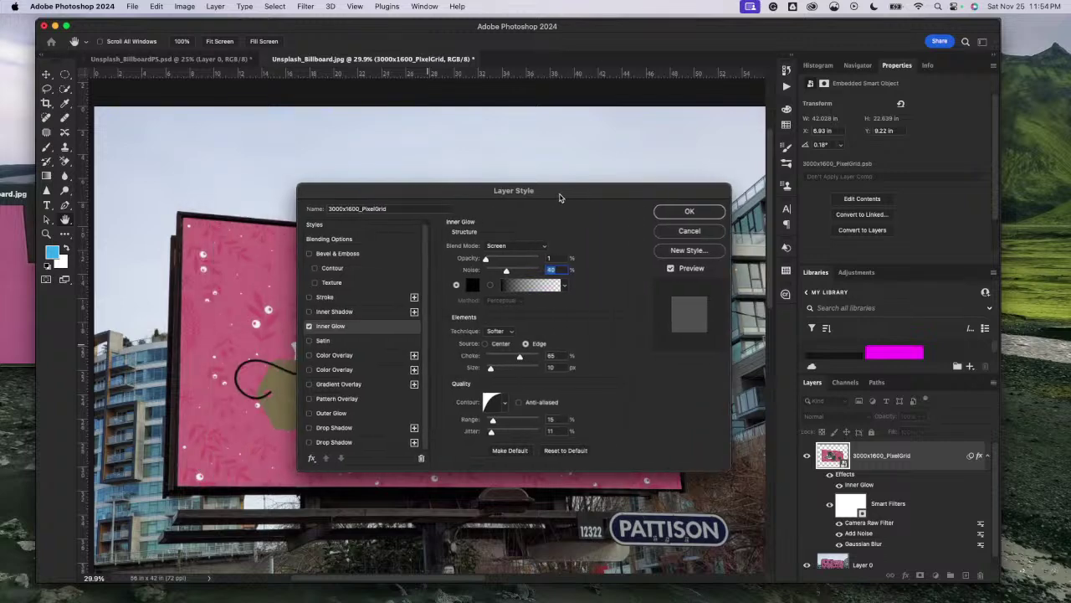
pyautogui.moveTo(485, 261); pyautogui.dragTo(543, 264)
pyautogui.moveTo(565, 192); pyautogui.dragTo(536, 192)
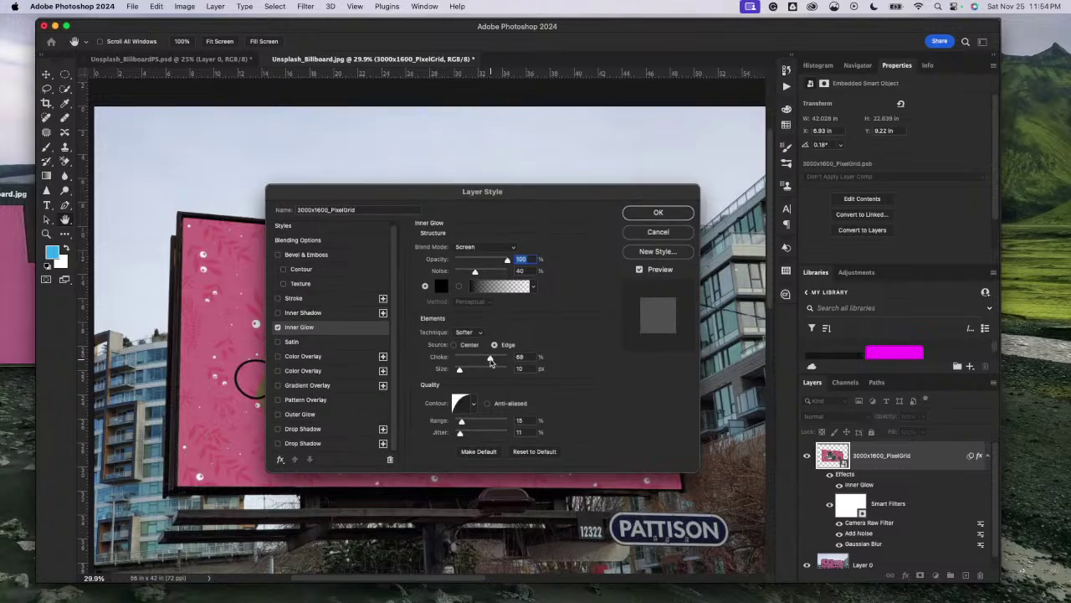
# Step: Set the Inner Glow's Choke to 73% and Range to 1%, comparing the Center and Edge sources
pyautogui.moveTo(487, 358)
pyautogui.mouseDown()
pyautogui.moveTo(464, 360)
pyautogui.moveTo(494, 365)
pyautogui.mouseUp()
pyautogui.moveTo(464, 422)
pyautogui.mouseDown()
pyautogui.moveTo(477, 423)
pyautogui.moveTo(454, 423)
pyautogui.mouseUp()
pyautogui.click(454, 345)
pyautogui.click(495, 345)
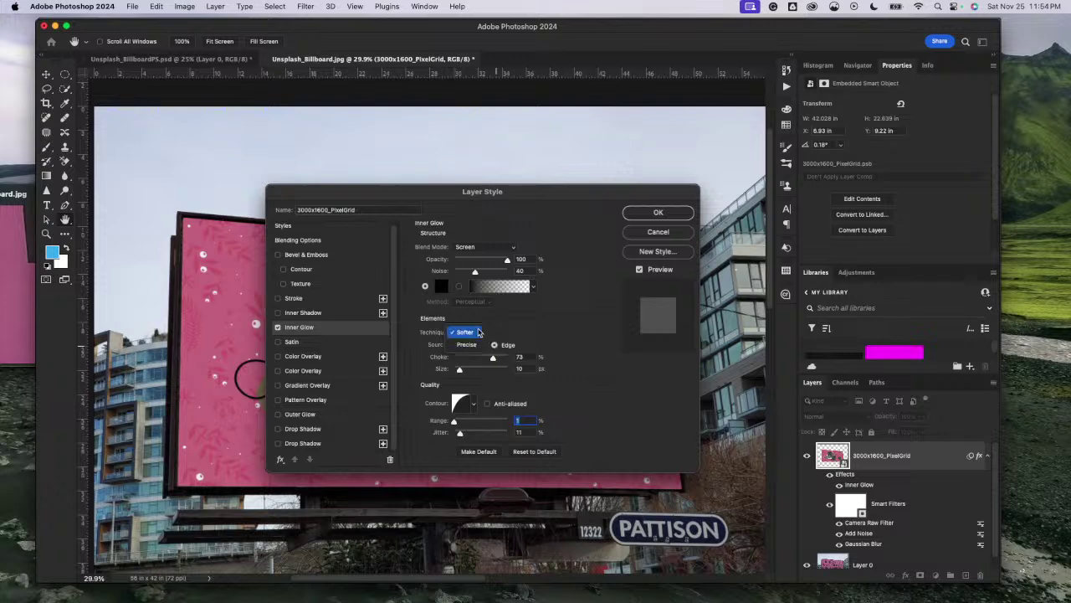
# Step: Try the Precise technique with the Center source, and reset the Inner Glow settings to their defaults
pyautogui.click(479, 333)
pyautogui.click(460, 346)
pyautogui.click(459, 349)
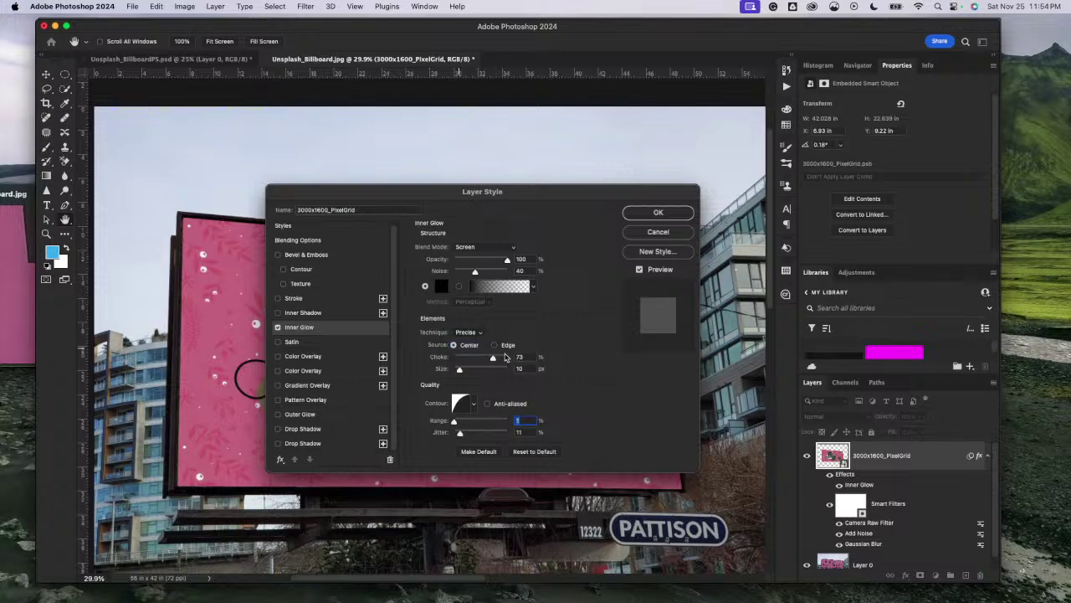
pyautogui.moveTo(503, 360); pyautogui.dragTo(478, 374)
pyautogui.click(535, 452)
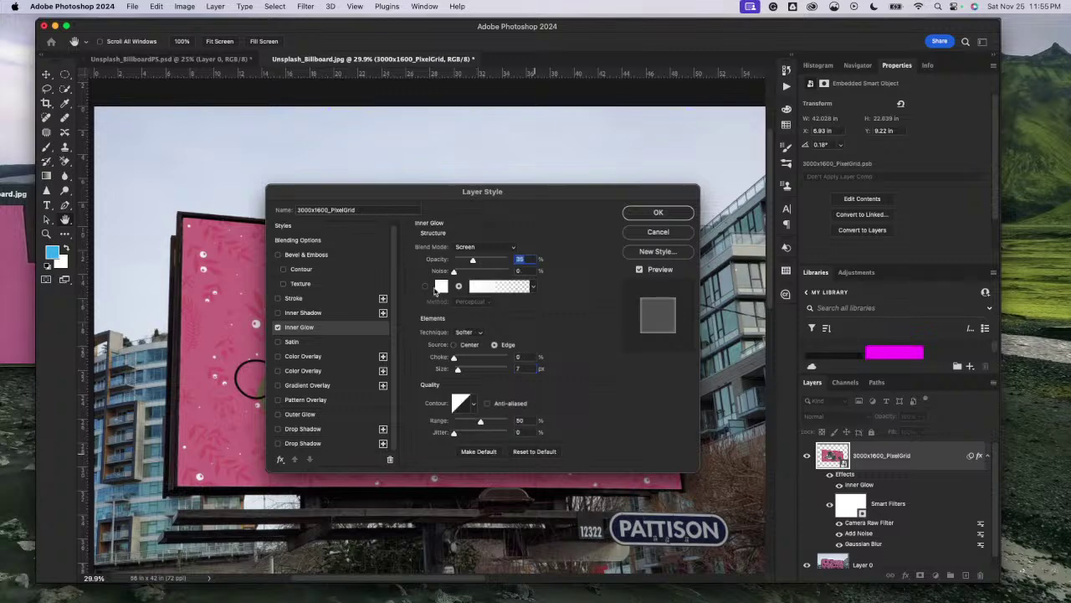
# Step: Try black (000000) as the color of the reset Inner Glow
pyautogui.click(439, 288)
pyautogui.moveTo(576, 291); pyautogui.dragTo(548, 357)
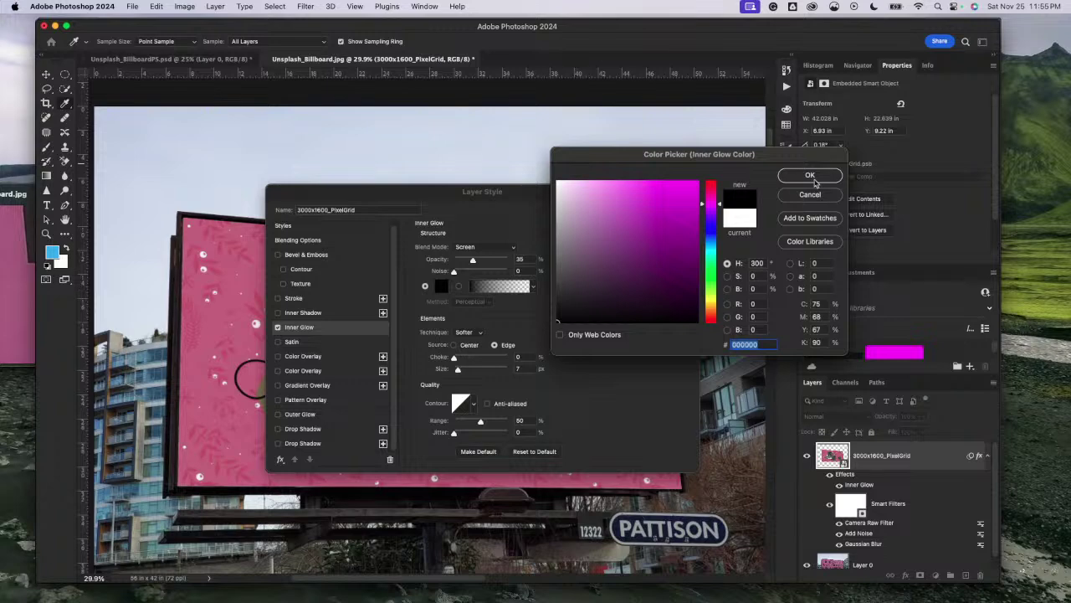
pyautogui.click(812, 178)
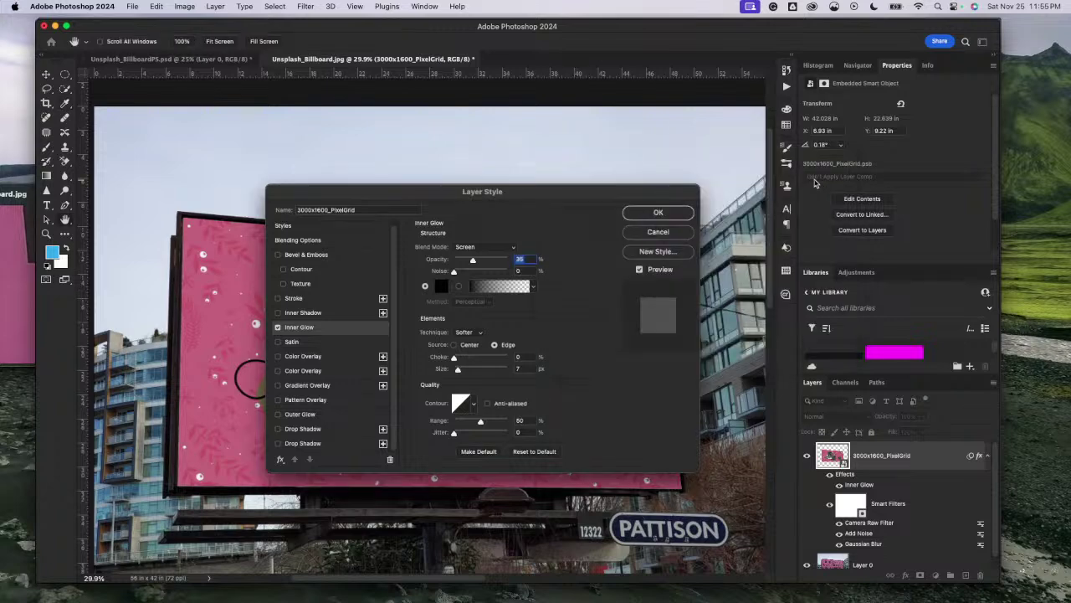
# Step: Change the Inner Glow color to white and raise its Opacity to 100%
pyautogui.click(440, 287)
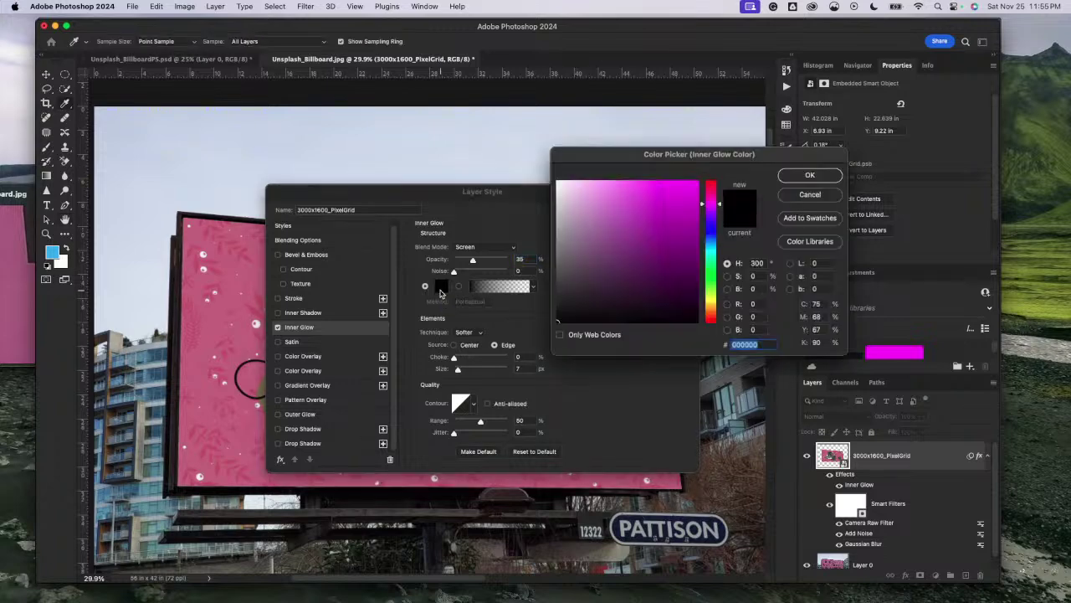
pyautogui.moveTo(560, 239); pyautogui.dragTo(557, 165)
pyautogui.click(808, 175)
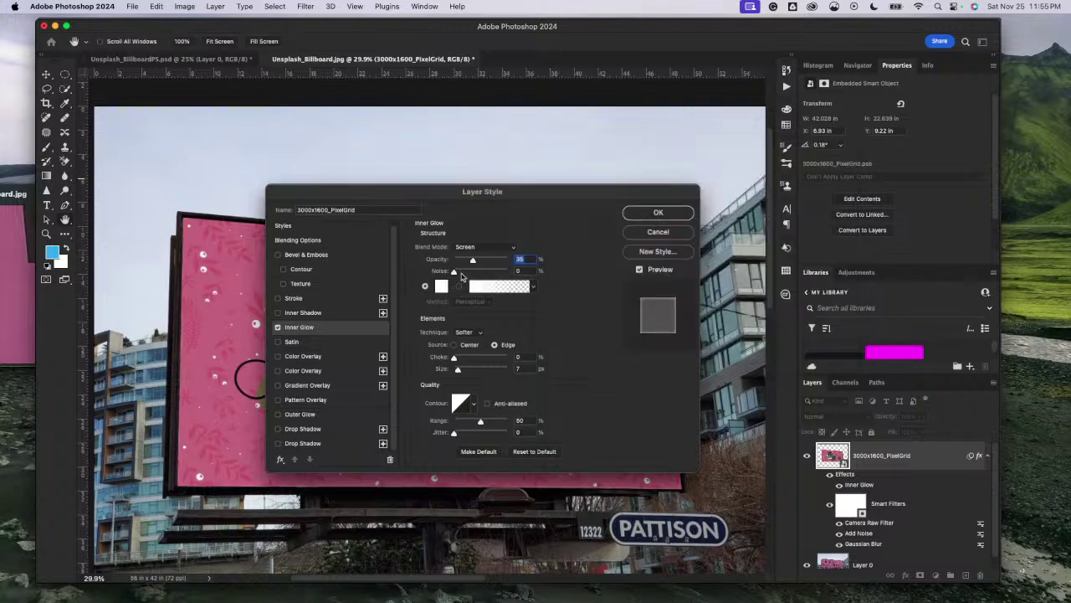
pyautogui.moveTo(473, 260); pyautogui.dragTo(495, 265)
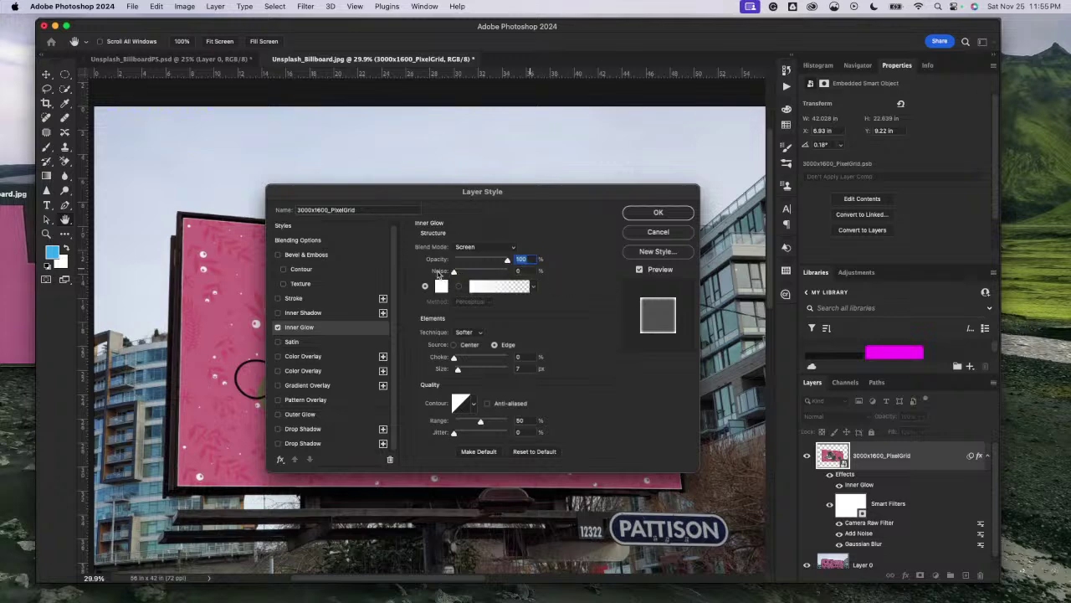
# Step: Switch the Inner Glow from a solid color to the white-to-transparent gradient and set its source to Center
pyautogui.click(436, 272)
pyautogui.click(458, 287)
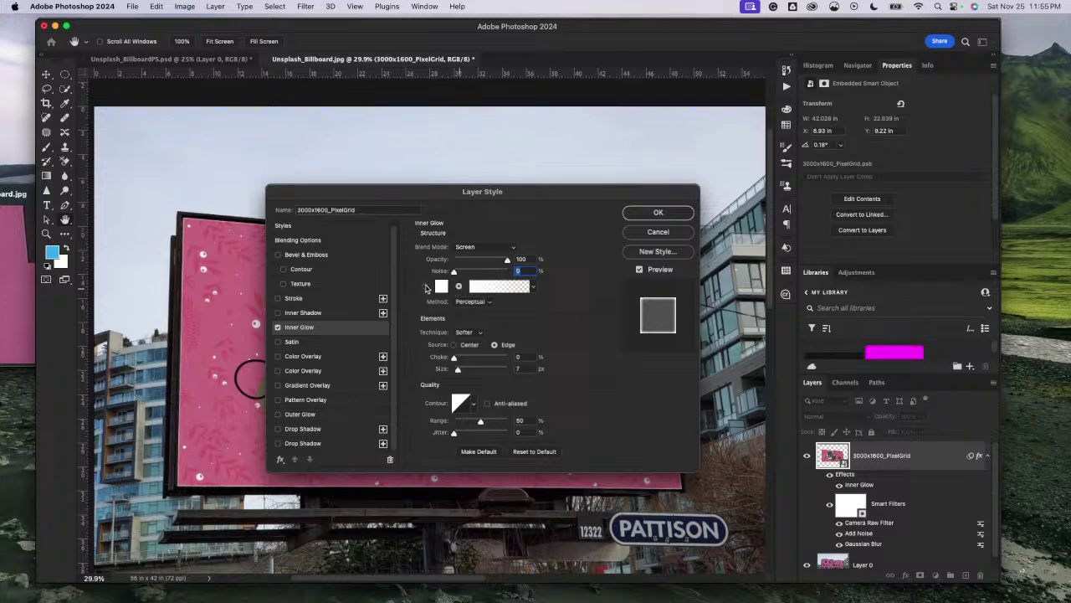
pyautogui.click(427, 287)
pyautogui.click(459, 286)
pyautogui.click(453, 344)
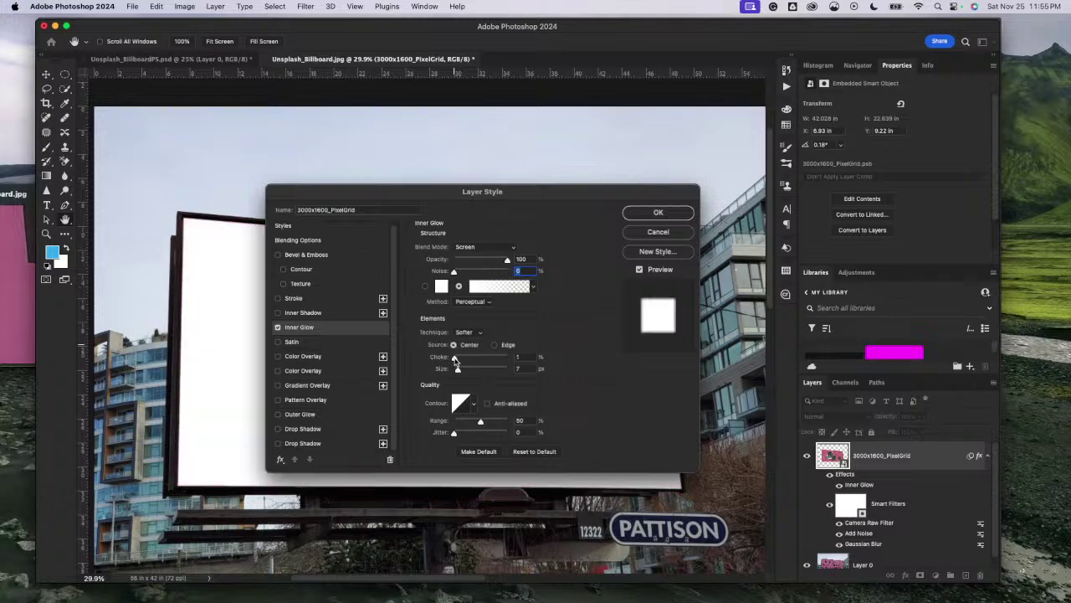
# Step: Set the Inner Glow's Choke to 0% and Size to 0 px, and change its gradient Method to Linear
pyautogui.moveTo(455, 359)
pyautogui.mouseDown()
pyautogui.moveTo(505, 375)
pyautogui.moveTo(453, 369)
pyautogui.moveTo(454, 359)
pyautogui.mouseUp()
pyautogui.click(467, 359)
pyautogui.click(473, 404)
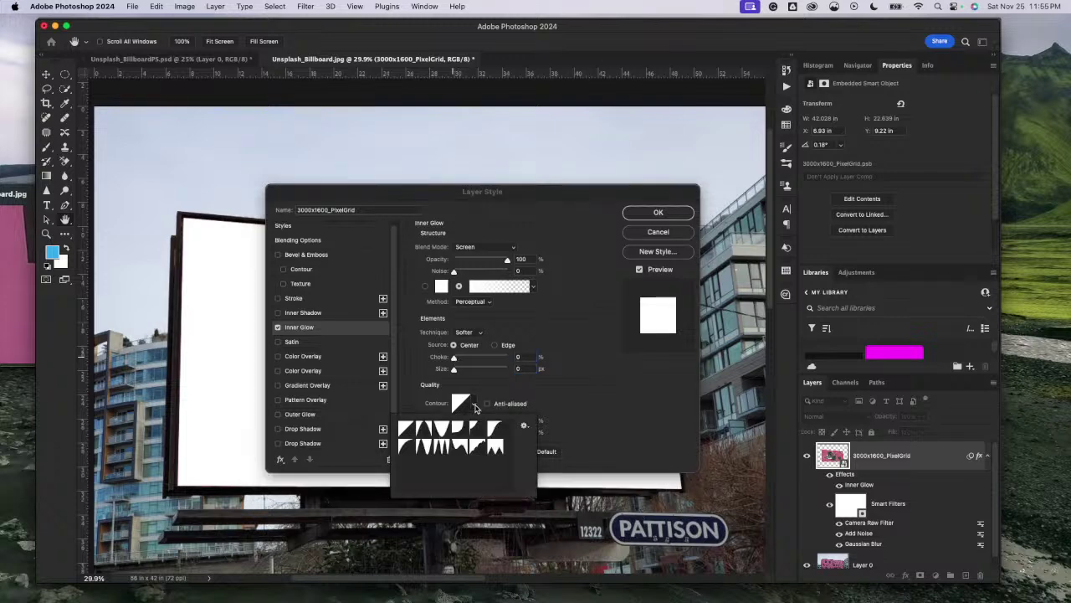
pyautogui.click(475, 405)
pyautogui.scroll(3, 514, 317)
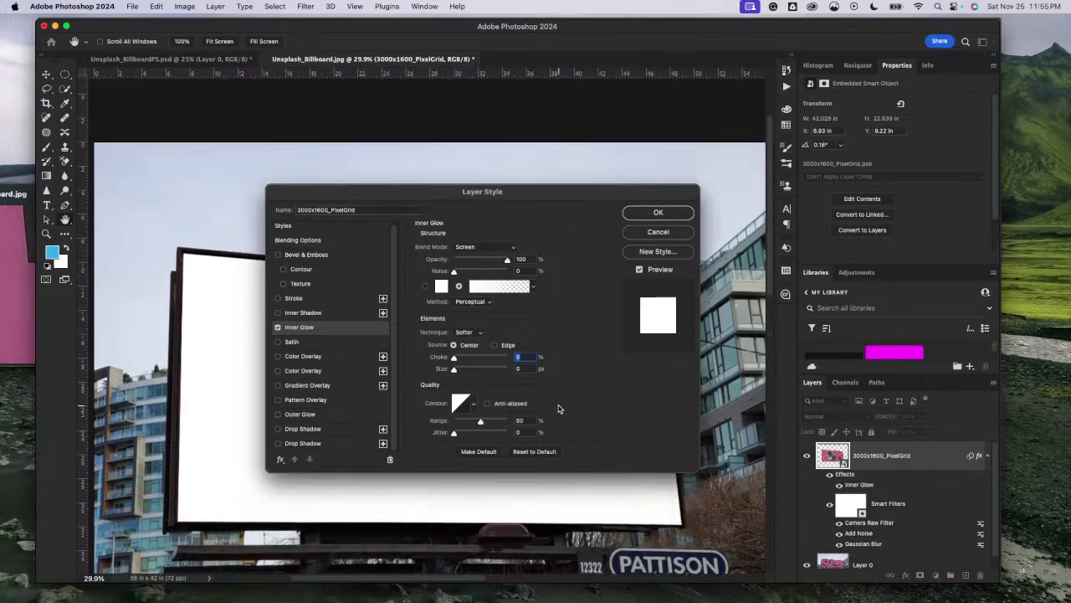
pyautogui.click(490, 302)
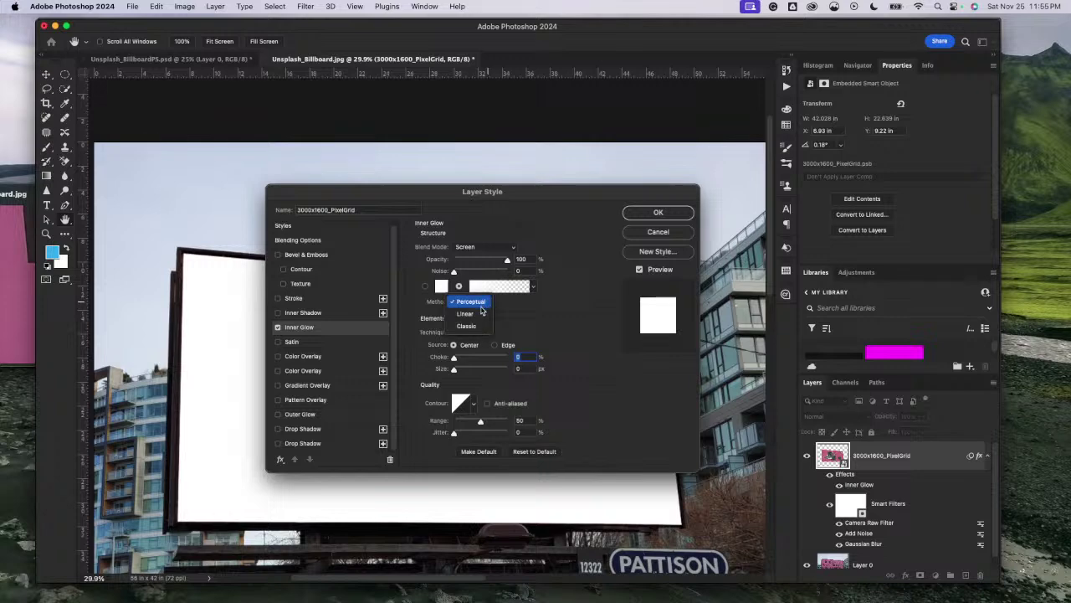
pyautogui.click(479, 315)
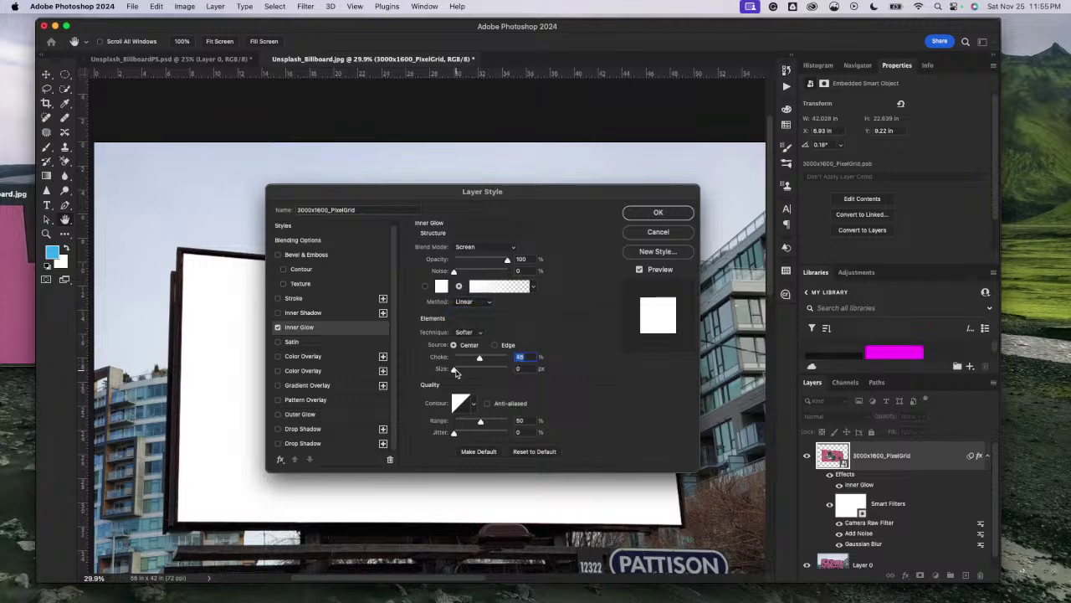
# Step: Set the Inner Glow's source to Edge, Choke to 6% and Size to 79 px, and its blend mode to Soft Light
pyautogui.moveTo(455, 373)
pyautogui.mouseDown()
pyautogui.moveTo(525, 381)
pyautogui.moveTo(491, 374)
pyautogui.moveTo(503, 361)
pyautogui.moveTo(455, 360)
pyautogui.moveTo(493, 374)
pyautogui.moveTo(469, 372)
pyautogui.mouseUp()
pyautogui.click(500, 345)
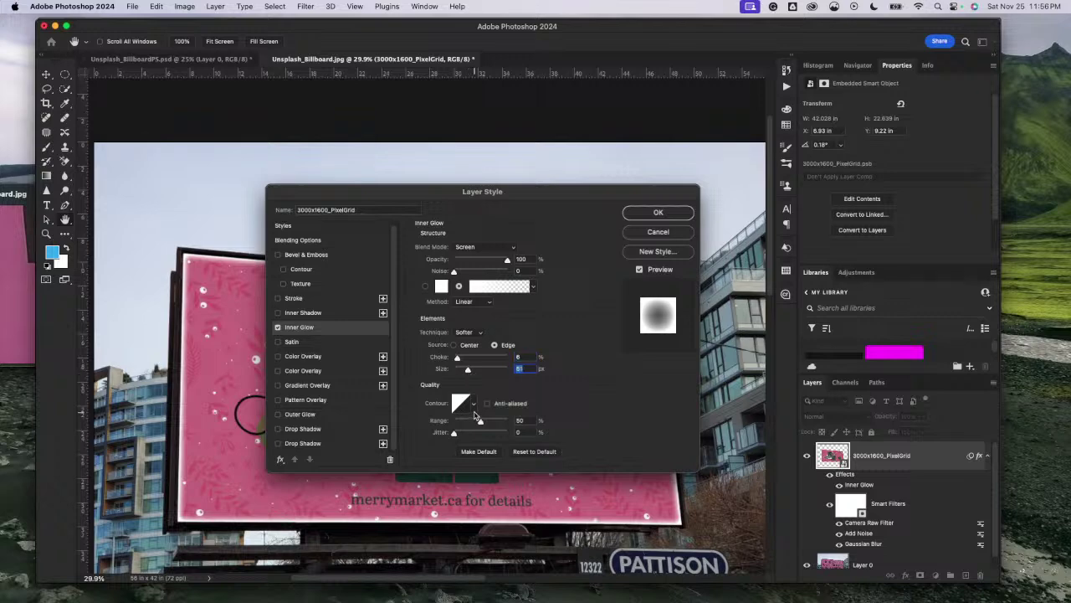
pyautogui.click(513, 250)
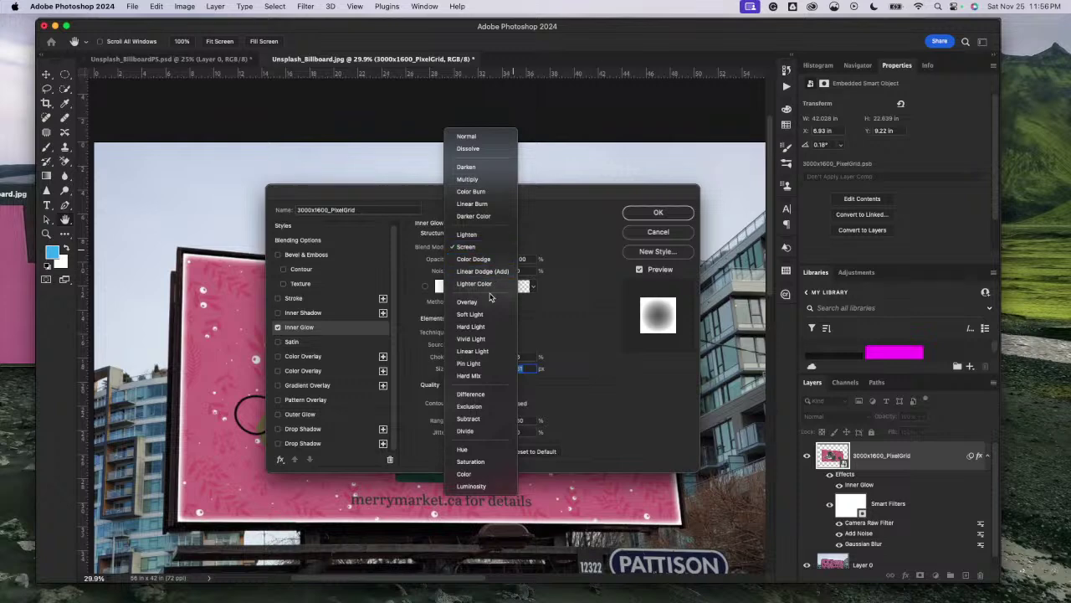
pyautogui.click(482, 317)
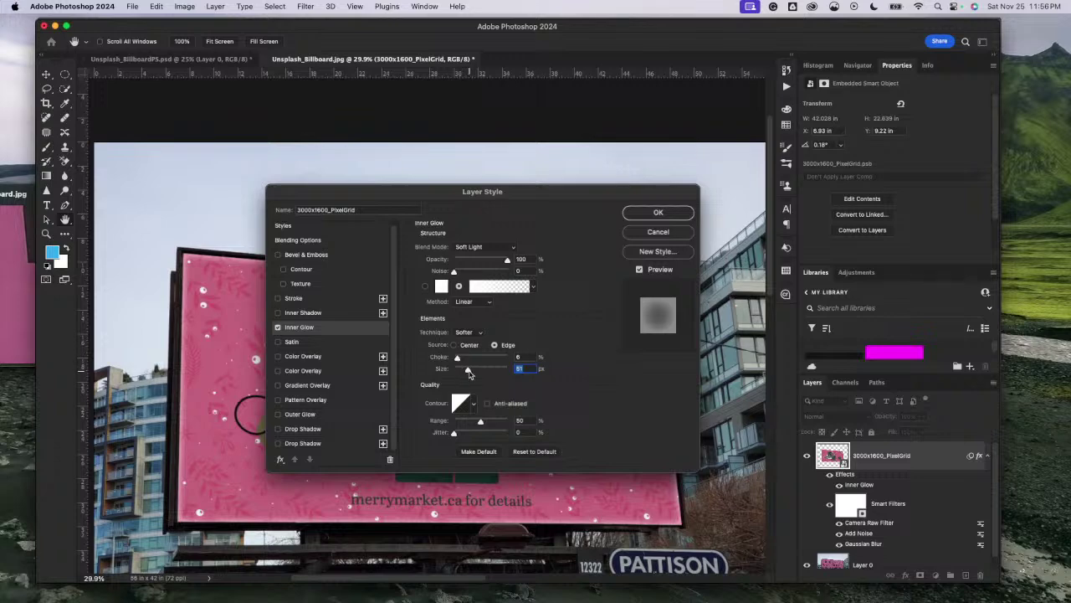
pyautogui.moveTo(468, 369); pyautogui.dragTo(473, 371)
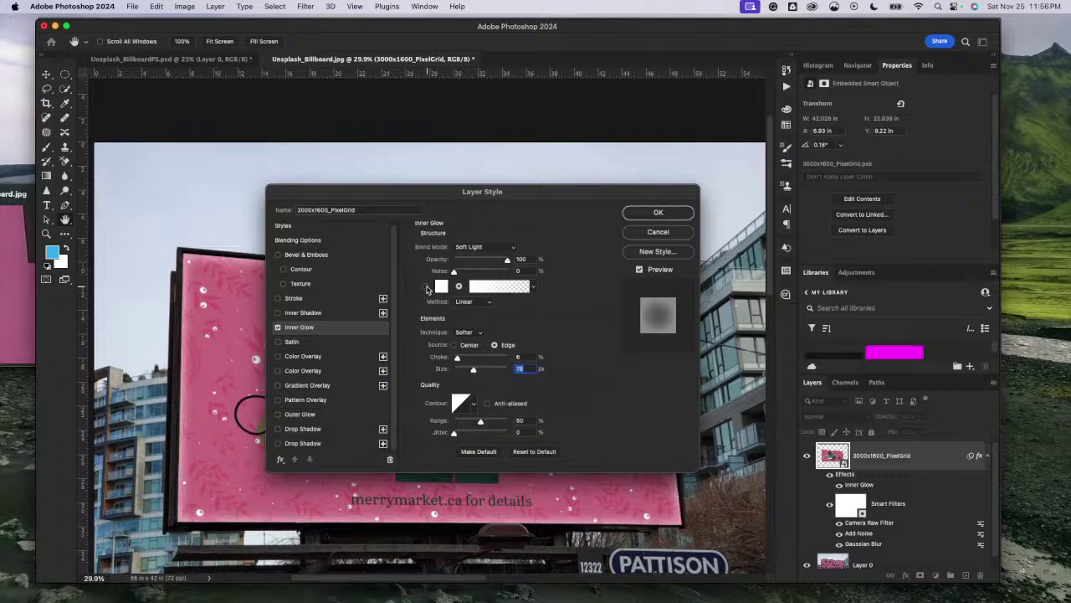
# Step: Switch the Inner Glow from the gradient to a solid black color (000000)
pyautogui.click(440, 287)
pyautogui.click(588, 300)
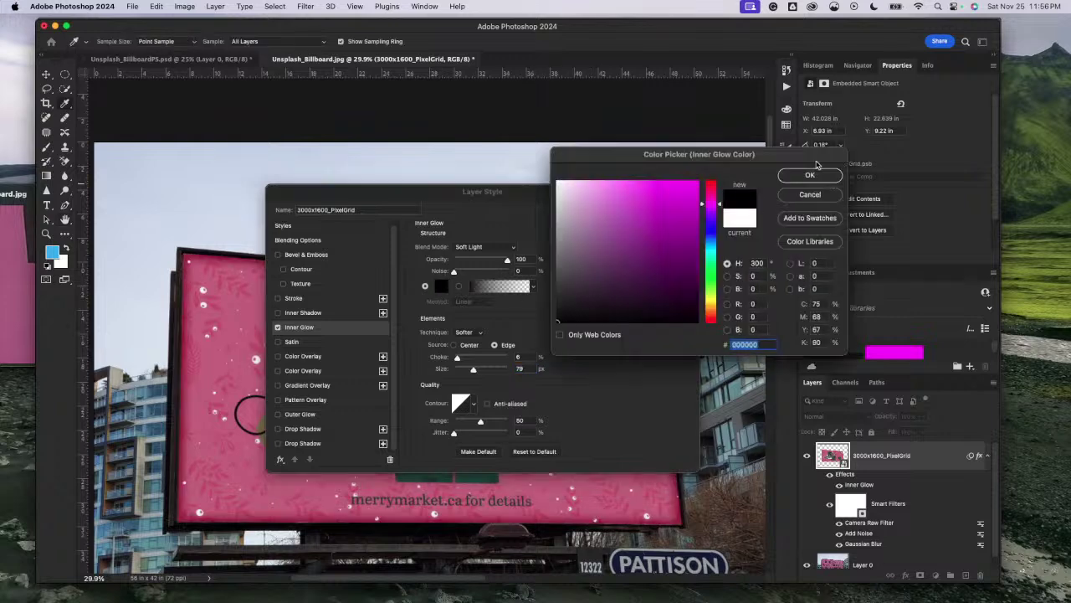
pyautogui.click(811, 175)
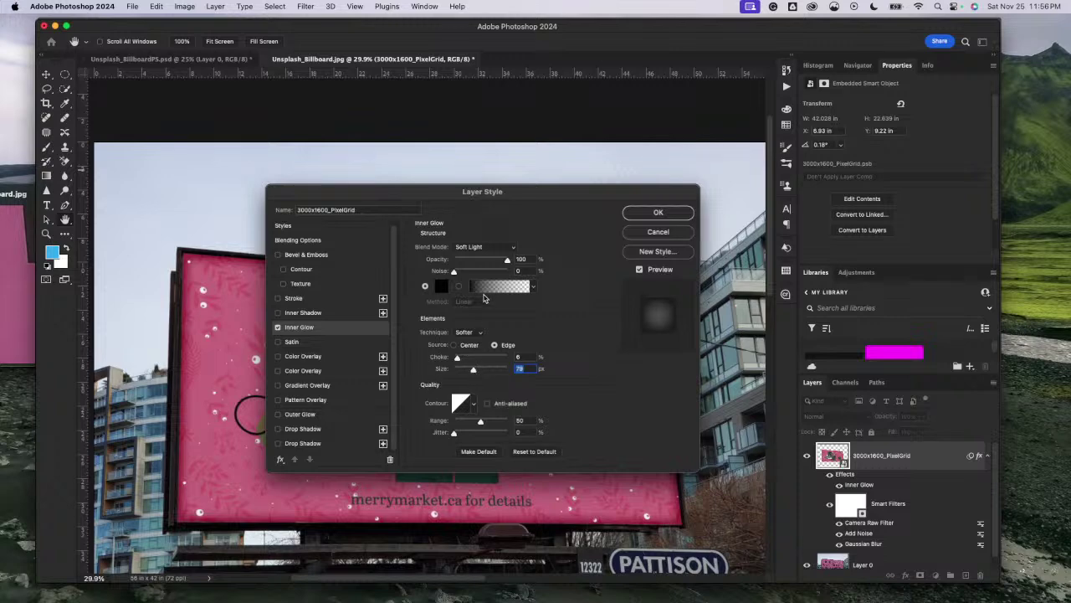
# Step: Adjust the Inner Glow's Opacity to 66%, checking the effect along the billboard's edges
pyautogui.moveTo(506, 261); pyautogui.dragTo(481, 265)
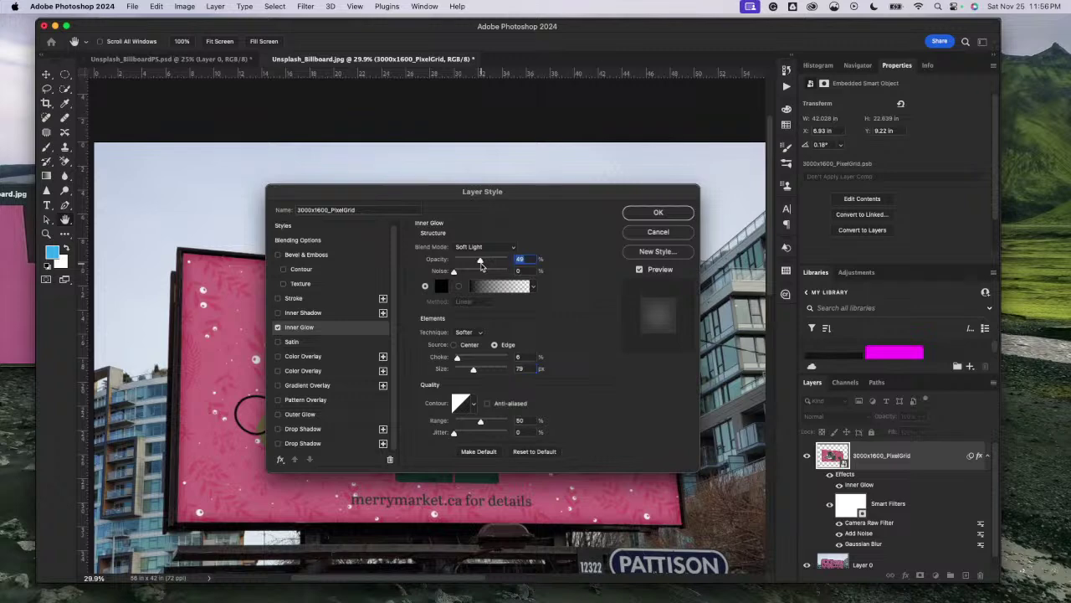
pyautogui.moveTo(386, 198); pyautogui.dragTo(238, 340)
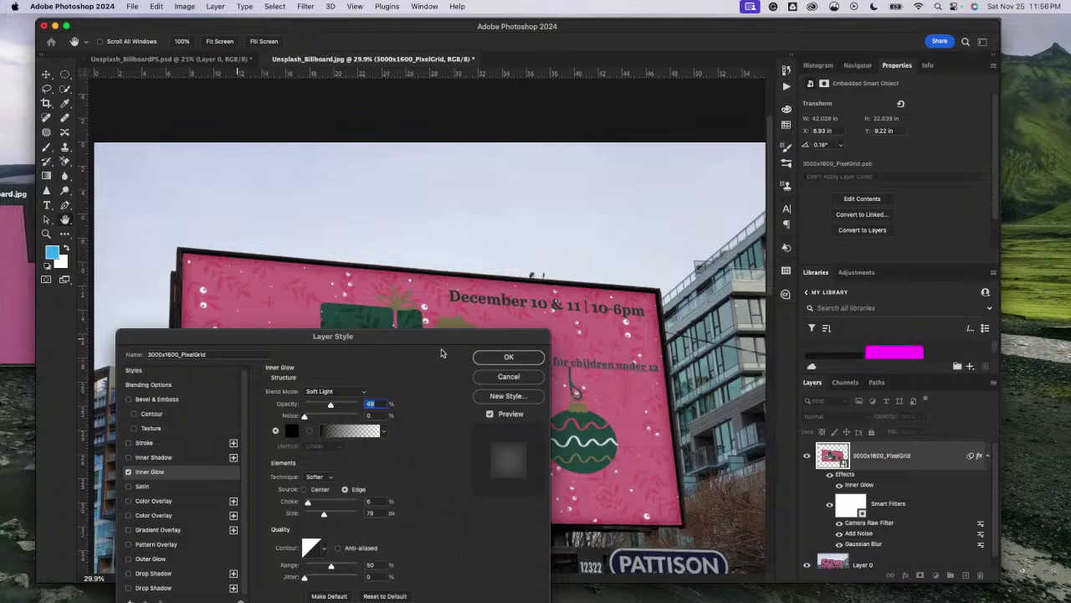
pyautogui.moveTo(424, 341); pyautogui.dragTo(594, 202)
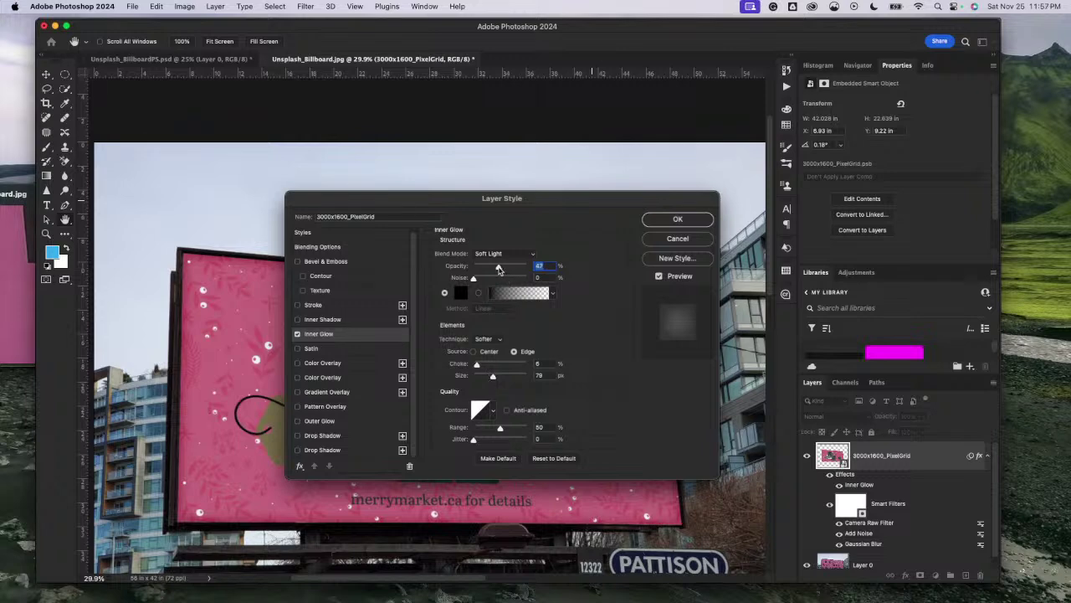
pyautogui.moveTo(505, 272)
pyautogui.mouseDown()
pyautogui.moveTo(546, 279)
pyautogui.moveTo(496, 279)
pyautogui.moveTo(509, 286)
pyautogui.mouseUp()
pyautogui.moveTo(560, 201); pyautogui.dragTo(519, 178)
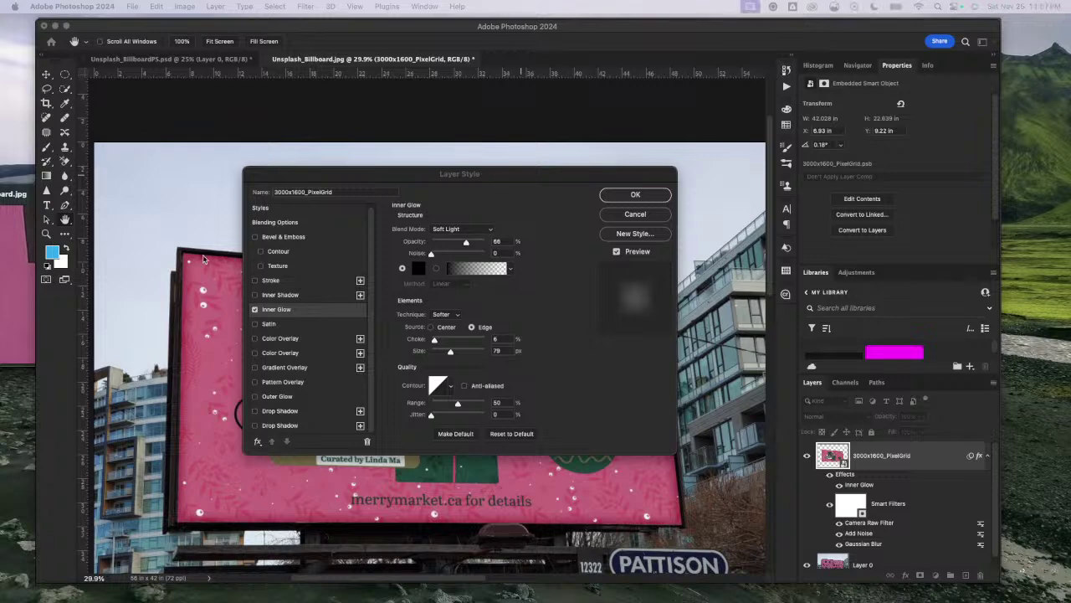
# Step: Enable an Inner Shadow on the design layer while keeping the Inner Glow on, and check both effects on the billboard
pyautogui.scroll(-3, 552, 379)
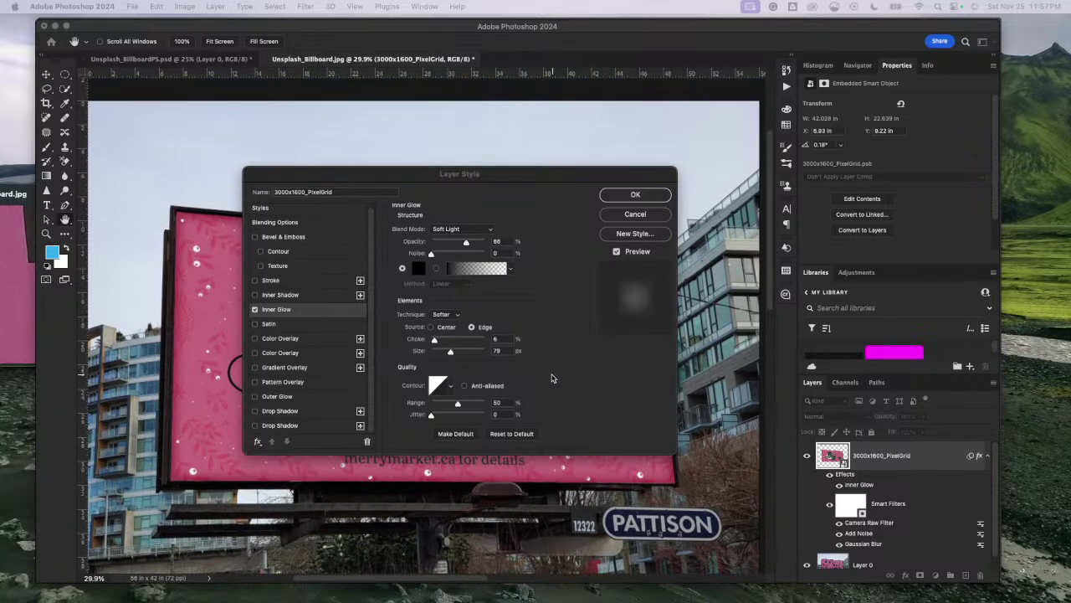
pyautogui.click(279, 311)
pyautogui.click(254, 309)
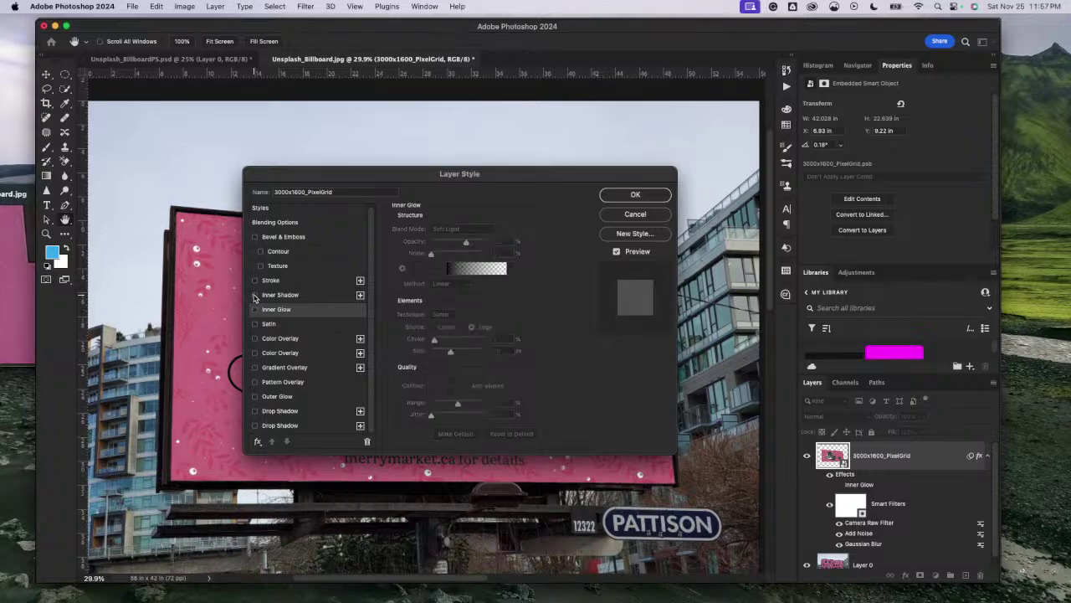
pyautogui.click(254, 295)
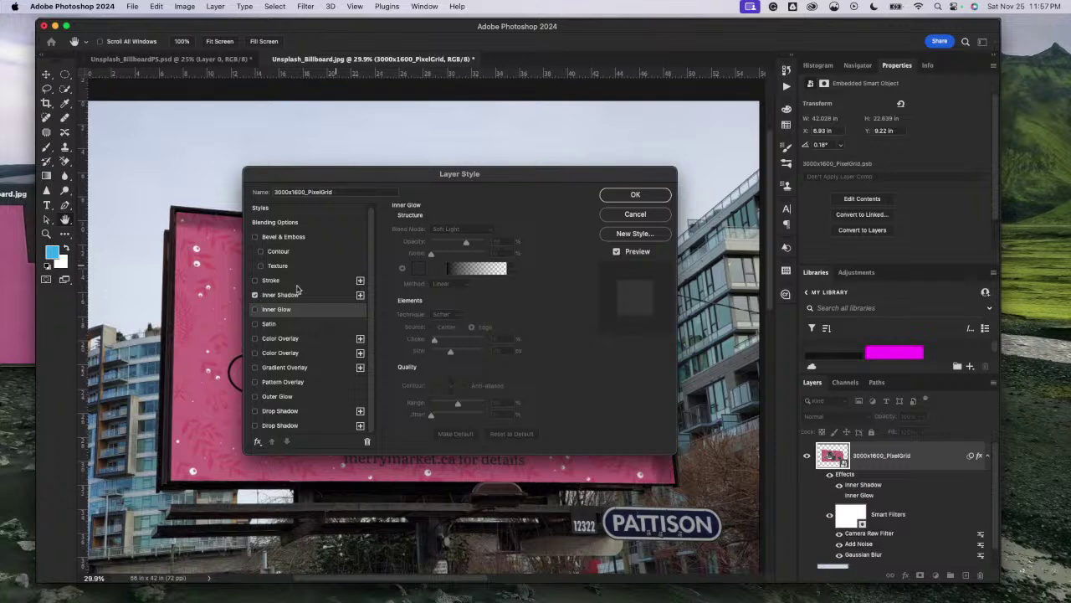
pyautogui.click(255, 309)
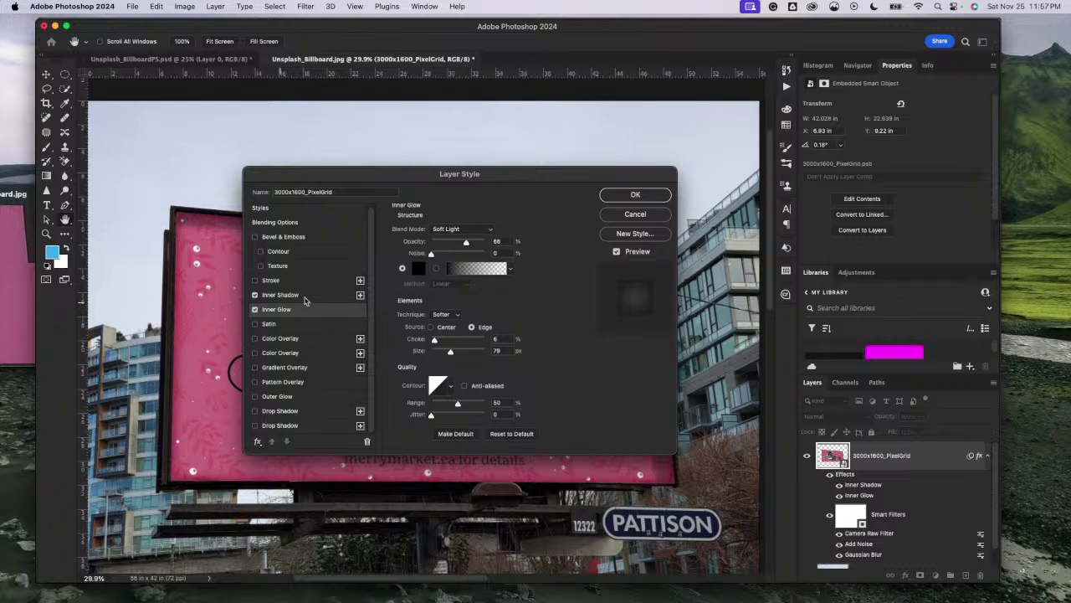
pyautogui.moveTo(513, 175); pyautogui.dragTo(225, 391)
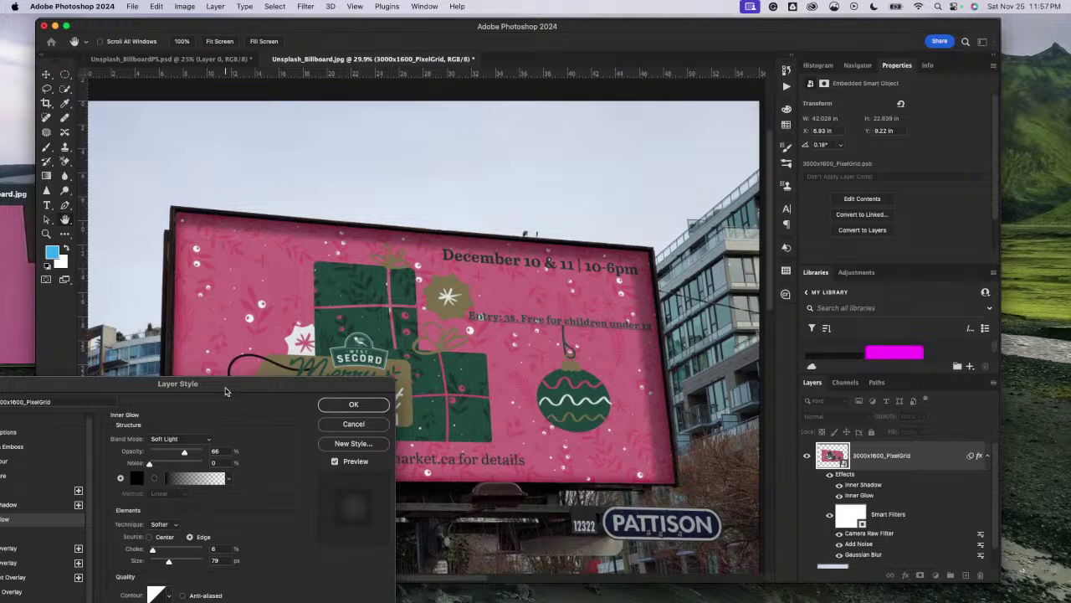
pyautogui.moveTo(225, 392); pyautogui.dragTo(314, 229)
# Step: Set the Inner Shadow's Angle to 5°, Distance to 6 px, Choke to 21% and Size to 38 px
pyautogui.click(102, 319)
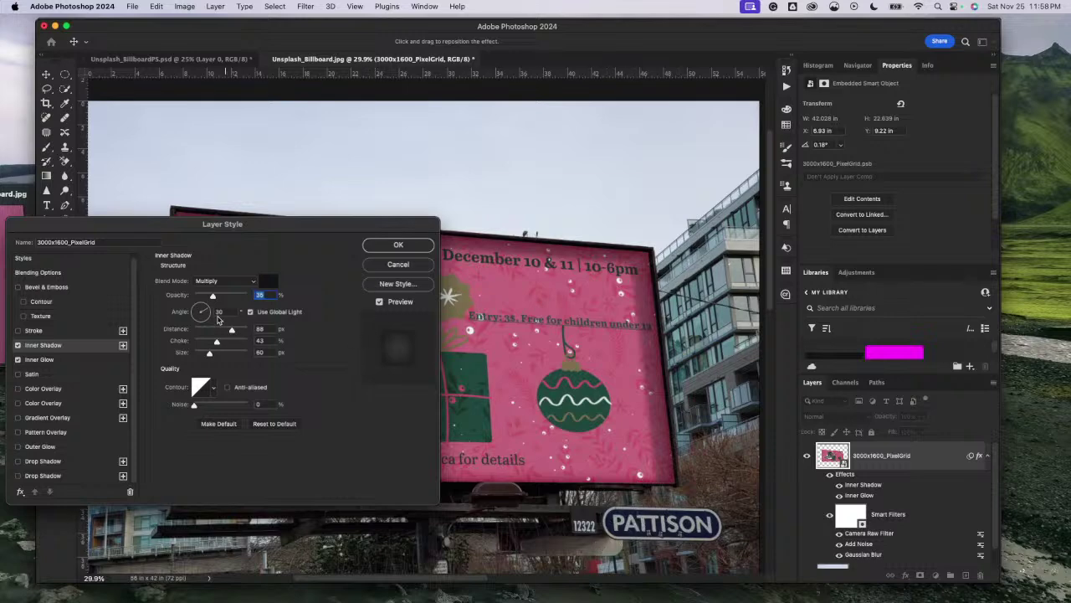
pyautogui.moveTo(209, 311); pyautogui.dragTo(208, 313)
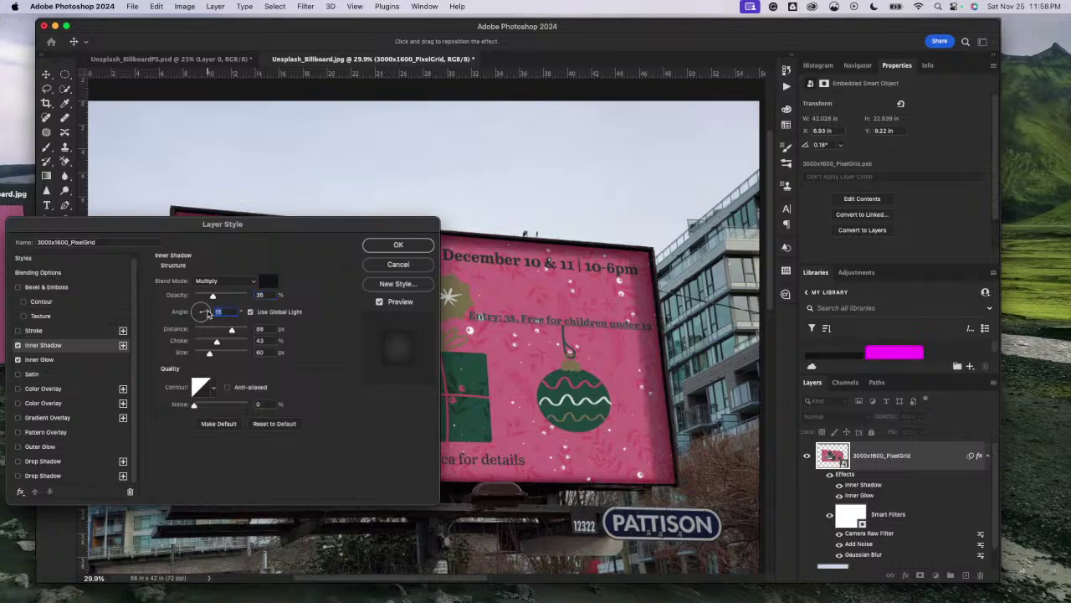
pyautogui.moveTo(285, 223); pyautogui.dragTo(237, 376)
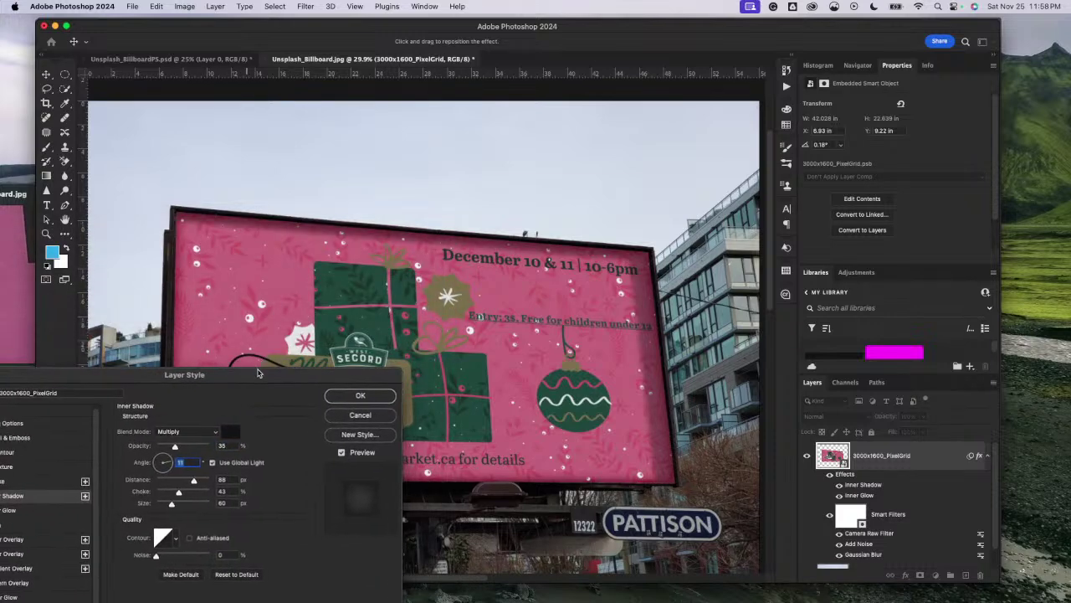
pyautogui.moveTo(249, 387); pyautogui.dragTo(281, 285)
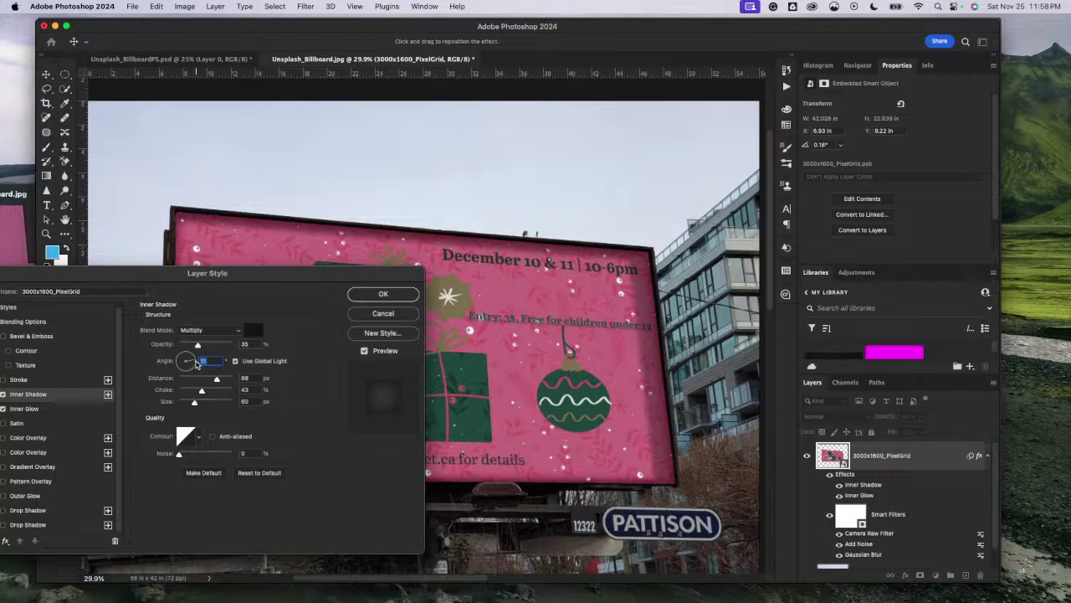
pyautogui.moveTo(189, 365); pyautogui.dragTo(194, 363)
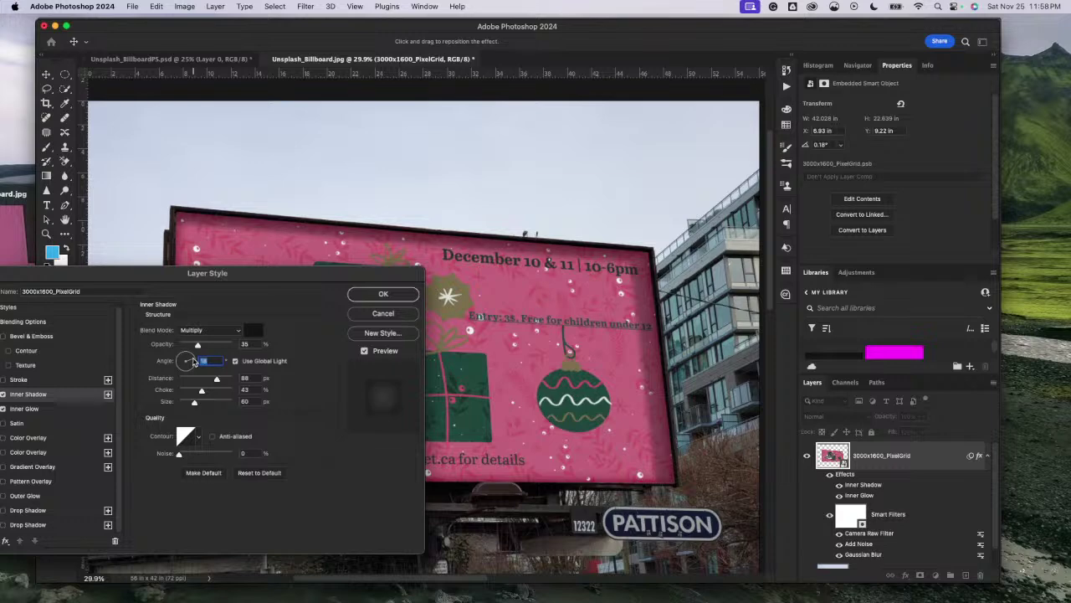
pyautogui.moveTo(219, 380); pyautogui.dragTo(196, 361)
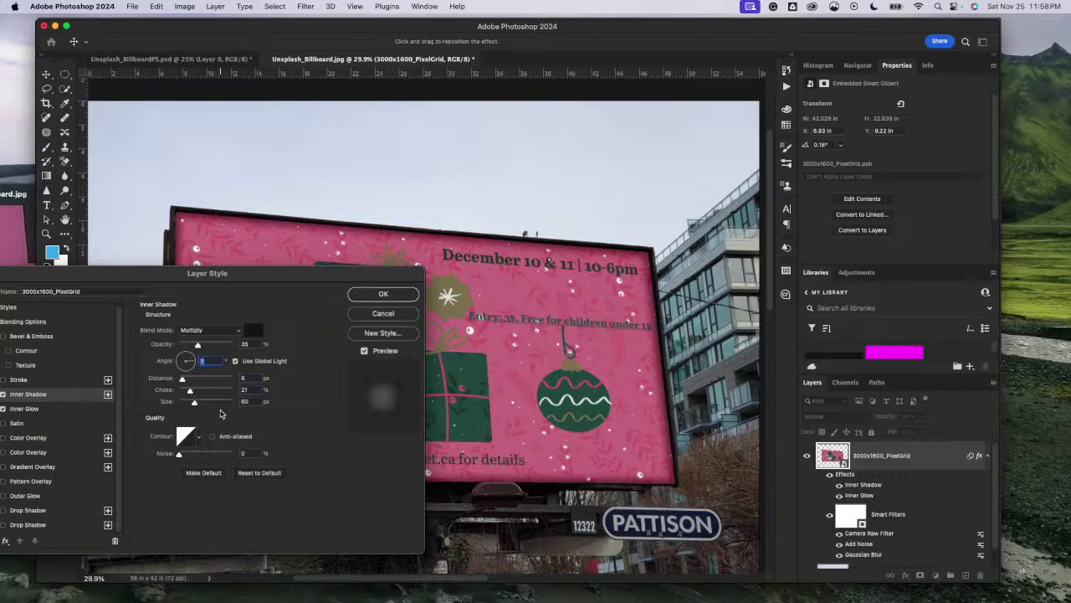
pyautogui.moveTo(198, 402); pyautogui.dragTo(190, 405)
pyautogui.moveTo(283, 276); pyautogui.dragTo(326, 234)
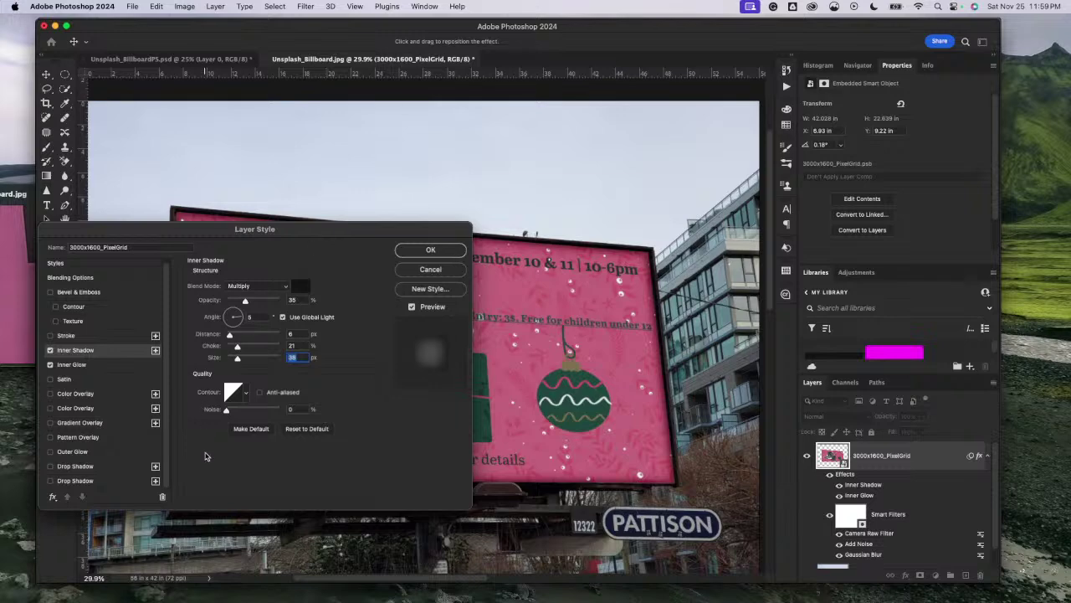
# Step: Add a small amount of Noise to the Inner Shadow and apply the layer style to the billboard design
pyautogui.moveTo(226, 411); pyautogui.dragTo(230, 416)
pyautogui.moveTo(368, 233); pyautogui.dragTo(413, 226)
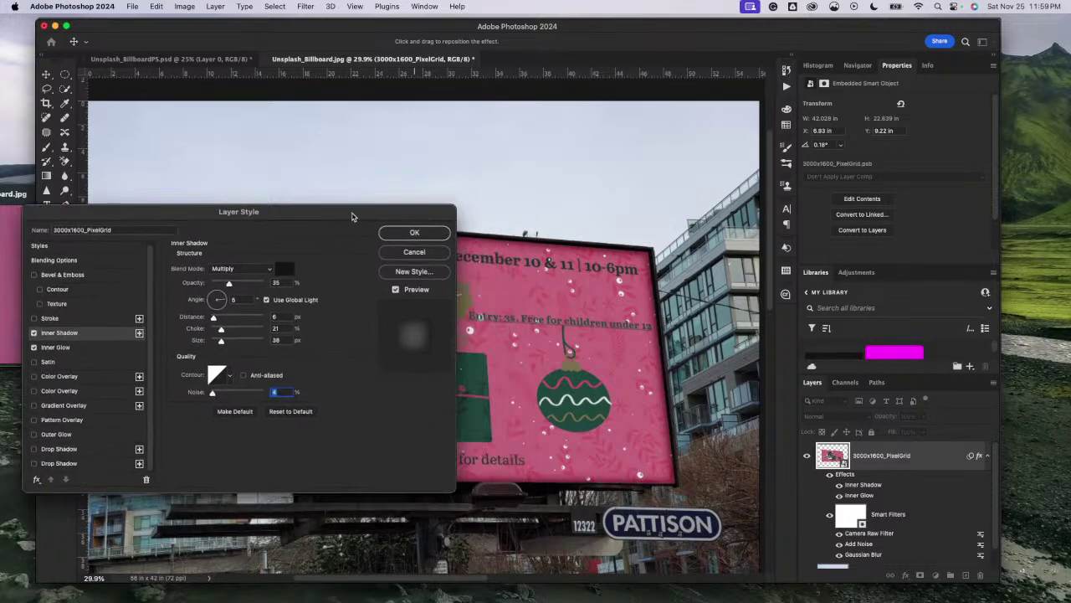
pyautogui.moveTo(413, 226); pyautogui.dragTo(506, 130)
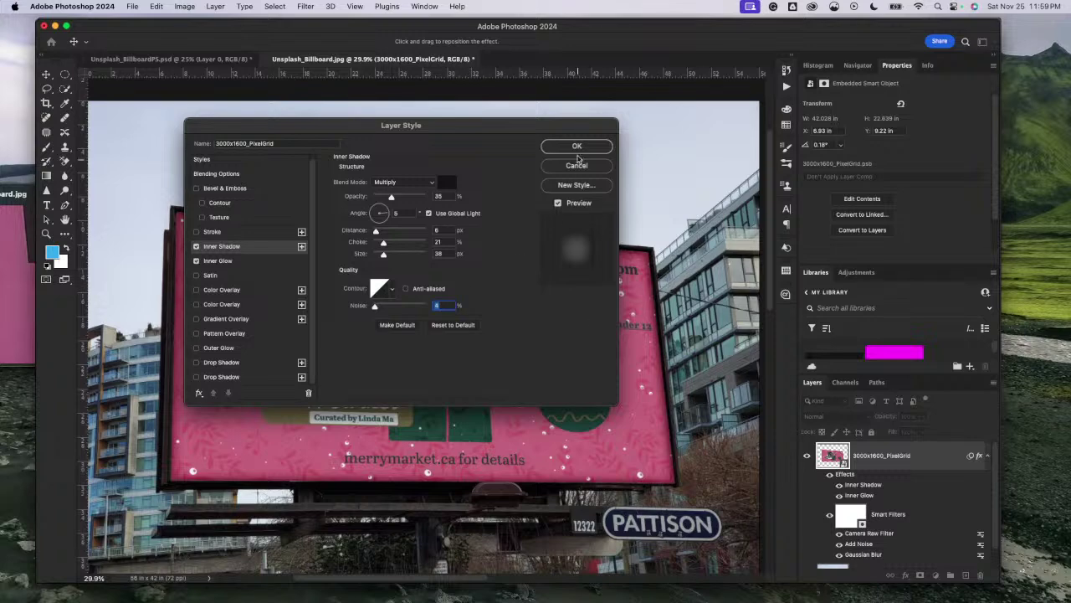
pyautogui.click(576, 150)
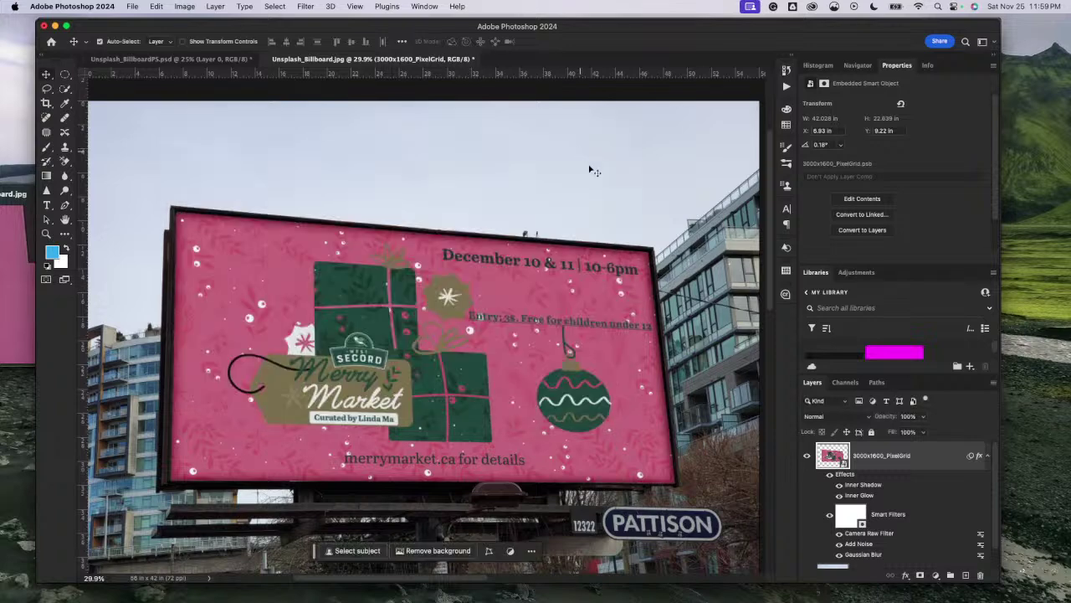
# Step: Compare the placed design with the original billboard by hiding and showing its layer, and inspect the mockup's edges and overall look
pyautogui.click(806, 457)
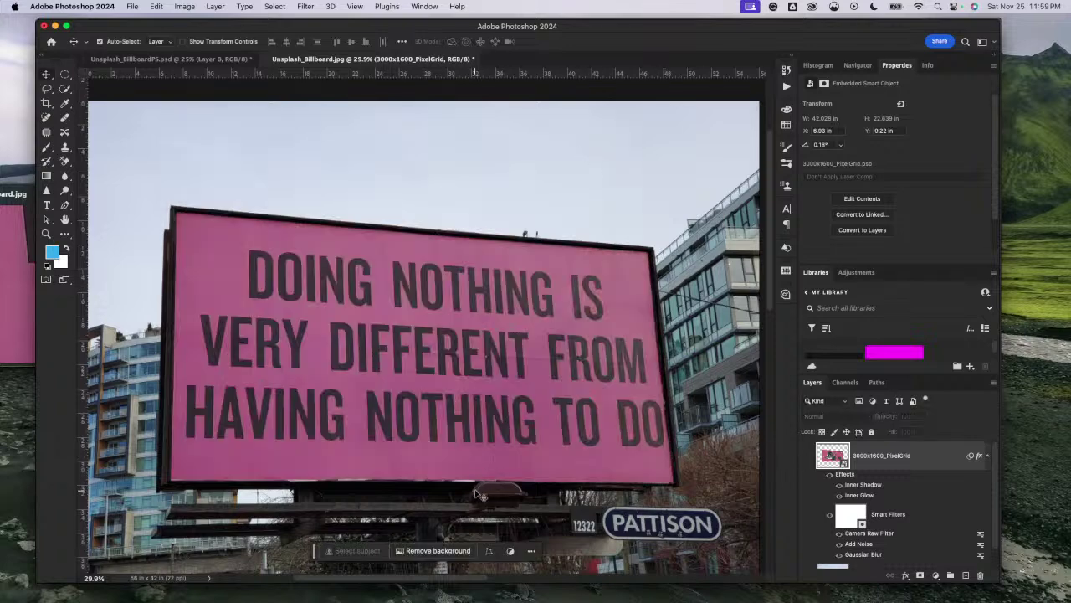
pyautogui.scroll(5, 479, 495)
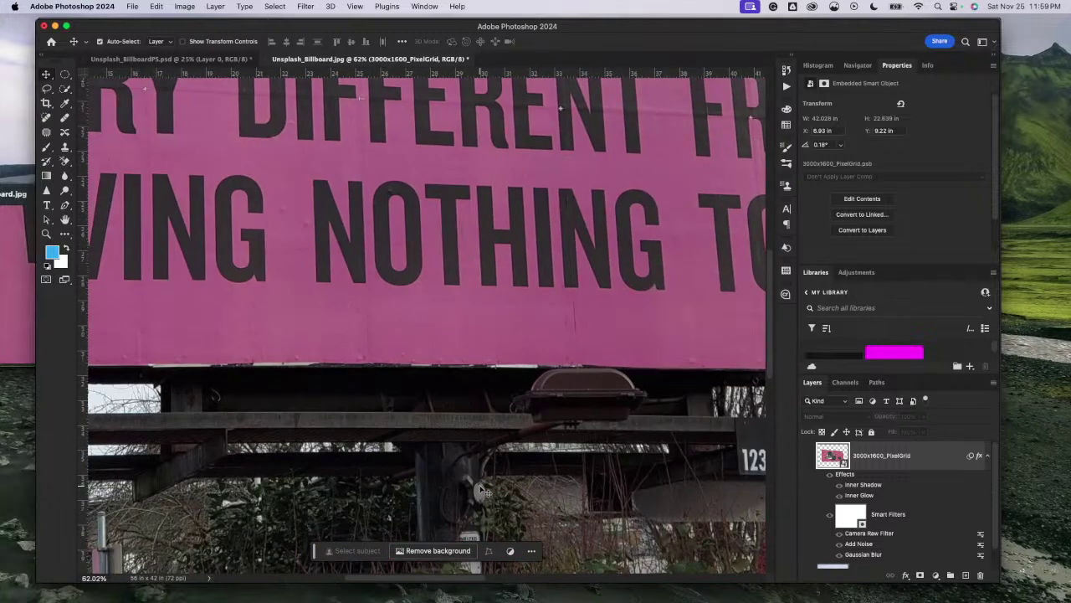
pyautogui.click(805, 457)
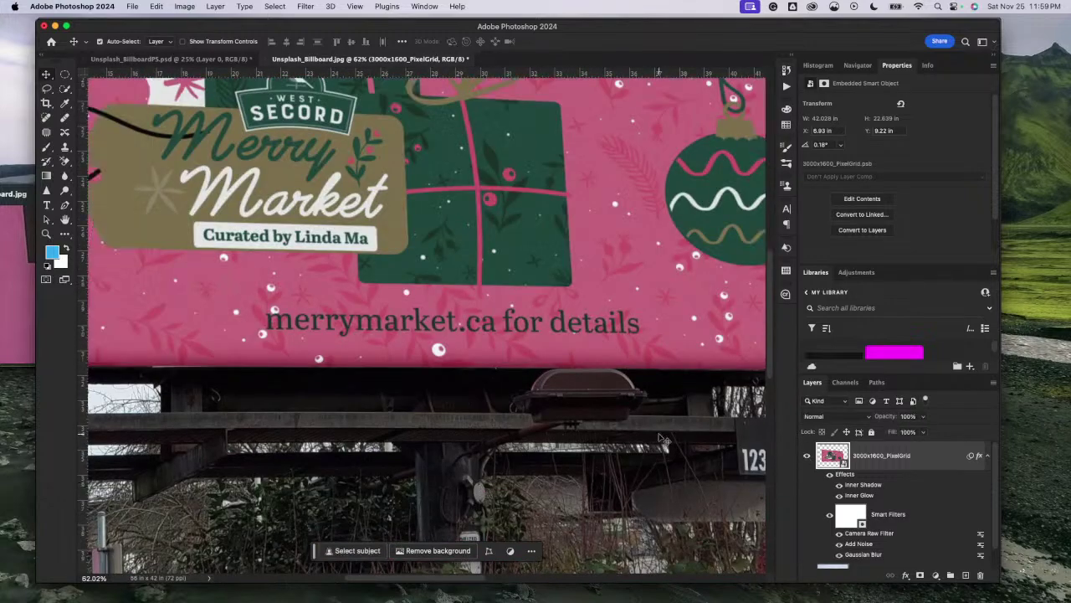
pyautogui.scroll(-4, 585, 422)
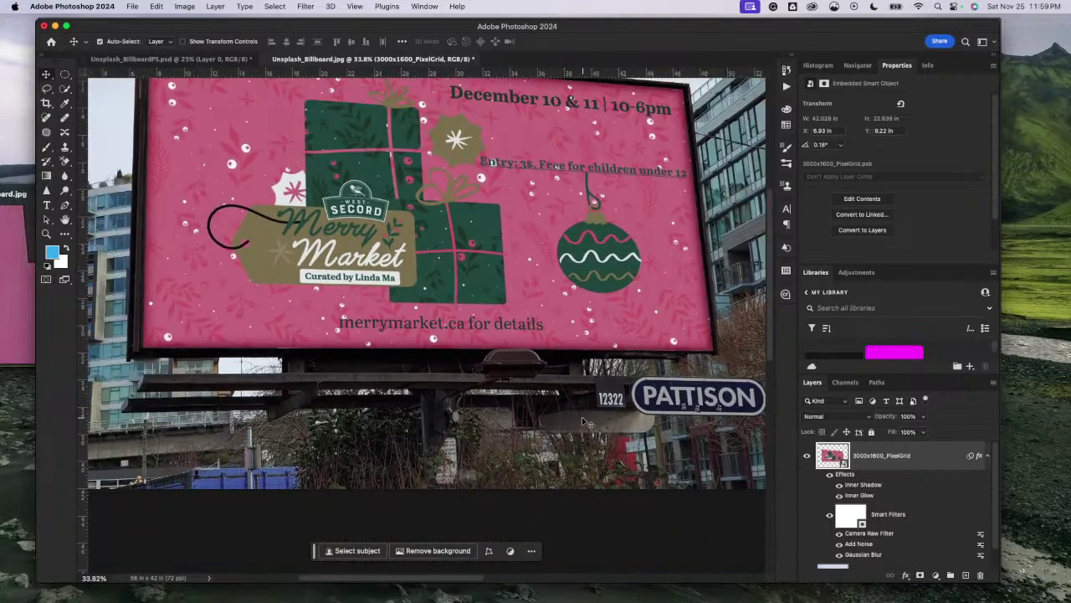
pyautogui.scroll(-3, 586, 423)
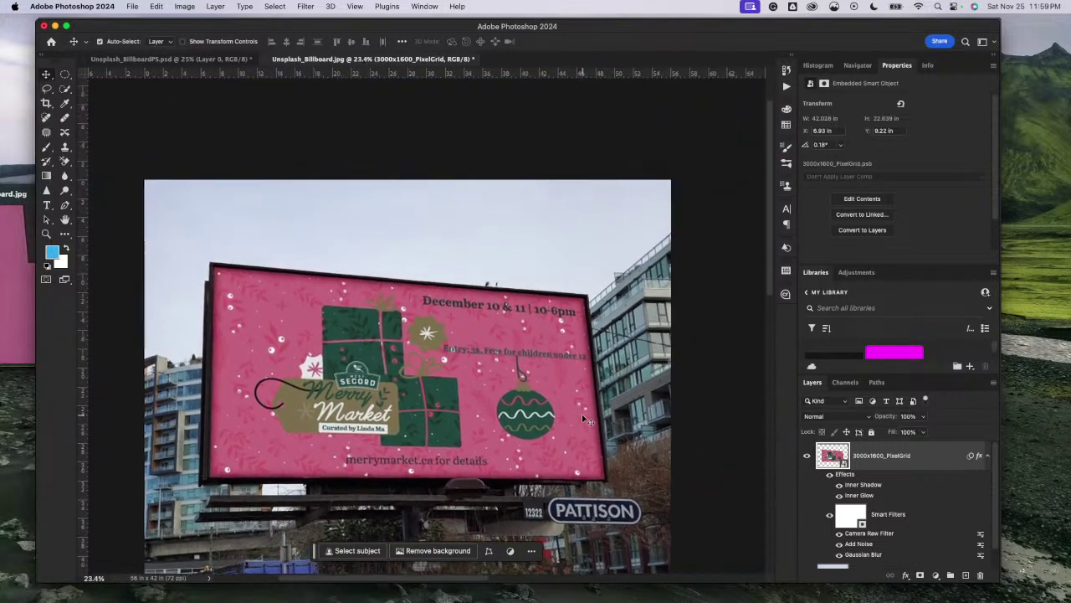
pyautogui.scroll(2, 585, 421)
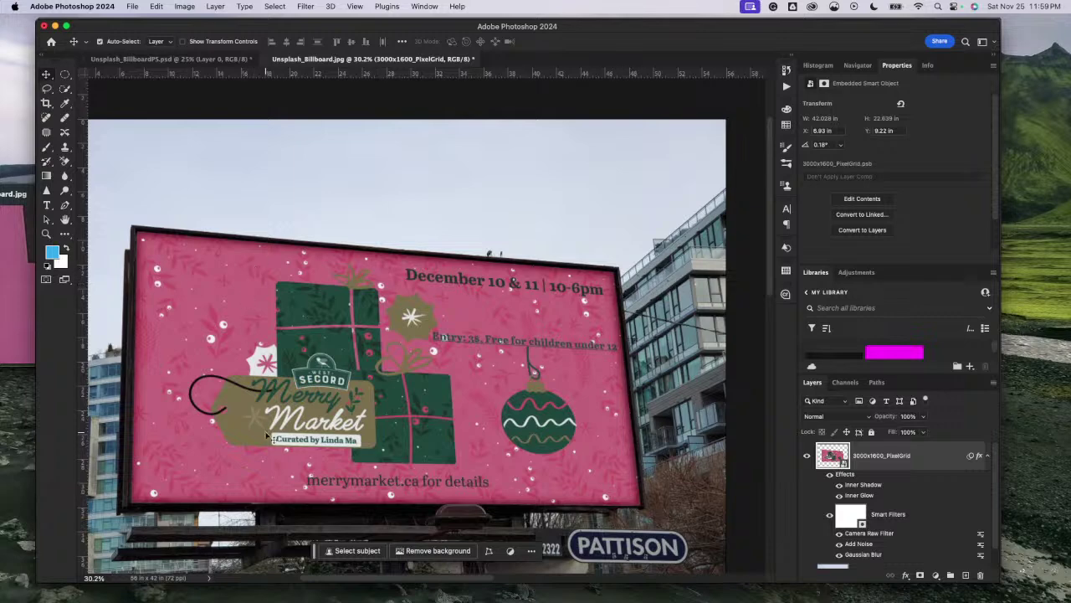
pyautogui.scroll(-2, 268, 437)
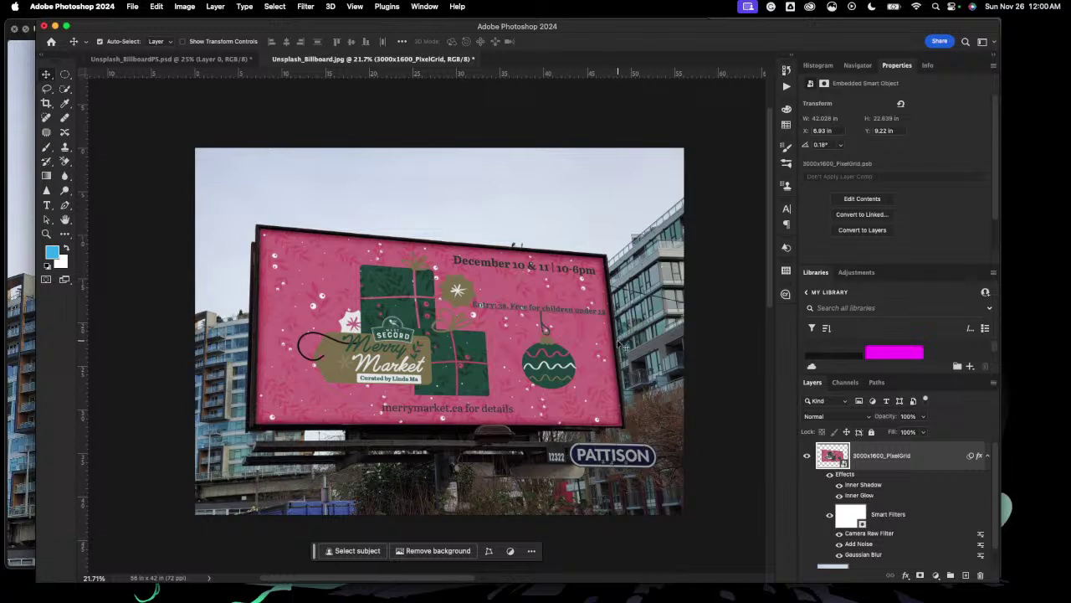
pyautogui.scroll(1, 607, 408)
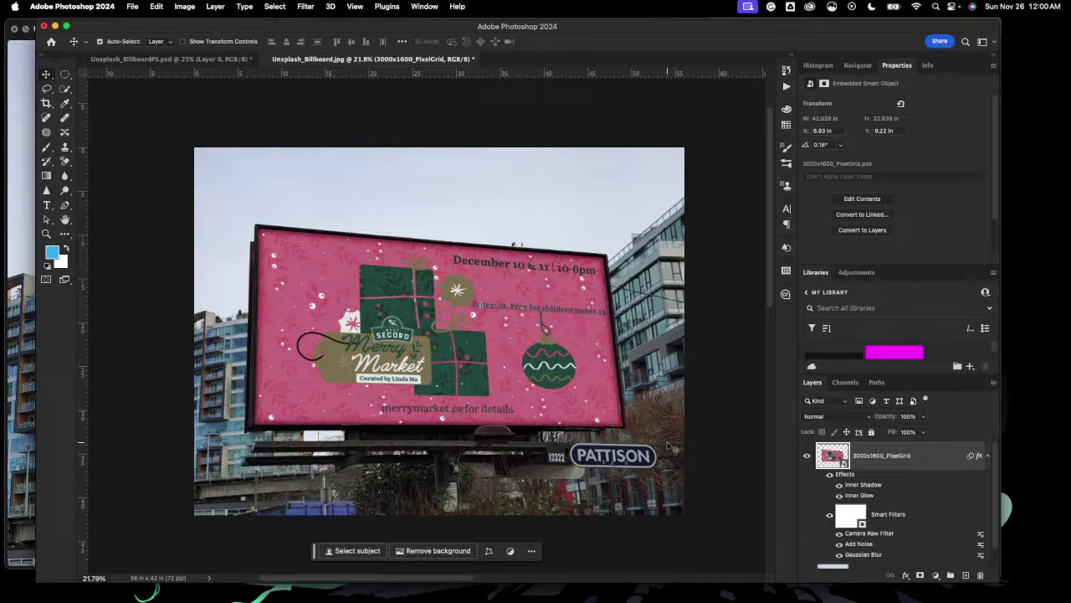
# Step: Save the finished mockup as a separate Photoshop (.psd) file under the DESN220_P4 billboard name that includes the designer's name
pyautogui.press('super+shift+s')
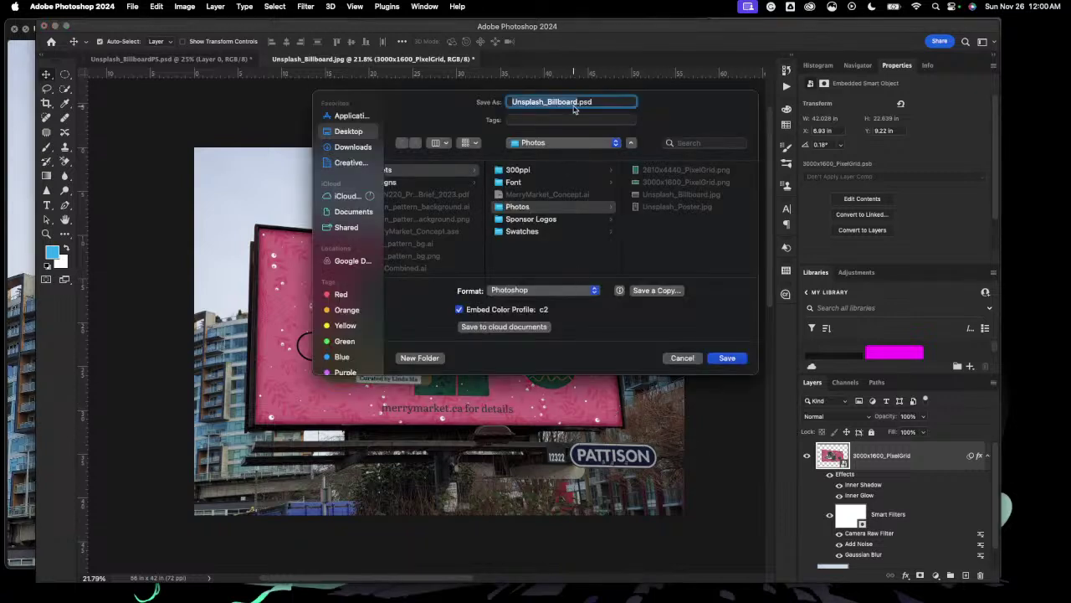
pyautogui.press('Escape')
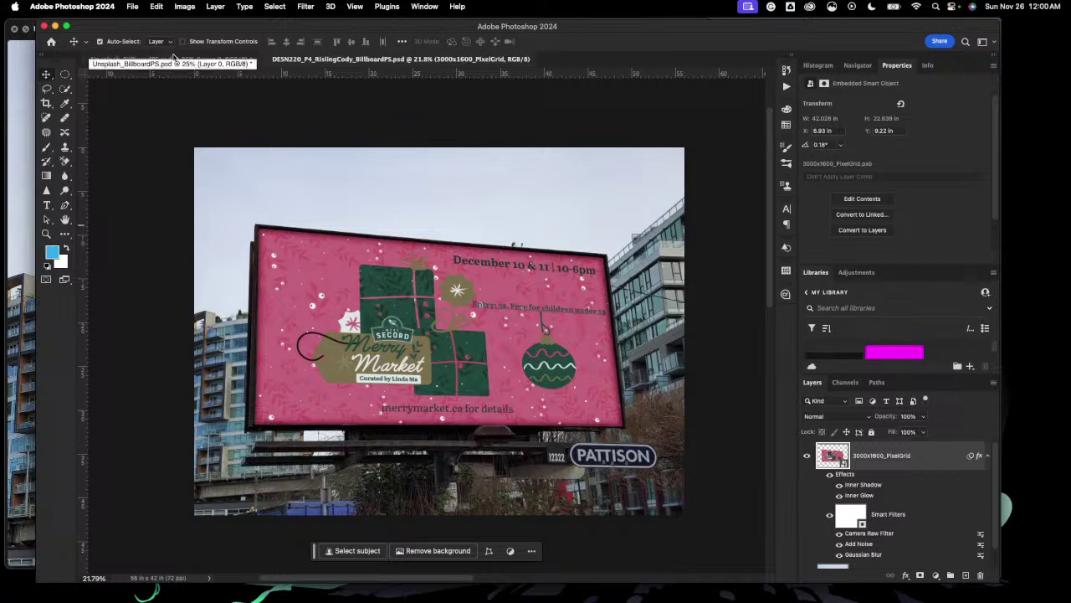
# Step: Compare the placed Merry Market design with the original billboard by repeatedly hiding and showing its layer
pyautogui.click(807, 456)
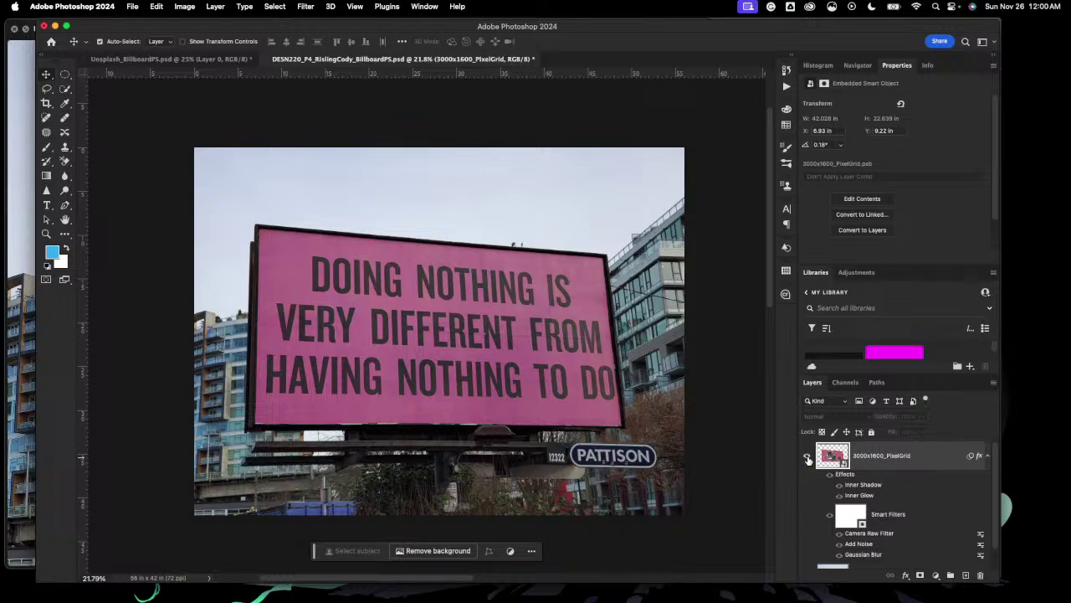
pyautogui.click(808, 457)
pyautogui.click(807, 457)
pyautogui.click(807, 457)
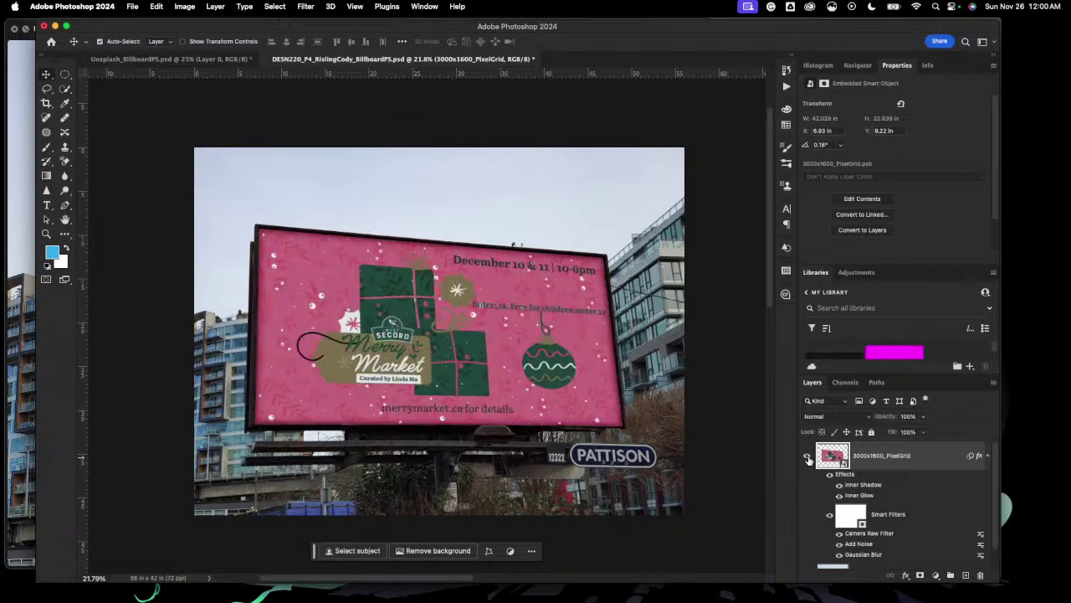
pyautogui.click(808, 457)
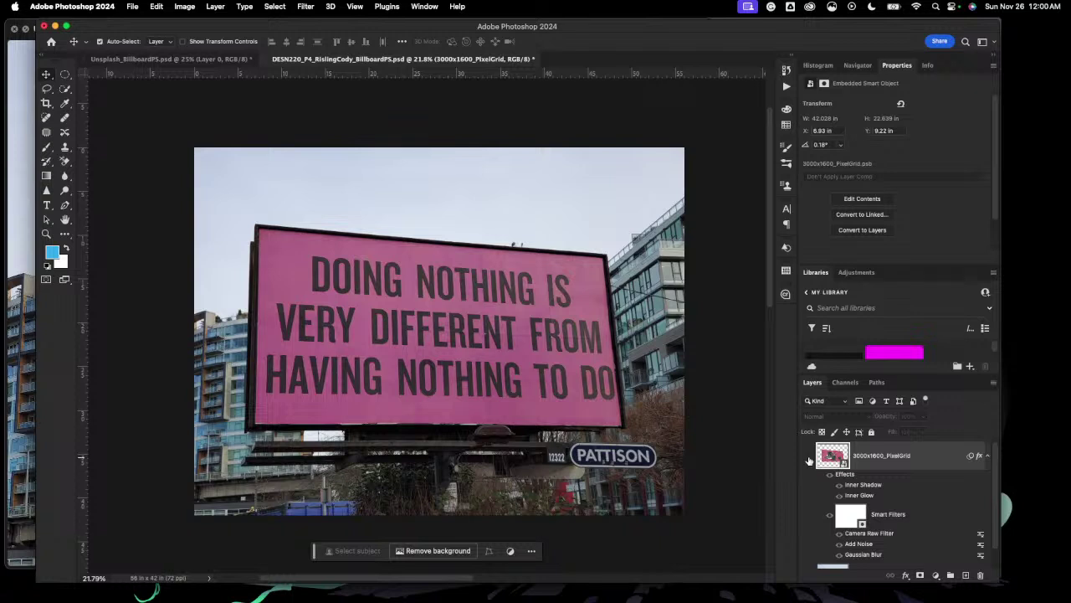
pyautogui.click(808, 457)
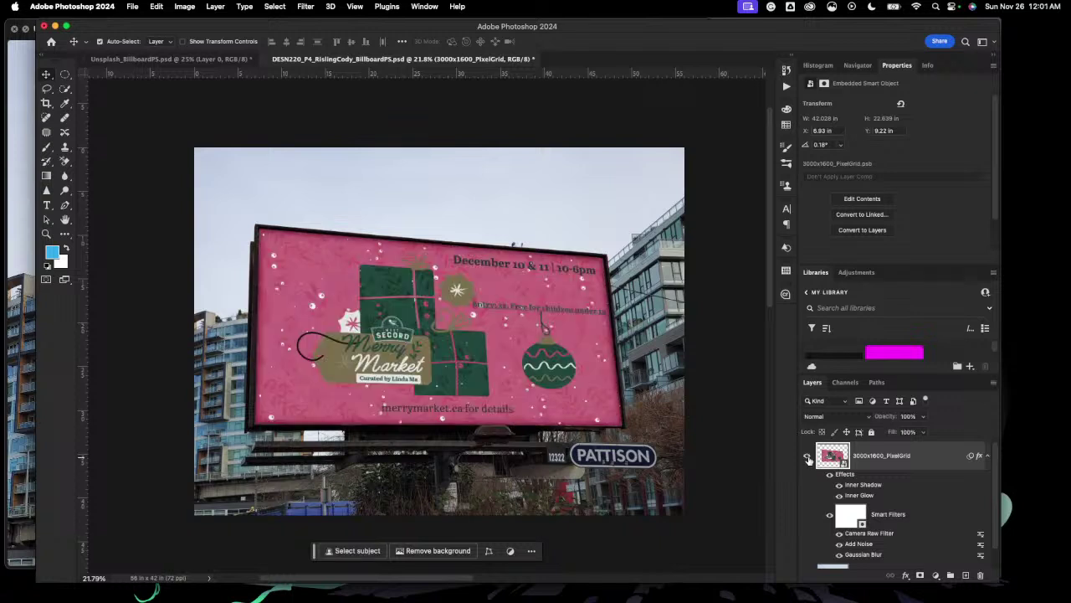
# Step: Set the Angle of the billboard design's Inner Shadow to 142° and apply the layer style
pyautogui.scroll(-1, 904, 491)
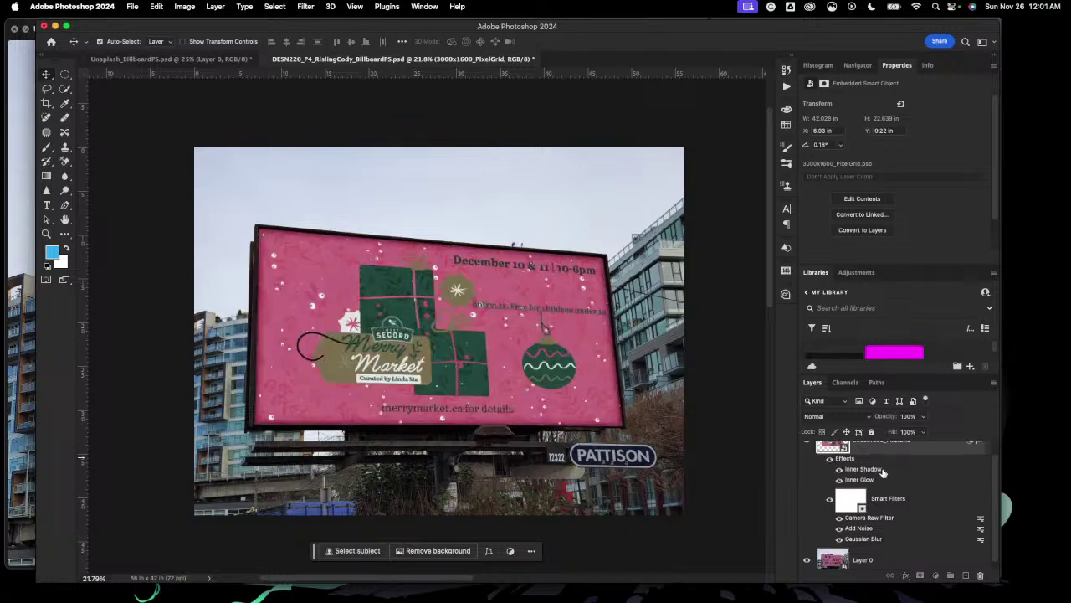
pyautogui.doubleClick(883, 471)
pyautogui.moveTo(497, 128); pyautogui.dragTo(315, 158)
pyautogui.moveTo(212, 249)
pyautogui.mouseDown()
pyautogui.moveTo(203, 235)
pyautogui.moveTo(191, 245)
pyautogui.mouseUp()
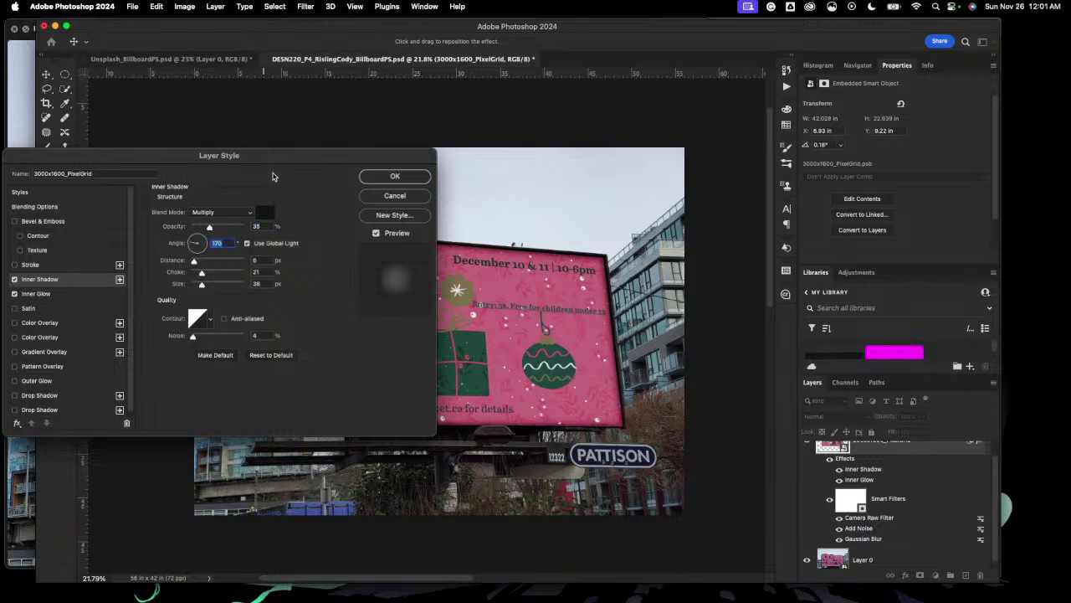
pyautogui.moveTo(294, 156); pyautogui.dragTo(375, 411)
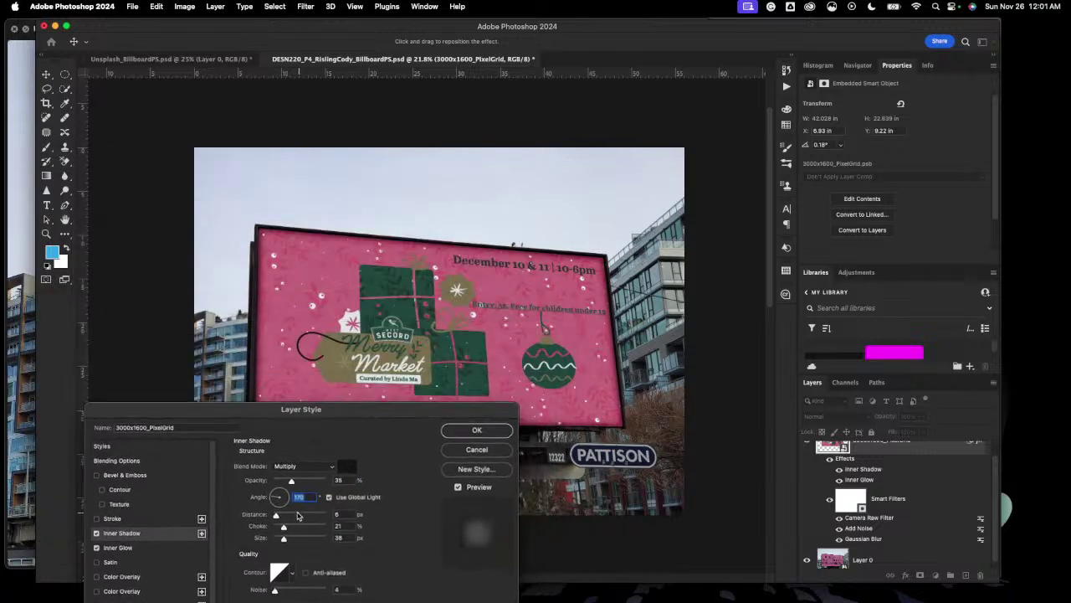
pyautogui.click(275, 498)
pyautogui.moveTo(275, 498); pyautogui.dragTo(277, 495)
pyautogui.moveTo(325, 411); pyautogui.dragTo(306, 450)
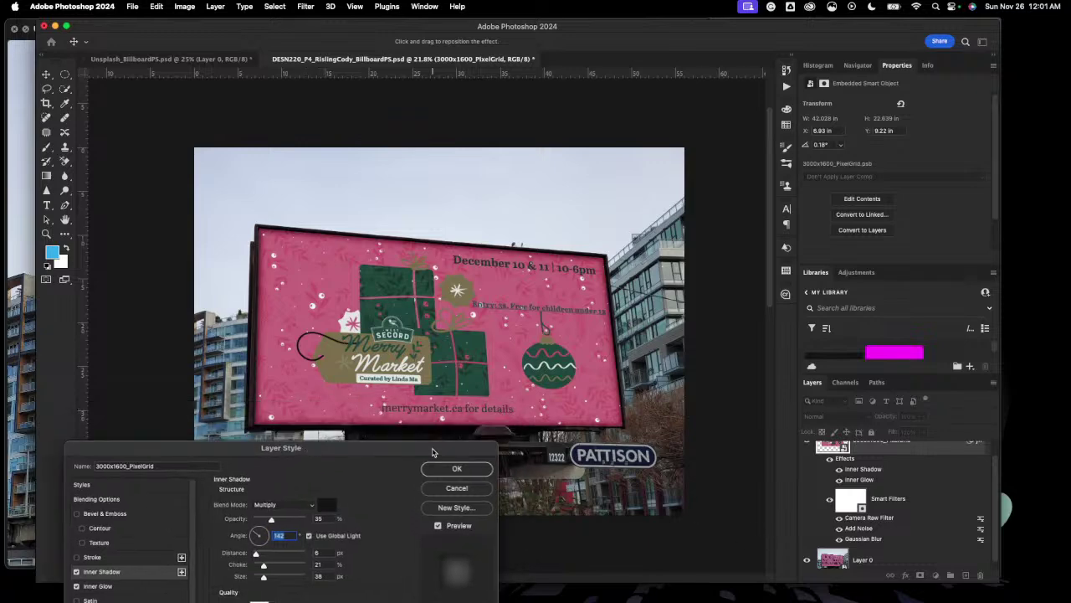
pyautogui.moveTo(433, 452); pyautogui.dragTo(487, 178)
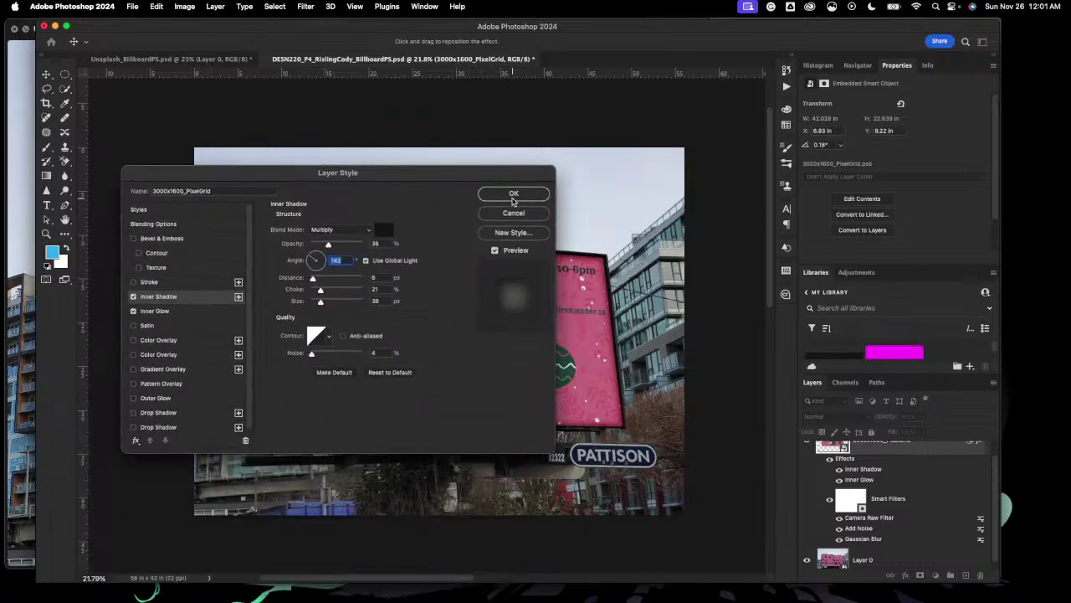
pyautogui.click(513, 194)
pyautogui.scroll(1, 868, 494)
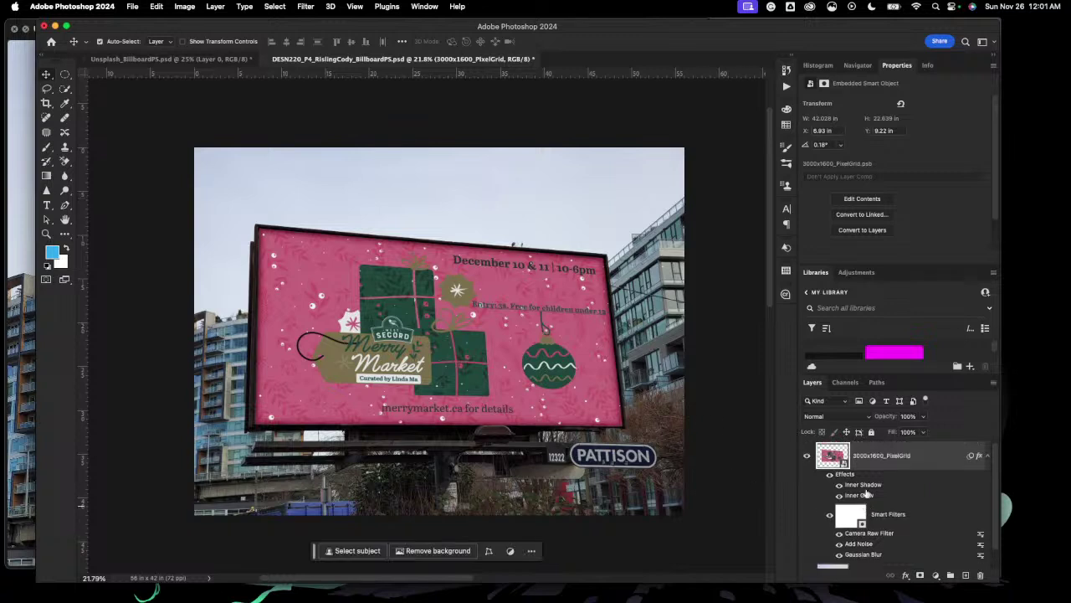
# Step: Compare the design with the original billboard's edge shading, then slightly adjust the Inner Shadow's Angle and apply it
pyautogui.click(808, 456)
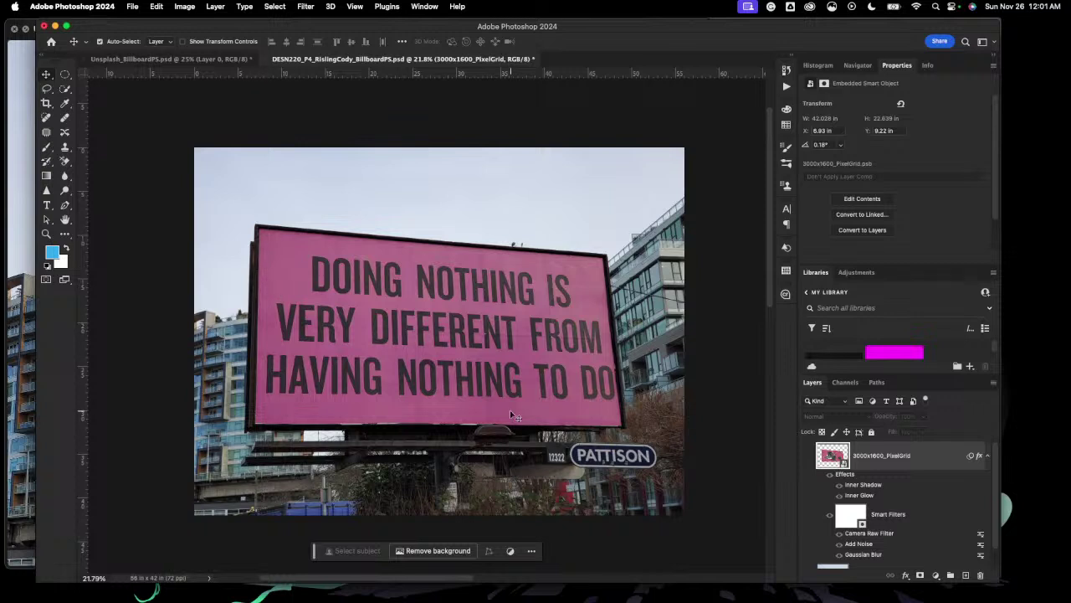
pyautogui.click(808, 456)
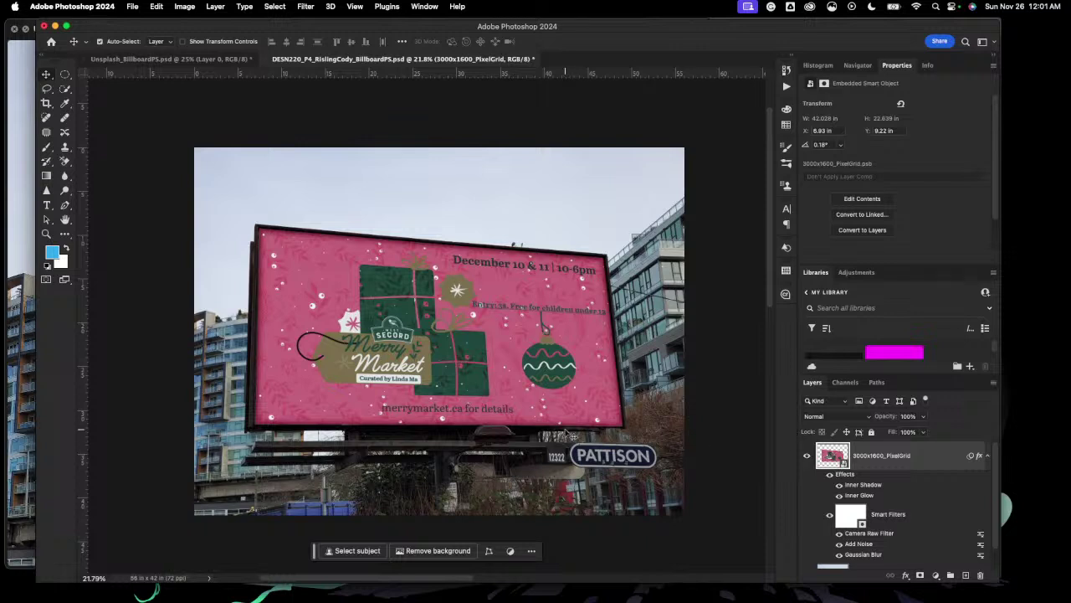
pyautogui.doubleClick(885, 488)
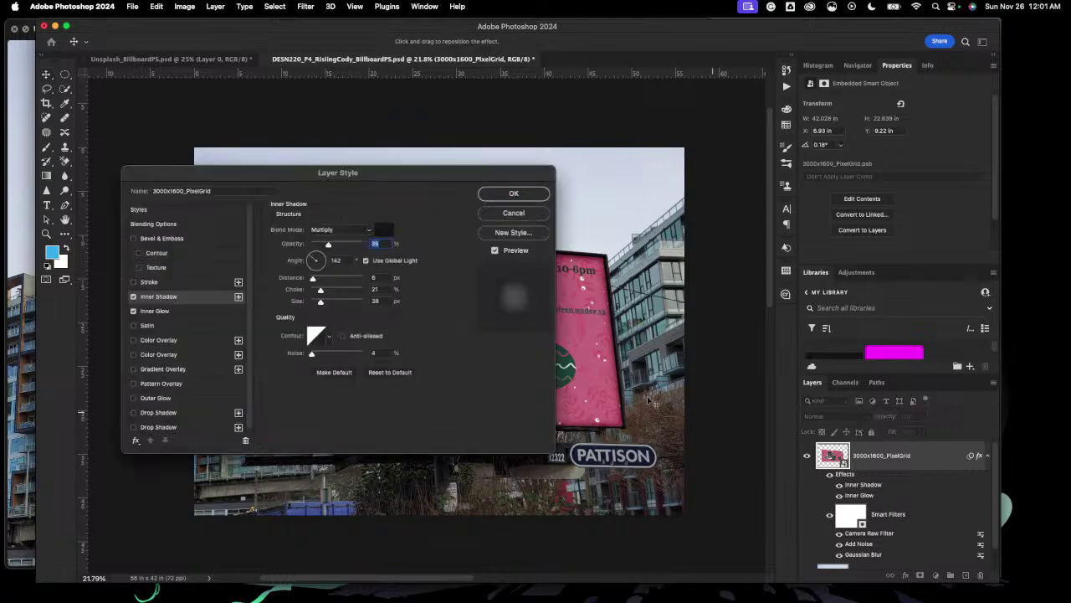
pyautogui.moveTo(425, 171); pyautogui.dragTo(393, 381)
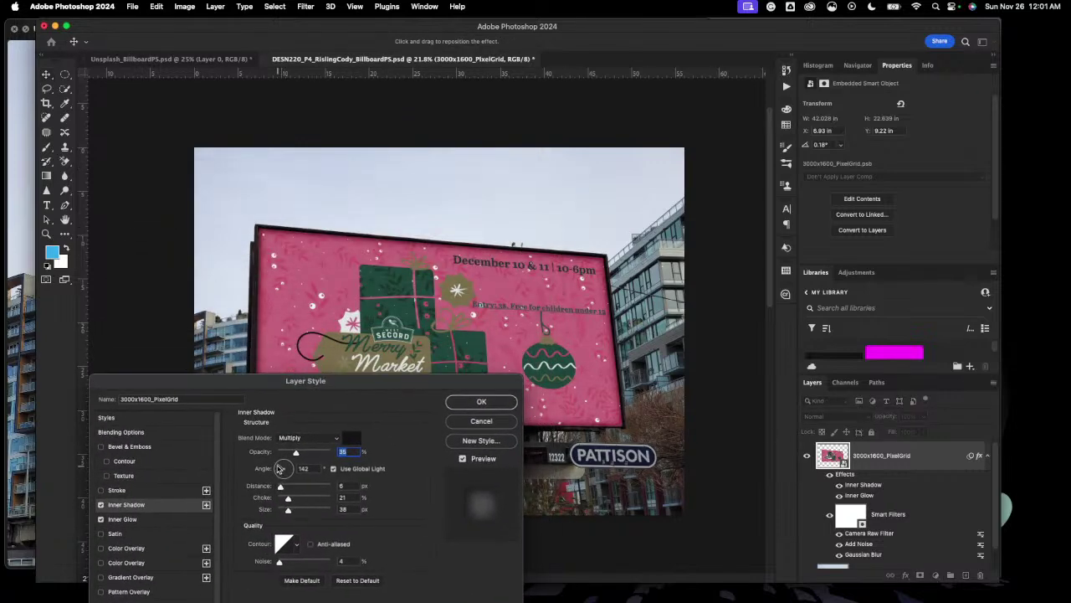
pyautogui.moveTo(282, 468); pyautogui.dragTo(279, 469)
pyautogui.moveTo(339, 385); pyautogui.dragTo(332, 421)
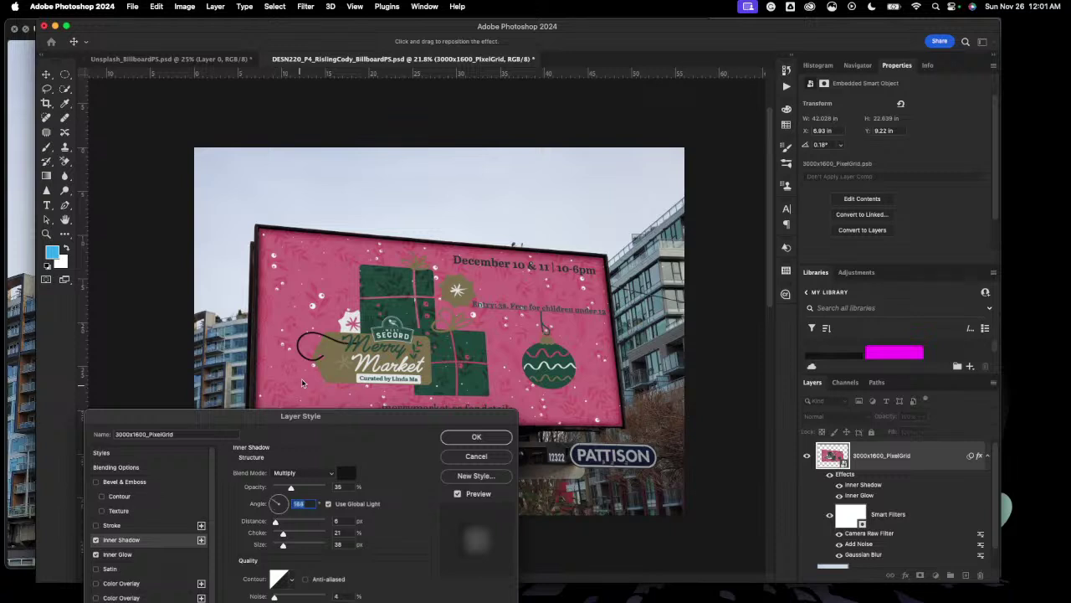
pyautogui.moveTo(300, 421); pyautogui.dragTo(348, 315)
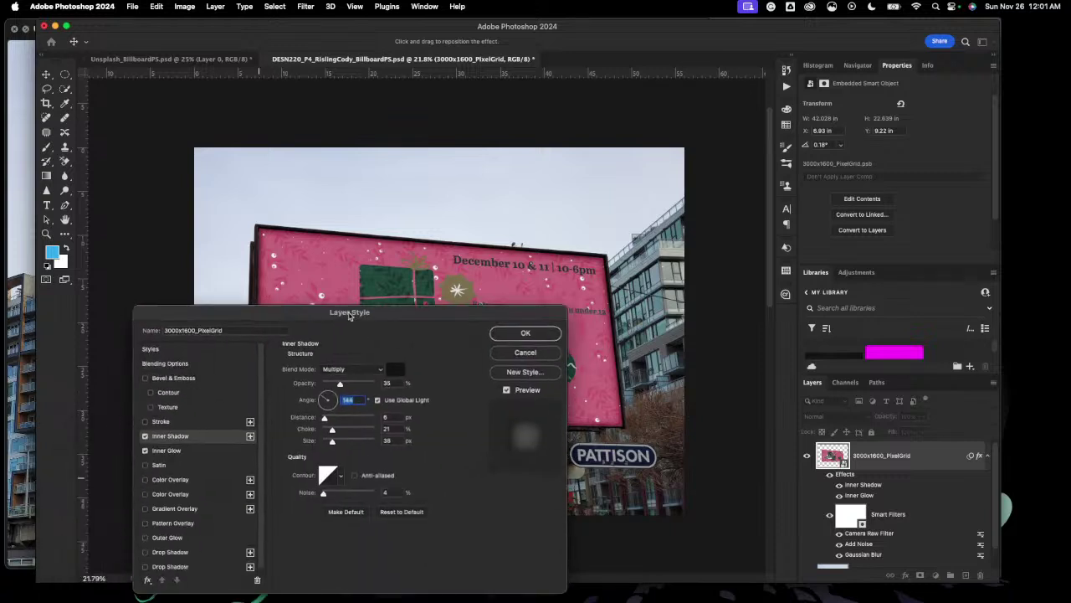
pyautogui.click(546, 334)
# Step: Inspect the billboard's edges up close, compare the design with the original once more, and save the mockup
pyautogui.scroll(5, 370, 335)
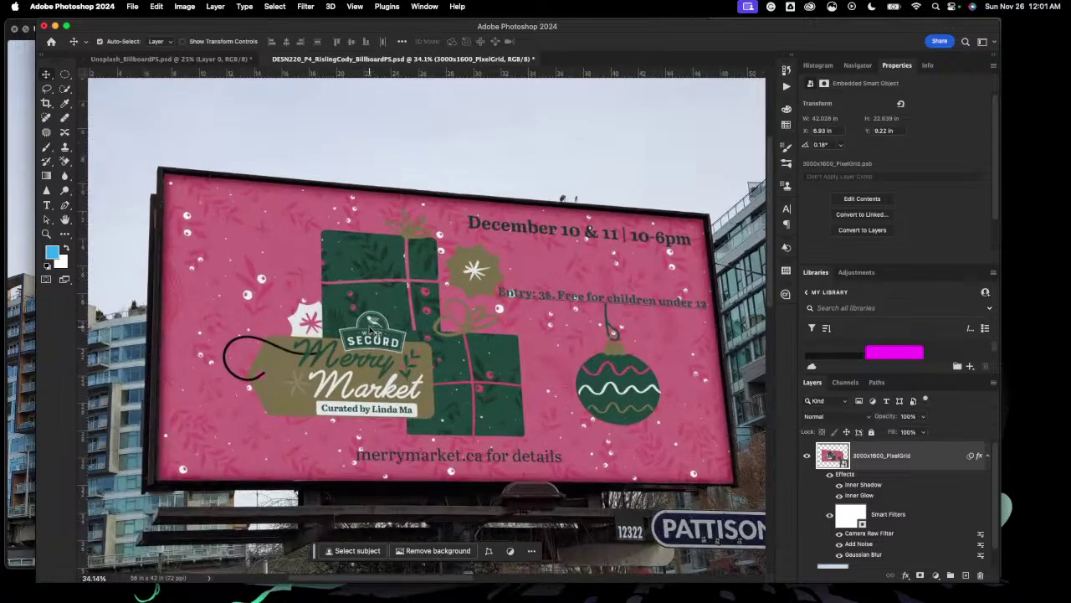
pyautogui.scroll(6, 373, 332)
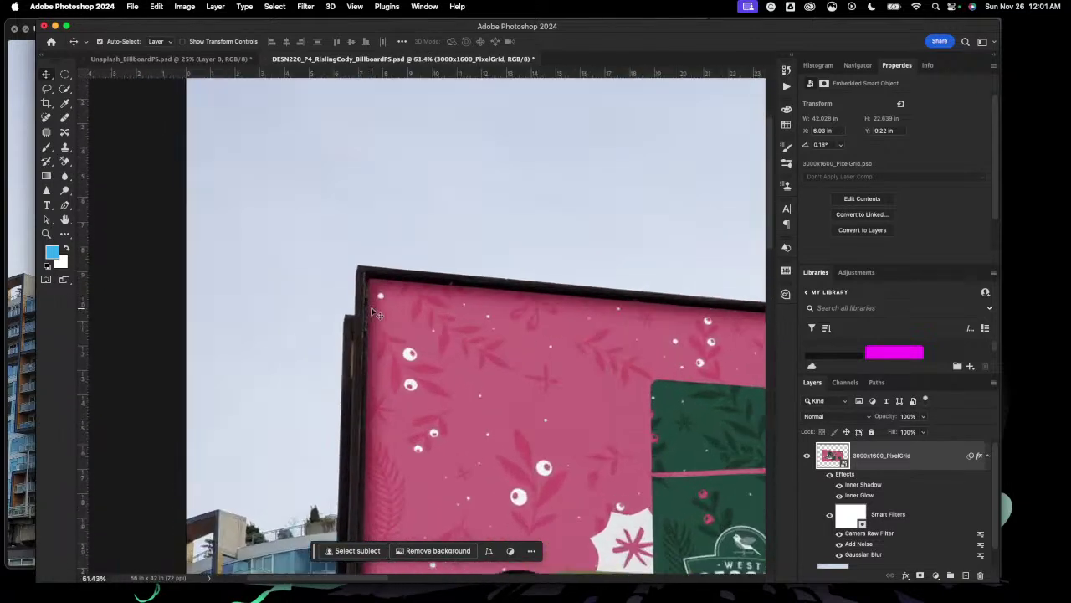
pyautogui.scroll(-6, 374, 312)
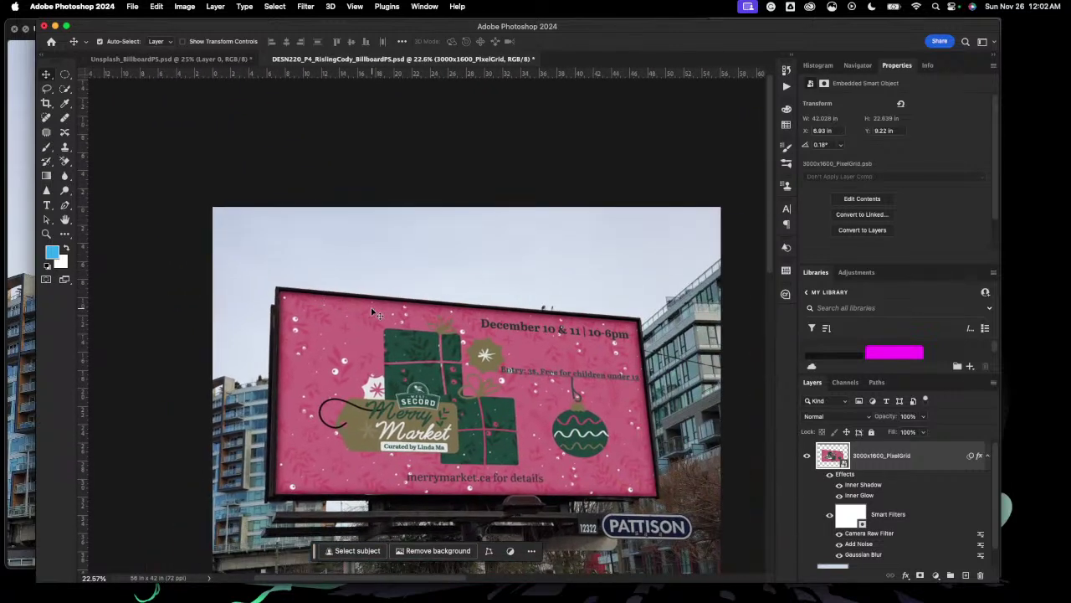
pyautogui.click(807, 456)
pyautogui.click(807, 455)
pyautogui.press('cmd+s')
pyautogui.scroll(-3, 365, 358)
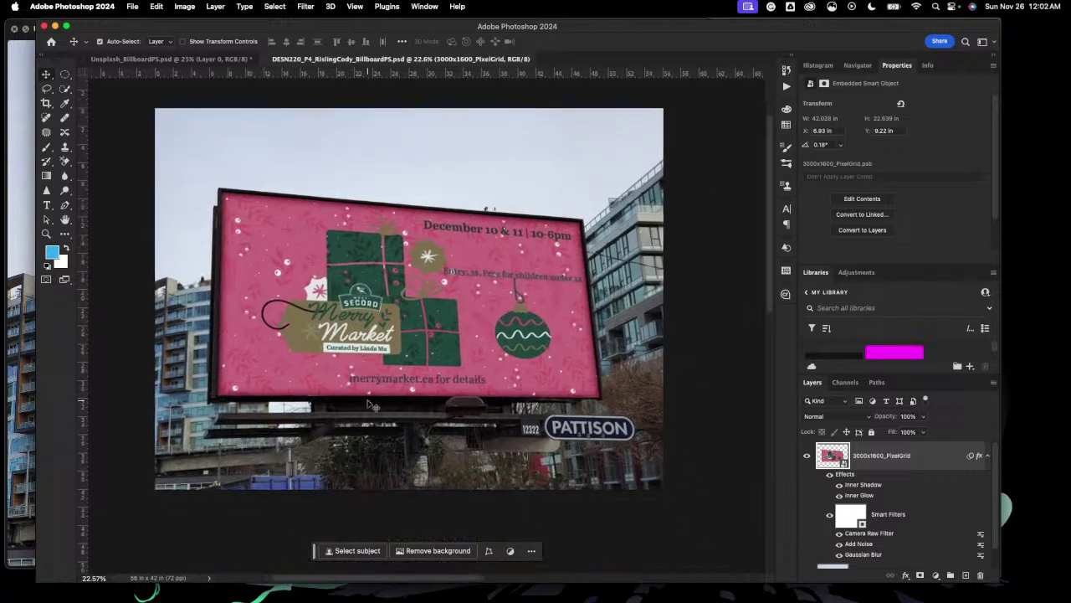
pyautogui.scroll(3, 364, 370)
pyautogui.hscroll(-3, 364, 370)
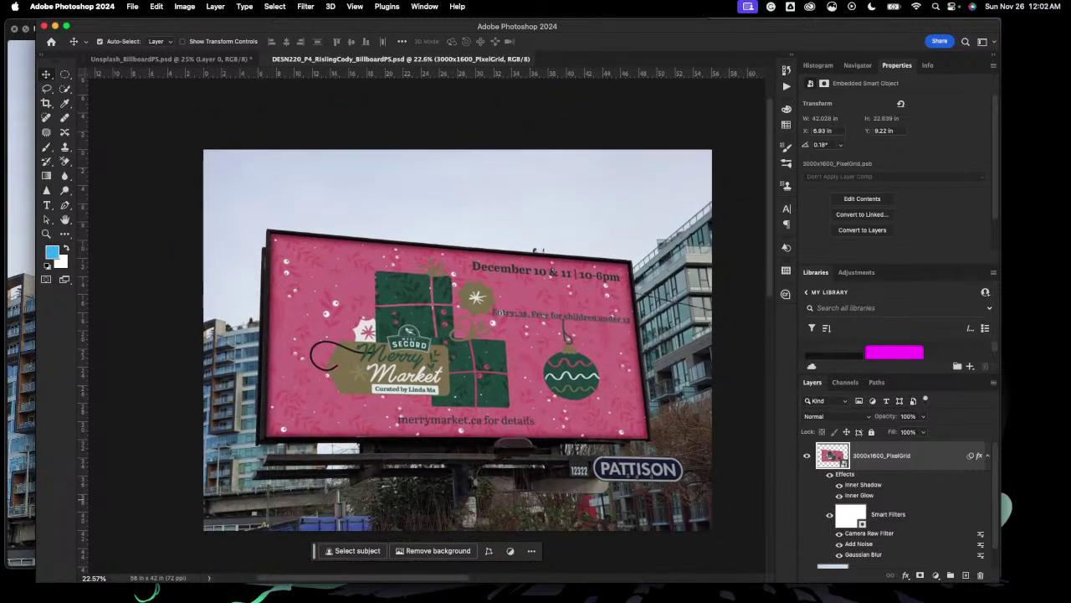
# Step: Close the Adobe folder info window in Finder and open Unsplash_Poster.jpg in Photoshop
pyautogui.press('super+Tab')
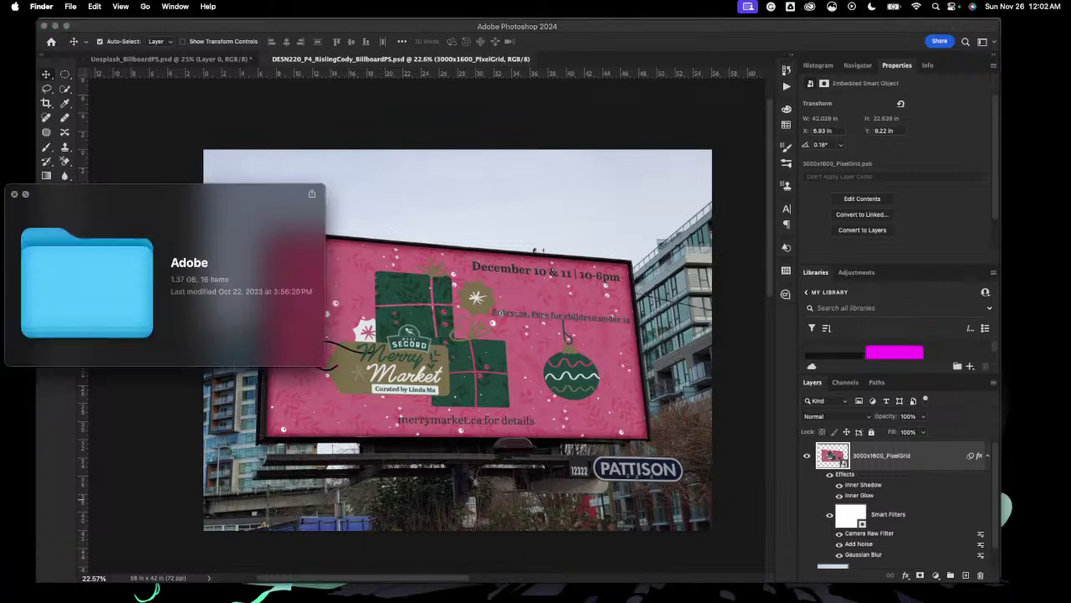
pyautogui.click(14, 194)
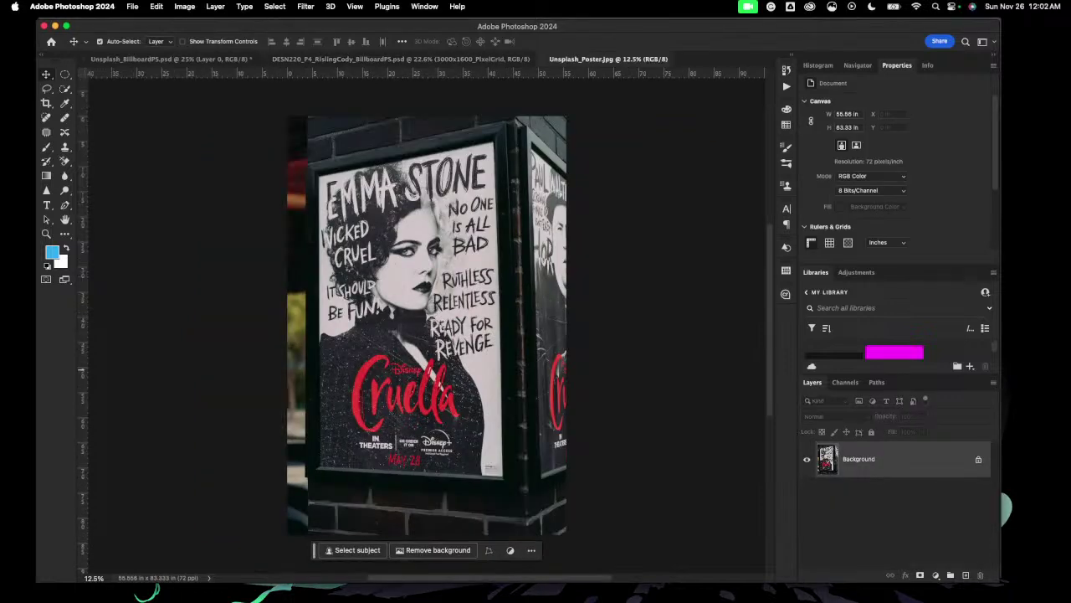
pyautogui.hscroll(3, 365, 314)
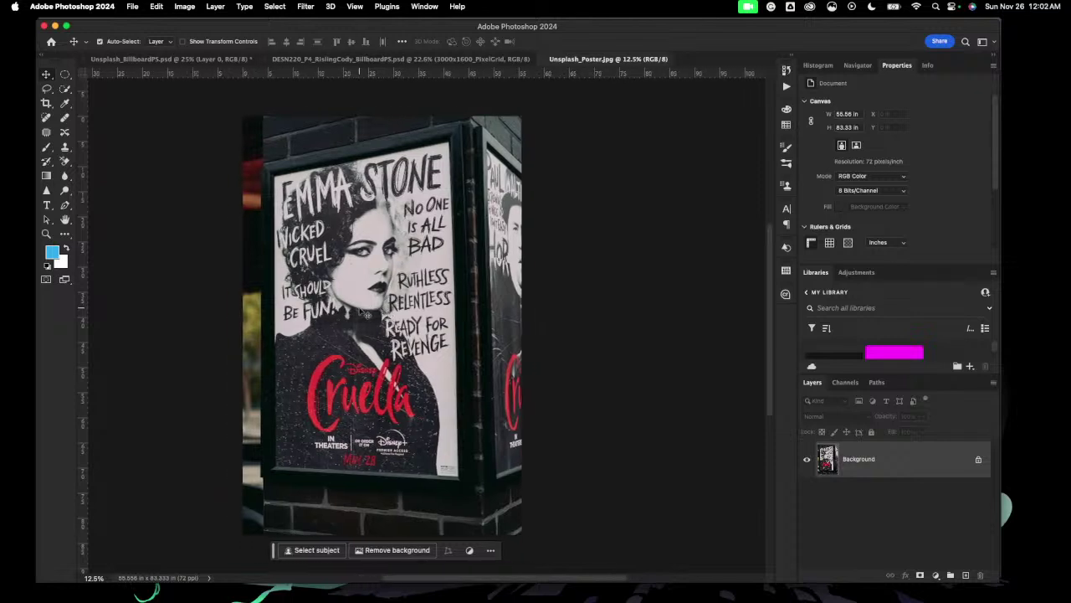
pyautogui.hscroll(-2, 366, 314)
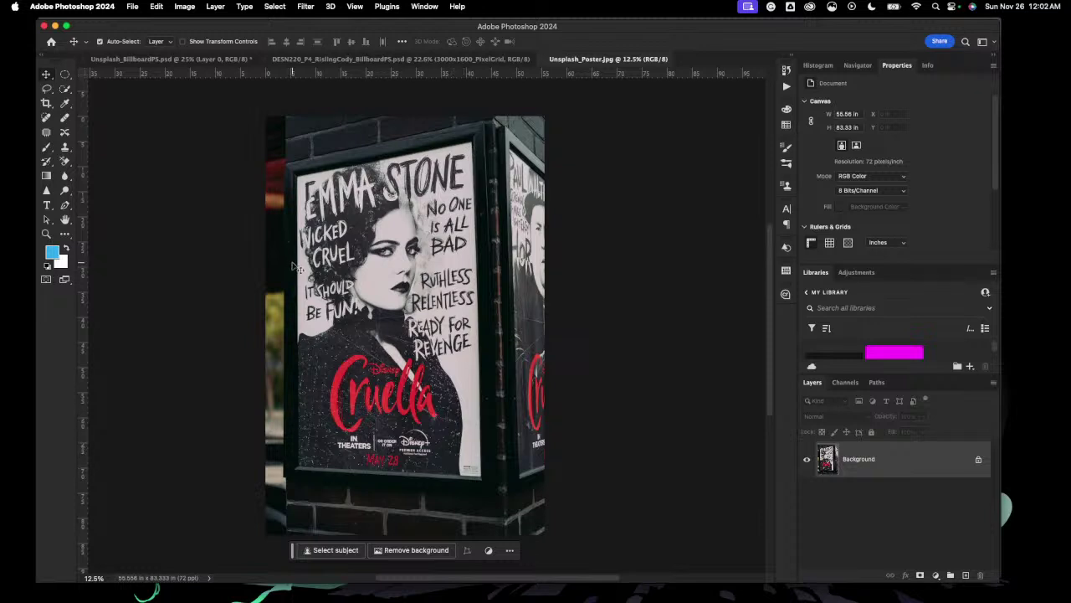
# Step: Unlock the poster photo's Background layer and convert it to a Smart Object
pyautogui.click(978, 460)
pyautogui.rightClick(918, 460)
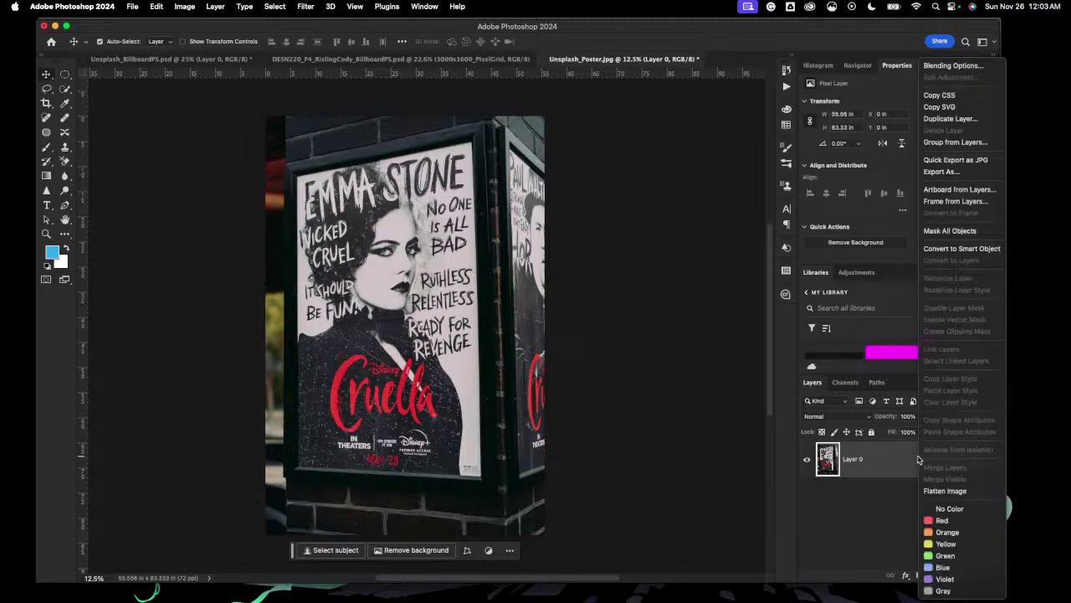
pyautogui.click(961, 248)
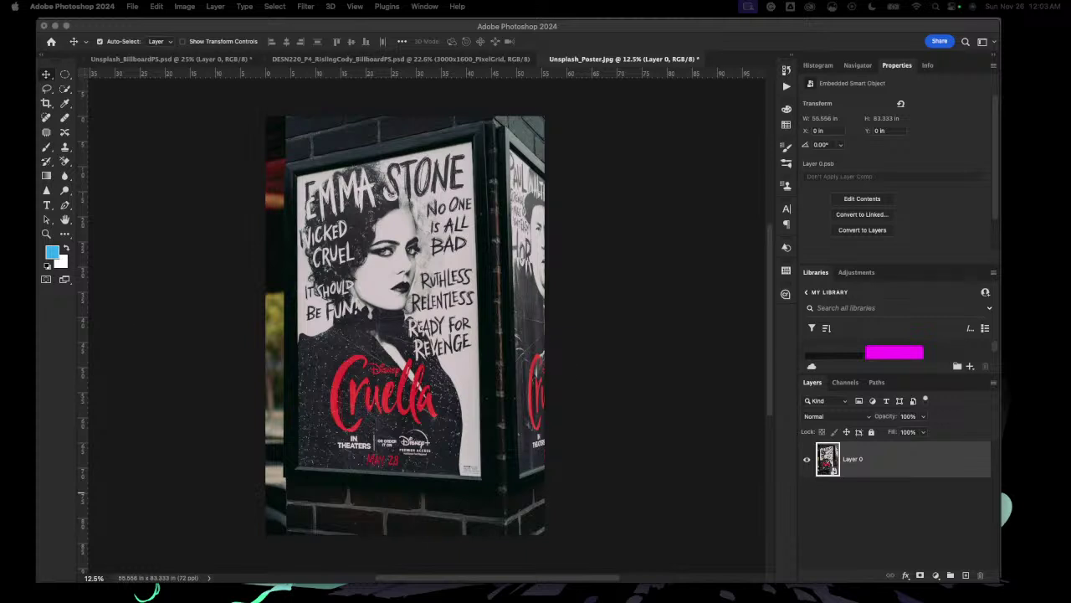
pyautogui.click(696, 381)
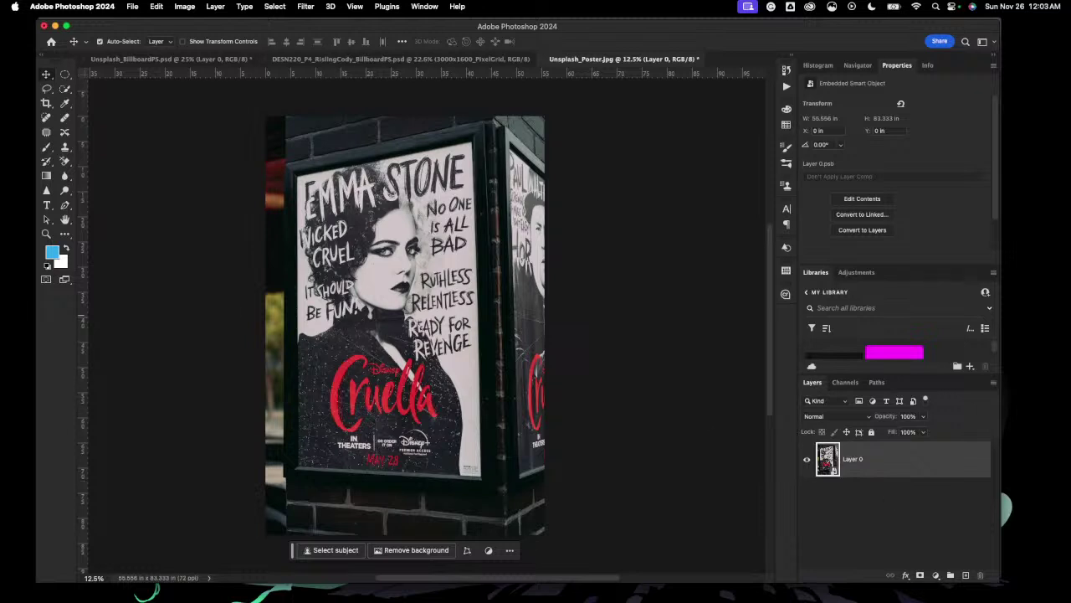
pyautogui.press('super+Tab')
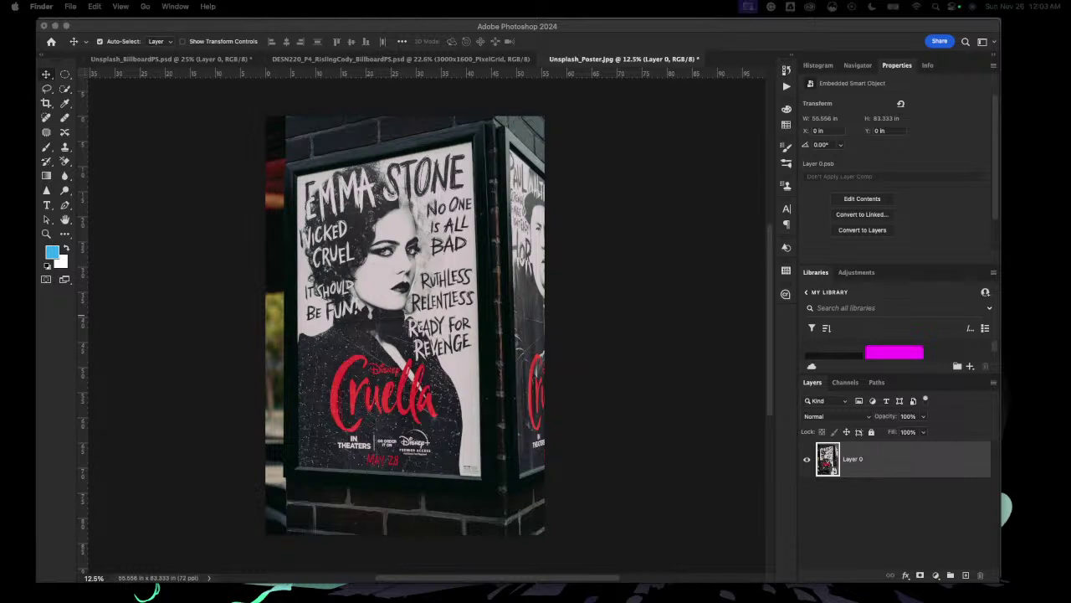
pyautogui.click(234, 143)
# Step: Place the 2810x4440_PixelGrid file as a linked layer in the poster photo
pyautogui.click(132, 6)
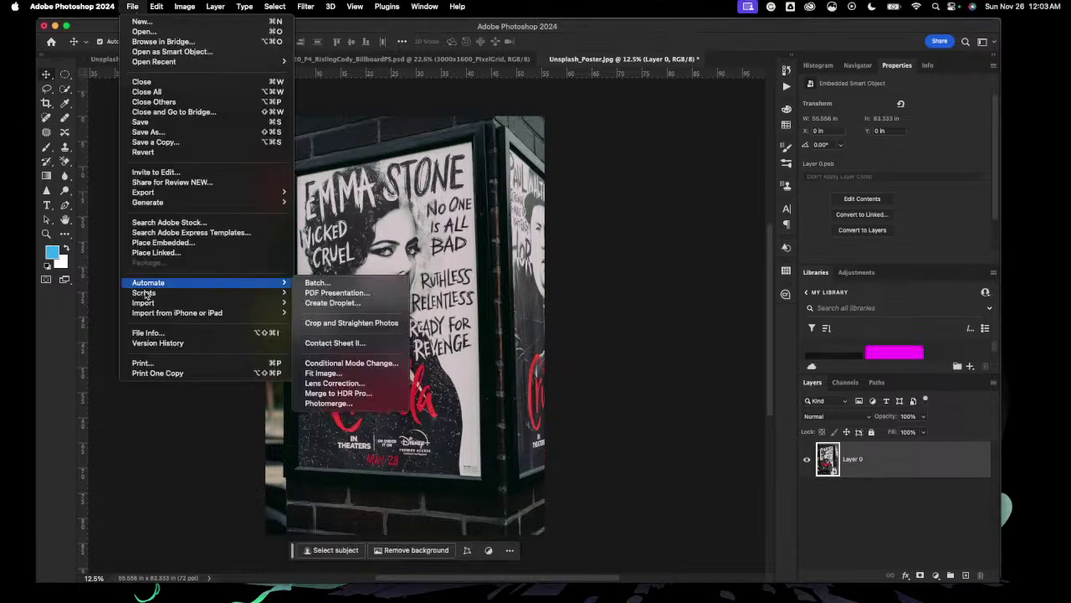
pyautogui.click(157, 252)
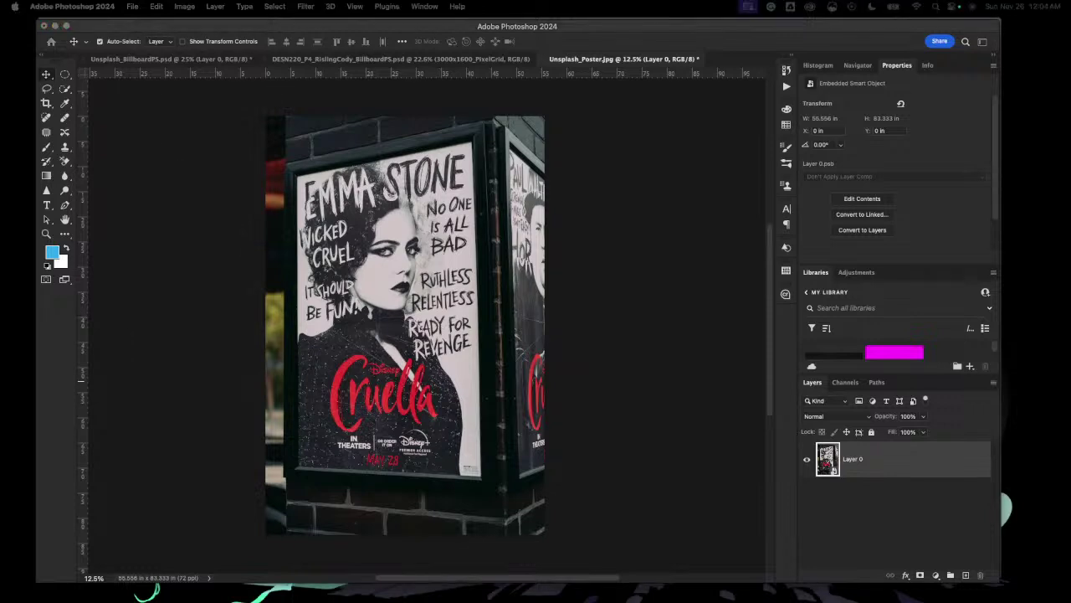
pyautogui.press('Return')
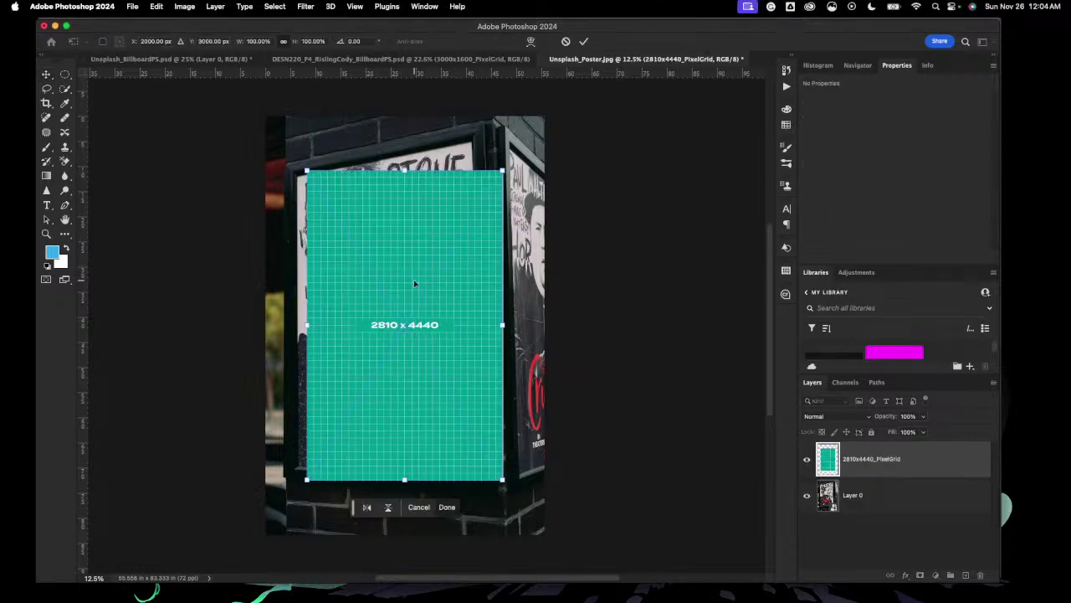
# Step: Scale the pixel grid to about 35 × 55.3 in over the front poster and convert its layer to a Smart Object
pyautogui.moveTo(405, 310)
pyautogui.mouseDown()
pyautogui.moveTo(384, 328)
pyautogui.moveTo(386, 313)
pyautogui.mouseUp()
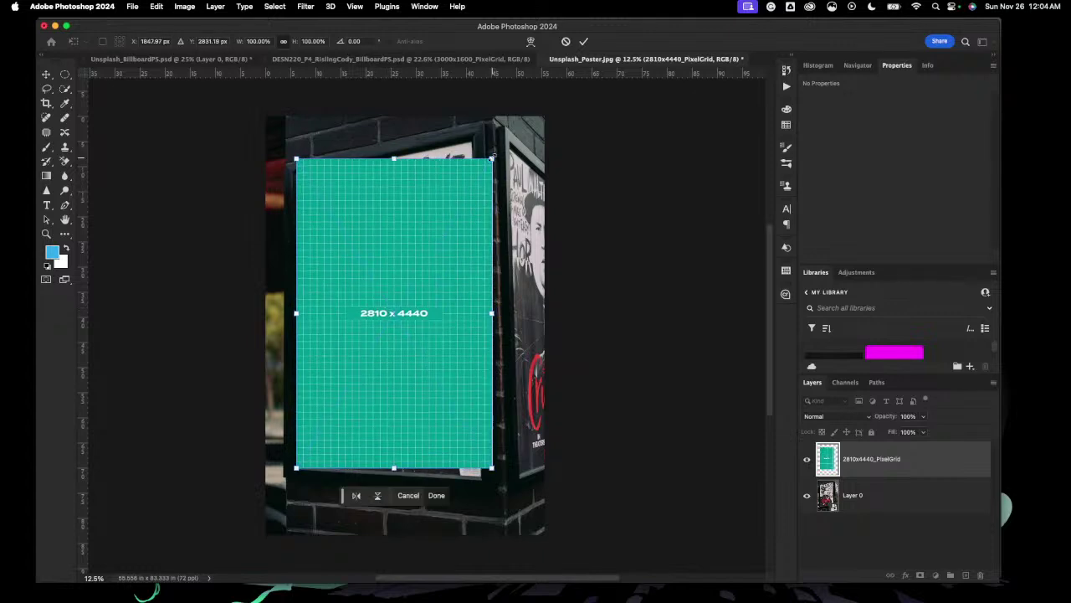
pyautogui.moveTo(492, 159); pyautogui.dragTo(458, 182)
pyautogui.moveTo(416, 282); pyautogui.dragTo(417, 266)
pyautogui.rightClick(938, 459)
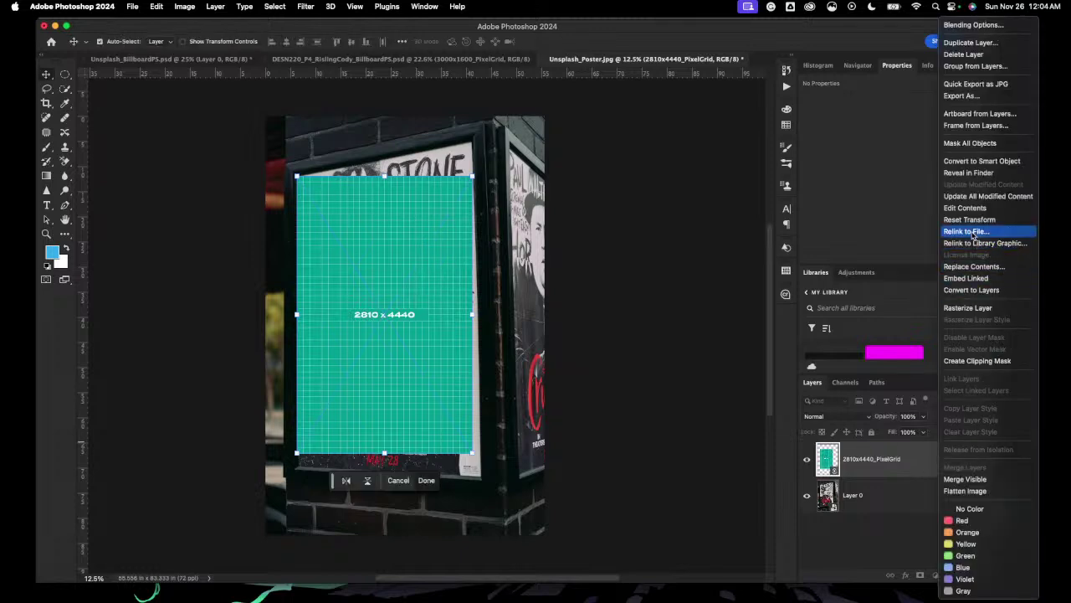
pyautogui.click(1013, 162)
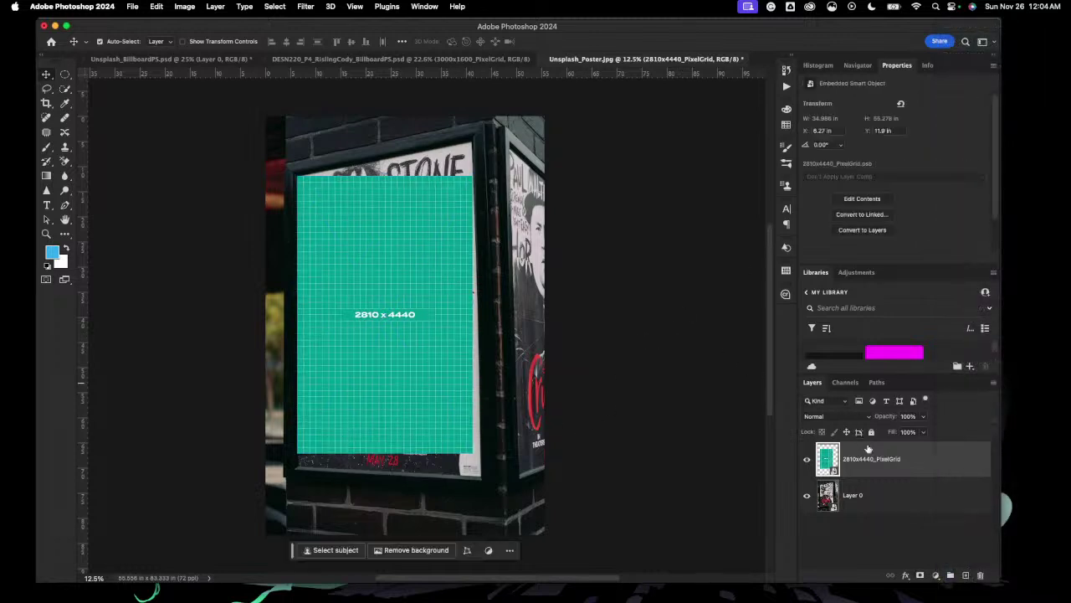
# Step: Distort the 2810x4440_PixelGrid layer so its upper-right and both lower corners meet the front poster frame's inner corners
pyautogui.click(156, 7)
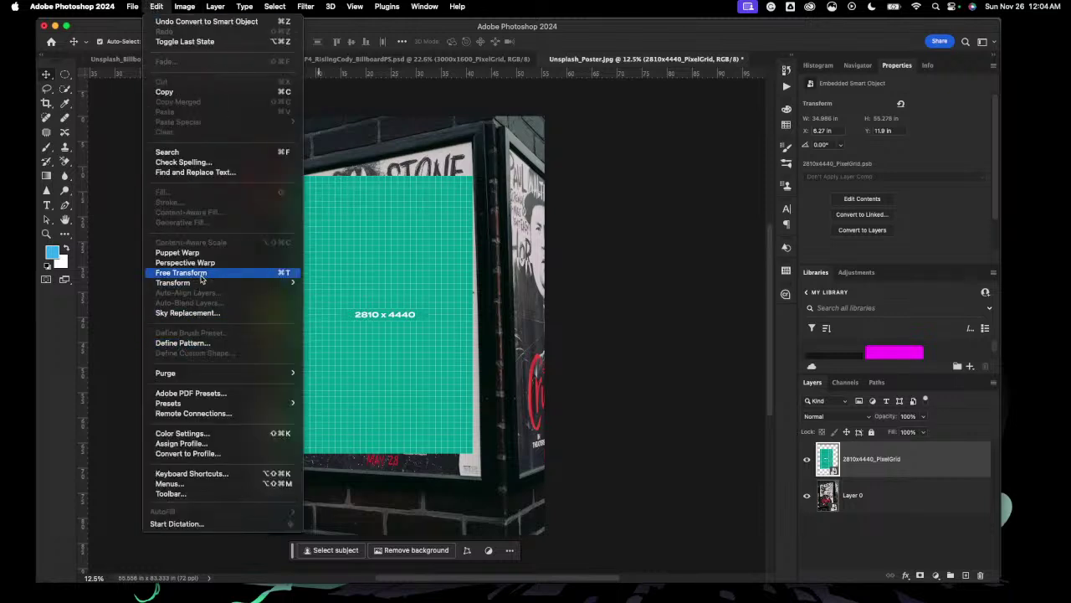
pyautogui.moveTo(225, 283)
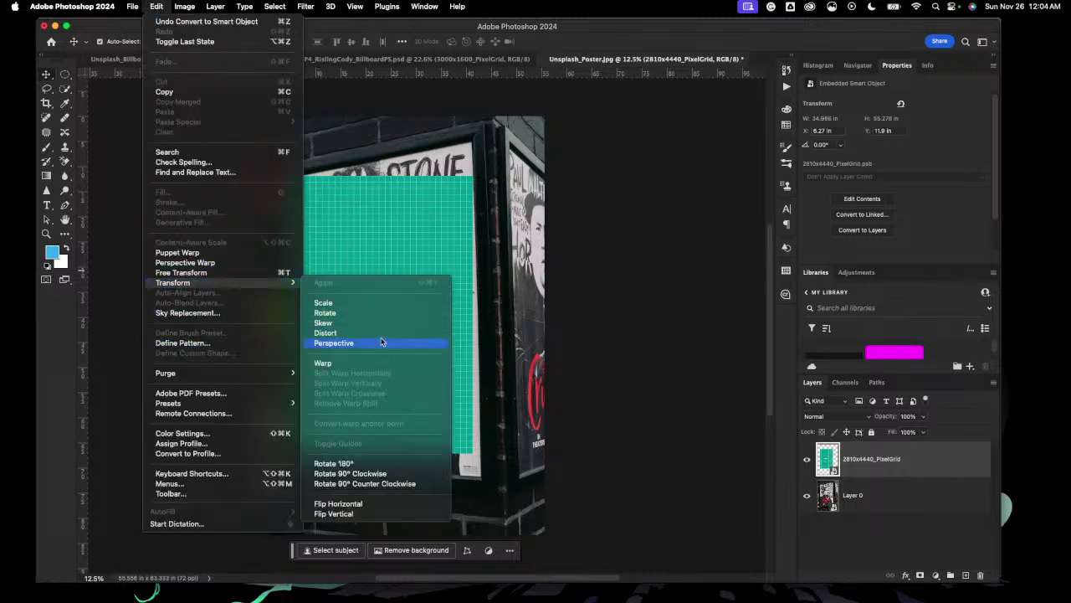
pyautogui.click(383, 336)
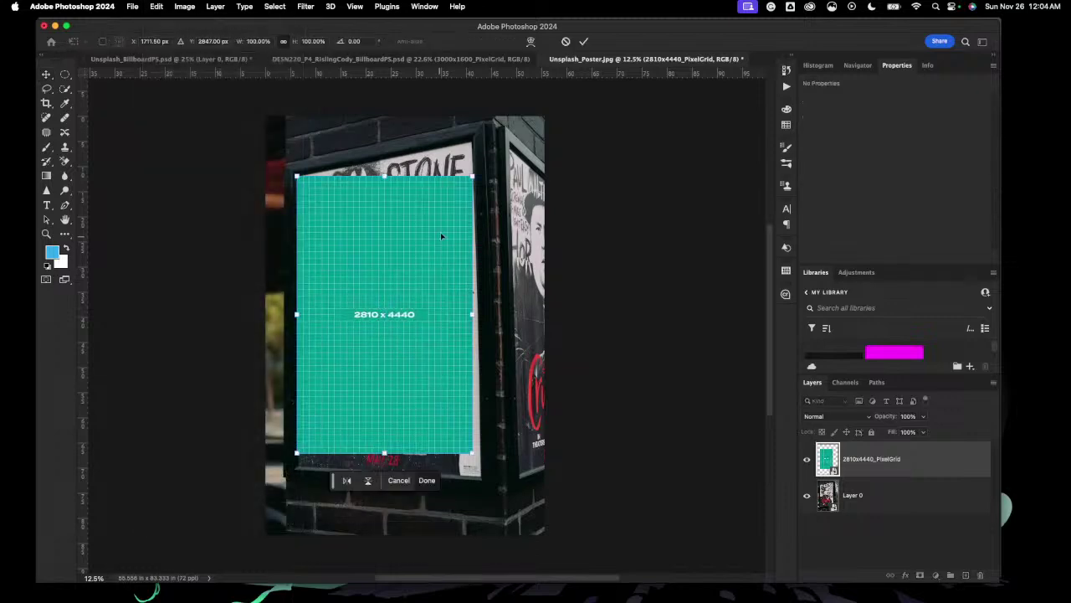
pyautogui.scroll(2, 440, 232)
pyautogui.scroll(3, 444, 232)
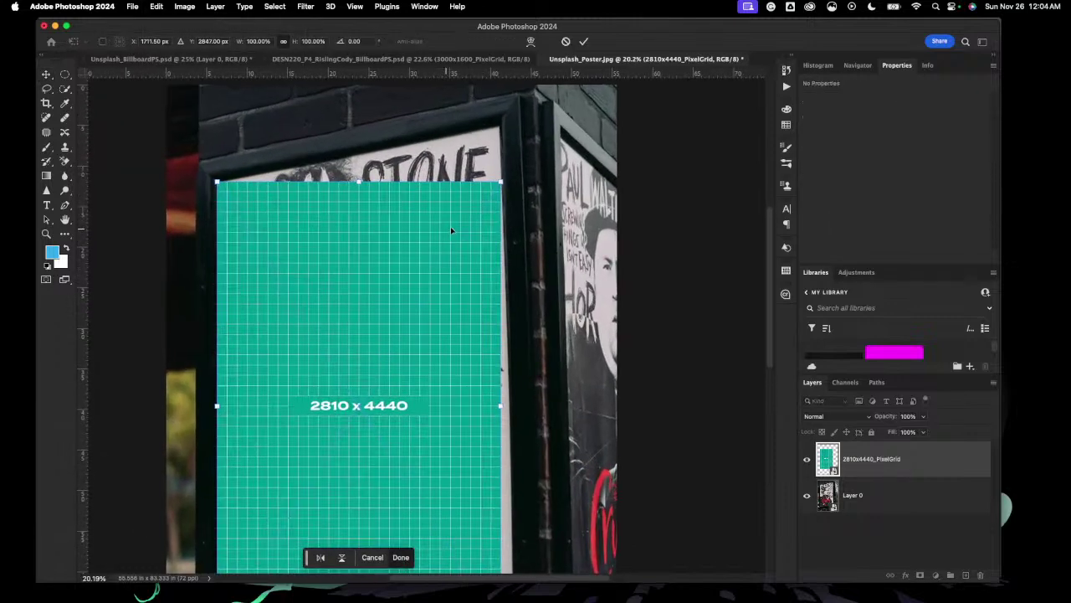
pyautogui.moveTo(500, 181); pyautogui.dragTo(499, 125)
pyautogui.scroll(-5, 526, 428)
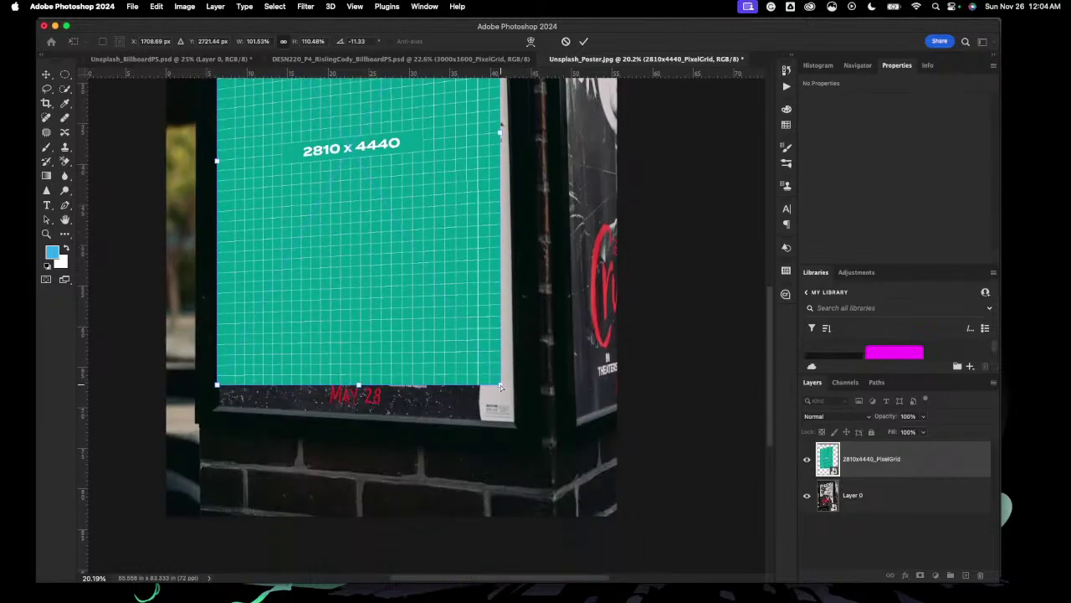
pyautogui.moveTo(503, 388); pyautogui.dragTo(514, 422)
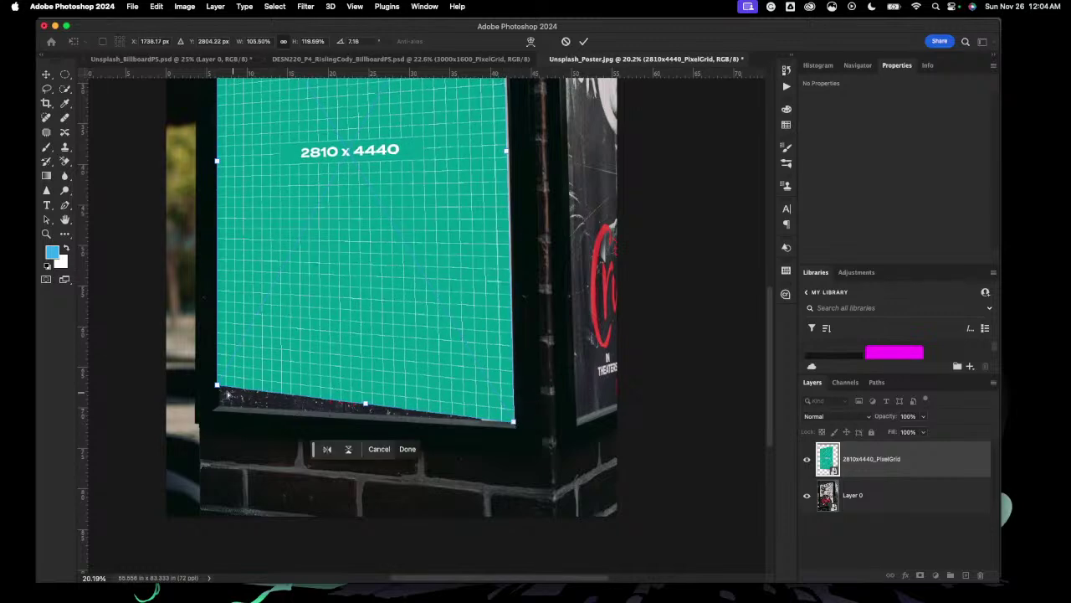
pyautogui.moveTo(218, 387); pyautogui.dragTo(220, 410)
# Step: Fine-tune the pixel grid's upper-right corner against the inner corner of the poster frame
pyautogui.scroll(6, 362, 306)
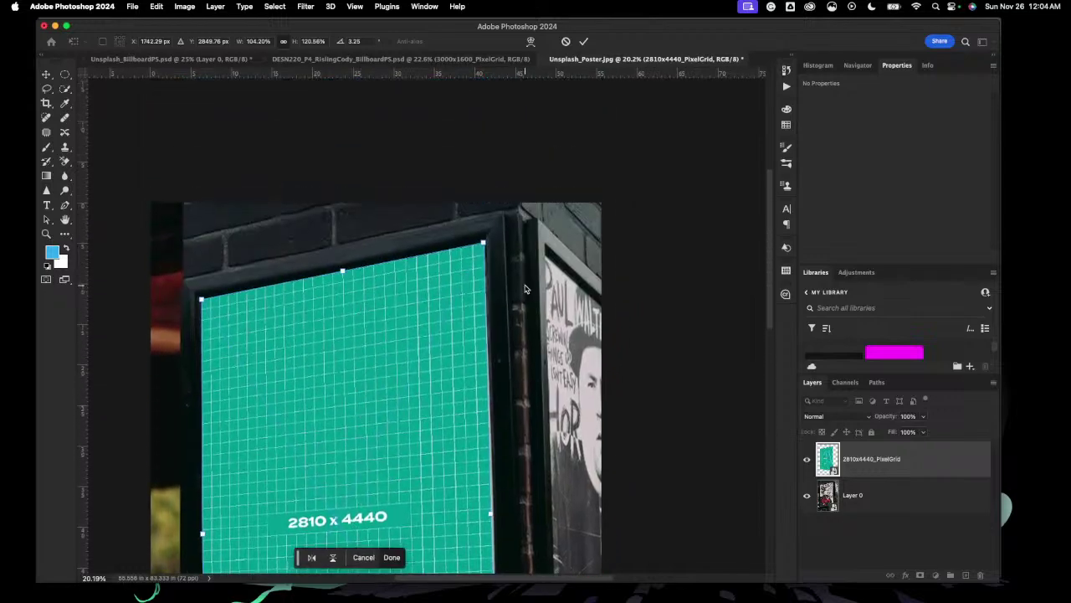
pyautogui.scroll(3, 523, 285)
pyautogui.scroll(3, 523, 286)
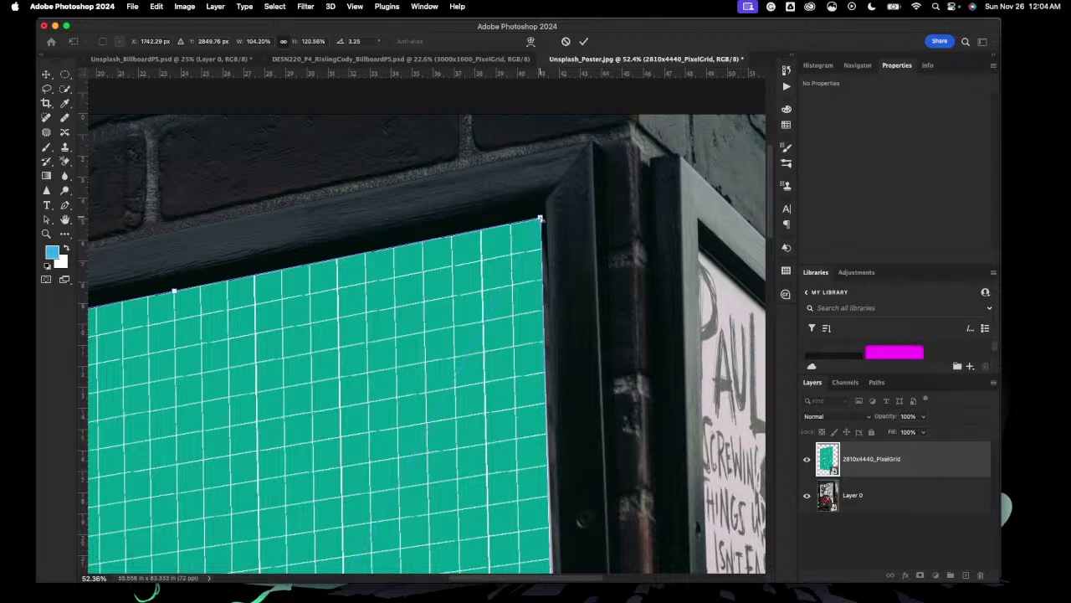
pyautogui.moveTo(540, 219); pyautogui.dragTo(539, 220)
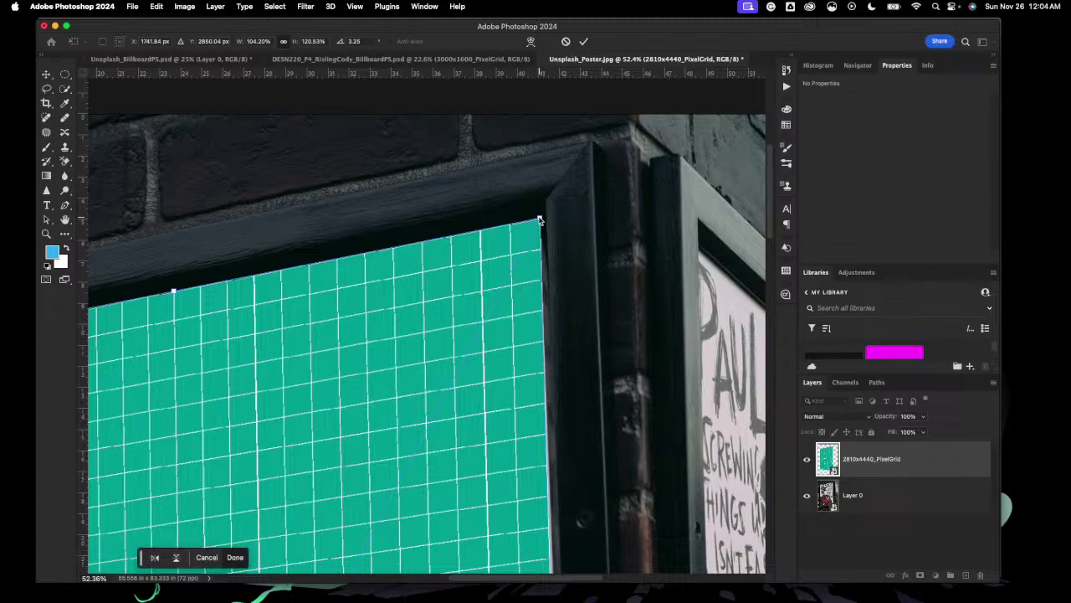
# Step: Examine how the distorted grid's right edge and lower-right corner line up with the poster frame
pyautogui.scroll(-3, 572, 322)
pyautogui.scroll(-10, 572, 323)
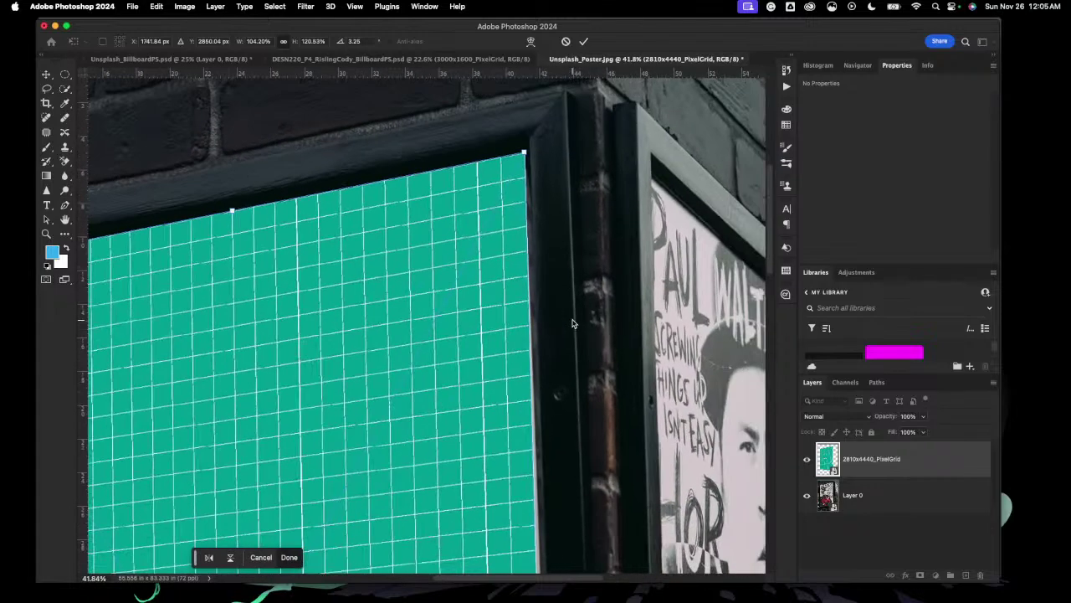
pyautogui.scroll(-5, 572, 324)
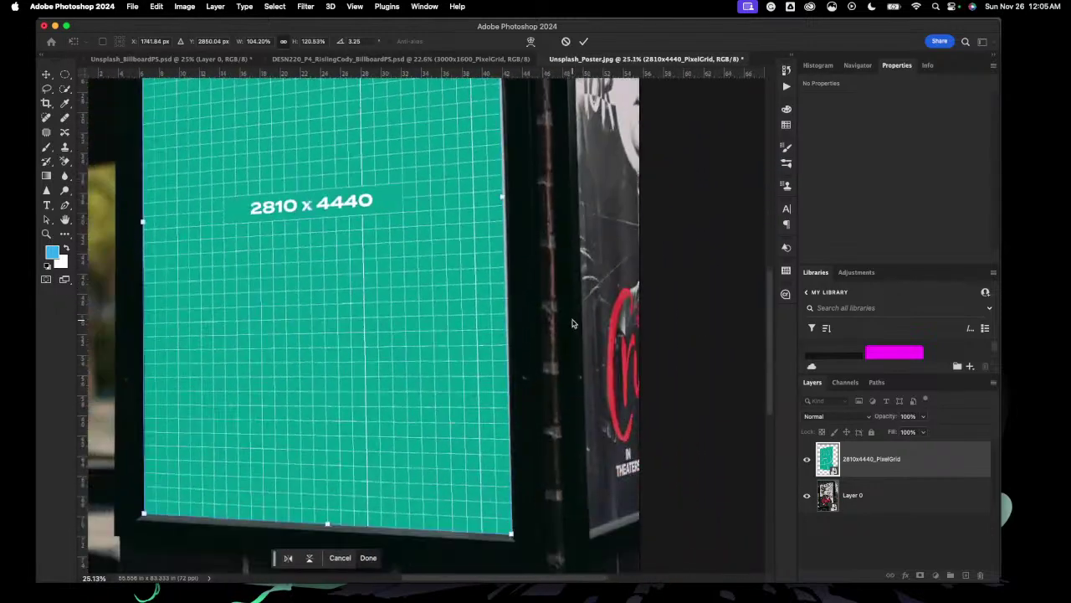
pyautogui.scroll(1, 551, 290)
pyautogui.scroll(-4, 551, 289)
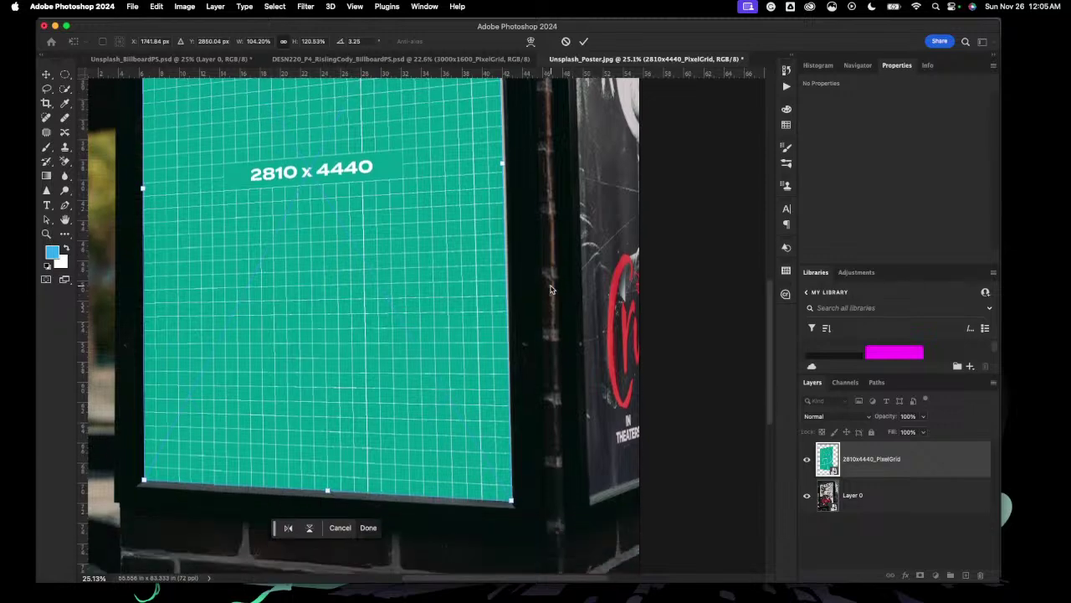
pyautogui.scroll(8, 550, 287)
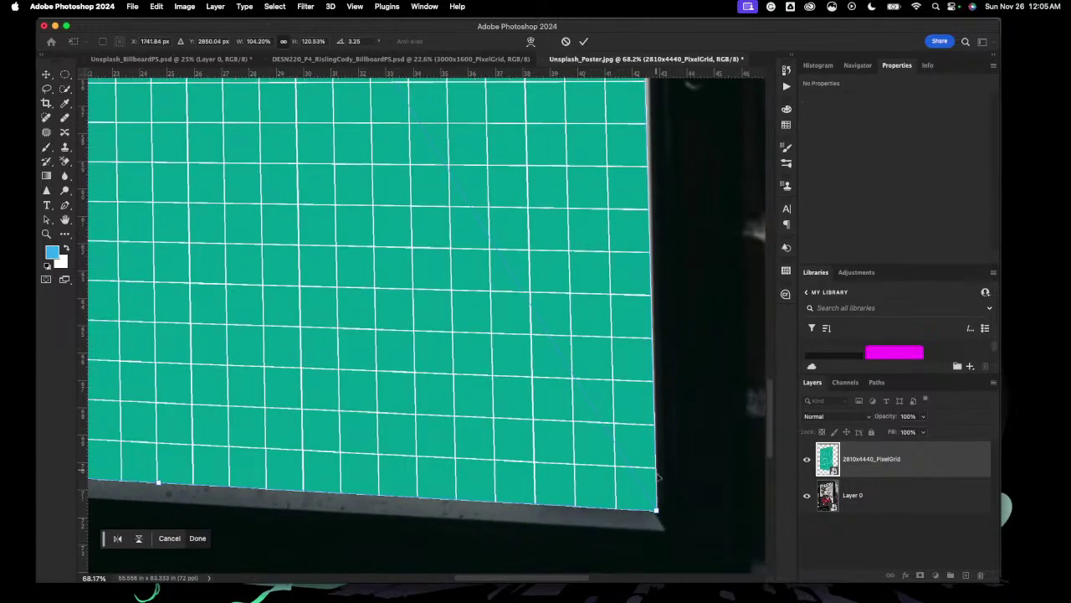
pyautogui.scroll(10, 676, 454)
pyautogui.scroll(5, 672, 457)
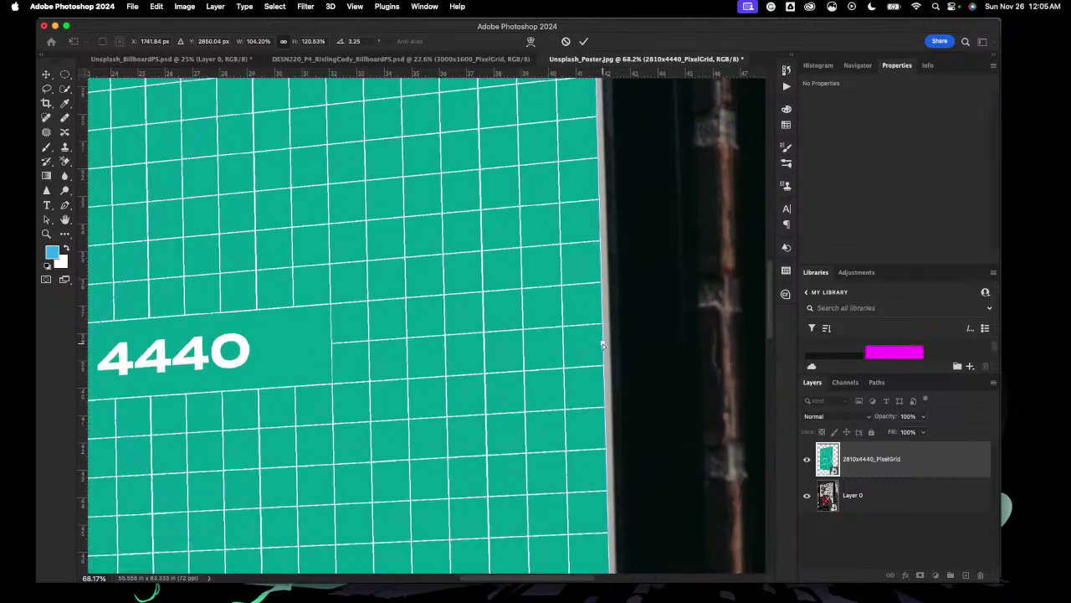
pyautogui.scroll(-6, 609, 351)
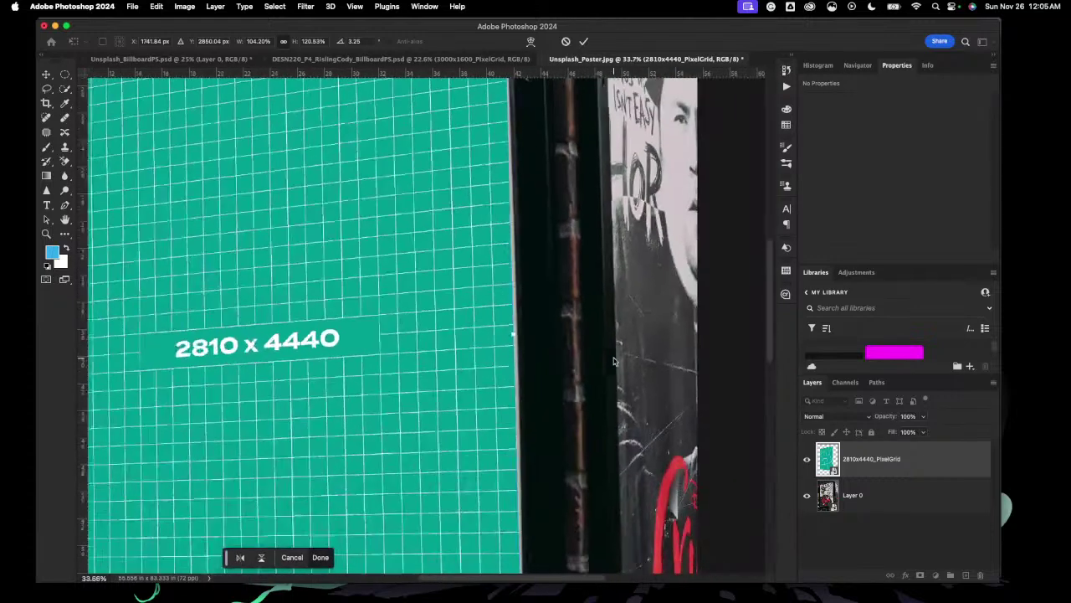
pyautogui.hscroll(-5, 613, 362)
pyautogui.scroll(2, 613, 361)
pyautogui.hscroll(2, 613, 361)
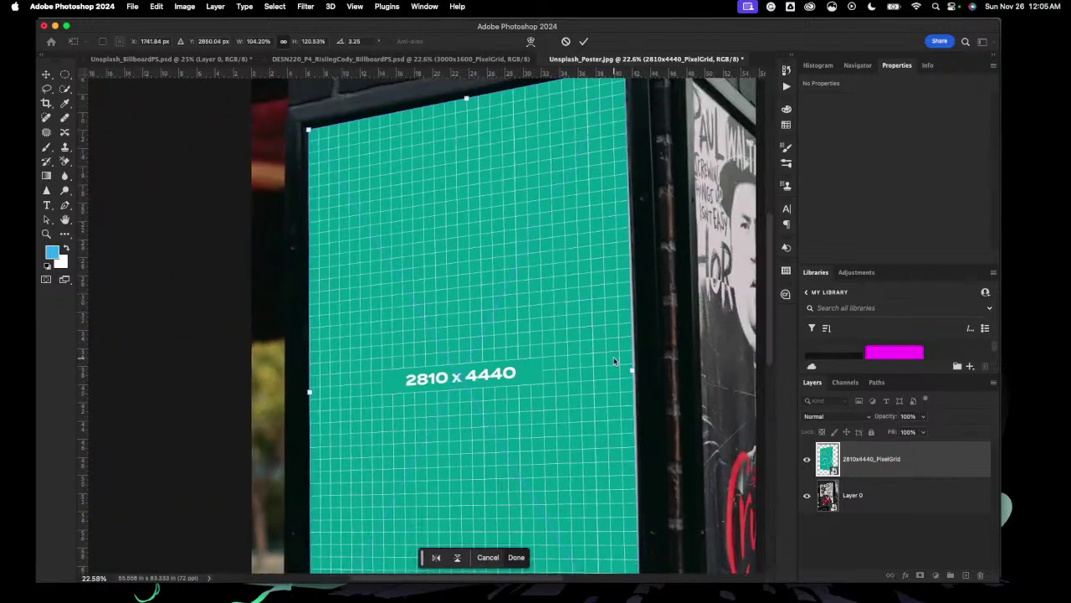
# Step: Switch the pixel grid's transform to Warp and bend the upper part of its right edge outward to cover the exposed poster
pyautogui.click(156, 7)
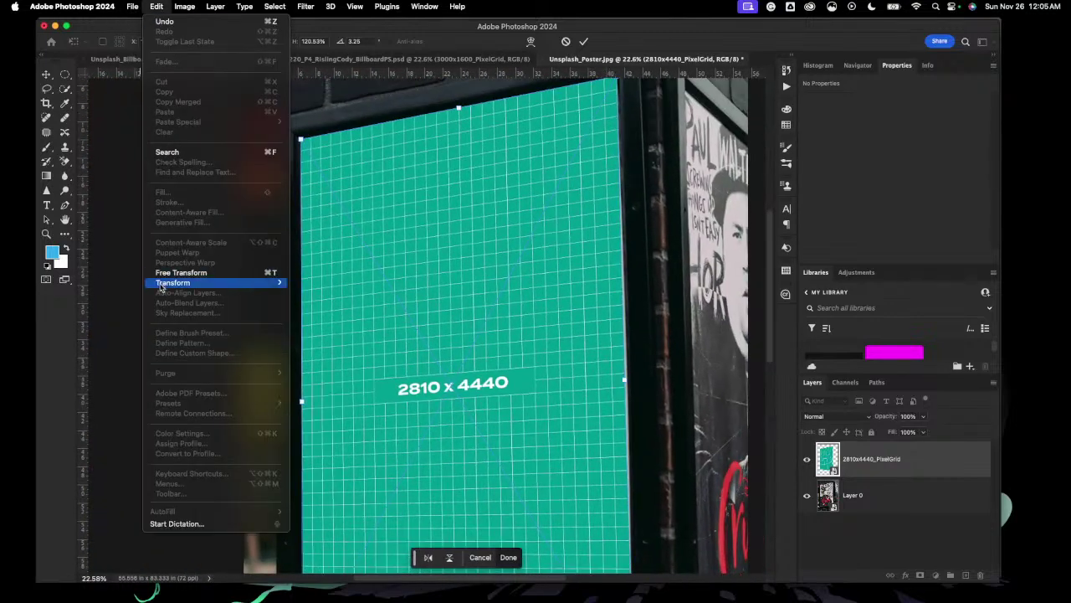
pyautogui.moveTo(165, 285)
pyautogui.click(310, 363)
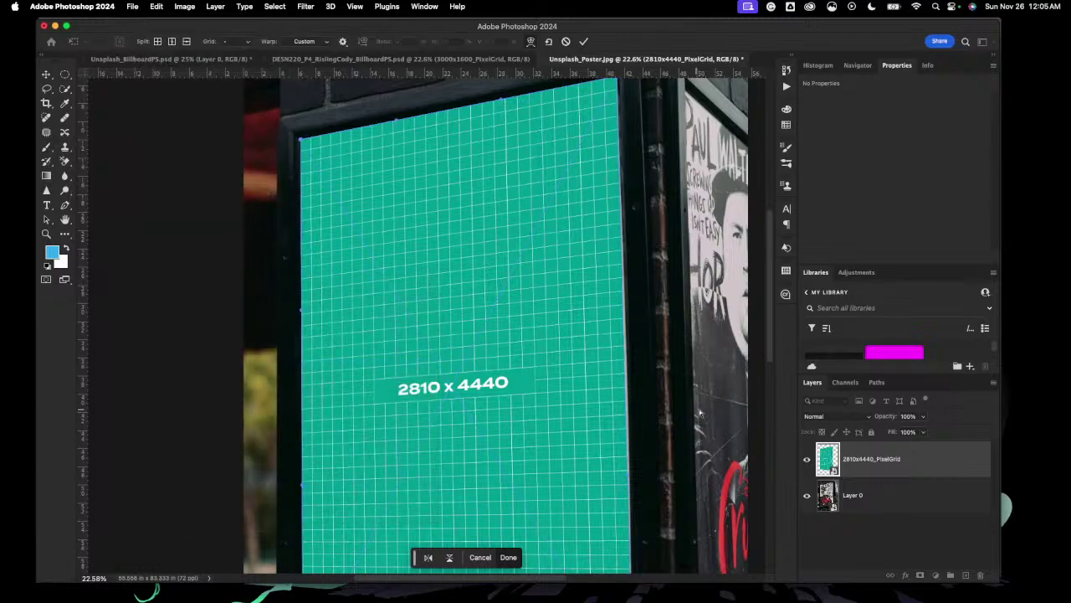
pyautogui.scroll(5, 638, 373)
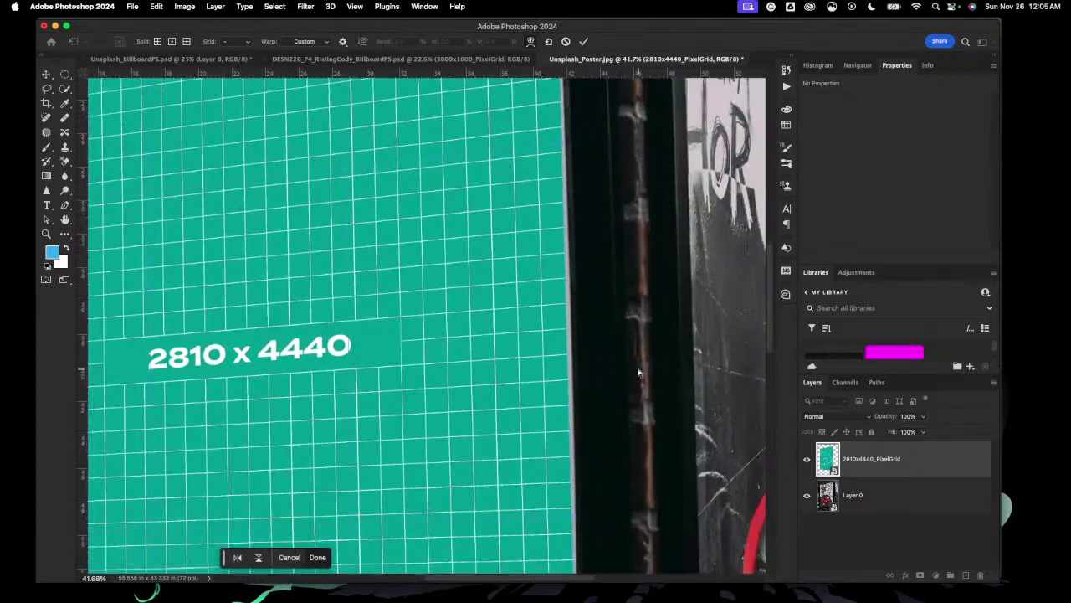
pyautogui.scroll(3, 638, 372)
pyautogui.hscroll(3, 688, 397)
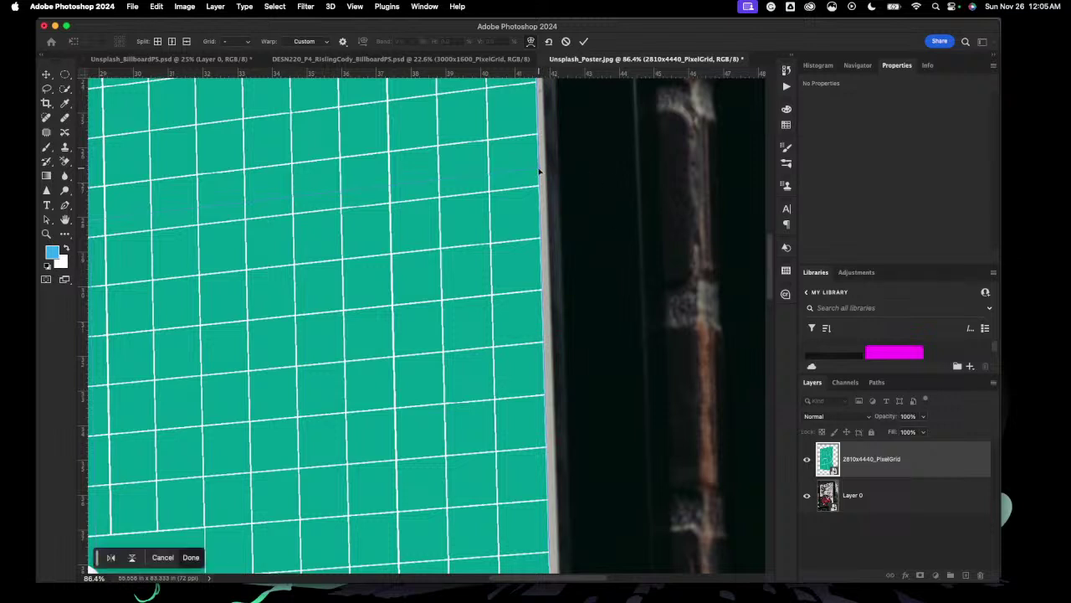
pyautogui.moveTo(539, 171); pyautogui.dragTo(556, 170)
# Step: Bend the lower part of the grid's right edge outward to the frame and fine-tune its lower-right corner
pyautogui.hscroll(-3, 561, 300)
pyautogui.scroll(2, 560, 300)
pyautogui.scroll(-2, 561, 300)
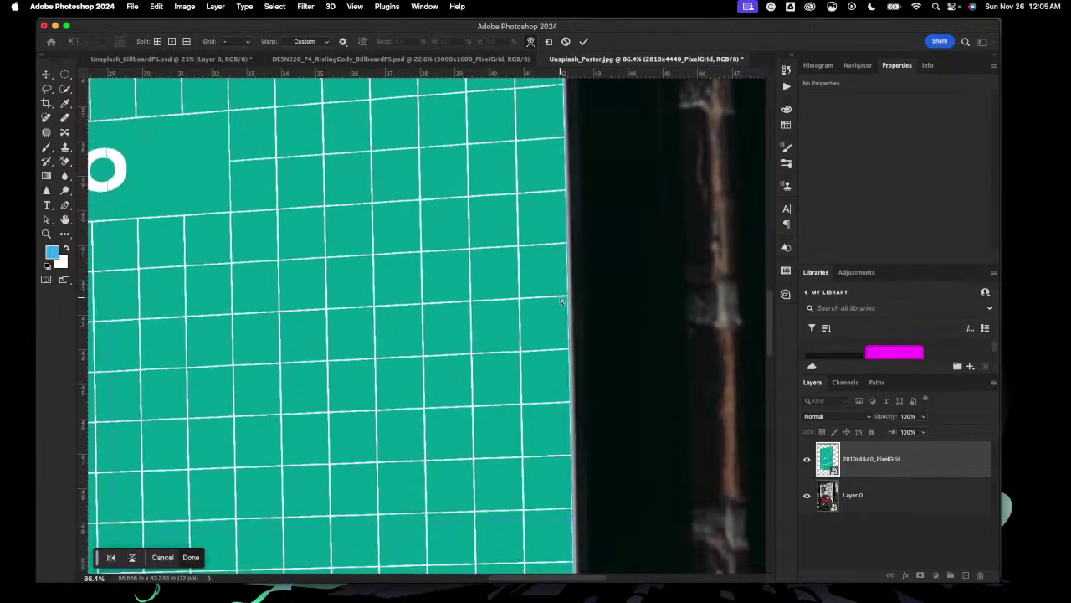
pyautogui.hscroll(2, 561, 299)
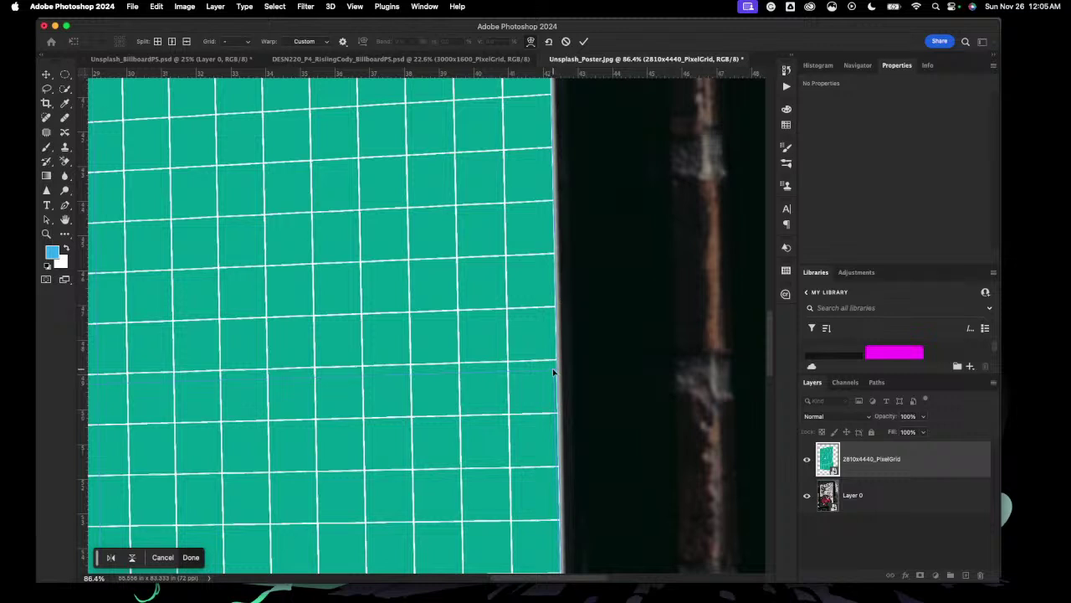
pyautogui.moveTo(553, 372); pyautogui.dragTo(563, 373)
pyautogui.scroll(-5, 583, 411)
pyautogui.scroll(-5, 584, 411)
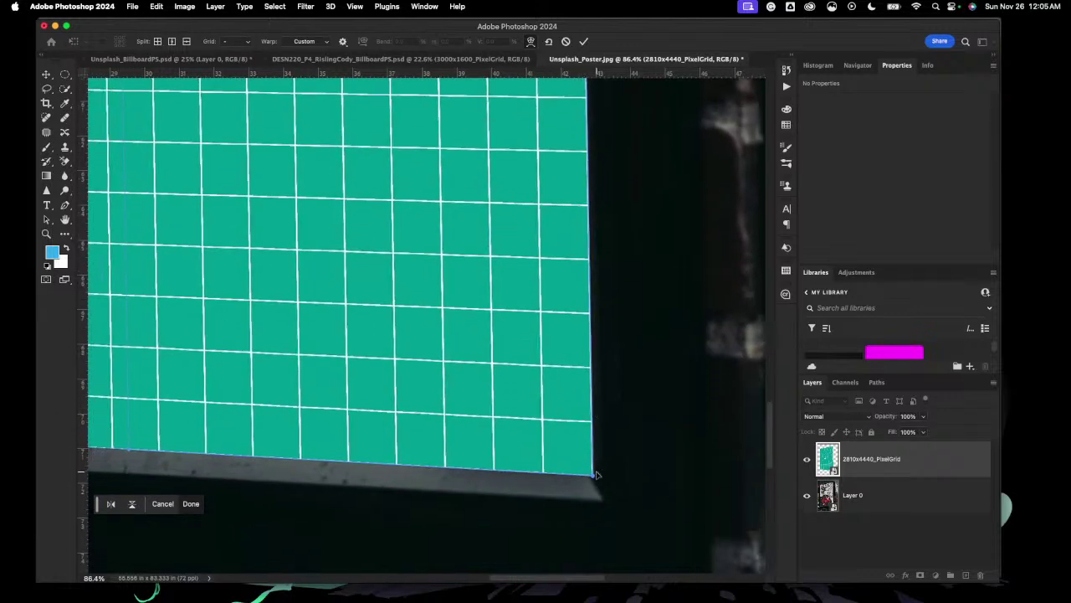
pyautogui.moveTo(594, 479); pyautogui.dragTo(592, 479)
# Step: Check the warped grid's edges and corners around the poster frame and apply the transformation
pyautogui.scroll(5, 675, 394)
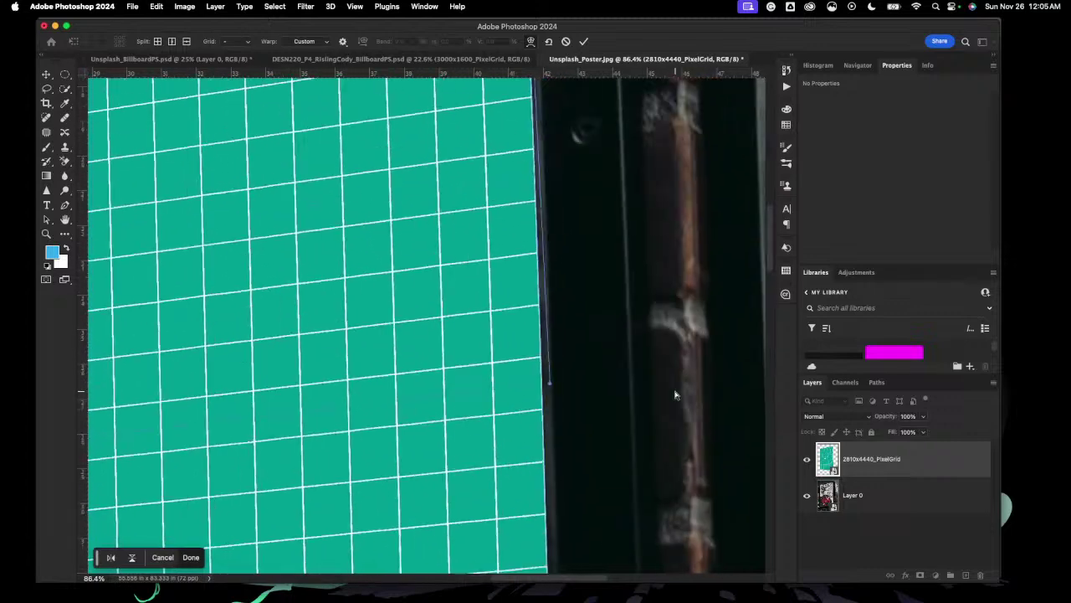
pyautogui.scroll(4, 675, 394)
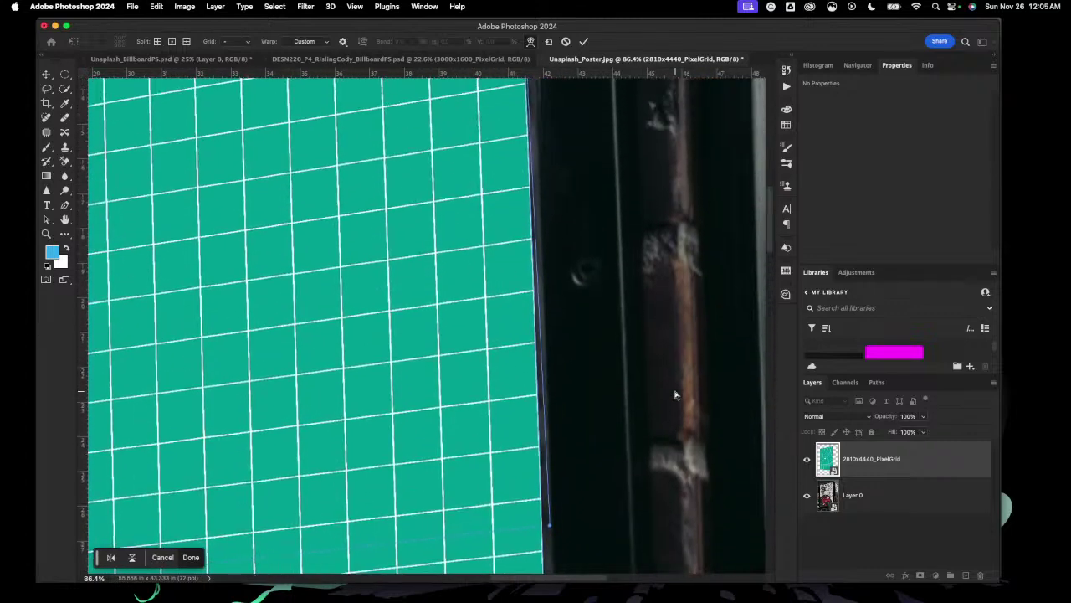
pyautogui.scroll(6, 675, 394)
pyautogui.hscroll(-4, 676, 394)
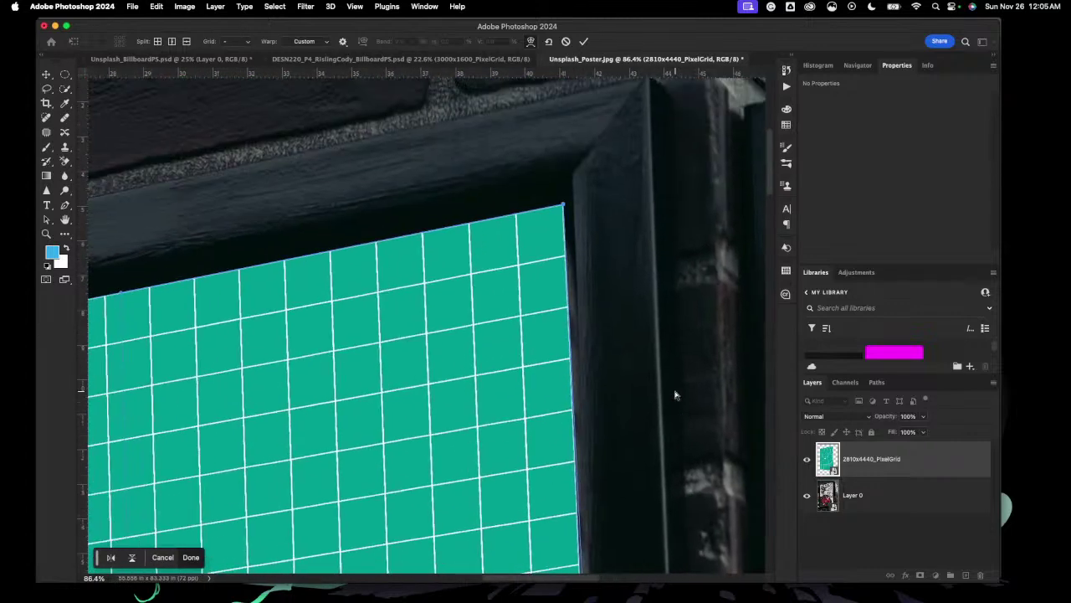
pyautogui.hscroll(-10, 676, 394)
pyautogui.scroll(-3, 676, 394)
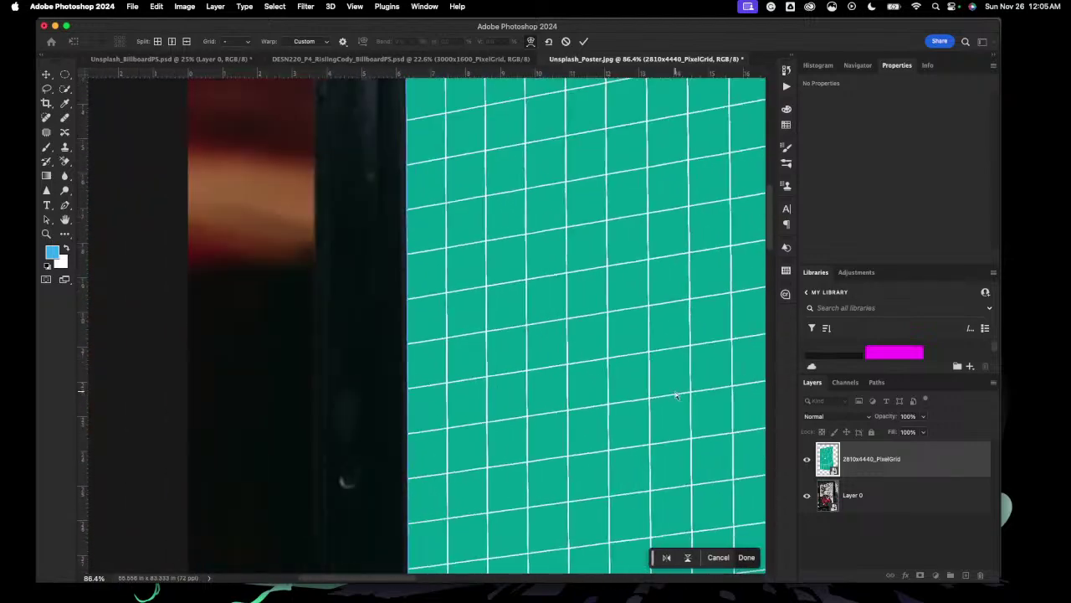
pyautogui.scroll(-10, 676, 394)
pyautogui.hscroll(3, 675, 395)
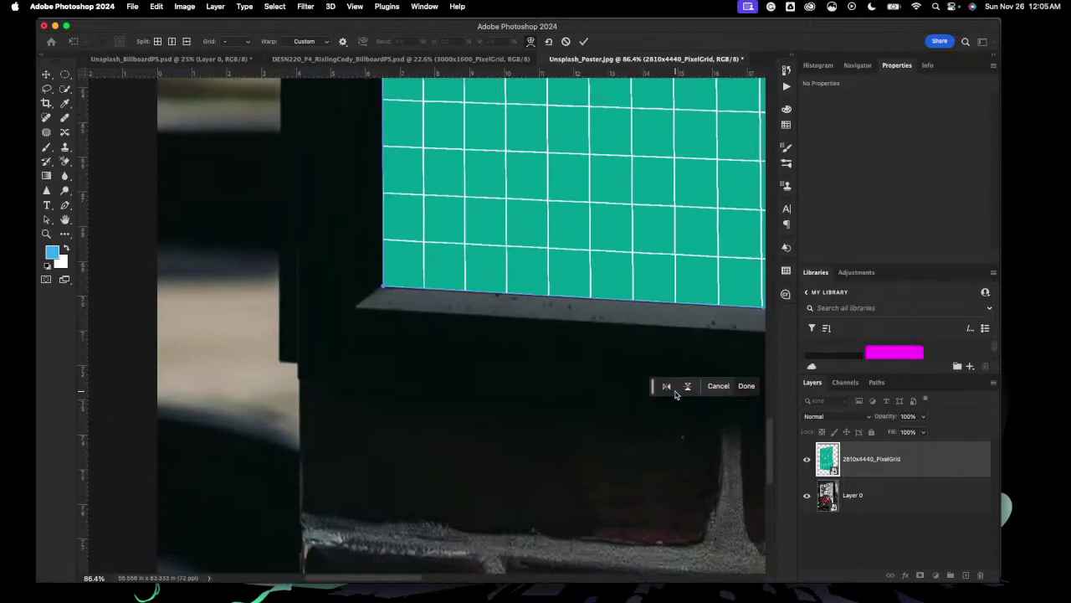
pyautogui.scroll(-10, 607, 326)
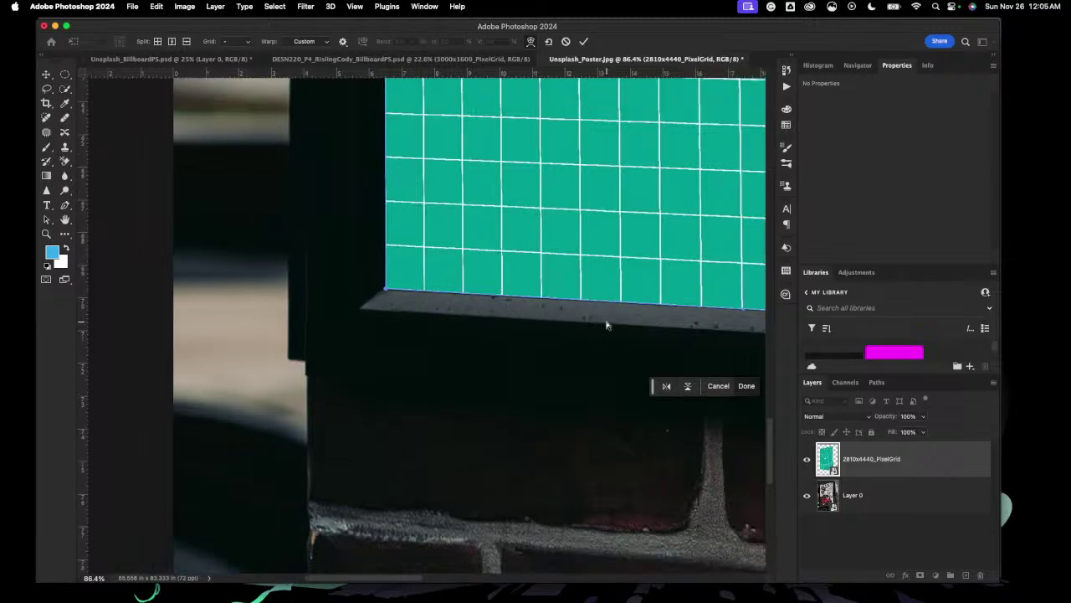
pyautogui.scroll(-3, 607, 326)
pyautogui.scroll(5, 606, 326)
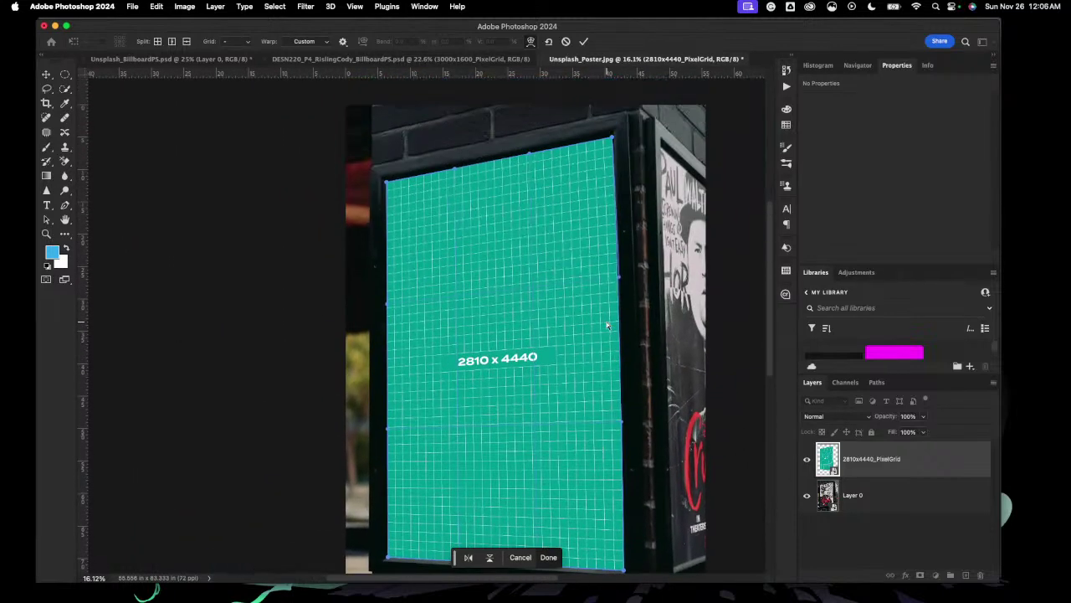
pyautogui.scroll(-2, 607, 326)
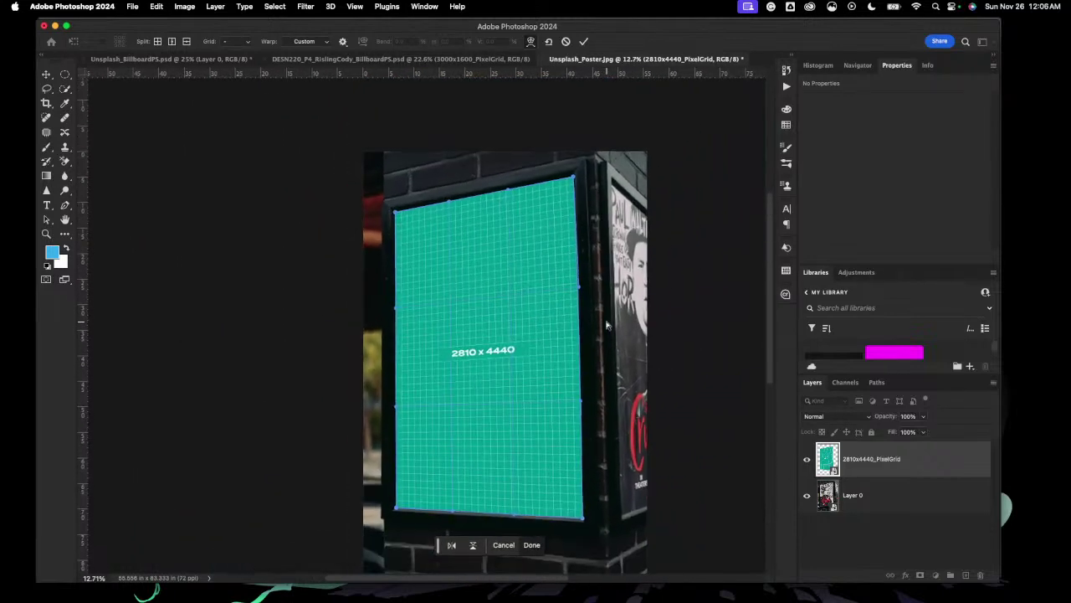
pyautogui.hscroll(3, 607, 327)
pyautogui.hscroll(-2, 607, 325)
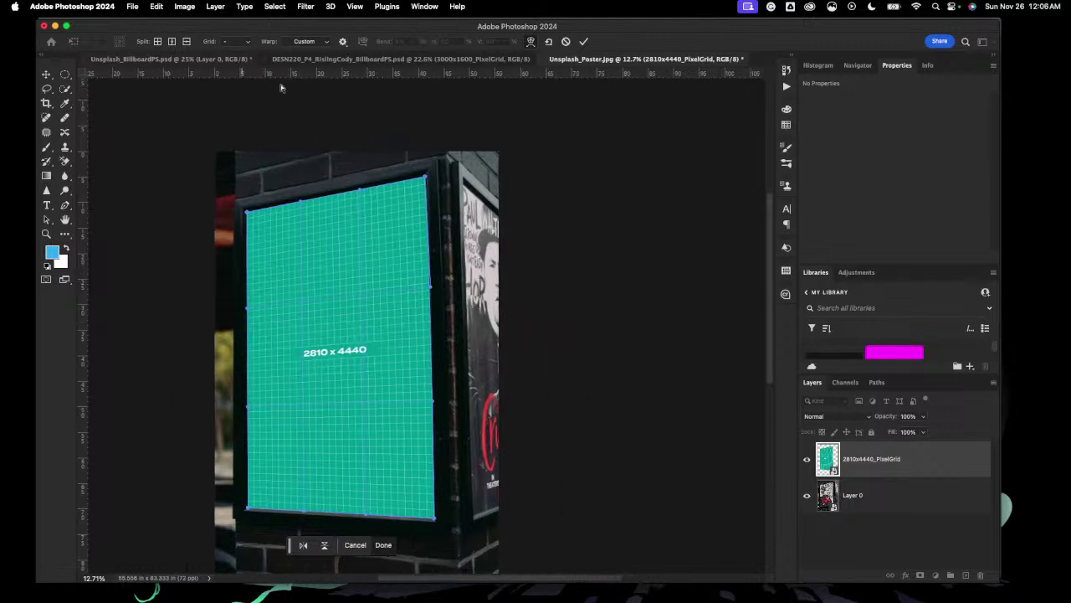
pyautogui.click(915, 545)
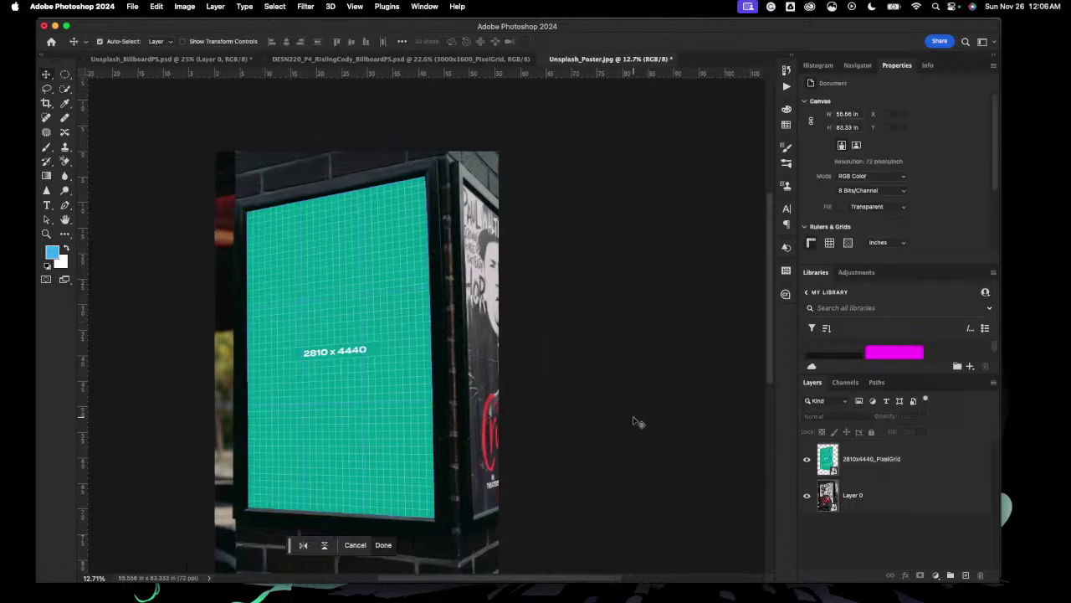
pyautogui.press('Return')
# Step: Place a second linked 2810x4440_PixelGrid, move it over the side poster at the photo's right edge, and scale it to 99.25%
pyautogui.click(132, 7)
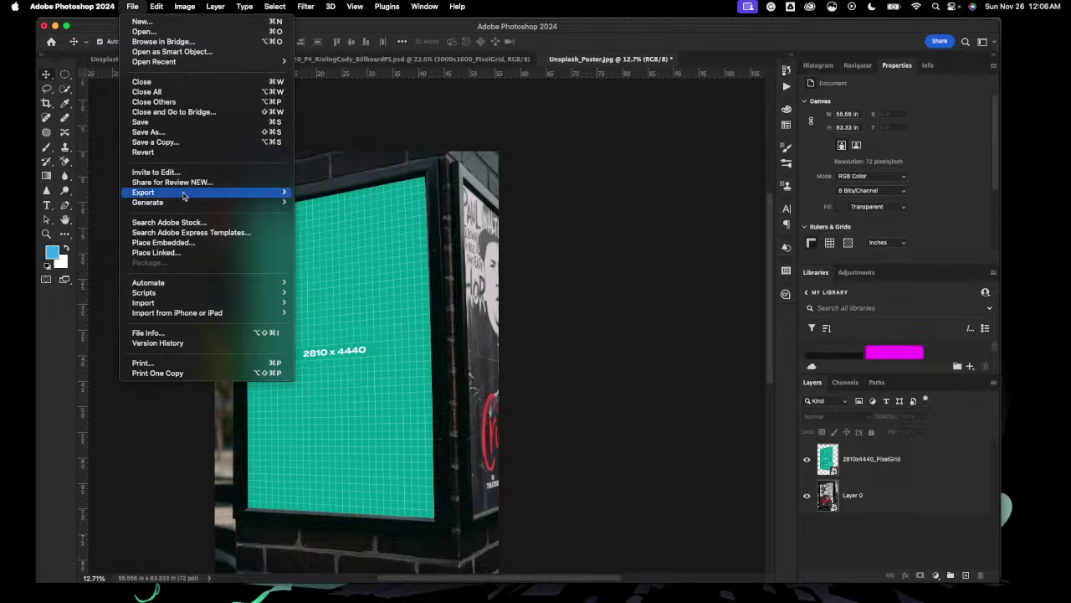
pyautogui.click(186, 257)
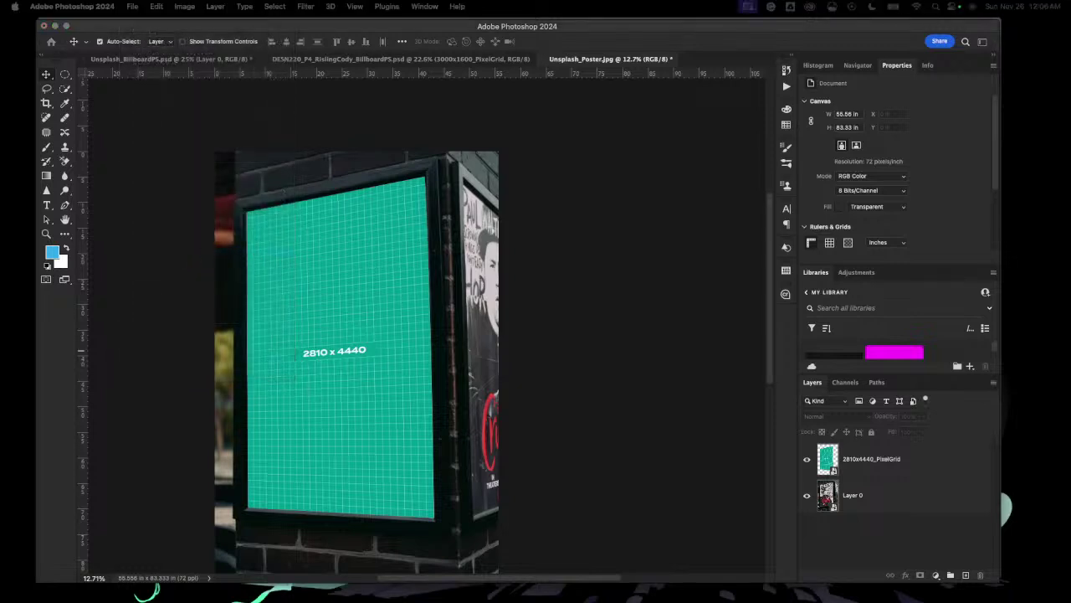
pyautogui.doubleClick(314, 324)
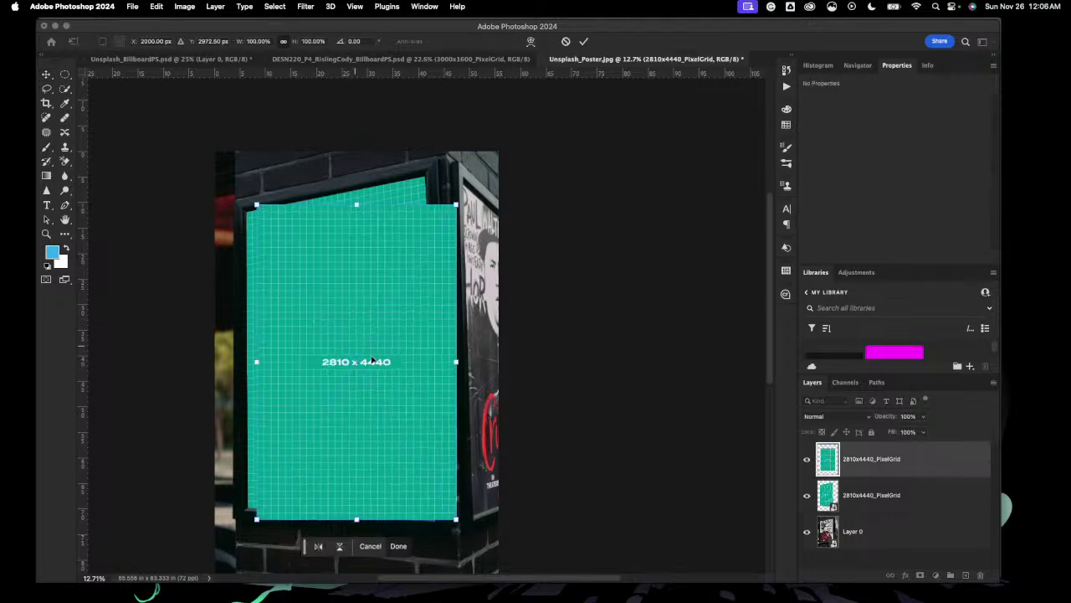
pyautogui.moveTo(390, 359); pyautogui.dragTo(622, 391)
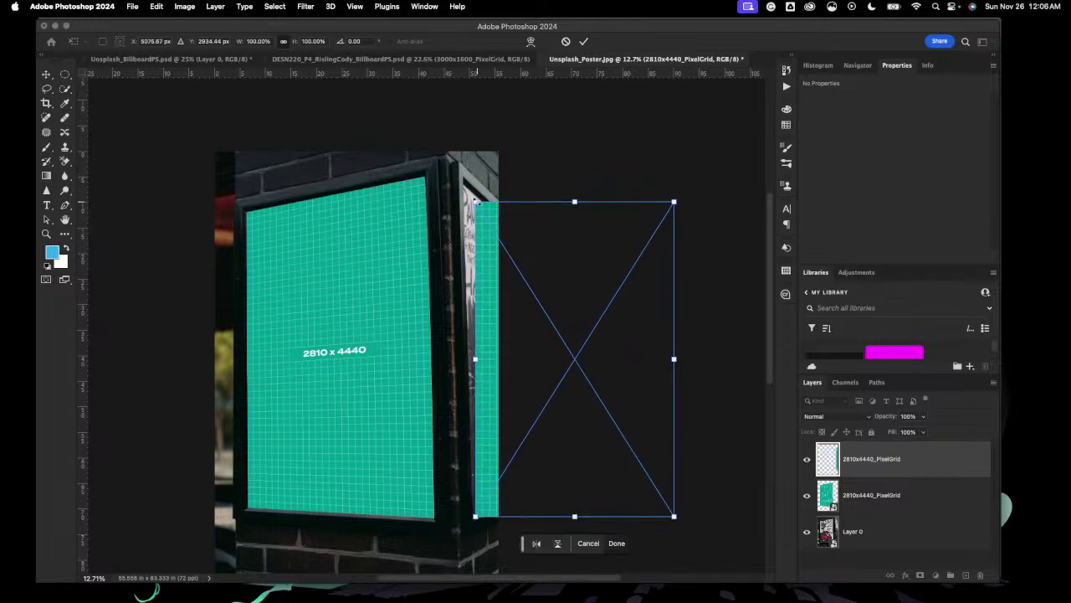
pyautogui.moveTo(475, 203)
pyautogui.mouseDown()
pyautogui.moveTo(462, 189)
pyautogui.moveTo(472, 206)
pyautogui.mouseUp()
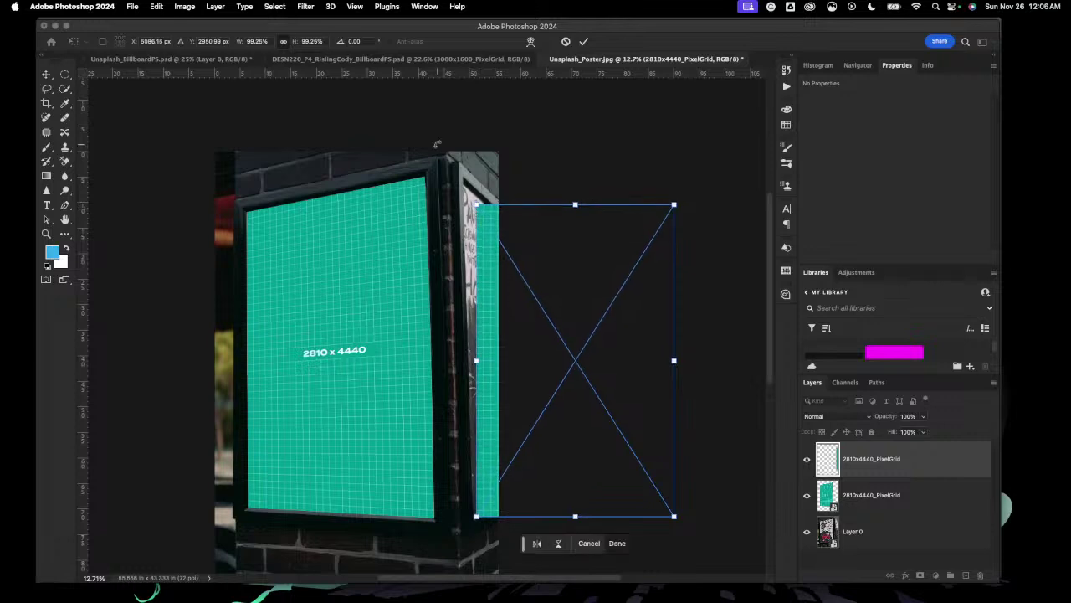
# Step: Switch the new grid's transform to Distort and fit its upper-left corner to the side poster frame's inner corner
pyautogui.click(157, 7)
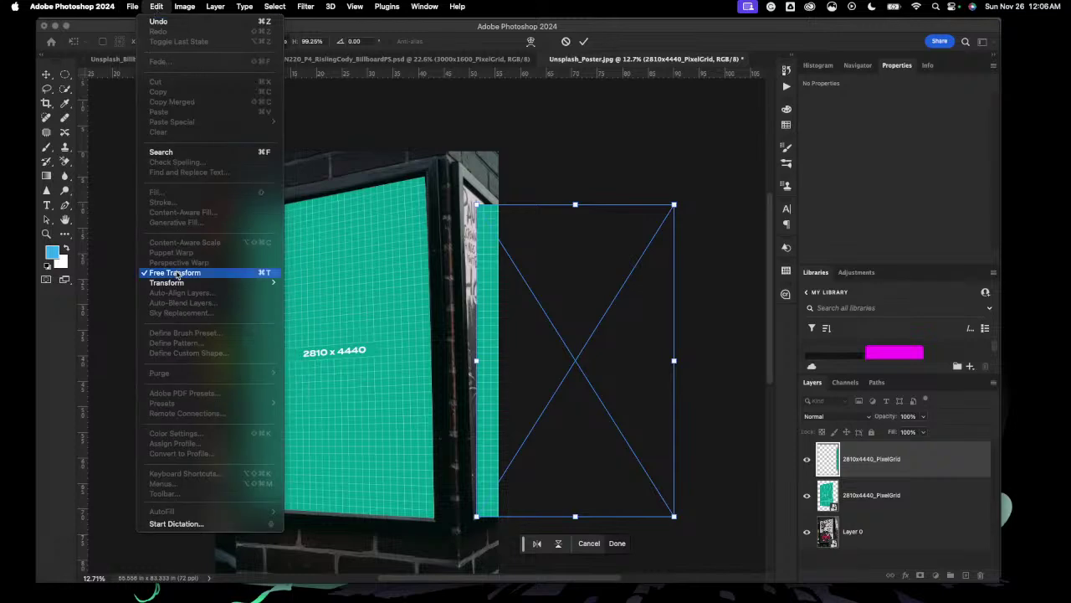
pyautogui.moveTo(179, 283)
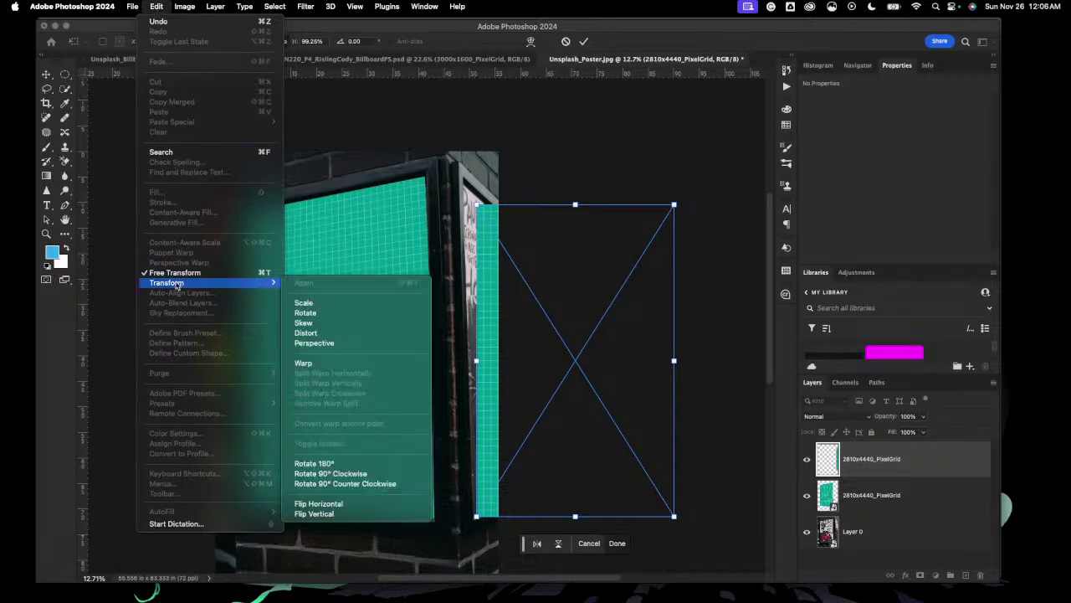
pyautogui.click(339, 333)
pyautogui.scroll(5, 509, 151)
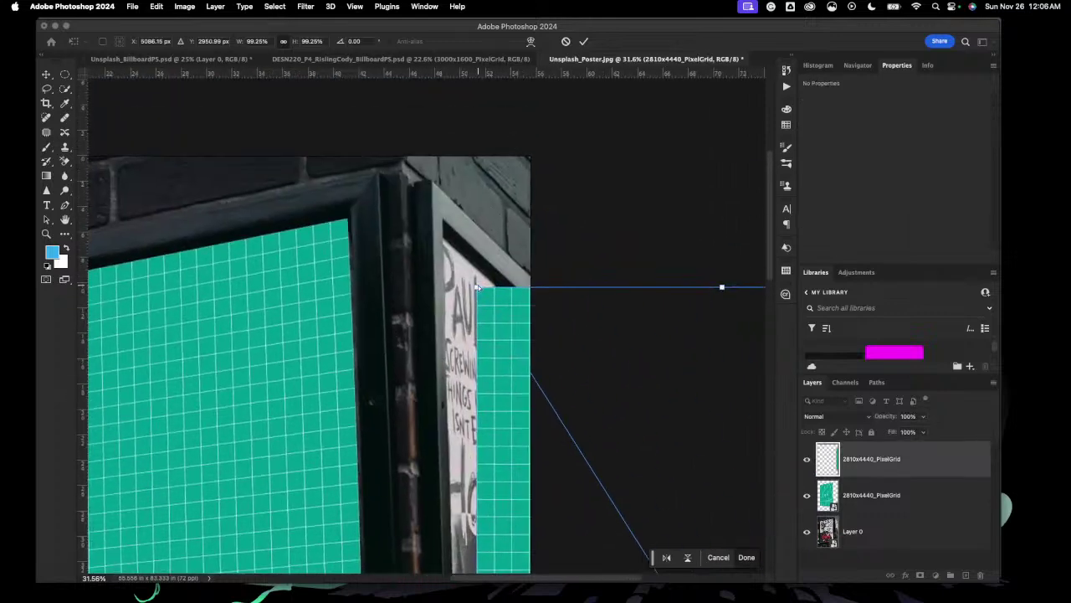
pyautogui.moveTo(476, 286); pyautogui.dragTo(442, 234)
pyautogui.scroll(5, 444, 232)
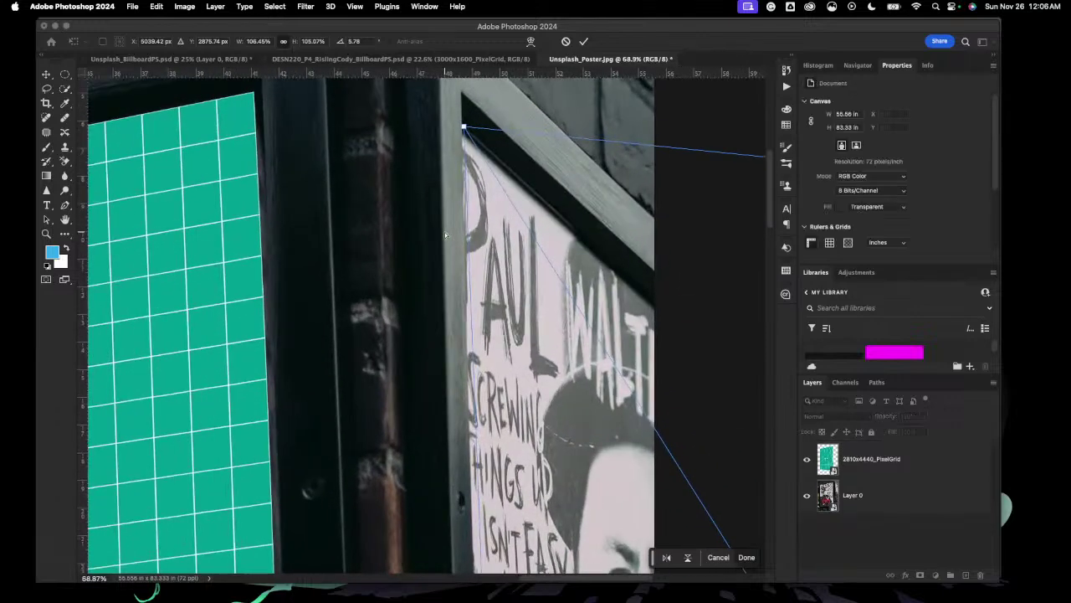
pyautogui.scroll(10, 445, 232)
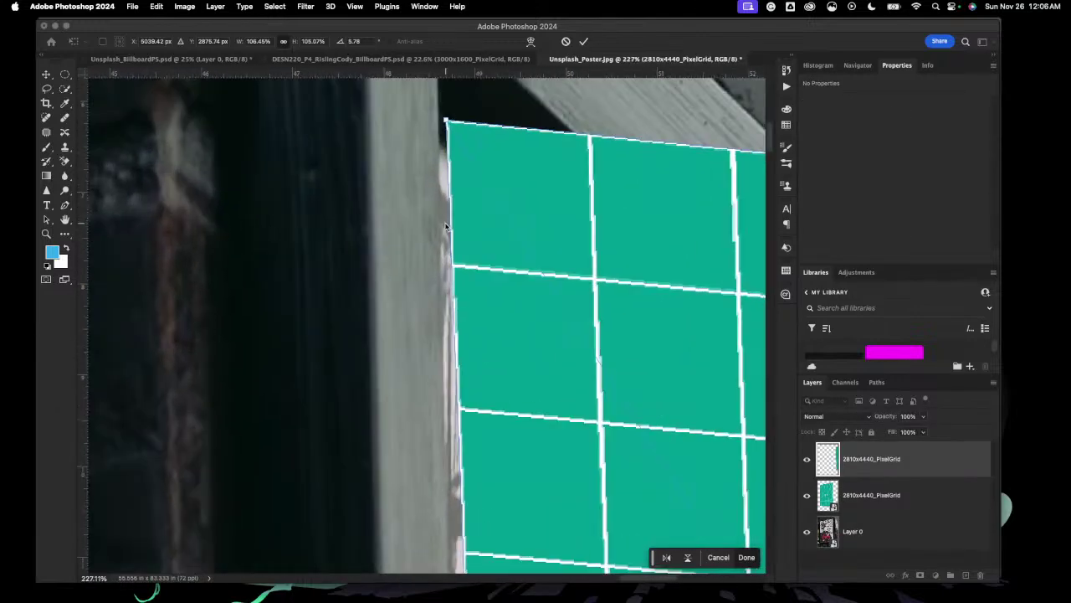
pyautogui.scroll(1, 445, 226)
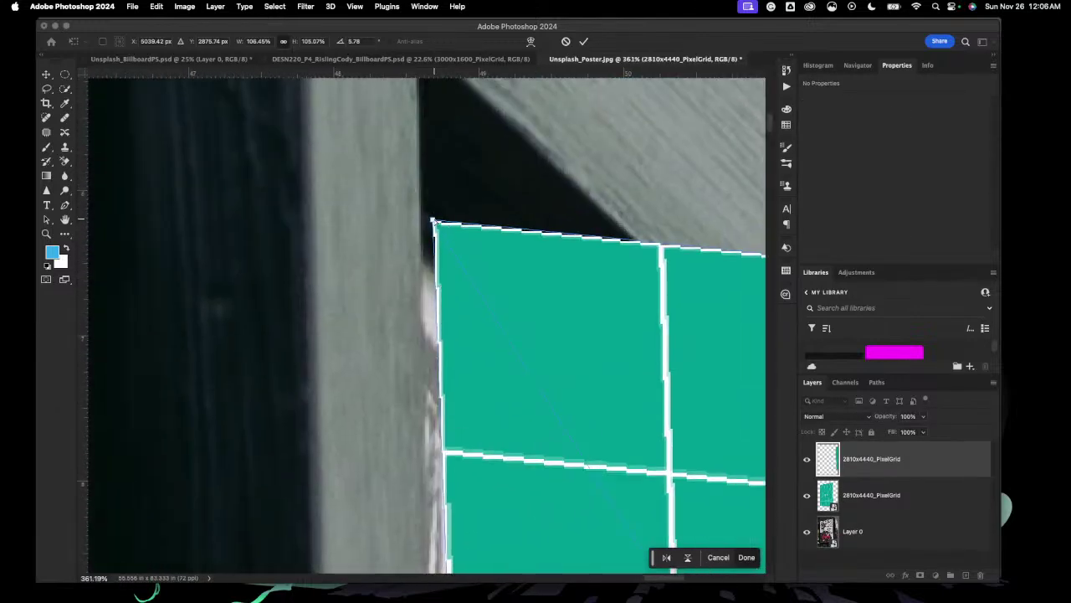
pyautogui.moveTo(433, 221); pyautogui.dragTo(421, 209)
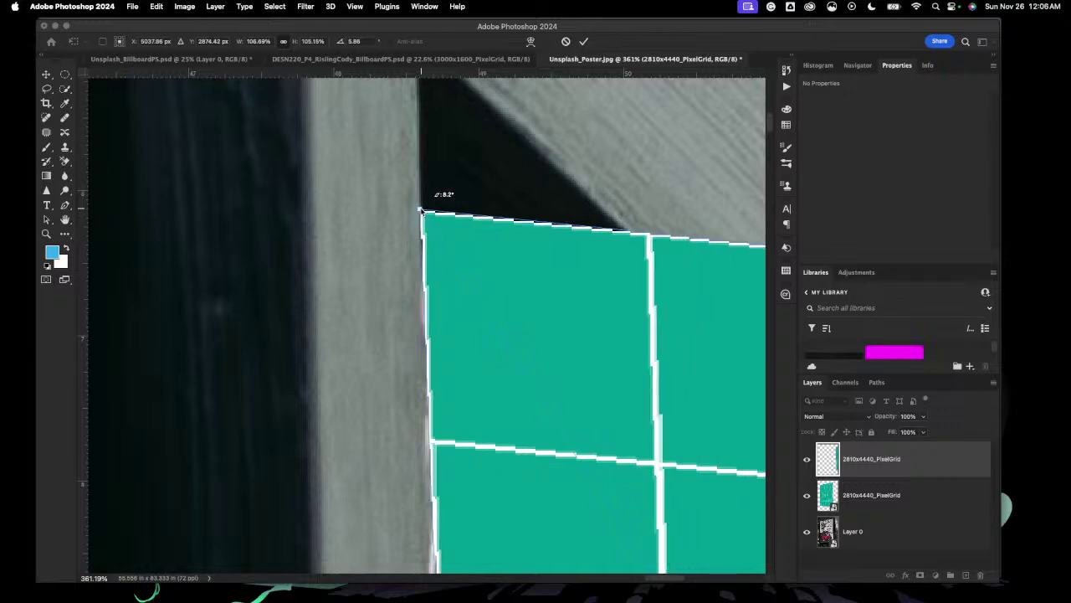
# Step: Distort the side grid's upper-right and lower-right corners inward so its top and bottom edges follow the side frame's perspective
pyautogui.scroll(-8, 566, 282)
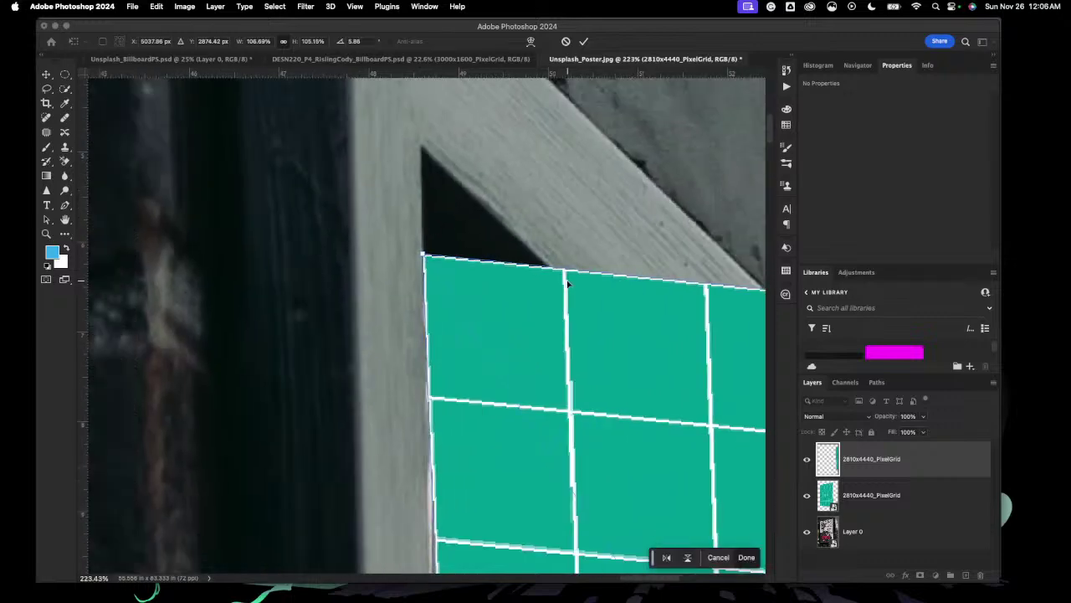
pyautogui.scroll(-6, 567, 284)
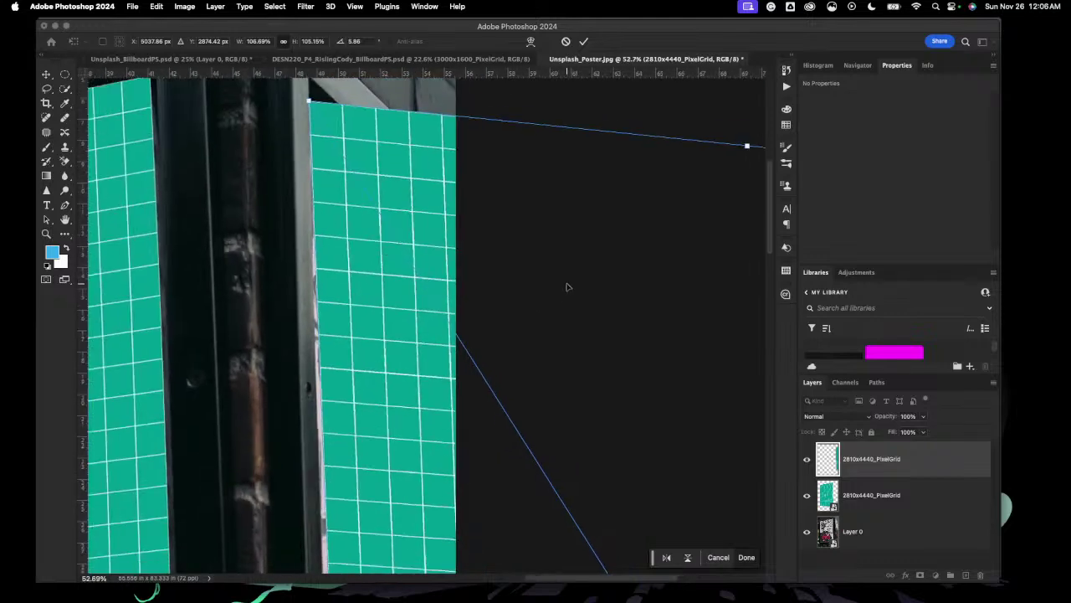
pyautogui.scroll(-1, 566, 287)
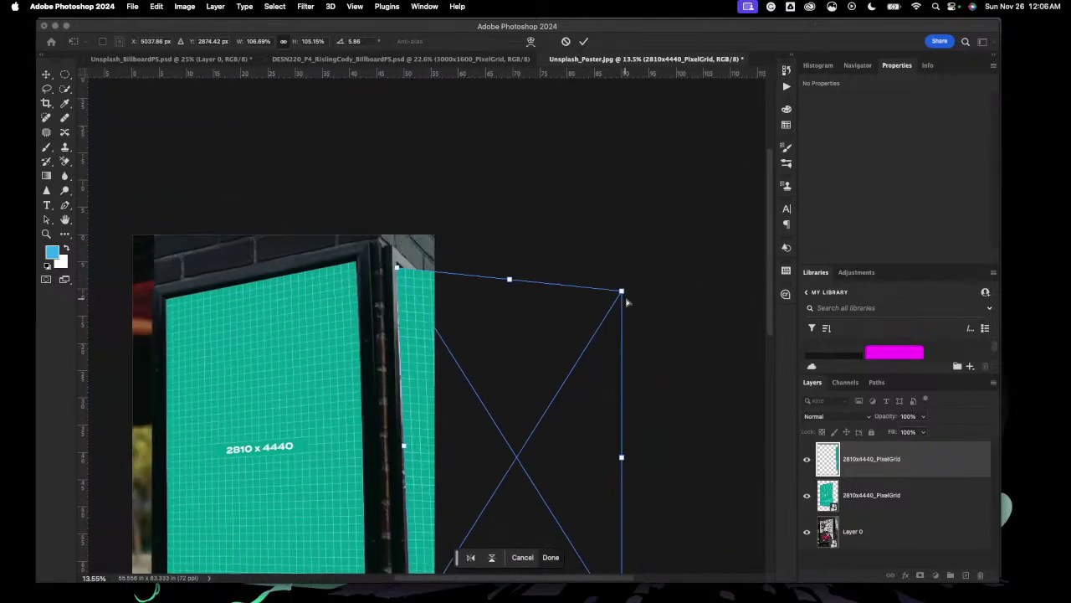
pyautogui.moveTo(621, 291); pyautogui.dragTo(567, 377)
pyautogui.scroll(-5, 567, 377)
pyautogui.moveTo(608, 411); pyautogui.dragTo(540, 390)
pyautogui.moveTo(551, 161); pyautogui.dragTo(540, 158)
pyautogui.press('super+minus')
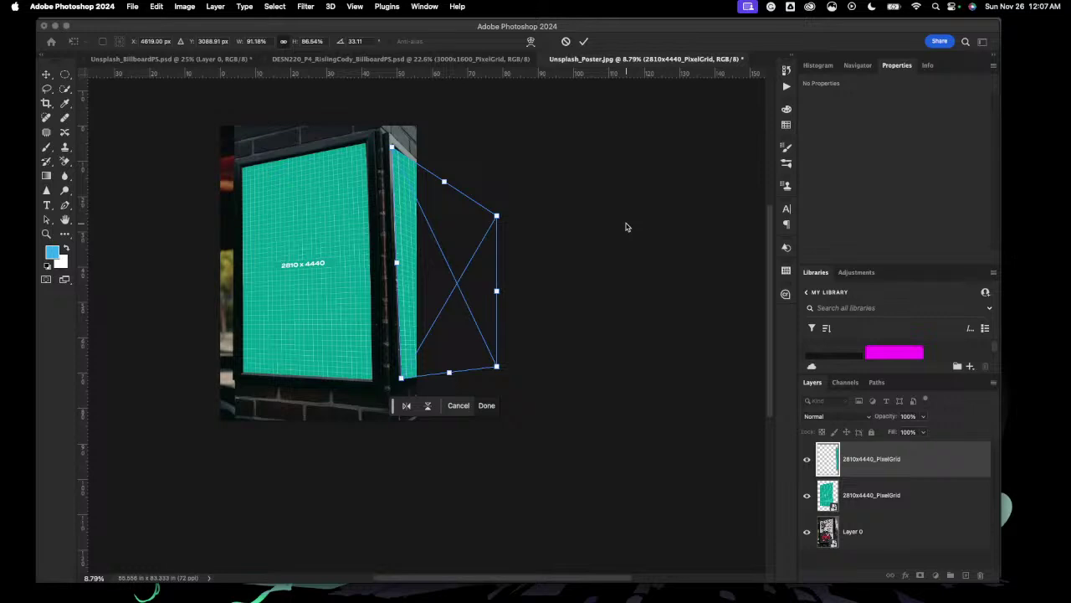
# Step: Pull the side grid's two outer corners closer to the photo's edge, narrowing the grid and steepening its perspective
pyautogui.scroll(1, 628, 217)
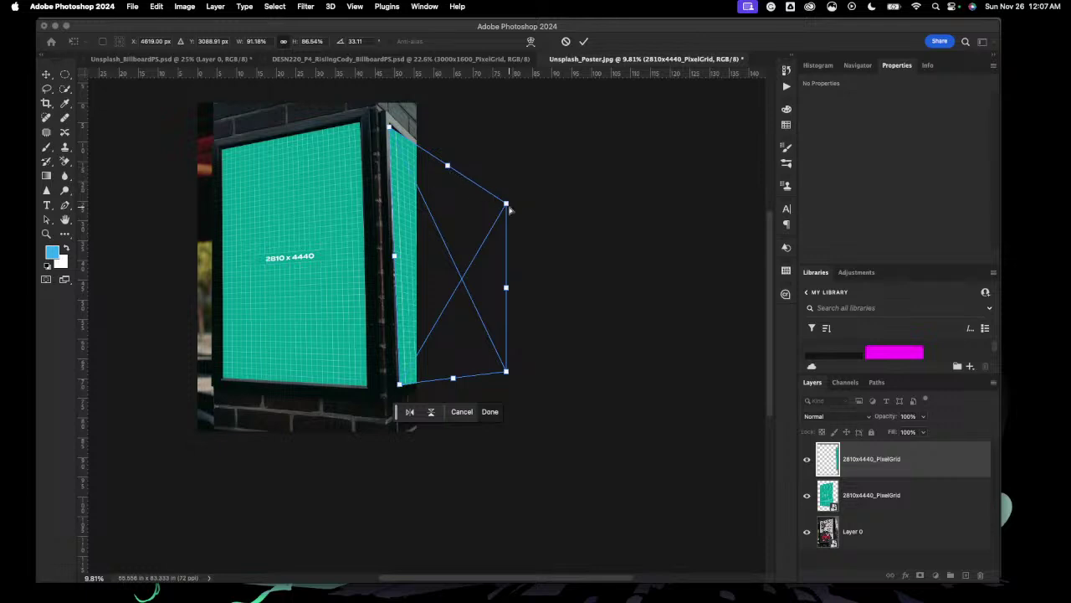
pyautogui.moveTo(509, 210); pyautogui.dragTo(458, 185)
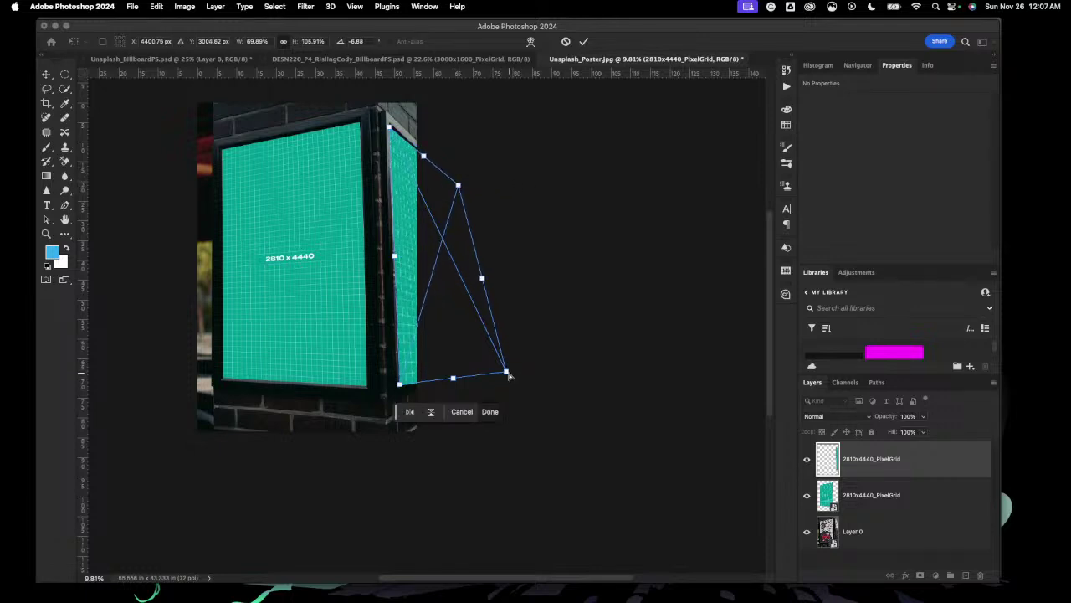
pyautogui.moveTo(509, 375); pyautogui.dragTo(464, 361)
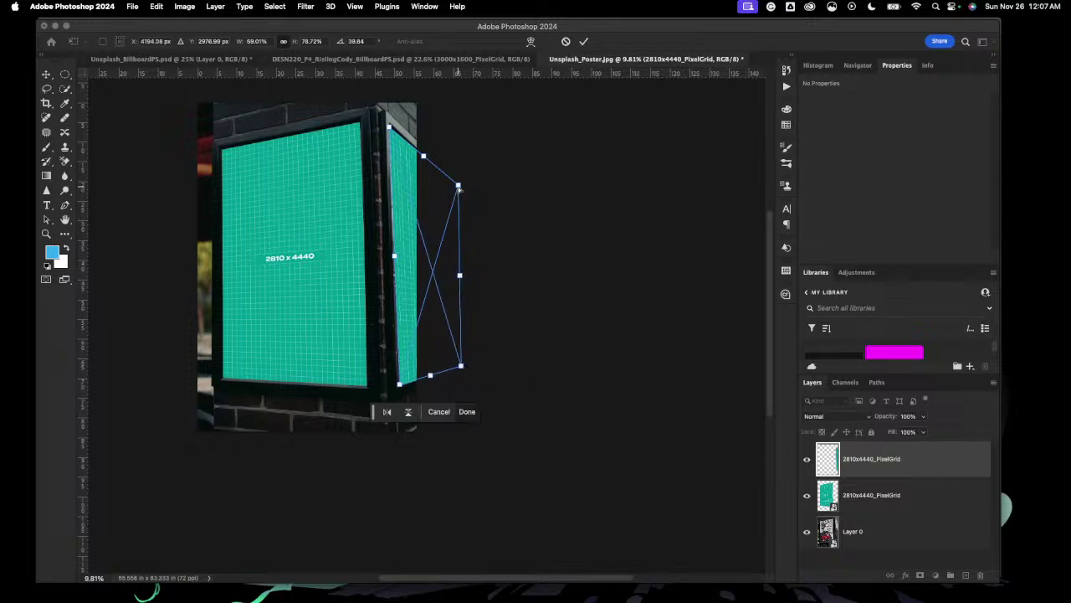
pyautogui.moveTo(458, 190); pyautogui.dragTo(449, 185)
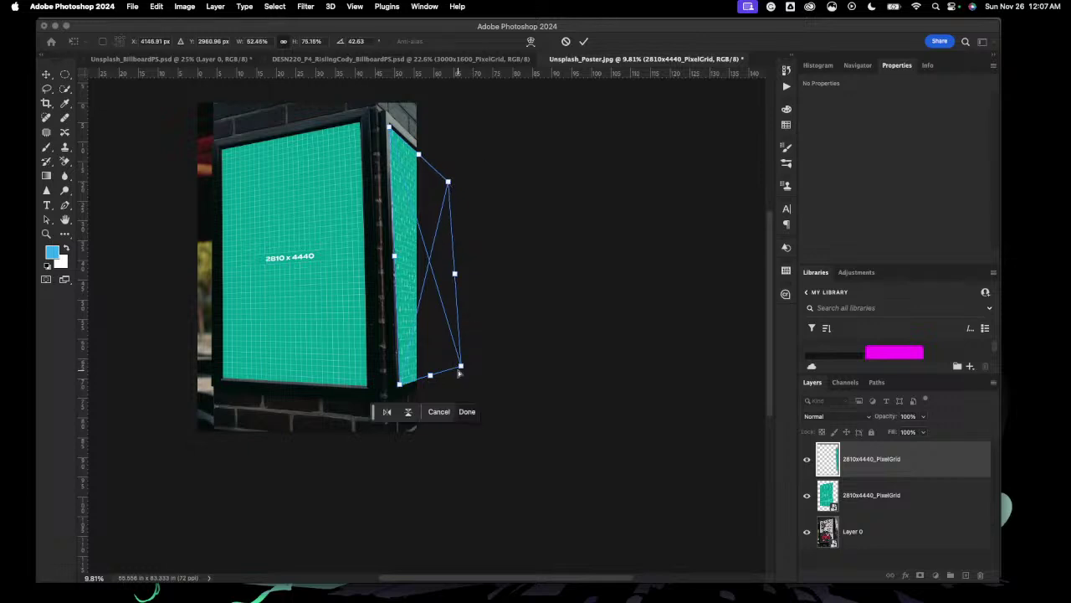
pyautogui.moveTo(460, 366); pyautogui.dragTo(445, 371)
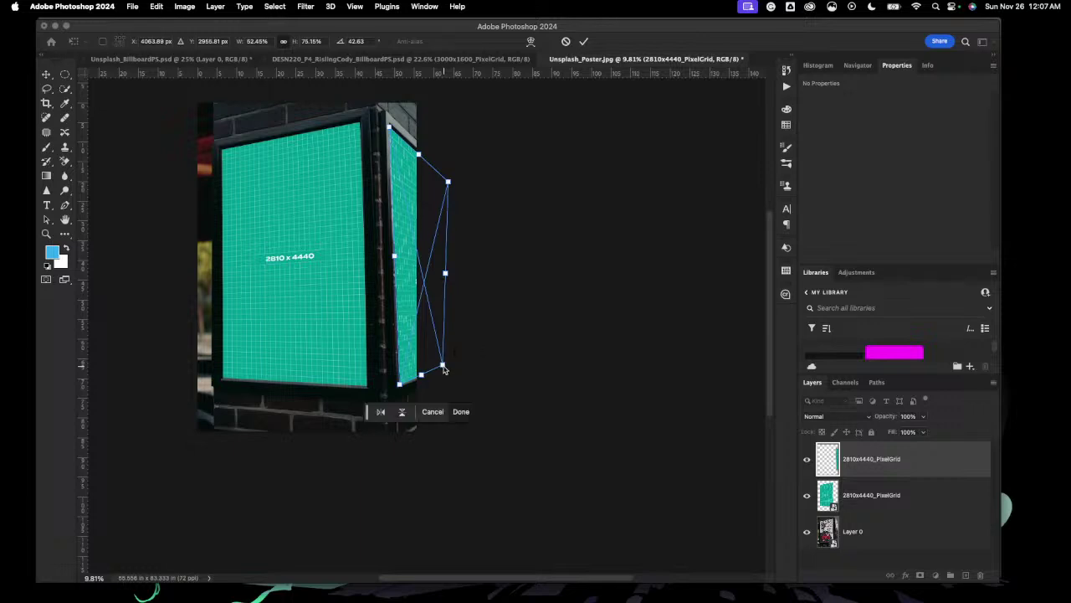
pyautogui.moveTo(448, 183); pyautogui.dragTo(436, 173)
# Step: Fine-tune the side grid's lower-left corner to meet the inner corner of the side poster frame
pyautogui.scroll(5, 502, 345)
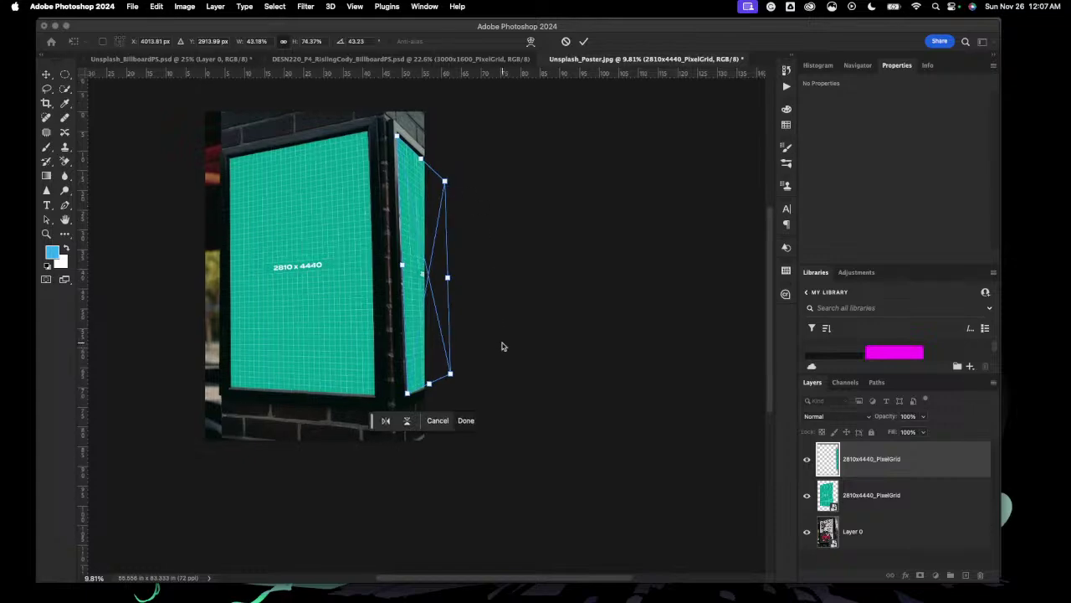
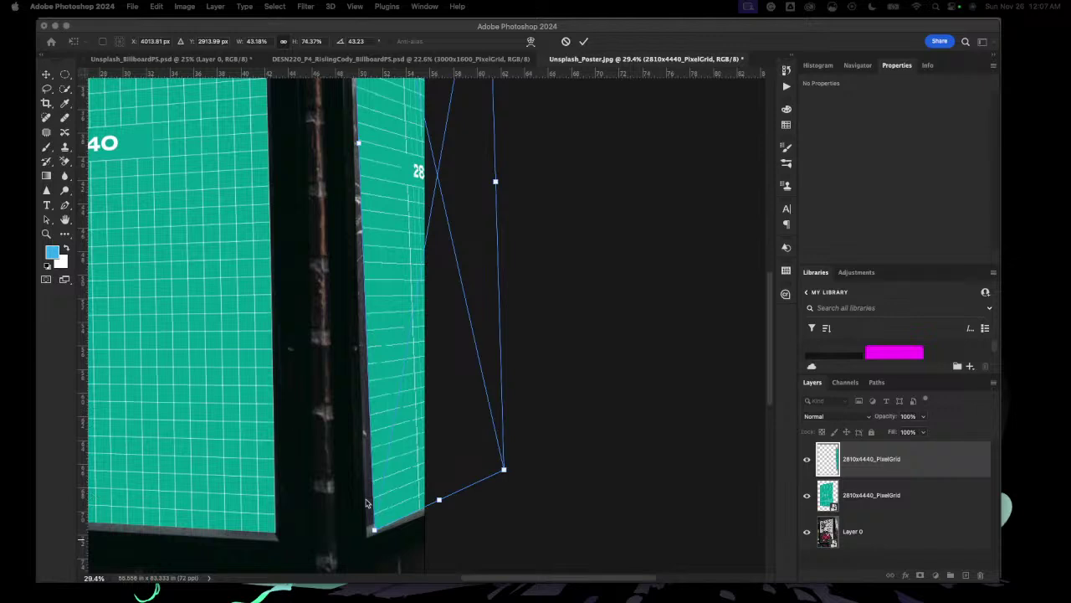
pyautogui.click(375, 533)
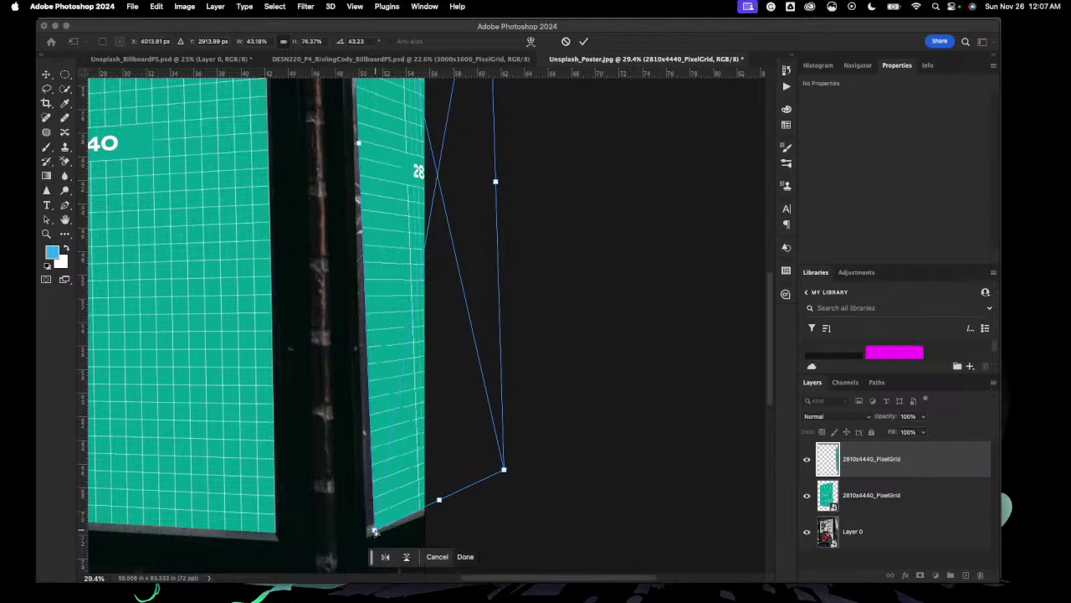
pyautogui.moveTo(374, 531); pyautogui.dragTo(367, 529)
# Step: Examine how the side grid's top, left and bottom edges line up with the side poster frame
pyautogui.scroll(10, 366, 335)
pyautogui.scroll(4, 364, 334)
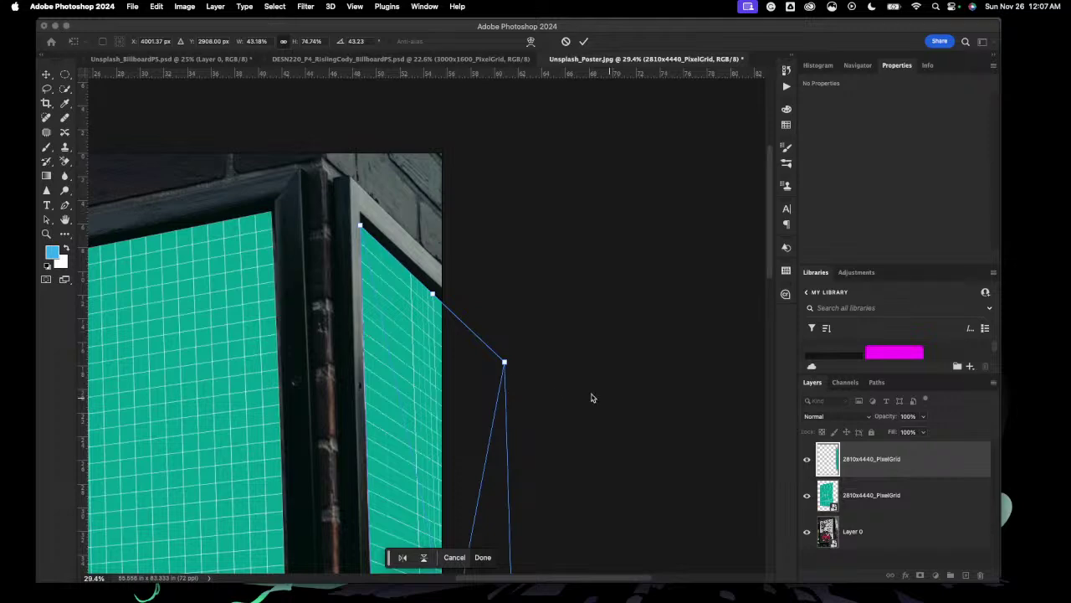
pyautogui.scroll(5, 369, 372)
pyautogui.scroll(-1, 371, 378)
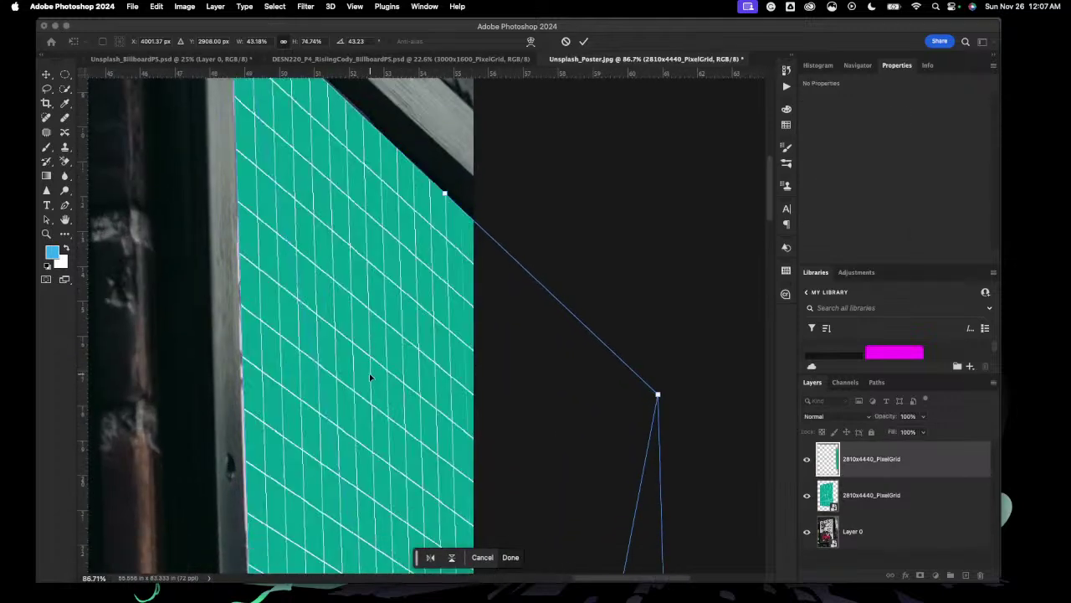
pyautogui.scroll(-3, 370, 378)
pyautogui.scroll(7, 371, 378)
pyautogui.scroll(-10, 351, 369)
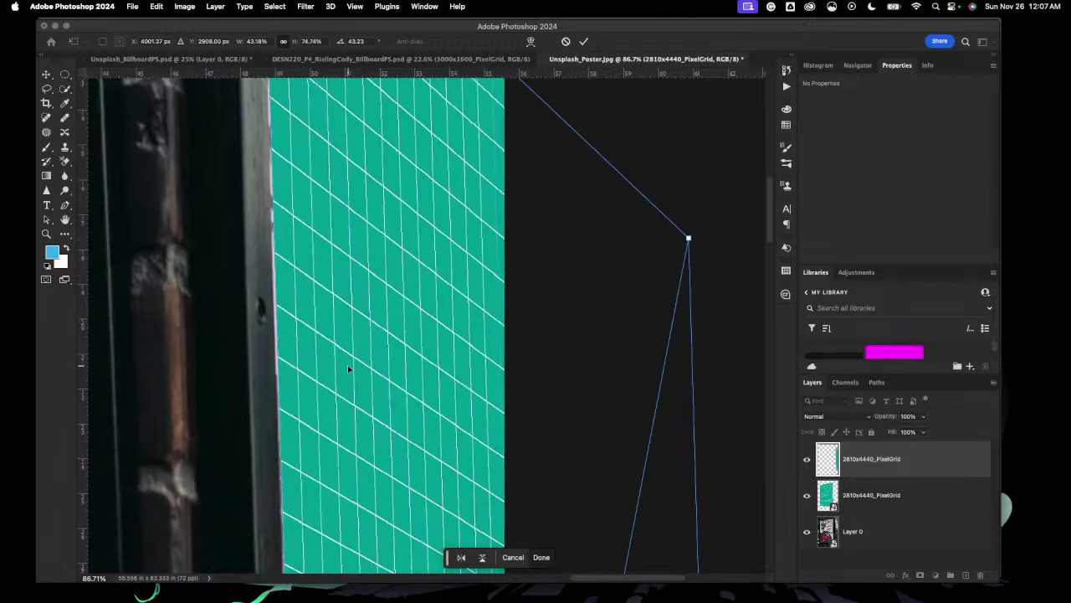
pyautogui.scroll(5, 349, 369)
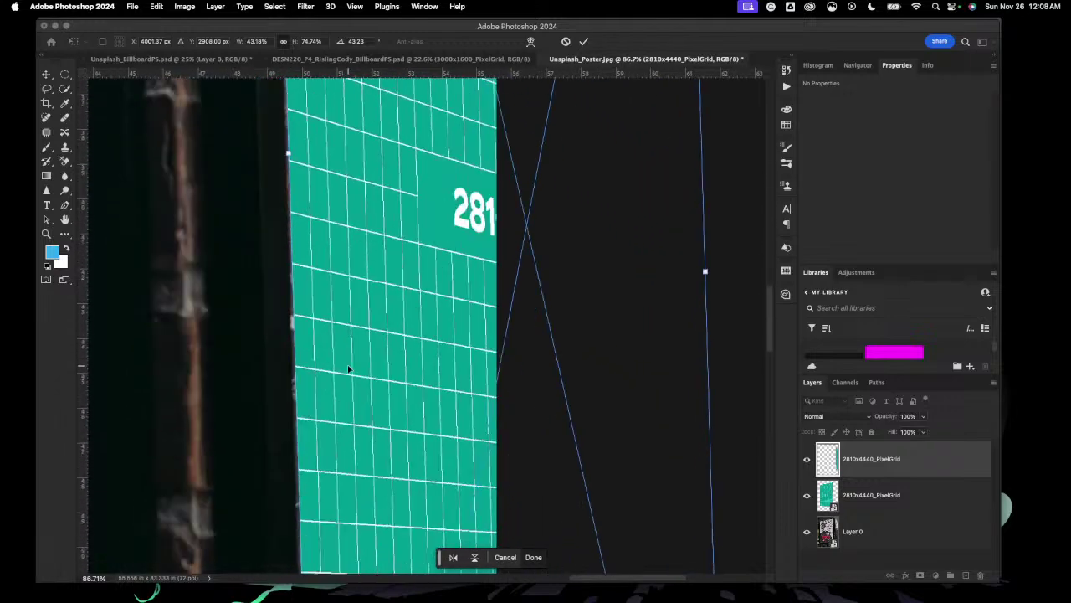
pyautogui.scroll(-10, 349, 369)
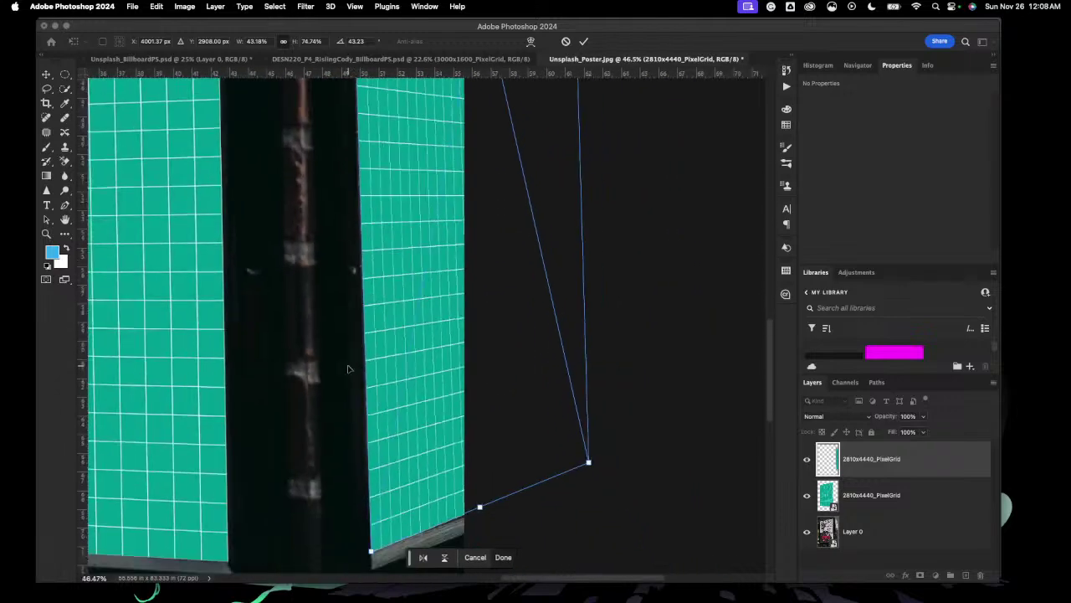
pyautogui.scroll(2, 348, 369)
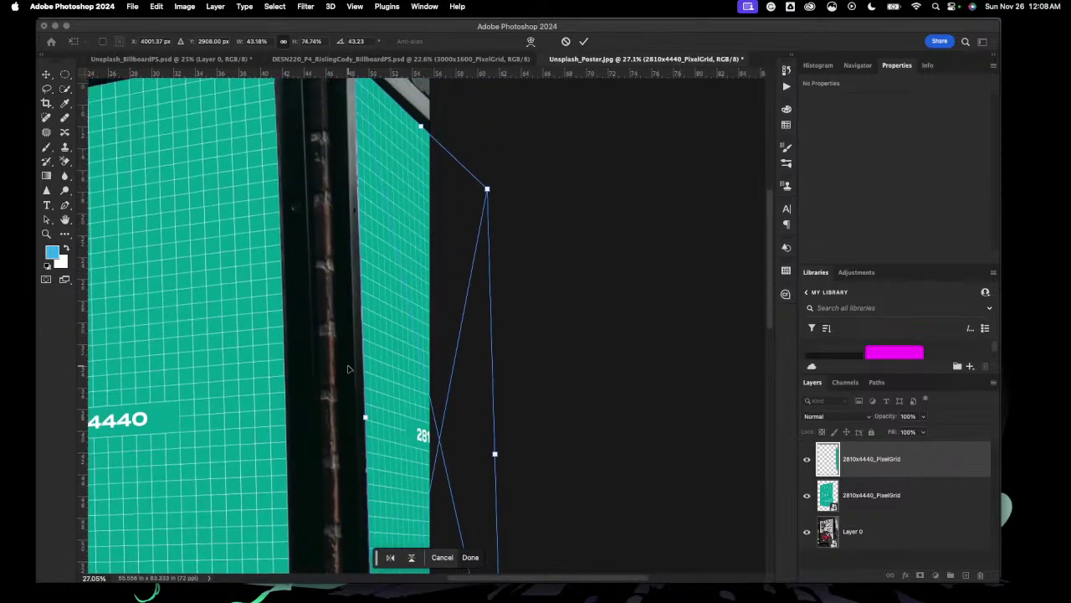
pyautogui.scroll(6, 428, 309)
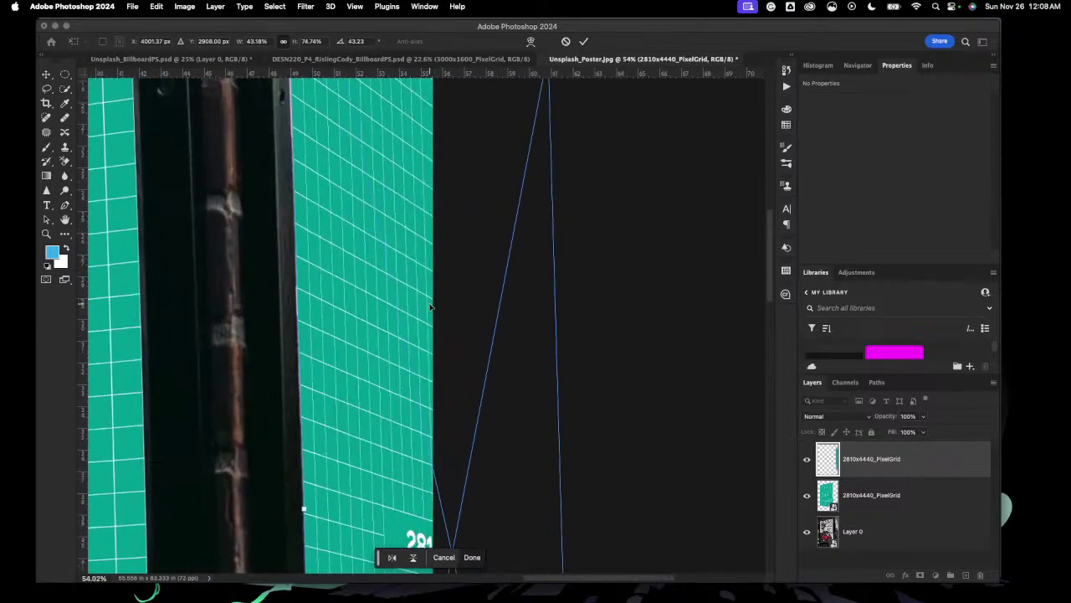
pyautogui.scroll(10, 429, 310)
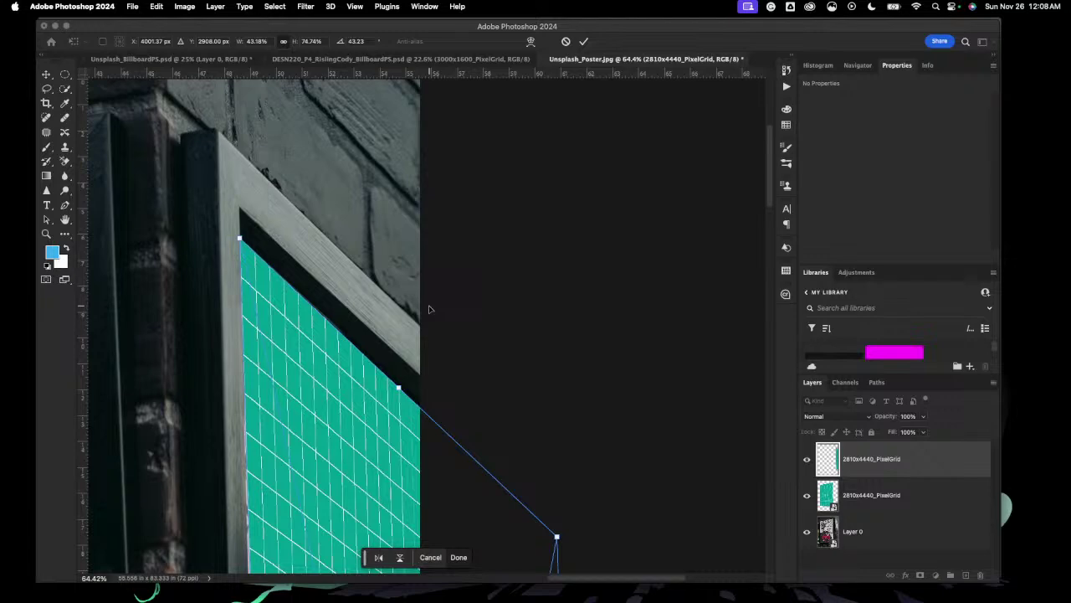
pyautogui.scroll(-10, 429, 309)
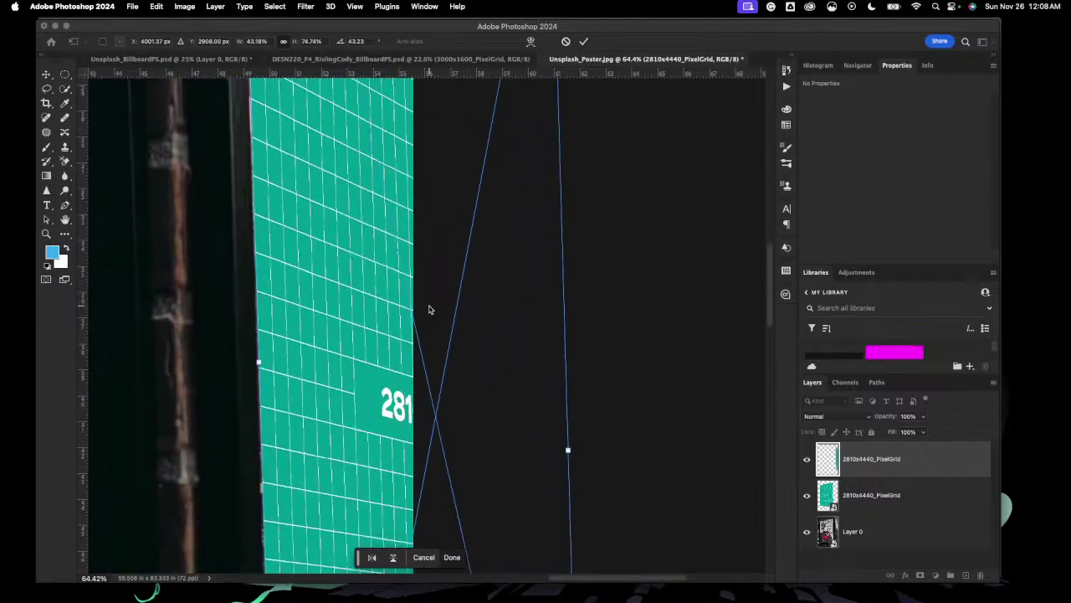
pyautogui.hscroll(-10, 429, 310)
pyautogui.scroll(-8, 429, 310)
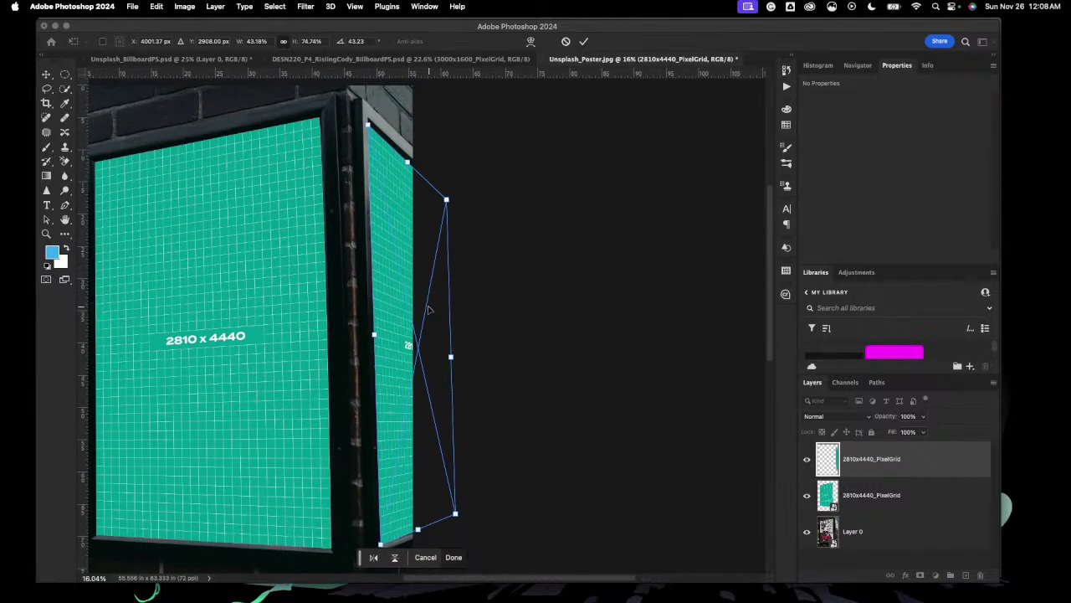
pyautogui.scroll(-3, 428, 310)
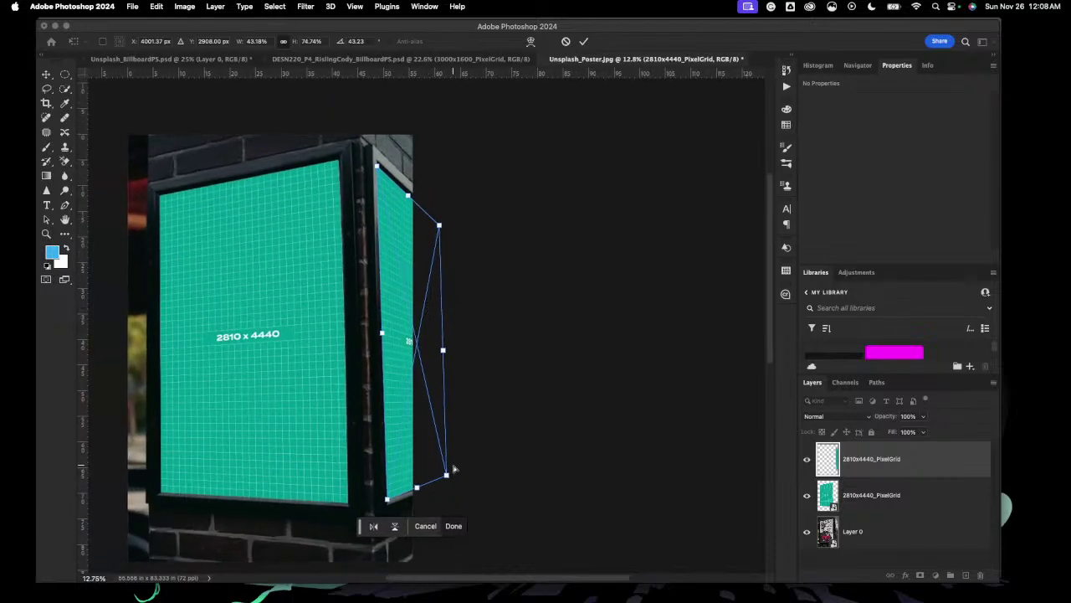
# Step: Pull the side grid's lower-right and upper-right corners closer to the photo's edge, keeping its top and bottom edges along the side frame
pyautogui.moveTo(446, 476); pyautogui.dragTo(433, 484)
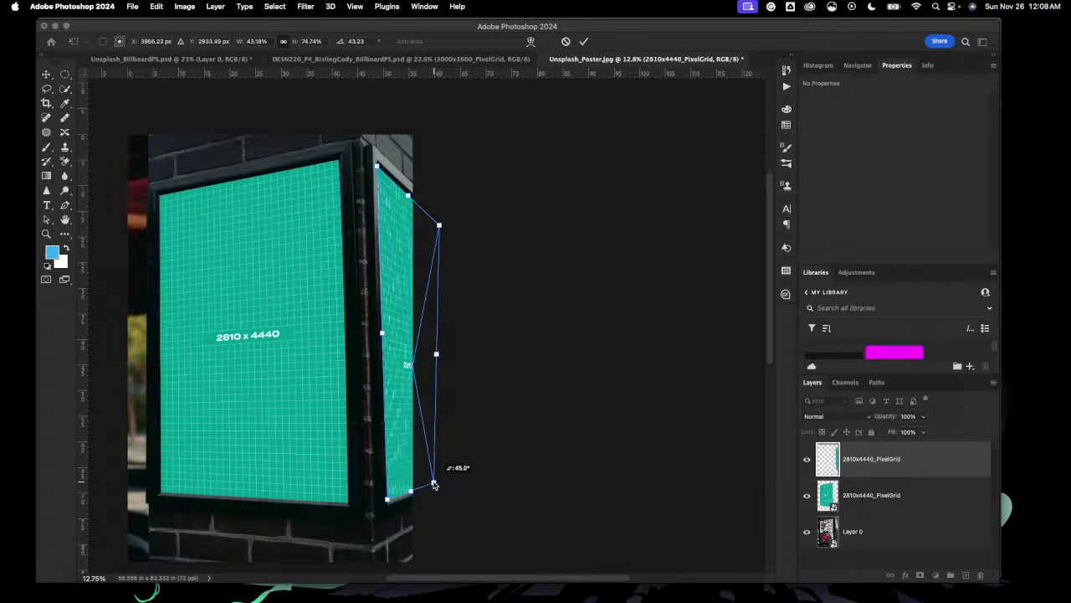
pyautogui.moveTo(433, 484); pyautogui.dragTo(434, 484)
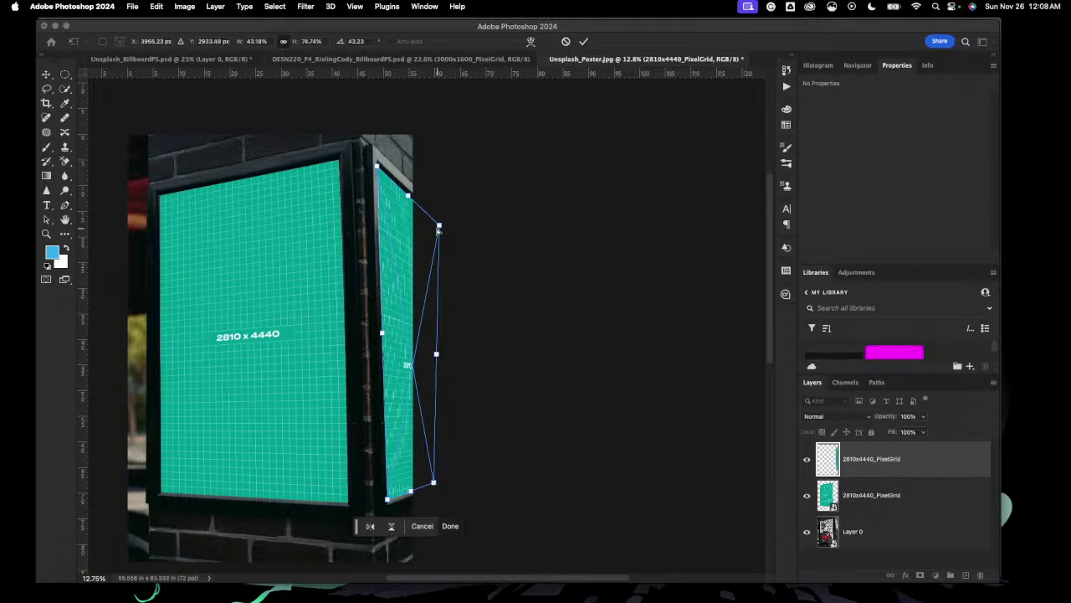
pyautogui.moveTo(439, 226); pyautogui.dragTo(431, 220)
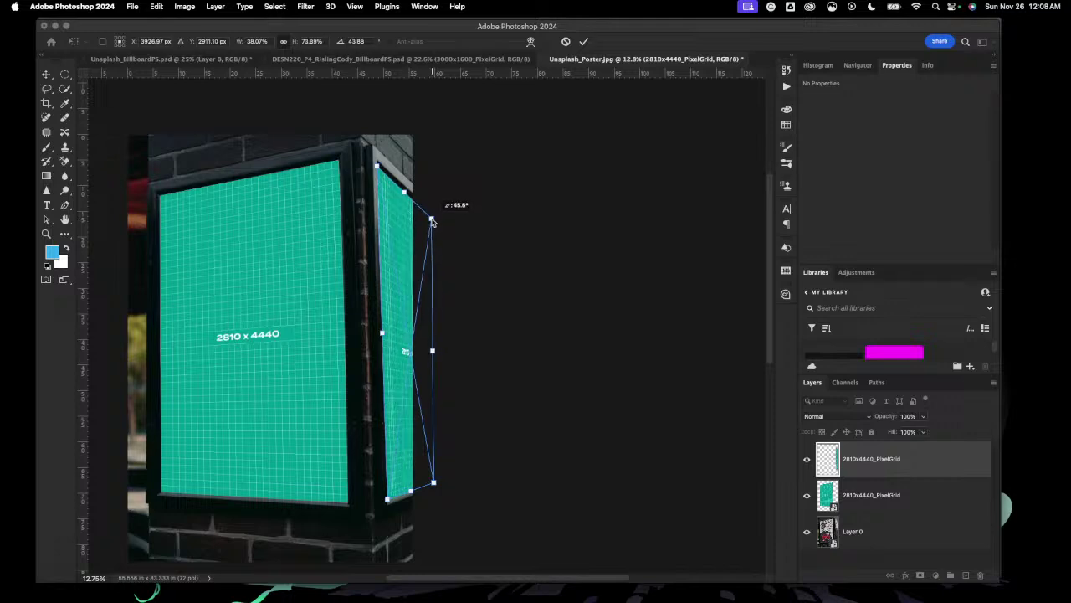
pyautogui.moveTo(432, 220); pyautogui.dragTo(430, 219)
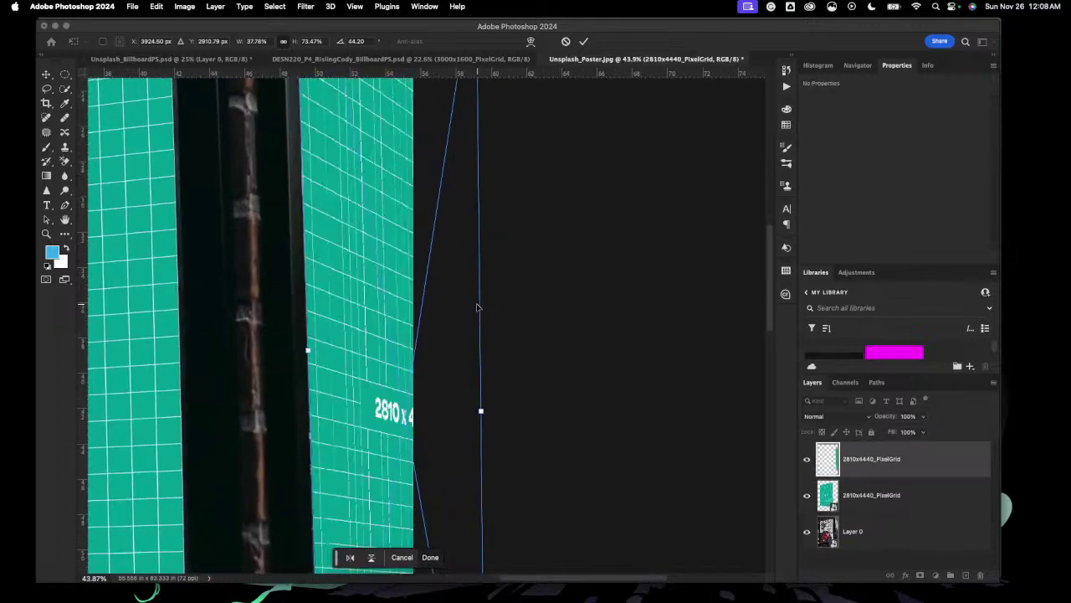
# Step: Nudge the side grid's upper-right corner slightly up and outward so its top edge follows the side frame's inner edge
pyautogui.scroll(2, 474, 312)
pyautogui.scroll(-5, 469, 315)
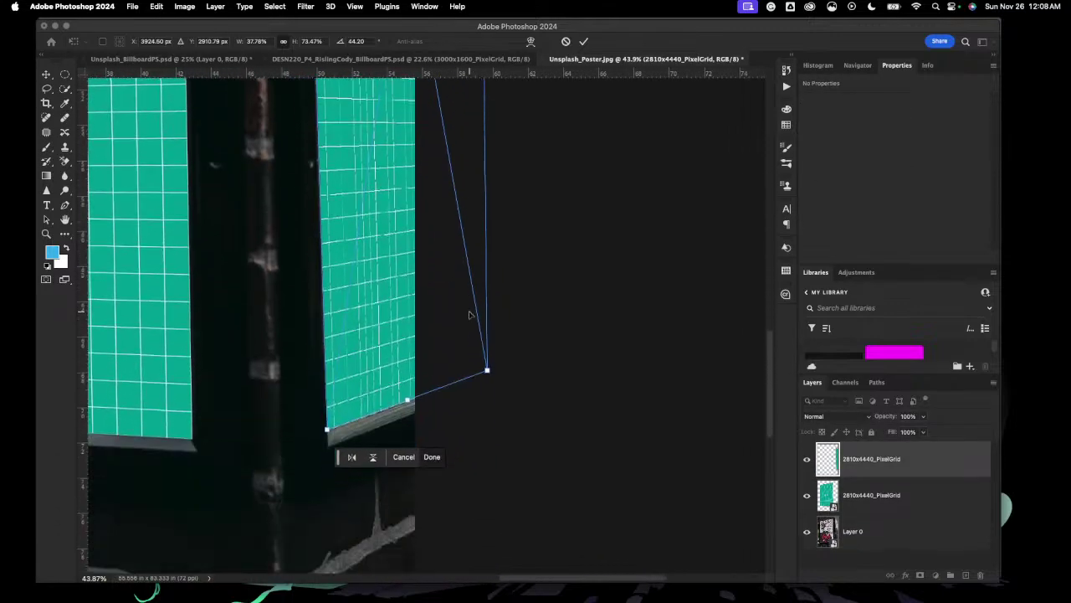
pyautogui.scroll(8, 469, 315)
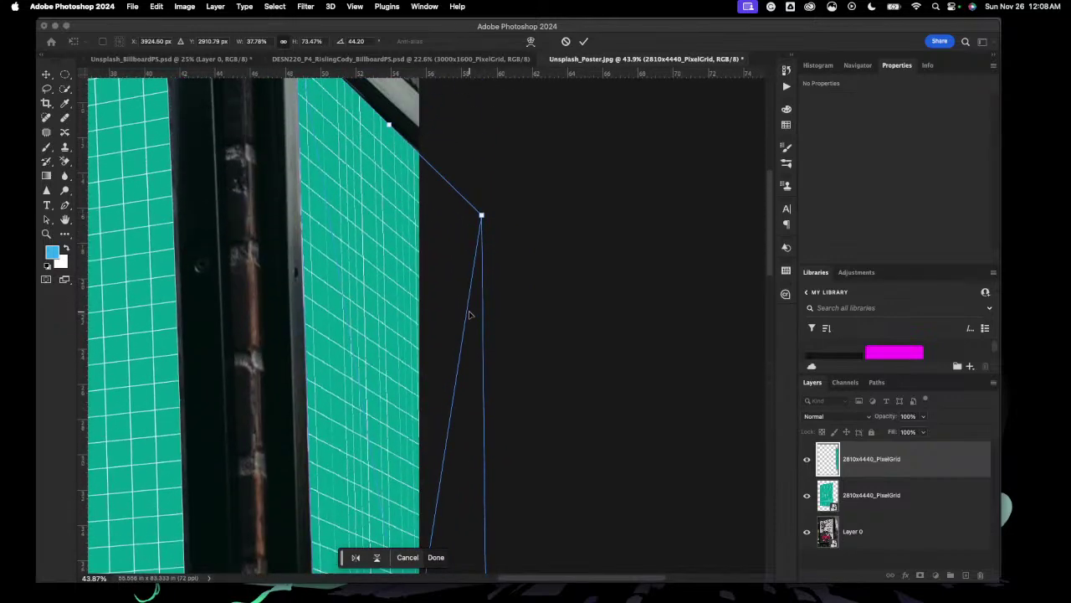
pyautogui.scroll(3, 507, 266)
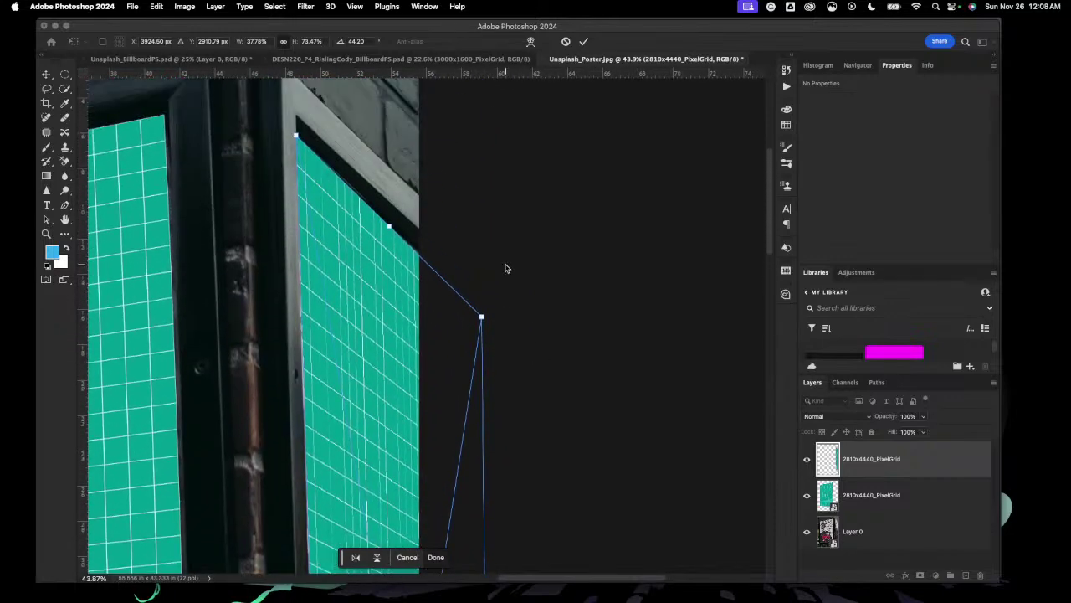
pyautogui.scroll(5, 505, 268)
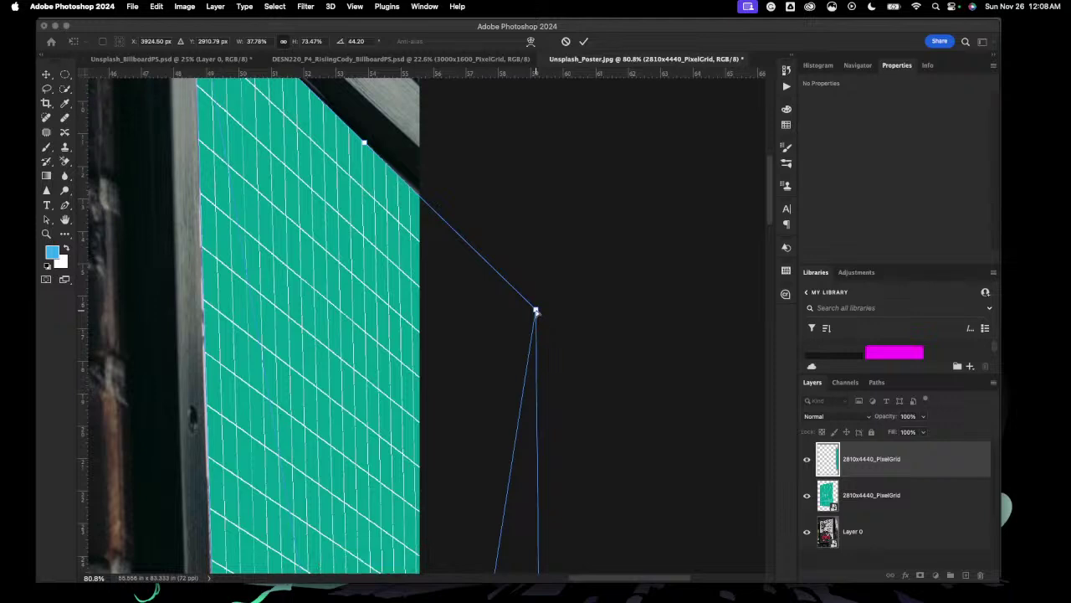
pyautogui.moveTo(536, 311); pyautogui.dragTo(539, 306)
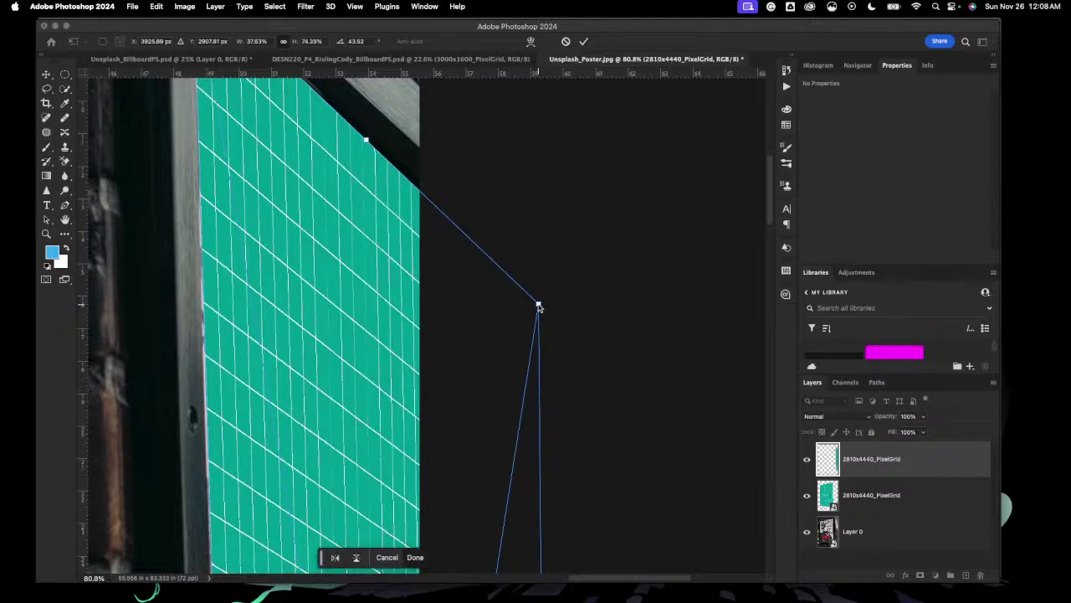
# Step: Nudge the side grid's upper-left corner slightly up and outward to meet the side frame's inner edge
pyautogui.scroll(6, 493, 215)
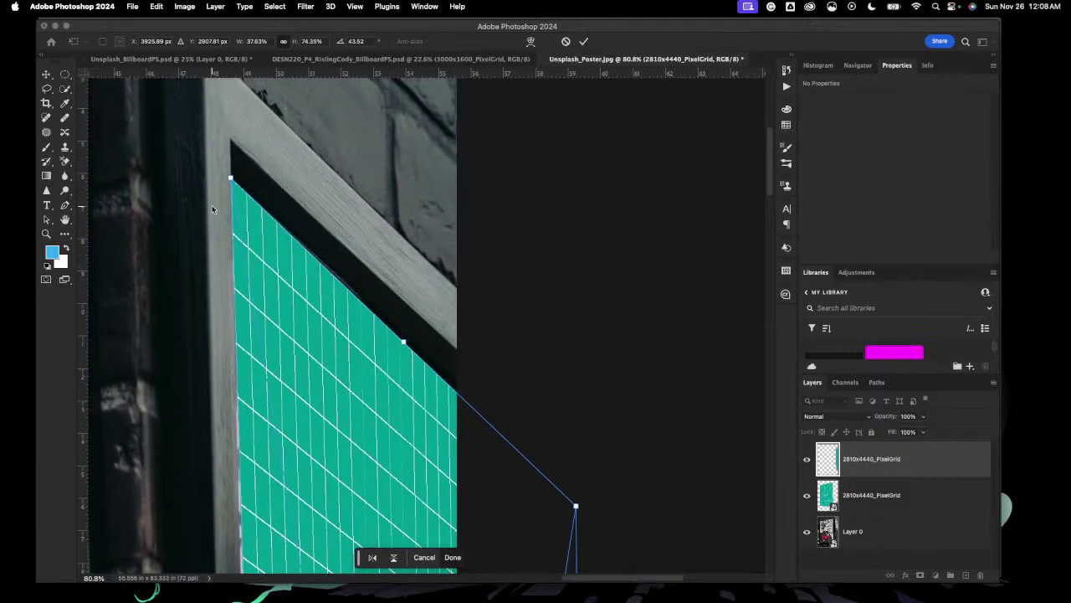
pyautogui.scroll(8, 234, 180)
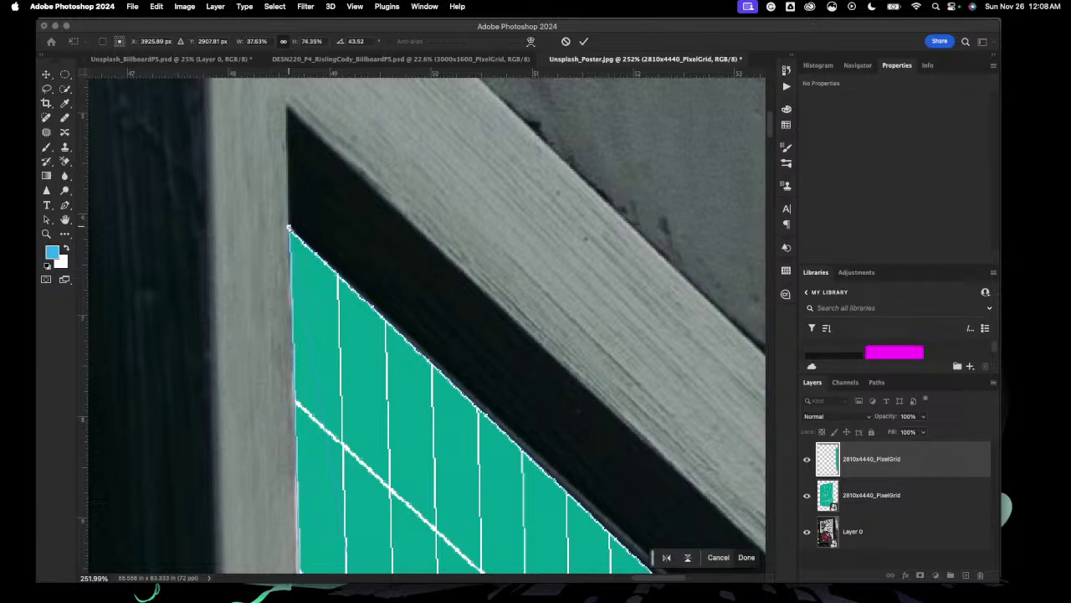
pyautogui.moveTo(289, 227); pyautogui.dragTo(287, 224)
# Step: Switch the side grid's active transform from Distort to Warp
pyautogui.scroll(-10, 403, 361)
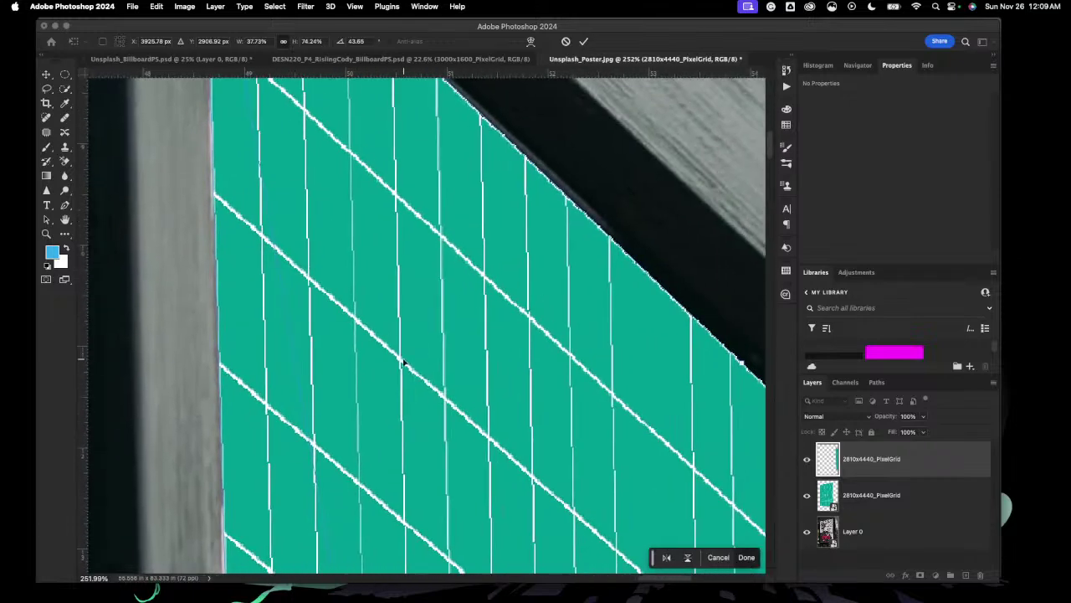
pyautogui.scroll(-10, 403, 362)
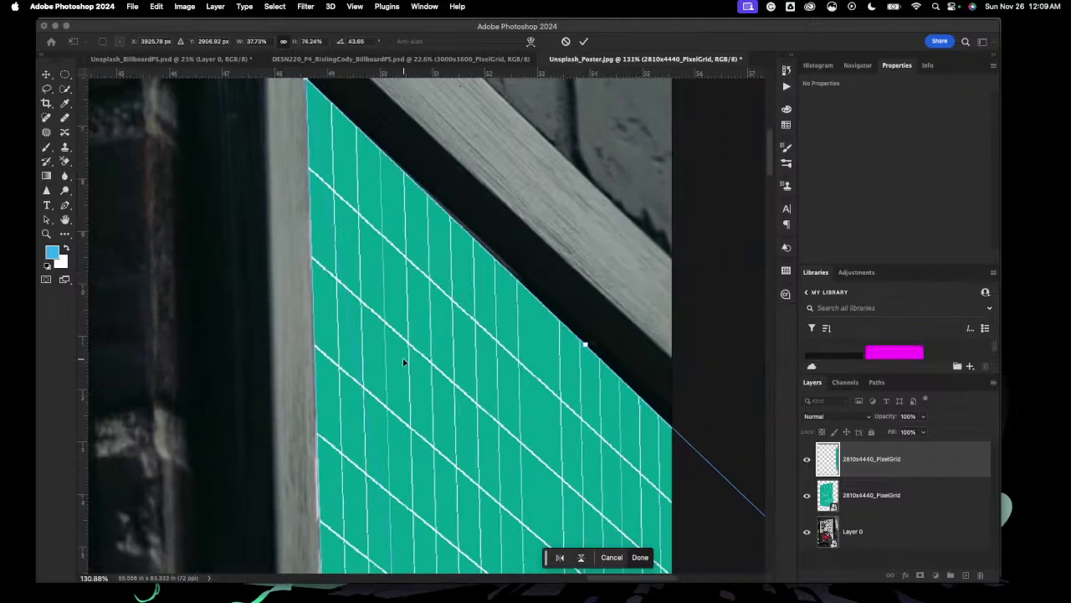
pyautogui.scroll(-10, 403, 362)
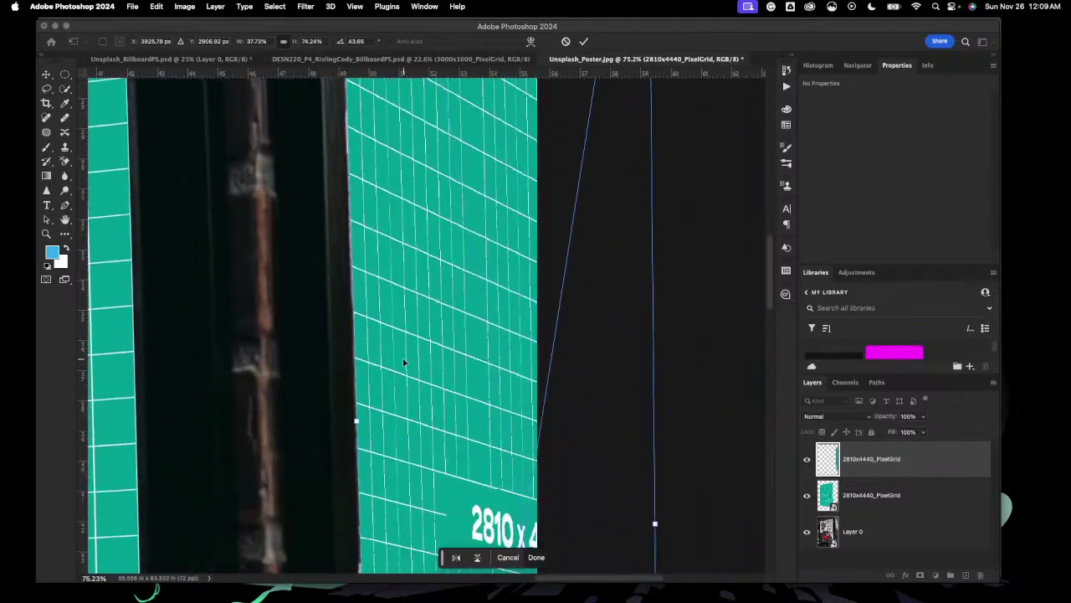
pyautogui.click(157, 6)
pyautogui.moveTo(205, 282)
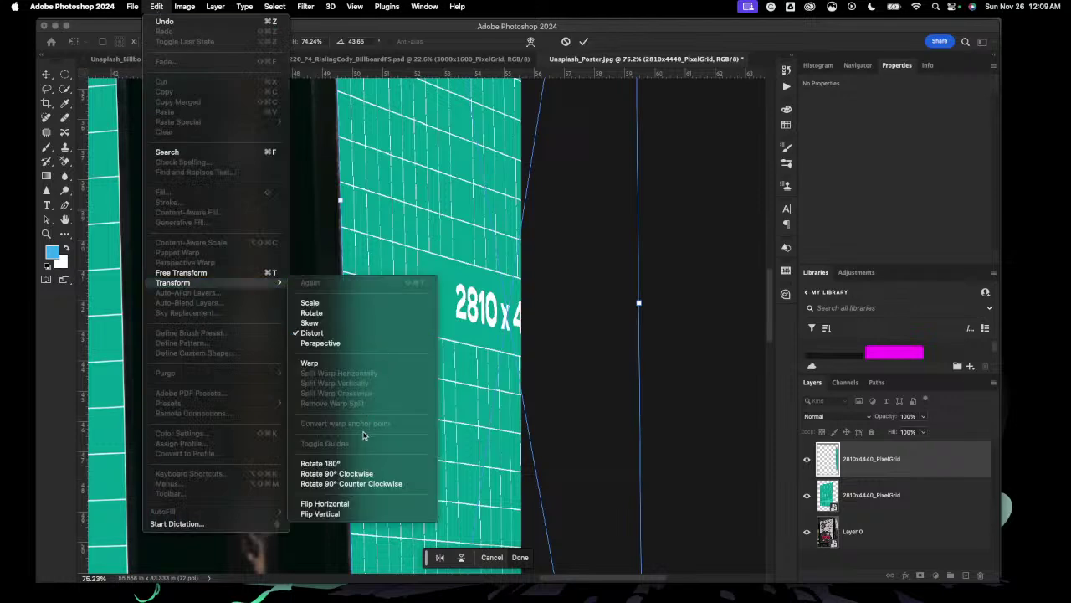
pyautogui.click(335, 361)
# Step: Examine how closely the side grid's left edge follows the inner edge of the side frame along its full height
pyautogui.scroll(5, 347, 343)
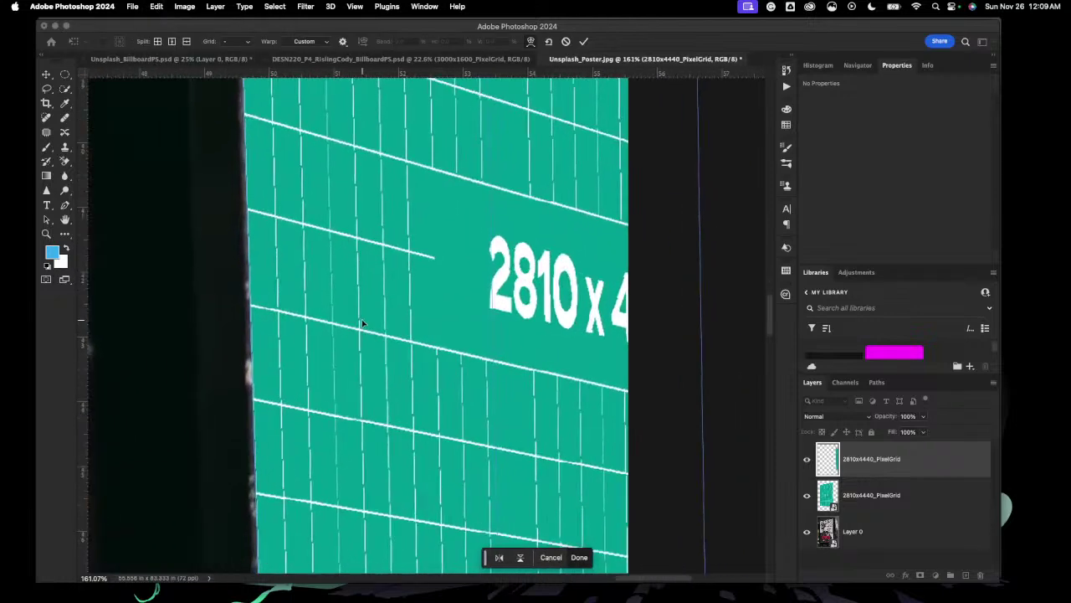
pyautogui.scroll(-10, 374, 303)
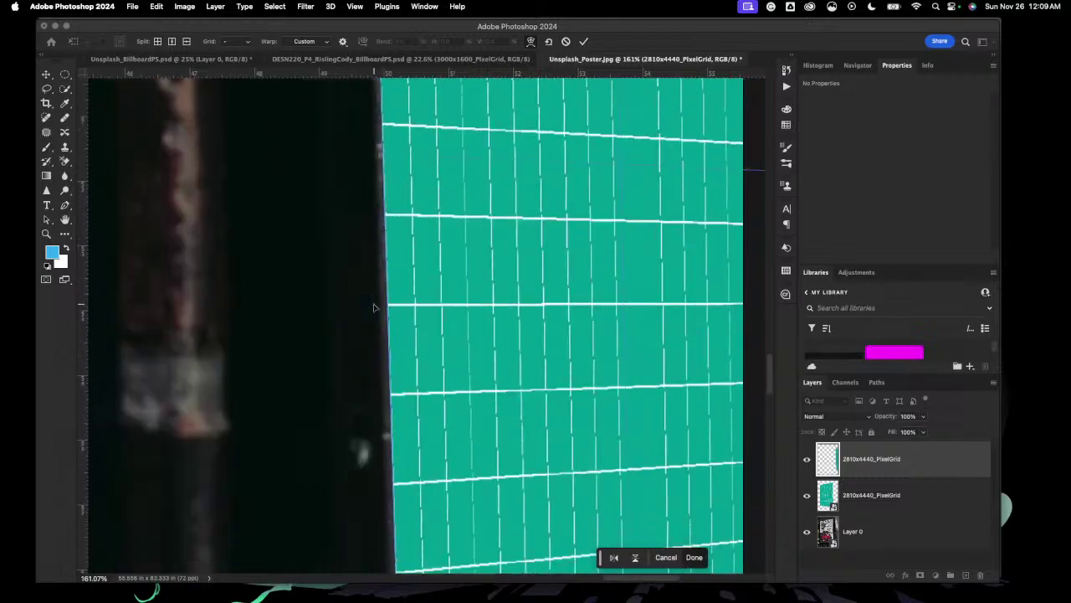
pyautogui.scroll(5, 373, 307)
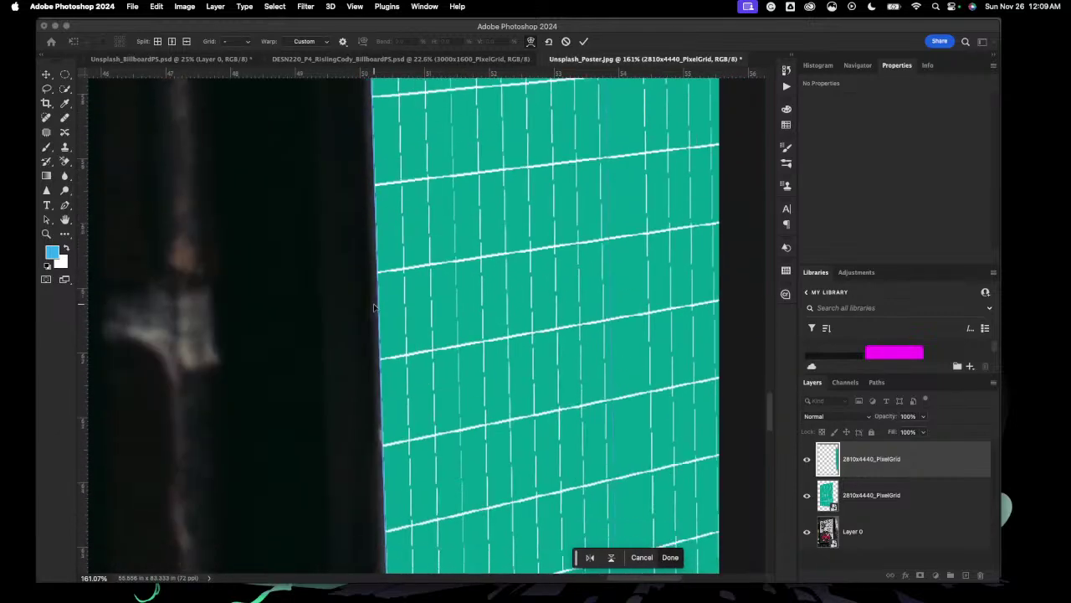
pyautogui.scroll(6, 374, 308)
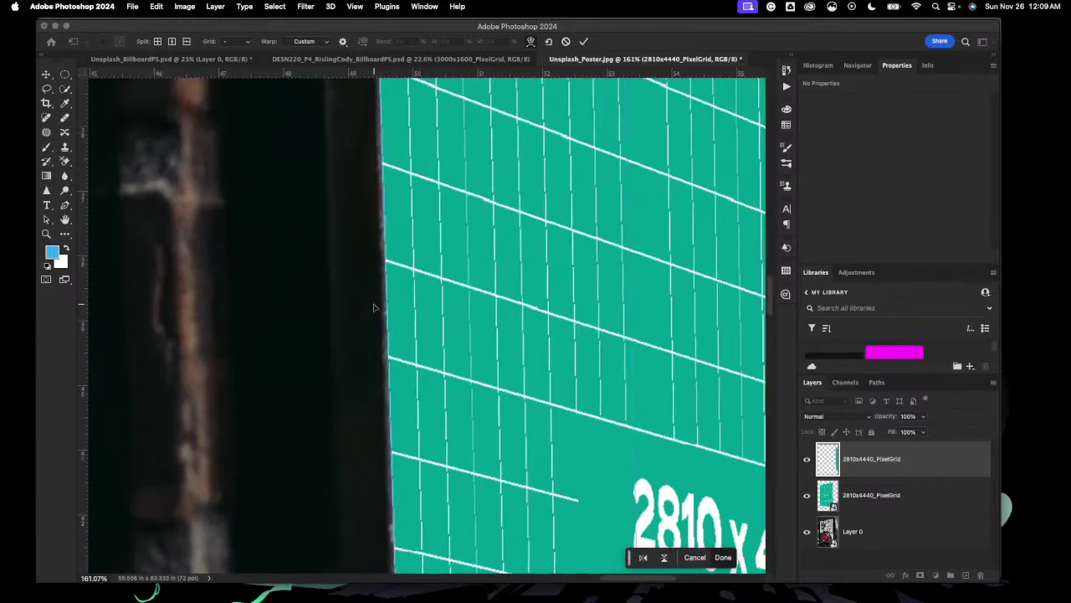
pyautogui.scroll(-3, 375, 308)
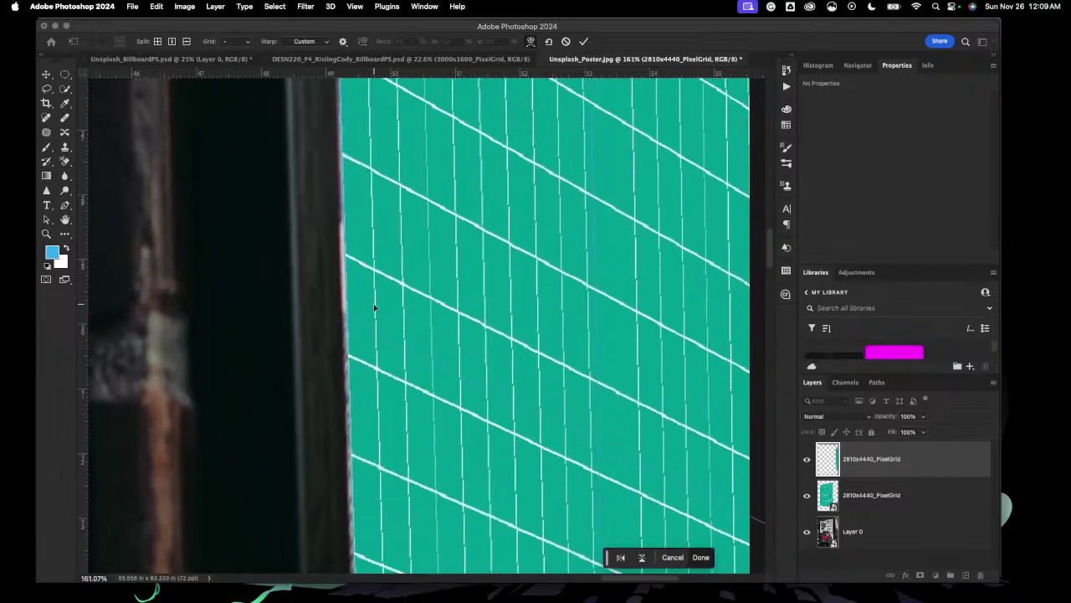
pyautogui.scroll(-10, 374, 308)
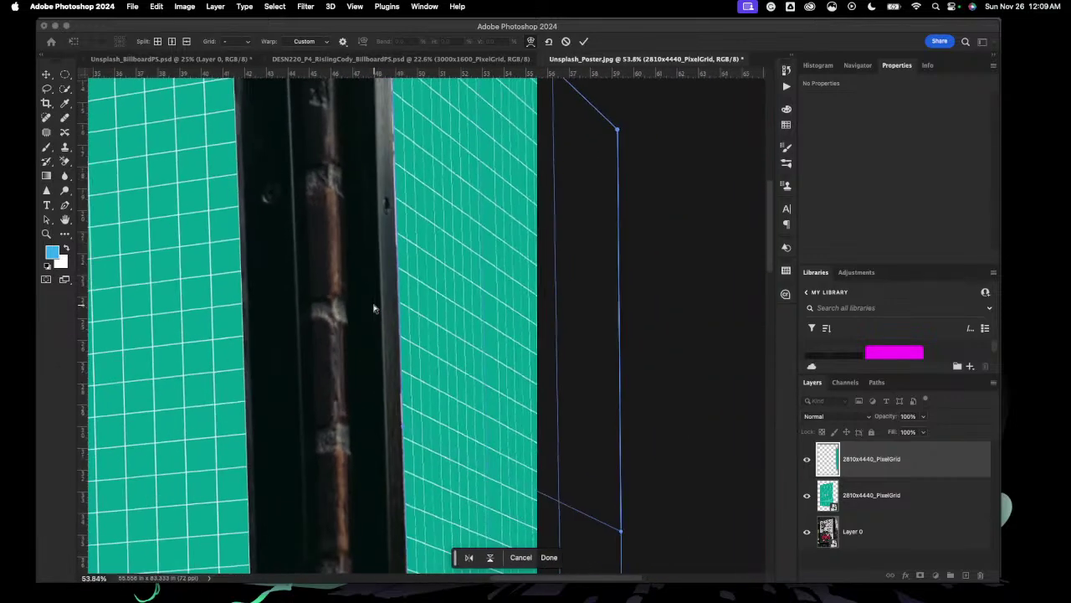
pyautogui.scroll(-2, 374, 308)
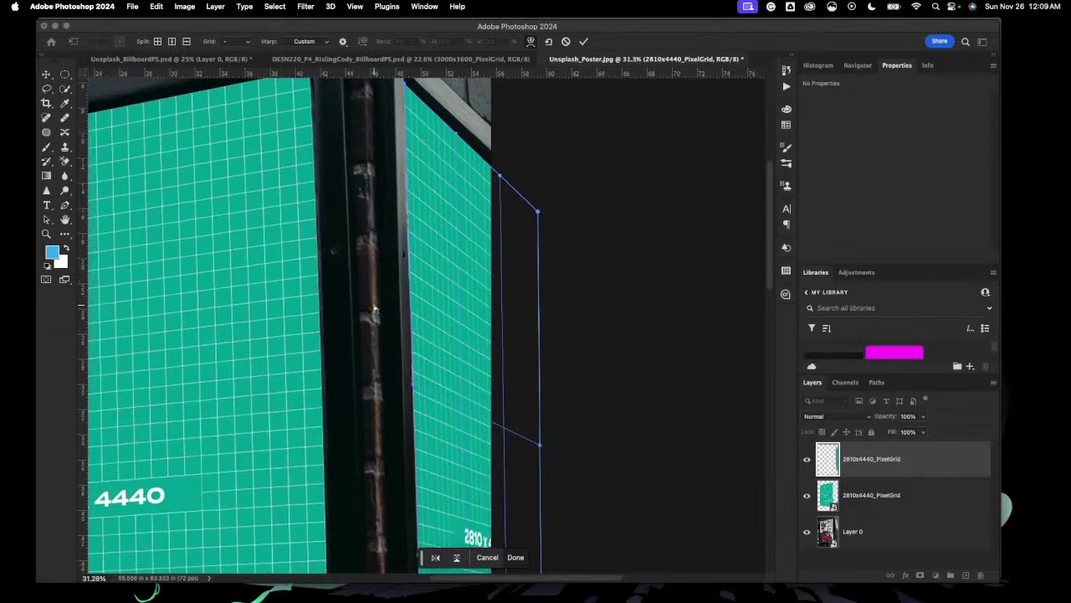
pyautogui.scroll(8, 411, 417)
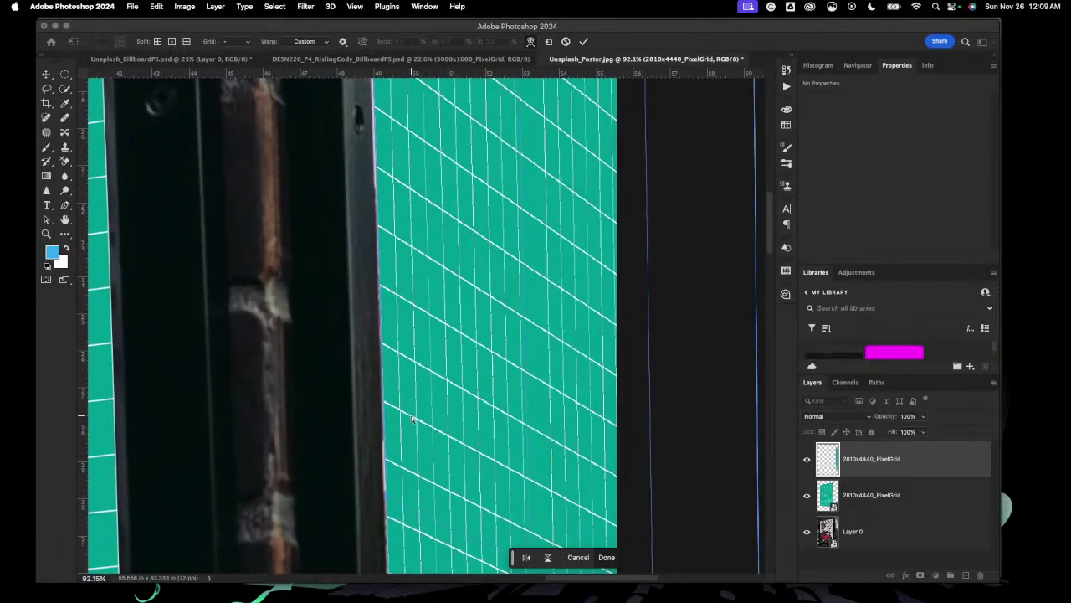
pyautogui.scroll(3, 411, 417)
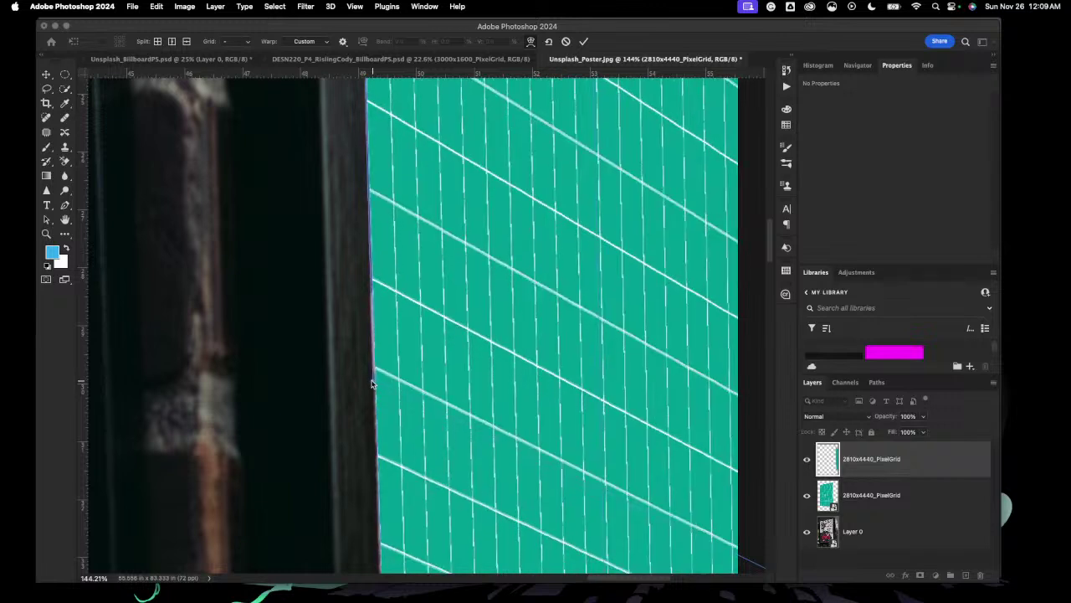
pyautogui.scroll(-5, 410, 390)
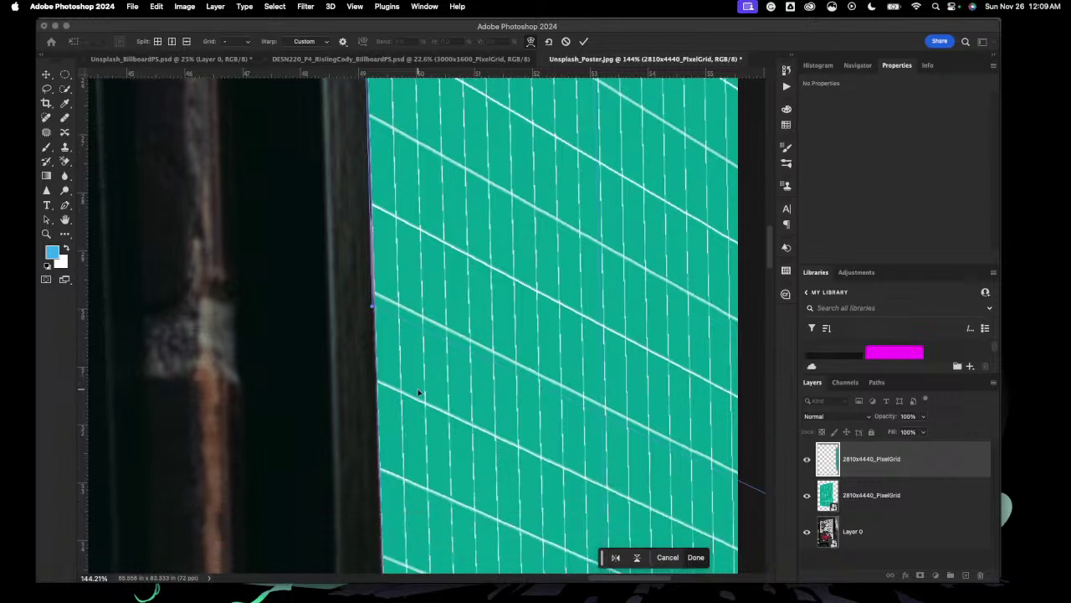
pyautogui.hscroll(-3, 419, 392)
pyautogui.scroll(3, 419, 392)
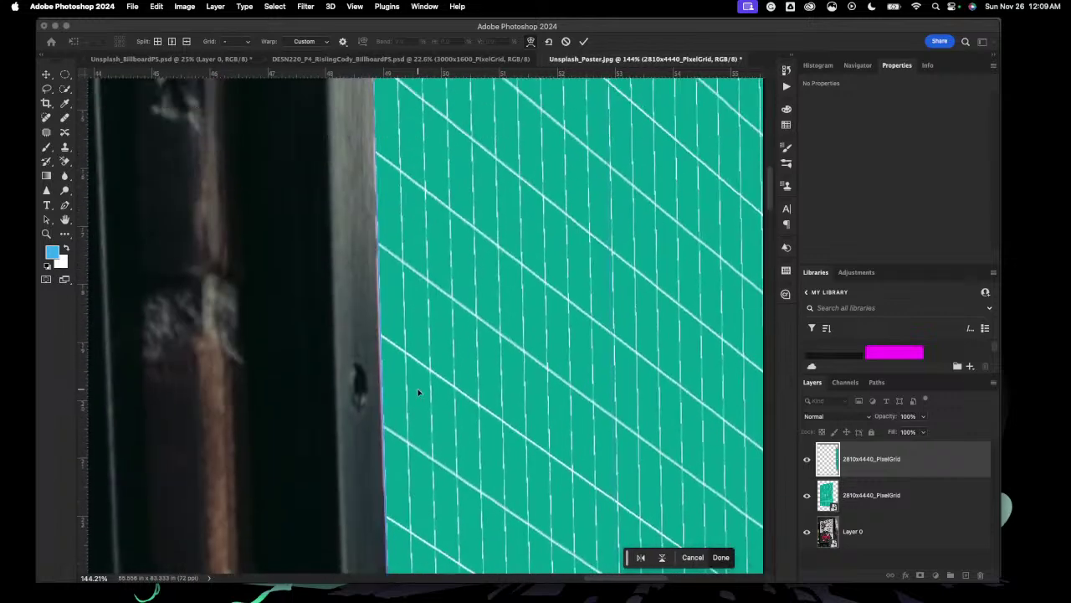
pyautogui.scroll(5, 418, 392)
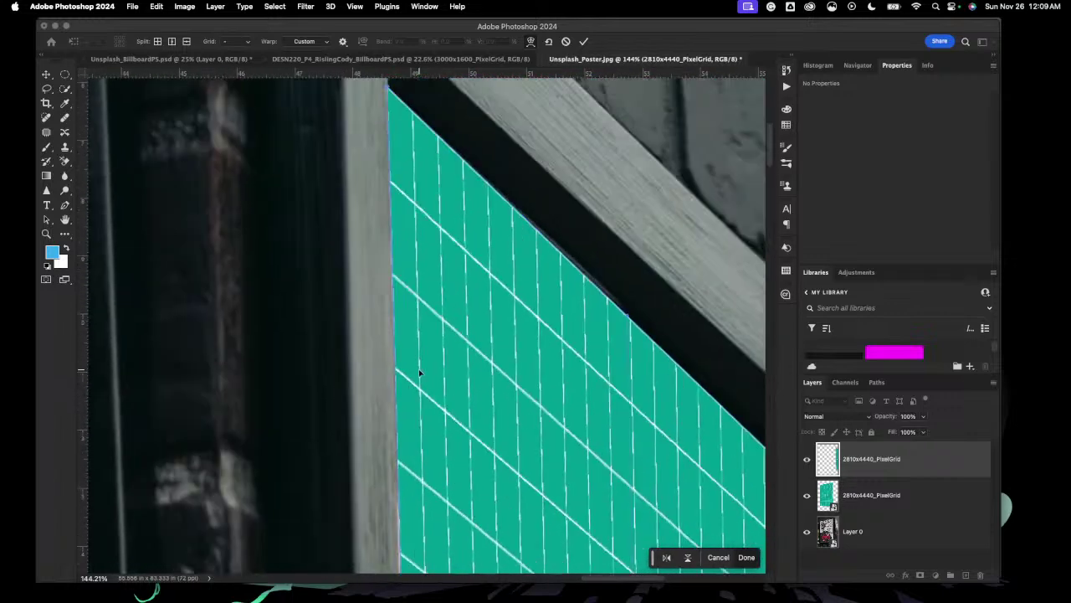
pyautogui.scroll(-7, 419, 368)
pyautogui.scroll(-10, 419, 371)
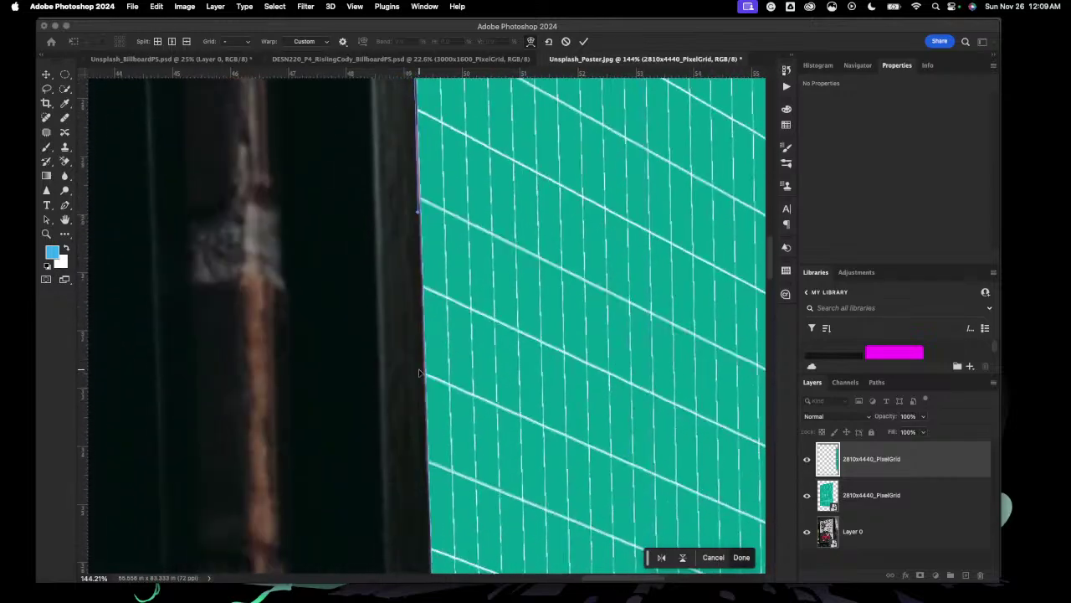
# Step: Warp the upper part of the side grid's left edge slightly outward to cover the thin gap beside the frame
pyautogui.scroll(5, 419, 371)
pyautogui.scroll(6, 419, 370)
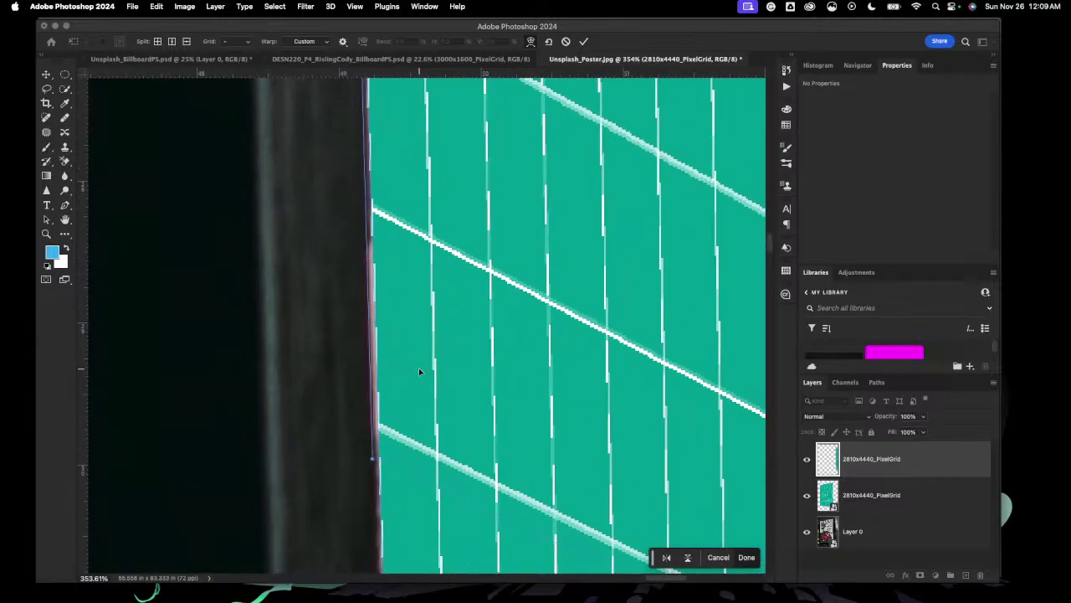
pyautogui.hscroll(-3, 419, 371)
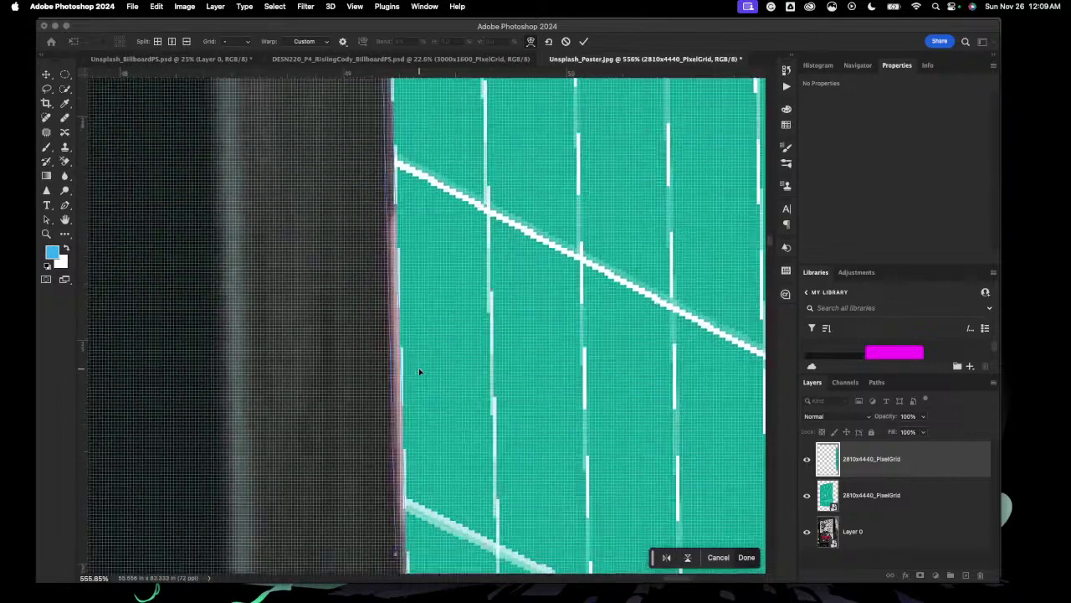
pyautogui.scroll(-4, 419, 371)
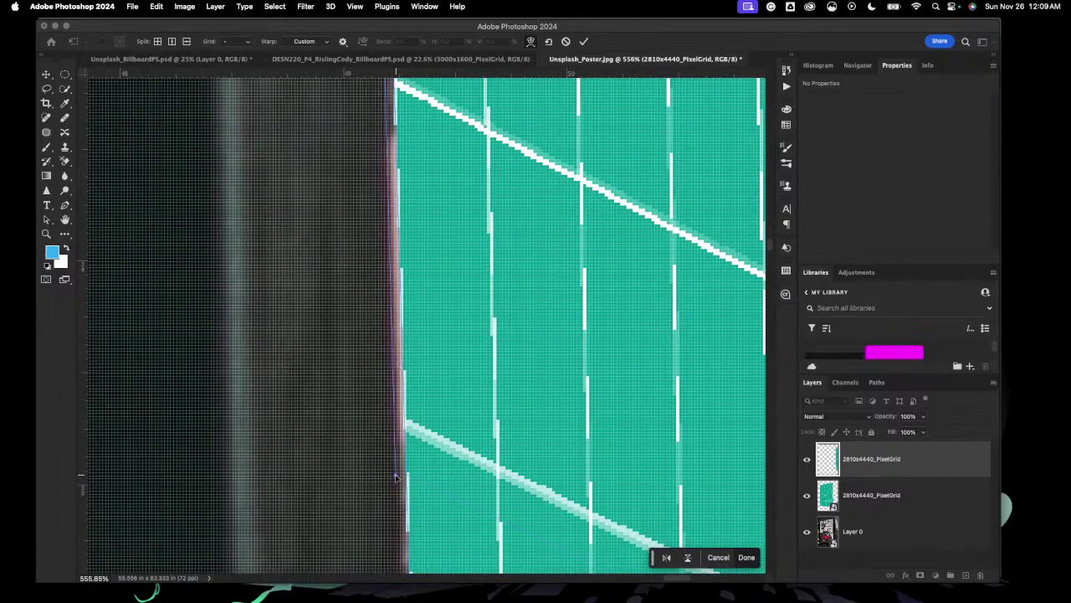
pyautogui.moveTo(394, 477); pyautogui.dragTo(386, 480)
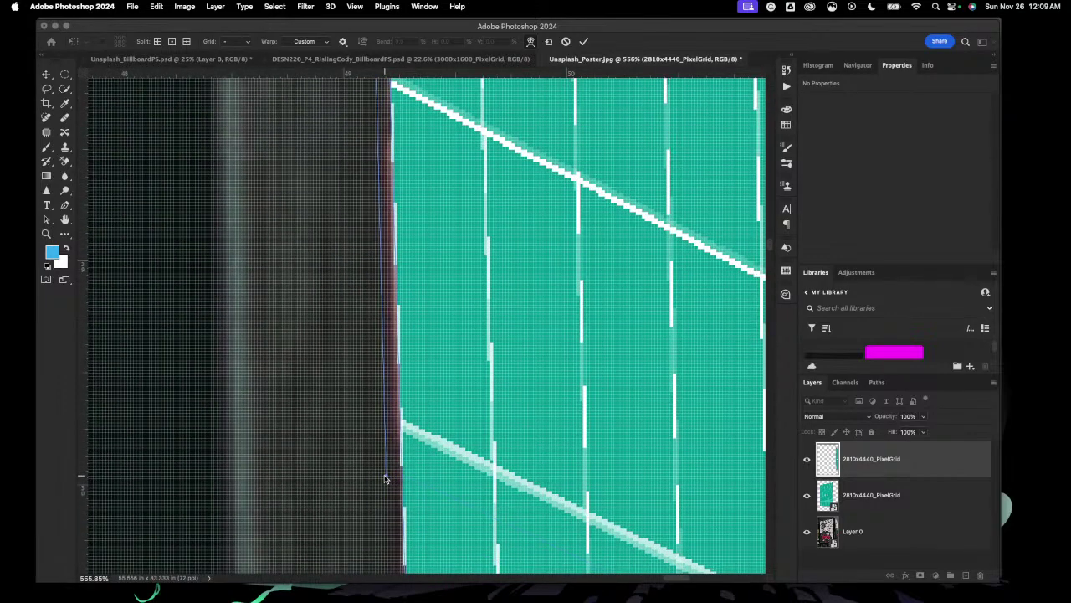
# Step: Nudge the warped side grid's upper-left corner slightly inward and down to align it with the frame edge at pixel level
pyautogui.scroll(3, 466, 307)
pyautogui.hscroll(2, 466, 307)
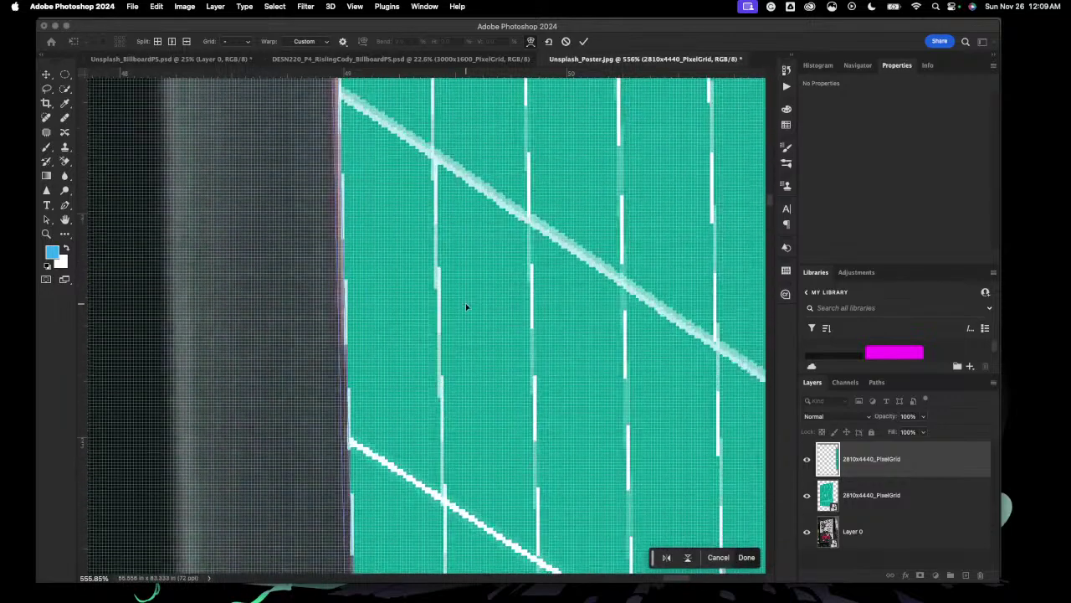
pyautogui.scroll(-10, 467, 307)
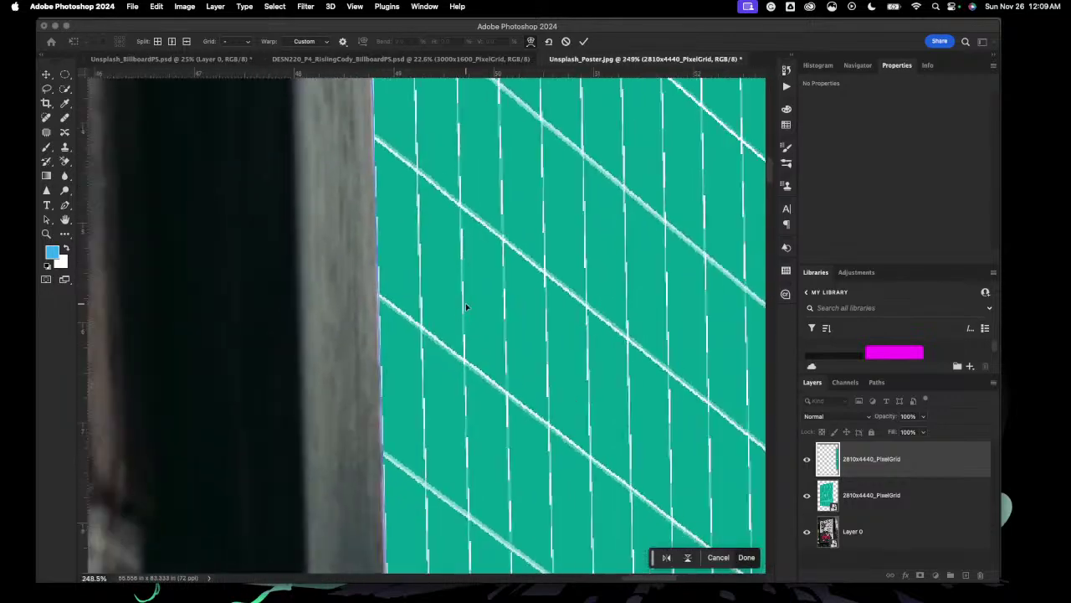
pyautogui.scroll(6, 467, 307)
pyautogui.scroll(-15, 466, 307)
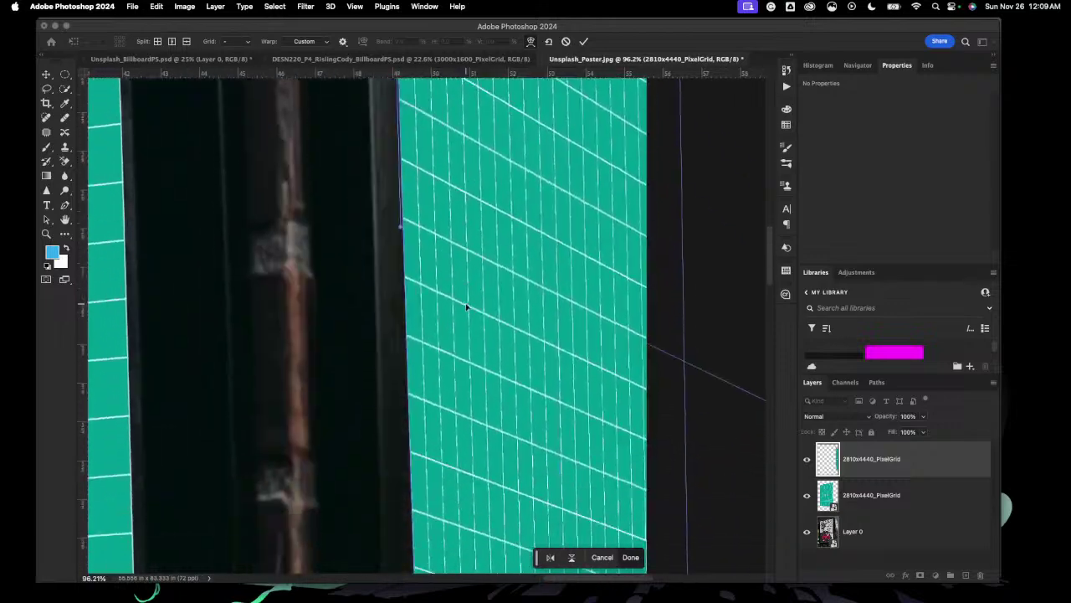
pyautogui.scroll(12, 466, 307)
pyautogui.scroll(5, 466, 307)
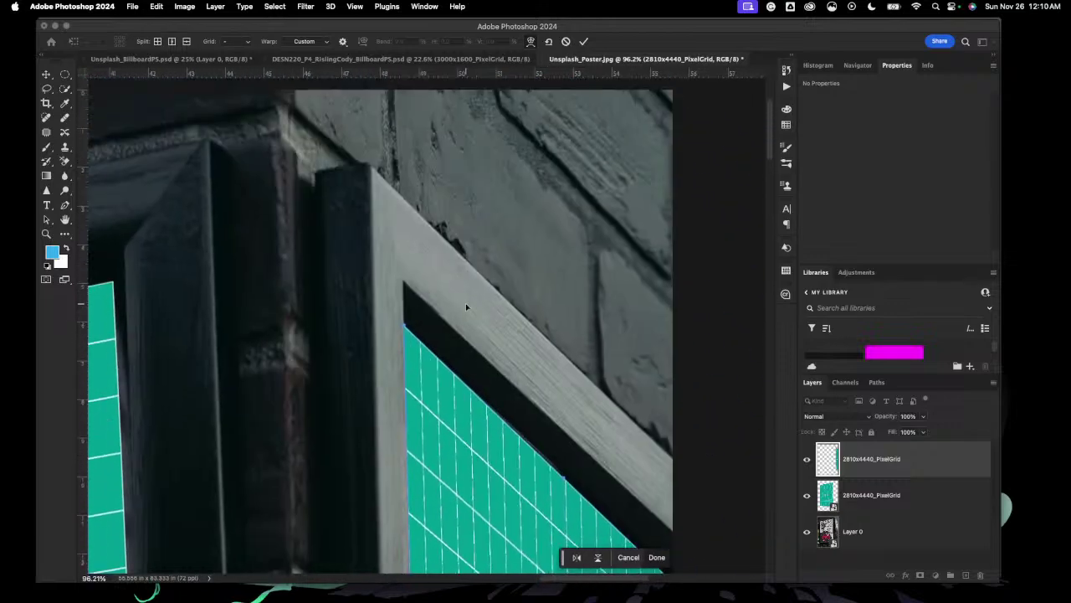
pyautogui.scroll(5, 466, 307)
pyautogui.scroll(6, 466, 307)
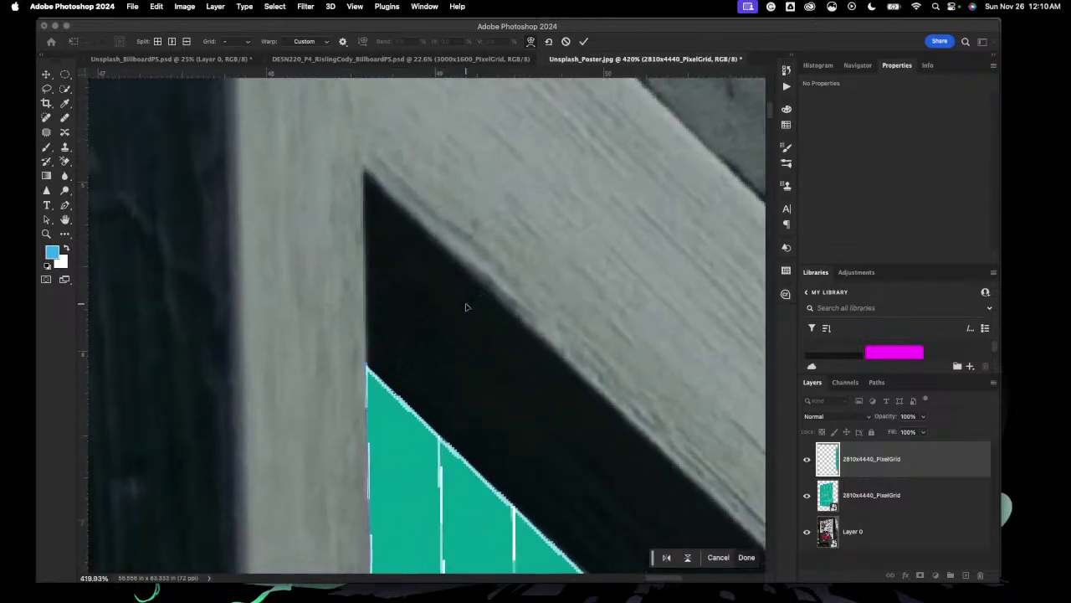
pyautogui.scroll(8, 466, 307)
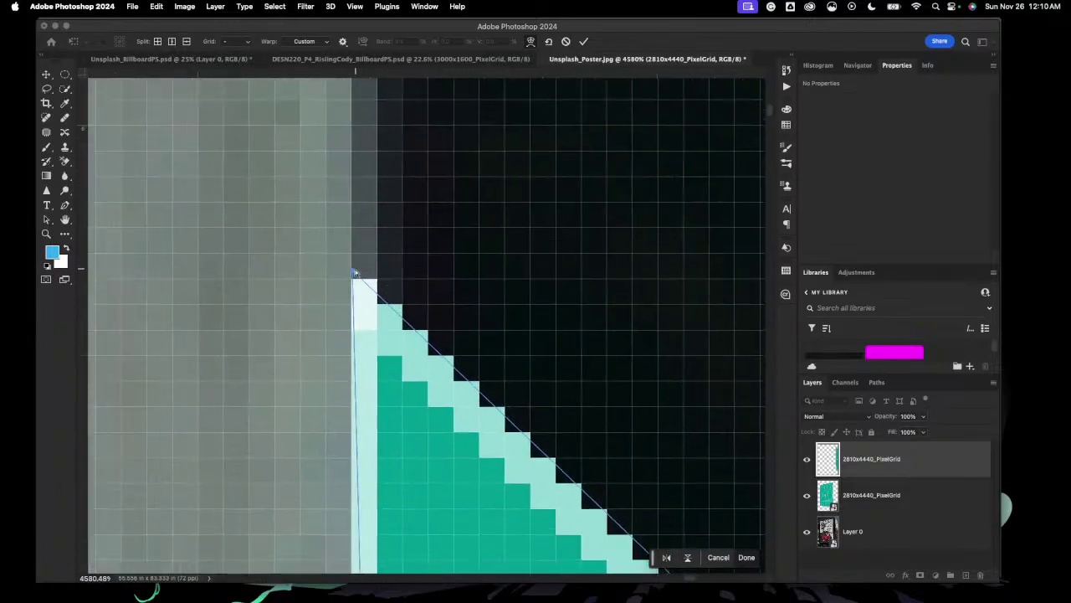
pyautogui.moveTo(363, 274); pyautogui.dragTo(372, 276)
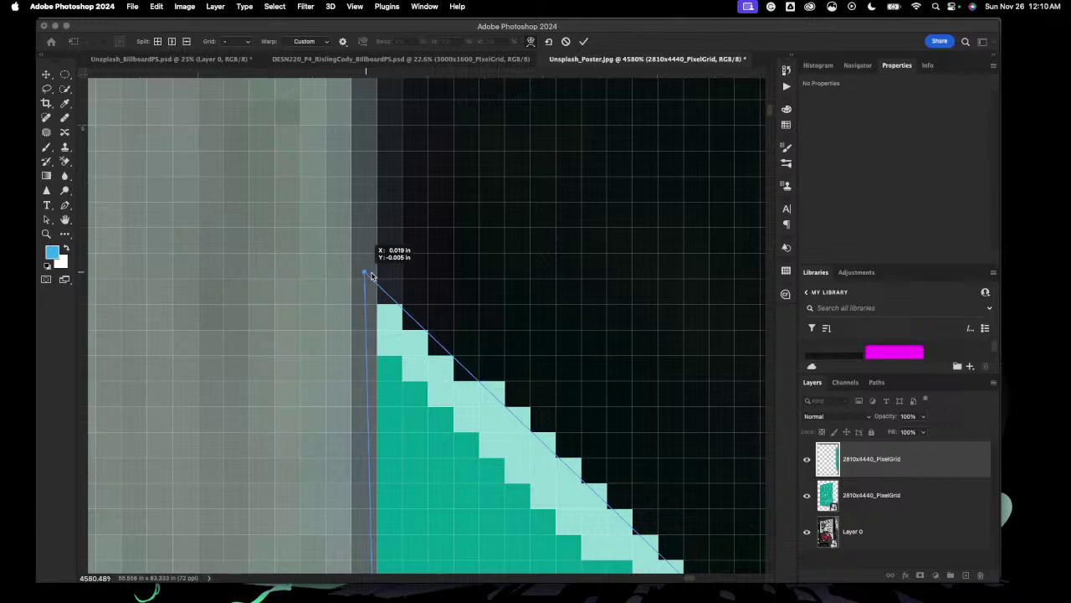
pyautogui.moveTo(389, 279); pyautogui.dragTo(364, 277)
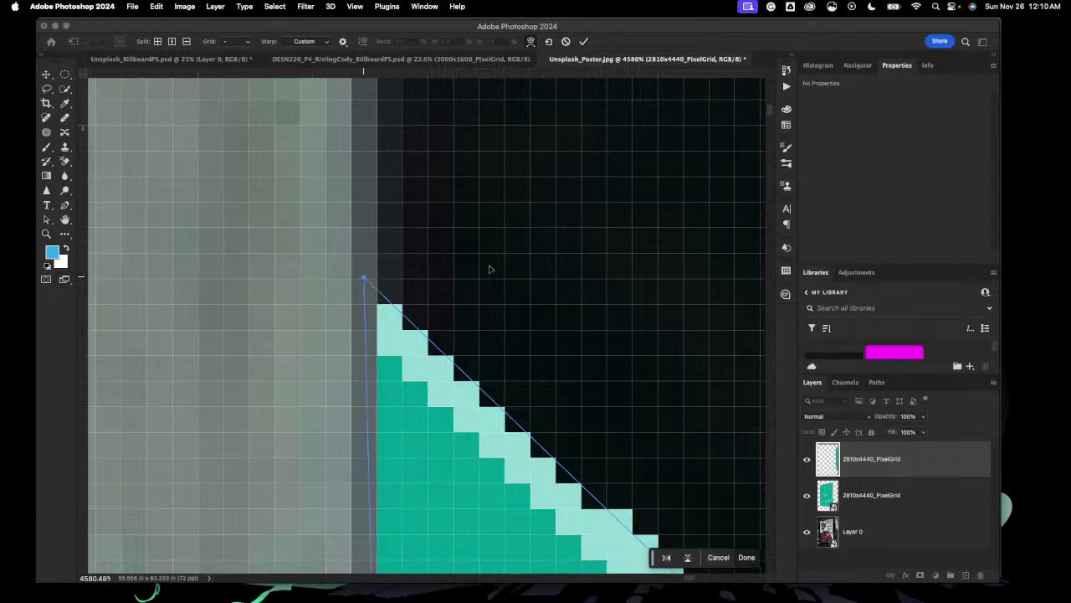
# Step: Warp the side poster grid's upper-left corner slightly left so it meets the inner edge of the side frame
pyautogui.scroll(-15, 491, 268)
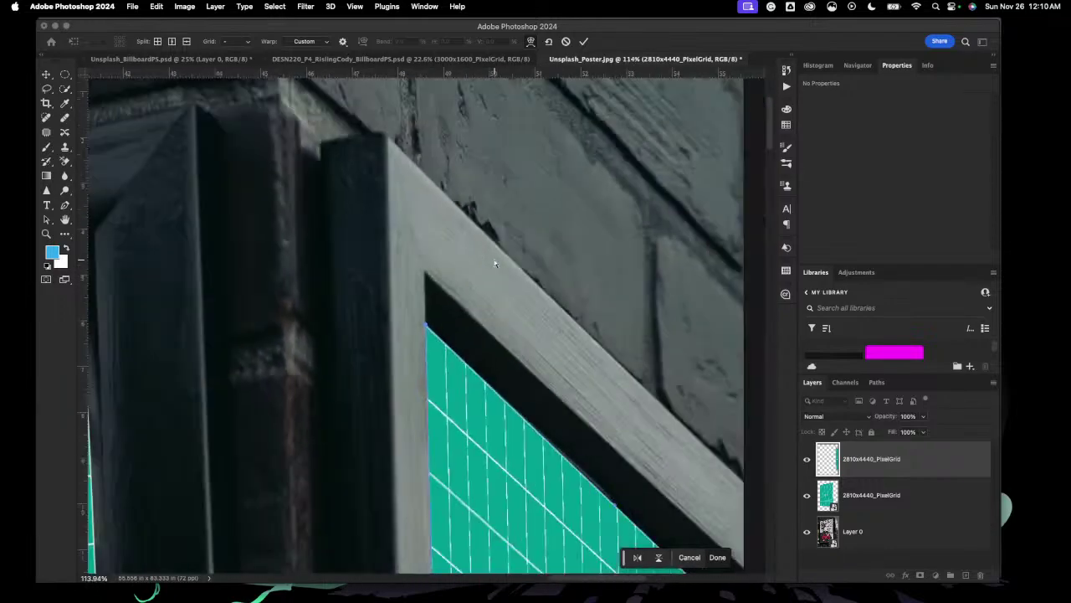
pyautogui.scroll(10, 494, 264)
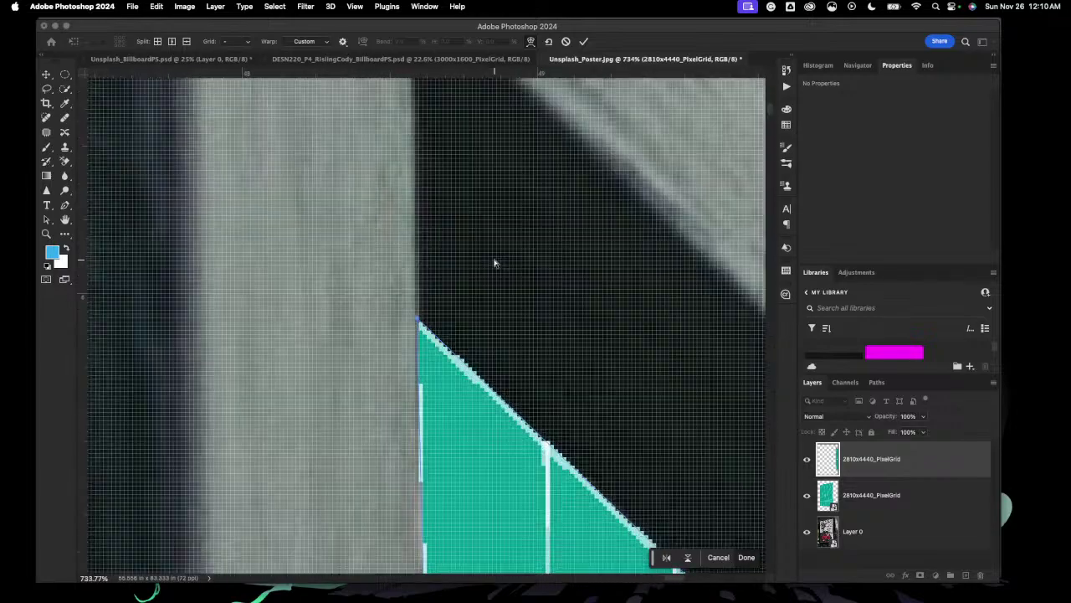
pyautogui.scroll(5, 494, 264)
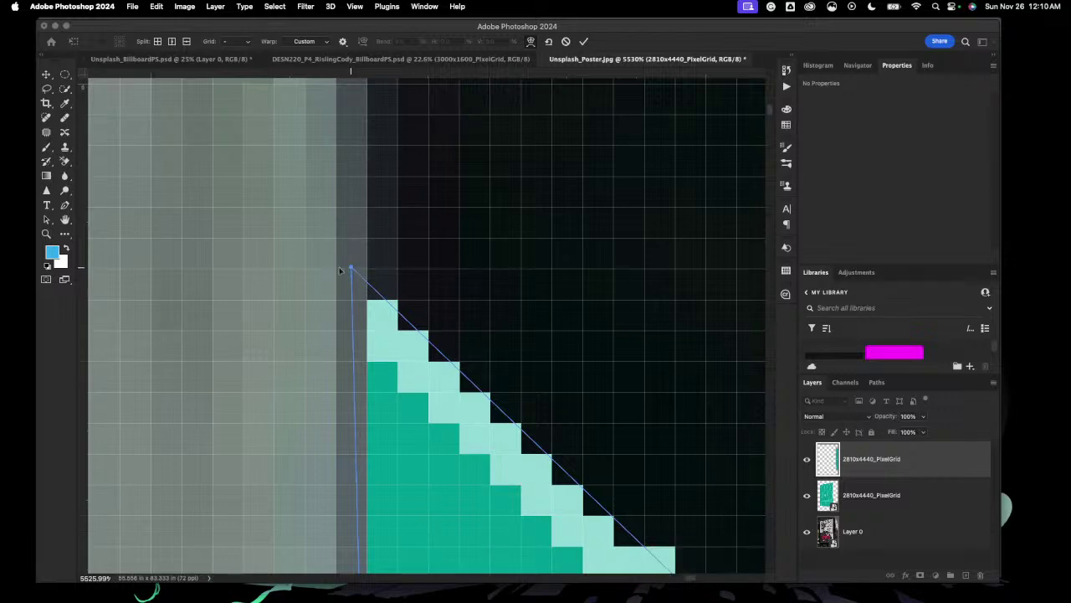
pyautogui.moveTo(351, 268); pyautogui.dragTo(328, 280)
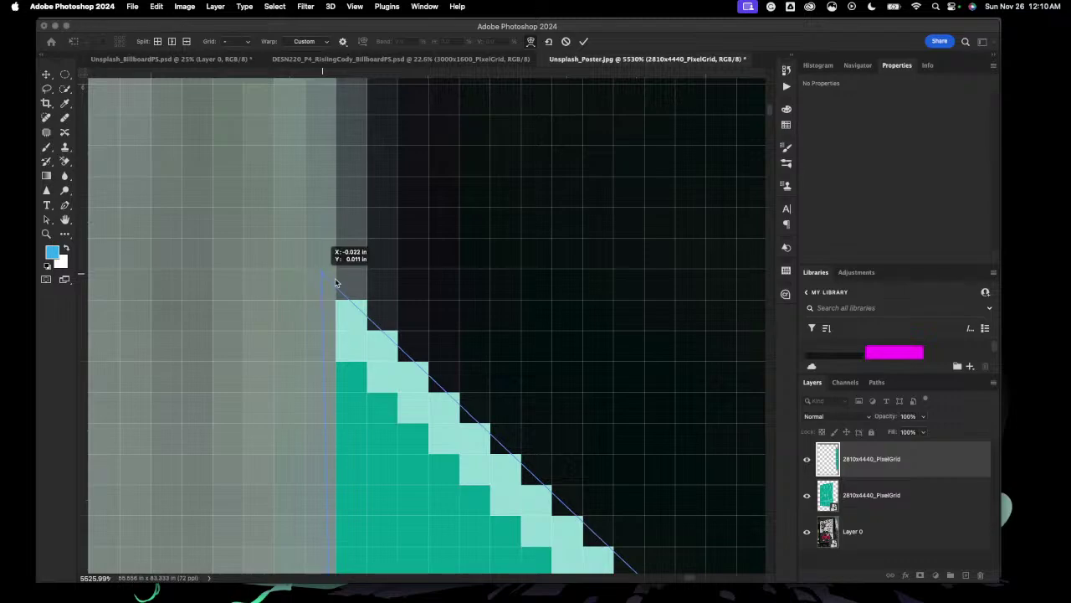
pyautogui.press('super+minus')
pyautogui.press('super+minus')
pyautogui.press('super+minus')
pyautogui.press('super+minus')
pyautogui.press('super+minus')
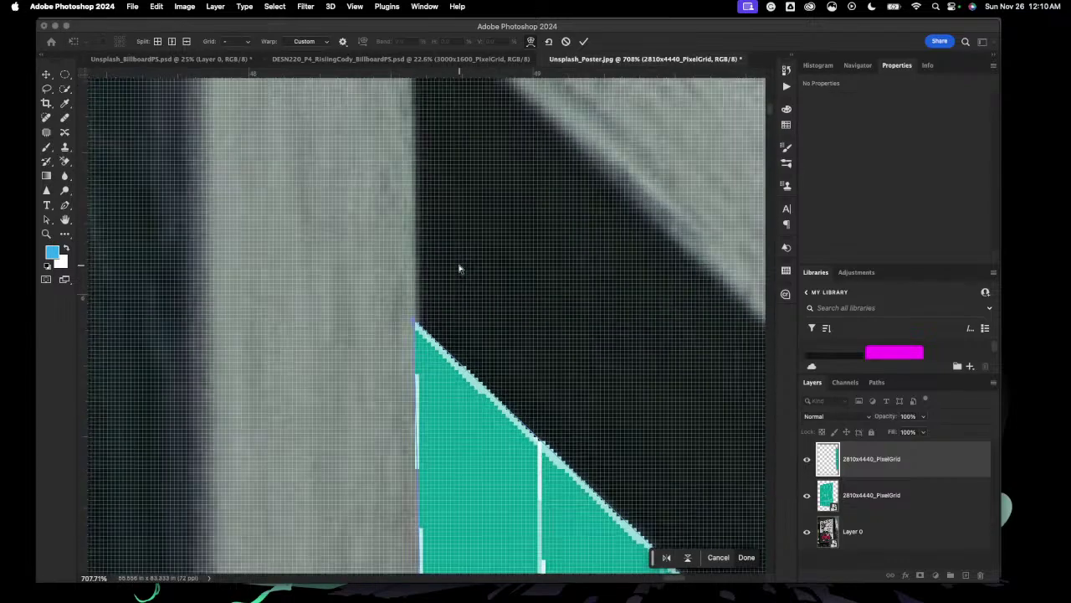
# Step: Try to move the side grid's lower-left warp corner slightly up and inward, and undo that move
pyautogui.scroll(-5, 459, 268)
pyautogui.scroll(-5, 460, 269)
pyautogui.hscroll(3, 459, 268)
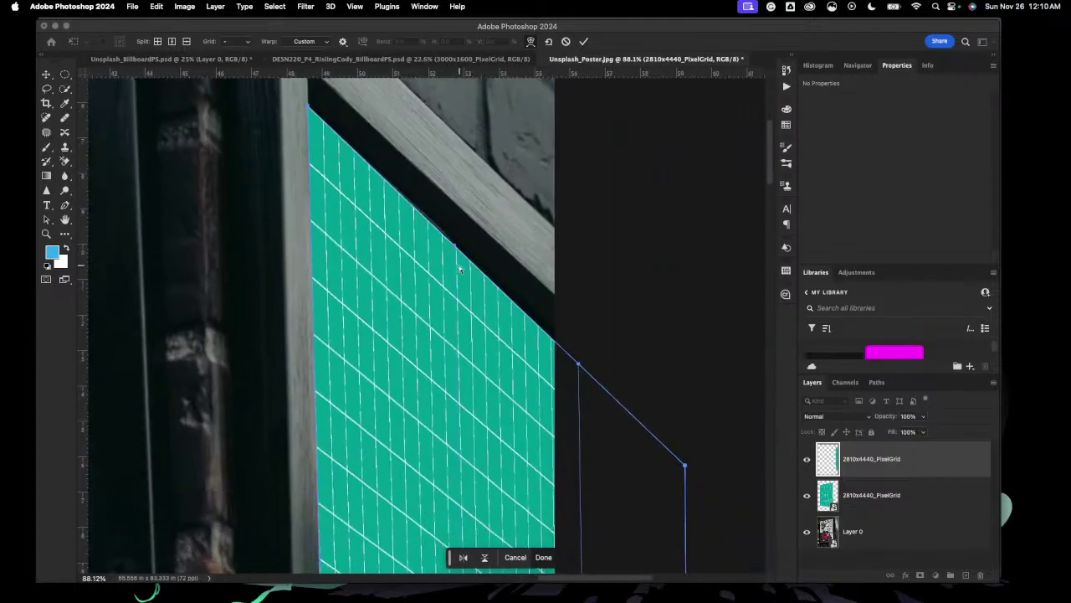
pyautogui.hscroll(-2, 458, 268)
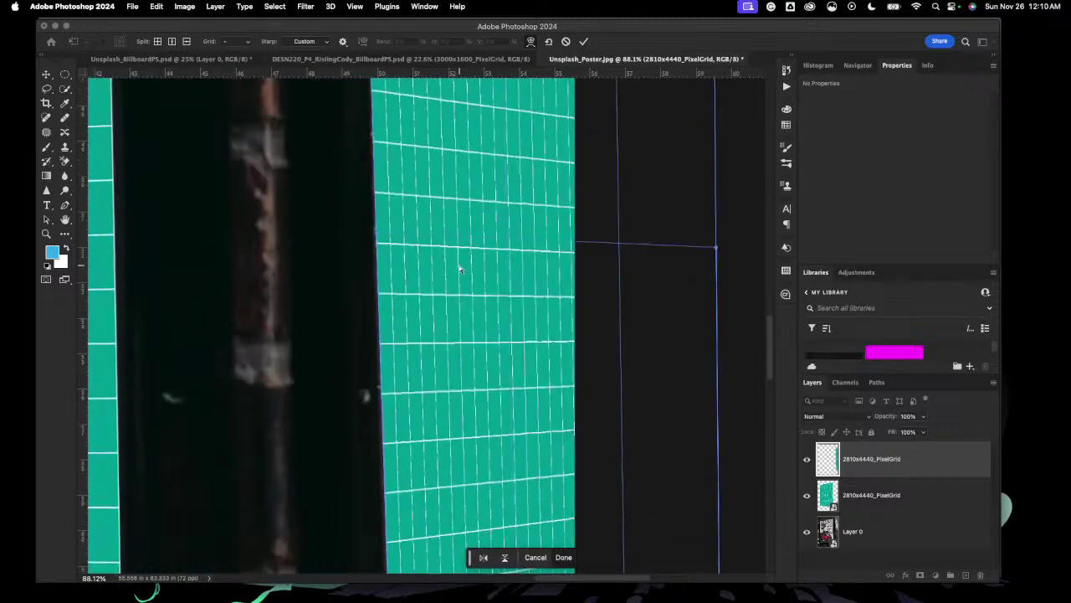
pyautogui.scroll(-5, 458, 268)
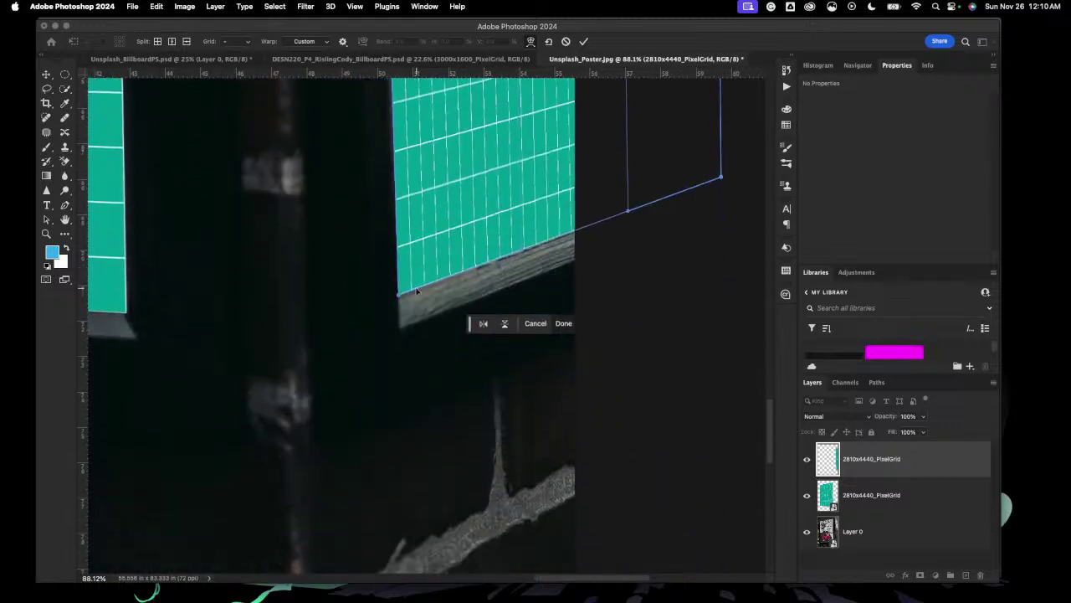
pyautogui.scroll(4, 416, 291)
pyautogui.scroll(6, 416, 291)
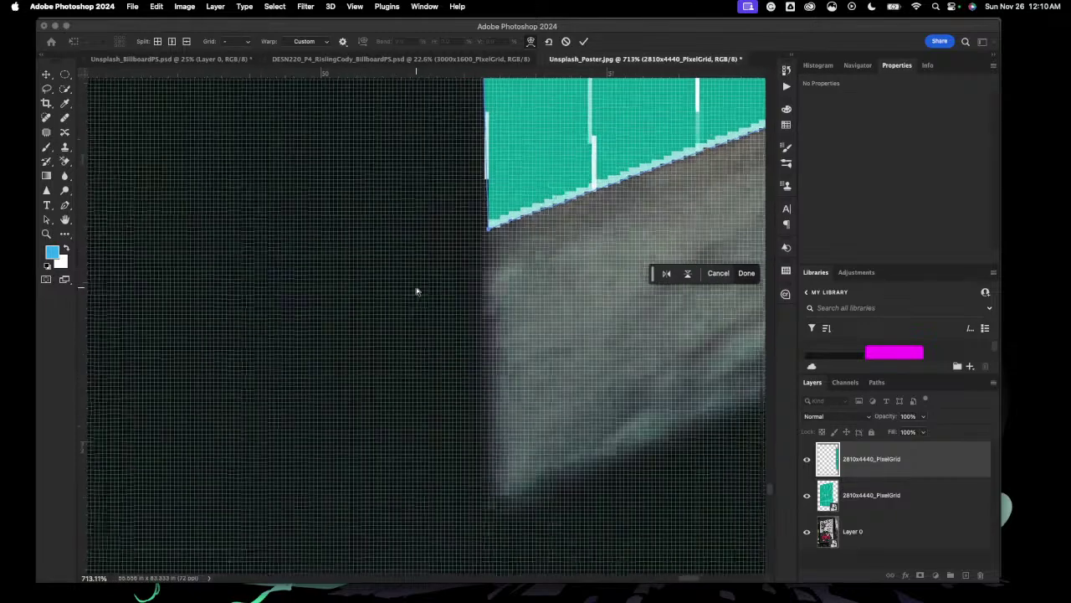
pyautogui.scroll(4, 416, 289)
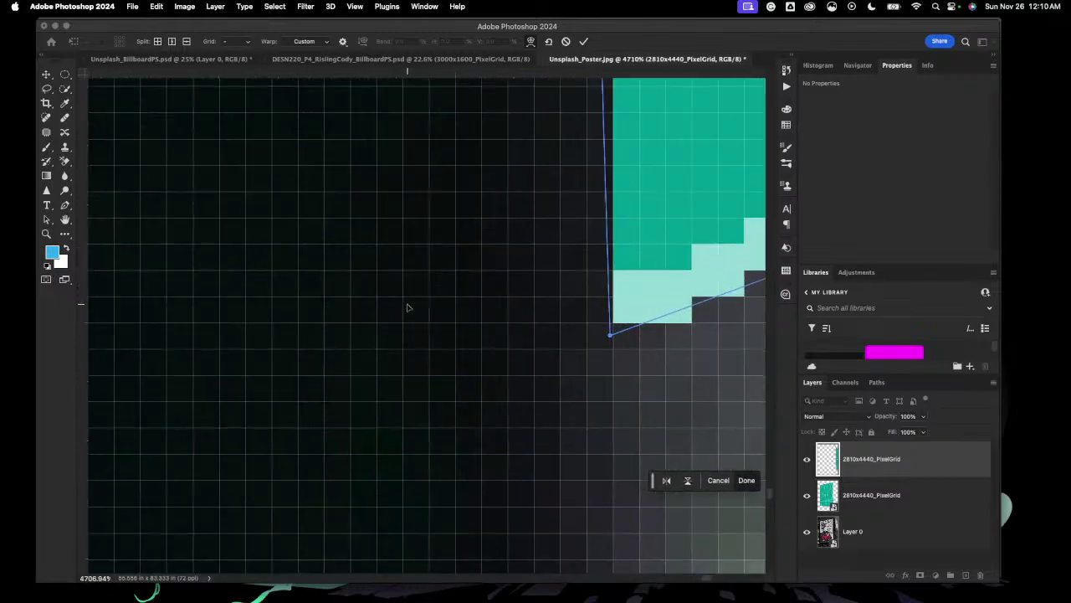
pyautogui.scroll(4, 408, 305)
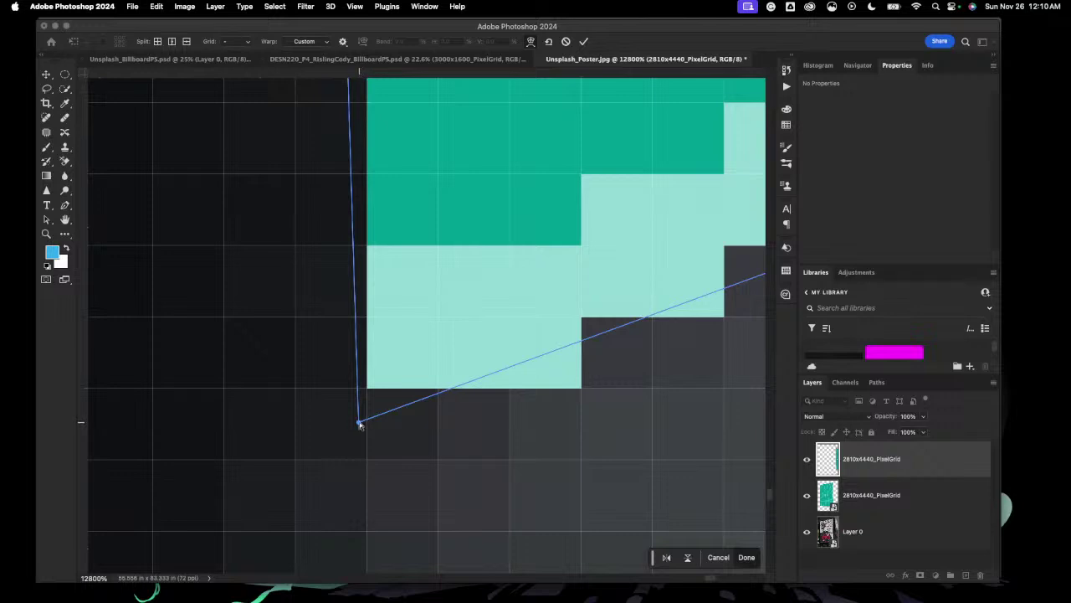
pyautogui.moveTo(365, 419); pyautogui.dragTo(398, 379)
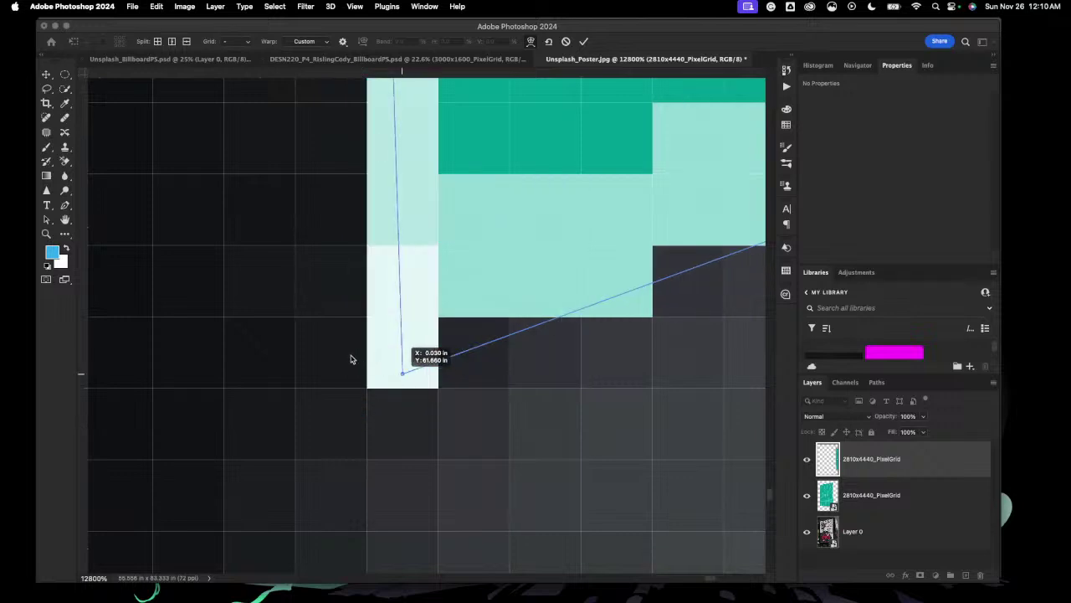
pyautogui.press('super+z')
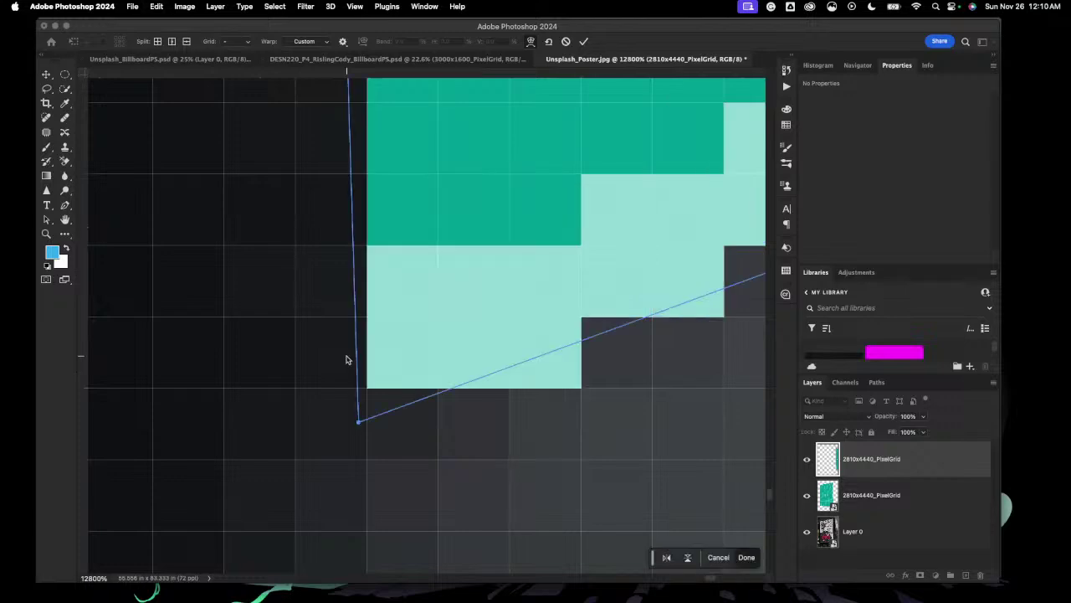
pyautogui.scroll(-10, 346, 359)
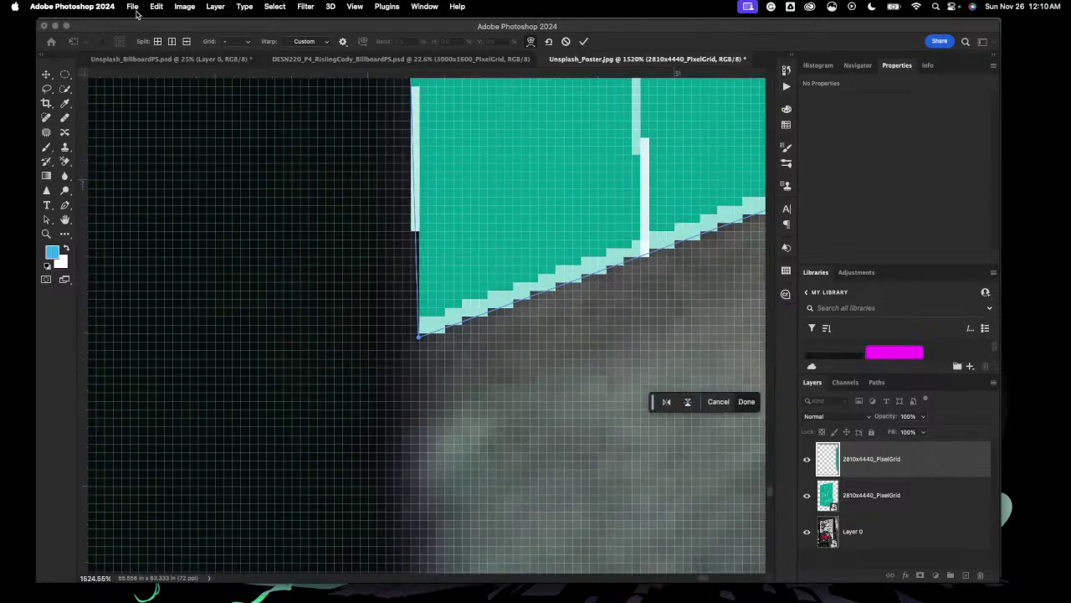
pyautogui.click(156, 7)
pyautogui.click(162, 32)
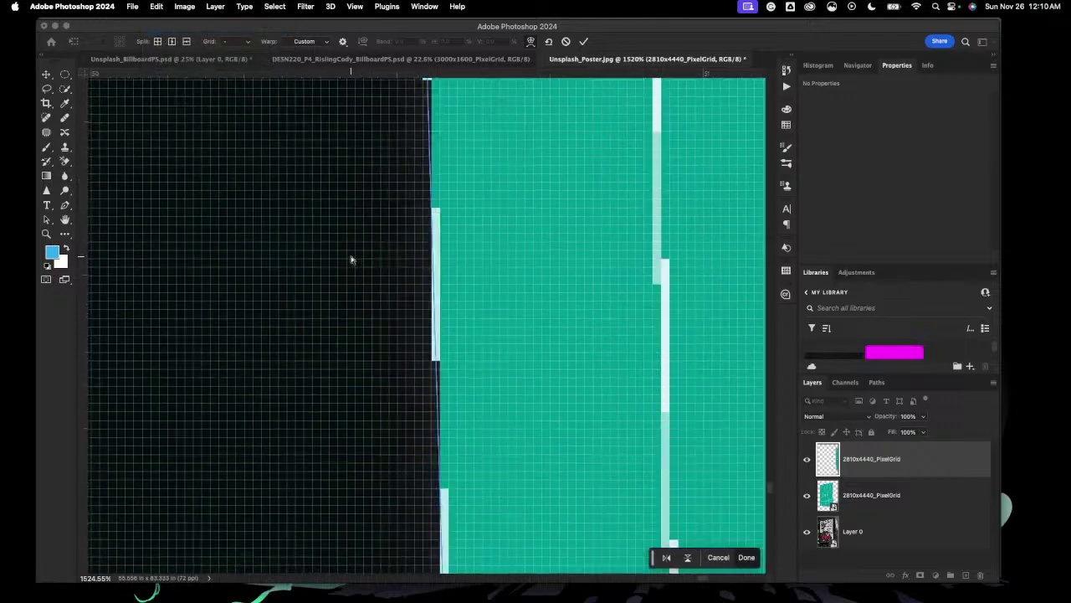
# Step: Examine how the side grid's left edge lines up with the frame along its full height
pyautogui.press('super+z')
pyautogui.press('super+z')
pyautogui.press('super+z')
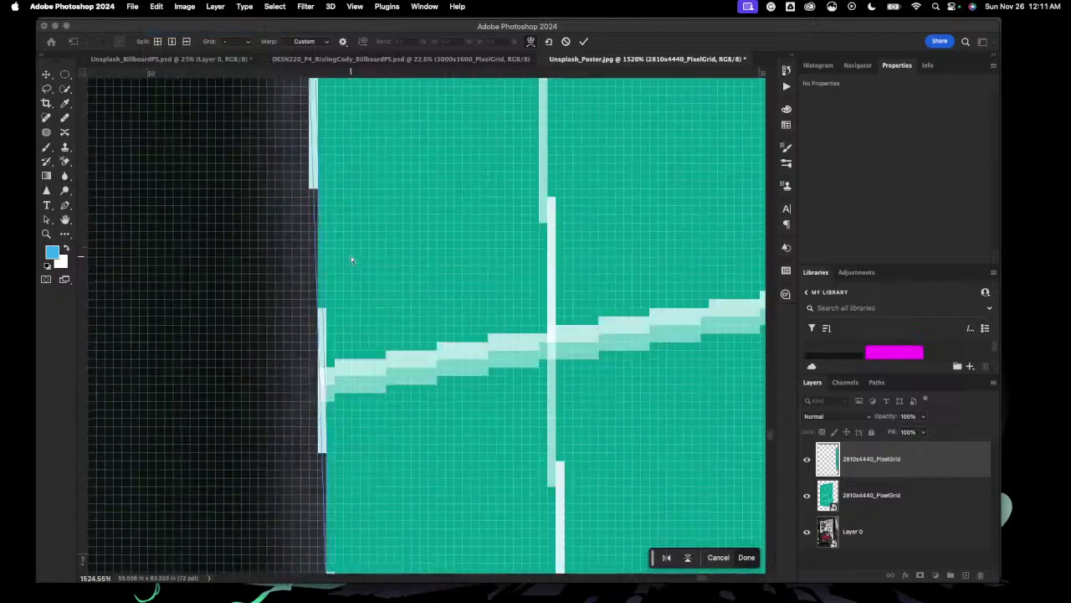
pyautogui.press('super+z')
pyautogui.press('super+z')
pyautogui.press('super+z')
pyautogui.press('super+z')
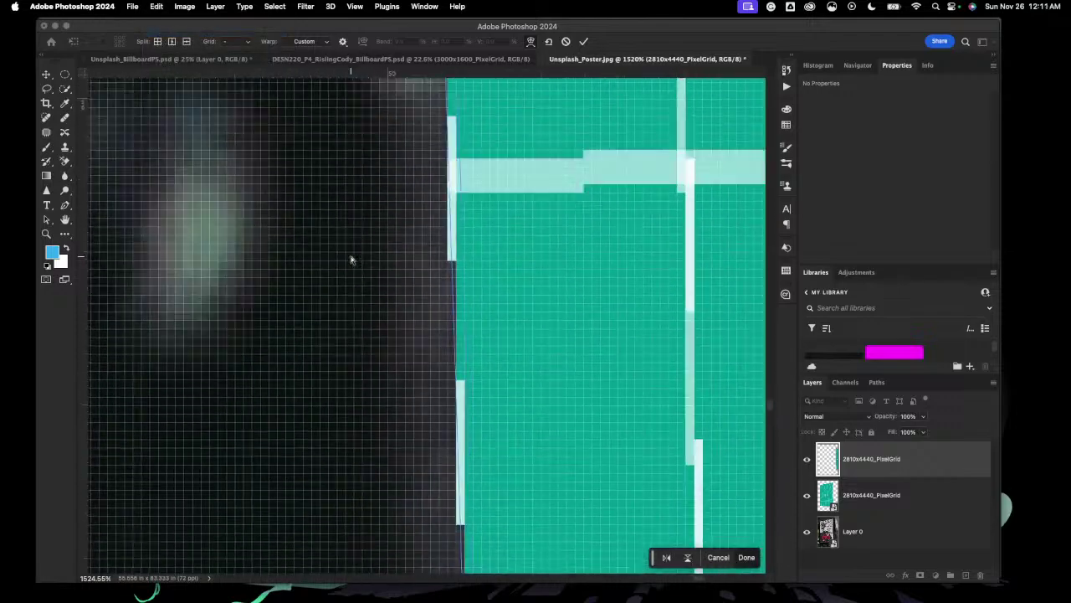
pyautogui.press('super+z')
pyautogui.press('super+z')
pyautogui.press('super+z')
pyautogui.press('super+z')
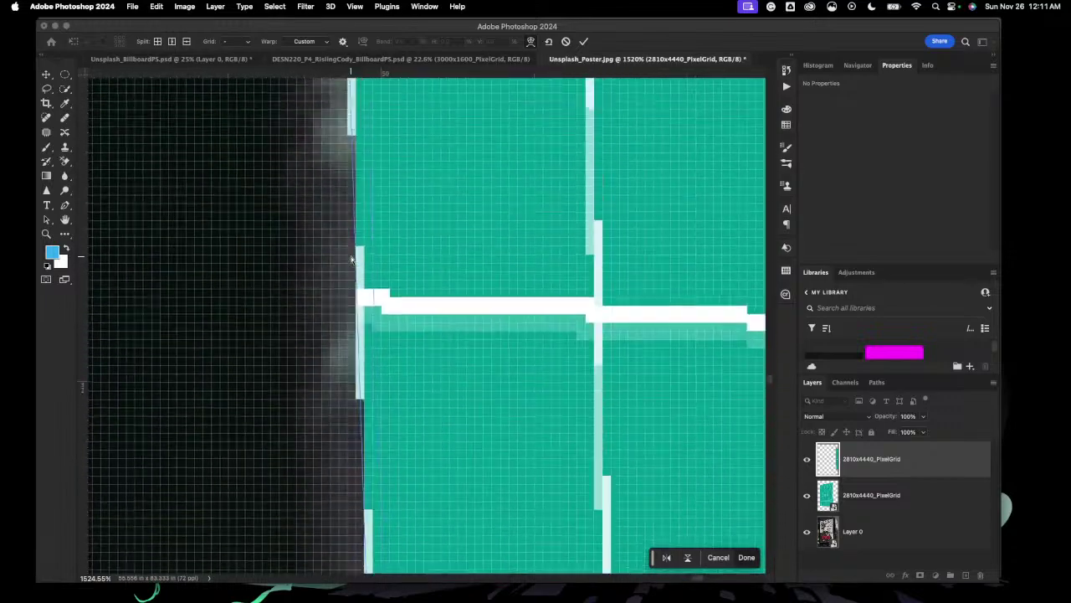
pyautogui.scroll(-15, 351, 258)
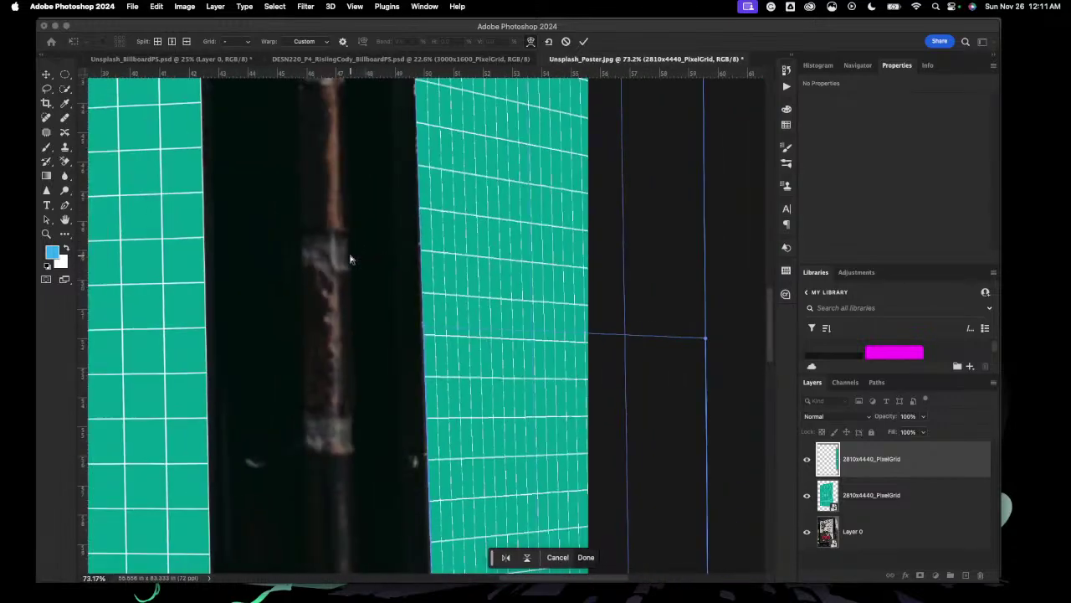
pyautogui.scroll(-8, 351, 259)
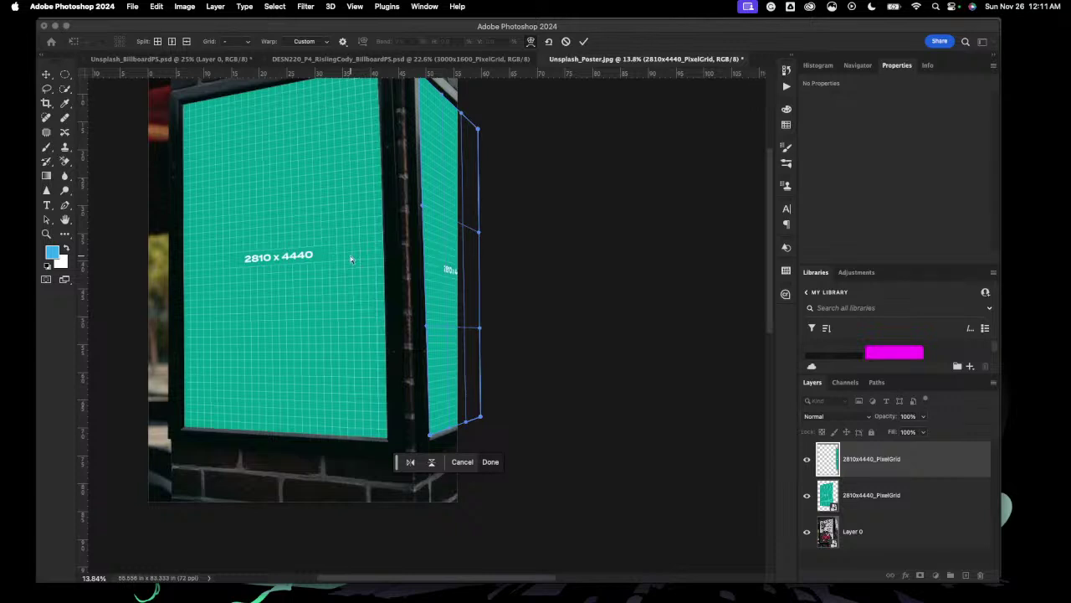
# Step: Examine the front poster grid's corners and side edges for alignment with its frame
pyautogui.scroll(3, 350, 258)
pyautogui.hscroll(-3, 351, 258)
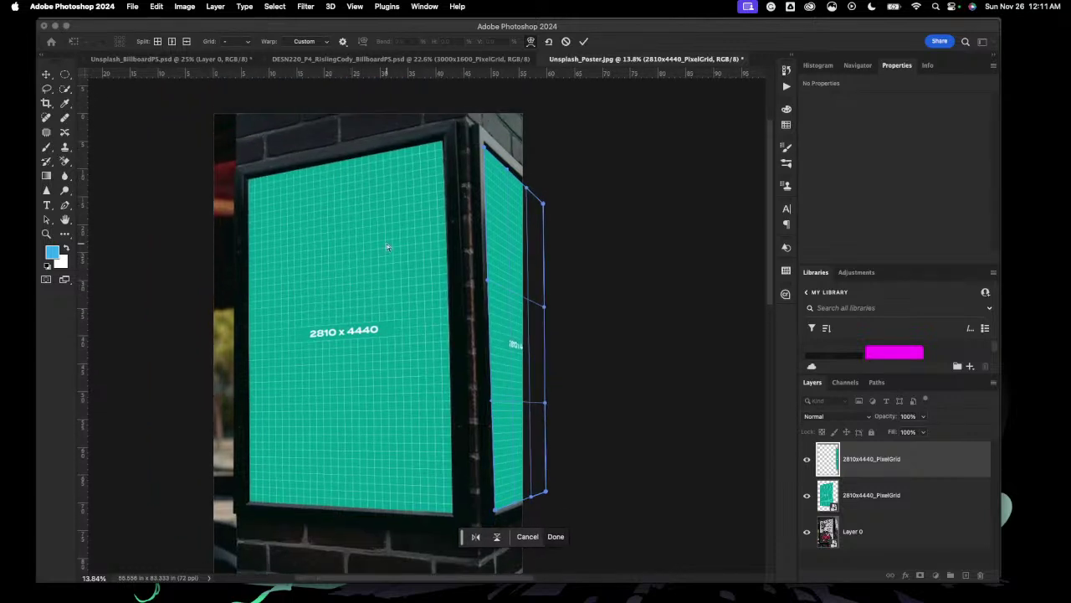
pyautogui.scroll(10, 386, 245)
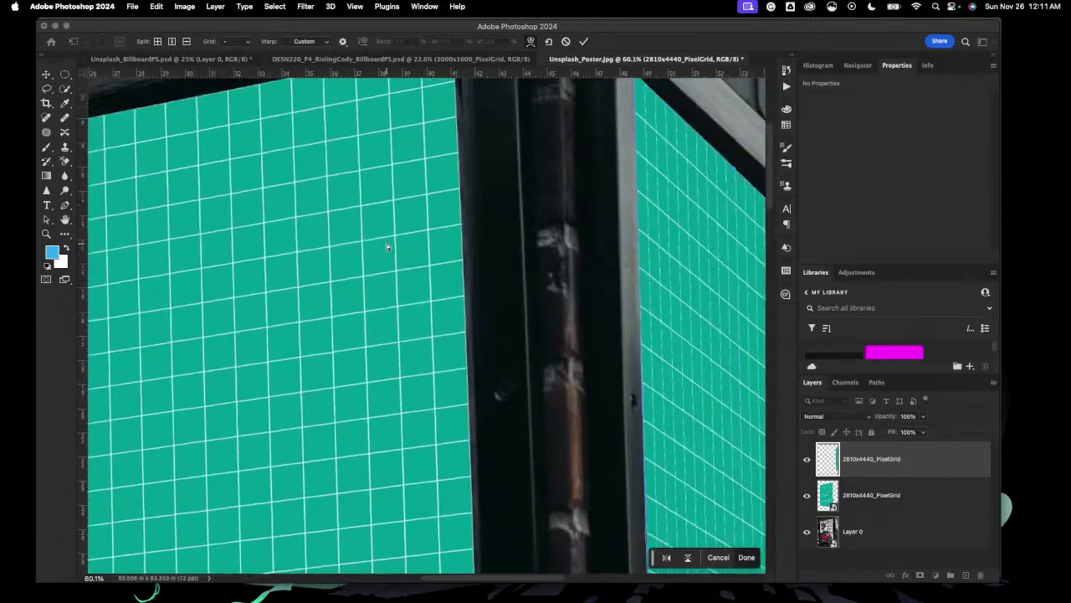
pyautogui.scroll(3, 387, 243)
pyautogui.scroll(8, 387, 244)
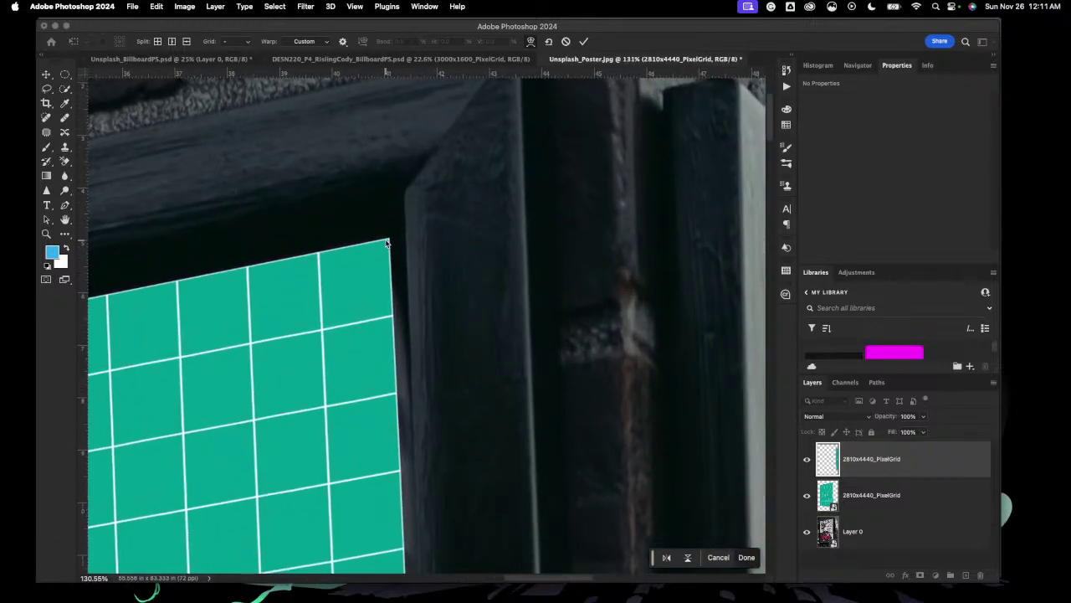
pyautogui.scroll(10, 386, 243)
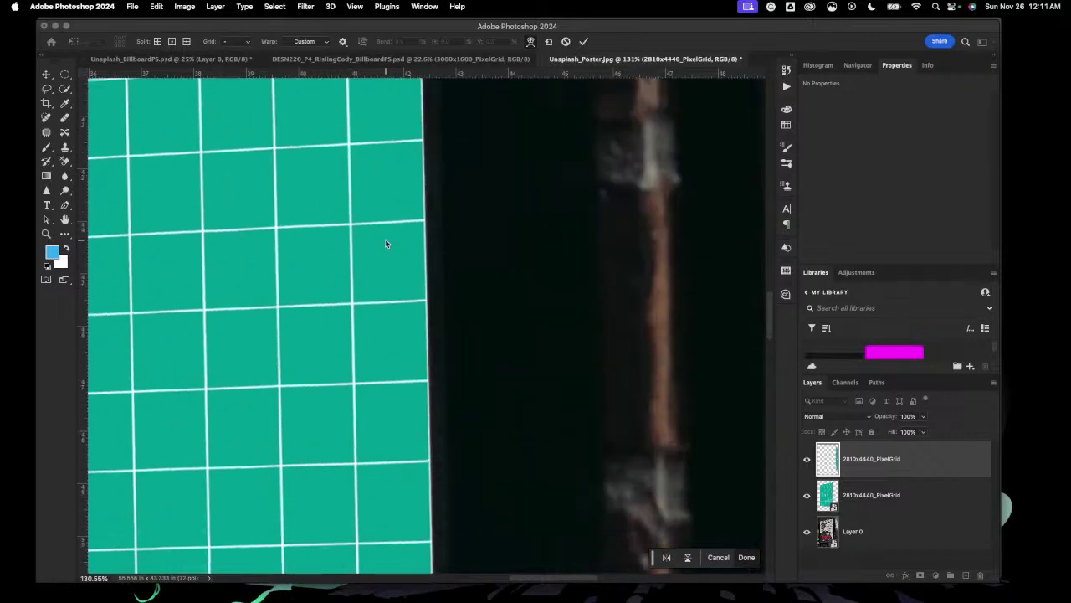
pyautogui.hscroll(-3, 385, 243)
pyautogui.scroll(-6, 385, 243)
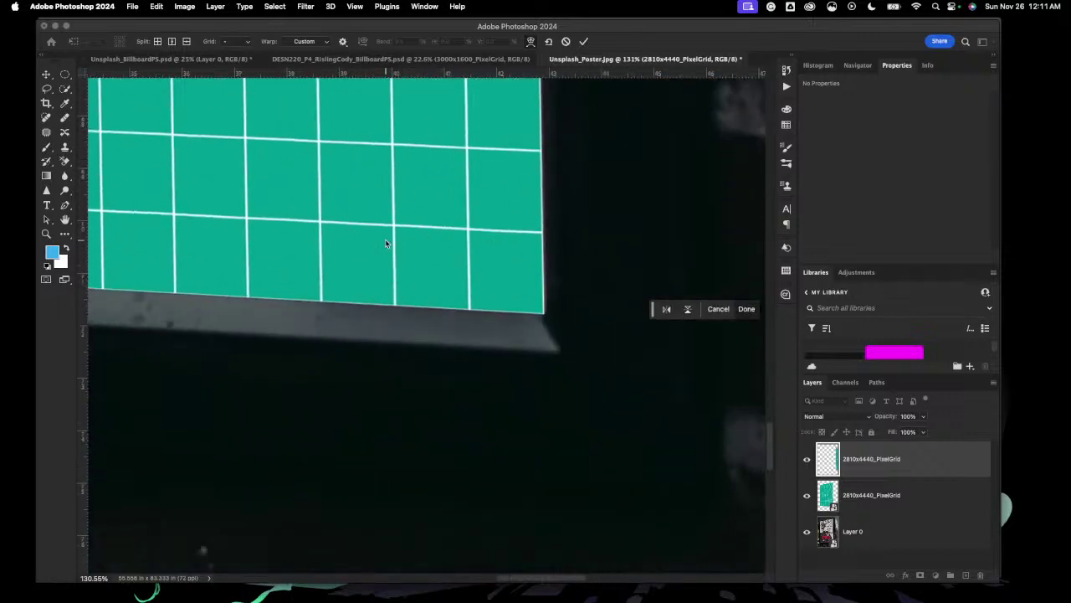
pyautogui.scroll(5, 385, 243)
pyautogui.hscroll(-10, 385, 243)
pyautogui.hscroll(3, 385, 243)
pyautogui.scroll(3, 385, 242)
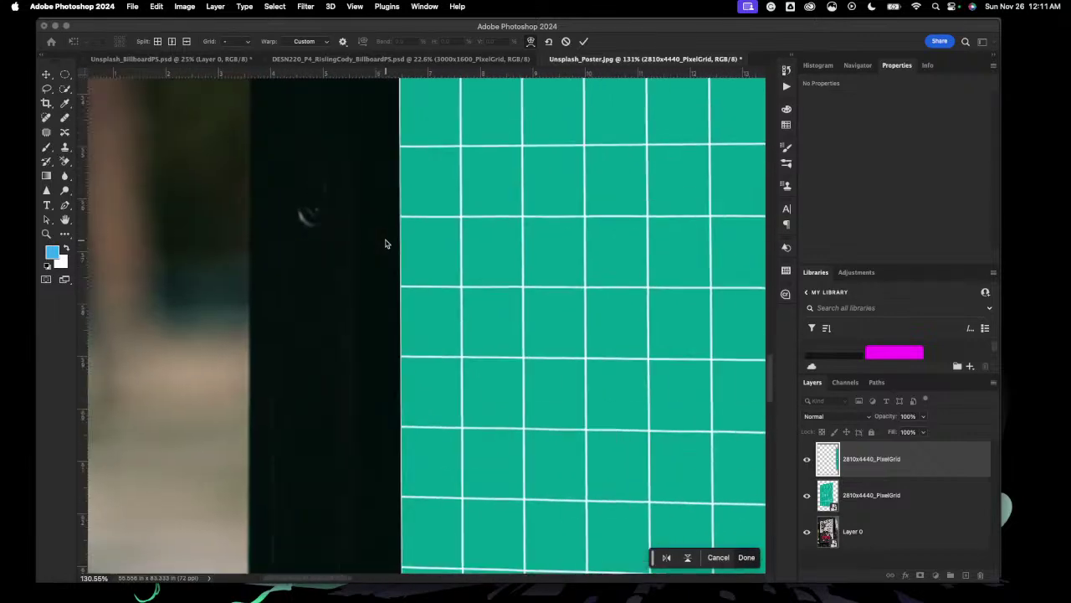
pyautogui.hscroll(3, 385, 242)
pyautogui.scroll(-2, 385, 243)
pyautogui.scroll(8, 385, 242)
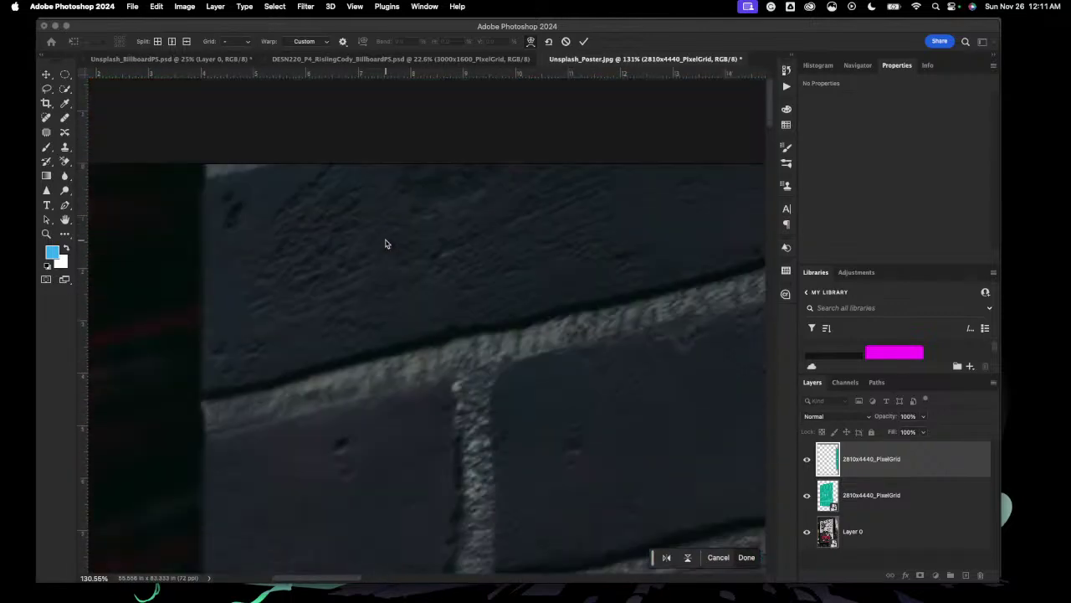
pyautogui.scroll(-5, 385, 243)
pyautogui.scroll(-10, 385, 244)
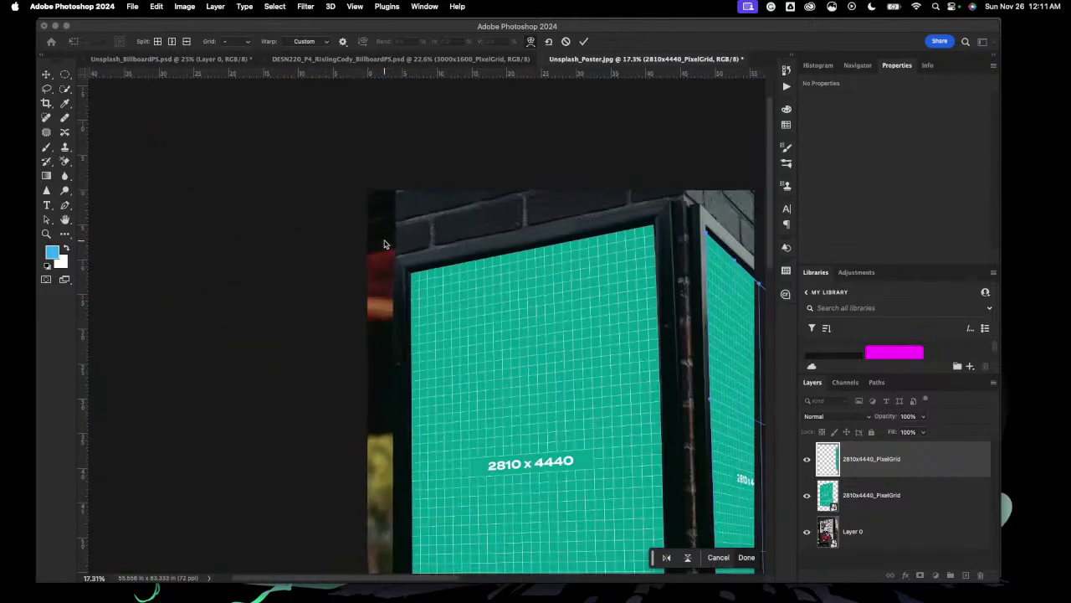
# Step: Commit the warp on the side poster grid
pyautogui.scroll(-3, 384, 243)
pyautogui.scroll(-5, 384, 243)
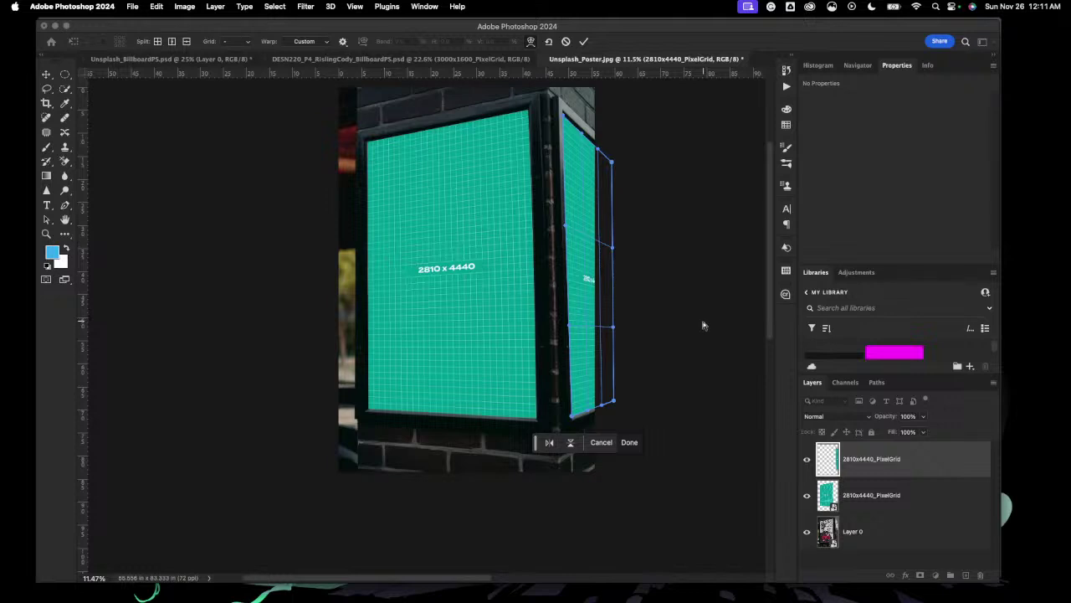
pyautogui.press('Return')
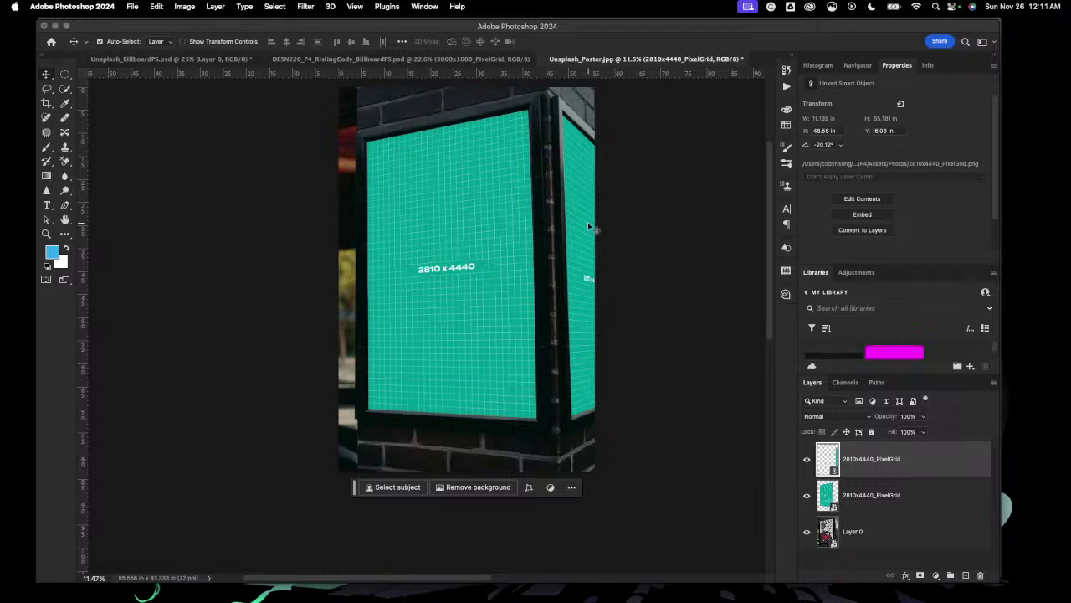
# Step: Distort the side poster grid by moving its outer upper corner slightly up and inward, and commit the transform
pyautogui.click(159, 5)
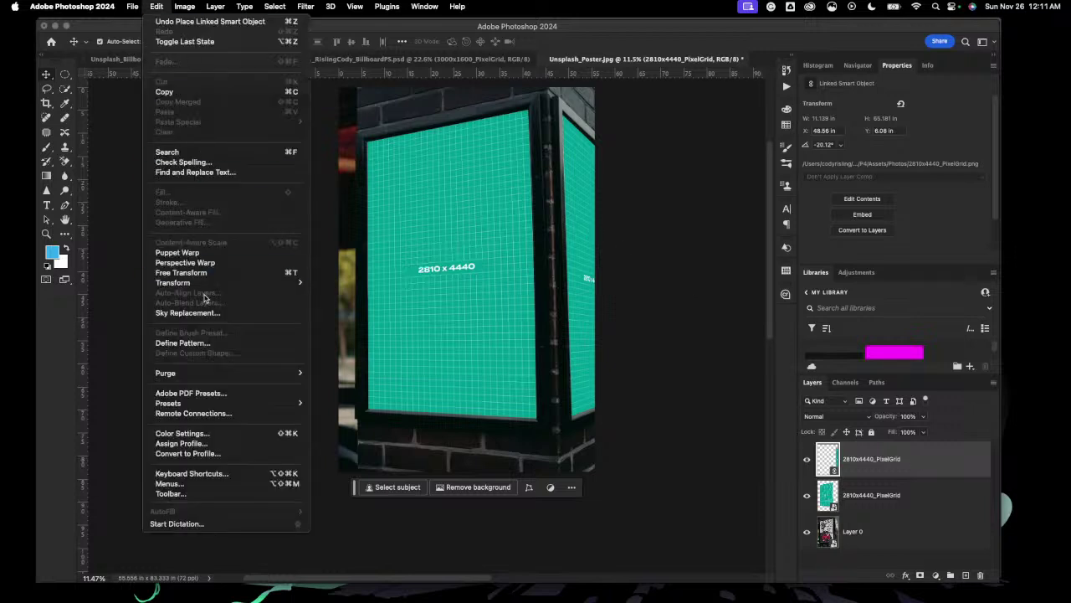
pyautogui.moveTo(209, 283)
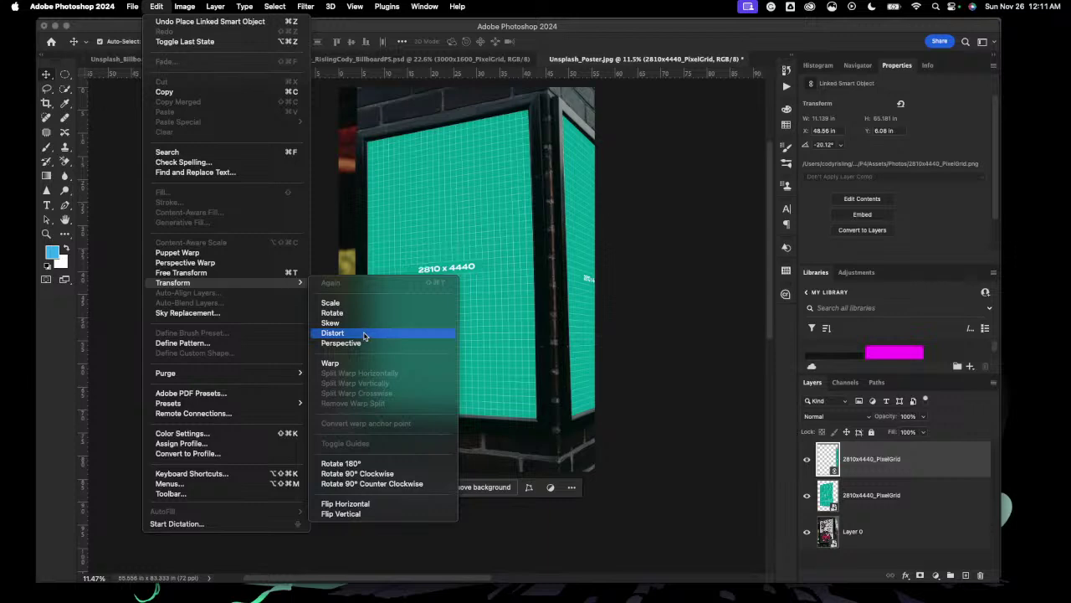
pyautogui.click(363, 334)
pyautogui.press('super+plus')
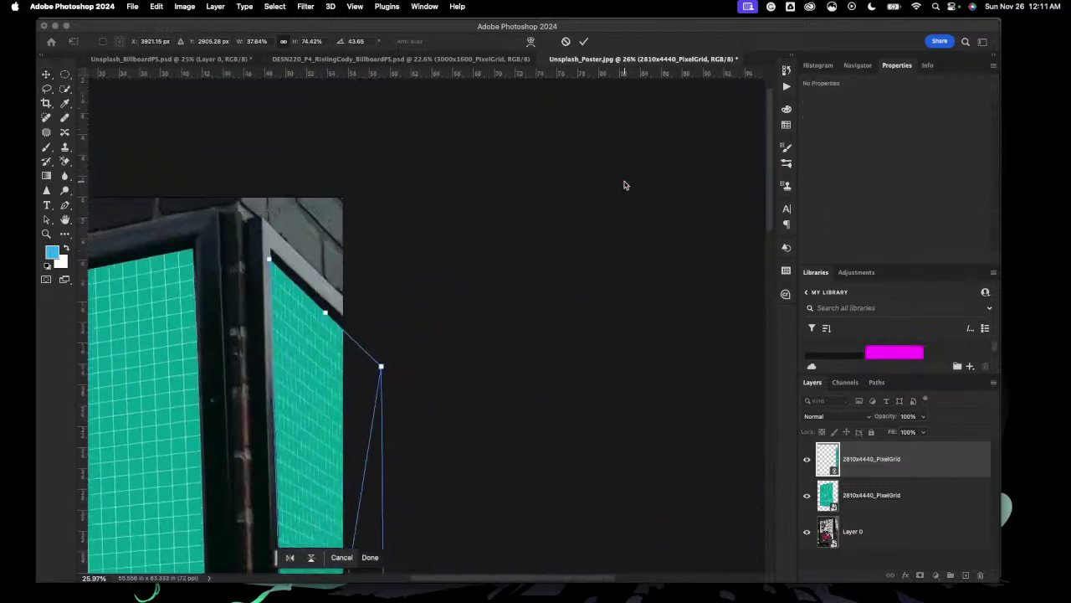
pyautogui.hscroll(-3, 623, 185)
pyautogui.scroll(-1, 624, 185)
pyautogui.moveTo(492, 322); pyautogui.dragTo(481, 312)
pyautogui.moveTo(481, 312); pyautogui.dragTo(481, 311)
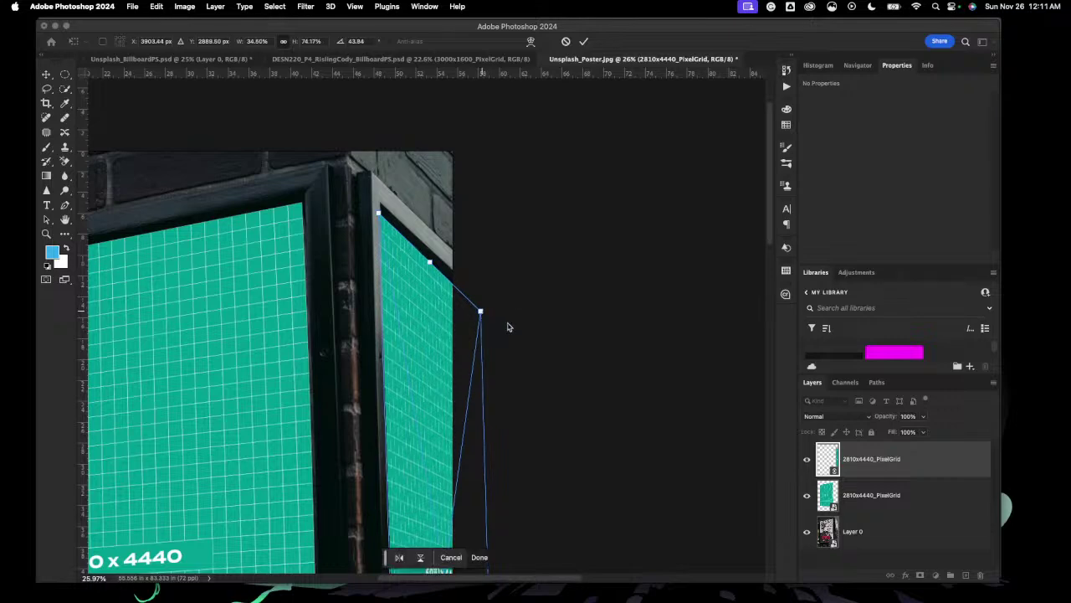
pyautogui.scroll(-5, 542, 359)
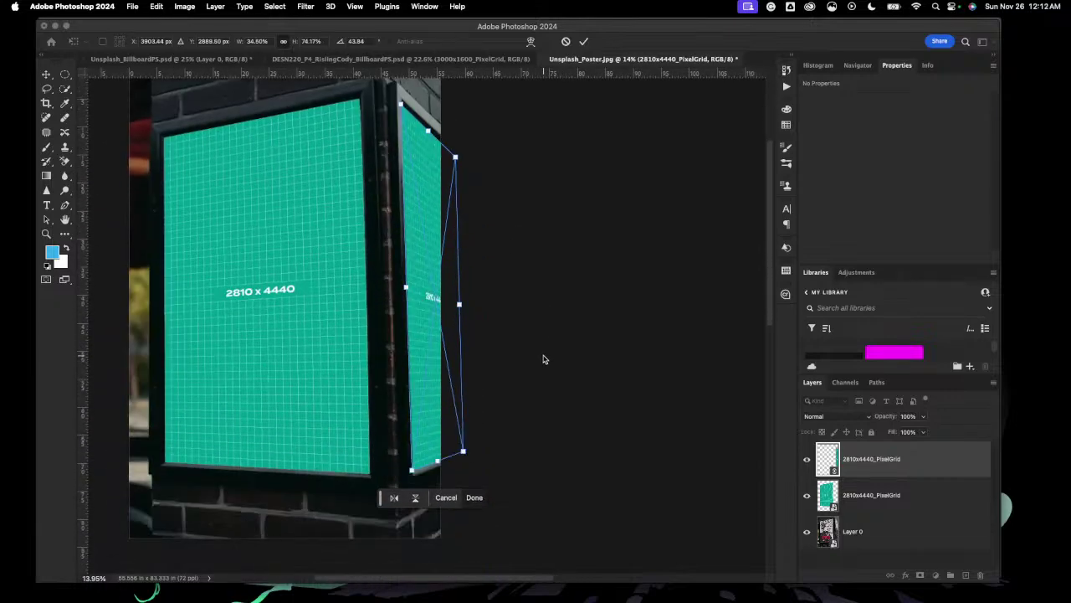
pyautogui.click(584, 41)
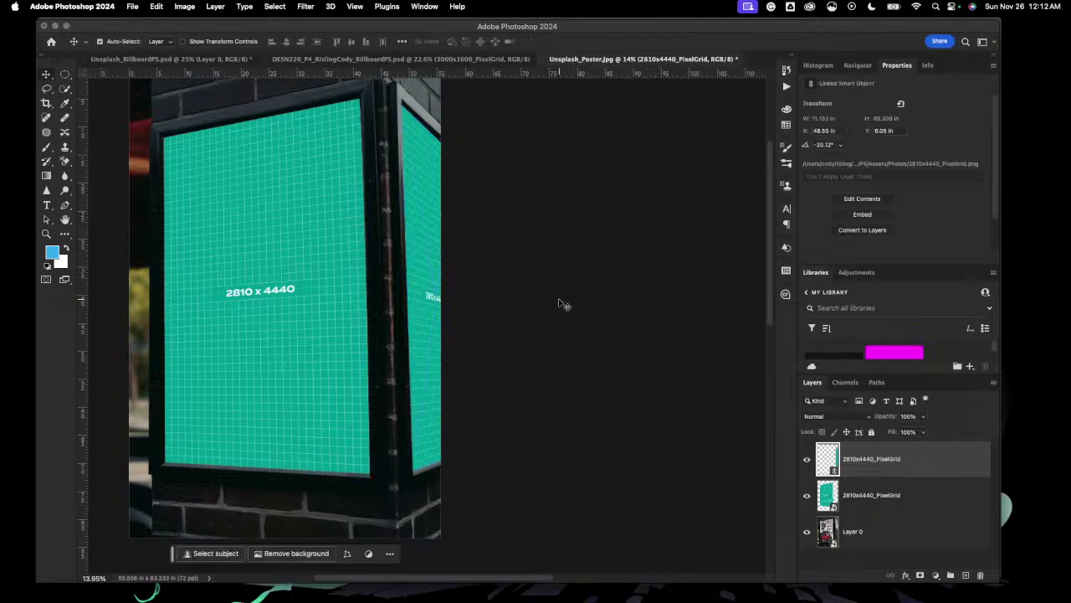
# Step: Open the smart object contents of the front poster grid for editing
pyautogui.hscroll(-1, 561, 304)
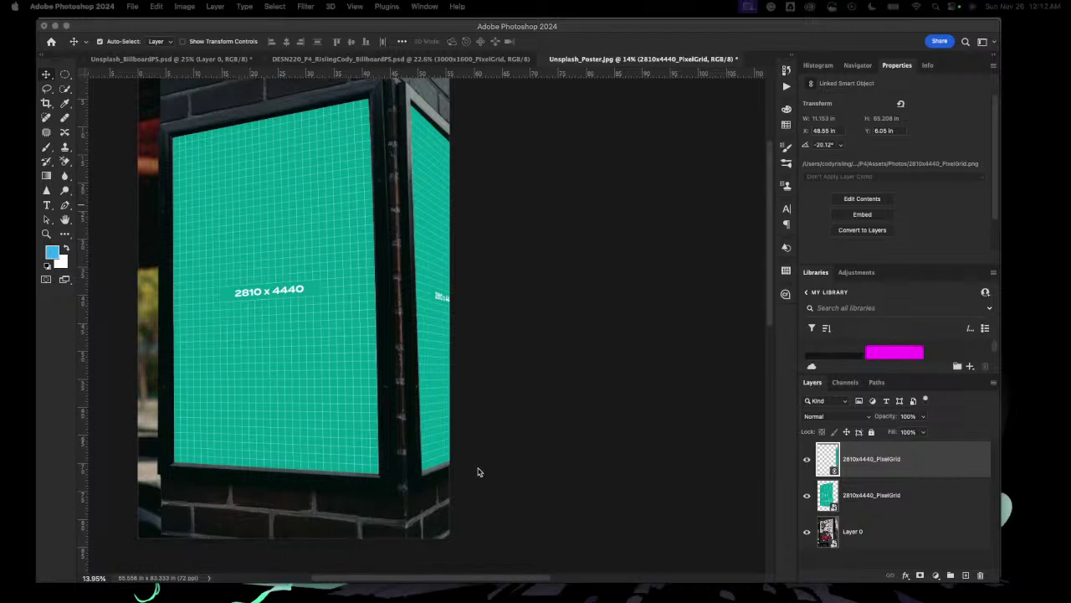
pyautogui.click(536, 437)
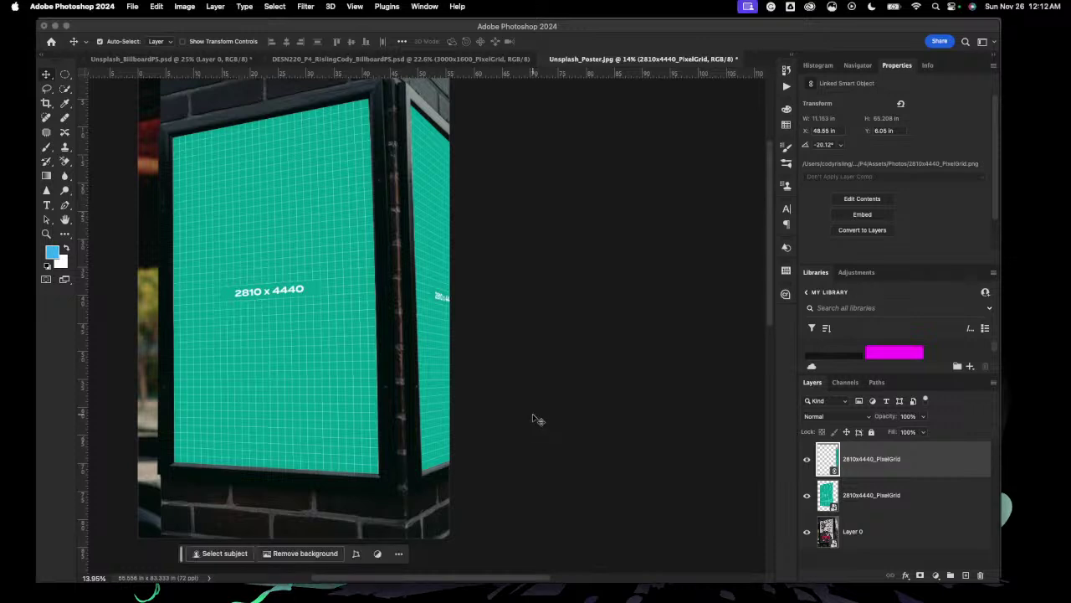
pyautogui.hscroll(-3, 534, 422)
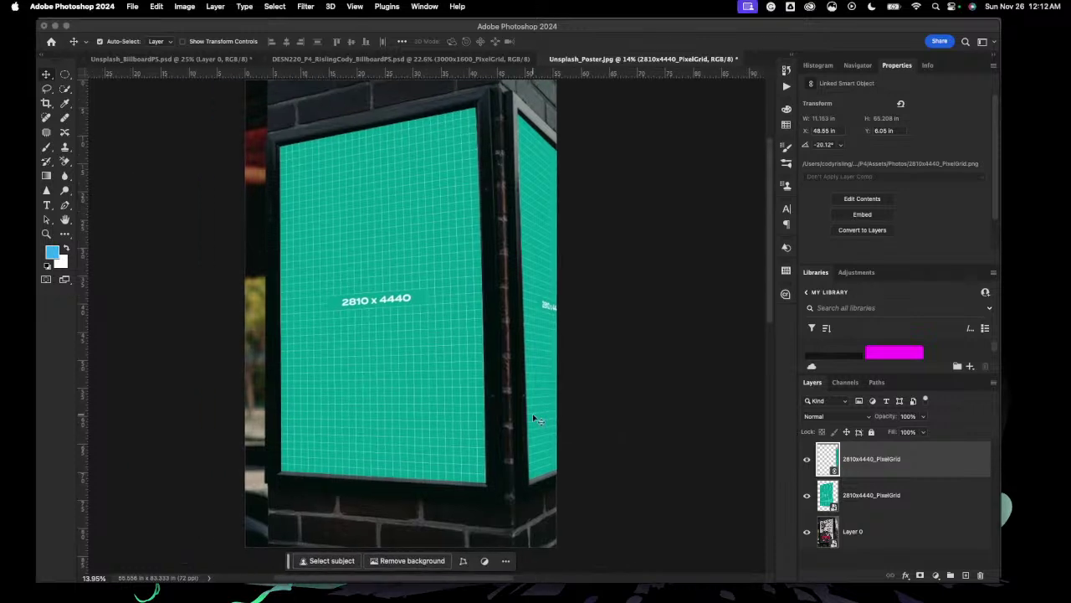
pyautogui.click(935, 506)
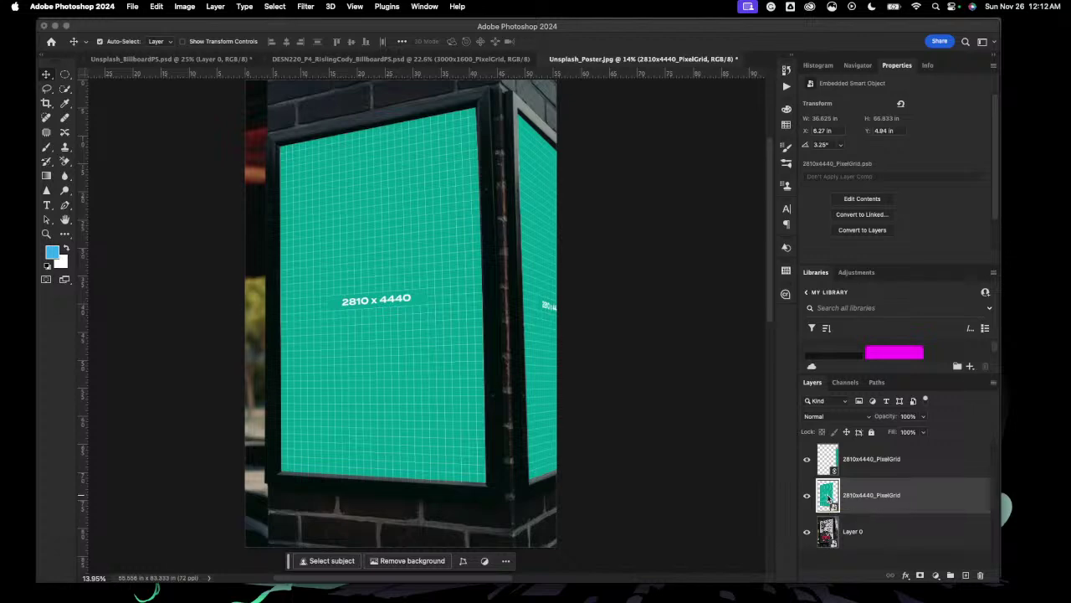
pyautogui.doubleClick(828, 498)
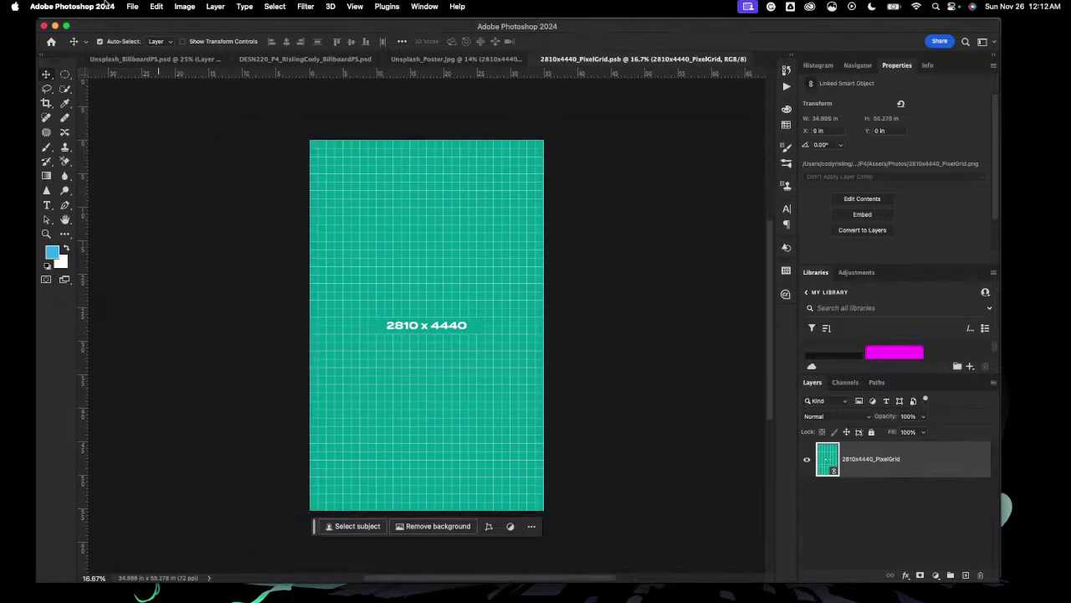
pyautogui.click(132, 6)
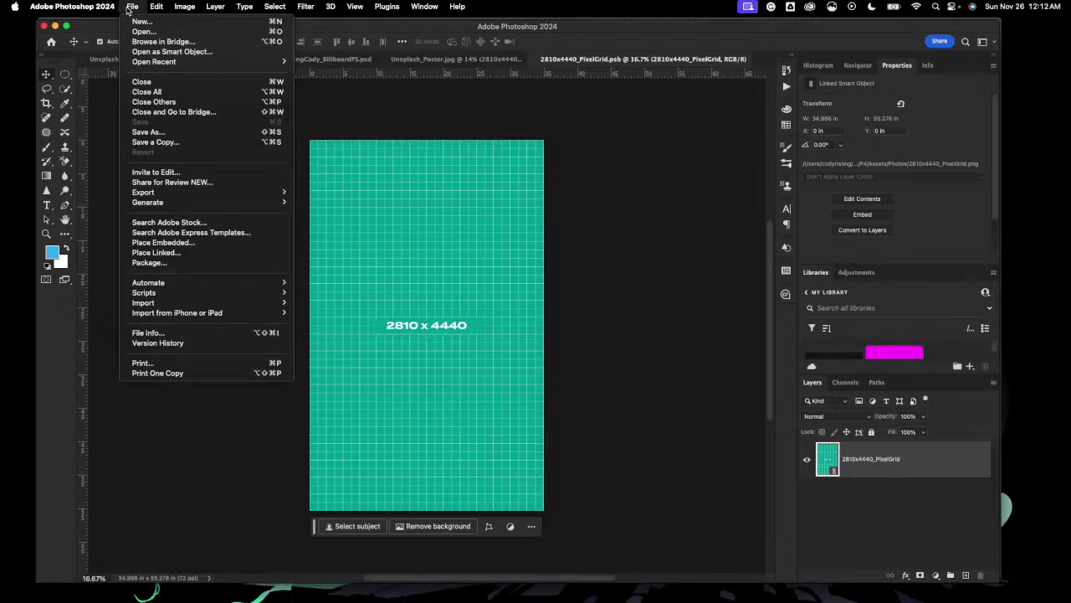
pyautogui.click(175, 252)
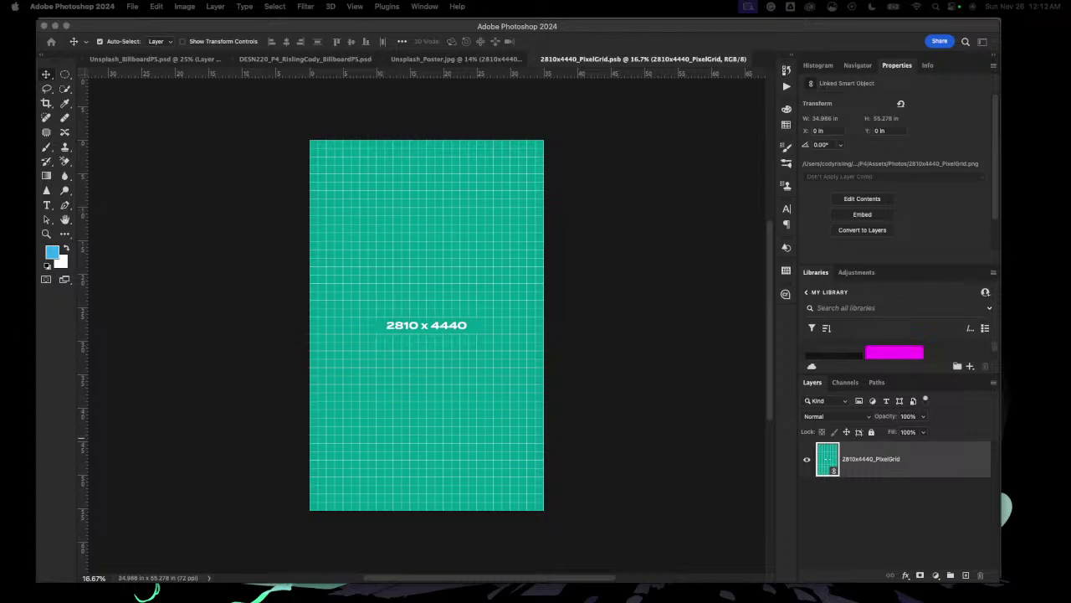
pyautogui.click(161, 358)
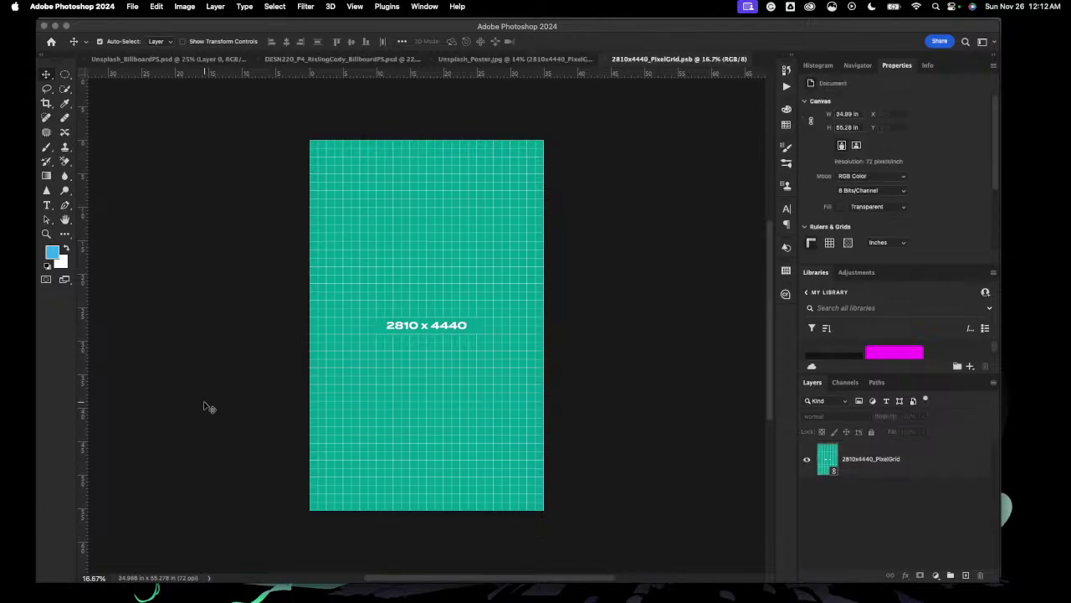
# Step: Switch to InDesign and export the poster document as a medium-quality 300 ppi RGB PNG in the Designs folder
pyautogui.press('super+Tab')
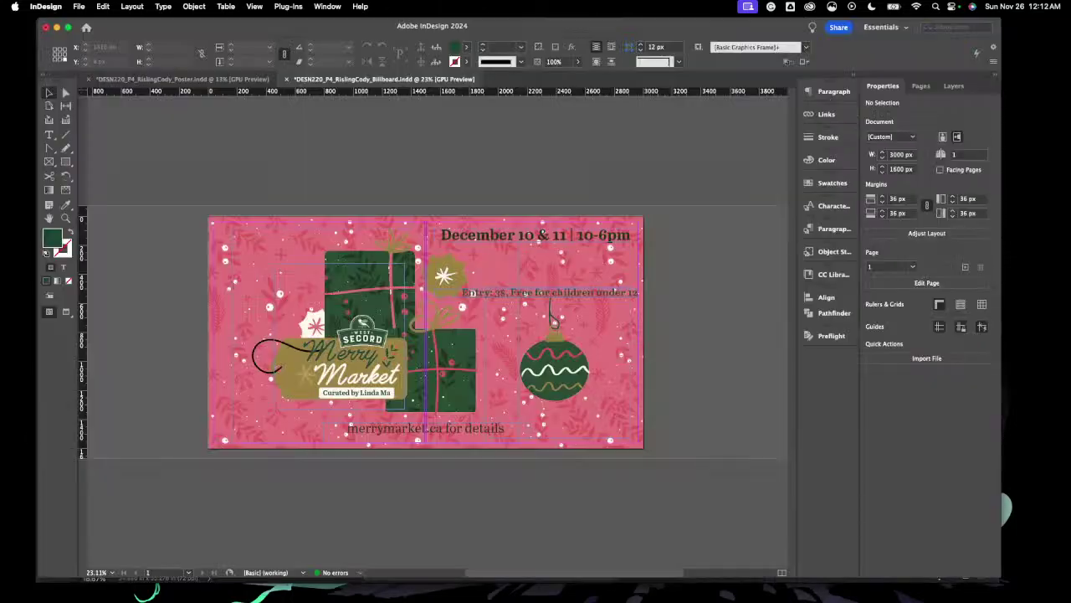
pyautogui.click(222, 80)
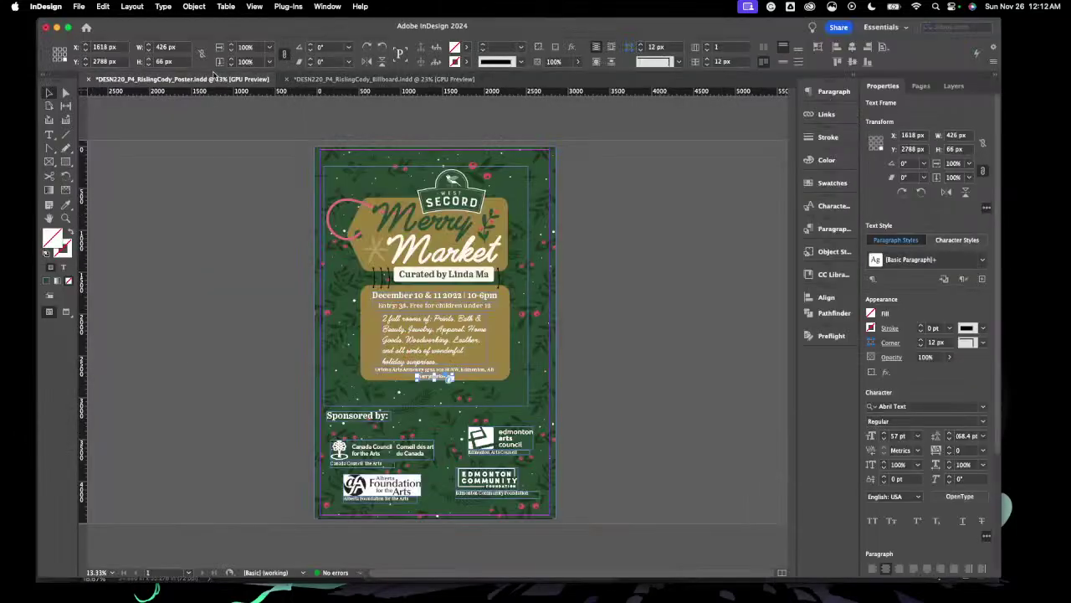
pyautogui.click(78, 6)
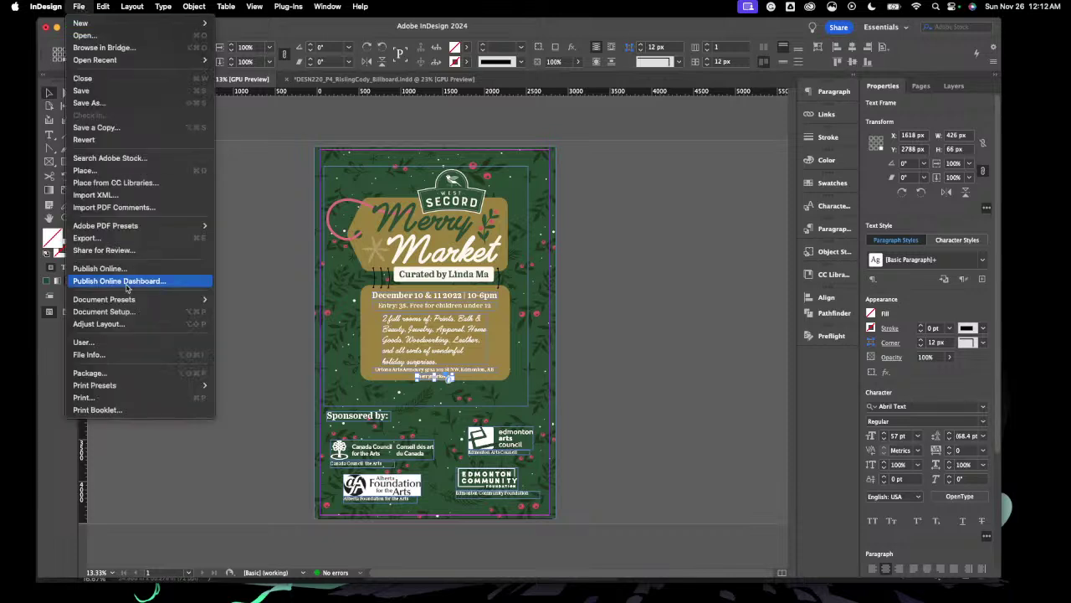
pyautogui.click(138, 239)
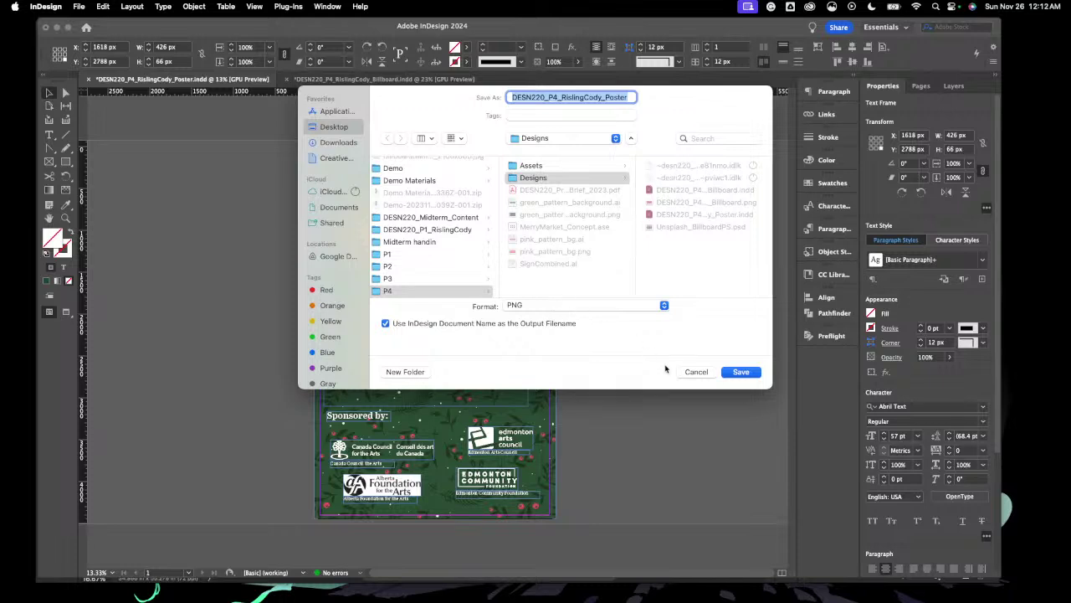
pyautogui.click(741, 371)
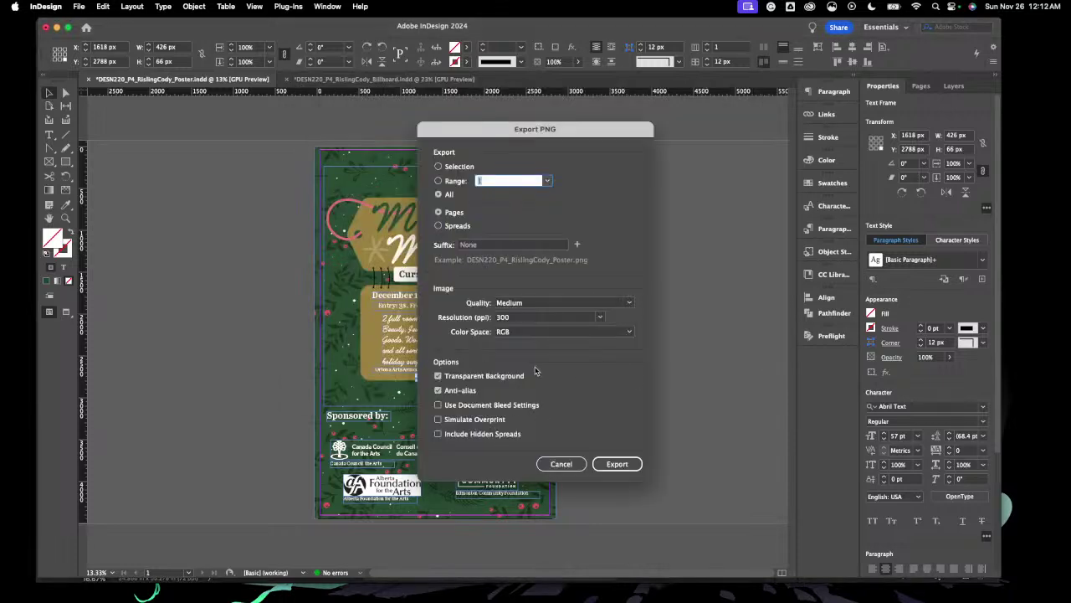
pyautogui.click(617, 463)
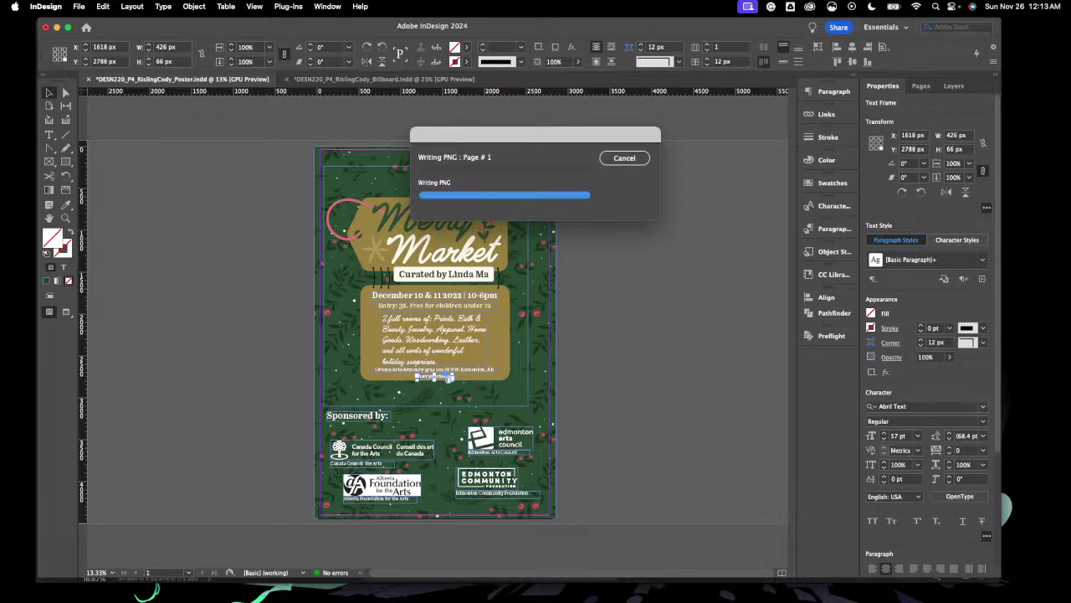
# Step: Switch to Photoshop and place the exported poster PNG as a linked image over the 2810x4440 grid
pyautogui.press('super+Tab')
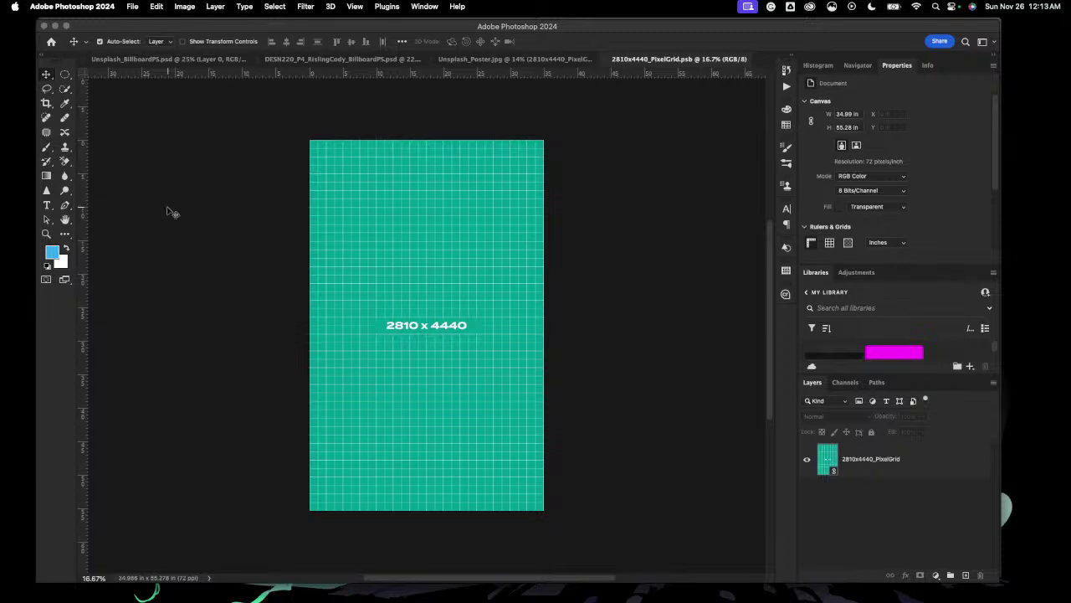
pyautogui.click(132, 5)
pyautogui.click(159, 252)
pyautogui.press('super+t')
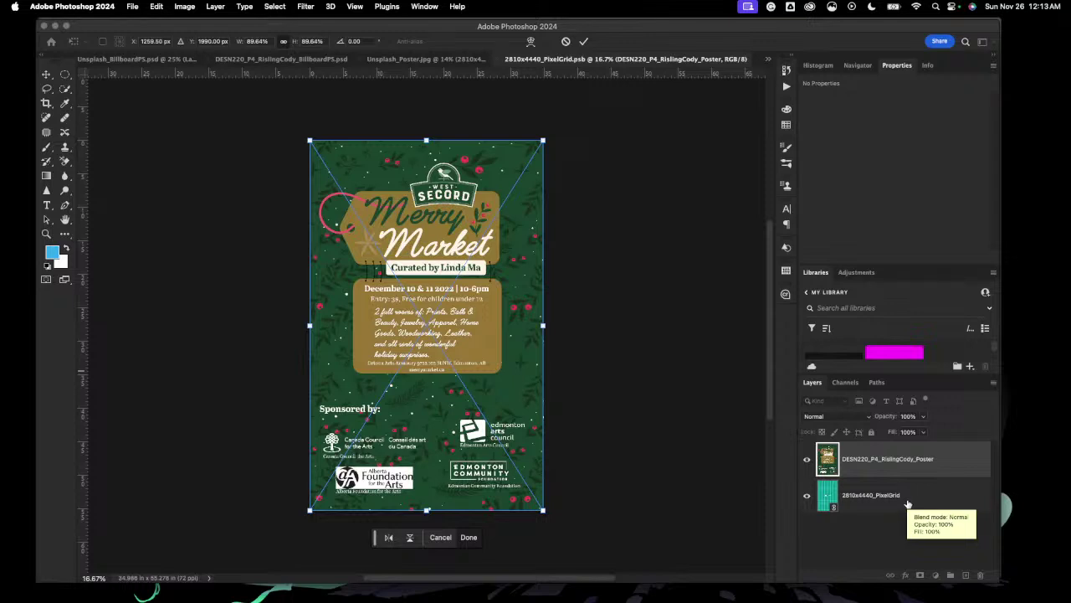
# Step: Commit the poster placement in the front grid's contents and close them to return to Unsplash_Poster.jpg
pyautogui.press('super+s')
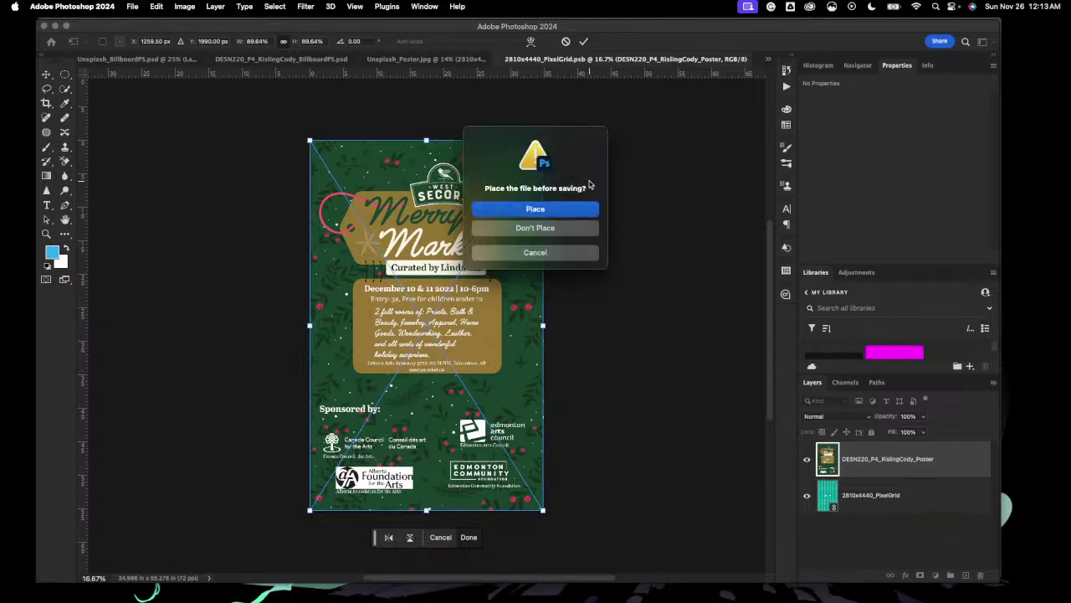
pyautogui.click(534, 252)
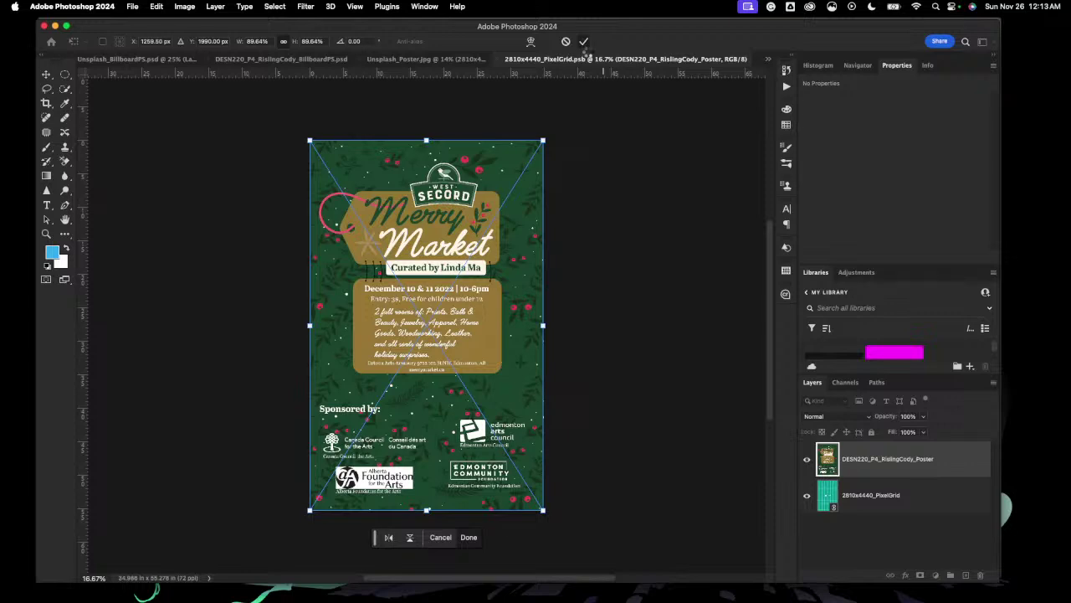
pyautogui.click(584, 42)
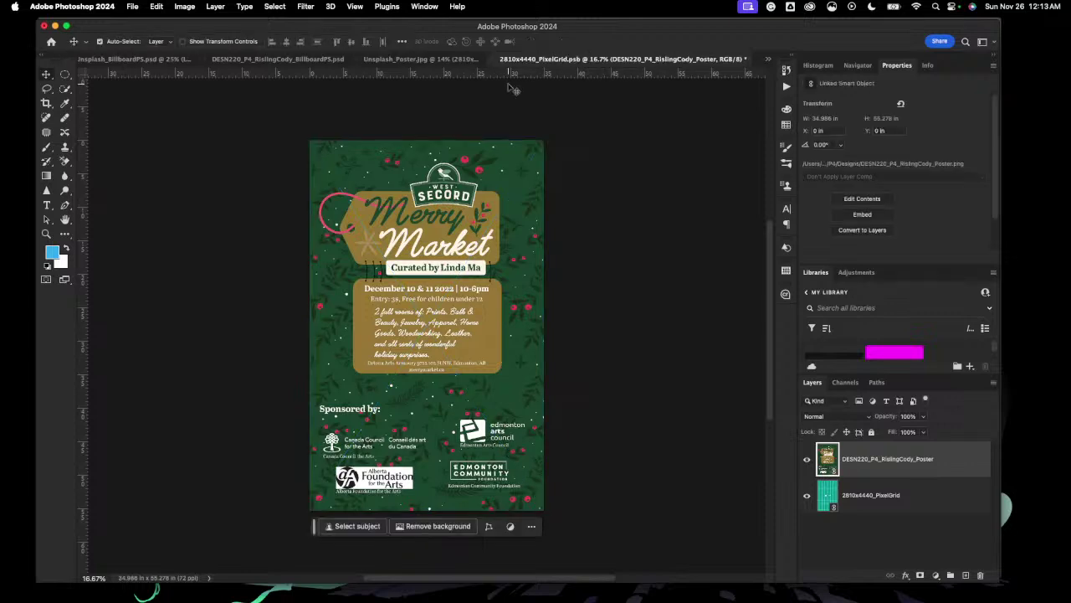
pyautogui.click(432, 65)
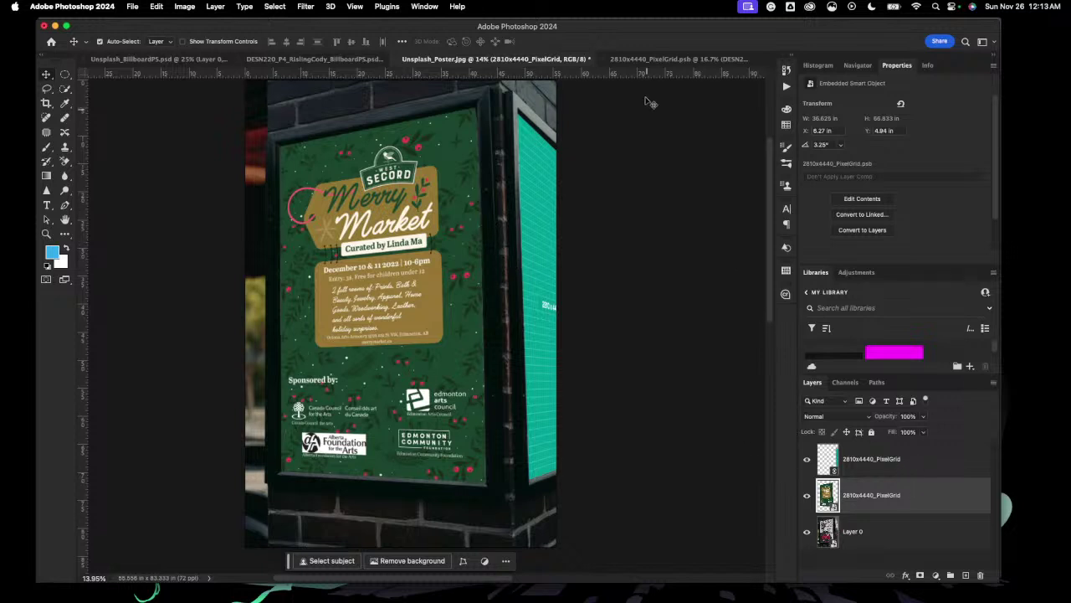
pyautogui.click(604, 61)
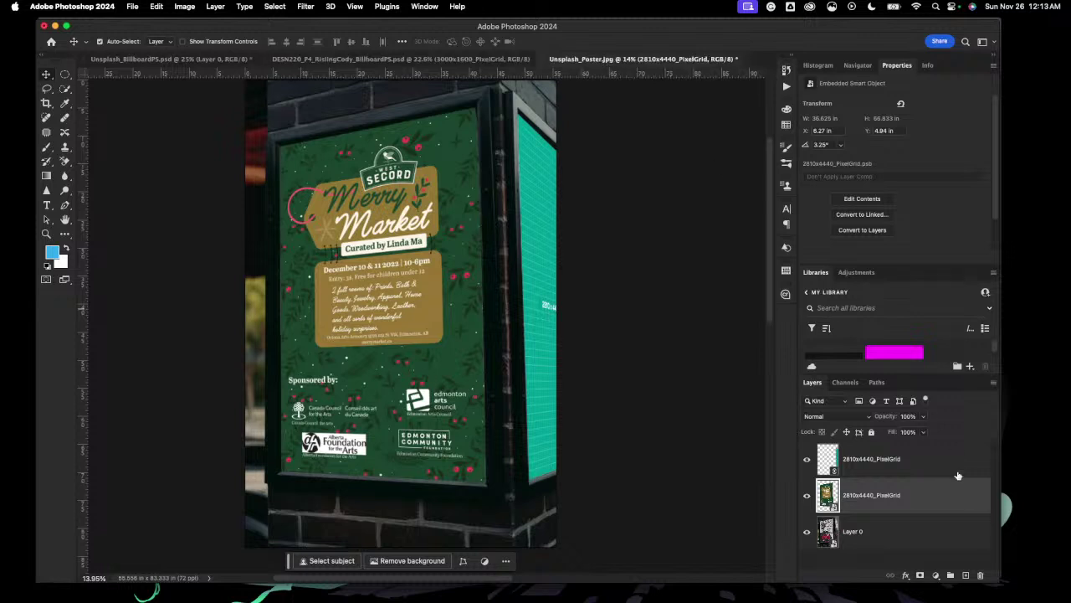
# Step: Convert the linked side poster grid layer to a smart object and open its contents
pyautogui.rightClick(901, 460)
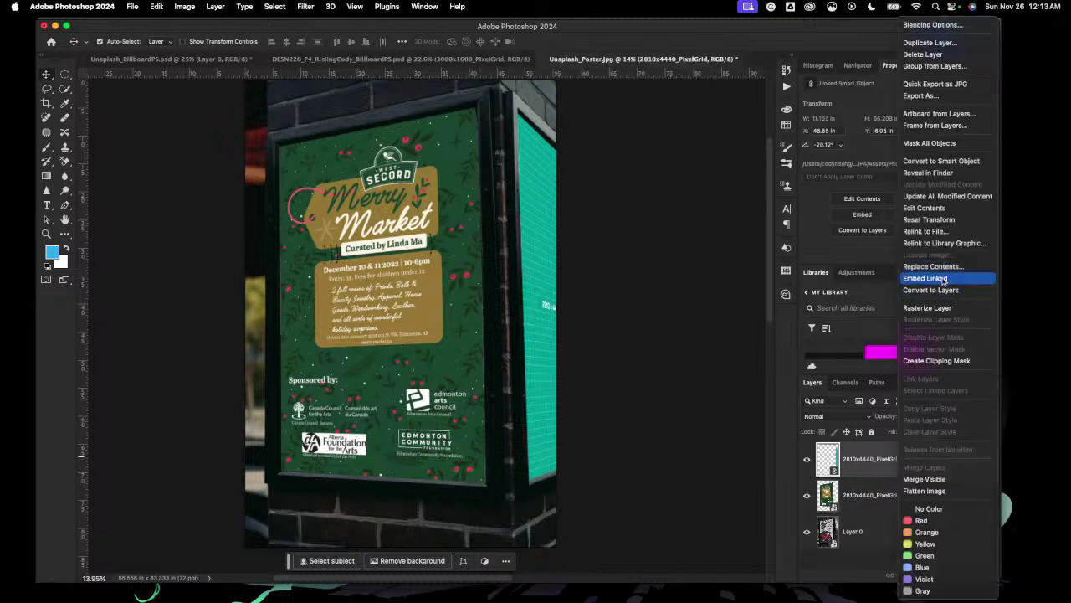
pyautogui.click(944, 161)
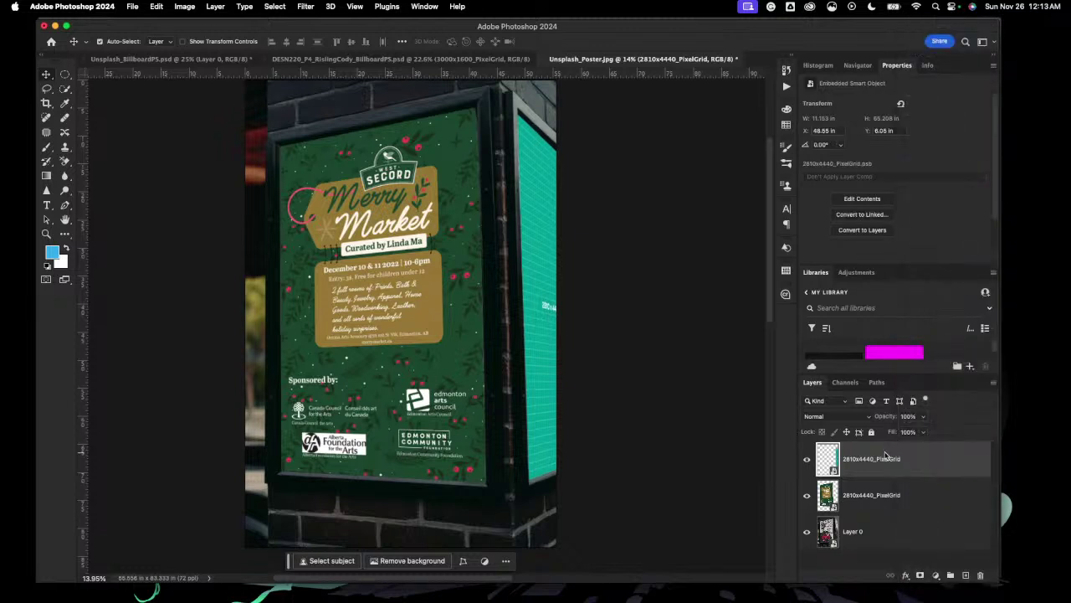
pyautogui.doubleClick(909, 464)
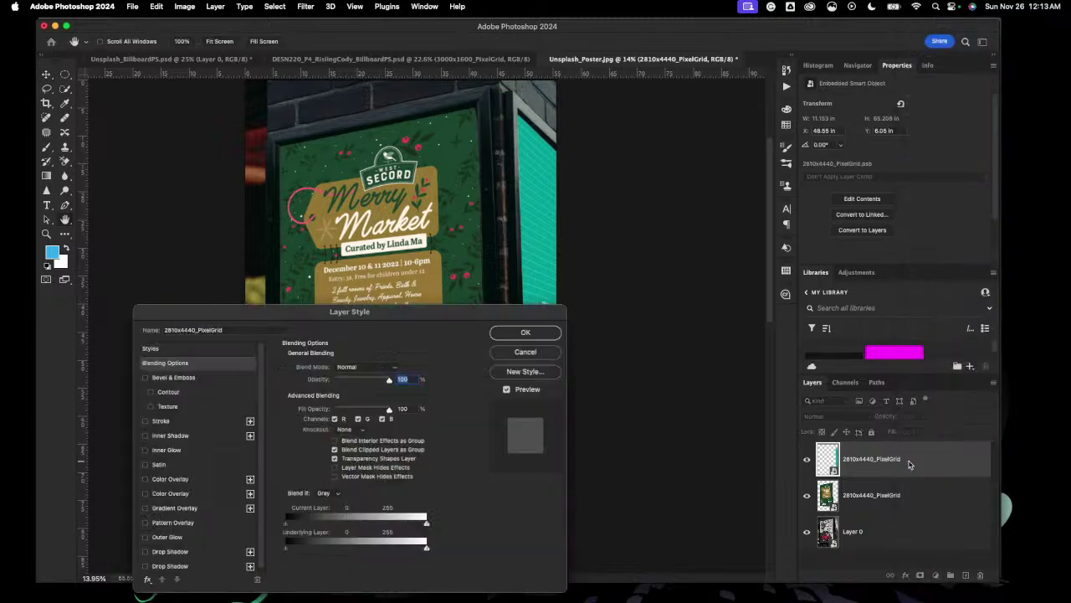
pyautogui.click(540, 355)
pyautogui.doubleClick(825, 458)
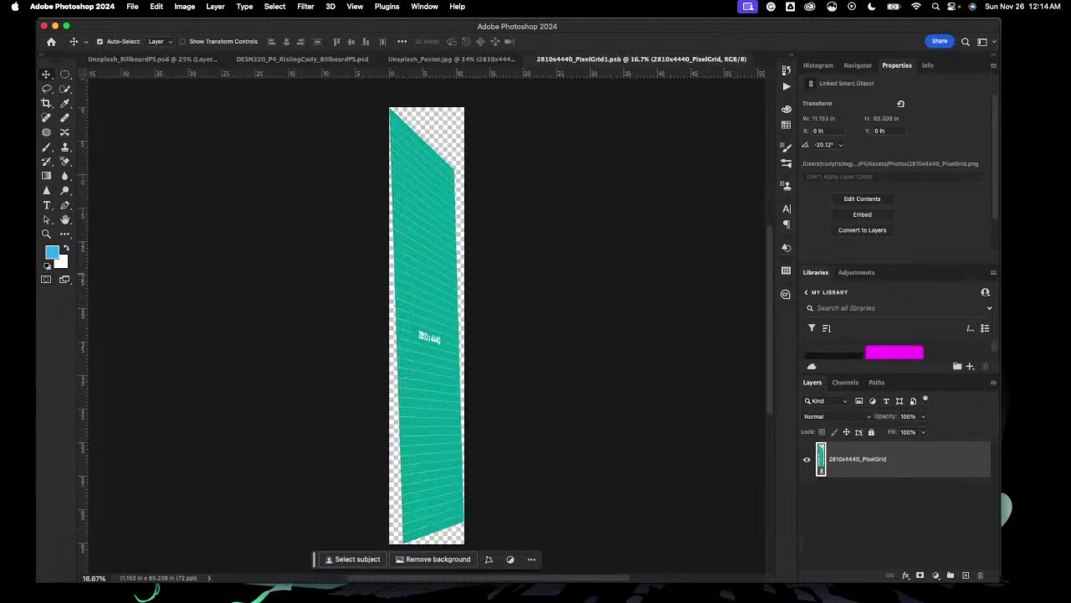
pyautogui.click(134, 8)
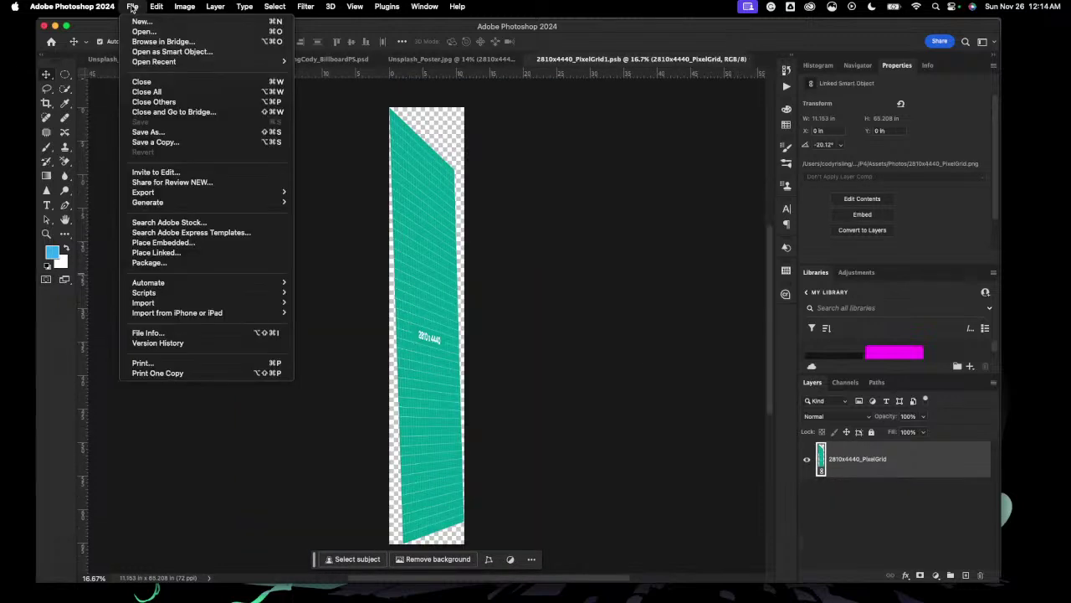
pyautogui.click(180, 256)
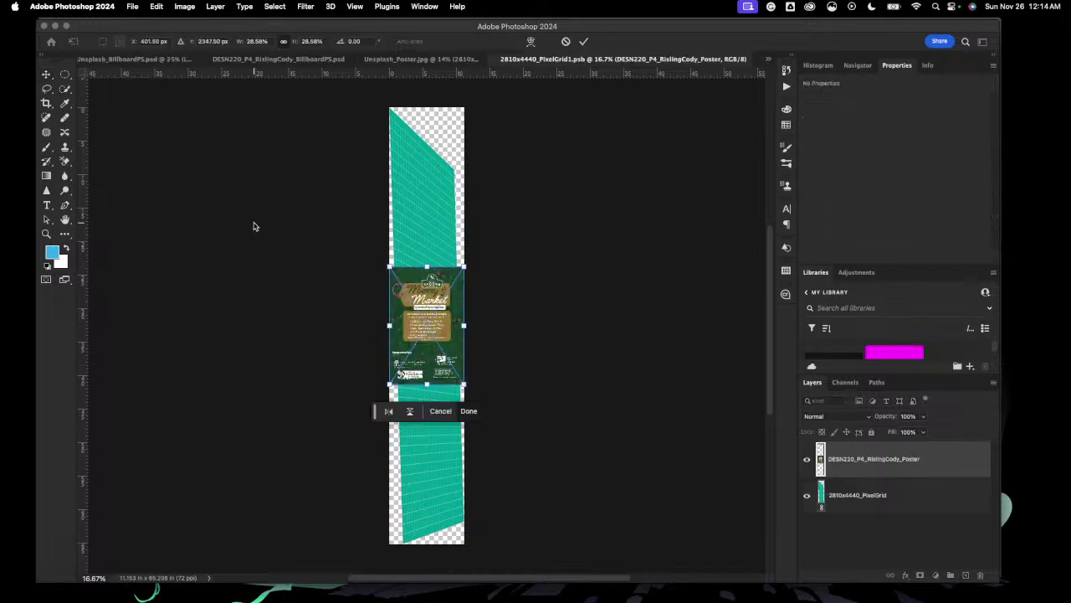
pyautogui.click(439, 410)
# Step: Return to Unsplash_Poster.jpg and select the side poster grid layer
pyautogui.click(432, 61)
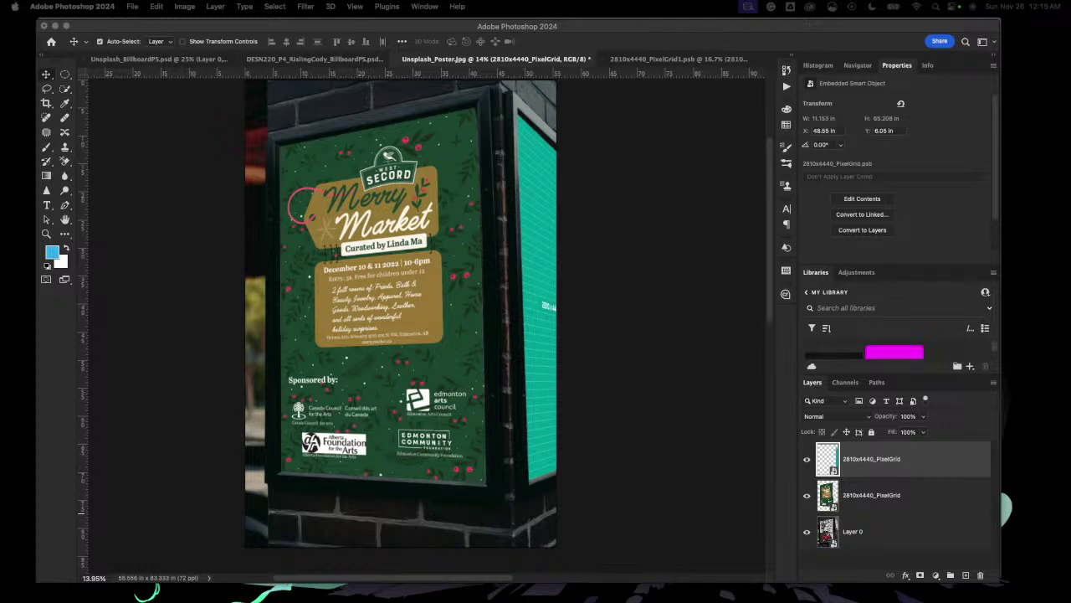
pyautogui.click(904, 463)
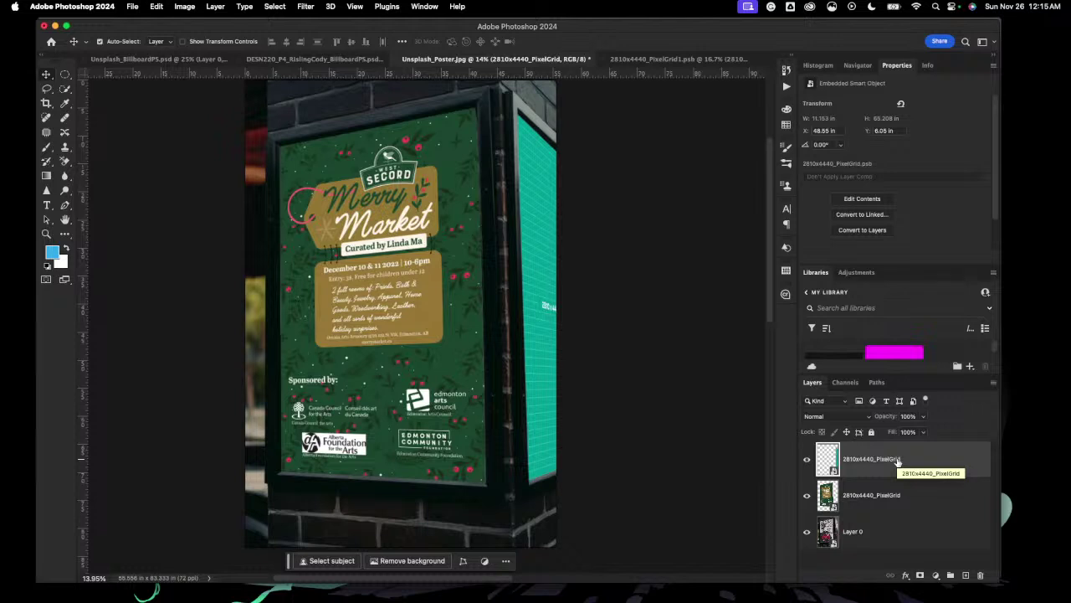
# Step: Delete the side poster grid layer and close the document that holds its smart object contents
pyautogui.press('BackSpace')
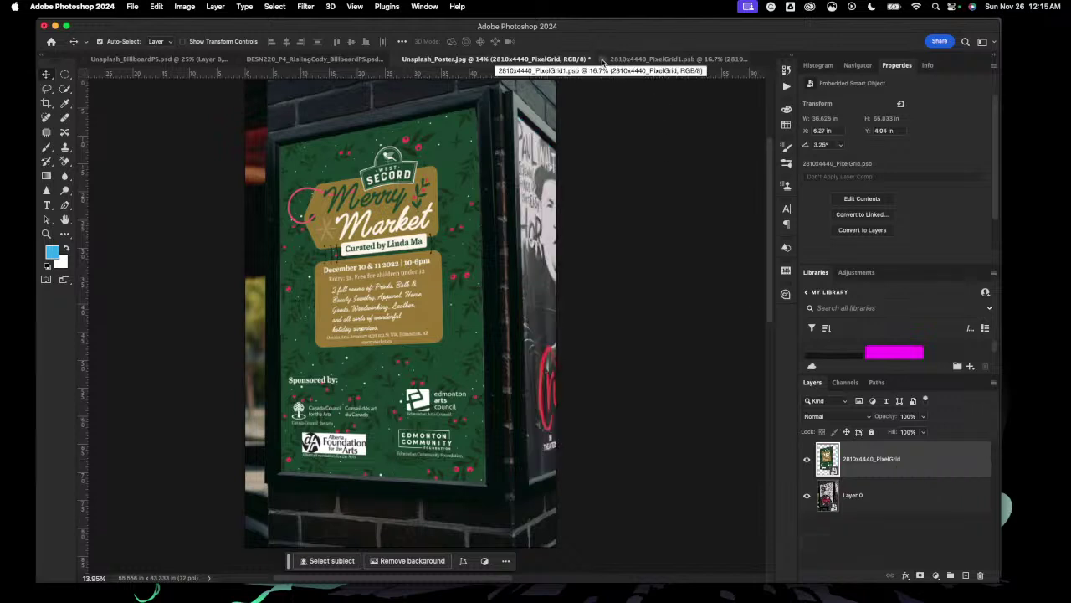
pyautogui.click(601, 61)
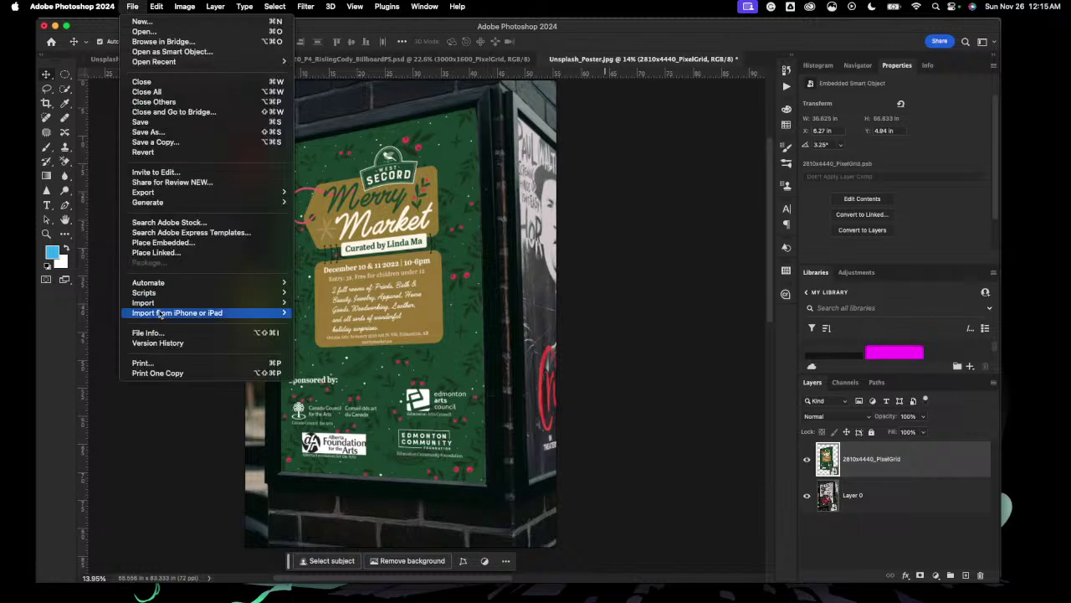
# Step: Place the 2810x4440_PixelGrid image as a linked file and position it over the photo's side frame
pyautogui.click(179, 254)
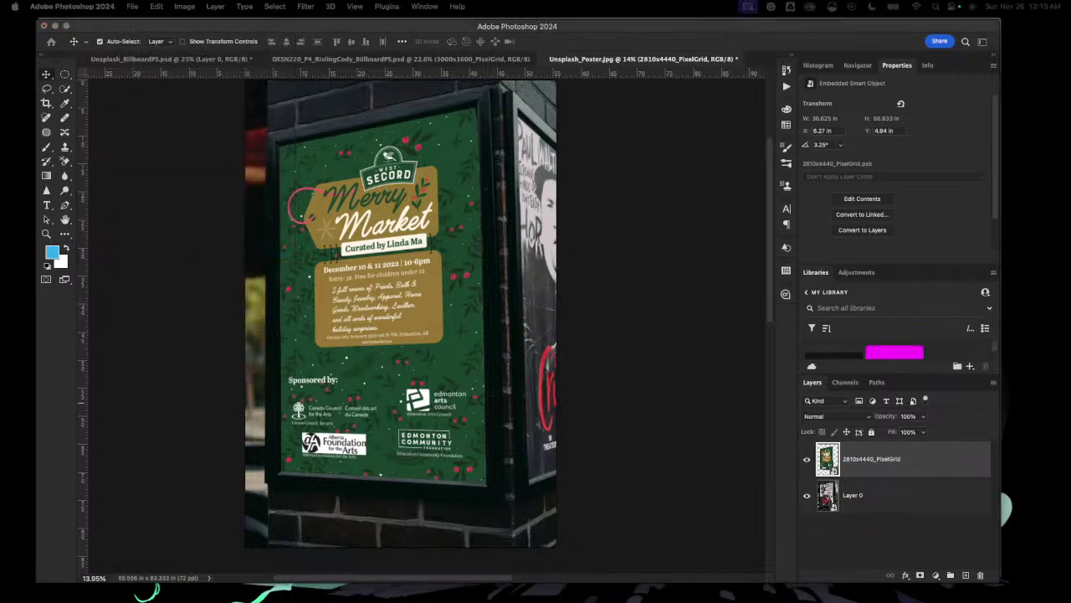
pyautogui.click(624, 298)
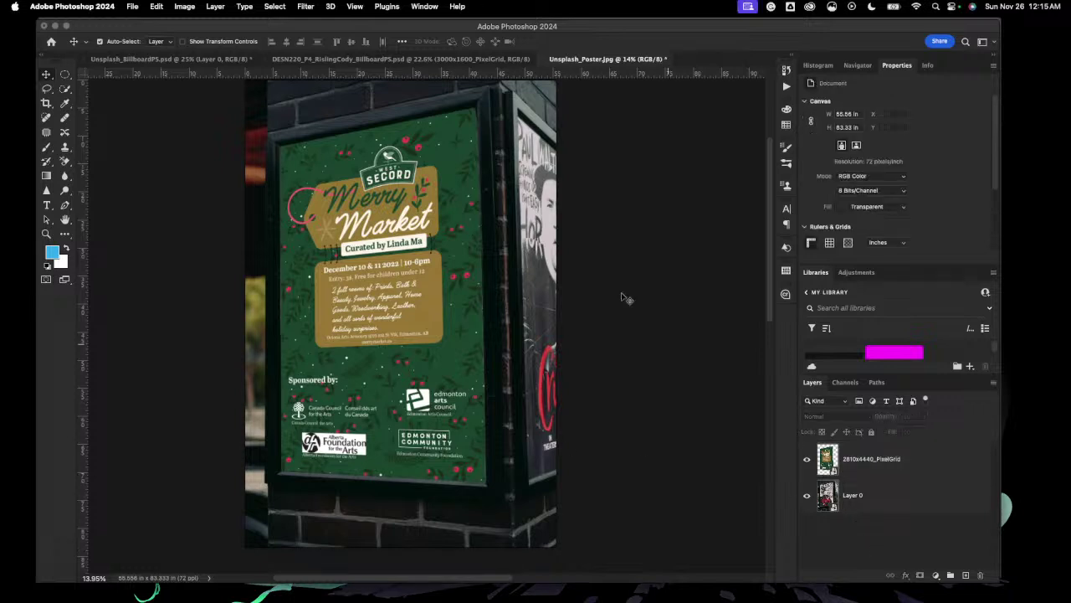
pyautogui.click(131, 7)
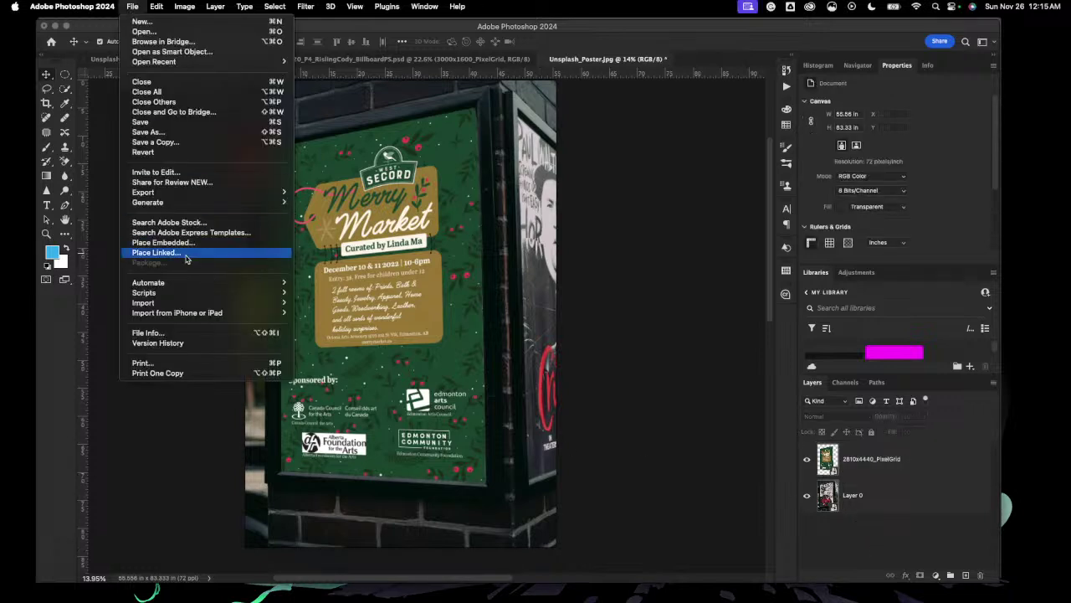
pyautogui.click(155, 252)
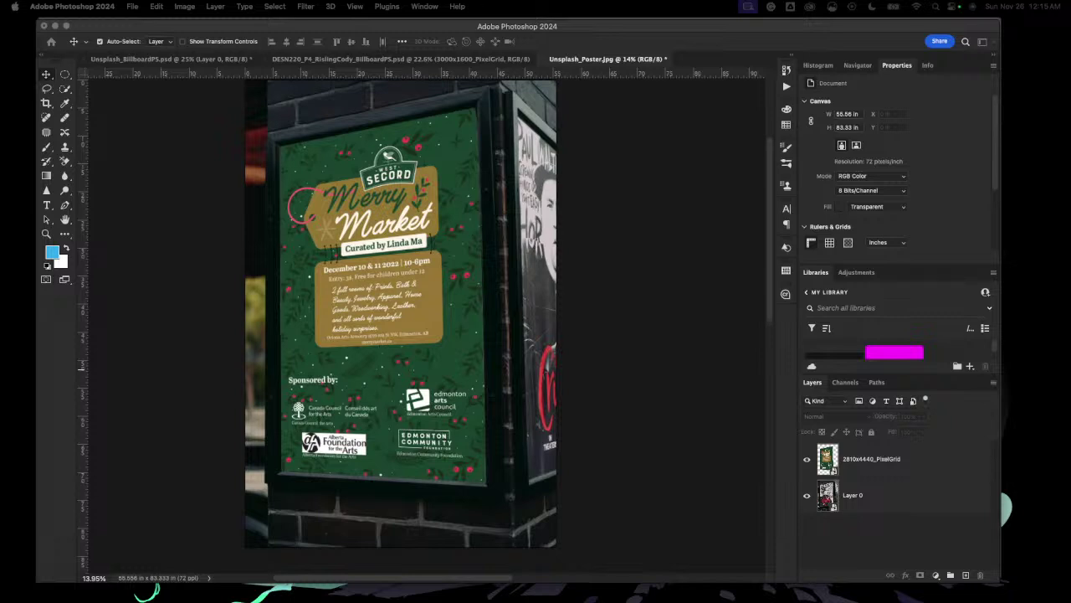
pyautogui.moveTo(418, 334); pyautogui.dragTo(637, 322)
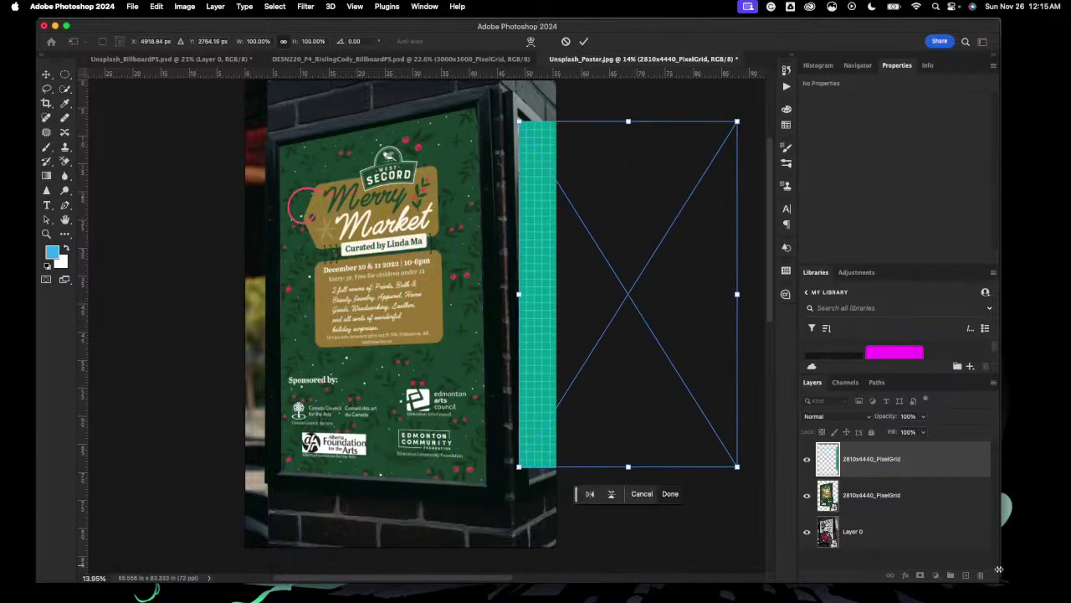
# Step: Convert the newly placed grid layer to a smart object and shift it slightly right and down over the side frame
pyautogui.rightClick(892, 456)
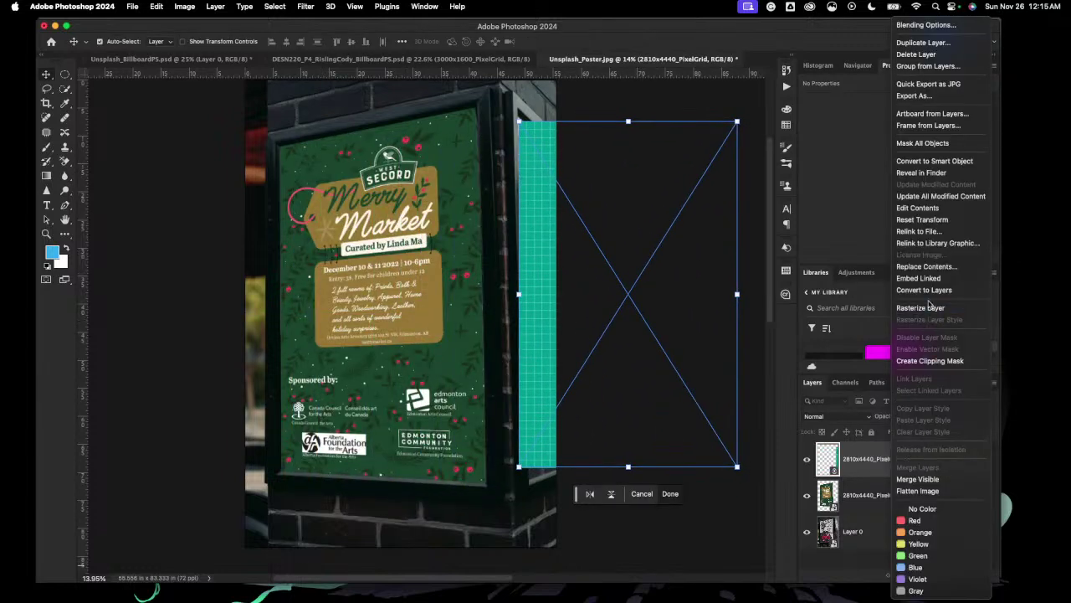
pyautogui.click(935, 161)
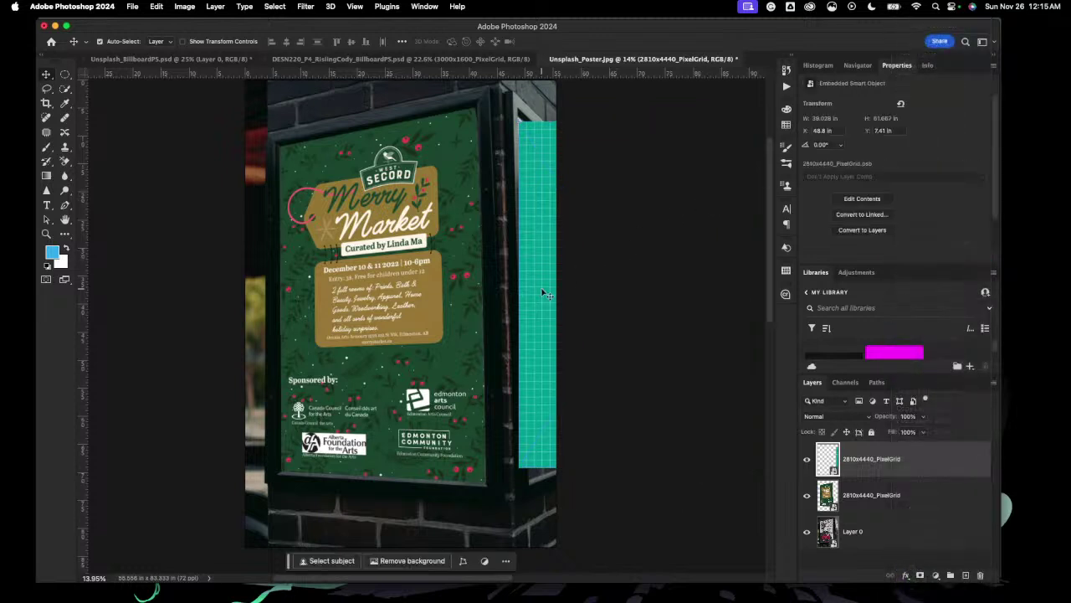
pyautogui.moveTo(542, 293)
pyautogui.mouseDown()
pyautogui.moveTo(559, 306)
pyautogui.moveTo(566, 297)
pyautogui.moveTo(554, 302)
pyautogui.mouseUp()
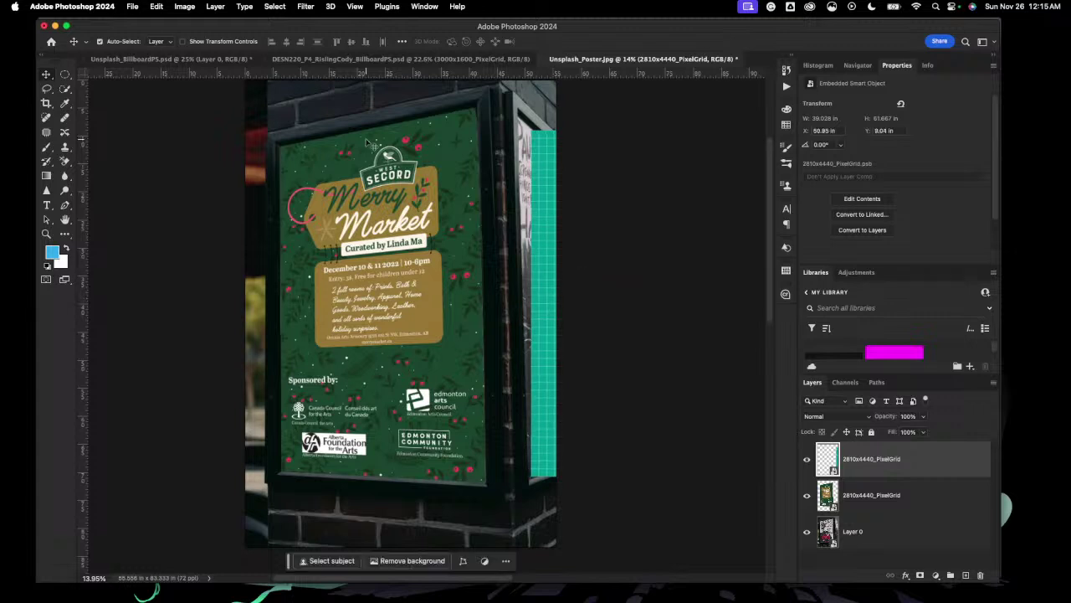
# Step: Distort the side grid so its upper-left corner reaches the inside edge of the side frame
pyautogui.click(156, 7)
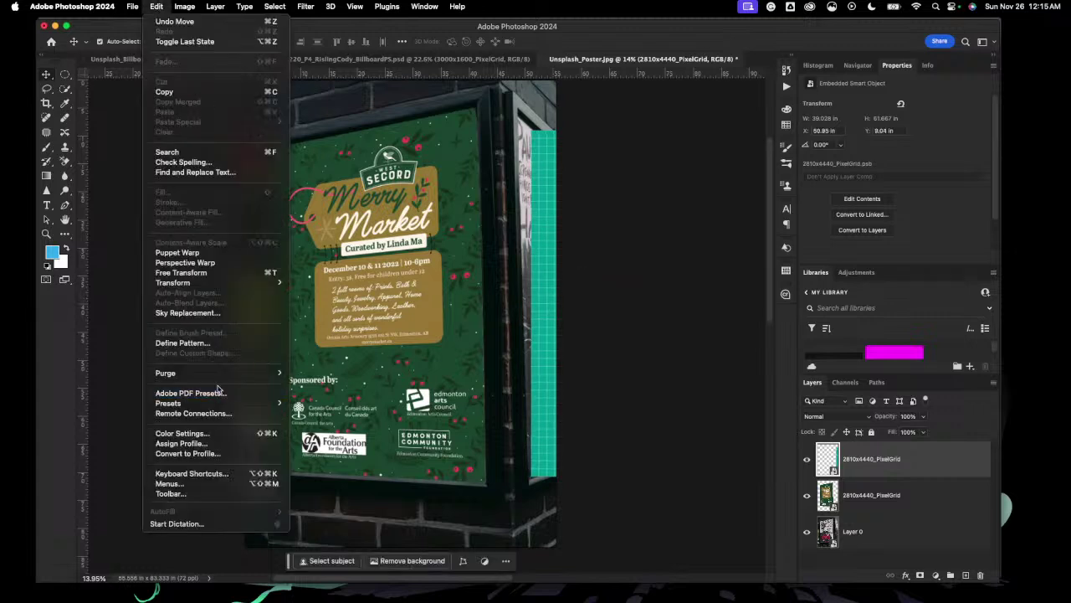
pyautogui.moveTo(205, 283)
pyautogui.click(347, 335)
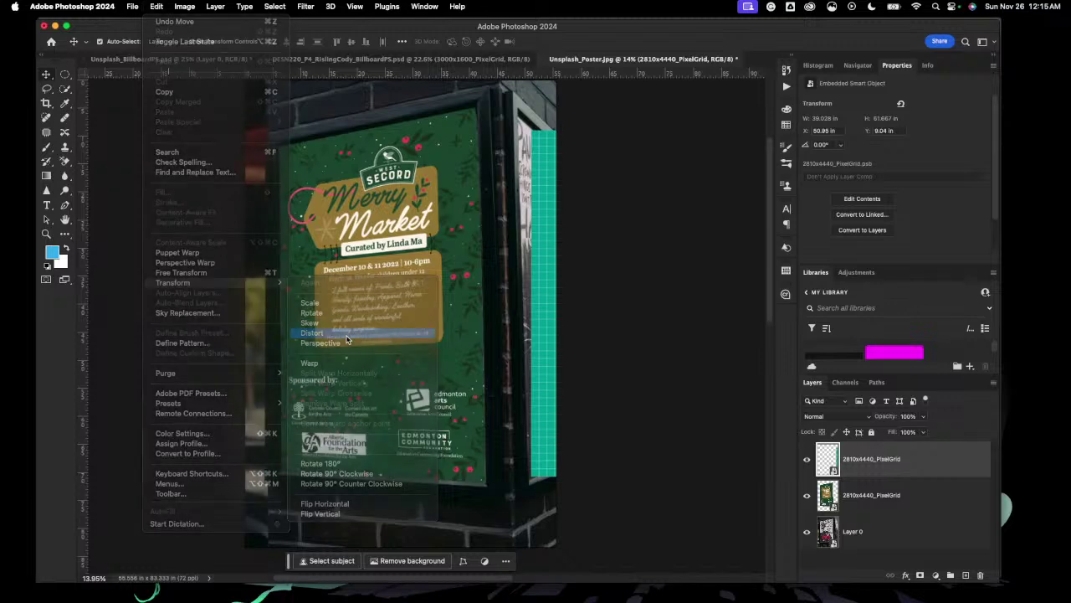
pyautogui.scroll(5, 578, 120)
pyautogui.scroll(5, 578, 120)
pyautogui.hscroll(3, 578, 121)
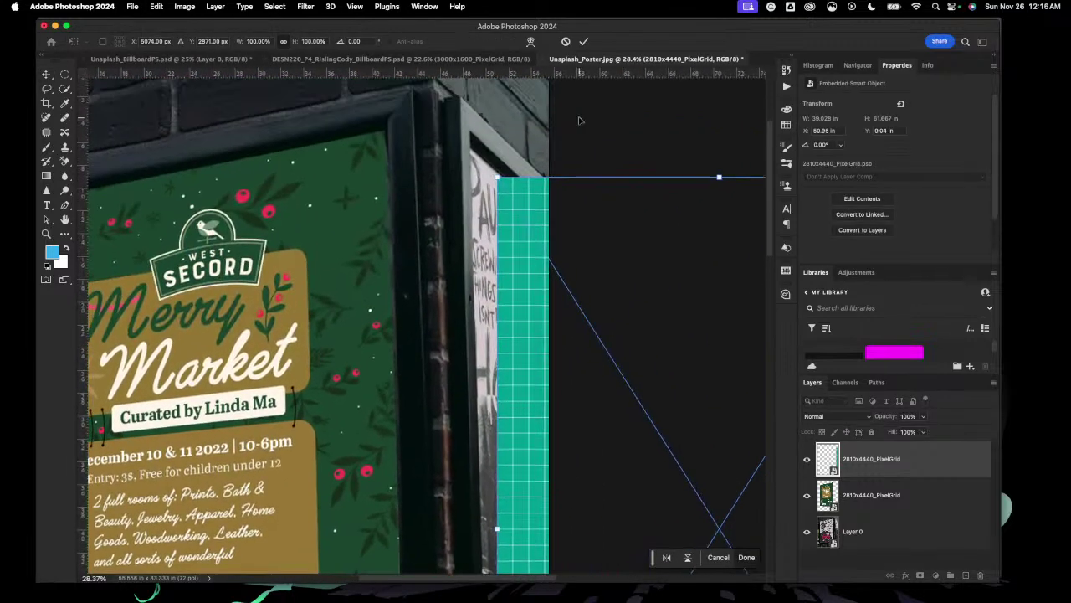
pyautogui.moveTo(499, 179); pyautogui.dragTo(472, 148)
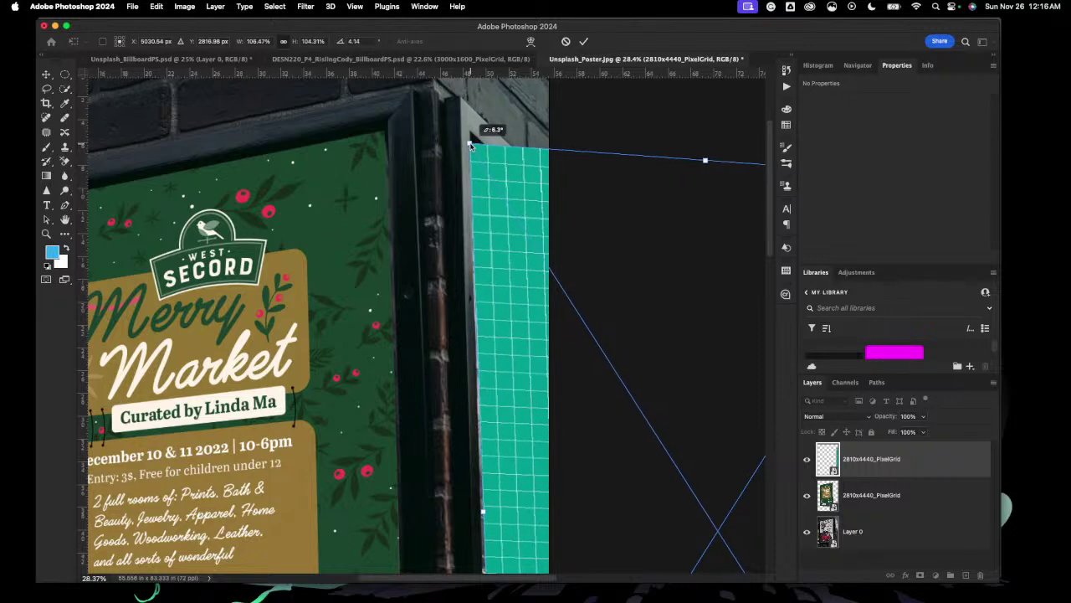
pyautogui.scroll(5, 471, 147)
pyautogui.scroll(5, 470, 148)
pyautogui.hscroll(3, 469, 148)
pyautogui.scroll(3, 469, 145)
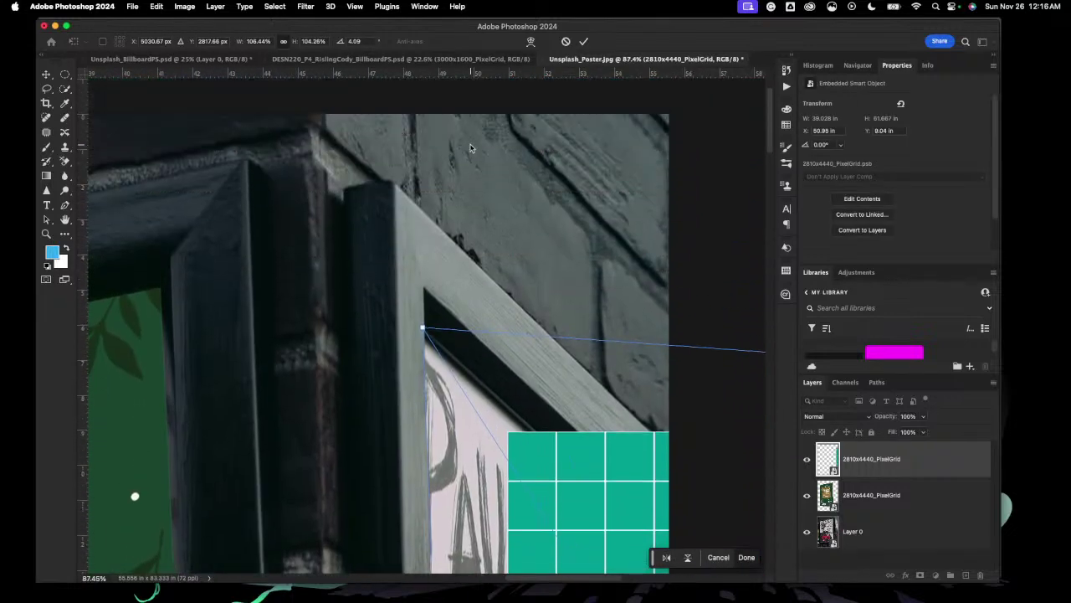
# Step: Fine-tune the side grid's upper-left corner against the frame's inner edge and commit the distortion
pyautogui.scroll(-3, 468, 144)
pyautogui.hscroll(2, 469, 144)
pyautogui.scroll(-2, 462, 187)
pyautogui.scroll(4, 462, 187)
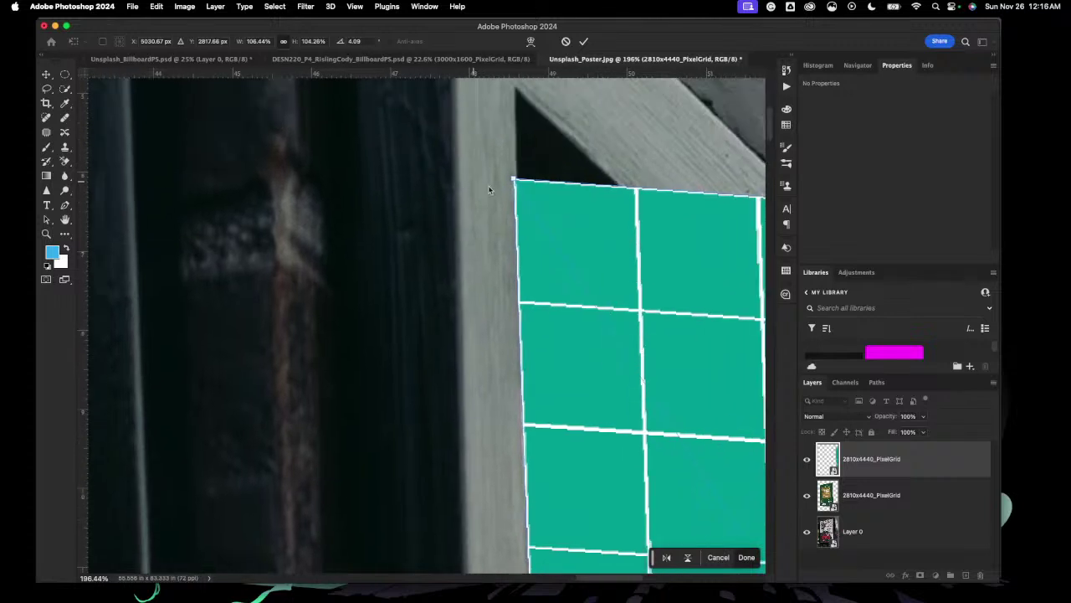
pyautogui.moveTo(514, 179)
pyautogui.mouseDown()
pyautogui.moveTo(515, 151)
pyautogui.moveTo(529, 226)
pyautogui.moveTo(519, 188)
pyautogui.mouseUp()
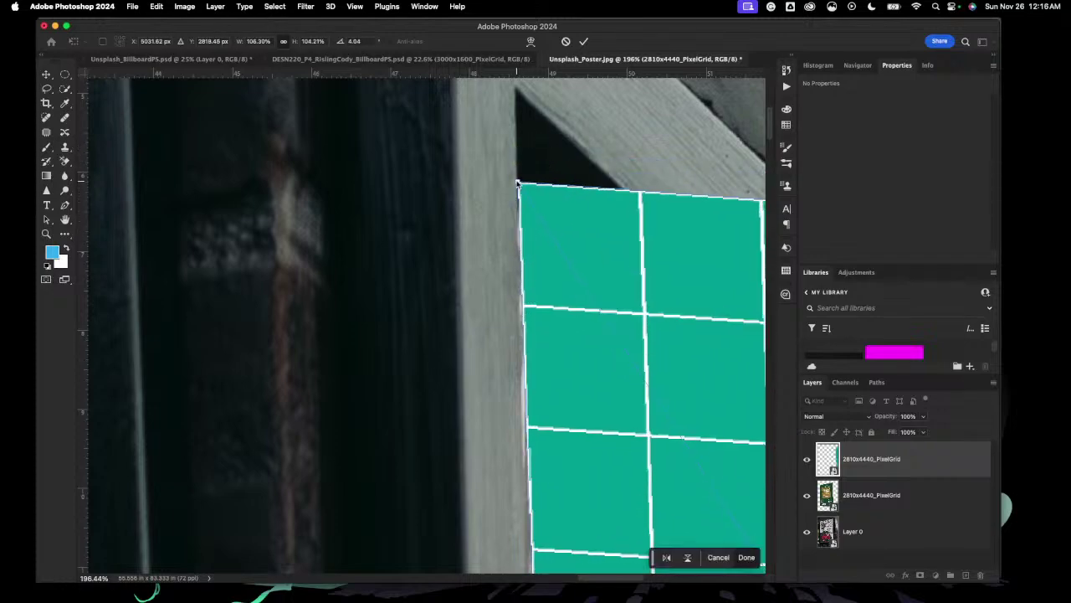
pyautogui.scroll(5, 520, 189)
pyautogui.hscroll(5, 521, 189)
pyautogui.scroll(3, 520, 190)
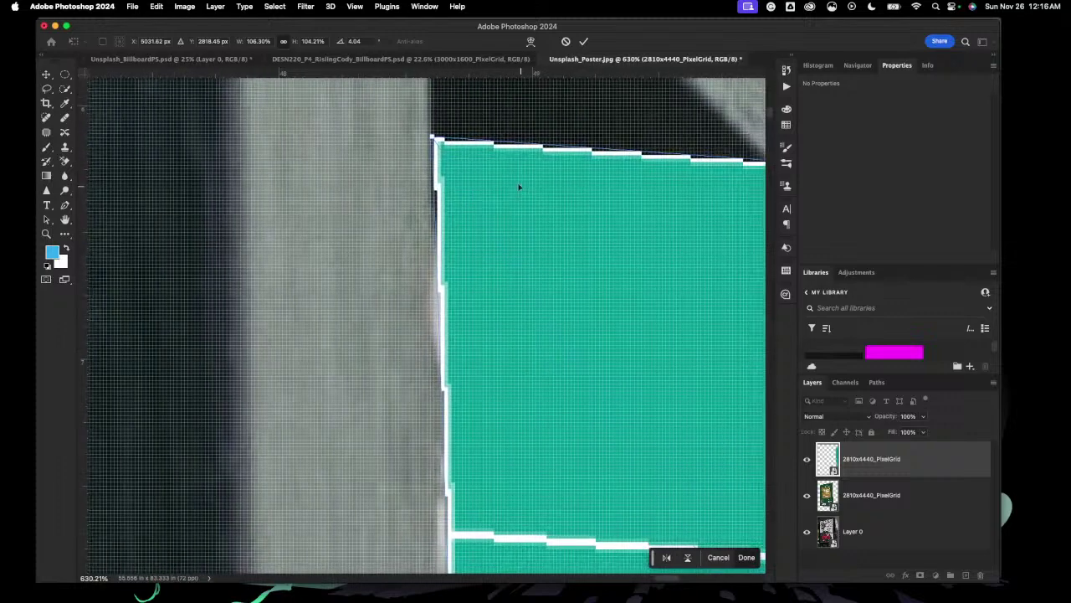
pyautogui.moveTo(432, 137); pyautogui.dragTo(430, 138)
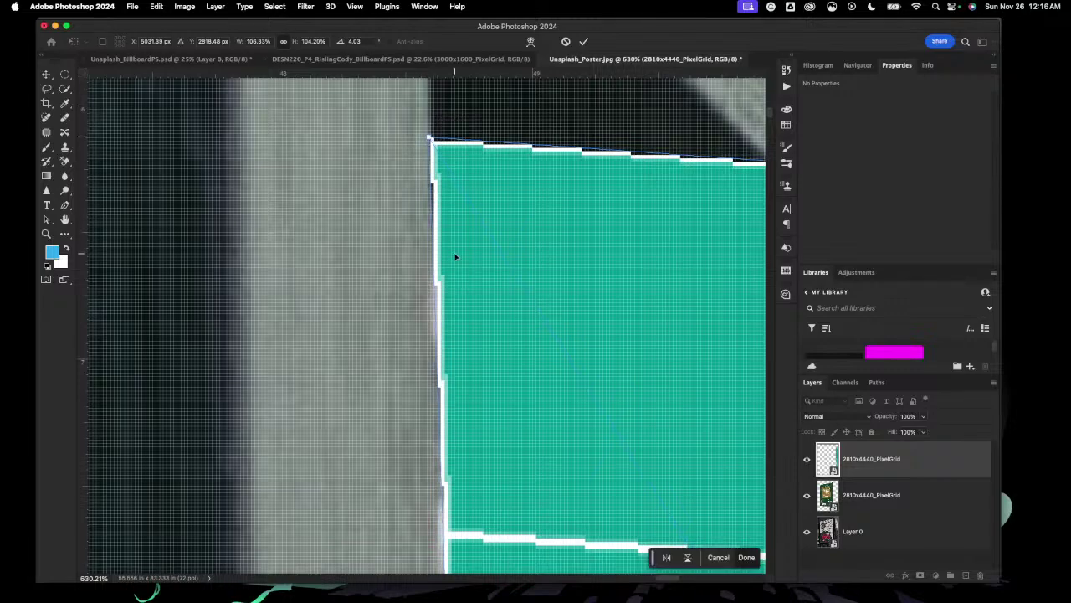
pyautogui.scroll(-5, 455, 257)
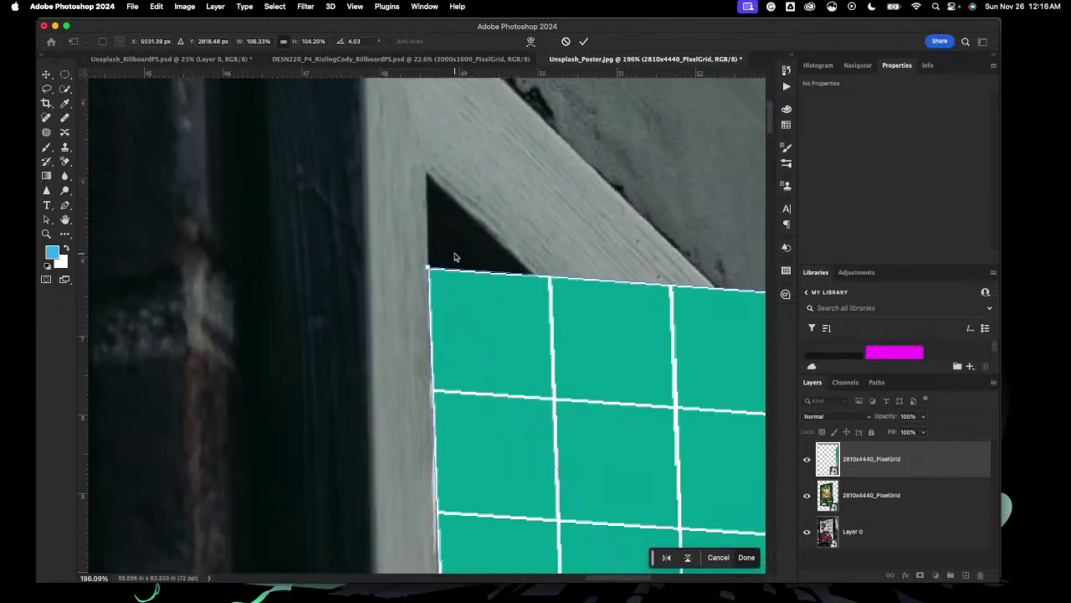
pyautogui.scroll(8, 455, 257)
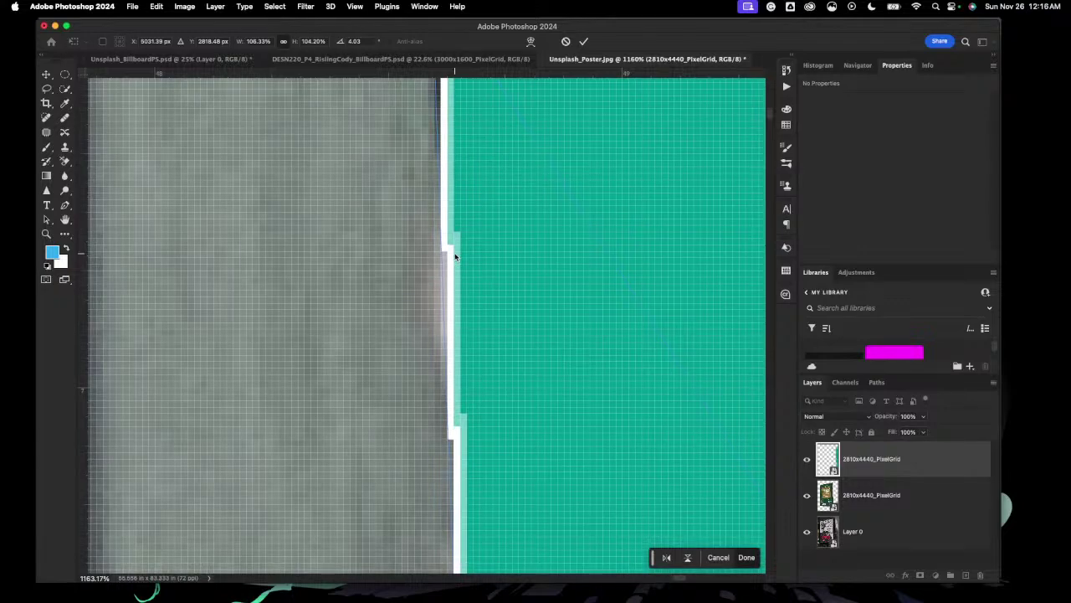
pyautogui.scroll(5, 455, 257)
pyautogui.click(808, 458)
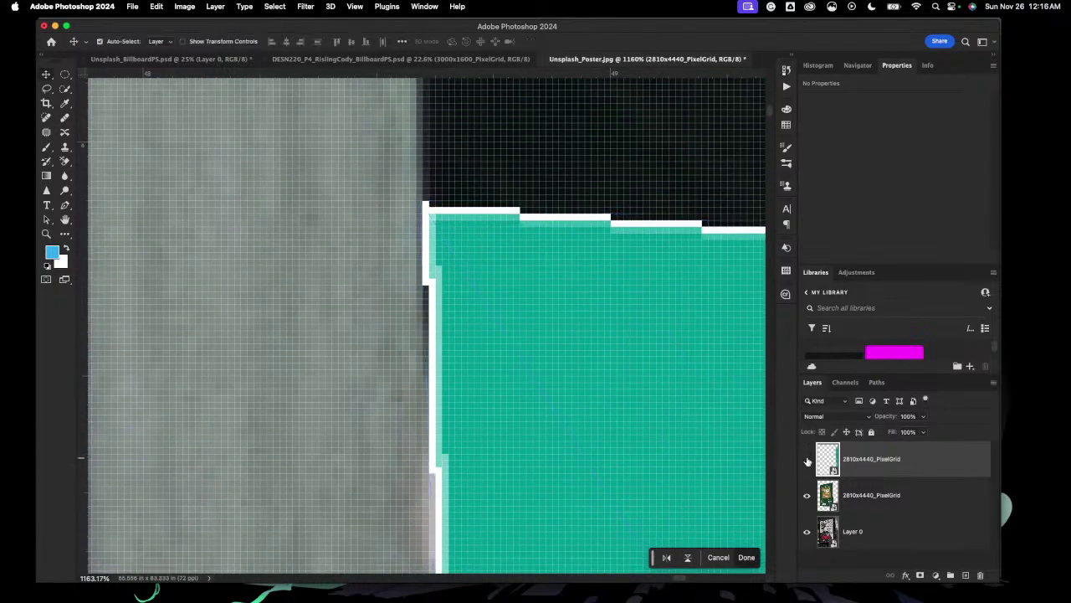
pyautogui.click(808, 460)
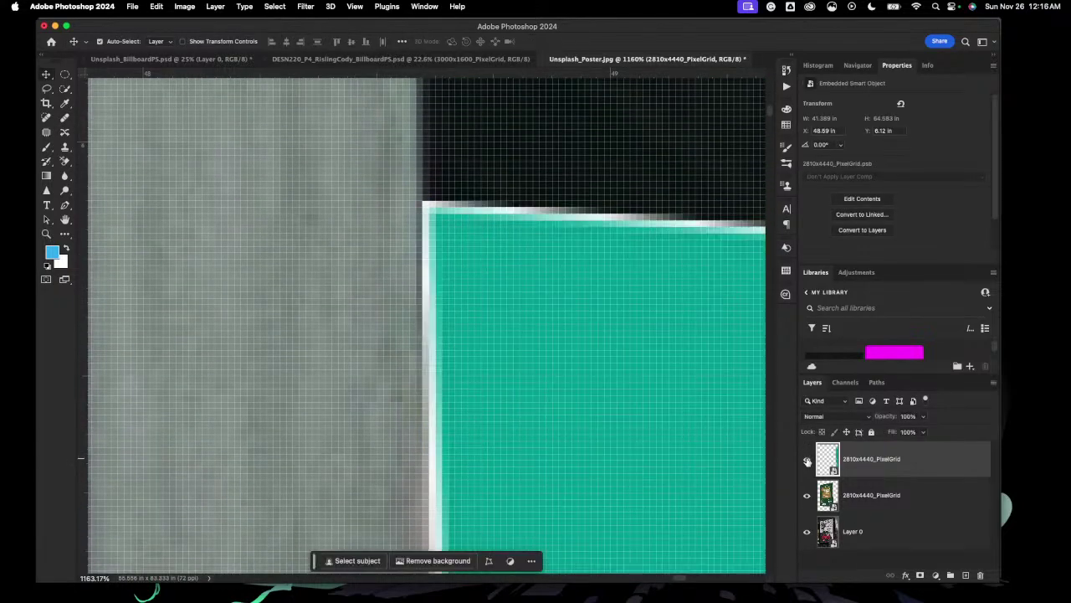
# Step: Distort the side grid so its lower-left corner meets the lower inner corner of the side frame
pyautogui.scroll(-15, 494, 293)
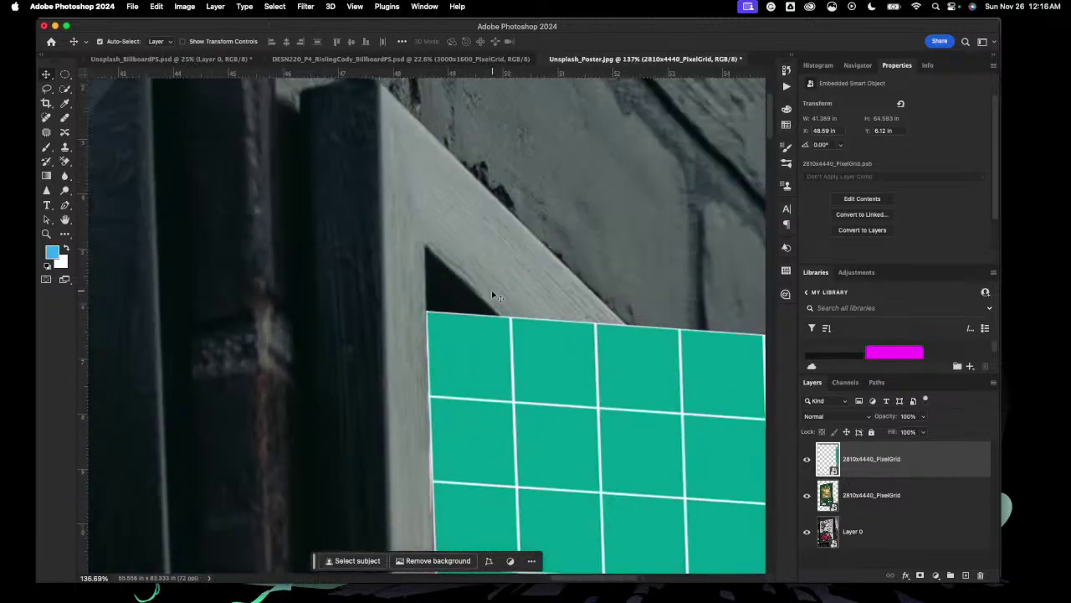
pyautogui.scroll(-20, 492, 294)
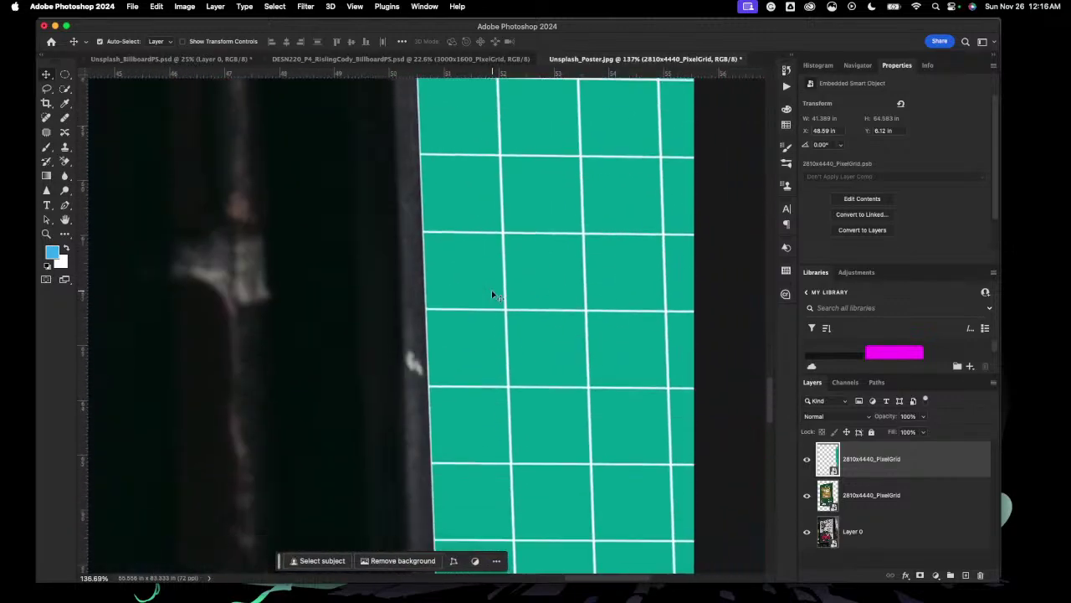
pyautogui.scroll(-10, 494, 294)
pyautogui.scroll(3, 492, 296)
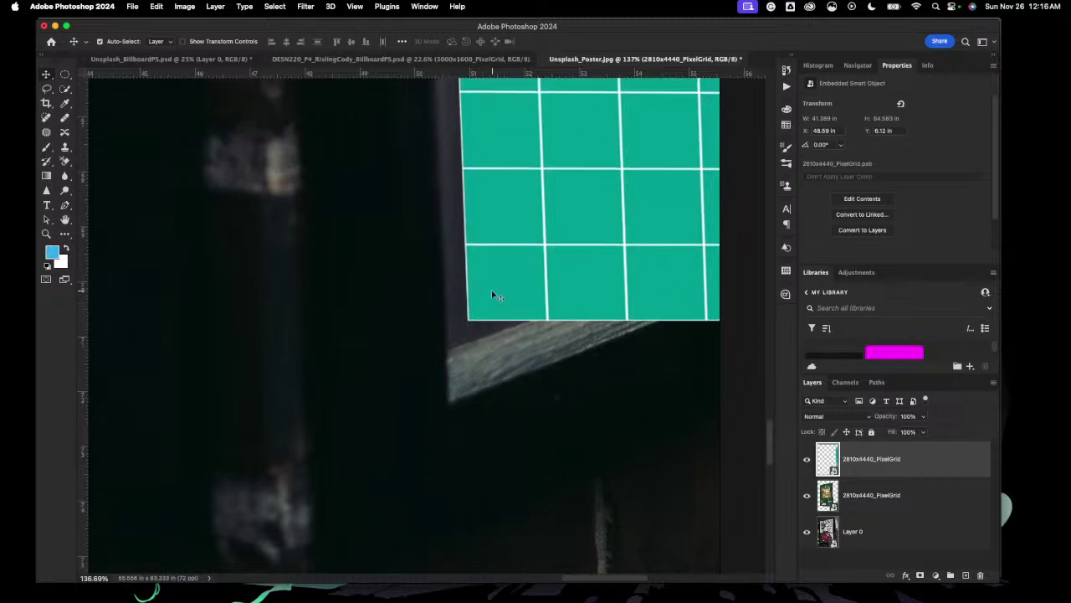
pyautogui.click(155, 6)
pyautogui.moveTo(251, 282)
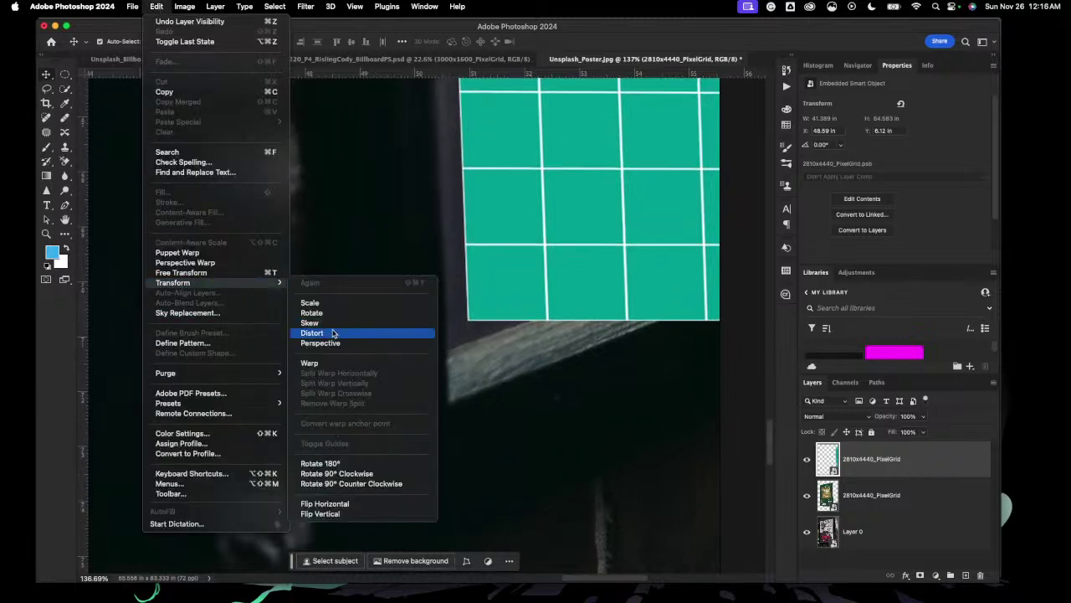
pyautogui.click(333, 333)
pyautogui.moveTo(467, 320); pyautogui.dragTo(447, 353)
# Step: Try the Perspective transform on the side grid, adjusting its upper outer corner and the middle of its outer edge
pyautogui.scroll(-10, 528, 362)
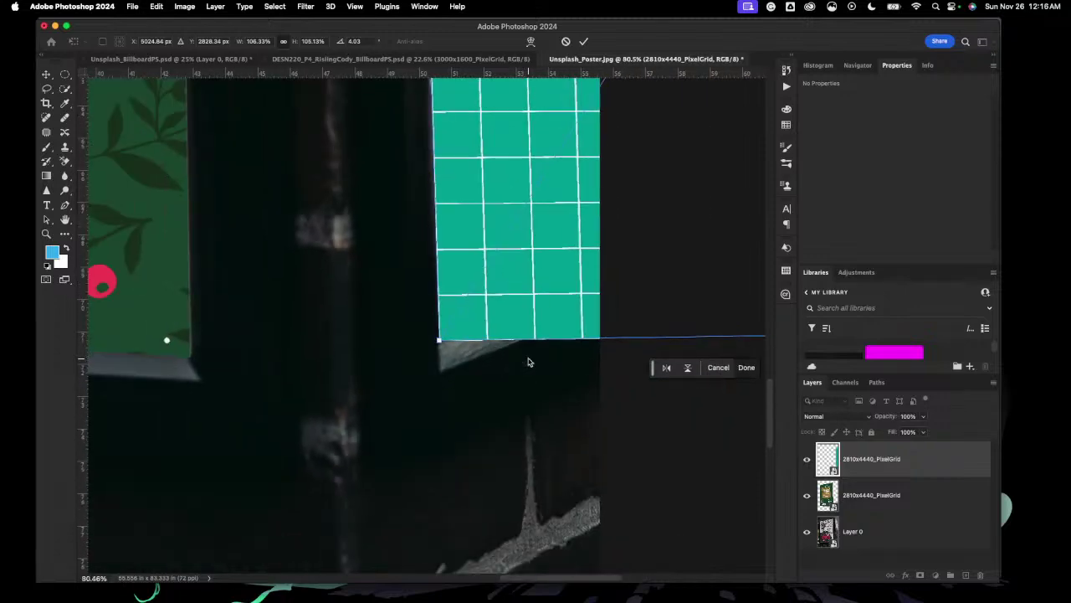
pyautogui.scroll(-6, 528, 361)
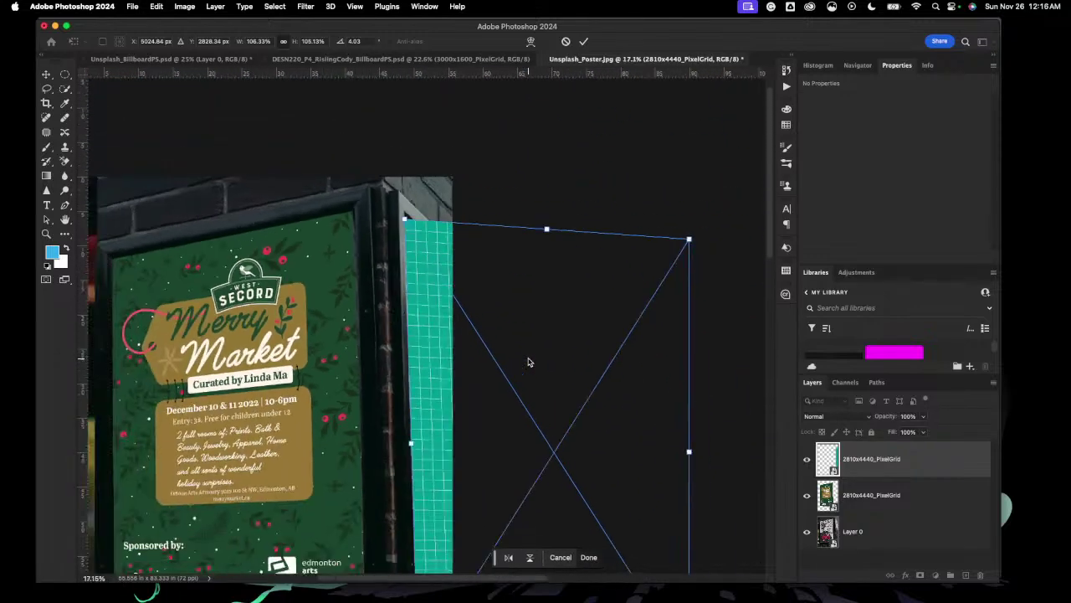
pyautogui.click(157, 6)
pyautogui.moveTo(210, 281)
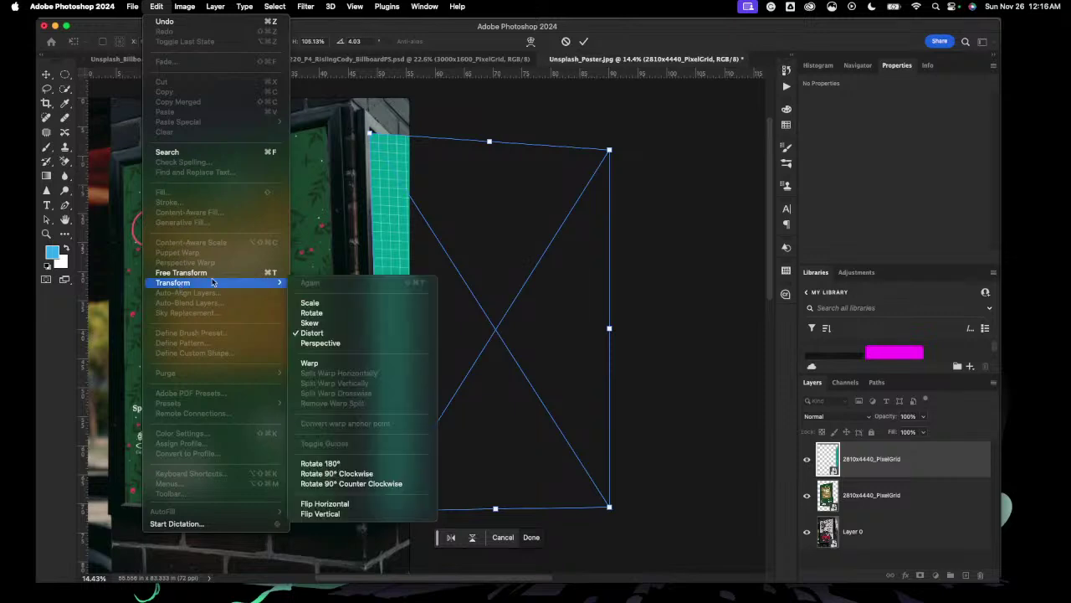
pyautogui.click(374, 351)
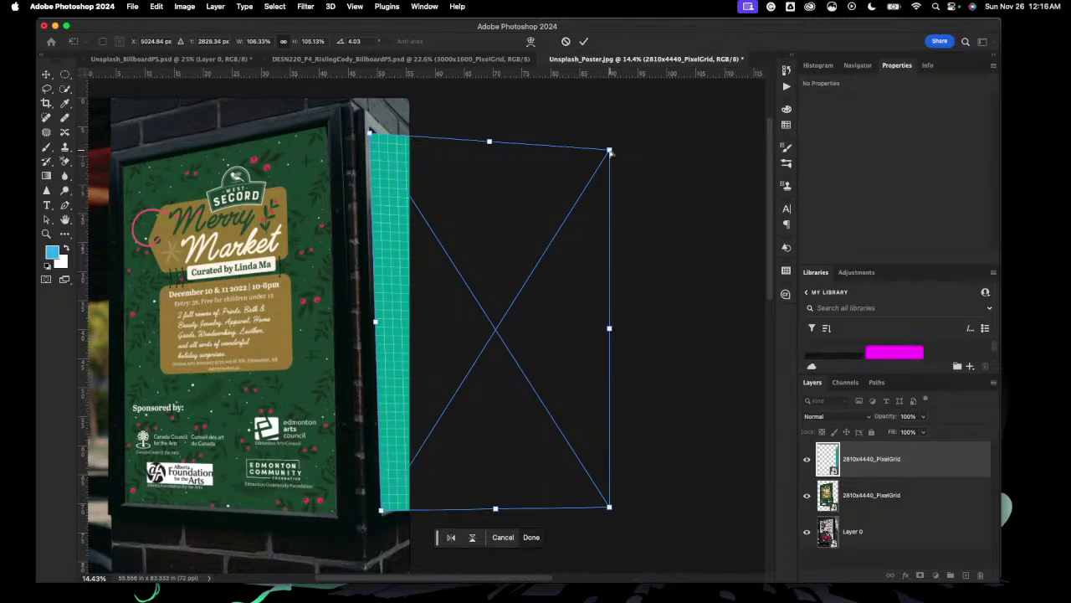
pyautogui.moveTo(609, 152); pyautogui.dragTo(591, 164)
pyautogui.press('super+z')
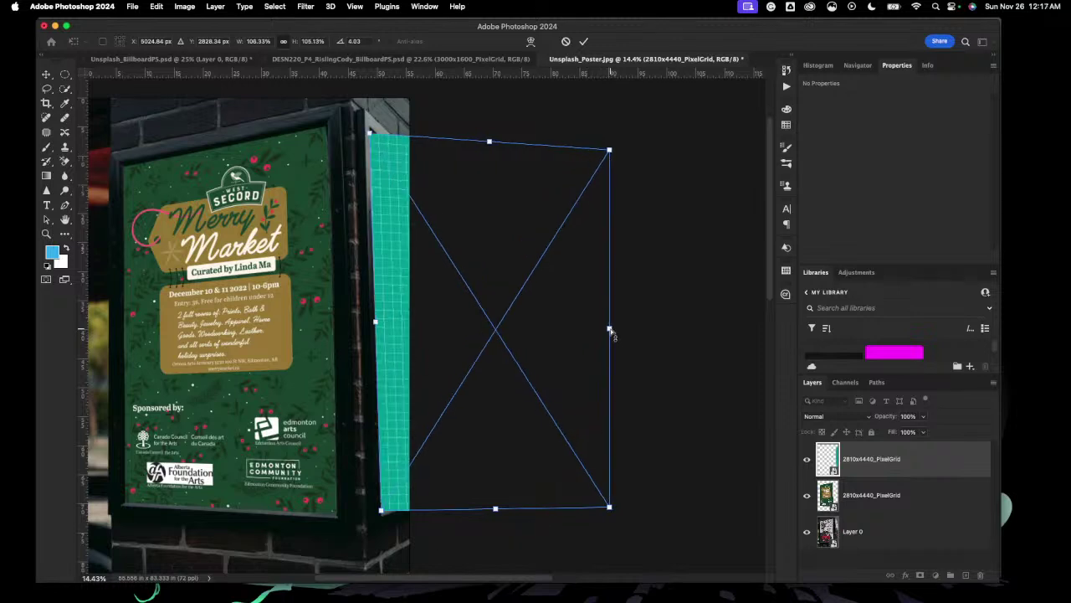
pyautogui.moveTo(611, 334); pyautogui.dragTo(576, 335)
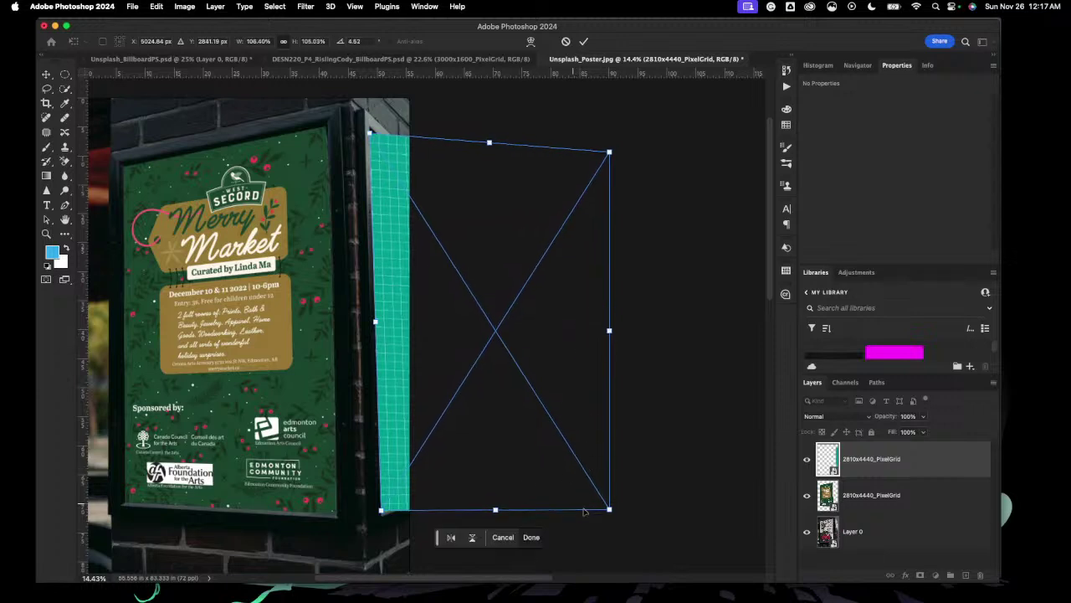
# Step: Try tapering the side grid in perspective by shortening and shifting its outer edge, and undo the taper
pyautogui.moveTo(610, 509); pyautogui.dragTo(554, 428)
pyautogui.moveTo(610, 332); pyautogui.dragTo(571, 333)
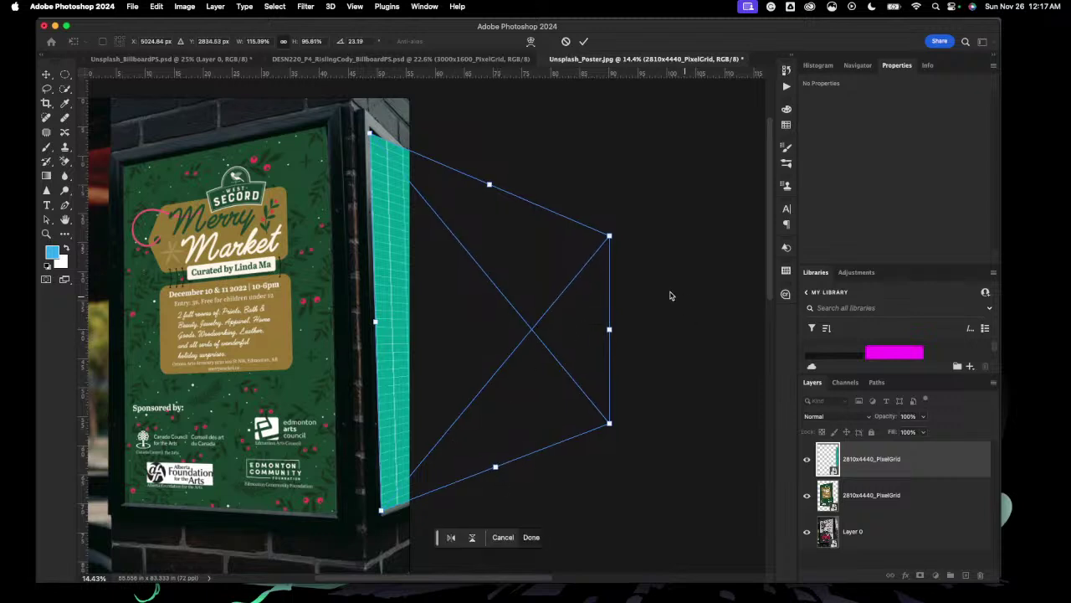
pyautogui.moveTo(611, 332); pyautogui.dragTo(581, 336)
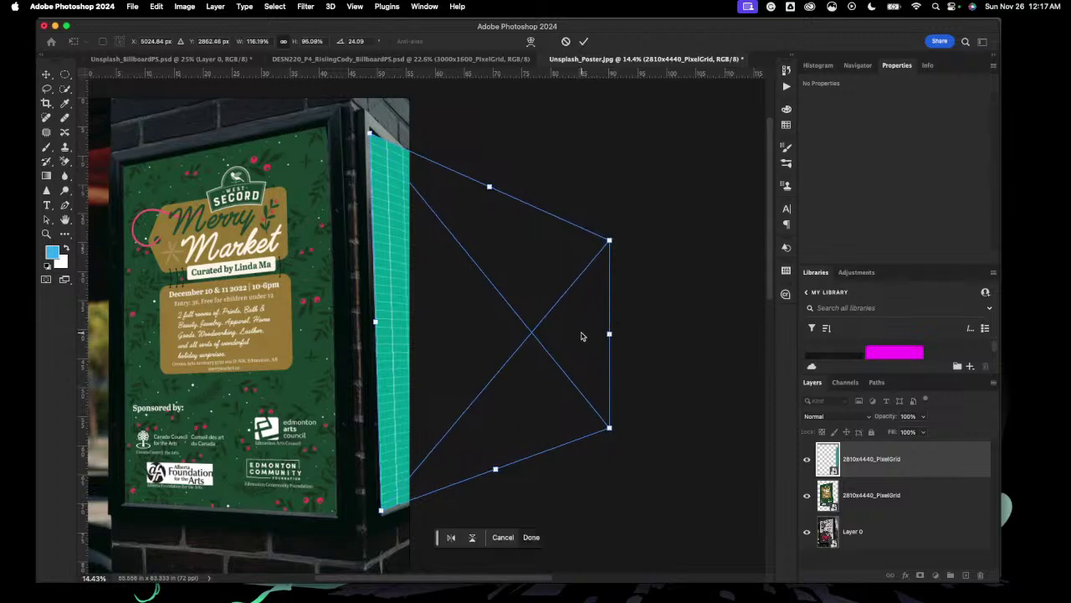
pyautogui.moveTo(610, 242); pyautogui.dragTo(570, 215)
pyautogui.press('super+z')
pyautogui.press('super+z')
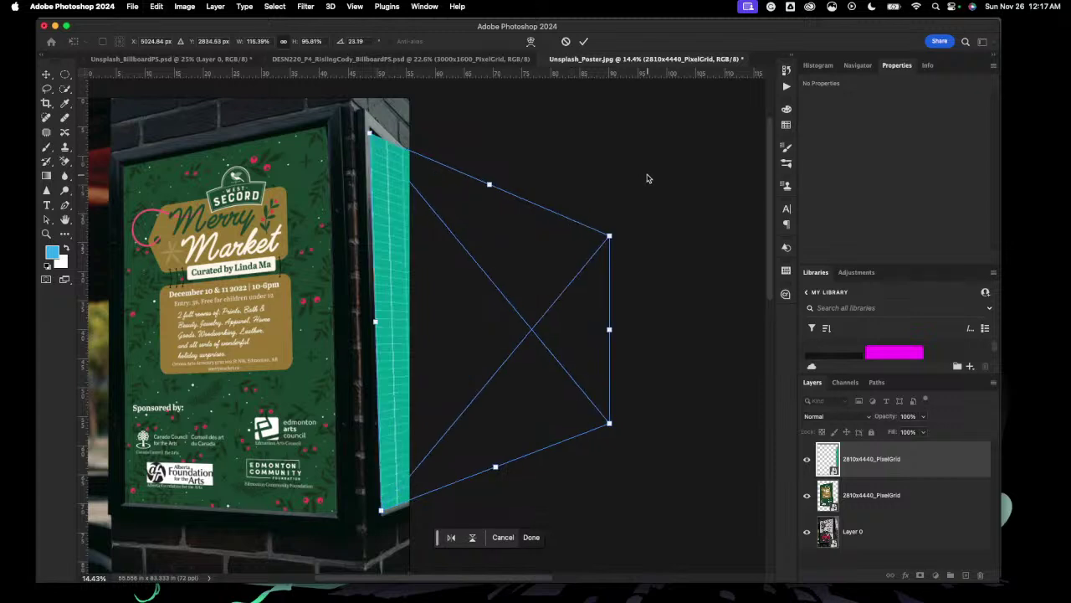
pyautogui.press('super+z')
pyautogui.press('super+z')
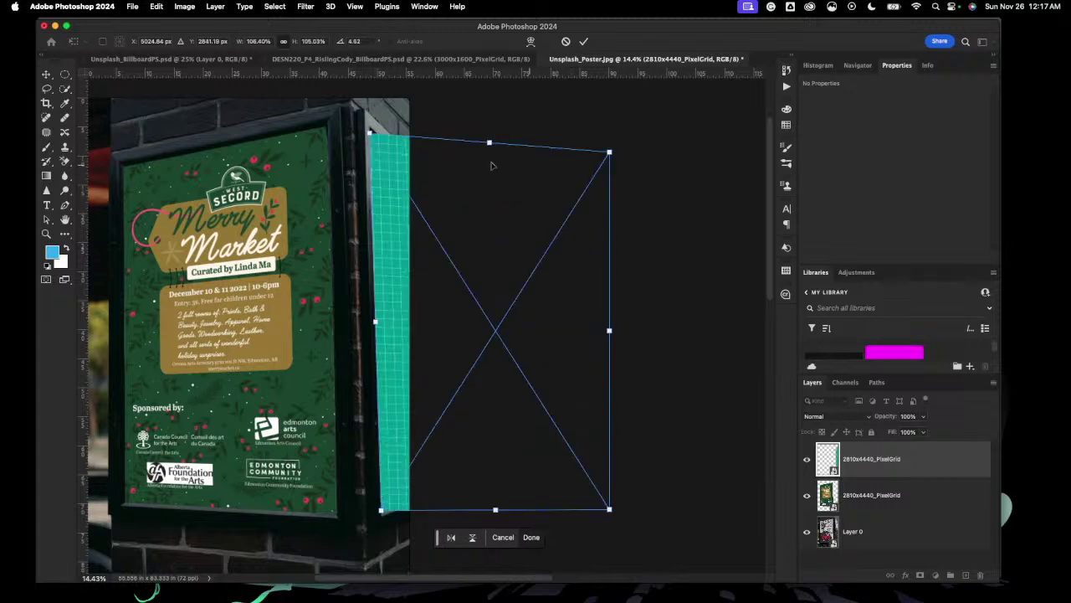
# Step: Distort the side grid so its two outer corners move in just beyond the photo's edge, following the side frame's slanted rails
pyautogui.click(157, 7)
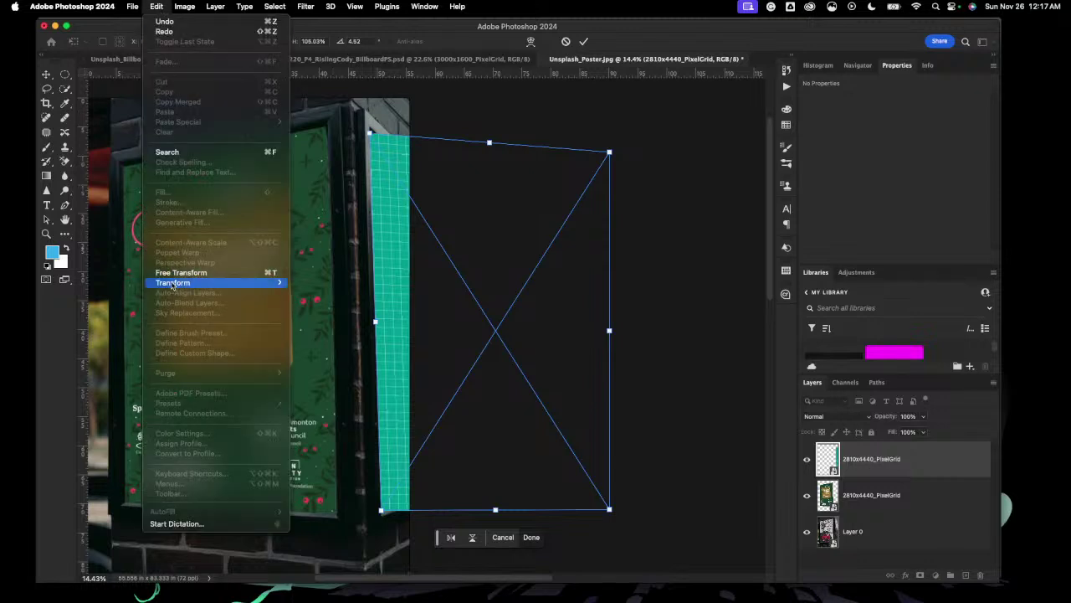
pyautogui.moveTo(276, 285)
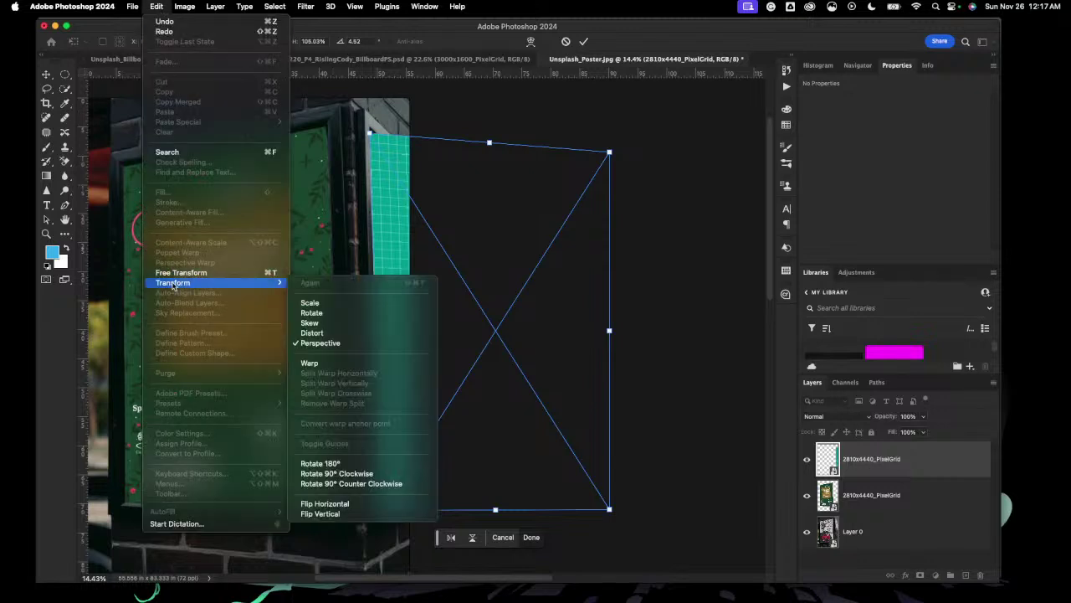
pyautogui.click(351, 334)
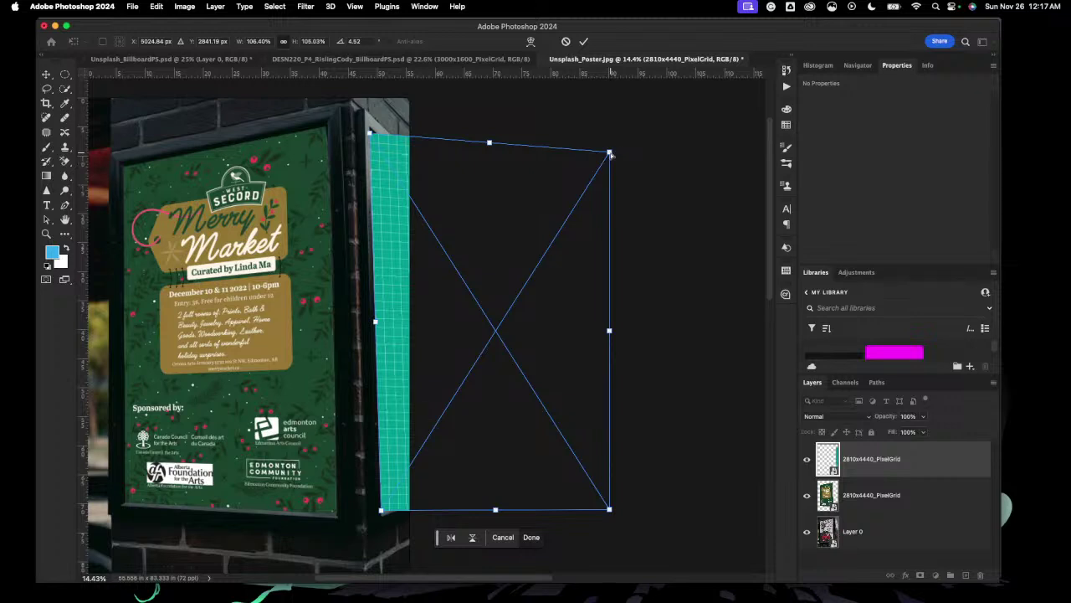
pyautogui.moveTo(610, 154); pyautogui.dragTo(492, 235)
pyautogui.moveTo(611, 511); pyautogui.dragTo(441, 489)
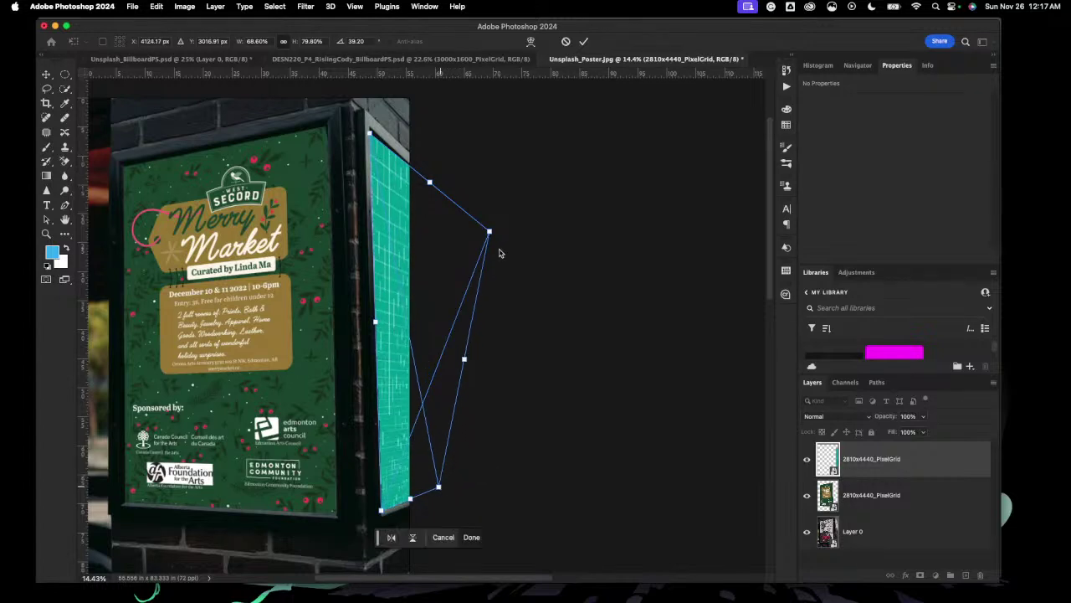
pyautogui.moveTo(491, 234); pyautogui.dragTo(435, 189)
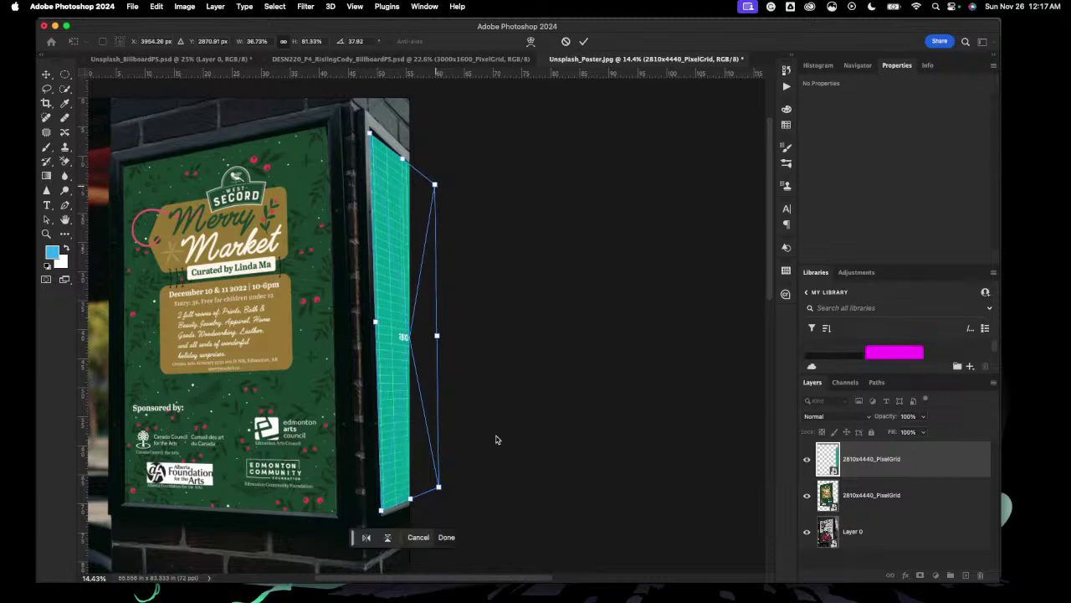
# Step: Fine-tune the side grid's outer corners so its upper and lower edges run parallel to the side frame's rails
pyautogui.scroll(10, 496, 439)
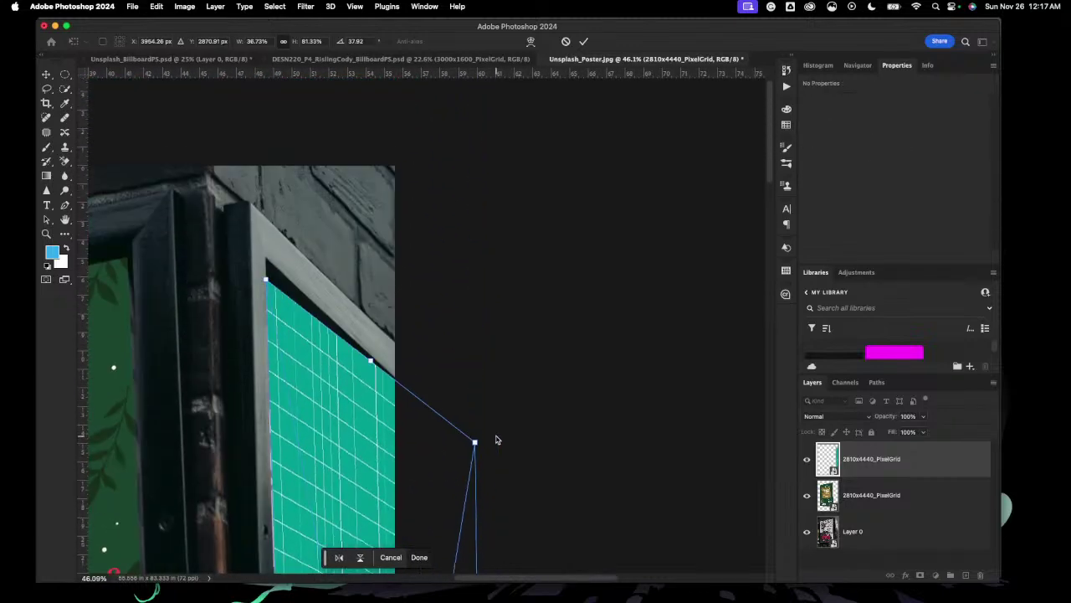
pyautogui.moveTo(476, 447); pyautogui.dragTo(467, 458)
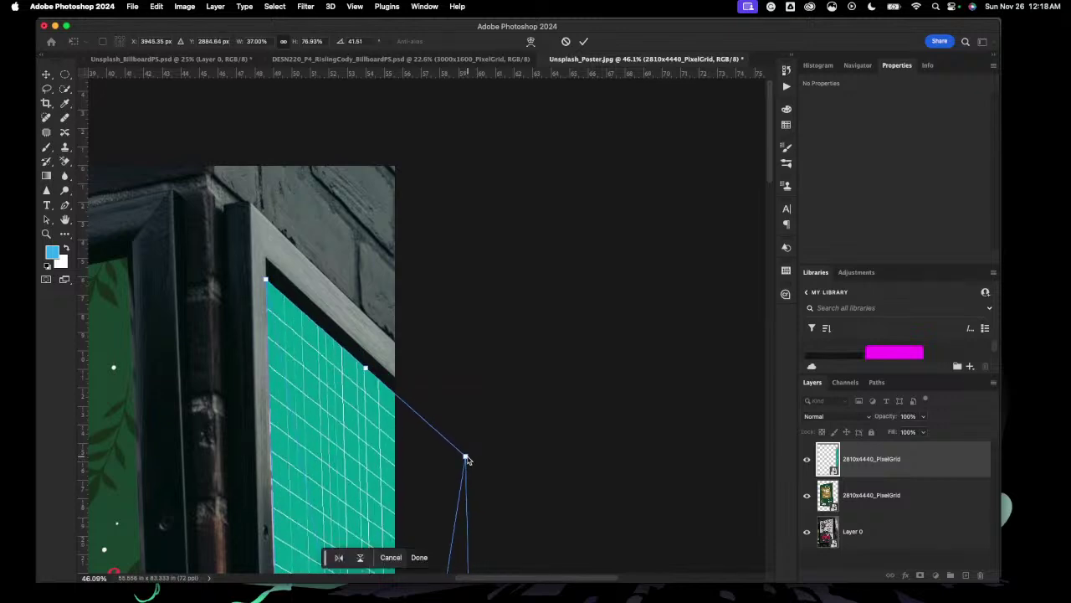
pyautogui.scroll(-10, 467, 459)
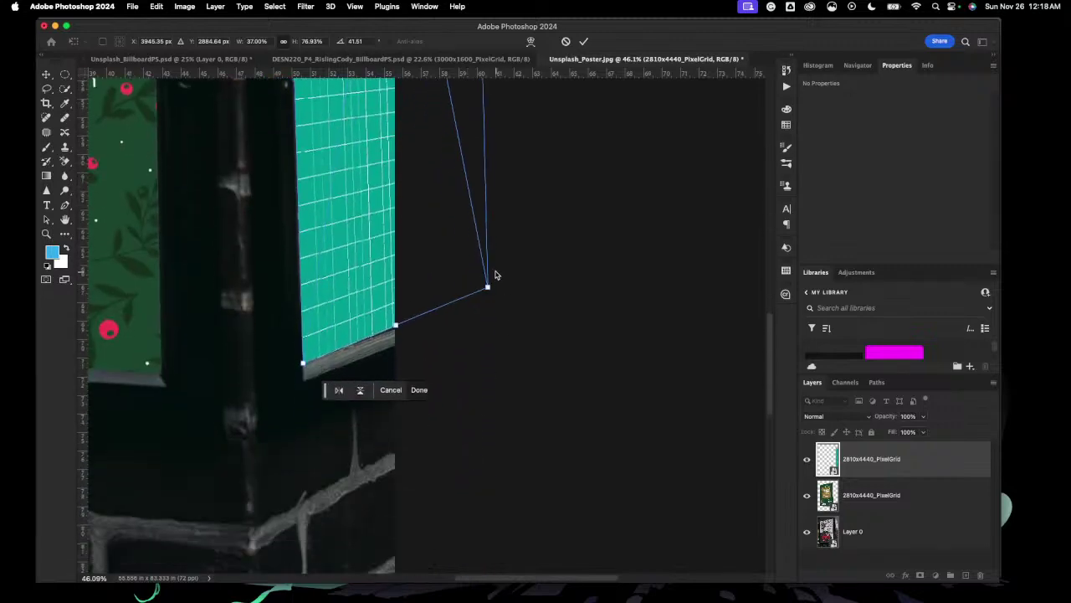
pyautogui.moveTo(488, 289); pyautogui.dragTo(490, 295)
# Step: Nudge the side grid's lower outer corner slightly inward and commit the distortion
pyautogui.scroll(5, 522, 235)
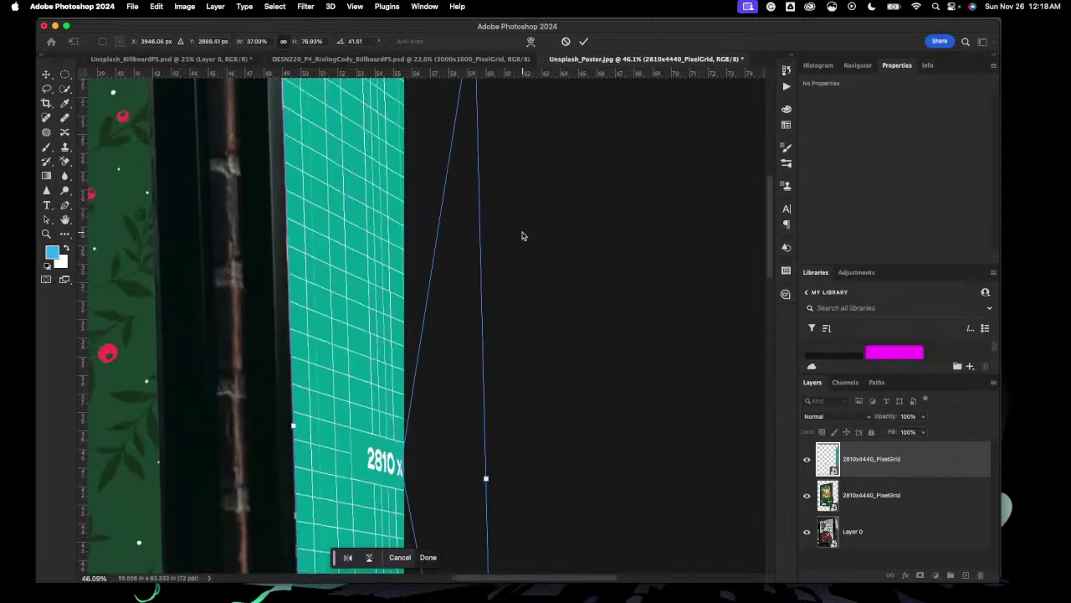
pyautogui.scroll(5, 522, 235)
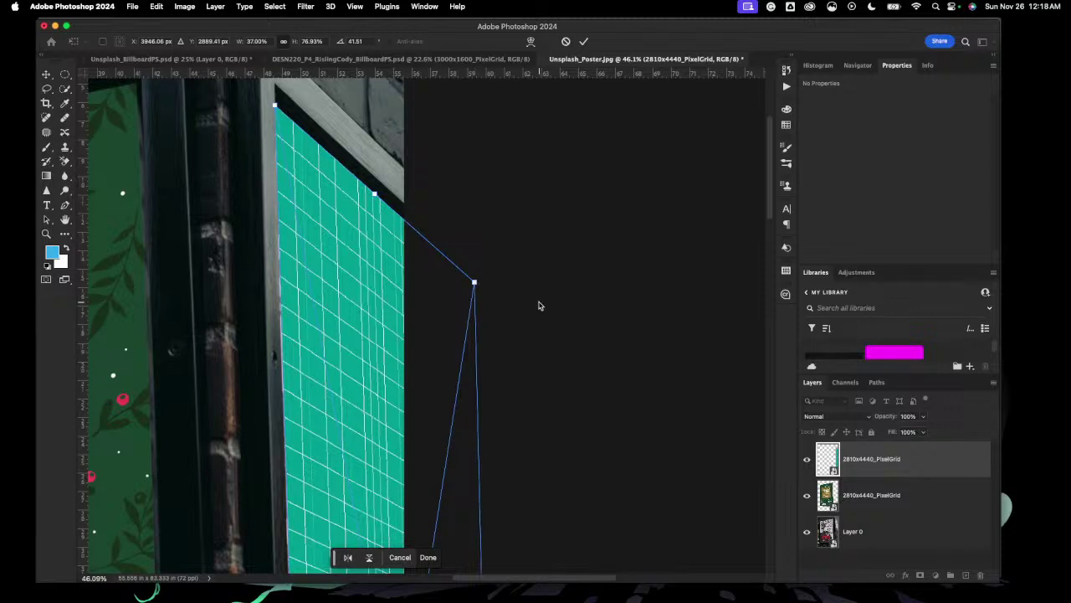
pyautogui.scroll(-10, 538, 305)
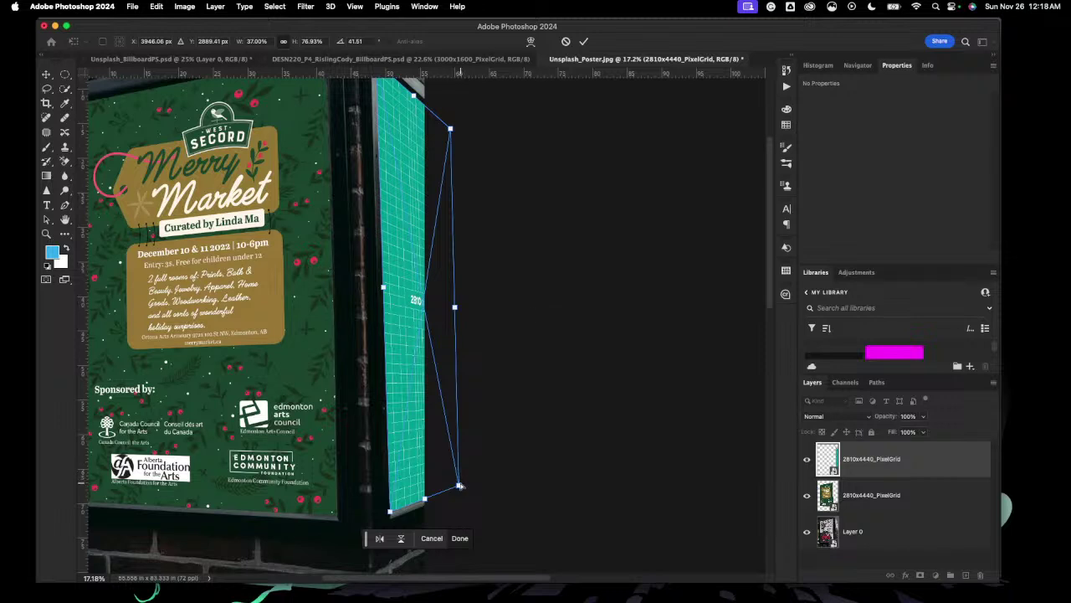
pyautogui.moveTo(459, 487); pyautogui.dragTo(458, 490)
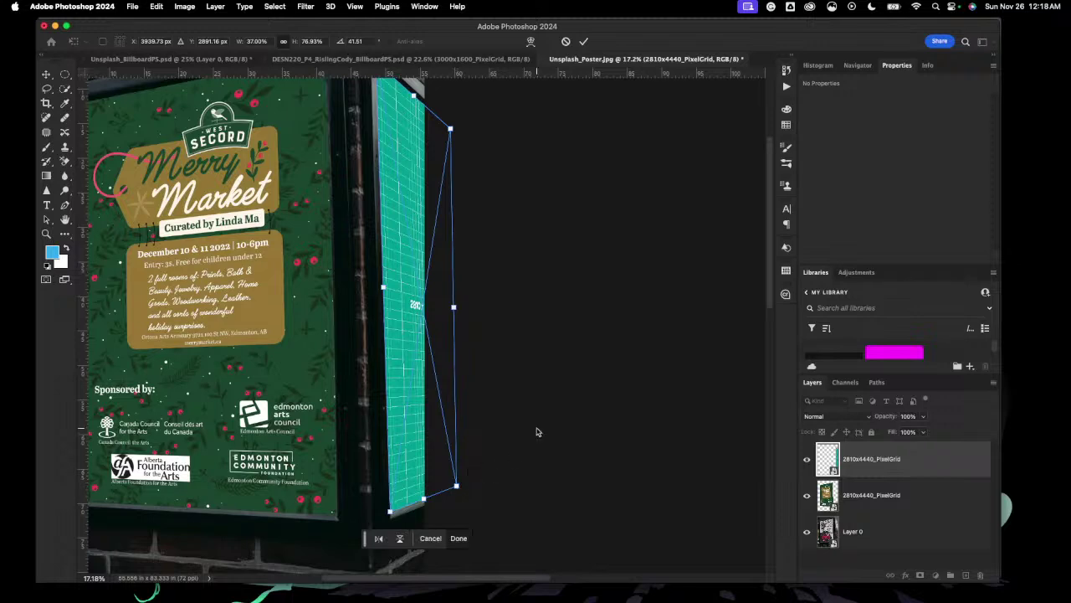
pyautogui.press('super+equal')
pyautogui.press('super+equal')
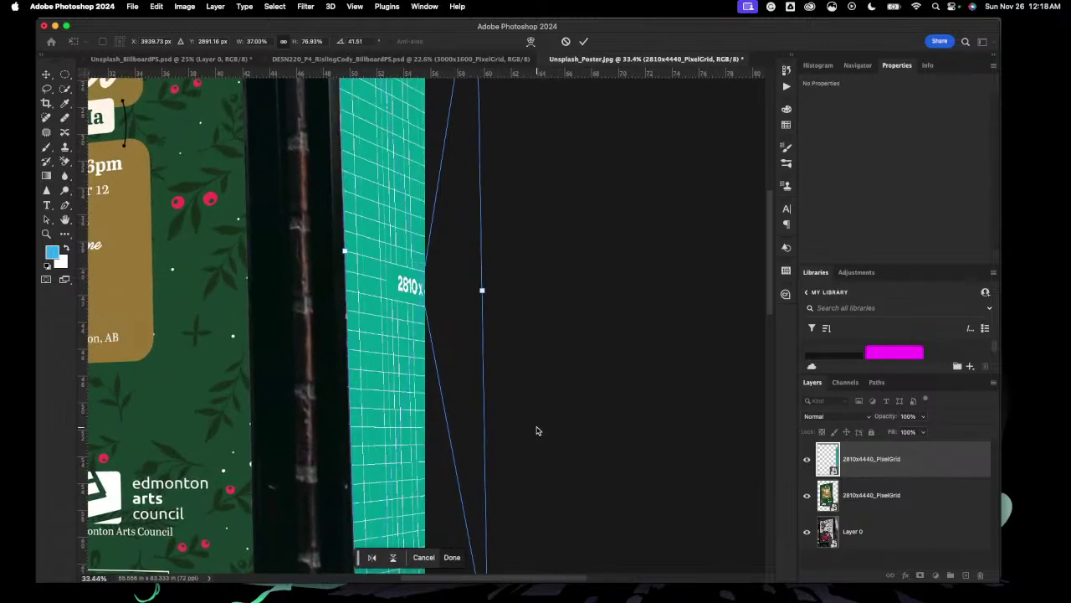
pyautogui.press('super+minus')
pyautogui.press('super+minus')
pyautogui.press('super+minus')
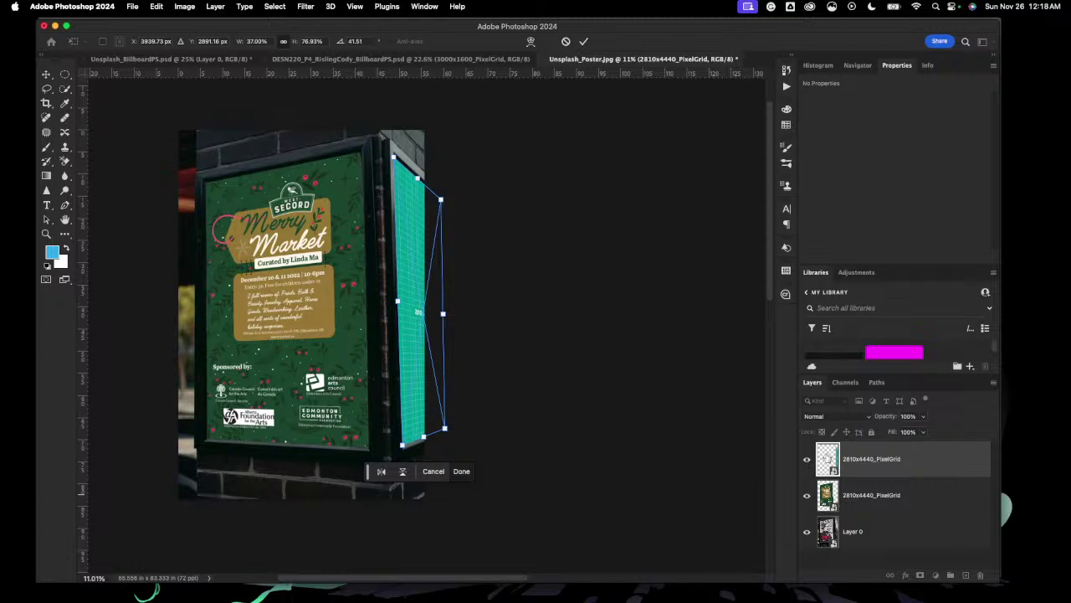
pyautogui.click(827, 458)
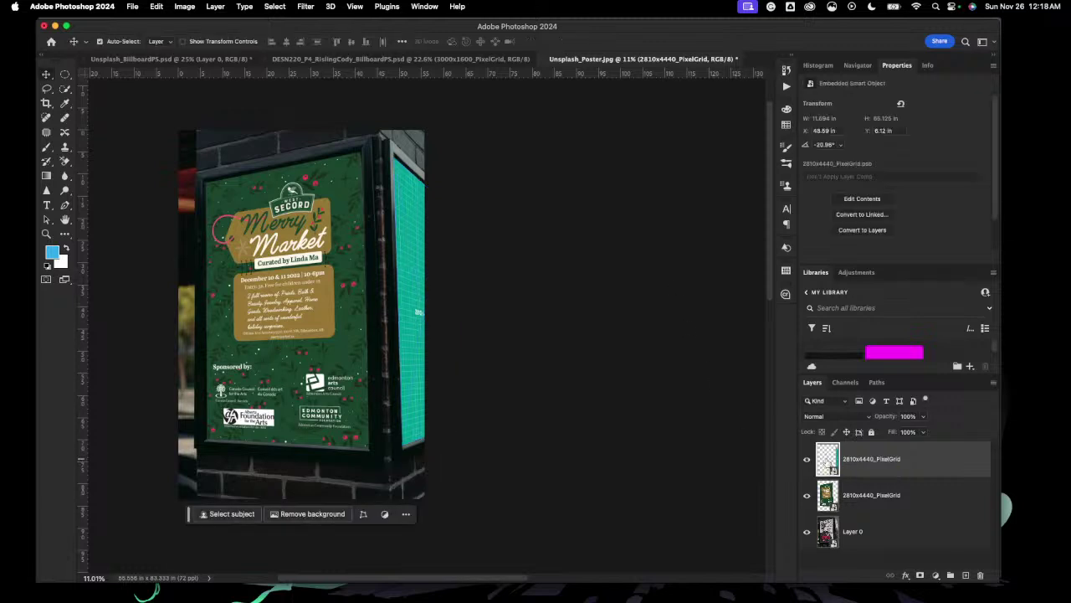
# Step: Place the Merry Market poster as a linked file over the grid inside the side layer's smart object, and save and close its contents
pyautogui.doubleClick(827, 460)
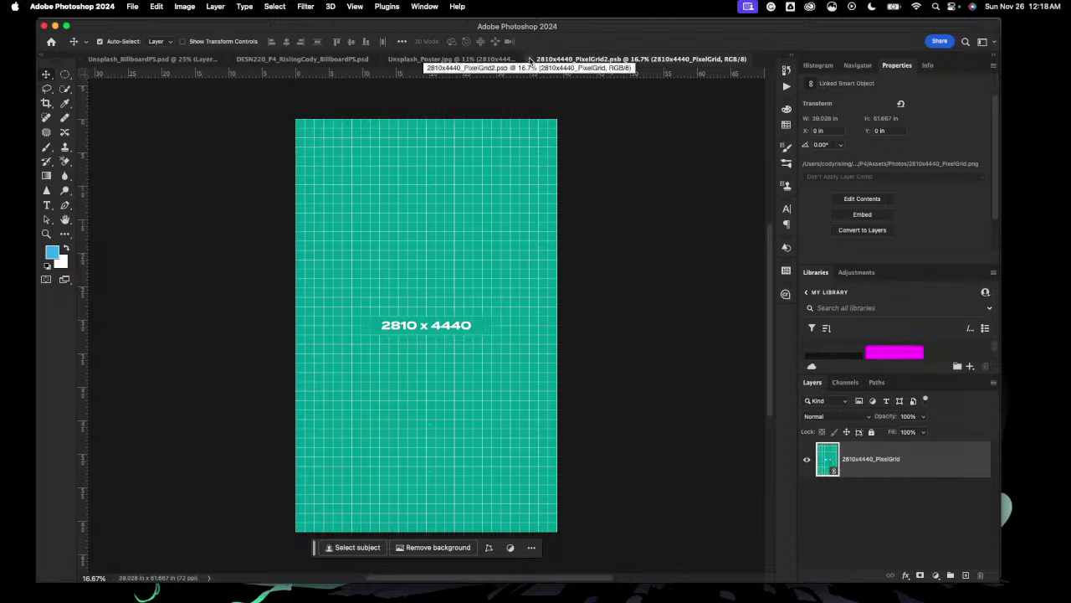
pyautogui.click(476, 62)
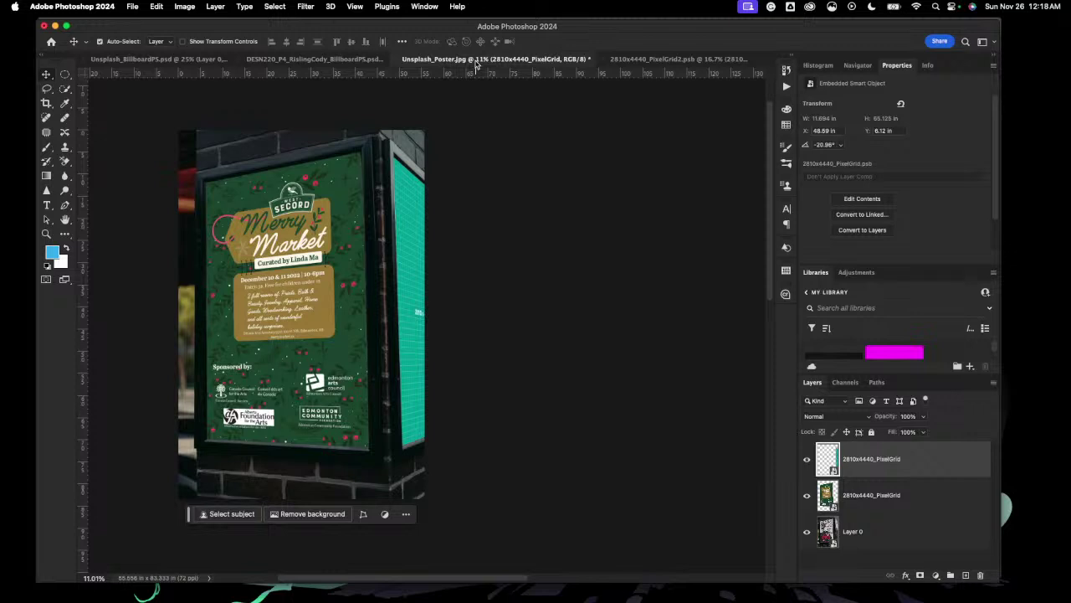
pyautogui.click(649, 60)
pyautogui.click(132, 6)
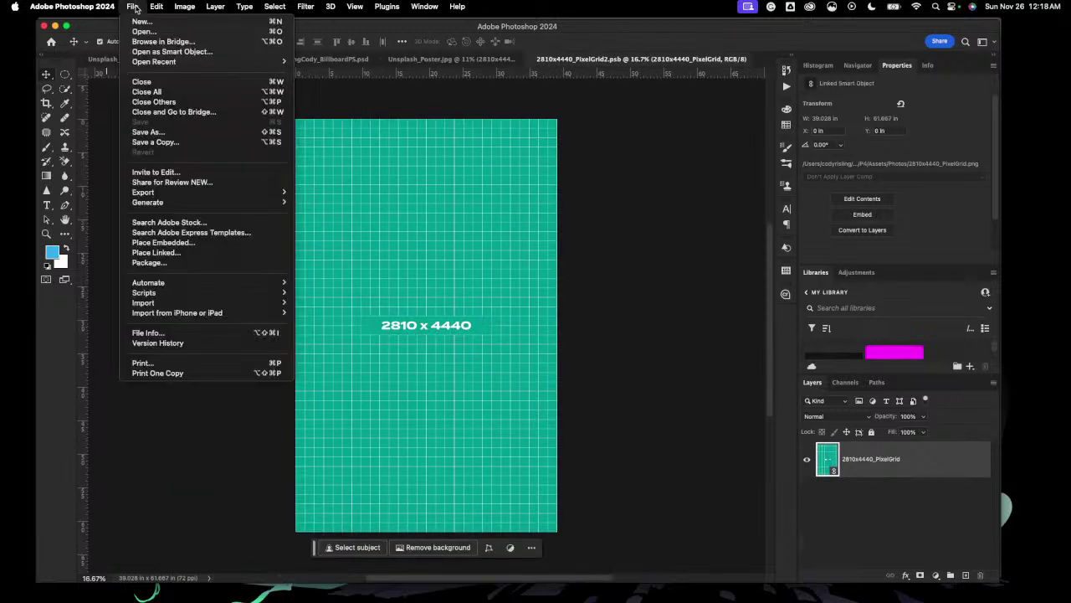
pyautogui.click(201, 253)
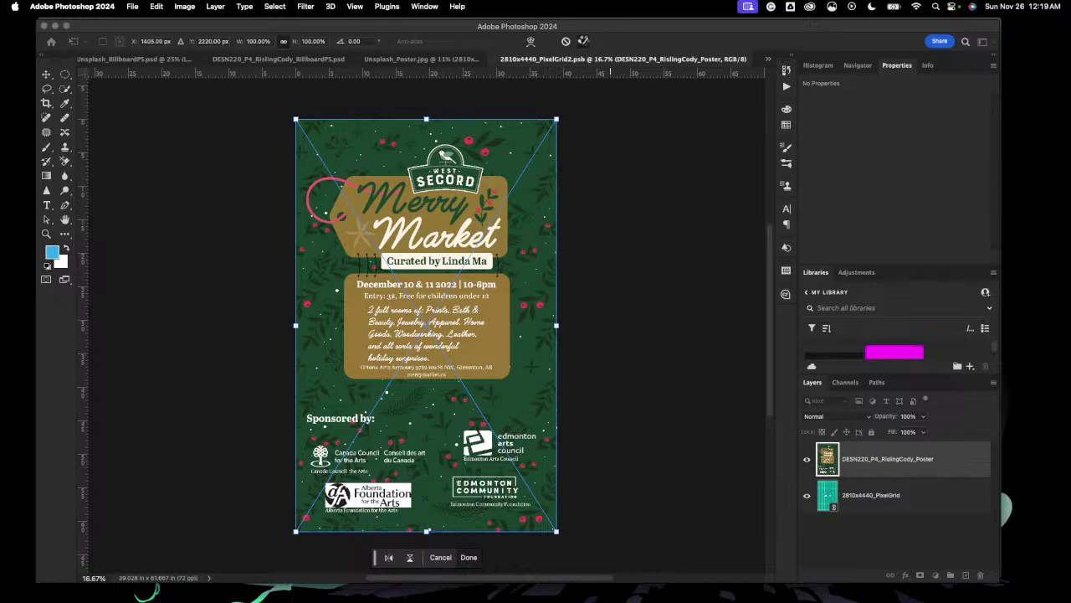
pyautogui.click(583, 40)
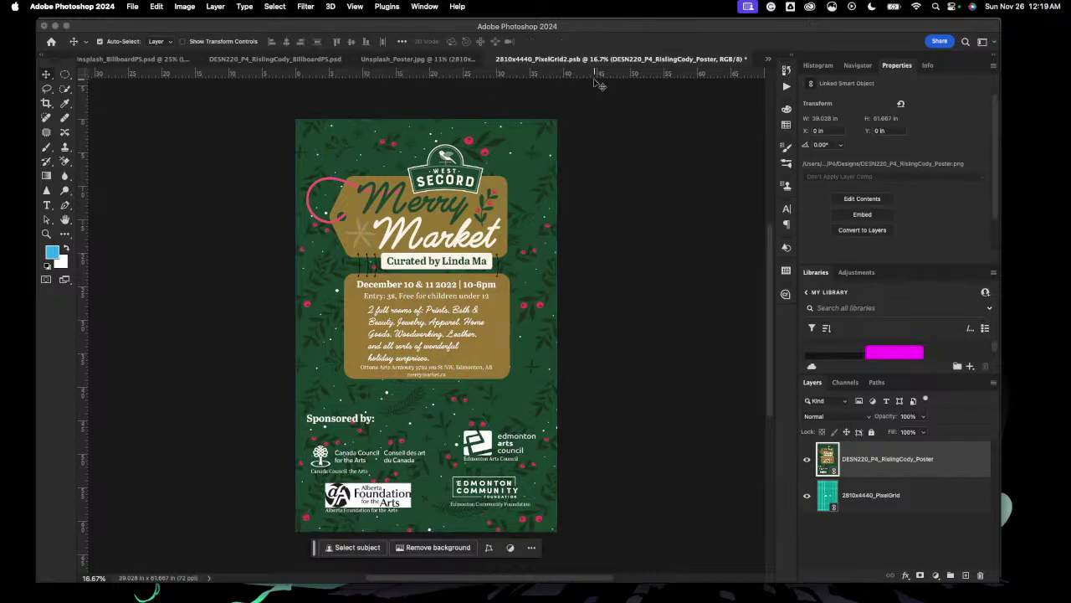
pyautogui.press('super+s')
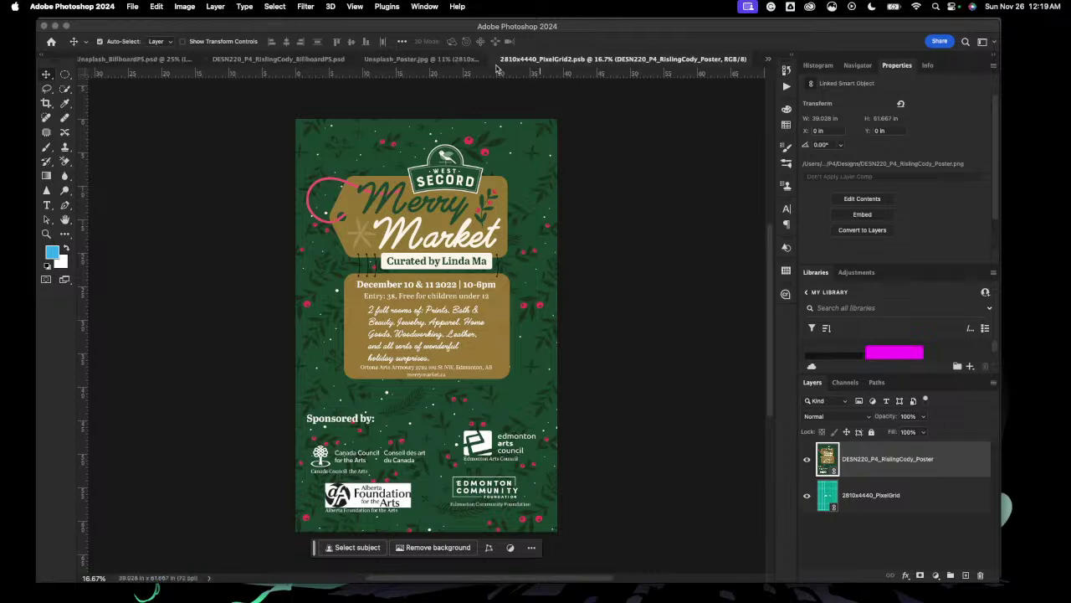
pyautogui.click(495, 59)
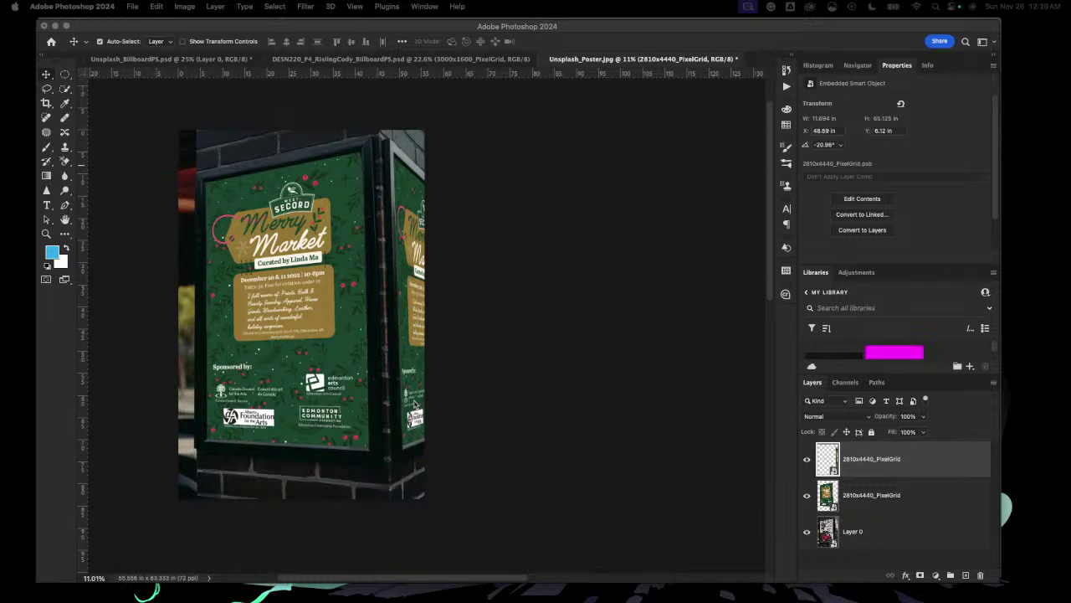
# Step: Examine the fit and perspective of the poster in the side frame up close
pyautogui.scroll(5, 454, 402)
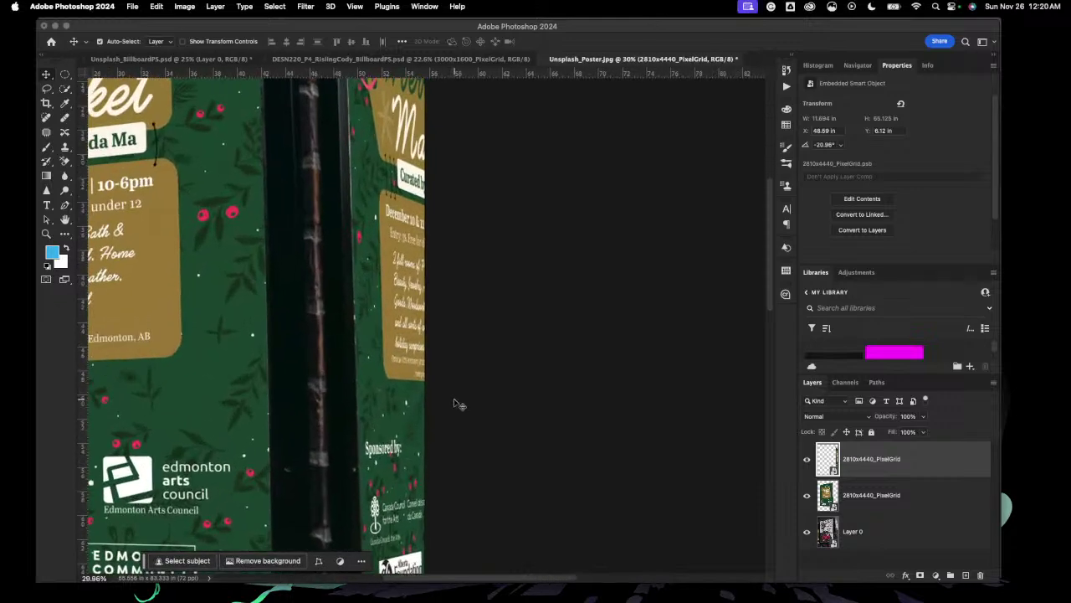
pyautogui.scroll(8, 459, 401)
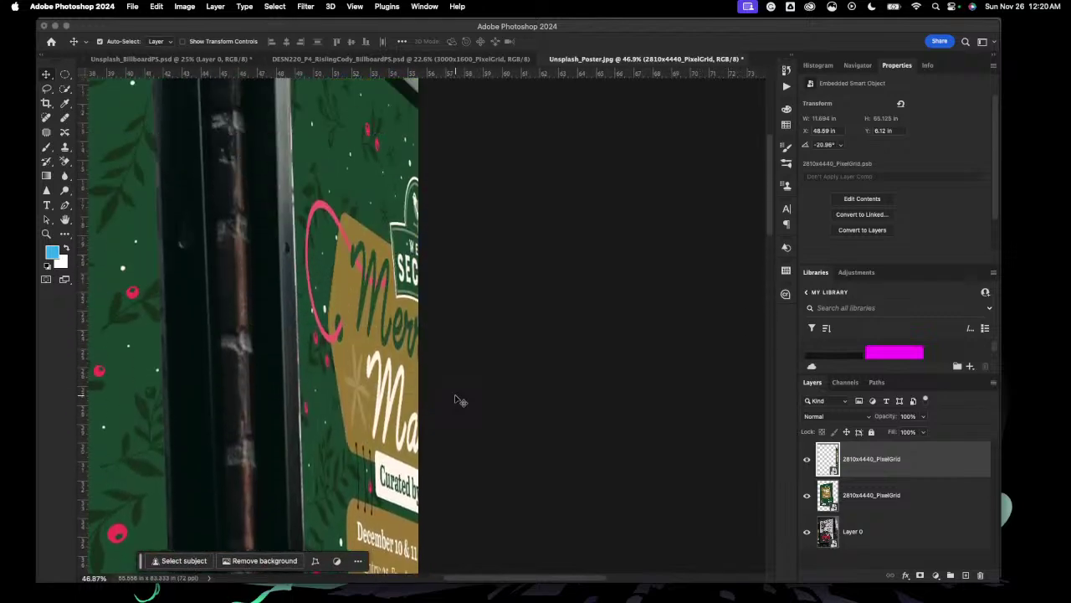
pyautogui.scroll(-6, 459, 401)
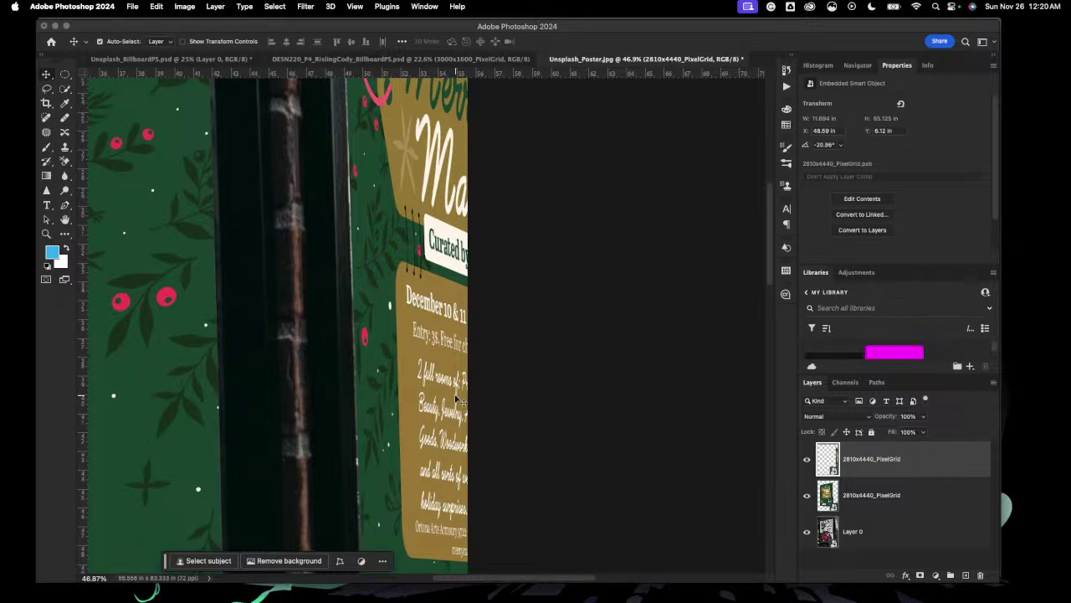
# Step: Inspect the side poster down to its lower edge, and compare the frame with the poster layer hidden and shown
pyautogui.scroll(-4, 458, 402)
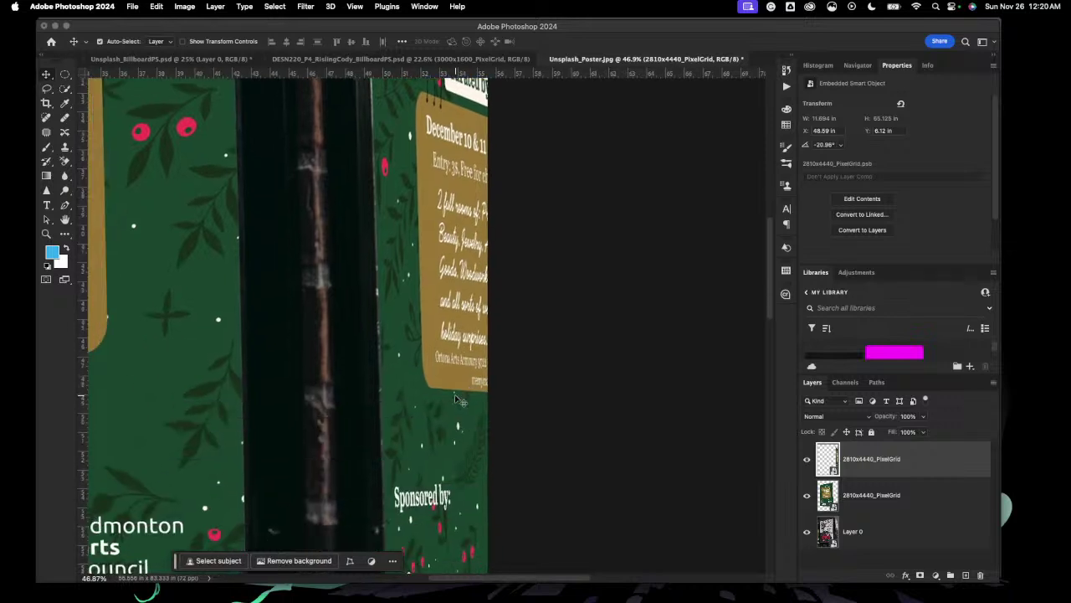
pyautogui.scroll(-6, 459, 400)
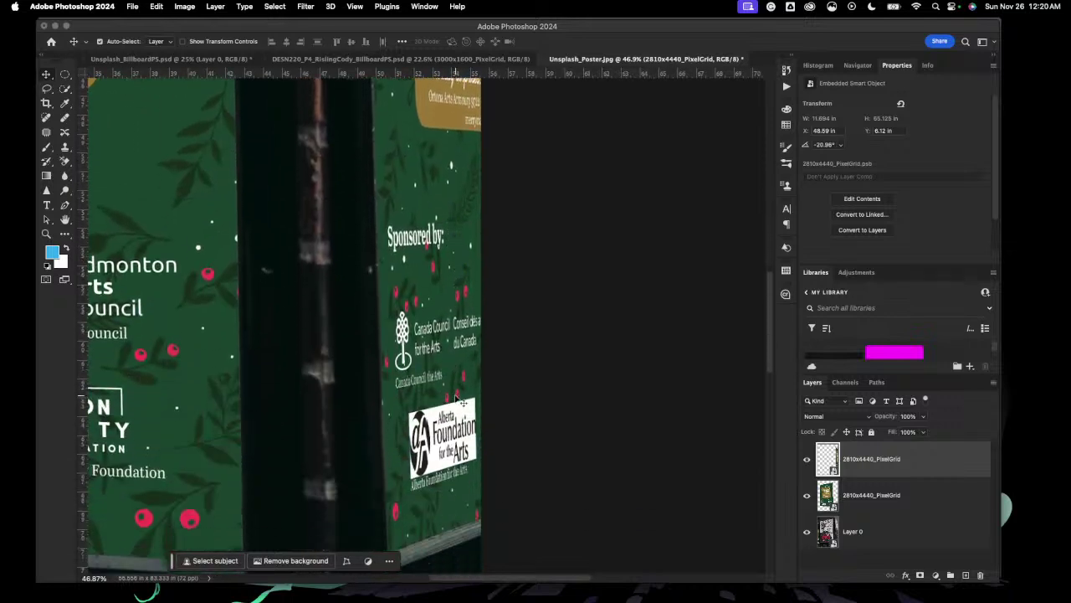
pyautogui.scroll(-4, 460, 401)
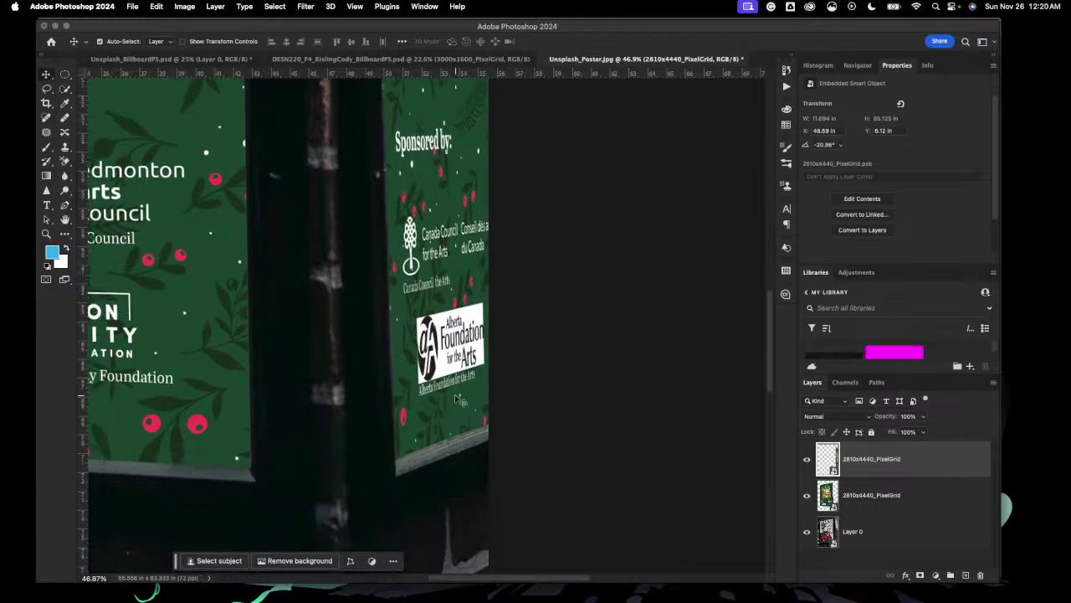
pyautogui.scroll(-5, 455, 394)
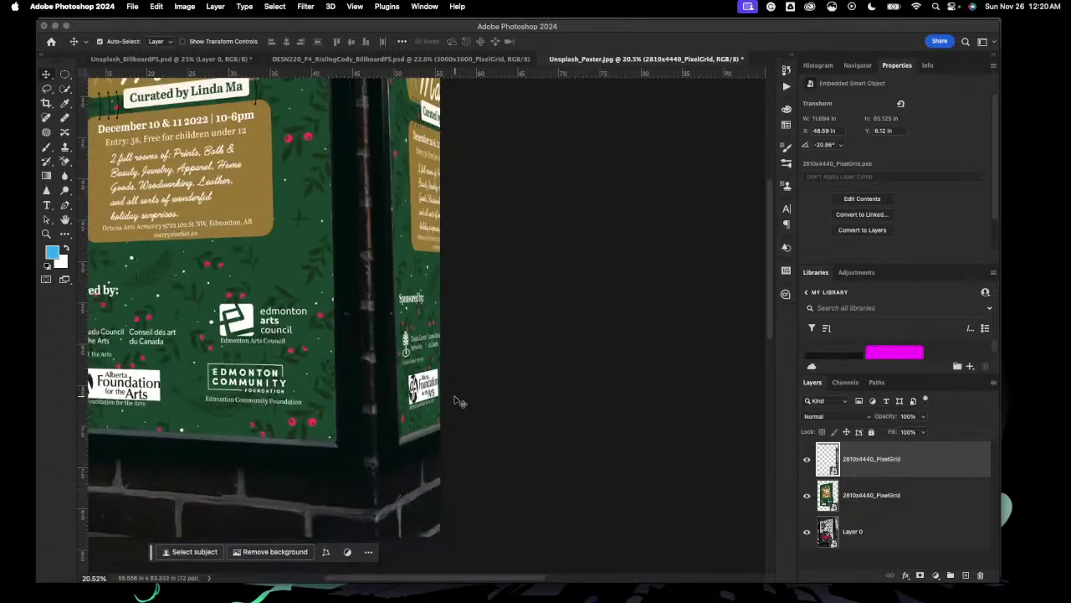
pyautogui.scroll(-2, 460, 401)
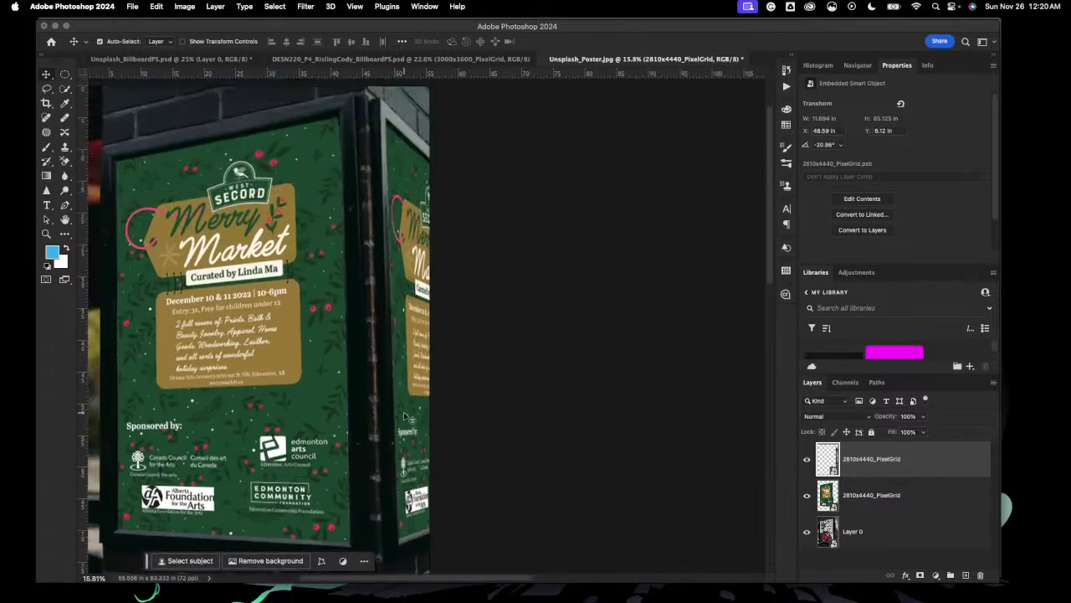
pyautogui.click(808, 460)
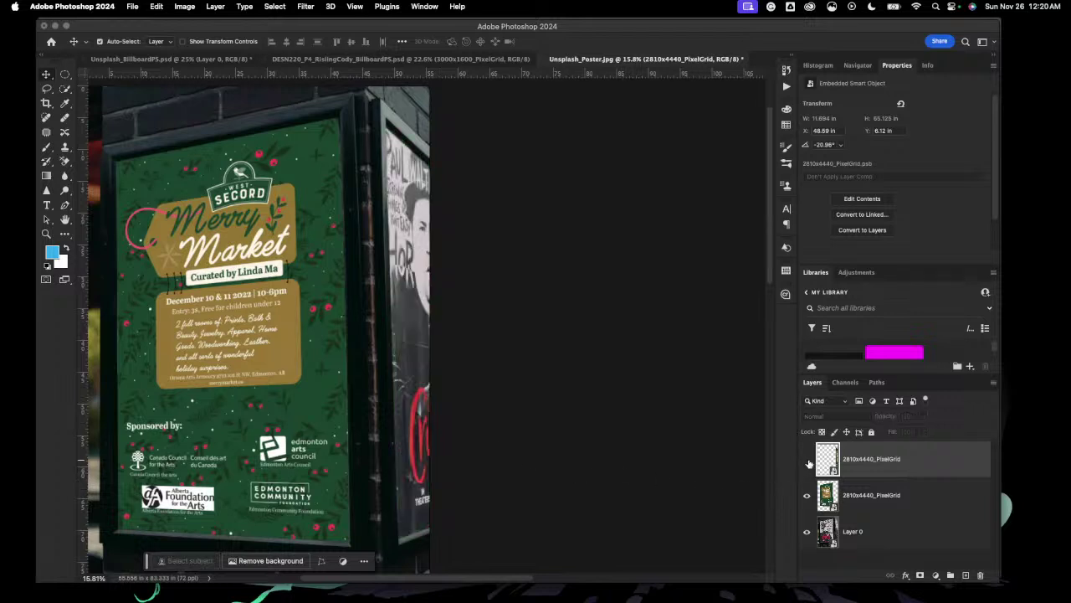
pyautogui.click(808, 460)
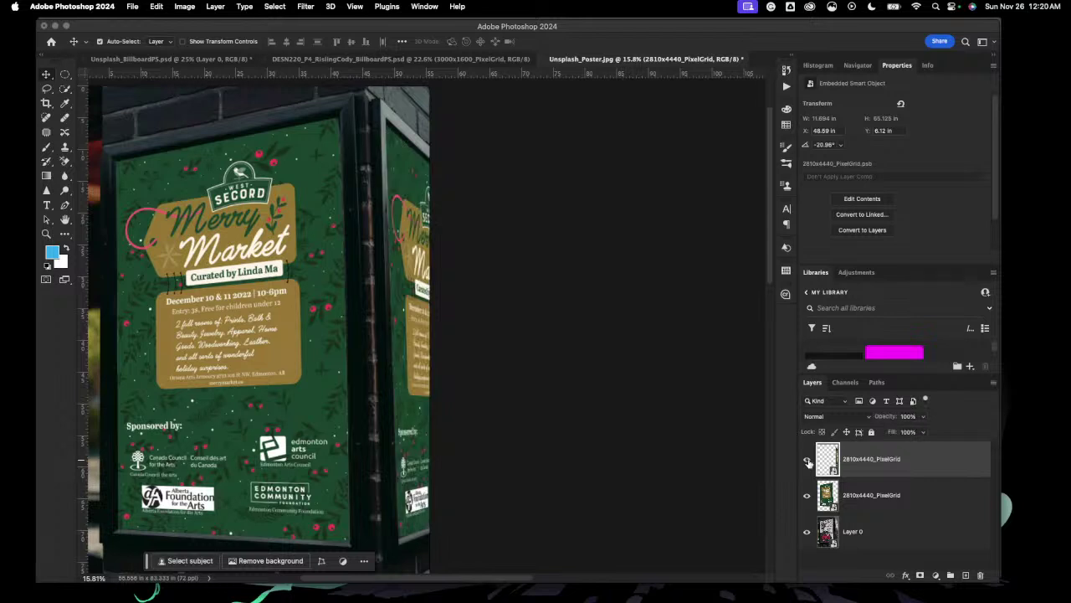
# Step: Apply a Gaussian Blur with a 0.8-pixel radius to the side poster's smart object
pyautogui.hscroll(-5, 543, 459)
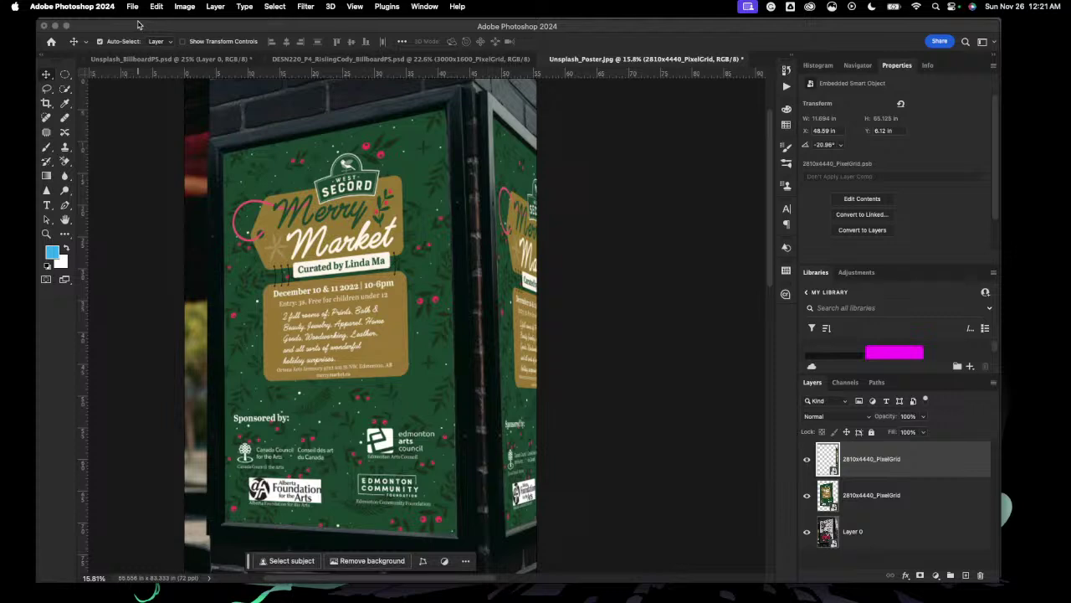
pyautogui.click(134, 7)
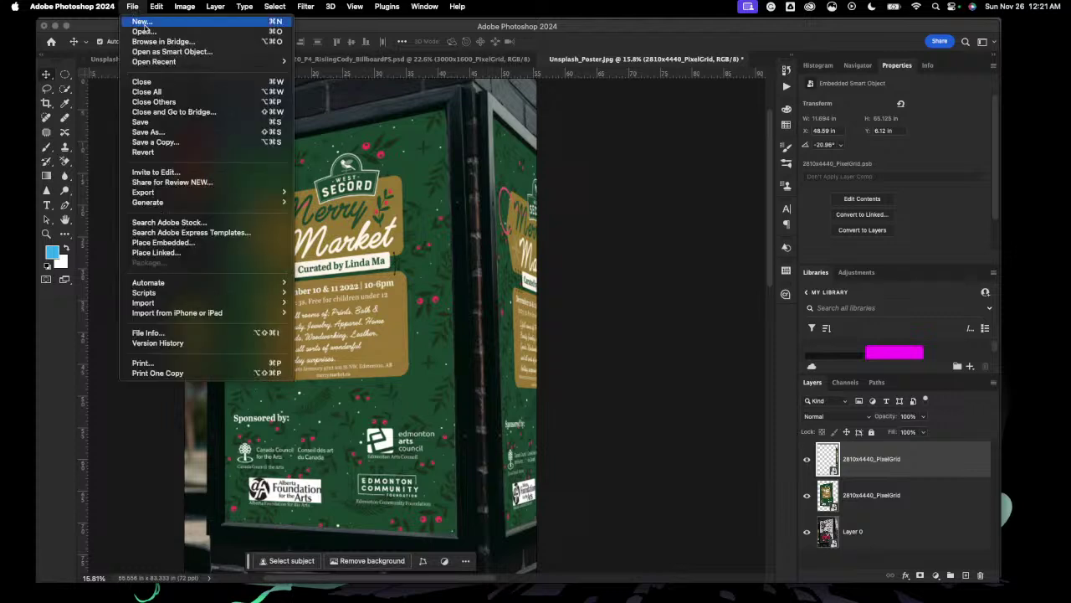
pyautogui.moveTo(313, 14)
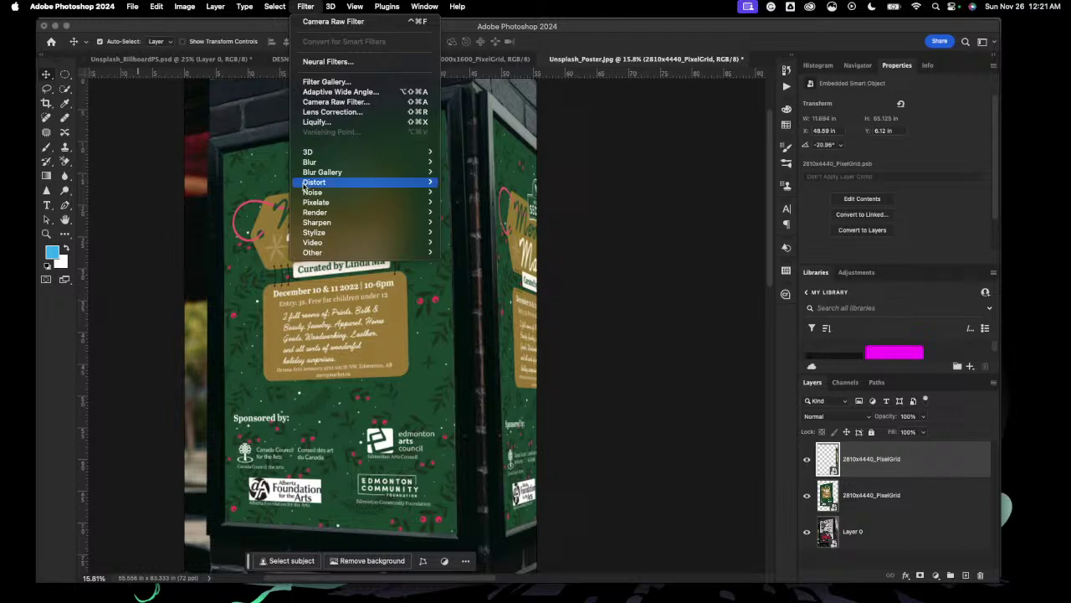
pyautogui.moveTo(418, 162)
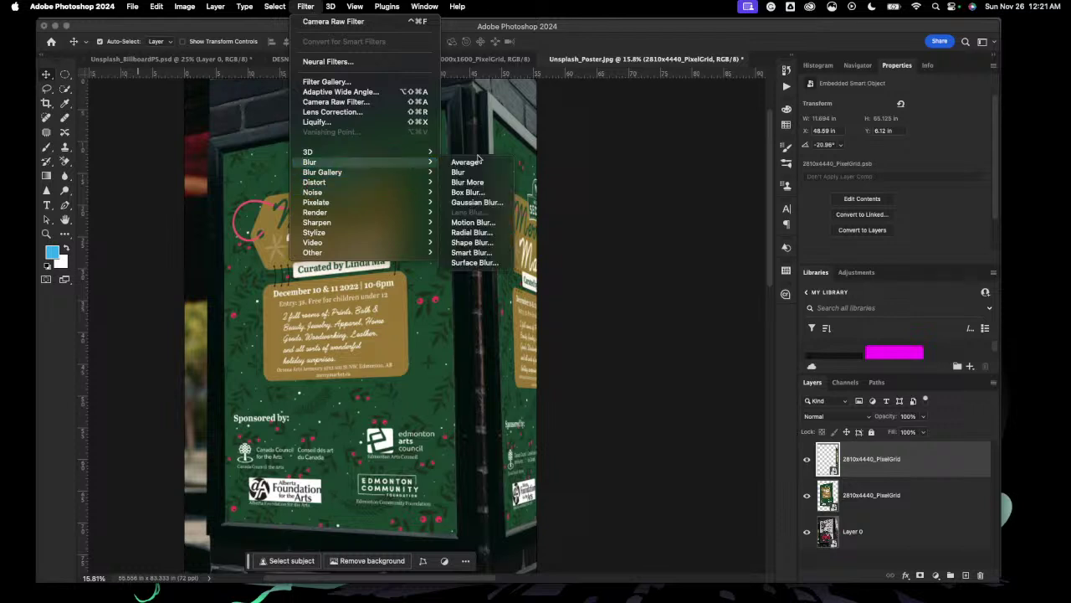
pyautogui.click(492, 202)
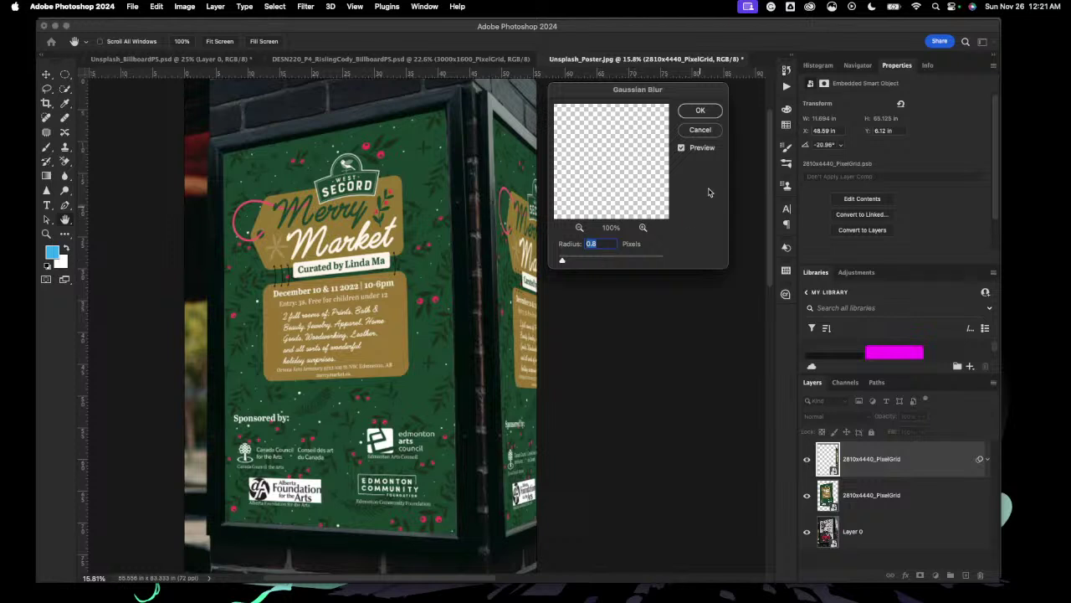
pyautogui.click(700, 111)
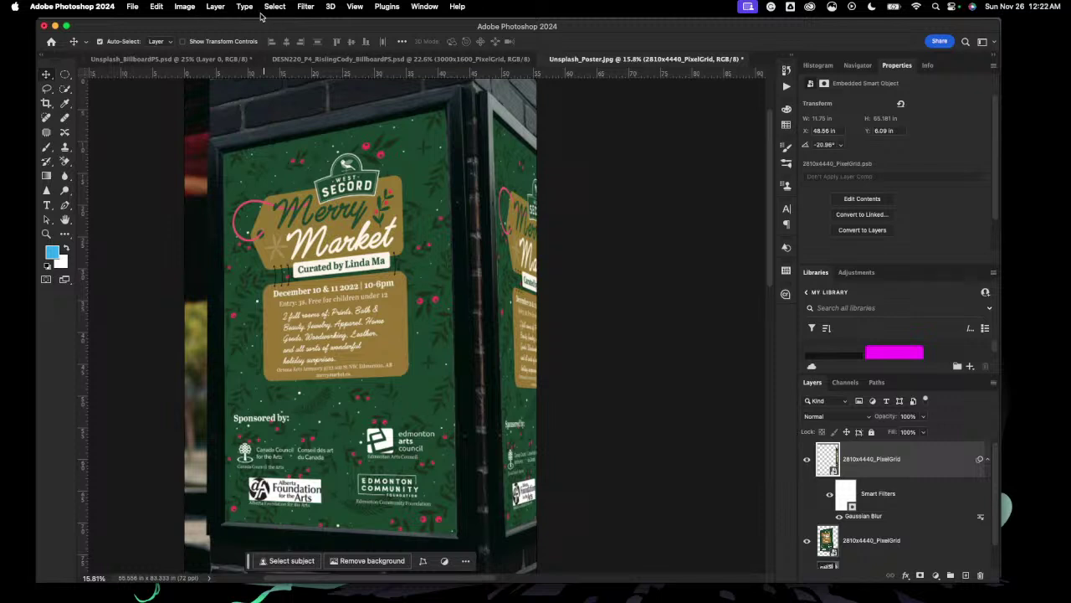
# Step: Add 4% noise with Gaussian distribution to the side poster as a smart filter
pyautogui.click(306, 9)
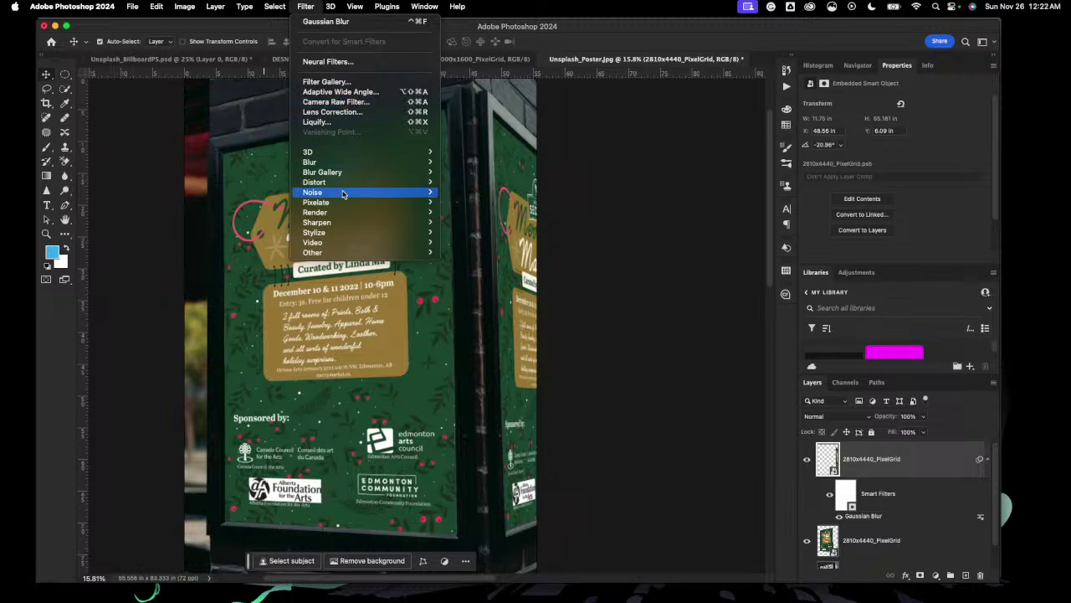
pyautogui.moveTo(423, 192)
pyautogui.click(472, 192)
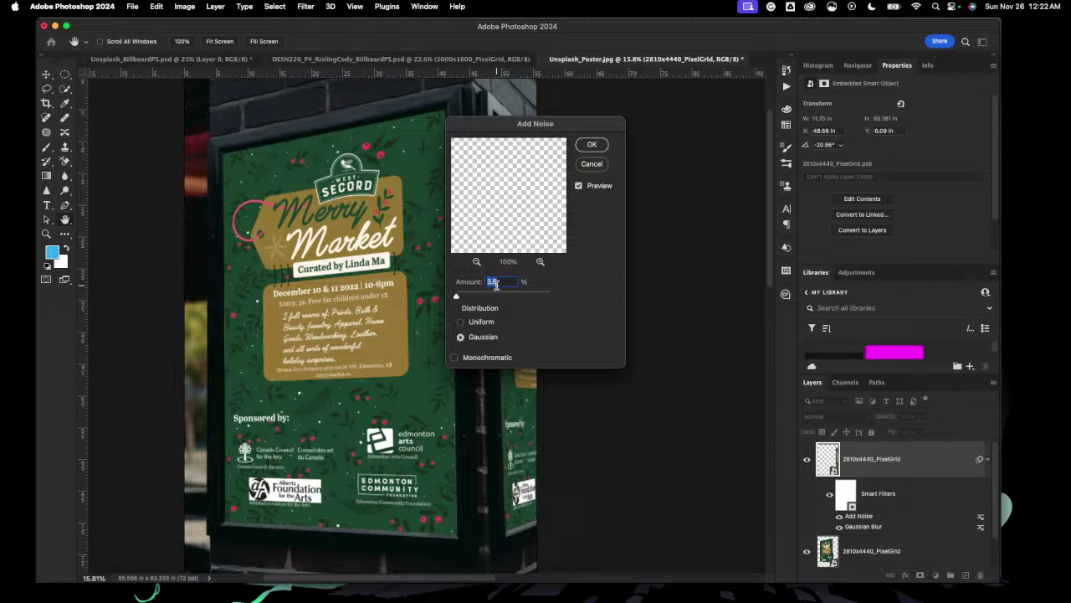
pyautogui.write('4')
pyautogui.click(593, 144)
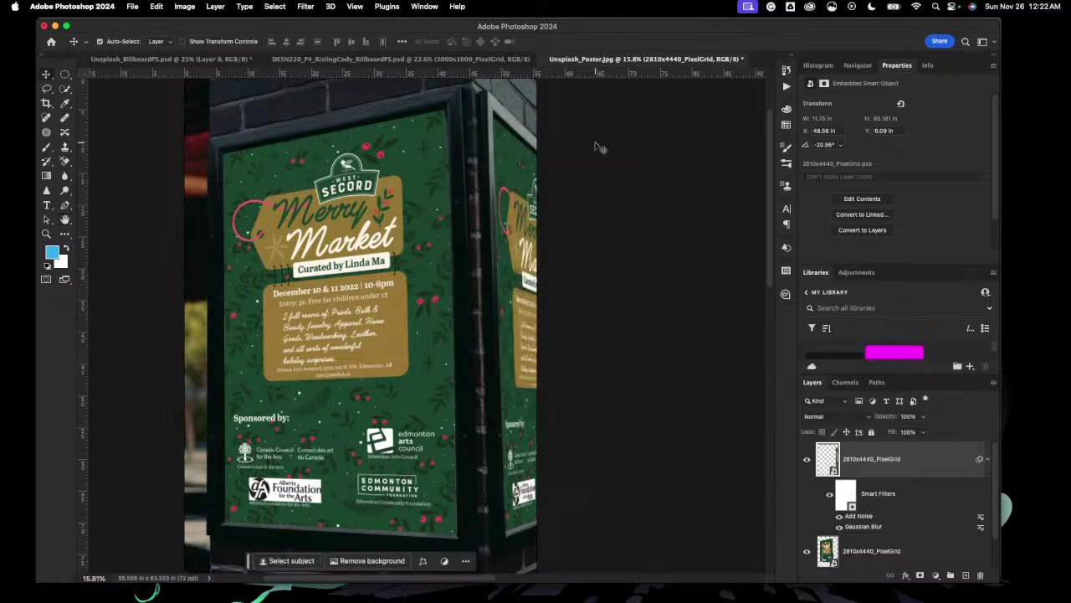
# Step: Zoom in to judge the grain, and set the amount of the side poster's Add Noise filter to 3.5%
pyautogui.scroll(3, 460, 246)
pyautogui.scroll(5, 459, 246)
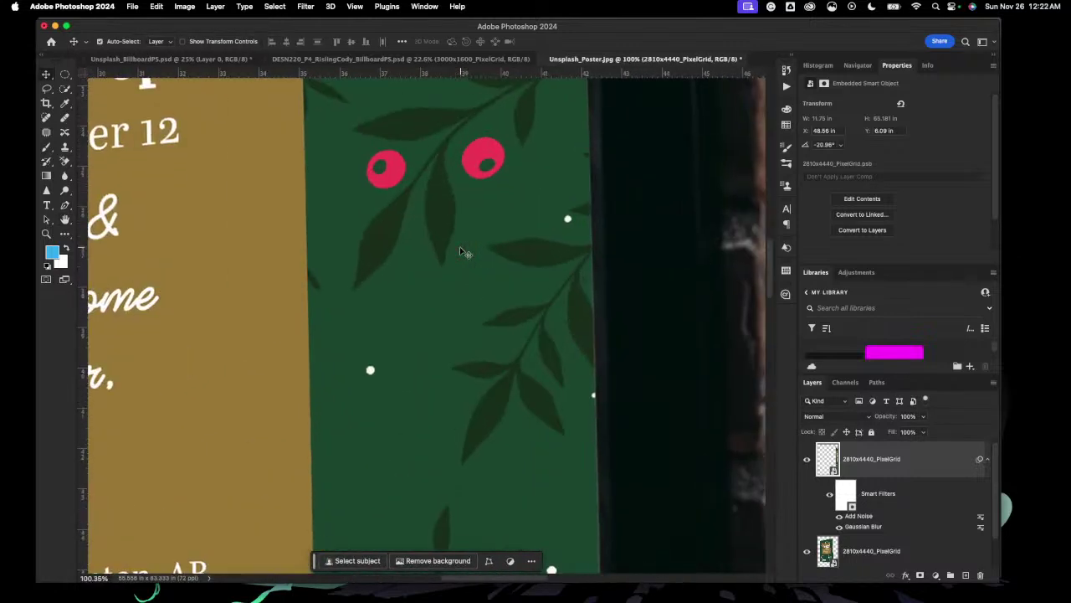
pyautogui.scroll(3, 459, 246)
pyautogui.scroll(-6, 459, 246)
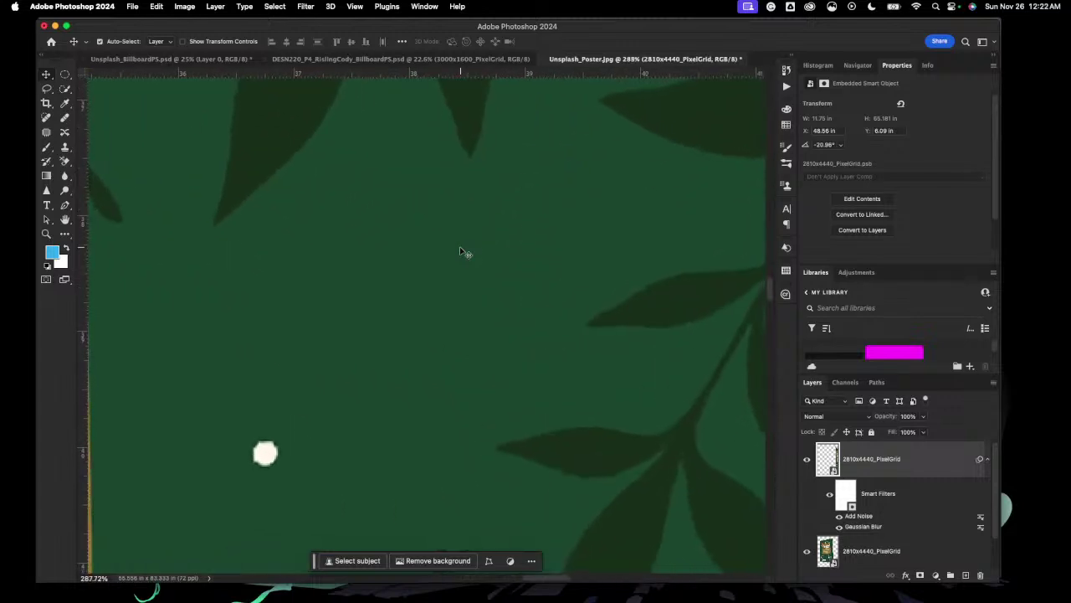
pyautogui.scroll(-2, 459, 249)
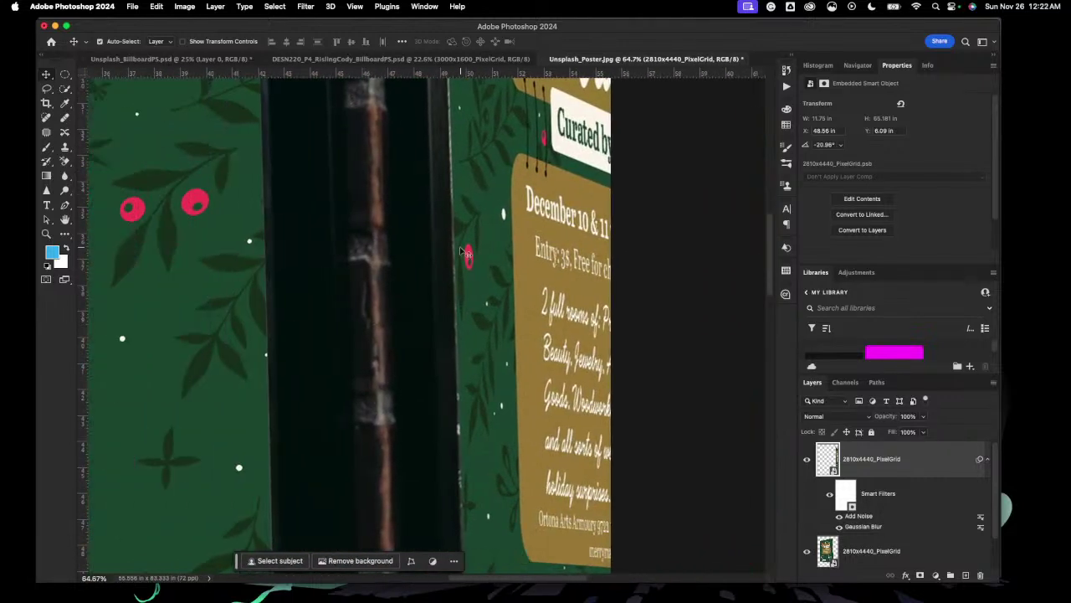
pyautogui.scroll(-5, 465, 268)
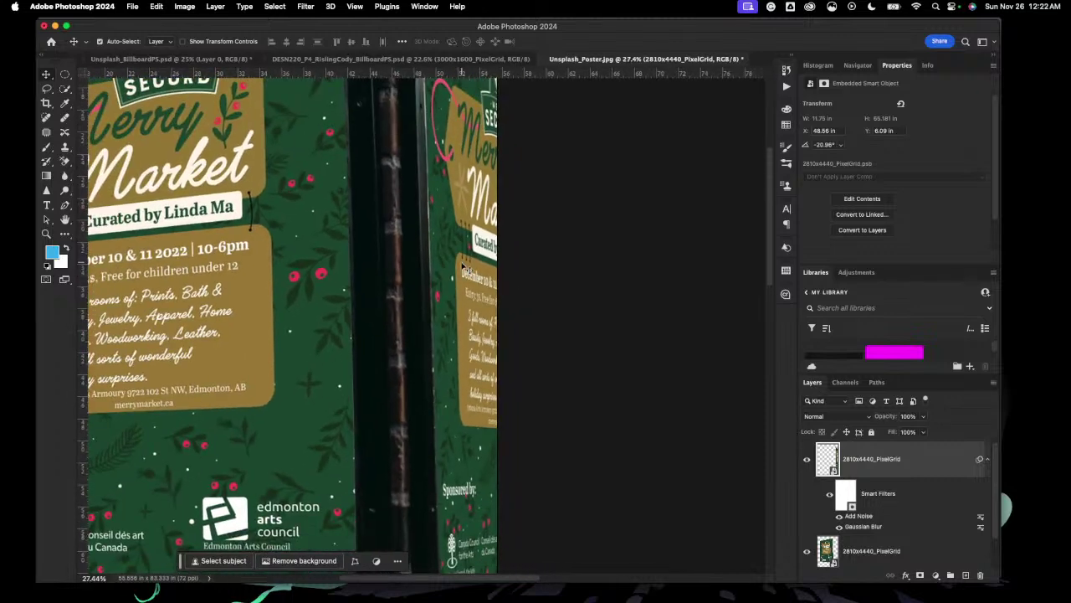
pyautogui.doubleClick(885, 515)
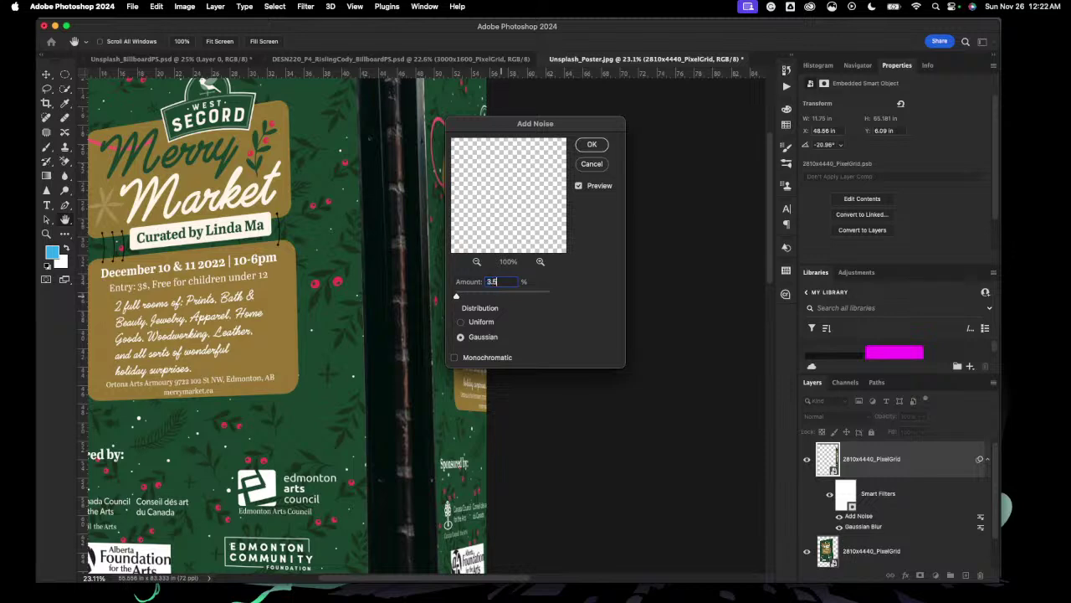
pyautogui.press('Return')
# Step: Examine the noise grain on the side poster up close against the surrounding photo
pyautogui.scroll(5, 400, 253)
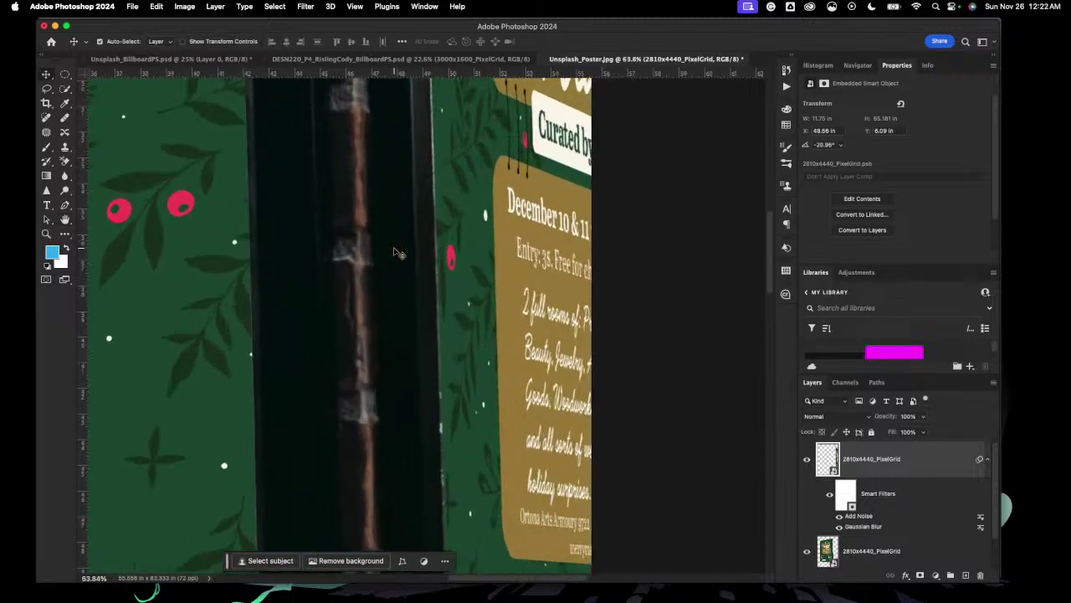
pyautogui.scroll(6, 398, 256)
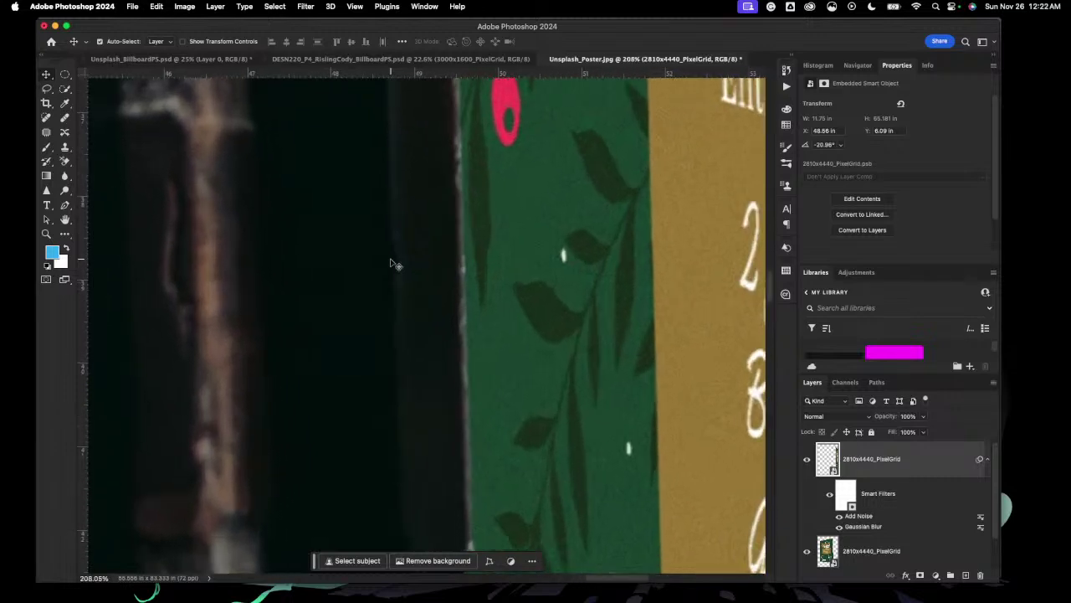
pyautogui.scroll(4, 390, 264)
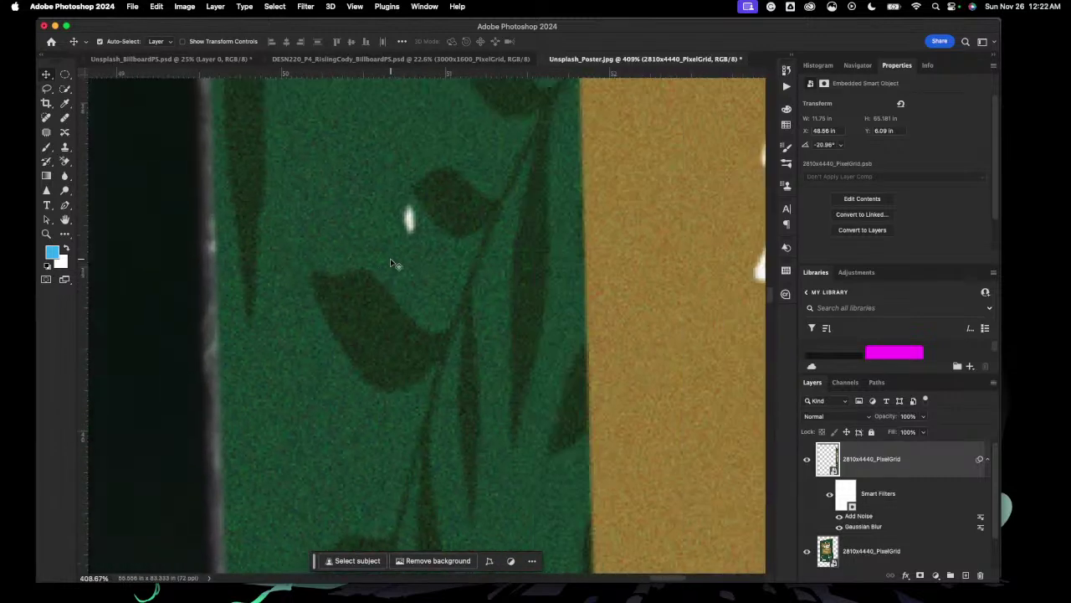
pyautogui.scroll(-12, 390, 263)
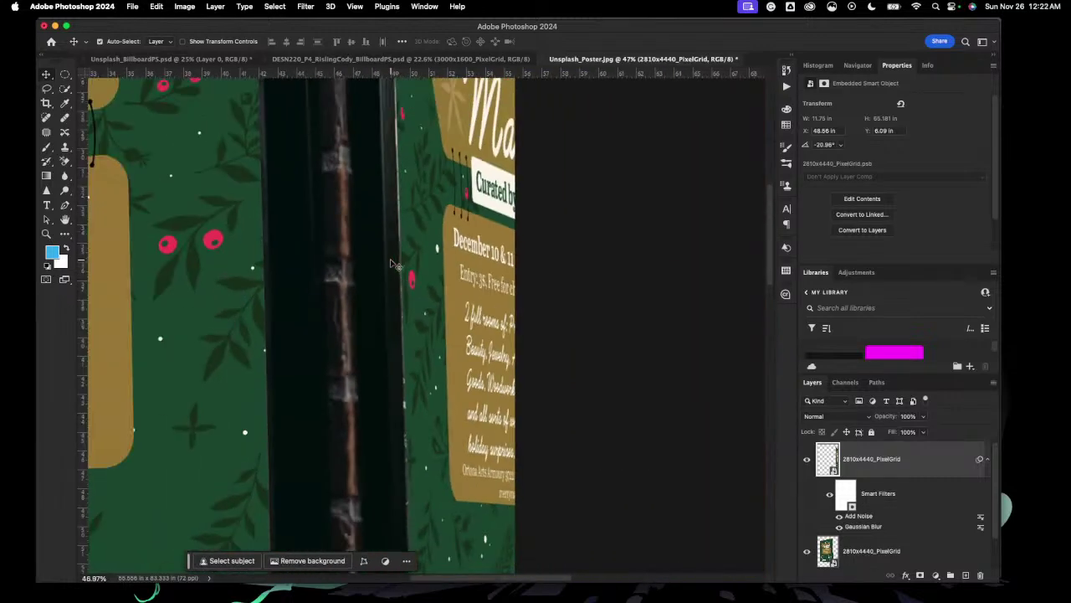
pyautogui.scroll(-3, 390, 264)
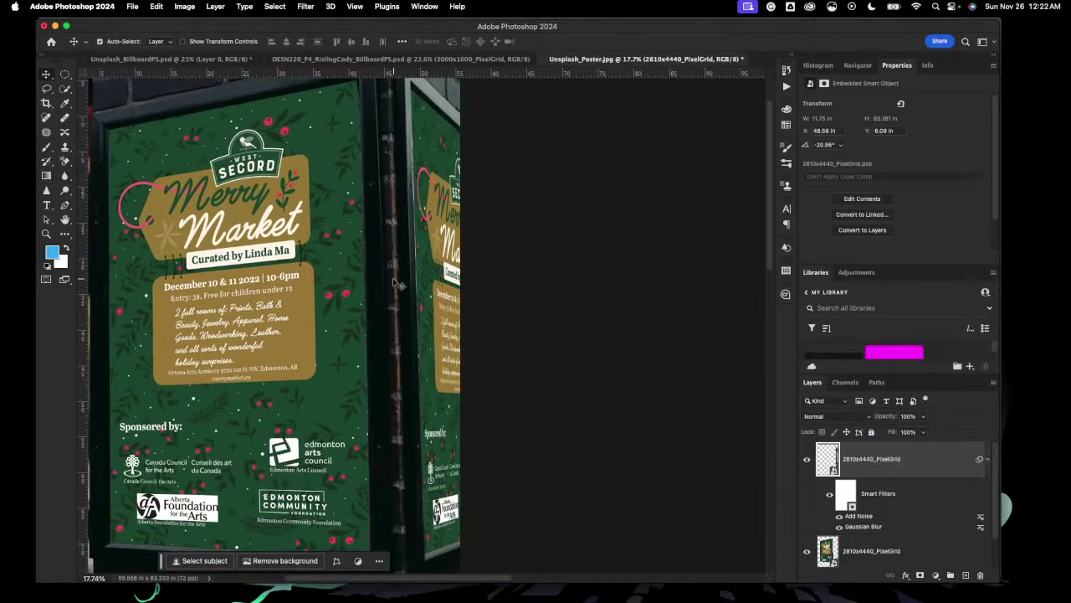
pyautogui.hscroll(-1, 393, 281)
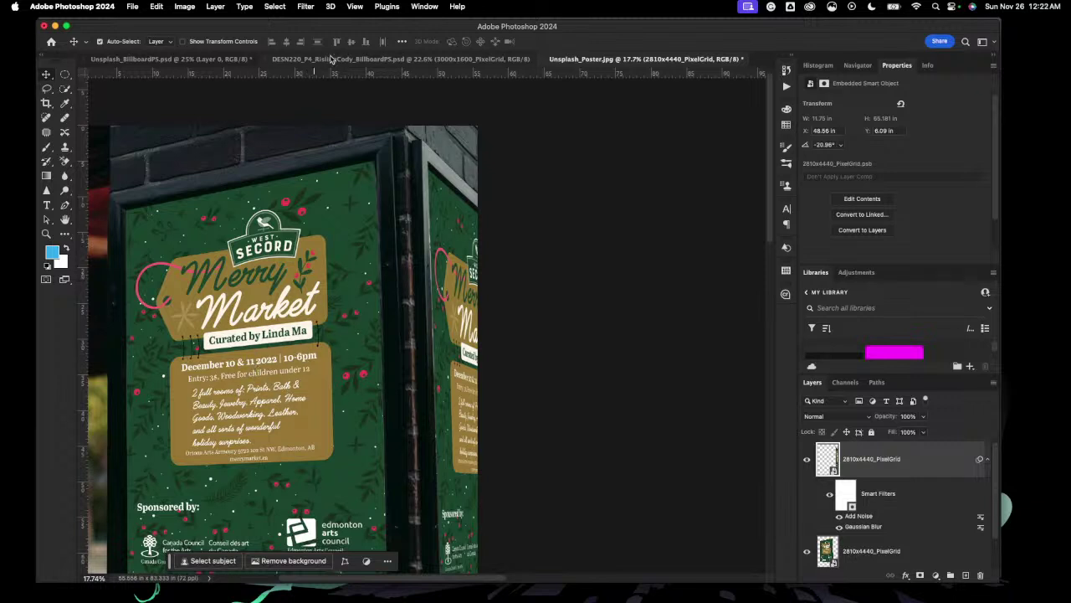
# Step: Switch to the finished billboard mockup and compare the grain of its artwork with the grain of the buildings in the photo
pyautogui.click(374, 58)
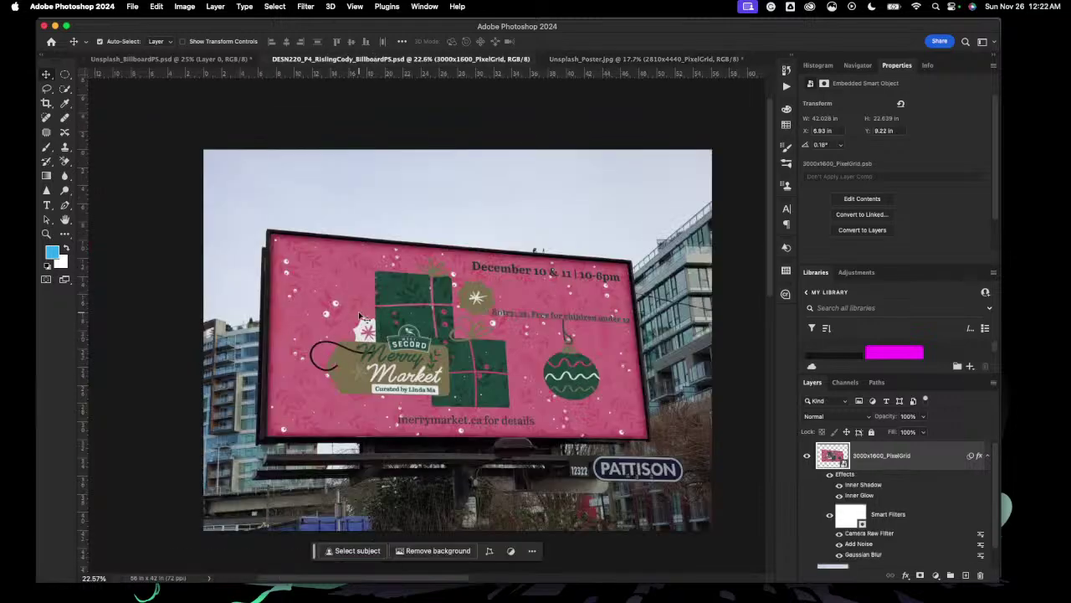
pyautogui.scroll(10, 338, 360)
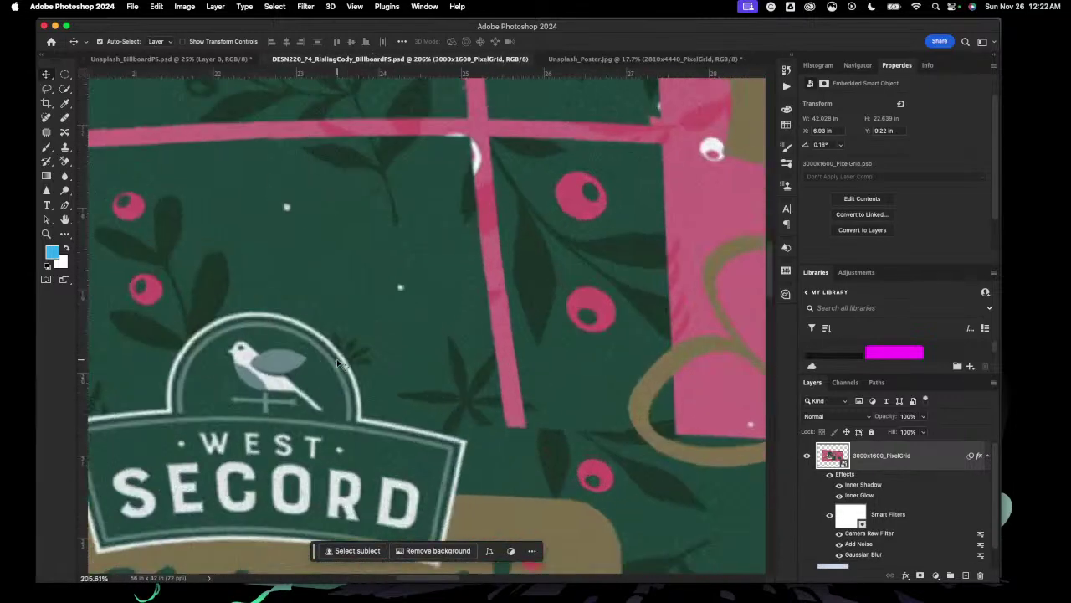
pyautogui.scroll(-8, 338, 364)
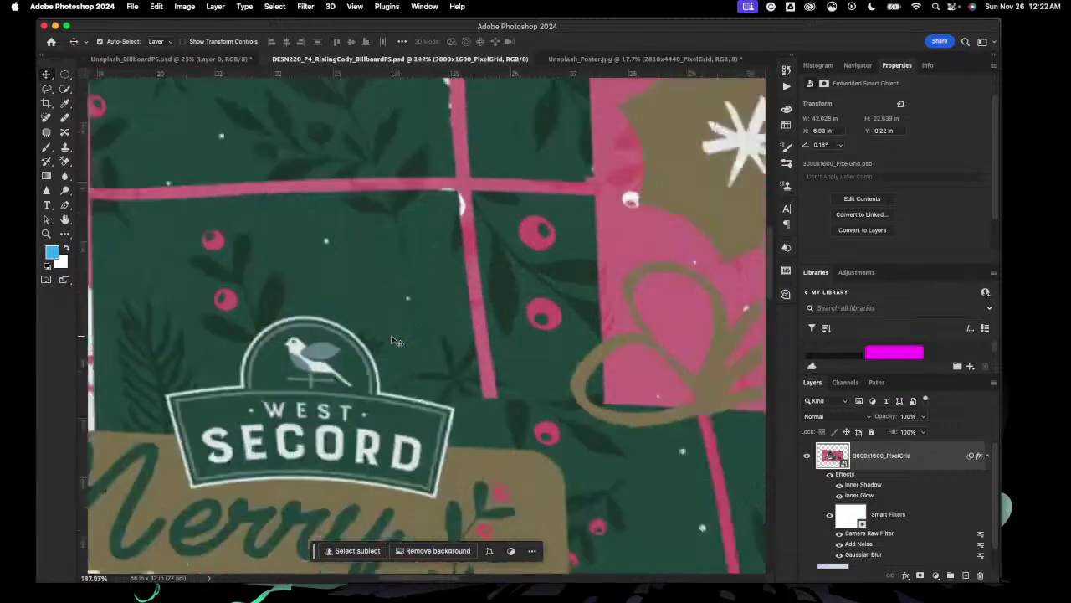
pyautogui.scroll(-5, 390, 341)
pyautogui.hscroll(5, 394, 343)
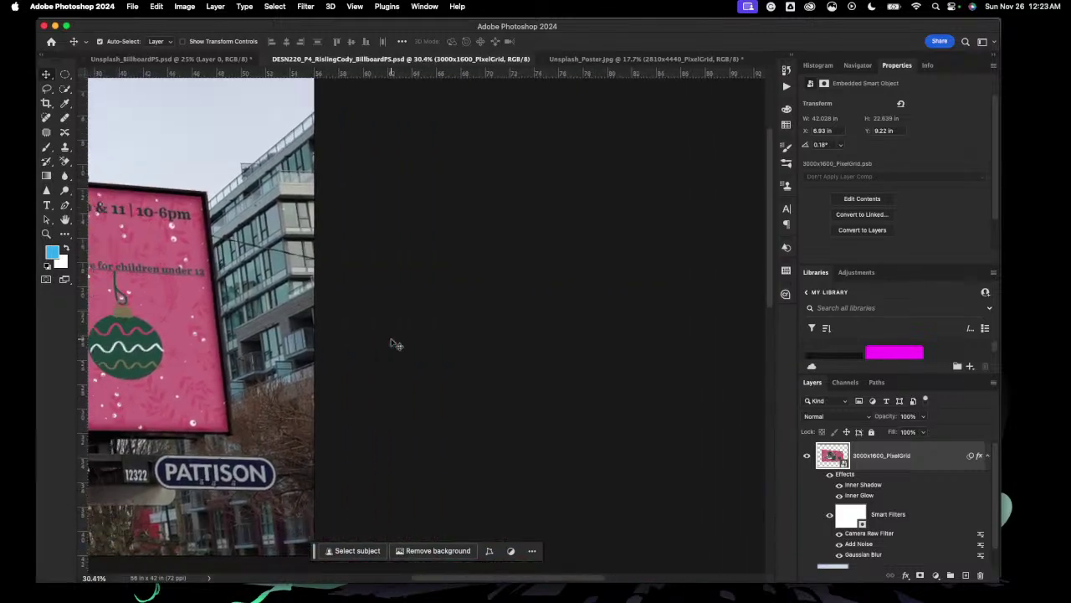
pyautogui.hscroll(3, 394, 342)
pyautogui.scroll(3, 394, 343)
pyautogui.scroll(10, 394, 343)
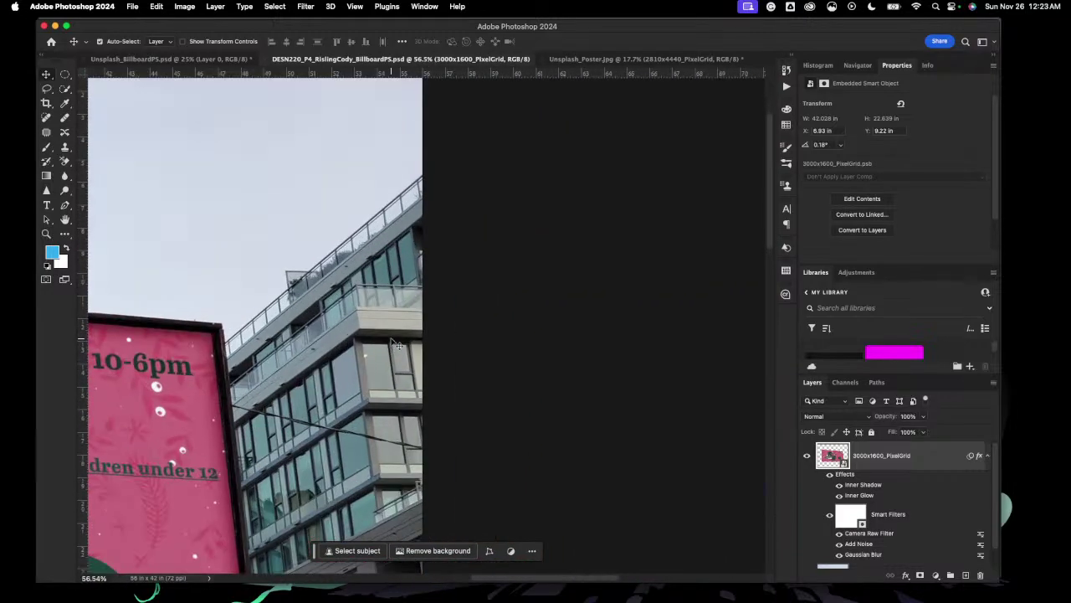
pyautogui.scroll(4, 393, 343)
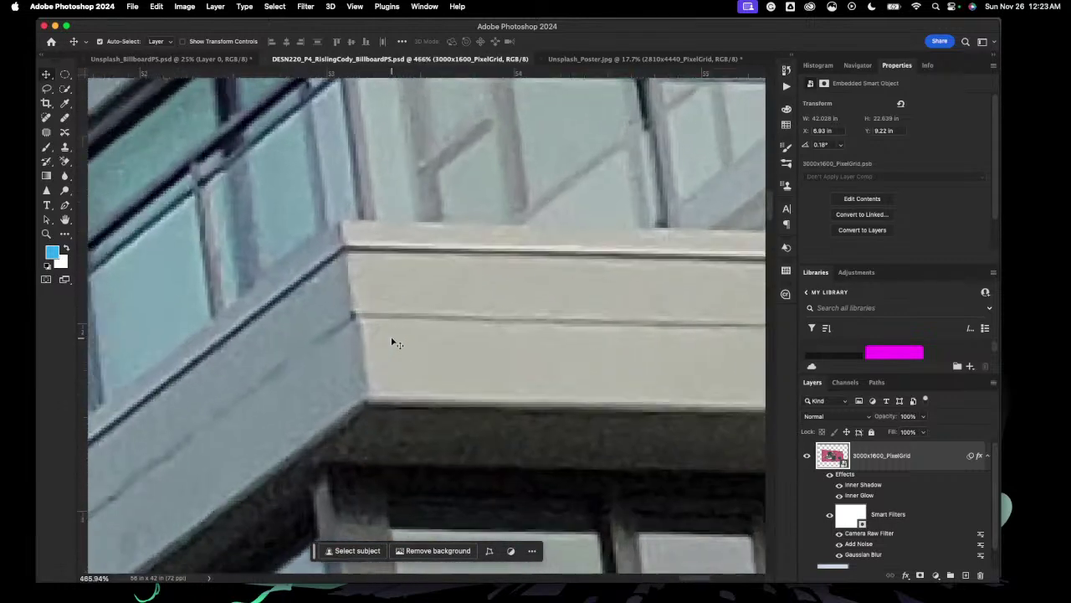
pyautogui.scroll(-4, 394, 342)
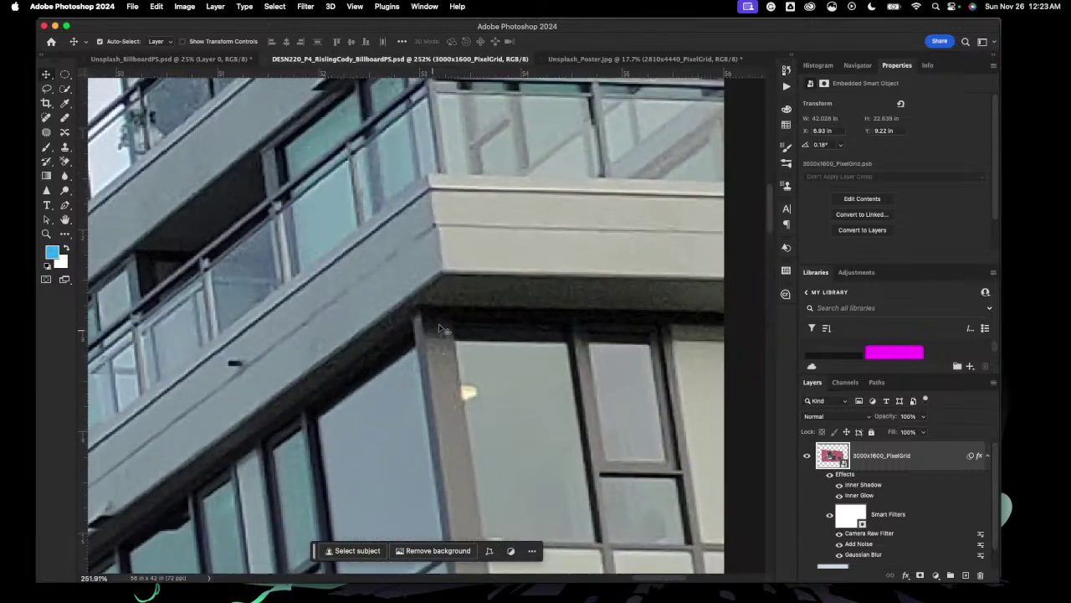
pyautogui.hscroll(-10, 335, 368)
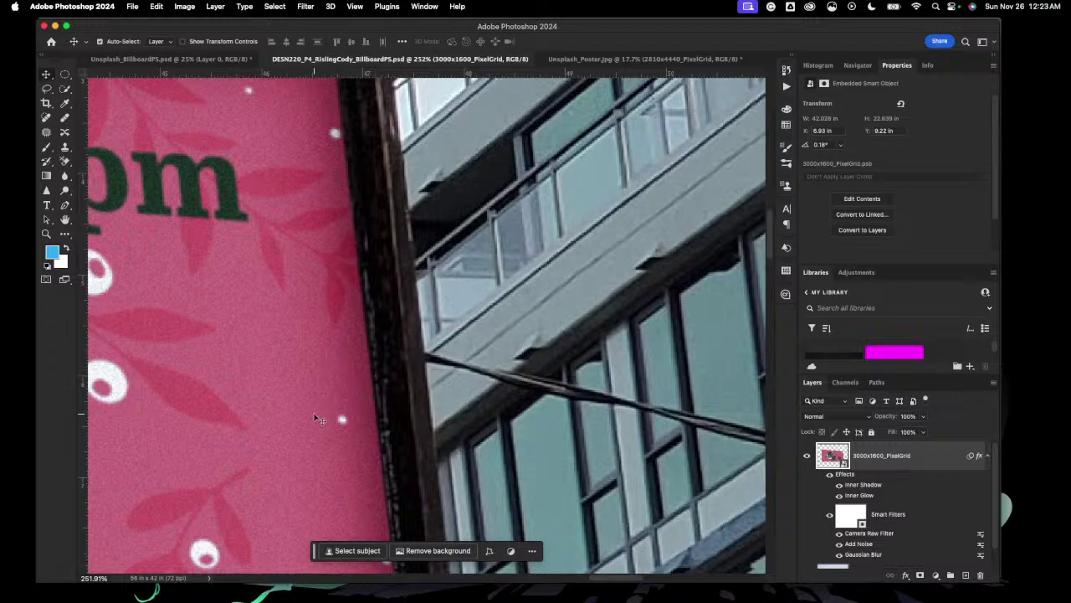
# Step: Zoom out on the billboard mockup and return to Unsplash_Poster.jpg with both Merry Market posters in view
pyautogui.scroll(-8, 320, 414)
pyautogui.scroll(-6, 318, 441)
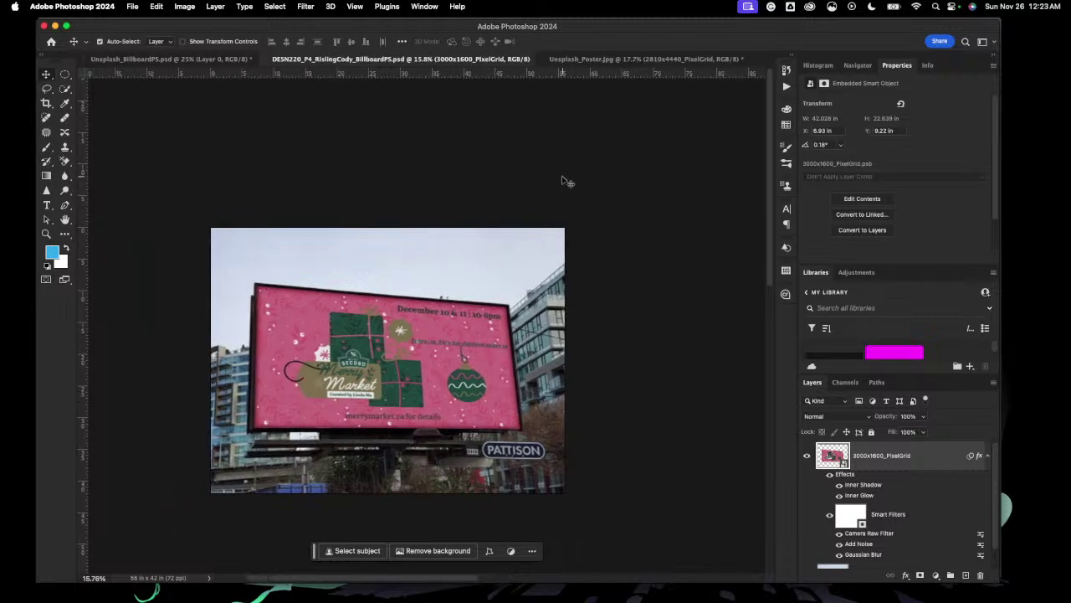
pyautogui.click(626, 58)
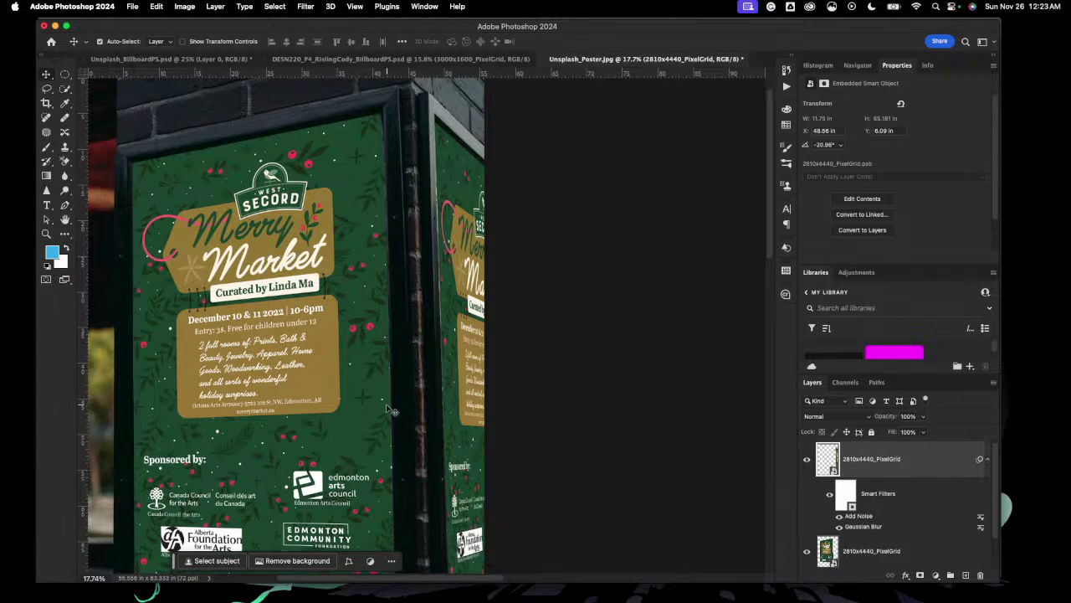
pyautogui.scroll(-2, 435, 414)
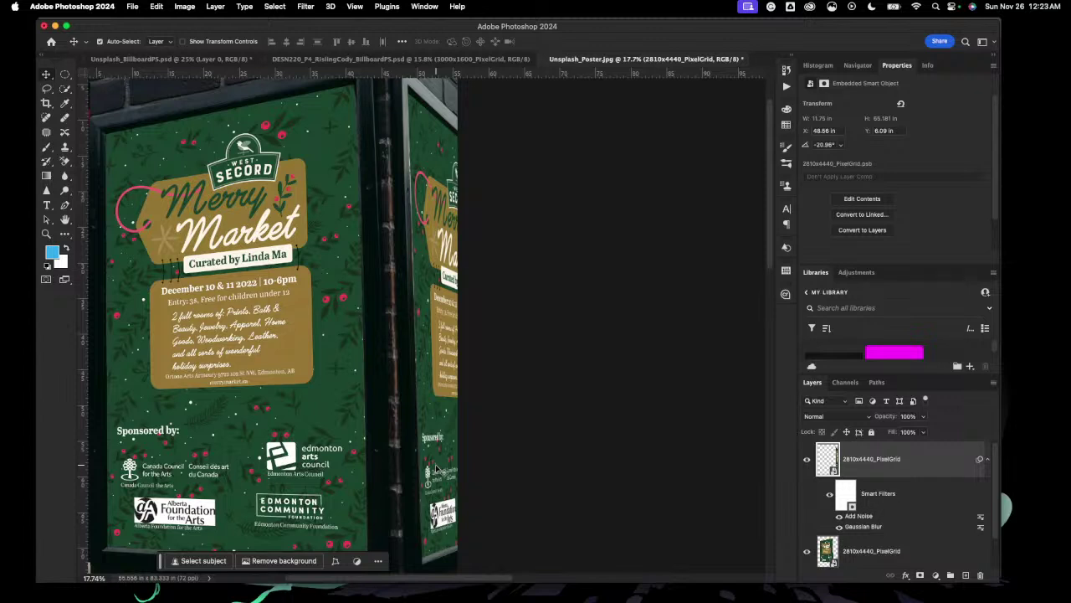
pyautogui.hscroll(-2, 435, 469)
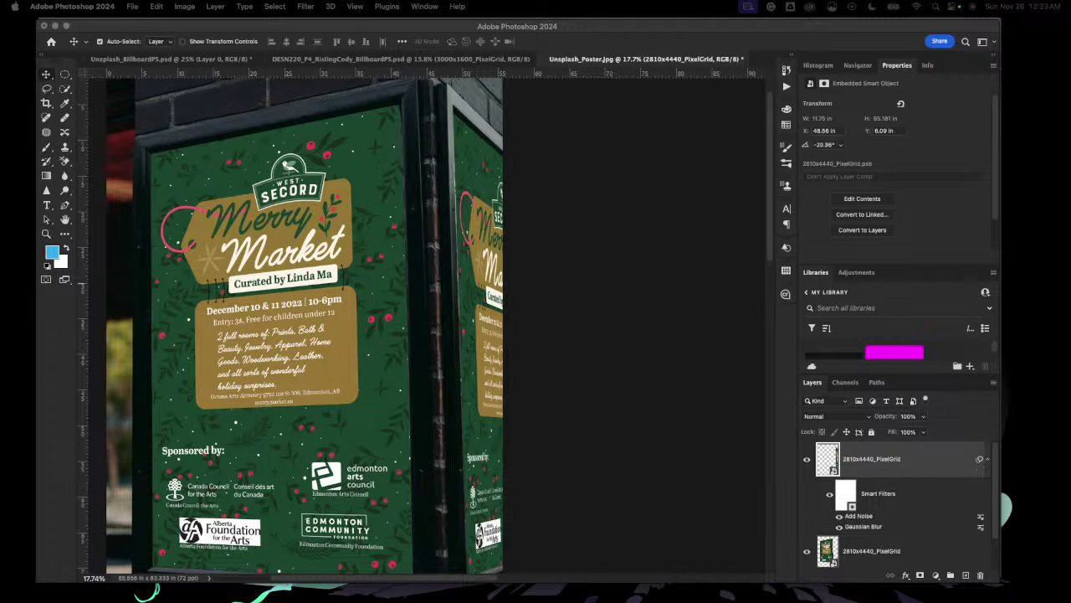
pyautogui.click(653, 35)
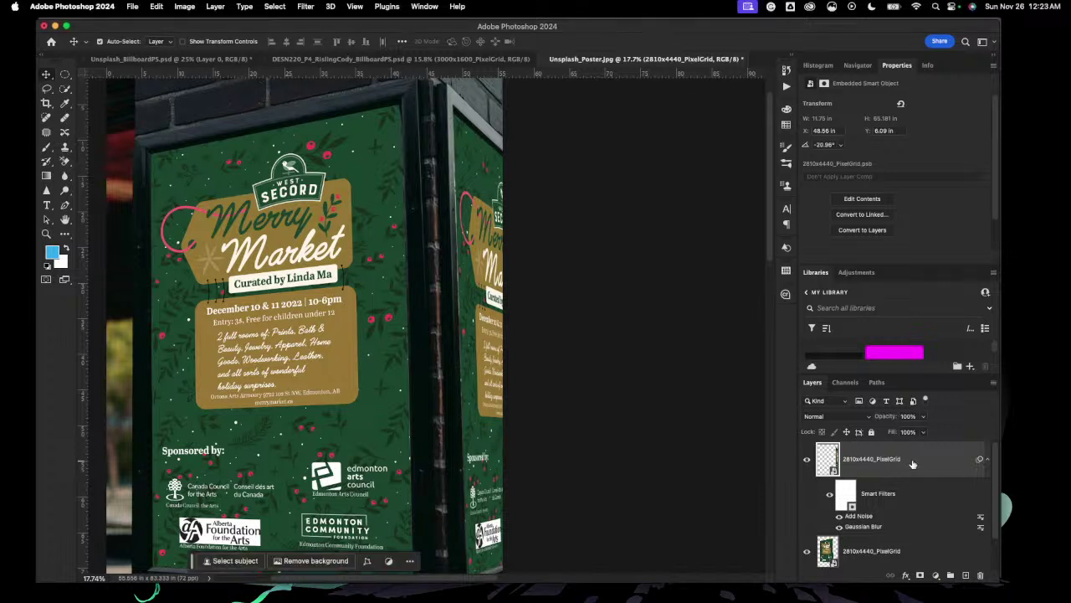
pyautogui.click(328, 7)
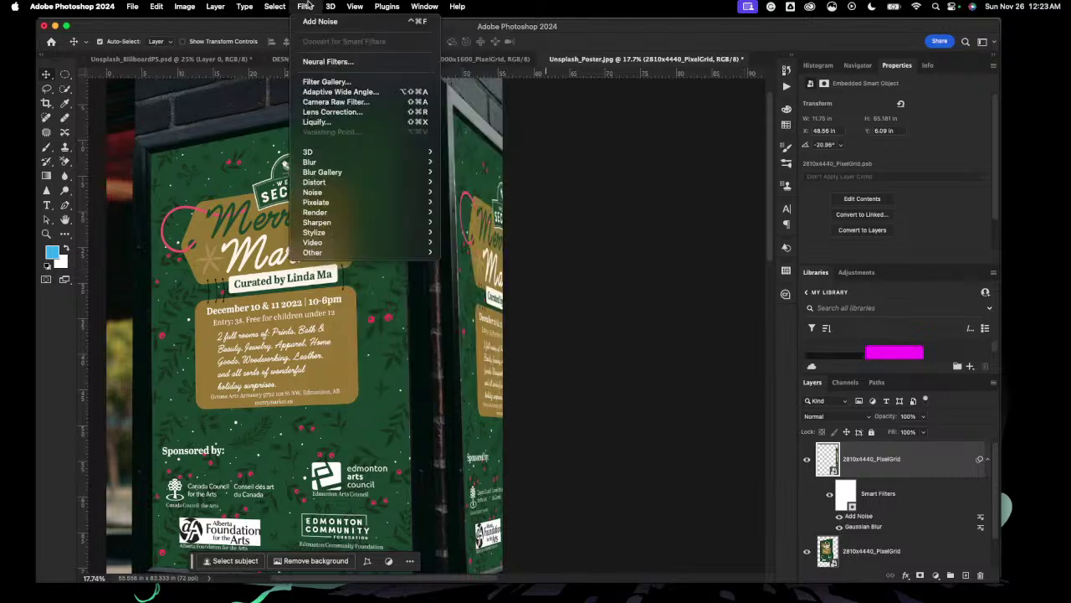
pyautogui.click(336, 102)
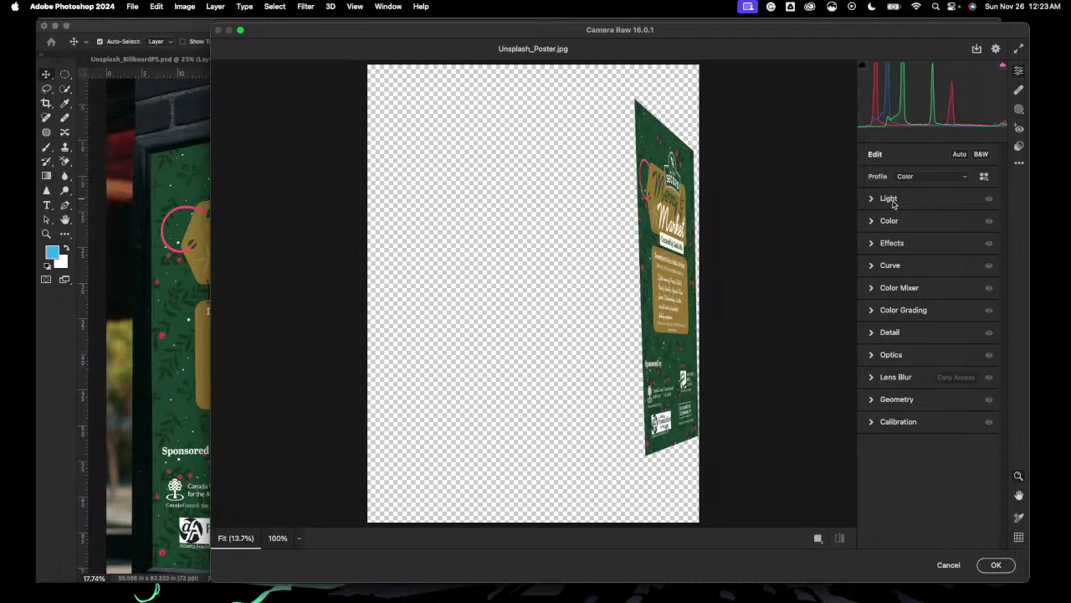
pyautogui.moveTo(682, 31)
pyautogui.mouseDown()
pyautogui.moveTo(650, 273)
pyautogui.moveTo(667, 170)
pyautogui.moveTo(667, 24)
pyautogui.mouseUp()
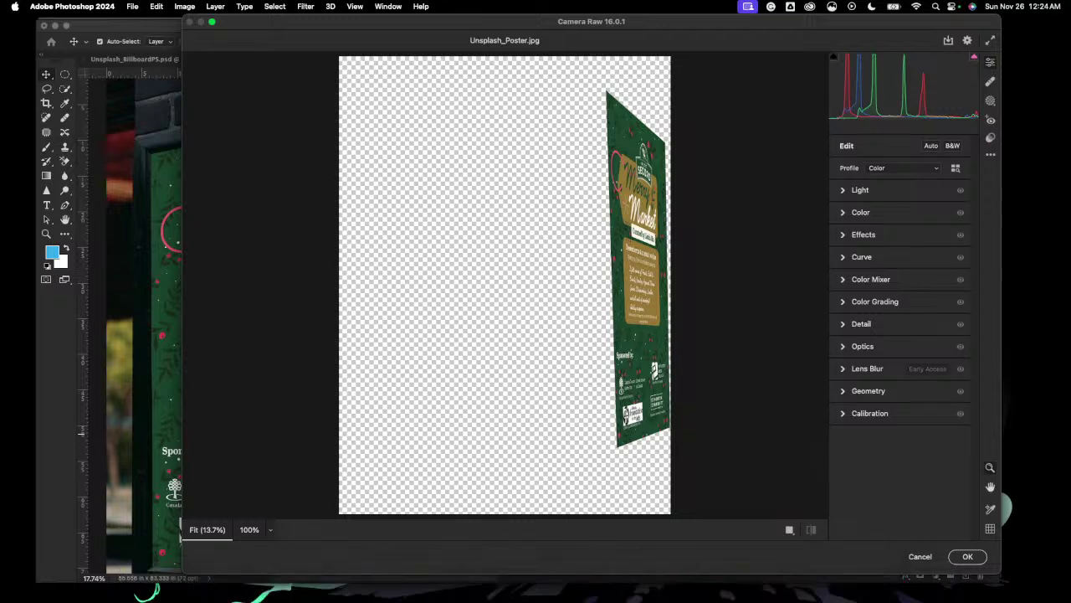
pyautogui.click(912, 555)
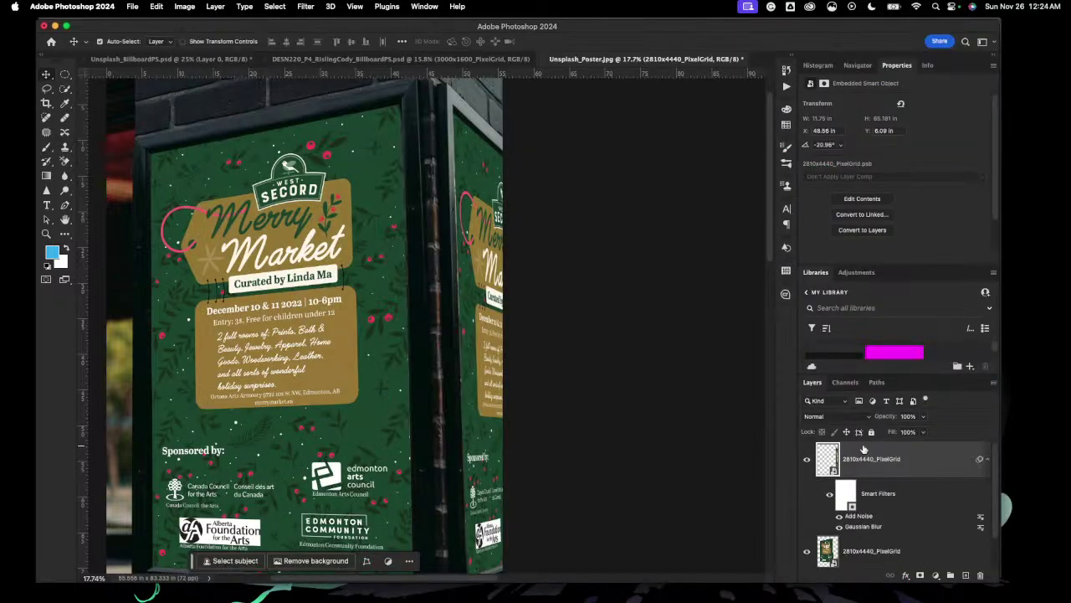
# Step: Hide the side poster layer to view the original side artwork in the photo, and show the layer again
pyautogui.click(805, 460)
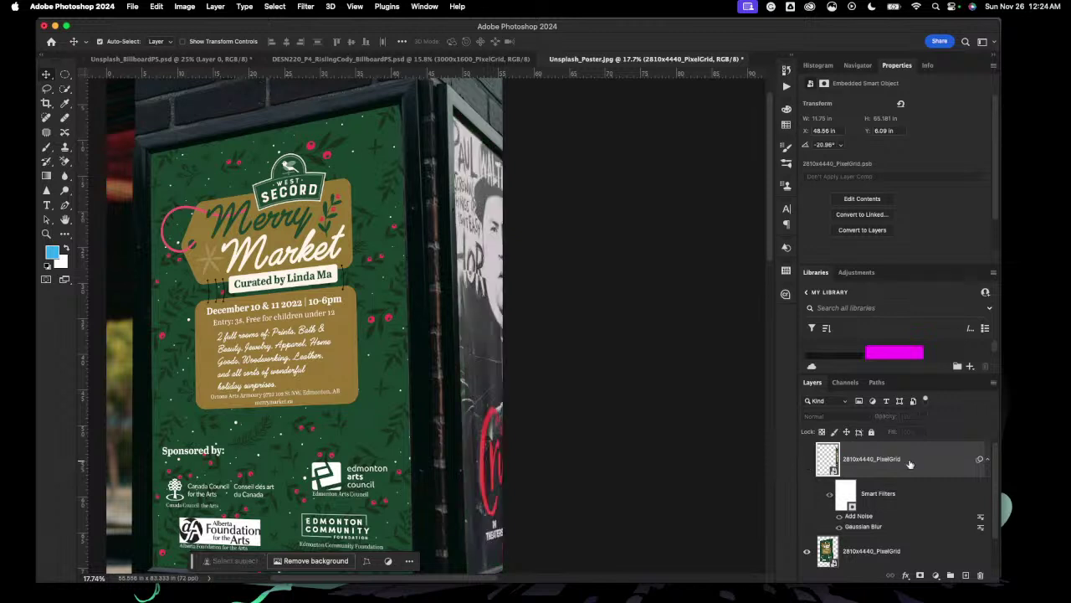
pyautogui.click(301, 6)
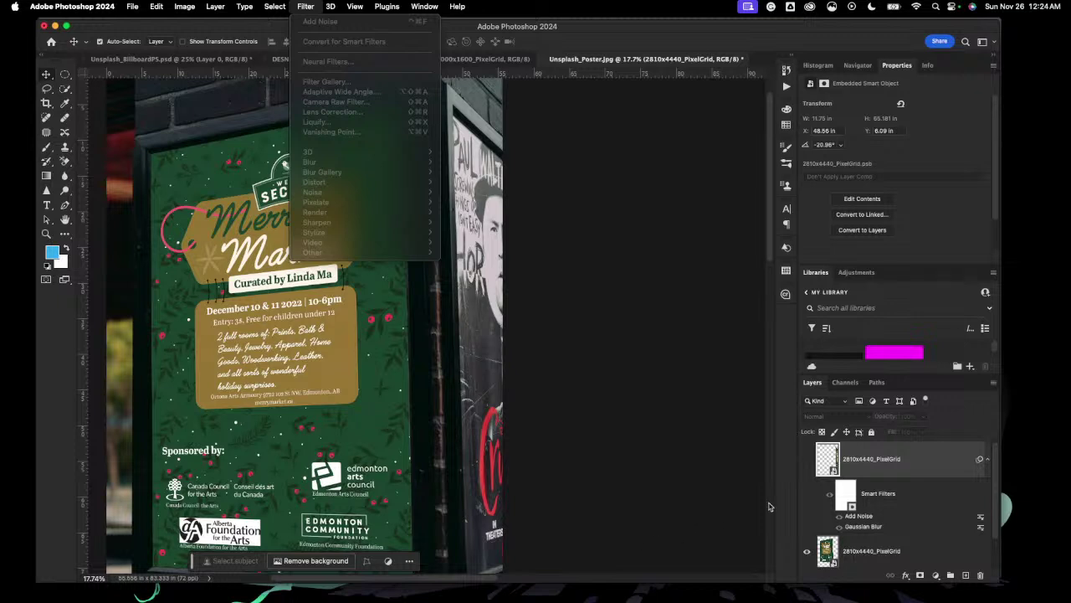
pyautogui.click(807, 464)
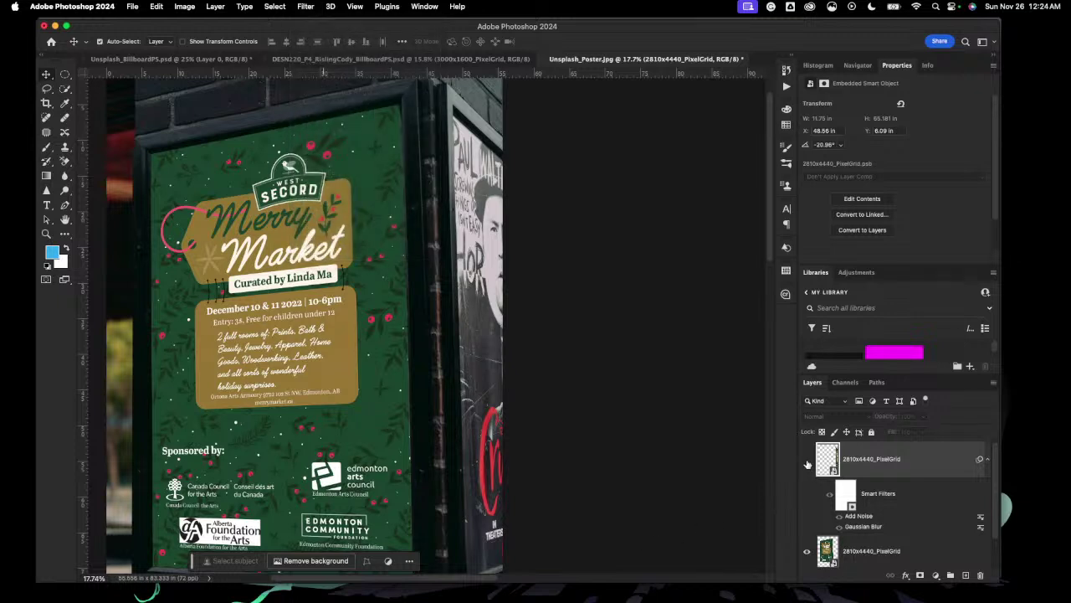
pyautogui.click(807, 462)
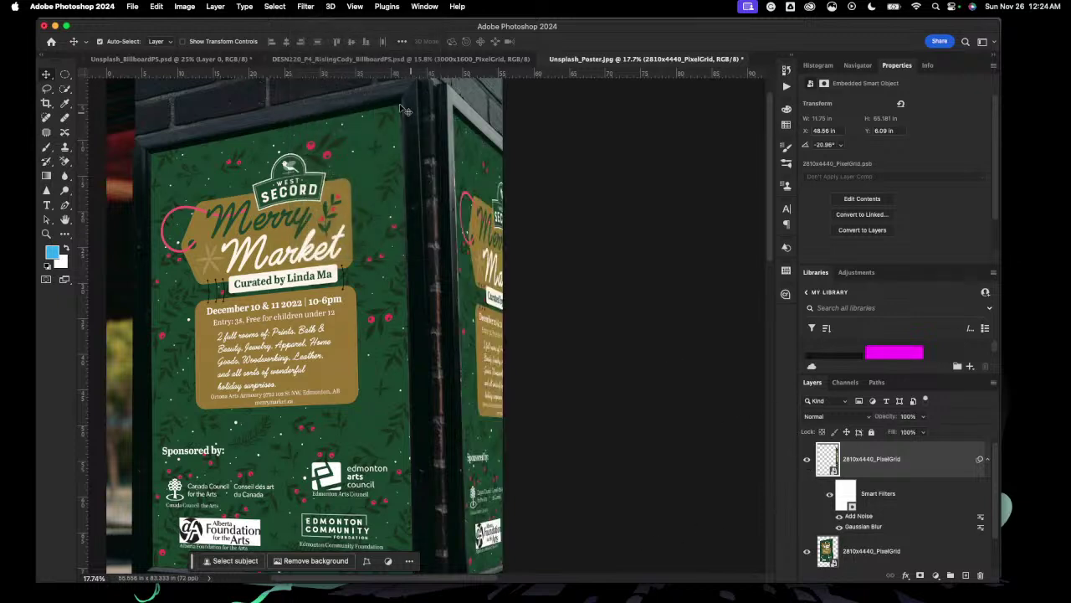
# Step: Open the Camera Raw Filter for the side poster and preview the original Unsplash_Poster.jpg from Finder as a reference
pyautogui.click(303, 7)
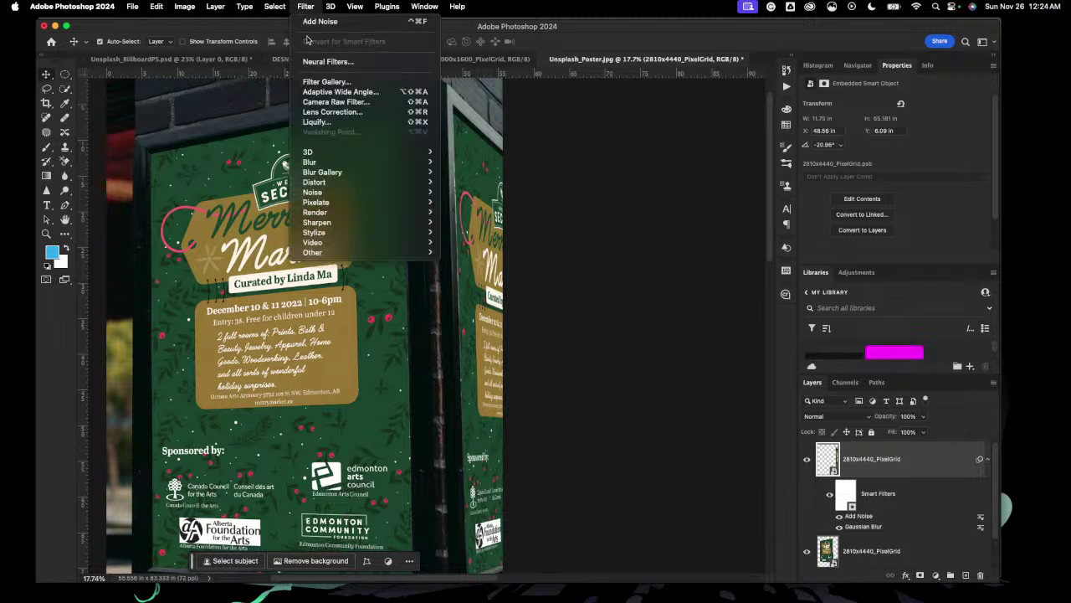
pyautogui.click(364, 102)
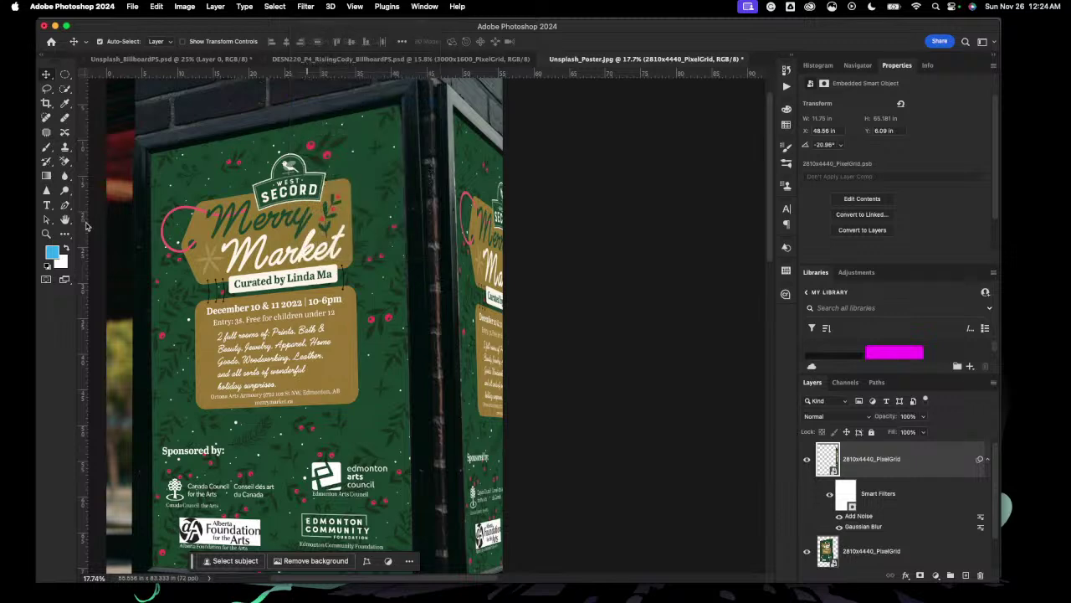
pyautogui.press('super+Tab')
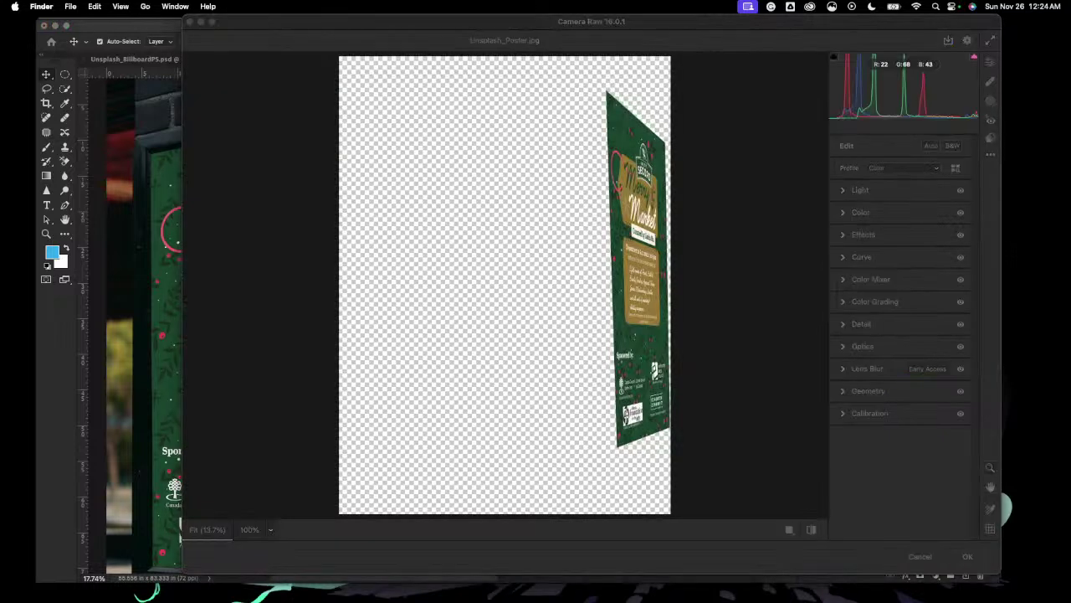
pyautogui.press('space')
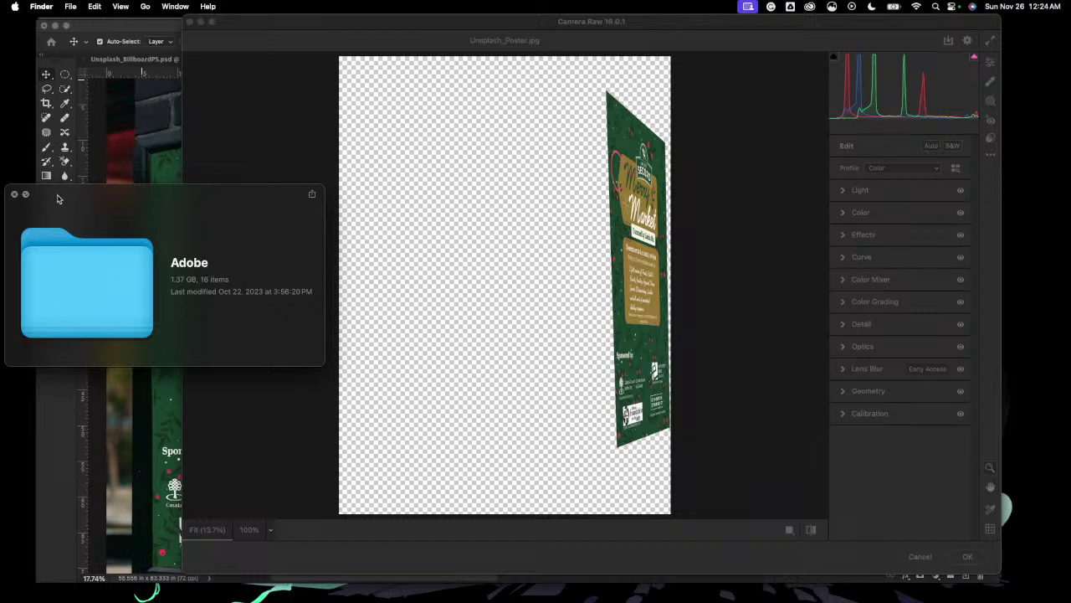
pyautogui.click(13, 194)
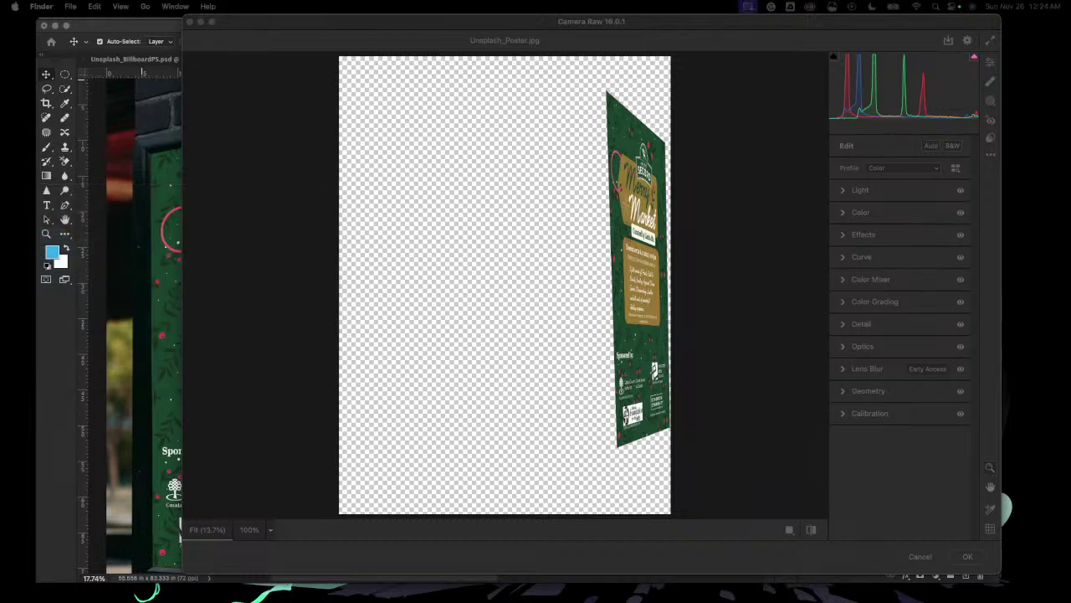
pyautogui.press('space')
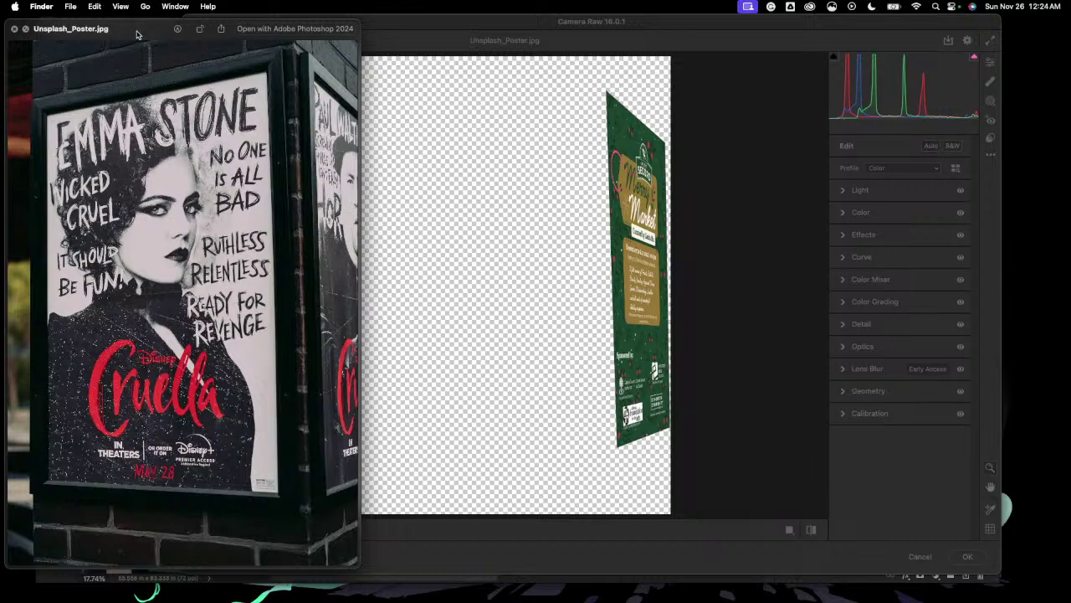
pyautogui.press('space')
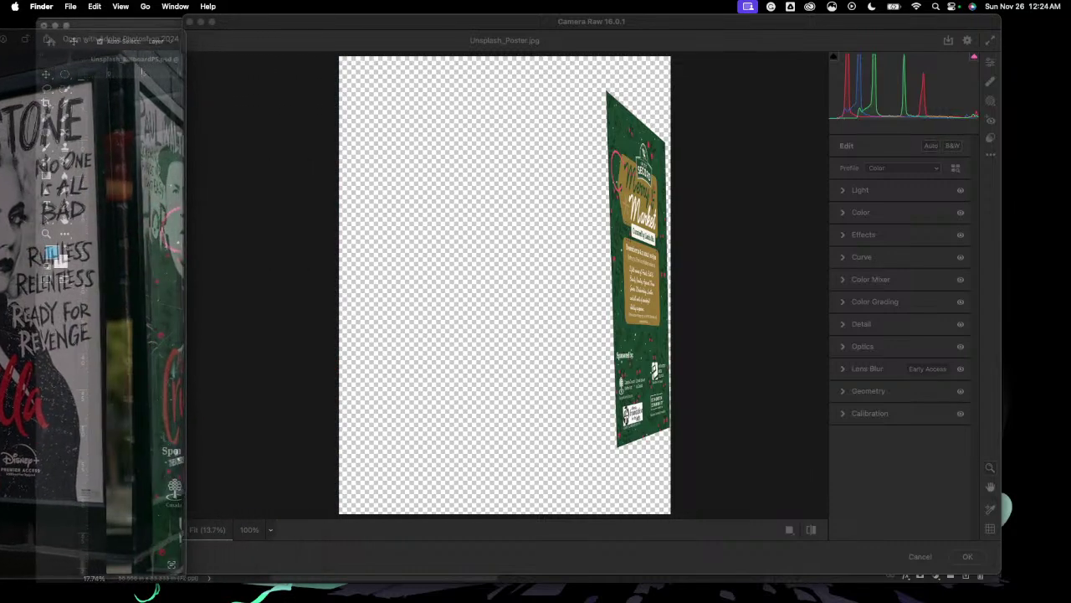
pyautogui.press('space')
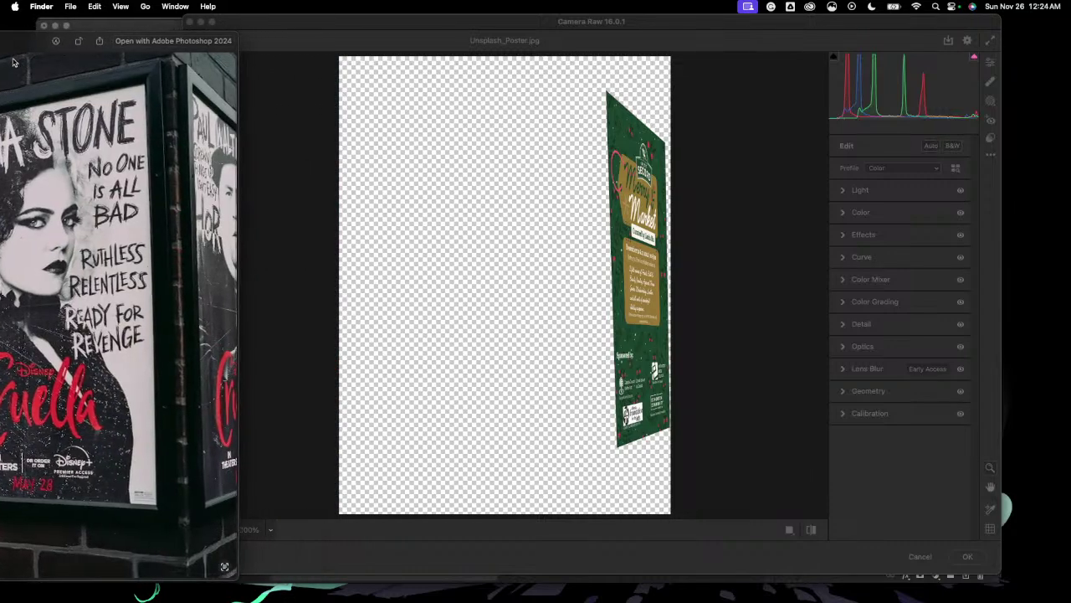
pyautogui.press('space')
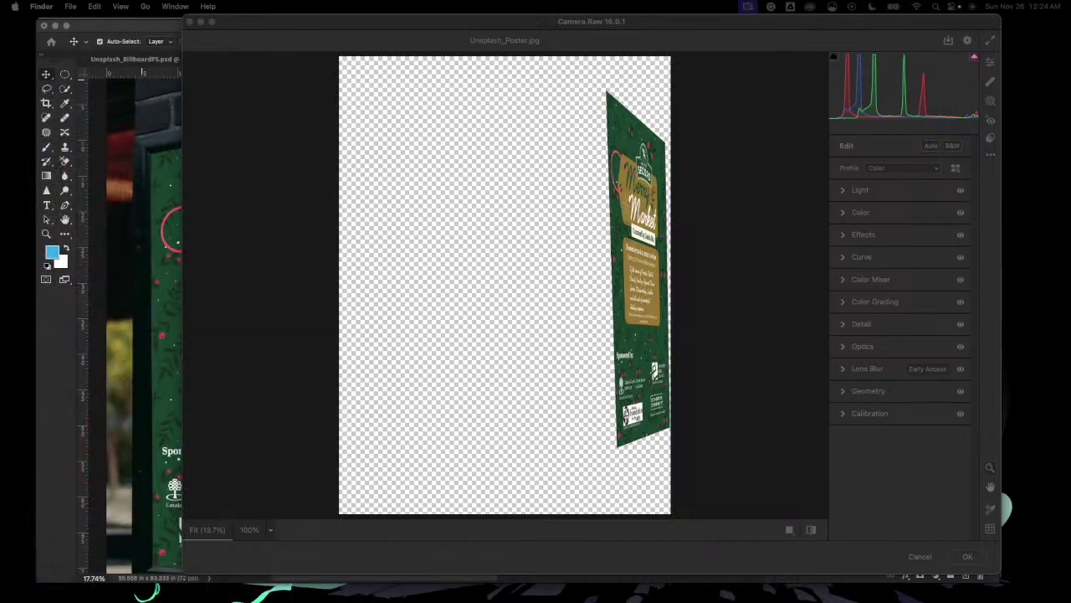
pyautogui.press('space')
pyautogui.press('space')
pyautogui.press('space')
pyautogui.press('space')
pyautogui.press('space')
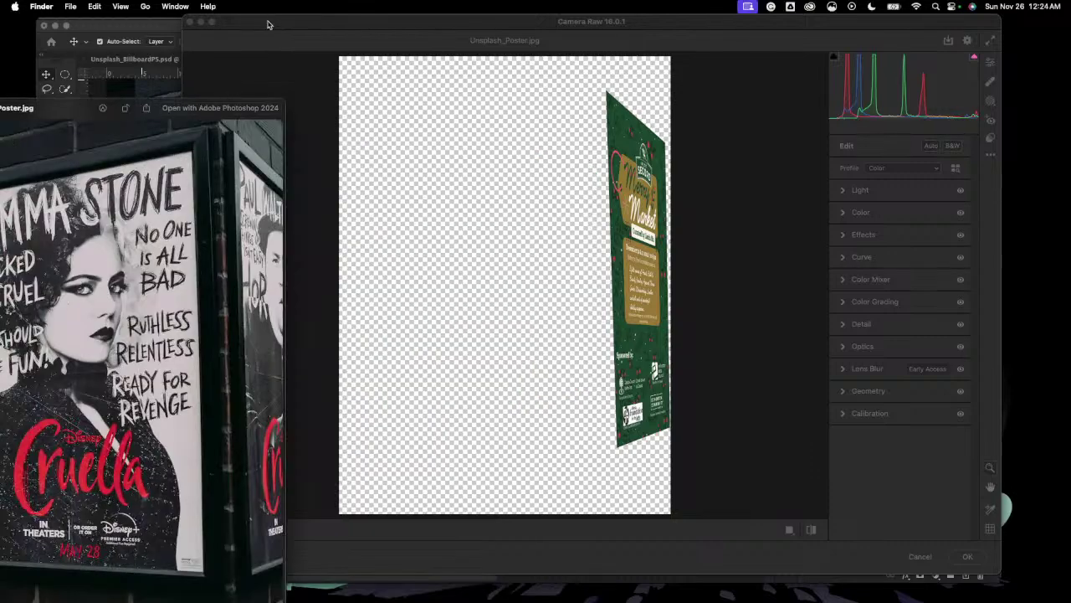
# Step: Arrange the original photo preview beside the Camera Raw window and zoom the filter preview in on the side poster
pyautogui.moveTo(268, 24); pyautogui.dragTo(378, 27)
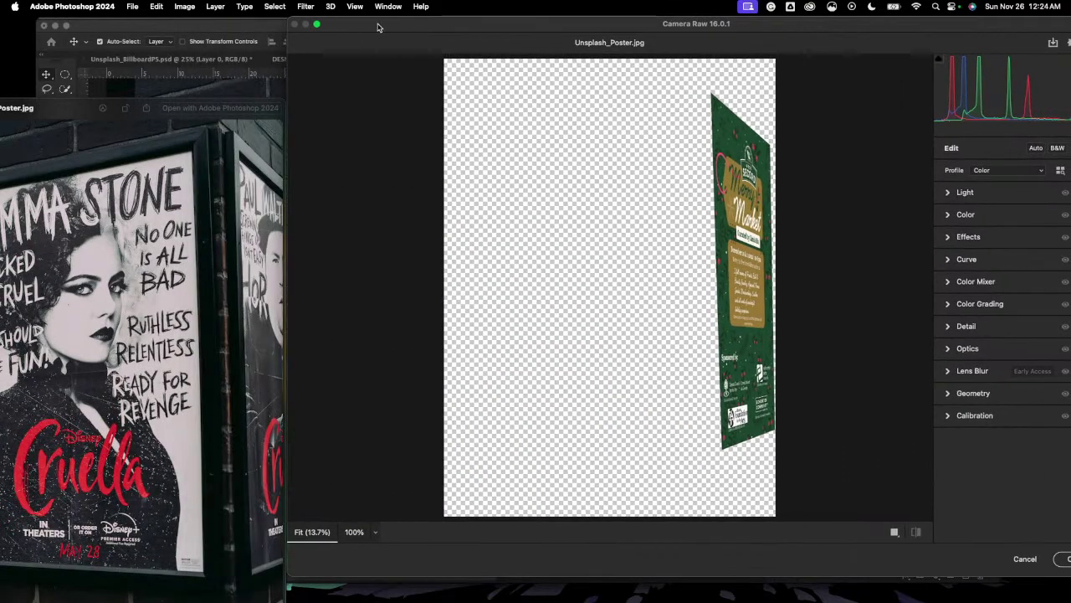
pyautogui.click(760, 243)
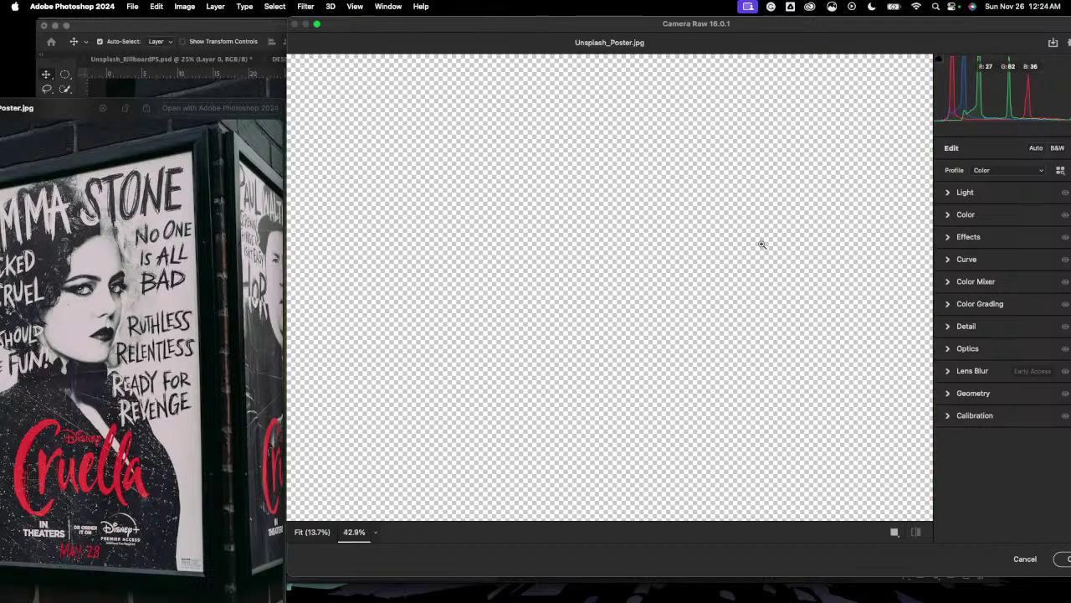
pyautogui.scroll(-3, 762, 245)
pyautogui.hscroll(5, 761, 245)
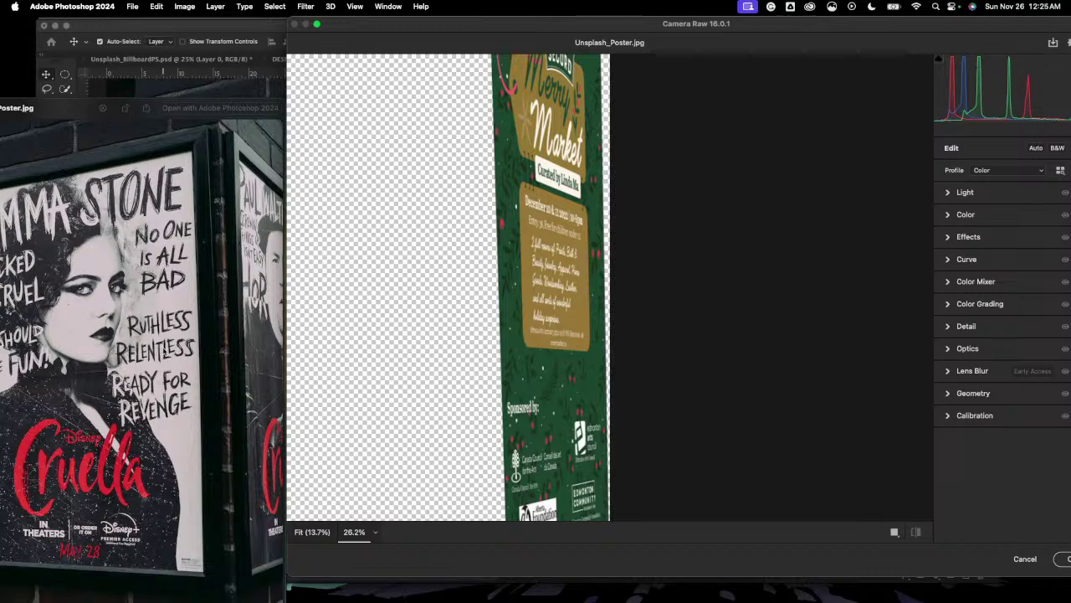
pyautogui.click(94, 165)
pyautogui.moveTo(65, 116); pyautogui.dragTo(295, 87)
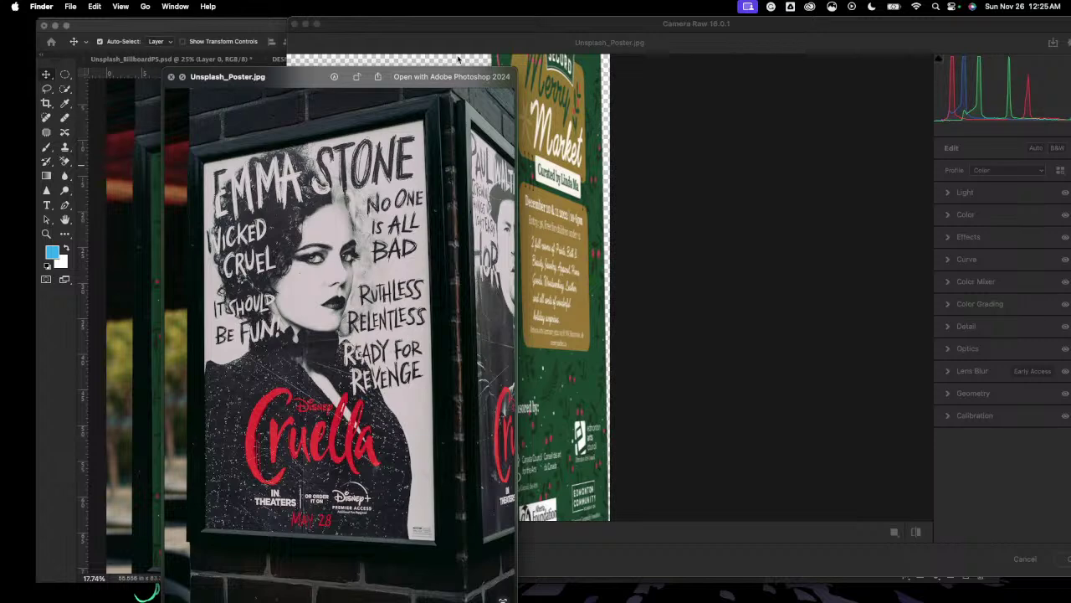
pyautogui.moveTo(339, 74); pyautogui.dragTo(178, 68)
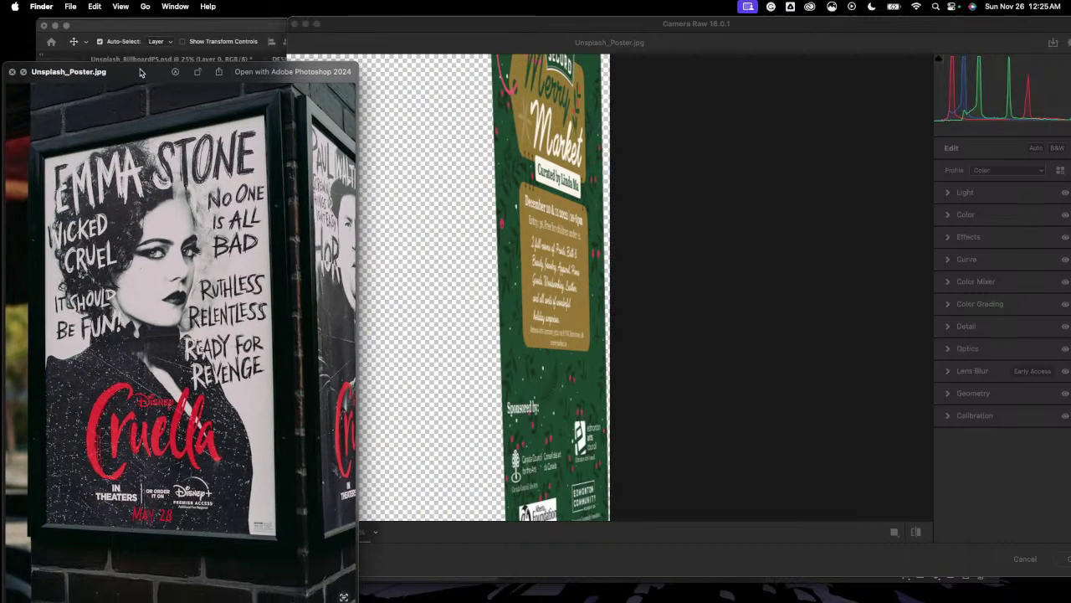
pyautogui.click(433, 30)
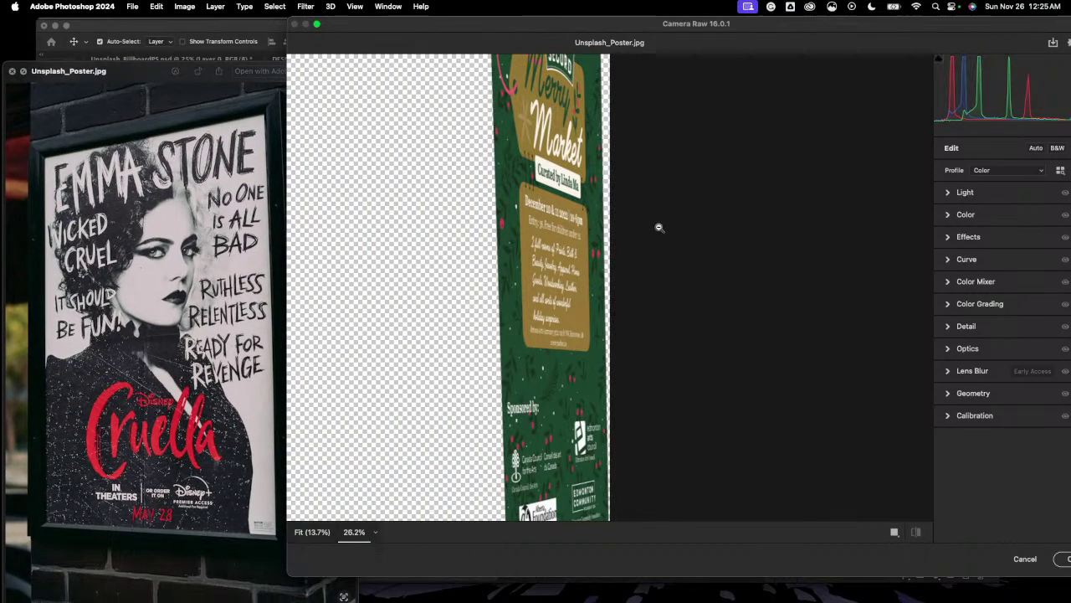
# Step: Set the side poster's colour temperature to -20 in the Camera Raw Filter
pyautogui.click(949, 193)
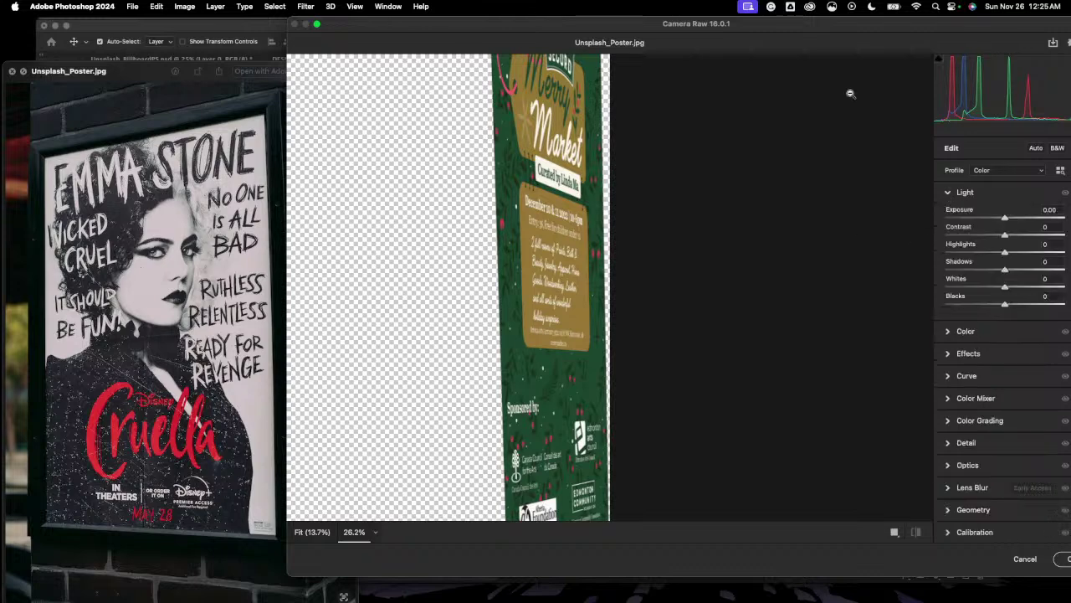
pyautogui.moveTo(850, 34); pyautogui.dragTo(755, 36)
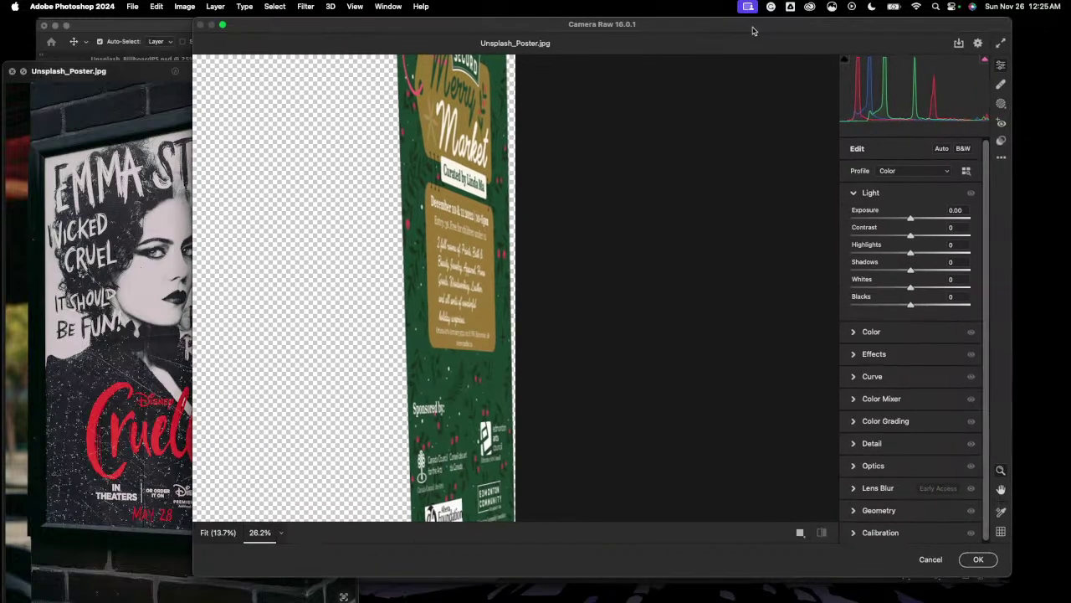
pyautogui.click(853, 333)
pyautogui.moveTo(911, 261); pyautogui.dragTo(900, 265)
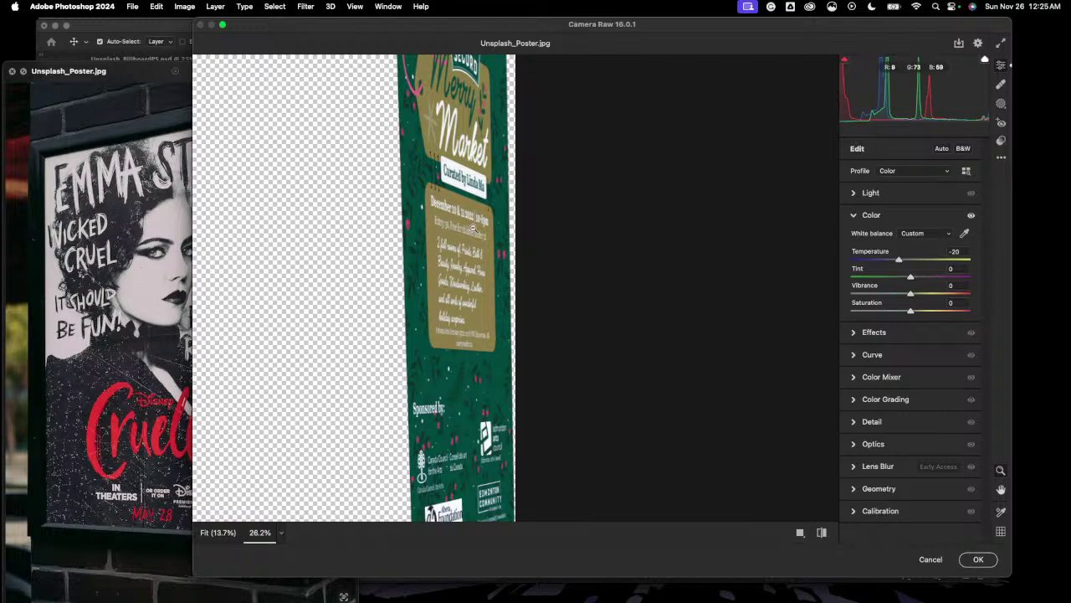
pyautogui.click(940, 234)
pyautogui.click(853, 217)
pyautogui.click(854, 215)
# Step: Expand the Light adjustments and move the Camera Raw window aside to compare the side poster with the original photo
pyautogui.click(854, 193)
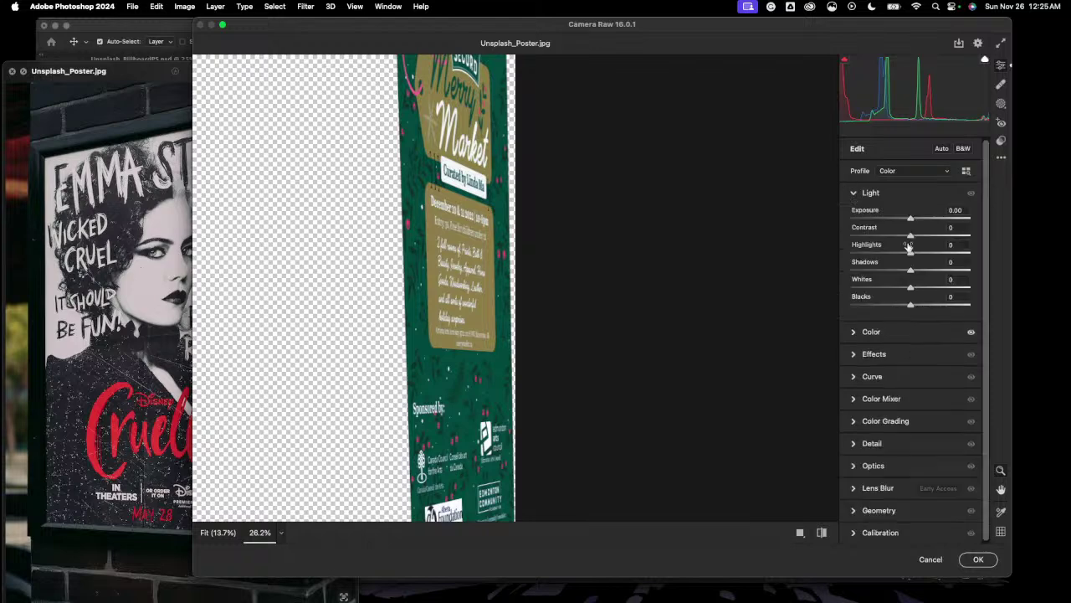
pyautogui.moveTo(555, 32); pyautogui.dragTo(802, 74)
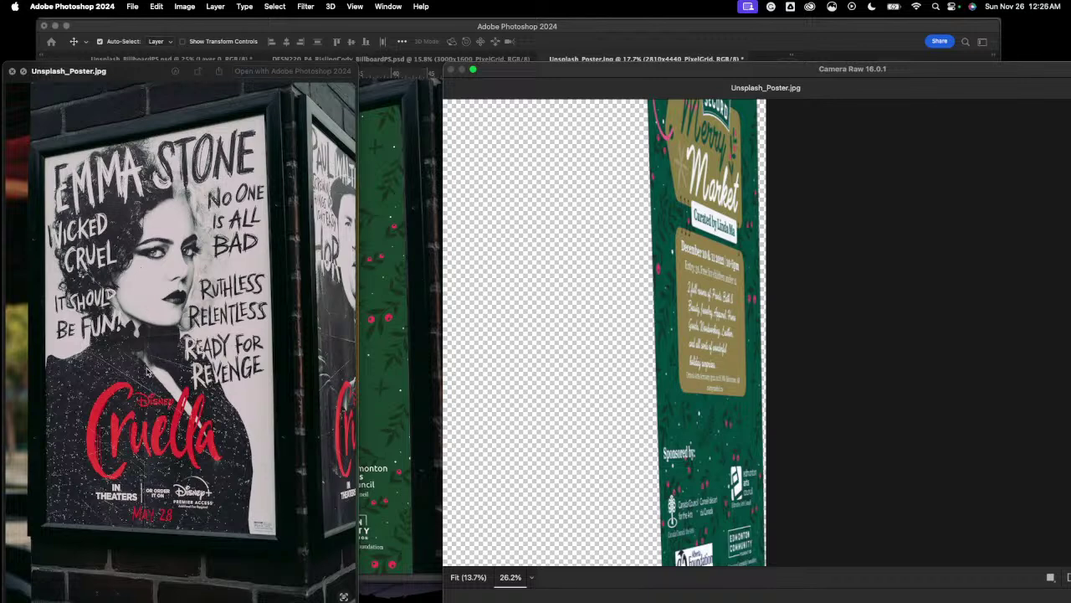
pyautogui.click(334, 181)
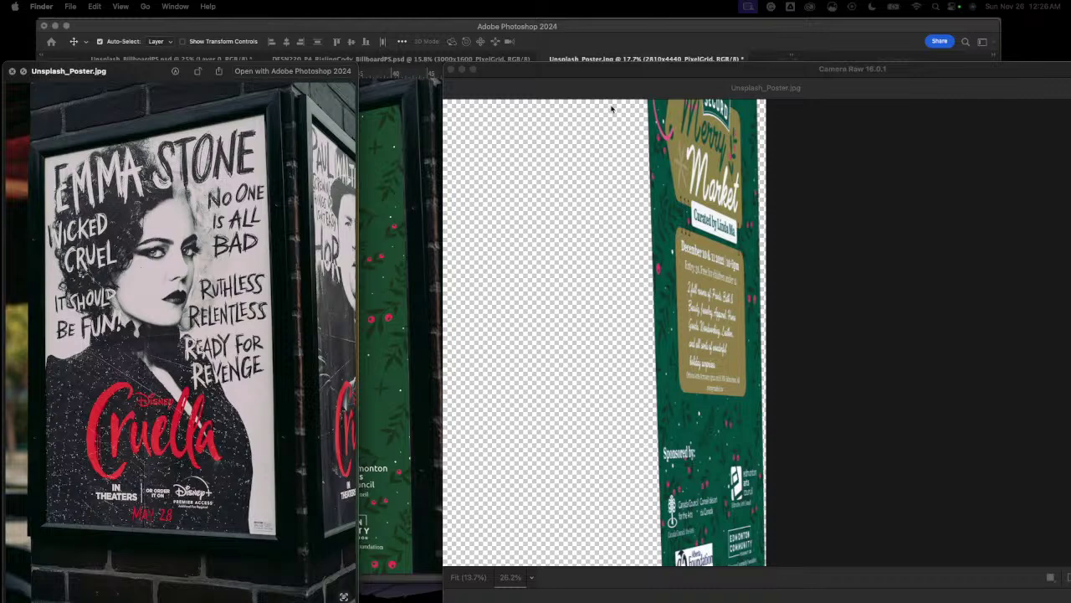
# Step: Set the side poster's light adjustments to exposure -0.25, contrast -7, highlights +26 and shadows -10 in the Camera Raw Filter
pyautogui.moveTo(609, 72); pyautogui.dragTo(360, 53)
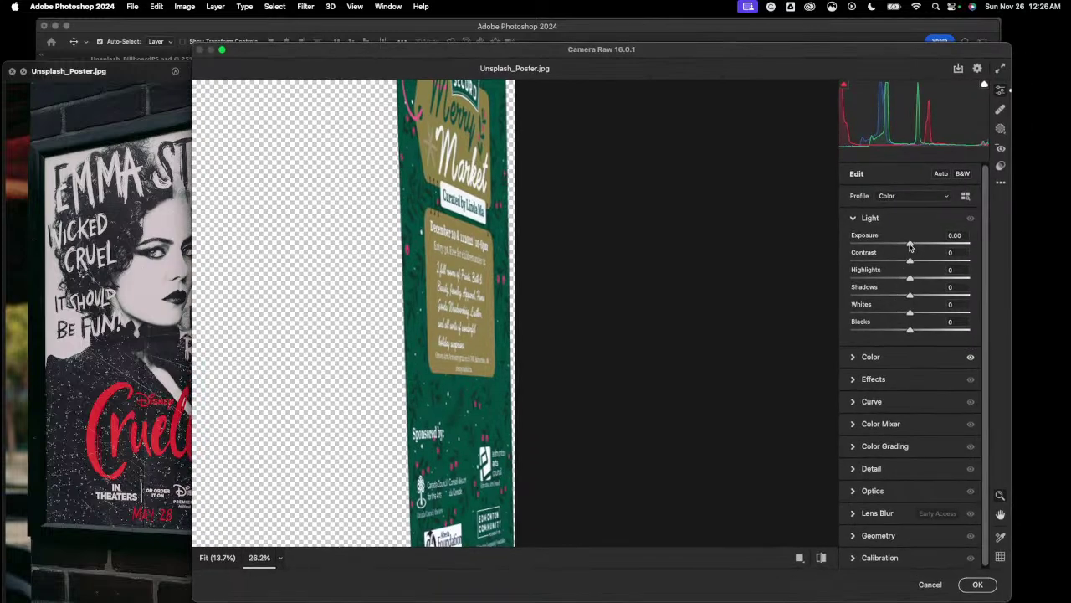
pyautogui.moveTo(910, 243); pyautogui.dragTo(906, 265)
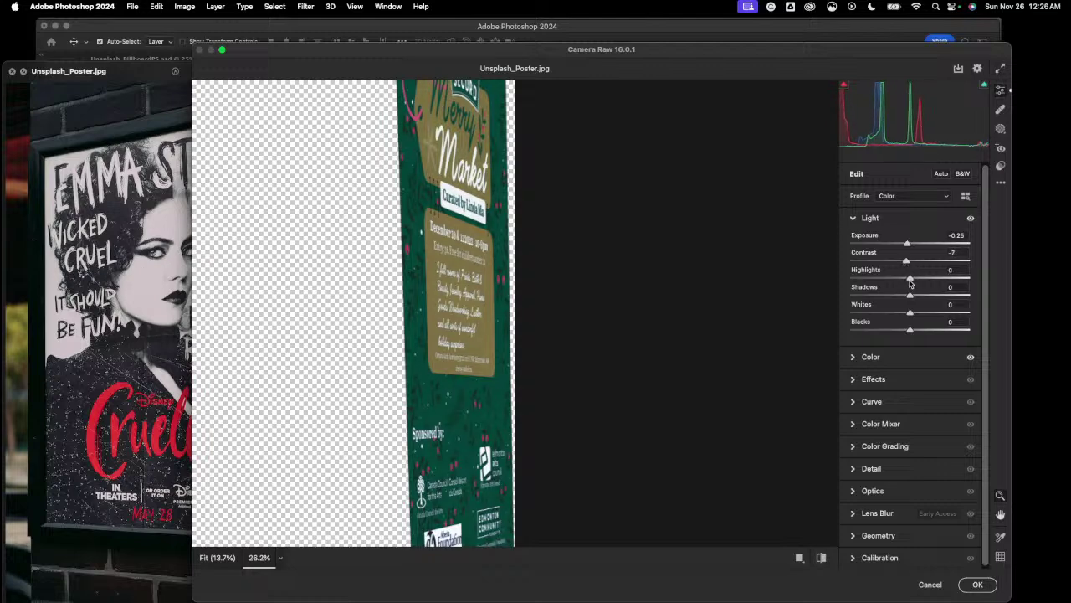
pyautogui.moveTo(910, 284)
pyautogui.mouseDown()
pyautogui.moveTo(925, 289)
pyautogui.moveTo(904, 298)
pyautogui.mouseUp()
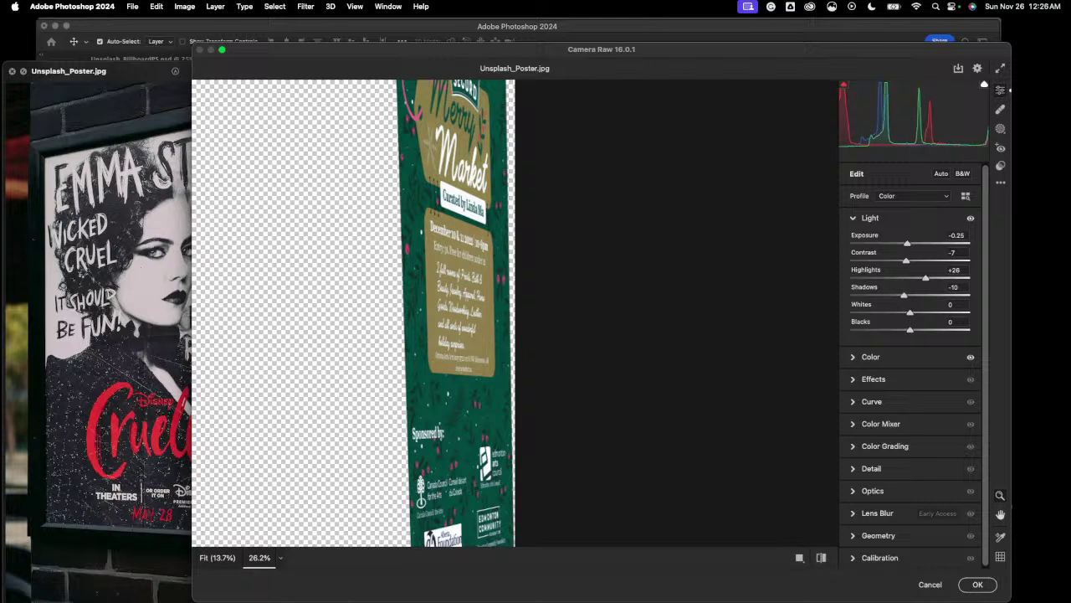
# Step: Compare the side poster with the original photo preview and set its whites to -75 and blacks to -29
pyautogui.click(130, 329)
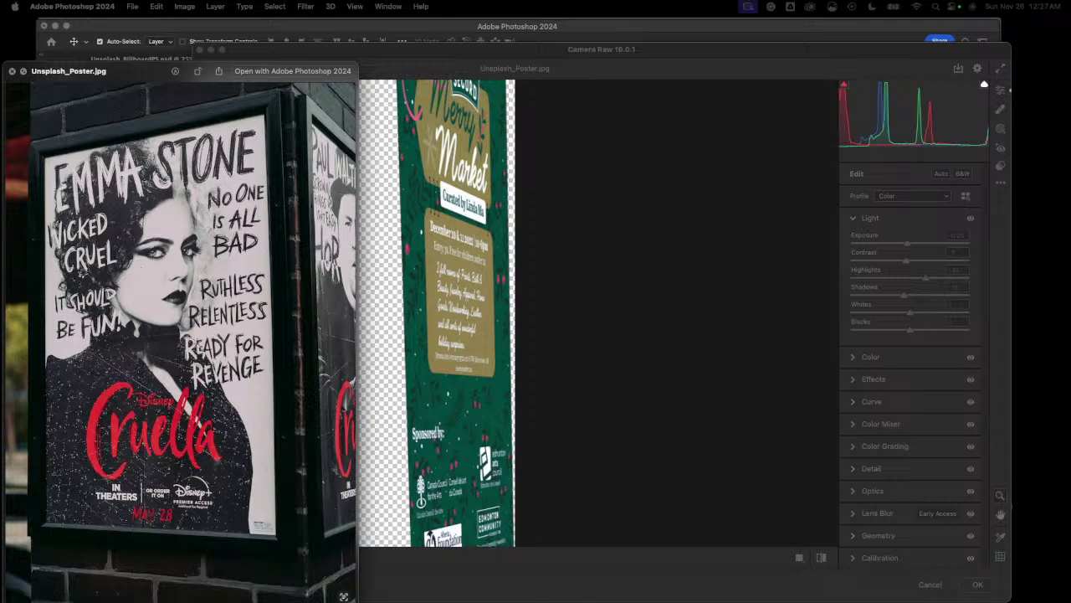
pyautogui.click(622, 50)
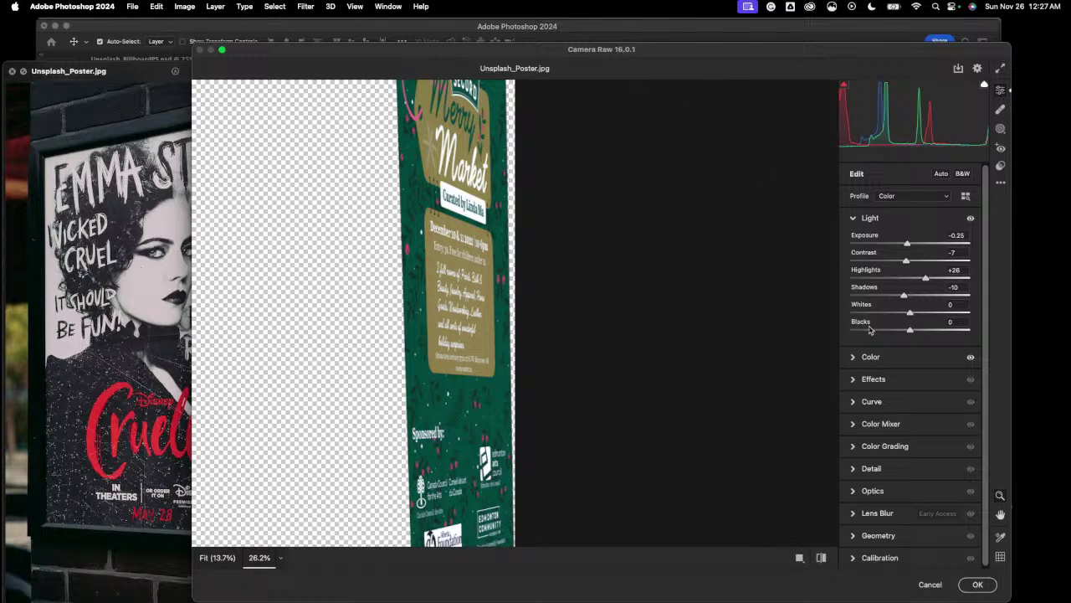
pyautogui.moveTo(910, 315); pyautogui.dragTo(867, 320)
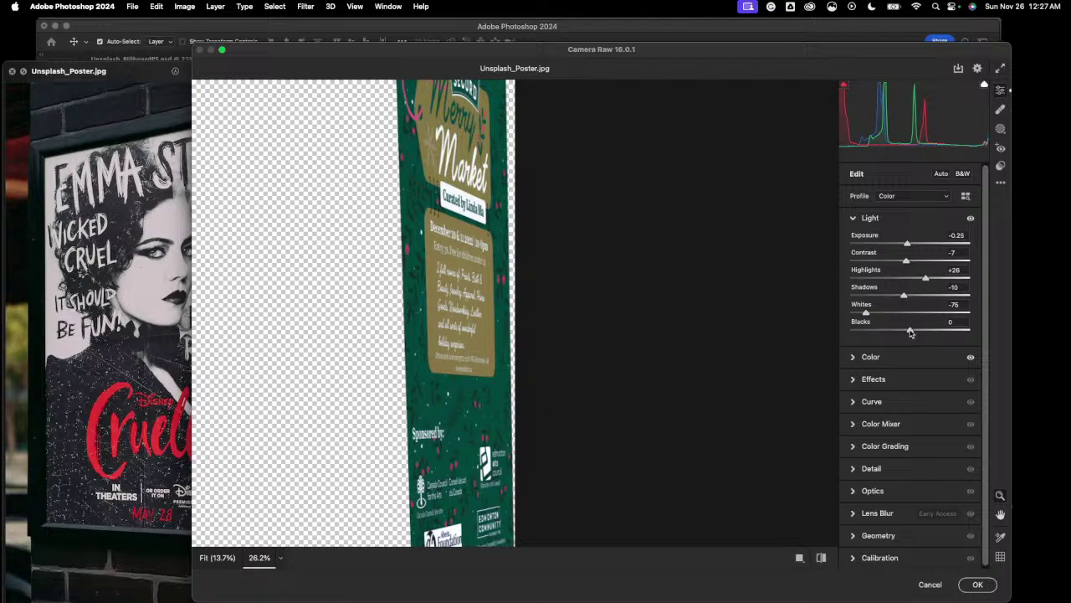
pyautogui.moveTo(911, 332); pyautogui.dragTo(890, 337)
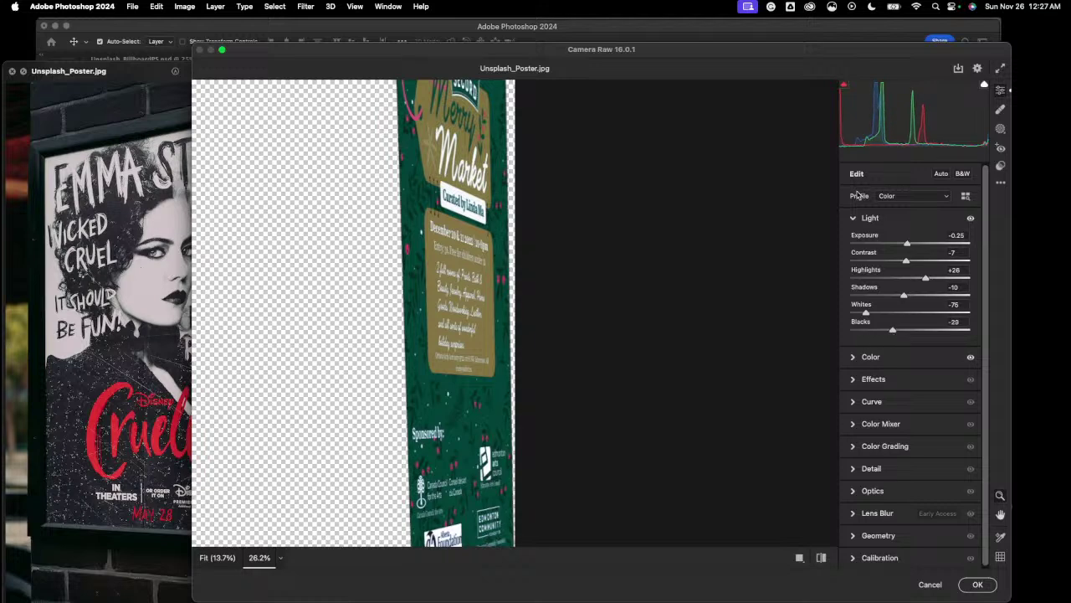
# Step: Slightly adjust the side poster's saturation in the Camera Raw colour adjustments
pyautogui.click(853, 220)
pyautogui.click(854, 240)
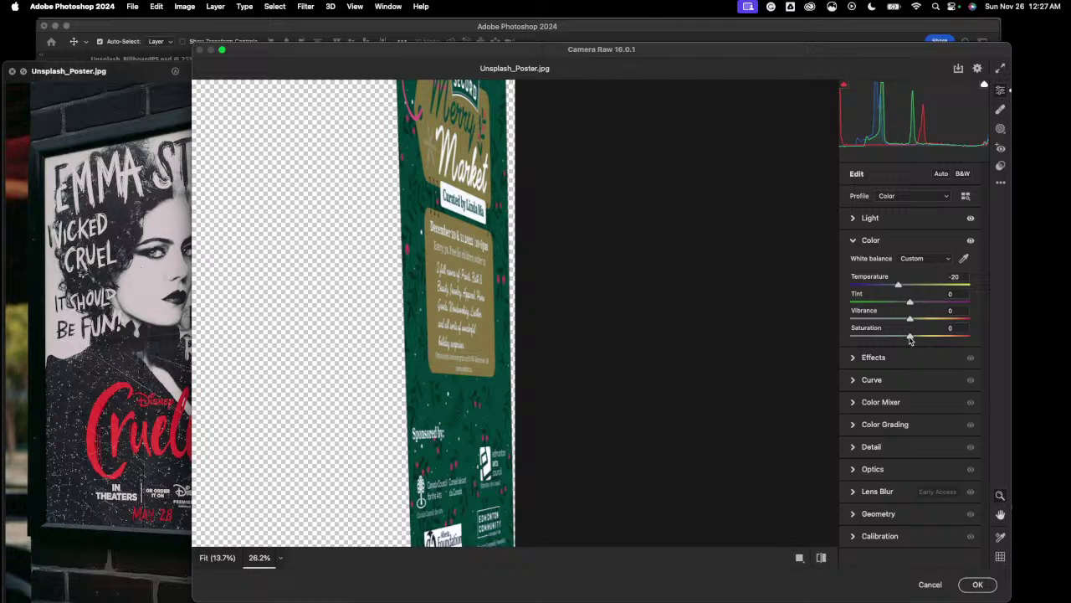
pyautogui.moveTo(909, 338); pyautogui.dragTo(915, 325)
pyautogui.click(854, 241)
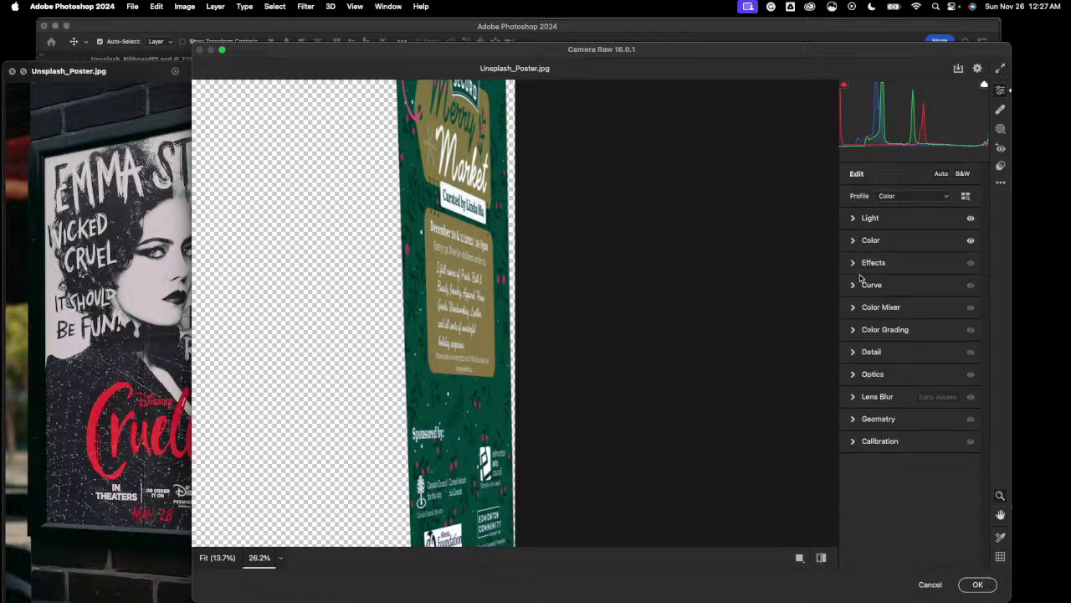
pyautogui.click(854, 262)
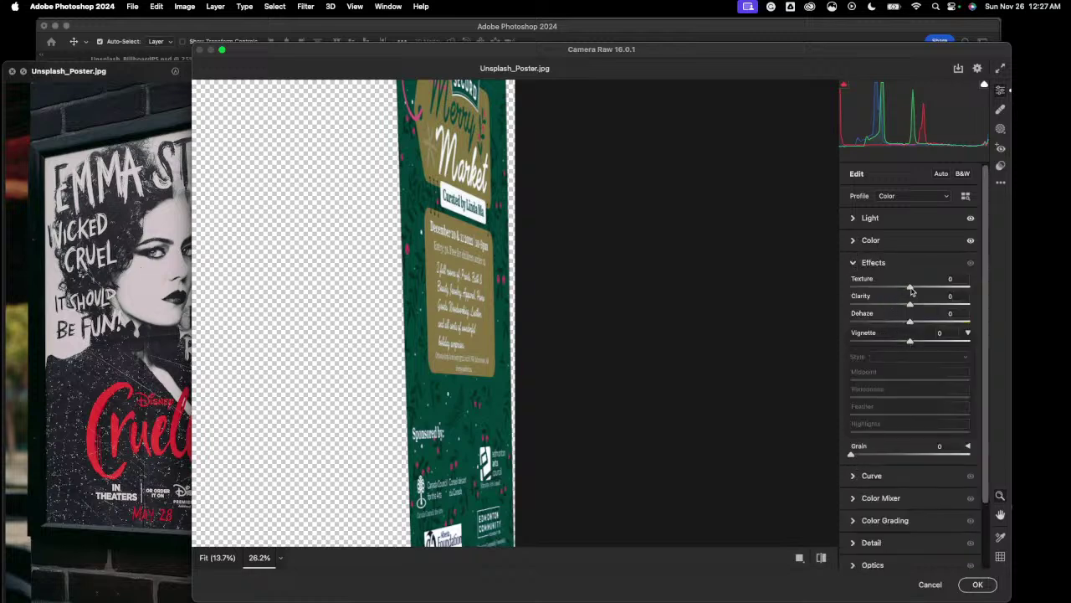
pyautogui.click(853, 266)
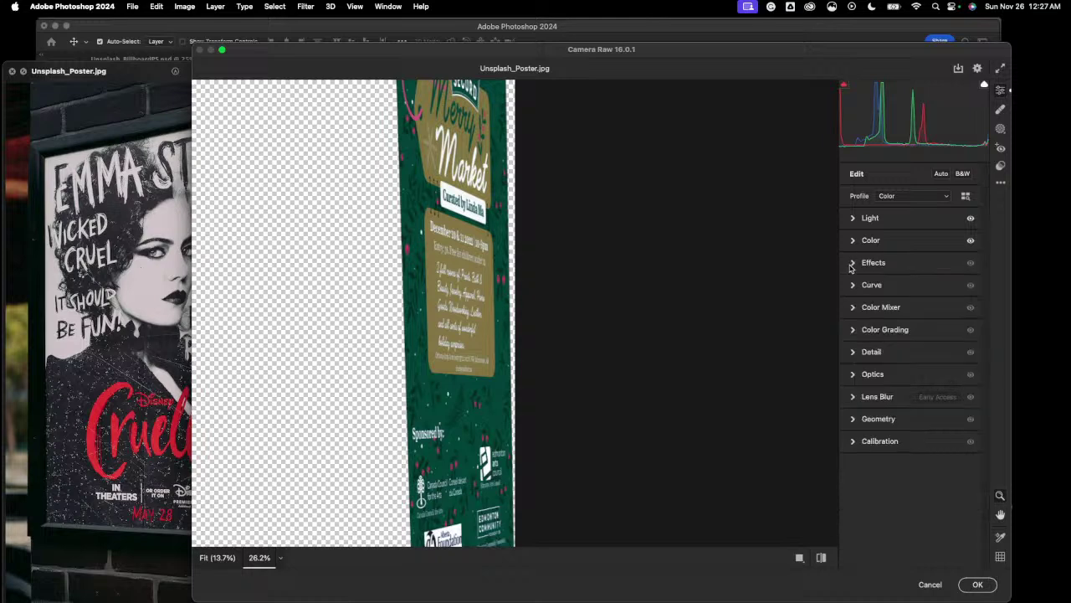
pyautogui.click(852, 309)
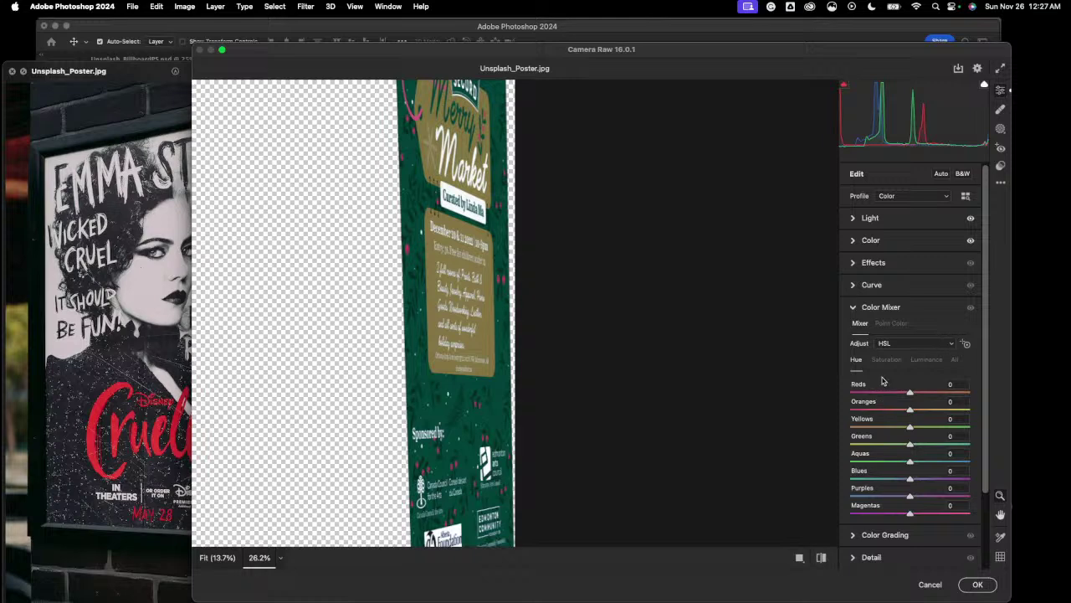
pyautogui.click(853, 309)
pyautogui.click(854, 329)
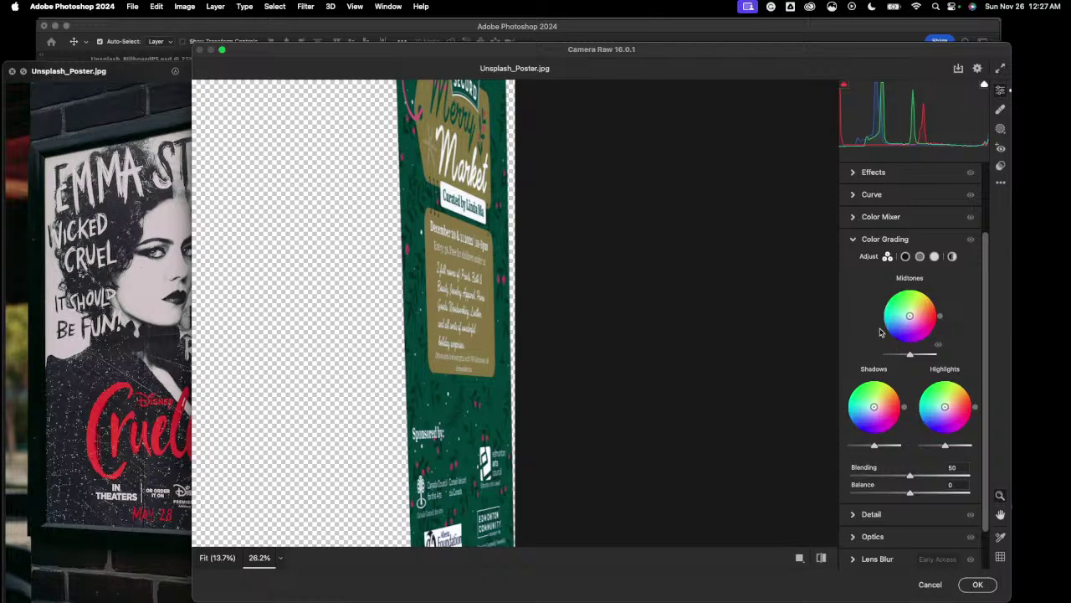
pyautogui.click(854, 240)
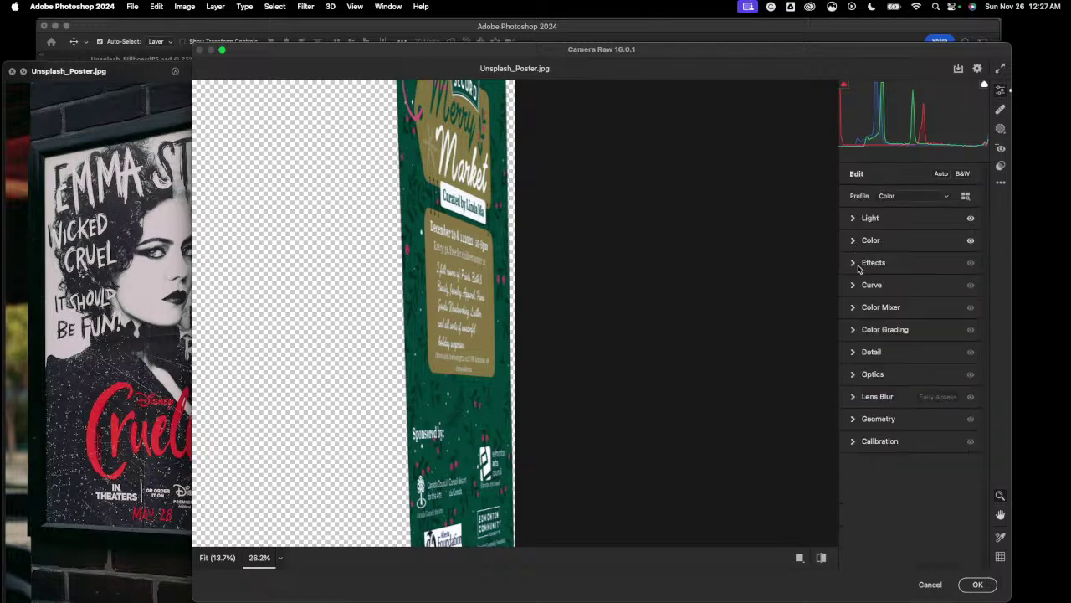
# Step: Set the reds hue to +4 in the Color Mixer and apply the Camera Raw Filter to the side poster
pyautogui.click(858, 310)
pyautogui.moveTo(911, 398)
pyautogui.mouseDown()
pyautogui.moveTo(880, 401)
pyautogui.moveTo(914, 400)
pyautogui.mouseUp()
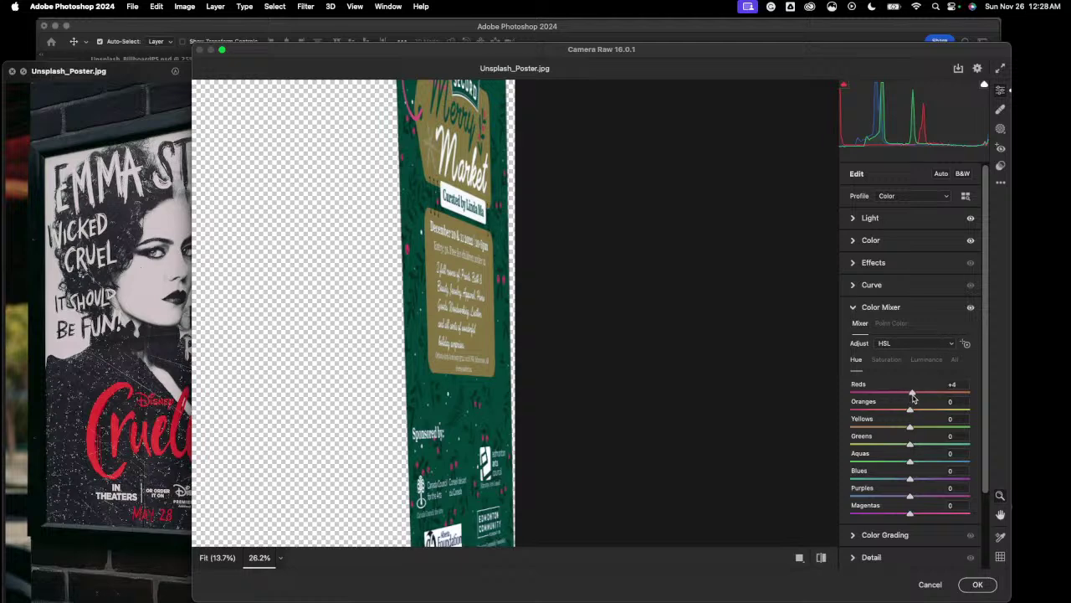
pyautogui.click(851, 308)
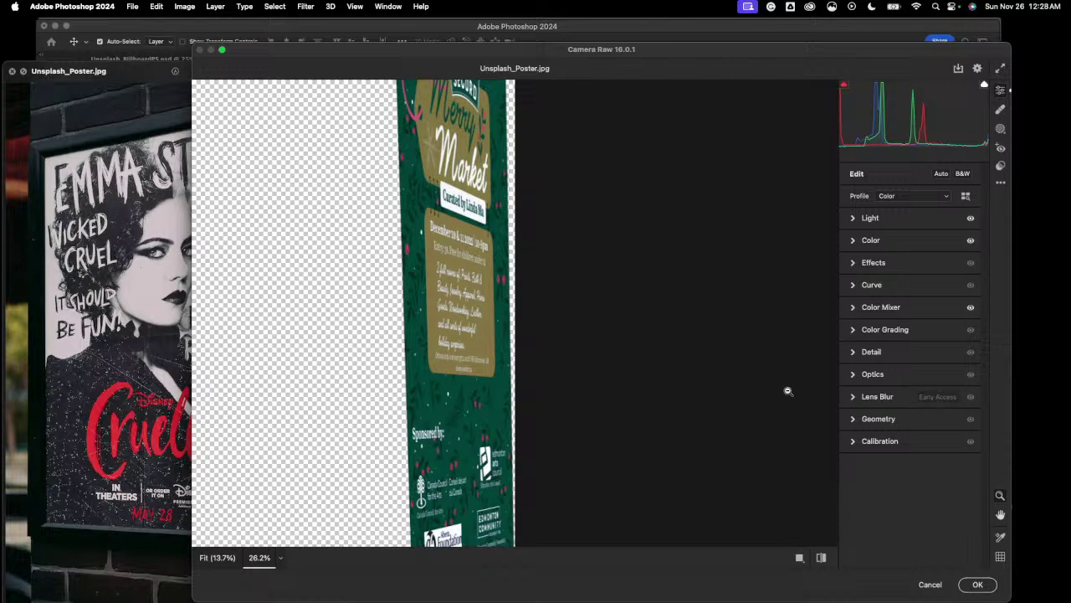
pyautogui.scroll(-10, 788, 391)
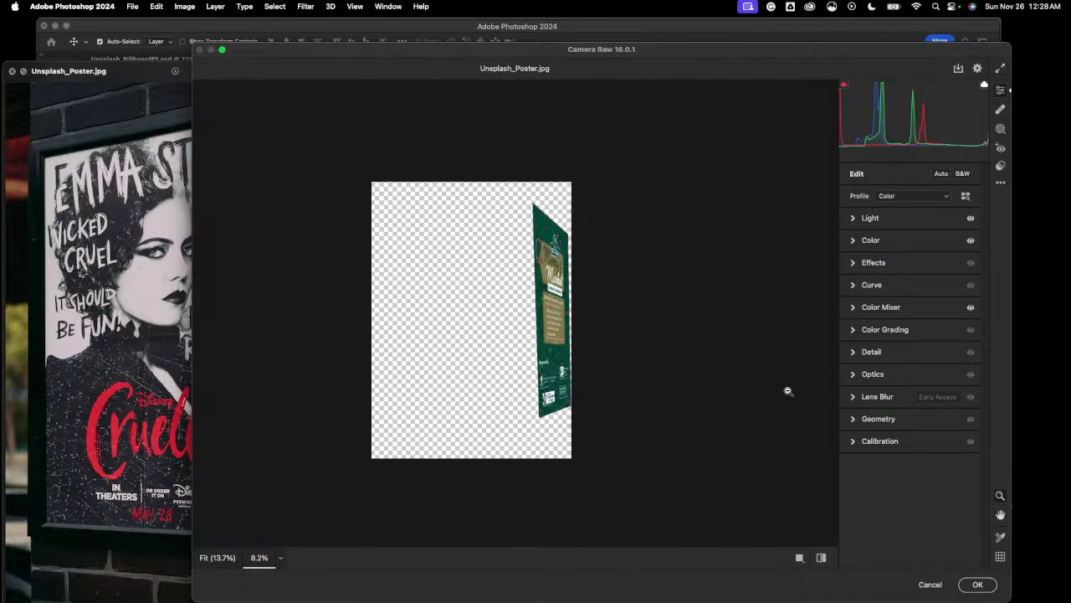
pyautogui.scroll(3, 787, 390)
pyautogui.scroll(-1, 788, 391)
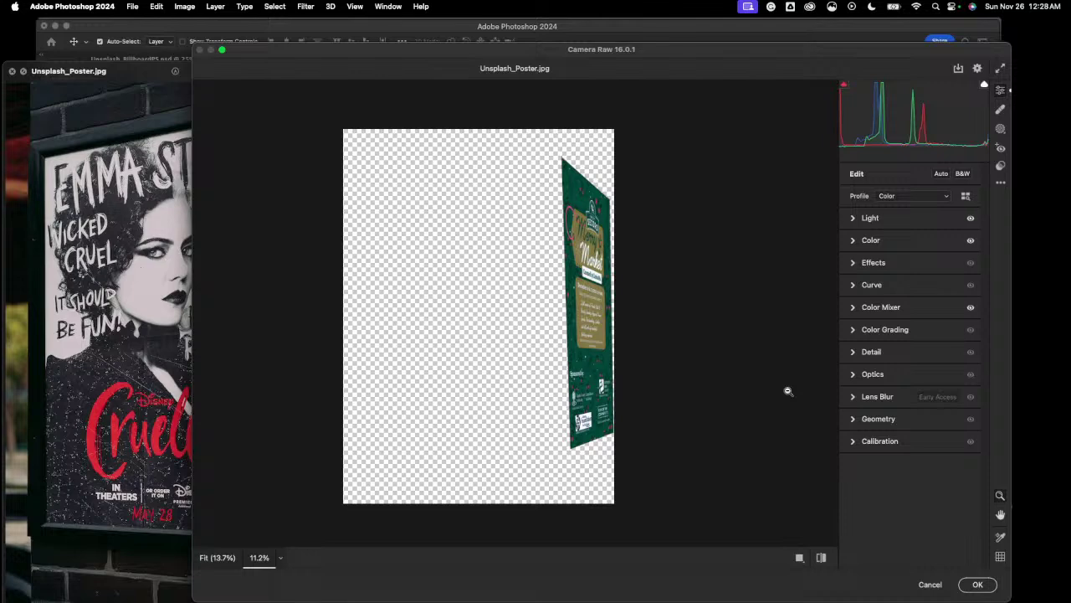
pyautogui.click(976, 584)
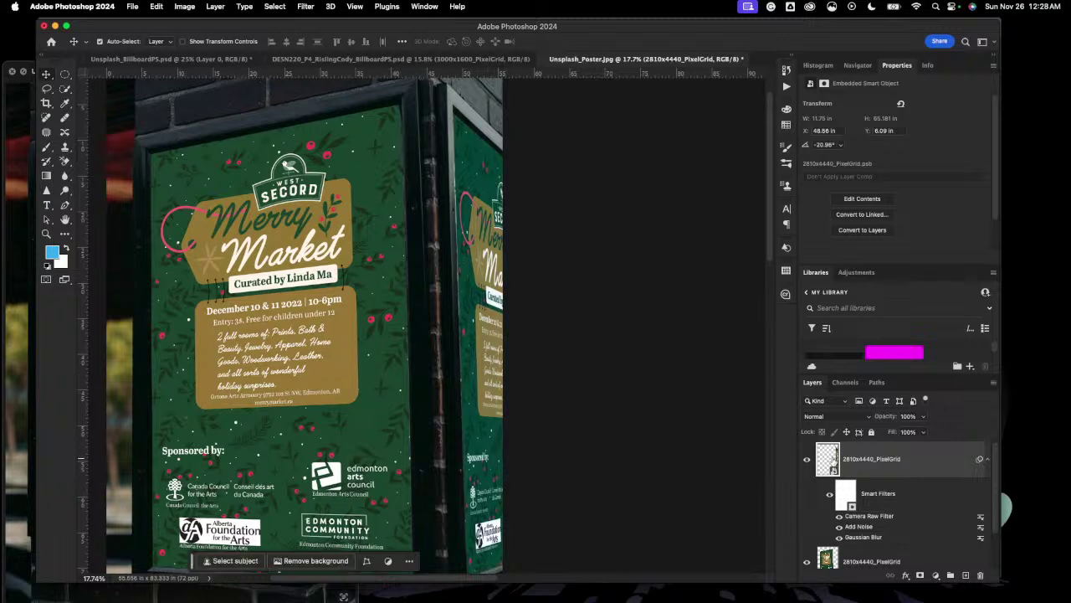
# Step: Open the side poster layer's style settings and enable Inner Shadow and Inner Glow
pyautogui.doubleClick(827, 458)
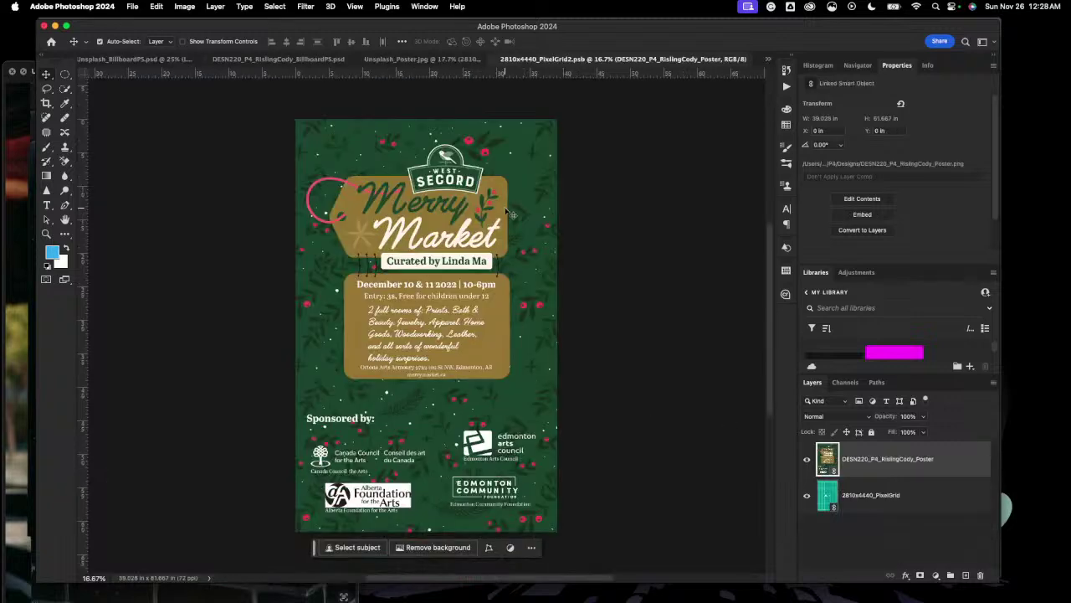
pyautogui.click(492, 59)
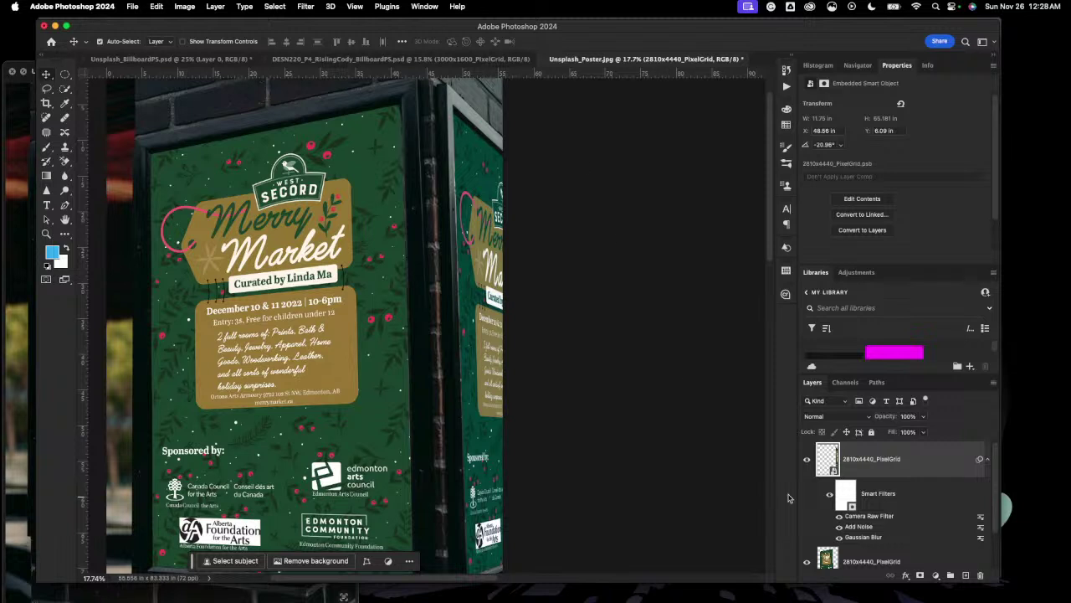
pyautogui.doubleClick(924, 458)
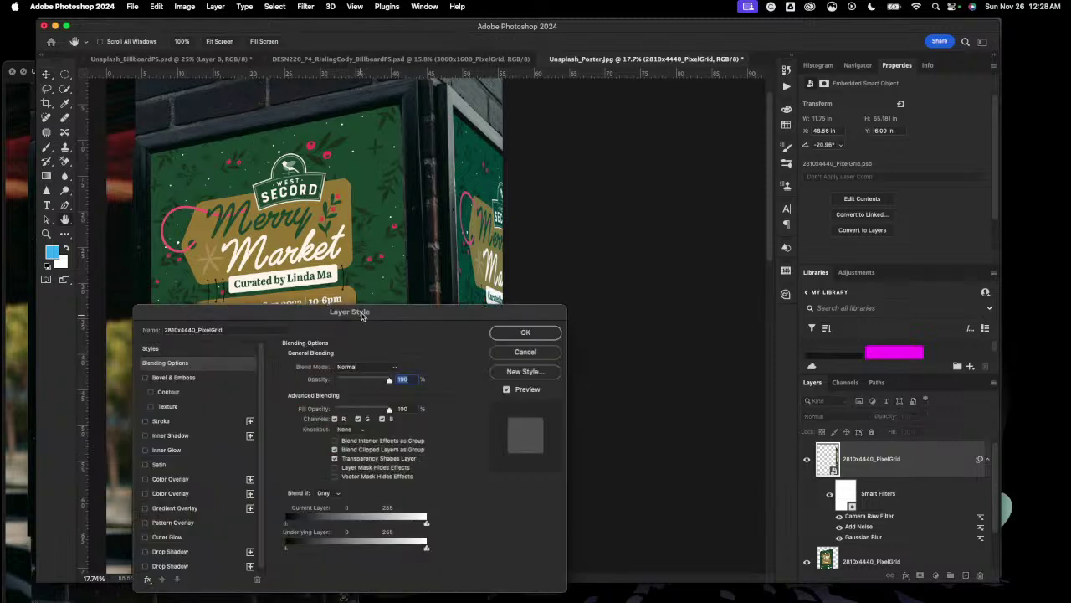
pyautogui.moveTo(360, 313); pyautogui.dragTo(430, 230)
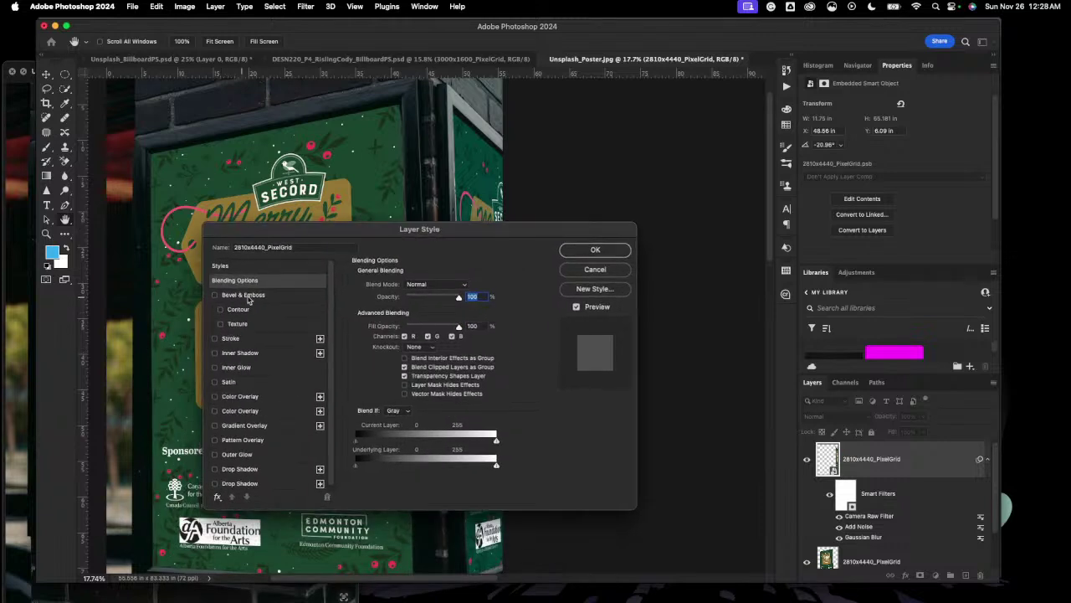
pyautogui.click(215, 353)
pyautogui.click(278, 367)
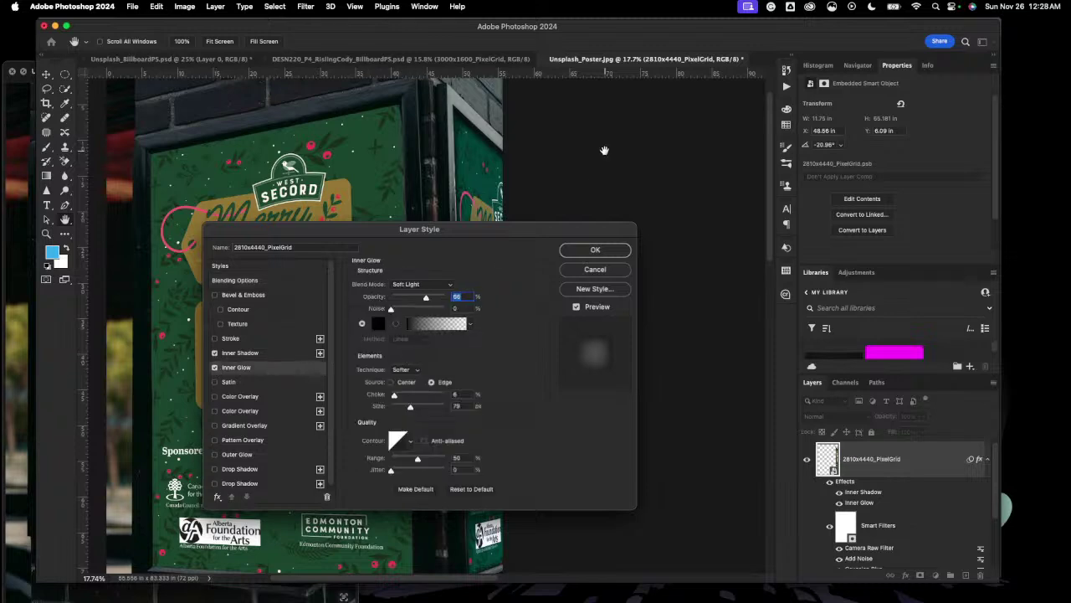
# Step: Check the side poster's inner shadow settings against the mockup and apply the layer style
pyautogui.moveTo(526, 226); pyautogui.dragTo(403, 173)
pyautogui.click(163, 341)
pyautogui.scroll(-3, 593, 301)
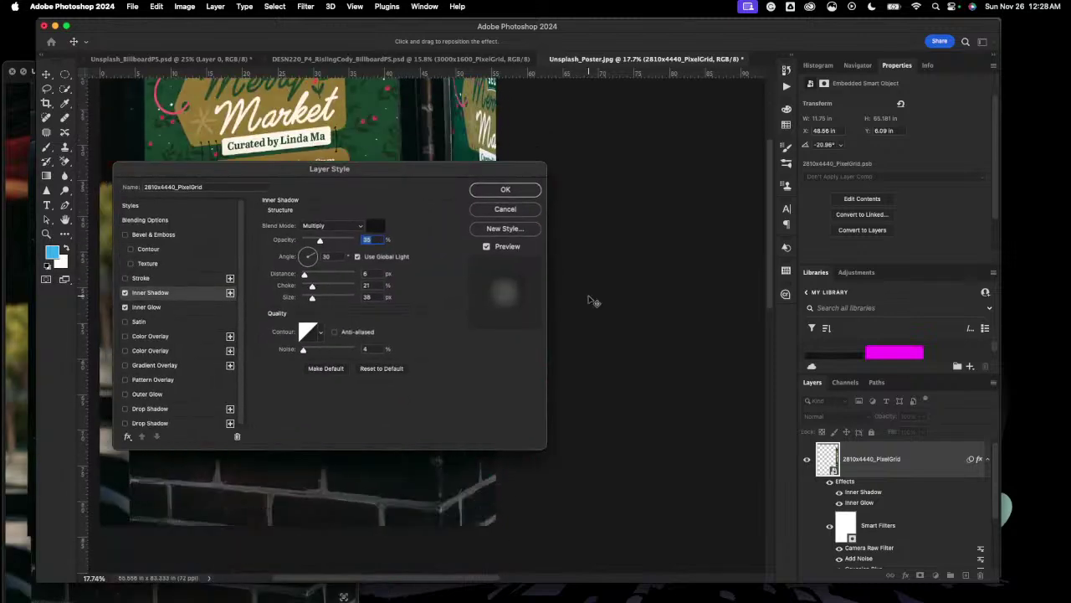
pyautogui.scroll(3, 594, 301)
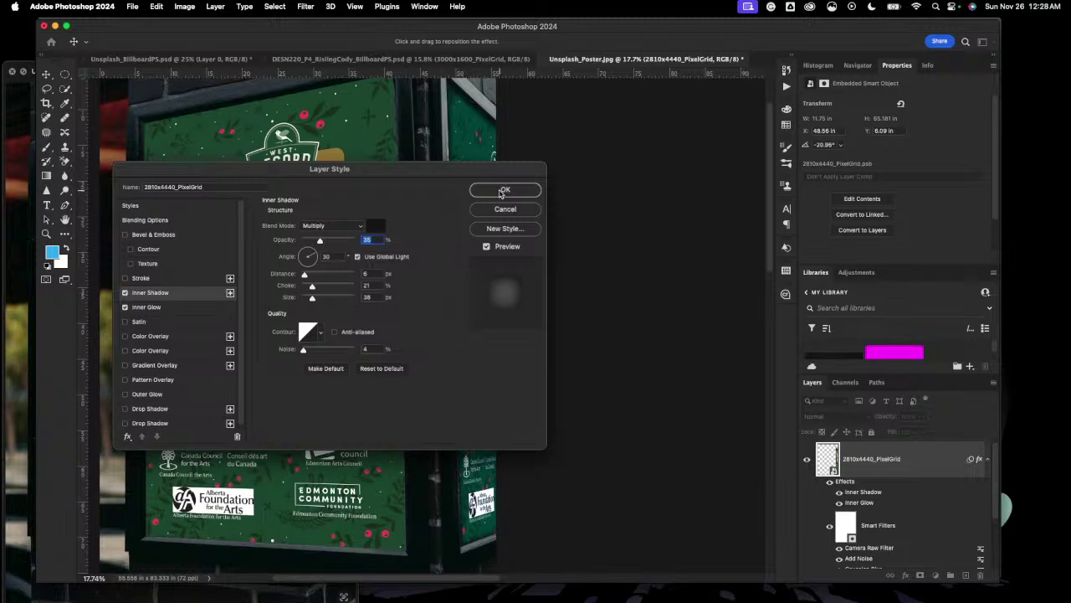
pyautogui.click(502, 191)
# Step: Select the front poster's smart object layer and apply a Gaussian Blur smart filter to it
pyautogui.scroll(4, 526, 236)
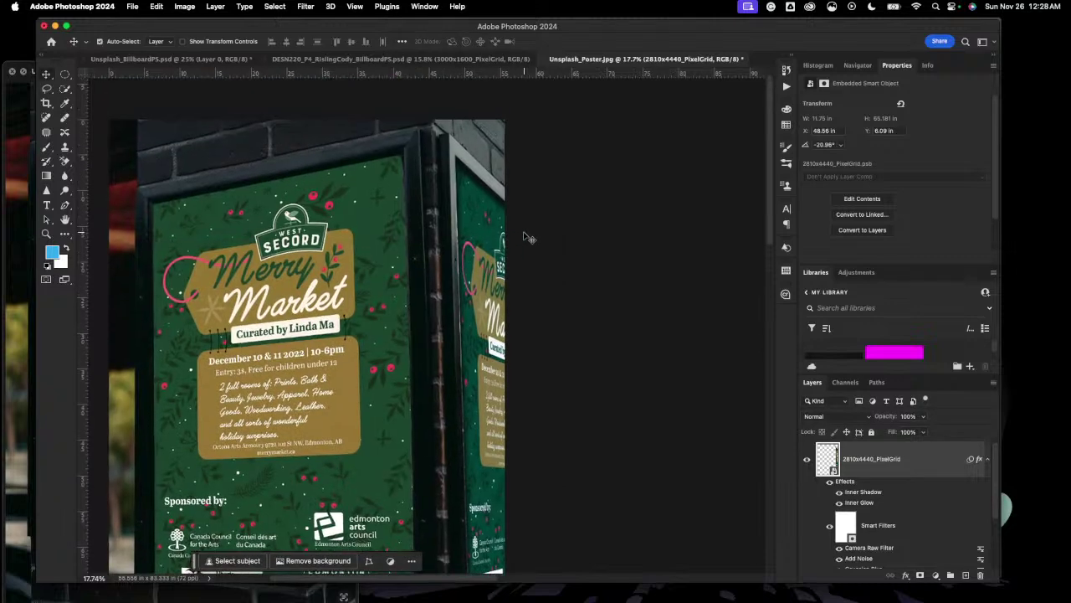
pyautogui.scroll(2, 525, 236)
pyautogui.scroll(-3, 485, 241)
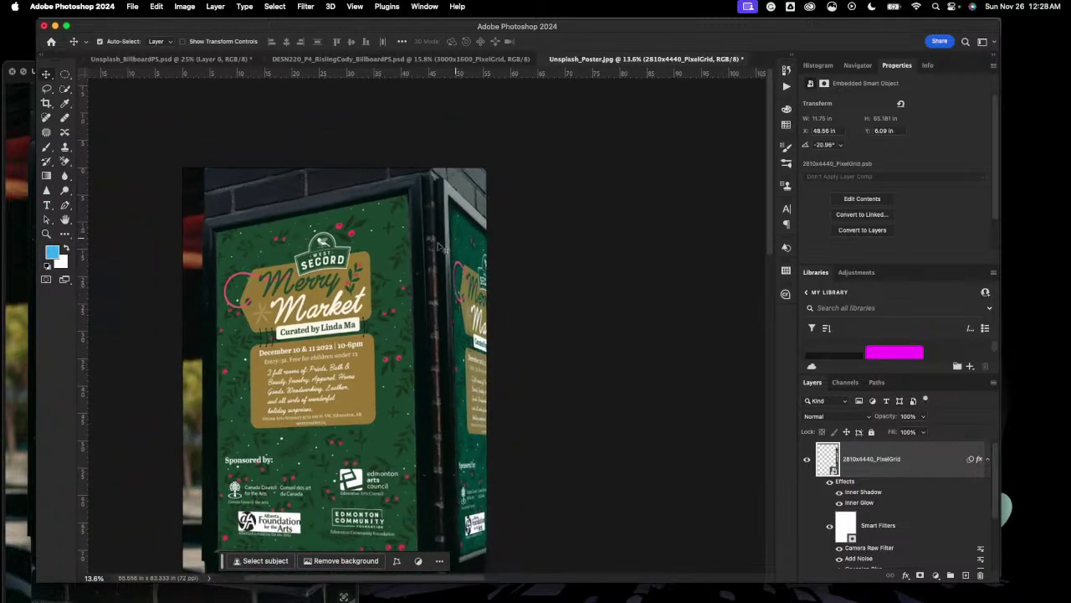
pyautogui.scroll(-3, 419, 251)
pyautogui.scroll(1, 395, 260)
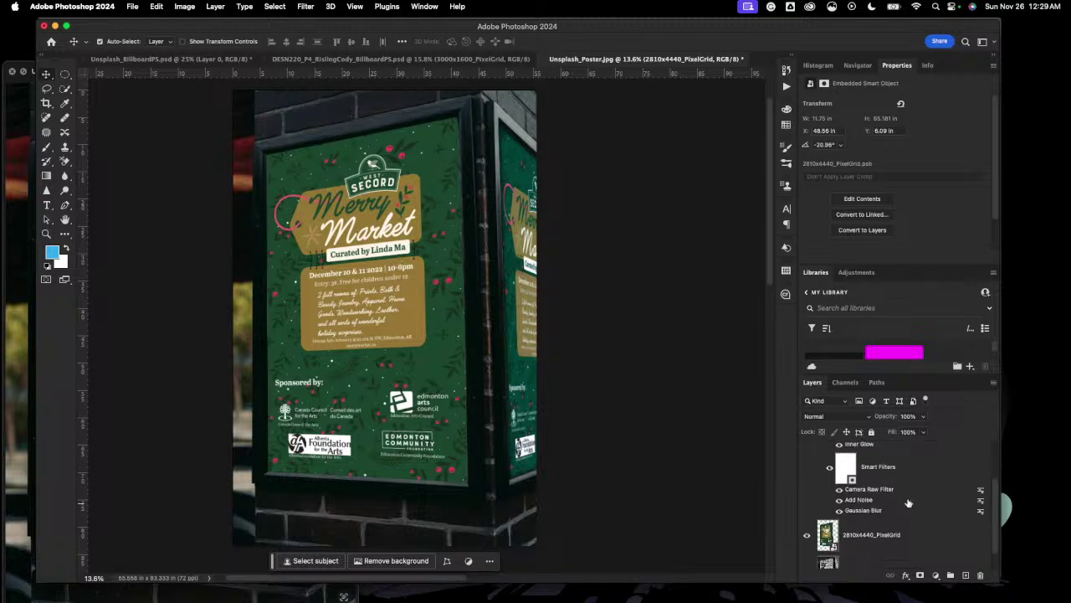
pyautogui.scroll(-2, 909, 502)
pyautogui.click(911, 511)
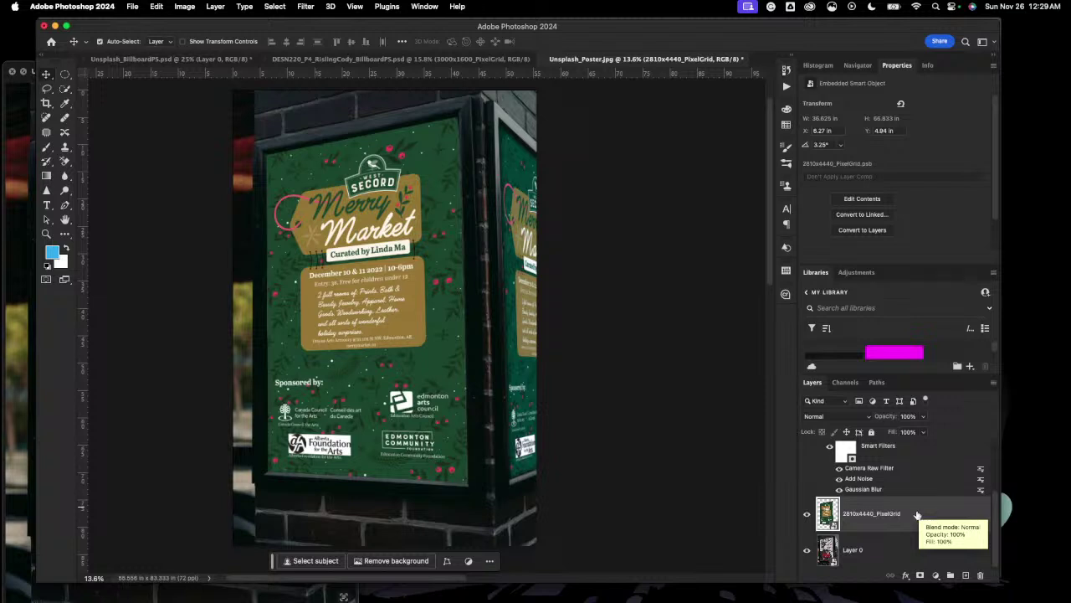
pyautogui.click(303, 8)
pyautogui.moveTo(327, 162)
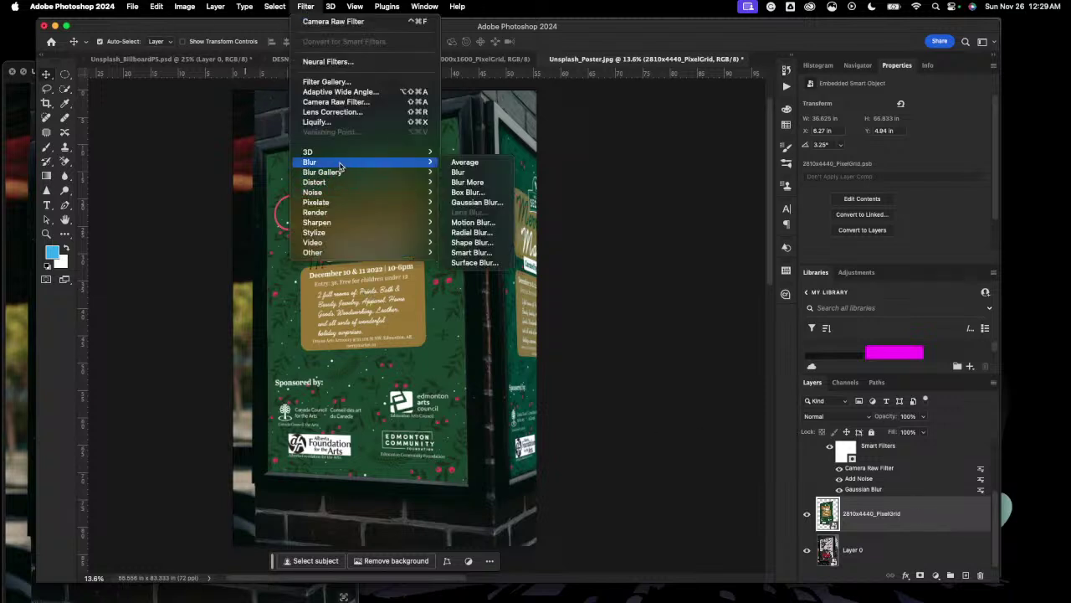
pyautogui.click(477, 203)
pyautogui.click(698, 111)
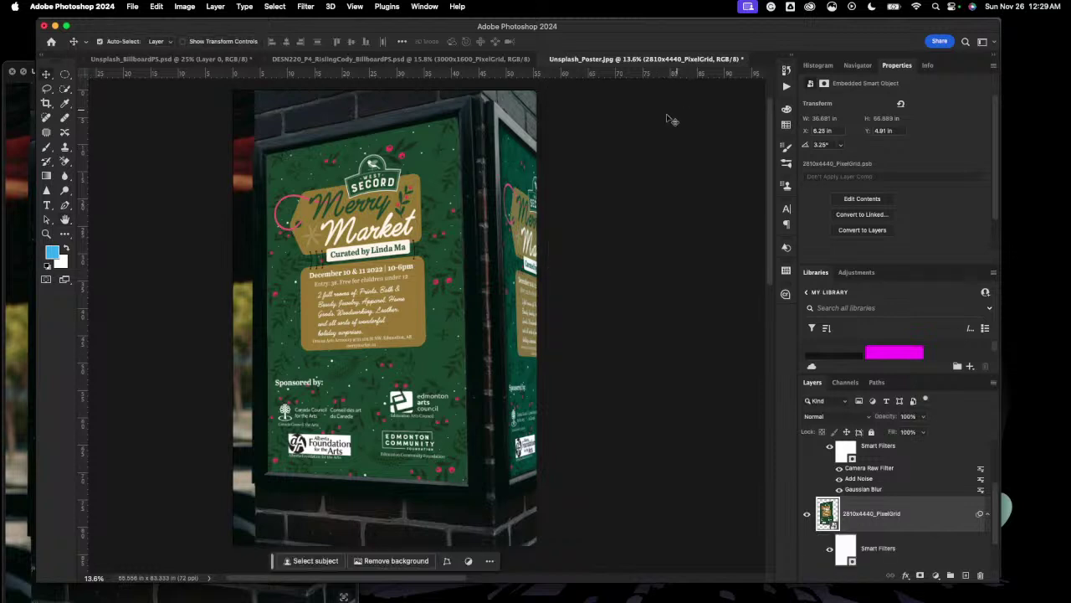
# Step: Apply an Add Noise smart filter to the front poster with a 3.5% amount and Gaussian distribution
pyautogui.click(305, 7)
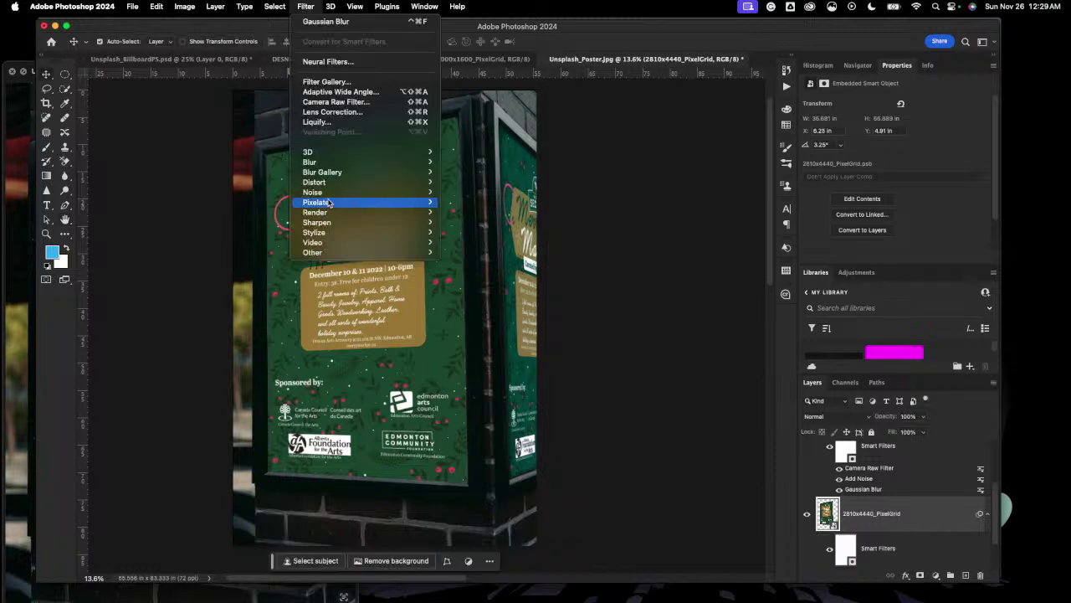
pyautogui.moveTo(342, 196)
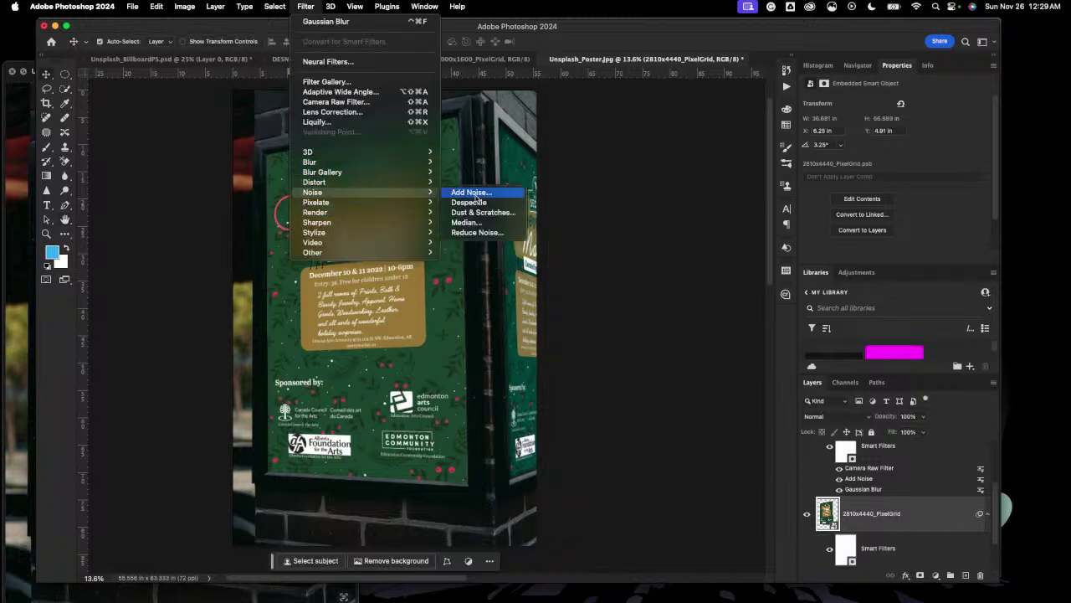
pyautogui.click(481, 195)
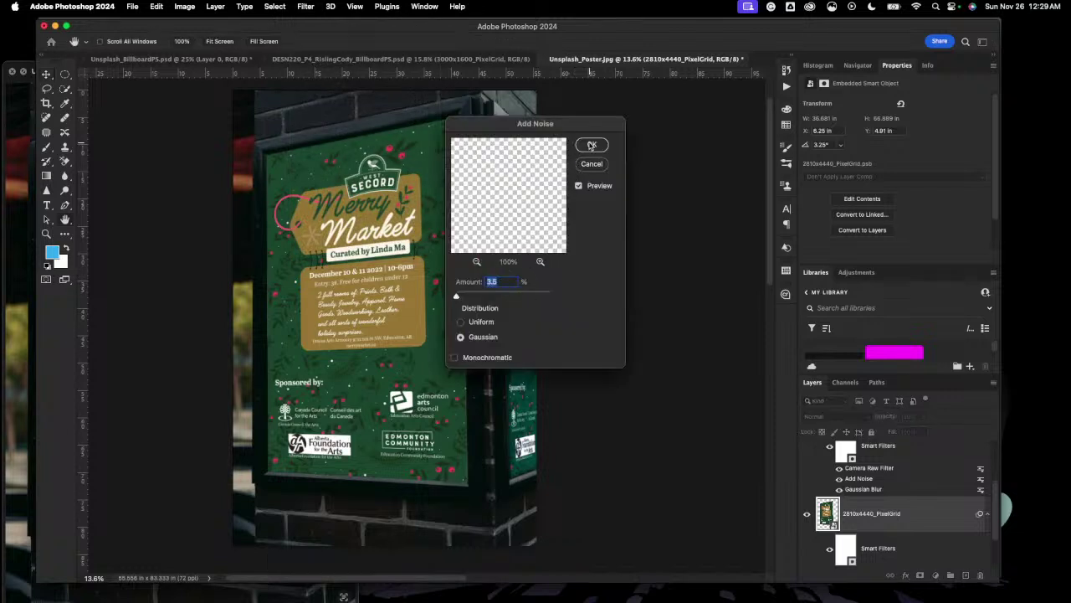
pyautogui.click(590, 144)
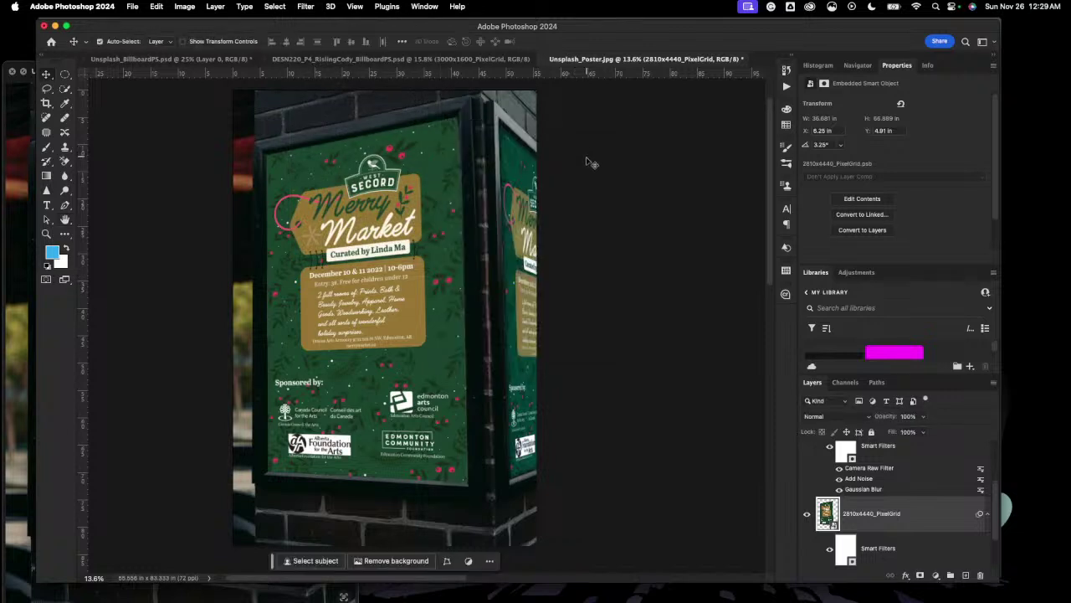
pyautogui.scroll(-5, 741, 466)
pyautogui.scroll(-2, 952, 565)
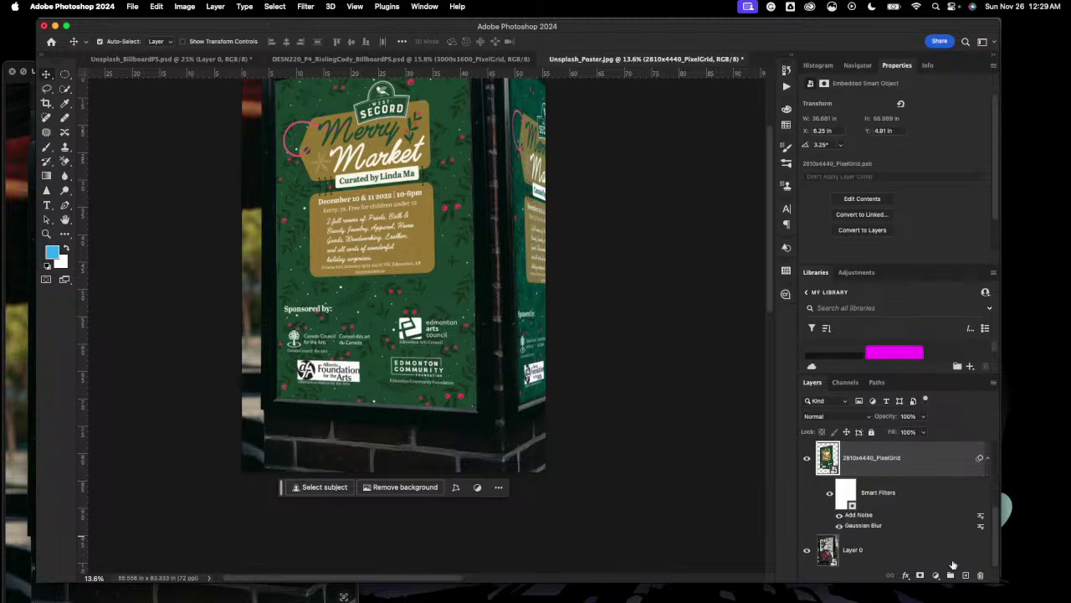
pyautogui.scroll(8, 667, 415)
pyautogui.scroll(-2, 666, 415)
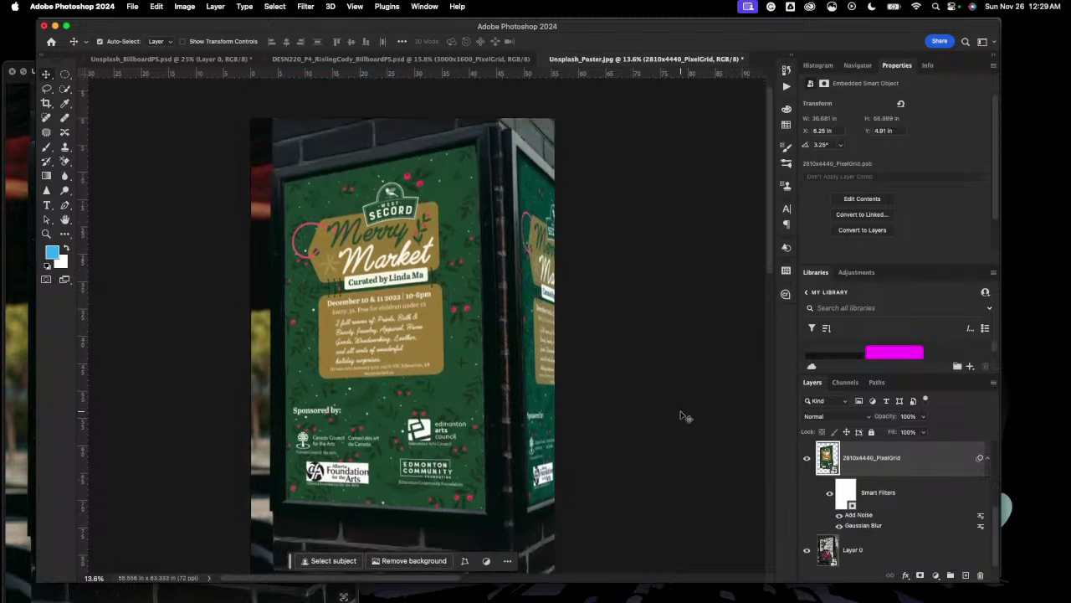
pyautogui.click(305, 6)
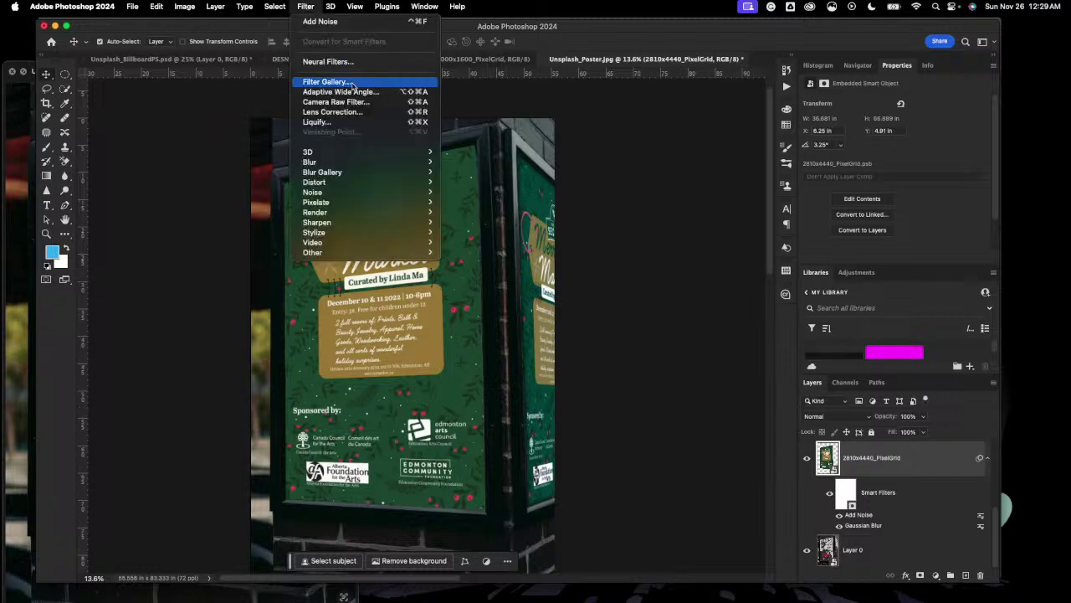
pyautogui.click(353, 102)
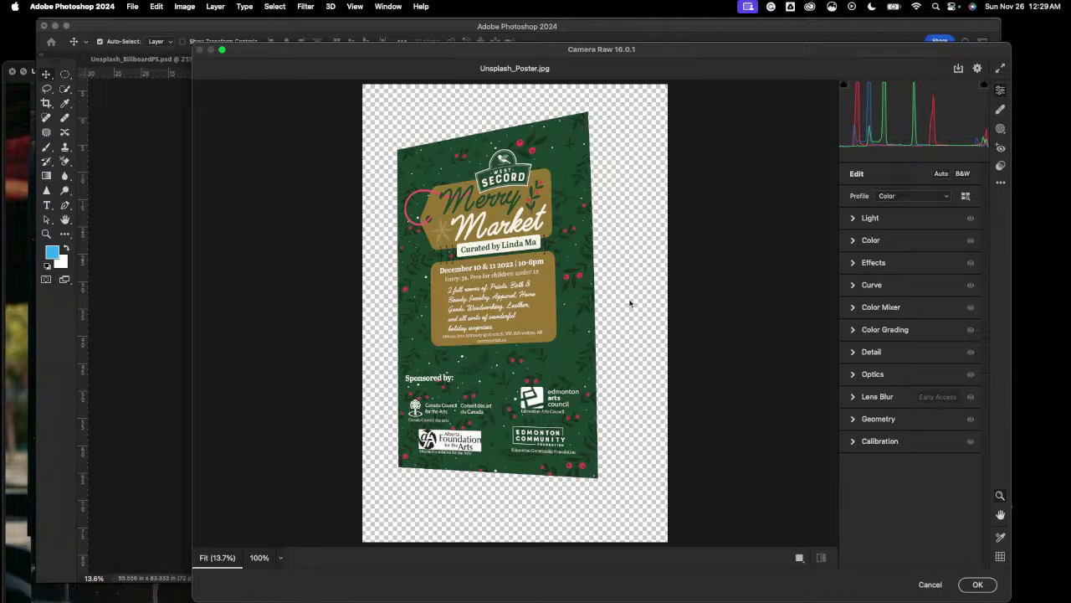
pyautogui.click(929, 584)
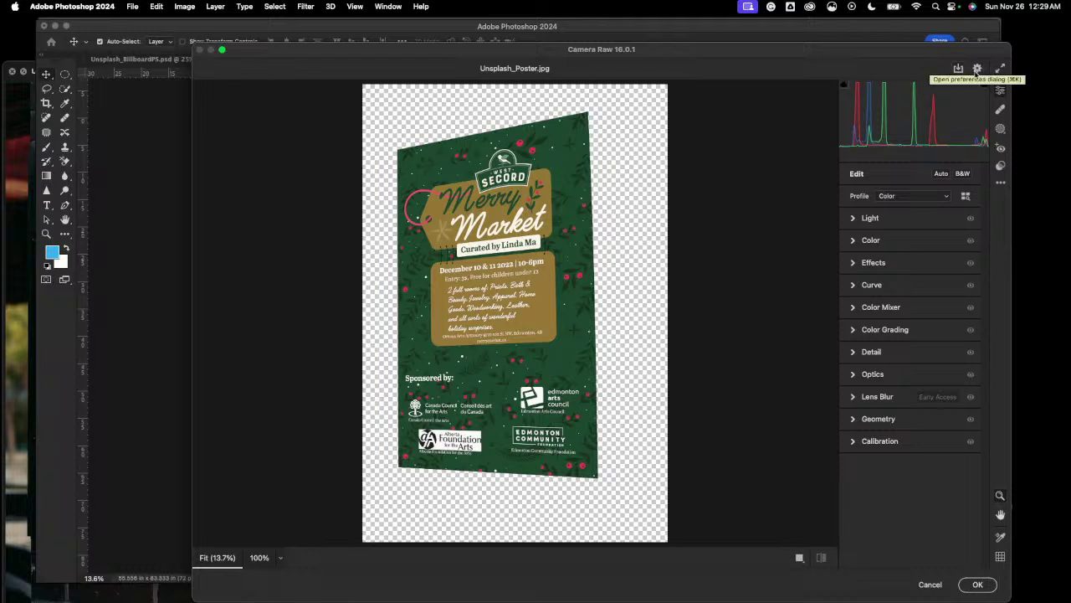
pyautogui.click(976, 70)
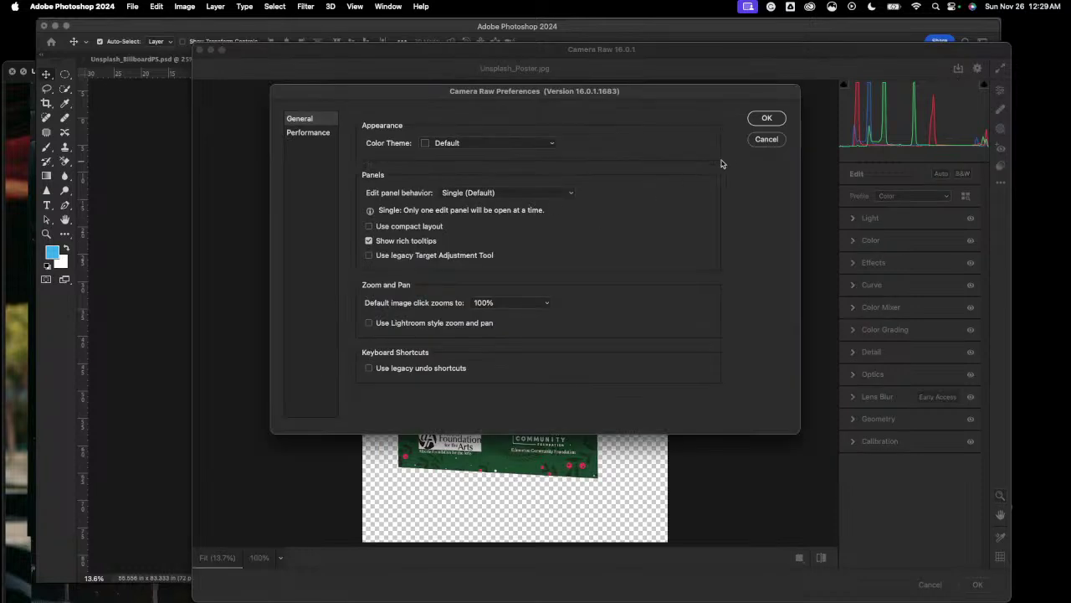
pyautogui.click(758, 142)
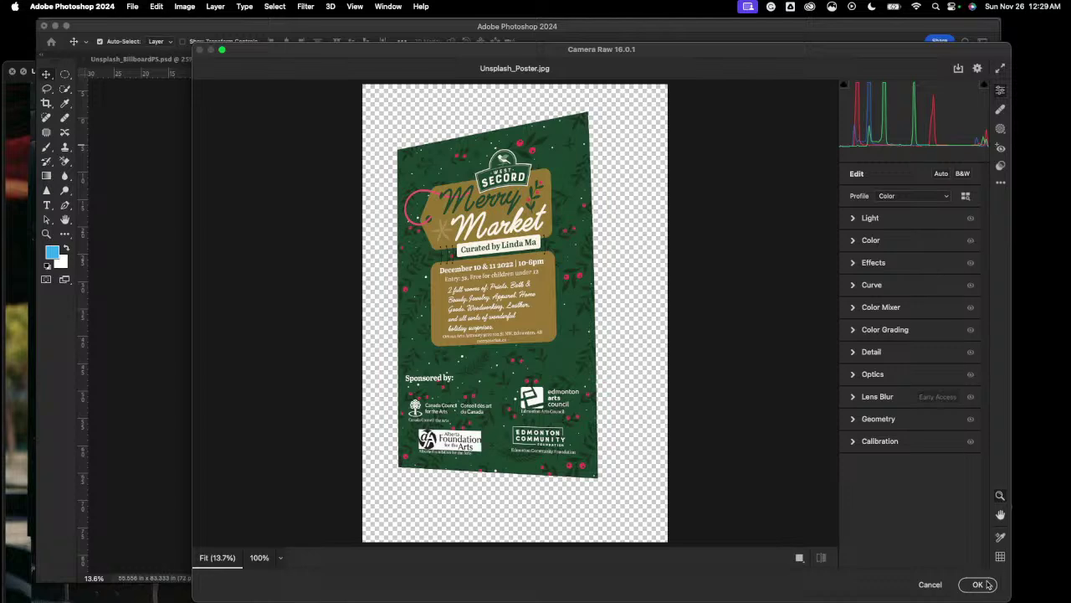
pyautogui.click(938, 588)
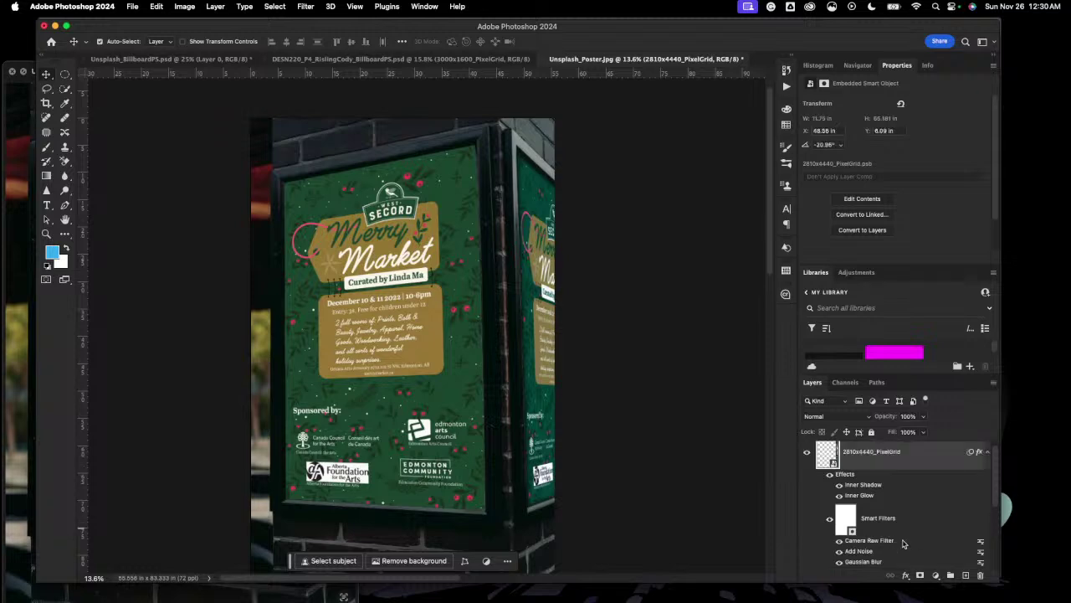
# Step: Review the Light, Color, Effects and Color Mixer settings in the side poster's Camera Raw smart filter without changing them
pyautogui.doubleClick(903, 541)
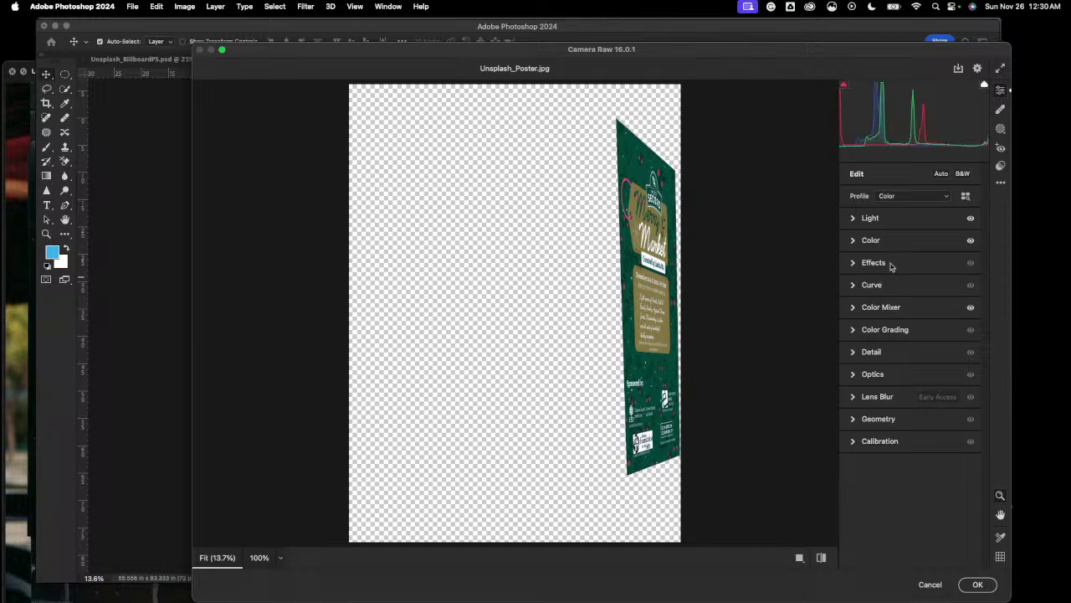
pyautogui.click(856, 217)
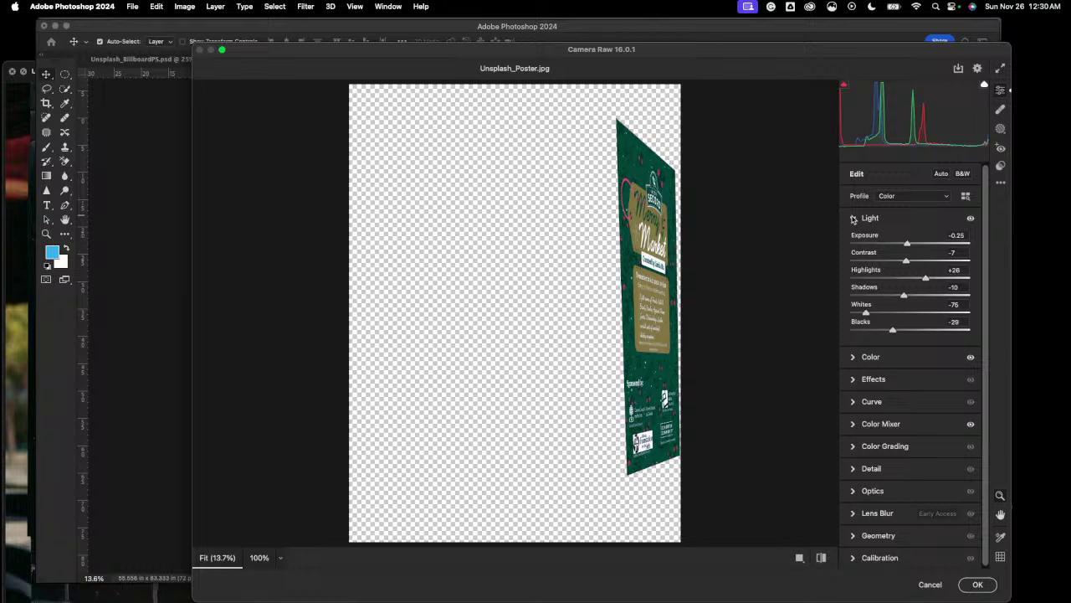
pyautogui.click(853, 357)
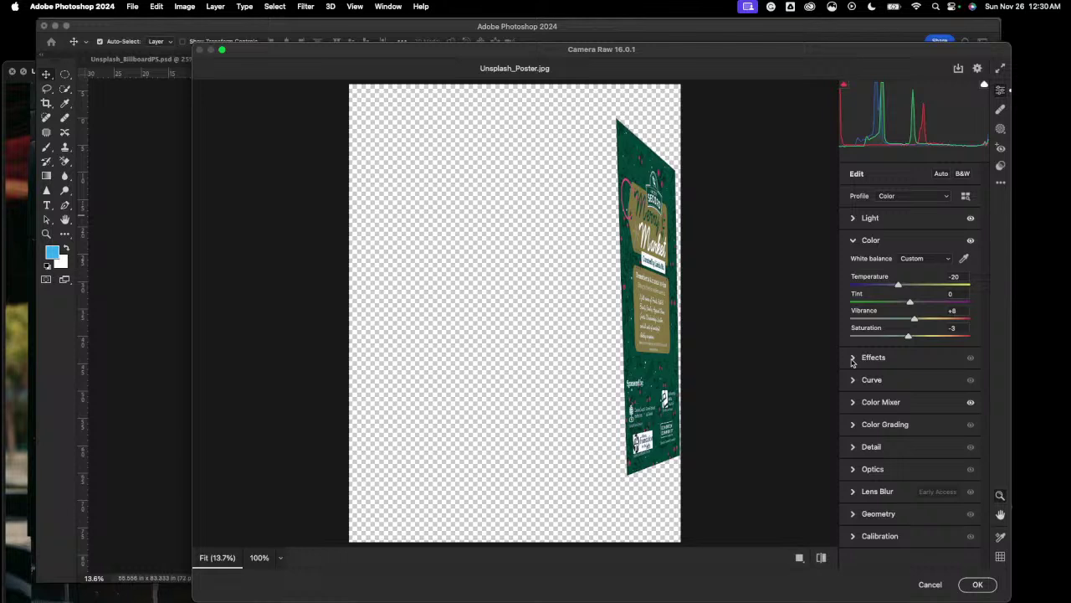
pyautogui.click(854, 359)
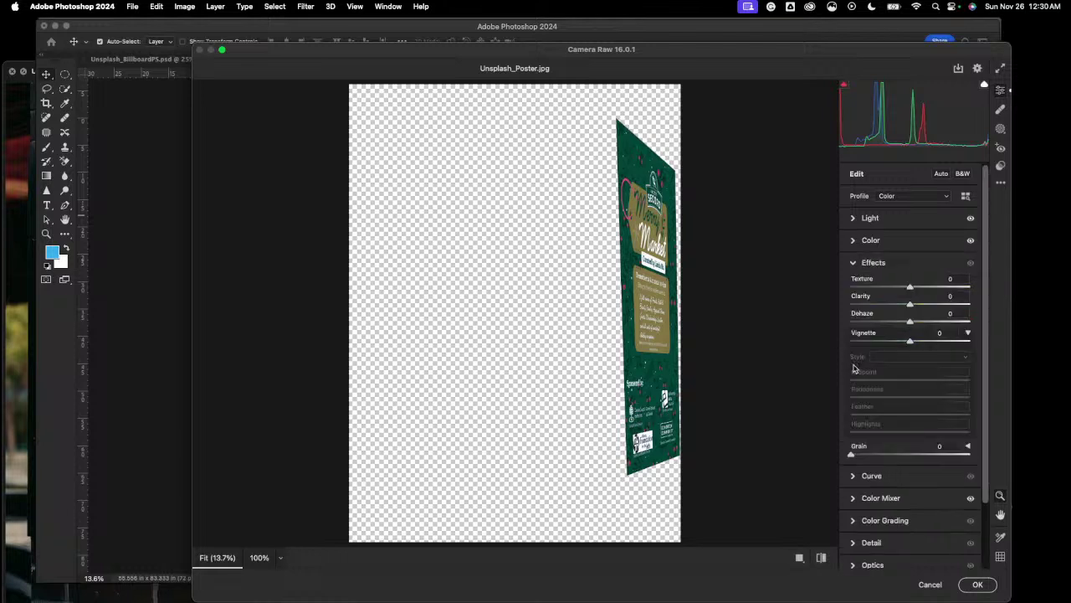
pyautogui.scroll(-3, 855, 484)
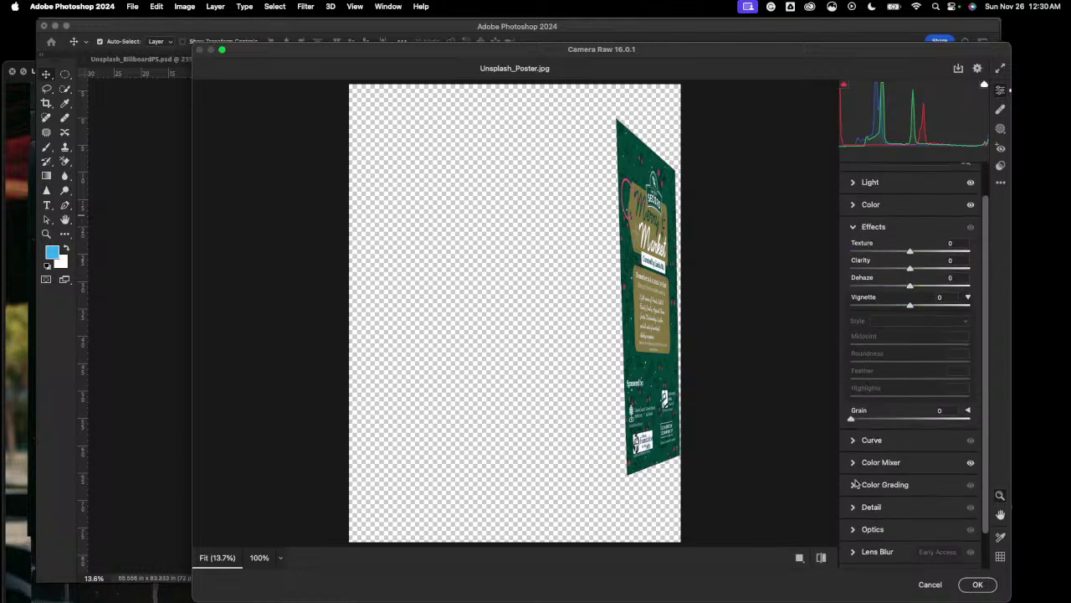
pyautogui.click(855, 463)
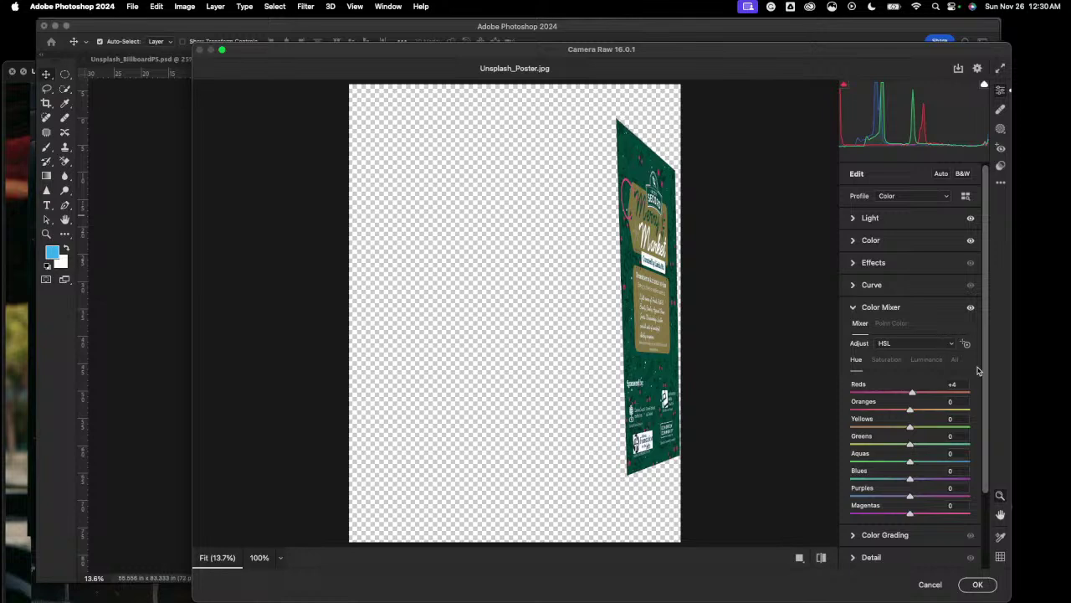
pyautogui.click(930, 584)
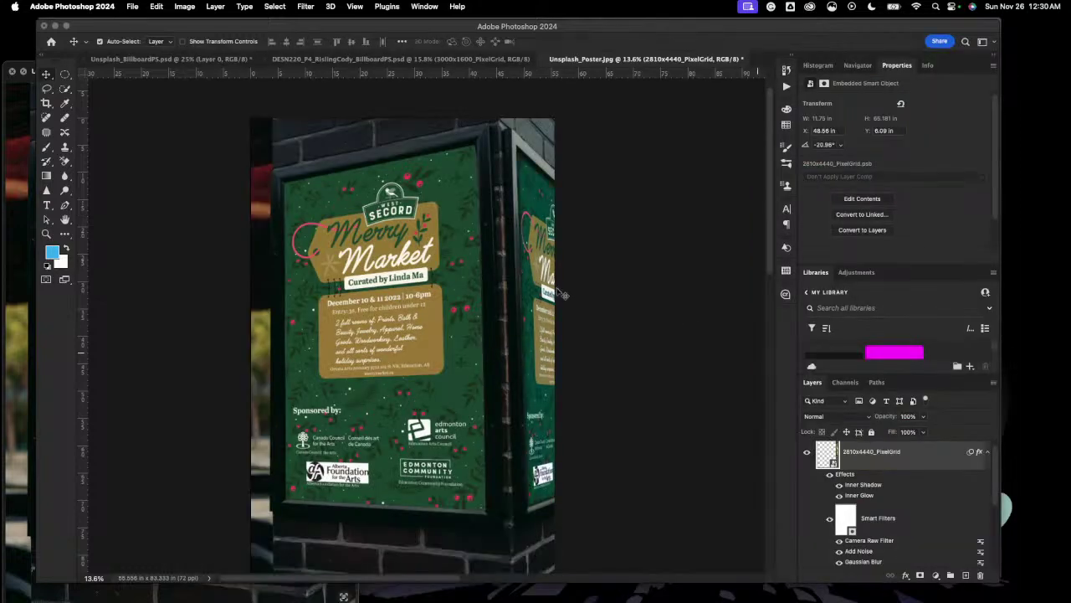
# Step: Select the front poster's smart object layer and open the Camera Raw Filter for it
pyautogui.scroll(-3, 907, 485)
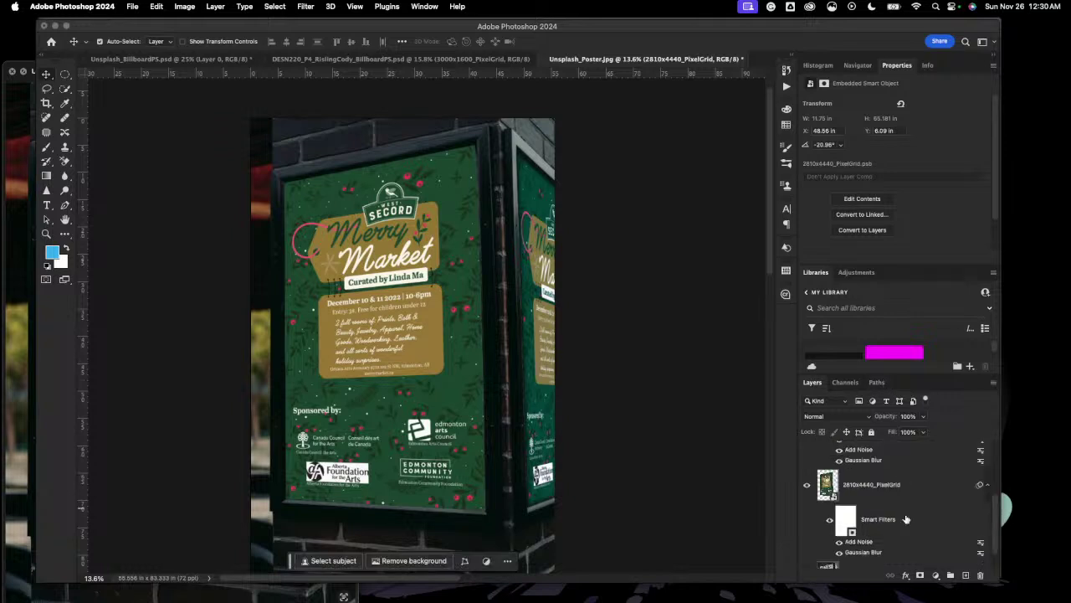
pyautogui.scroll(-1, 906, 519)
pyautogui.click(904, 495)
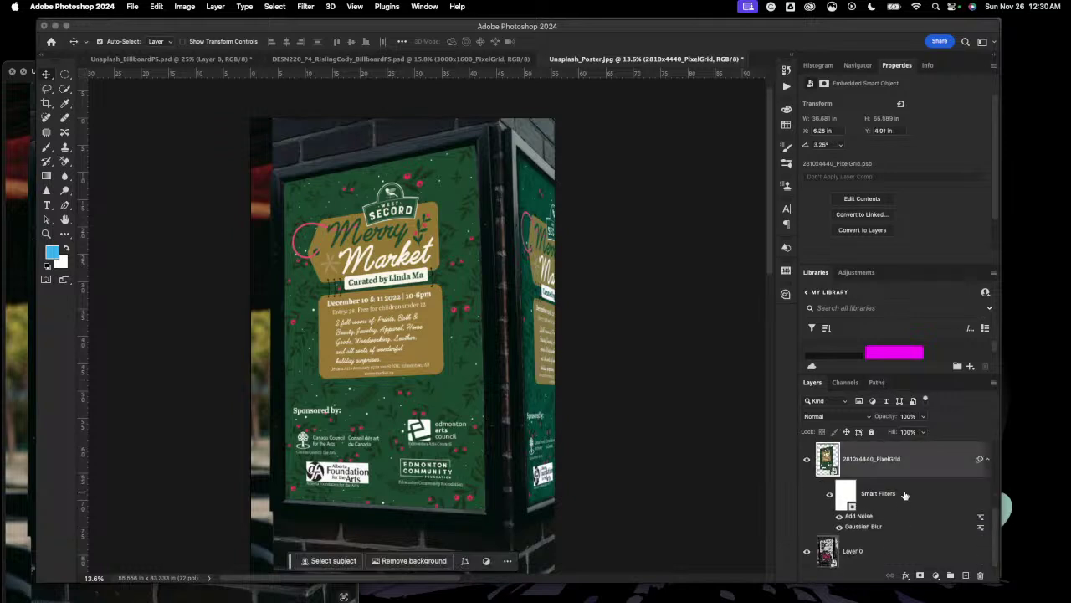
pyautogui.click(305, 6)
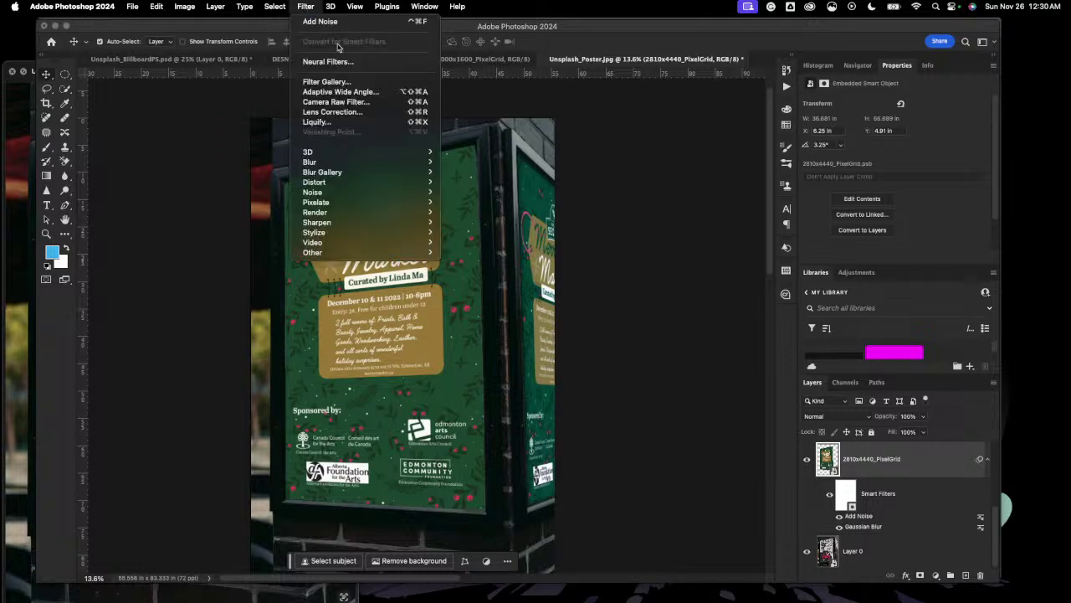
pyautogui.click(349, 102)
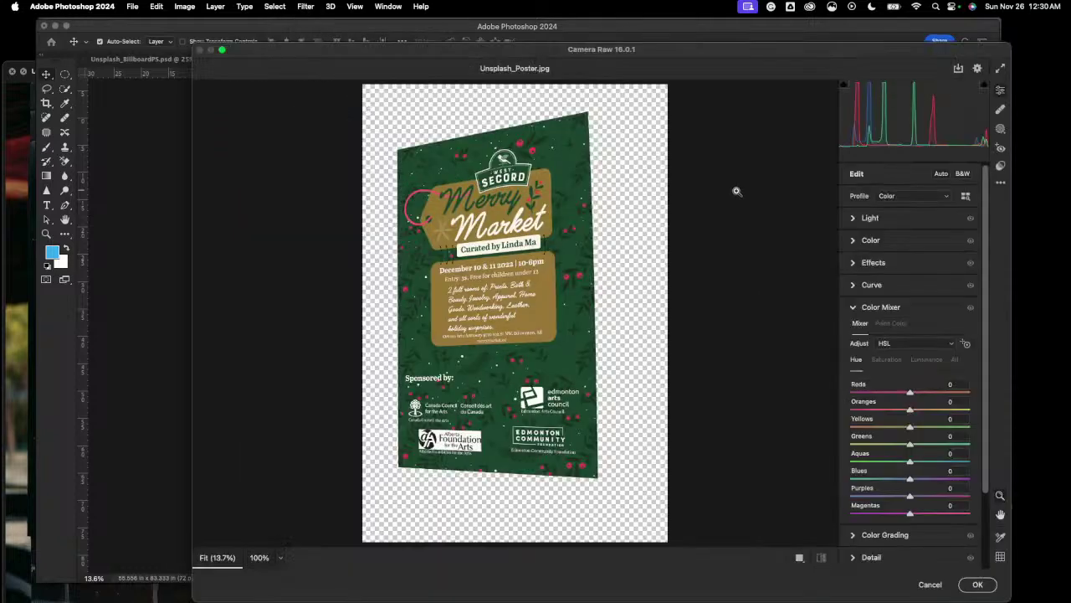
# Step: Set the front poster's Camera Raw exposure to -0.25 and contrast to -7
pyautogui.click(854, 220)
pyautogui.click(958, 236)
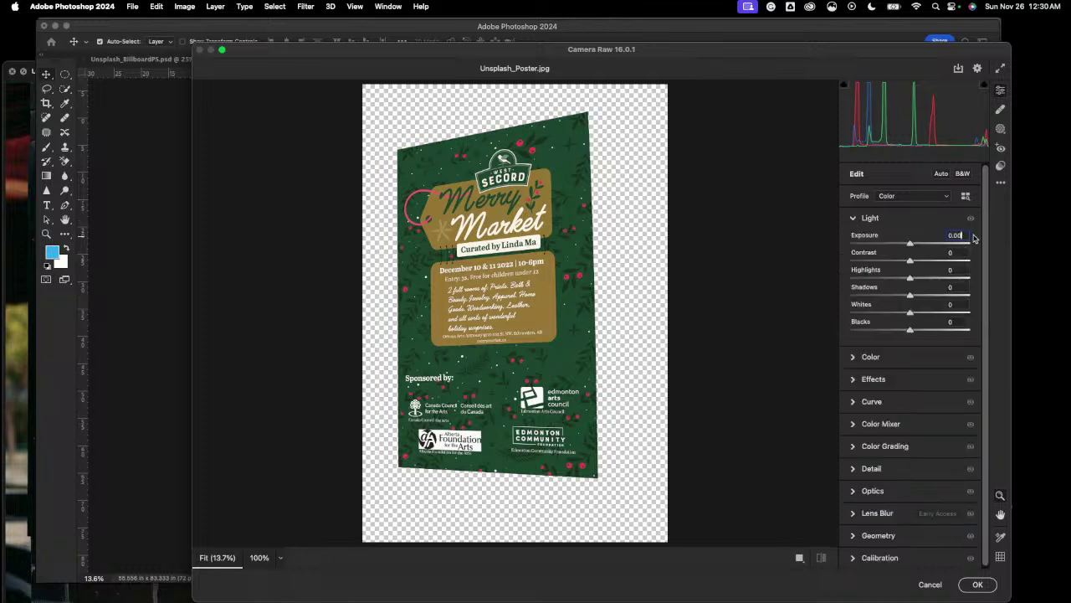
pyautogui.press('BackSpace')
pyautogui.write('-0.3')
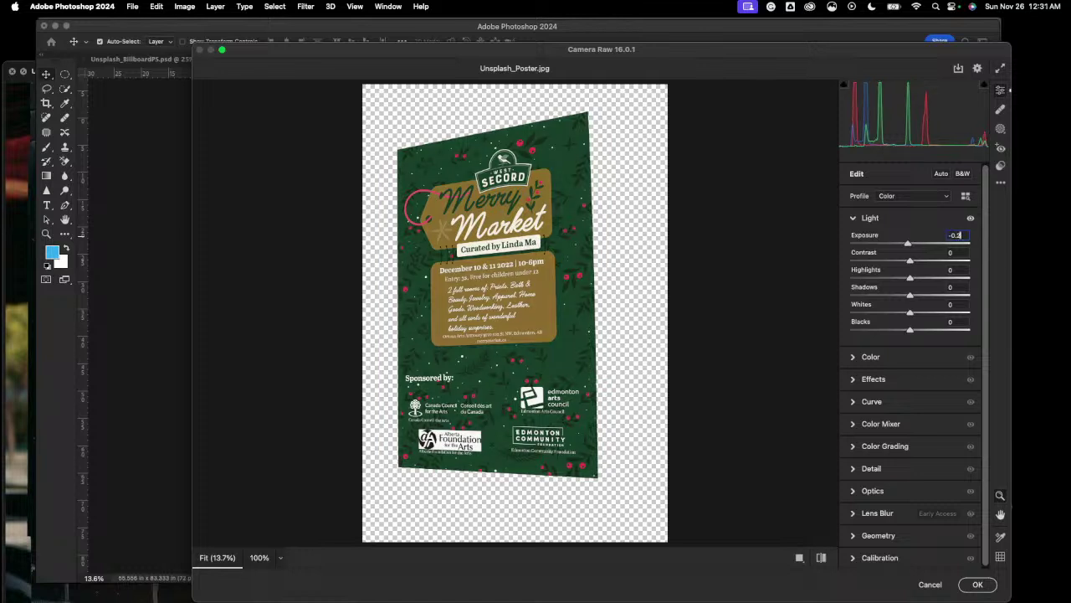
pyautogui.write('5')
pyautogui.press('Tab')
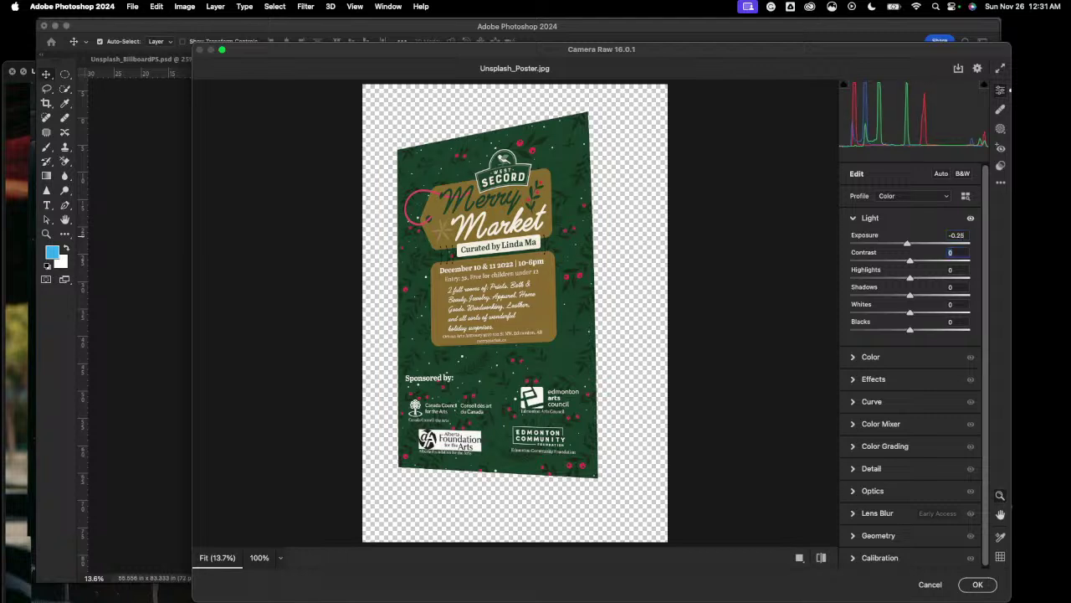
pyautogui.write('-7')
pyautogui.press('Tab')
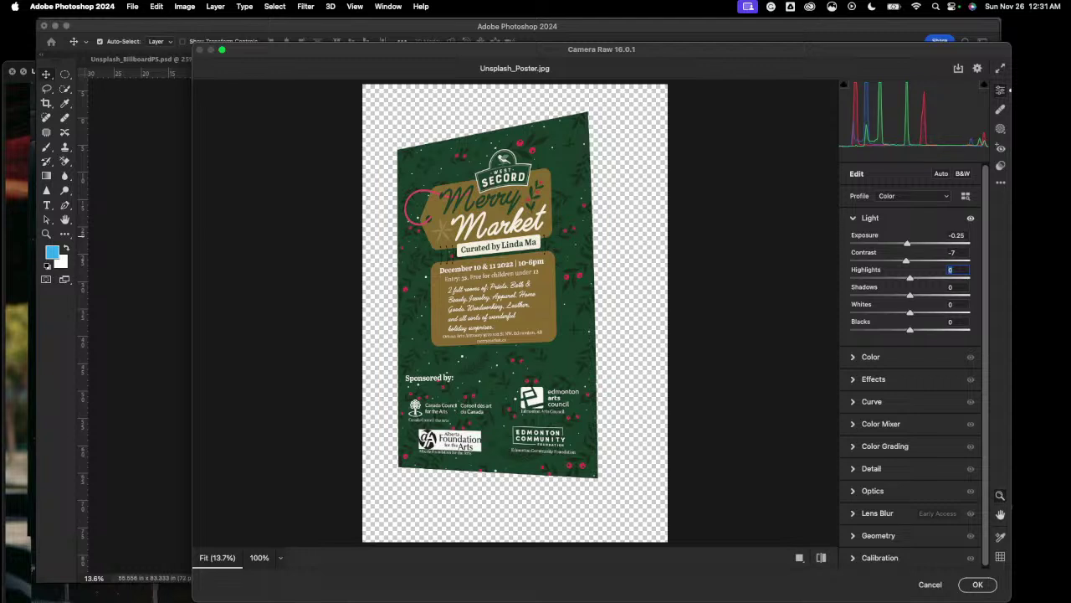
# Step: Set the front poster's highlights to +26, shadows to -10, whites to -75 and blacks to -29
pyautogui.write('26')
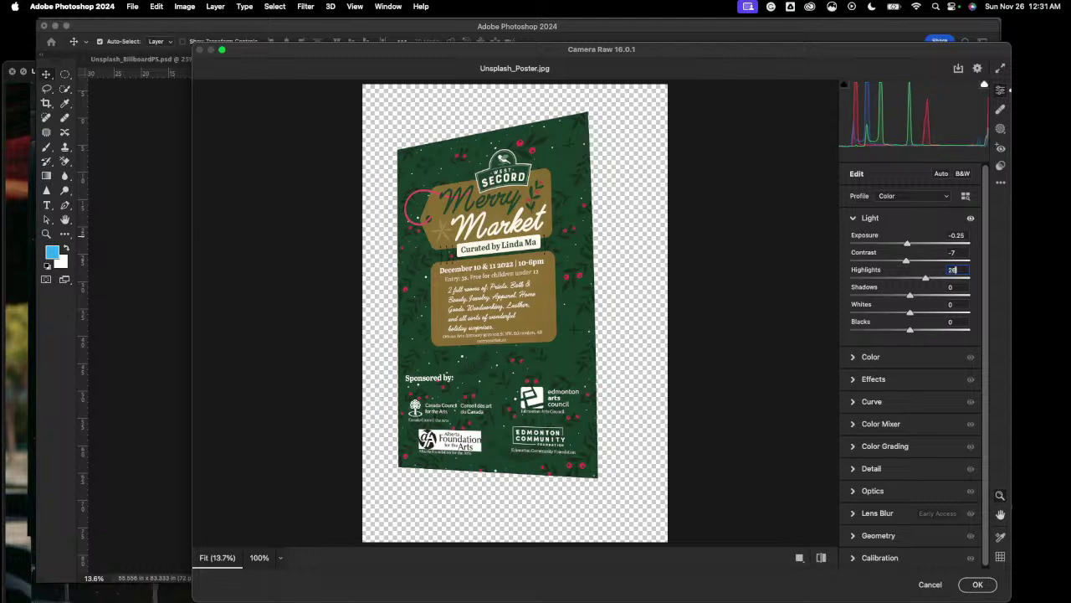
pyautogui.press('Tab')
pyautogui.write('-10')
pyautogui.press('Tab')
pyautogui.write('-75')
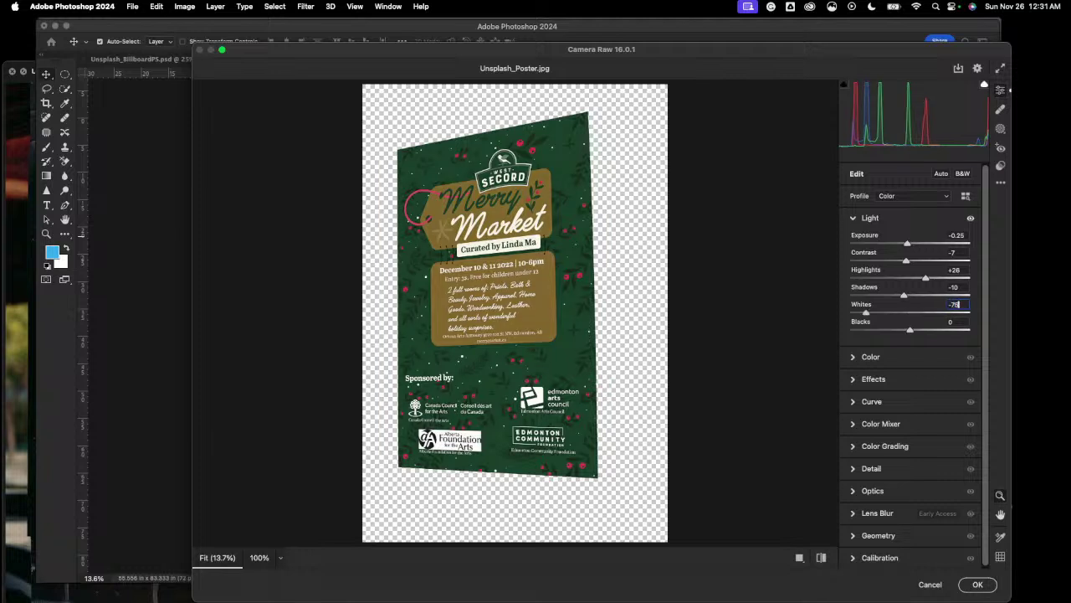
pyautogui.press('Tab')
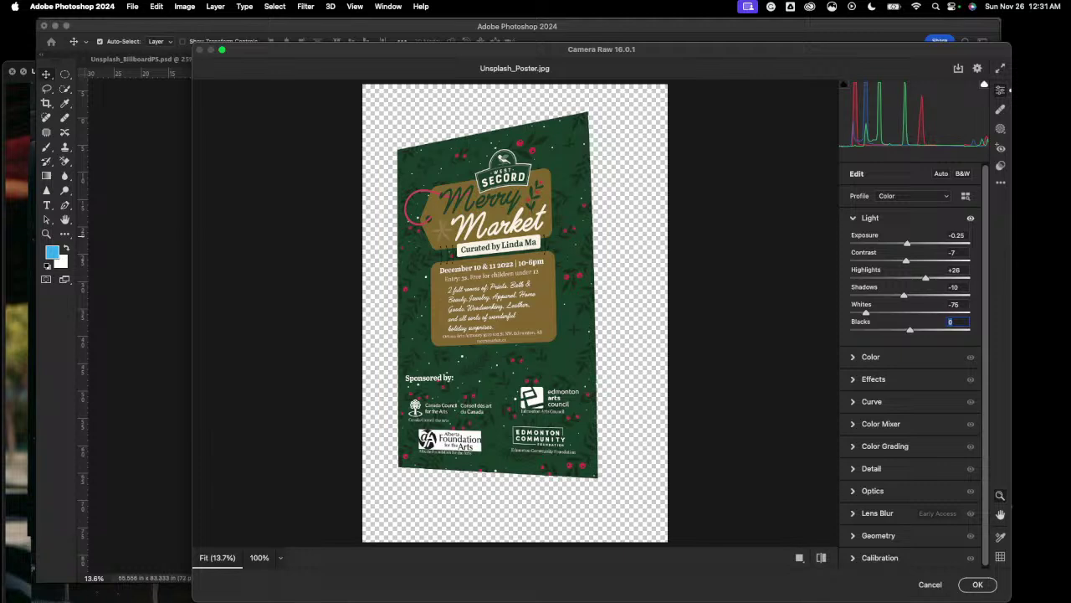
pyautogui.write('-28')
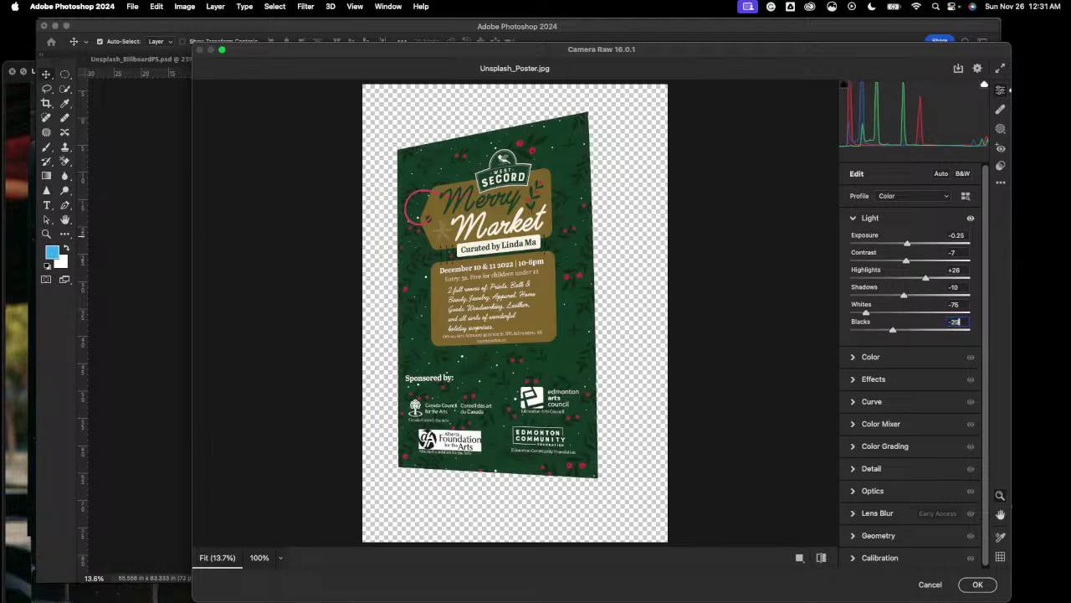
# Step: Set the front poster's color temperature to -20, vibrance to +8 and saturation to -3
pyautogui.click(853, 220)
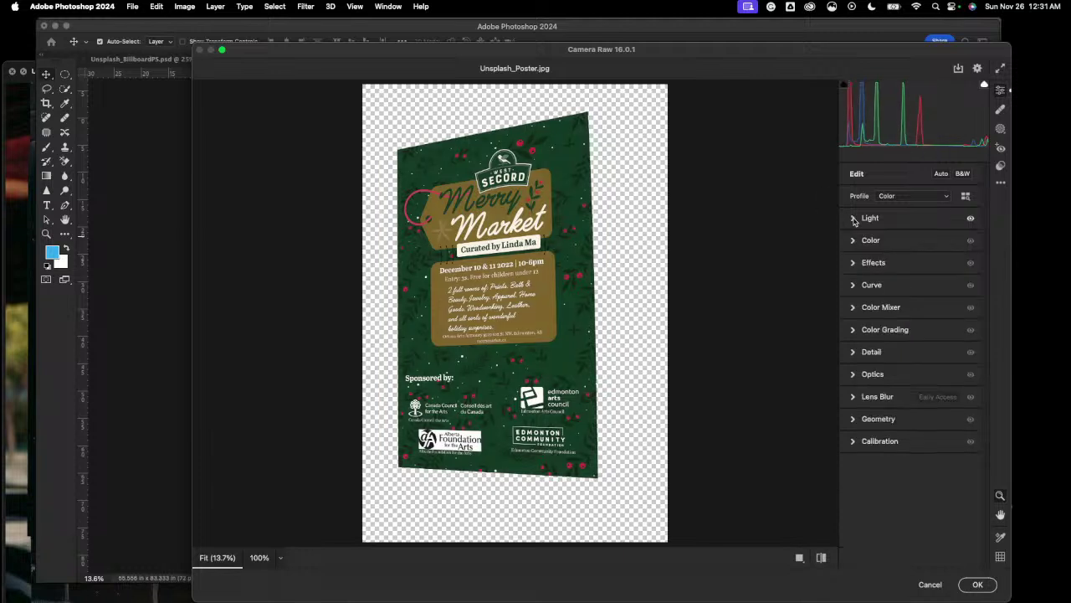
pyautogui.click(854, 242)
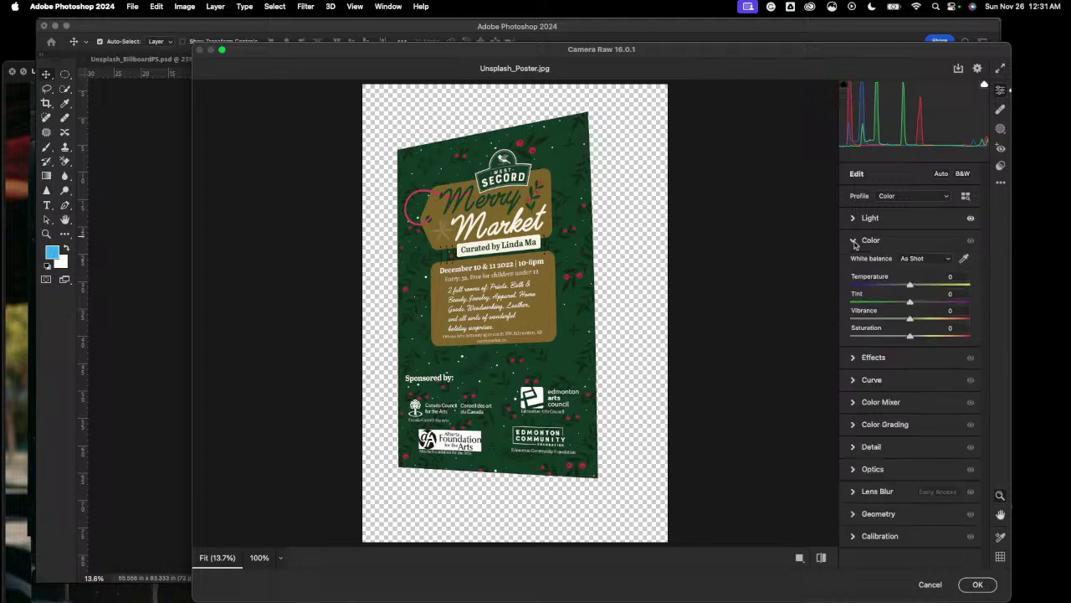
pyautogui.click(955, 277)
pyautogui.write('-20')
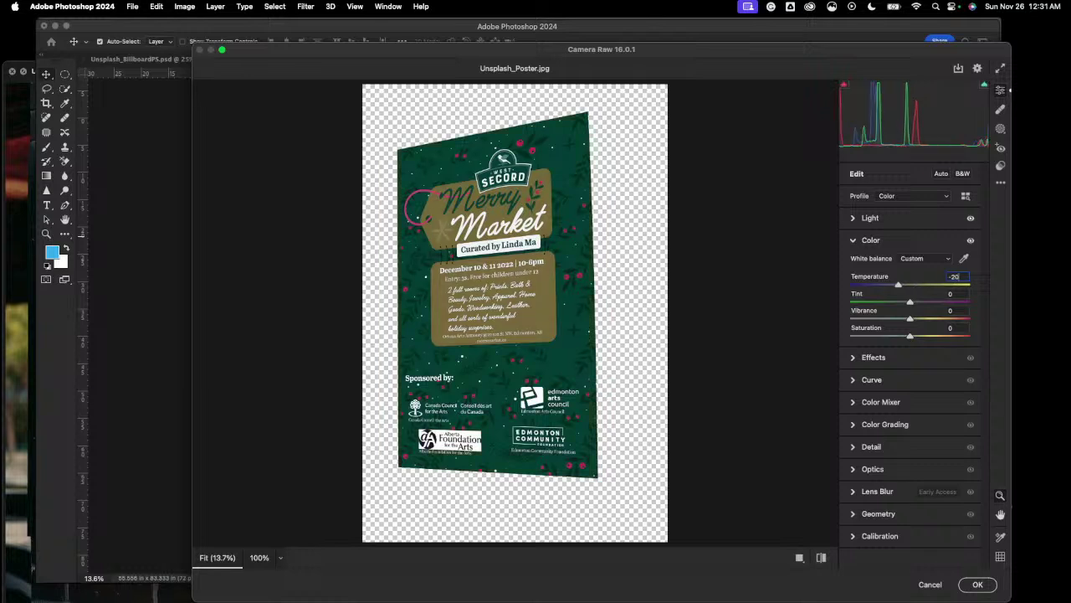
pyautogui.press('Tab')
pyautogui.press('Tab')
pyautogui.write('8')
pyautogui.press('Tab')
pyautogui.write('-3')
pyautogui.click(853, 359)
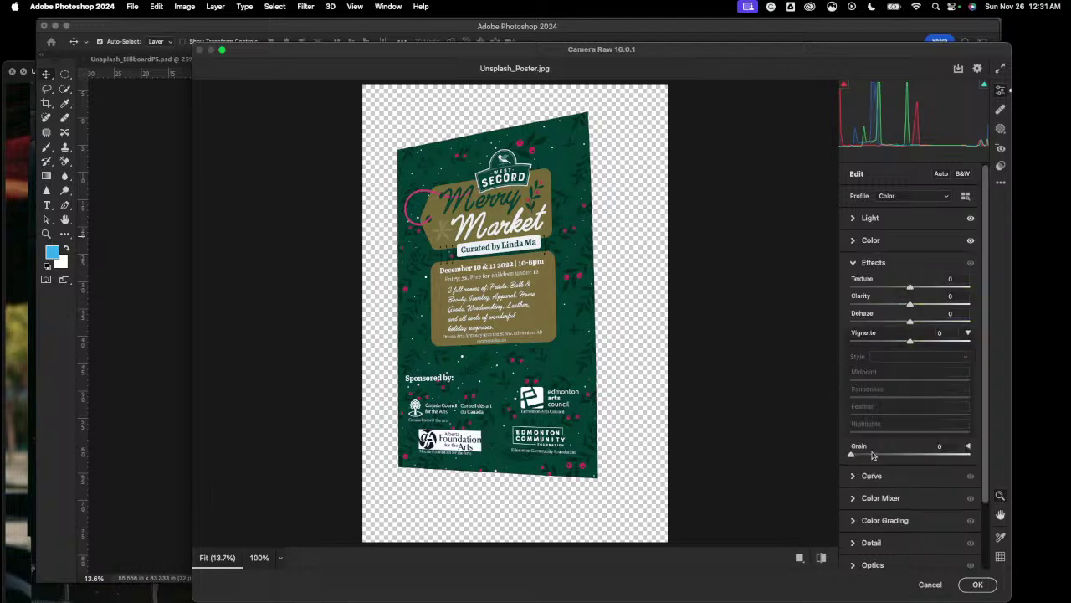
# Step: Set the front poster's Color Mixer red hue to +4 and apply the Camera Raw filter
pyautogui.click(854, 500)
pyautogui.click(962, 384)
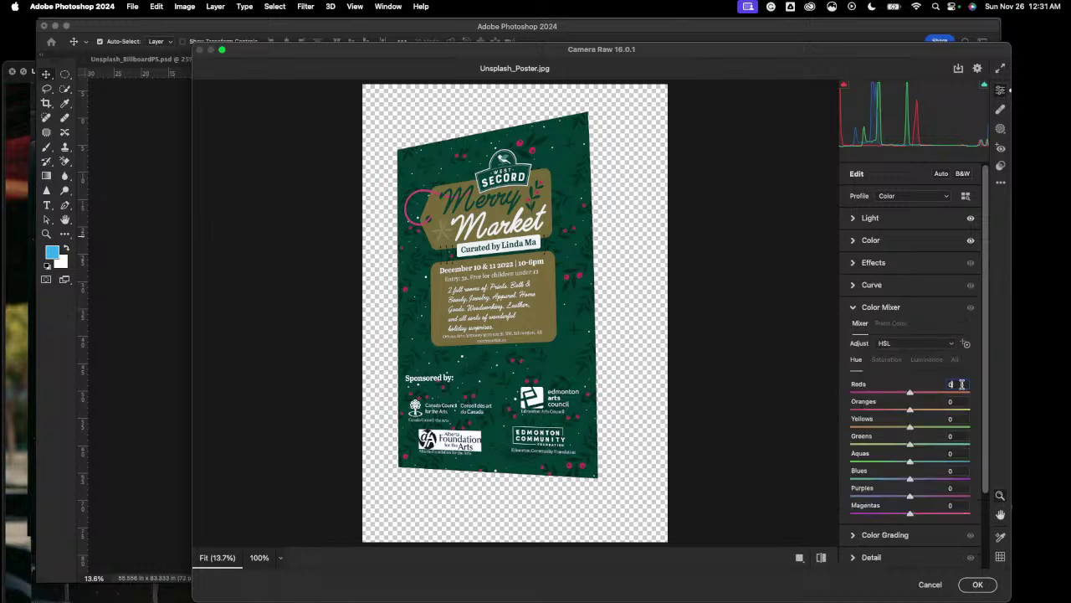
pyautogui.write('4')
pyautogui.press('Tab')
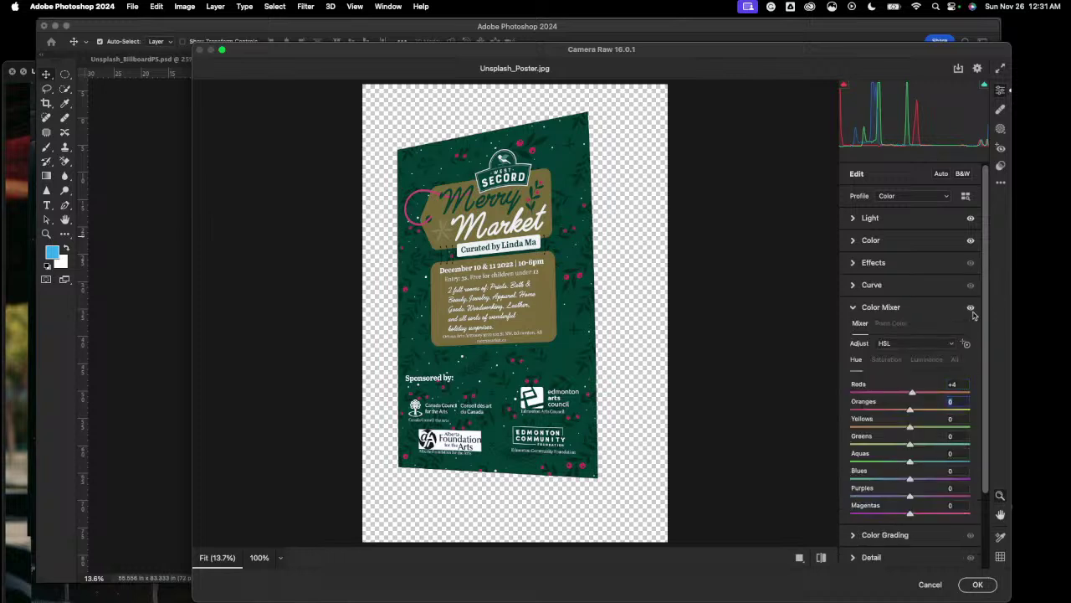
pyautogui.click(977, 584)
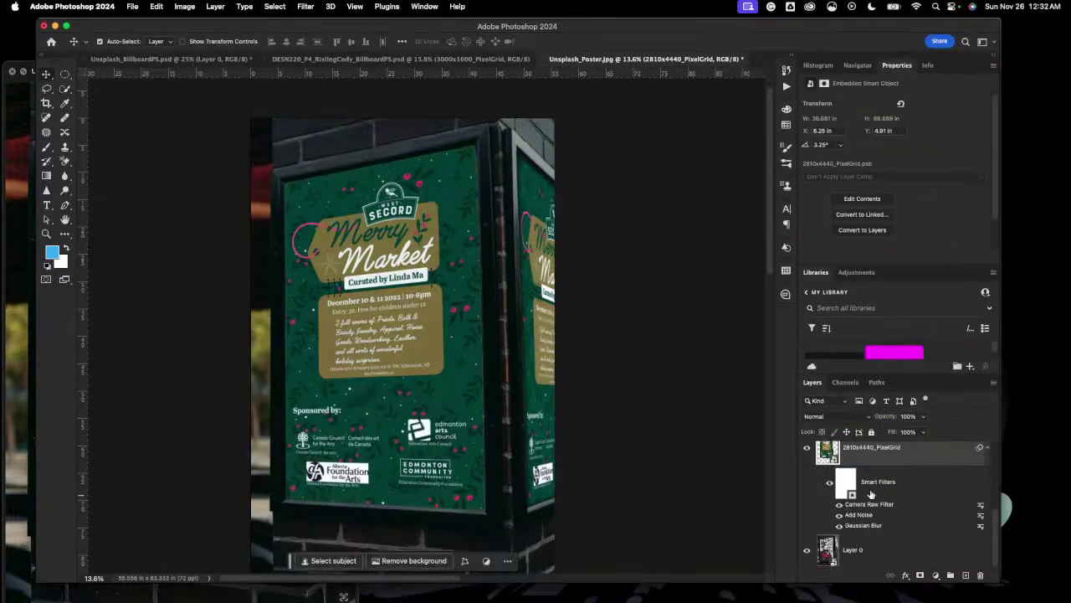
# Step: Add the Inner Glow and Inner Shadow effects to the front poster layer with their existing settings
pyautogui.scroll(3, 847, 506)
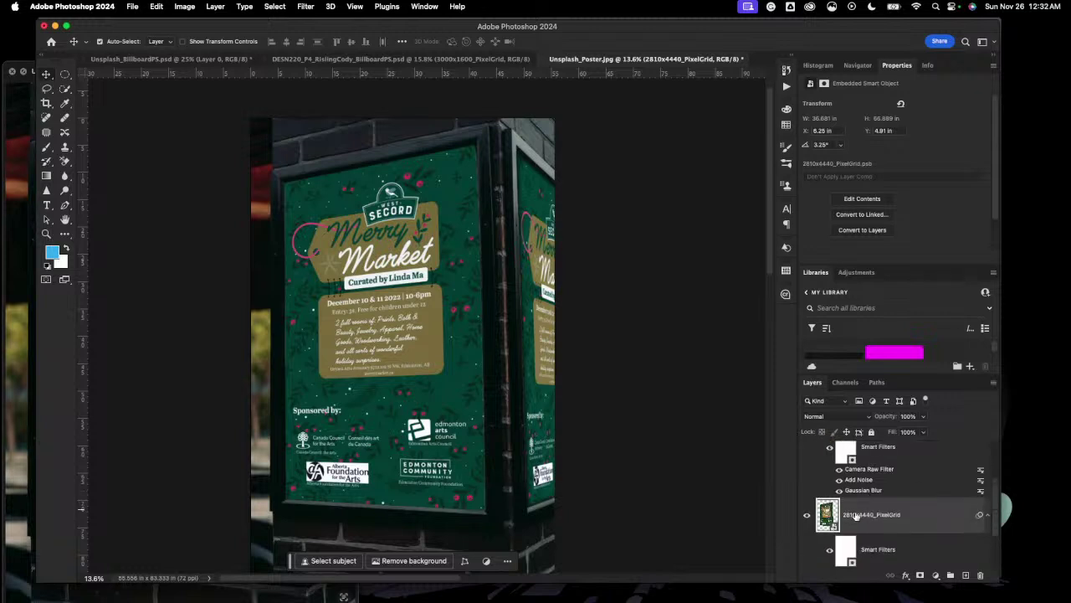
pyautogui.doubleClick(919, 512)
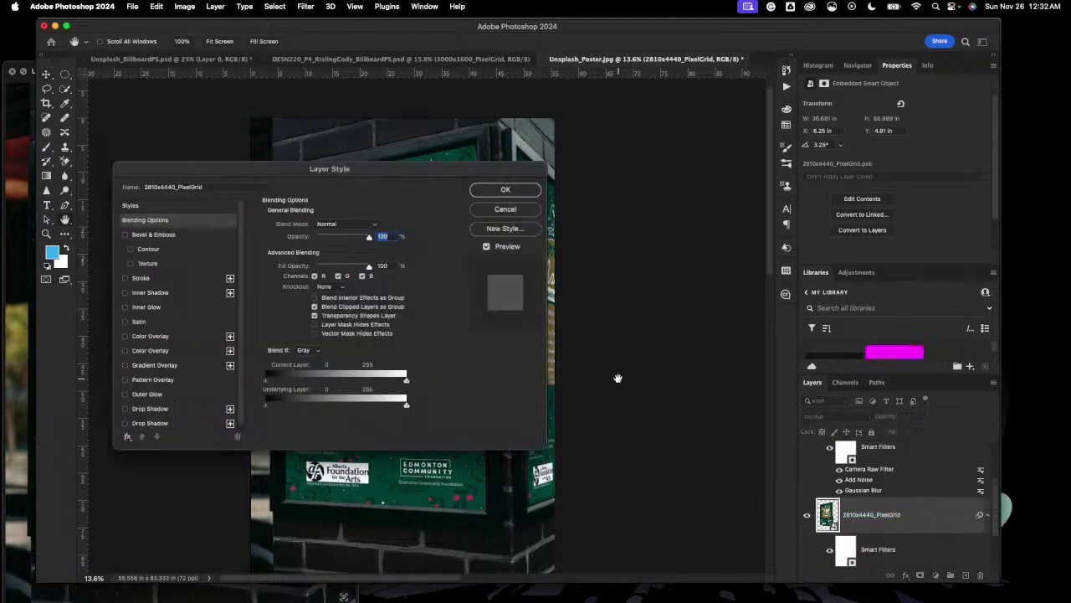
pyautogui.click(124, 306)
pyautogui.click(125, 293)
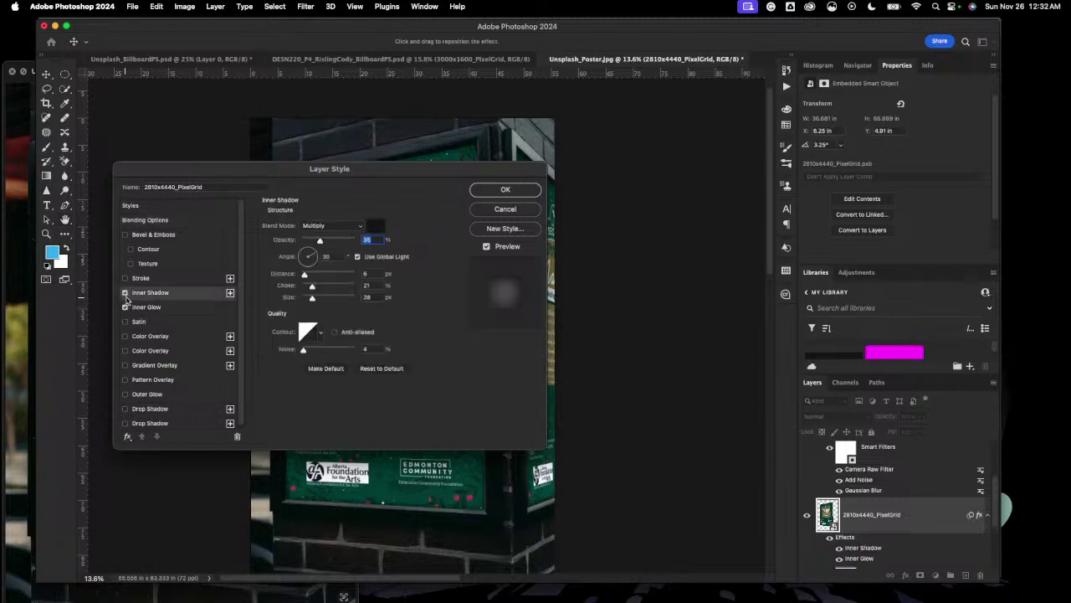
pyautogui.click(507, 190)
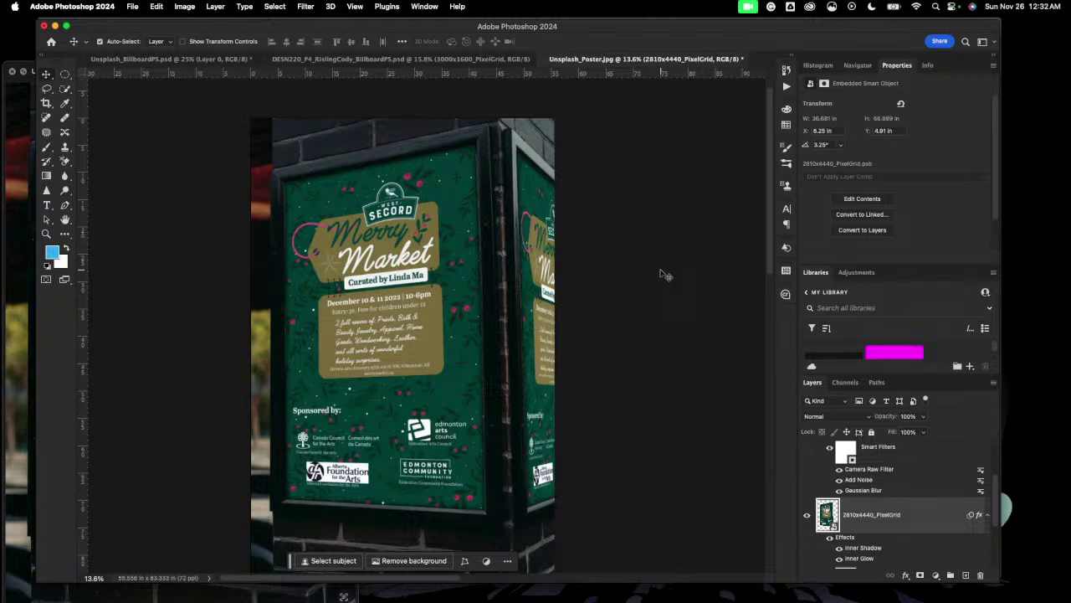
# Step: Add an Outer Glow to the front poster layer and set its color to dark green #0d3a36, sampled from the poster
pyautogui.doubleClick(916, 512)
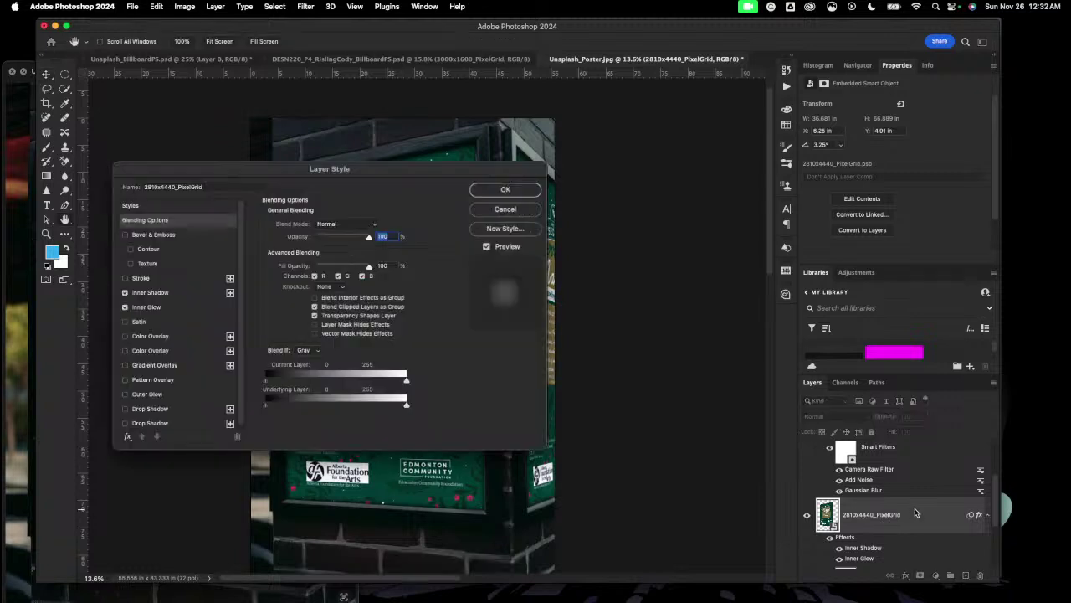
pyautogui.click(126, 394)
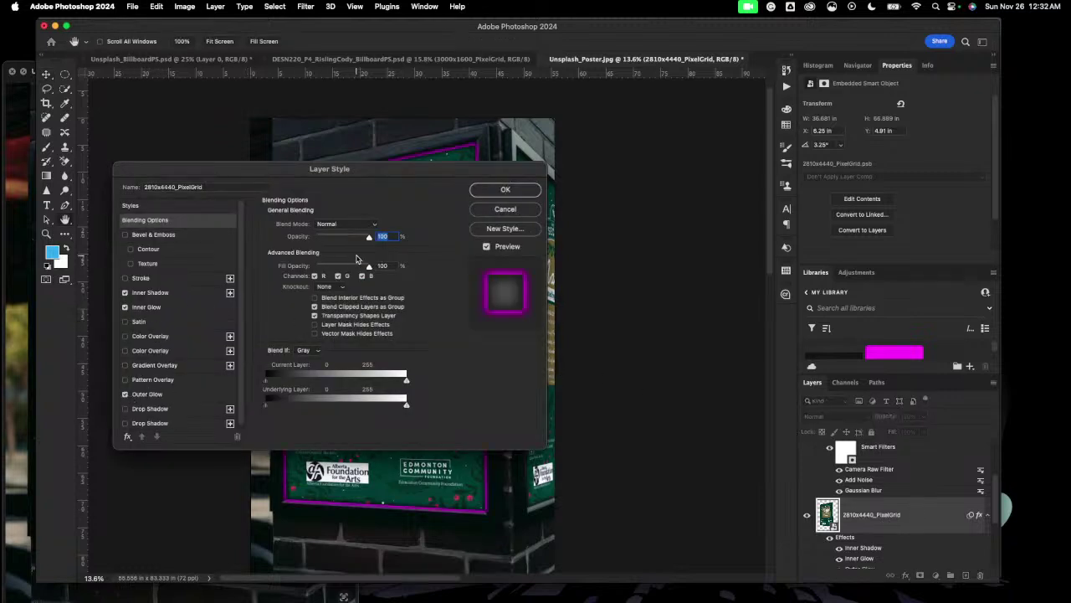
pyautogui.click(154, 396)
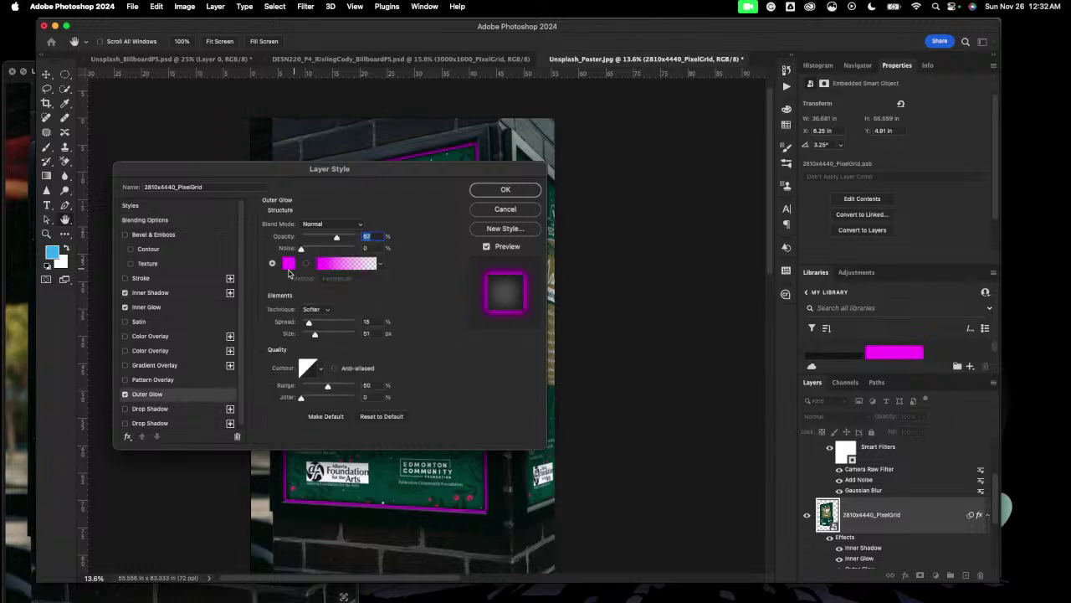
pyautogui.moveTo(413, 175); pyautogui.dragTo(369, 308)
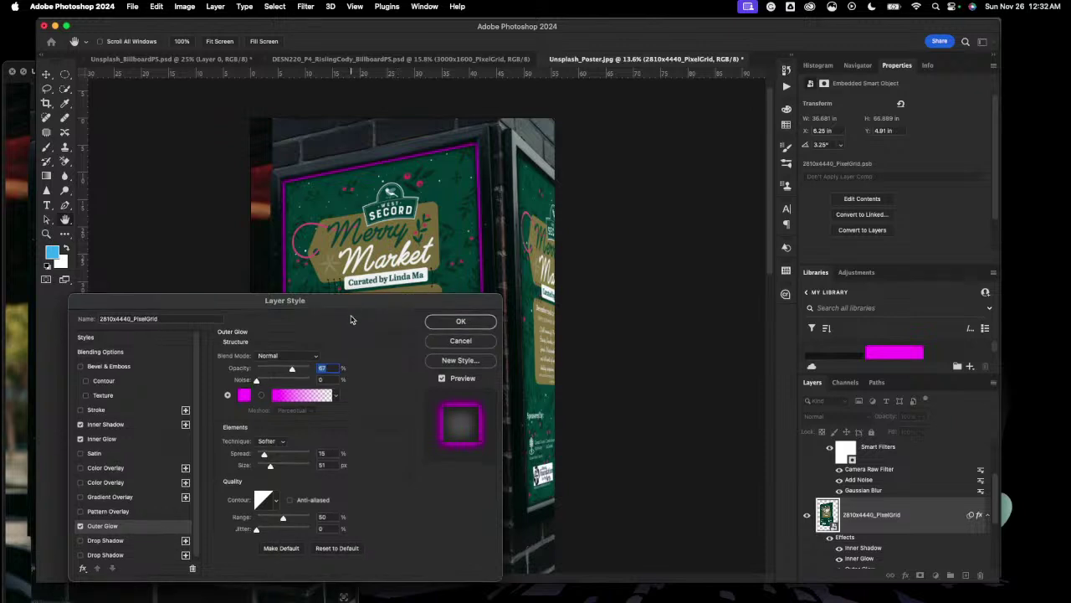
pyautogui.click(245, 396)
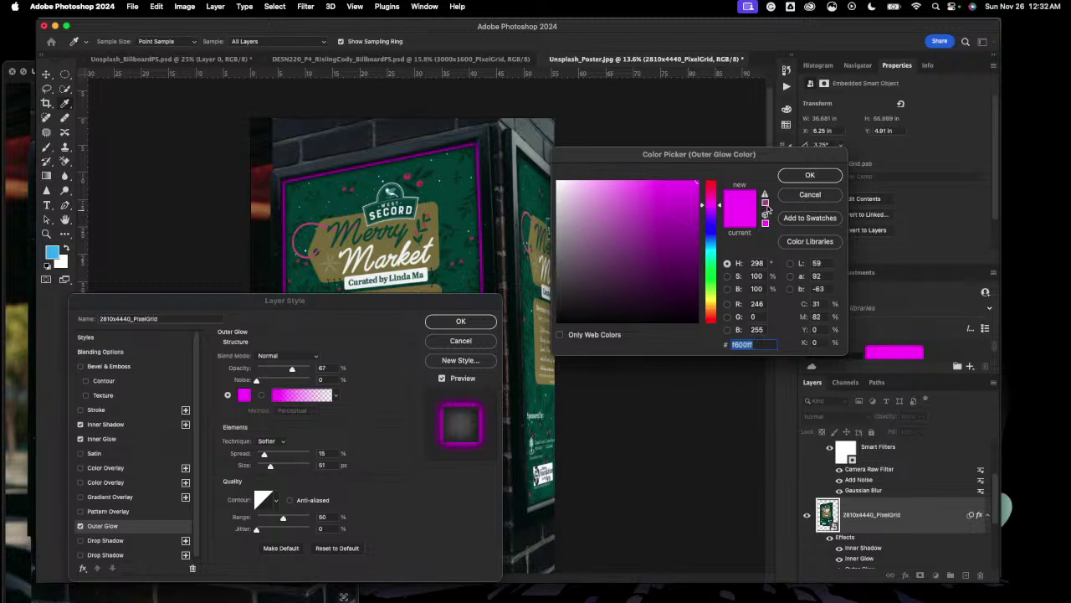
pyautogui.click(766, 205)
pyautogui.click(765, 223)
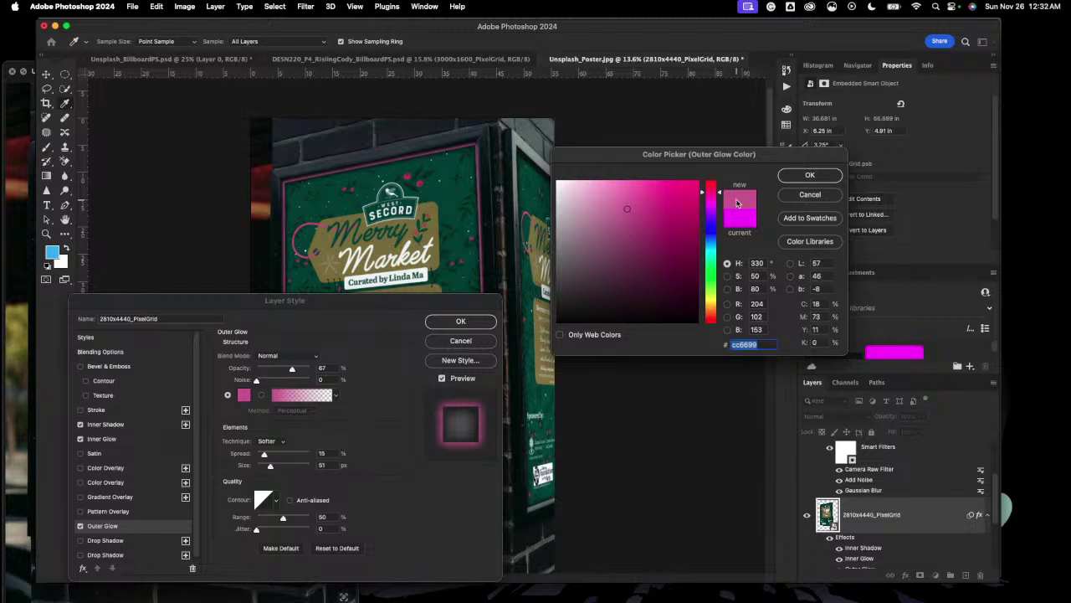
pyautogui.click(459, 198)
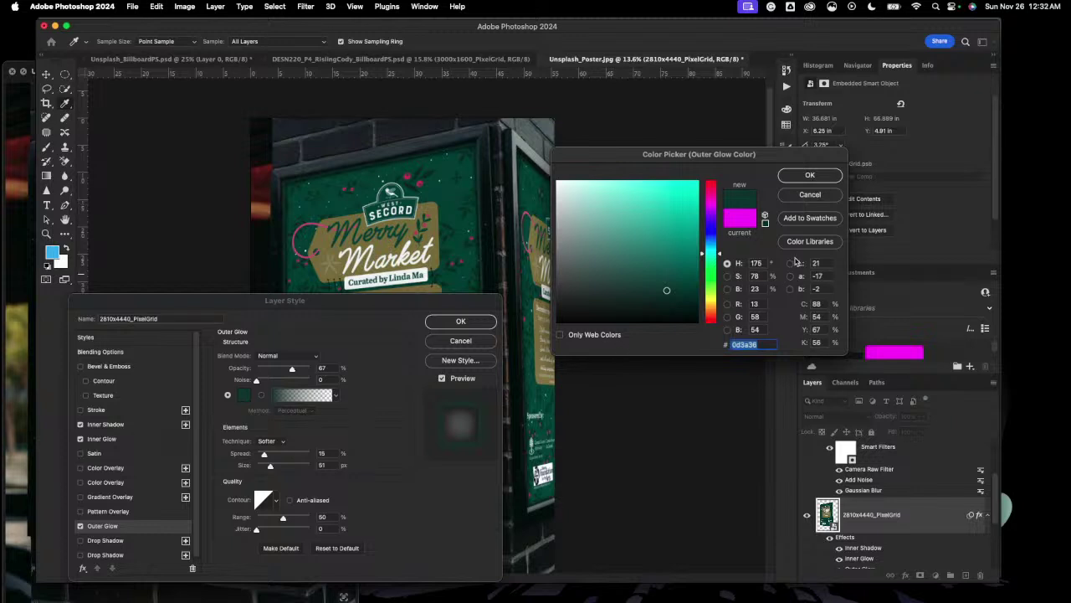
pyautogui.click(816, 178)
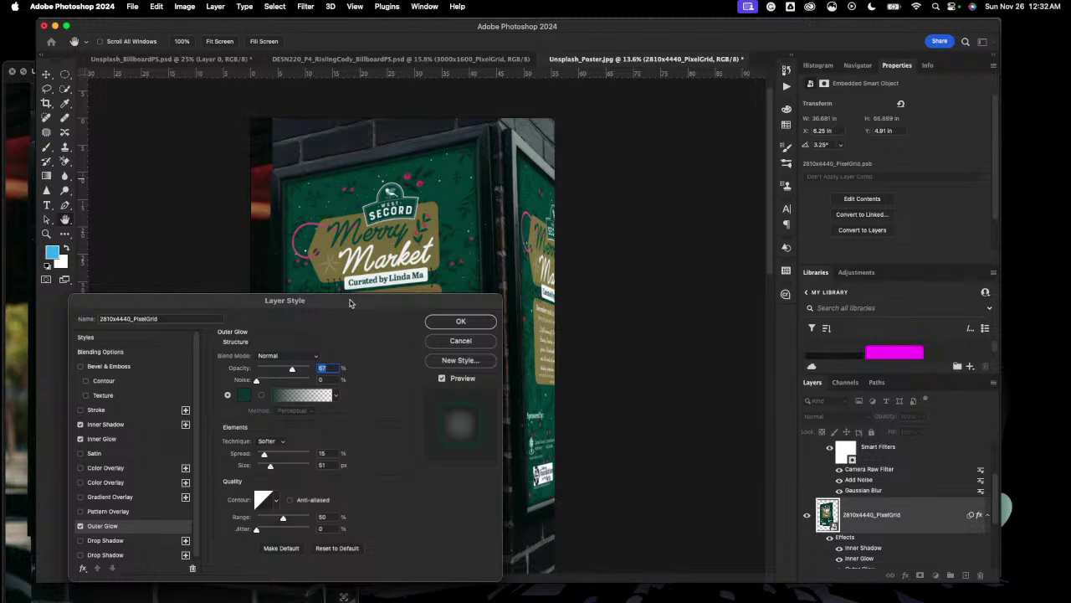
# Step: Set the front poster's Outer Glow opacity to 11% and apply the layer style
pyautogui.moveTo(353, 301); pyautogui.dragTo(432, 225)
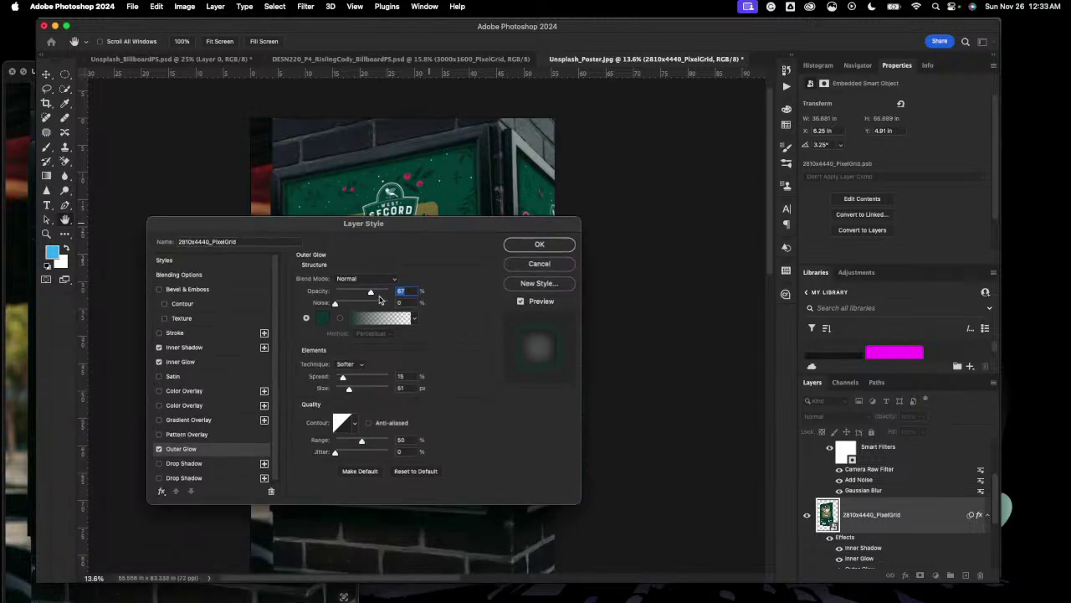
pyautogui.moveTo(374, 296); pyautogui.dragTo(339, 297)
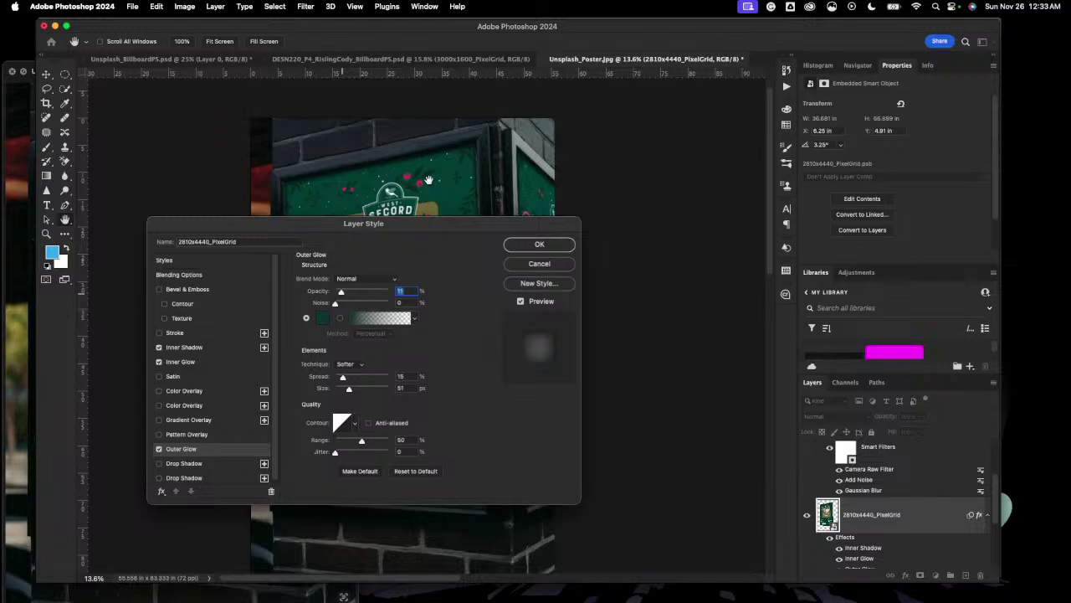
pyautogui.click(539, 243)
# Step: Reopen the front poster's Outer Glow settings and adjust the opacity and noise while checking the upper-left frame corner
pyautogui.scroll(5, 450, 169)
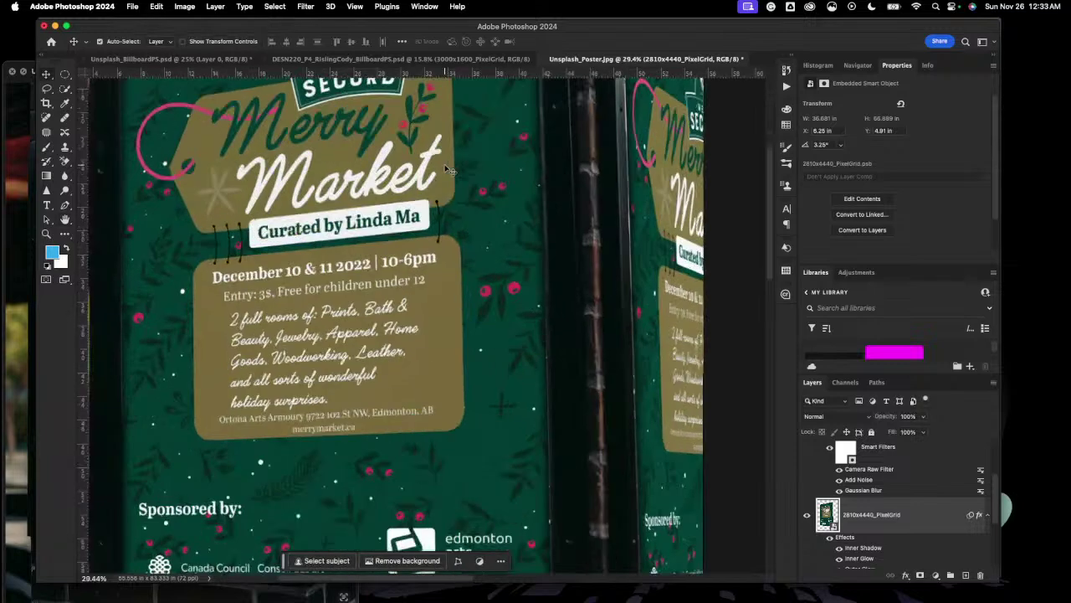
pyautogui.scroll(2, 449, 169)
pyautogui.scroll(6, 450, 170)
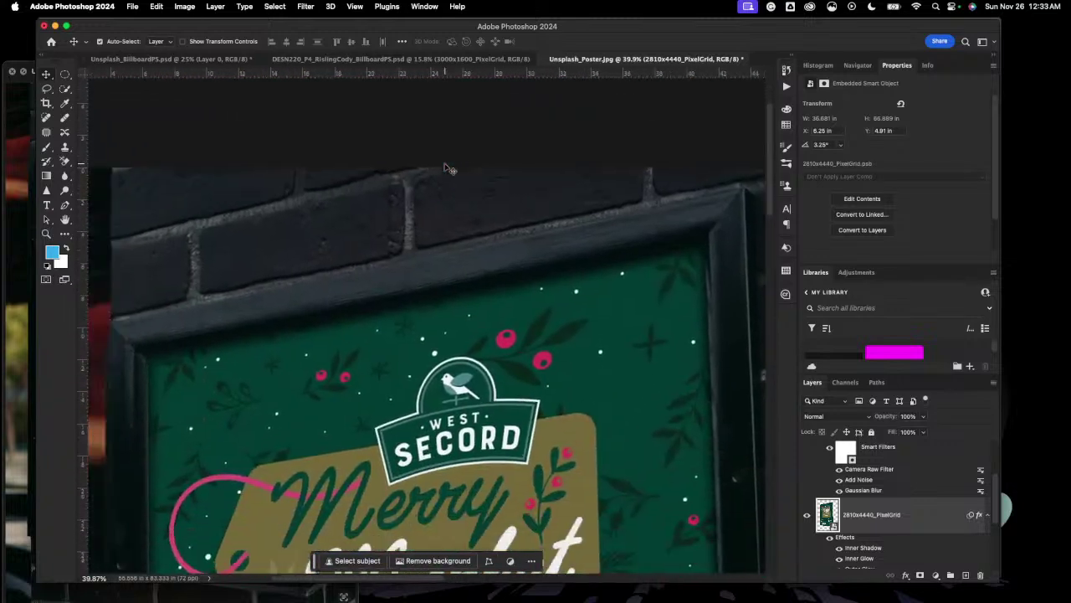
pyautogui.hscroll(-5, 449, 169)
pyautogui.scroll(6, 449, 167)
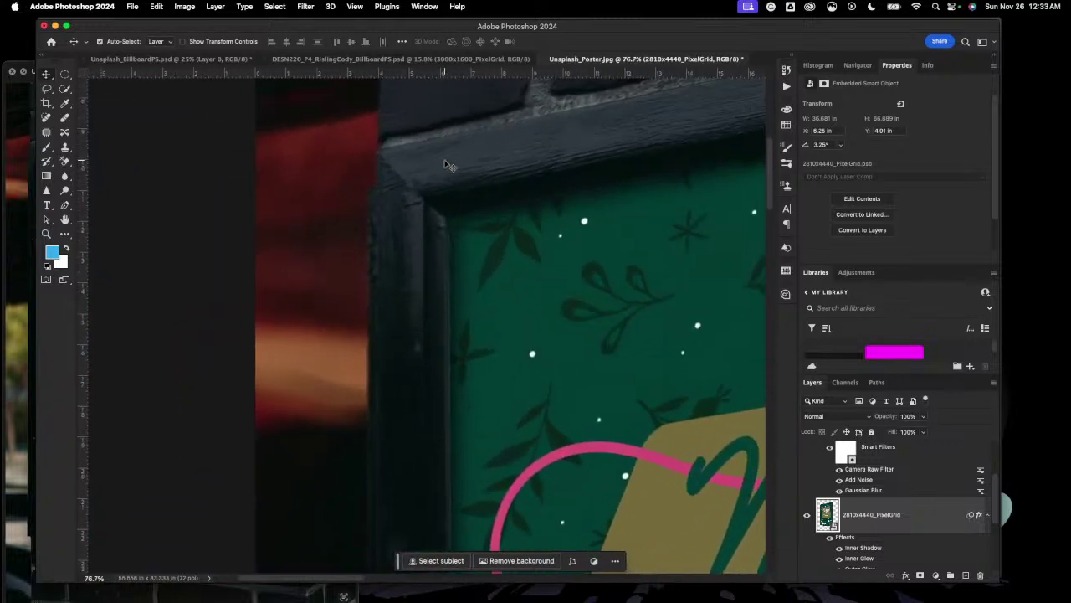
pyautogui.hscroll(2, 450, 166)
pyautogui.scroll(1, 449, 165)
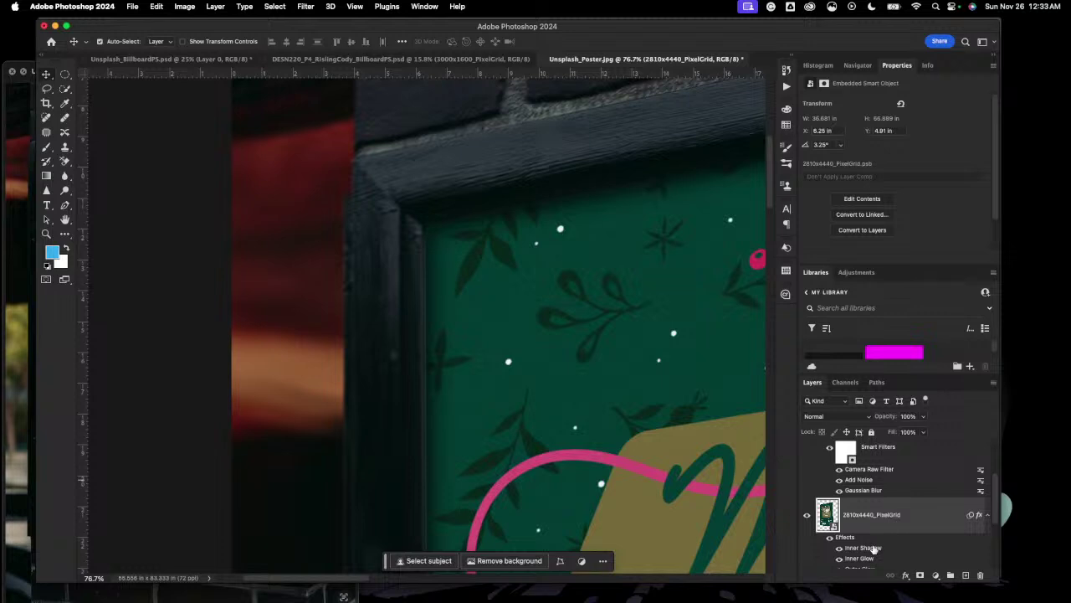
pyautogui.doubleClick(921, 514)
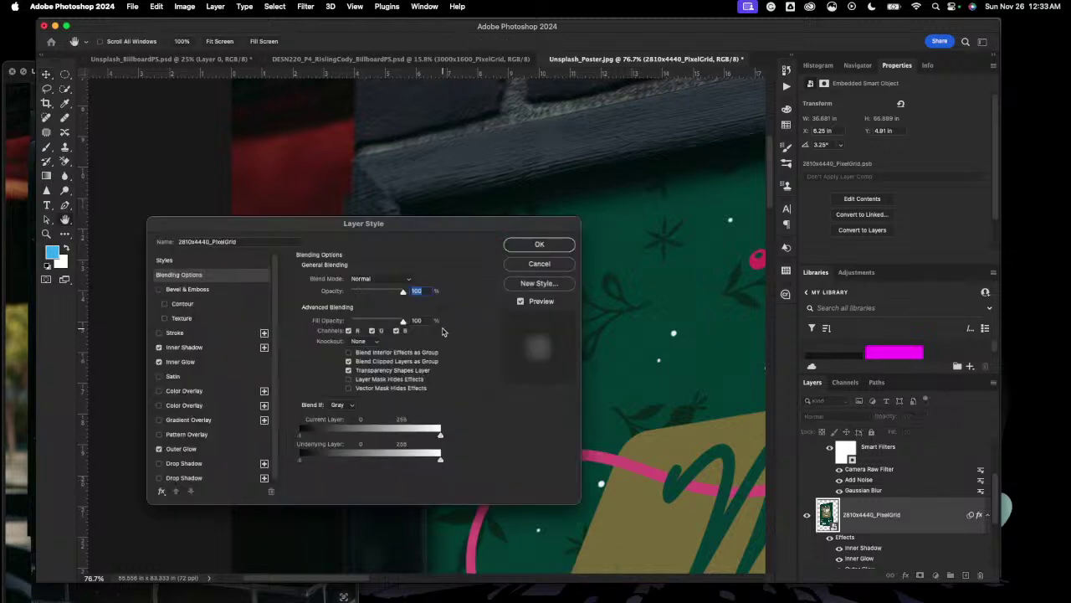
pyautogui.click(199, 453)
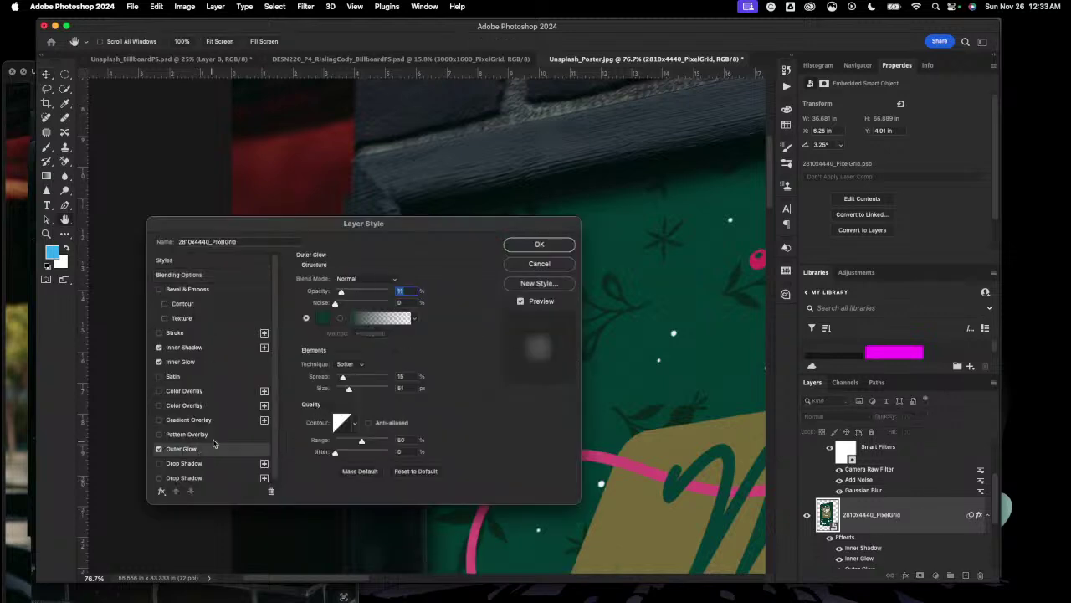
pyautogui.moveTo(451, 232); pyautogui.dragTo(347, 322)
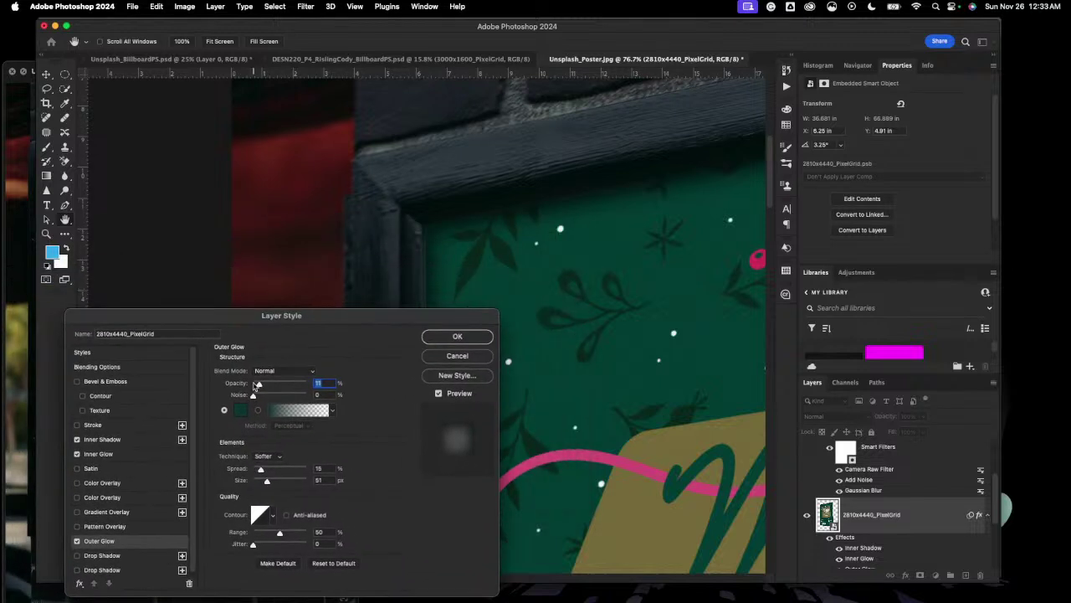
pyautogui.moveTo(261, 385)
pyautogui.mouseDown()
pyautogui.moveTo(311, 385)
pyautogui.moveTo(269, 385)
pyautogui.mouseUp()
pyautogui.moveTo(253, 398)
pyautogui.mouseDown()
pyautogui.moveTo(283, 405)
pyautogui.moveTo(255, 393)
pyautogui.moveTo(260, 406)
pyautogui.mouseUp()
# Step: Fine-tune the Outer Glow's spread, size and opacity on the front poster and apply the layer style
pyautogui.click(271, 456)
pyautogui.click(271, 458)
pyautogui.moveTo(262, 474)
pyautogui.mouseDown()
pyautogui.moveTo(275, 479)
pyautogui.moveTo(266, 485)
pyautogui.mouseUp()
pyautogui.moveTo(263, 485); pyautogui.dragTo(261, 486)
pyautogui.press('Tab')
pyautogui.moveTo(262, 486); pyautogui.dragTo(266, 471)
pyautogui.click(267, 471)
pyautogui.moveTo(249, 471); pyautogui.dragTo(262, 480)
pyautogui.hotkey('shift', 'Tab')
pyautogui.moveTo(271, 386); pyautogui.dragTo(268, 387)
pyautogui.click(458, 339)
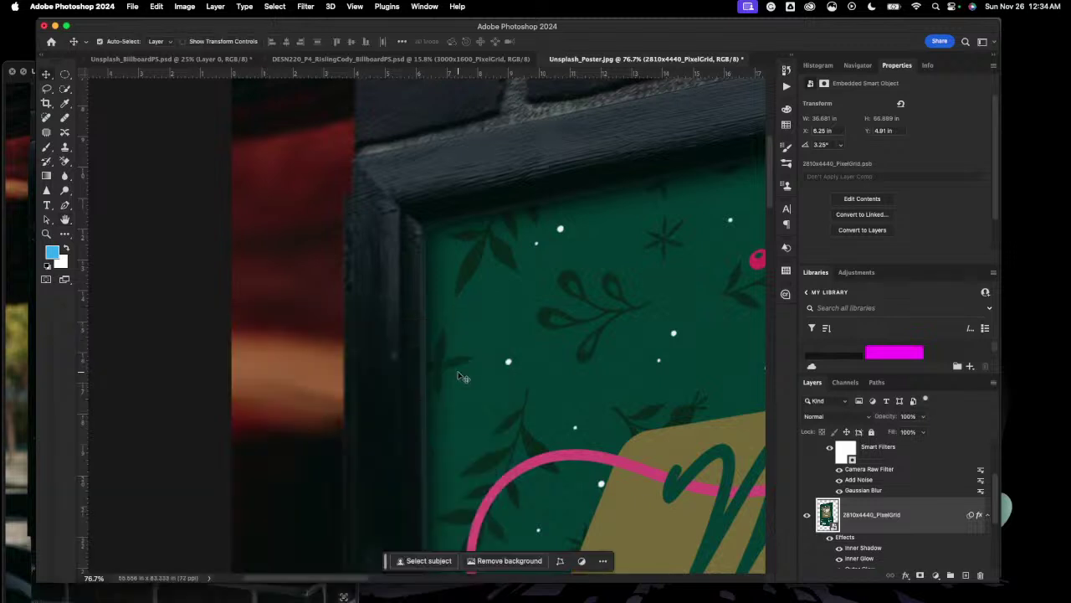
# Step: Examine how the front poster's edges and lower area blend with the frame, both close up and in full
pyautogui.scroll(-10, 458, 376)
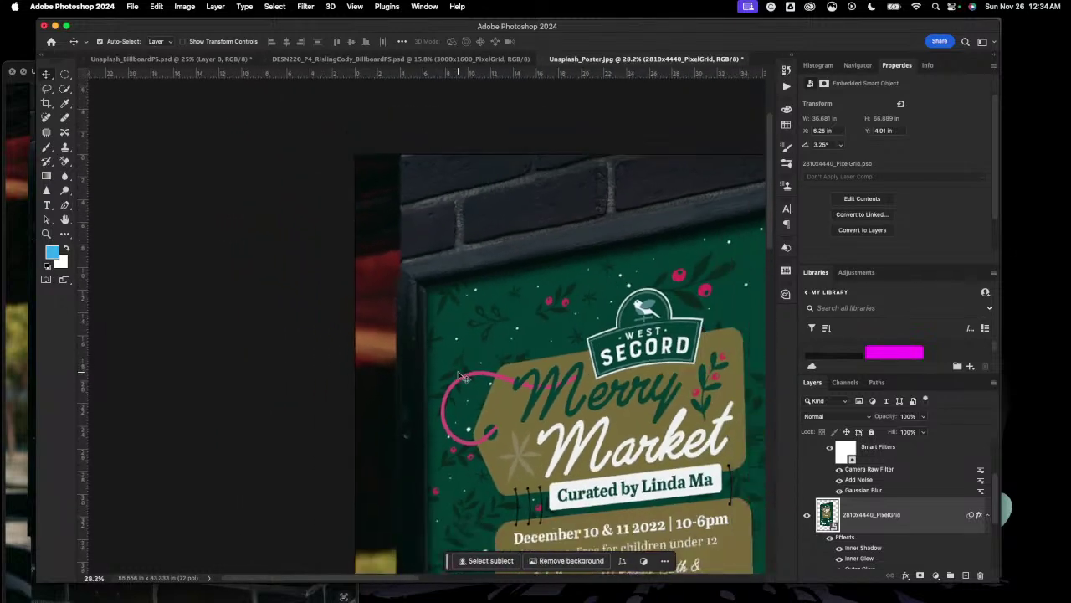
pyautogui.scroll(-5, 458, 376)
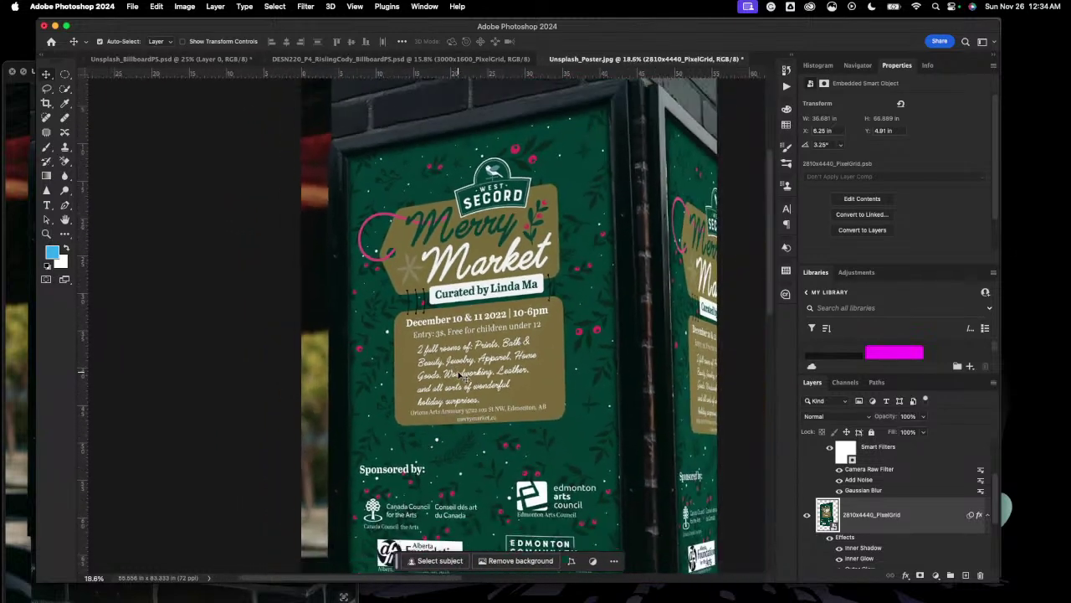
pyautogui.scroll(-3, 460, 376)
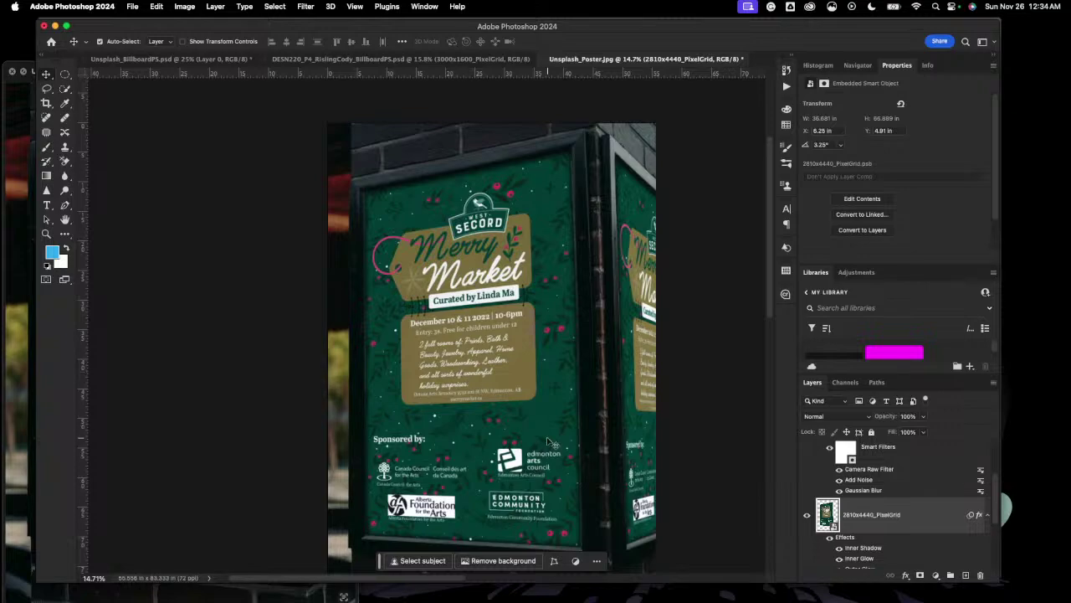
pyautogui.scroll(6, 548, 442)
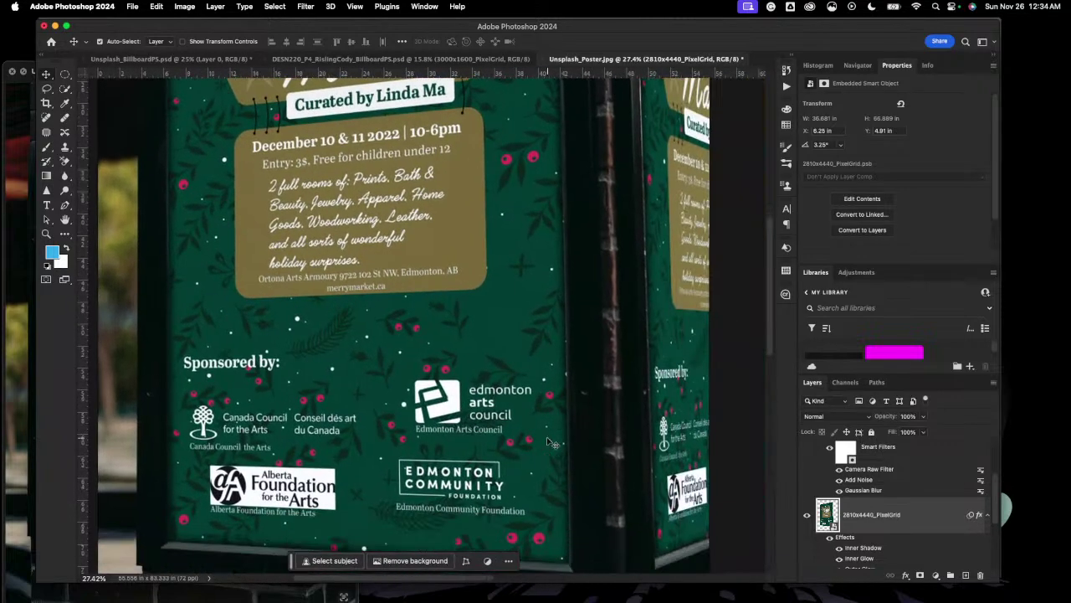
pyautogui.scroll(5, 548, 442)
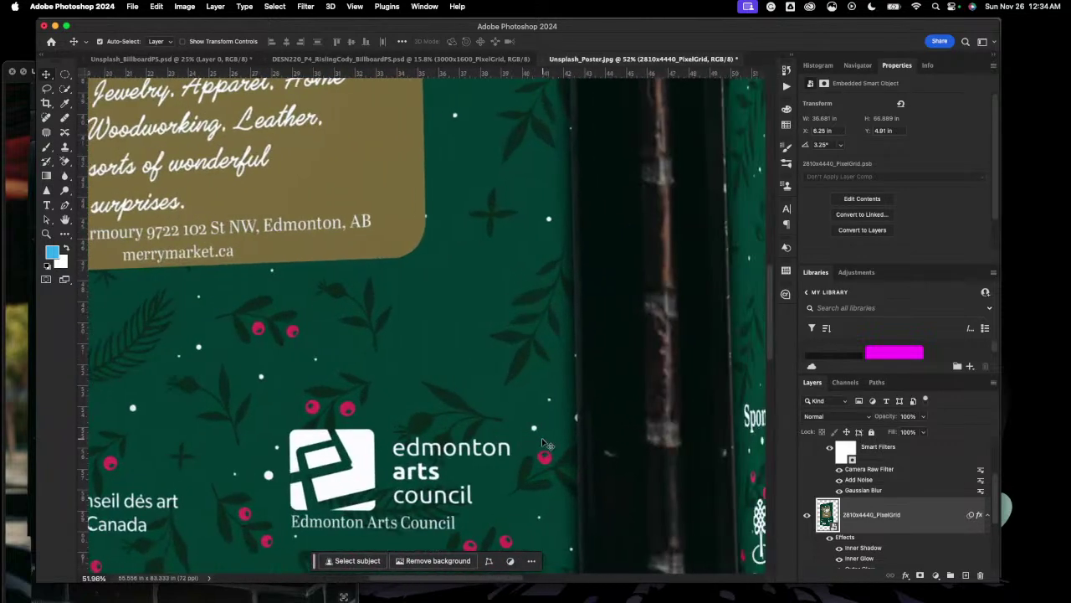
pyautogui.scroll(4, 543, 442)
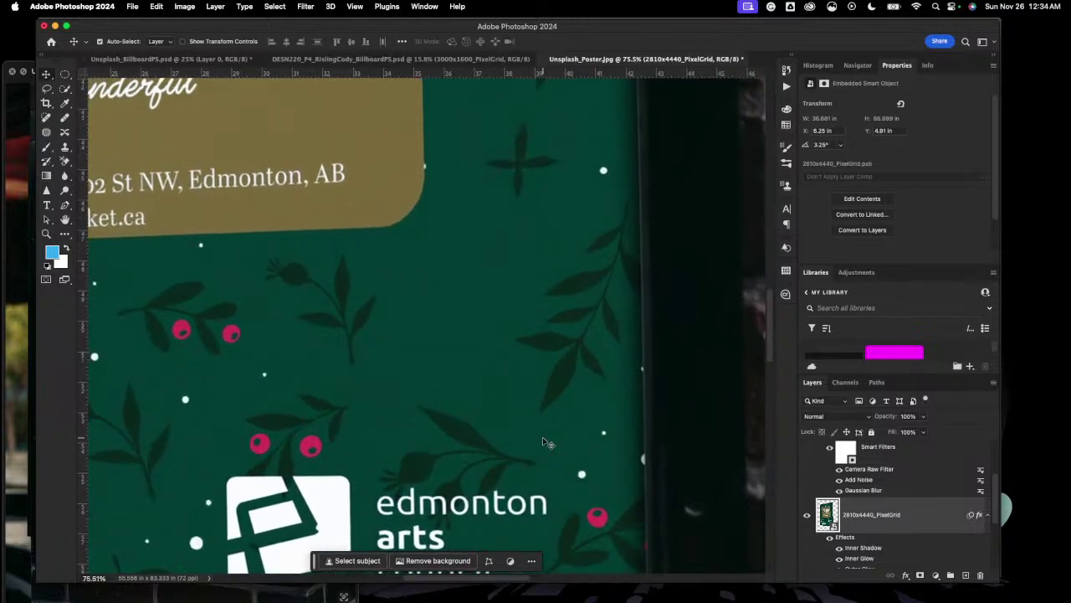
pyautogui.scroll(-5, 542, 442)
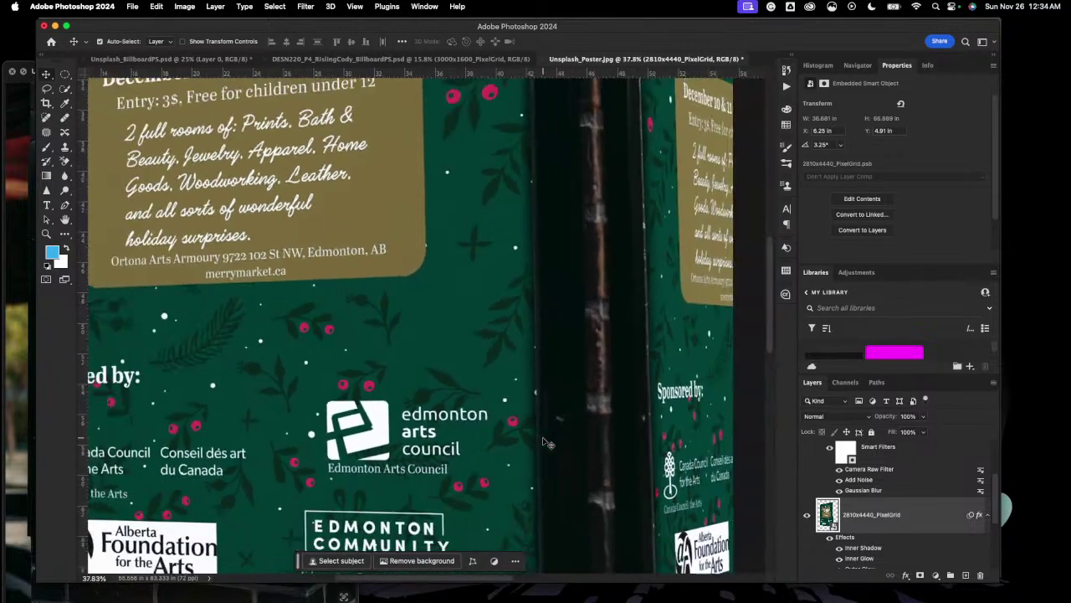
pyautogui.scroll(-1, 542, 441)
pyautogui.scroll(-1, 470, 438)
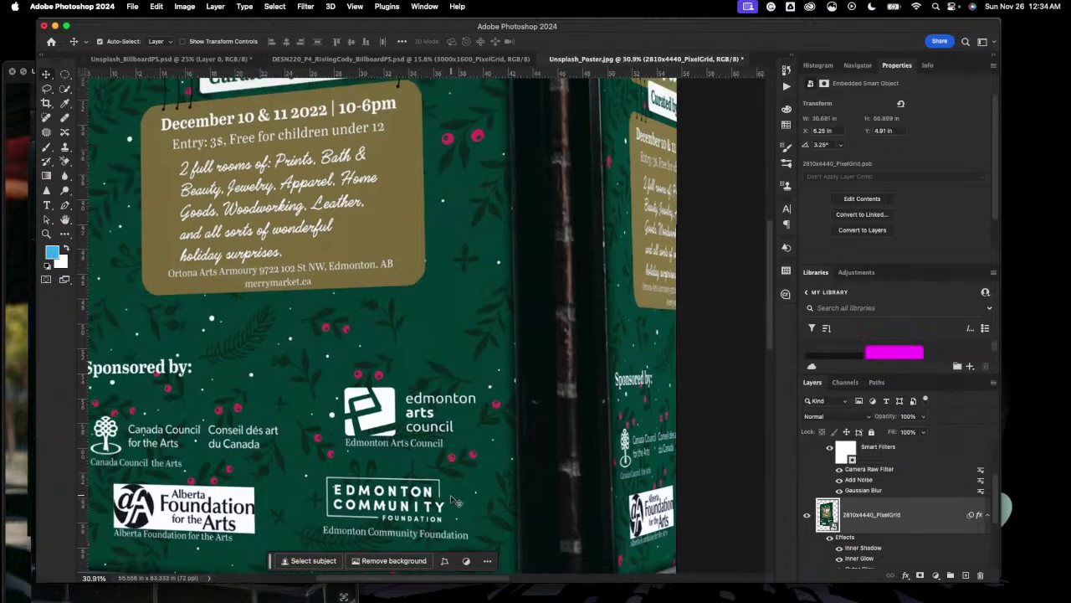
pyautogui.scroll(-2, 358, 439)
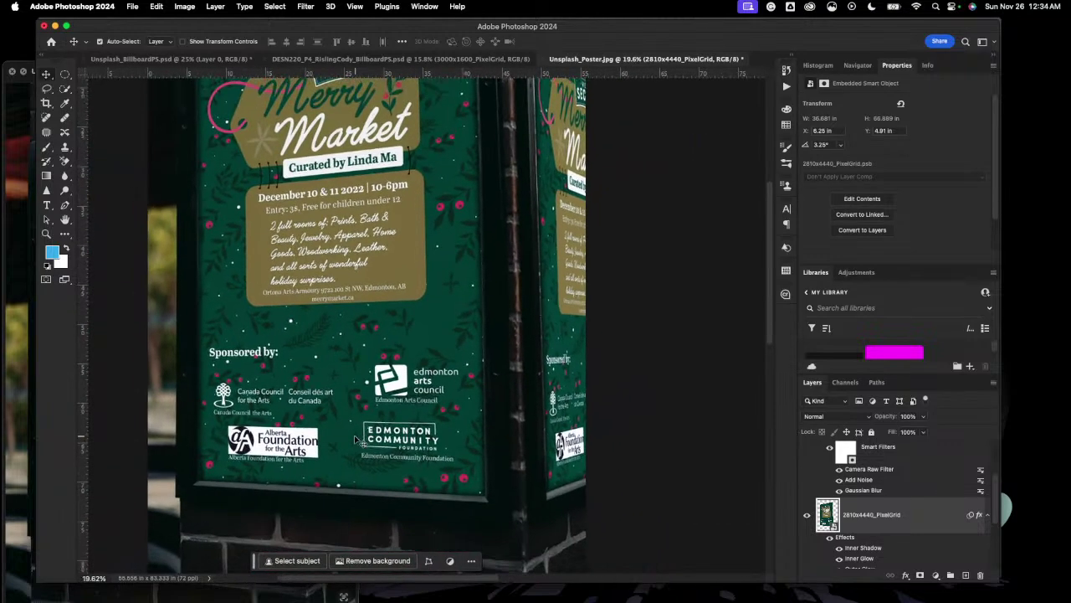
pyautogui.scroll(1, 358, 439)
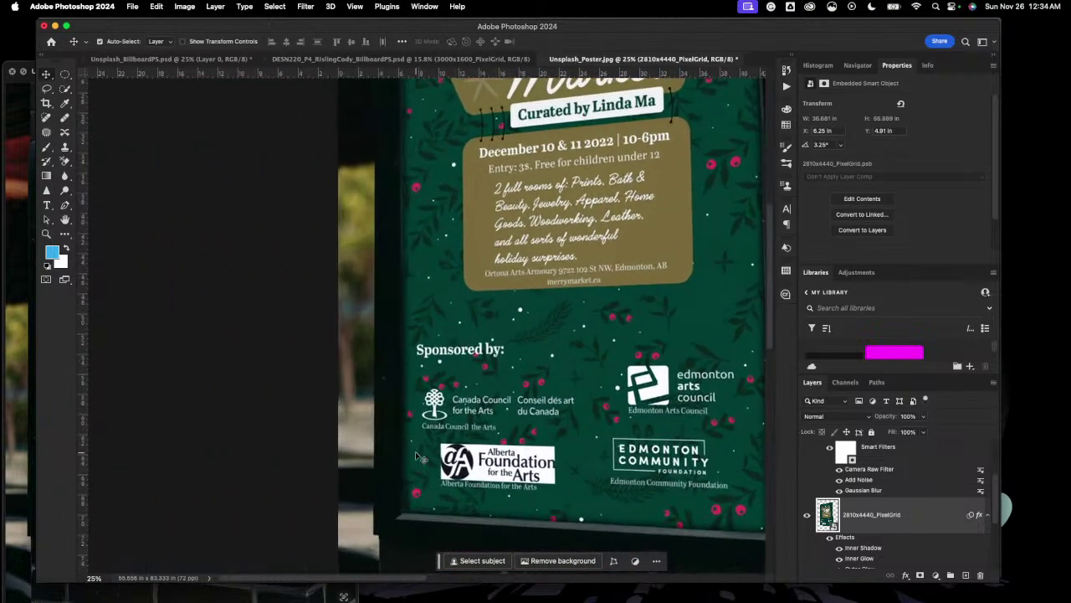
# Step: Examine the front poster's left edge against the frame close up, and the whole mockup in full
pyautogui.scroll(2, 416, 455)
pyautogui.scroll(2, 416, 455)
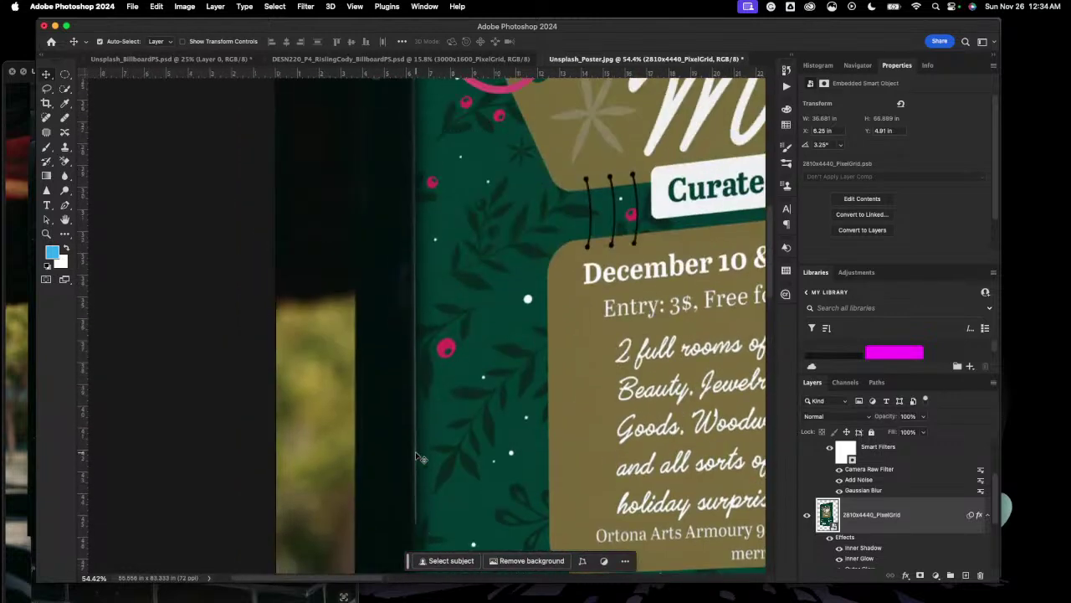
pyautogui.scroll(3, 416, 456)
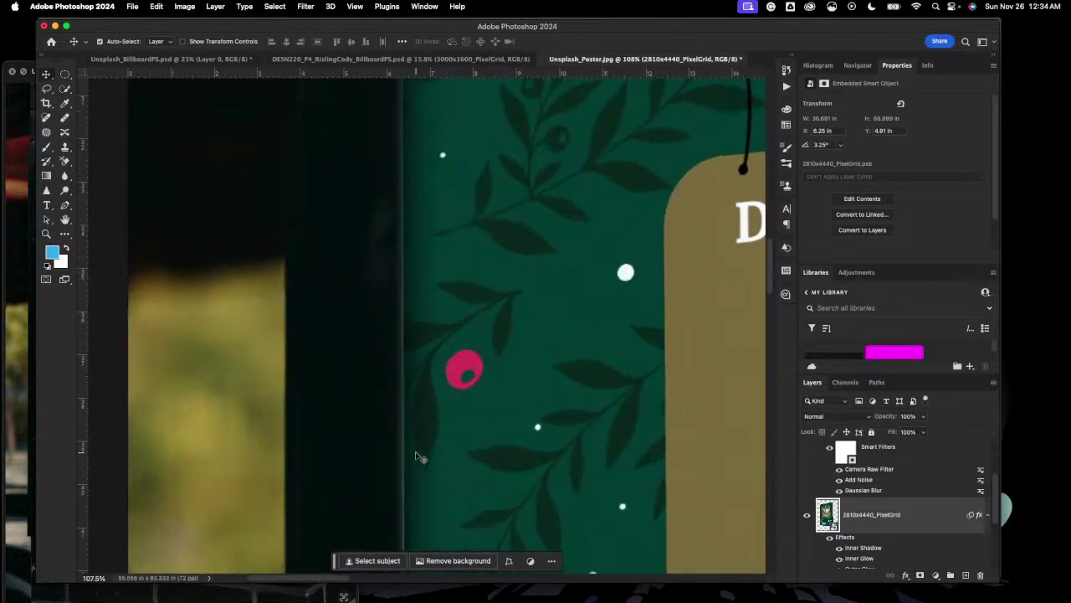
pyautogui.scroll(1, 410, 462)
pyautogui.scroll(-4, 410, 466)
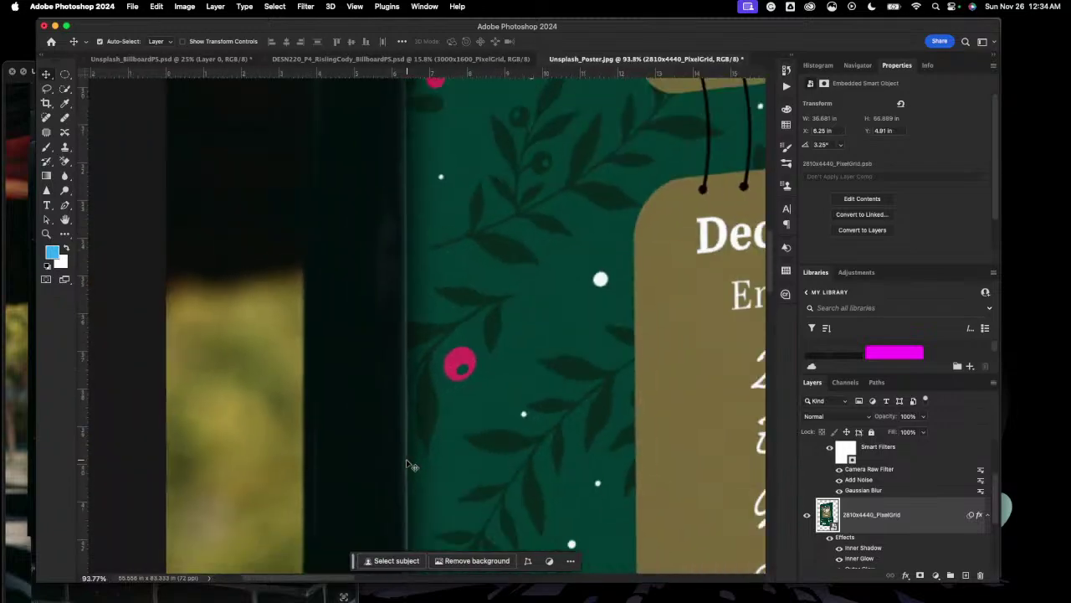
pyautogui.scroll(-4, 410, 465)
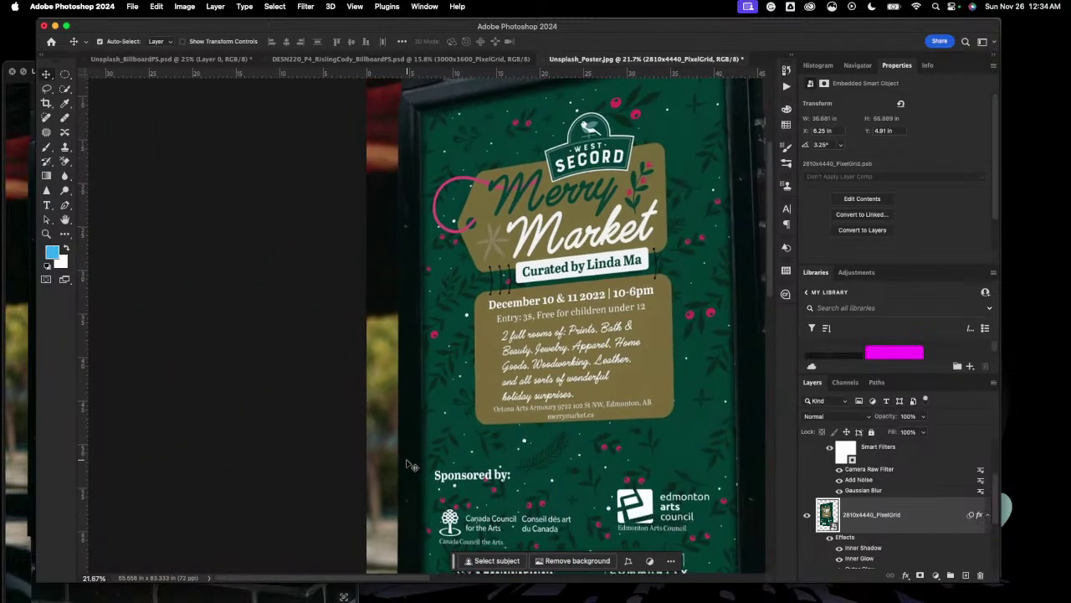
pyautogui.scroll(-1, 411, 466)
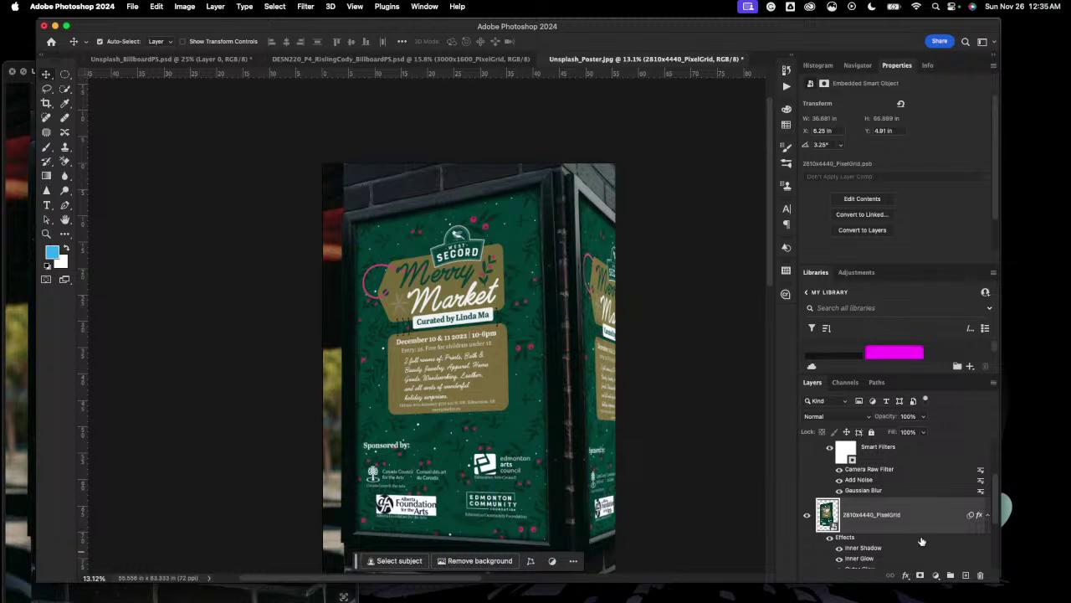
pyautogui.scroll(-4, 924, 537)
pyautogui.scroll(5, 924, 536)
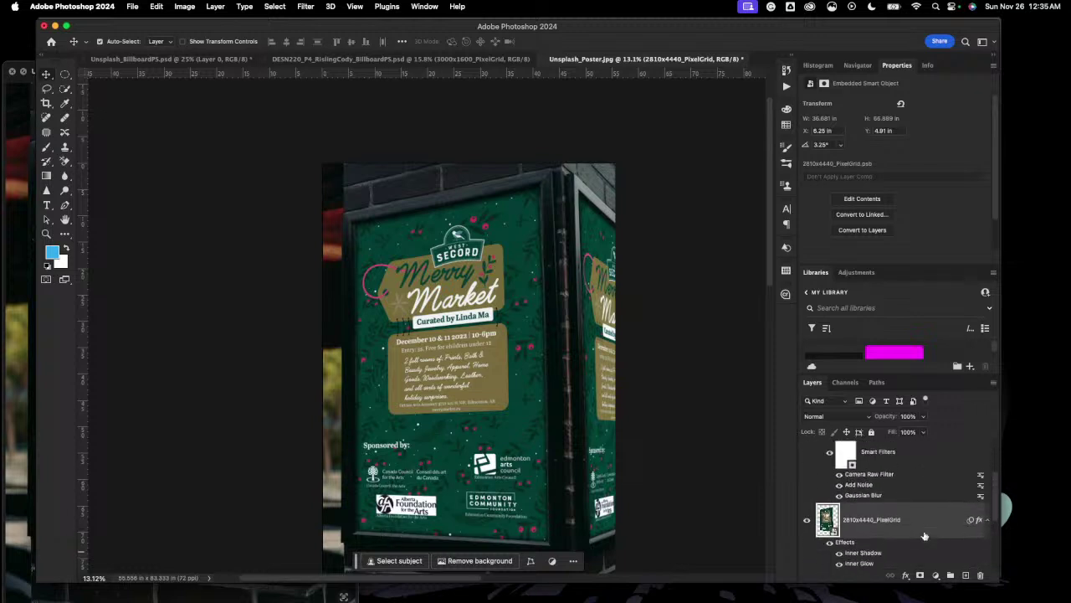
pyautogui.click(155, 10)
pyautogui.moveTo(201, 282)
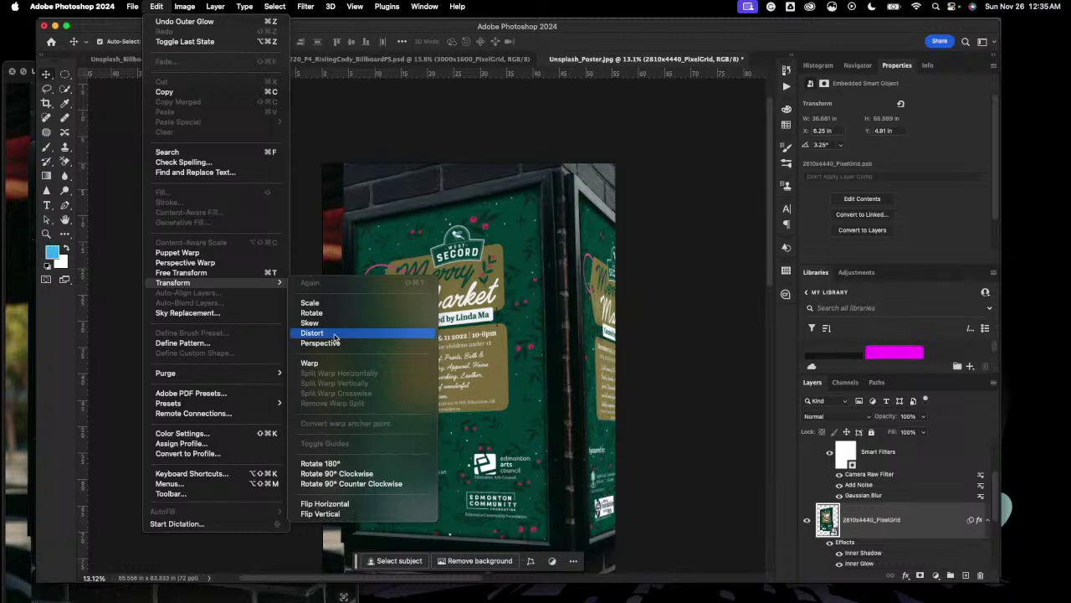
pyautogui.click(334, 333)
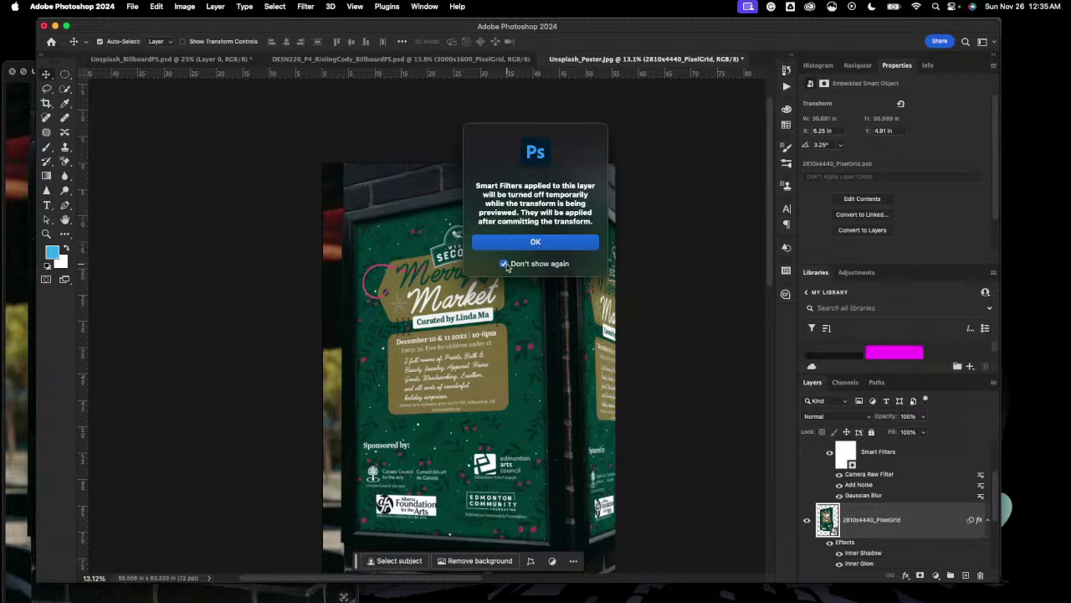
pyautogui.click(536, 245)
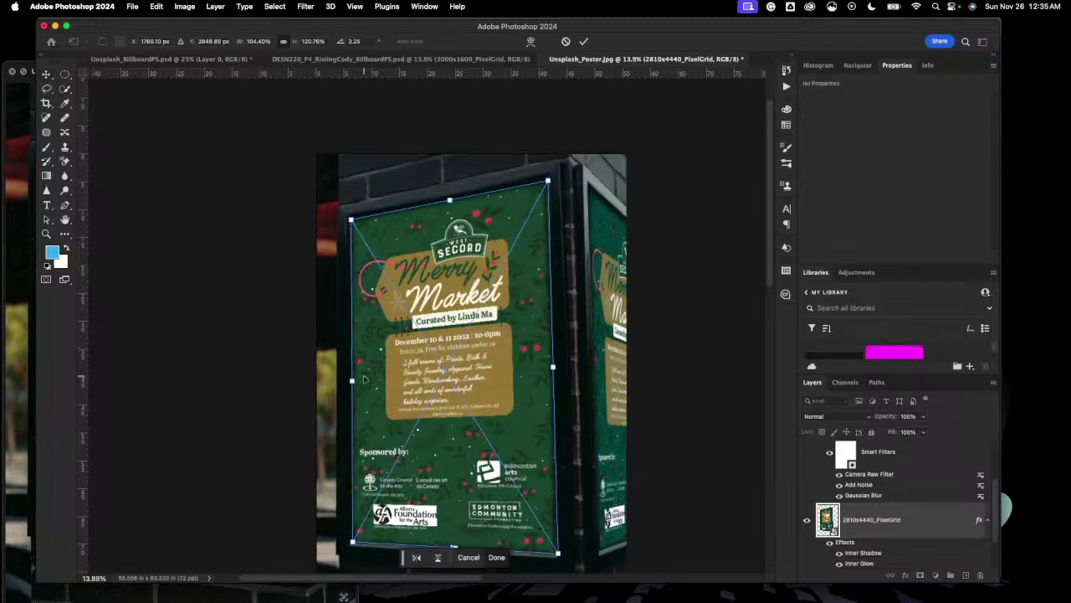
pyautogui.scroll(5, 372, 368)
pyautogui.scroll(6, 364, 379)
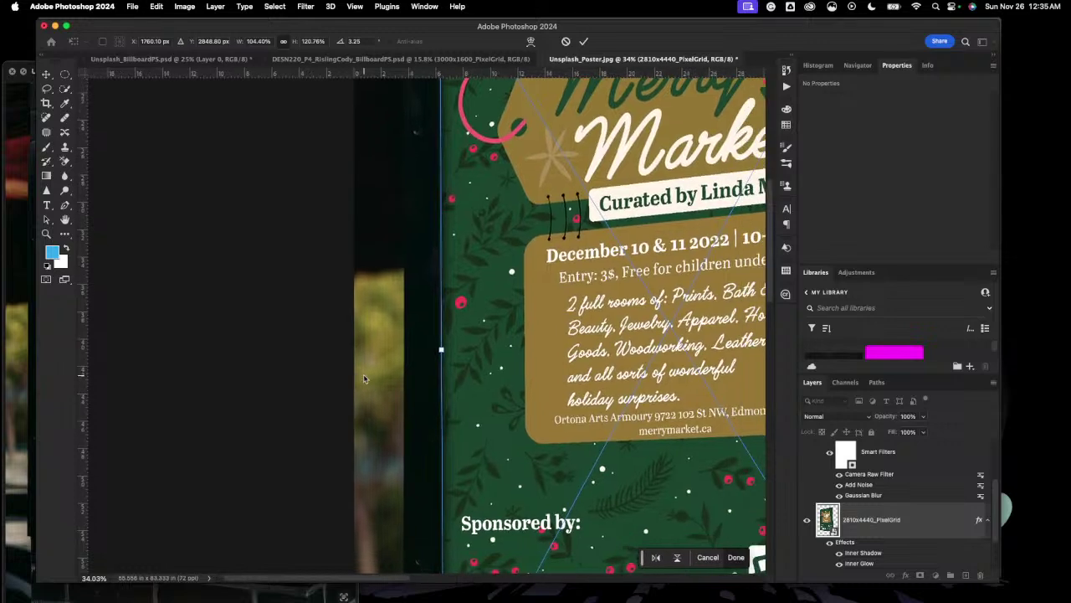
pyautogui.hscroll(2, 363, 379)
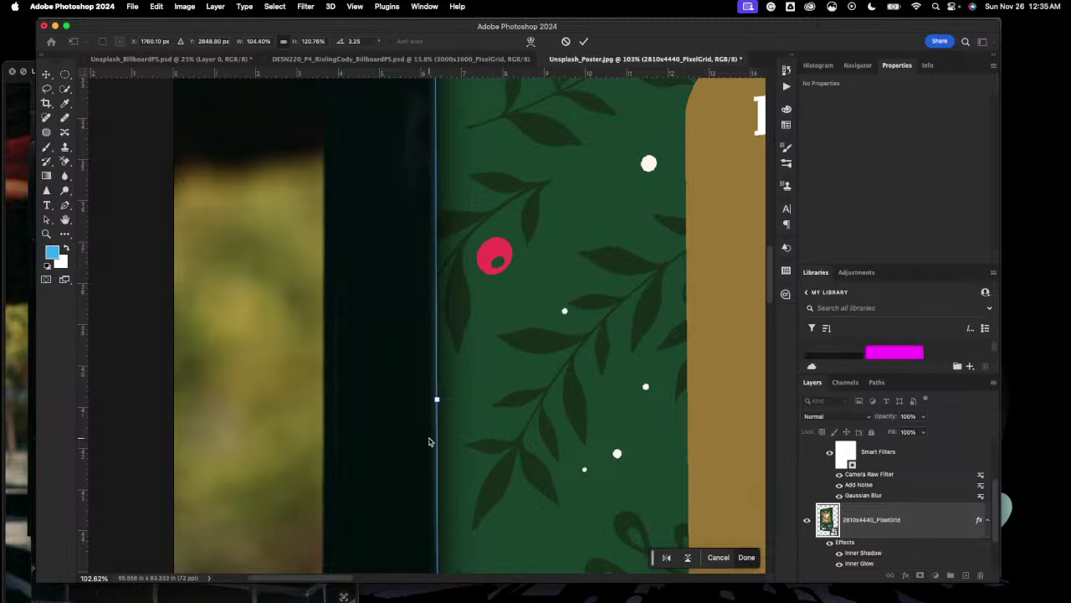
pyautogui.scroll(-8, 428, 441)
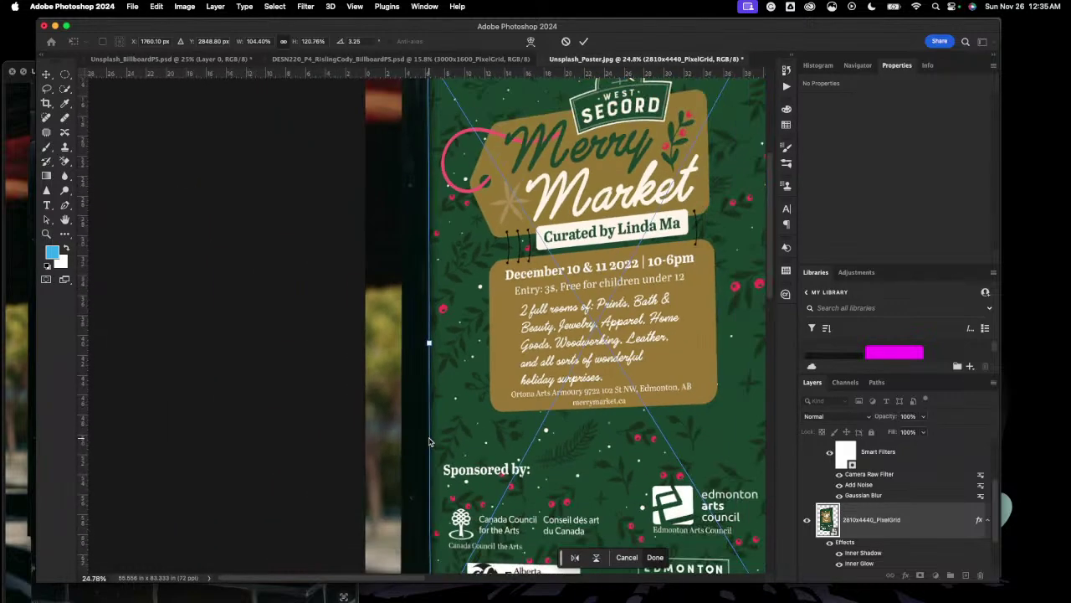
pyautogui.scroll(-5, 428, 441)
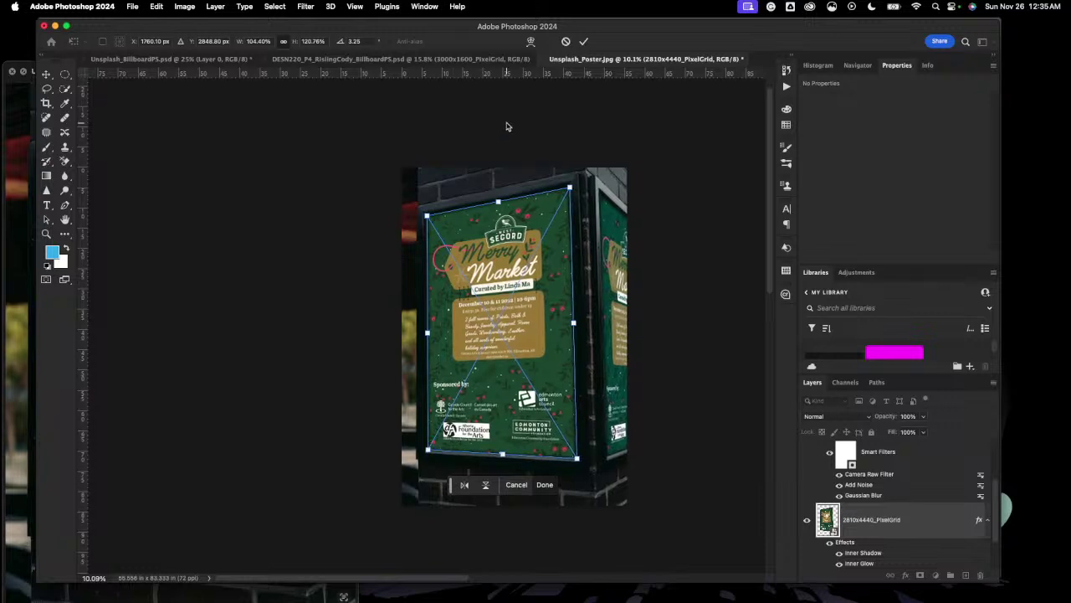
pyautogui.click(564, 42)
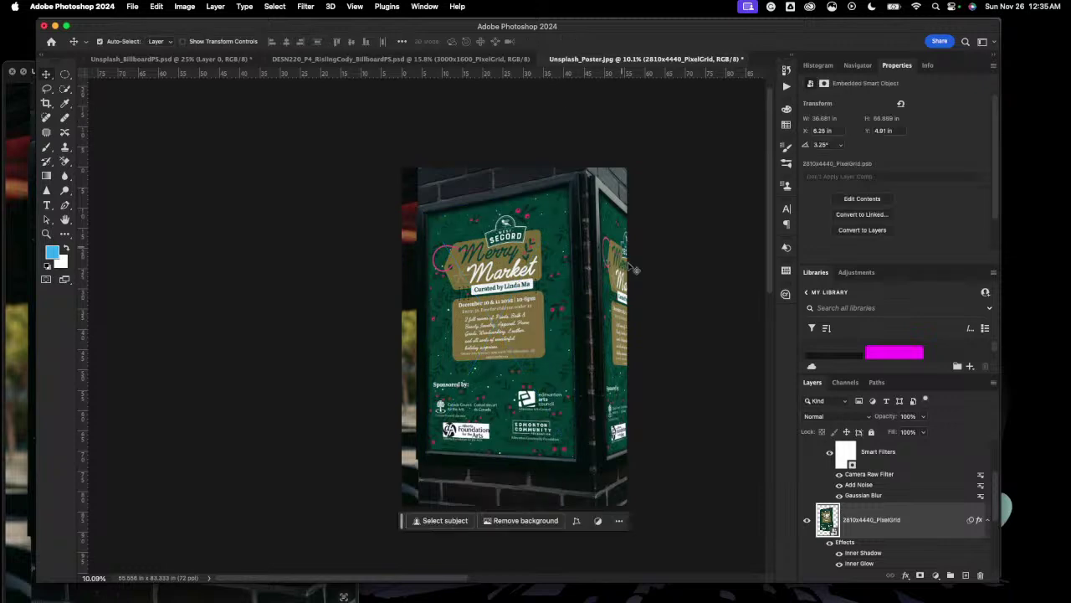
# Step: Distort the side poster by pulling its upper outer corner slightly inward, and apply the transform
pyautogui.scroll(5, 642, 306)
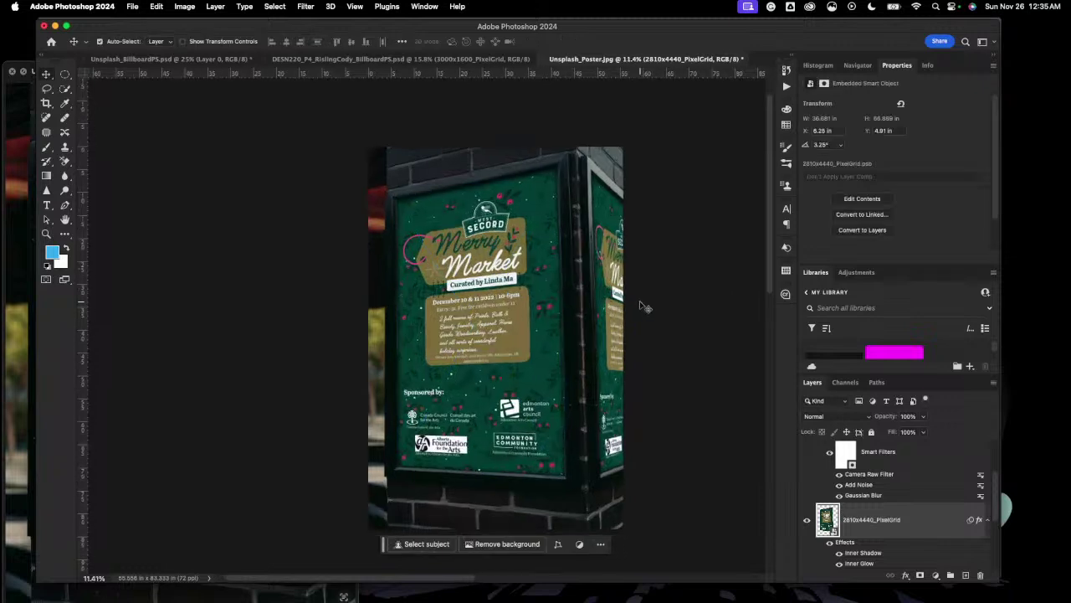
pyautogui.scroll(-1, 640, 300)
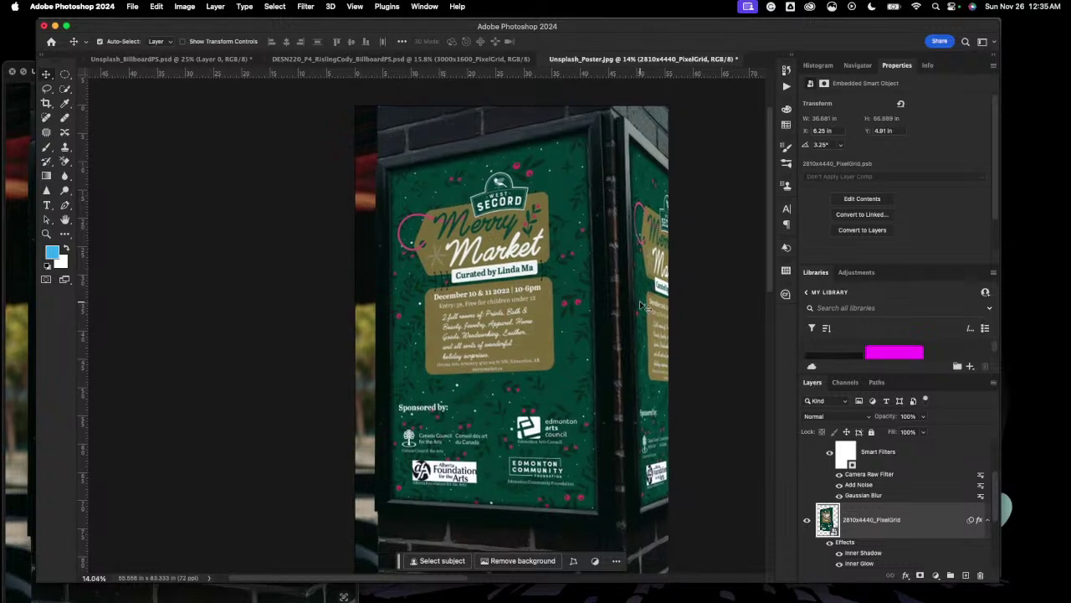
pyautogui.hscroll(3, 639, 306)
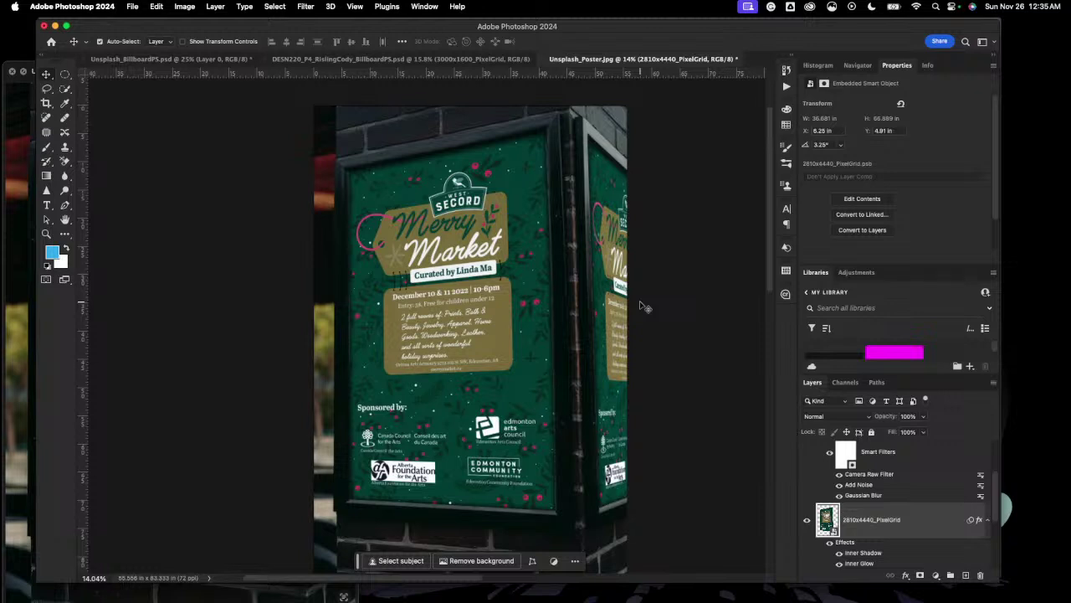
pyautogui.scroll(2, 903, 518)
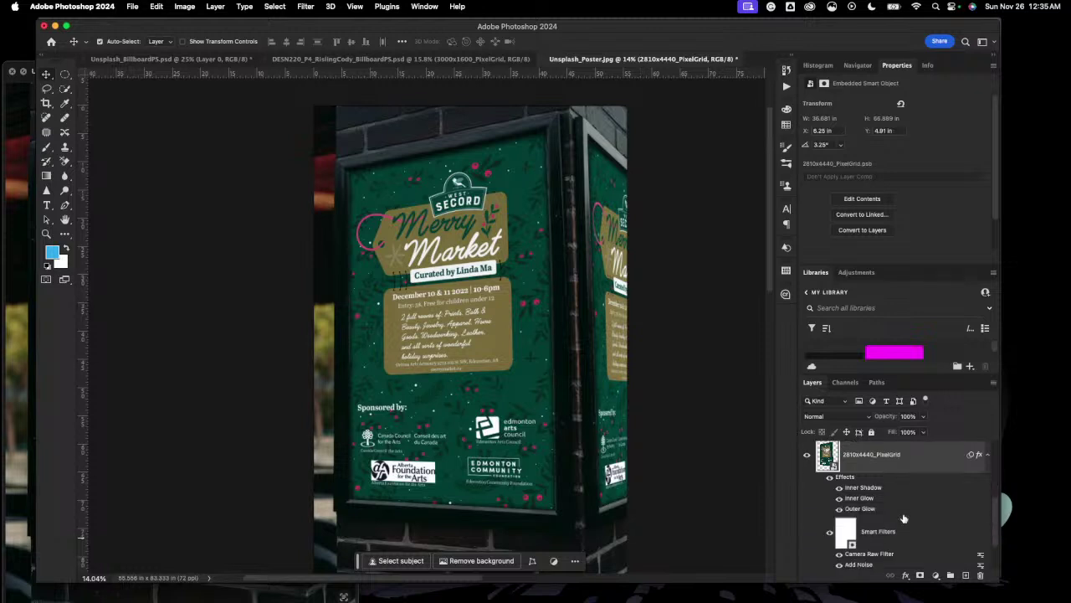
pyautogui.scroll(3, 904, 518)
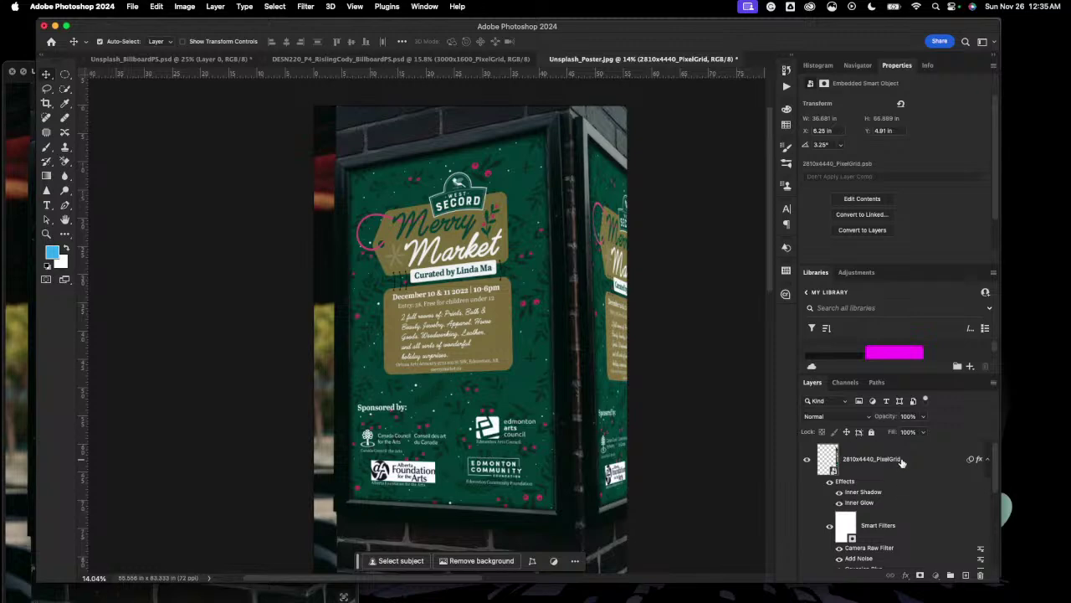
pyautogui.click(156, 7)
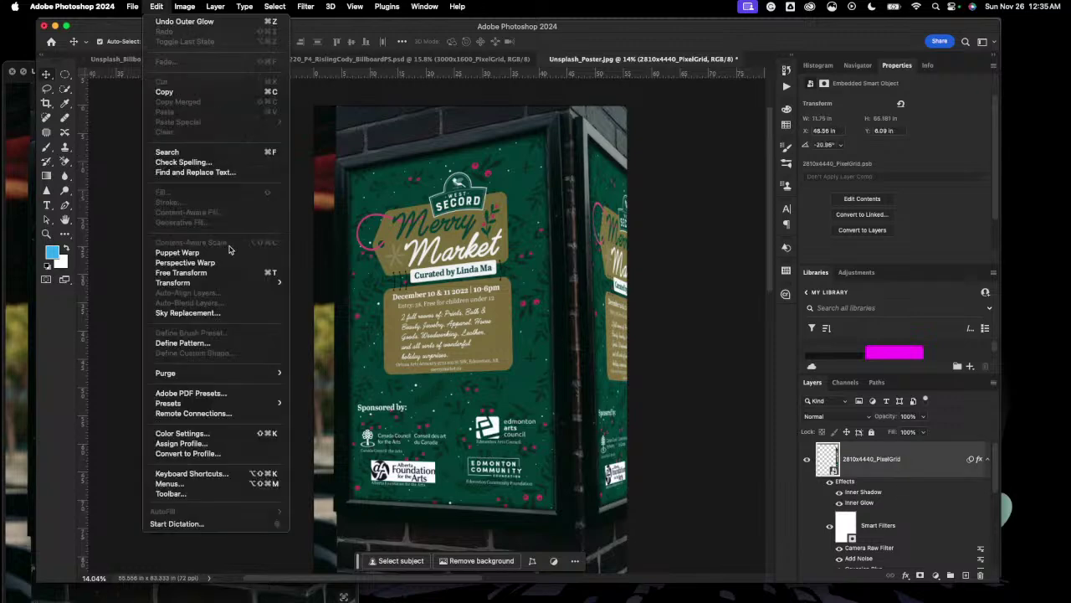
pyautogui.moveTo(201, 282)
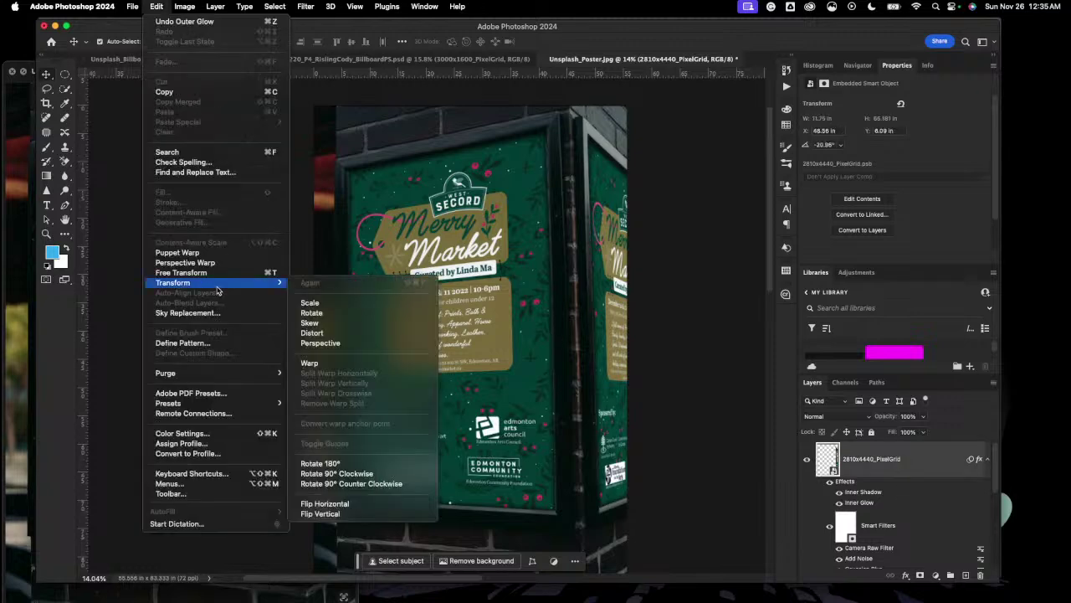
pyautogui.click(356, 335)
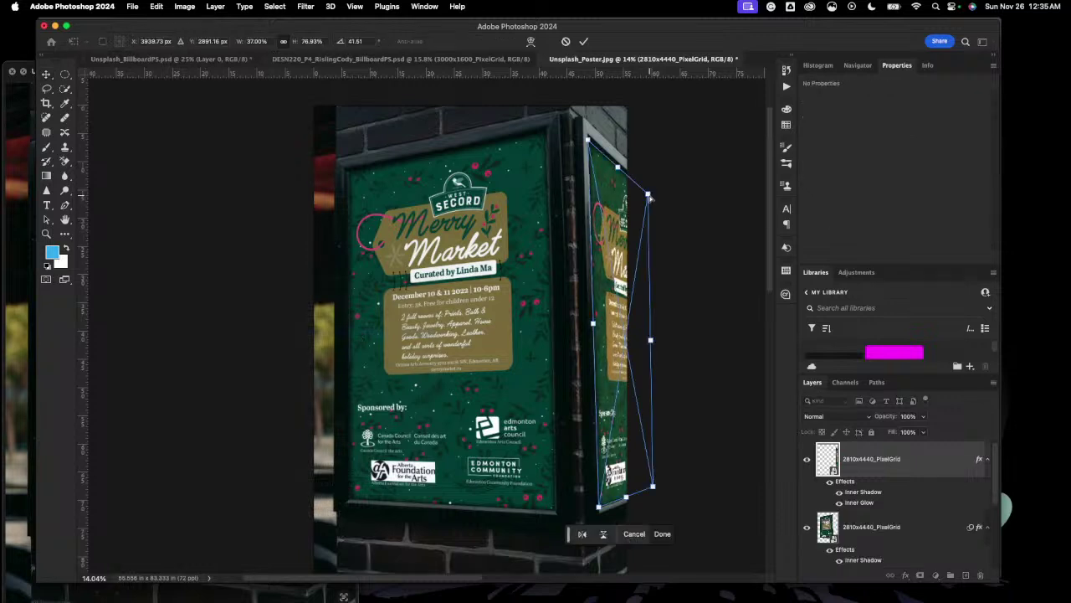
pyautogui.moveTo(650, 196); pyautogui.dragTo(645, 195)
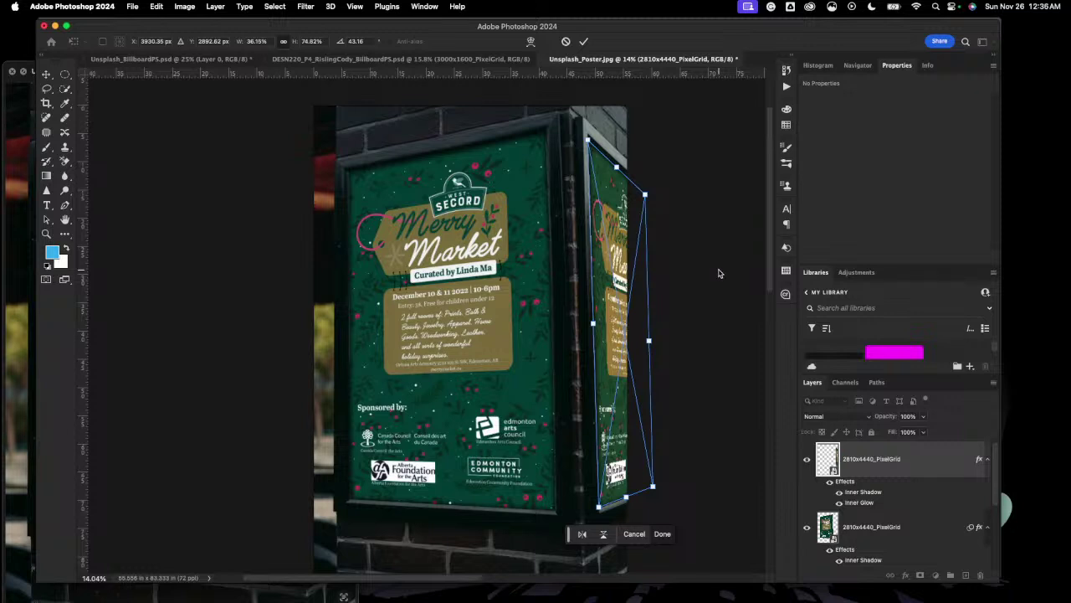
pyautogui.click(583, 41)
# Step: Check the side poster close up and in full, and save the mockup as a PosterPS PSD file including the student's name
pyautogui.press('super+equal')
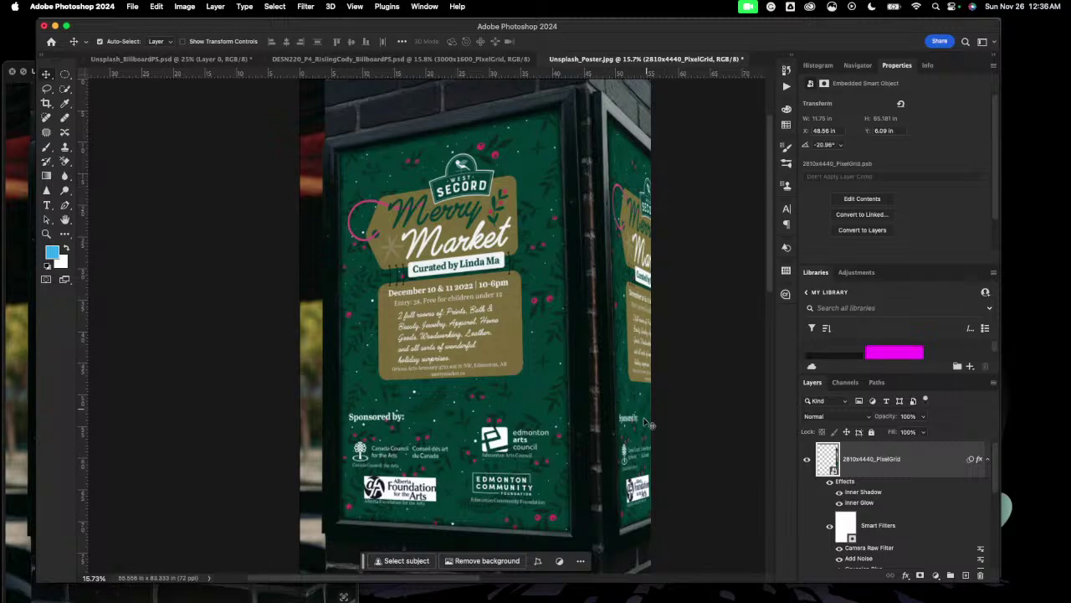
pyautogui.scroll(4, 636, 441)
pyautogui.hscroll(5, 636, 441)
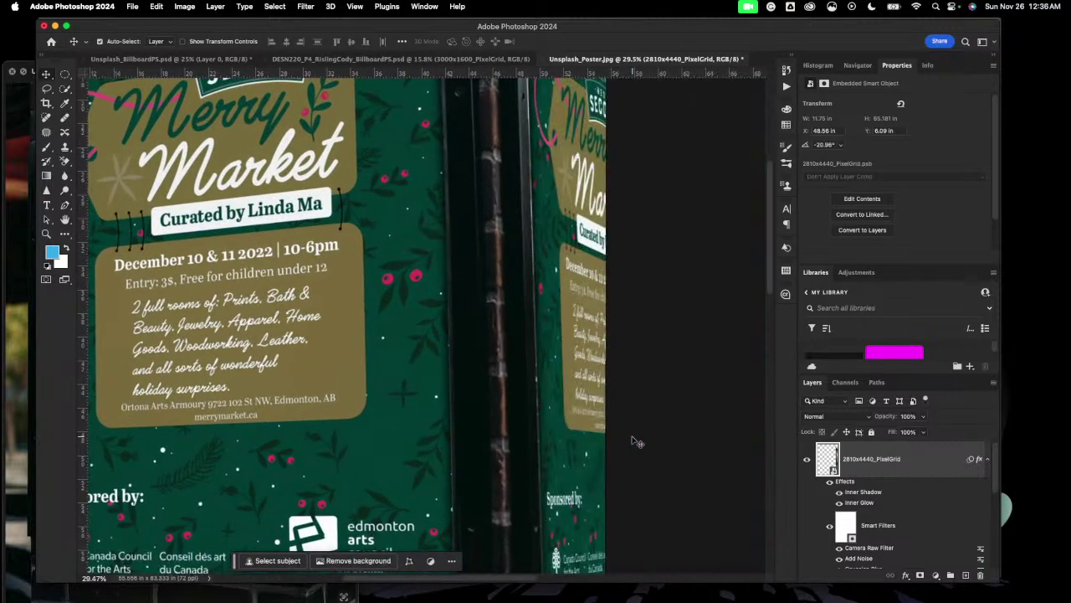
pyautogui.scroll(2, 637, 435)
pyautogui.scroll(-5, 636, 433)
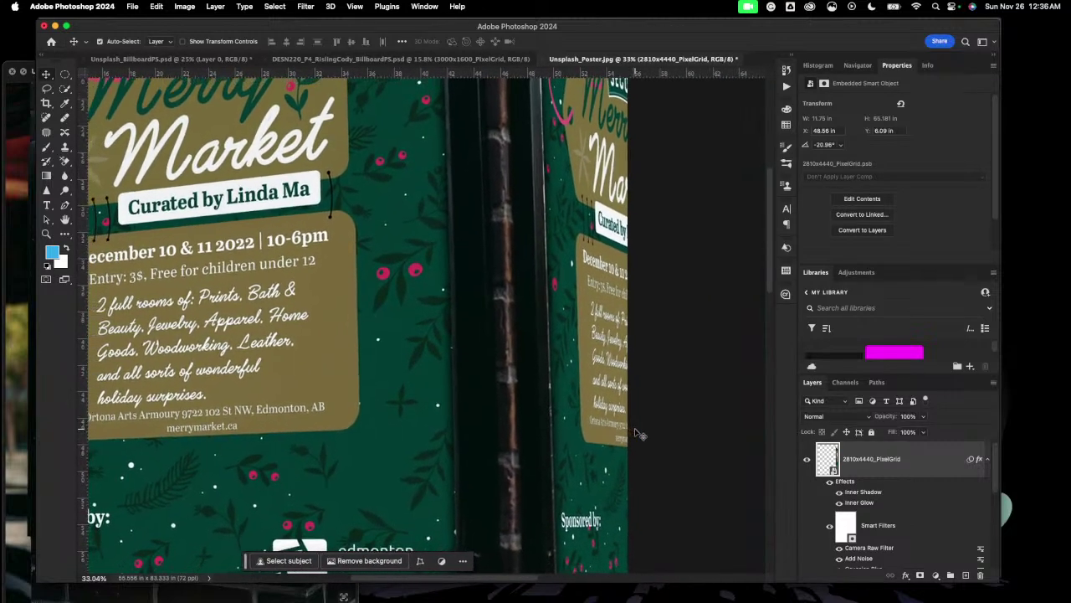
pyautogui.scroll(-4, 636, 434)
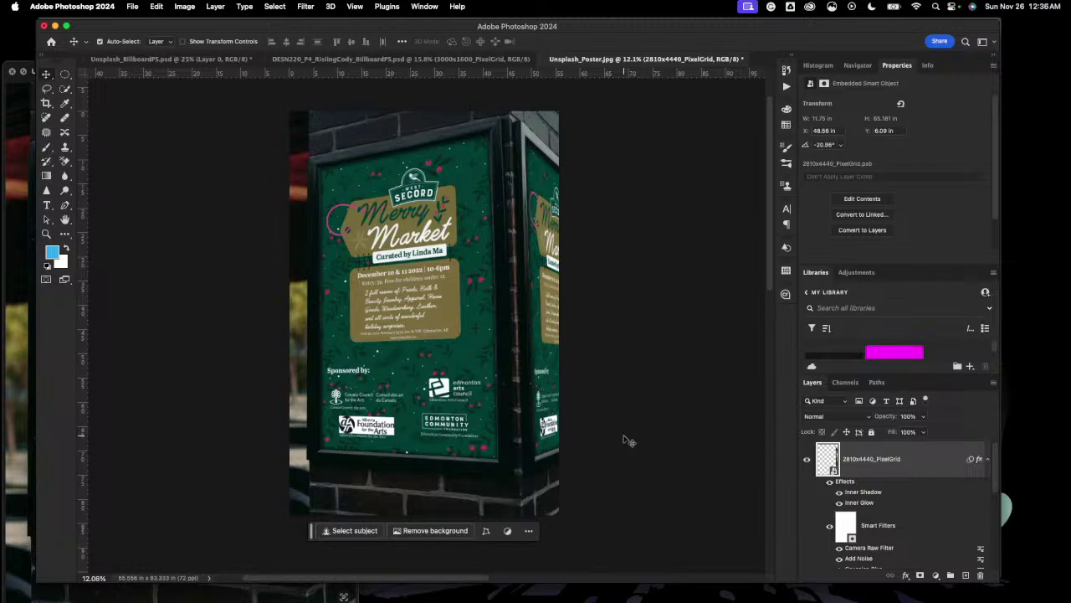
pyautogui.press('super+Tab')
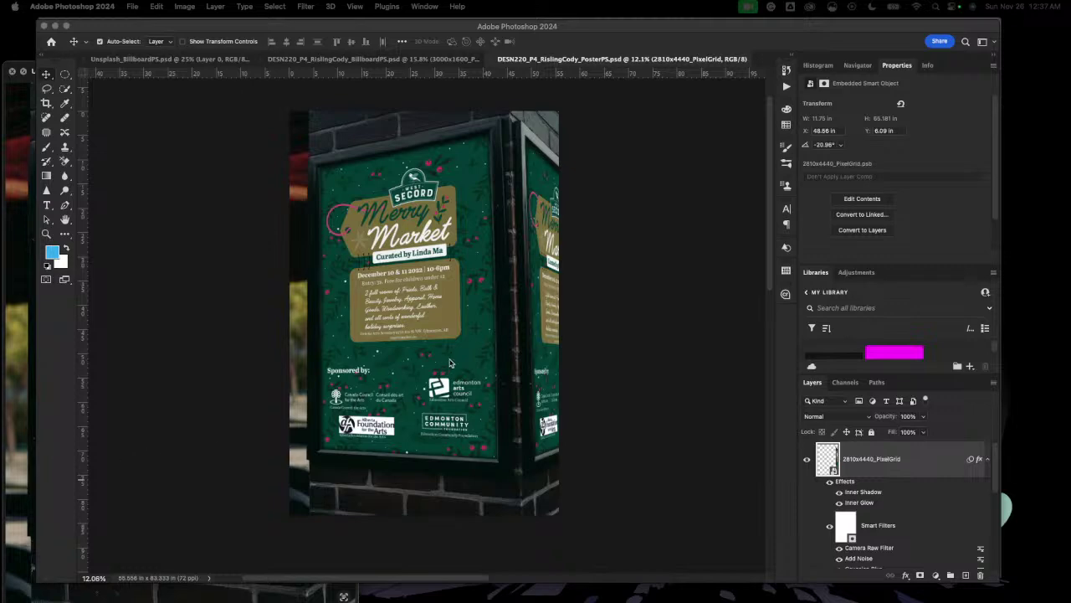
# Step: Examine the saved mockup's side poster and upper frame area close up, and both posters in full
pyautogui.scroll(3, 555, 283)
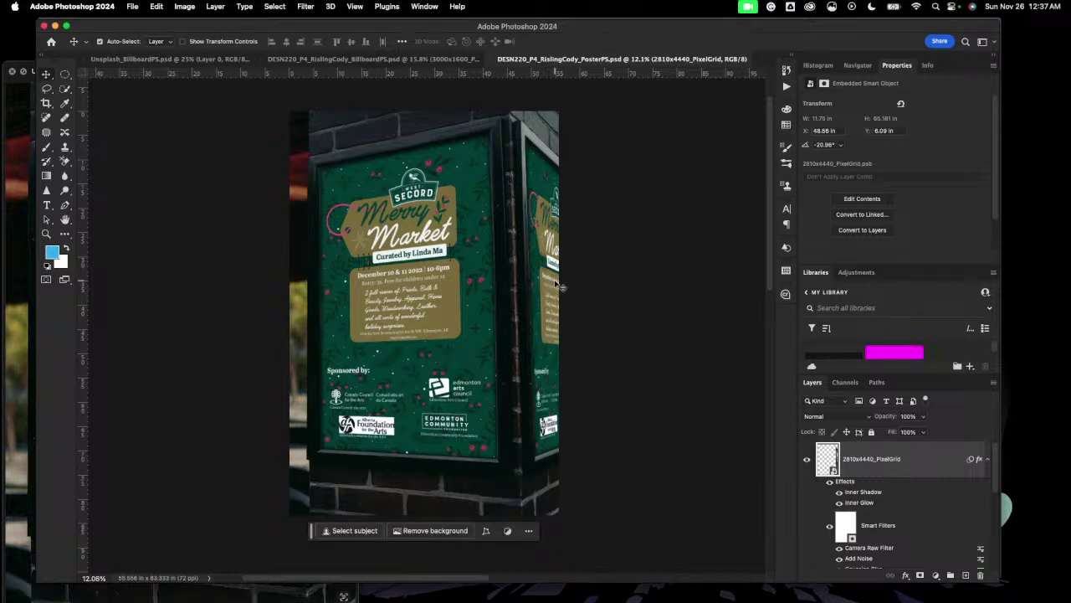
pyautogui.hscroll(5, 552, 280)
pyautogui.scroll(3, 547, 278)
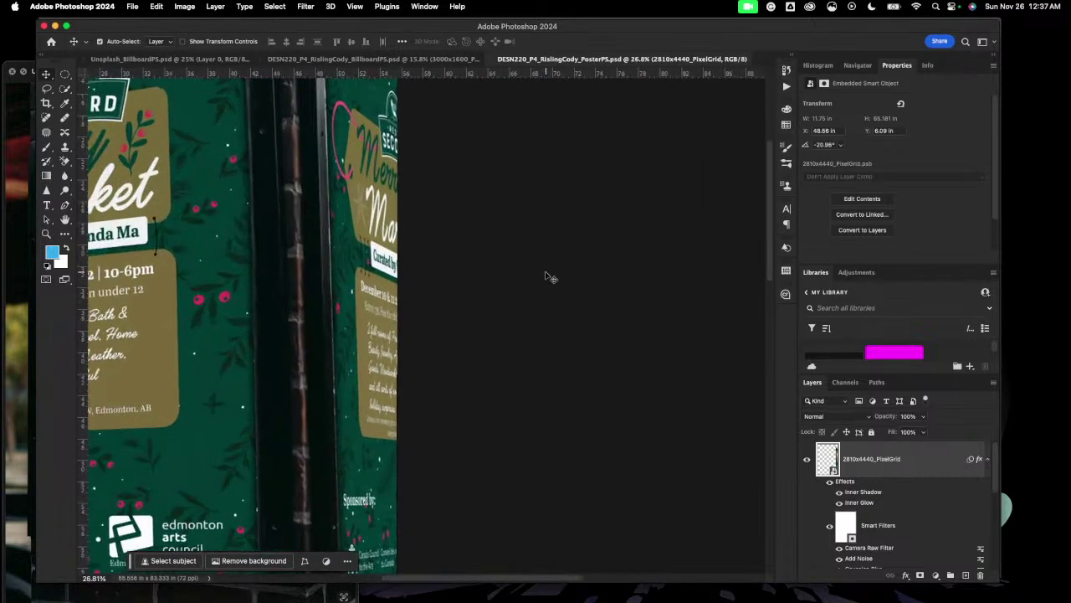
pyautogui.hscroll(3, 546, 279)
pyautogui.hscroll(-3, 546, 277)
pyautogui.scroll(3, 547, 278)
pyautogui.hscroll(-2, 546, 278)
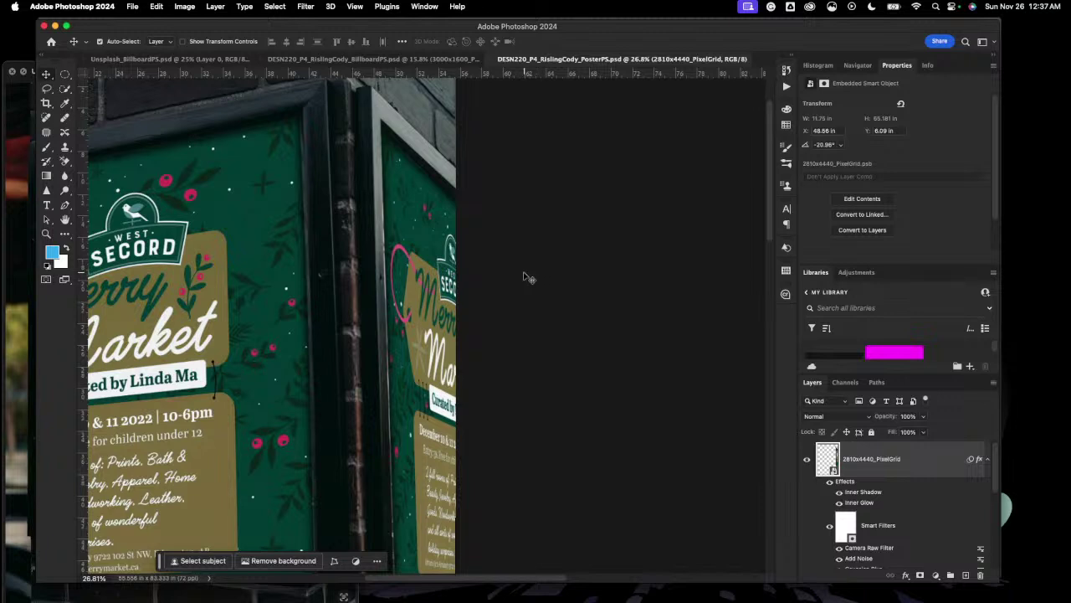
pyautogui.hscroll(-5, 535, 278)
pyautogui.scroll(-1, 535, 278)
pyautogui.scroll(-3, 527, 277)
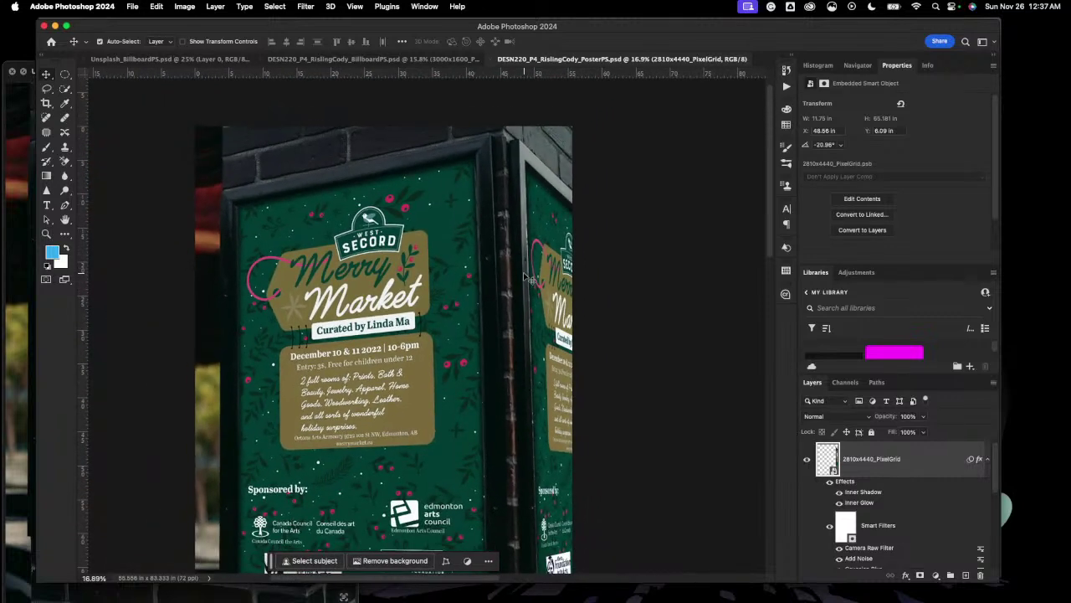
pyautogui.scroll(-2, 527, 278)
pyautogui.hscroll(2, 527, 278)
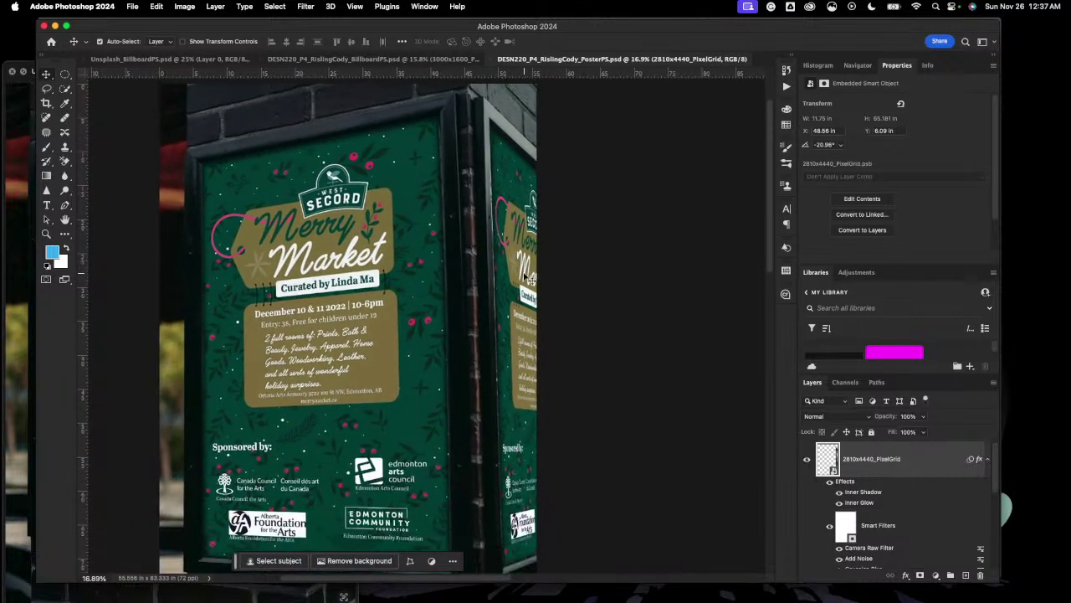
pyautogui.scroll(-1, 458, 149)
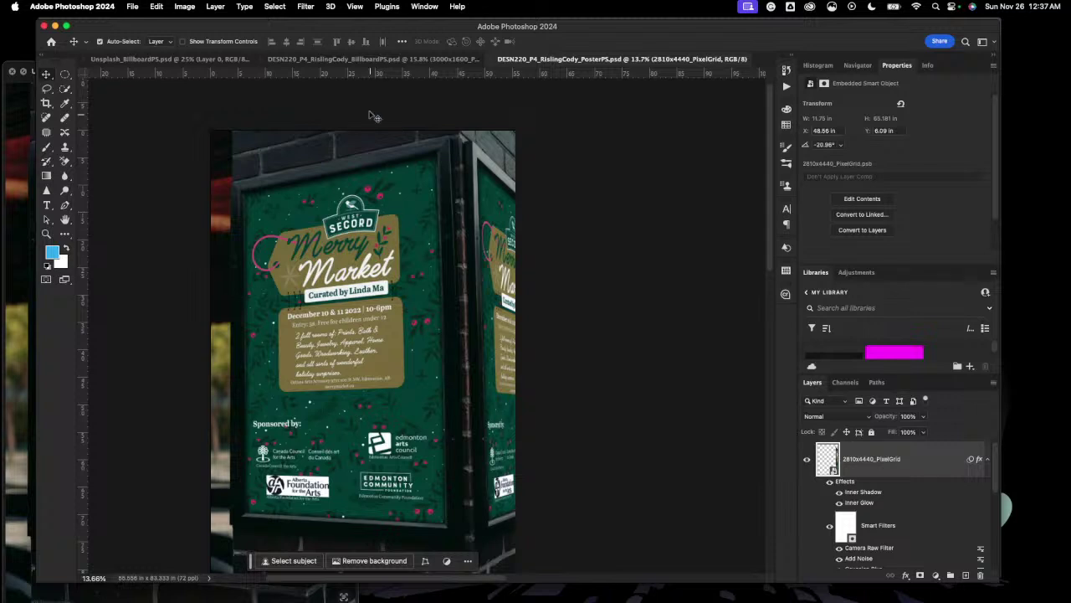
pyautogui.scroll(-5, 532, 147)
pyautogui.hscroll(-5, 532, 147)
pyautogui.scroll(2, 533, 148)
pyautogui.hscroll(4, 532, 147)
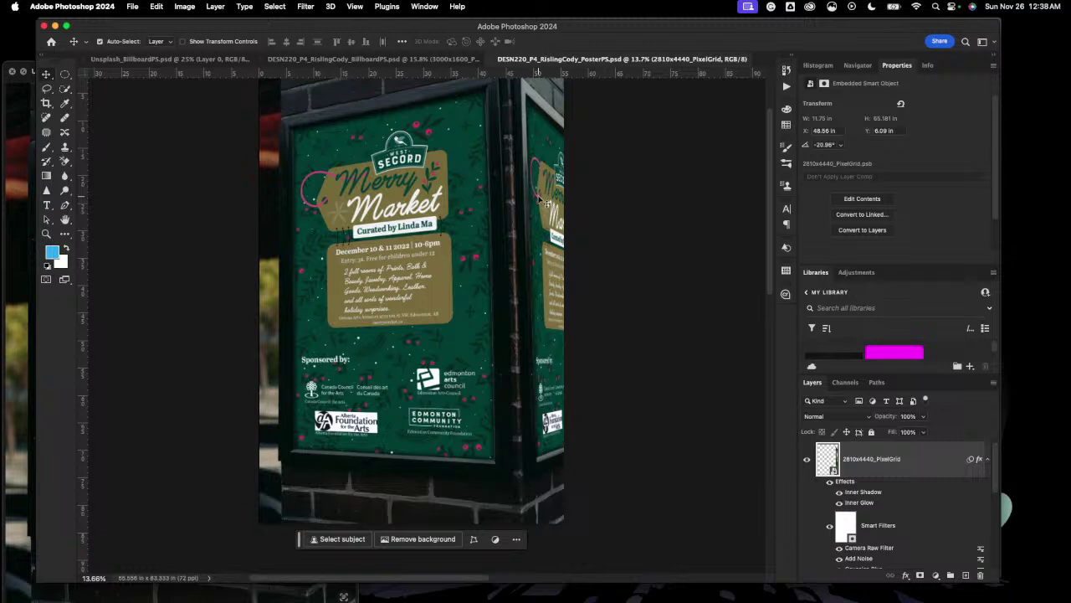
# Step: Review the finished Merry Market billboard and poster mockups in full, switching between the two documents to compare them
pyautogui.hscroll(2, 544, 201)
pyautogui.scroll(3, 543, 201)
pyautogui.hscroll(2, 542, 202)
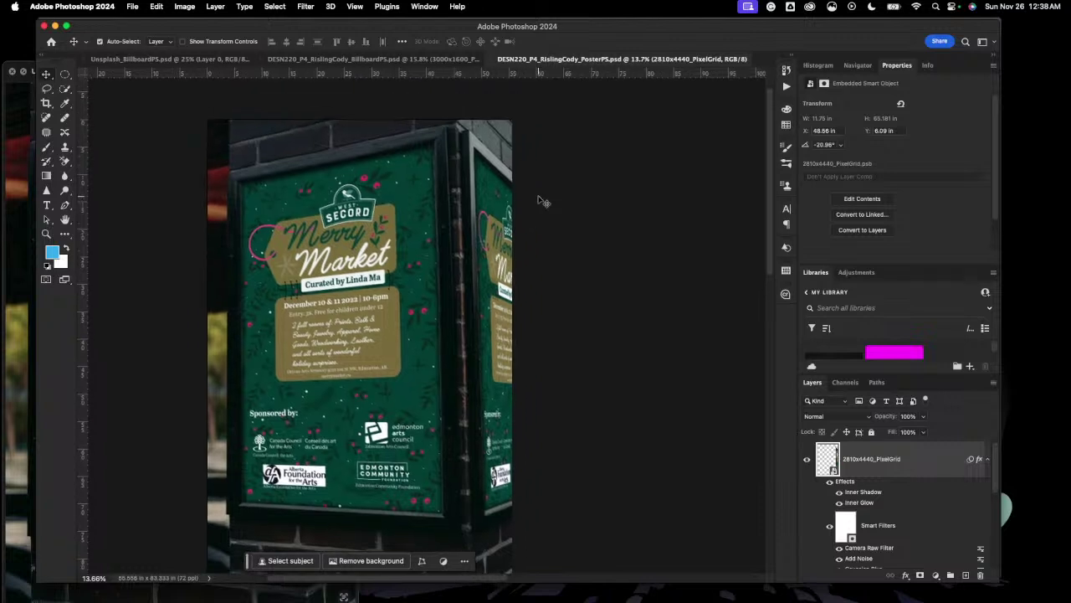
pyautogui.click(433, 62)
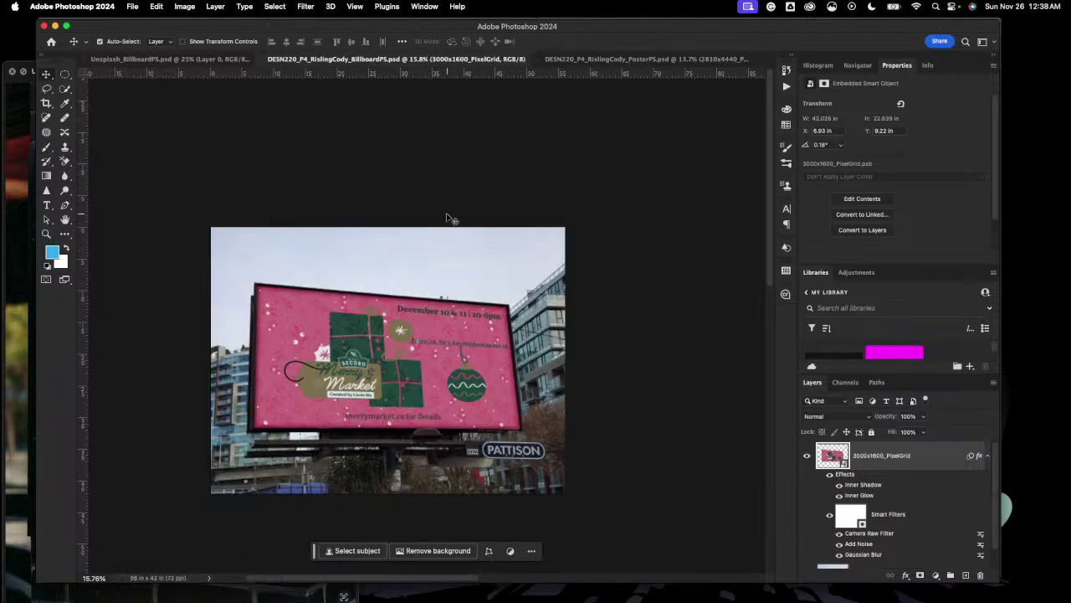
pyautogui.hscroll(-3, 477, 298)
pyautogui.scroll(-1, 477, 299)
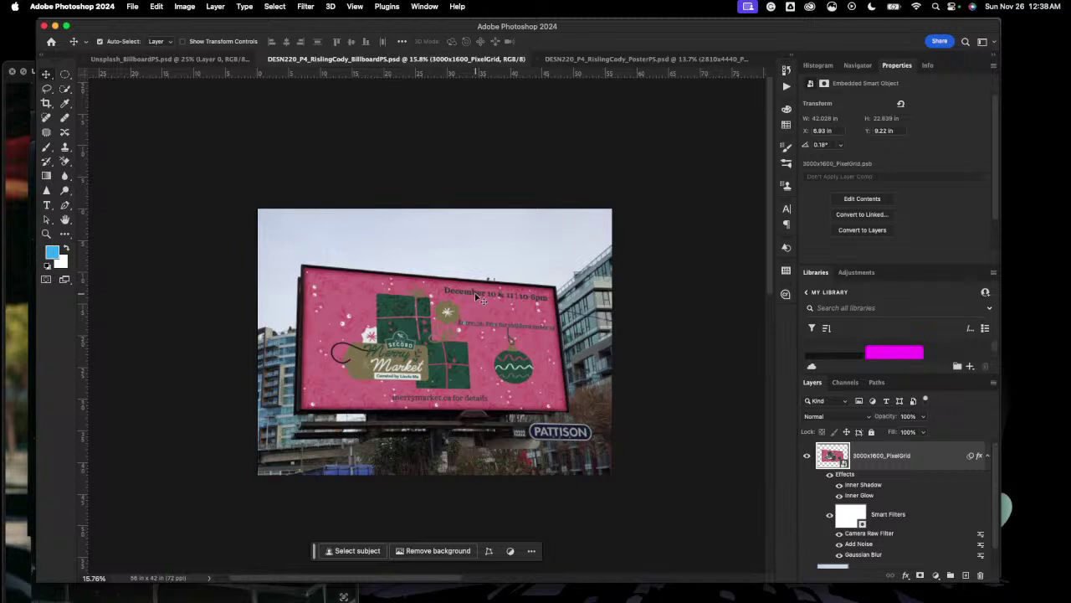
pyautogui.hscroll(2, 477, 299)
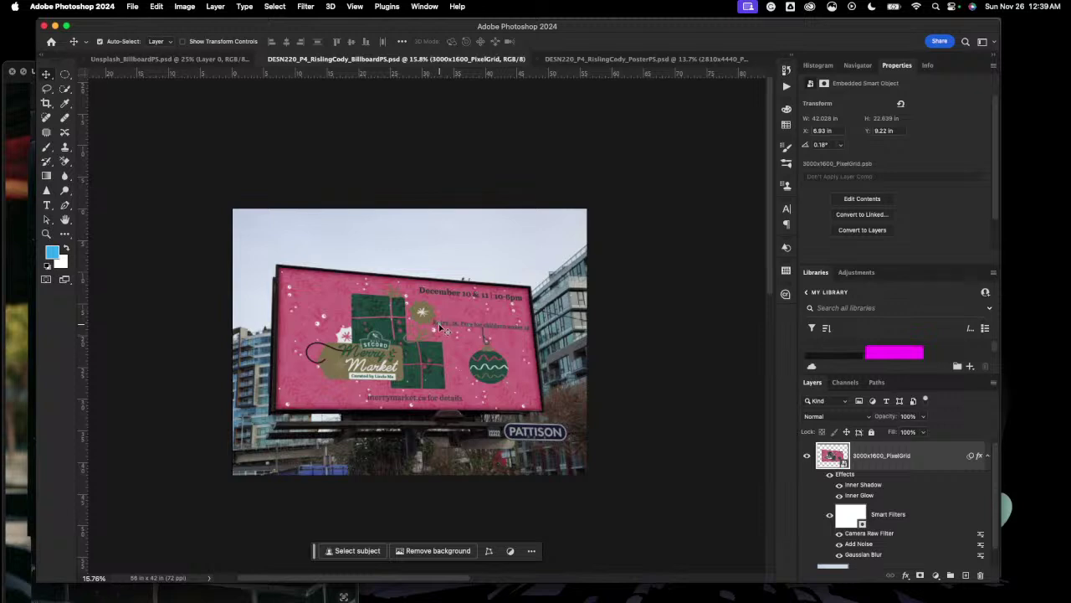
pyautogui.click(660, 60)
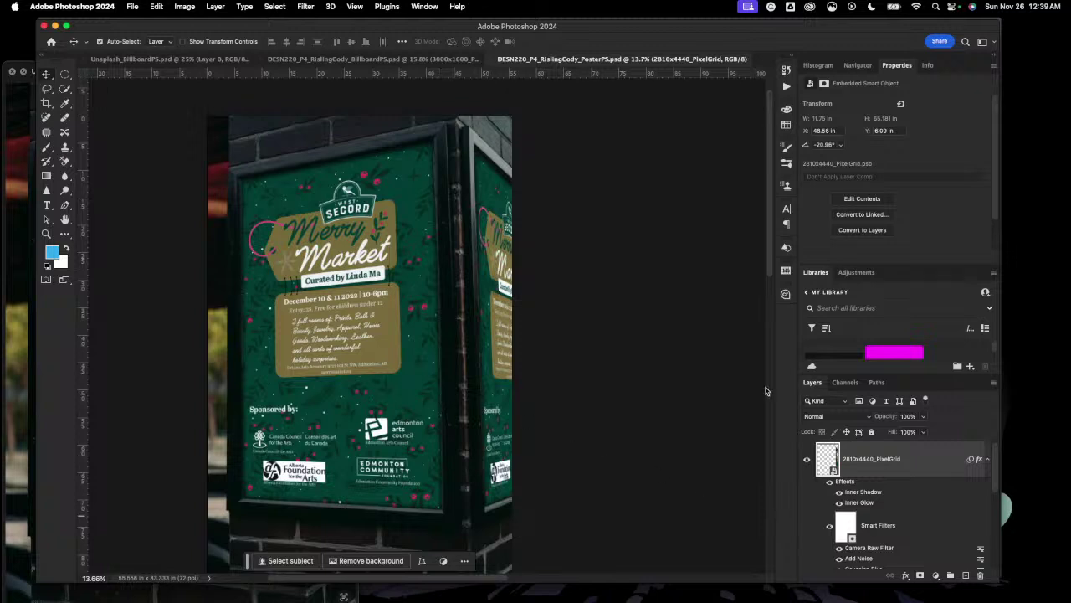
pyautogui.click(441, 60)
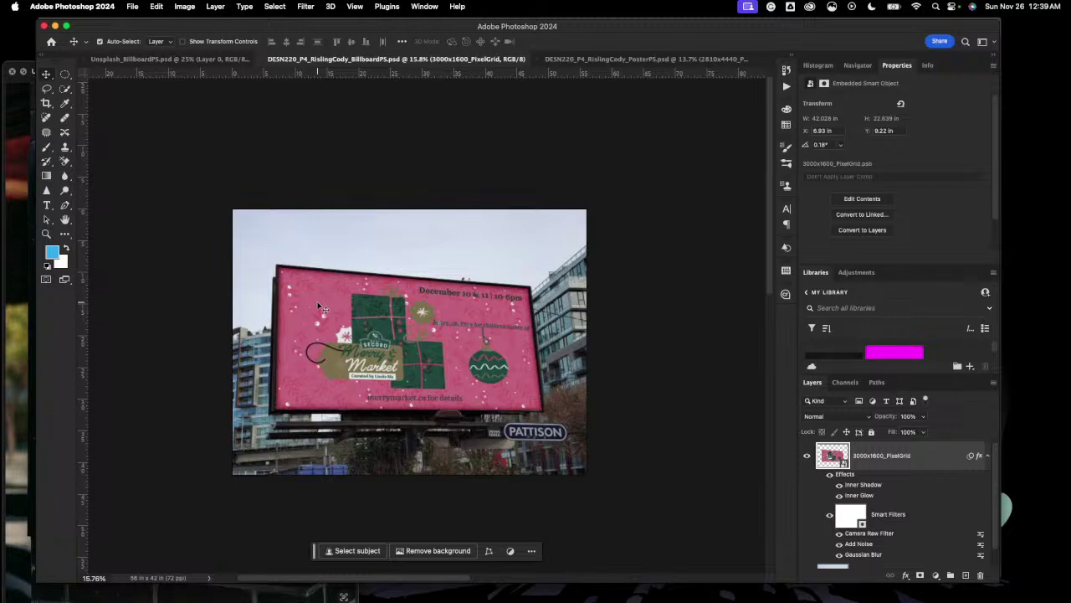
pyautogui.click(652, 60)
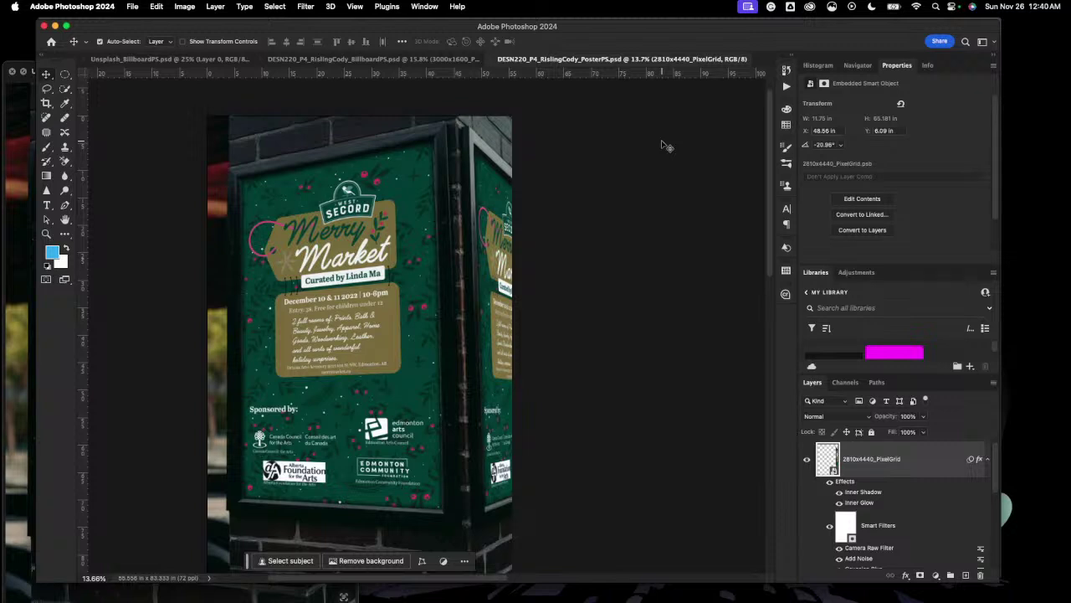
pyautogui.click(426, 61)
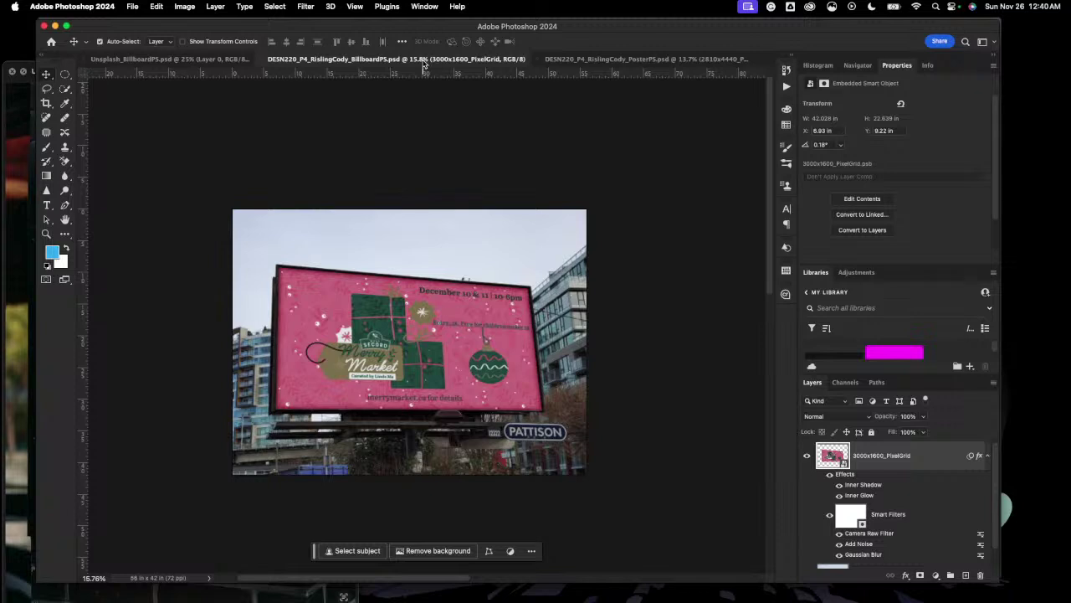
pyautogui.click(619, 61)
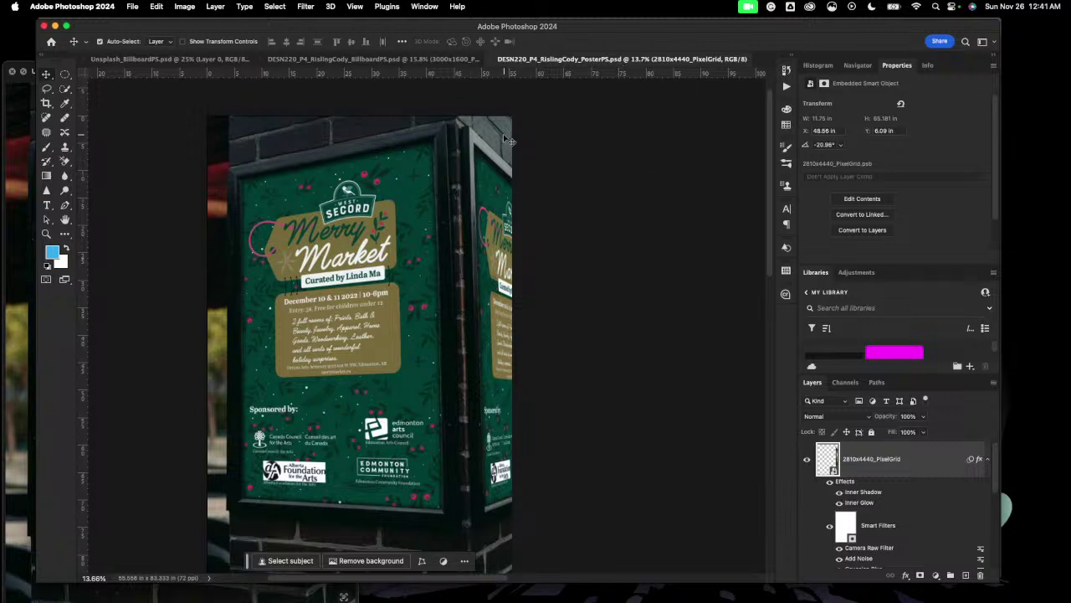
pyautogui.moveTo(973, 600)
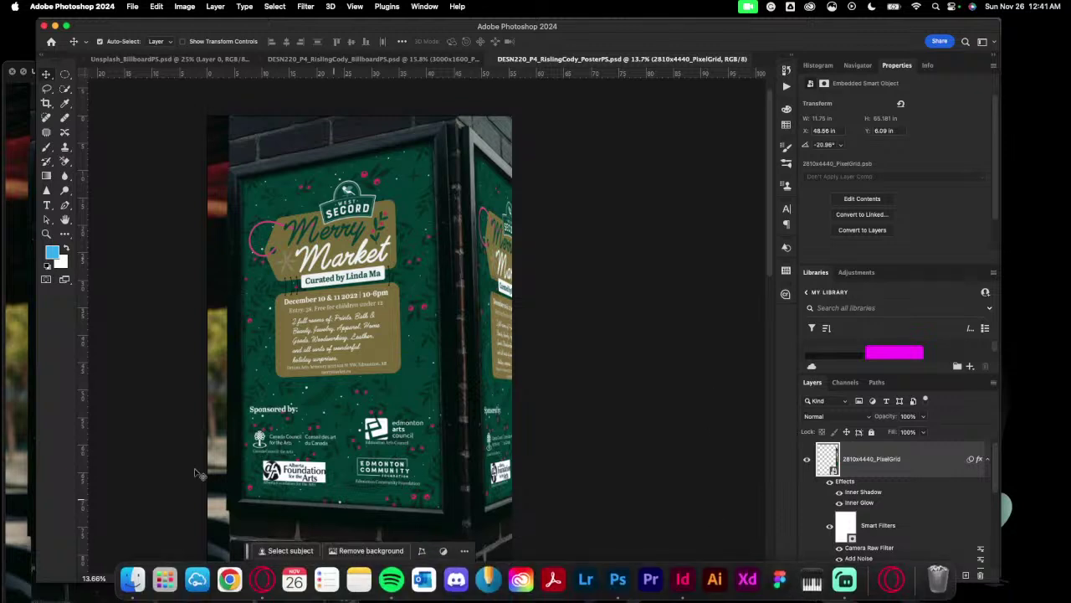